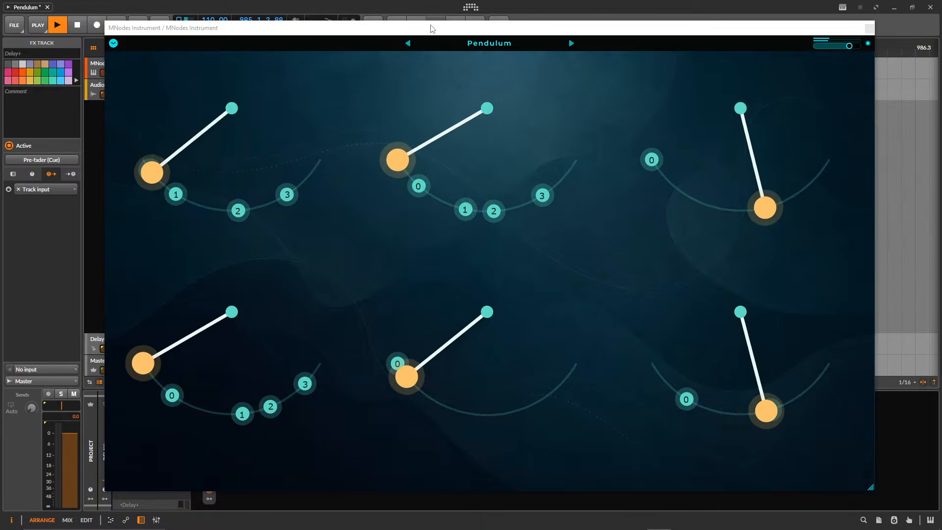
Select the MNodes Instrument track and reposition the Pendulum plugin window over the arranger.
left_click_drag(432, 29, 527, 32)
left_click(138, 60)
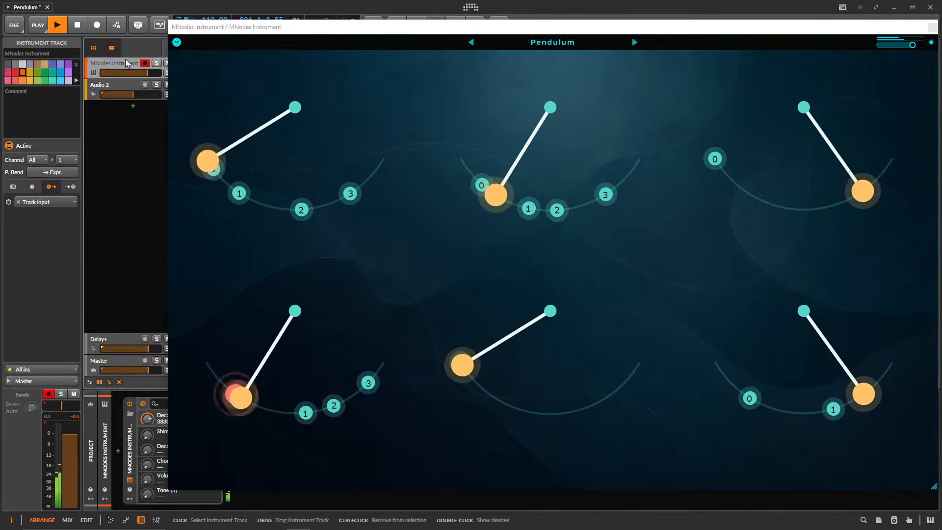
left_click_drag(357, 31, 283, 30)
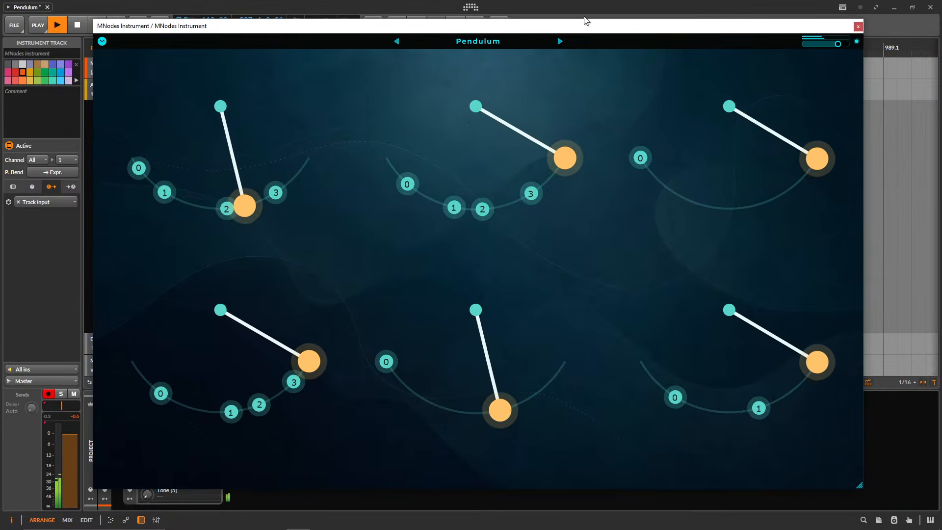
left_click_drag(499, 30, 490, 26)
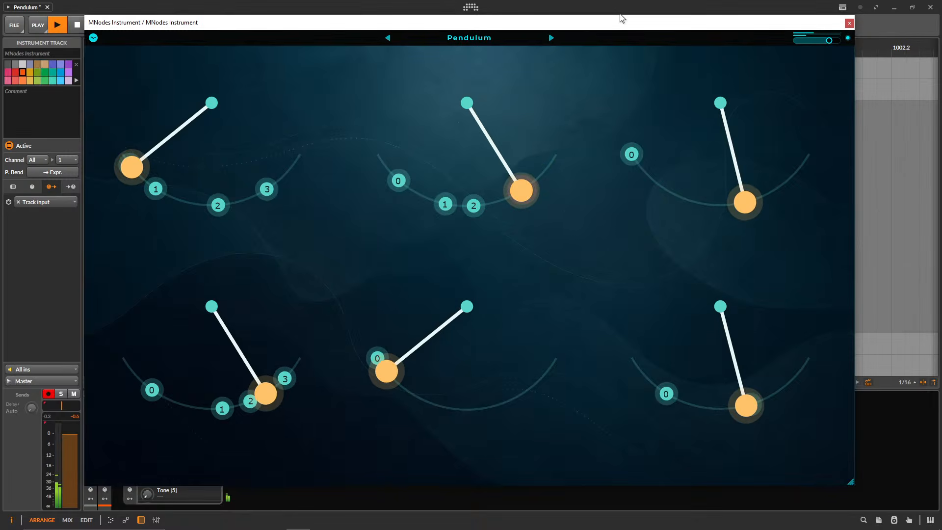
mouse_move(690, 514)
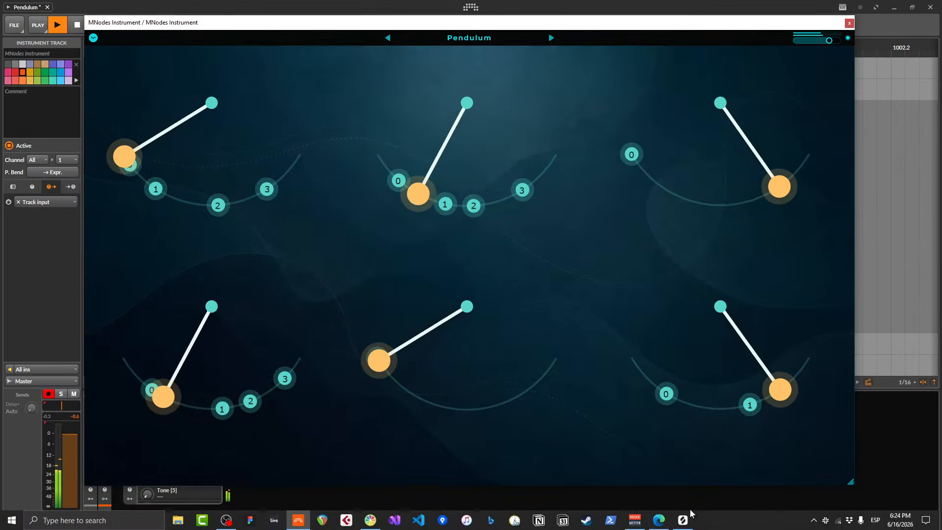
left_click(637, 521)
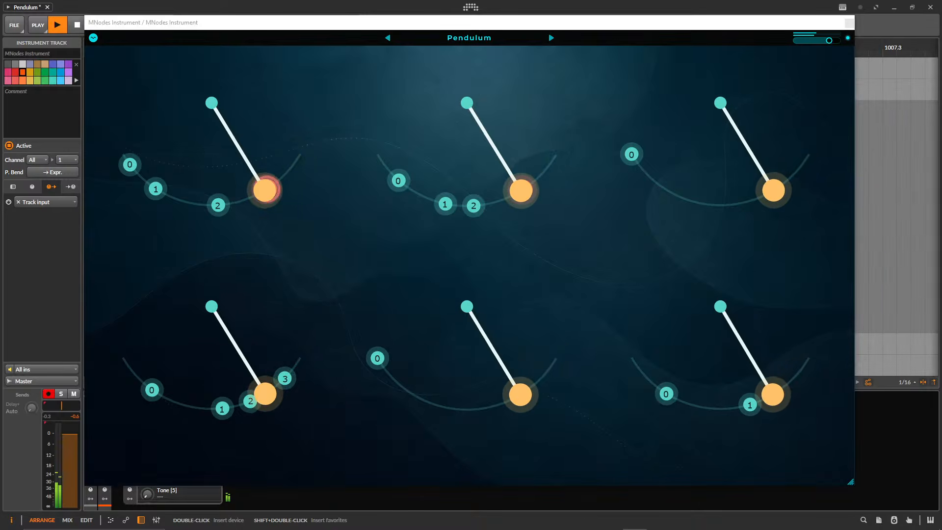
left_click_drag(472, 22, 474, 23)
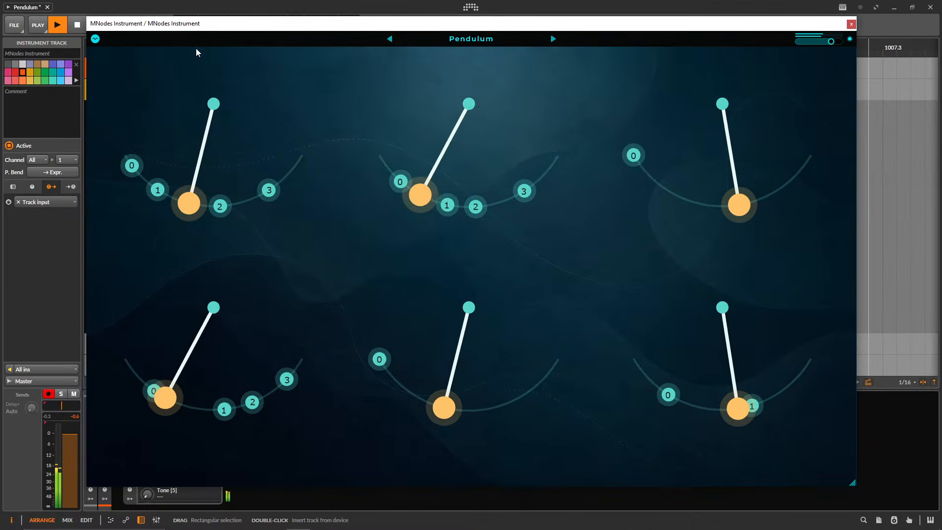
Open the Pendulum preset in edit mode, then collapse the interface canvas and the module library so the node graph fills the editor.
left_click(95, 41)
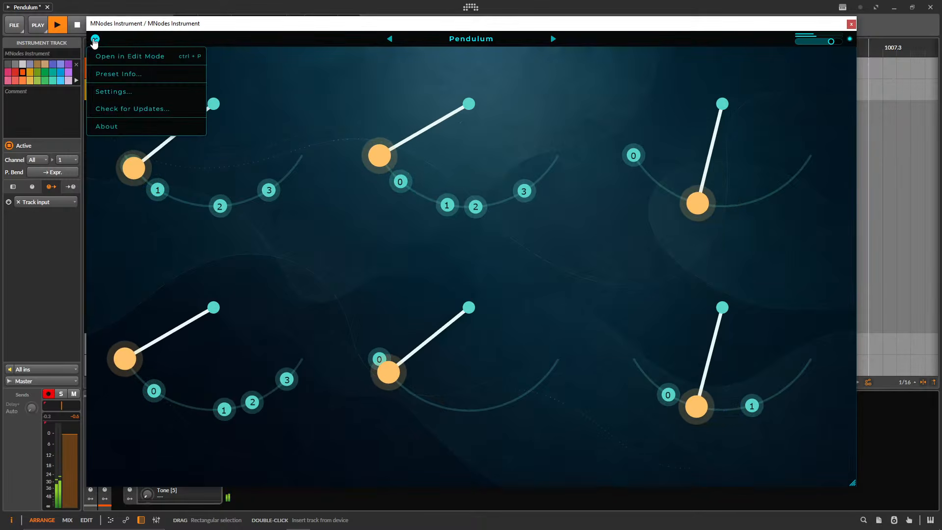
left_click(114, 55)
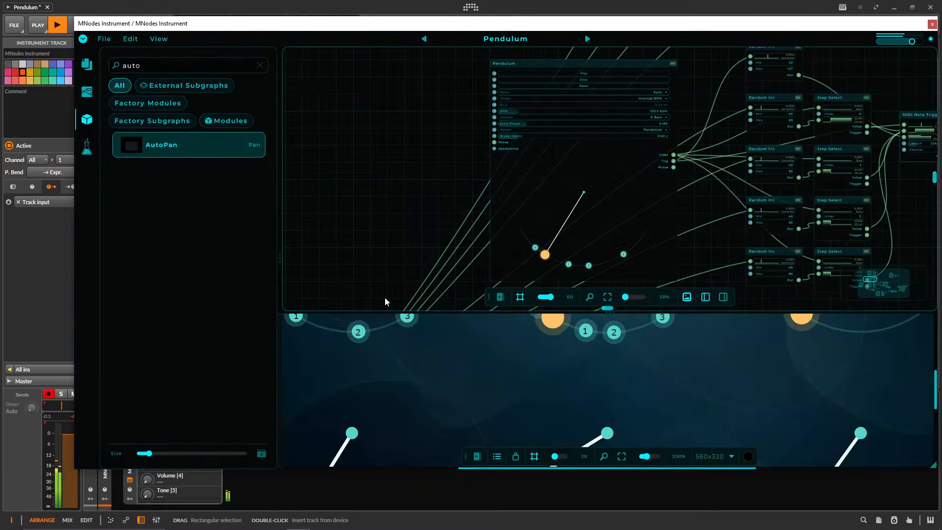
double_click(389, 312)
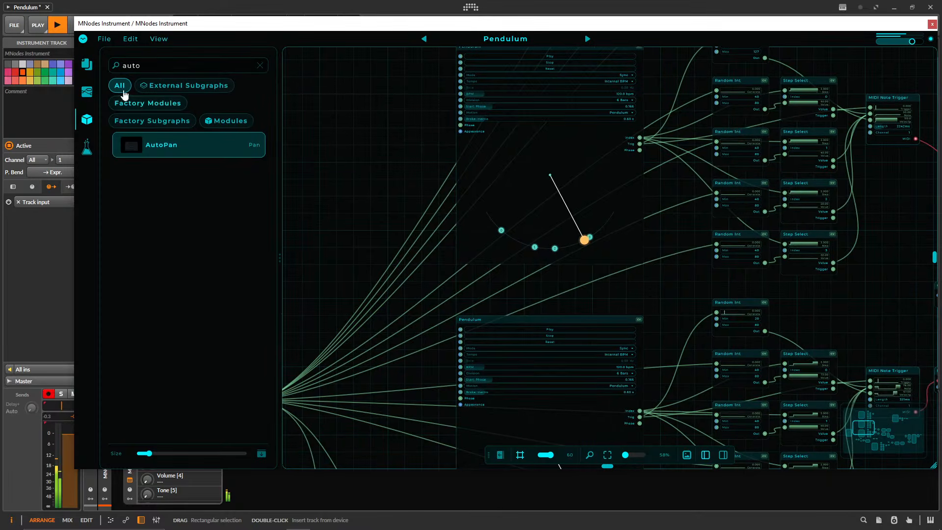
left_click(95, 129)
Examine the preset's overall node graph and the parameters of the topmost Pendulum module feeding the Random Int and Step Select modules.
scroll(699, 216, "down", 6)
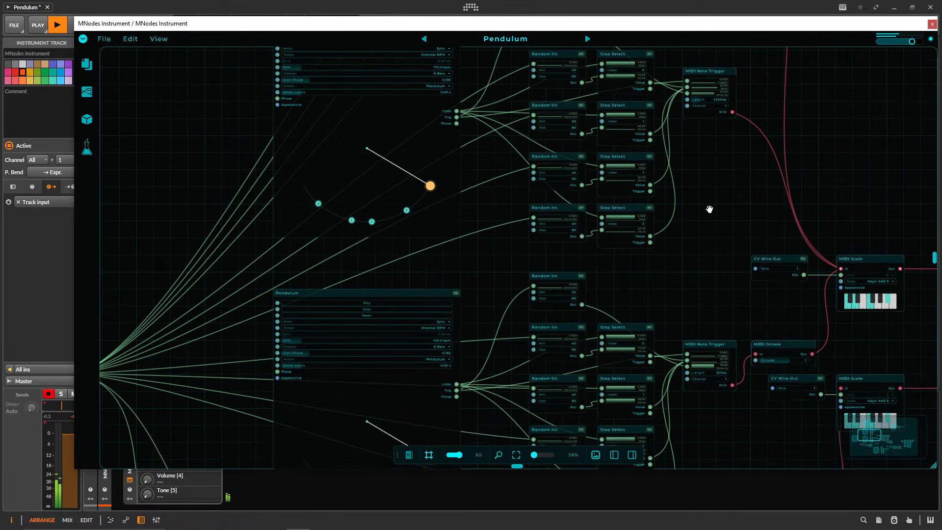
scroll(700, 216, "down", 2)
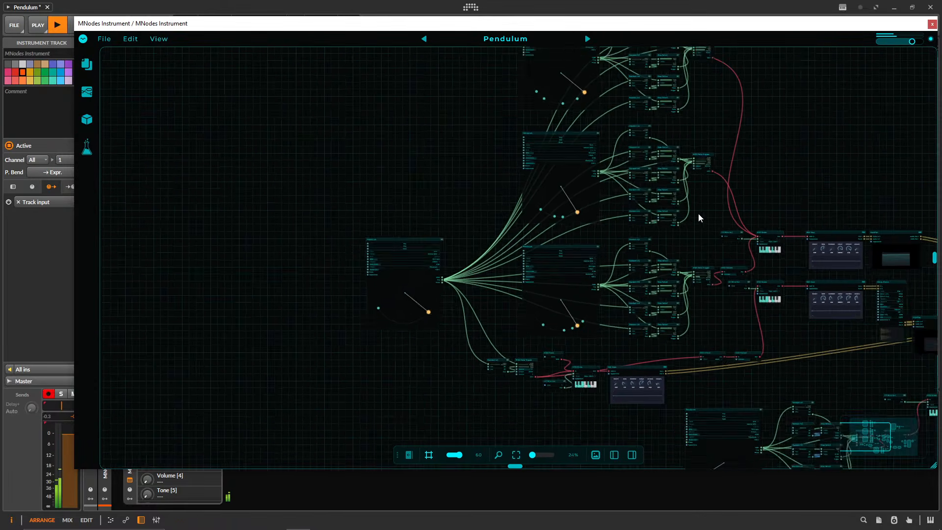
left_click_drag(784, 165, 707, 135)
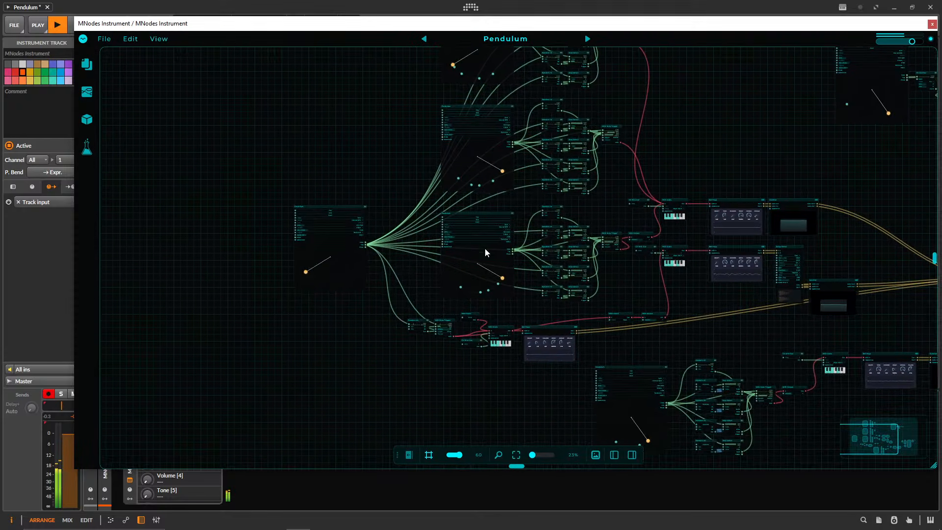
left_click_drag(385, 117, 335, 254)
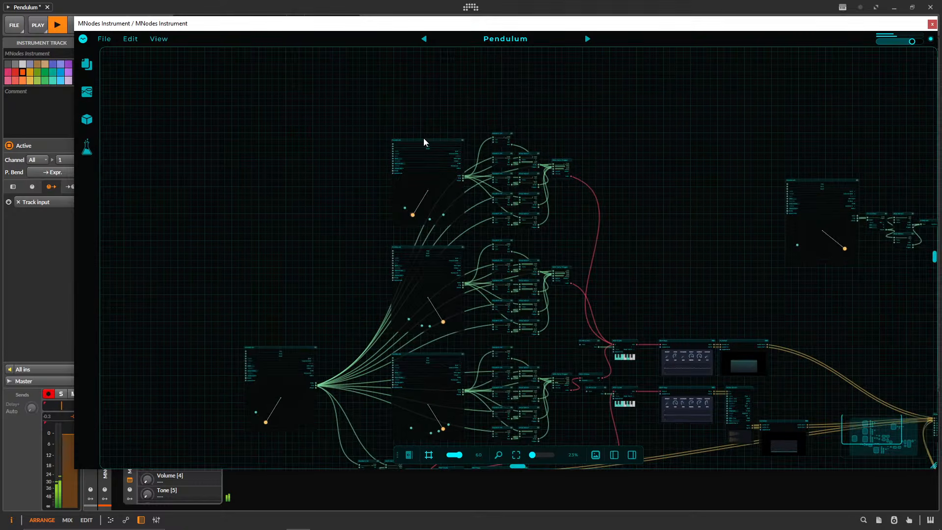
double_click(431, 142)
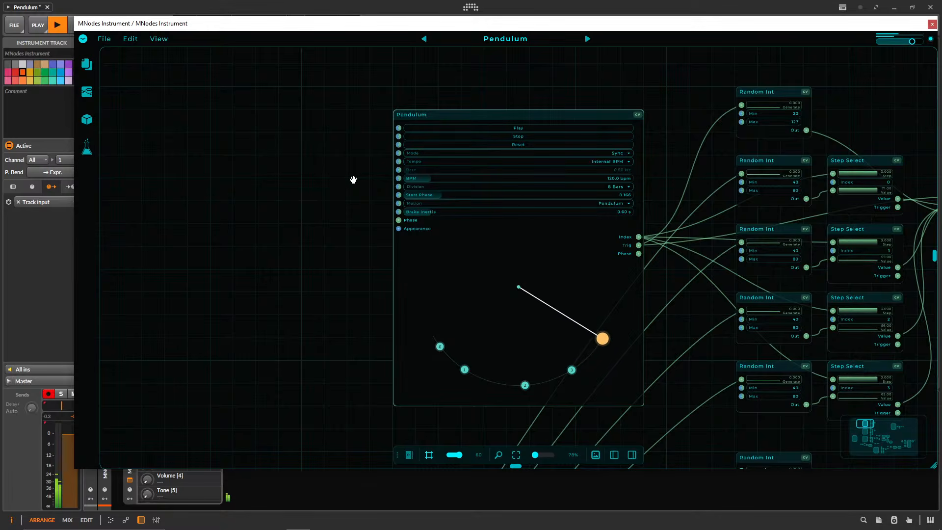
left_click_drag(354, 180, 312, 181)
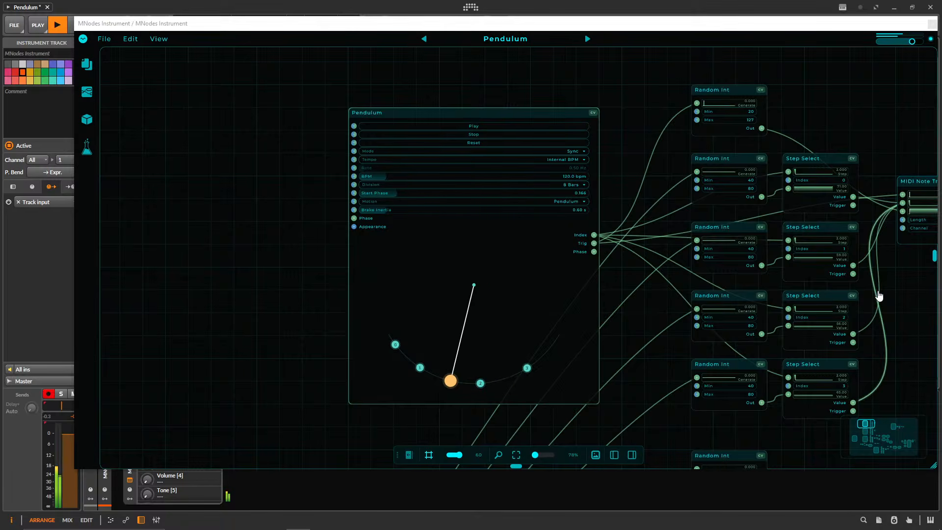
Return the Pendulum preset from edit mode to its performance view and move the plugin window clear of the track list.
left_click(89, 56)
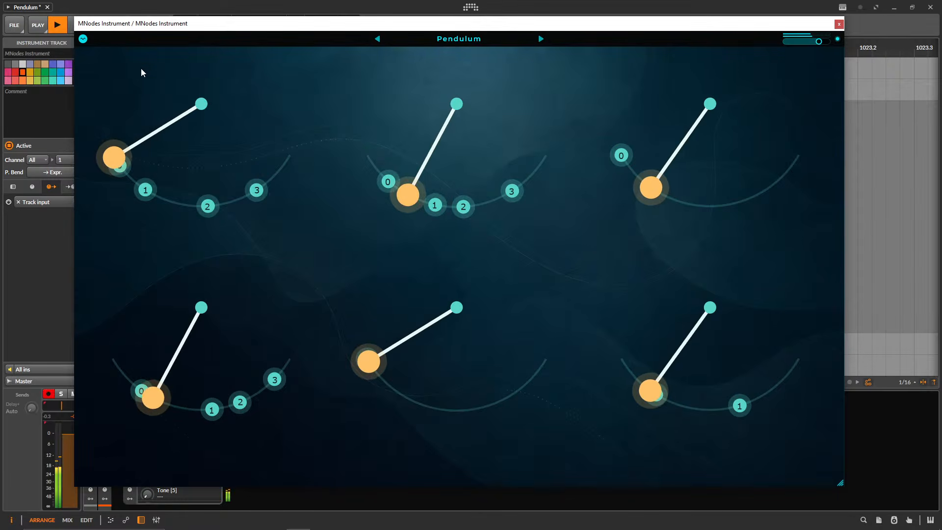
left_click_drag(437, 26, 475, 29)
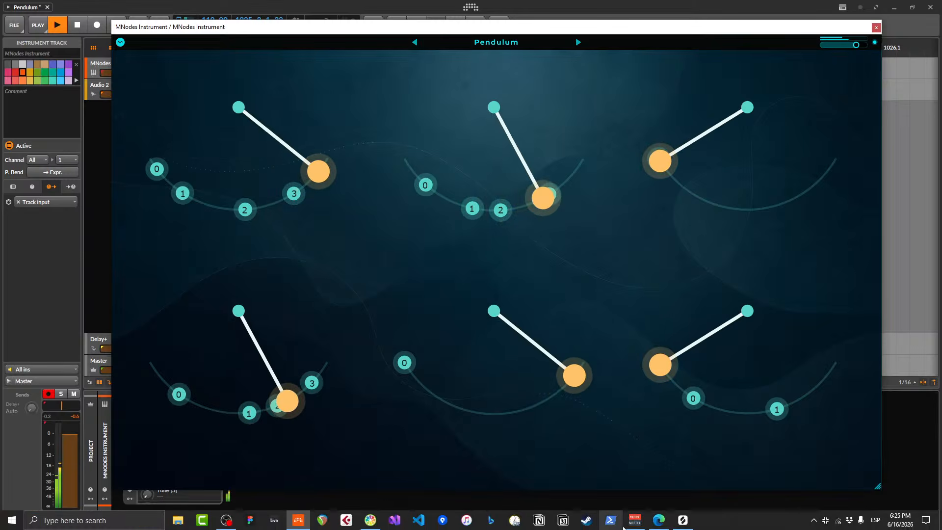
left_click(635, 519)
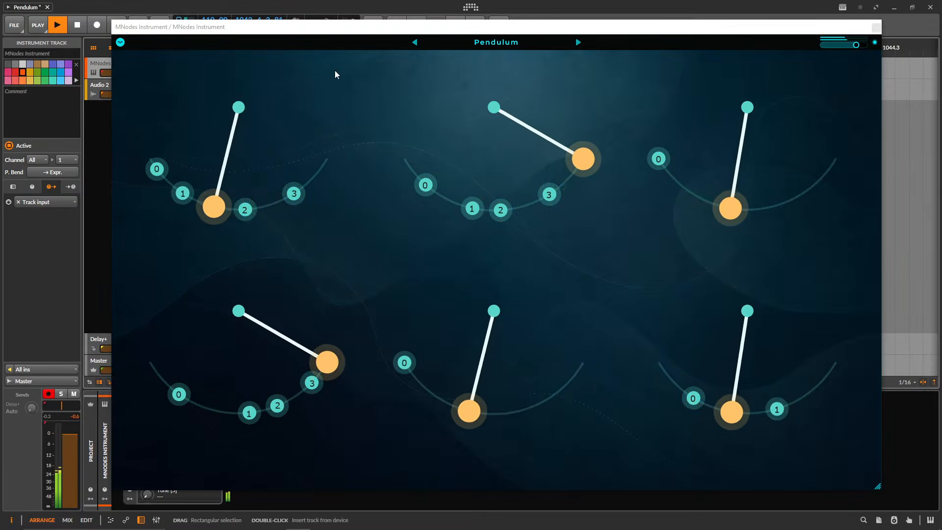
left_click_drag(179, 30, 214, 35)
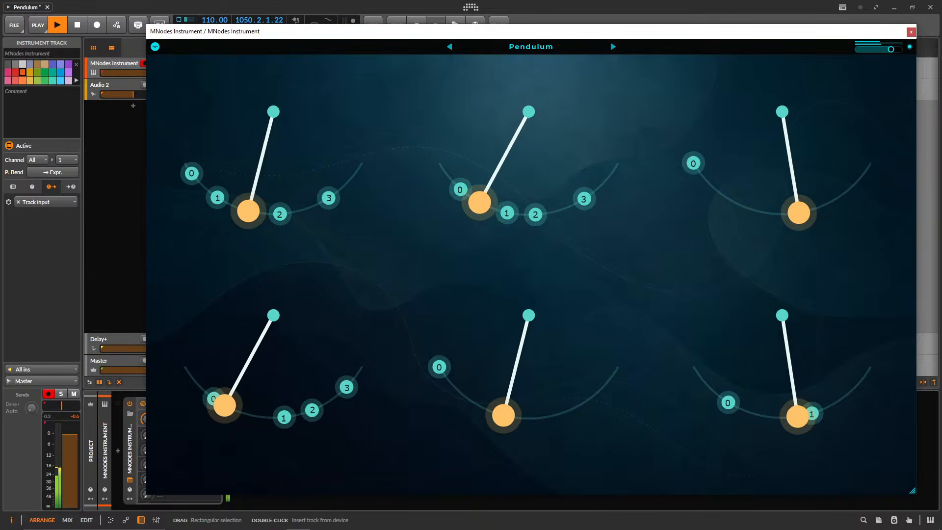
Lower the MNodes Instrument track's volume to -3.3 dB and delete the Audio 2 track.
left_click_drag(140, 73, 139, 74)
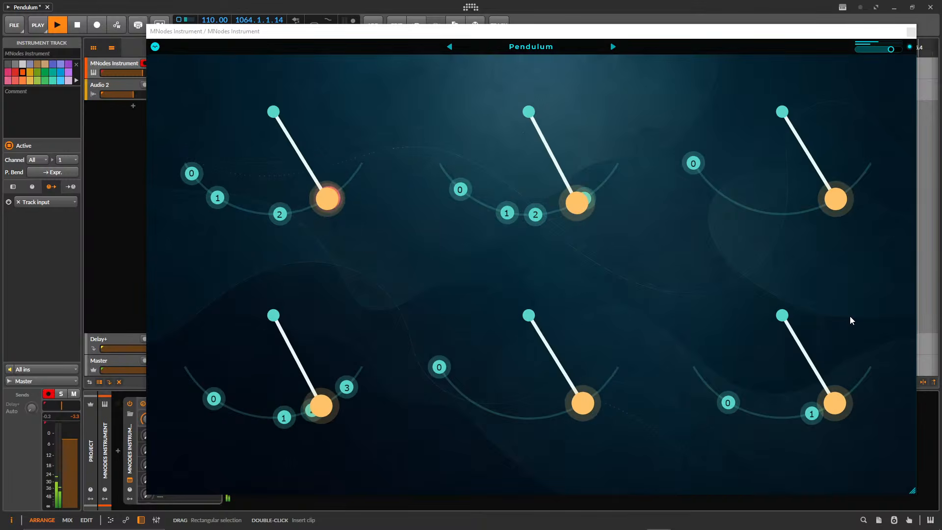
left_click(104, 87)
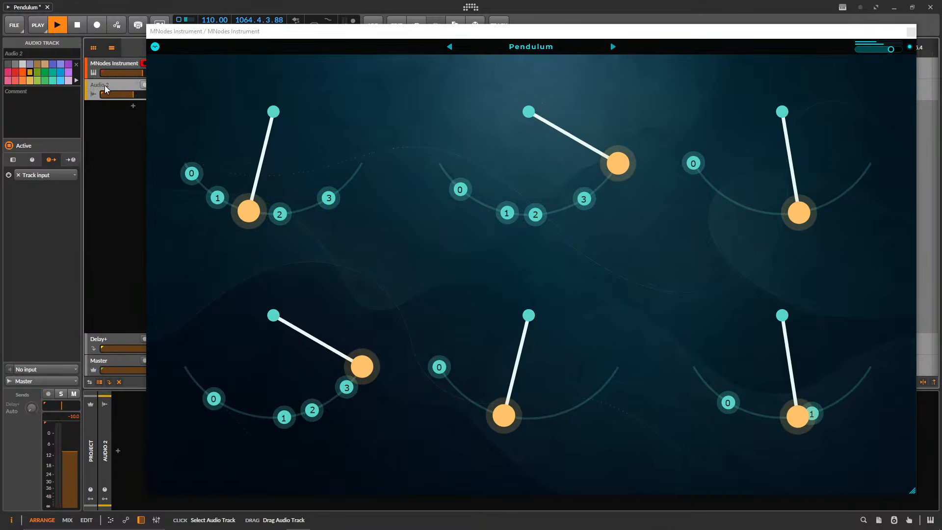
key("Delete")
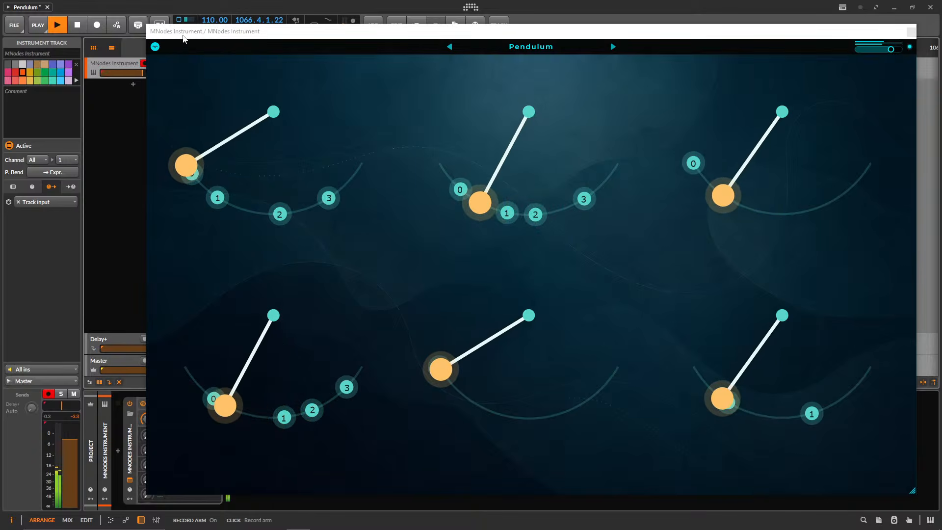
Shrink and reposition the plugin window, and hide the clip launcher so only the arranger timeline is shown.
left_click_drag(191, 33, 196, 29)
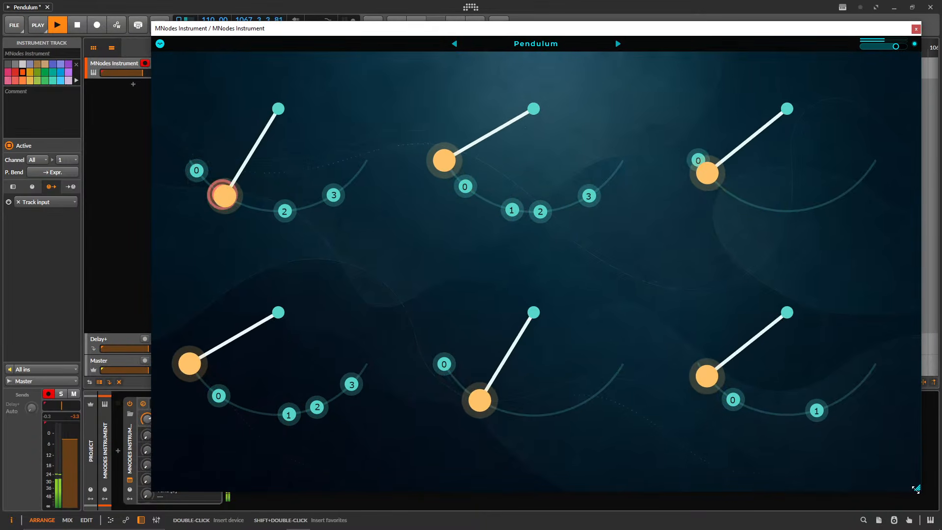
left_click_drag(915, 489, 743, 364)
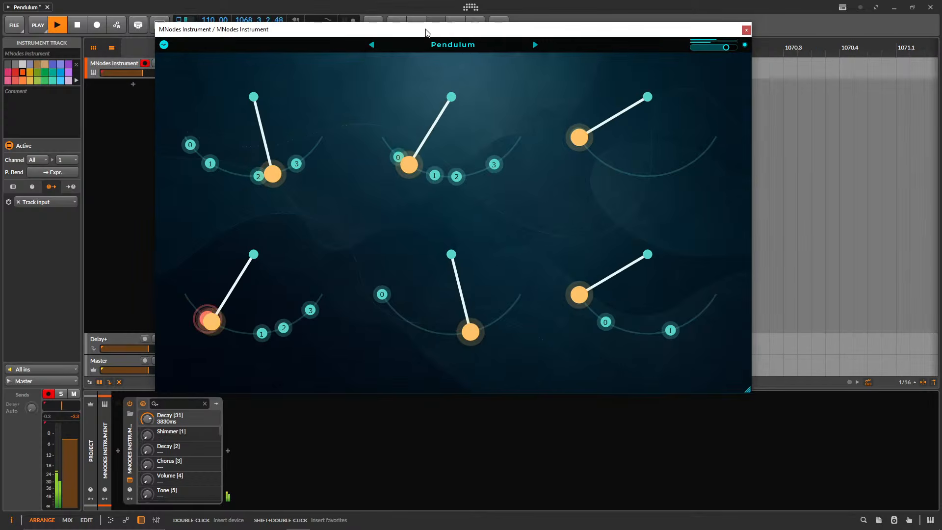
left_click_drag(424, 31, 500, 62)
left_click(103, 48)
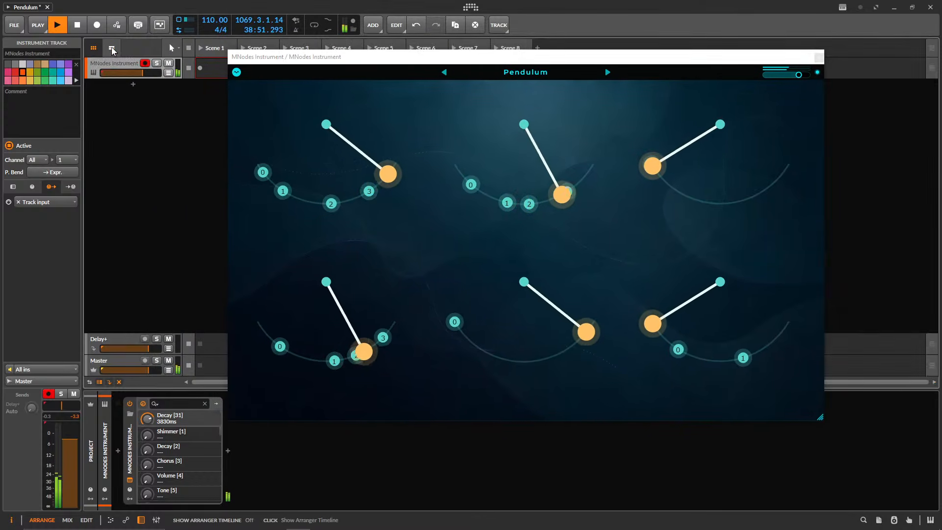
left_click_drag(262, 61, 251, 51)
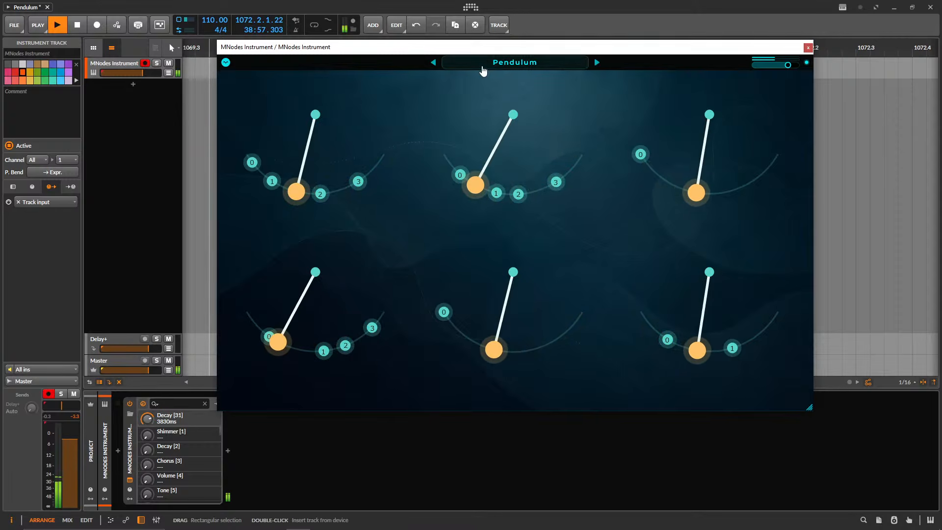
left_click_drag(310, 52, 304, 52)
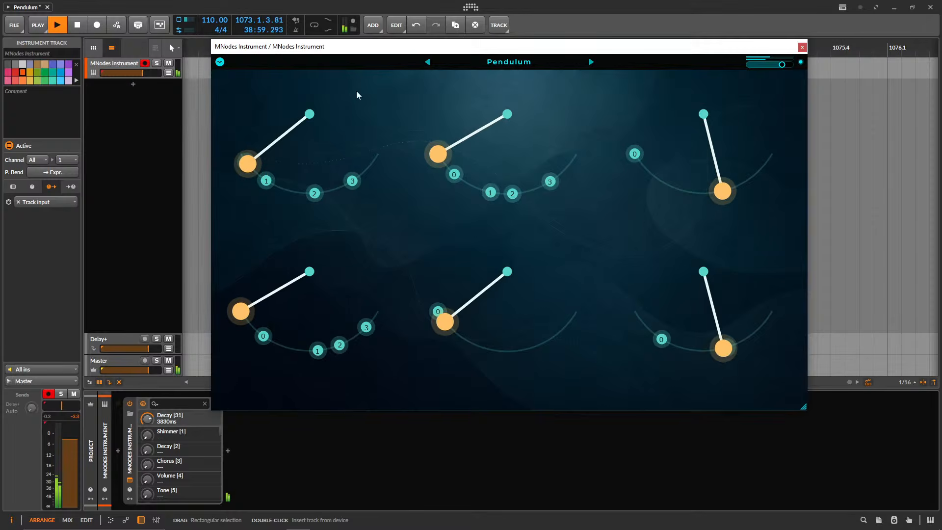
Lower the MNodes Instrument track's volume to -7.0 dB.
mouse_move(668, 512)
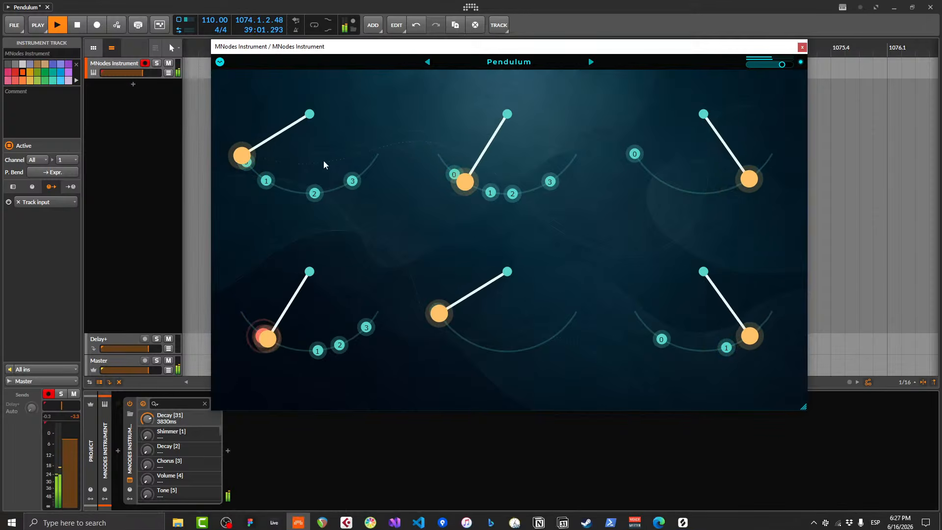
left_click_drag(142, 73, 138, 73)
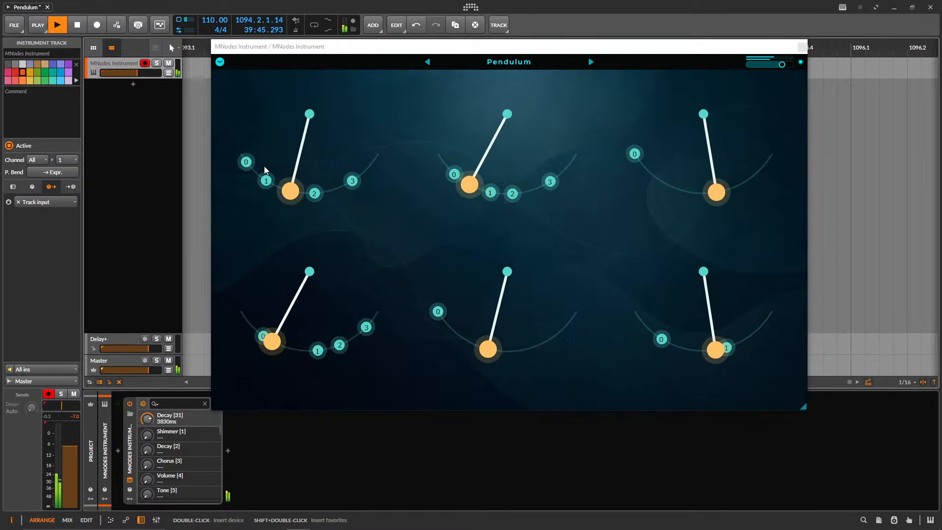
left_click(633, 525)
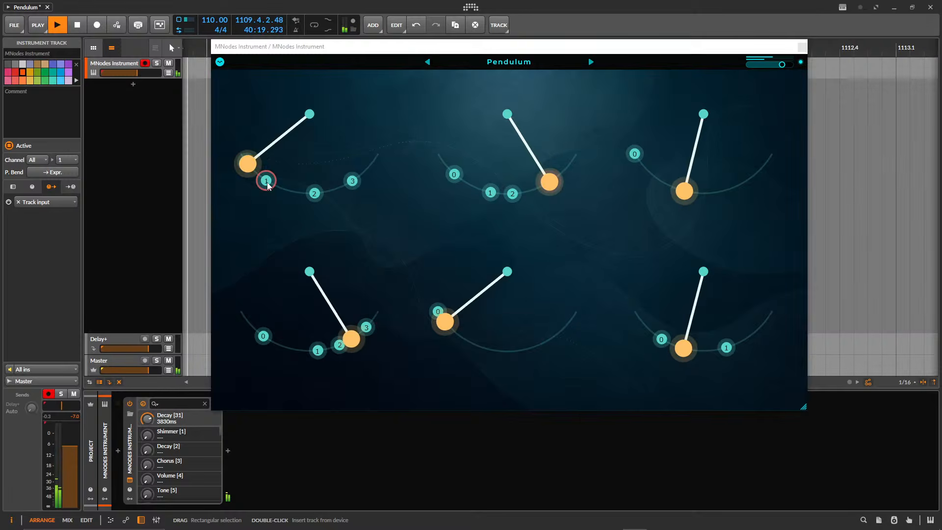
Reposition the four trigger points on each of the first two upper-row pendulums, and move point 1 outward on the last lower-row pendulum.
left_click_drag(265, 181, 287, 193)
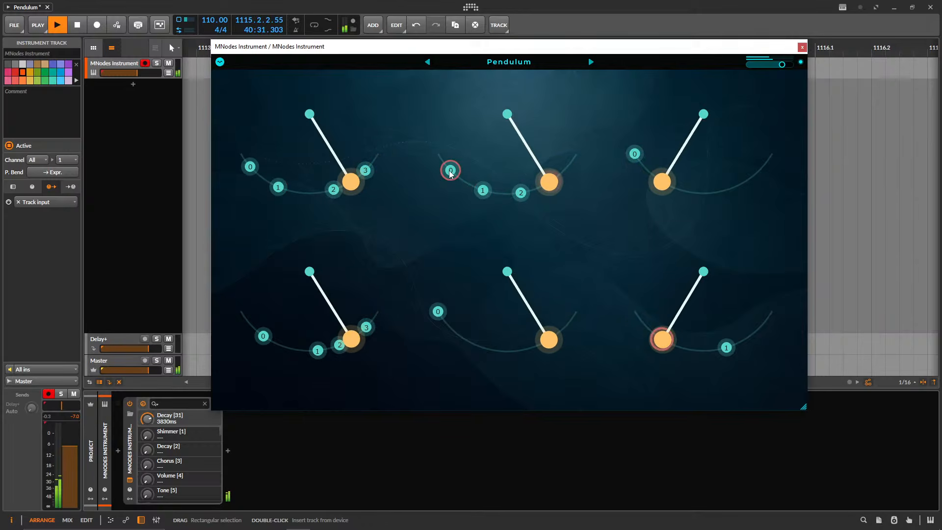
left_click_drag(576, 175, 579, 169)
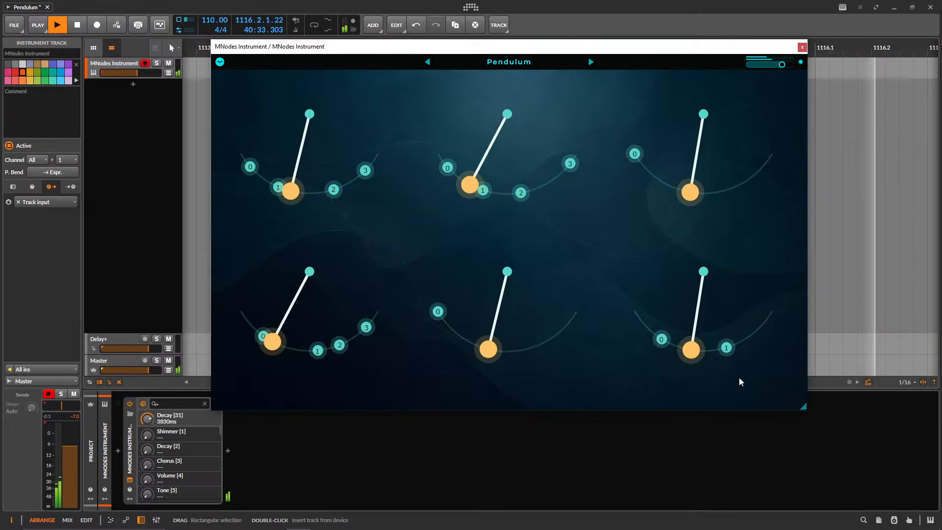
left_click_drag(730, 351, 765, 332)
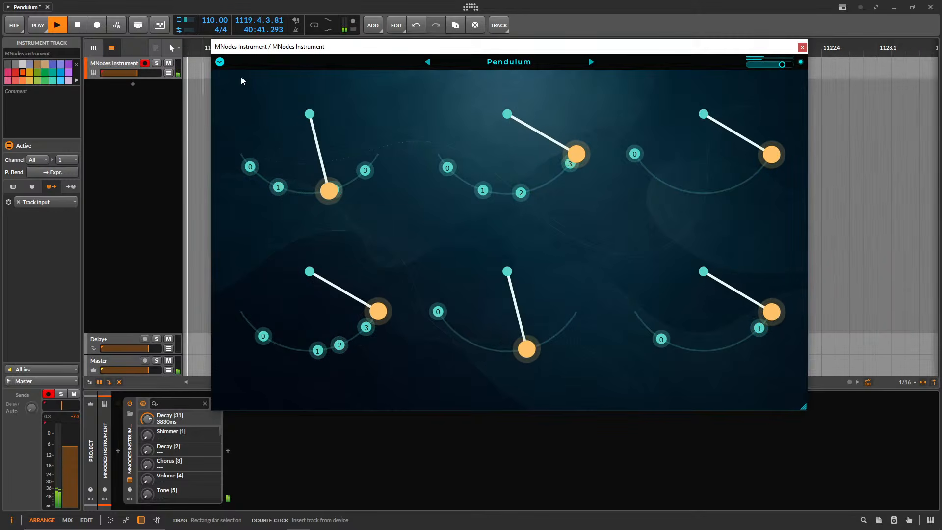
Reopen the preset in edit mode and examine the Random Int, Step Select and MIDI Note Trigger modules fed by the topmost Pendulum.
left_click(219, 61)
left_click(241, 78)
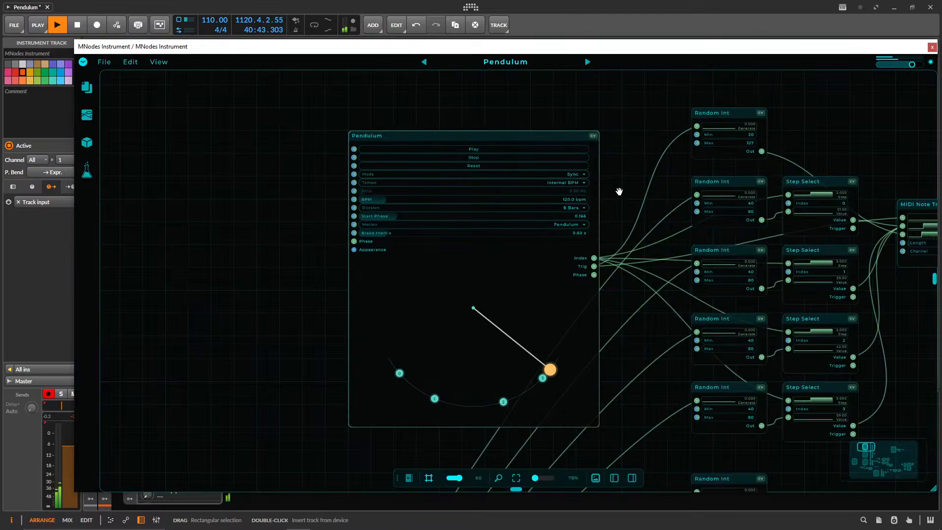
left_click_drag(620, 191, 312, 163)
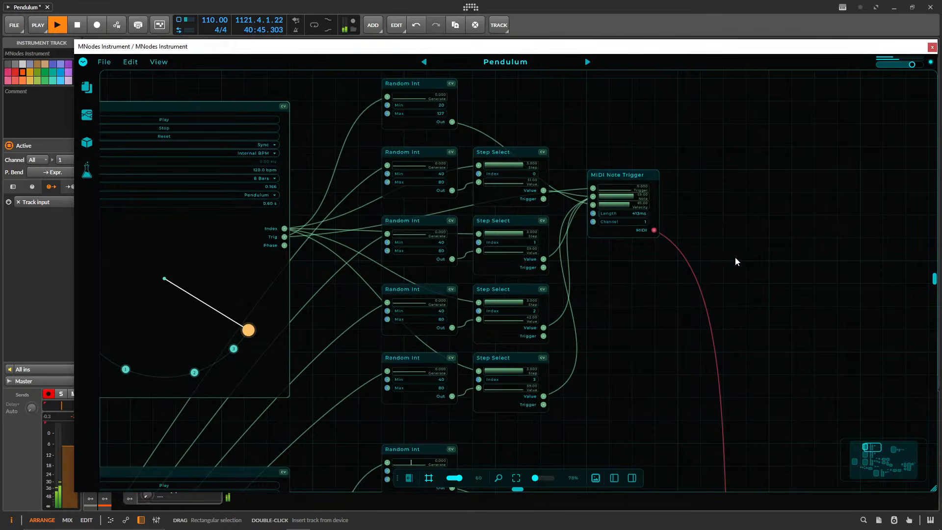
Examine the topmost Pendulum module with its connected modules, and survey the layout of the whole node graph.
left_click_drag(768, 196, 685, 219)
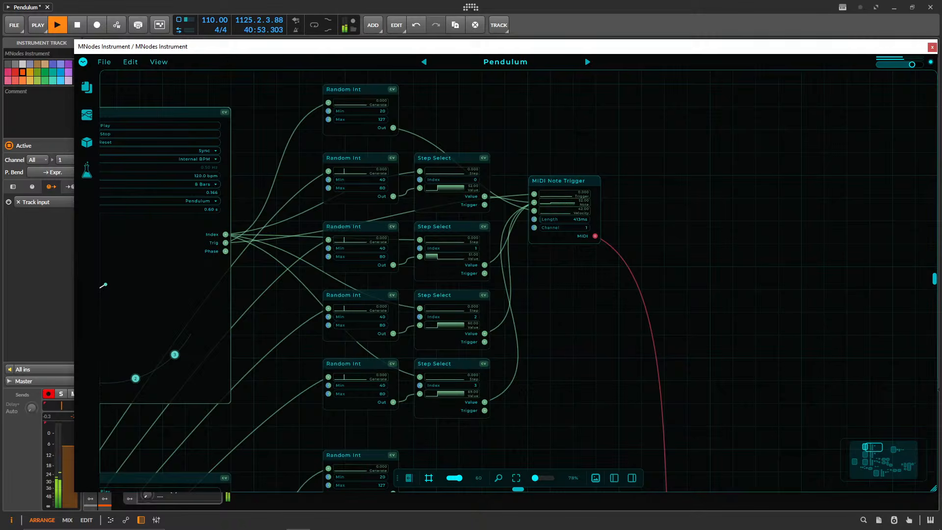
left_click_drag(547, 145, 749, 139)
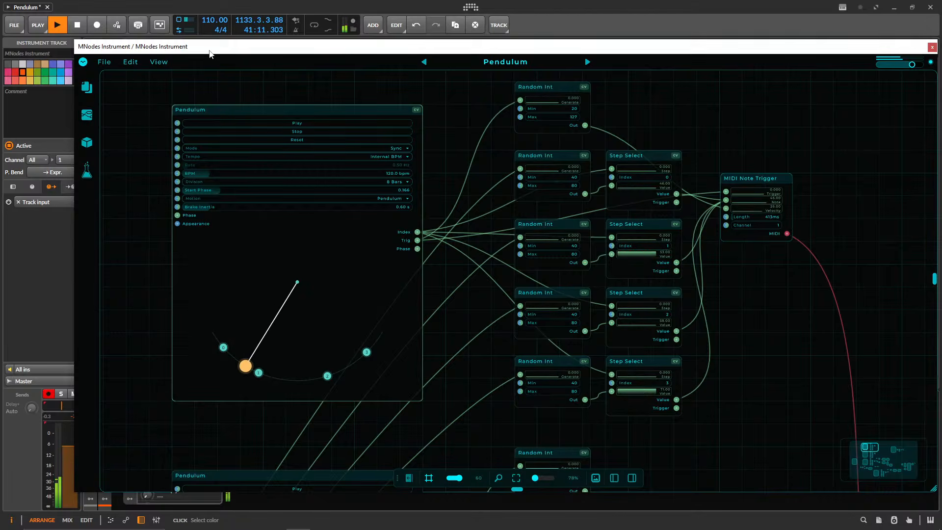
left_click_drag(210, 51, 191, 64)
left_click_drag(309, 61, 213, 32)
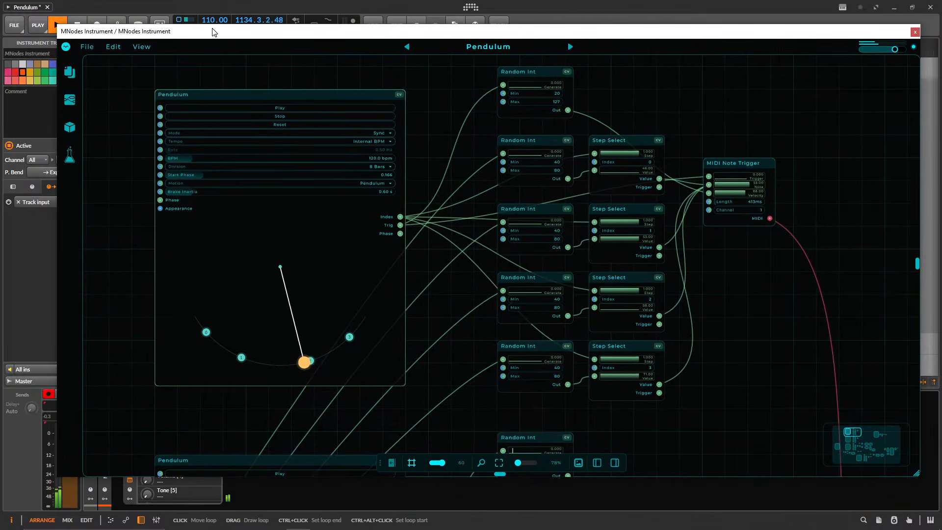
scroll(454, 270, "down", 10)
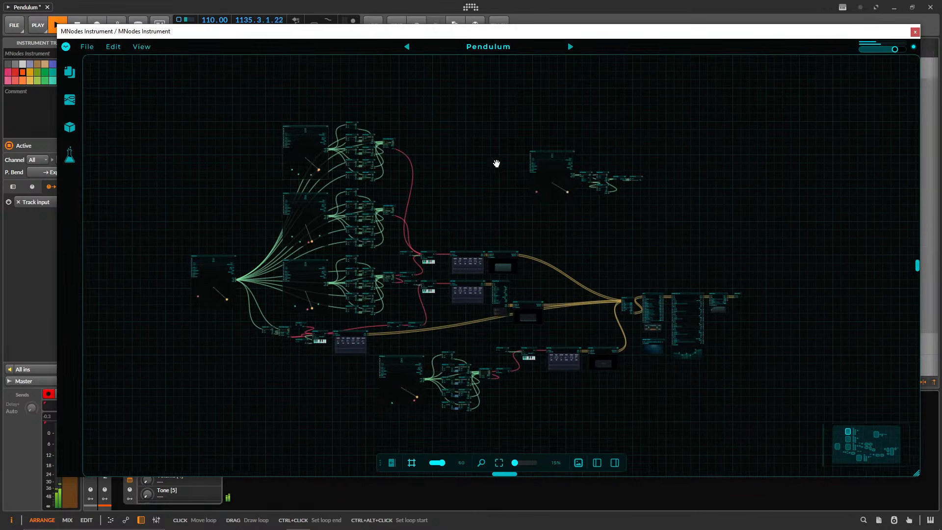
scroll(460, 212, "up", 3)
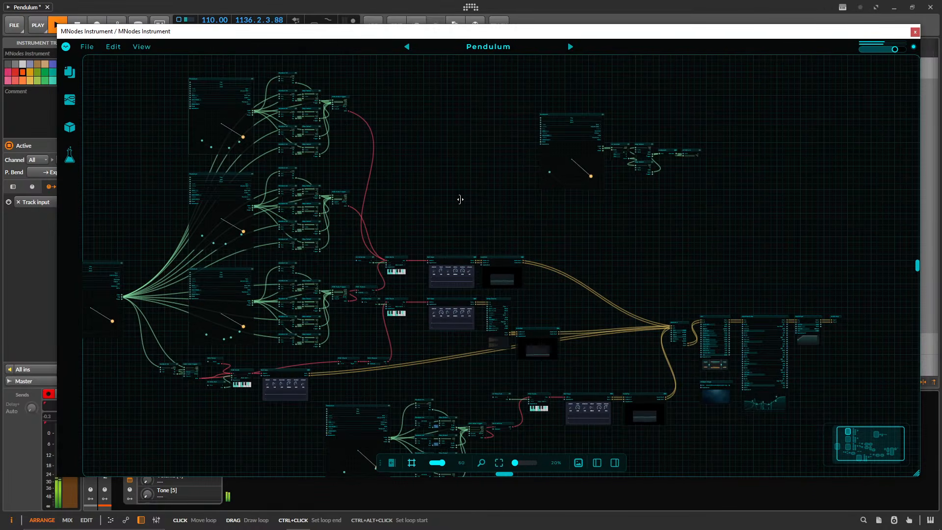
scroll(437, 157, "up", 2)
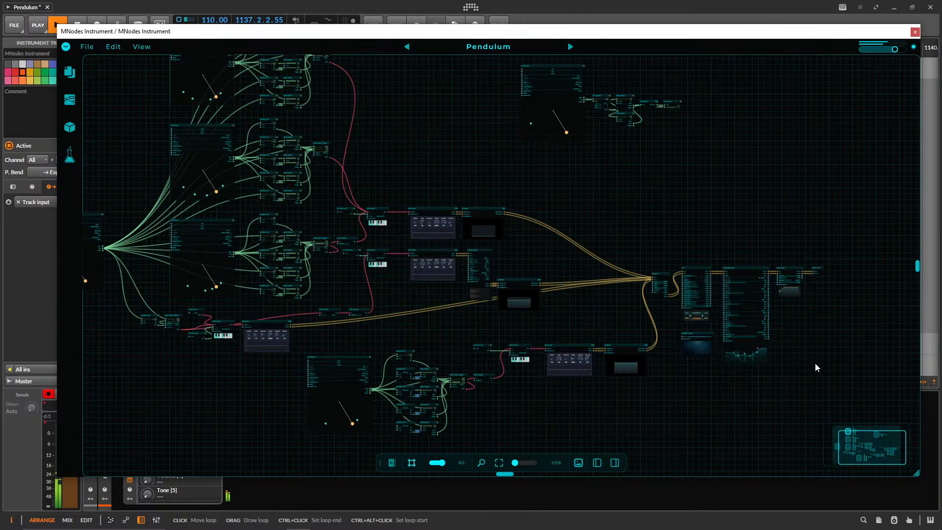
Lower the MNodes Instrument track's volume to -11.1 dB, moving the plugin window aside and back.
left_click_drag(155, 30, 255, 38)
left_click_drag(135, 73, 134, 73)
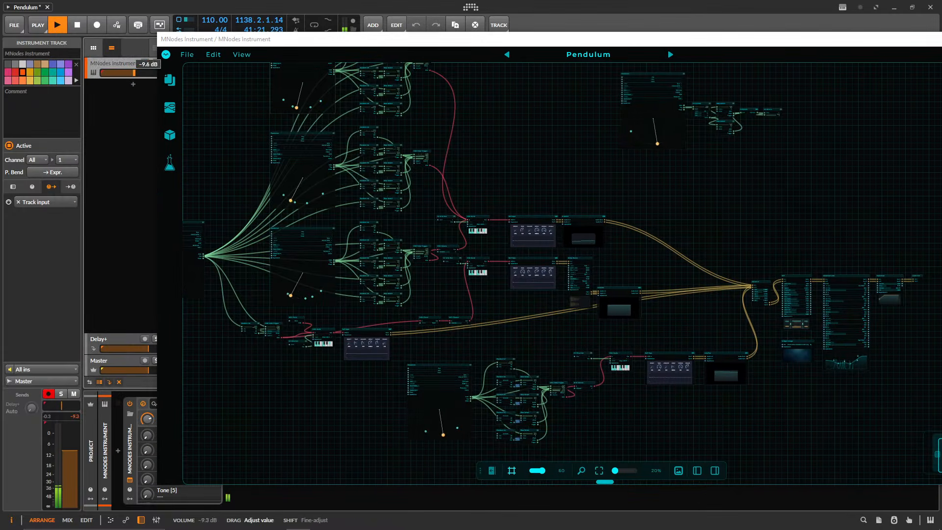
left_click_drag(257, 46, 175, 38)
Select the two upper Bell Keys modules together and move them closer to their MIDI Scale modules.
scroll(386, 152, "up", 5)
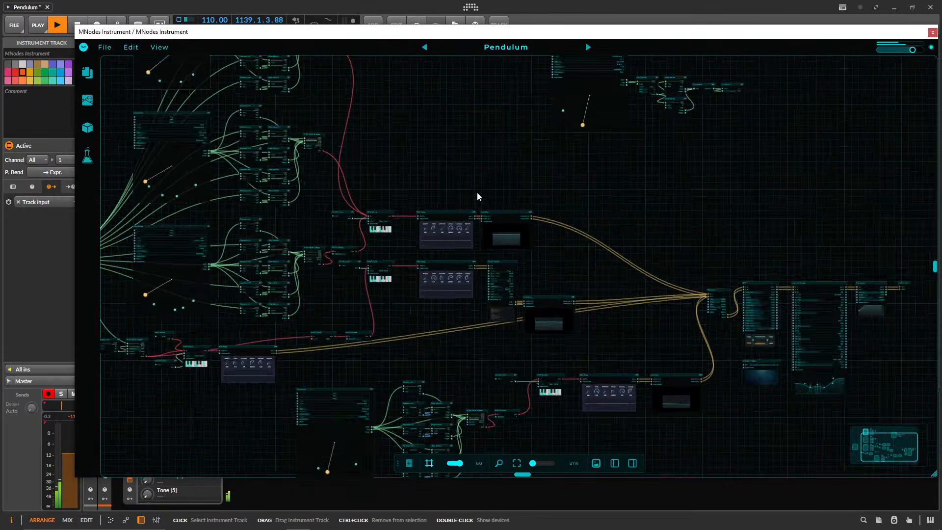
left_click_drag(341, 197, 351, 170)
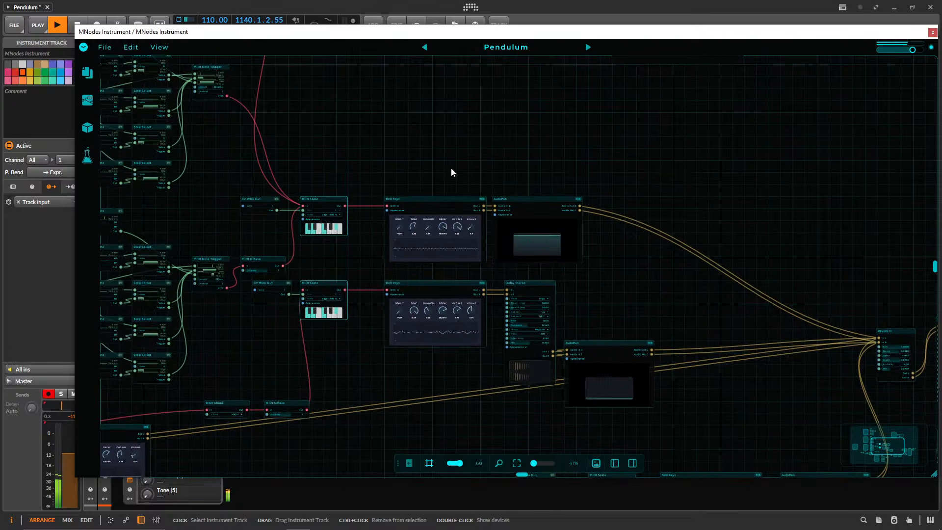
left_click_drag(452, 171, 423, 158)
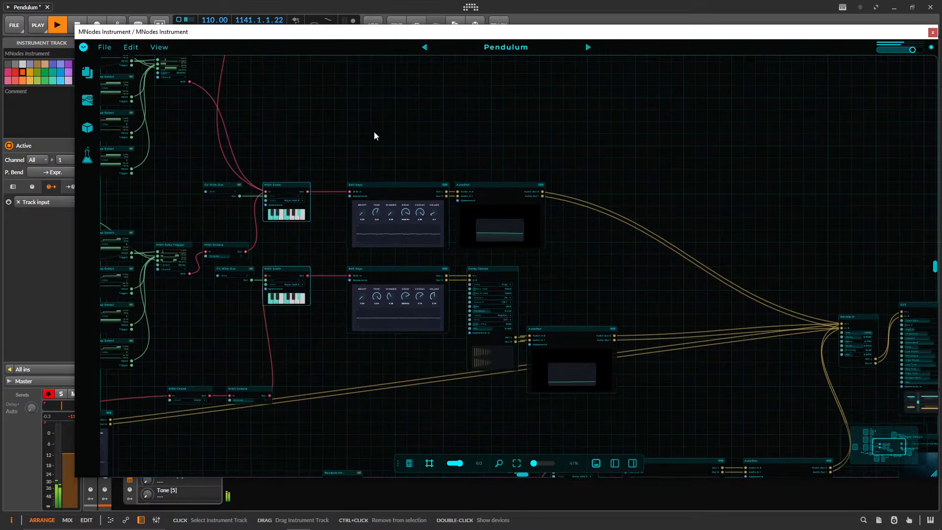
left_click_drag(375, 136, 401, 384)
left_click_drag(379, 185, 357, 187)
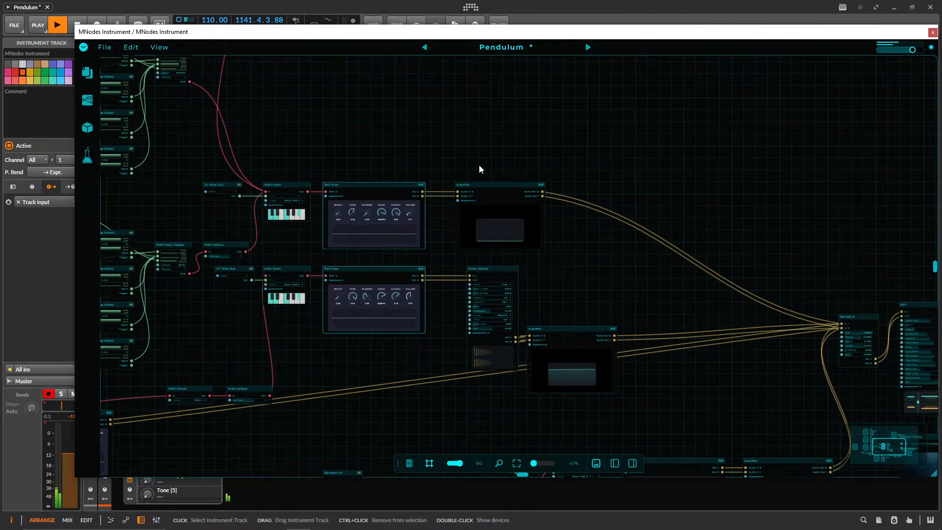
Switch the preset from edit mode back to its pendulum panel, and move the plugin window clear of the track list.
left_click_drag(556, 121, 404, 67)
left_click(84, 47)
left_click(93, 64)
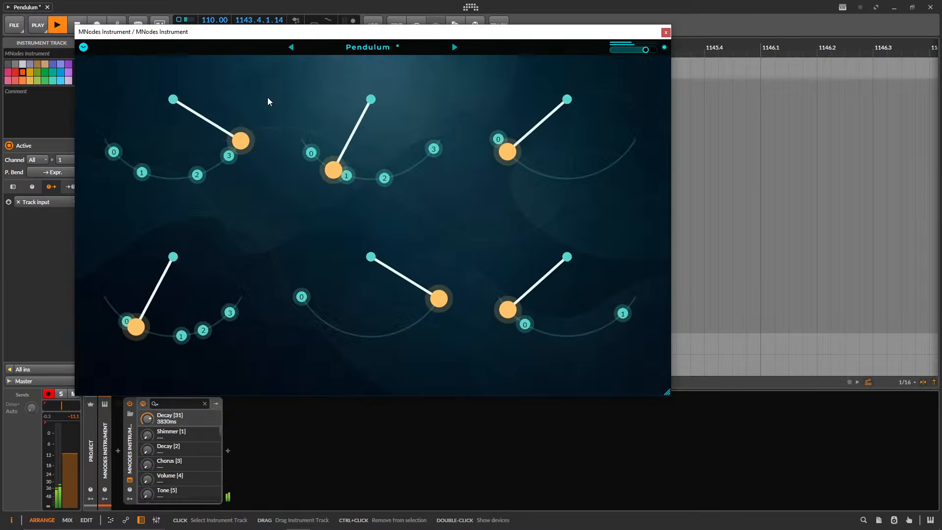
left_click_drag(320, 36, 476, 83)
Browse the recent presets, all presets and the online Hub in the preset browser, and close it.
left_click(524, 97)
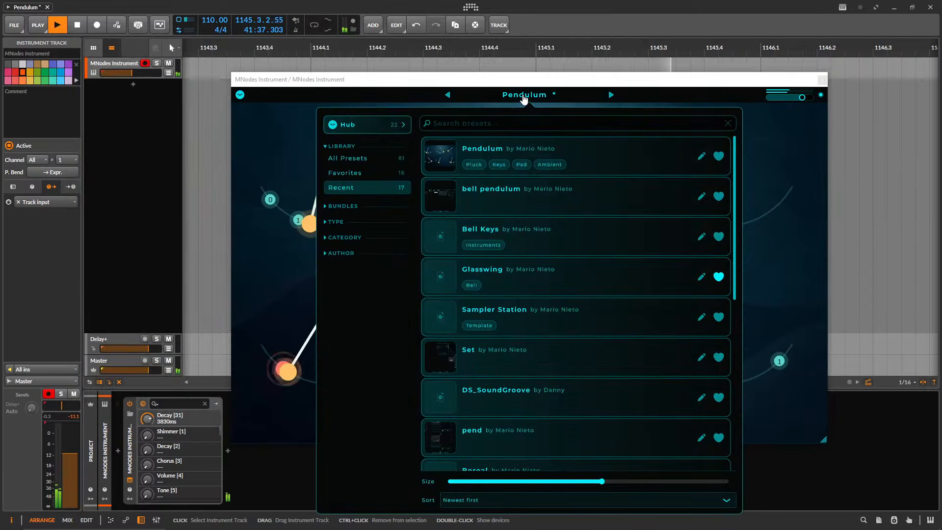
left_click(369, 158)
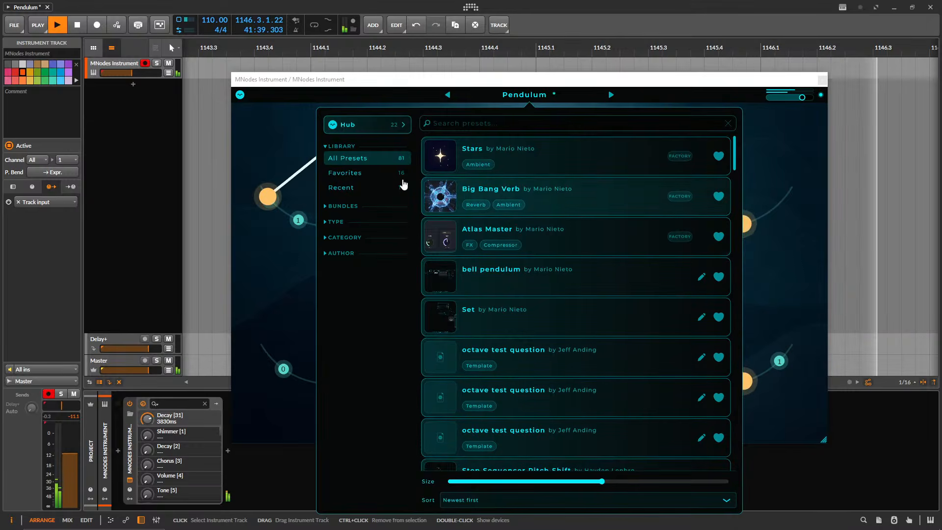
left_click(367, 129)
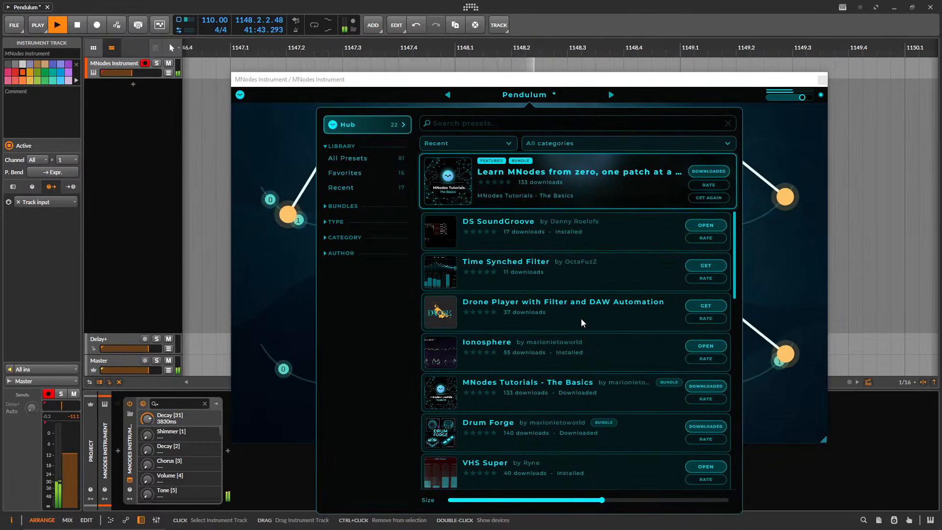
left_click(599, 102)
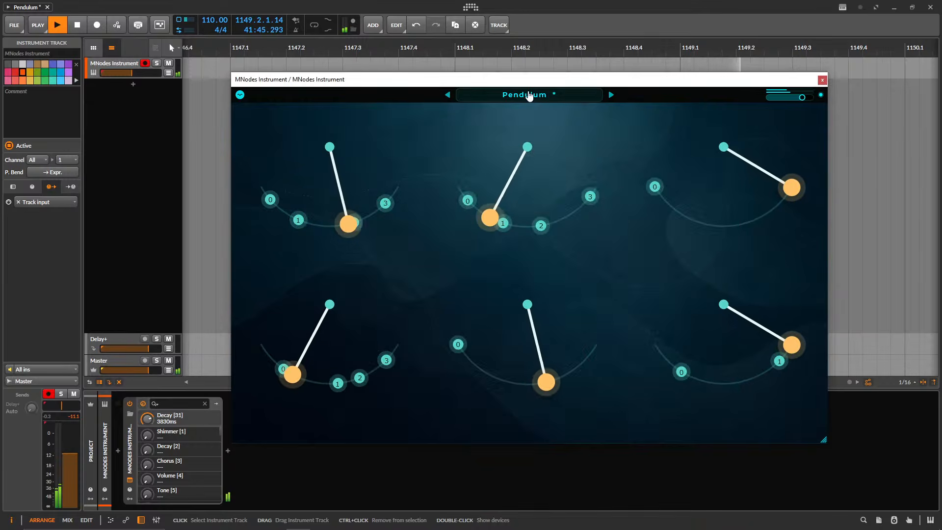
Reopen the preset in edit mode and place the Widget Image module directly beside the lowest AutoPan module.
left_click(240, 95)
left_click(249, 113)
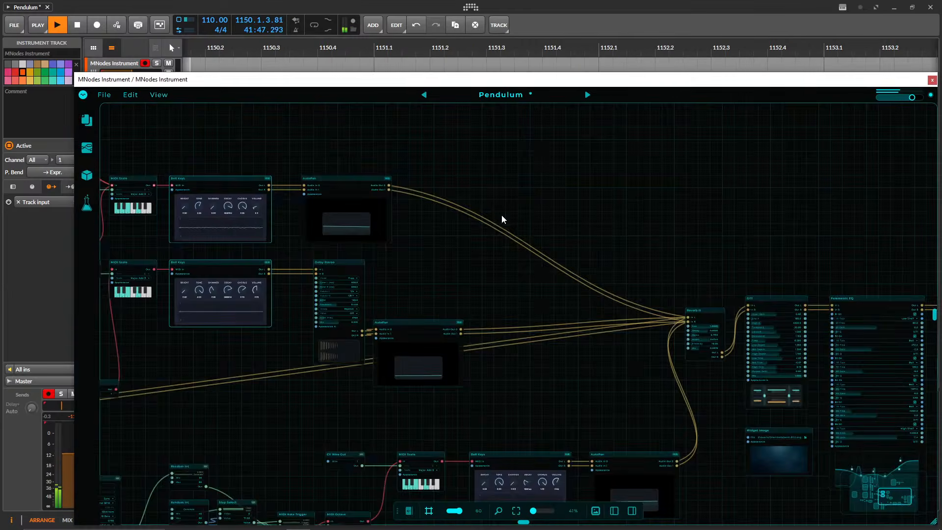
left_click_drag(476, 175, 373, 112)
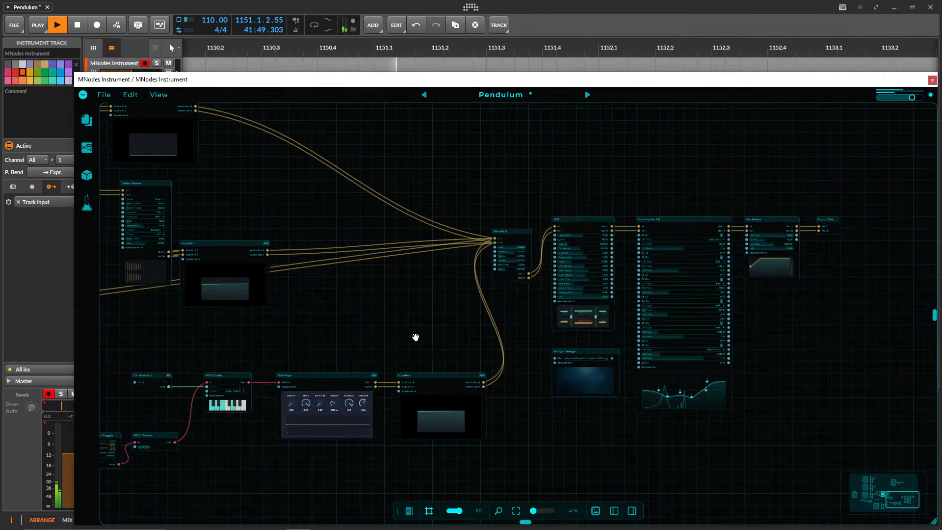
left_click_drag(416, 338, 313, 272)
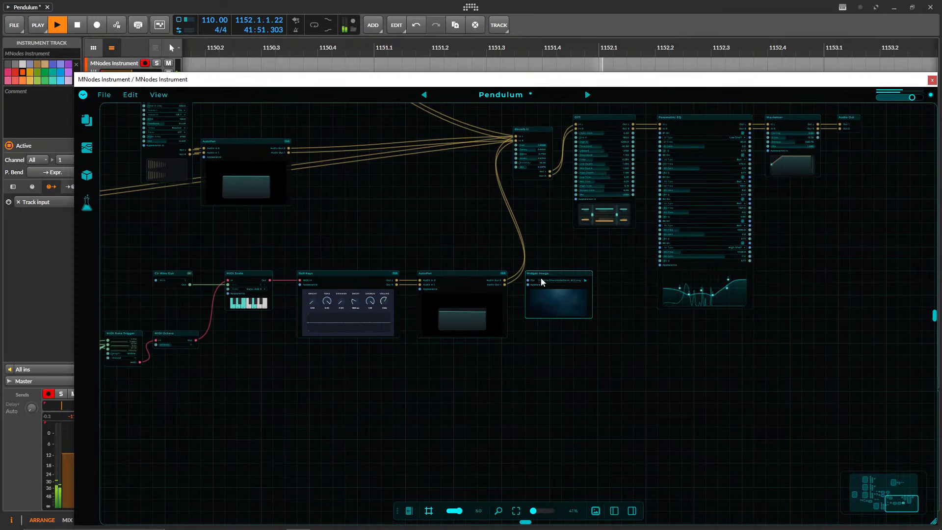
Move the Random Int, Step Select and MIDI Note Trigger group closer to the lowest Pendulum, and shift its MIDI Octave module to follow.
left_click_drag(426, 248, 508, 191)
left_click_drag(265, 209, 559, 214)
left_click_drag(404, 212, 471, 217)
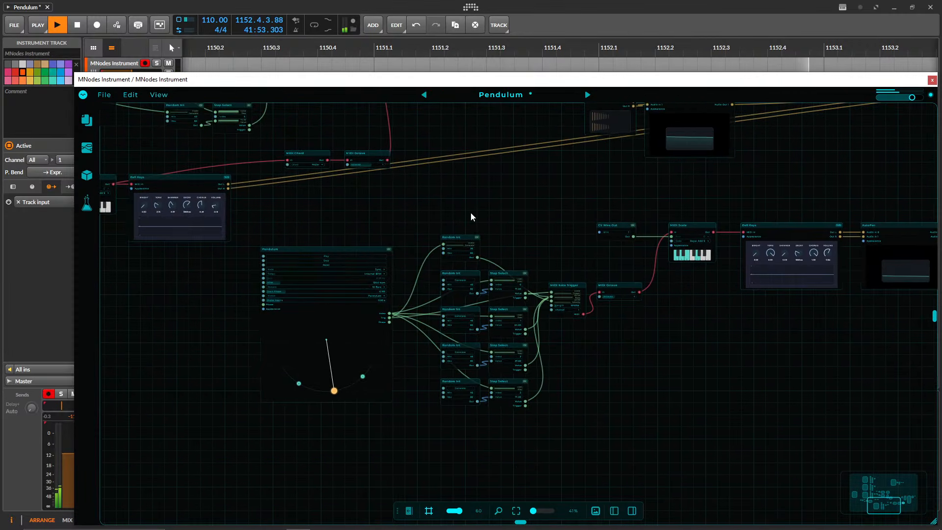
left_click_drag(432, 423, 565, 227)
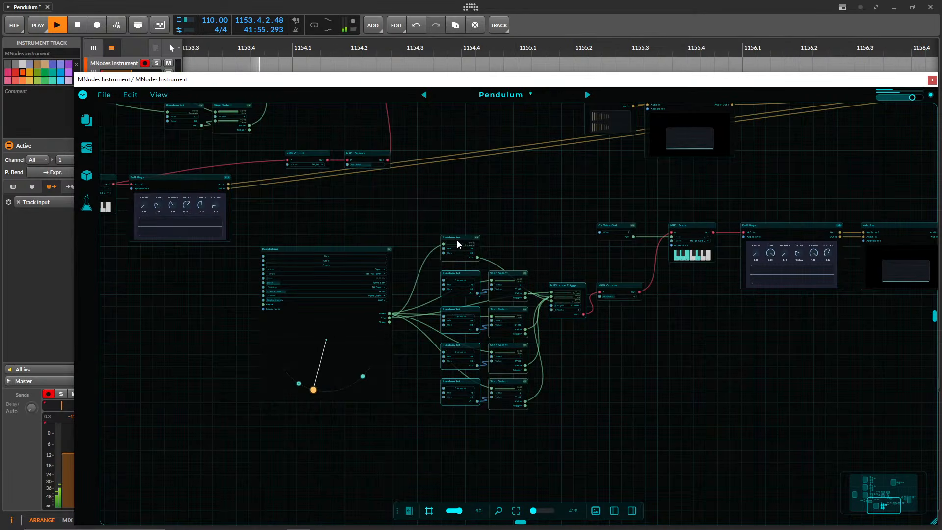
left_click_drag(457, 243, 434, 256)
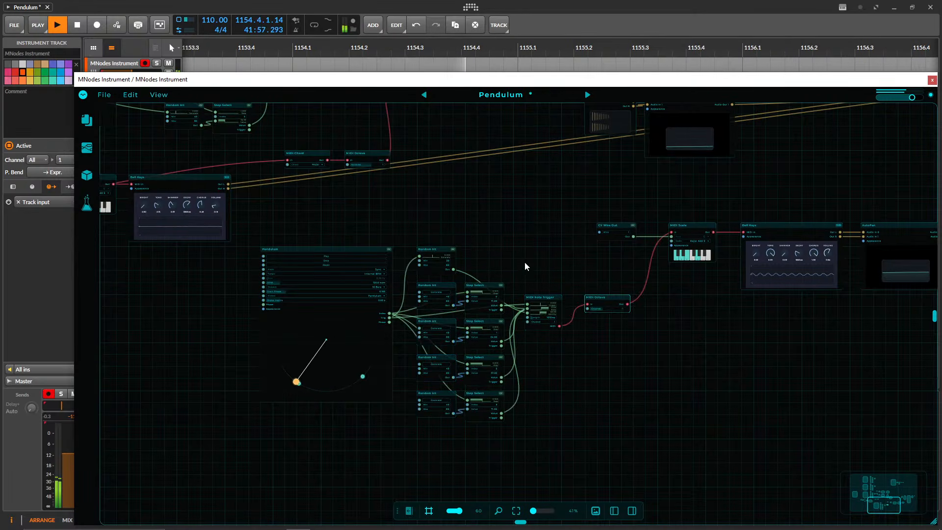
left_click_drag(525, 266, 527, 302)
Nudge the topmost Pendulum module slightly away from its Random Int modules, and move the plugin window up the screen.
left_click(520, 512)
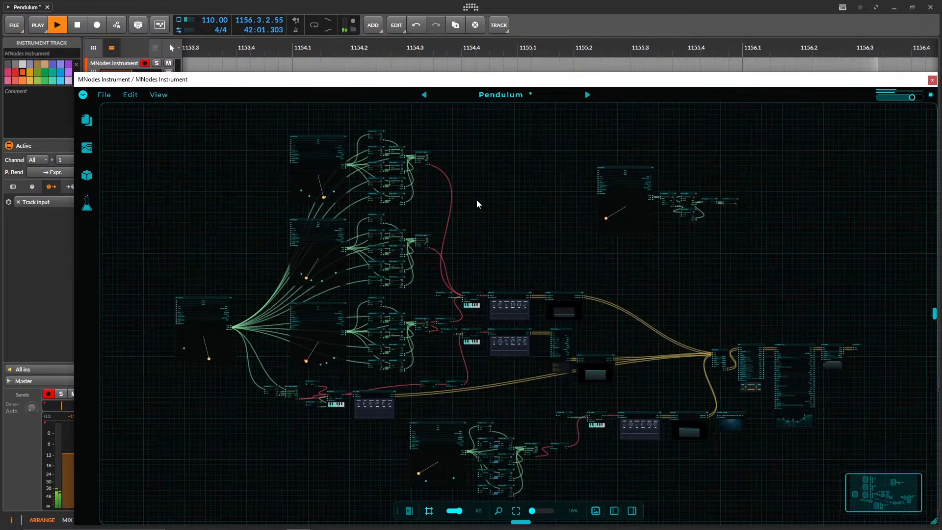
left_click_drag(391, 194, 296, 144)
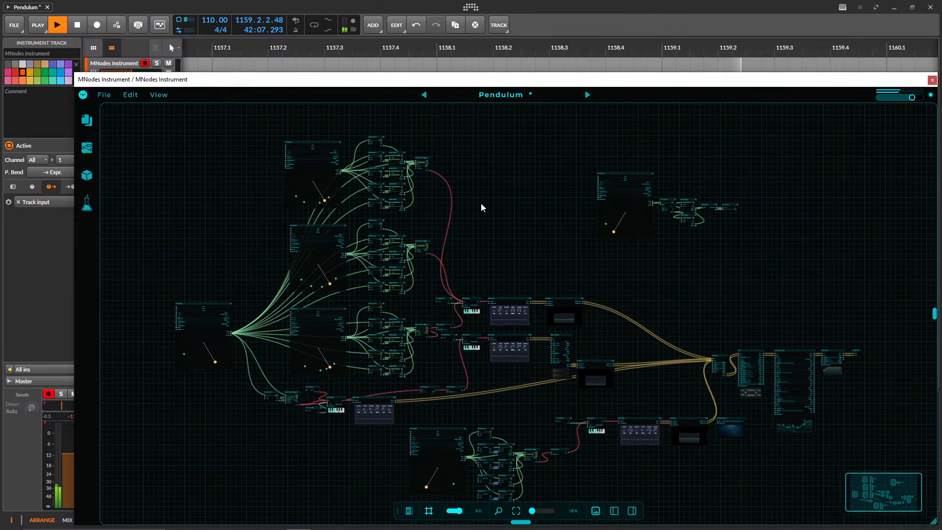
left_click_drag(482, 208, 275, 140)
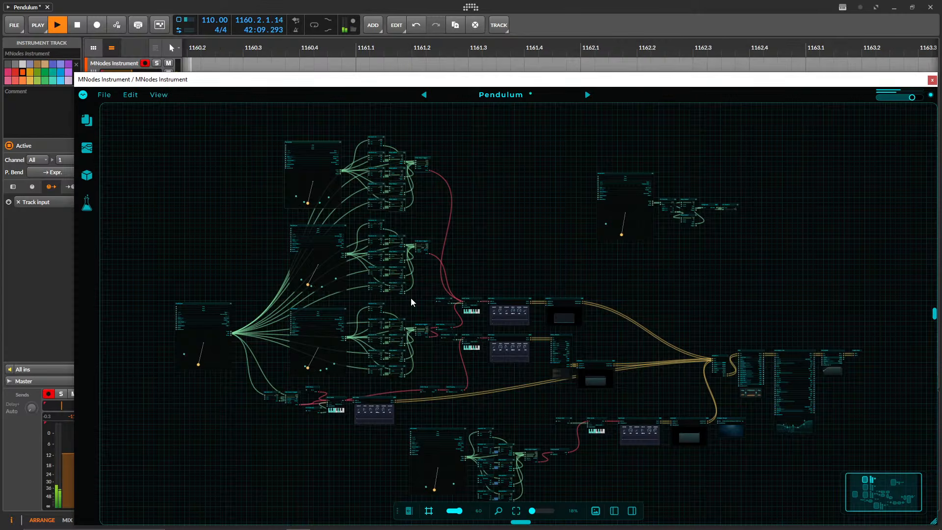
left_click_drag(486, 264, 464, 195)
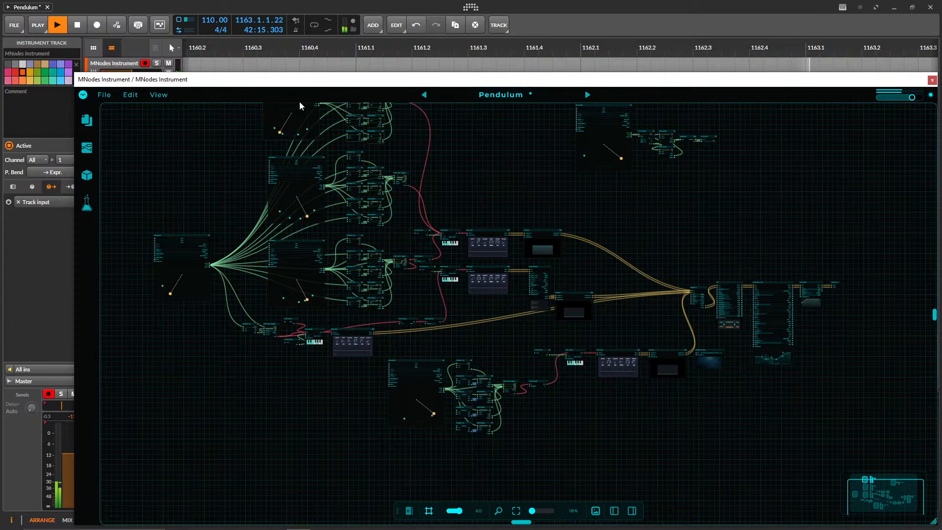
left_click_drag(201, 79, 178, 34)
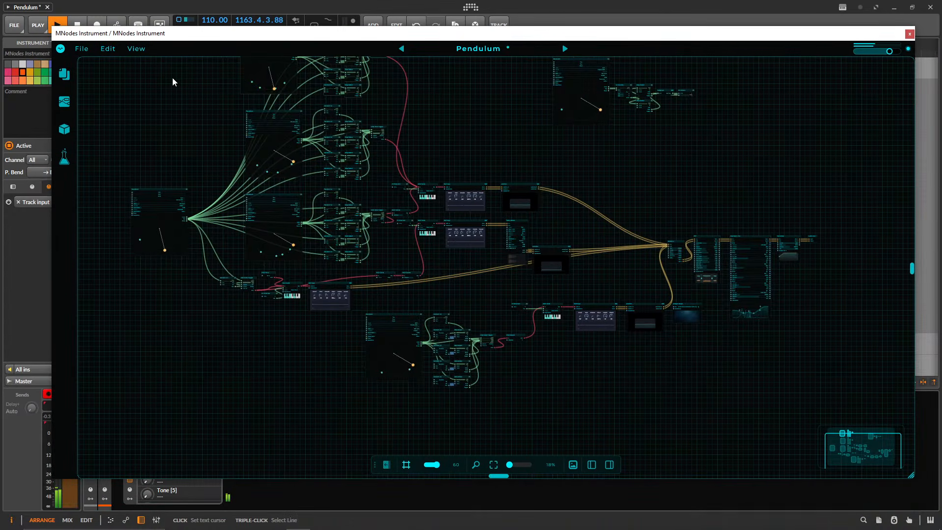
left_click(61, 49)
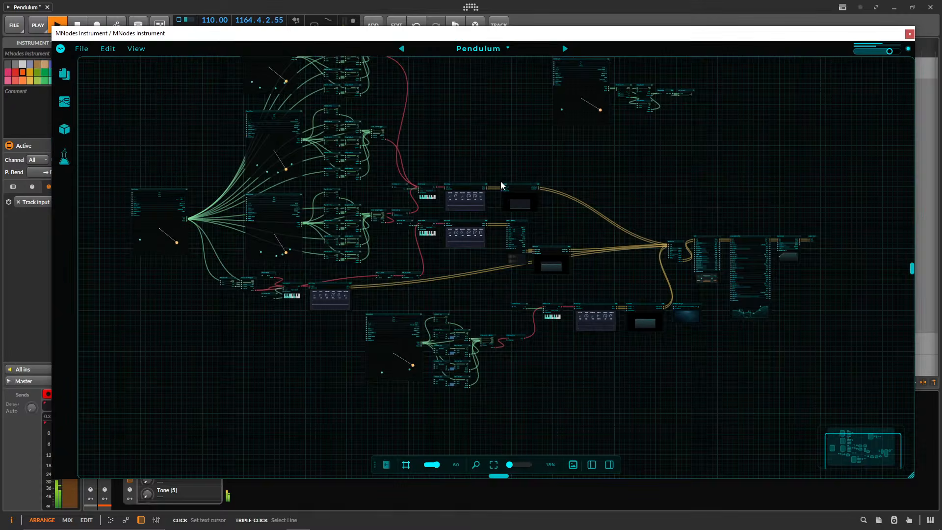
Examine the inside of the upper Bell Keys module and its nested Bell Voices subgraph, and return to the root graph.
scroll(502, 185, "up", 6)
left_click_drag(374, 139, 458, 170)
scroll(459, 169, "up", 3)
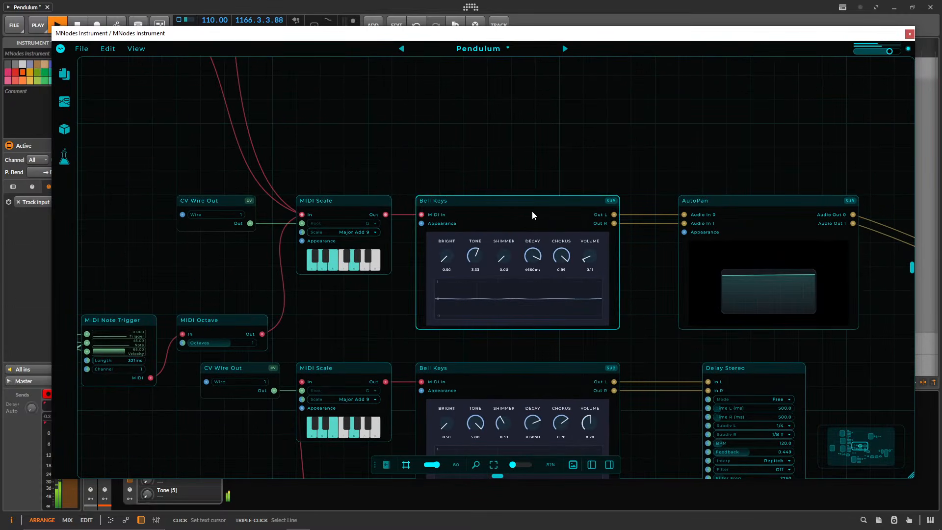
double_click(505, 200)
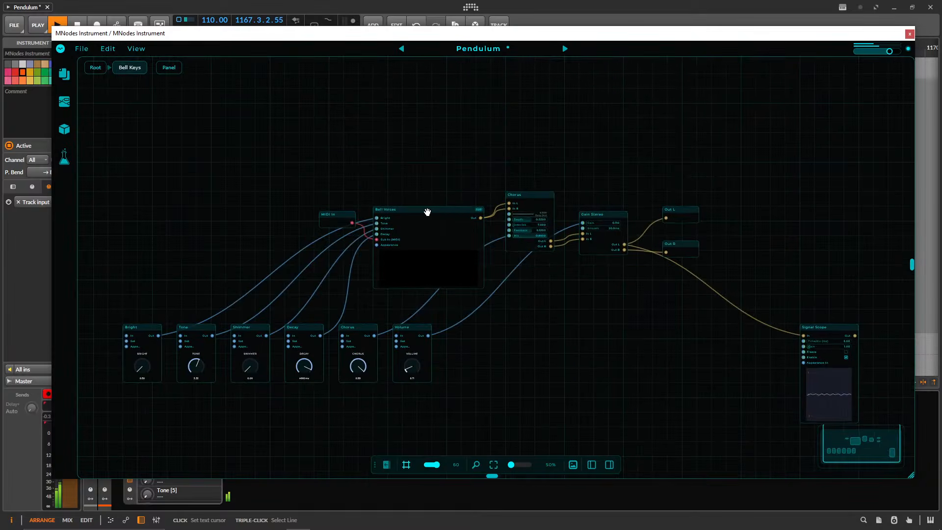
double_click(427, 212)
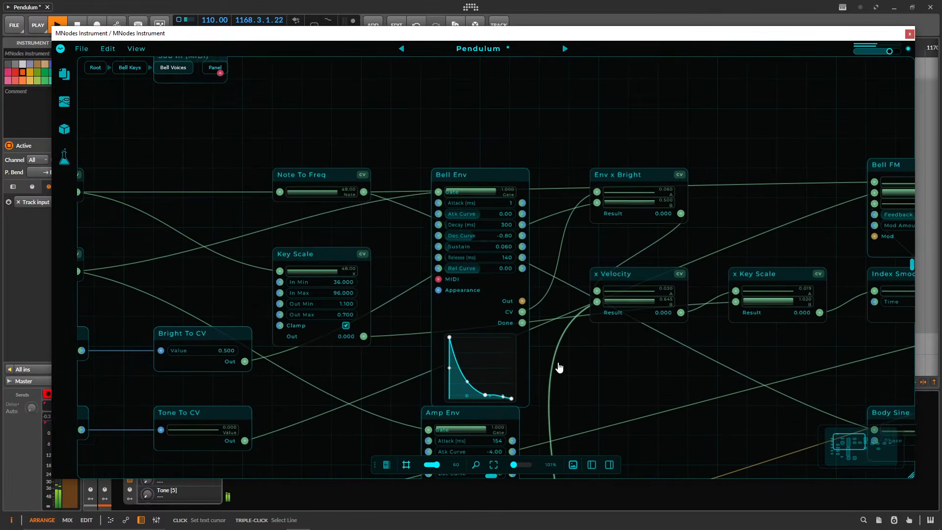
left_click_drag(264, 101, 259, 197)
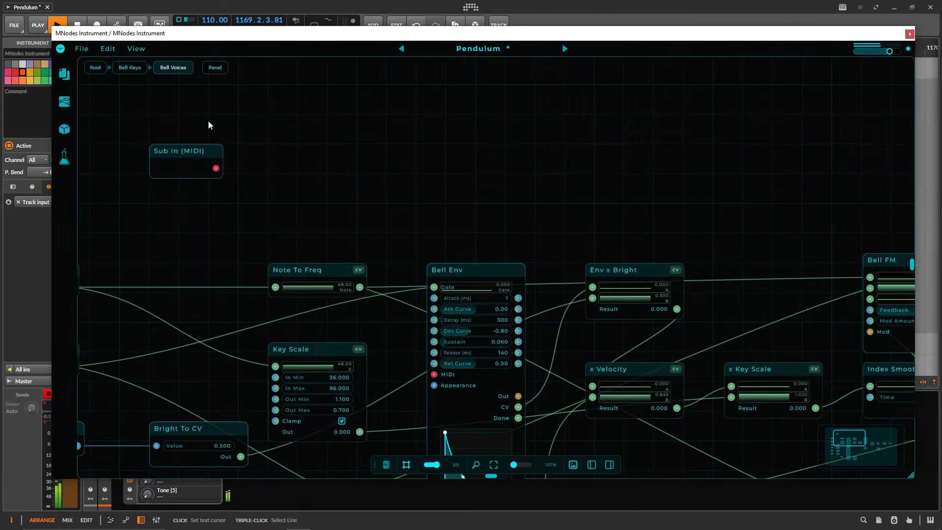
left_click(92, 69)
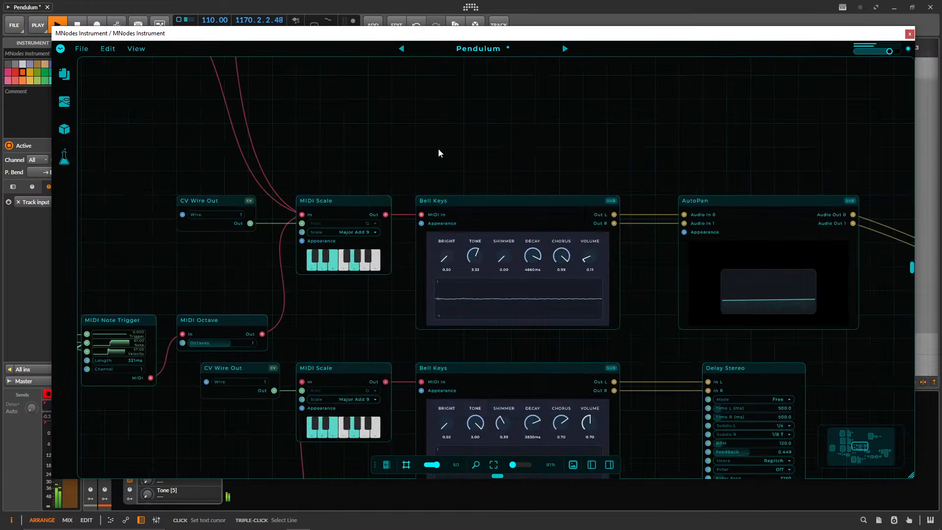
Uncover the track list and raise the MNodes Instrument track's volume to -9.0 dB.
left_click_drag(485, 163, 522, 155)
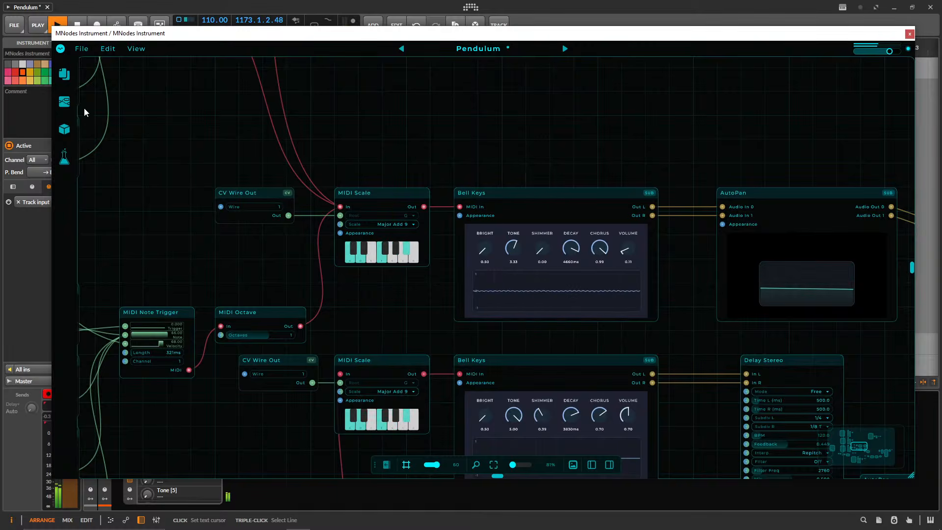
left_click_drag(141, 38, 242, 47)
left_click_drag(128, 73, 132, 73)
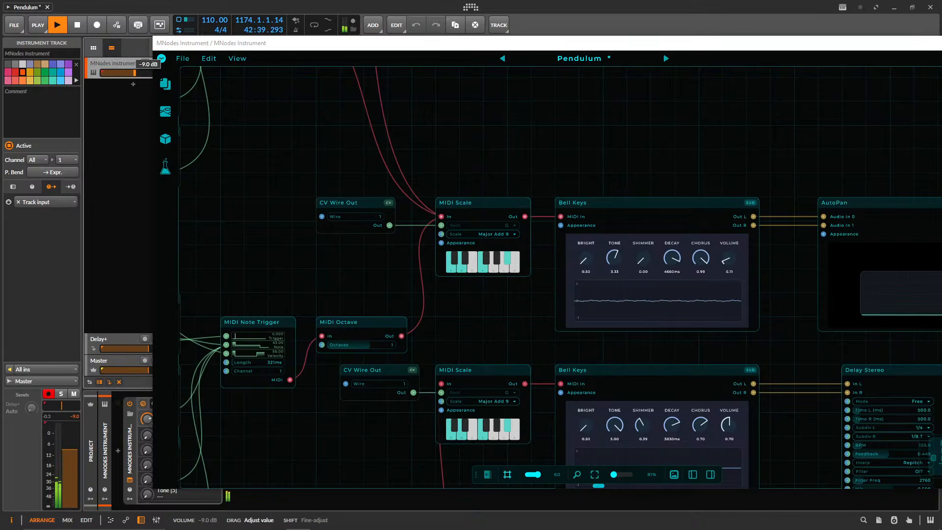
Move the plugin window clear of the track list and raise the MNodes Instrument track's volume to -3.3 dB.
left_click_drag(284, 47, 188, 41)
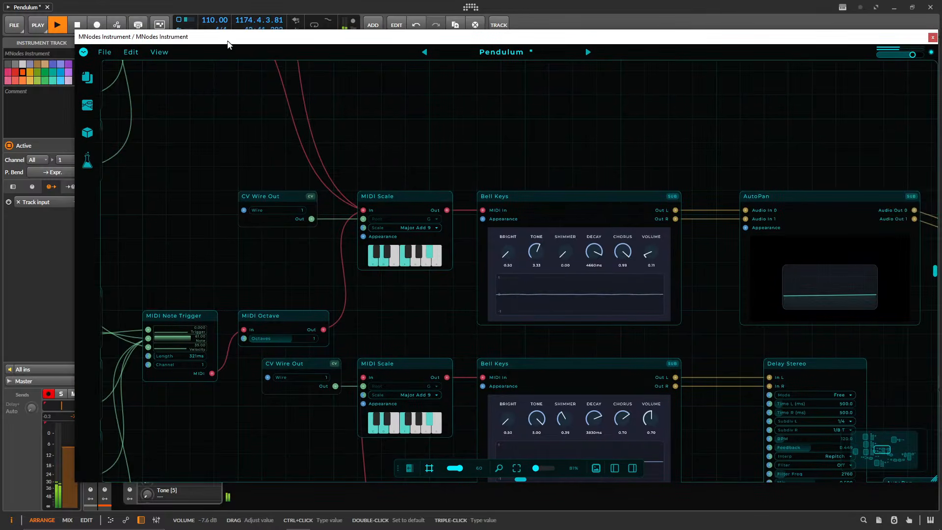
left_click_drag(410, 34, 530, 48)
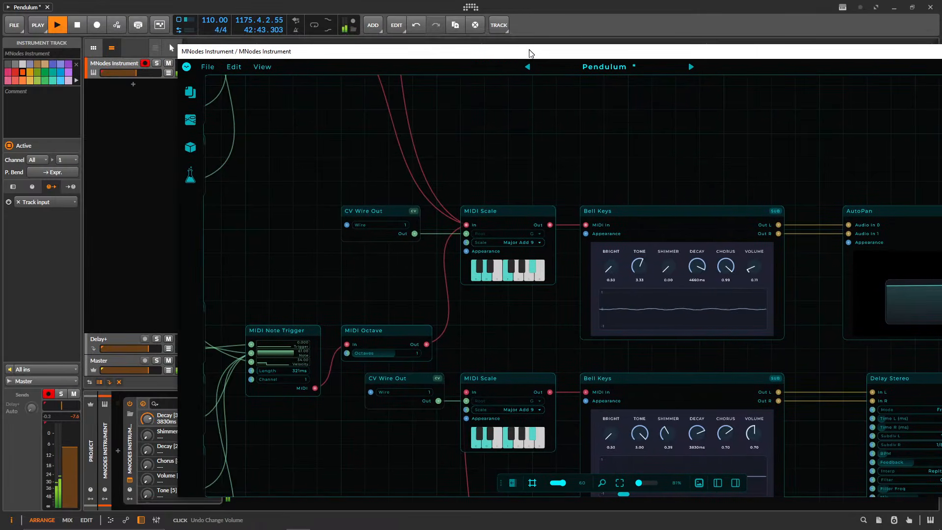
left_click_drag(132, 72, 140, 73)
Open the instrument in Perform Mode and slide the lower-left pendulum's trigger close to the lowest point of its arc.
left_click(186, 67)
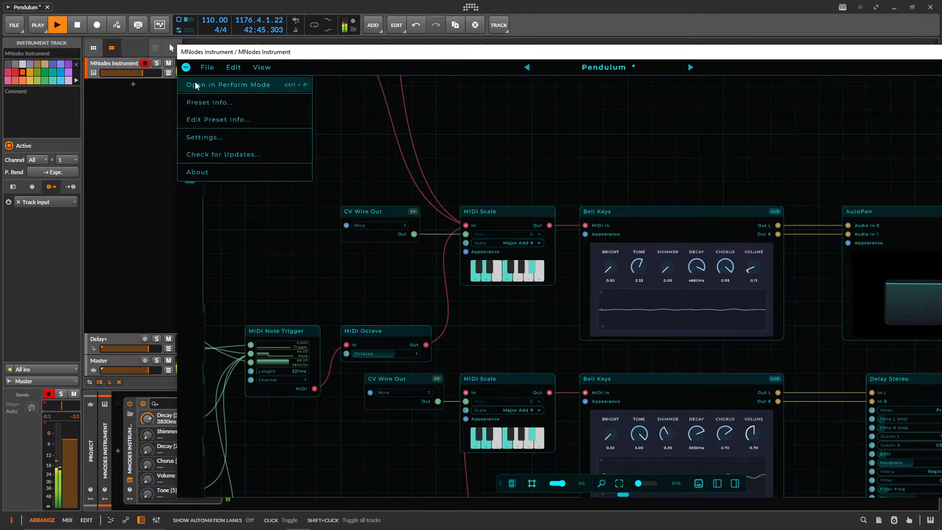
left_click(223, 85)
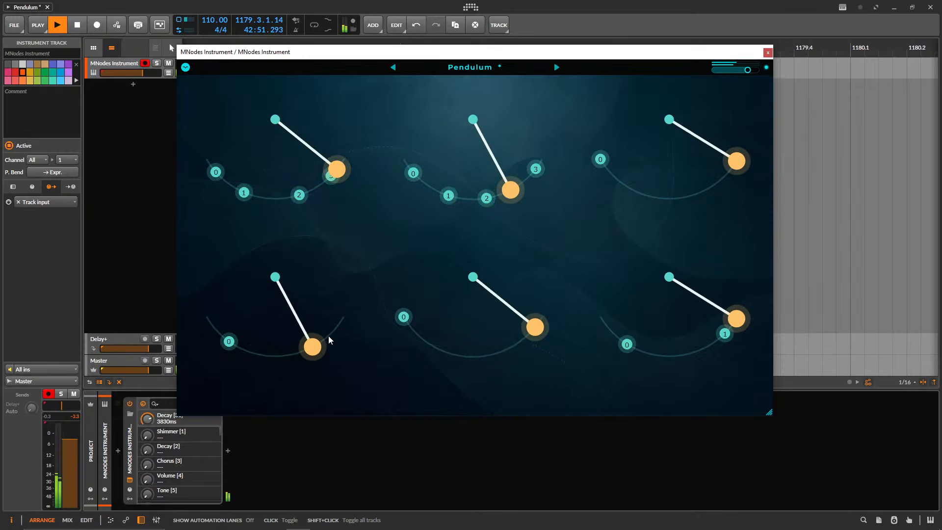
left_click_drag(237, 345, 265, 354)
Reduce the upper-left pendulum to one trigger and slide that trigger close to the lowest point of its arc.
double_click(299, 197)
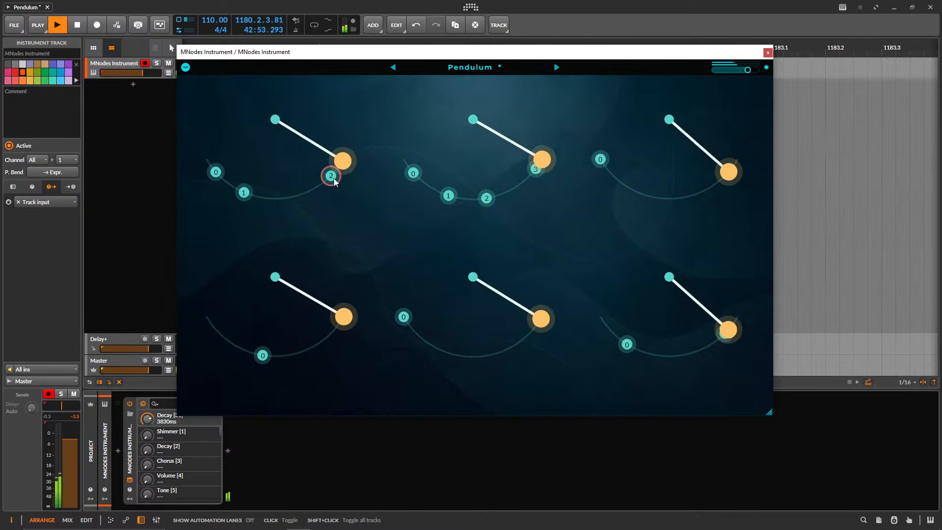
double_click(216, 172)
left_click_drag(243, 192, 268, 198)
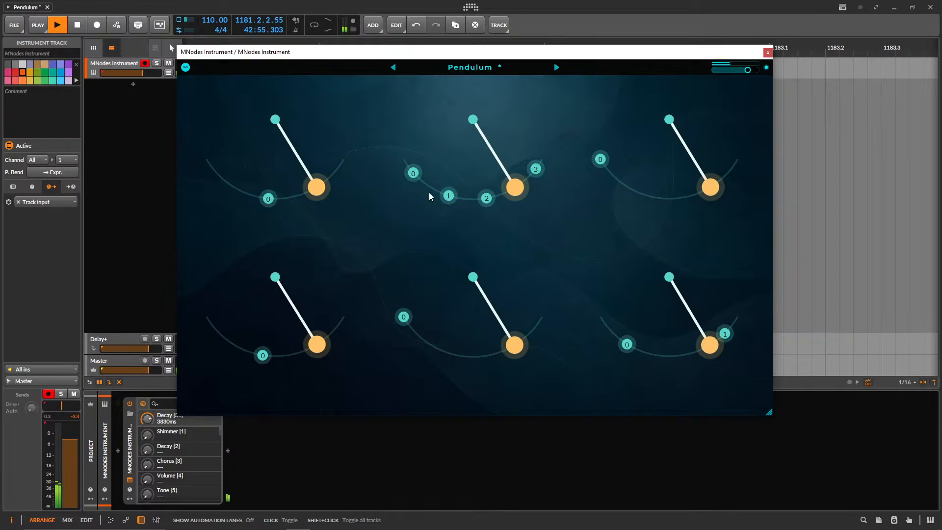
Delete all triggers from the upper-middle pendulum and re-place the upper-right pendulum's trigger near the left end of its arc.
double_click(448, 195)
double_click(486, 198)
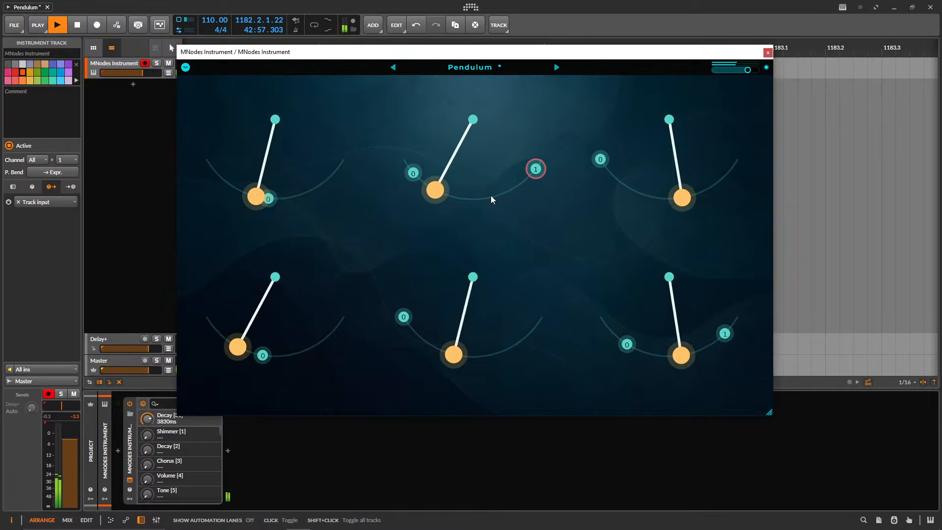
double_click(535, 168)
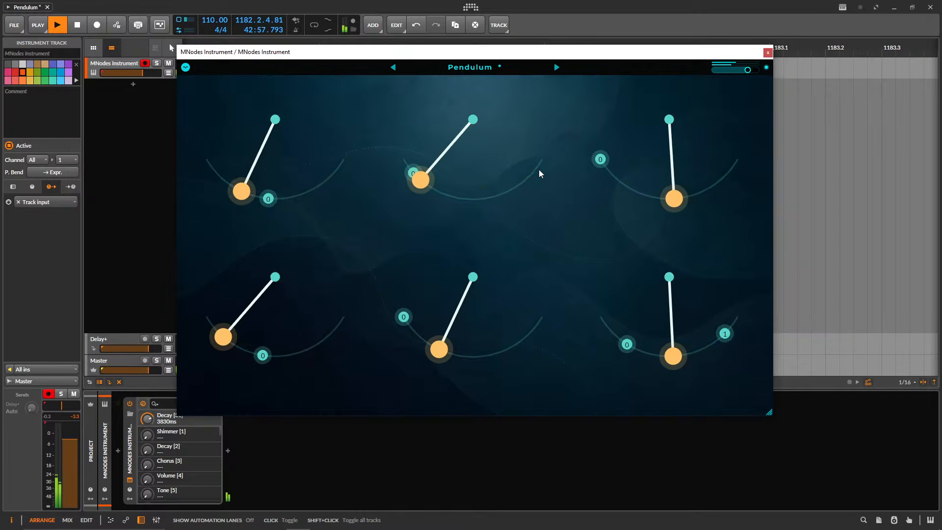
double_click(601, 161)
left_click(601, 161)
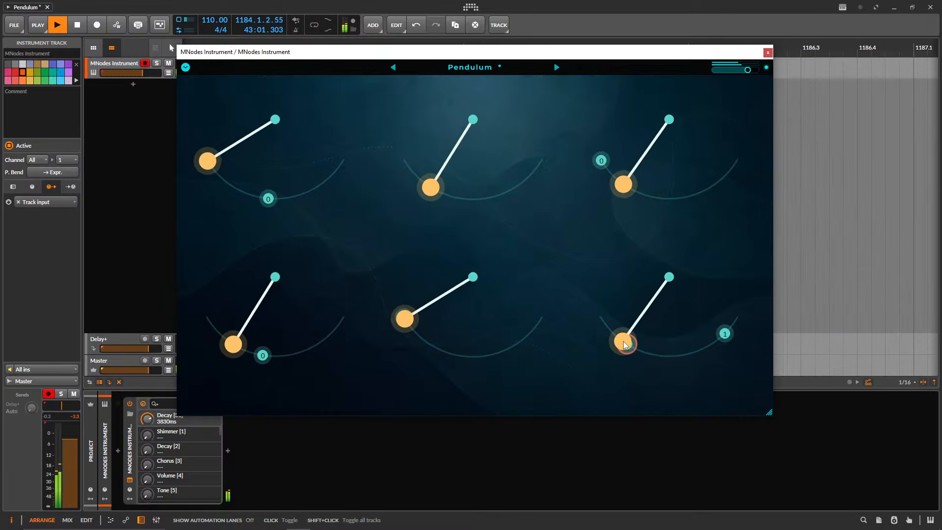
Delete the remaining triggers from the lower-right, lower-left and upper-left pendulums.
double_click(726, 334)
double_click(627, 345)
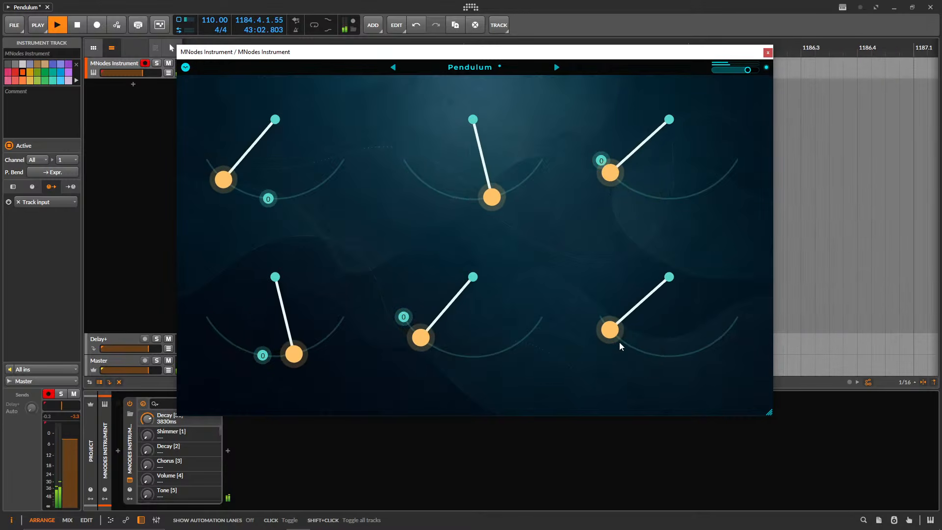
double_click(263, 355)
double_click(269, 198)
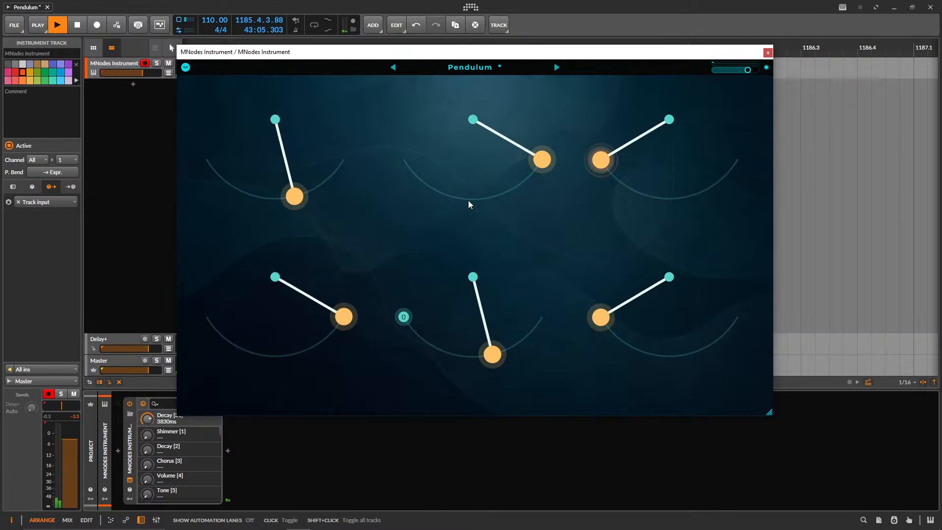
Slide the lower-middle pendulum's trigger to the lowest point of its arc and enlarge the plugin window.
left_click_drag(403, 316, 495, 359)
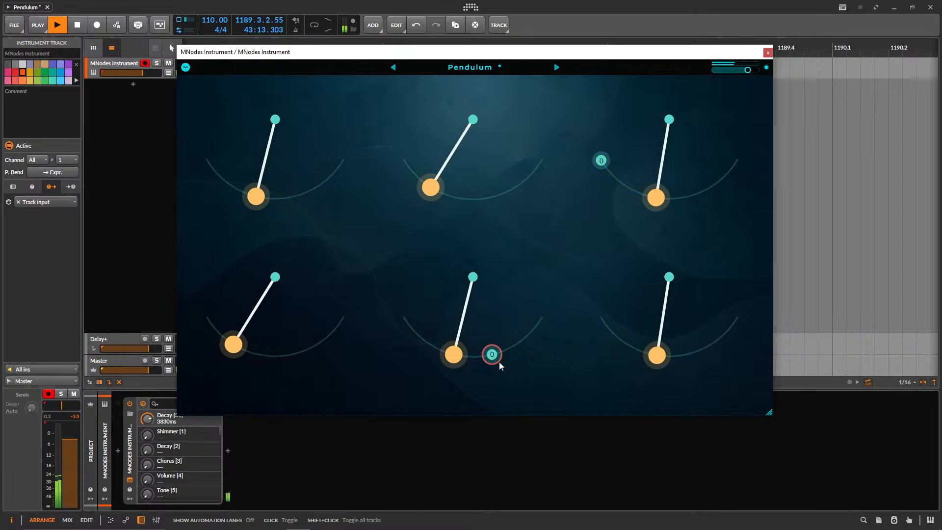
left_click_drag(499, 364, 481, 365)
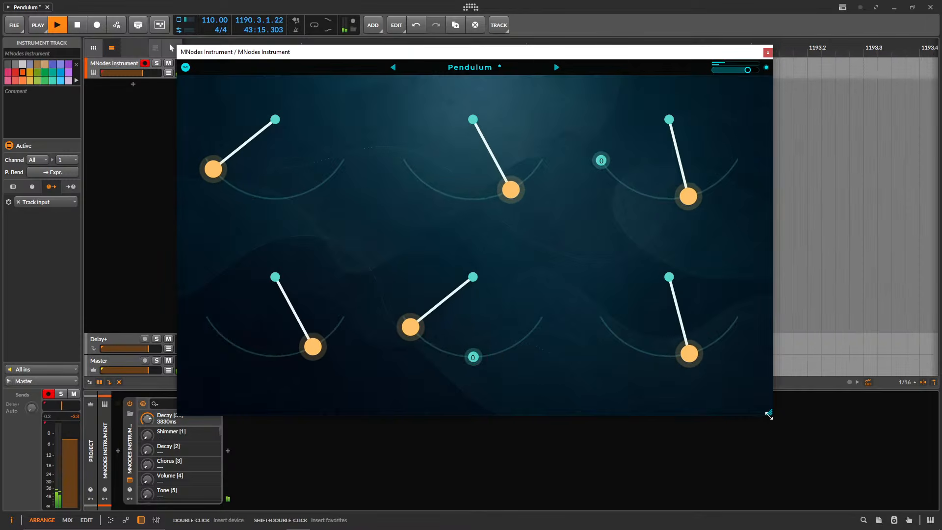
left_click_drag(769, 414, 855, 463)
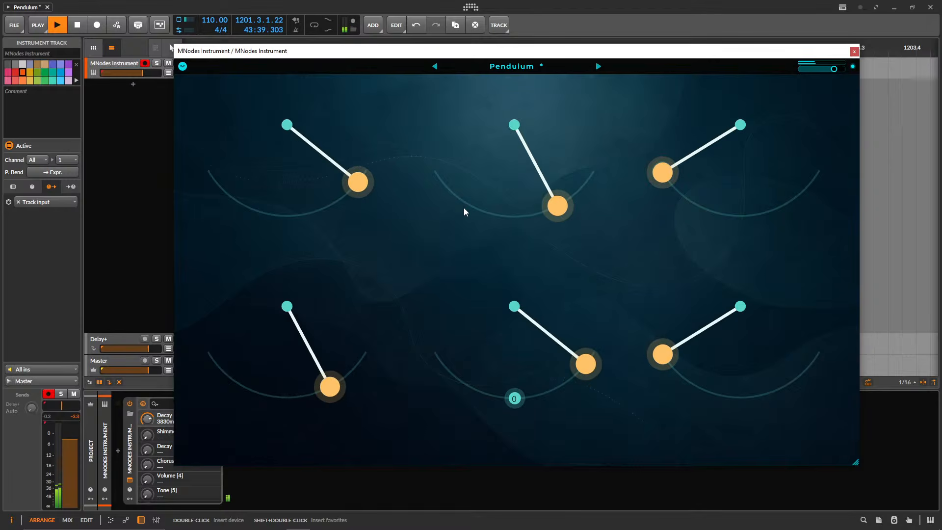
Place three triggers along the upper-middle pendulum's arc and delete the lower-middle pendulum's trigger.
left_click(466, 203)
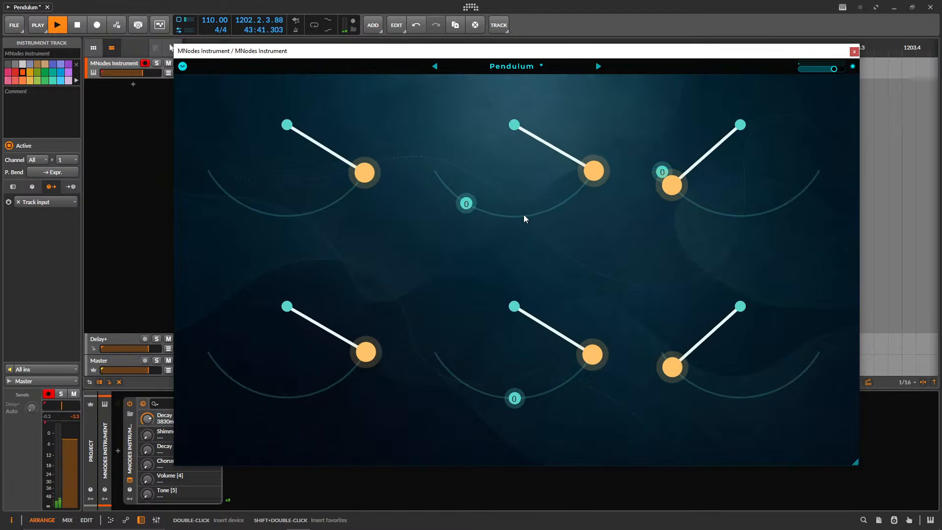
left_click(553, 206)
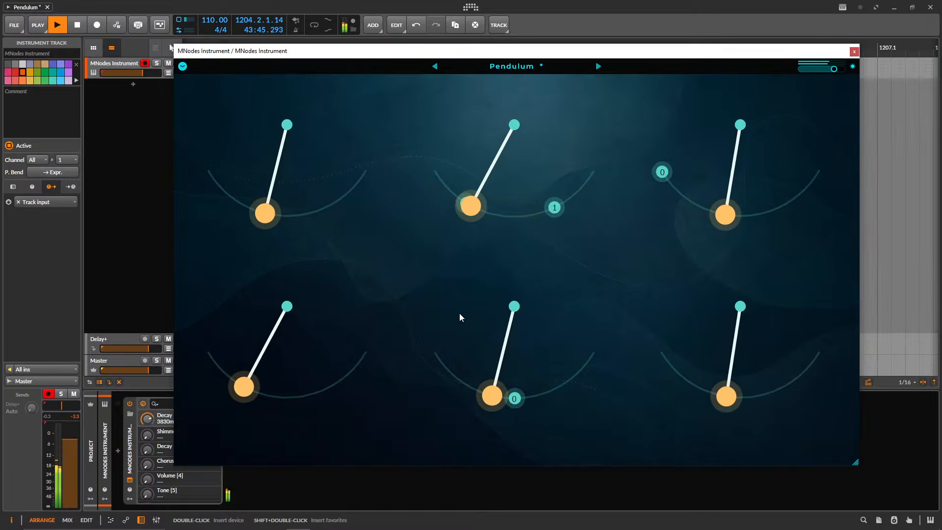
left_click(513, 399)
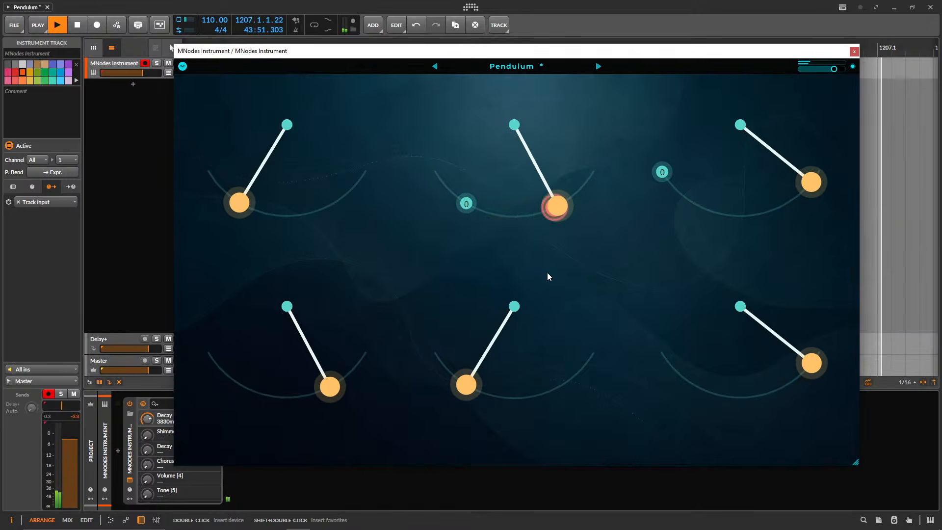
left_click(497, 215)
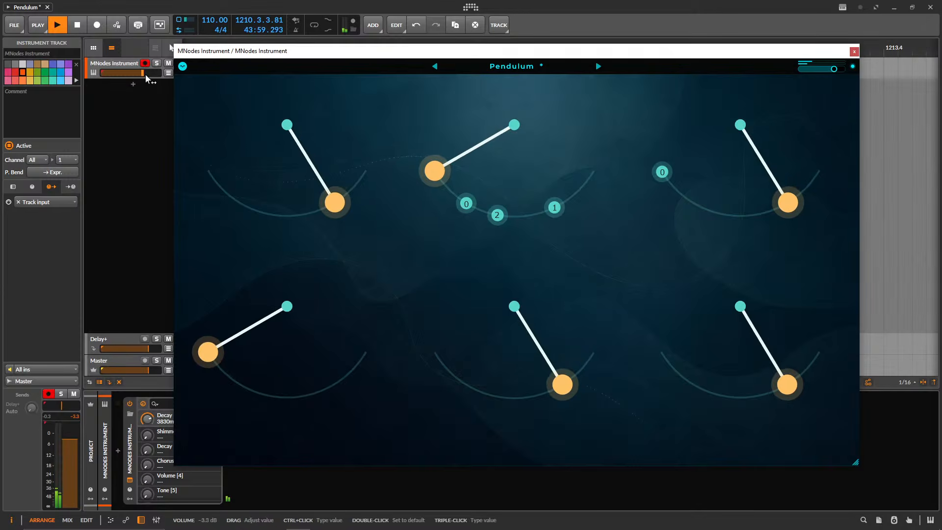
Raise the MNodes Instrument track's volume to -0.2 dB and place three triggers along the upper-left pendulum's arc.
left_click_drag(147, 73, 153, 72)
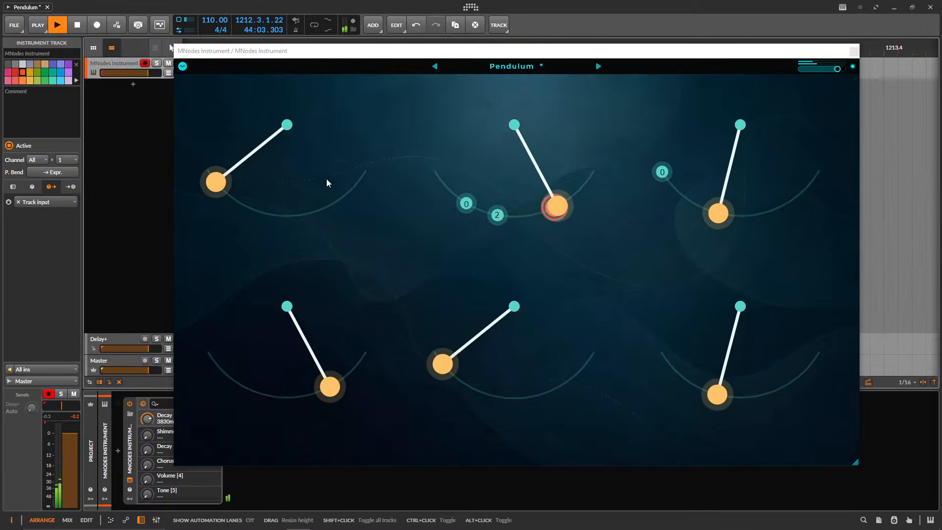
left_click(266, 213)
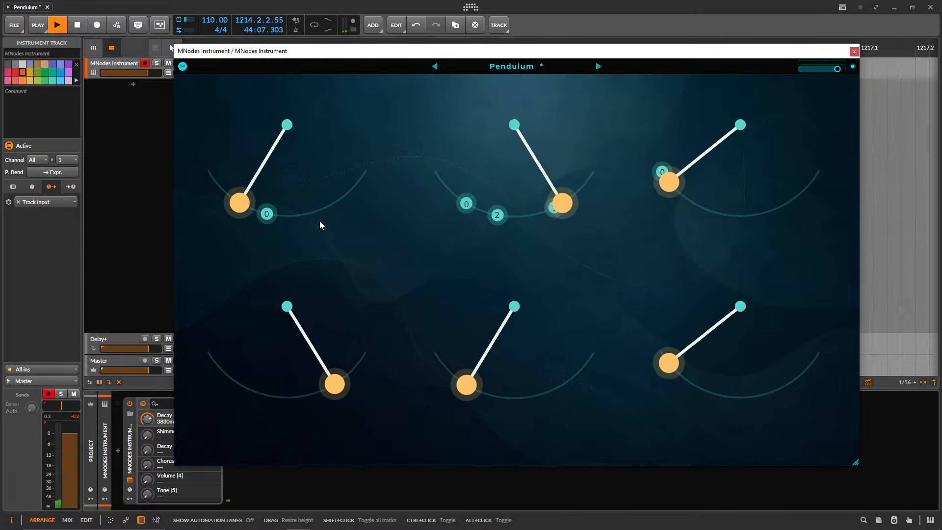
left_click(342, 197)
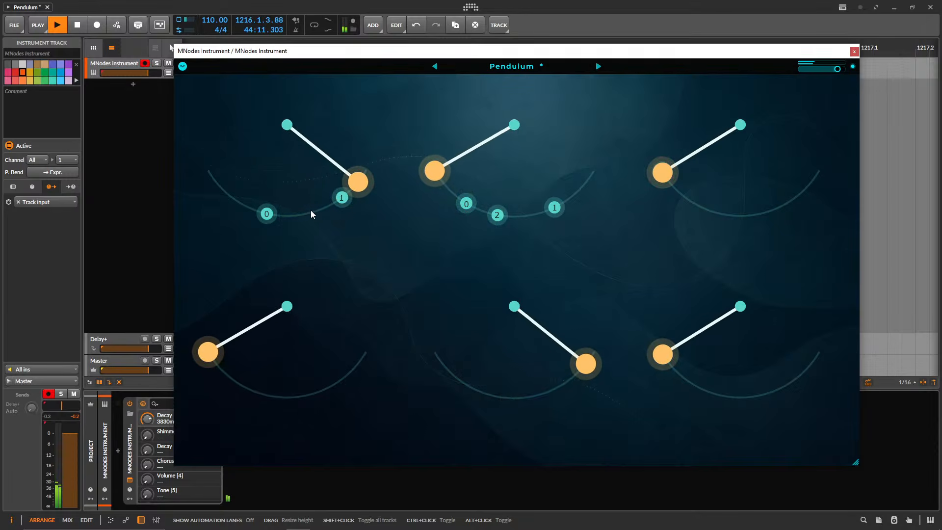
left_click(215, 182)
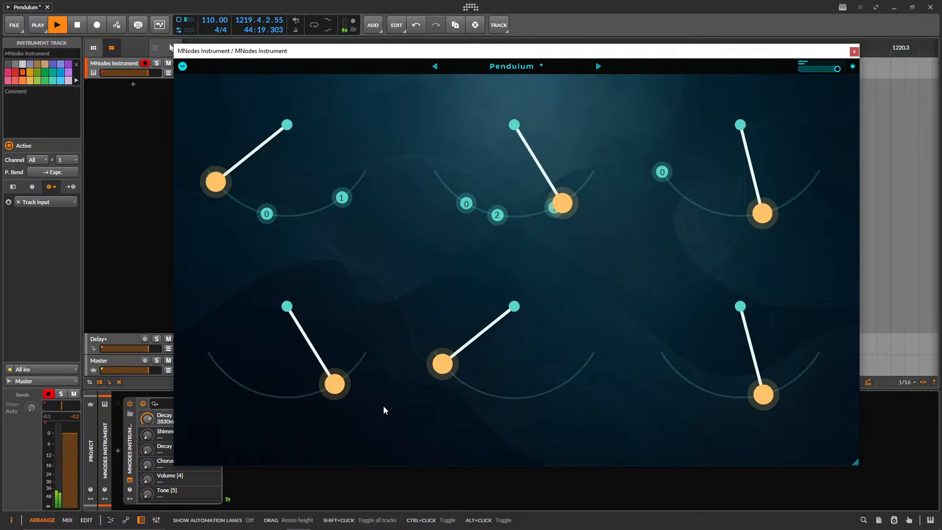
Place two triggers on the lower-left pendulum's arc and three on the lower-right pendulum's arc.
left_click(346, 376)
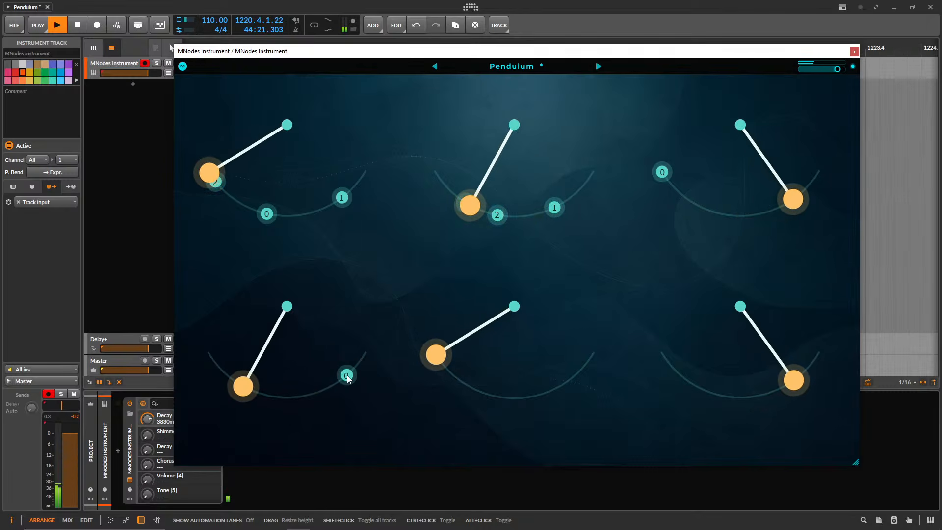
left_click(278, 398)
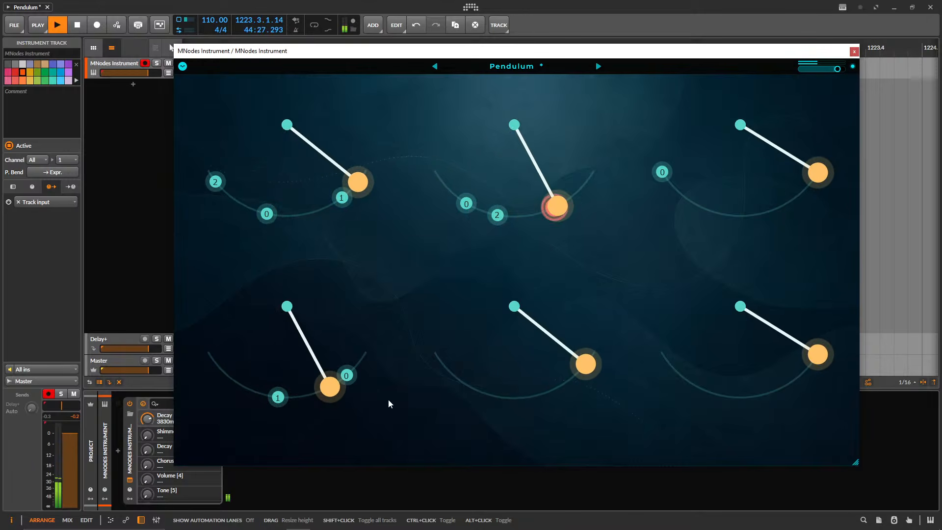
left_click(686, 382)
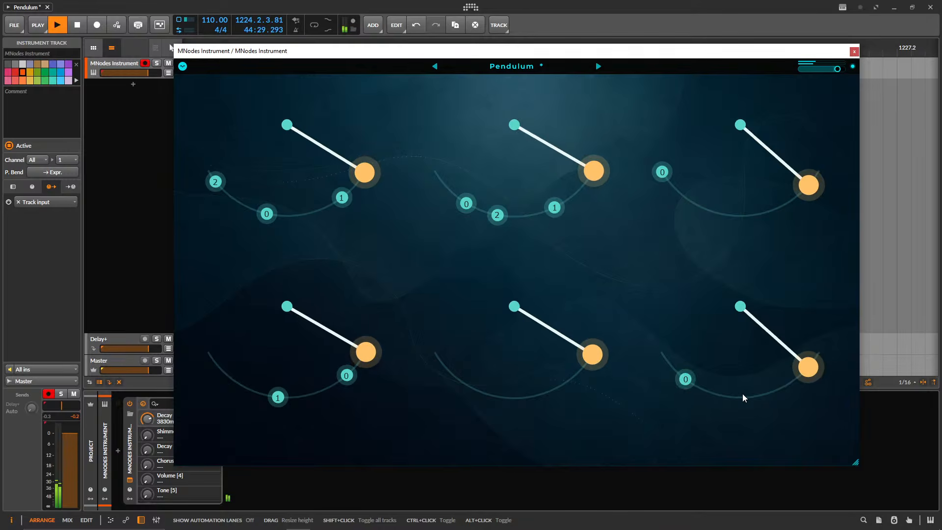
left_click(765, 394)
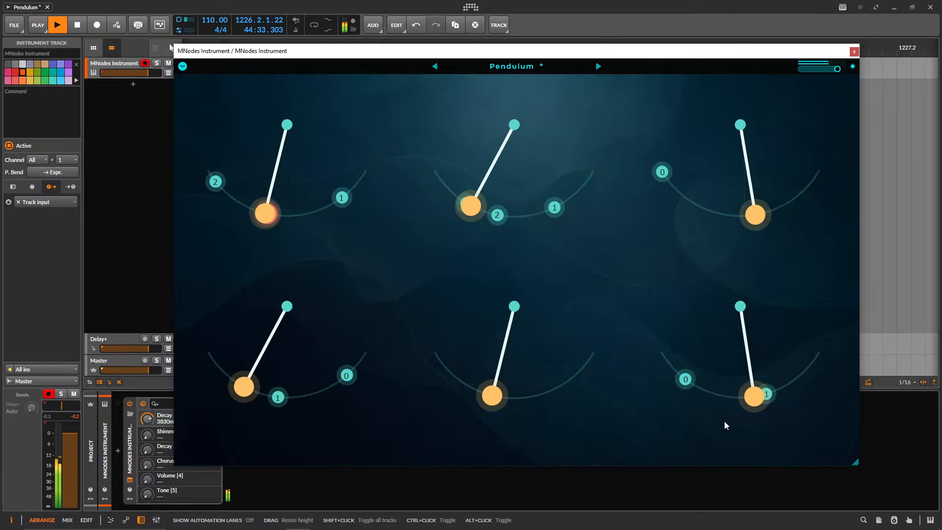
left_click(708, 392)
Place two triggers on the lower-middle pendulum and move the lower-left pendulum's trigger 0 to the left side of its arc.
left_click(487, 400)
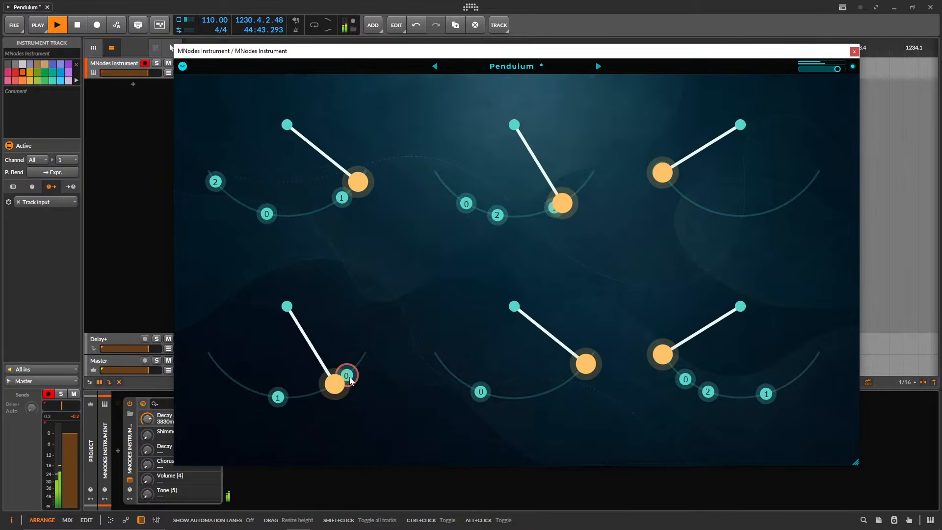
left_click_drag(351, 381, 249, 393)
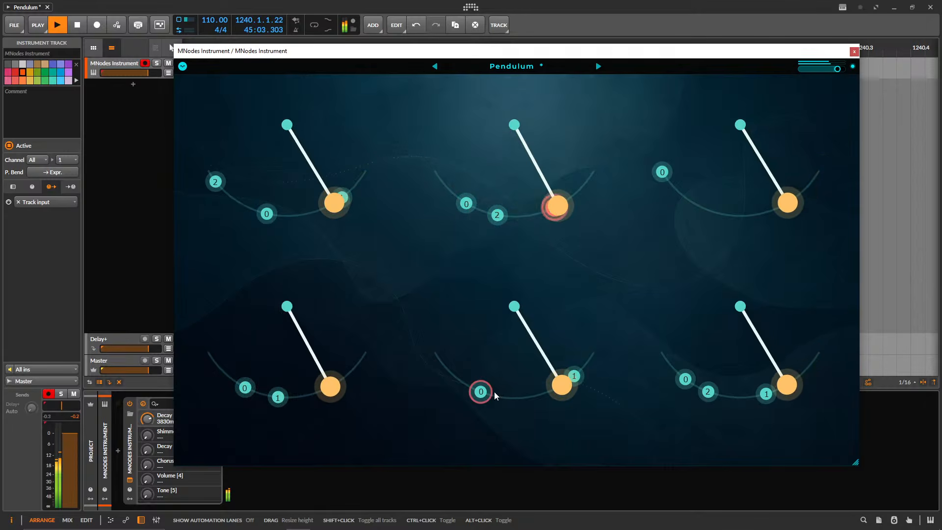
Delete all triggers from the lower-middle, lower-left and upper-left pendulums.
double_click(480, 392)
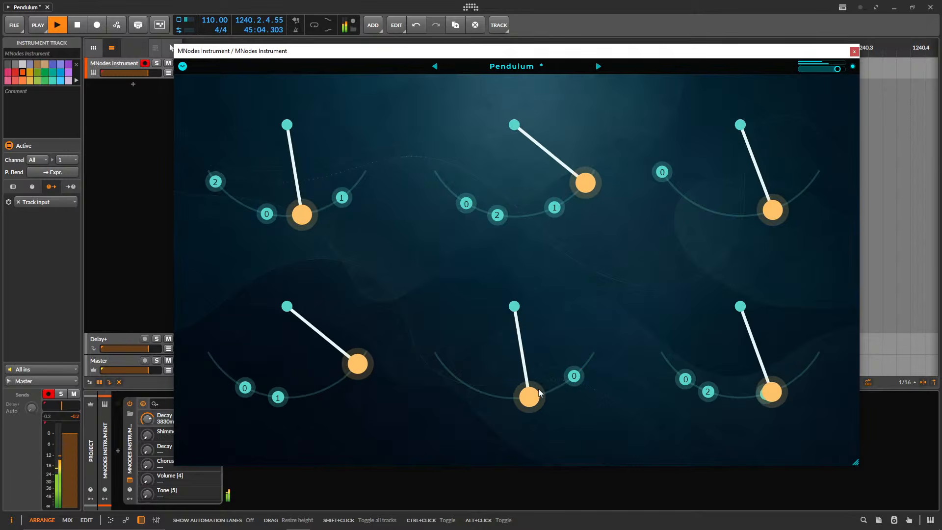
double_click(277, 397)
double_click(245, 388)
double_click(266, 214)
double_click(216, 185)
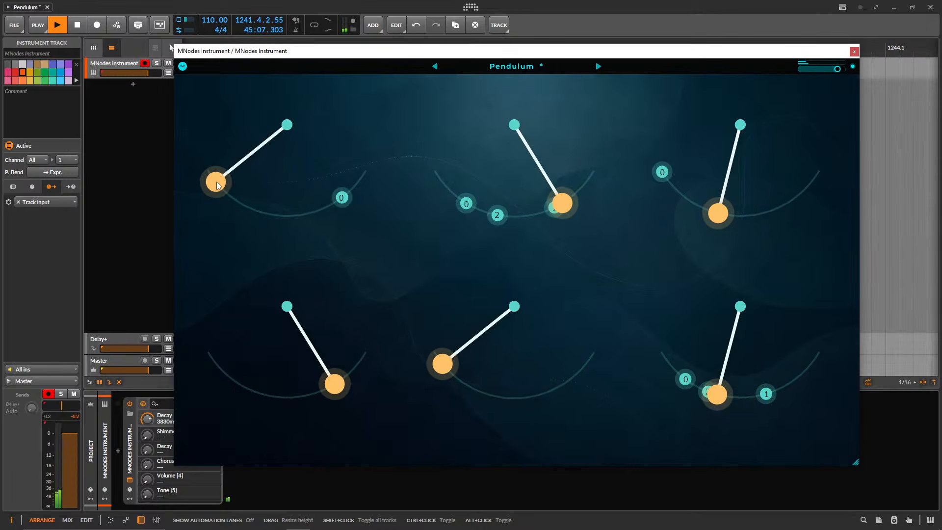
double_click(342, 197)
Leave one trigger near the lowest point of the upper-middle pendulum's arc and clear the lower-right and upper-right pendulums.
double_click(466, 203)
double_click(497, 215)
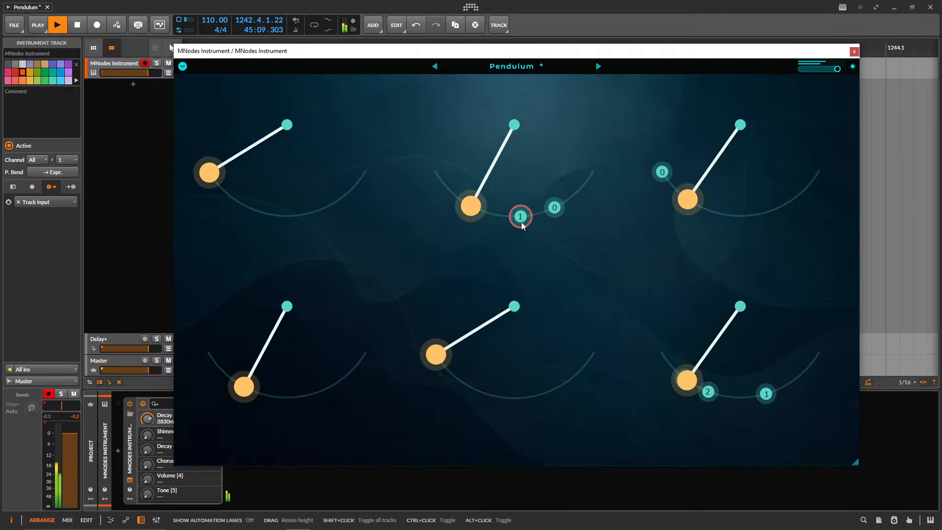
double_click(554, 207)
double_click(707, 392)
double_click(686, 380)
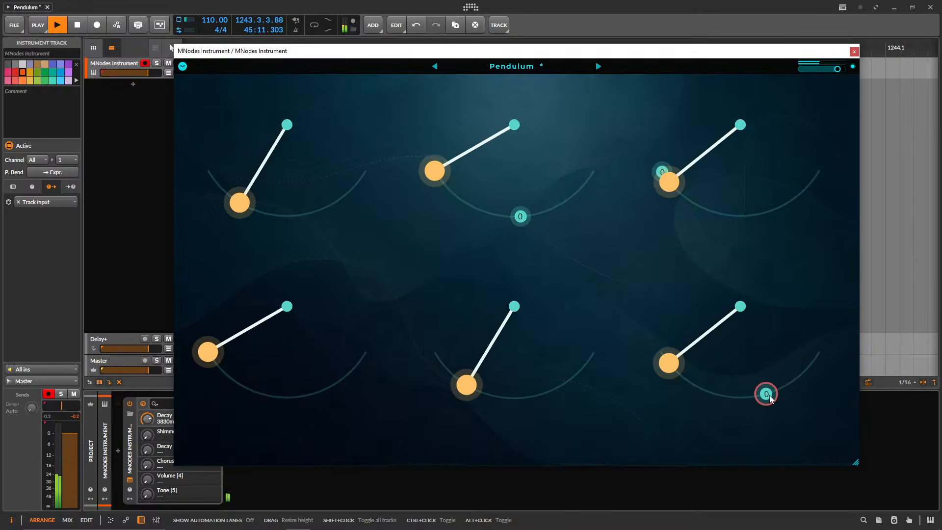
double_click(767, 393)
double_click(663, 172)
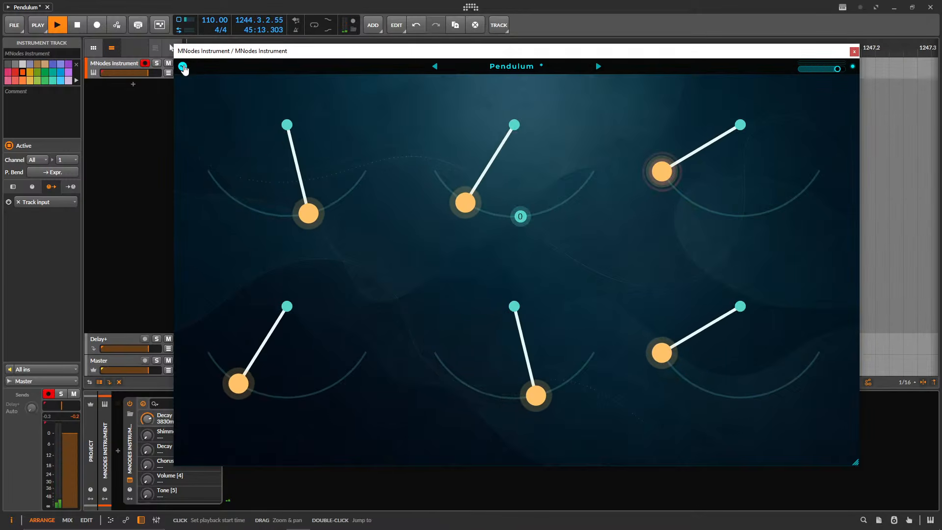
Return from Perform Mode to the node graph and show the Pendulum module feeding the five Random Int and four Step Select modules.
left_click(182, 66)
left_click(211, 84)
left_click_drag(510, 188, 731, 228)
left_click_drag(426, 285, 439, 369)
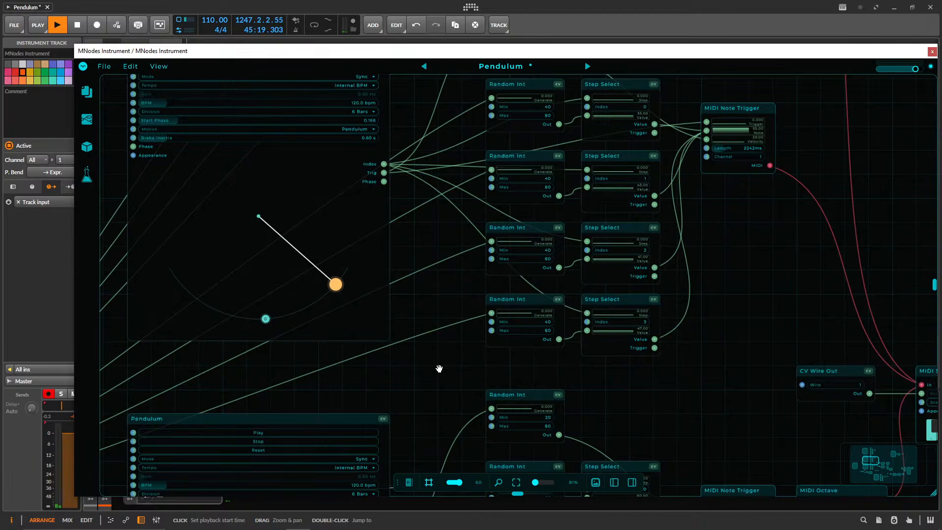
left_click_drag(407, 239, 469, 269)
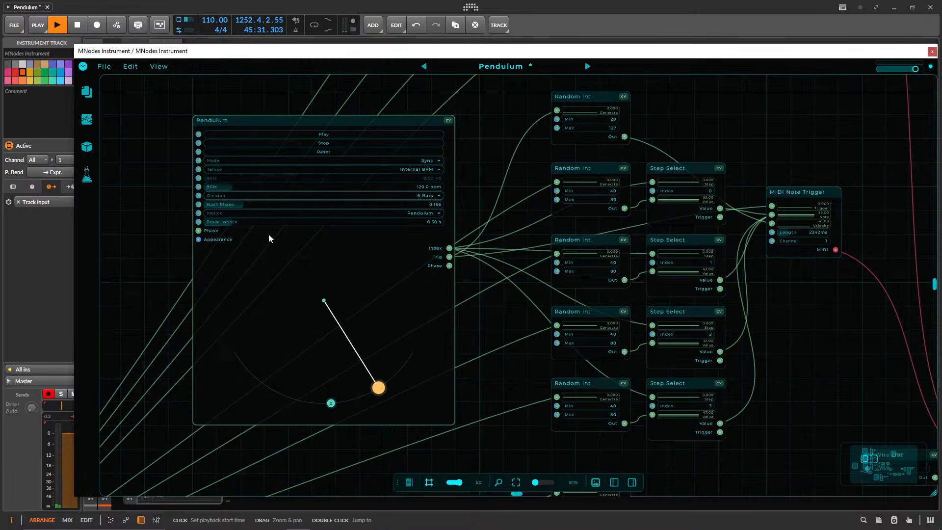
Switch the Pendulum module's Motion to Linear and back to Pendulum.
left_click(270, 213)
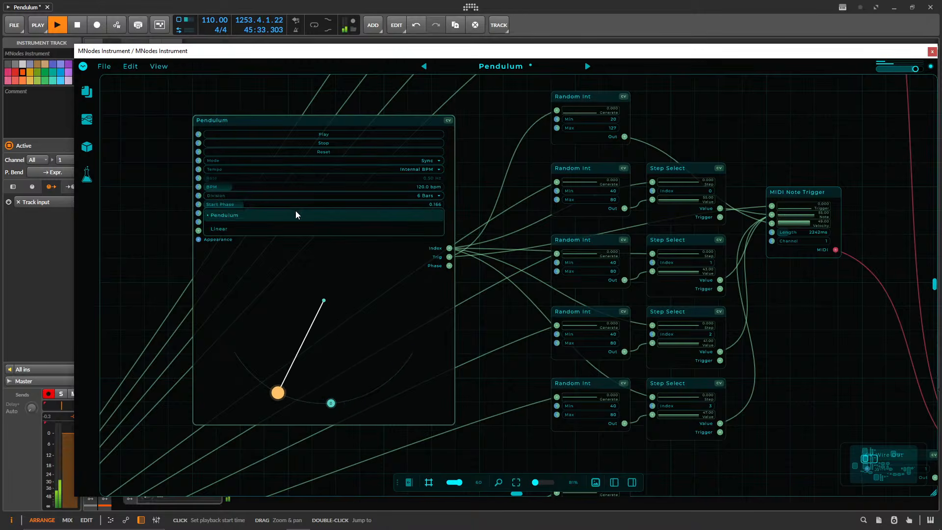
left_click(280, 230)
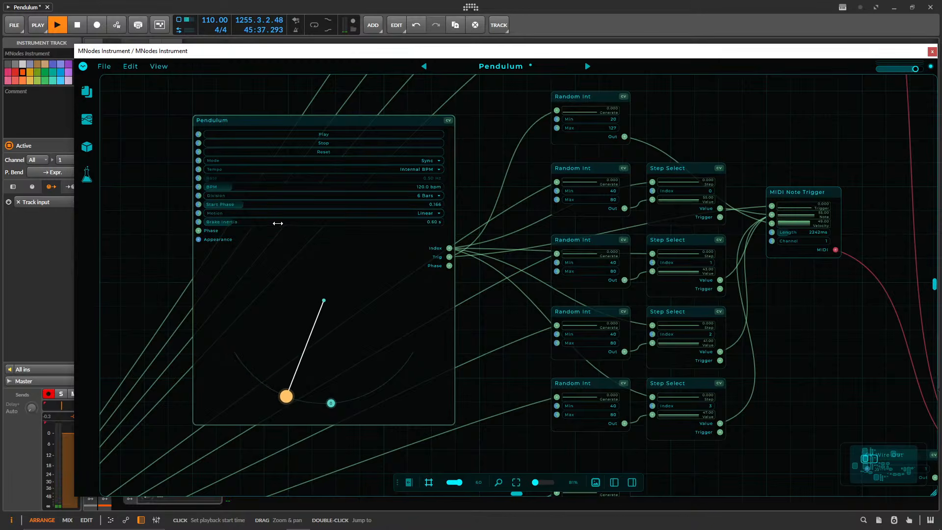
left_click(400, 216)
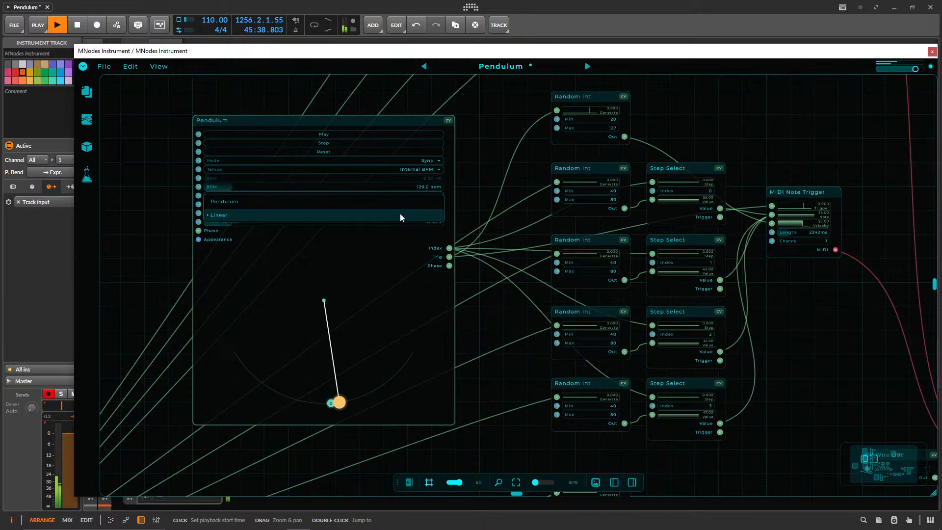
left_click(332, 202)
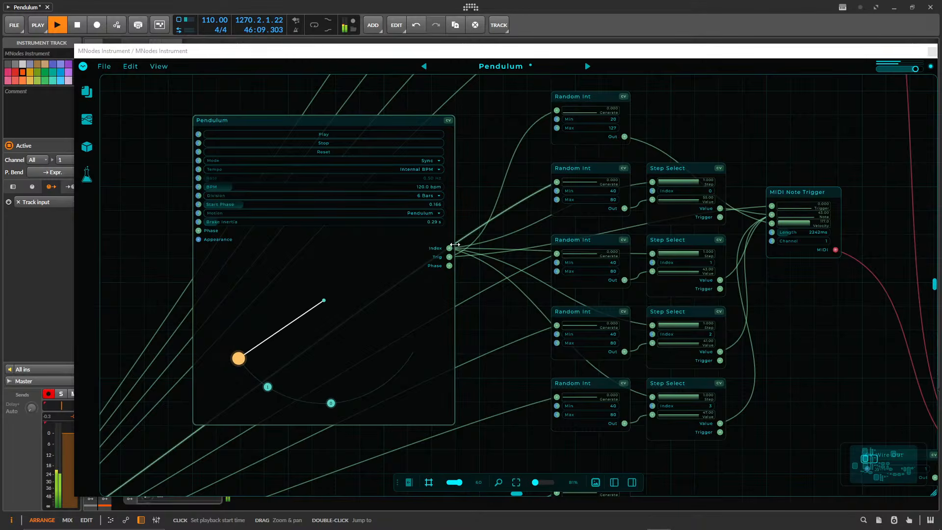
Follow the signal path from the MIDI Note Trigger through MIDI Scale and Bell Keys to the AutoPan module.
left_click_drag(781, 168, 450, 123)
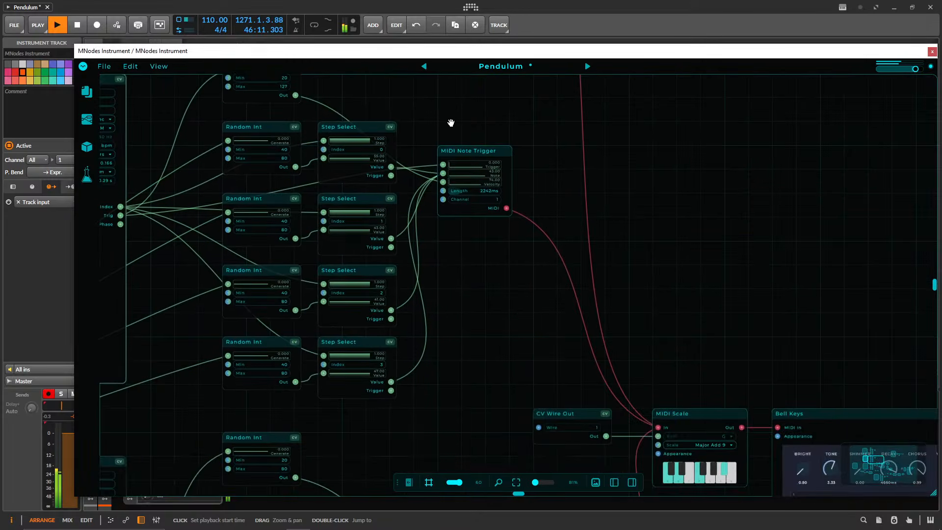
left_click_drag(694, 319, 544, 145)
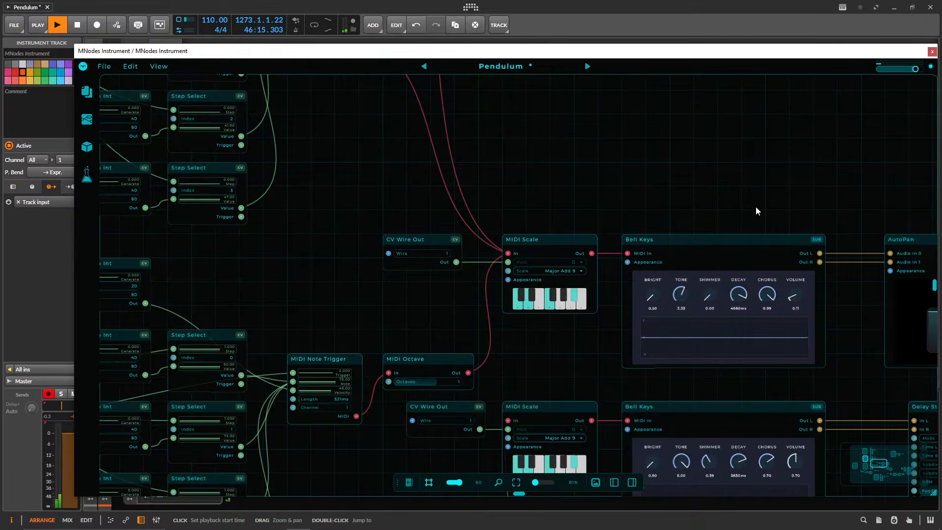
left_click_drag(756, 211, 496, 168)
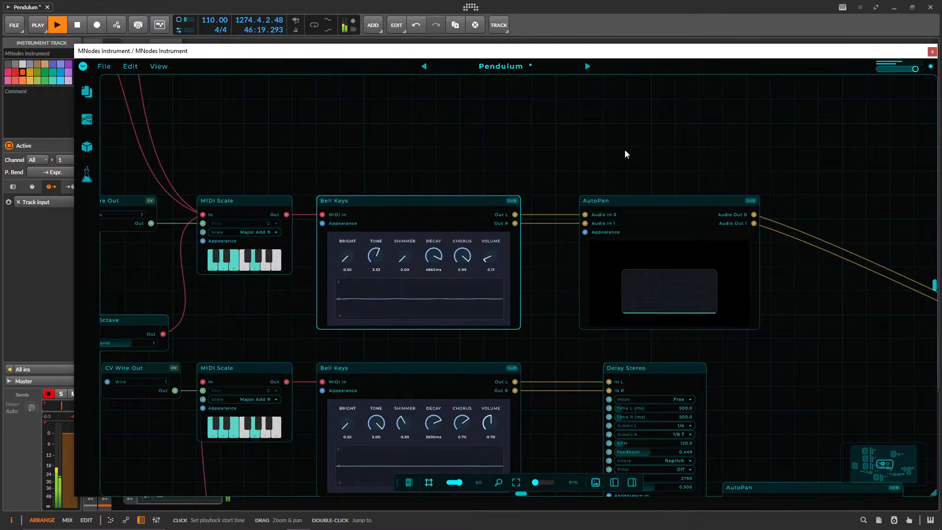
left_click_drag(625, 154, 331, 149)
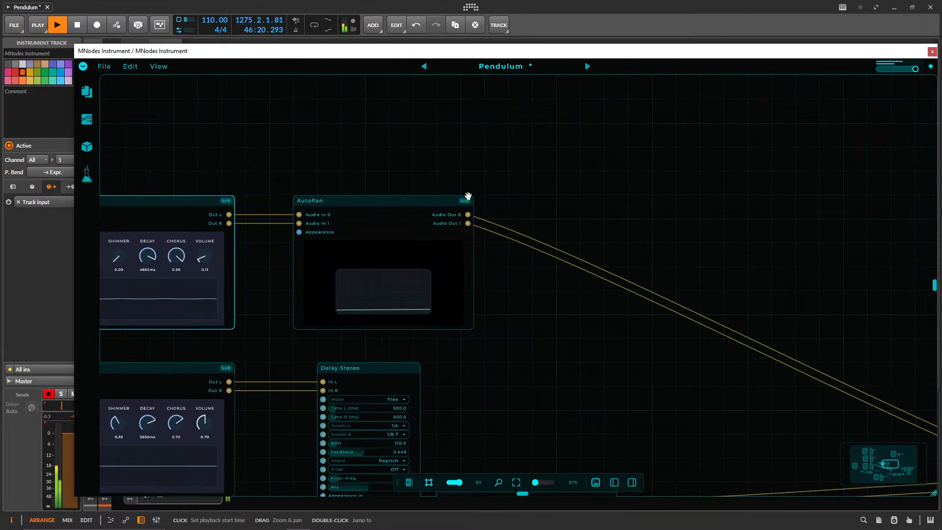
Open the AutoPan subgraph to examine its LFO, Map and Panner modules and return to the root graph.
double_click(337, 201)
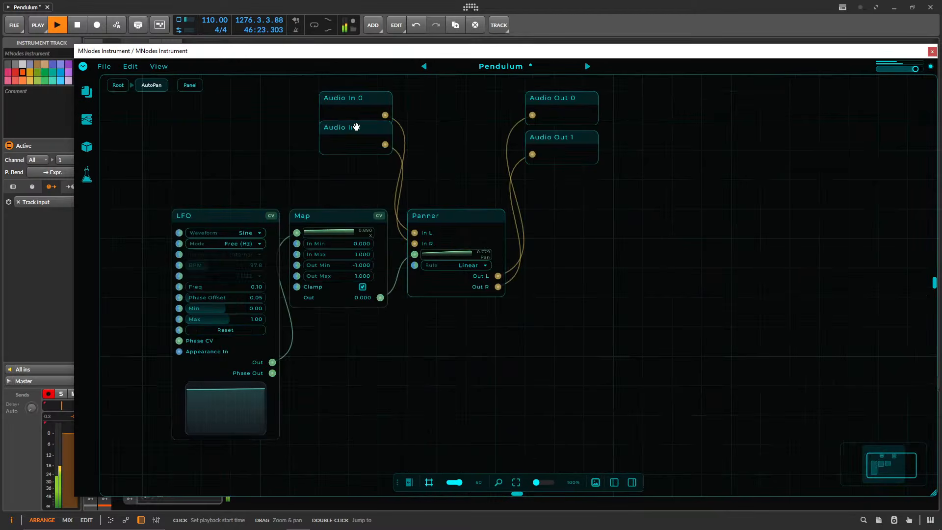
left_click_drag(356, 127, 352, 152)
left_click(125, 86)
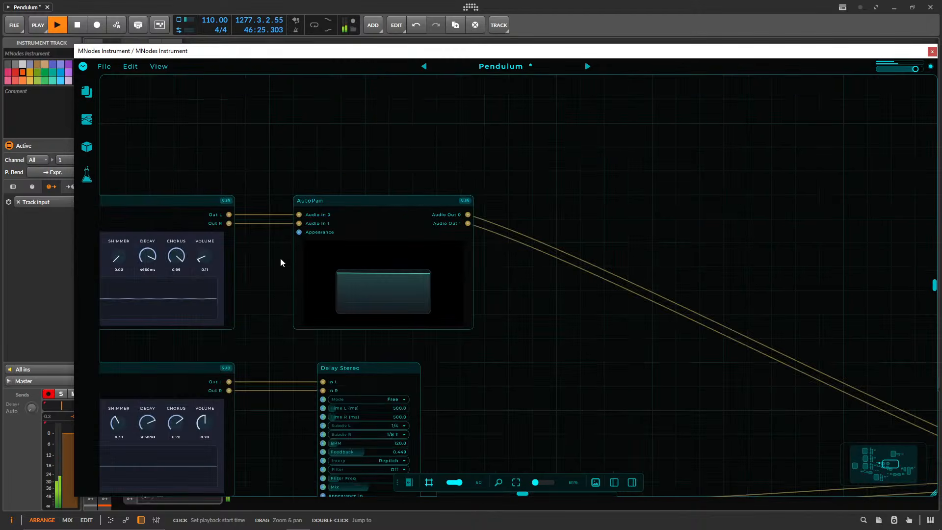
Trace AutoPan's audio outputs through Reverb II, OTT, Parametric EQ and Maximizer to the Audio Out module.
left_click_drag(584, 327, 450, 296)
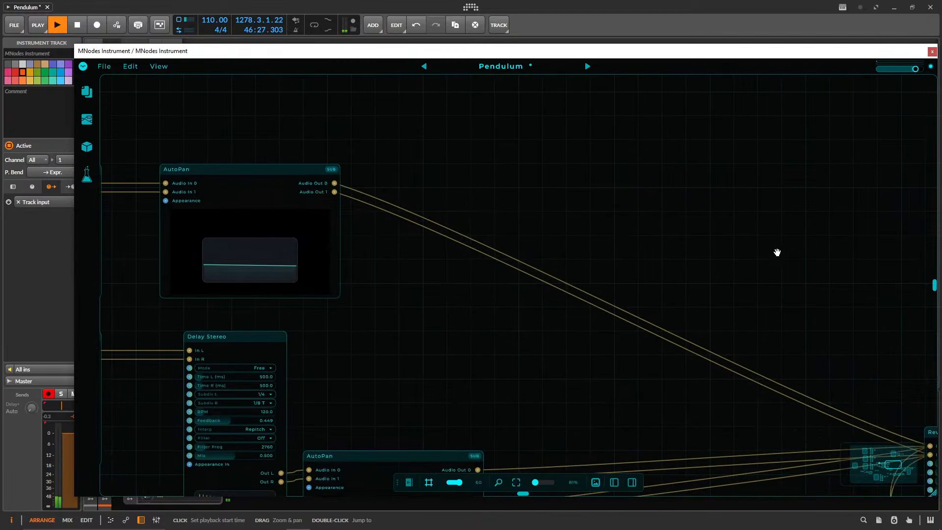
left_click_drag(777, 252, 388, 215)
left_click_drag(357, 273, 388, 240)
left_click_drag(525, 217, 460, 233)
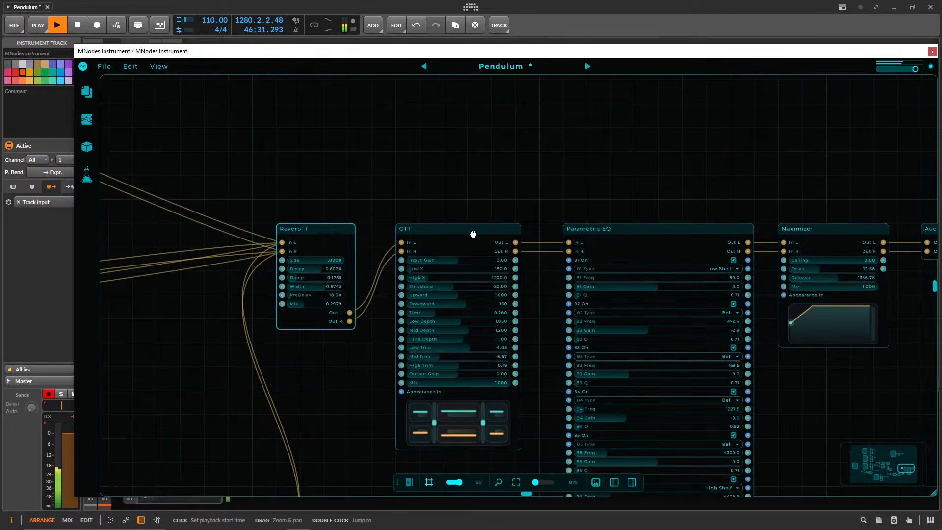
left_click_drag(691, 232, 509, 120)
left_click_drag(645, 329, 608, 332)
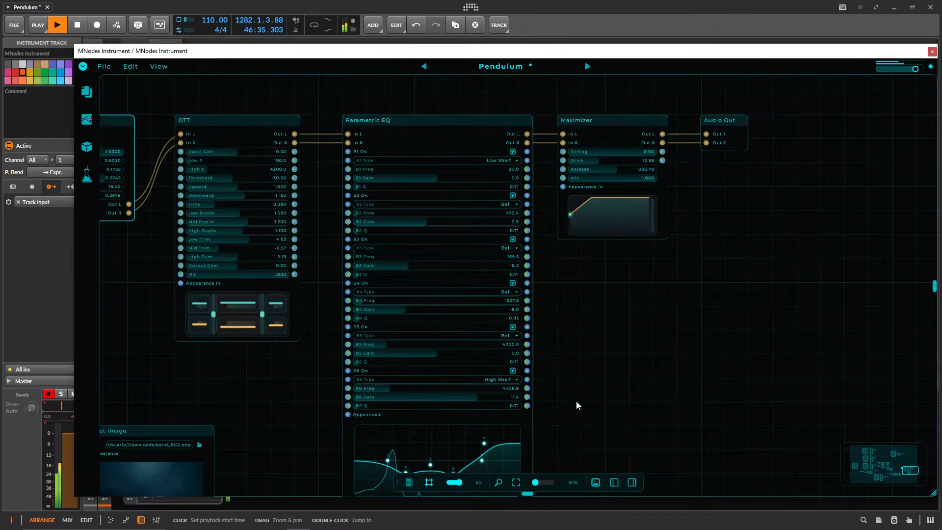
left_click_drag(578, 404, 552, 373)
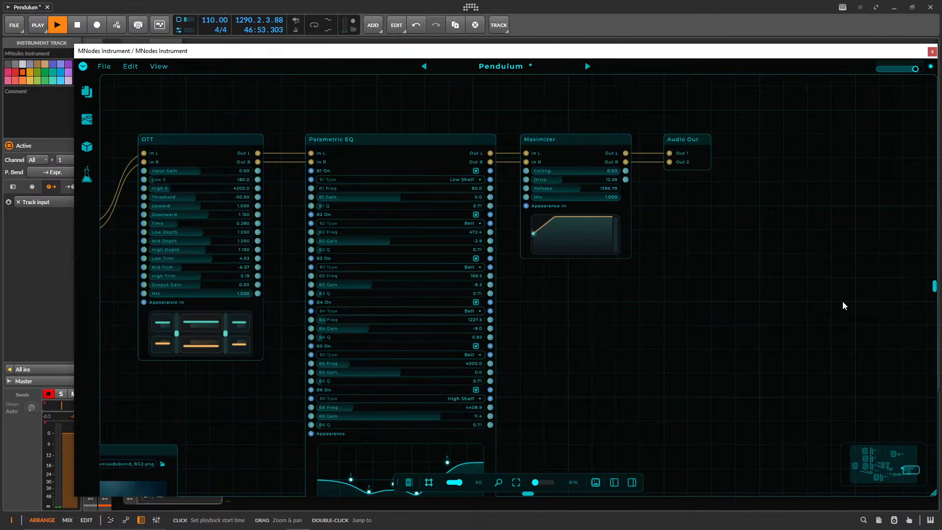
Show the Widget Image module and open the panel layout, enlarged to display all six pendulums on its background.
left_click_drag(607, 311, 922, 296)
left_click_drag(402, 368, 447, 147)
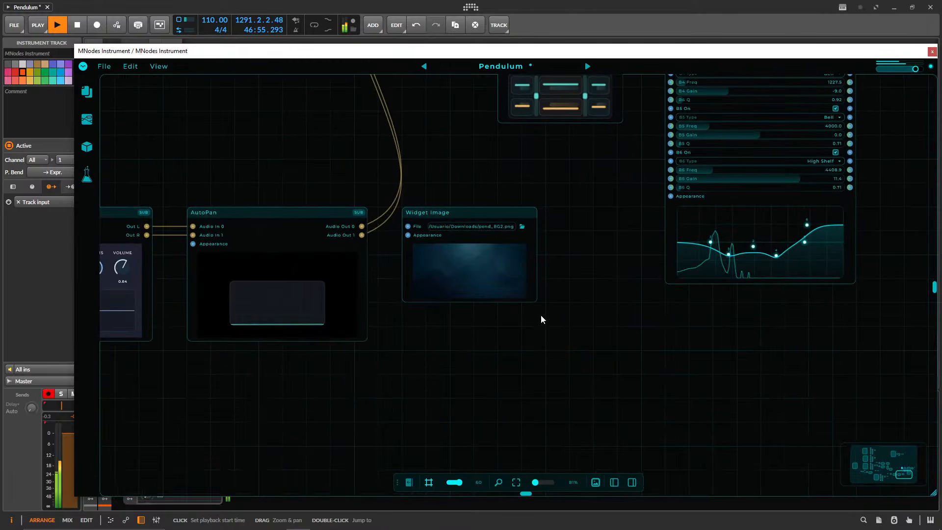
left_click_drag(483, 302, 517, 125)
left_click(596, 483)
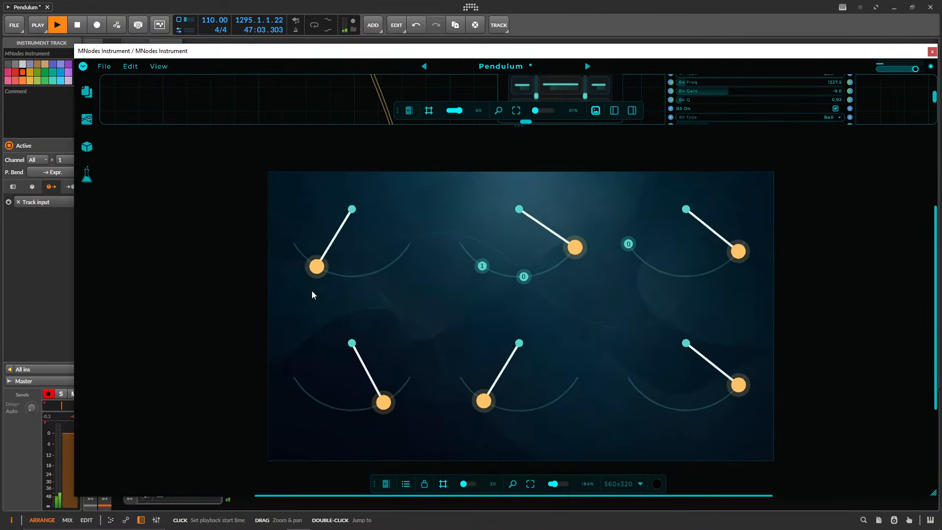
scroll(315, 295, "down", 2)
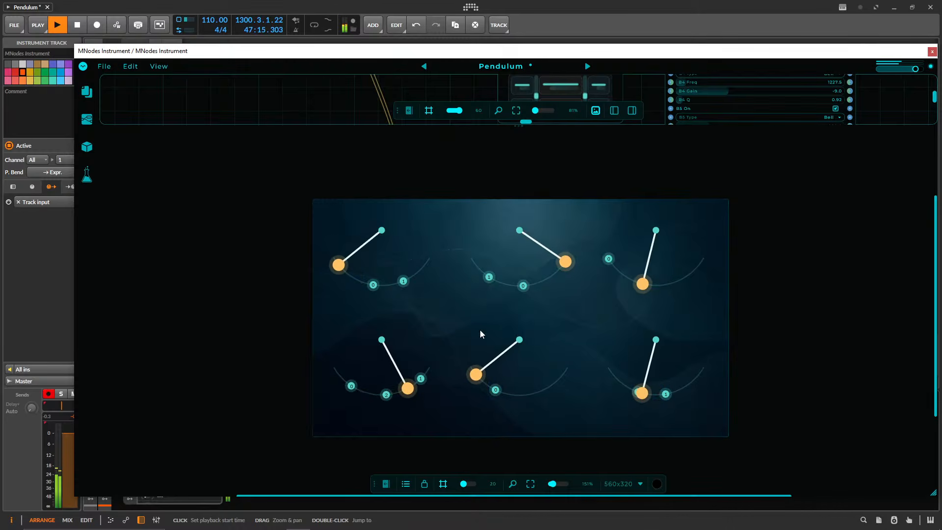
Shrink the panel layout to reveal the node graph and examine how the Pendulum modules feed the Random Int and Step Select modules.
left_click_drag(493, 126, 497, 526)
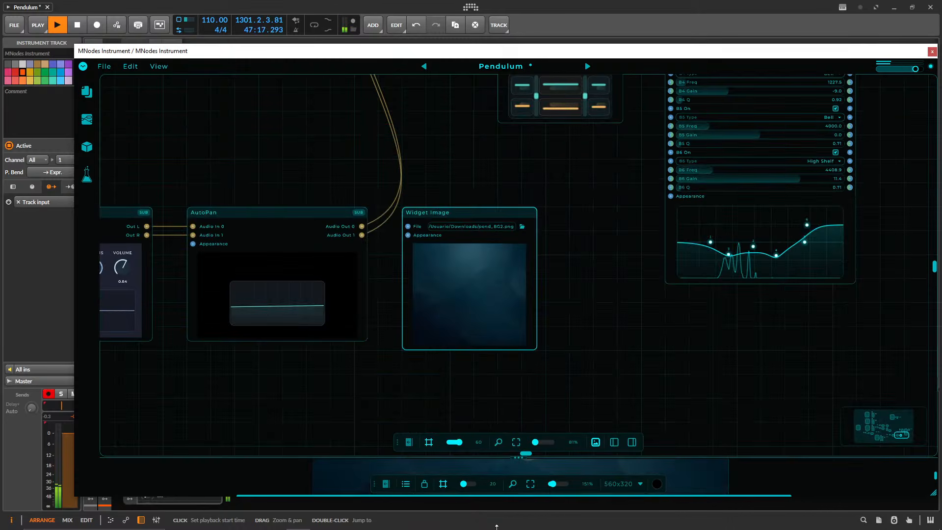
left_click_drag(238, 163, 392, 157)
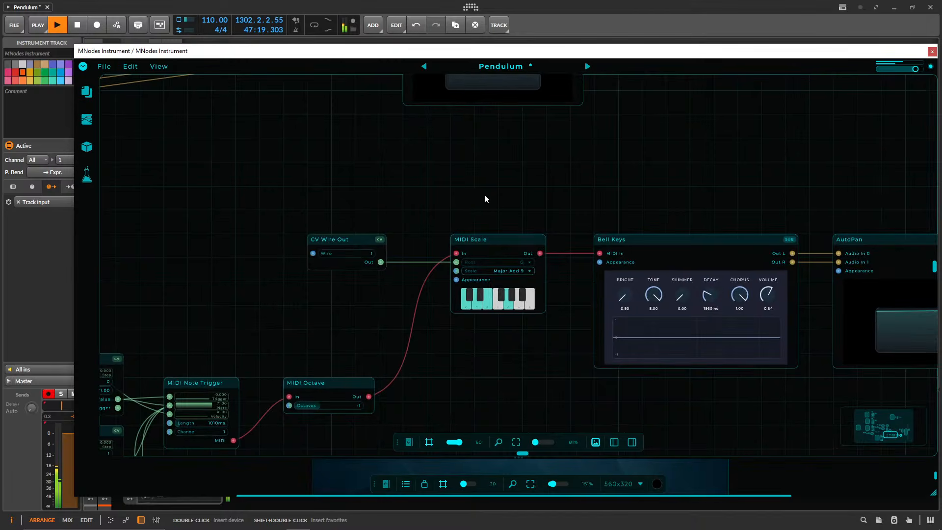
scroll(486, 200, "down", 6)
left_click_drag(409, 303, 645, 488)
left_click_drag(241, 302, 274, 375)
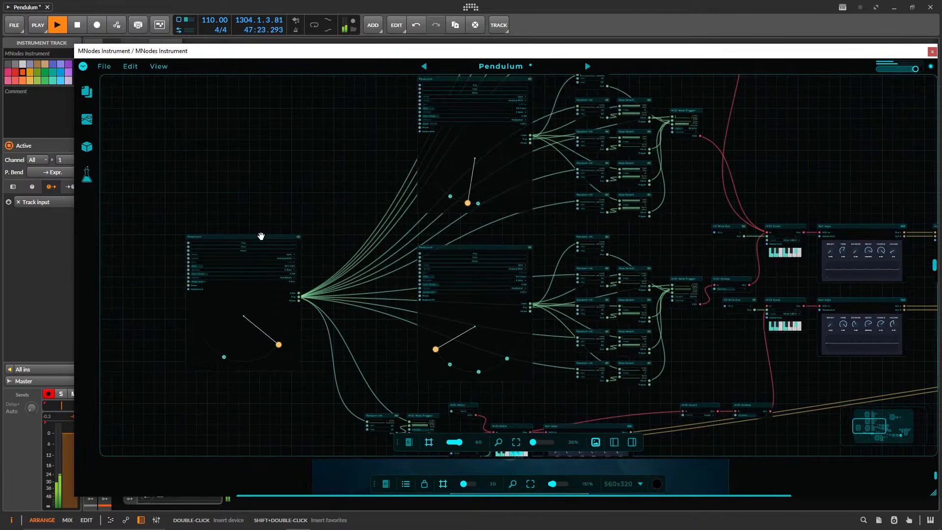
left_click_drag(261, 236, 337, 140)
scroll(289, 302, "up", 3)
scroll(289, 302, "up", 2)
left_click_drag(282, 304, 134, 440)
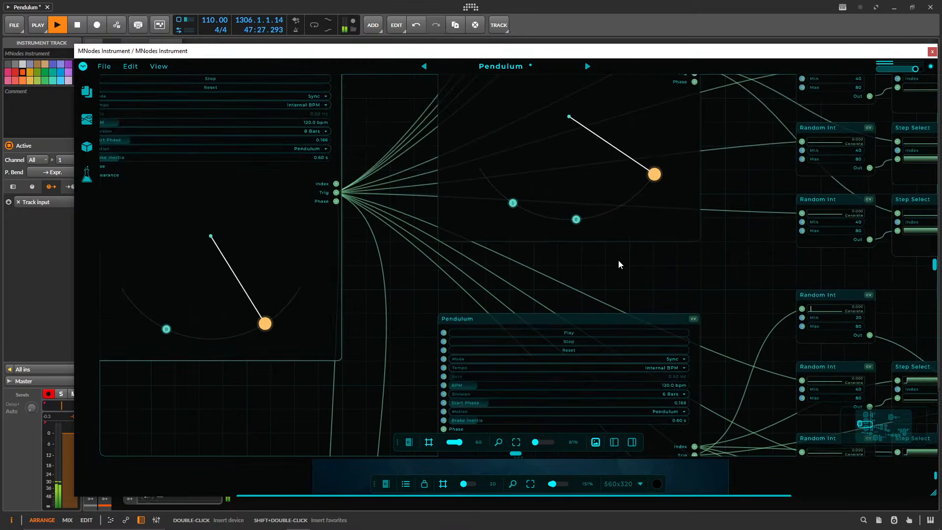
left_click_drag(621, 265, 356, 404)
Find the separate Pendulum module set to 16 Bars whose Trig output drives the CV Counter.
scroll(491, 314, "down", 5)
left_click_drag(609, 229, 570, 351)
left_click_drag(635, 250, 328, 271)
left_click_drag(705, 256, 523, 221)
left_click_drag(610, 199, 519, 178)
scroll(505, 322, "up", 6)
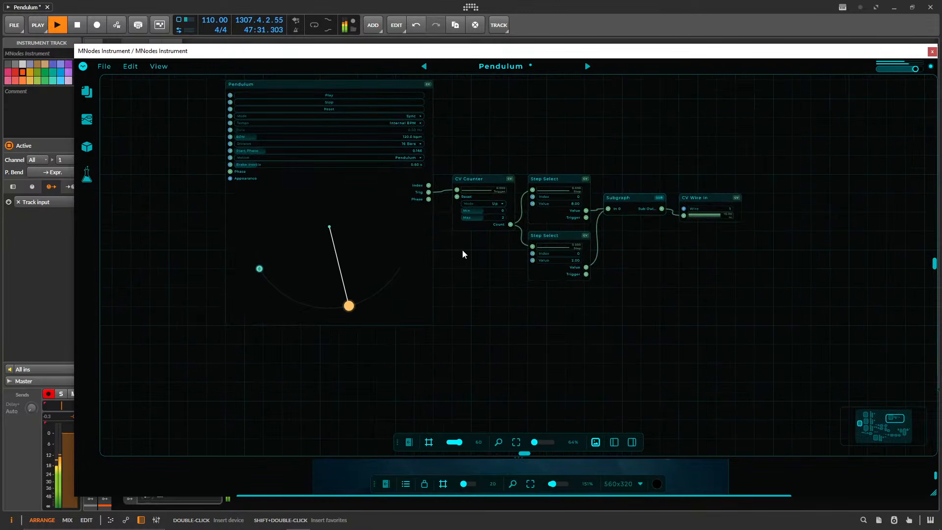
Reposition the instrument window slightly up and inspect the CV Counter chain ending in CV Wire In.
left_click_drag(139, 51, 253, 61)
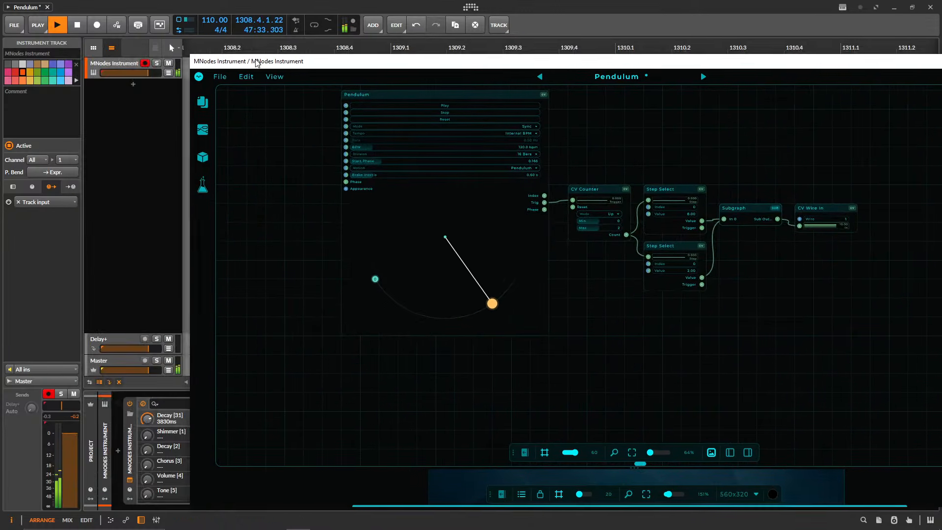
left_click_drag(437, 64, 311, 49)
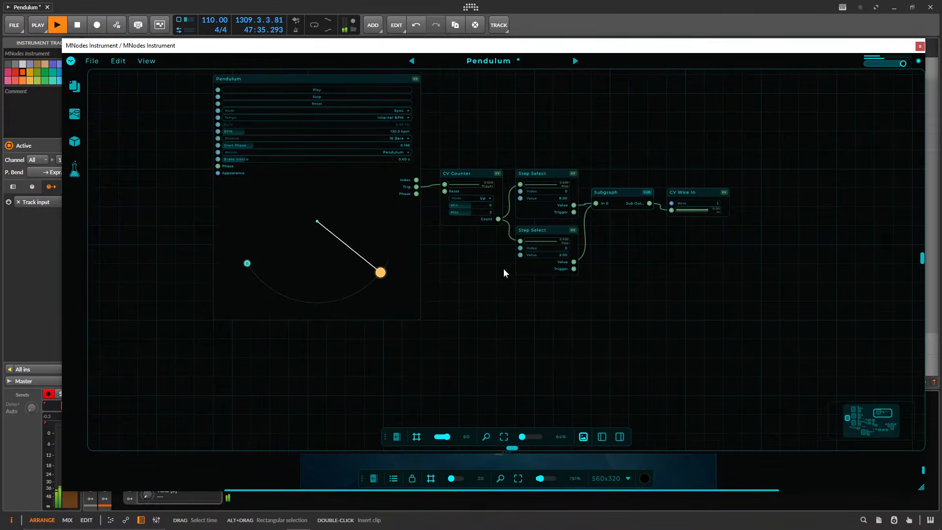
left_click_drag(662, 276, 638, 277)
scroll(638, 276, "up", 3)
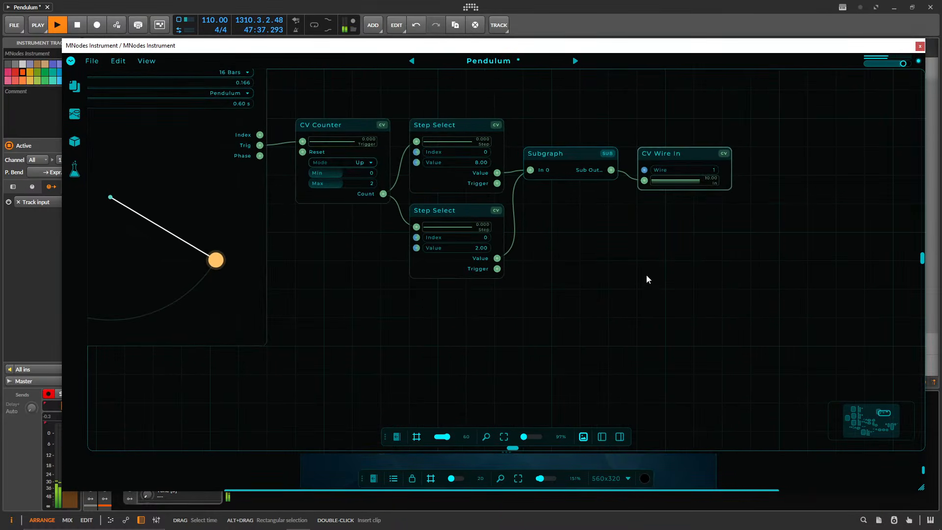
Examine how the 16-bar Pendulum's CV Counter drives two Step Select modules, whose values reach CV Wire In through the Subgraph.
scroll(646, 279, "down", 6)
left_click_drag(619, 322, 653, 170)
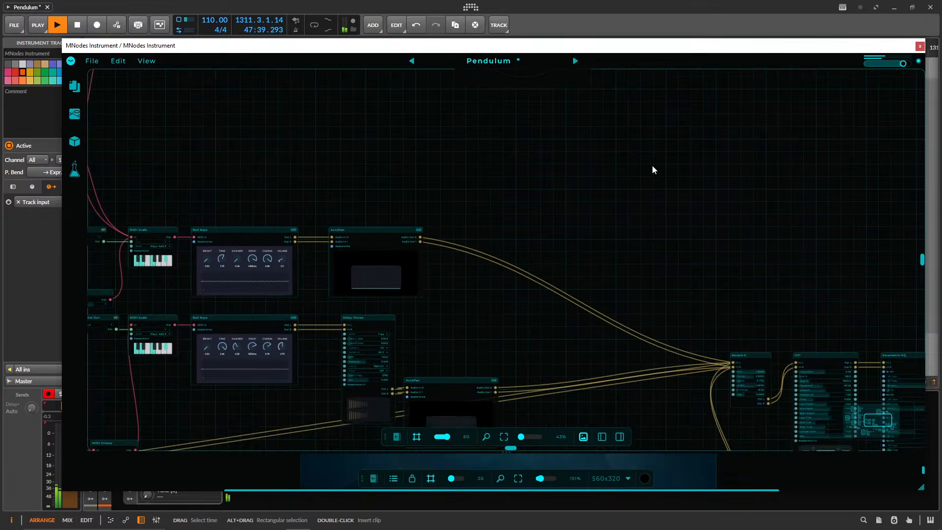
left_click_drag(611, 259, 471, 415)
scroll(654, 235, "up", 3)
left_click_drag(631, 174, 579, 252)
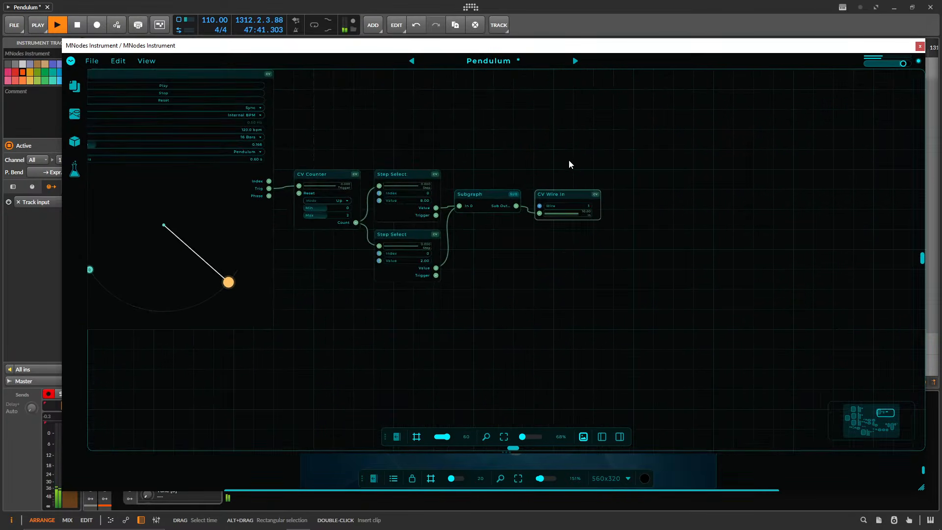
left_click_drag(205, 297, 412, 328)
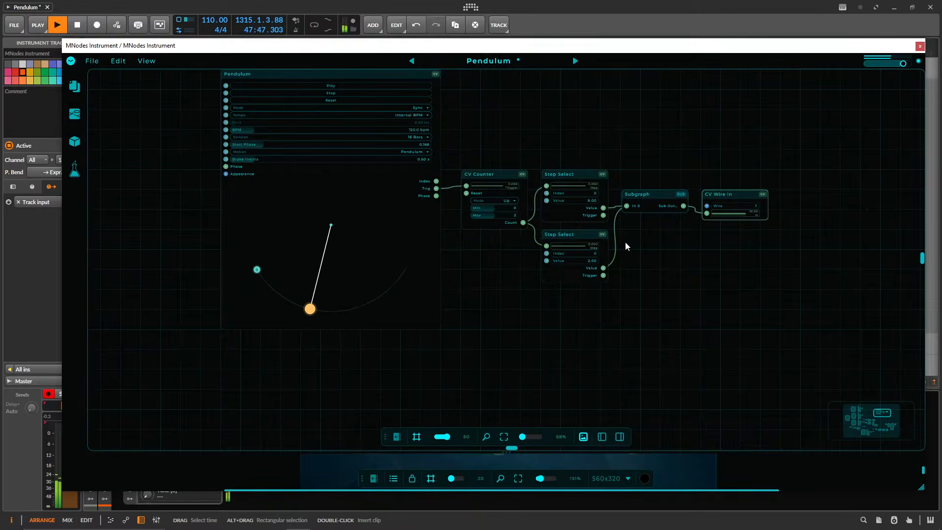
scroll(627, 246, "up", 4)
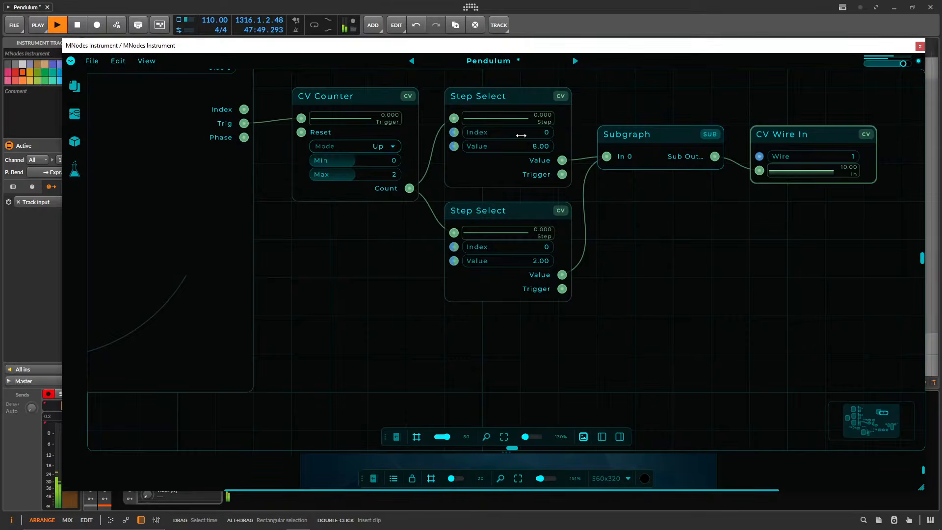
left_click_drag(609, 345, 625, 383)
left_click_drag(375, 305, 592, 324)
scroll(597, 298, "down", 3)
scroll(598, 298, "down", 4)
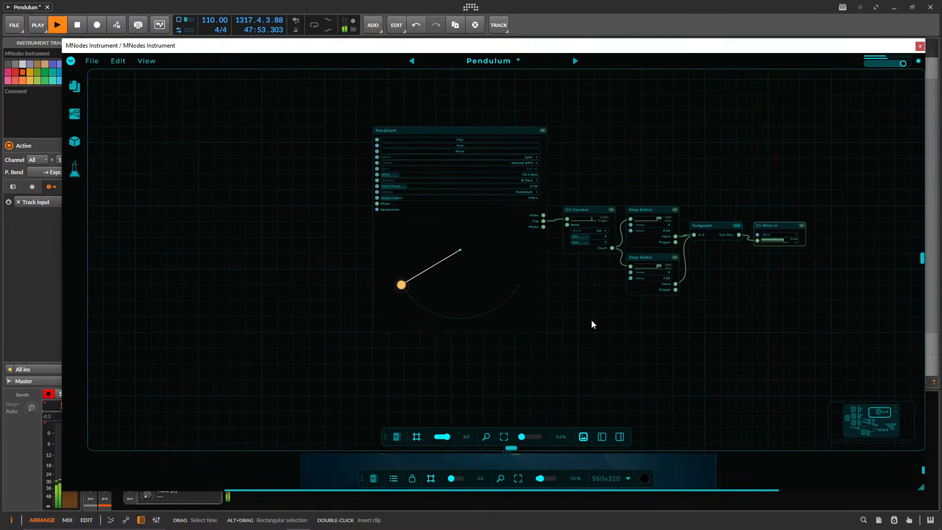
Locate the CV Wire Out module on wire 1 and inspect its connection to the MIDI Scale's Root input.
scroll(571, 309, "down", 5)
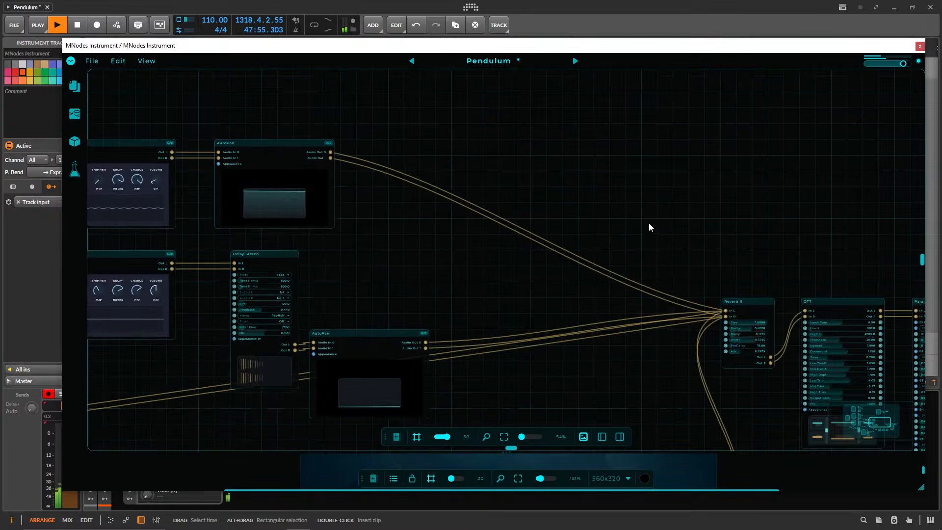
left_click_drag(509, 233, 672, 203)
left_click_drag(539, 256, 643, 52)
left_click_drag(655, 253, 500, 206)
scroll(441, 215, "up", 4)
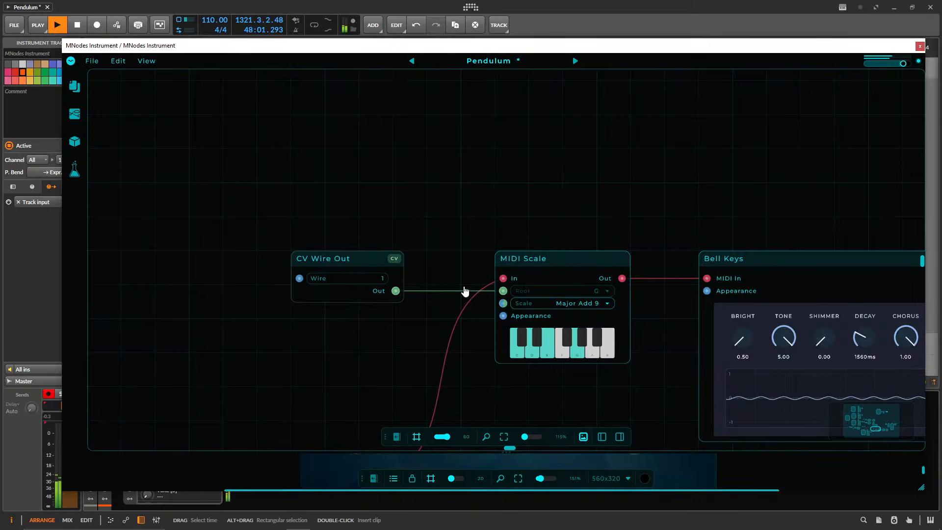
left_click_drag(340, 259, 380, 260)
Return to the 16-bar Pendulum and CV Wire In chain and show where it sits above the Bell Keys chains.
scroll(543, 221, "down", 5)
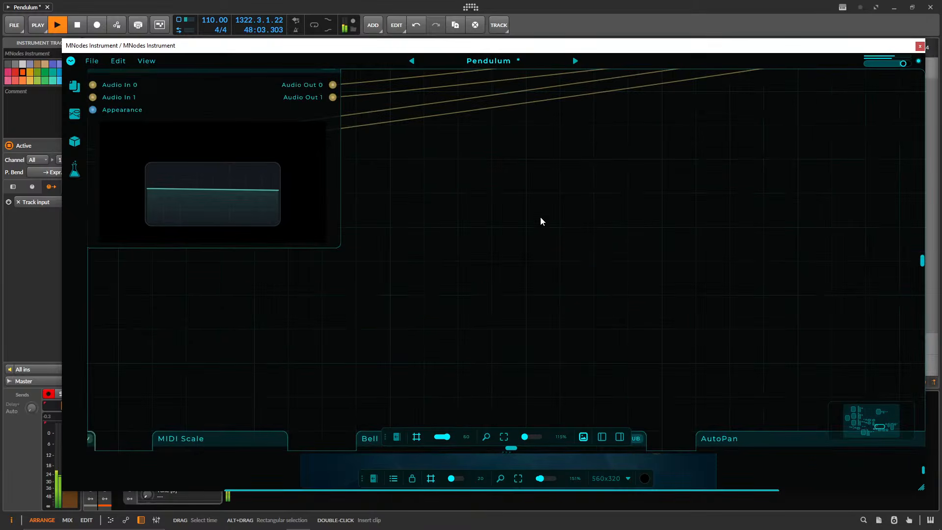
left_click_drag(598, 227, 442, 356)
left_click_drag(610, 178, 553, 327)
left_click_drag(252, 237, 342, 317)
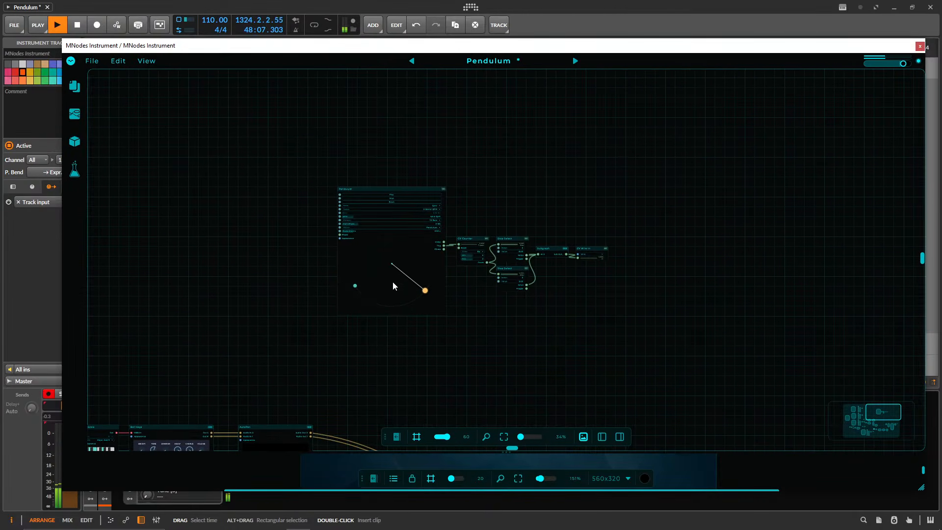
left_click_drag(450, 358, 509, 292)
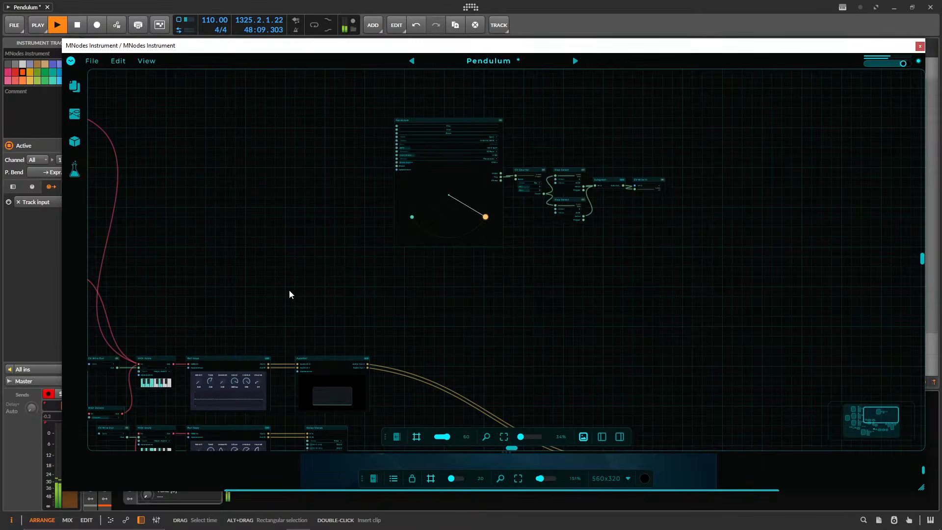
Move the note trigger and the MIDI module after it closer to the Step Select modules in the bottom Pendulum chain.
left_click_drag(290, 295, 427, 216)
left_click_drag(663, 276, 651, 94)
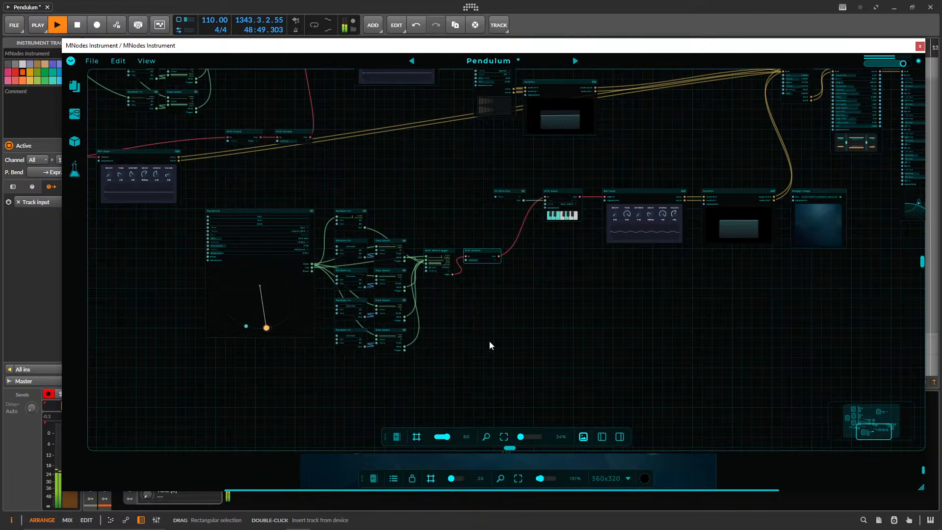
left_click_drag(489, 345, 422, 239)
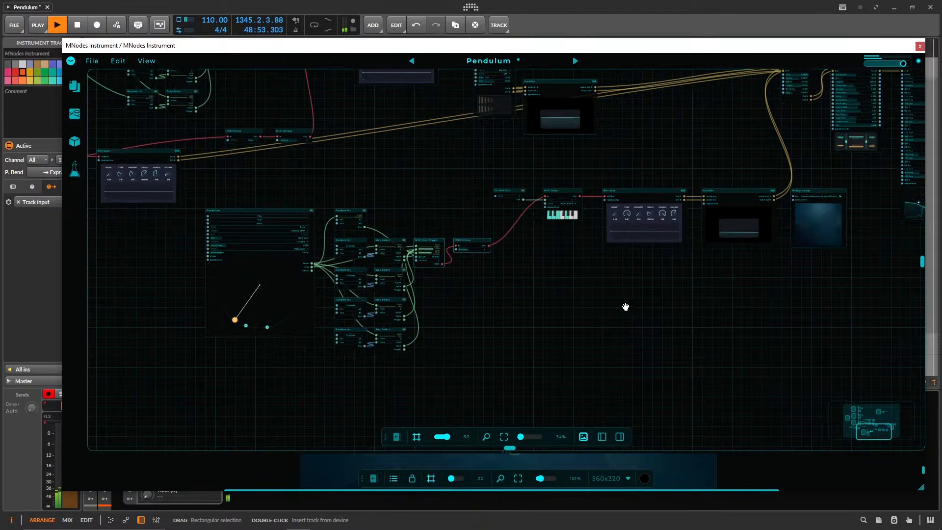
left_click_drag(624, 307, 487, 360)
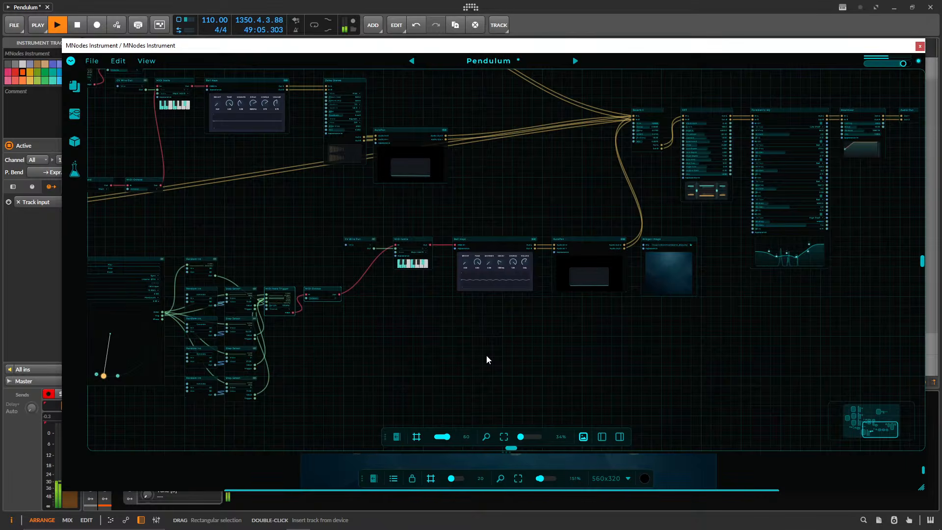
Browse the recent Hub presets and expand the Bundles group in the preset browser before closing it.
left_click(486, 60)
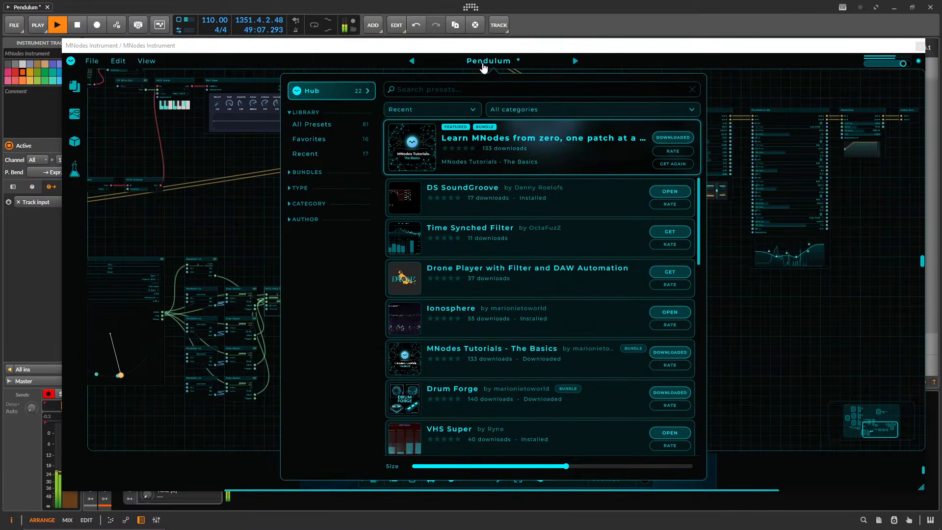
scroll(510, 323, "down", 10)
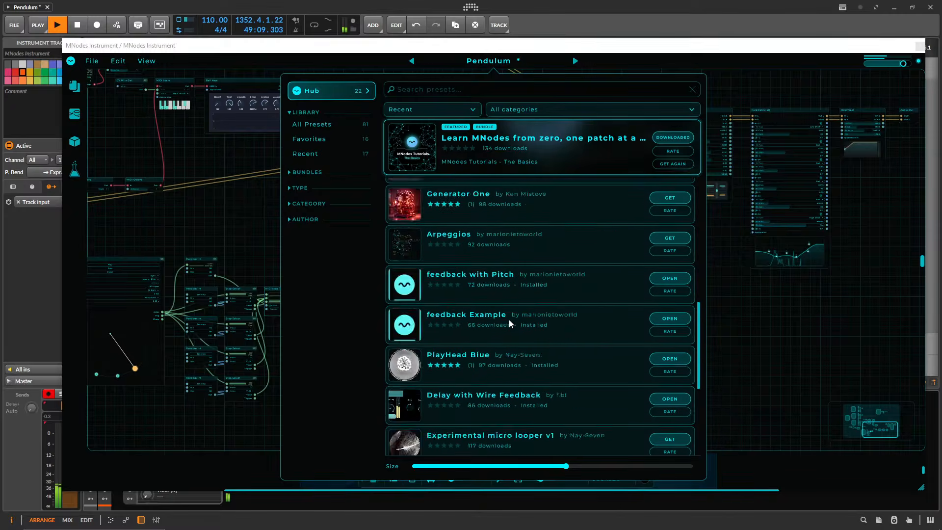
scroll(511, 329, "up", 10)
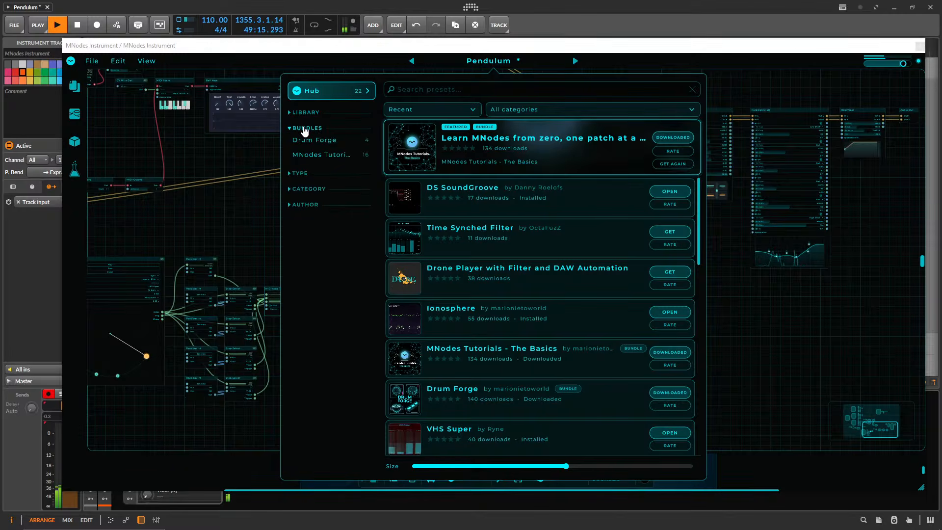
left_click(769, 86)
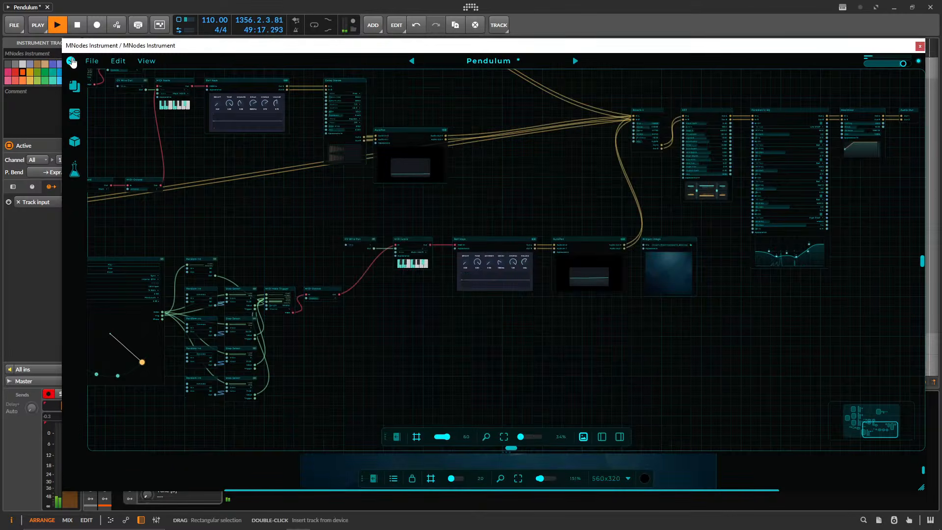
Preview the Pendulum preset in Perform Mode and return to Edit Mode.
left_click(72, 61)
left_click(123, 77)
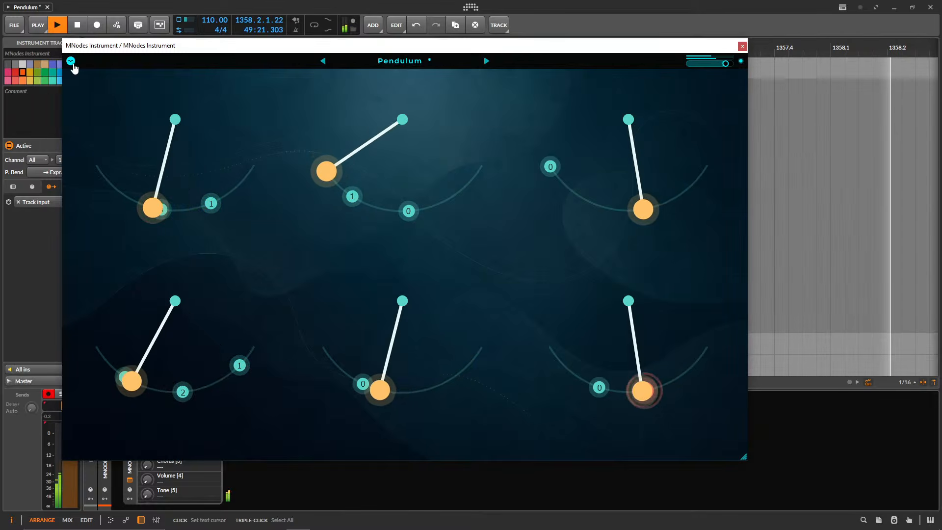
left_click(71, 61)
left_click(123, 77)
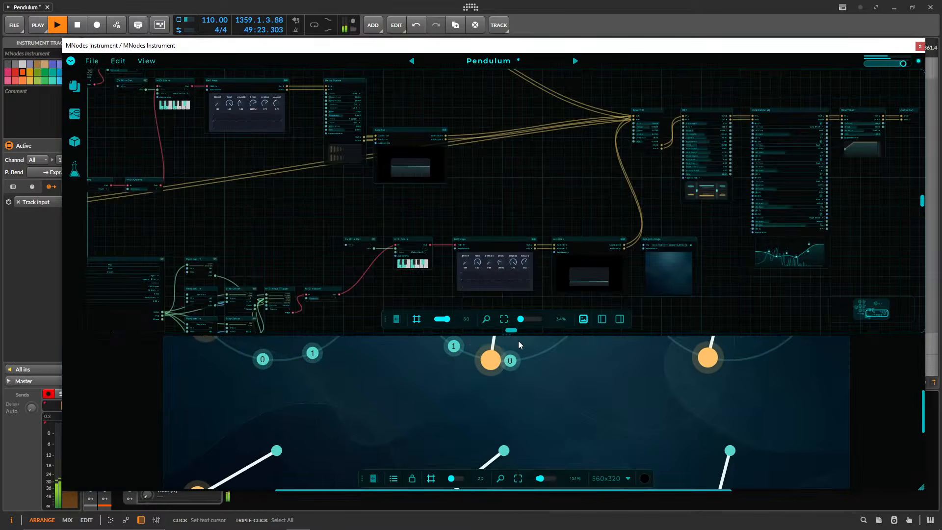
Enlarge the control surface, add triggers 2 and 3 to the upper middle pendulum, and give the node graph more height again.
left_click_drag(509, 334, 486, 236)
left_click_drag(535, 161, 455, 163)
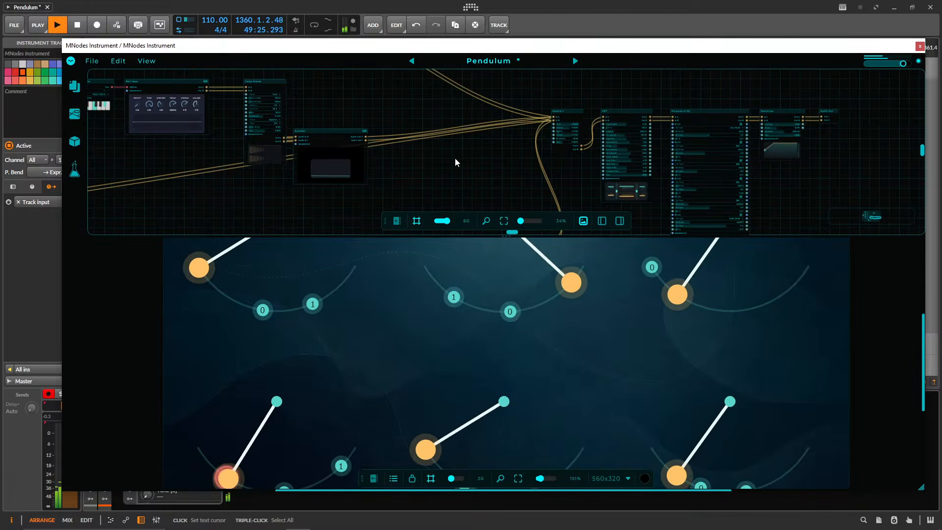
scroll(391, 132, "down", 3)
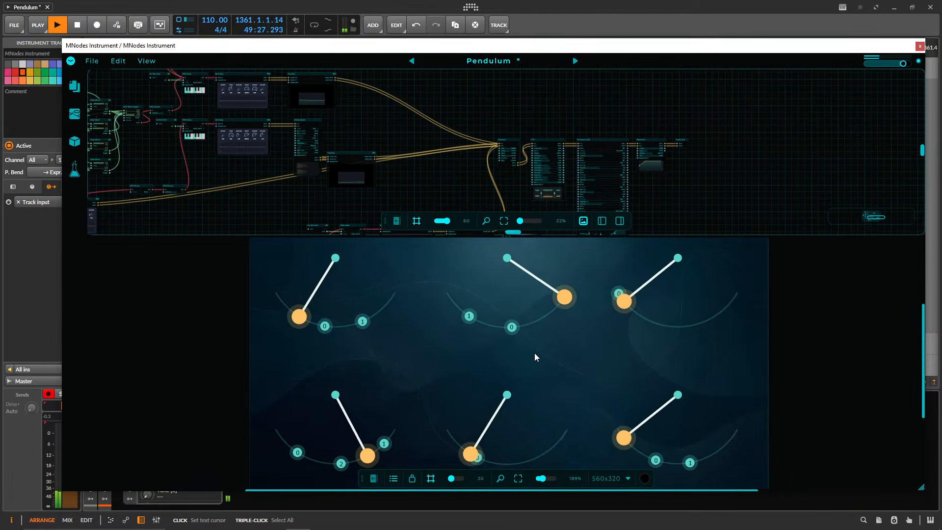
scroll(534, 354, "down", 3)
scroll(498, 328, "up", 4)
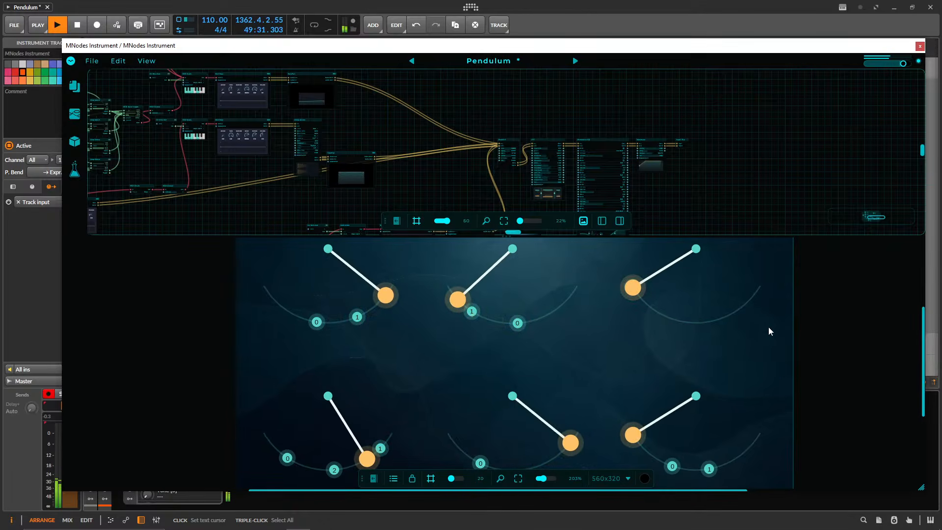
left_click(562, 304)
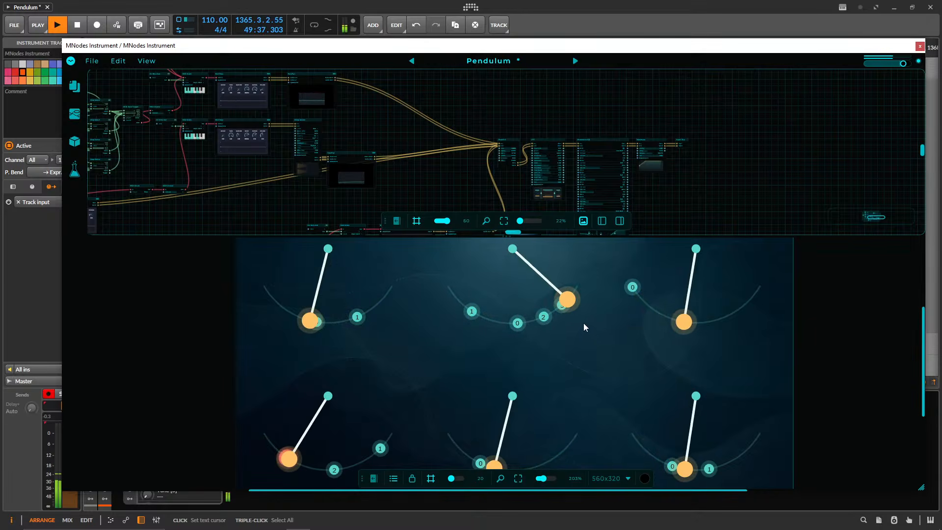
left_click_drag(545, 236, 545, 370)
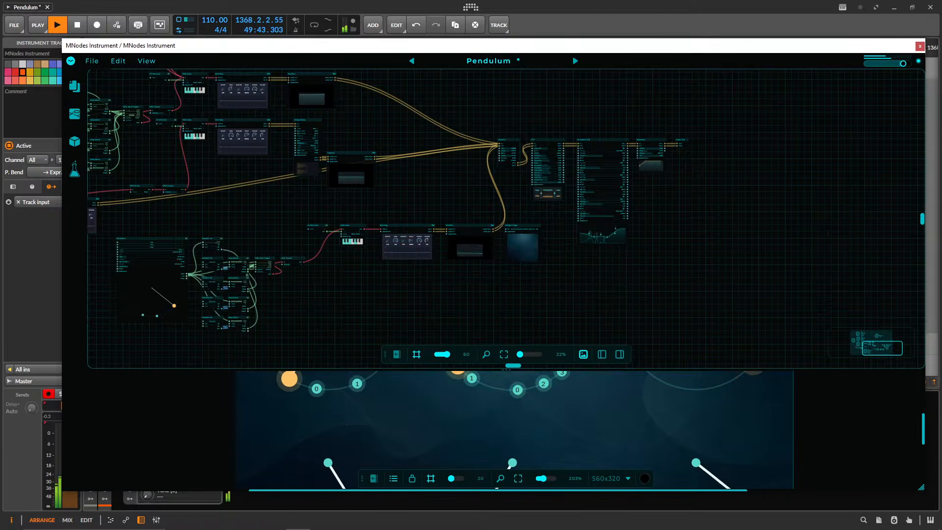
Open the instrument in Perform Mode and move trigger 0 of the lower middle pendulum to the left end of its arc.
left_click(91, 61)
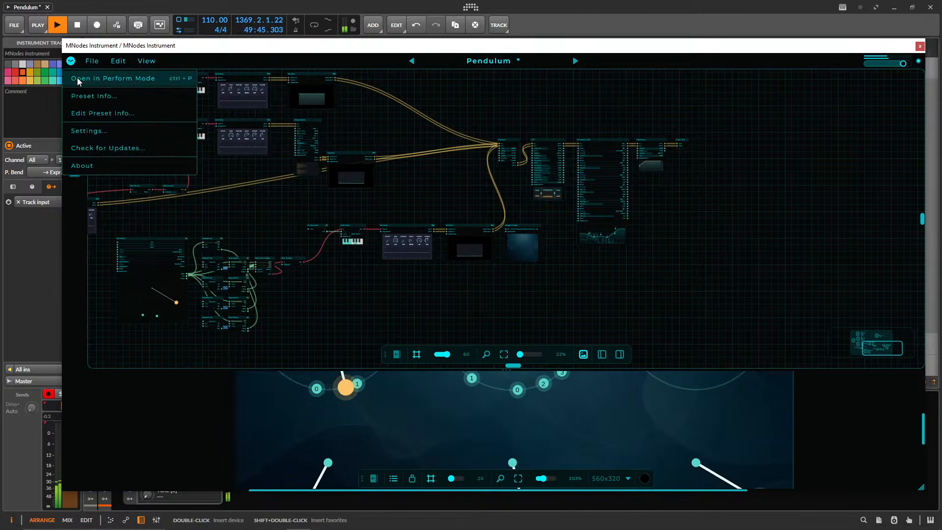
left_click(77, 80)
left_click_drag(420, 54, 524, 70)
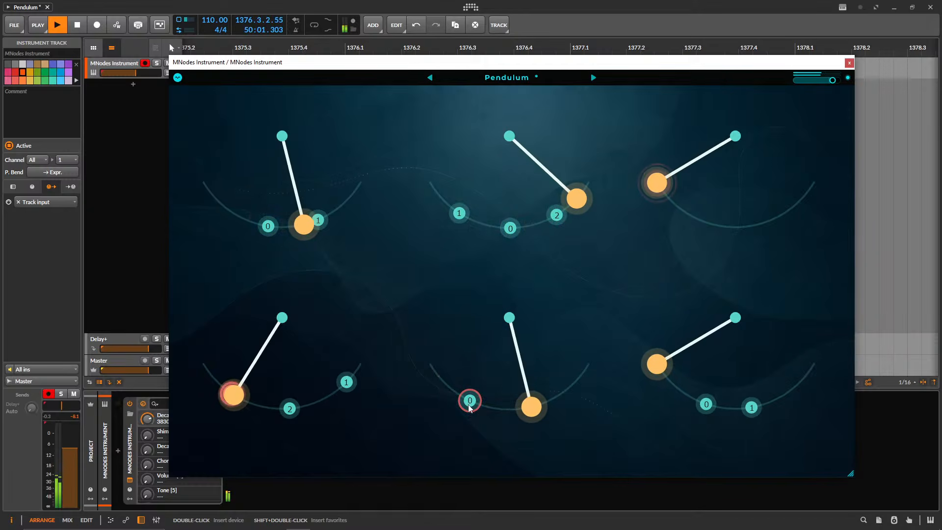
left_click_drag(469, 408, 414, 378)
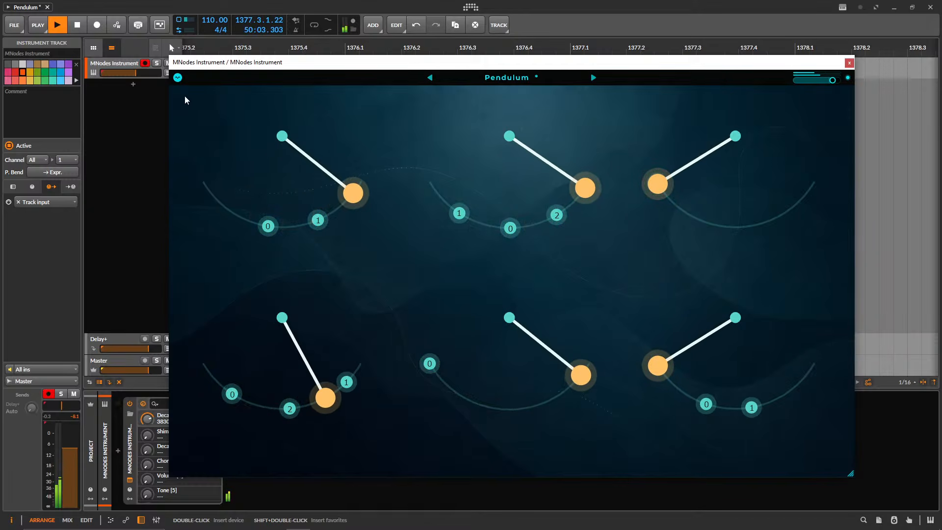
Return to Edit Mode and examine the upper Pendulum chains and the separate root-note Pendulum chain in the node graph.
left_click(177, 77)
left_click(250, 109)
left_click_drag(422, 218, 408, 248)
left_click_drag(479, 222, 469, 261)
left_click_drag(452, 172, 665, 244)
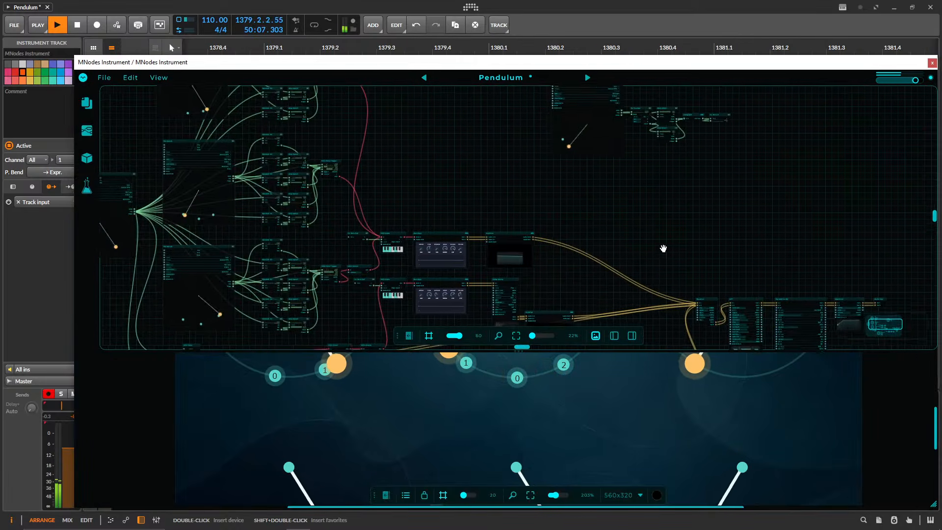
left_click_drag(444, 187, 568, 273)
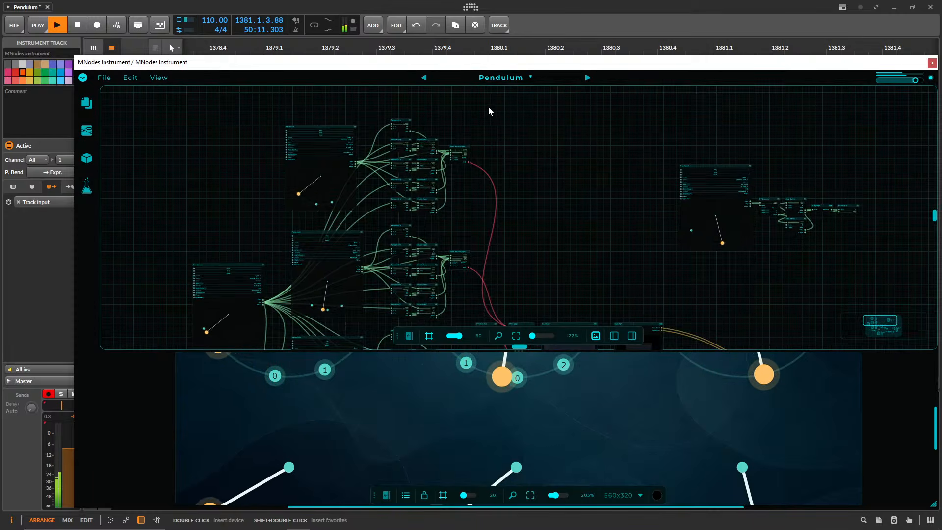
left_click(496, 82)
left_click(505, 75)
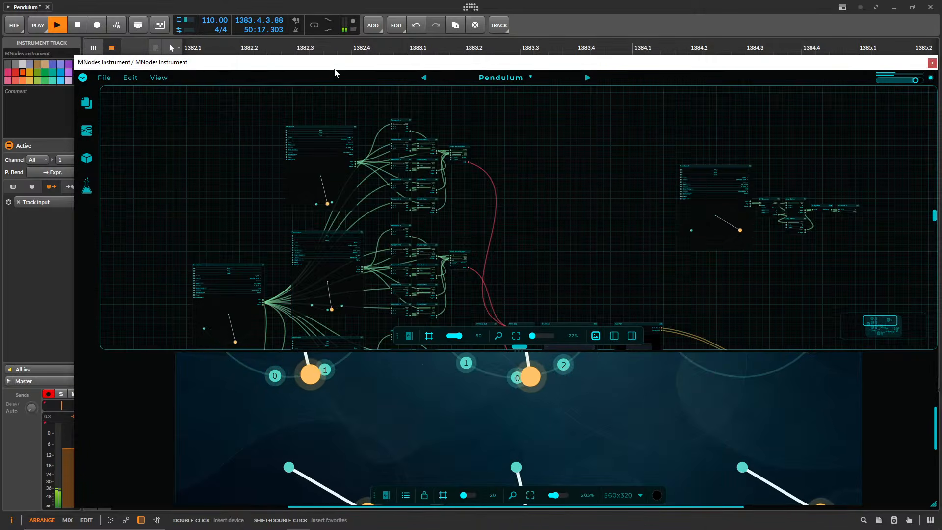
Shift the instrument window slightly and switch it to Perform Mode.
left_click_drag(344, 62, 325, 58)
left_click(66, 76)
left_click(88, 91)
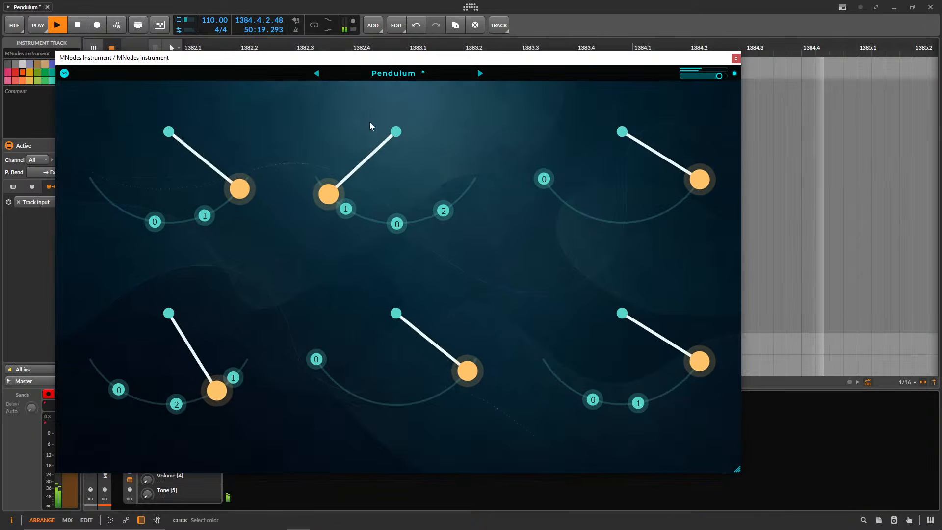
View the About information for MNodes Instrument and close it.
left_click(65, 74)
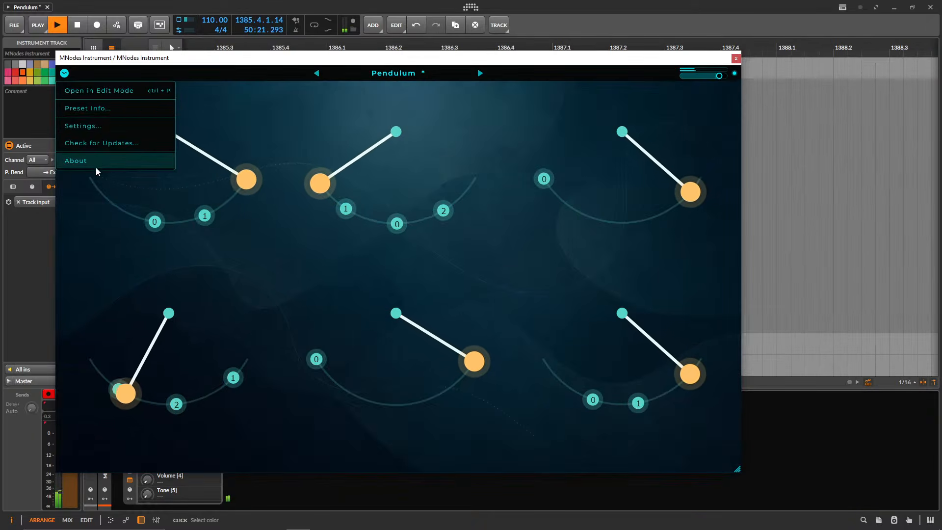
left_click(71, 160)
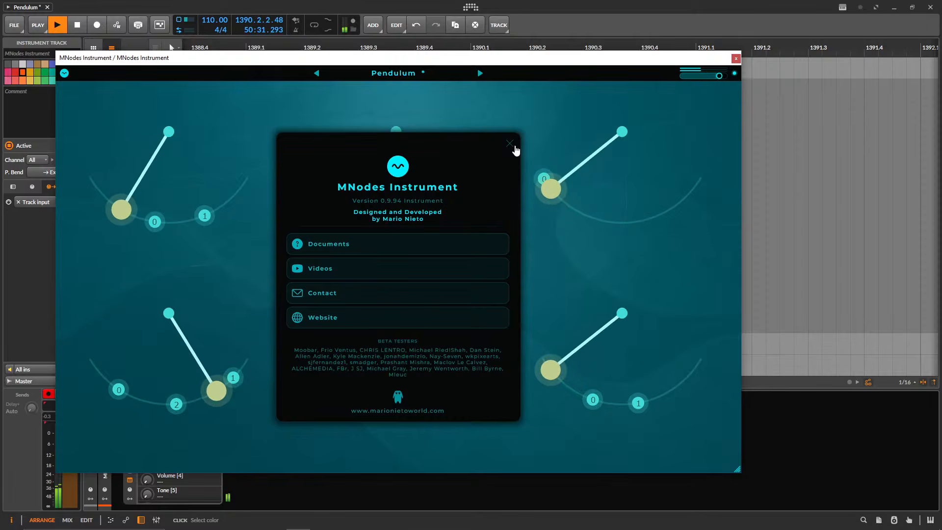
left_click(514, 147)
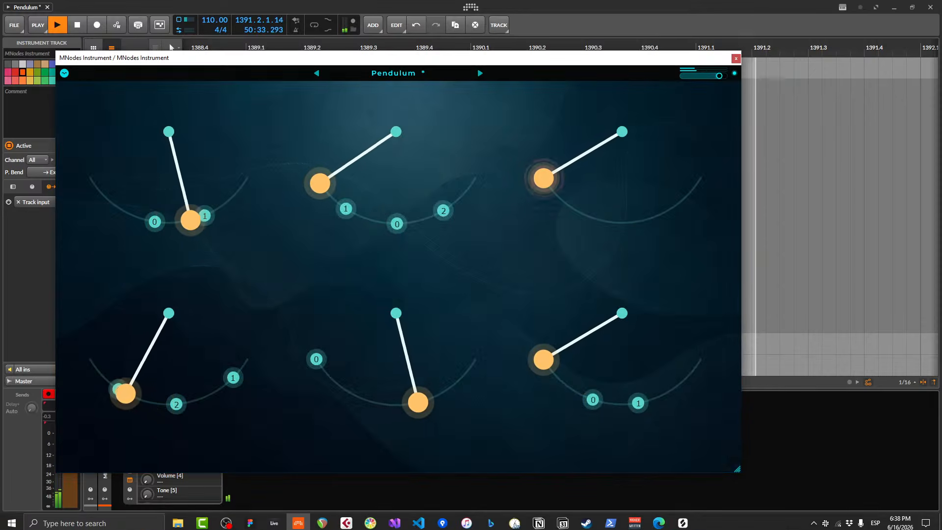
Switch to the browser, load the Mario Nieto World home page and go to its MNodes Hub page.
left_click(659, 521)
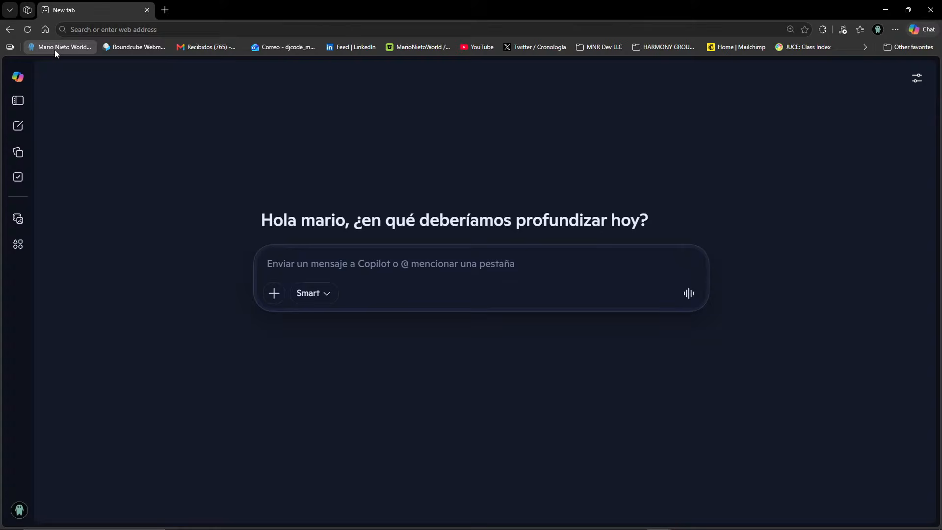
left_click(55, 49)
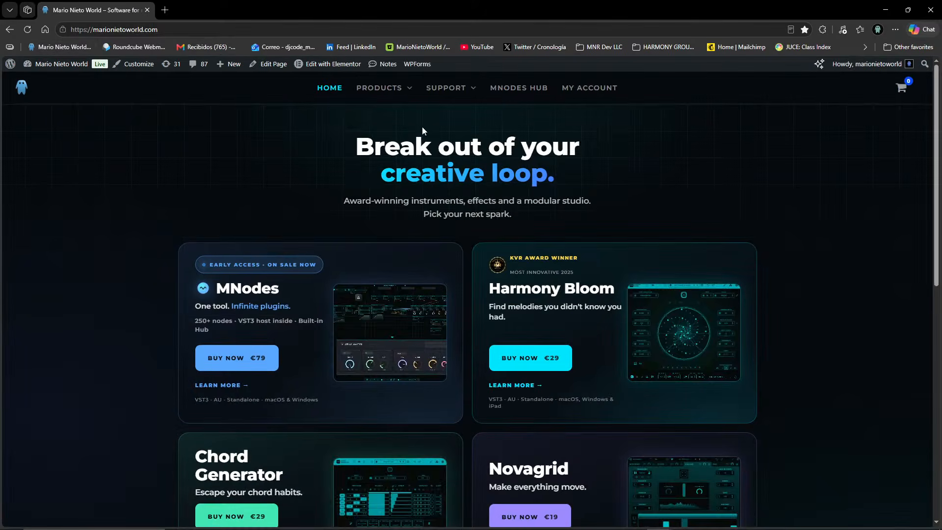
left_click(528, 88)
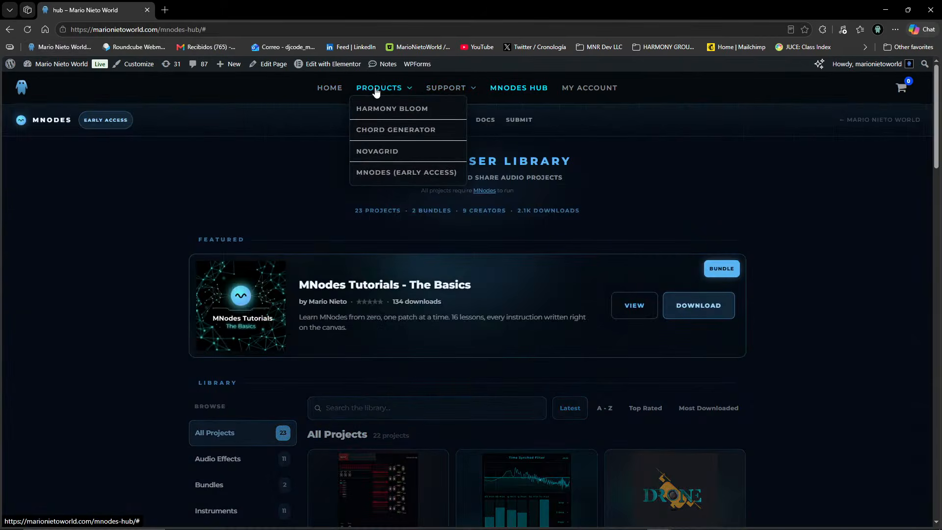
Open the MNodes Early Access product page and review its features, node library and pricing sections.
scroll(370, 92, "down", 5)
scroll(370, 92, "up", 6)
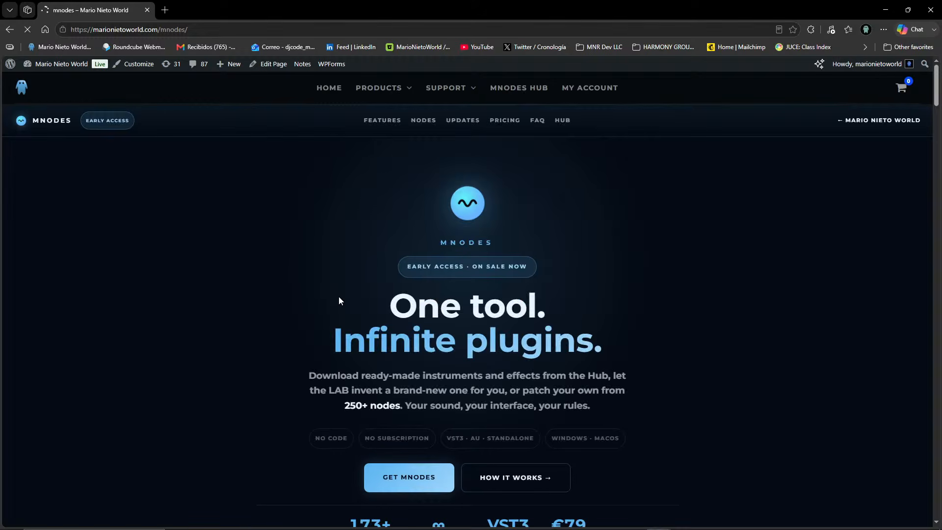
scroll(339, 297, "down", 15)
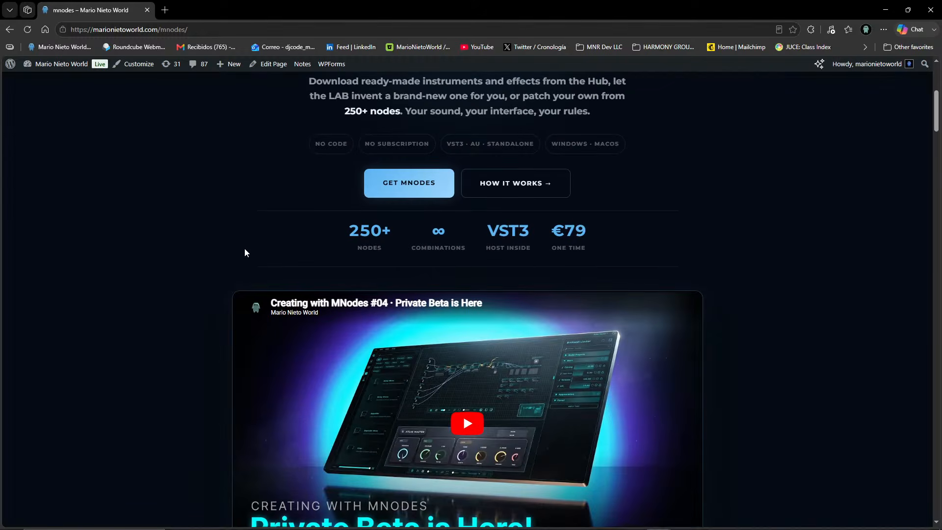
scroll(255, 251, "down", 20)
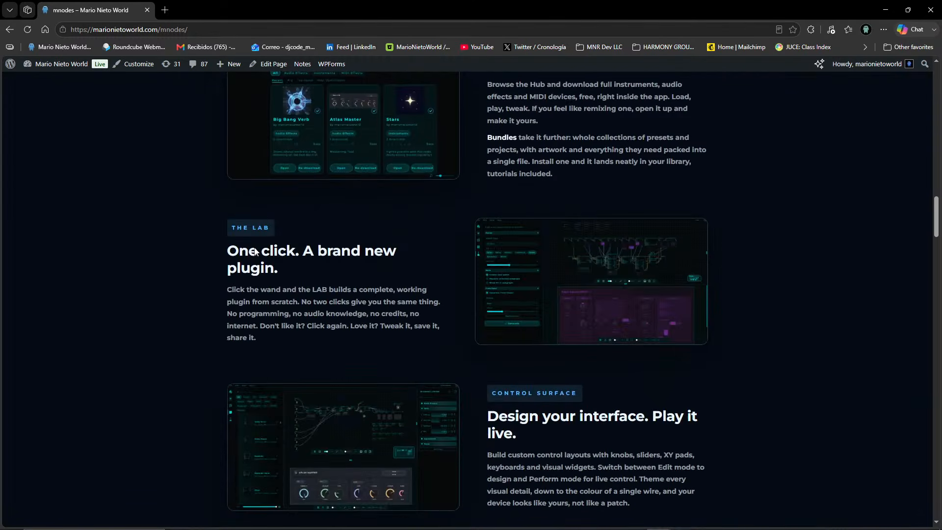
scroll(327, 296, "down", 15)
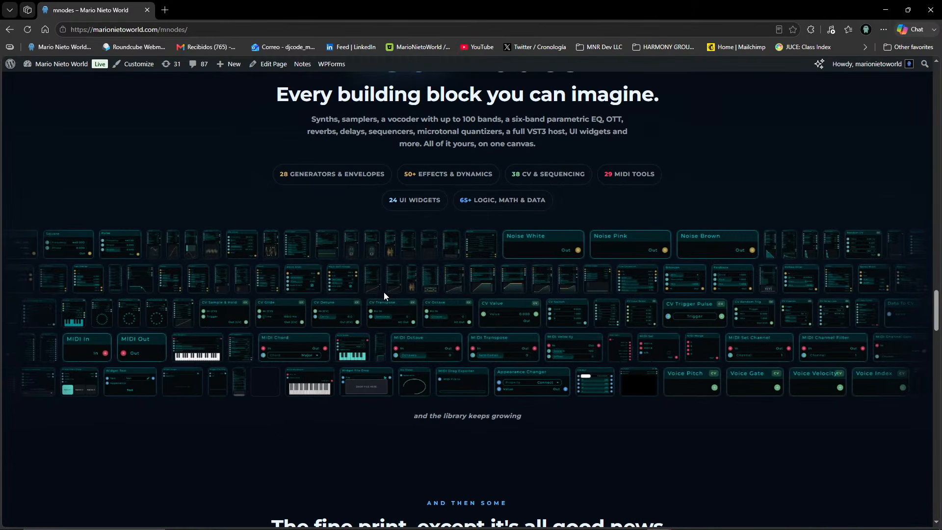
scroll(426, 270, "down", 12)
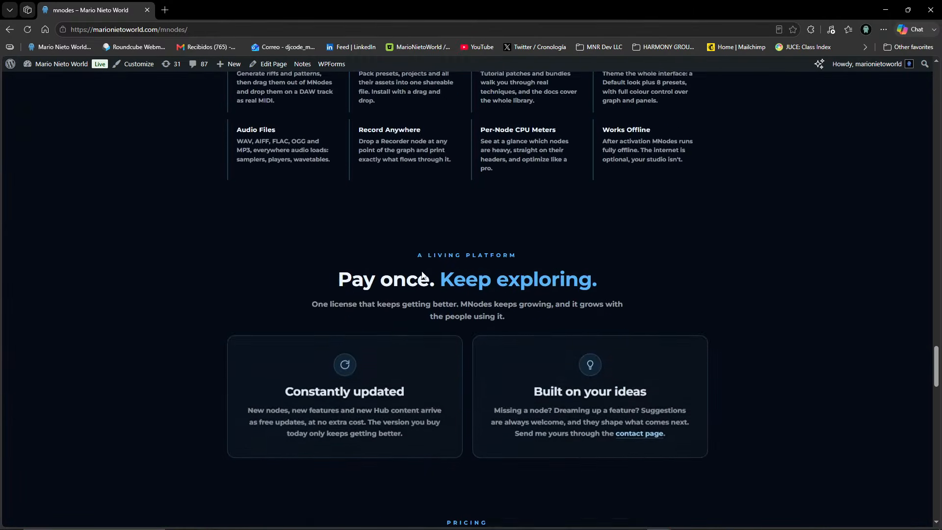
scroll(420, 273, "up", 5)
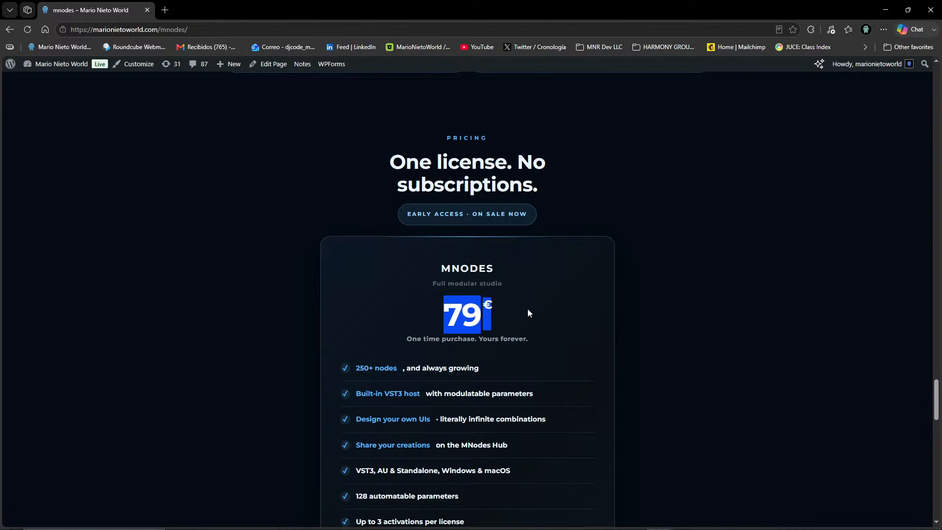
scroll(656, 309, "down", 7)
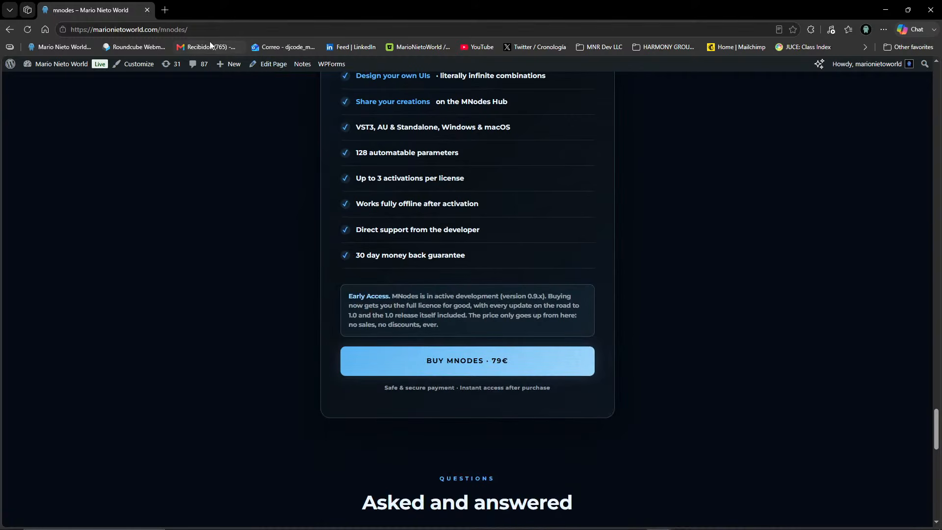
left_click(231, 33)
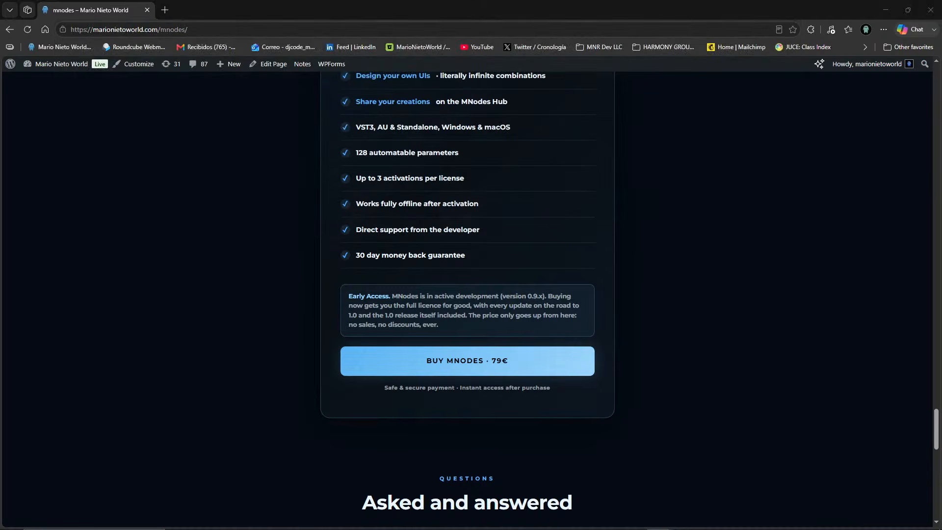
Go from the product page to the MNodes Hub and look through the latest projects in the user library.
scroll(625, 178, "up", 20)
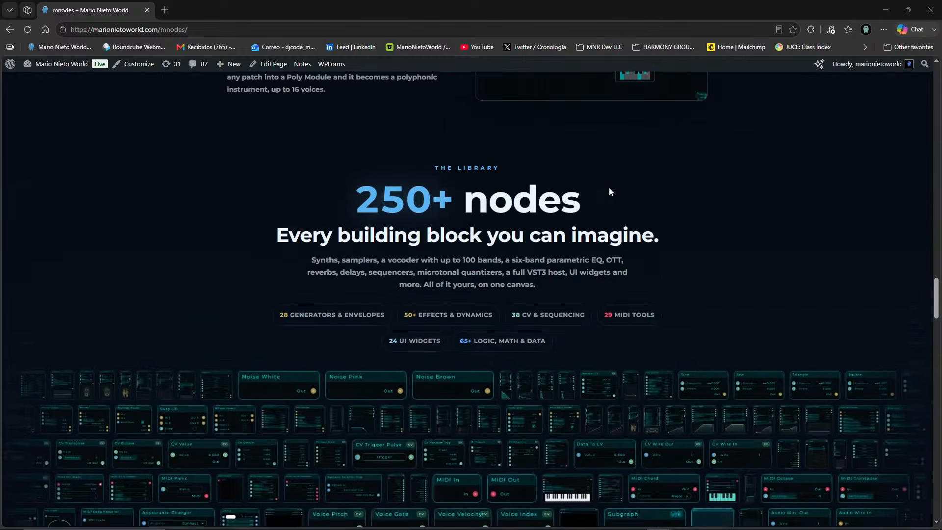
scroll(571, 176, "up", 20)
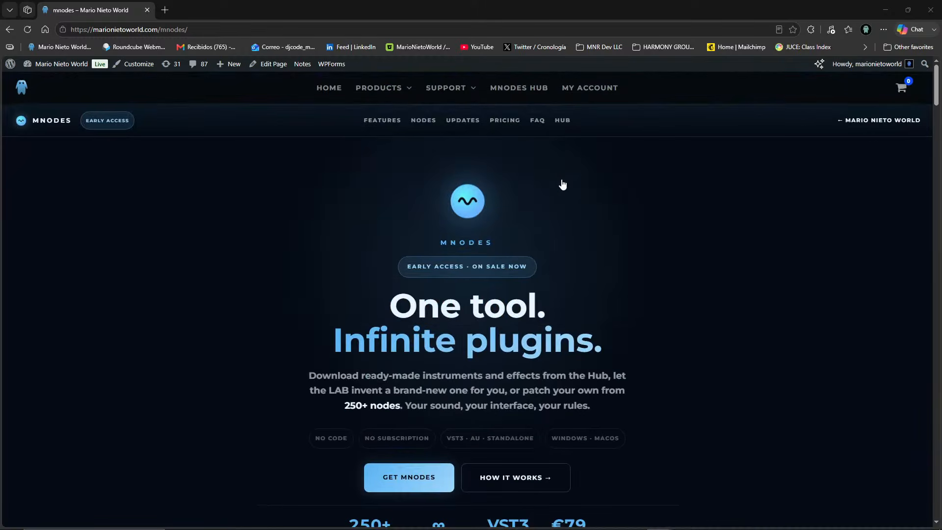
left_click(563, 120)
scroll(185, 309, "down", 5)
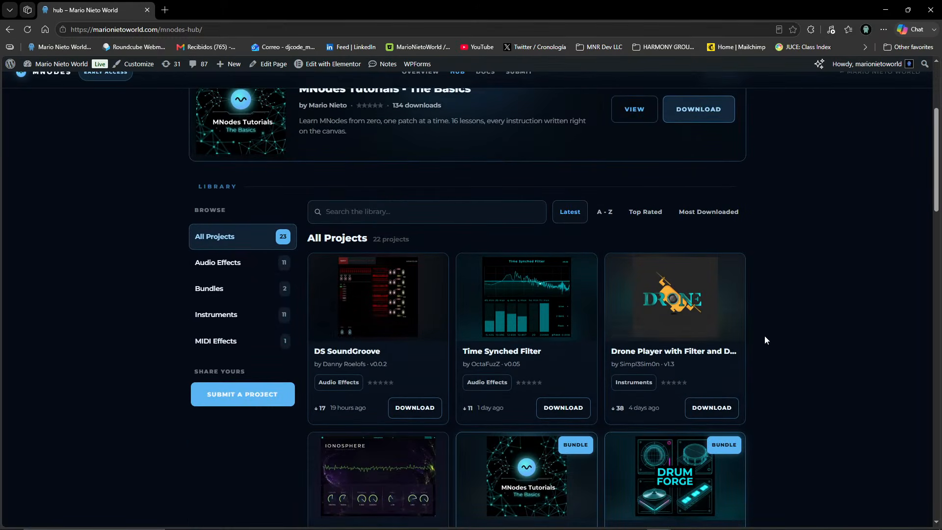
scroll(768, 333, "down", 1)
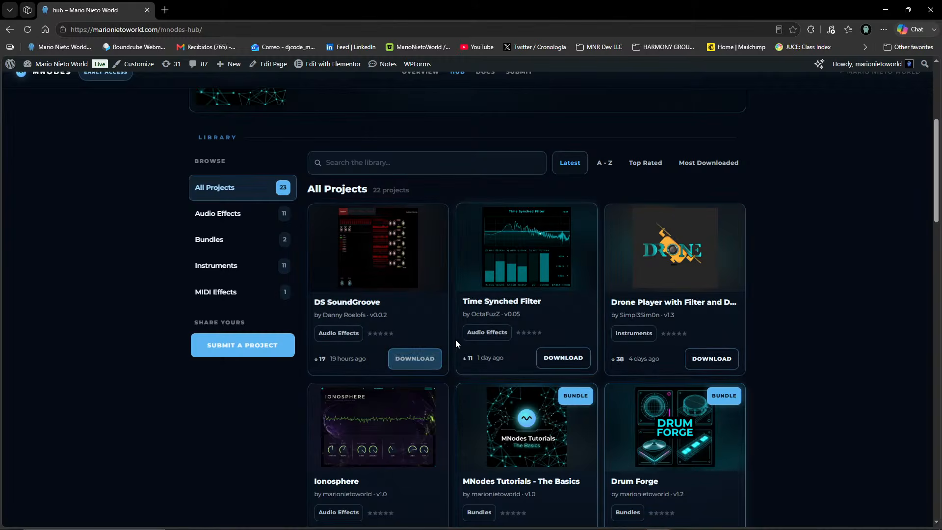
scroll(442, 336, "down", 4)
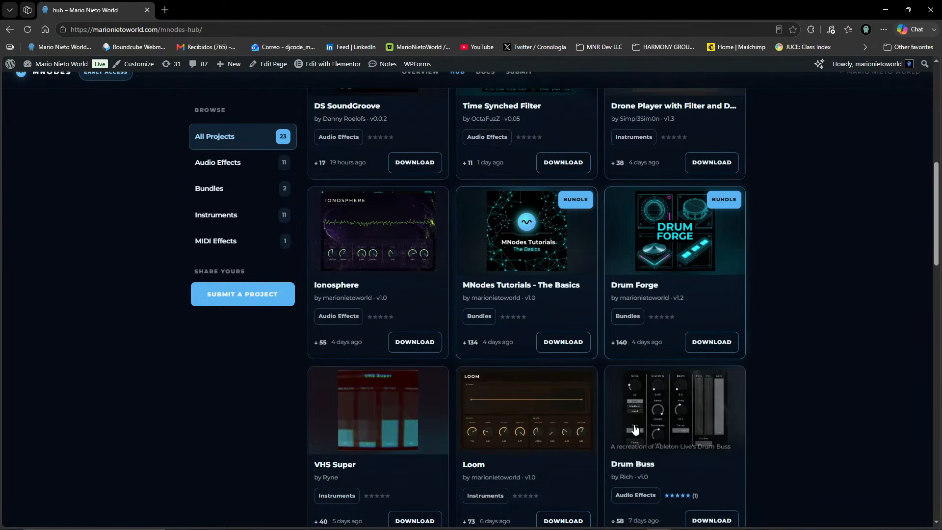
scroll(587, 419, "down", 6)
scroll(638, 344, "up", 16)
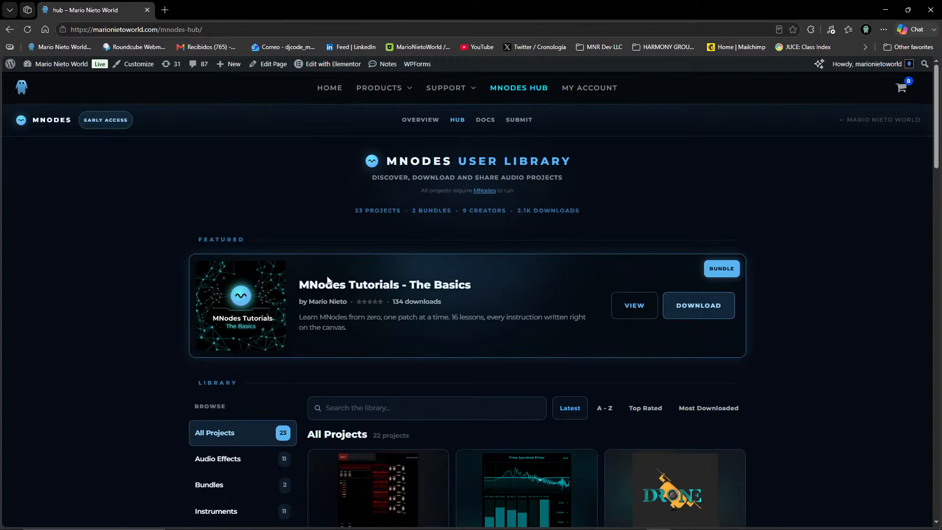
Review the complete All Projects list on the Hub, down to the Stars instrument.
scroll(472, 337, "down", 4)
scroll(442, 363, "down", 3)
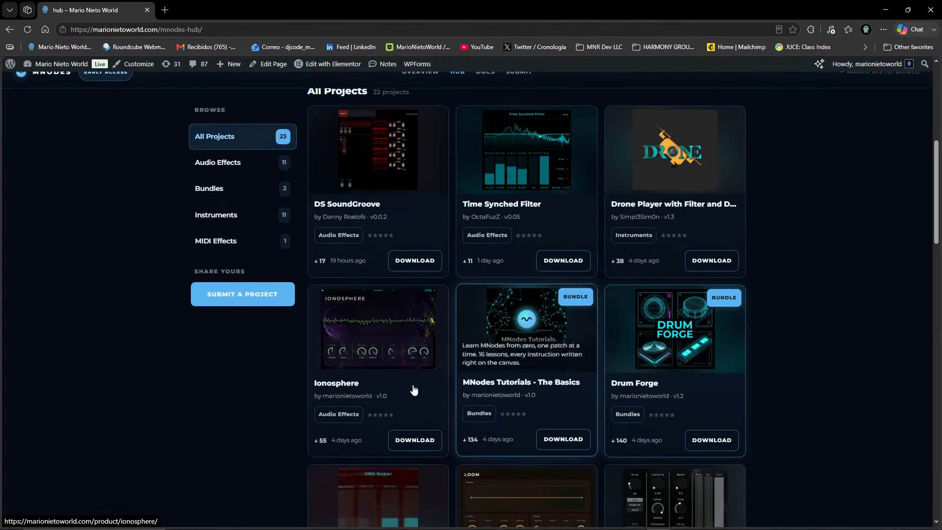
scroll(800, 392, "down", 3)
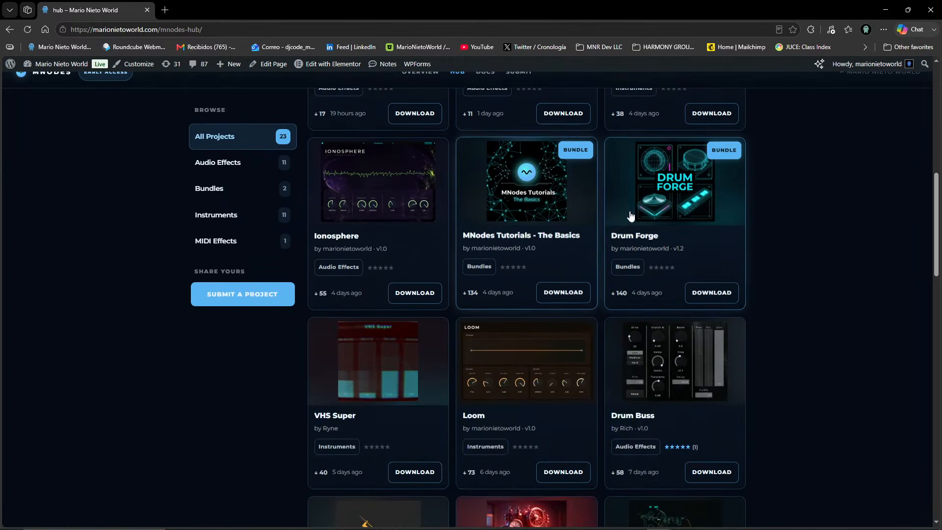
scroll(580, 421, "down", 6)
scroll(573, 332, "up", 5)
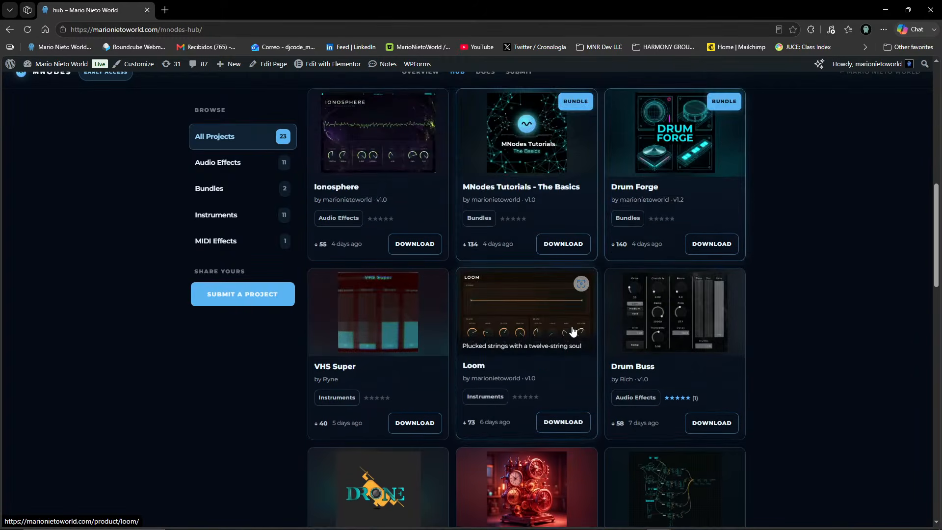
scroll(680, 319, "up", 4)
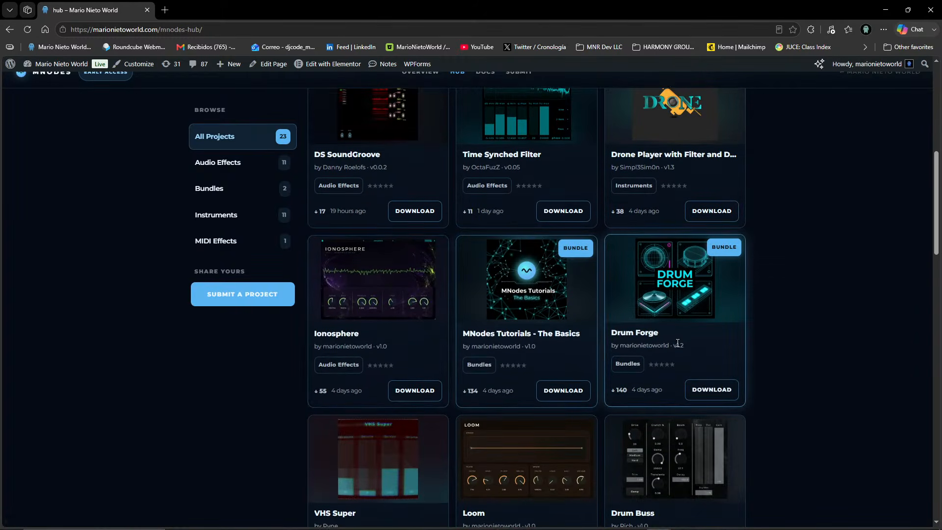
scroll(678, 343, "down", 6)
scroll(678, 343, "down", 4)
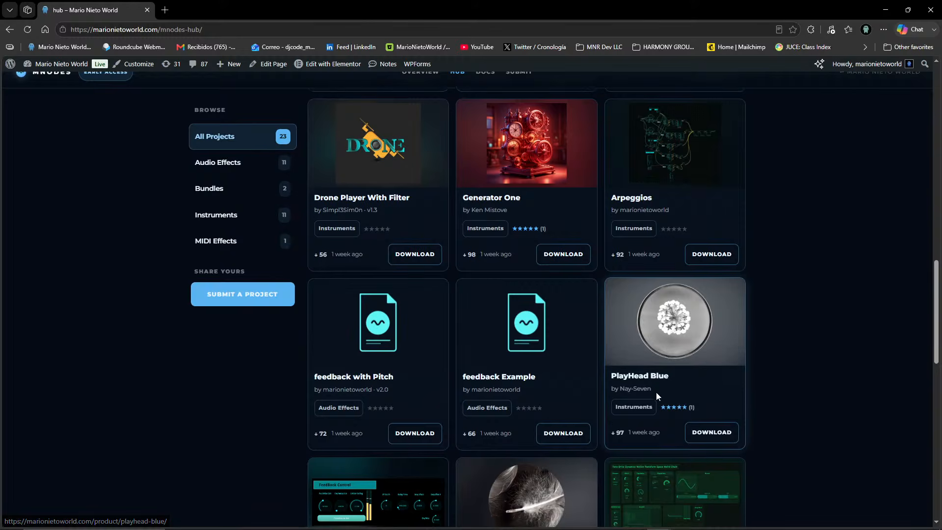
scroll(656, 393, "down", 4)
scroll(612, 395, "down", 6)
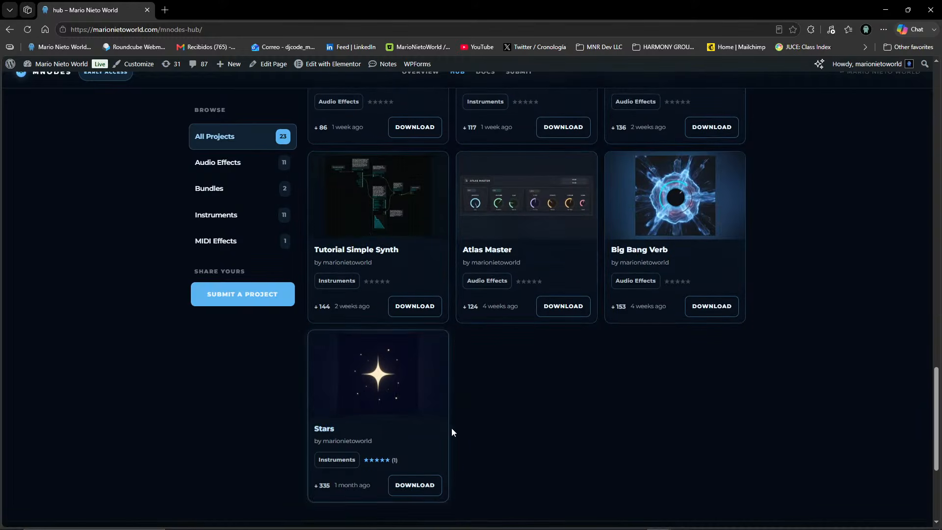
scroll(454, 422, "up", 20)
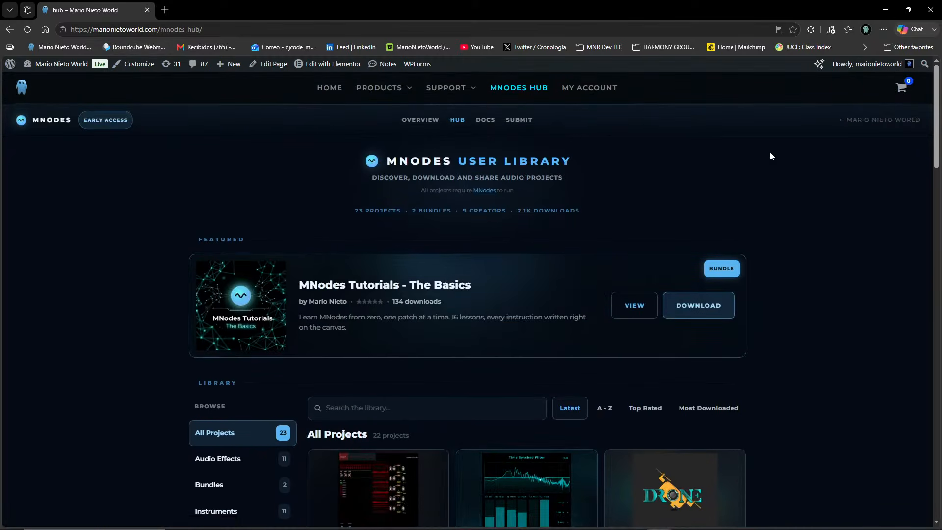
Return to Bitwig Studio and place trigger point 2 on the left part of the first pendulum's arc.
left_click(885, 10)
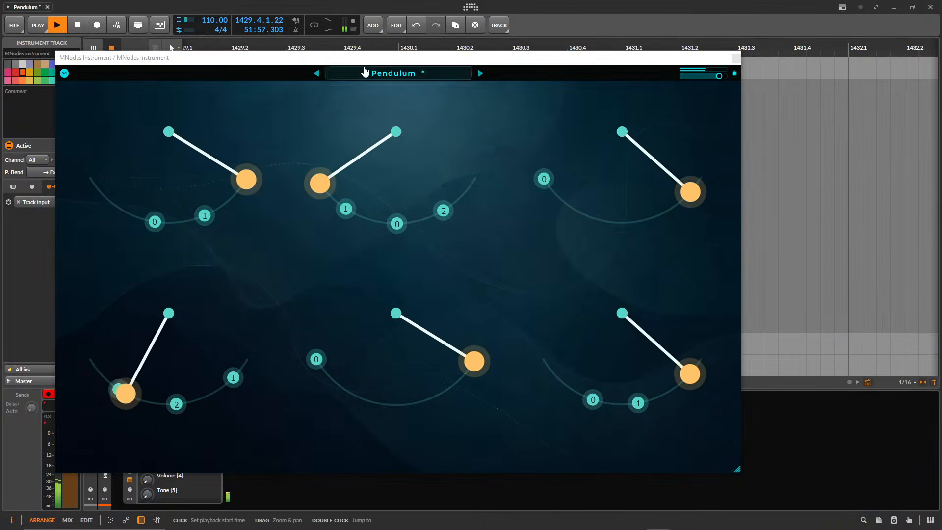
left_click_drag(365, 62, 426, 53)
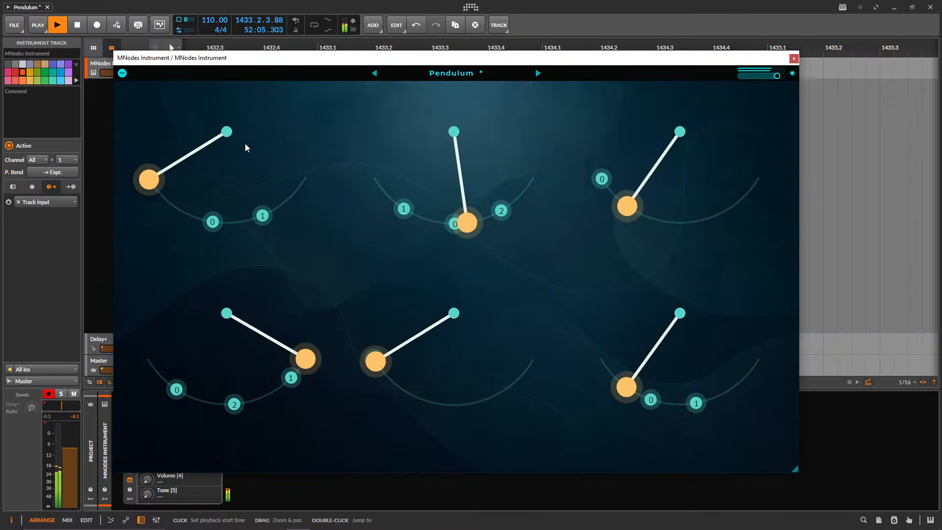
left_click(122, 73)
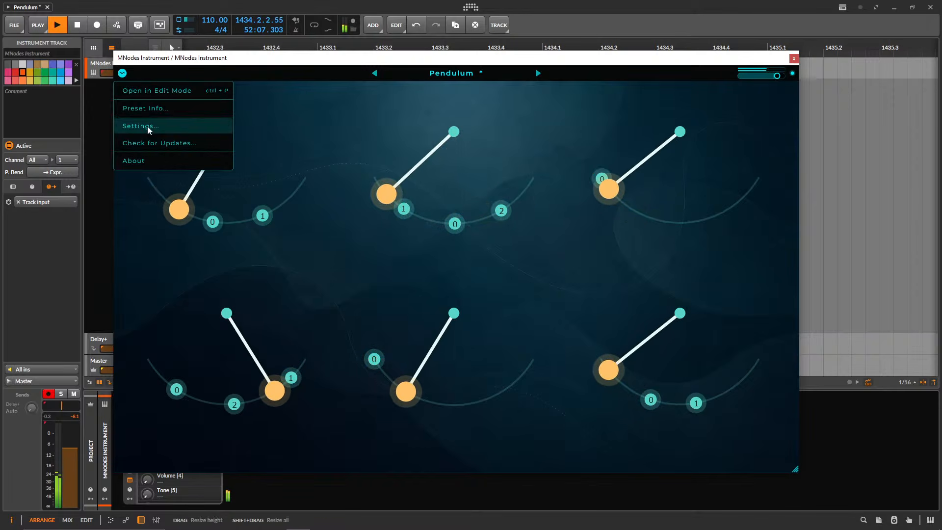
left_click(296, 104)
left_click_drag(305, 178, 163, 251)
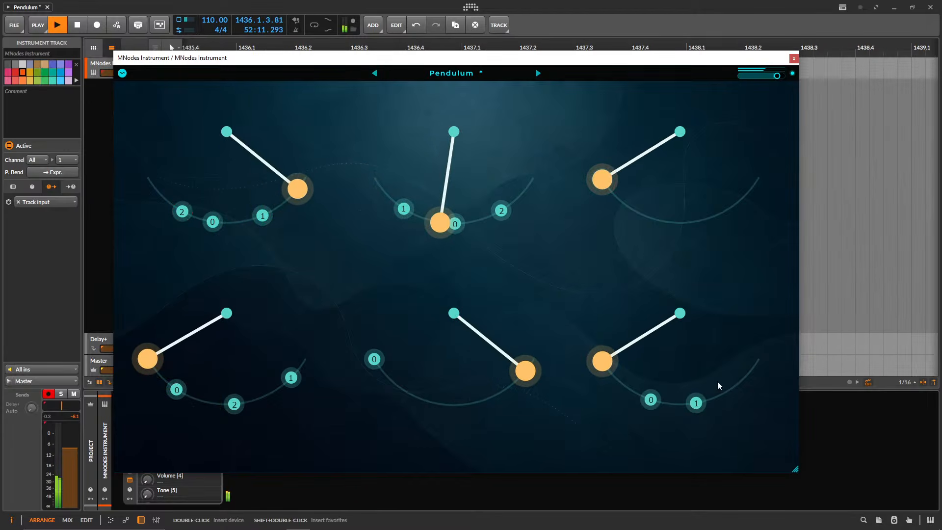
Move the instrument window and demonstrate its scaling by shrinking it to about half size and enlarging it again.
left_click_drag(368, 63, 419, 59)
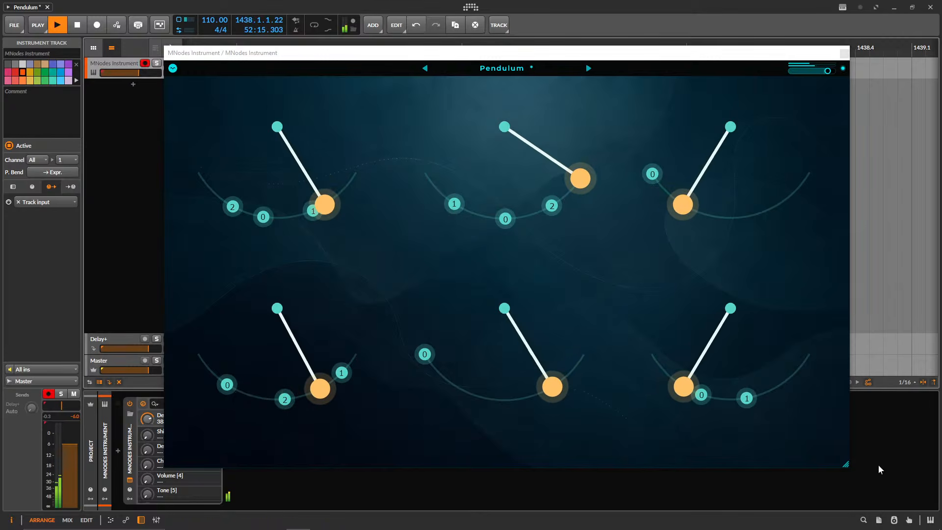
left_click_drag(845, 465, 329, 182)
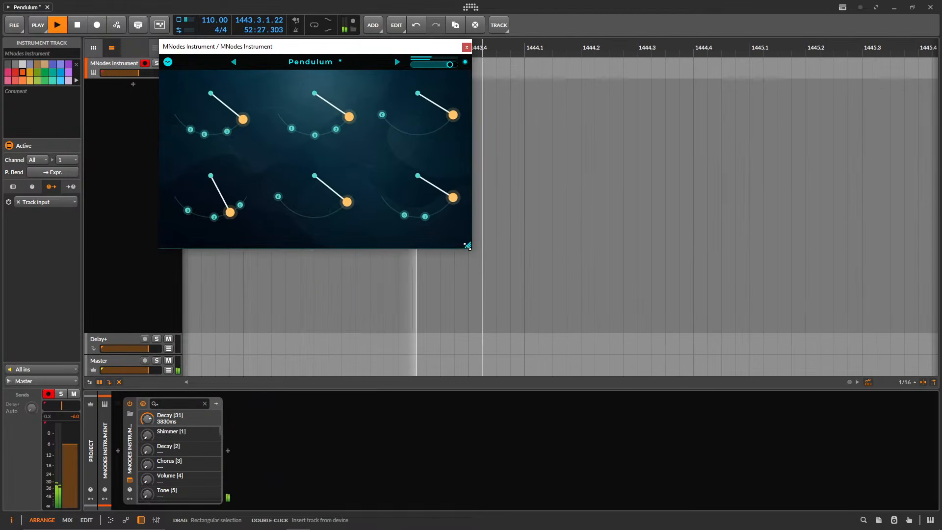
left_click_drag(468, 245, 801, 459)
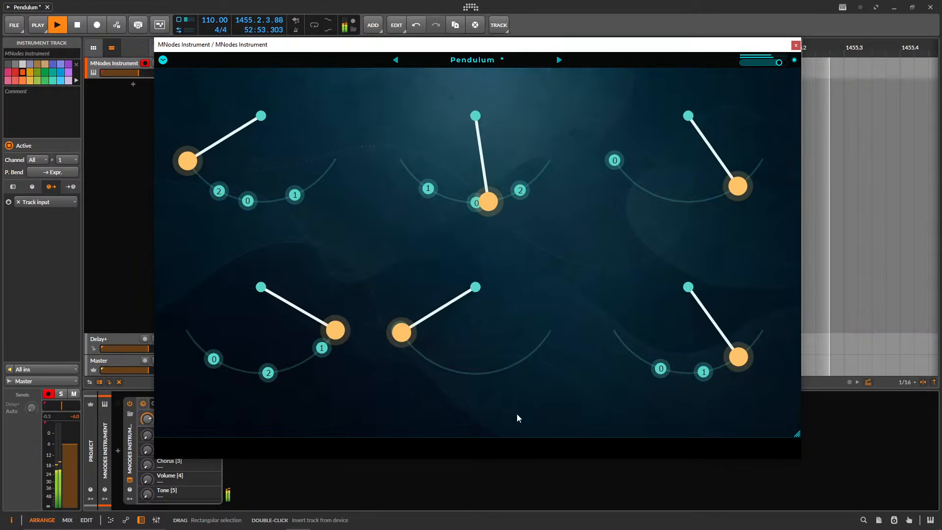
left_click_drag(798, 434, 831, 453)
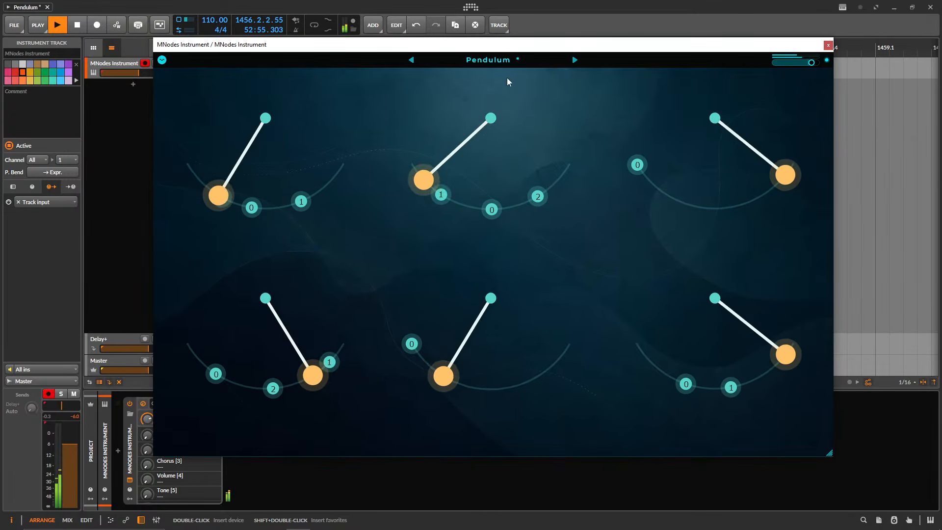
Check for updates in a widened window moved aside, and resize the instrument window behind it.
left_click(161, 61)
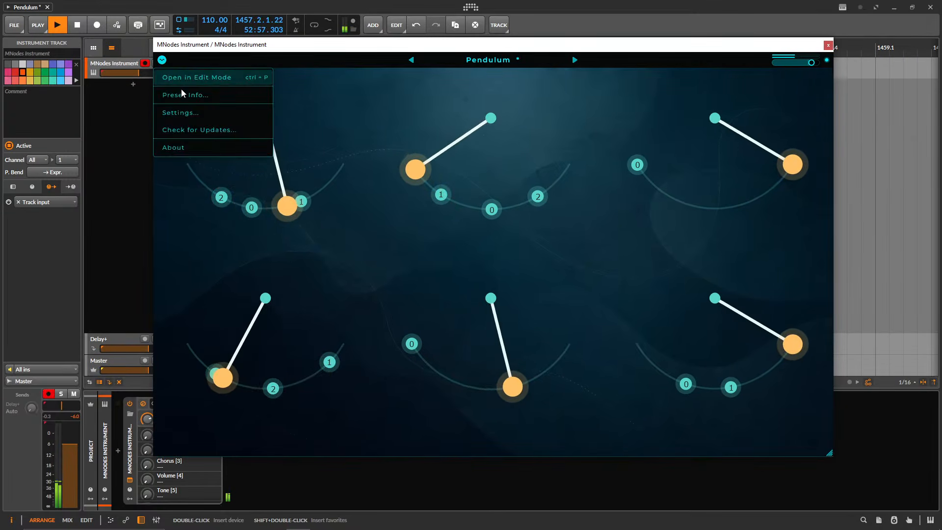
left_click(813, 62)
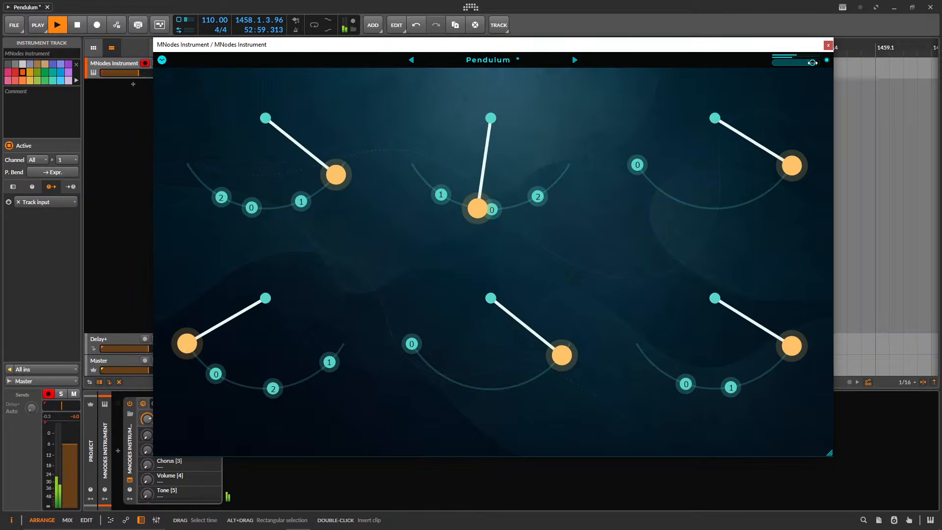
left_click(162, 60)
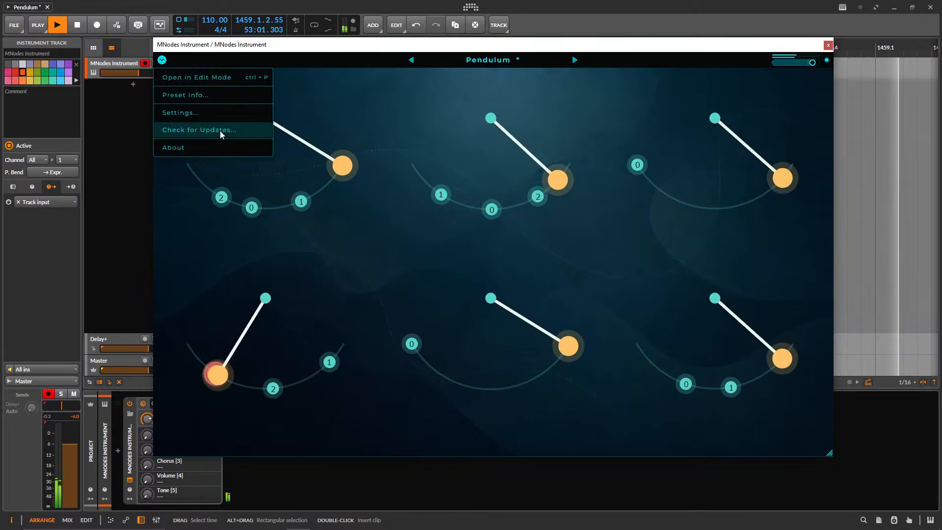
left_click(203, 129)
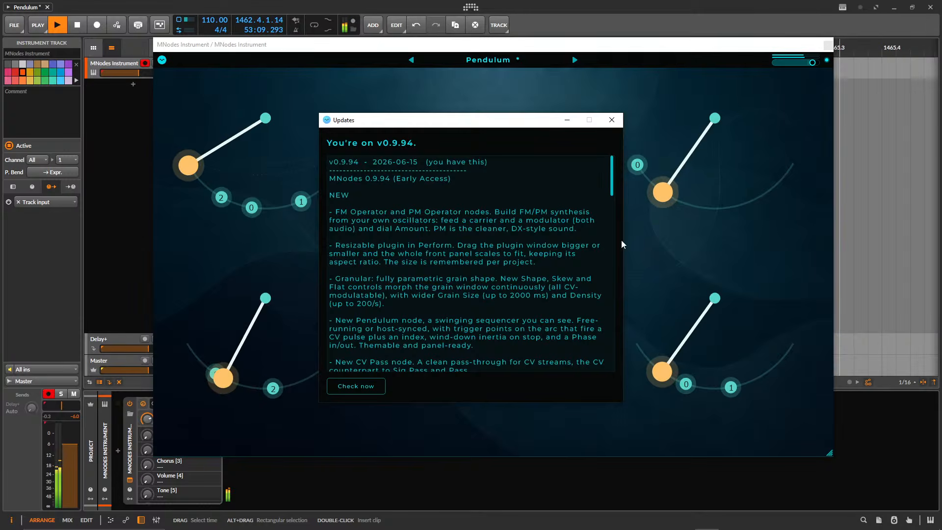
left_click_drag(623, 401, 752, 409)
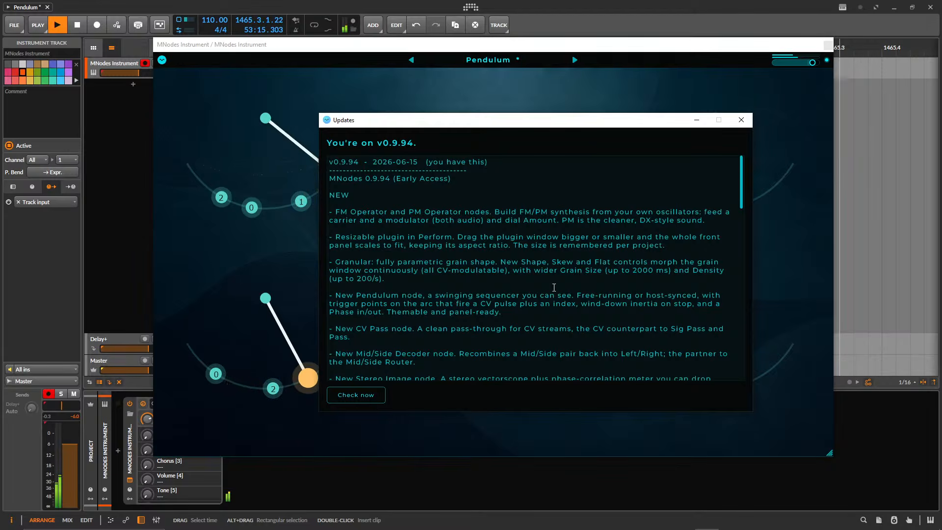
left_click_drag(527, 122, 273, 146)
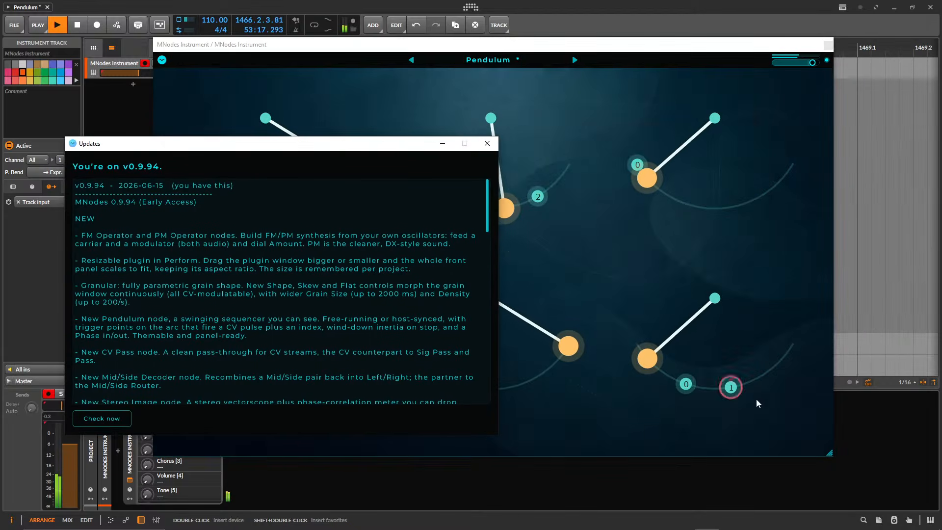
left_click_drag(836, 458, 935, 488)
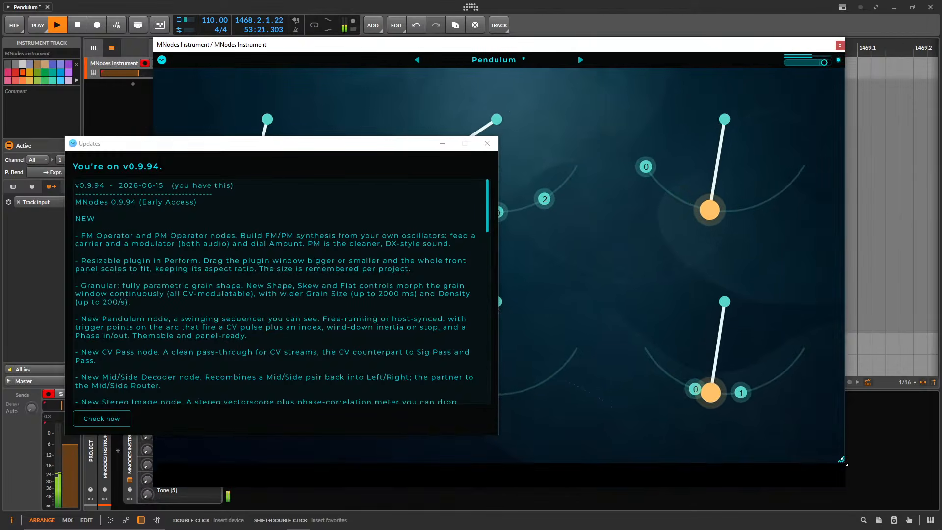
Examine the v0.9.94 release notes down to the Changed heading and move the Updates window out of the way.
left_click_drag(340, 143, 572, 96)
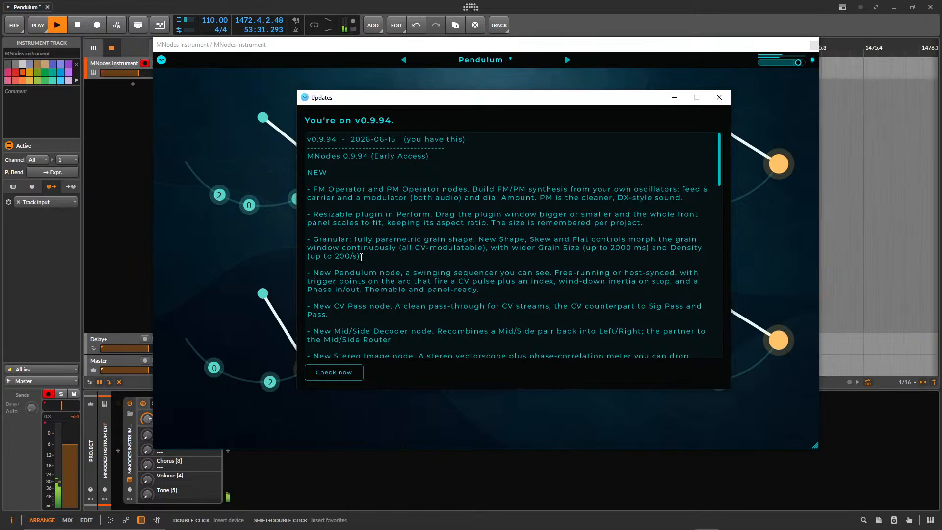
scroll(377, 253, "down", 1)
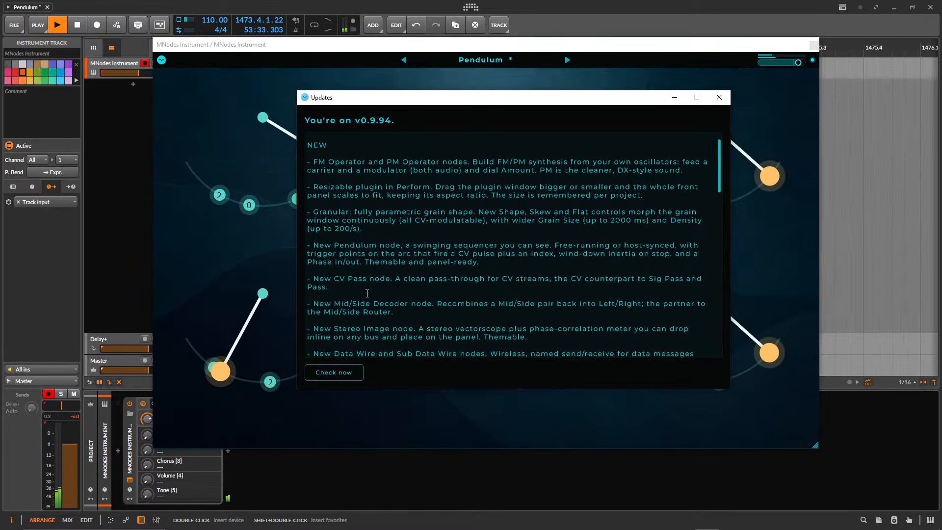
scroll(397, 280, "down", 1)
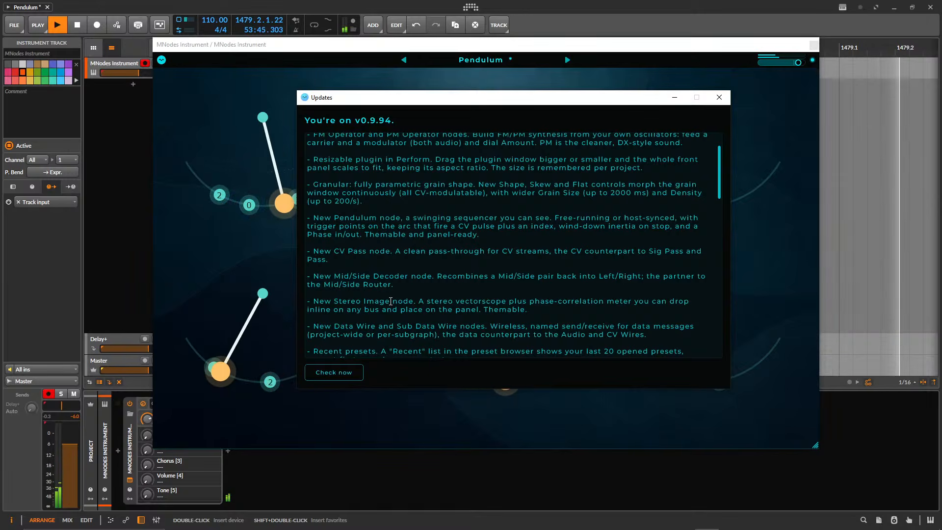
scroll(349, 308, "down", 1)
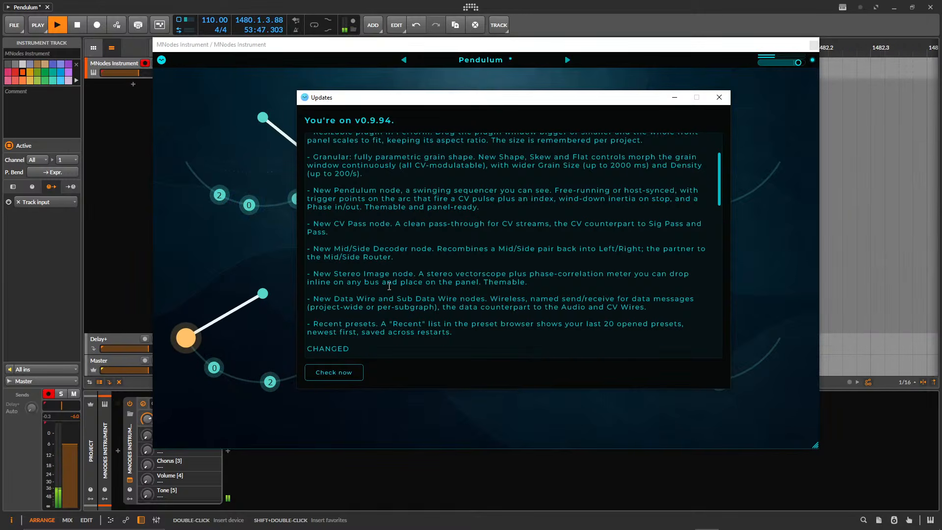
left_click_drag(413, 101, 822, 169)
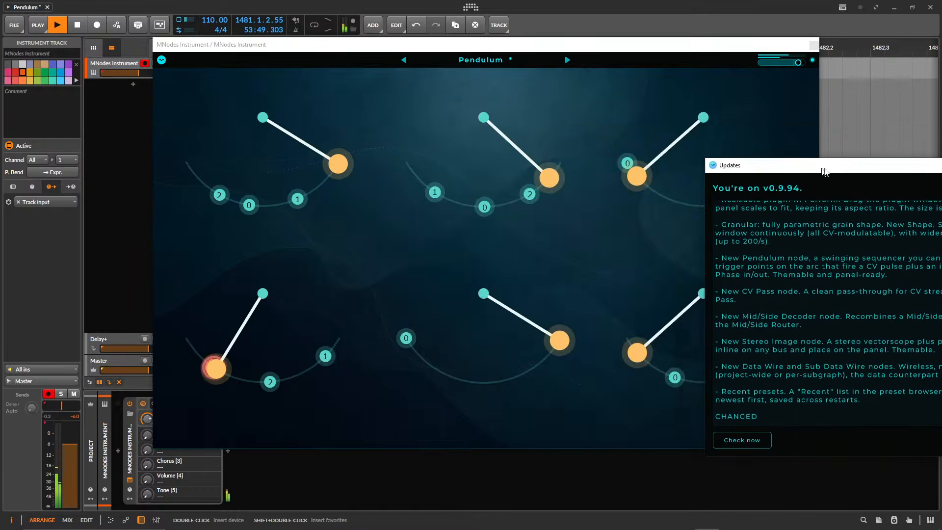
left_click(829, 146)
Open the instrument in edit mode and add a Stereo Image node to an empty area of the patch.
left_click(161, 60)
left_click(182, 77)
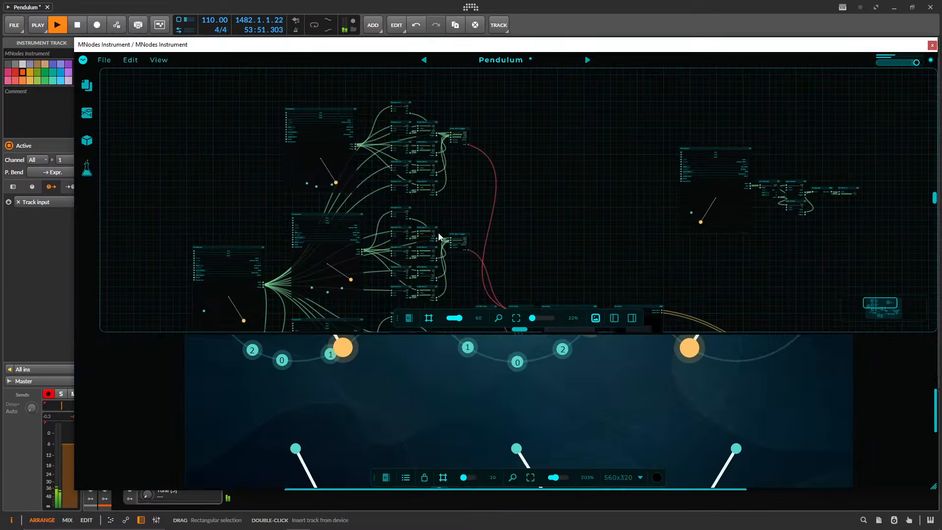
double_click(540, 175)
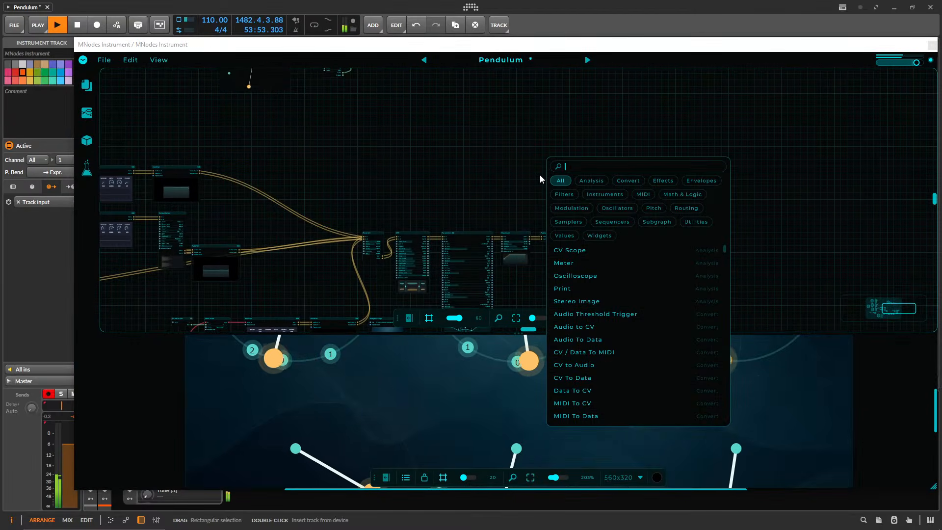
type("ste")
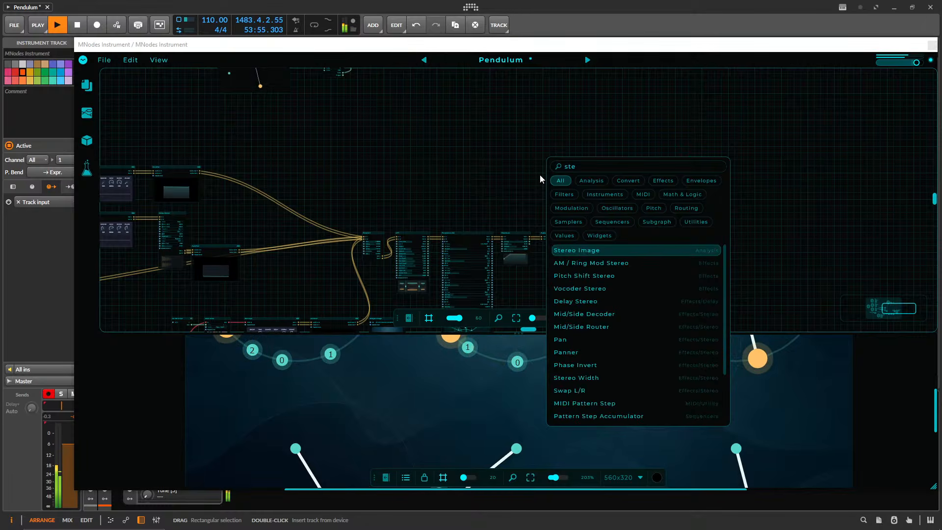
key("Return")
scroll(506, 167, "up", 3)
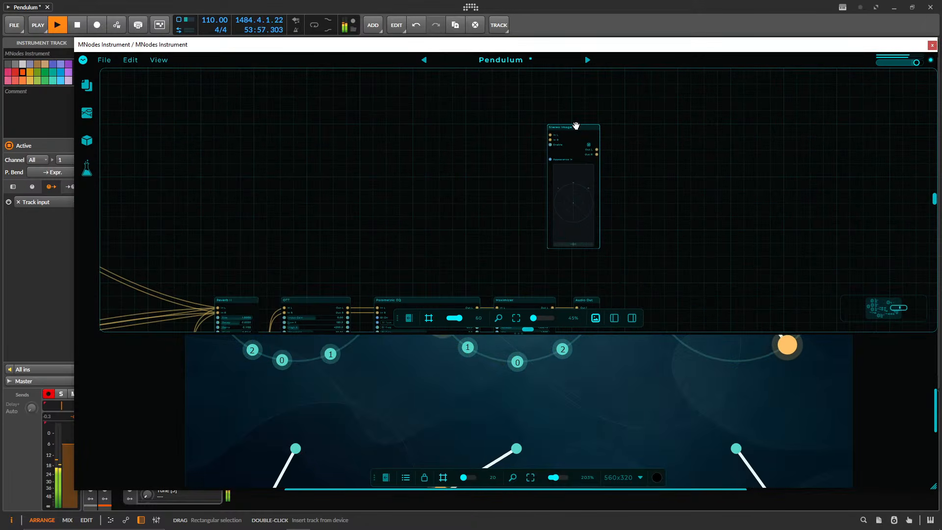
Enlarge the Stereo Image node to several times its size and place it beside the Audio Out node.
left_click_drag(576, 126, 403, 153)
left_click_drag(559, 225, 474, 131)
left_click_drag(258, 131, 458, 80)
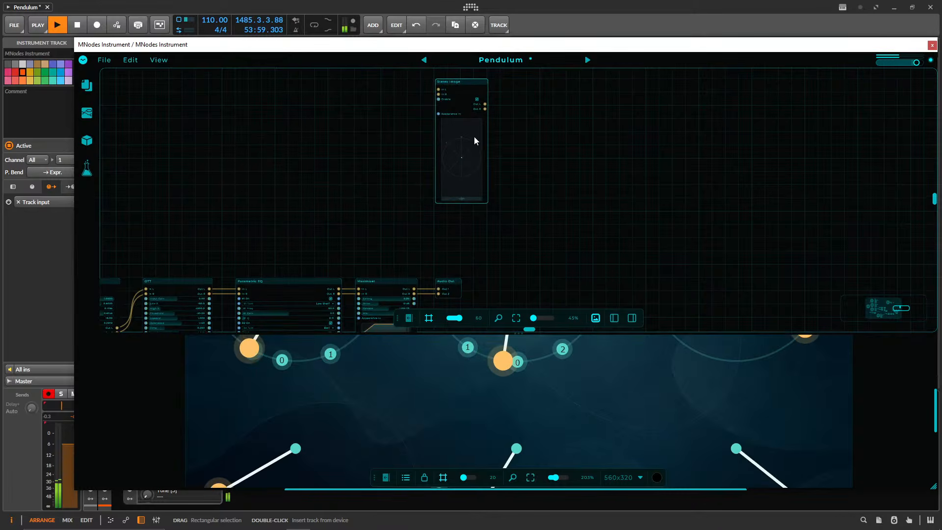
left_click_drag(486, 202, 696, 330)
scroll(618, 223, "up", 2)
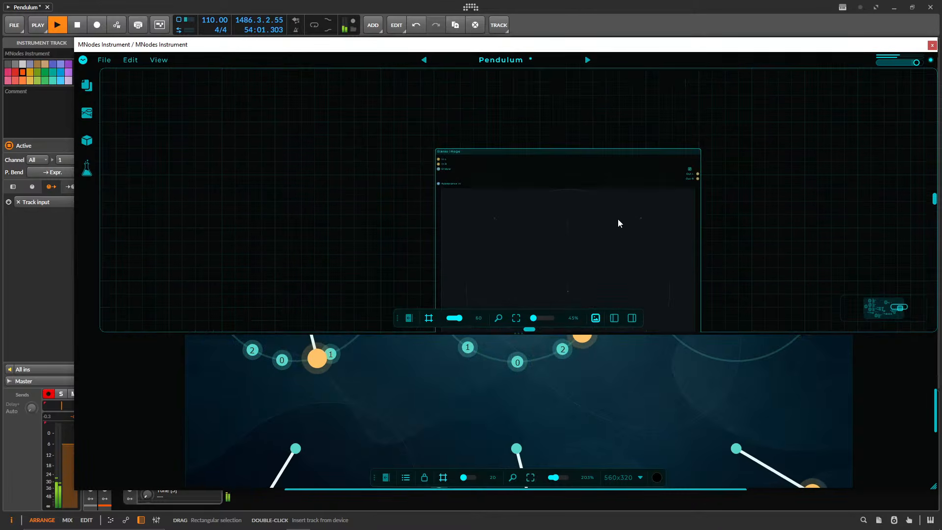
left_click_drag(530, 151, 610, 242)
left_click_drag(539, 275, 494, 114)
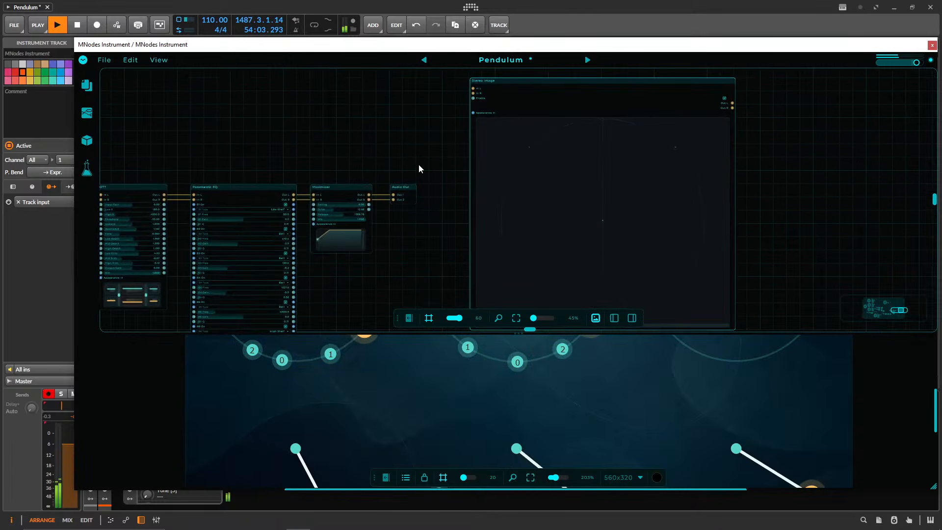
Connect the Maximizer's left and right outputs to the Stereo Image node's In L and In R.
scroll(436, 220, "up", 3)
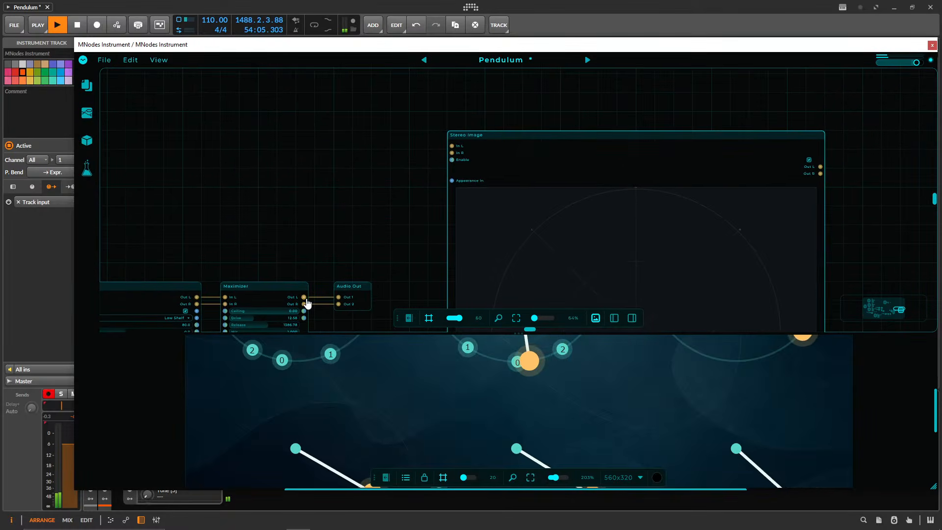
left_click_drag(452, 153, 305, 291)
left_click_drag(354, 233, 164, 109)
scroll(388, 200, "down", 4)
left_click_drag(580, 231, 509, 241)
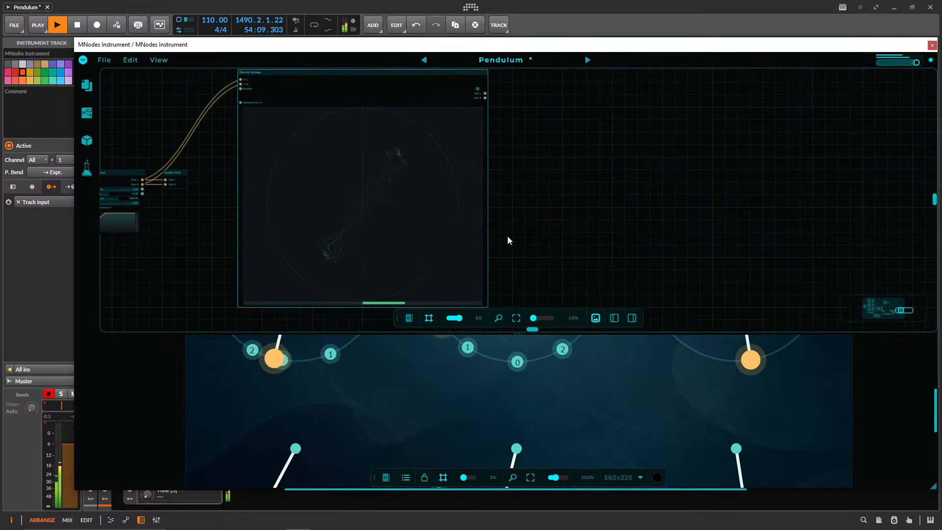
Add the Stereo Image to the front panel, enlarge the panel view, and place the widget at X 140, Y 40.
right_click(347, 94)
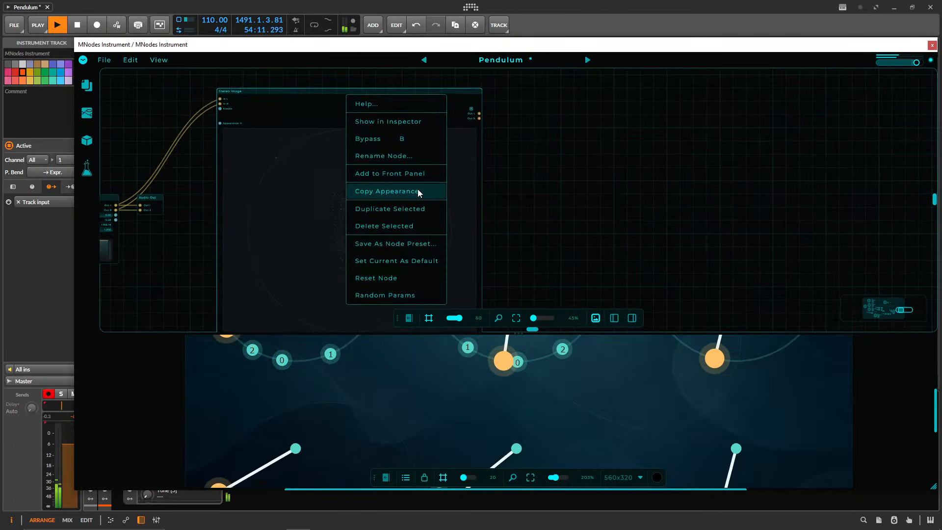
left_click(435, 176)
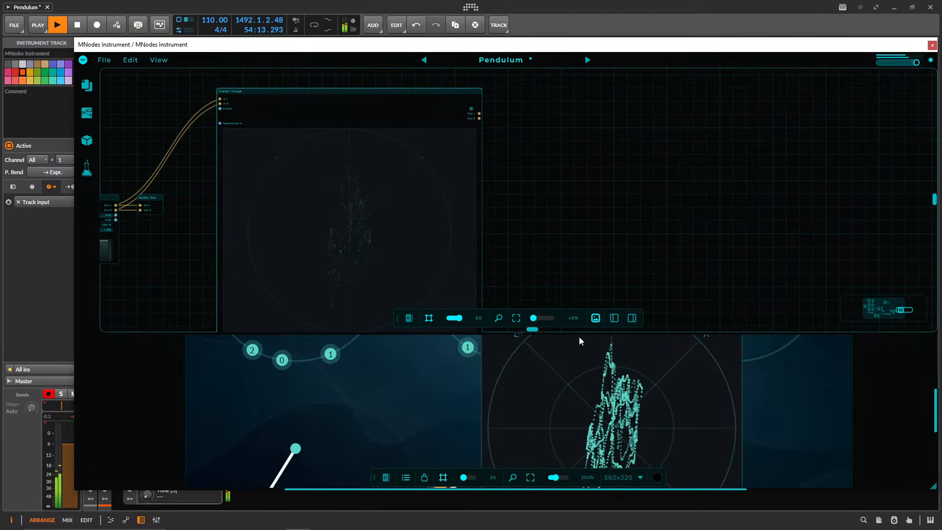
left_click_drag(580, 334, 595, 86)
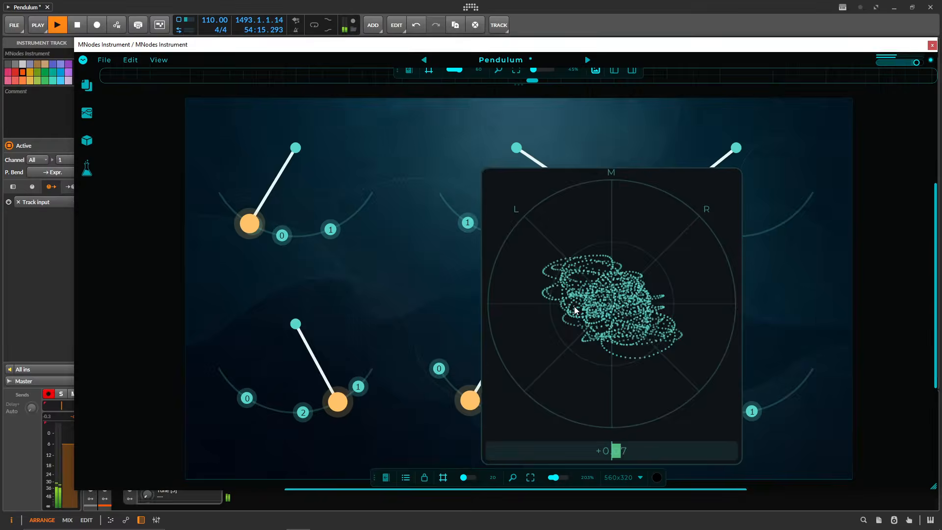
left_click_drag(650, 305, 506, 273)
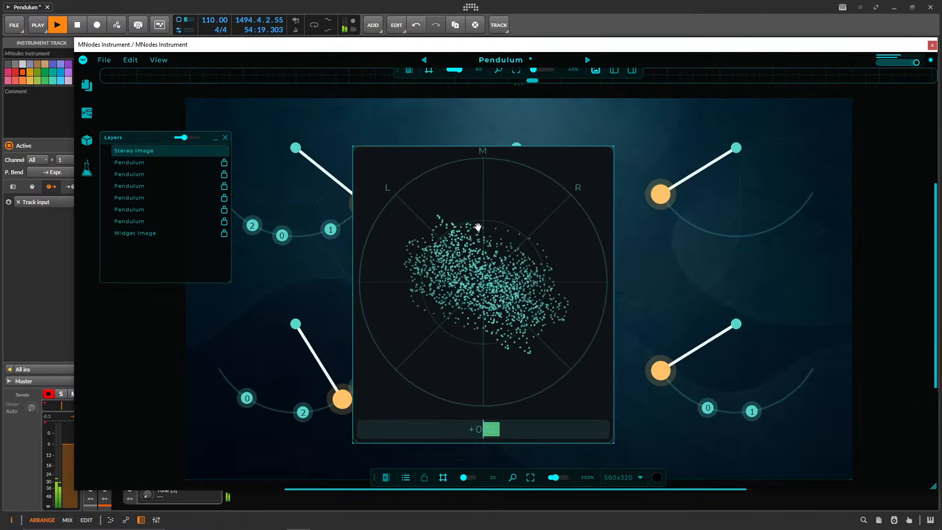
Show the Stereo Image widget's appearance properties and randomize the whole Appearance section several times.
double_click(490, 226)
left_click(817, 209)
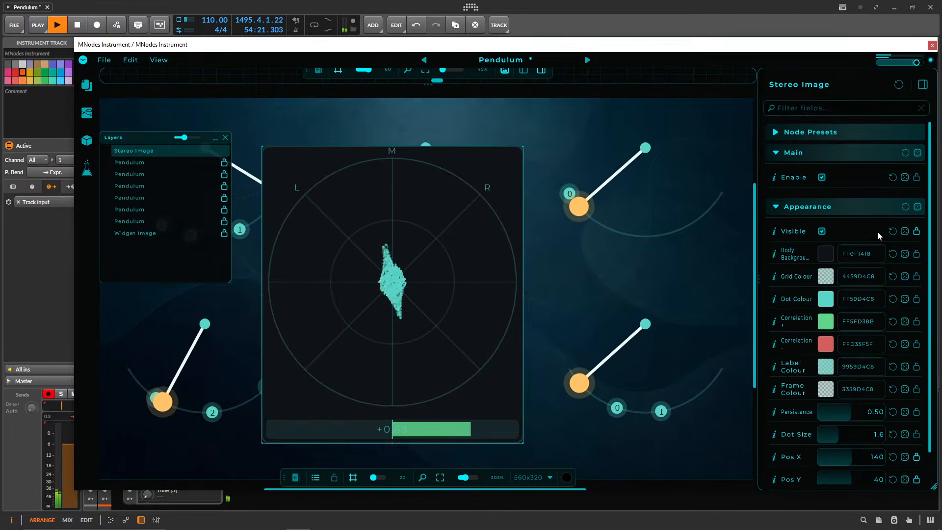
left_click(918, 207)
left_click(918, 207)
left_click(918, 207)
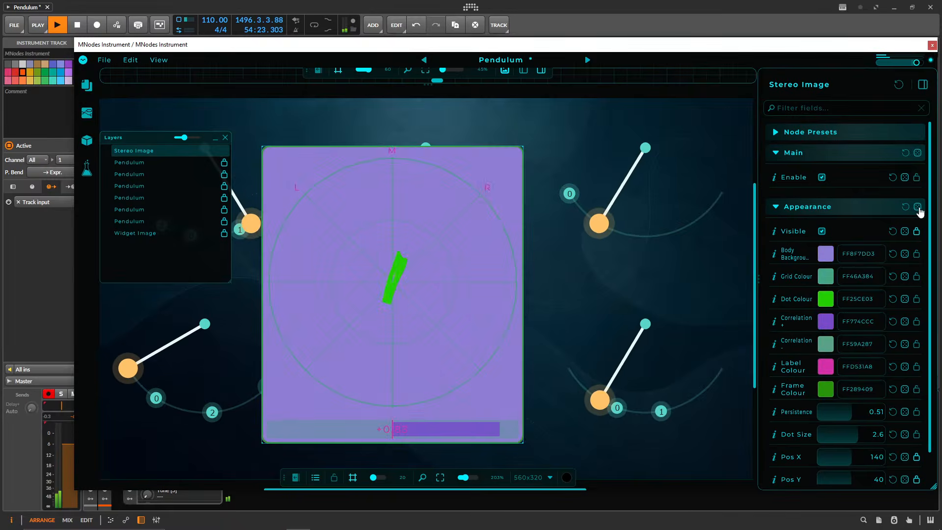
left_click(918, 207)
Make the Stereo Image's body background and grid colours fully transparent with alpha 00.
left_click(826, 254)
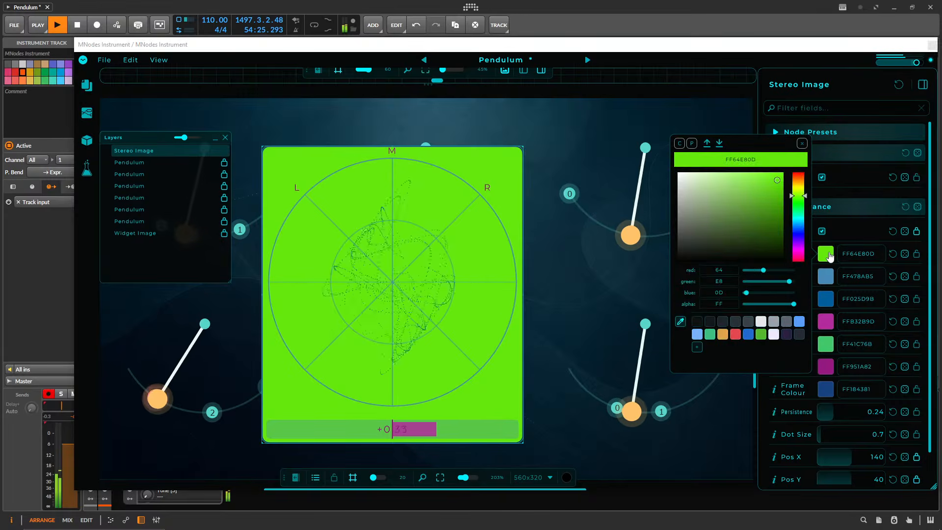
left_click_drag(794, 305, 617, 289)
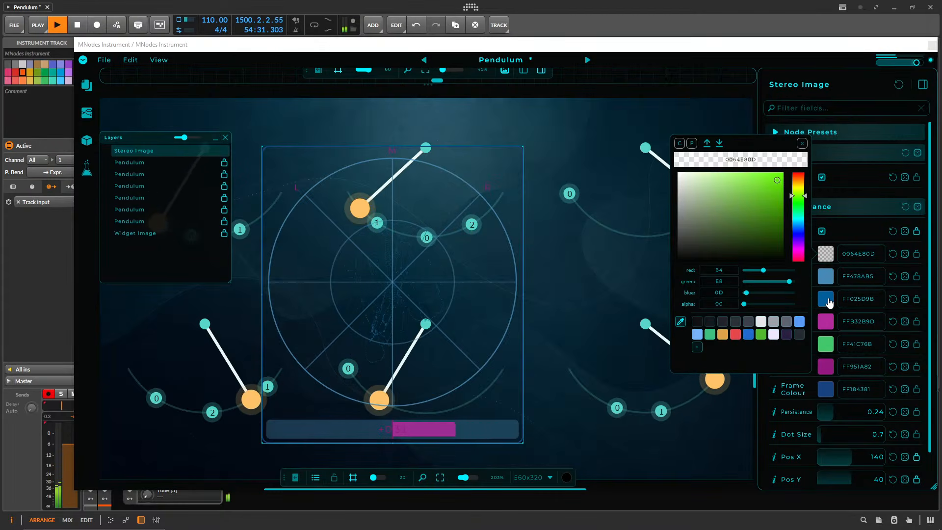
left_click(826, 276)
left_click_drag(794, 327, 692, 325)
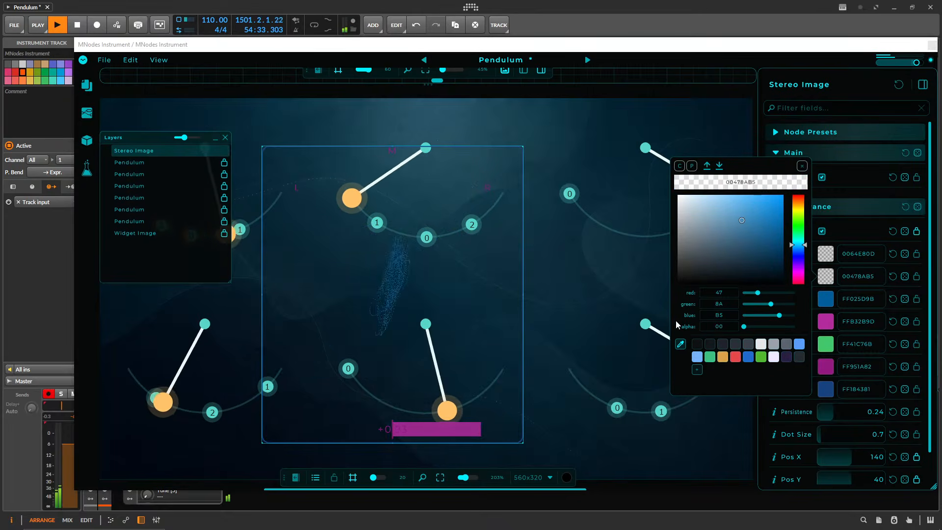
Set the alpha of both Stereo Image correlation colours to 00.
left_click(827, 322)
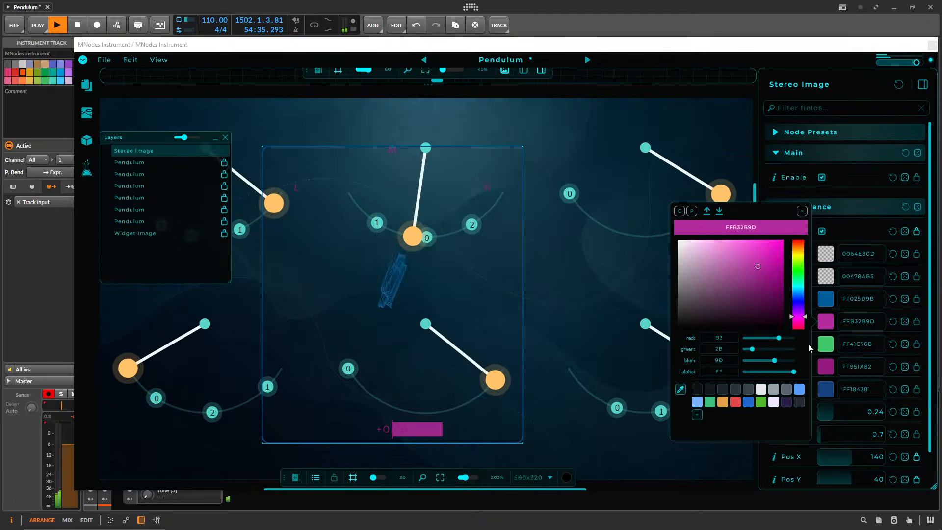
left_click_drag(790, 373, 646, 357)
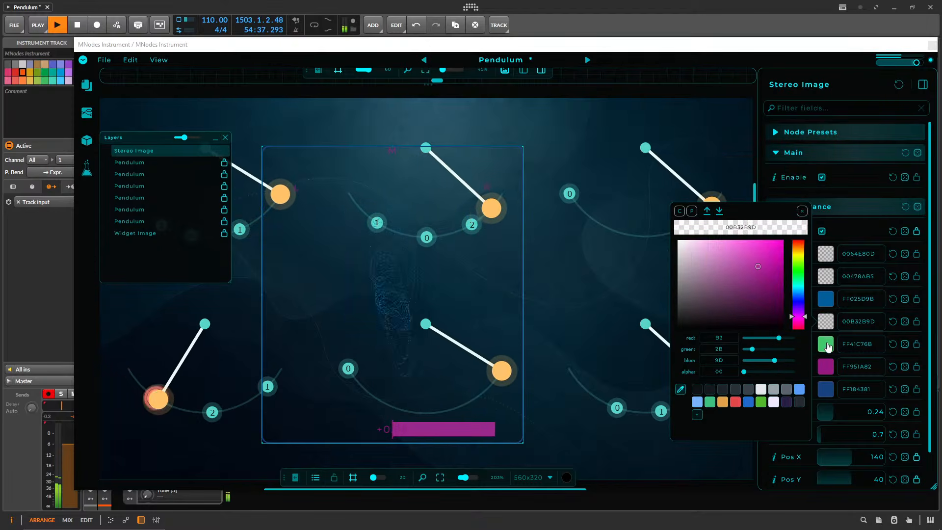
left_click(827, 345)
left_click_drag(794, 394, 690, 389)
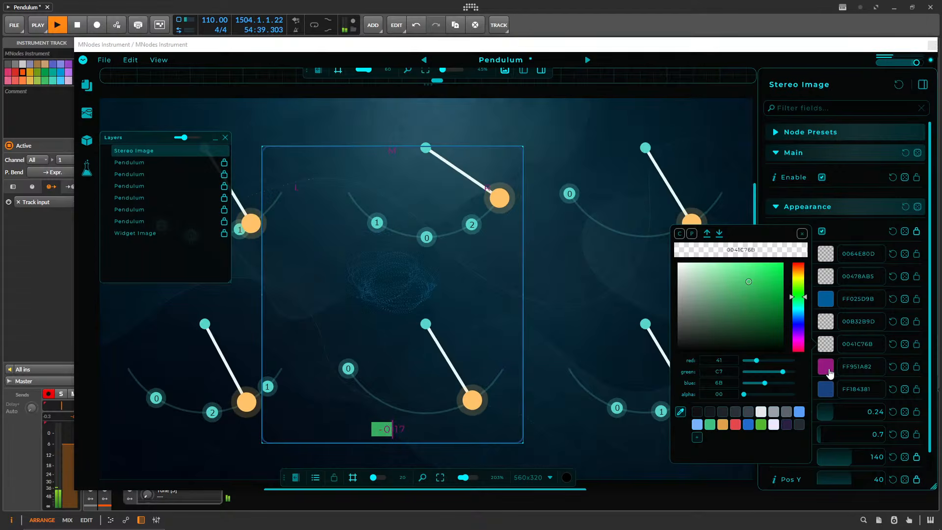
Set the alpha of the Stereo Image's label and frame colours to 00.
left_click(828, 368)
left_click_drag(794, 414, 692, 412)
left_click(829, 390)
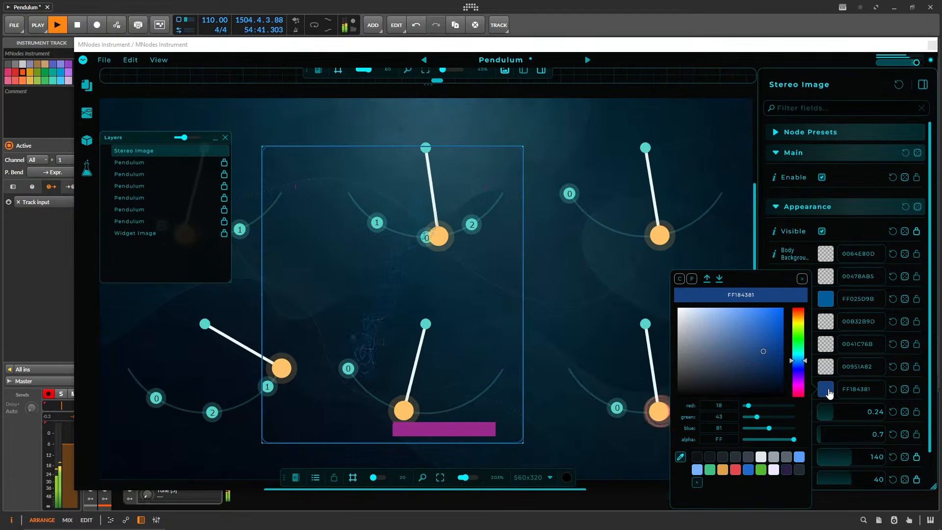
left_click_drag(787, 440, 643, 431)
left_click(564, 272)
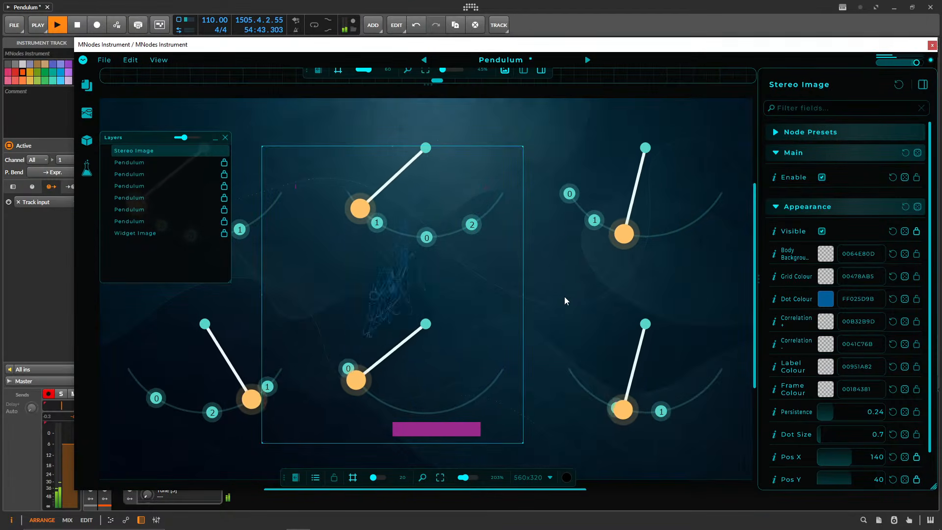
Move the Stereo Image widget to the front panel's origin at X 0, Y 0 and stretch it over the whole panel.
scroll(825, 344, "down", 2)
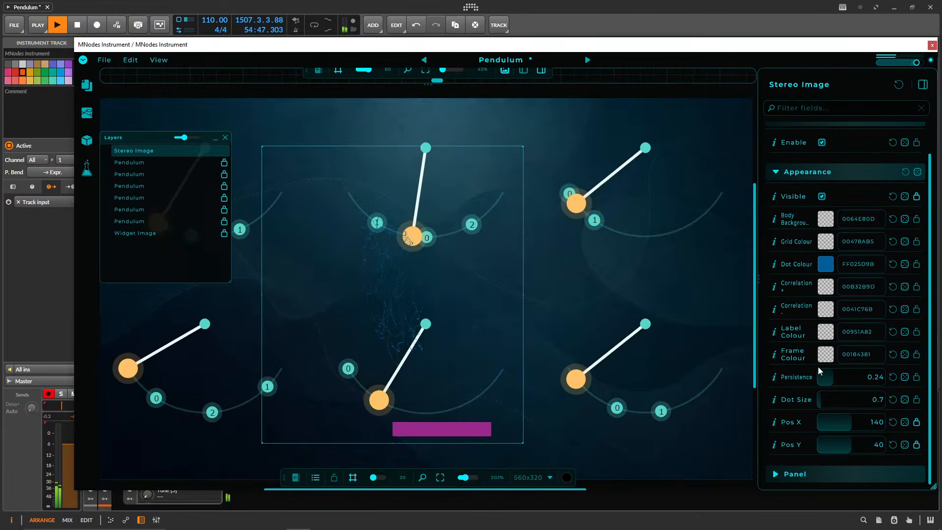
scroll(819, 371, "up", 2)
scroll(818, 371, "down", 2)
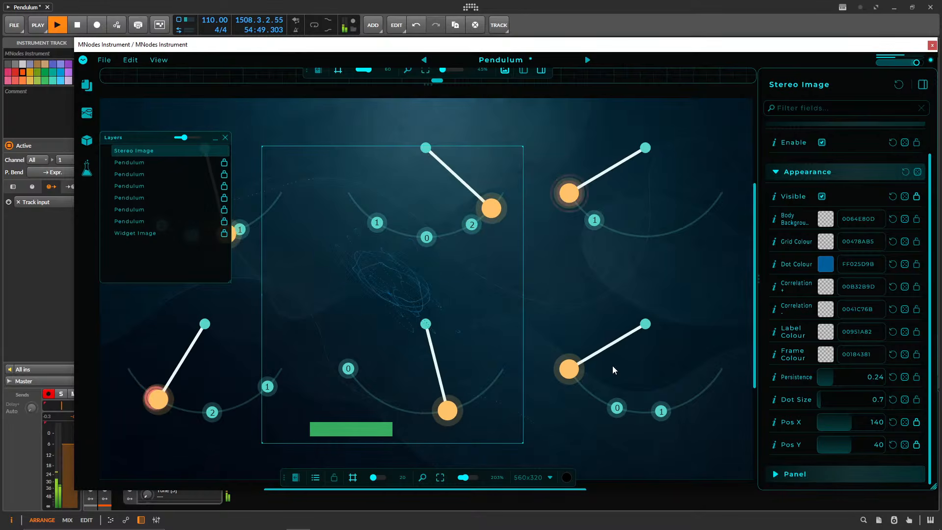
scroll(572, 301, "down", 3)
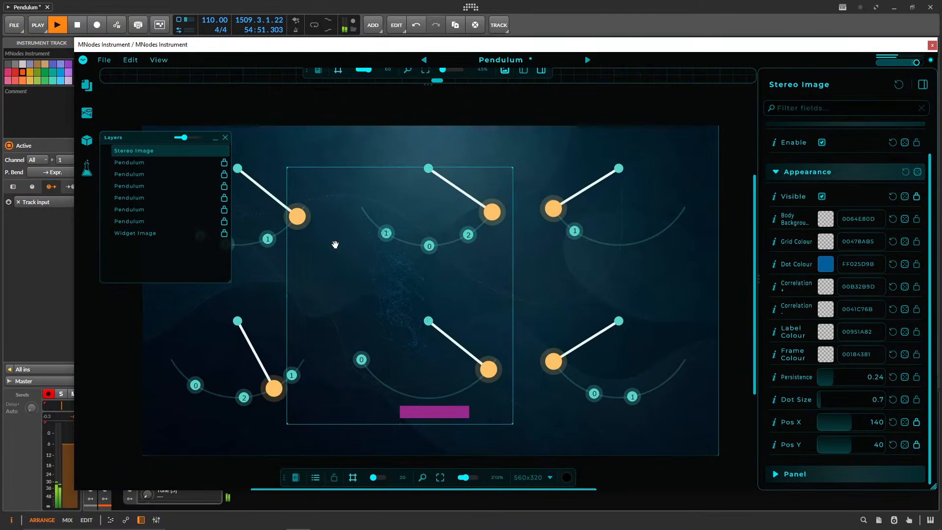
left_click_drag(336, 245, 191, 206)
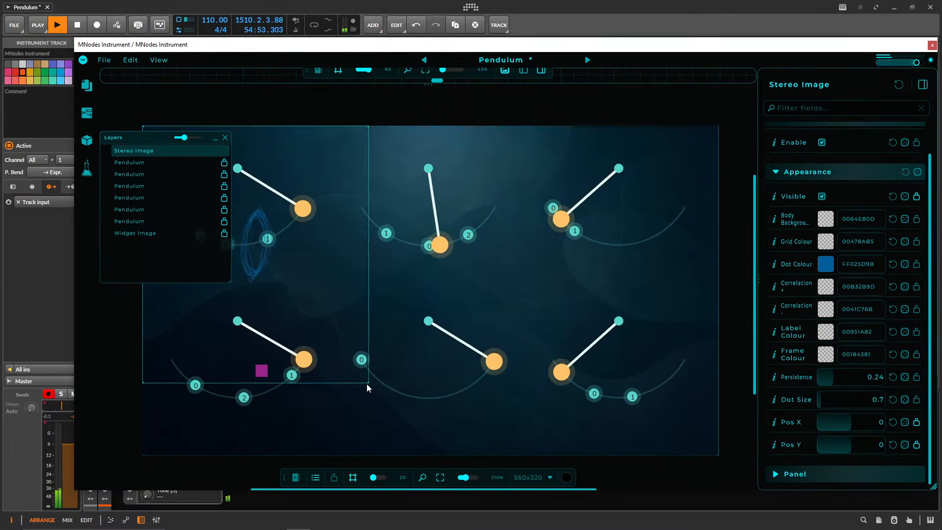
left_click_drag(367, 388, 722, 453)
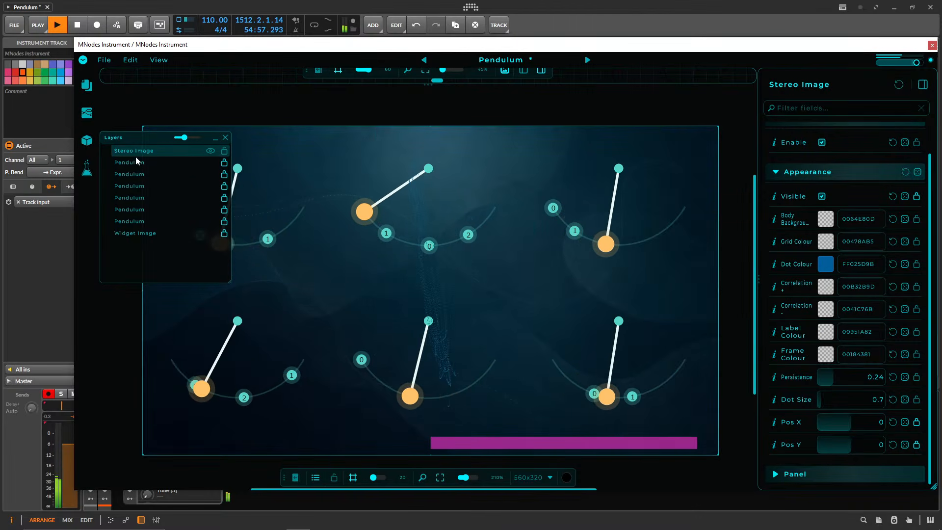
Reorder the layers so that Stereo Image sits below all the Pendulum layers and directly above Widget Image.
left_click_drag(137, 161, 131, 245)
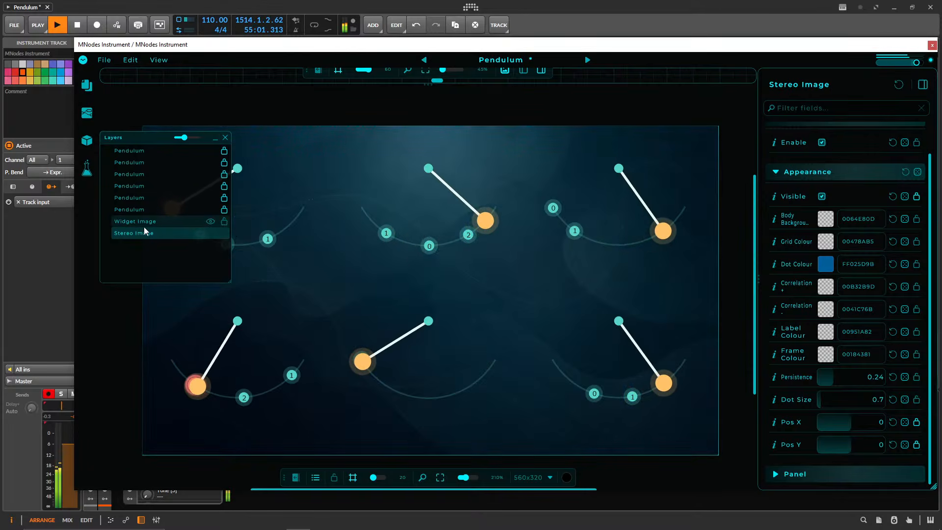
left_click_drag(141, 226, 120, 218)
left_click(107, 222)
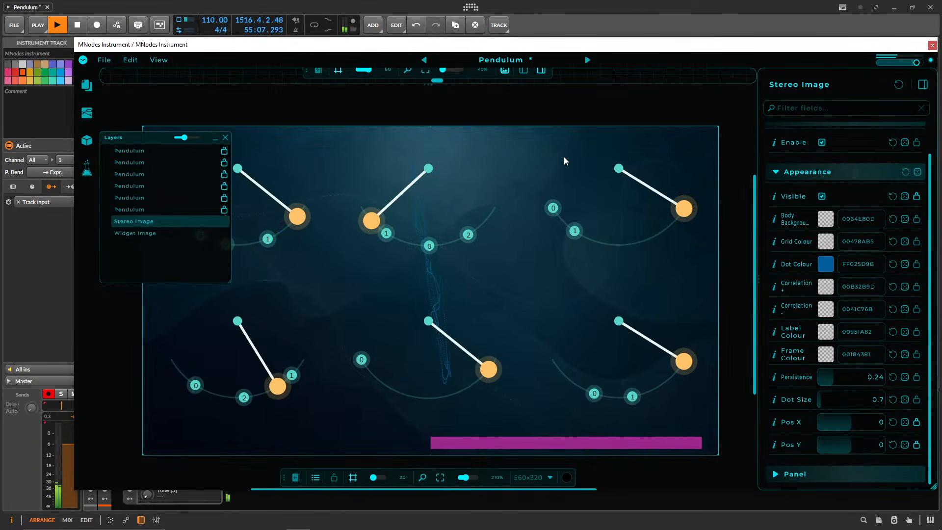
Leave the panel layout and return the instrument from edit mode to perform mode.
key("ctrl+l")
left_click(82, 61)
left_click(87, 74)
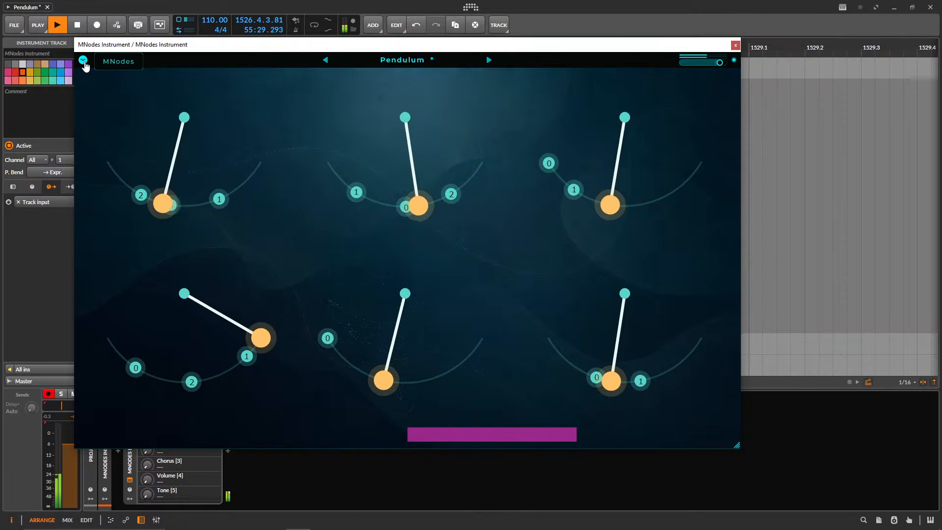
Bring back the Updates window with the v0.9.94 release notes and move it slightly over the instrument.
left_click(83, 60)
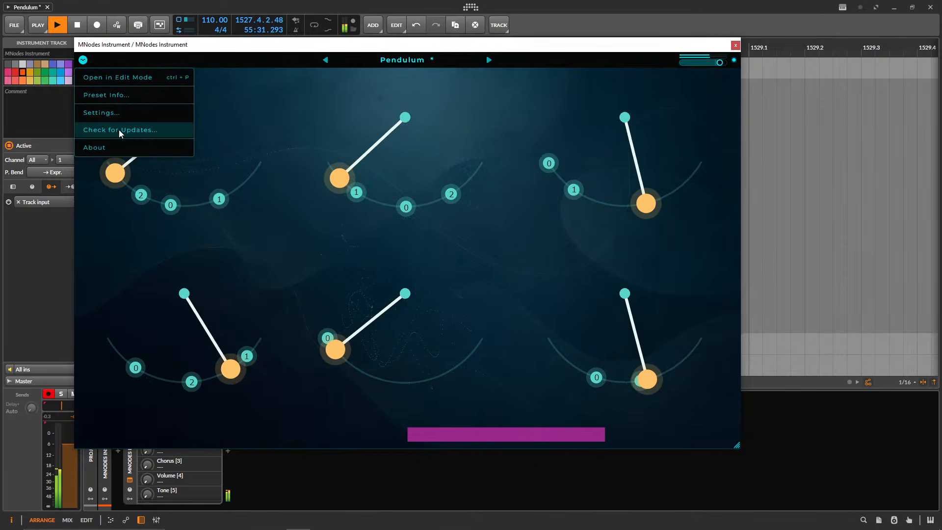
left_click(132, 137)
left_click(83, 59)
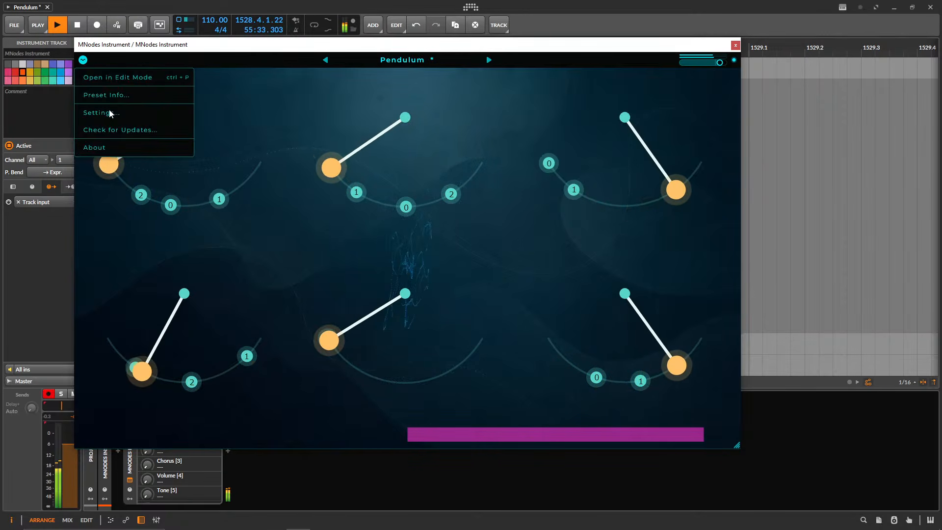
left_click(120, 131)
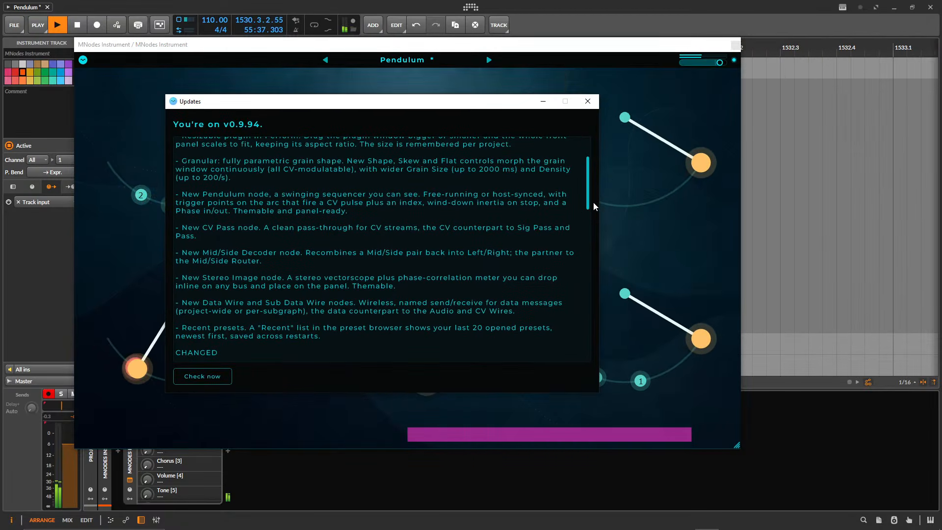
left_click_drag(346, 108, 359, 105)
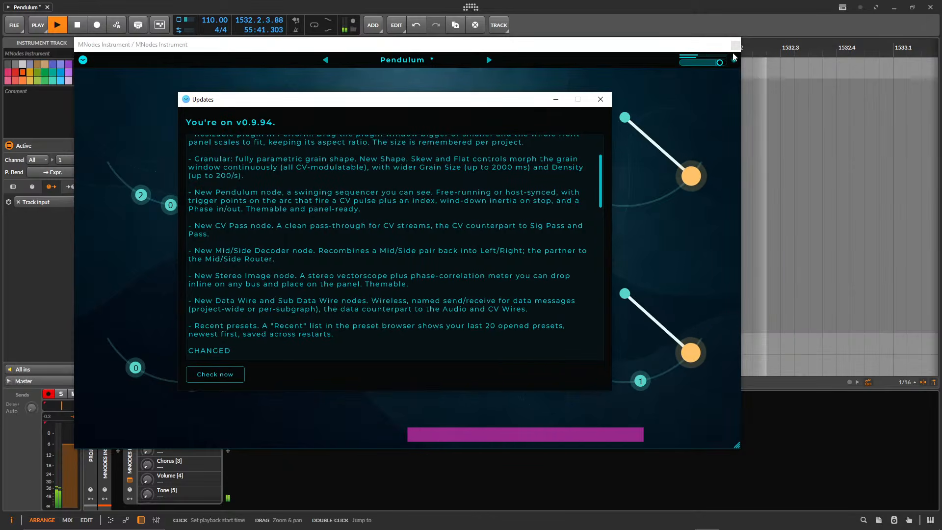
Close the Updates window and look through the Recent presets in the preset browser.
left_click_drag(435, 101, 580, 137)
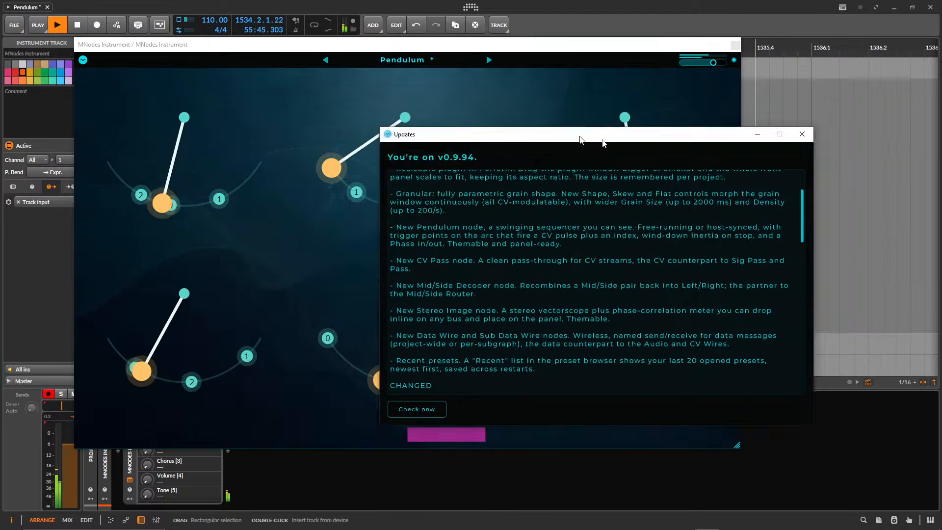
left_click(803, 135)
left_click(396, 63)
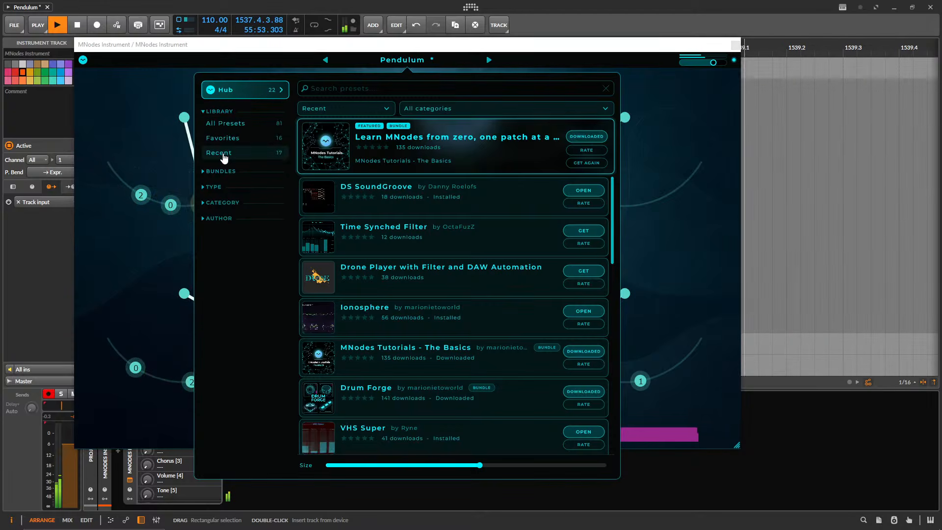
left_click(222, 154)
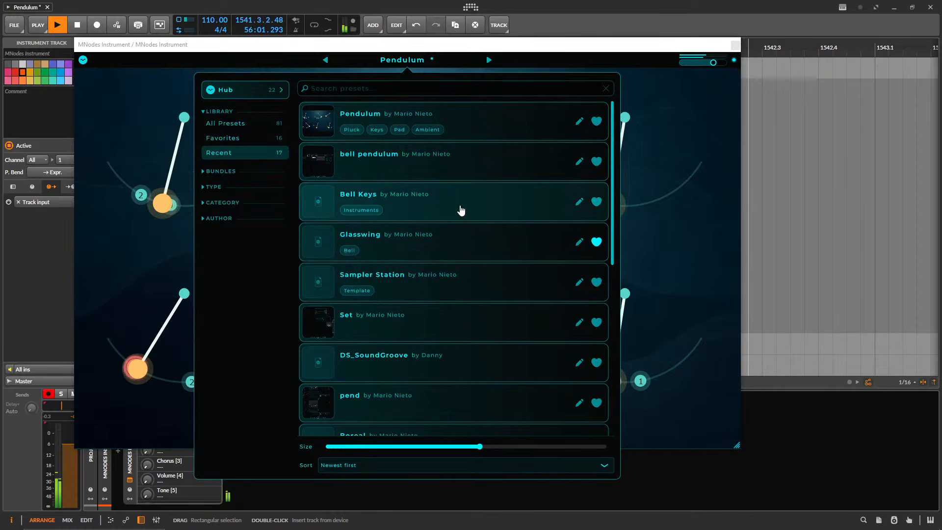
mouse_move(461, 210)
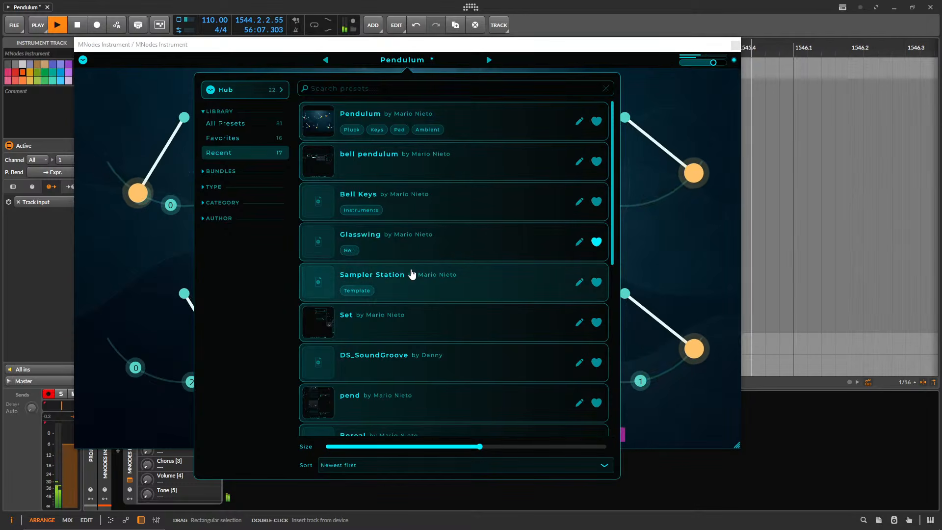
mouse_move(415, 273)
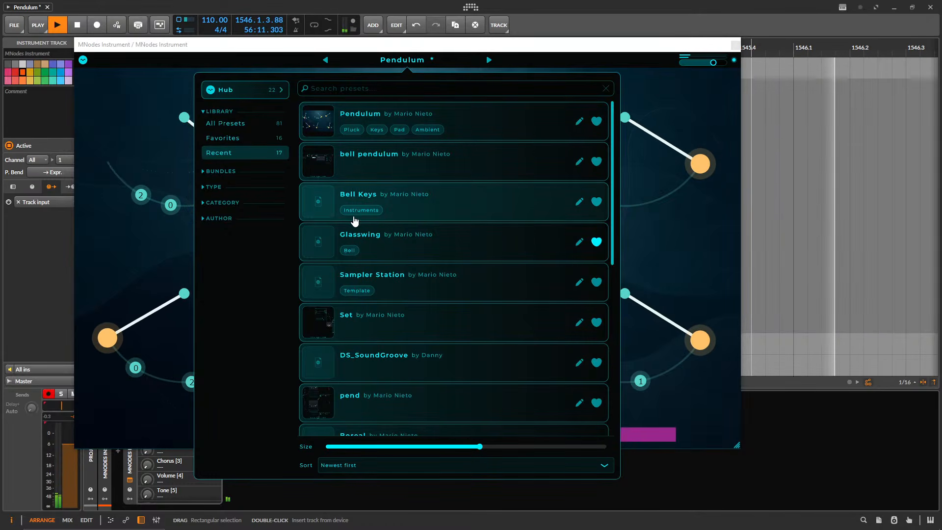
mouse_move(355, 221)
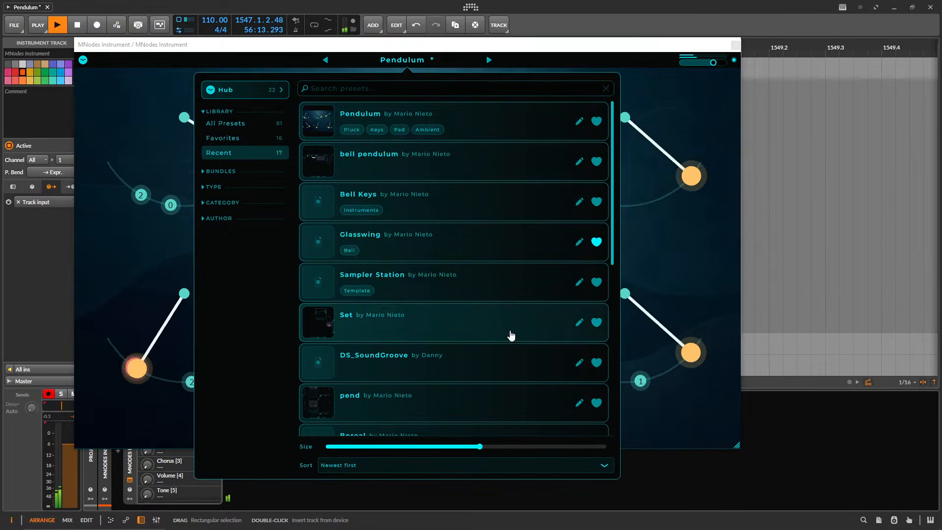
scroll(507, 332, "down", 5)
scroll(501, 346, "up", 5)
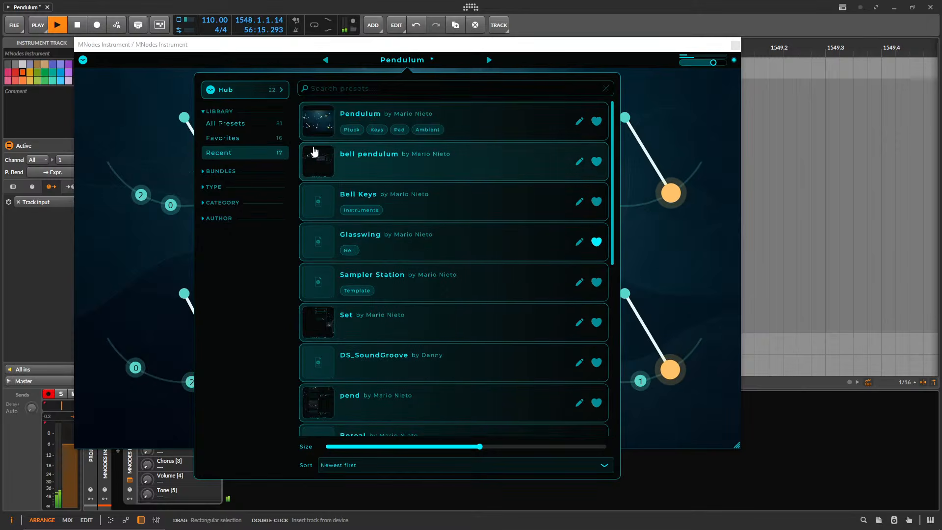
Demonstrate folding and unfolding the preset browser's Library, Bundles, Type, Category and Author sections, leaving them all collapsed.
left_click(219, 113)
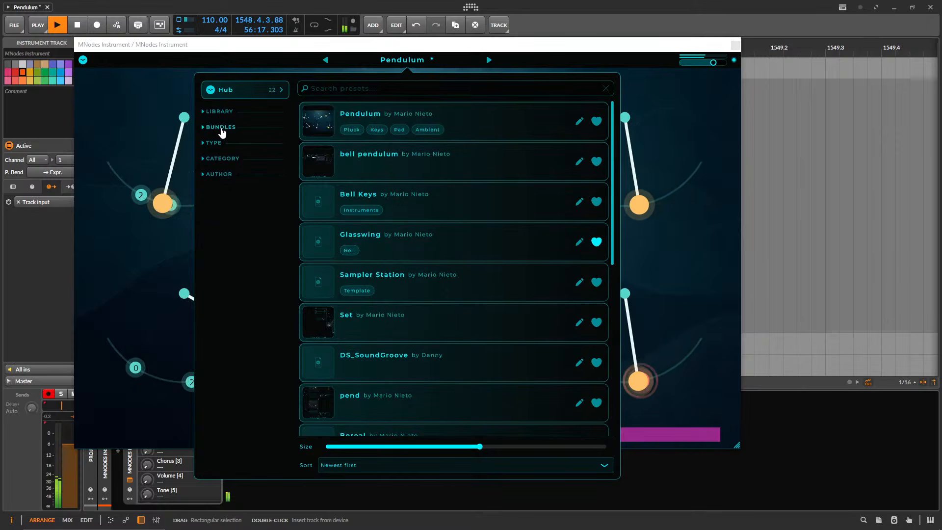
left_click(221, 129)
left_click(222, 128)
left_click(219, 144)
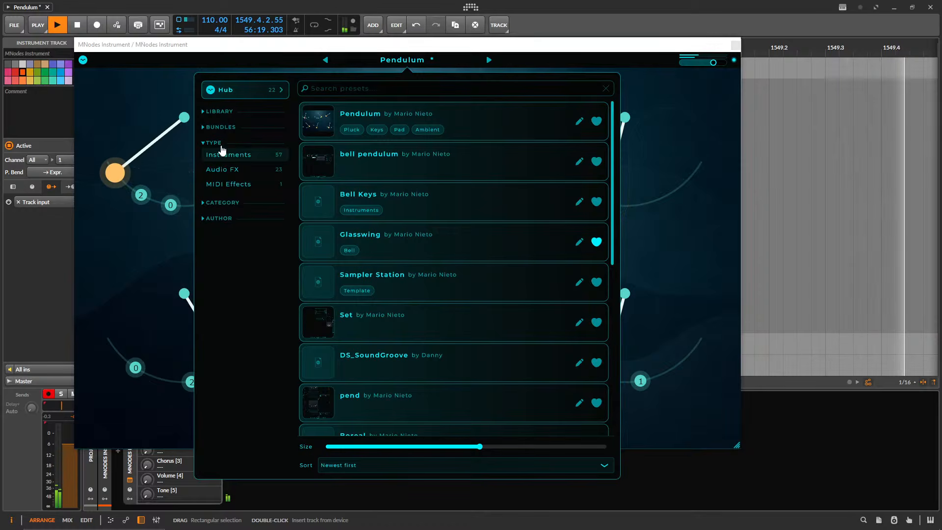
left_click(218, 144)
left_click(219, 158)
left_click(219, 158)
left_click(219, 175)
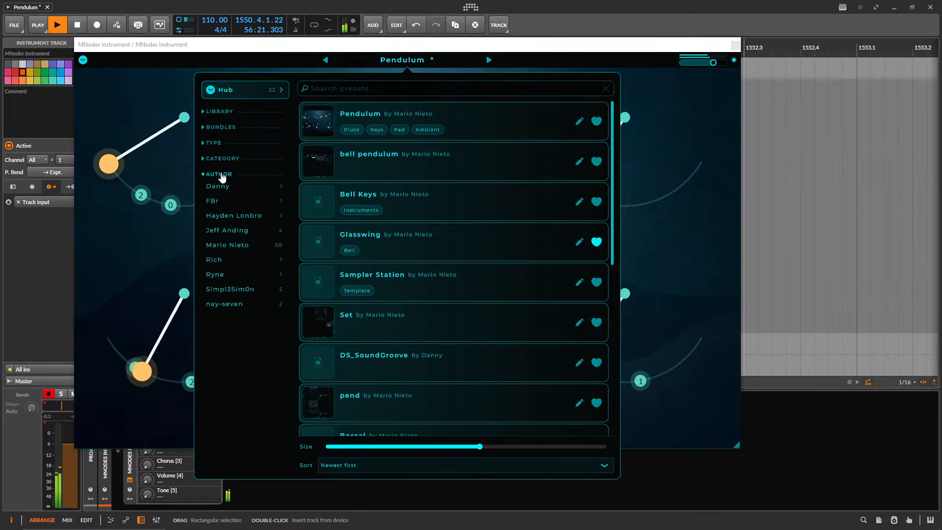
left_click(220, 157)
left_click(221, 158)
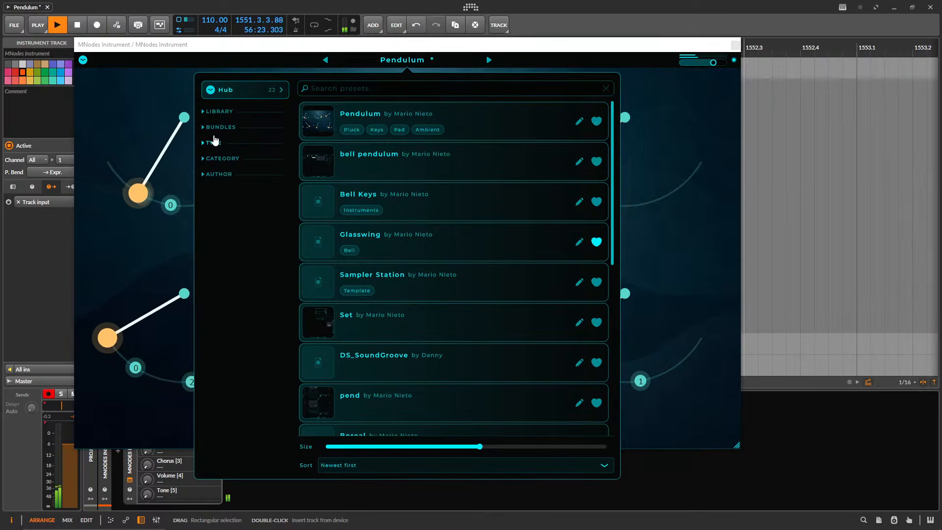
left_click(220, 158)
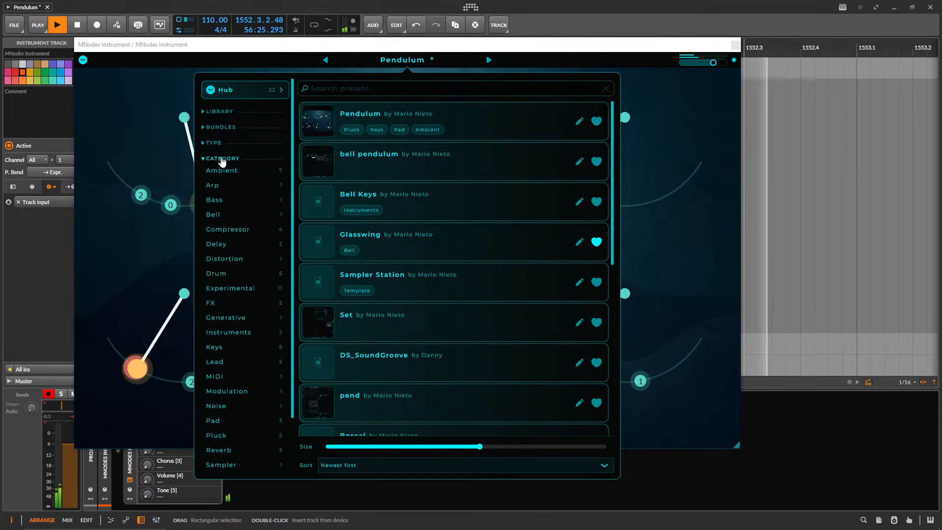
left_click(221, 159)
left_click(220, 174)
left_click(219, 175)
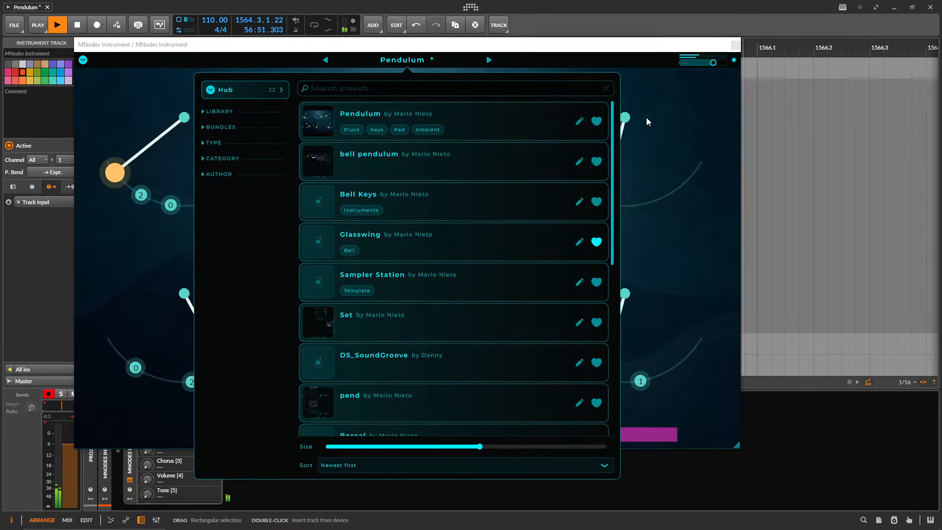
Close the preset browser and switch the instrument from perform mode to edit mode.
left_click(406, 60)
left_click(405, 60)
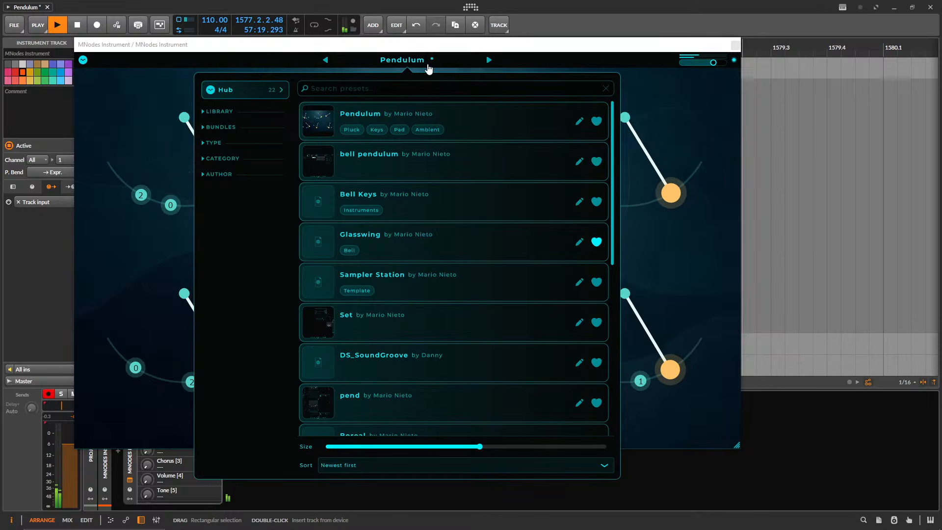
left_click(428, 68)
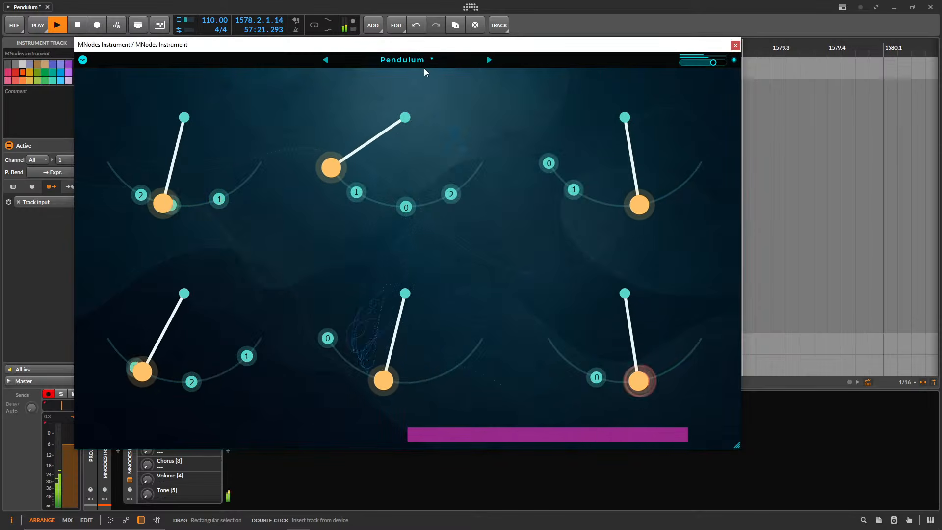
left_click(83, 59)
left_click(104, 79)
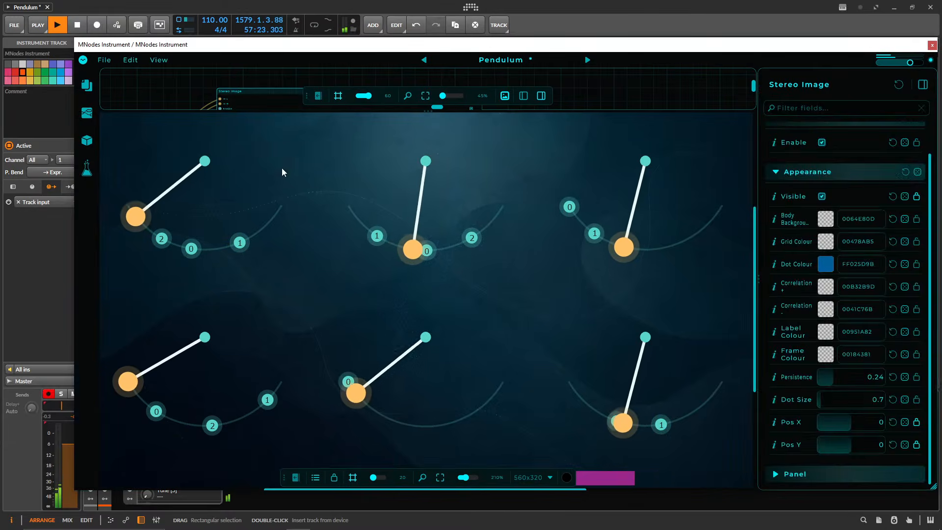
Give the node graph more height than the front panel and shrink the Stereo Image node in height and width.
left_click_drag(422, 370, 425, 401)
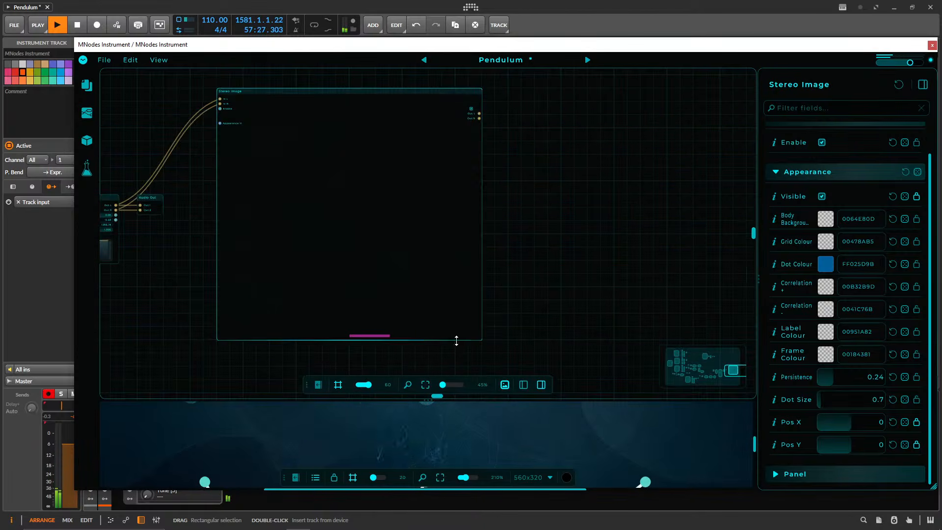
left_click_drag(457, 340, 457, 212)
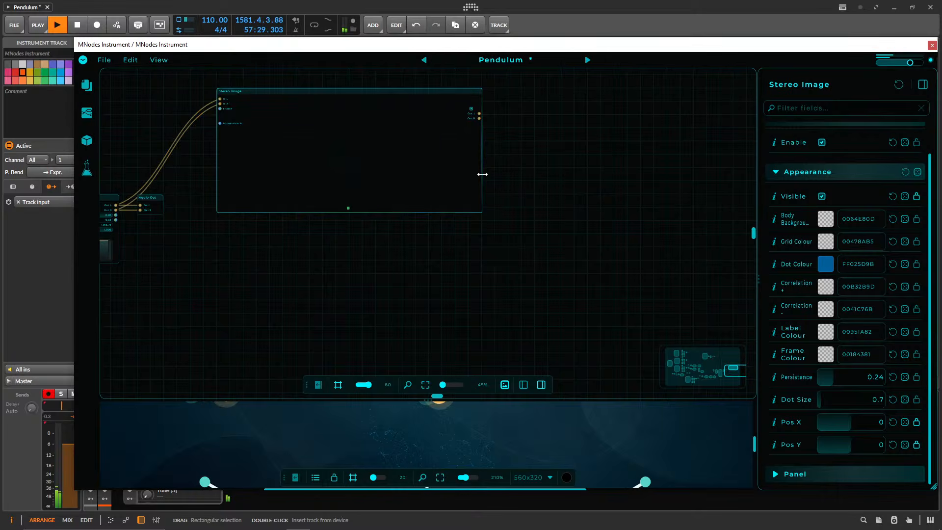
left_click_drag(482, 175, 311, 174)
Move the Stereo Image node next to the end of the effects chain, directly below the Audio Out node.
left_click_drag(394, 220, 737, 181)
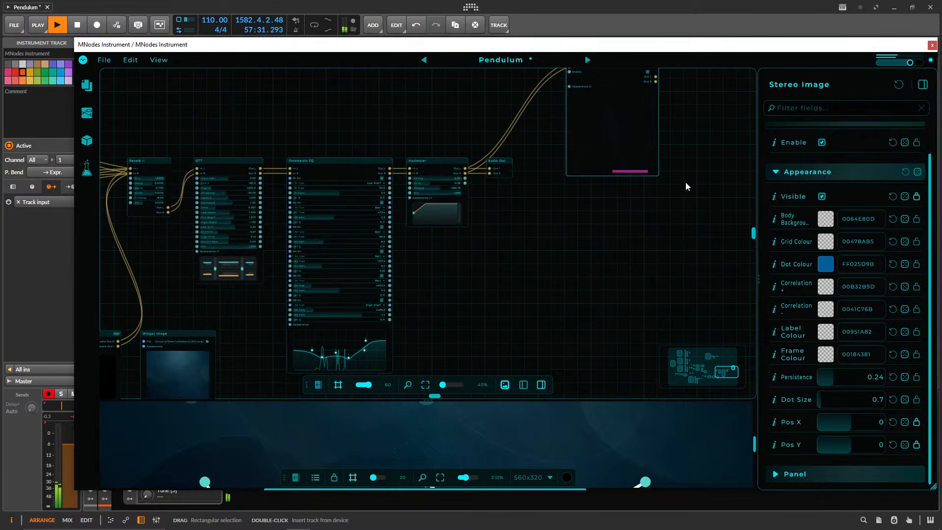
left_click_drag(447, 260, 574, 262)
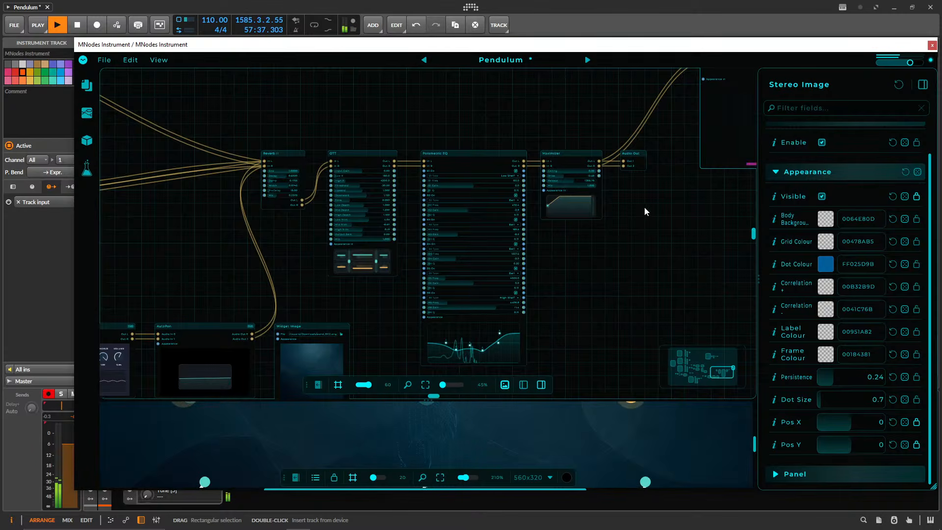
left_click_drag(645, 211, 430, 275)
left_click_drag(497, 125, 420, 261)
left_click_drag(441, 212, 561, 112)
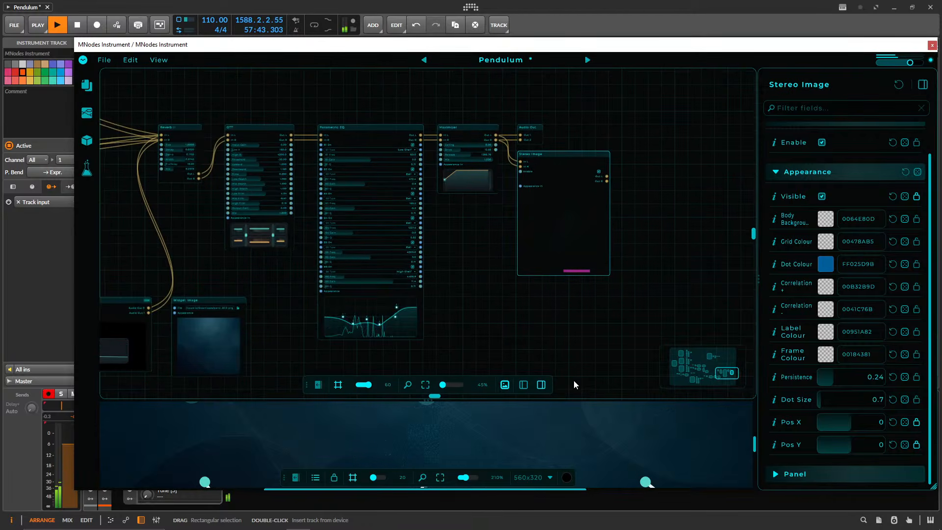
Adjust the split between the node graph and the front panel so both areas get roughly equal height.
left_click_drag(575, 401, 553, 242)
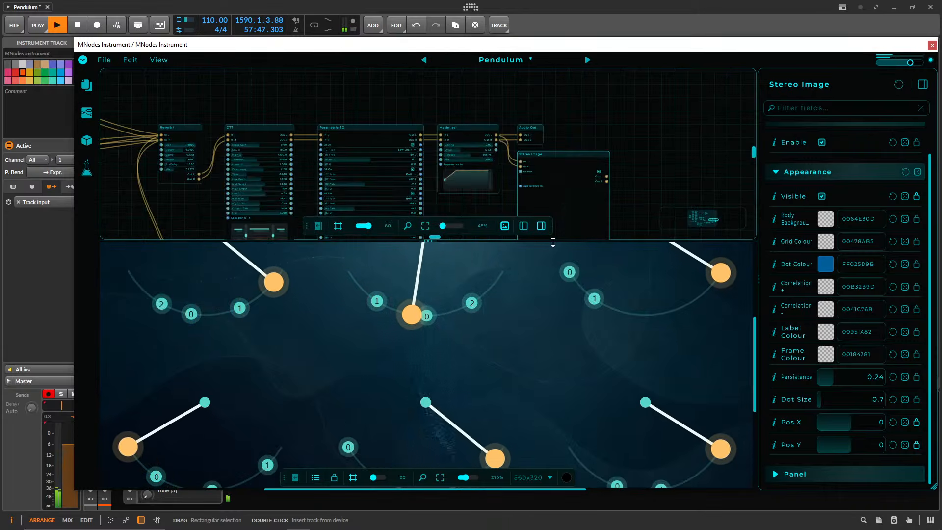
left_click_drag(553, 242, 554, 307)
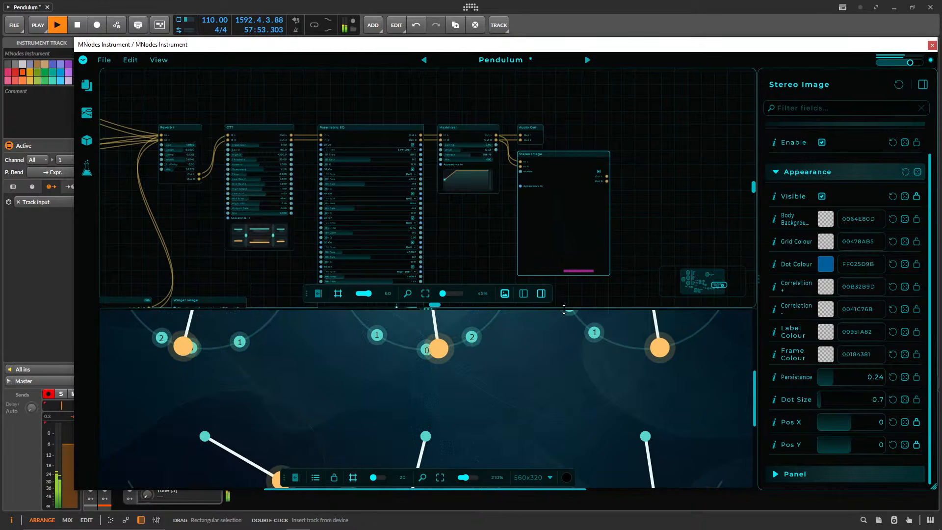
mouse_move(559, 307)
left_mouse_down()
mouse_move(553, 192)
mouse_move(563, 293)
left_mouse_up()
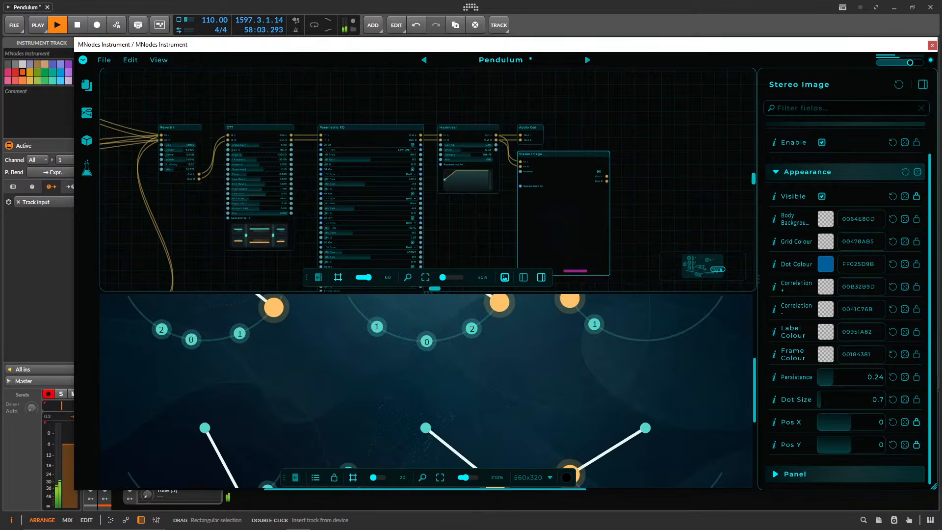
Read through the Changed and Fixed entries of the v0.9.94 release notes to the end, closing the Updates window when done.
left_click_drag(589, 191, 399, 112)
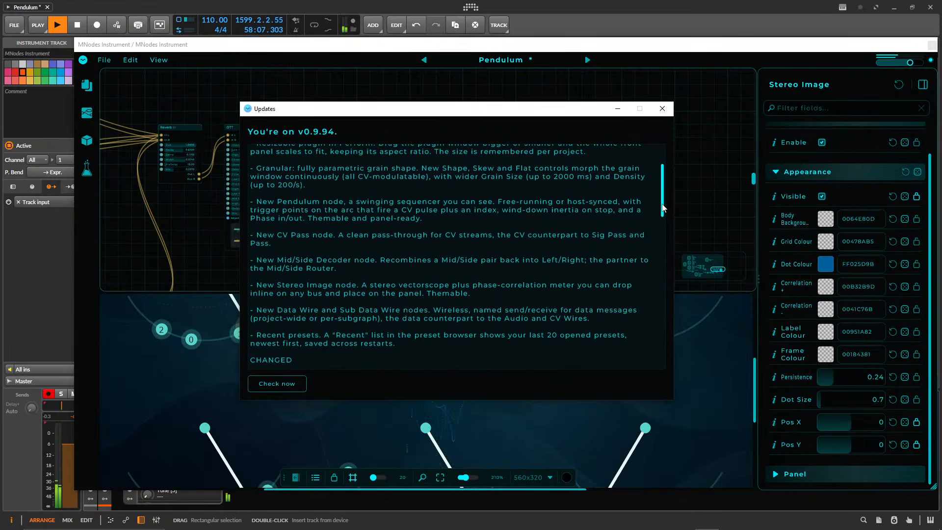
left_click_drag(663, 209, 661, 245)
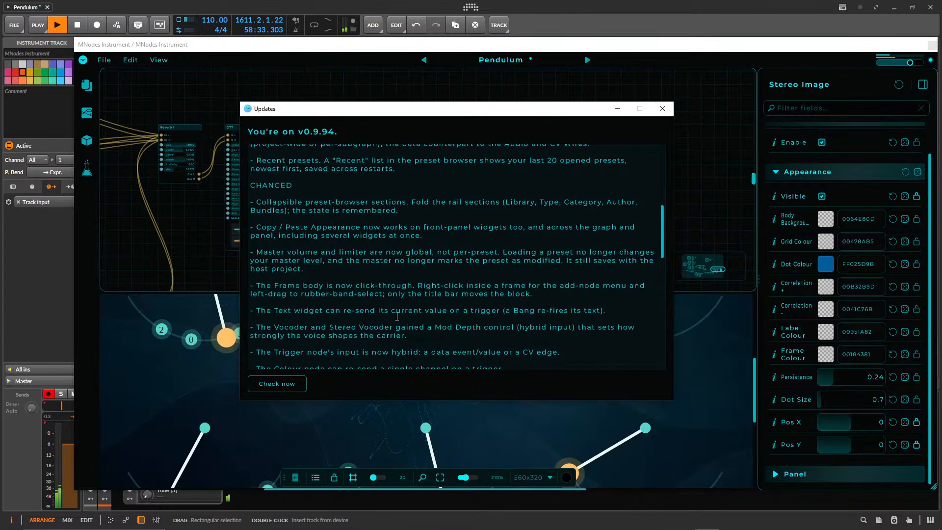
scroll(663, 240, "down", 3)
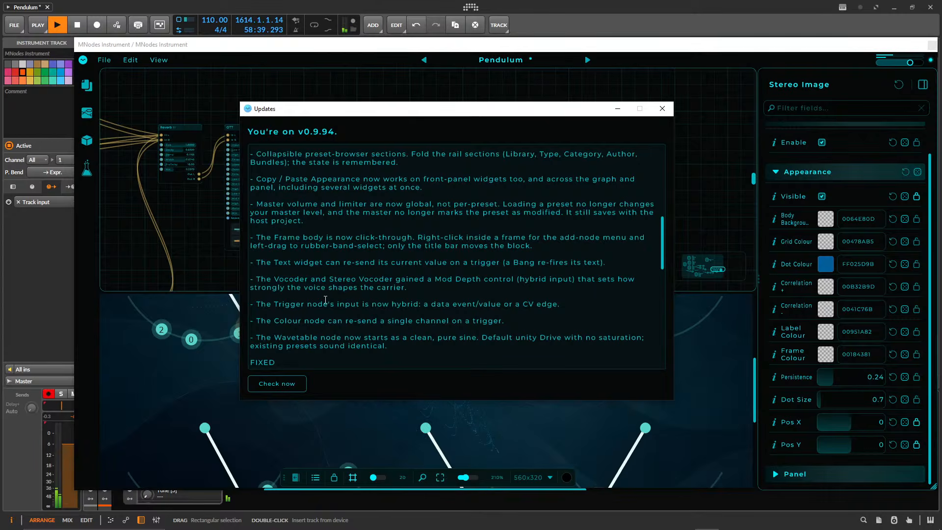
scroll(363, 285, "down", 2)
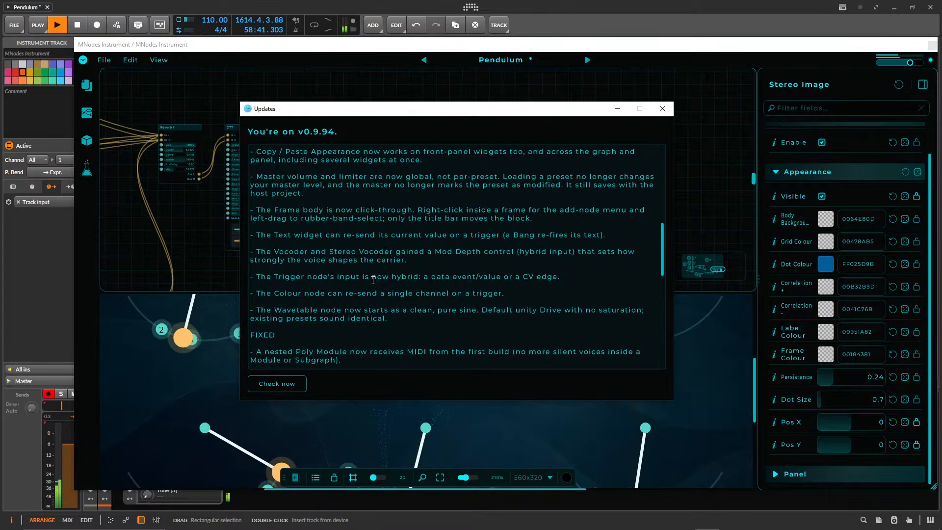
scroll(373, 285, "down", 4)
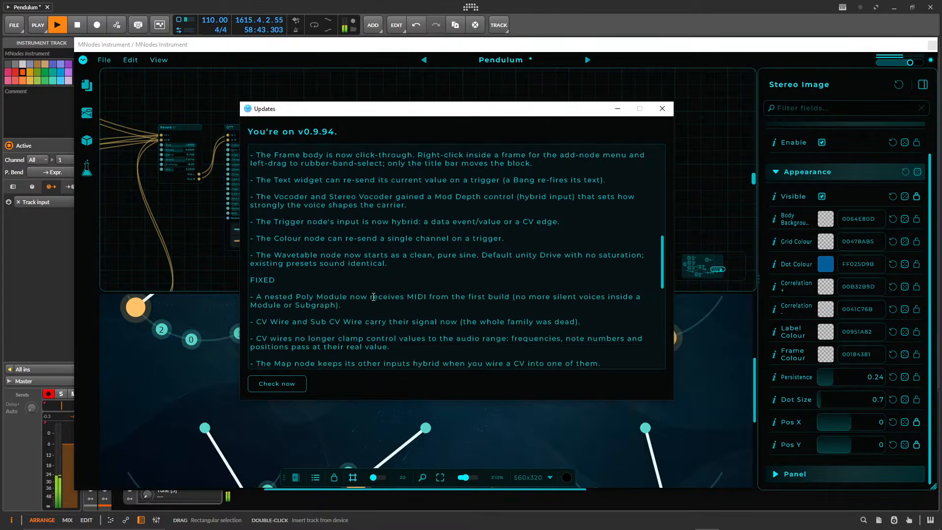
scroll(374, 296, "down", 4)
scroll(309, 273, "down", 20)
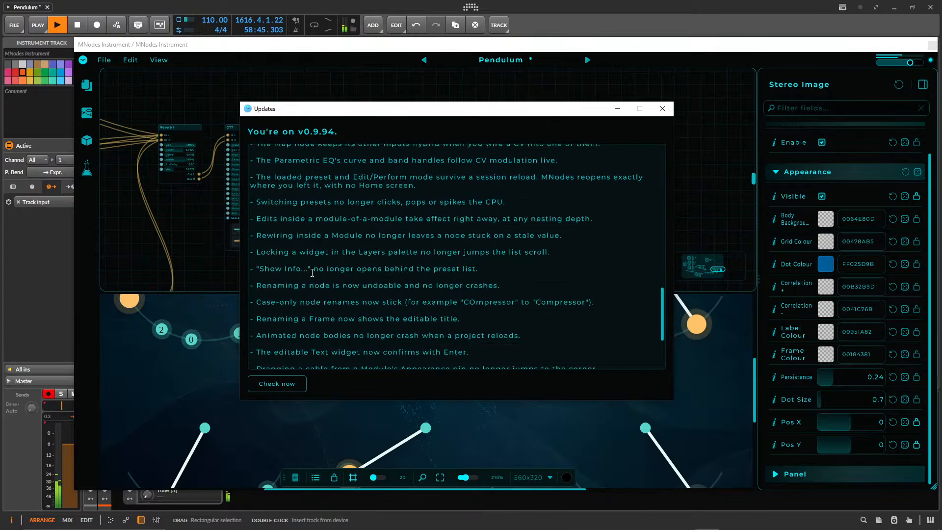
scroll(316, 272, "down", 1)
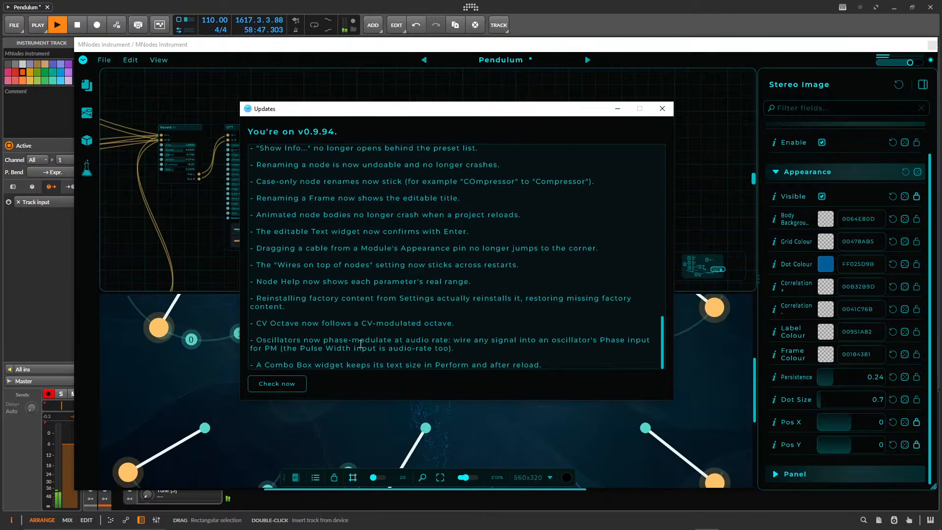
left_click(662, 108)
Switch to Discord on the mnodes channel and move its window closer to the middle of the screen.
mouse_move(683, 523)
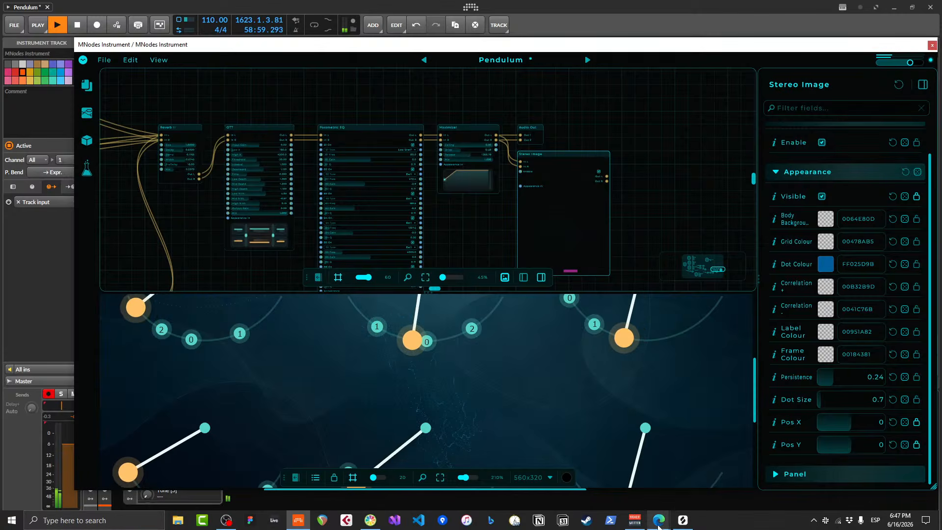
left_click(813, 521)
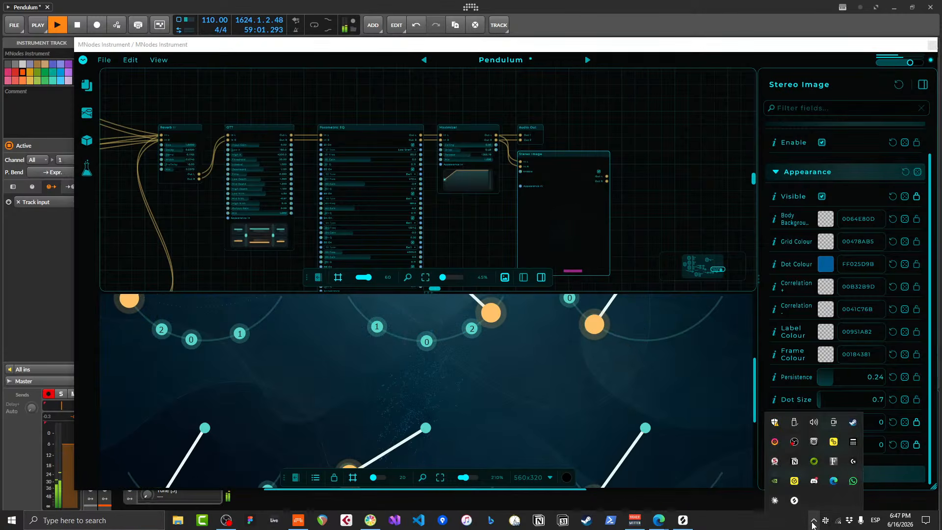
left_click(815, 485)
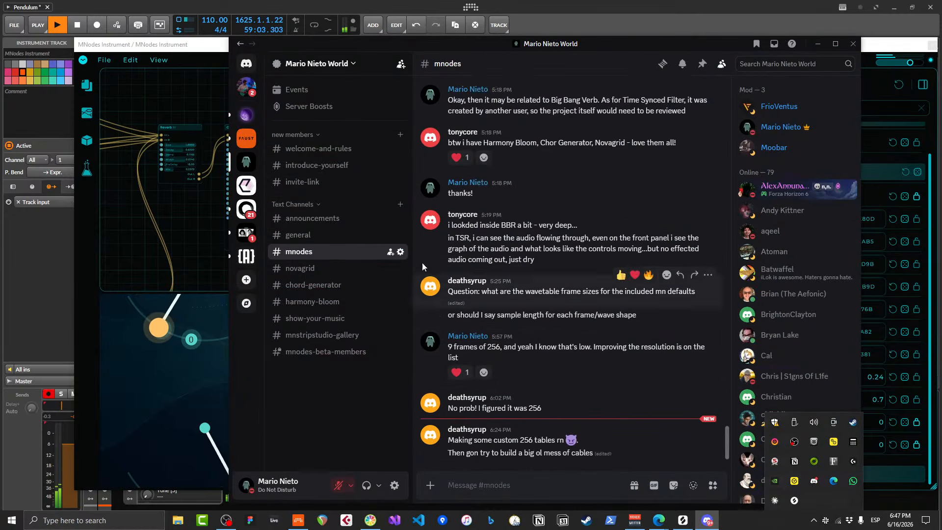
scroll(541, 354, "up", 5)
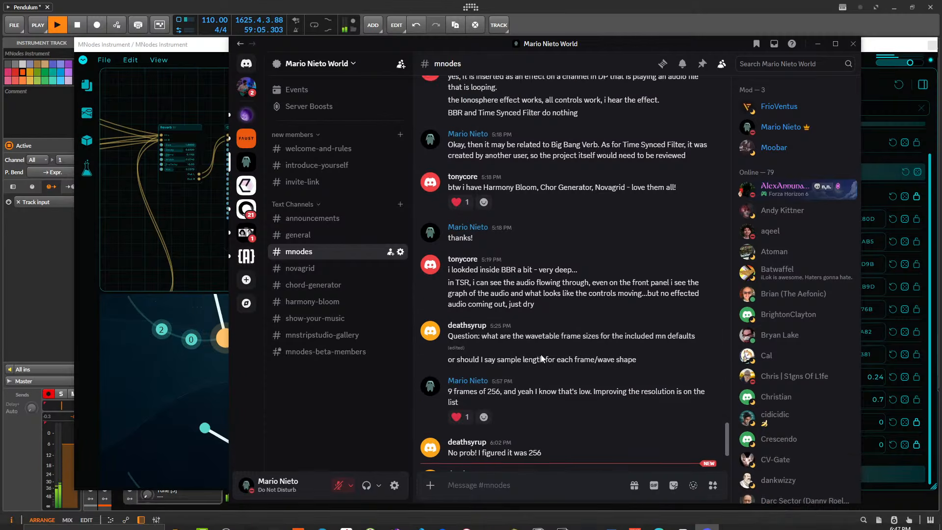
scroll(541, 354, "up", 10)
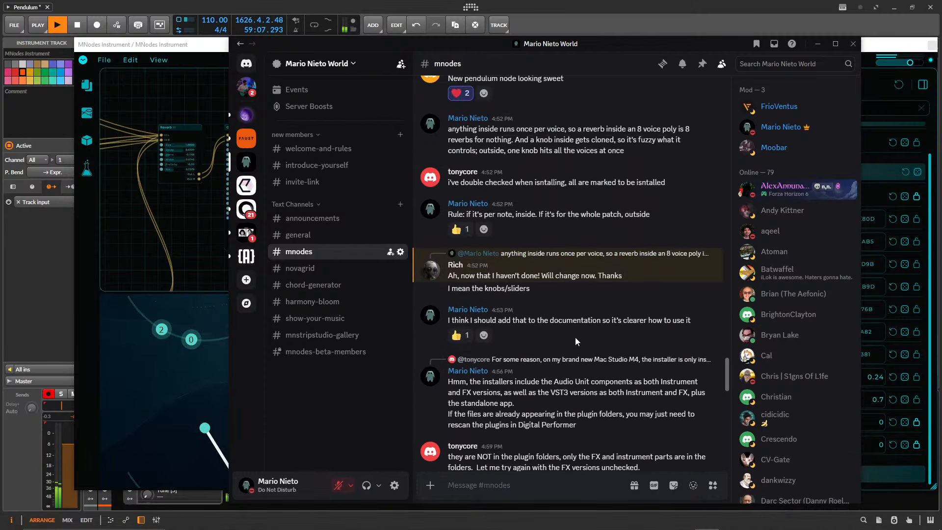
left_click_drag(602, 38, 539, 38)
Look back through the mnodes channel's earlier messages from June 16, 2026, covering user questions, bug reports and shared patches.
scroll(524, 298, "up", 5)
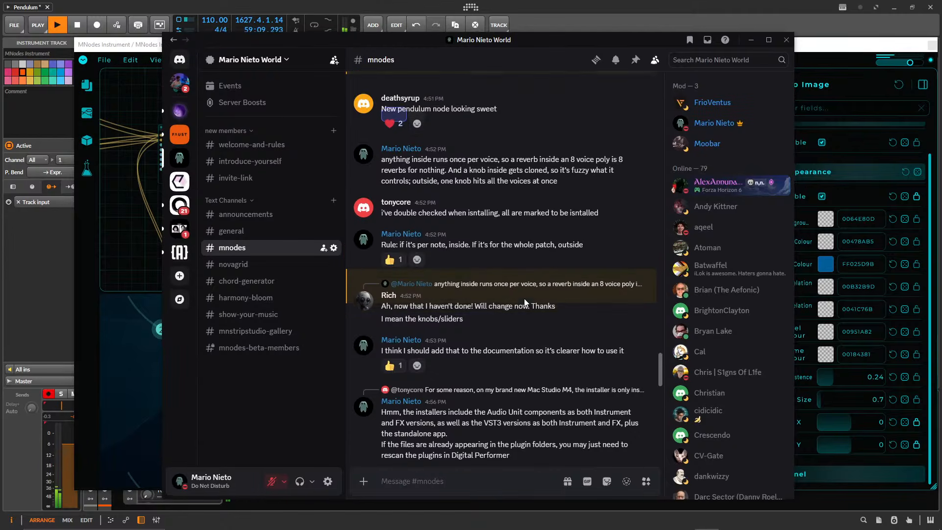
scroll(533, 342, "up", 5)
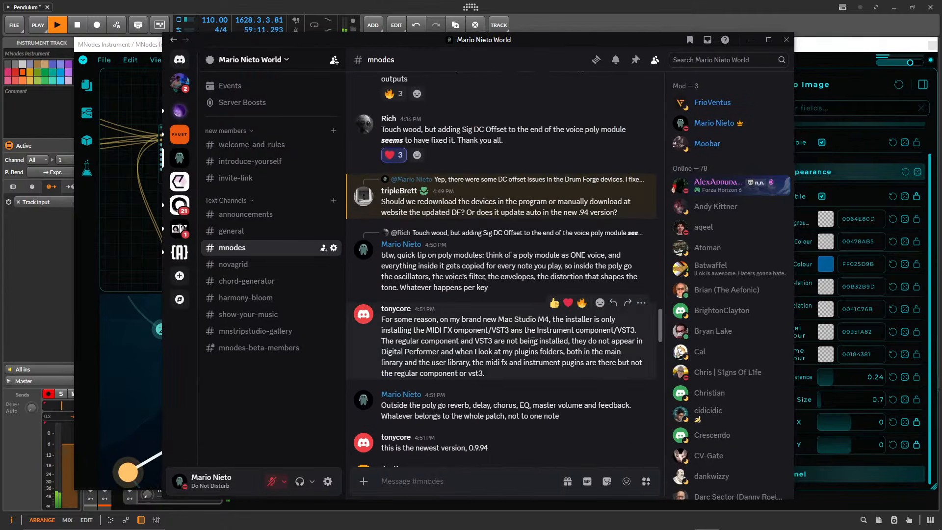
scroll(533, 340, "up", 15)
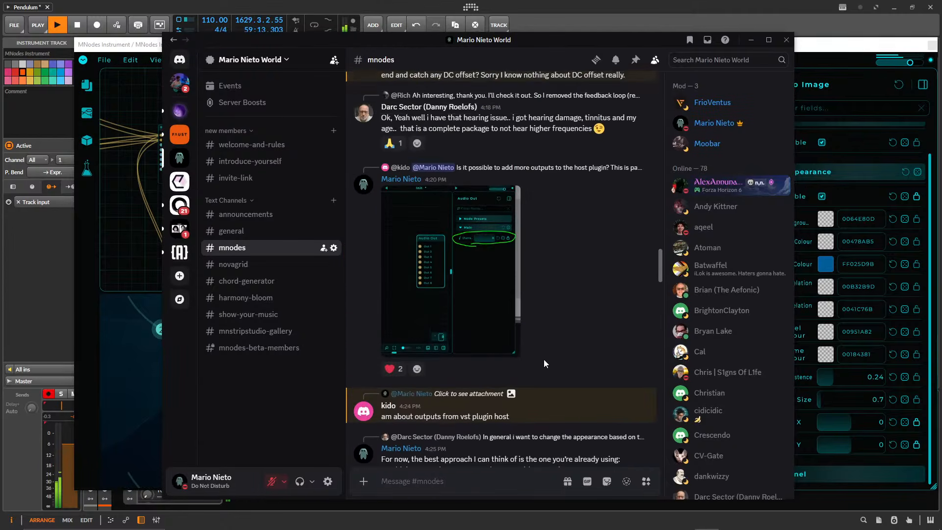
scroll(554, 372, "up", 15)
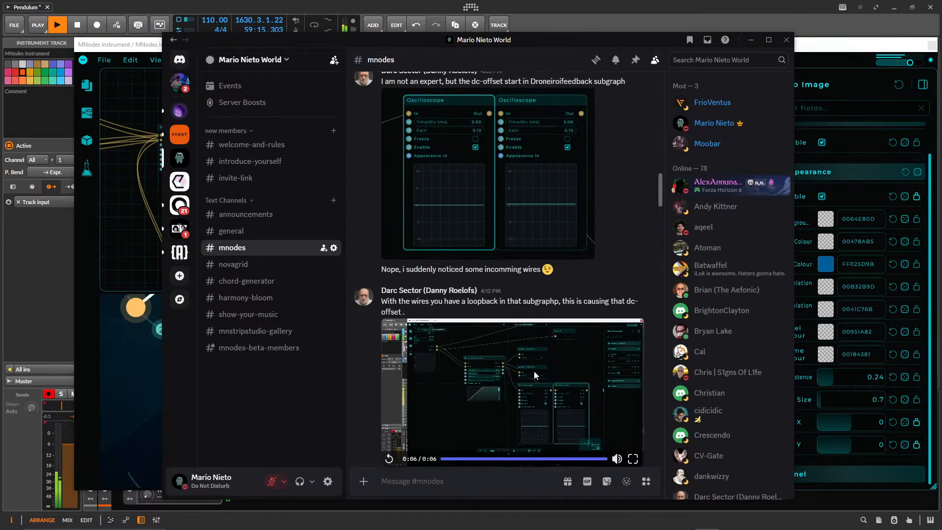
scroll(523, 372, "up", 1)
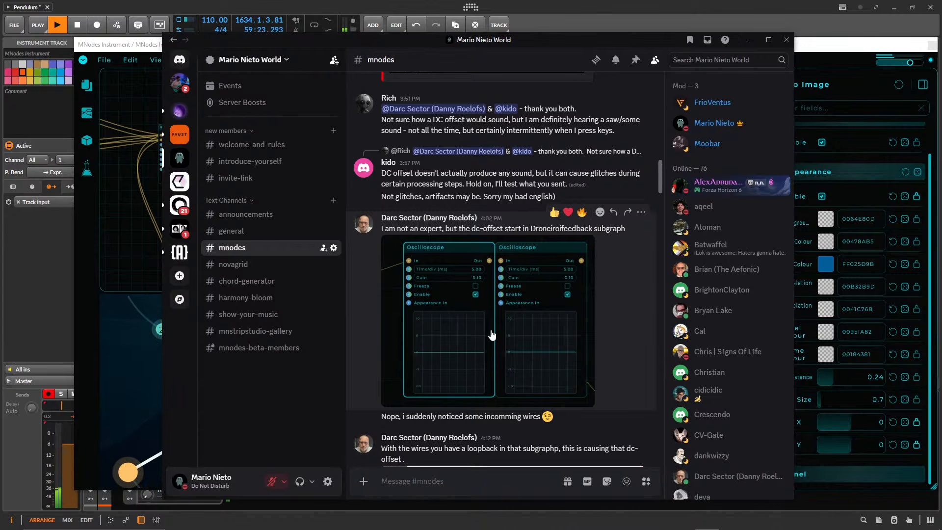
scroll(492, 336, "up", 10)
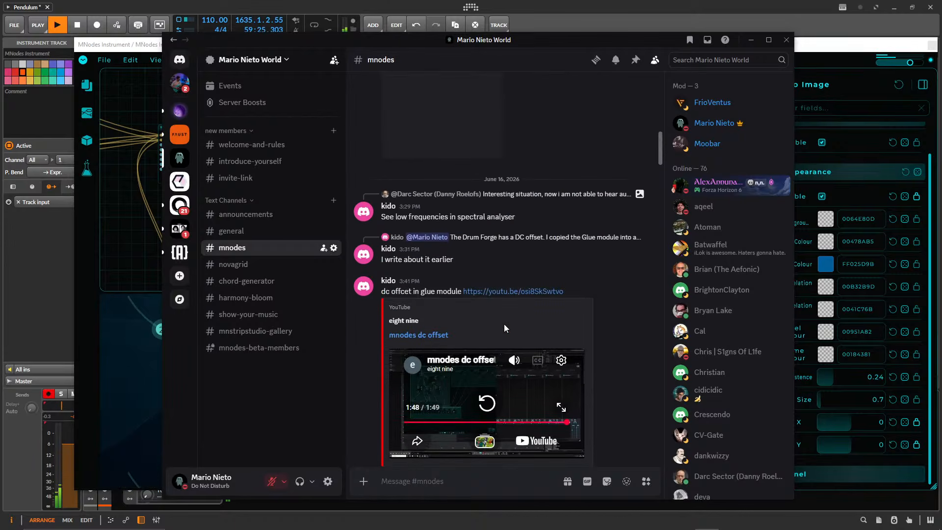
scroll(468, 324, "up", 7)
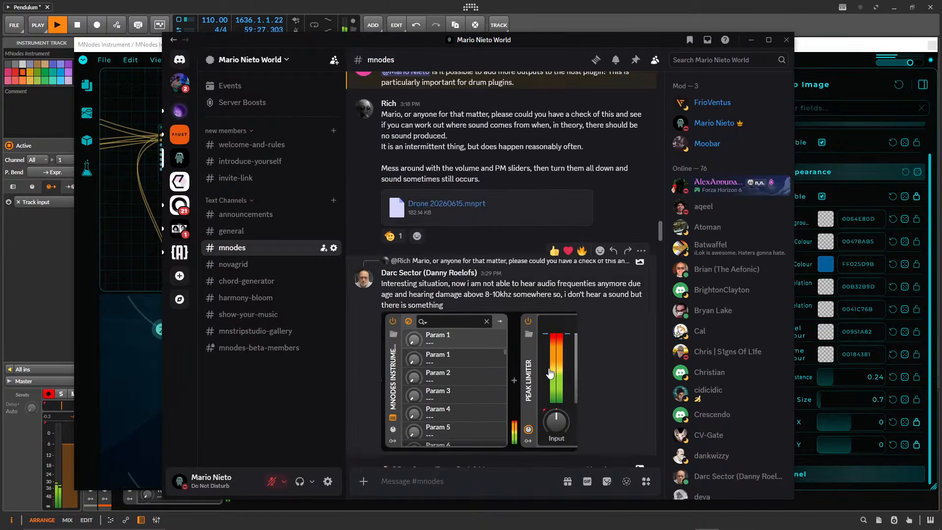
scroll(445, 368, "up", 8)
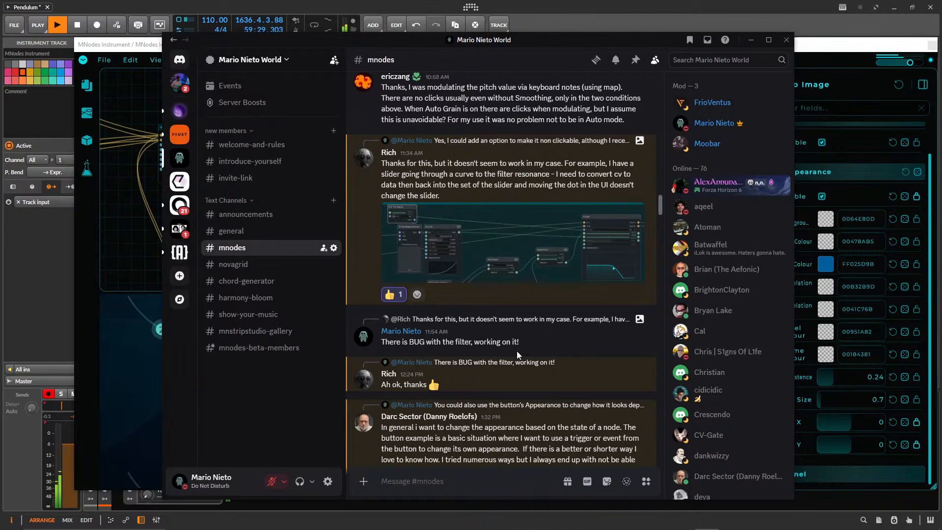
scroll(516, 351, "up", 4)
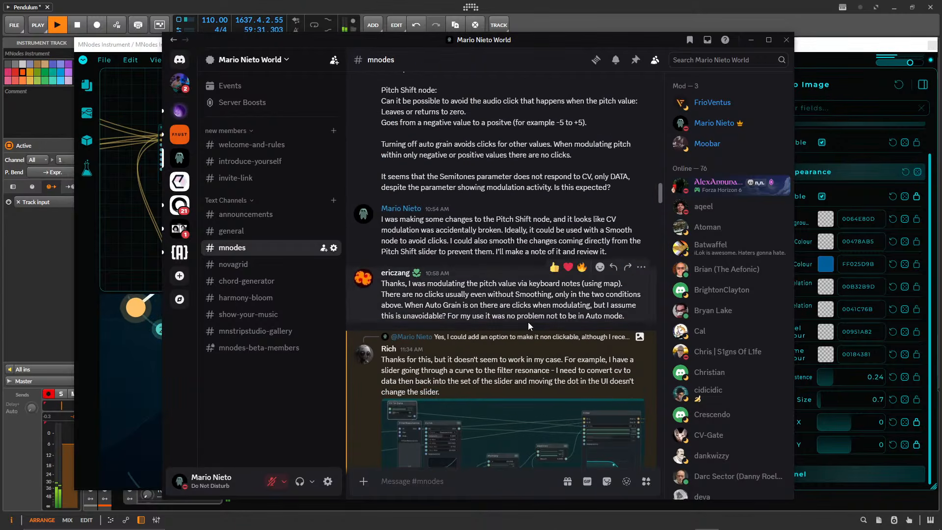
scroll(528, 322, "up", 15)
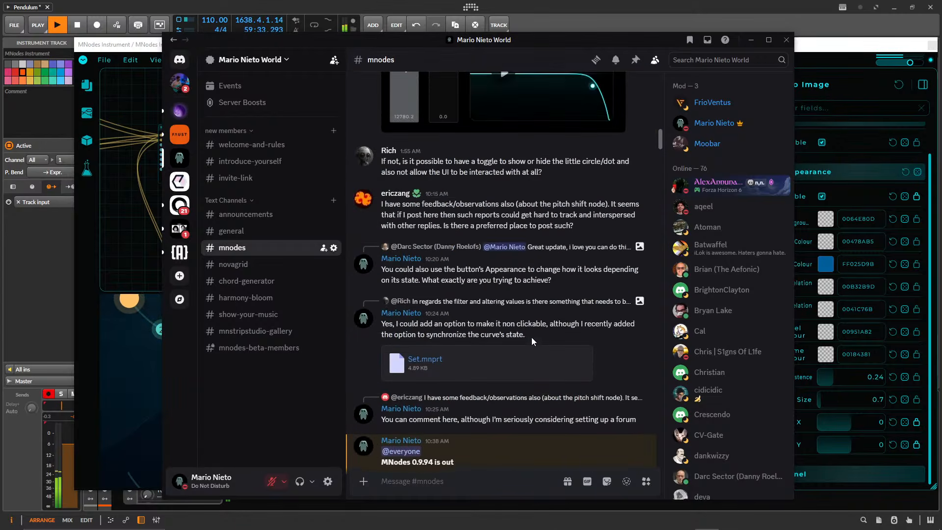
scroll(532, 338, "up", 5)
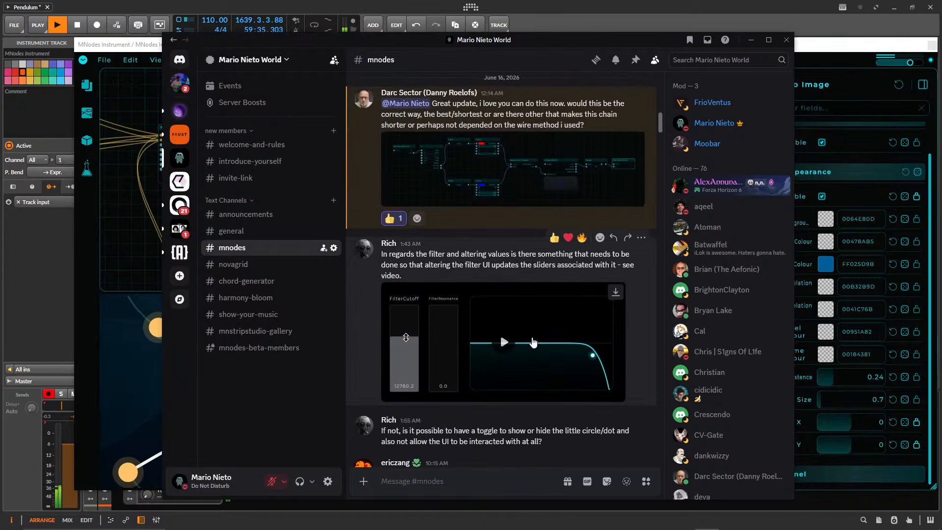
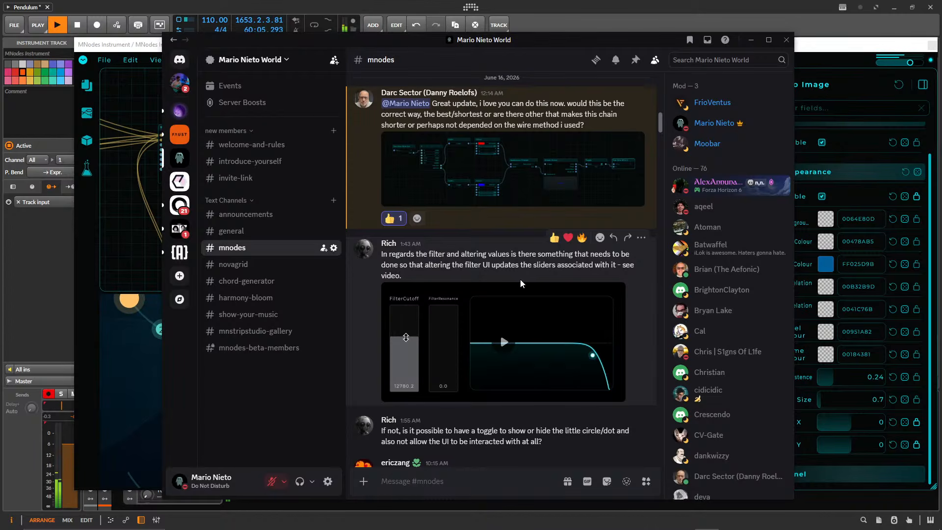
Read forward through the mnodes channel from the June 16, 2026 discussions to the 5:25 PM messages, and minimize Discord.
scroll(545, 275, "up", 4)
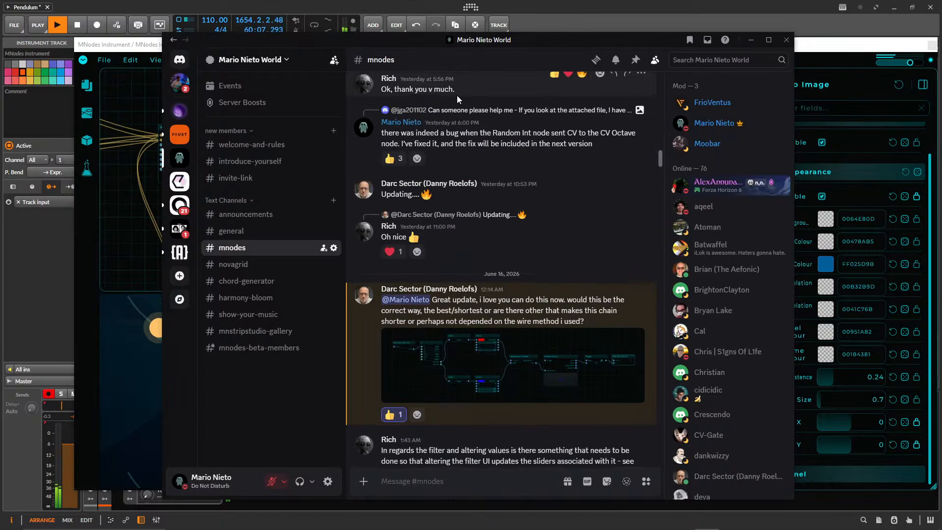
scroll(458, 313, "down", 15)
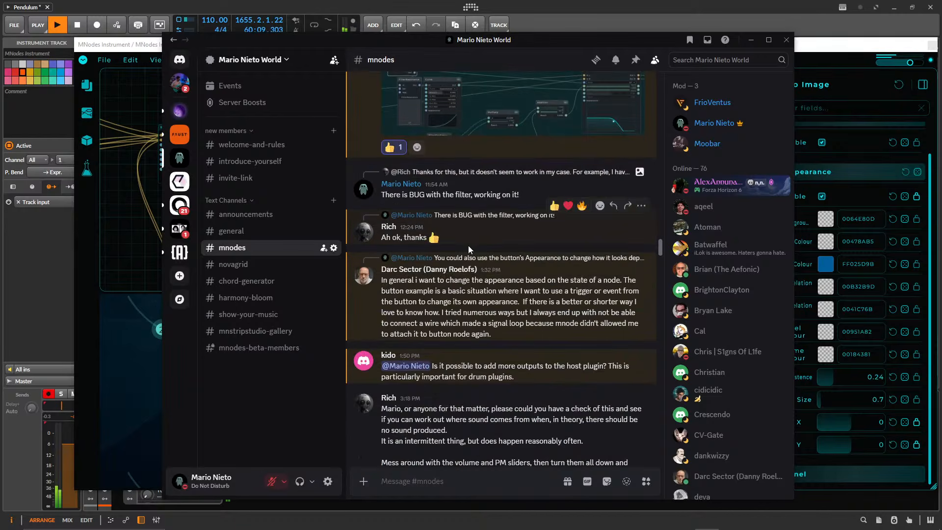
scroll(475, 301, "down", 20)
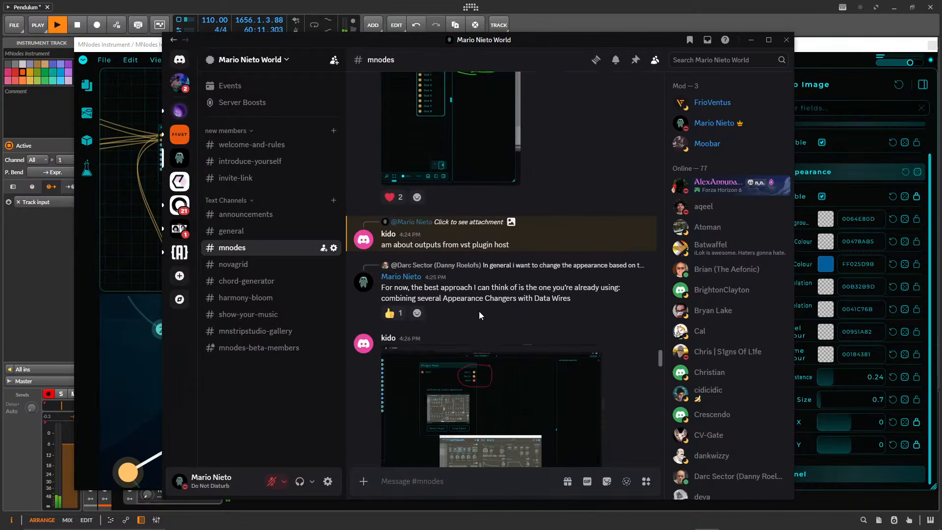
scroll(479, 312, "down", 10)
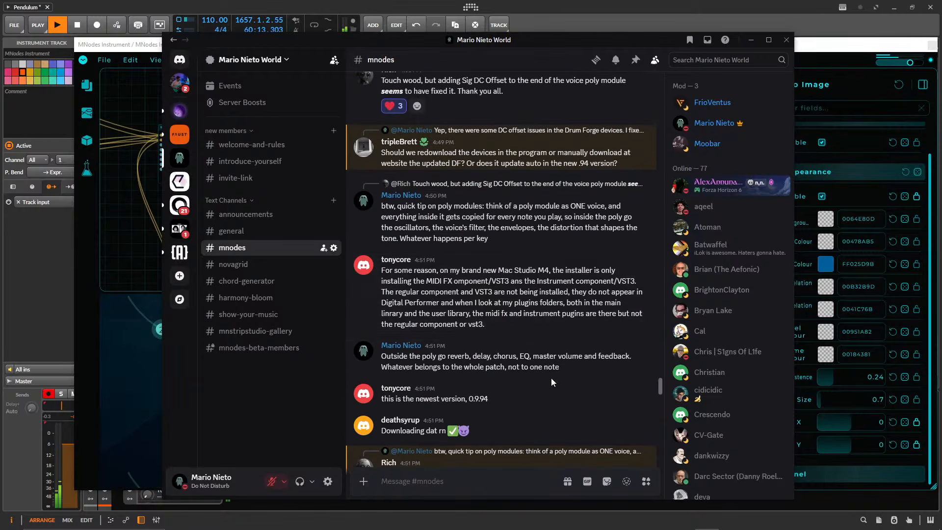
scroll(482, 311, "down", 10)
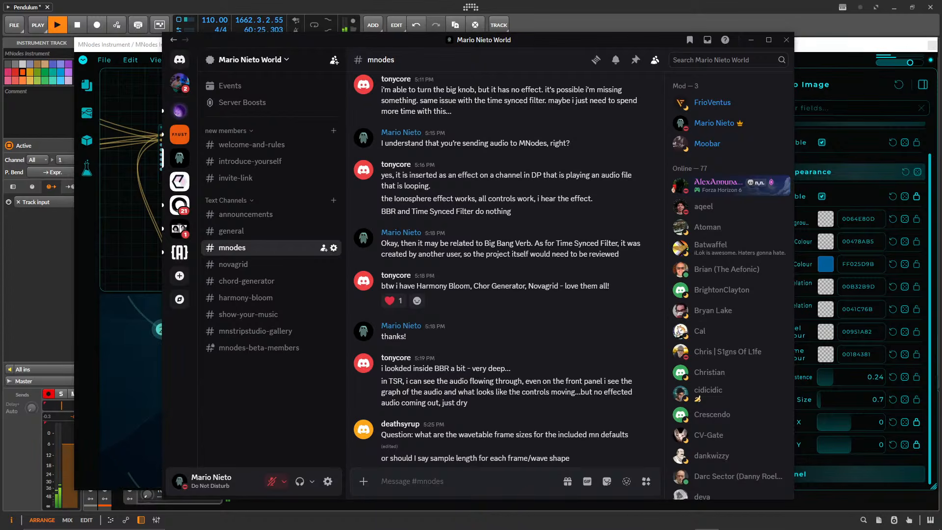
left_click(750, 42)
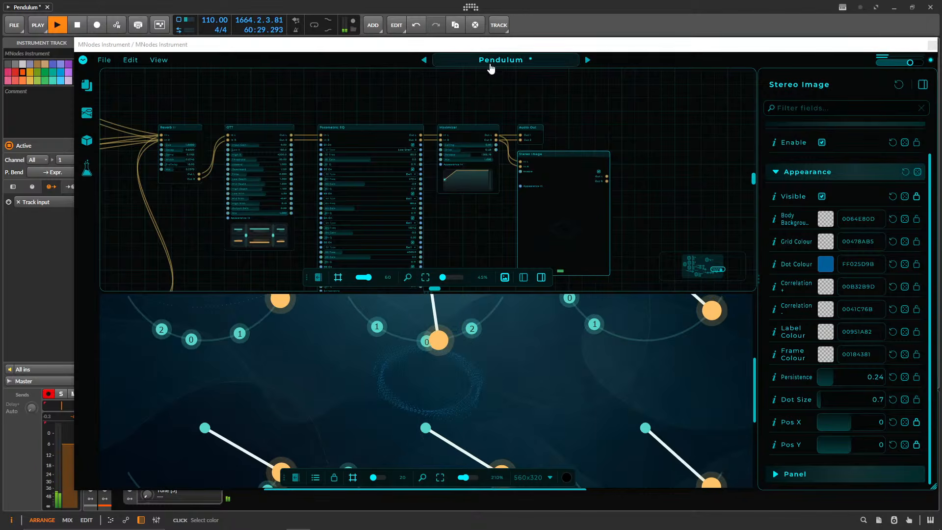
Show the Pendulum instrument in Perform mode and move its window nearer the middle of the screen.
left_click(83, 60)
left_click(89, 77)
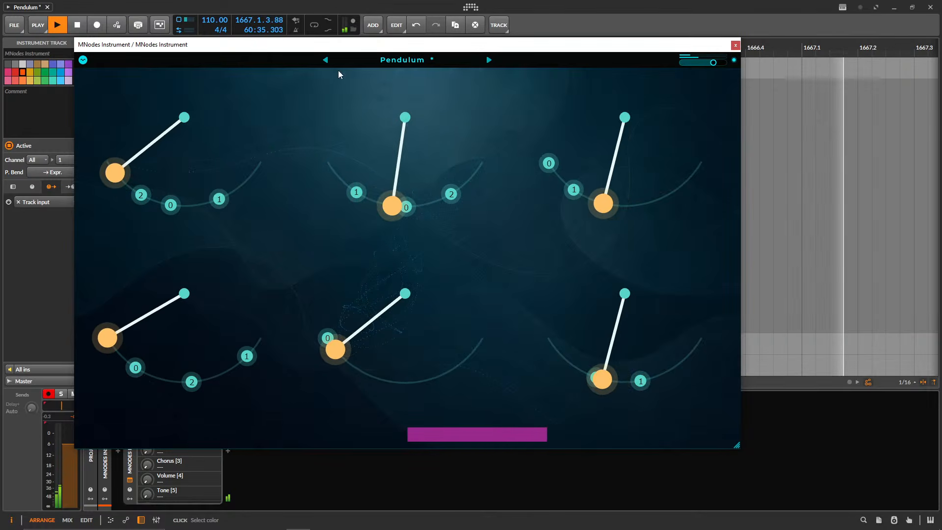
left_click_drag(309, 44, 385, 53)
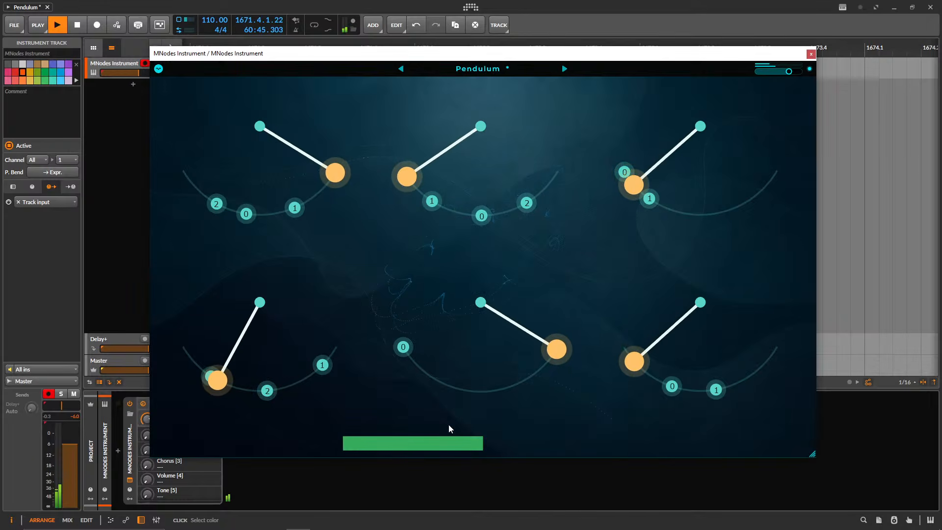
Reopen Pendulum in Edit Mode and look through the node graph from the output effects back to the first Pendulum node.
left_click(159, 68)
left_click(191, 84)
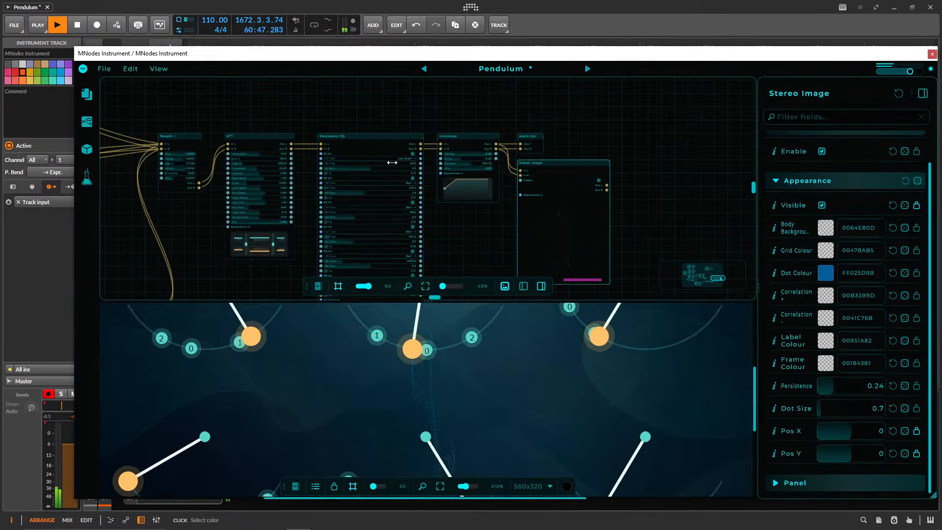
left_click_drag(390, 123, 675, 143)
left_click_drag(304, 127, 661, 218)
left_click_drag(546, 117, 580, 263)
left_click_drag(483, 177, 615, 316)
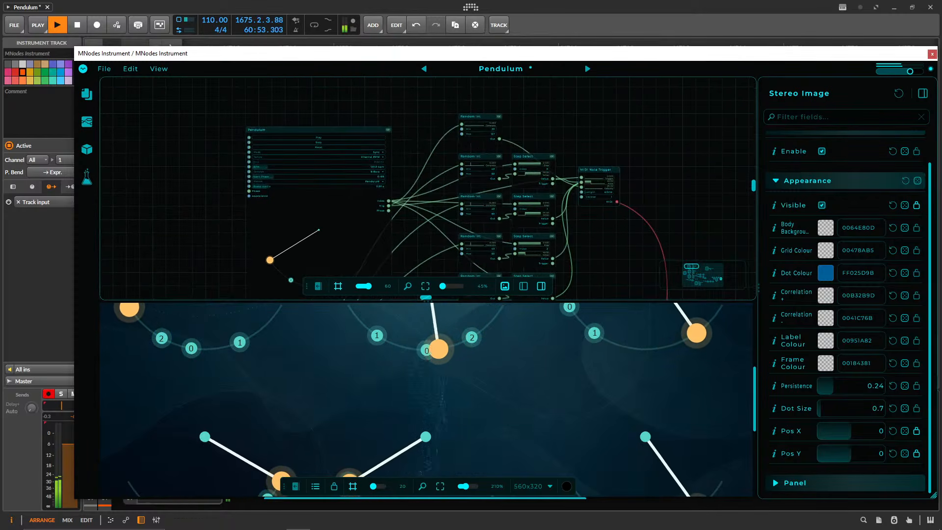
Bring Discord back up, read the mnodes channel's newest messages, and minimize it again.
left_click(708, 520)
scroll(491, 275, "down", 3)
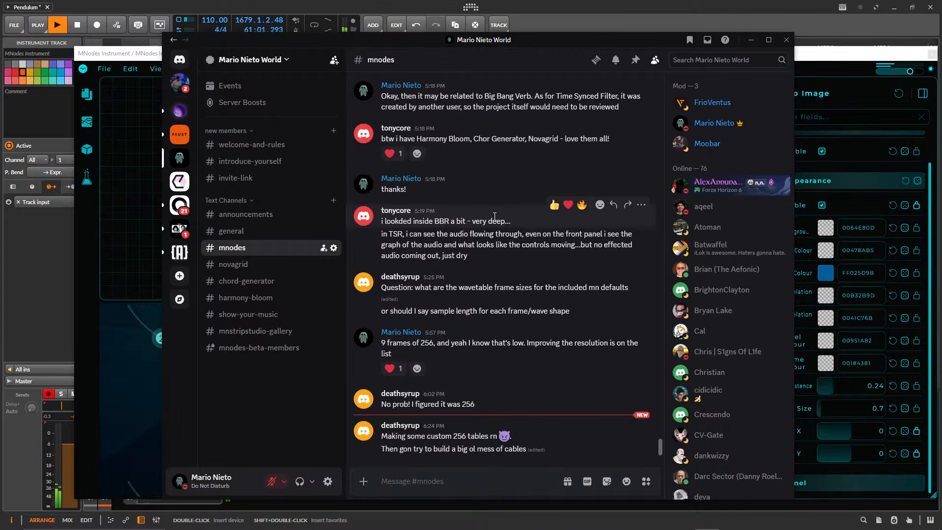
left_click(750, 41)
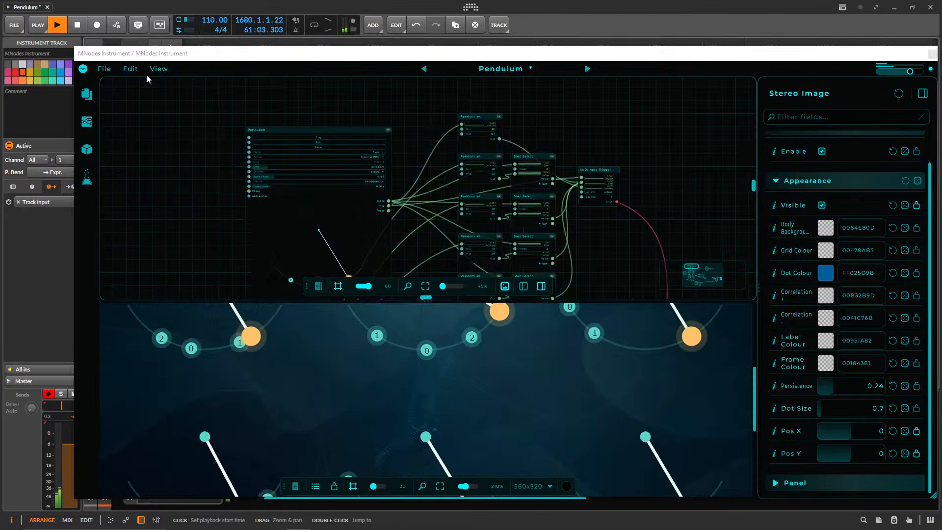
Put Pendulum in Perform mode and look at the Hub presets in the preset browser, closing the browser when done.
left_click(79, 69)
left_click(113, 86)
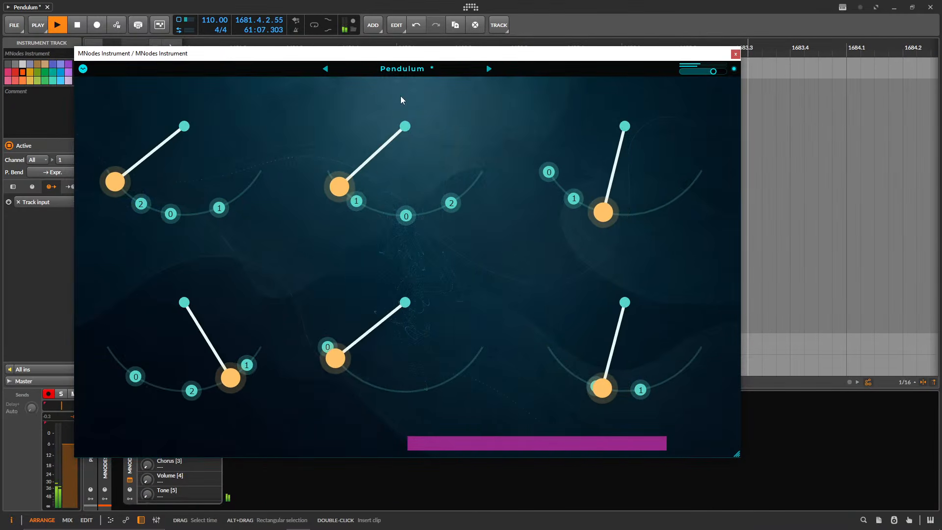
left_click(424, 69)
left_click(243, 103)
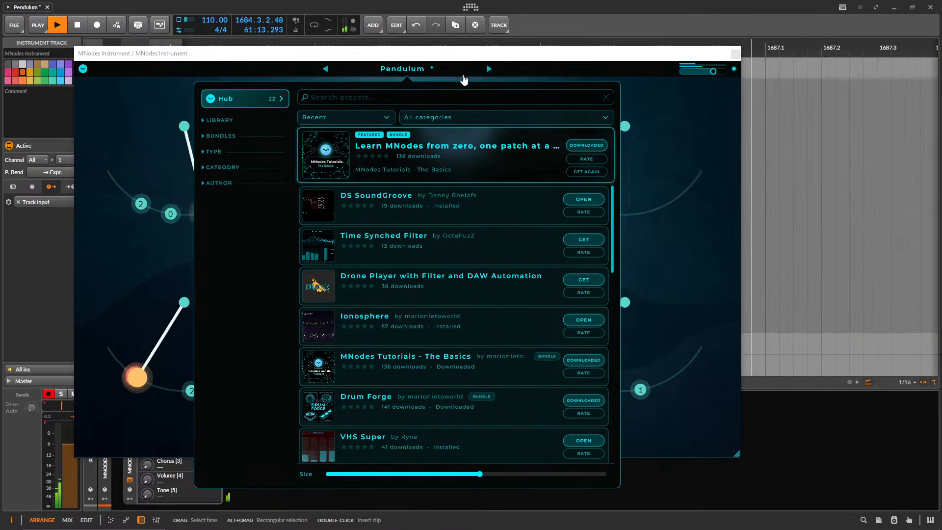
left_click(429, 69)
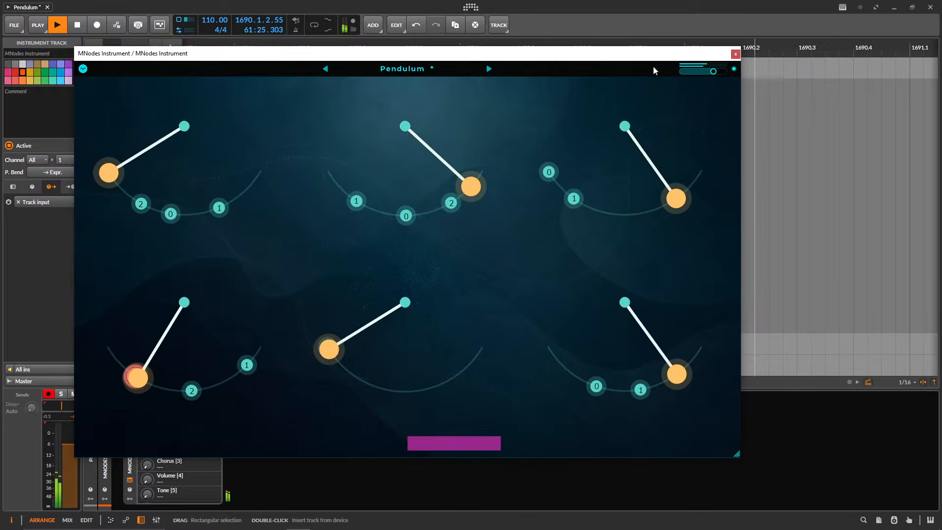
Open the update information and skim the v0.9.94 release notes from the New section through Changed to the first Fixed entries.
left_click(82, 68)
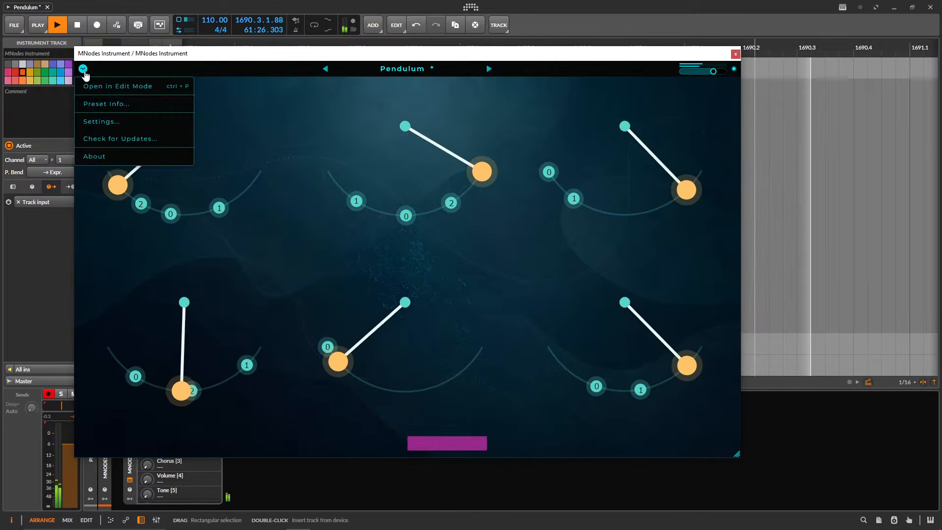
left_click(389, 90)
left_click(83, 68)
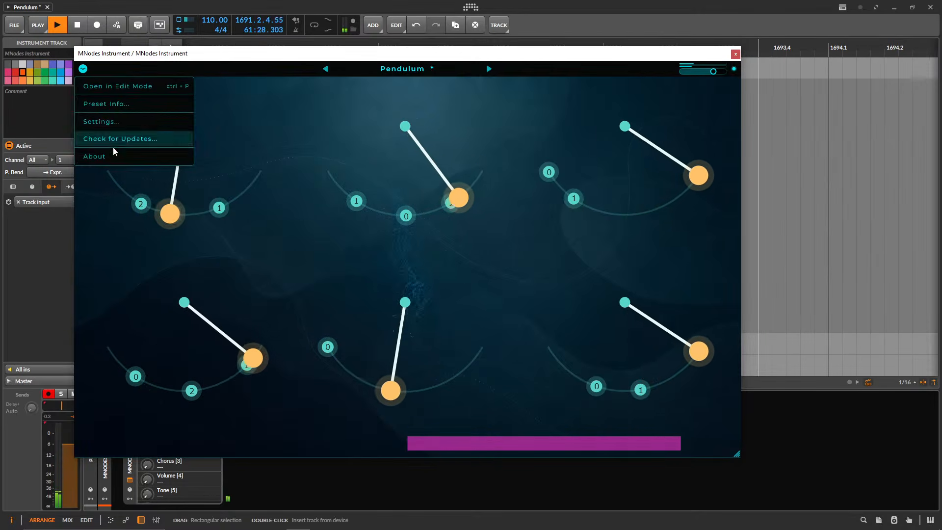
left_click(141, 140)
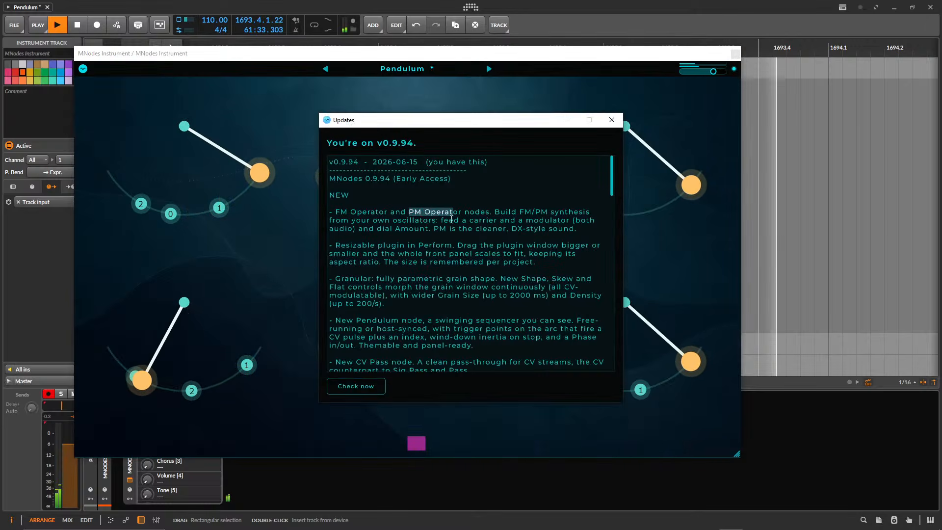
scroll(475, 291, "down", 5)
scroll(476, 290, "down", 10)
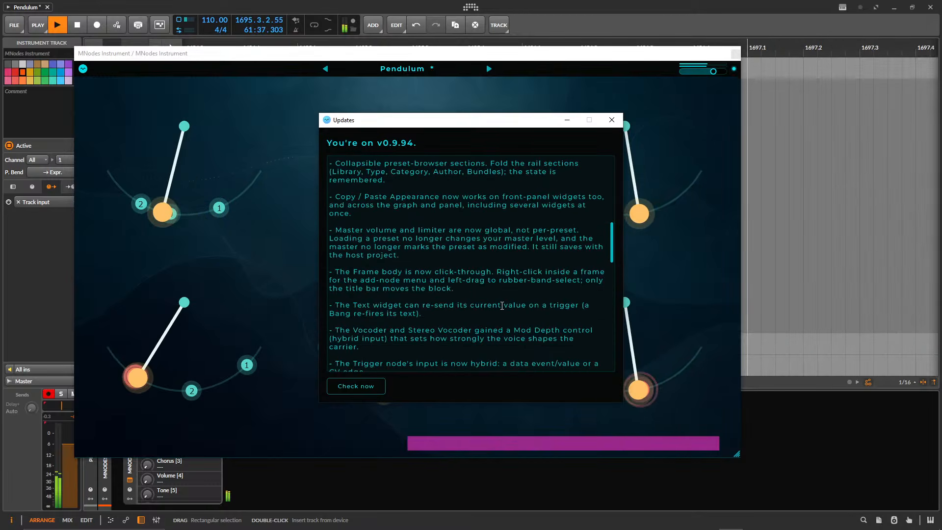
scroll(474, 320, "up", 1)
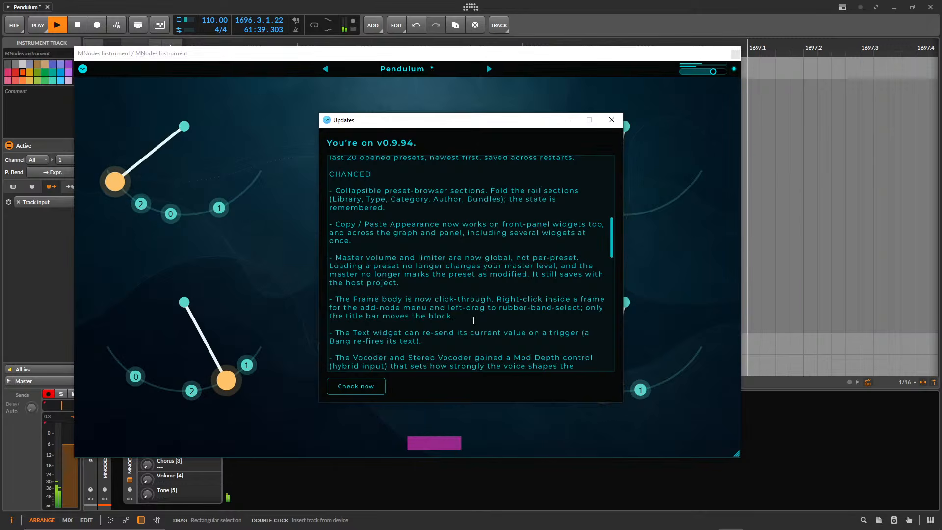
scroll(473, 320, "down", 4)
scroll(473, 321, "down", 4)
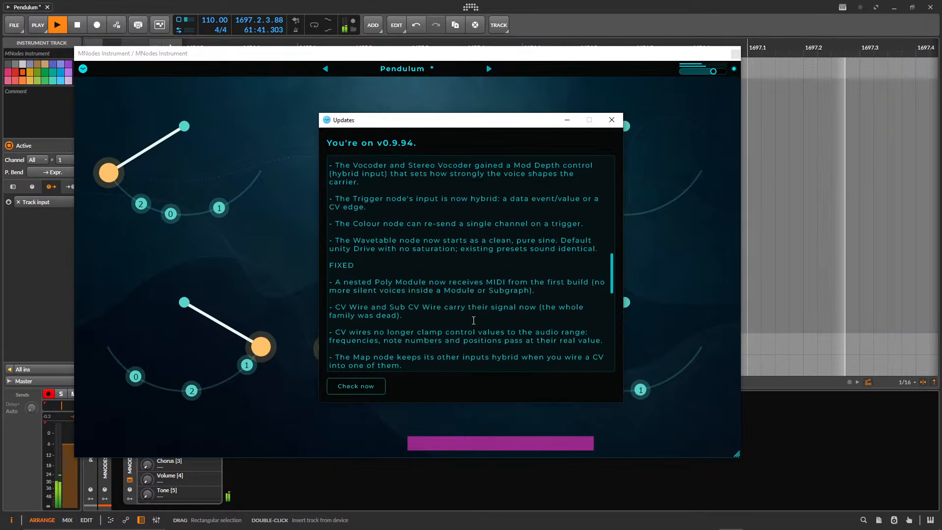
Read the remaining Fixed entries to the end, return to the top of the release notes and close the Updates window.
scroll(474, 321, "down", 10)
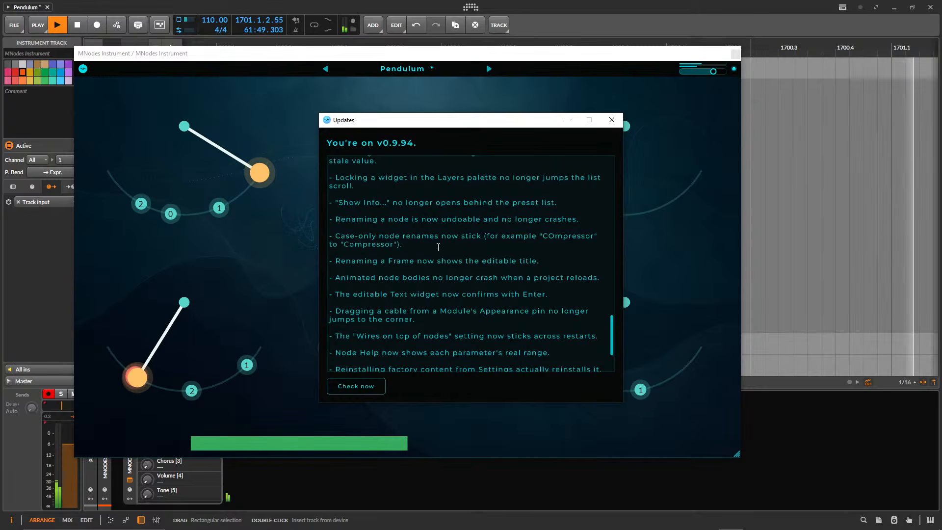
left_click_drag(402, 244, 318, 226)
left_click(465, 263)
scroll(459, 290, "down", 4)
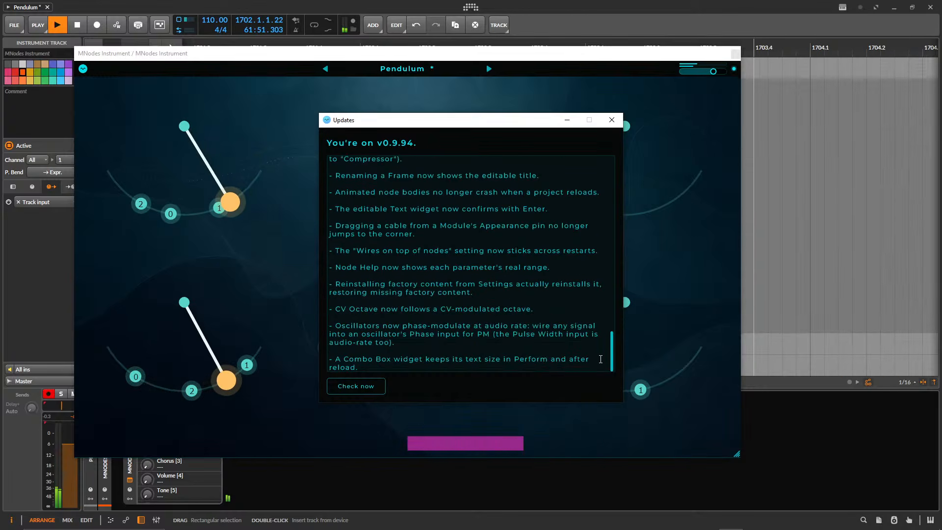
left_click_drag(609, 364, 605, 166)
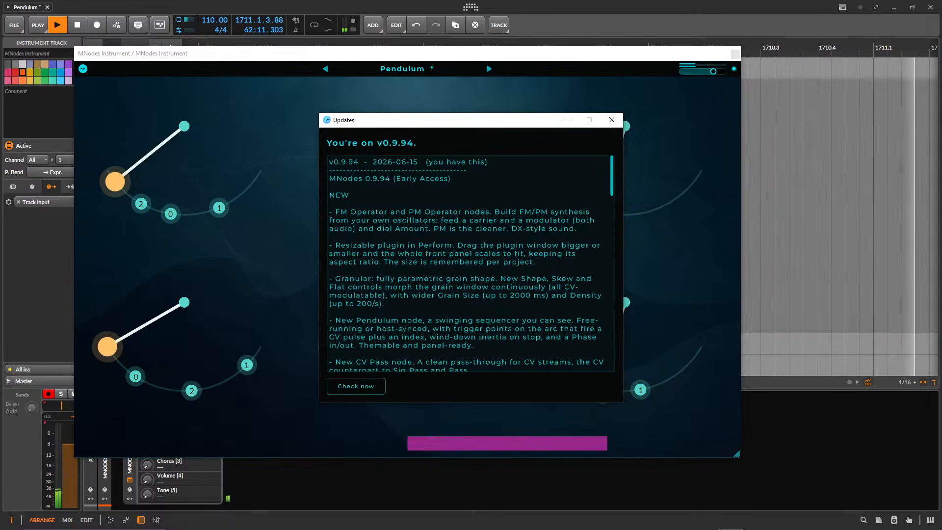
left_click(613, 124)
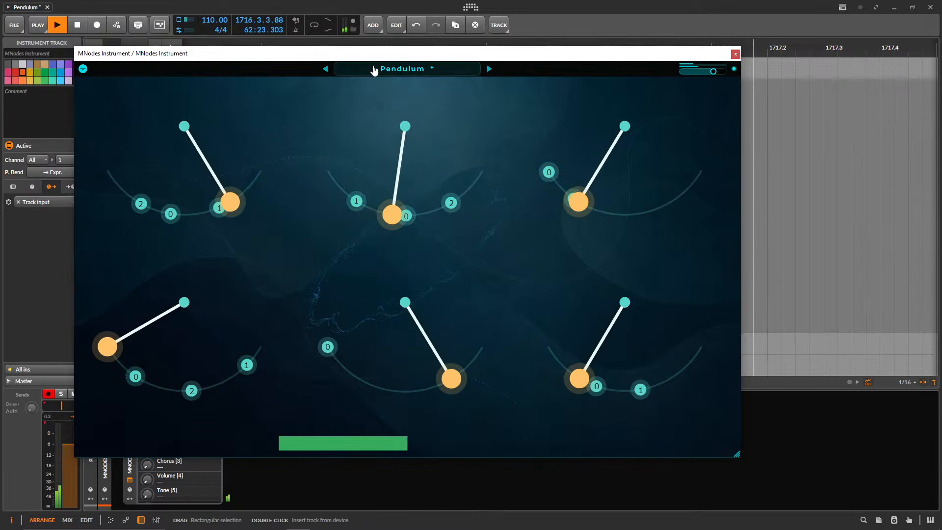
Reopen Pendulum in Edit Mode and enlarge the node graph area until the front panel is only a thin strip.
left_click(83, 69)
left_click(91, 87)
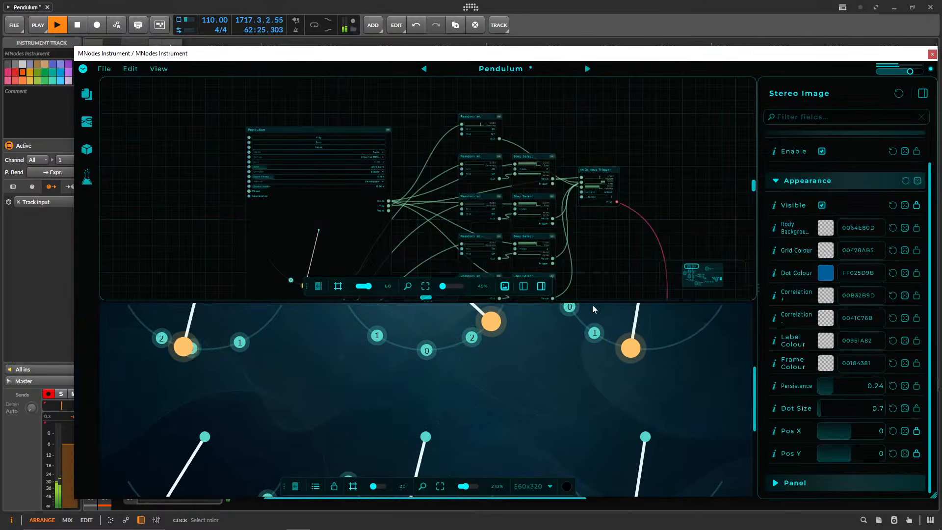
left_click_drag(606, 302, 606, 446)
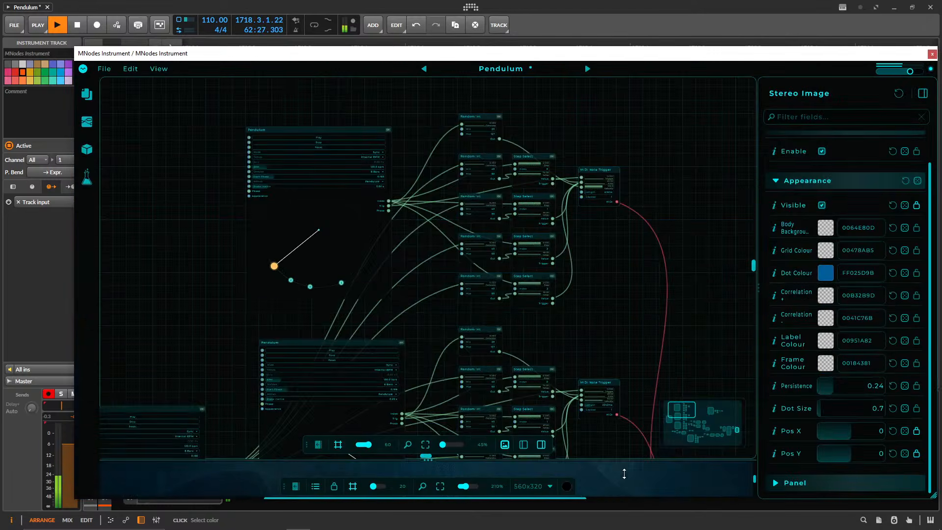
Examine the patch around the upper Bell Keys module, selecting it, and trace the wiring back to the first Pendulum node.
left_click_drag(646, 301, 276, 116)
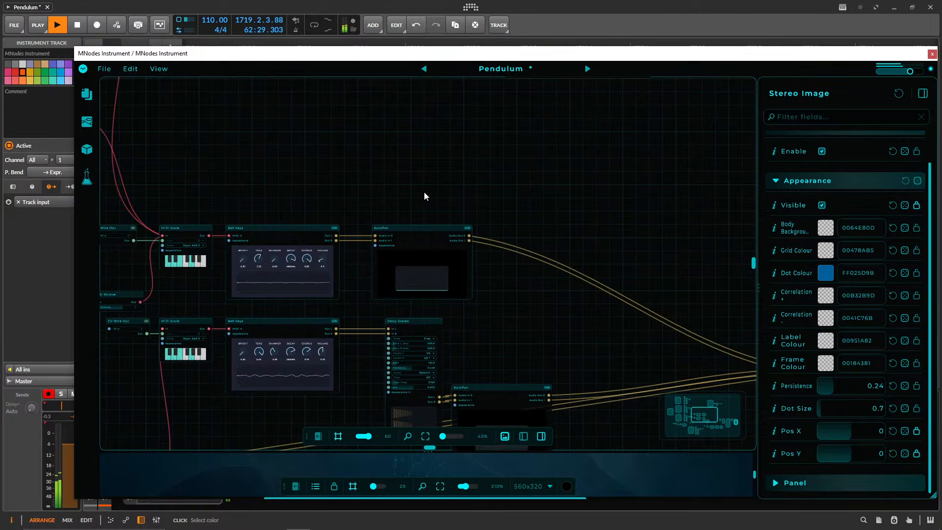
left_click_drag(424, 191, 431, 184)
left_click(288, 219)
left_click_drag(262, 169, 363, 198)
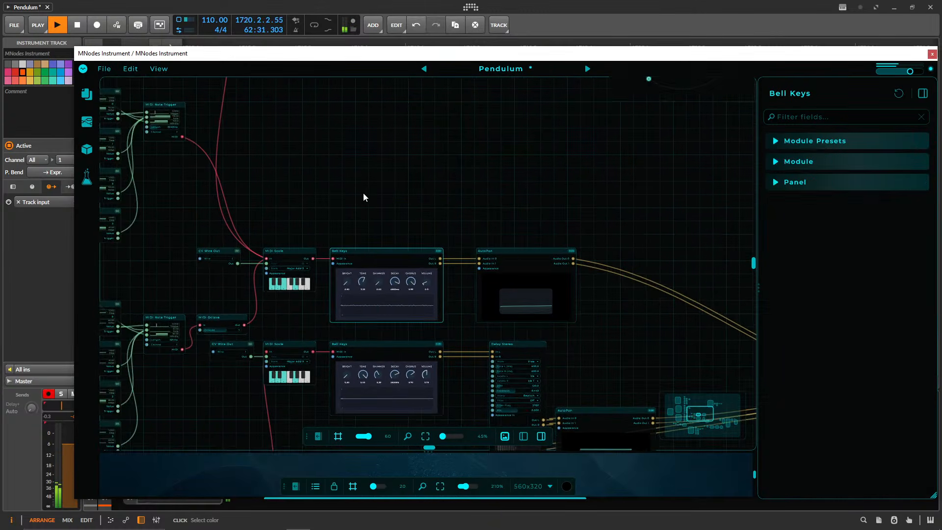
left_click_drag(312, 134, 606, 203)
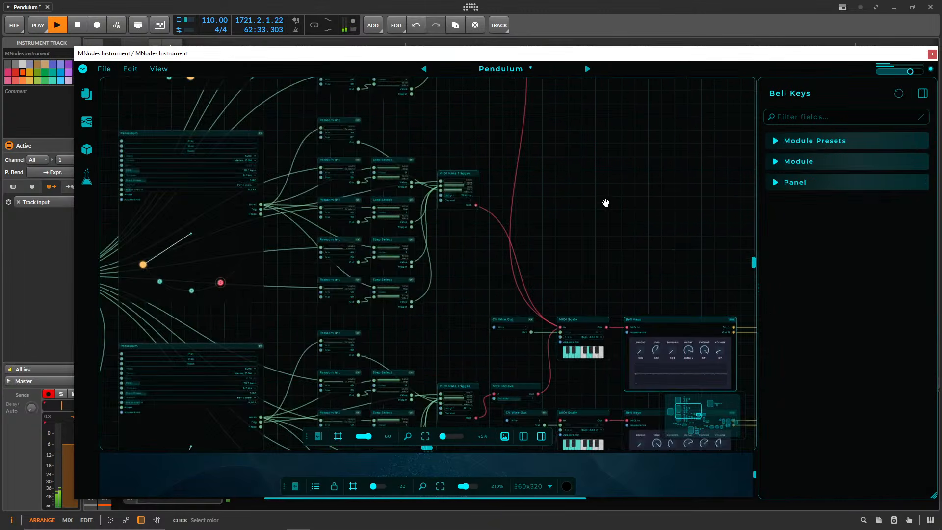
left_click_drag(181, 114, 229, 243)
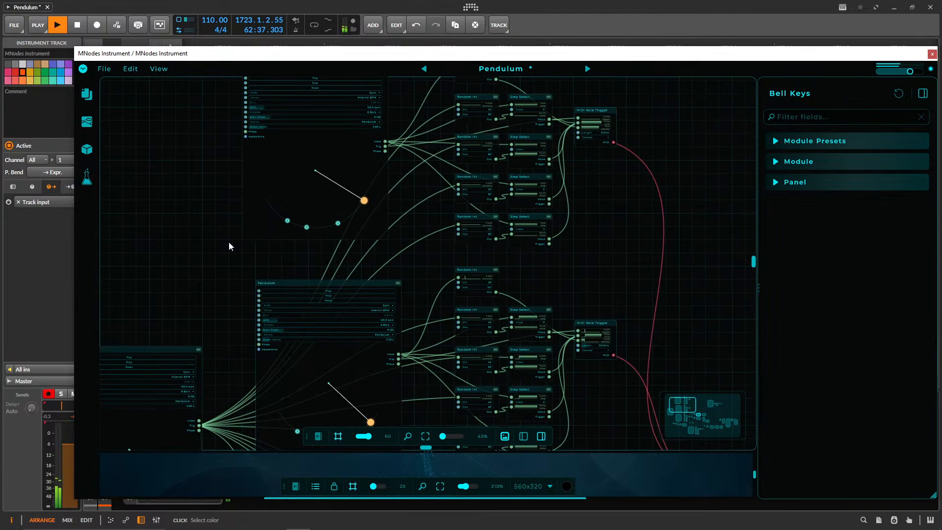
scroll(234, 236, "up", 3)
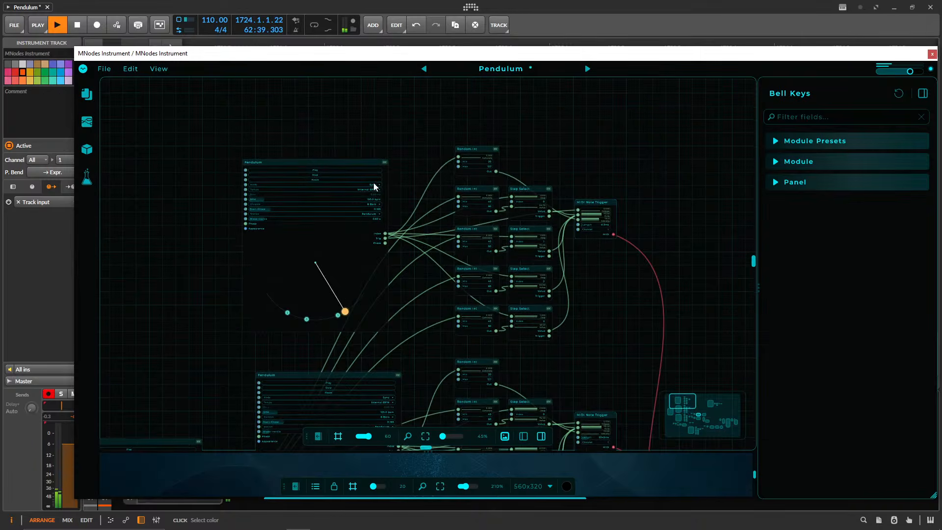
Collapse the properties sidebar to widen the node graph, and reposition the plugin window so it fits fully on screen.
double_click(759, 177)
left_click_drag(248, 54, 227, 31)
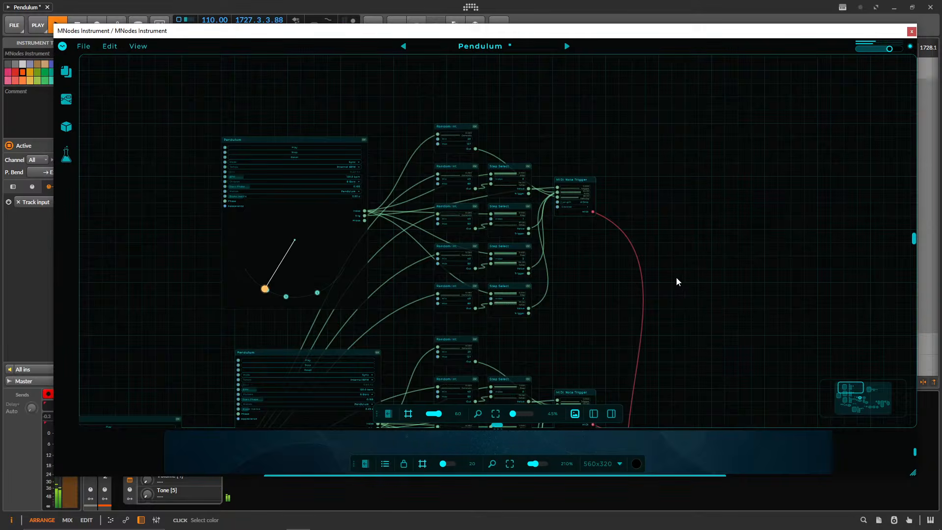
left_click_drag(104, 42, 179, 43)
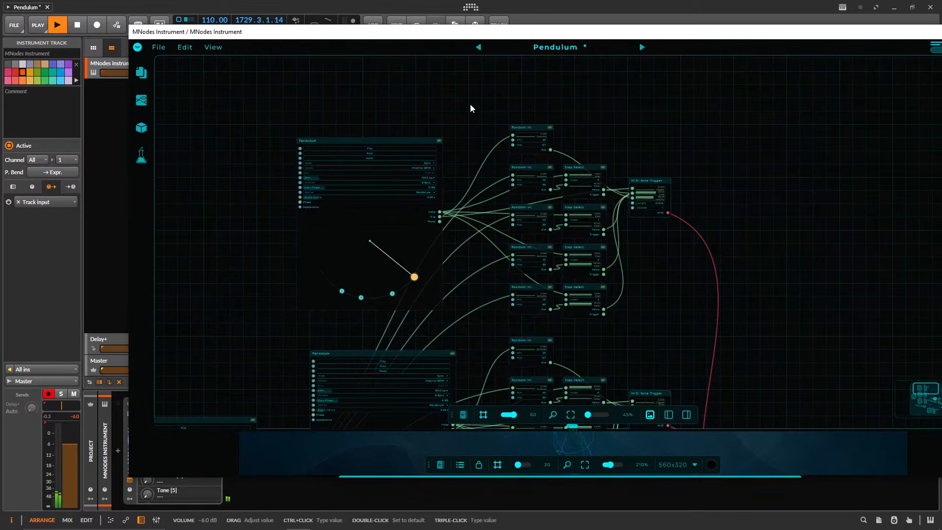
left_click_drag(496, 36, 406, 55)
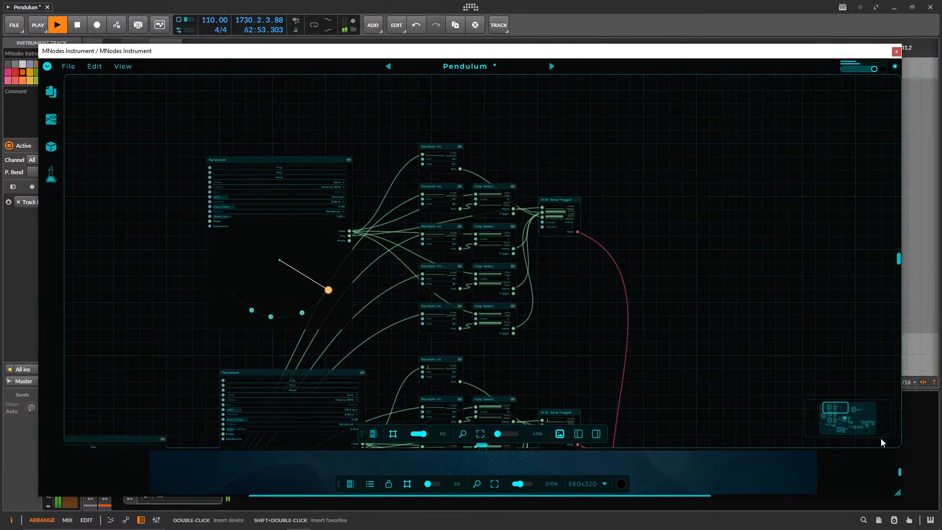
Shrink the plugin window, move it clear of the track list and lower the MNodes Instrument track's volume slightly.
left_click_drag(898, 492, 545, 277)
left_click_drag(327, 50, 598, 56)
left_click_drag(140, 74, 132, 74)
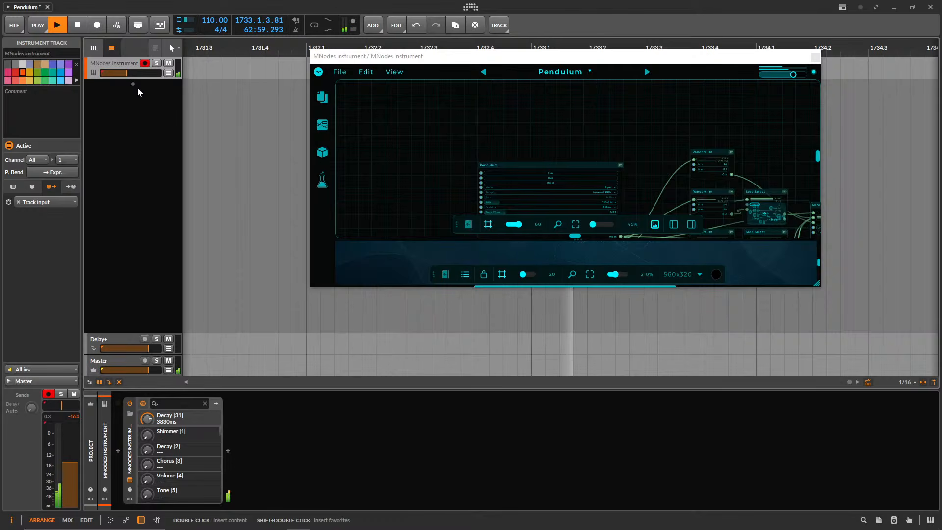
Switch Pendulum from the node graph to its front panel, shrink and reposition the window, and close it.
left_click(319, 74)
left_click(353, 90)
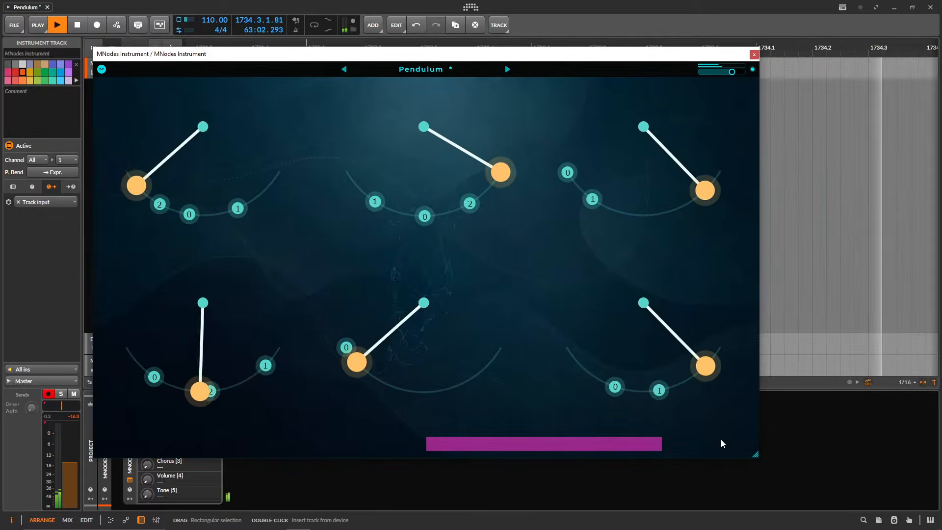
left_click_drag(756, 454, 464, 287)
left_click_drag(371, 58, 485, 92)
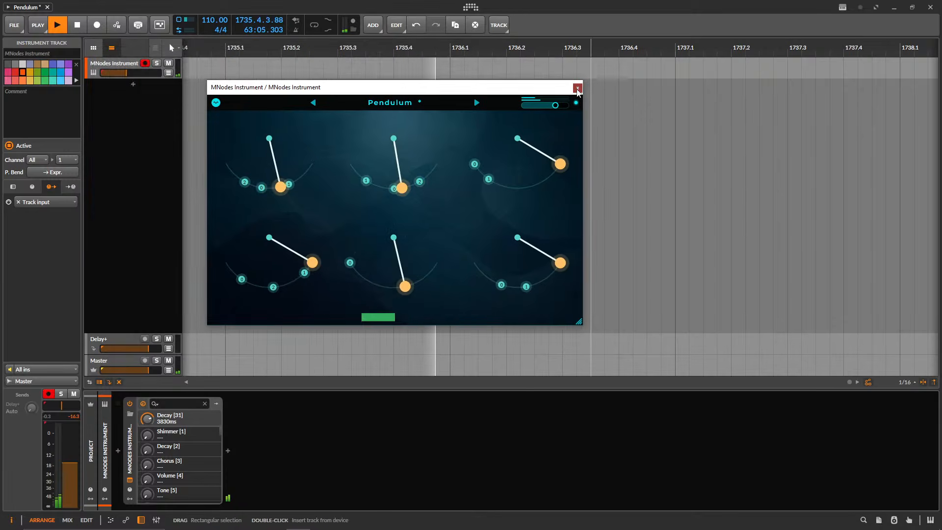
left_click(579, 86)
Add a second instrument track and load MNodes Instrument on it by searching for "mno".
left_click(133, 86)
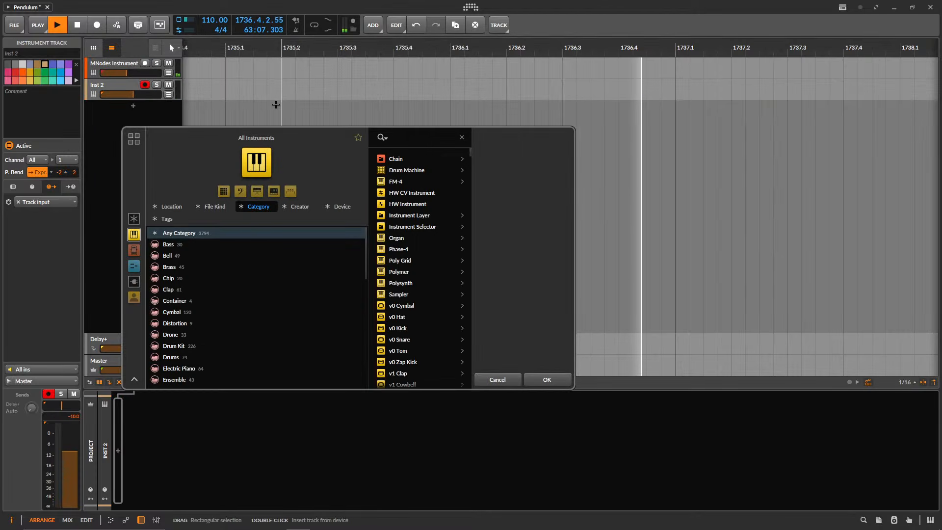
type("mno")
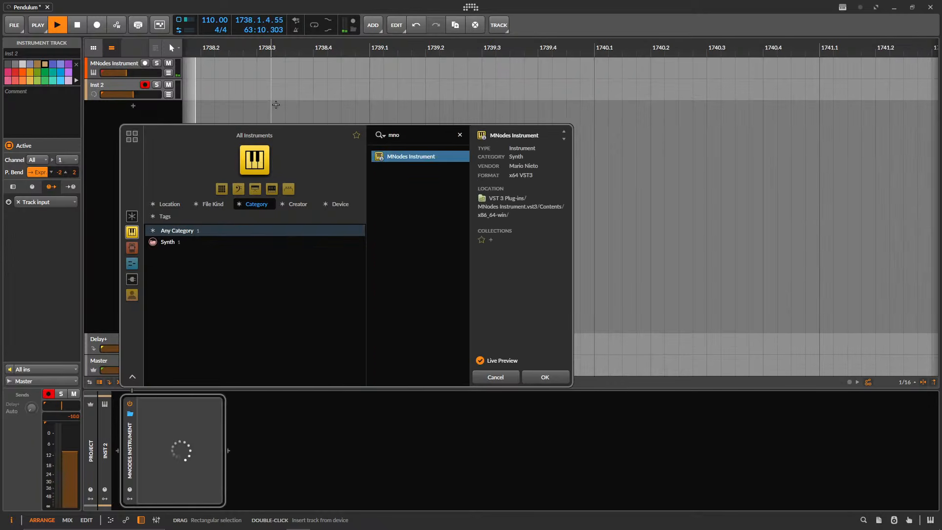
key("Return")
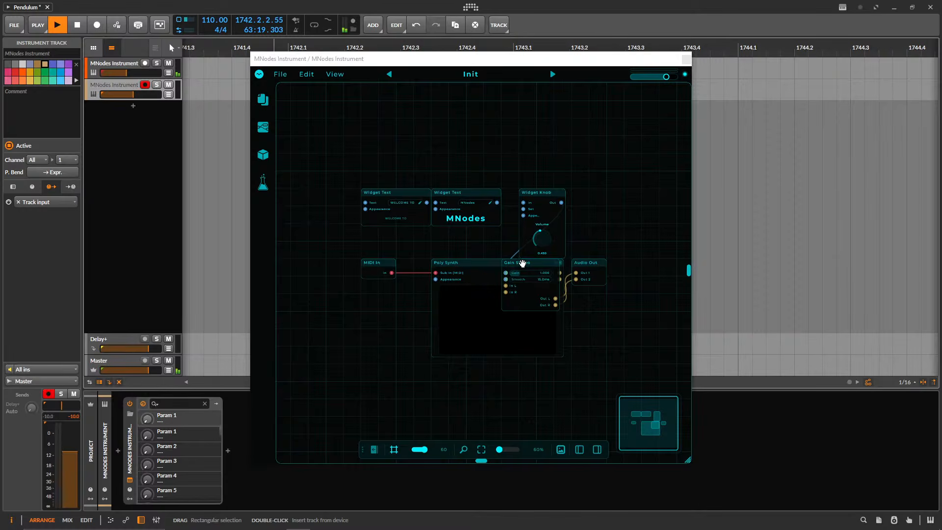
Spread out the Init patch by moving the MIDI In, Poly Synth and Gain Stereo nodes so they no longer overlap.
left_click_drag(494, 266, 312, 266)
left_click_drag(396, 280, 362, 264)
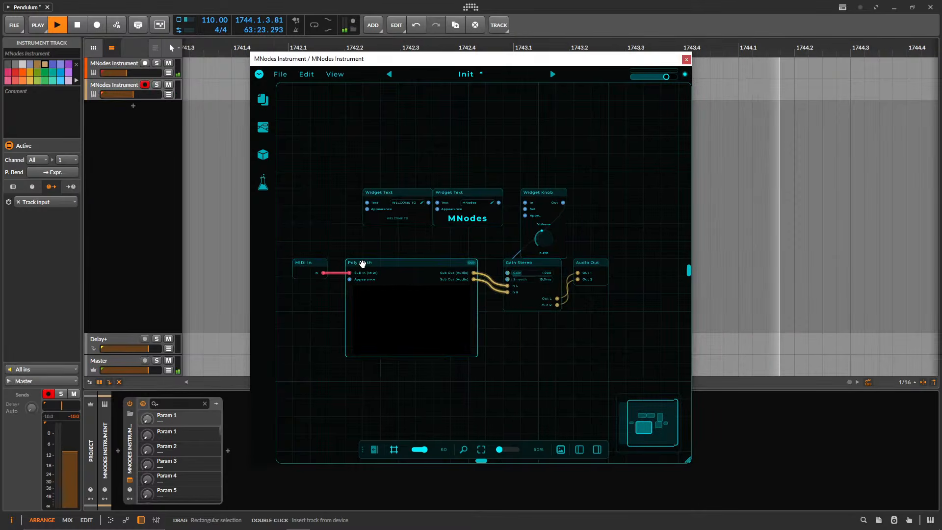
left_click_drag(513, 263, 504, 263)
Lower the new track's volume, then fade the old Pendulum track out through a raised Delay+ send and delete it.
left_click(123, 88)
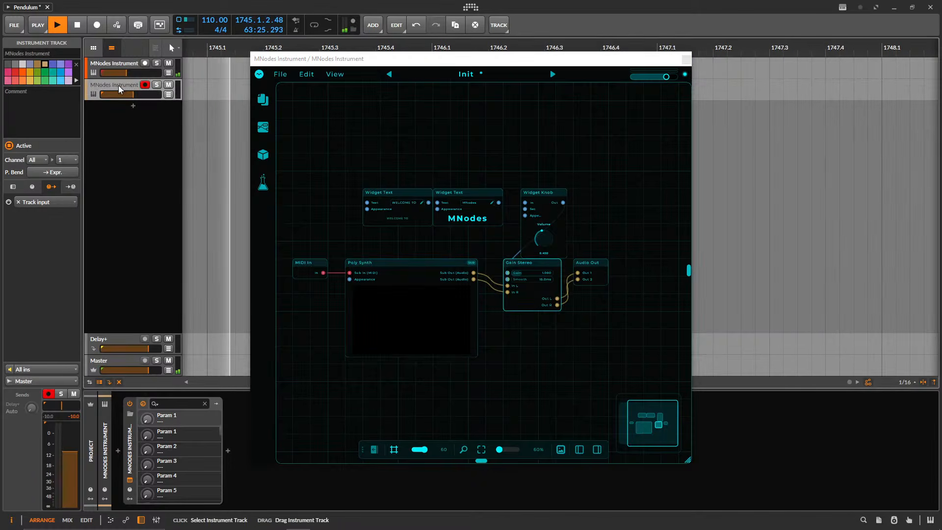
left_click_drag(145, 95, 121, 73)
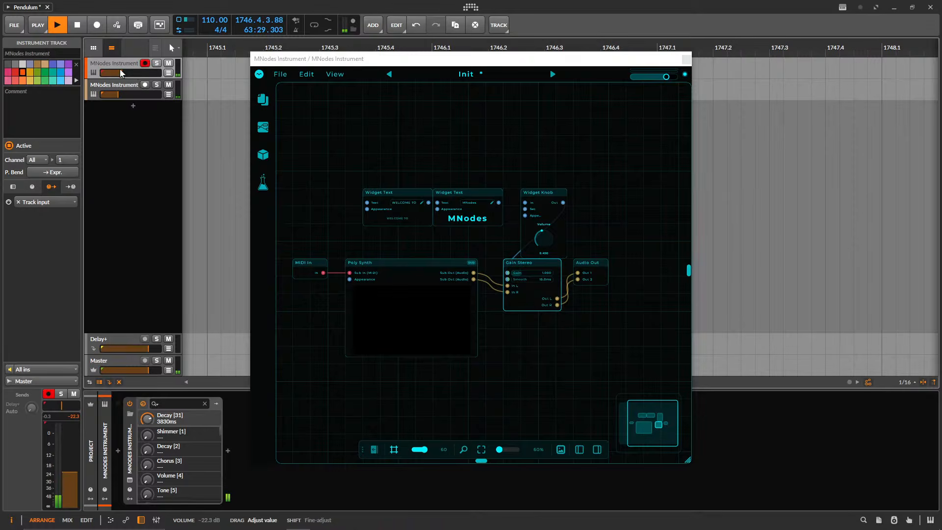
left_click_drag(31, 408, 31, 358)
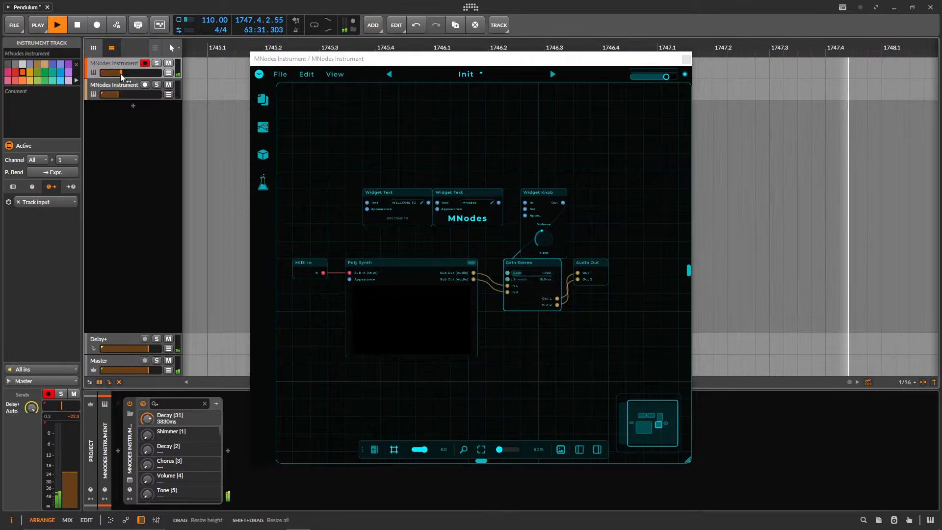
left_click_drag(122, 73, 112, 73)
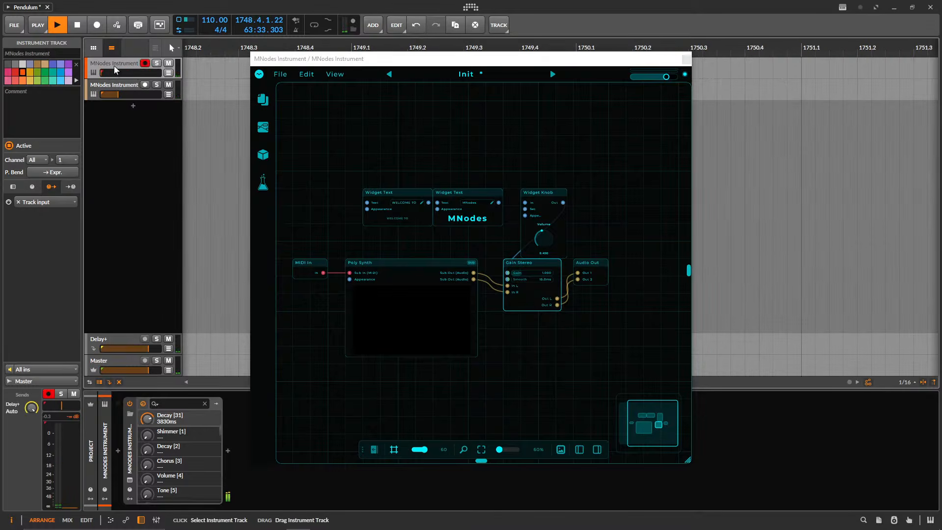
key("Delete")
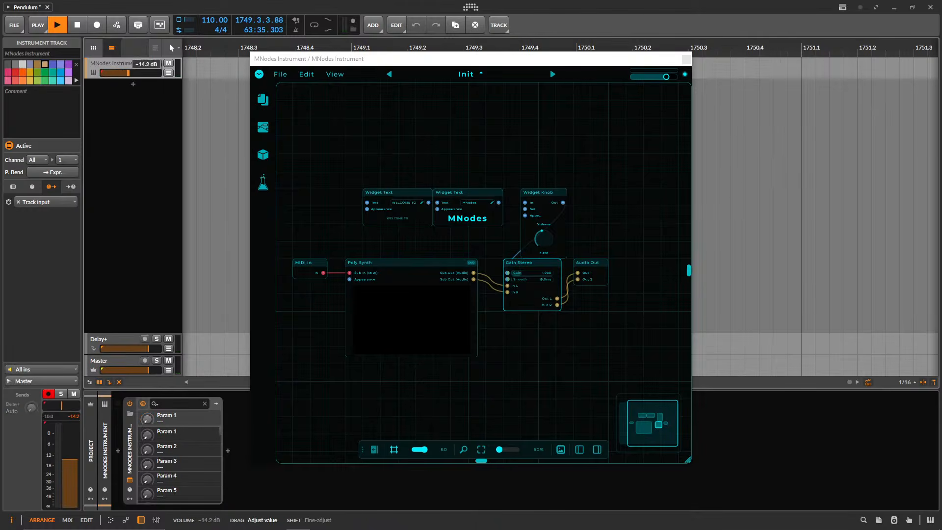
Close and reopen the plugin window, bring up the welcome screen and choose Perform to view the Init front panel.
left_click(685, 59)
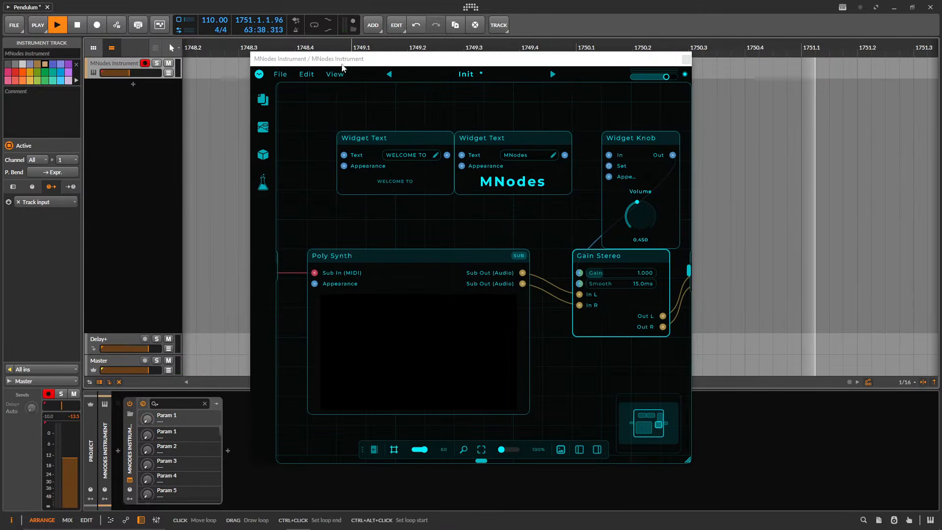
left_click(336, 73)
left_click(343, 104)
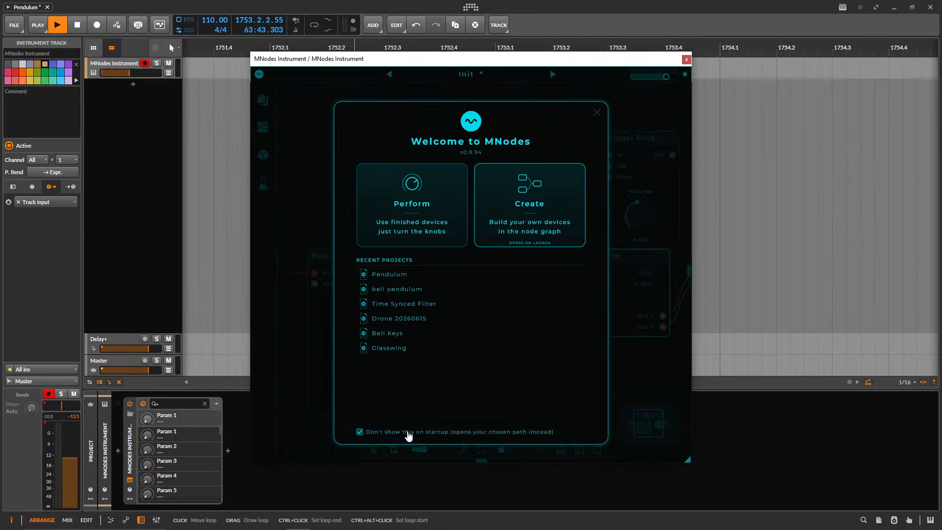
left_click(404, 221)
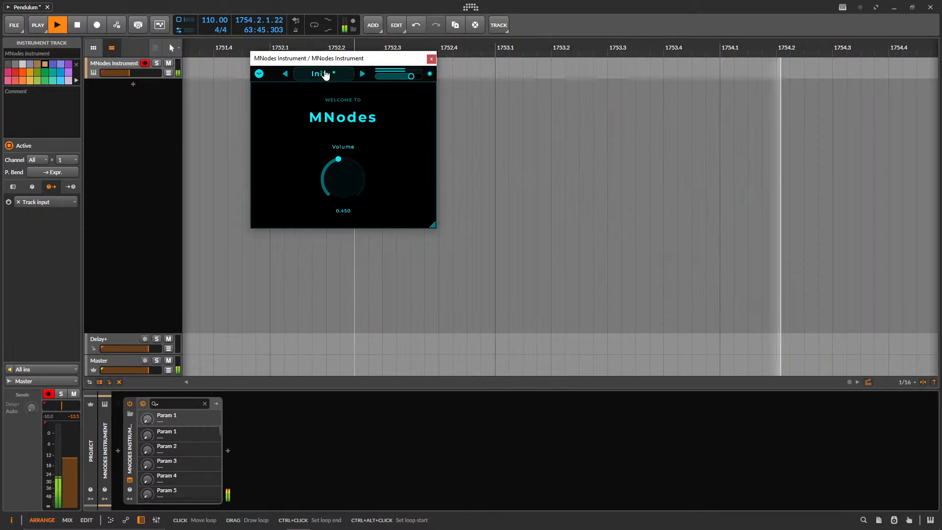
left_click(325, 74)
left_click(307, 75)
Return to Edit Mode, bring up the welcome screen again and choose Create.
left_click(259, 75)
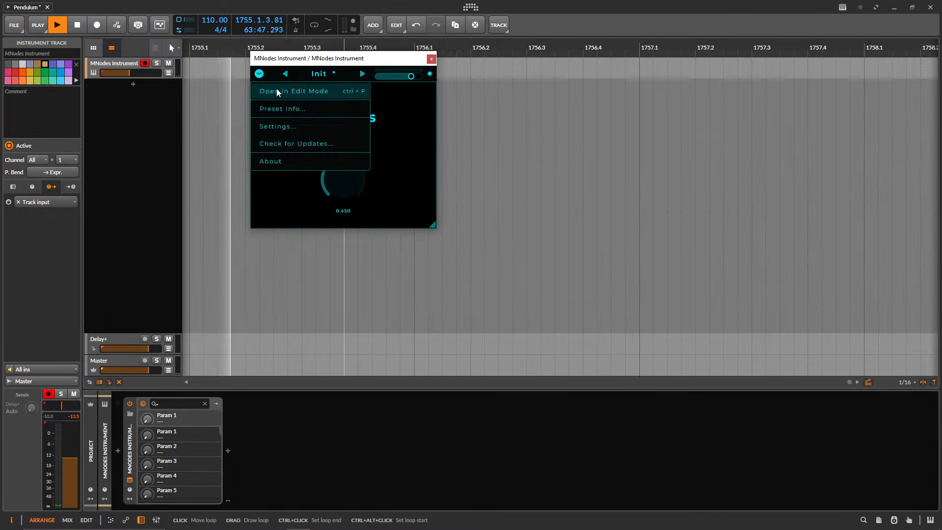
left_click(290, 91)
left_click(335, 74)
left_click(357, 93)
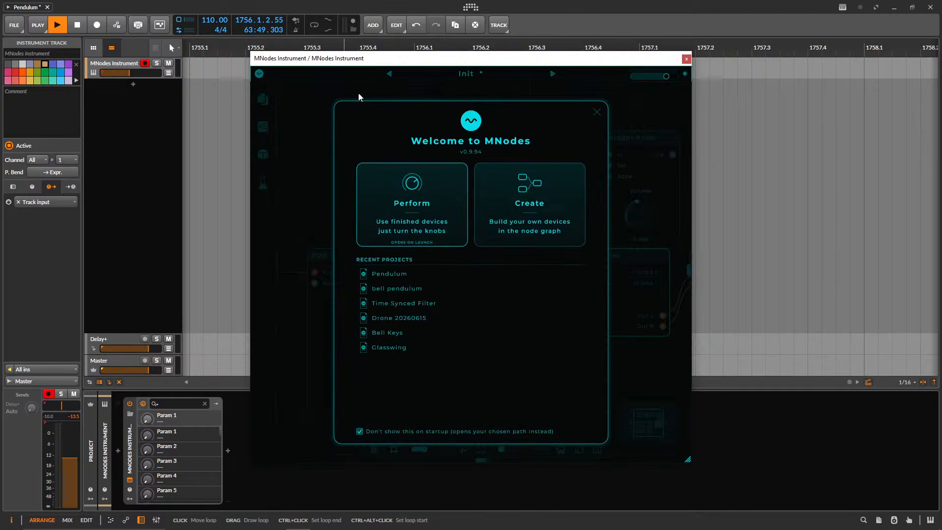
left_click(532, 200)
Enlarge the plugin window so the whole Init graph fits, and raise the track volume to -8.3 dB.
left_click_drag(510, 85, 410, 78)
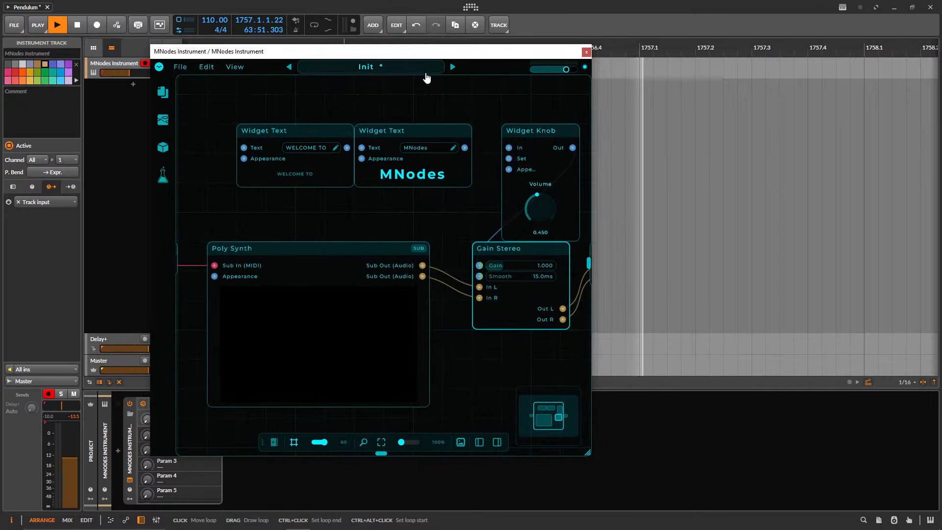
left_click_drag(587, 452, 876, 491)
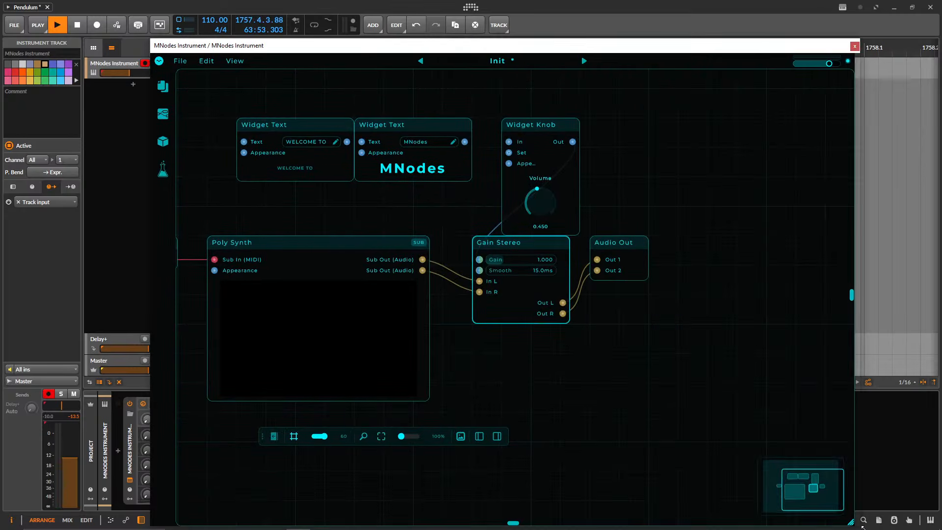
left_click_drag(300, 242, 382, 229)
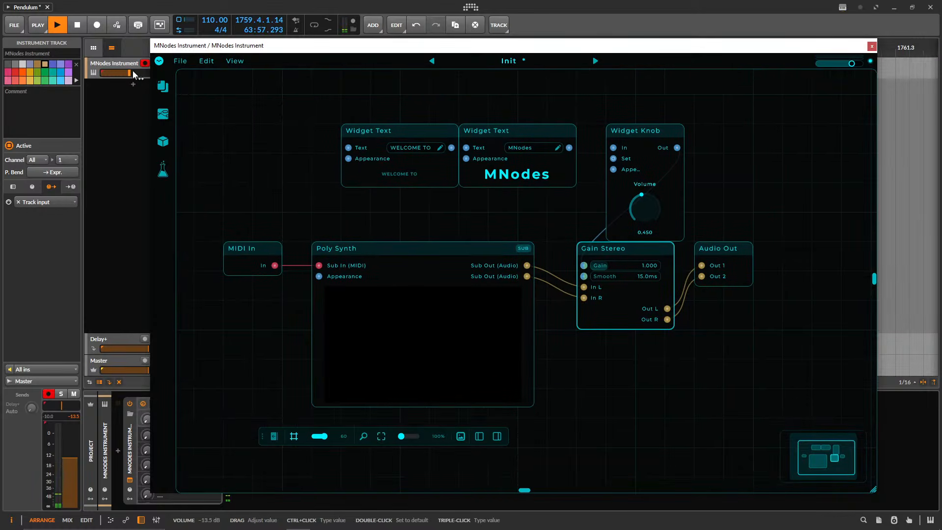
left_click_drag(133, 73, 140, 73)
Inside the Poly Synth subgraph, move the Filter, Saw, Note To Freq and Voice Pitch nodes apart, and return to Root.
left_click(351, 245)
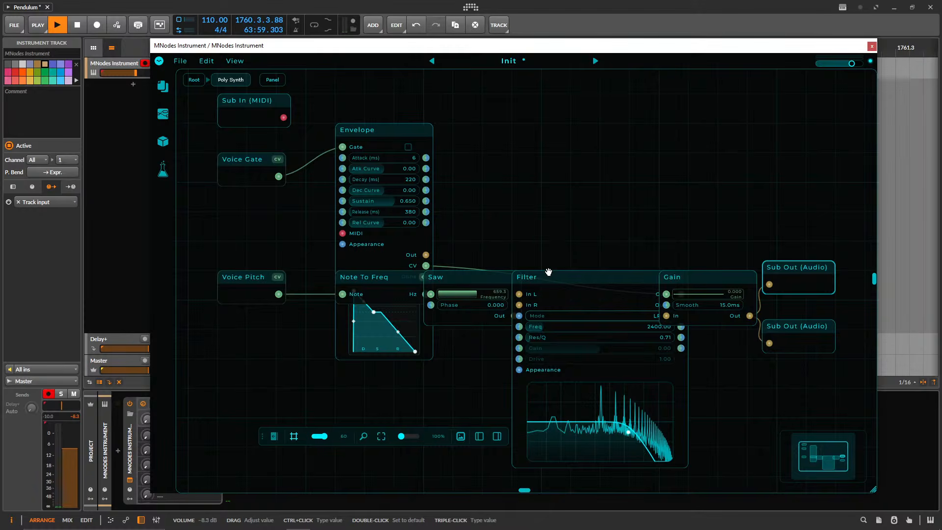
left_click_drag(549, 271, 549, 360)
left_click_drag(453, 277, 483, 277)
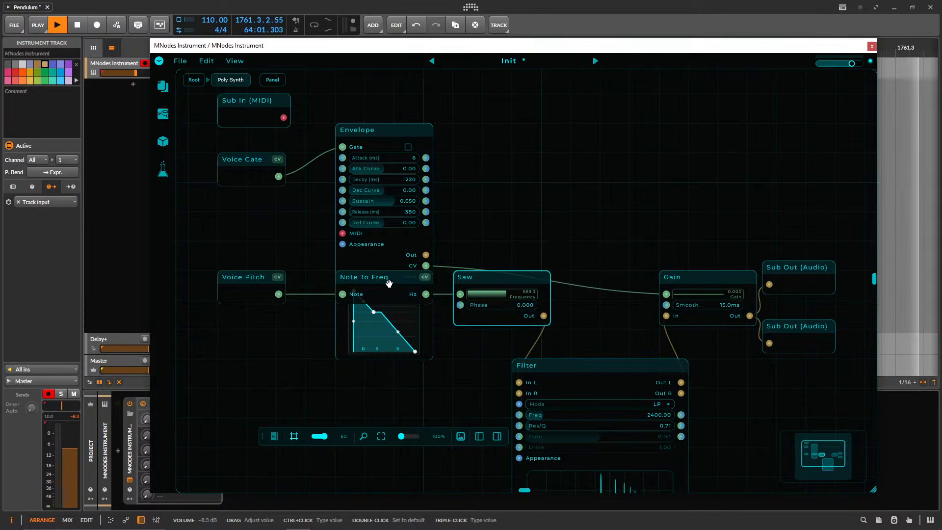
left_click_drag(389, 284, 389, 402)
left_click_drag(258, 294, 258, 382)
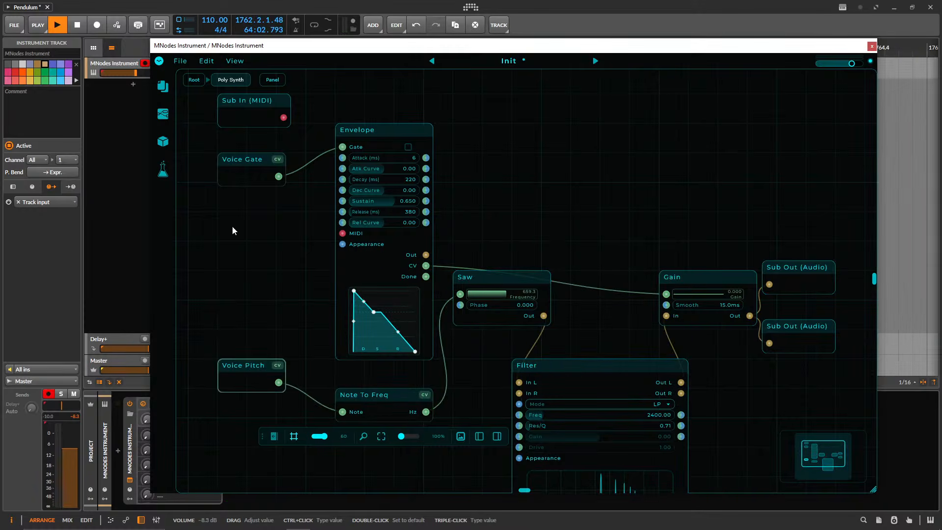
left_click(193, 85)
Select and delete all nodes of the Init patch to leave the root graph empty.
scroll(670, 229, "down", 3)
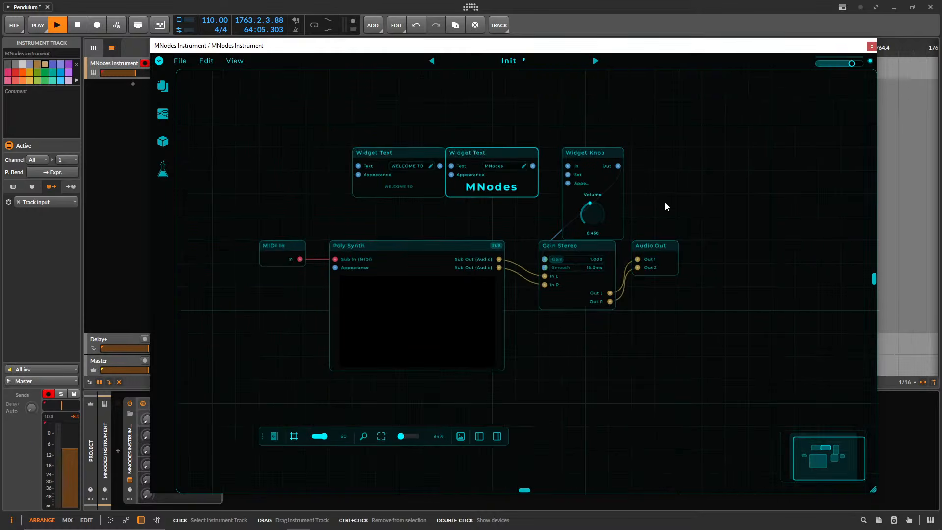
left_click_drag(264, 359, 534, 142)
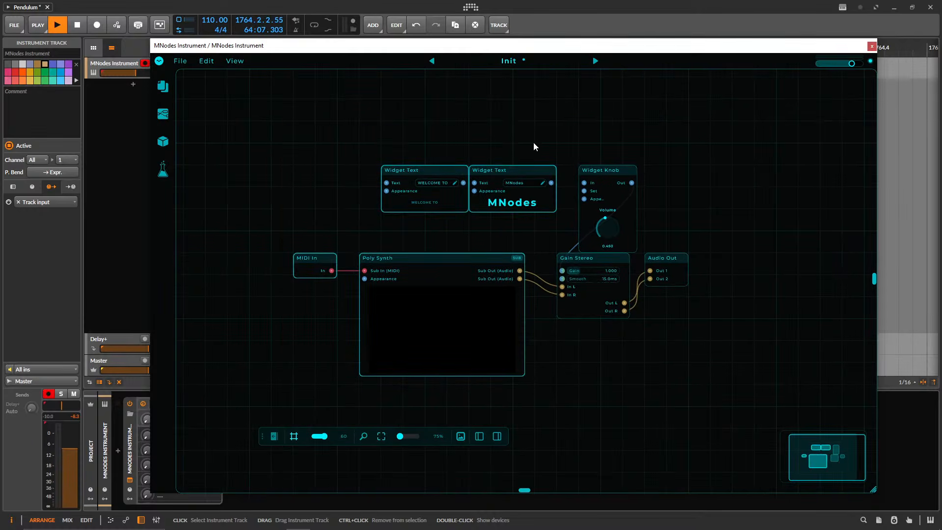
key("Delete")
left_click_drag(672, 150, 681, 137)
key("Delete")
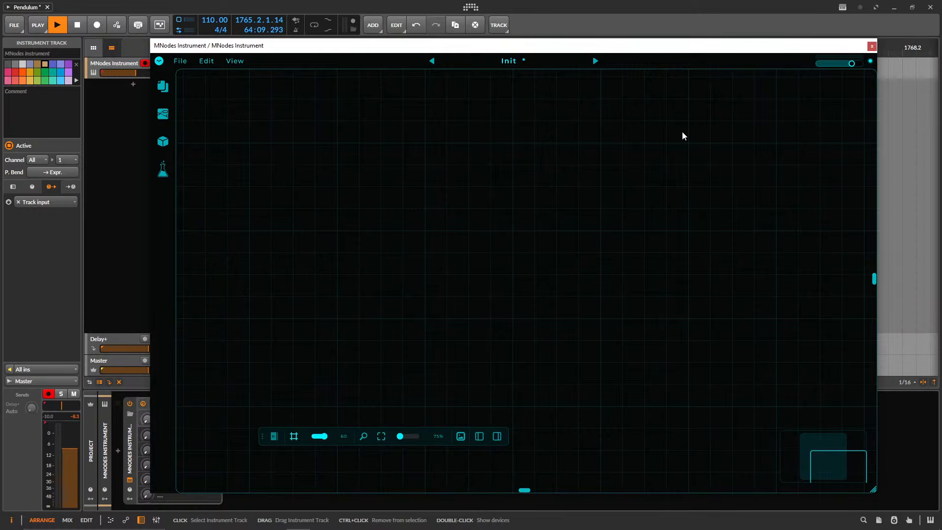
Move the floating canvas toolbar closer to the middle of the empty graph area.
left_click_drag(499, 199, 431, 176)
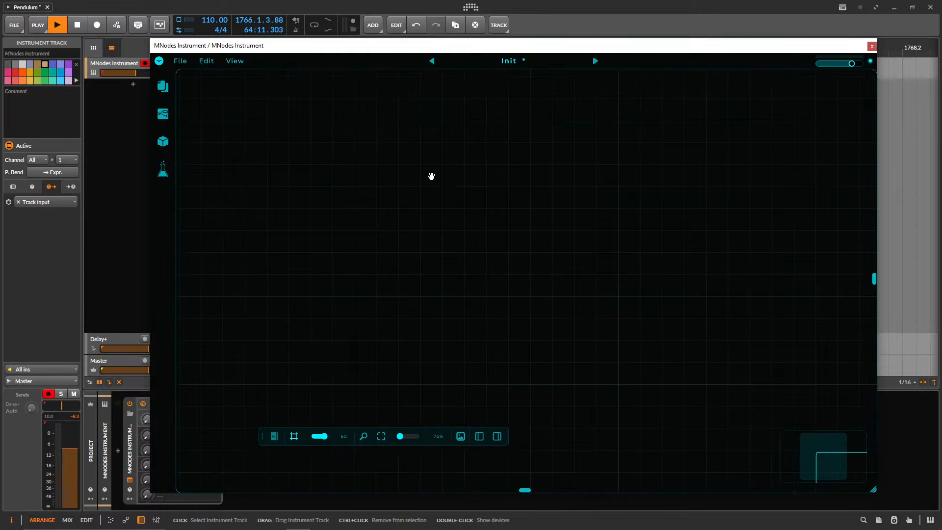
left_click_drag(262, 437, 420, 433)
left_click_drag(416, 224, 403, 248)
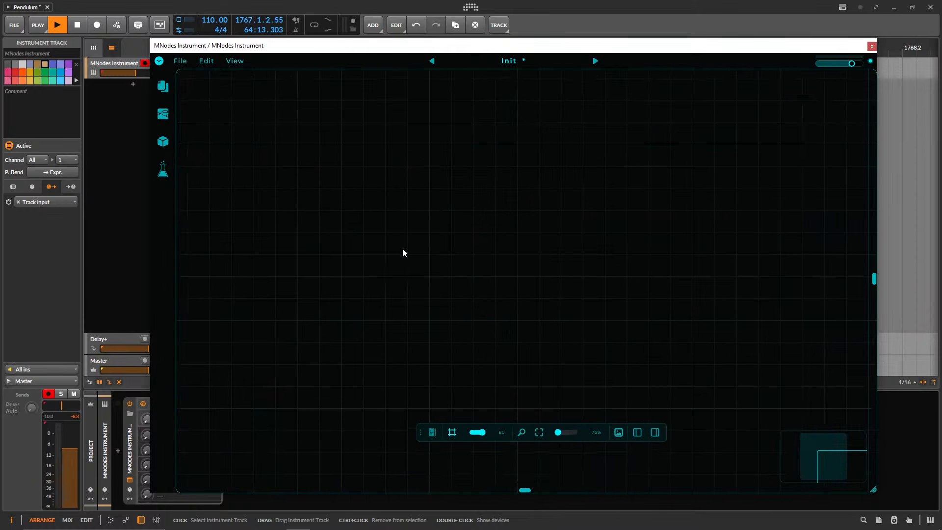
Open the node browser sidebar and call up the quick node search on the empty canvas.
right_click(440, 189)
left_click(439, 187)
left_click(163, 114)
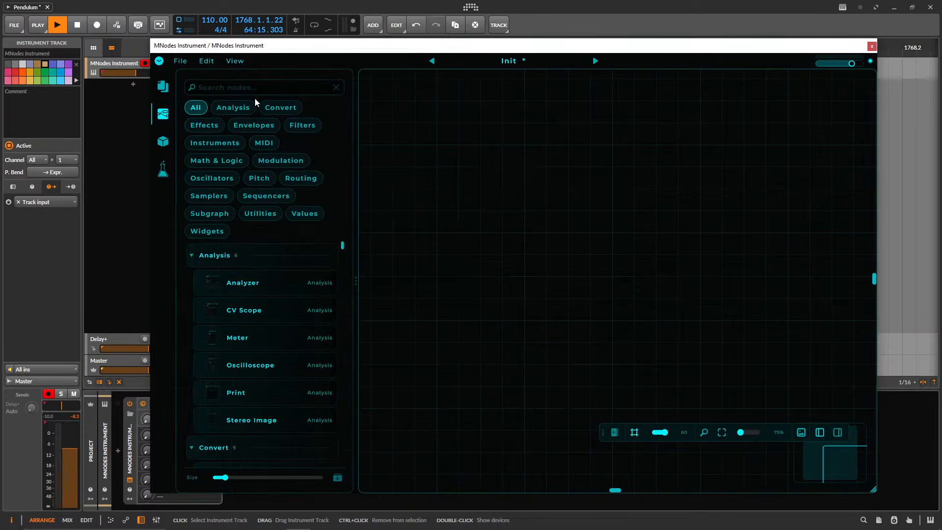
left_click(163, 116)
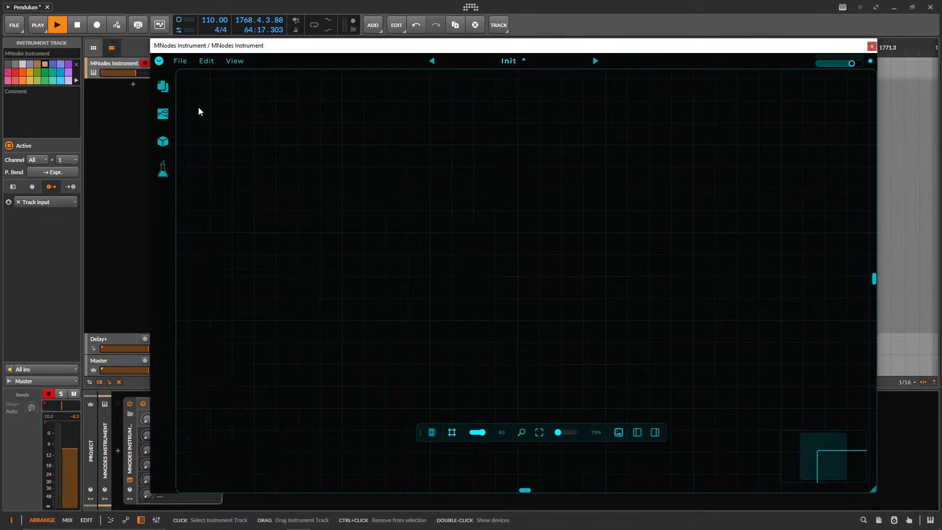
left_click(164, 118)
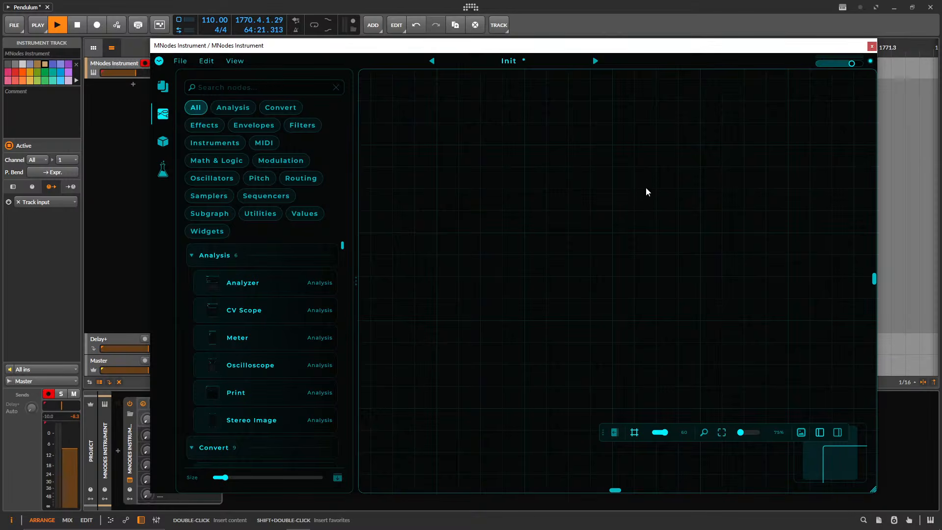
double_click(495, 155)
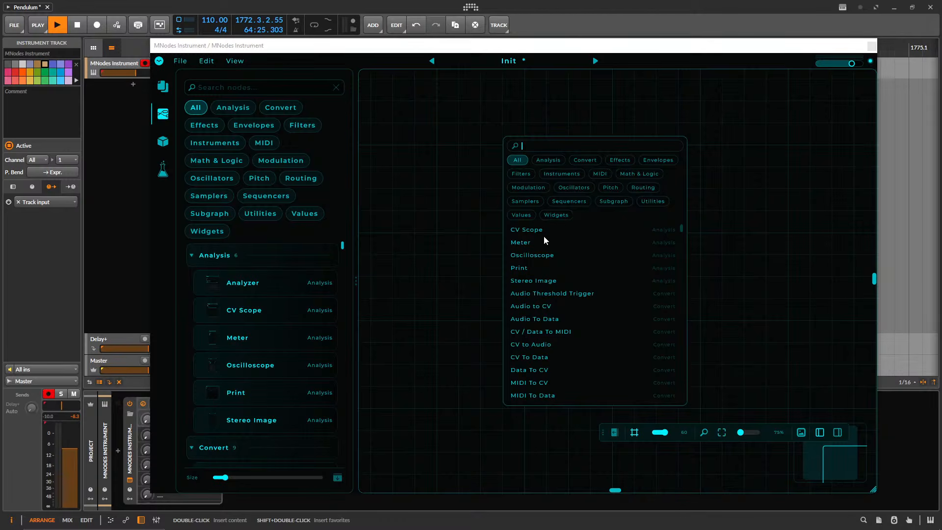
Search the node browser for "pend" and place a Pendulum widget node on the empty canvas.
left_click(227, 89)
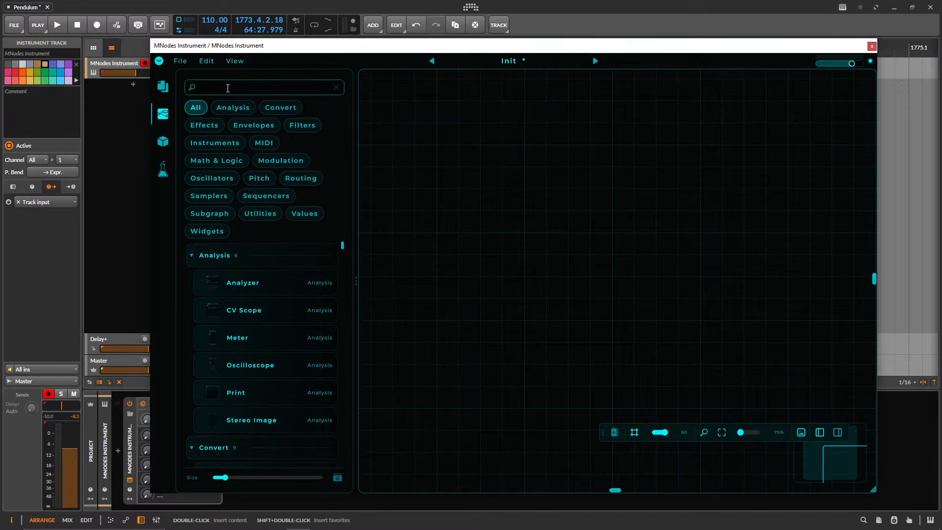
type("pend")
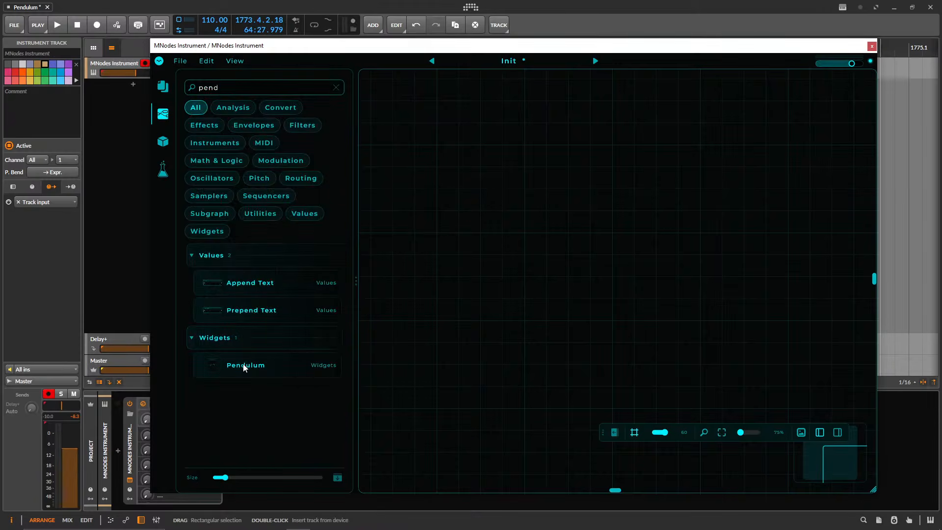
left_click_drag(244, 367, 505, 231)
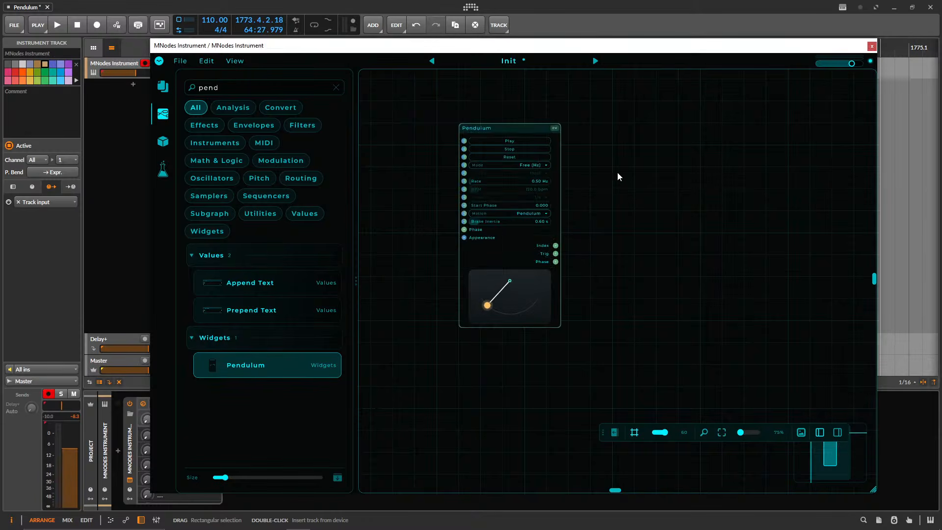
Delete the Pendulum node and add a new one through the quick node search with "pend".
left_click_drag(645, 127, 416, 149)
key("Delete")
right_click(522, 157)
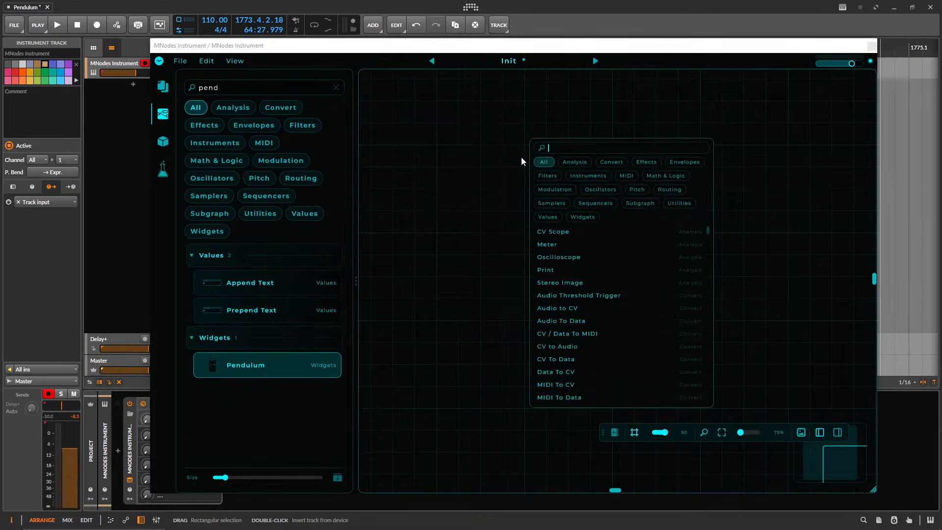
type("pend")
key("Return")
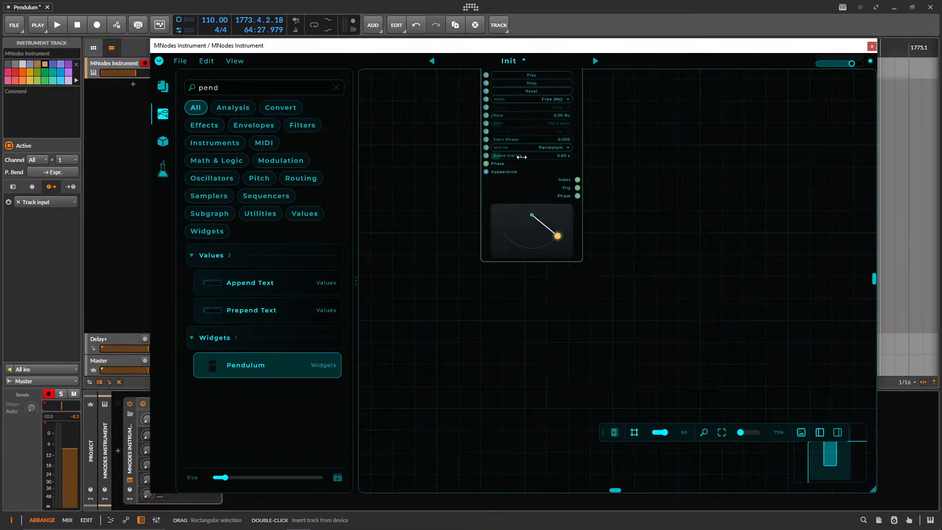
Hide the node browser sidebar to give the graph canvas the full width.
left_click(164, 90)
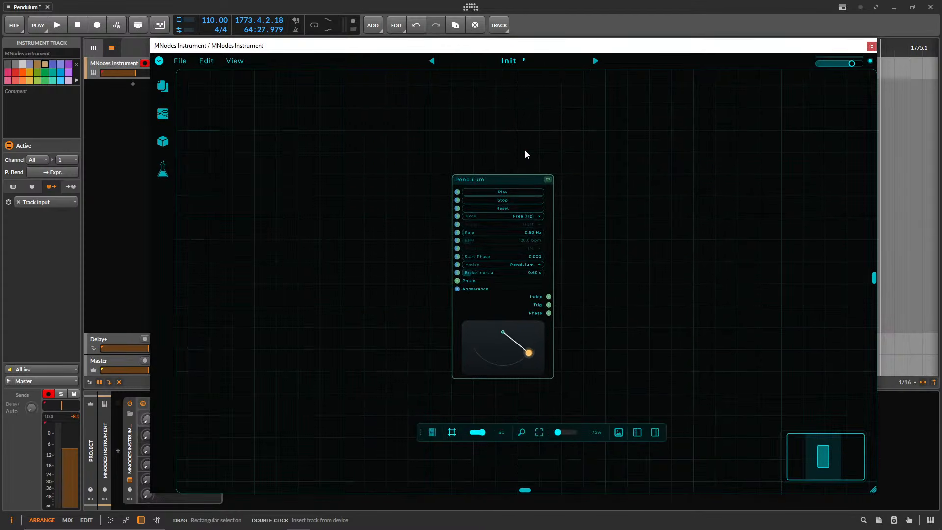
scroll(534, 276, "up", 3)
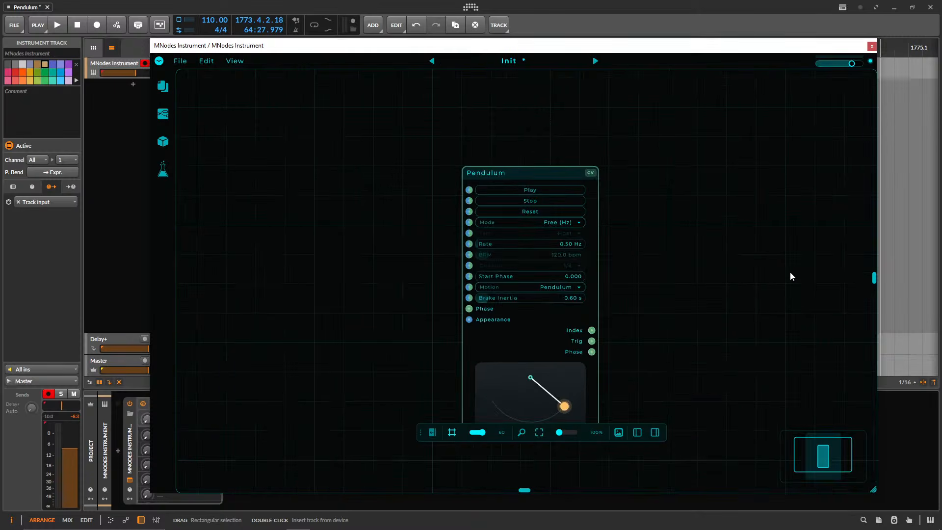
left_click_drag(790, 273, 735, 237)
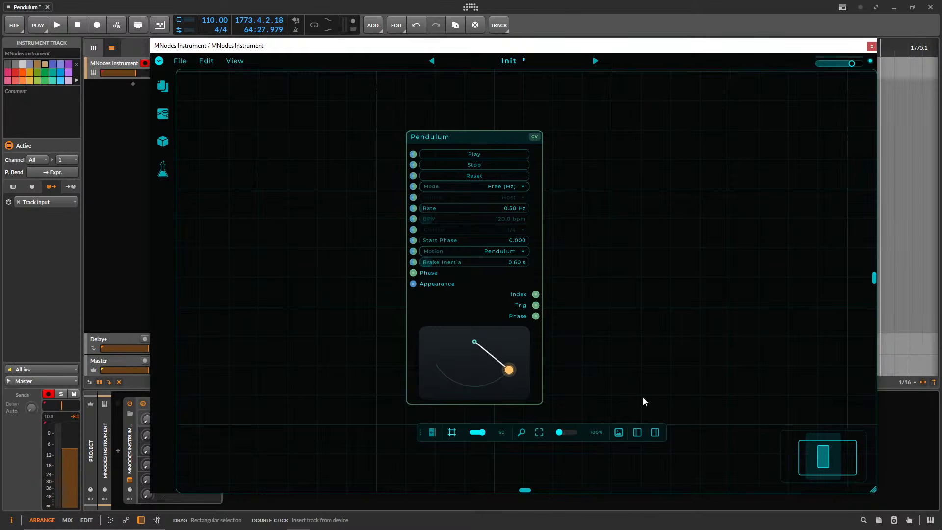
Switch to Discord, highlight the server invitation in the invite-link channel, and close the Discord window.
mouse_move(542, 527)
left_click(712, 527)
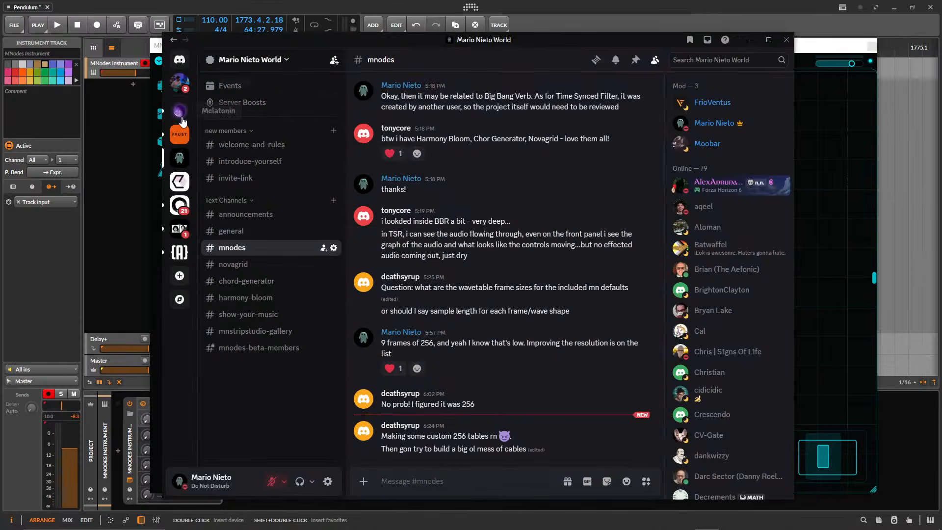
left_click(242, 179)
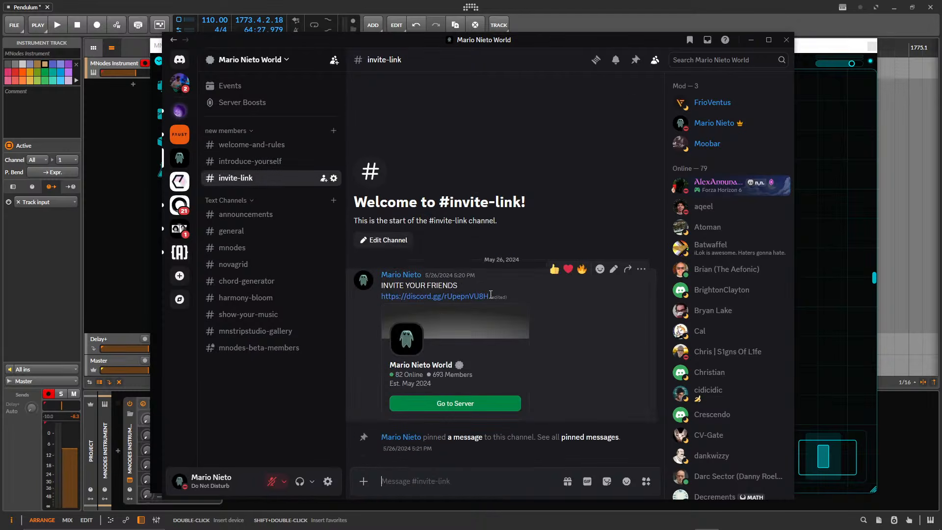
left_click_drag(491, 294, 373, 297)
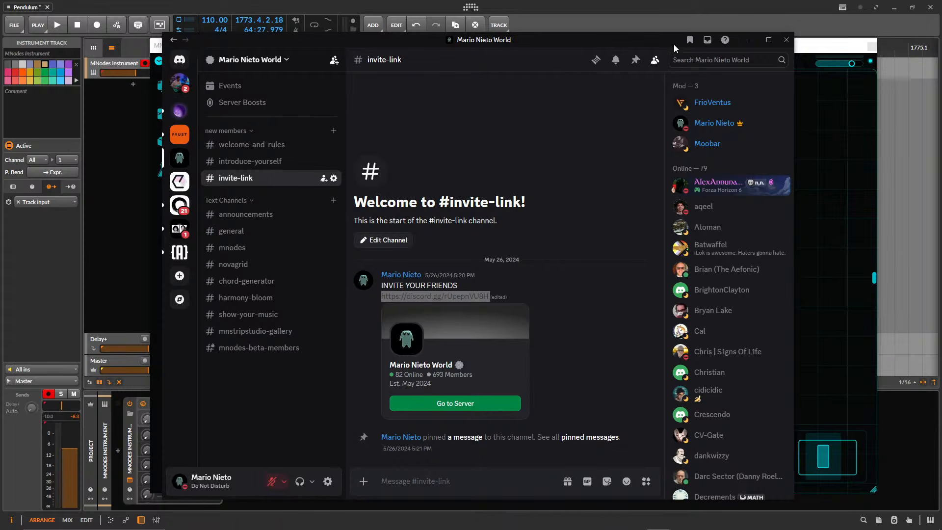
left_click(789, 40)
Move the Pendulum node higher on the canvas and shift the floating canvas toolbar below it.
left_click_drag(447, 139, 476, 110)
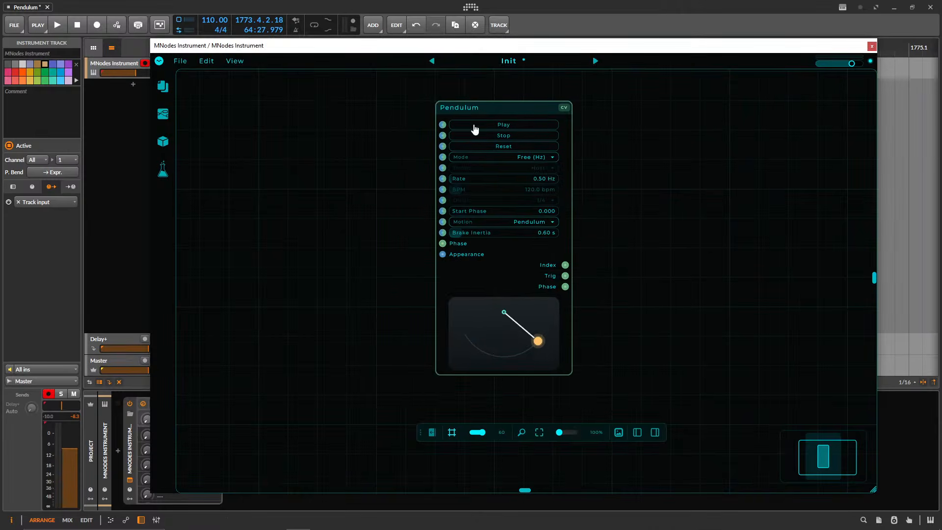
left_click_drag(418, 431, 338, 445)
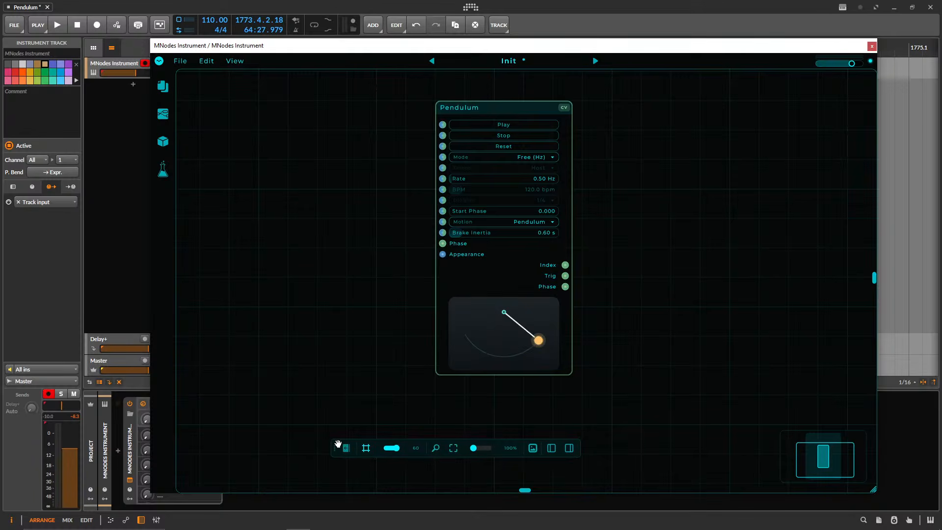
mouse_move(515, 108)
left_mouse_down()
mouse_move(490, 105)
mouse_move(513, 106)
left_mouse_up()
Open the Pendulum node's help window and close it again.
right_click(510, 111)
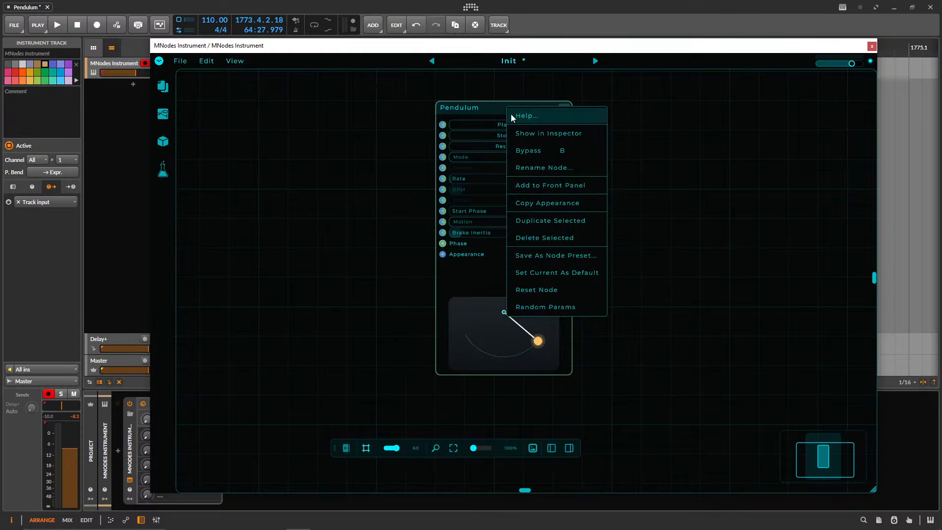
left_click(515, 116)
left_click(734, 110)
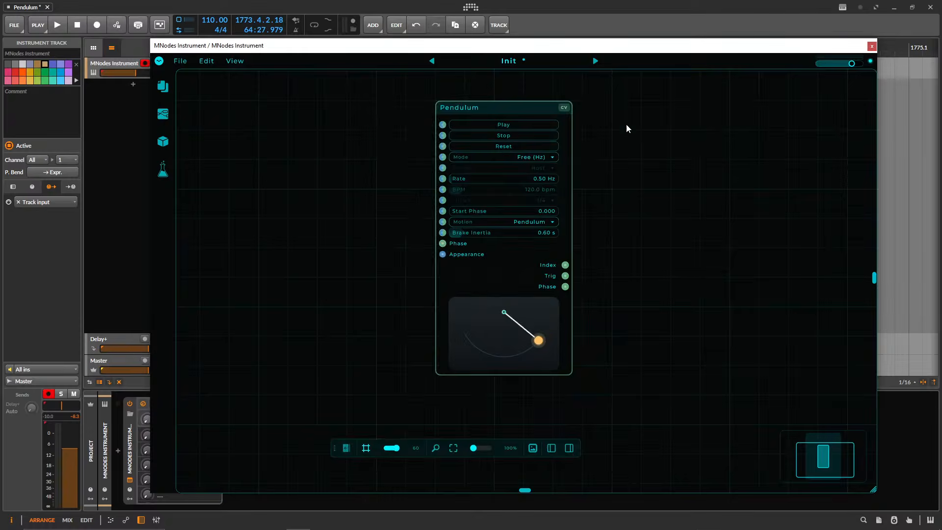
right_click(524, 109)
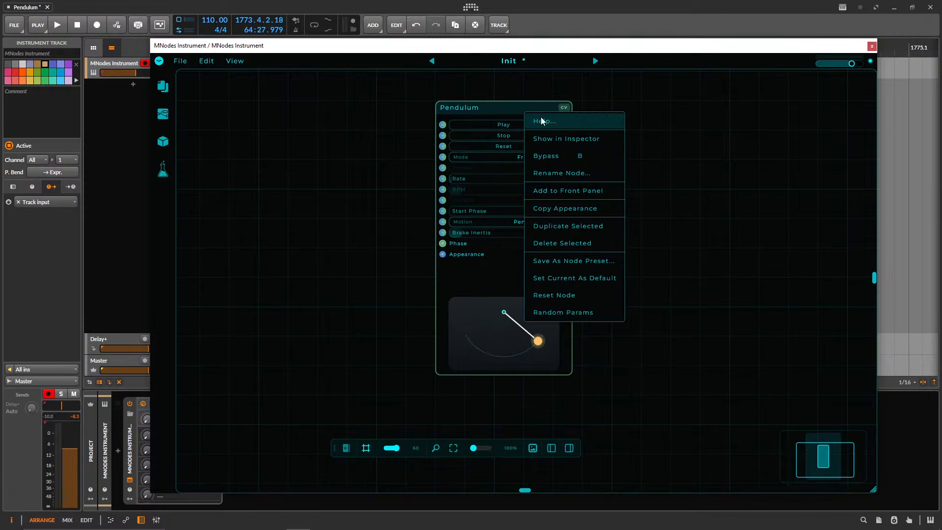
left_click(541, 118)
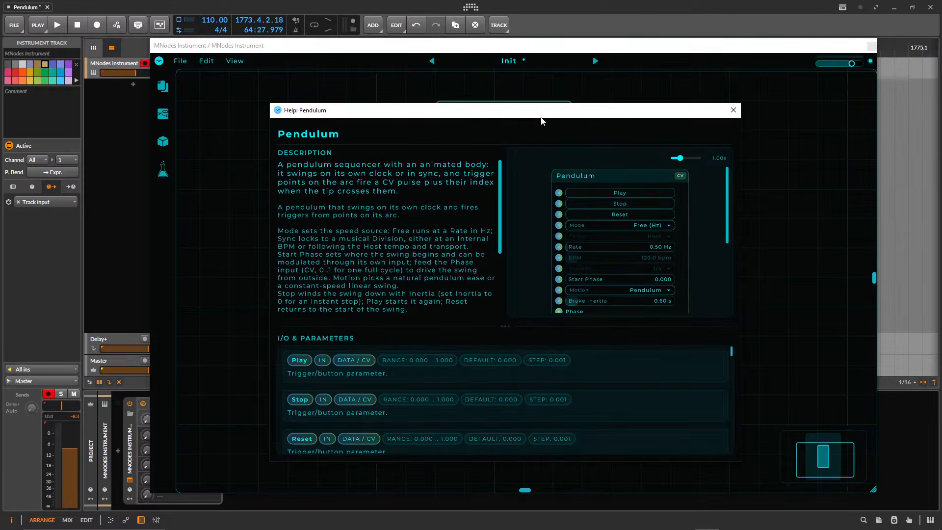
left_click(734, 109)
Reopen the Pendulum help, review its description, node preview and I/O & Parameters list, and close it.
right_click(528, 115)
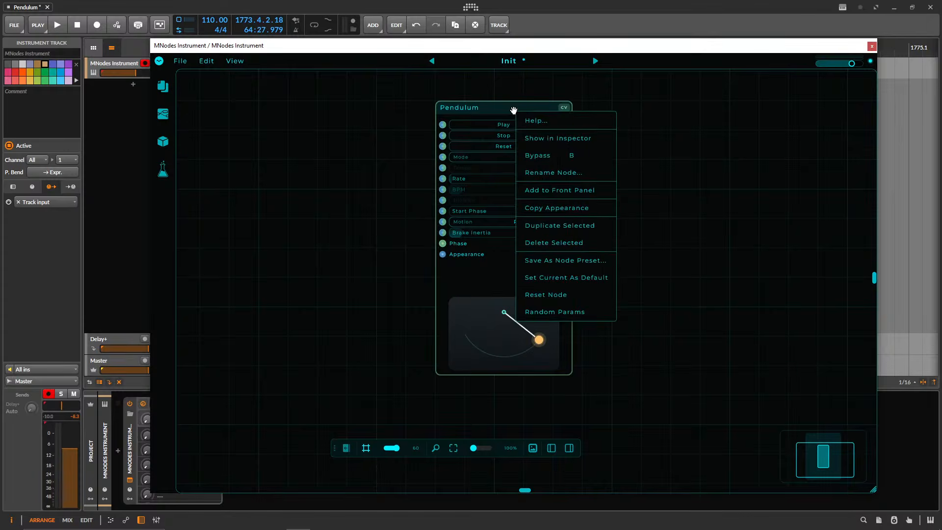
left_click(497, 113)
right_click(492, 108)
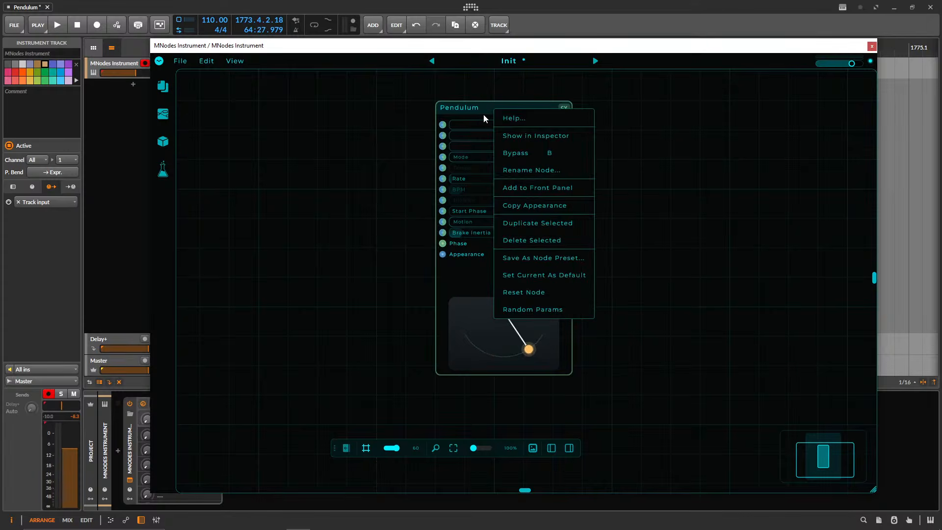
left_click(525, 118)
left_click_drag(498, 193, 502, 151)
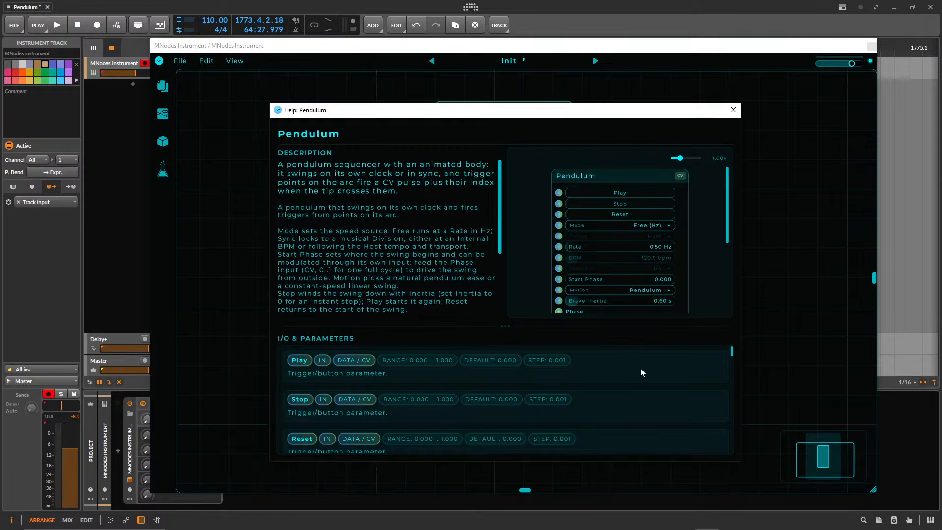
scroll(642, 372, "down", 5)
scroll(706, 218, "down", 2)
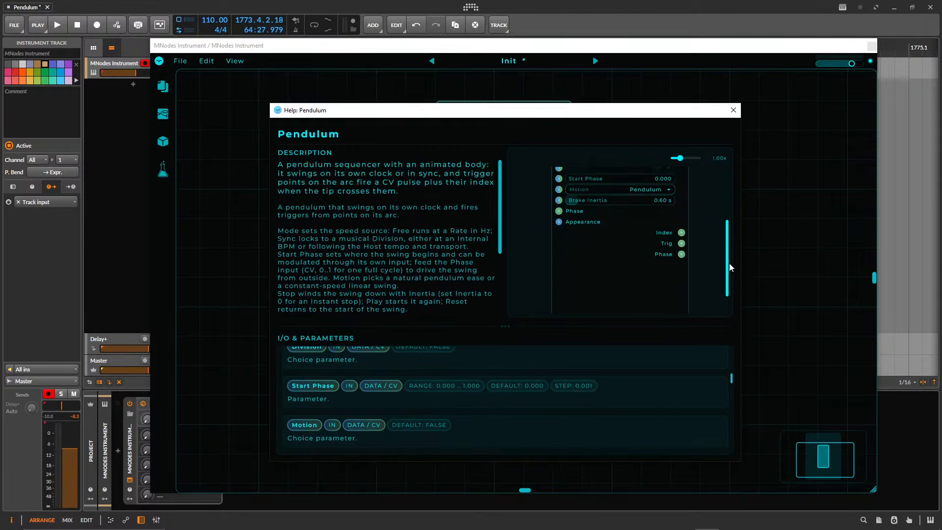
left_click_drag(730, 263, 734, 134)
left_click(734, 110)
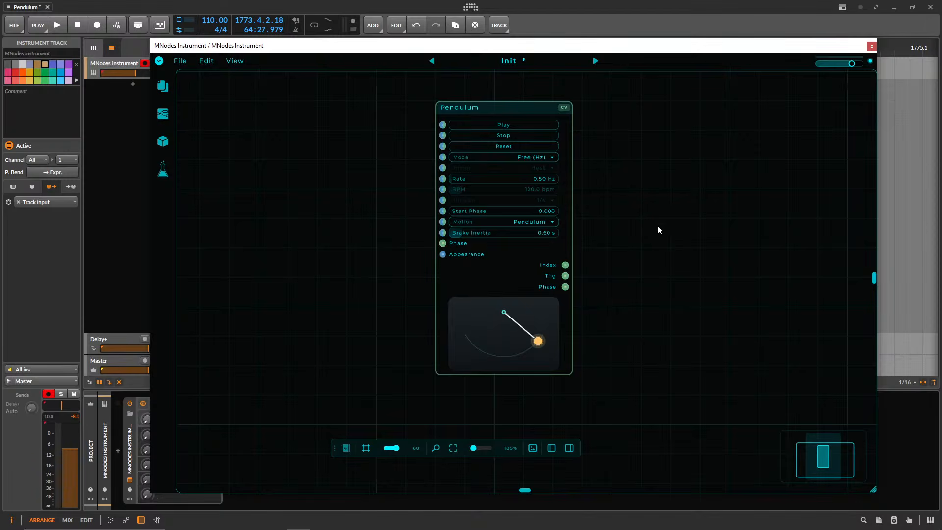
Enlarge the Pendulum node from its lower corner so its swing display is about twice as wide.
scroll(658, 230, "up", 3)
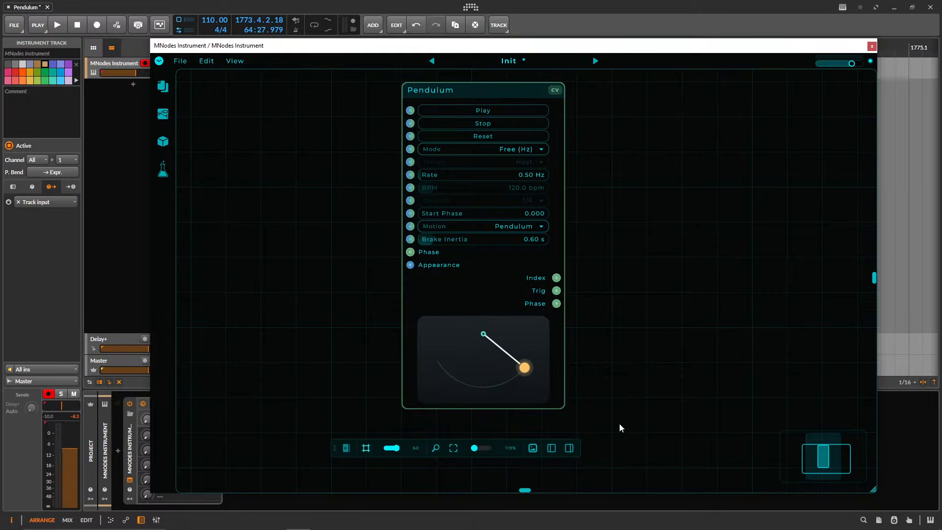
left_click_drag(562, 407, 711, 486)
left_click_drag(754, 369, 656, 296)
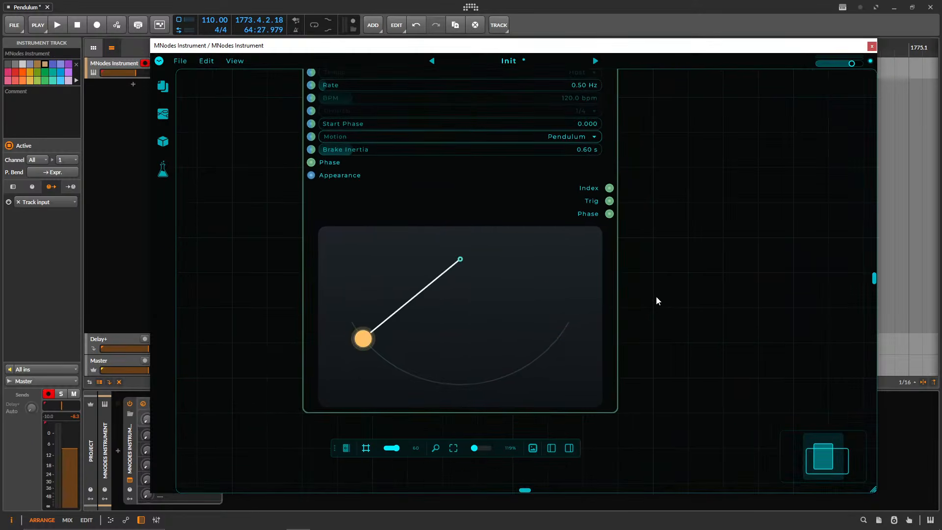
Place nine trigger points spread along the pendulum's arc.
left_click(454, 384)
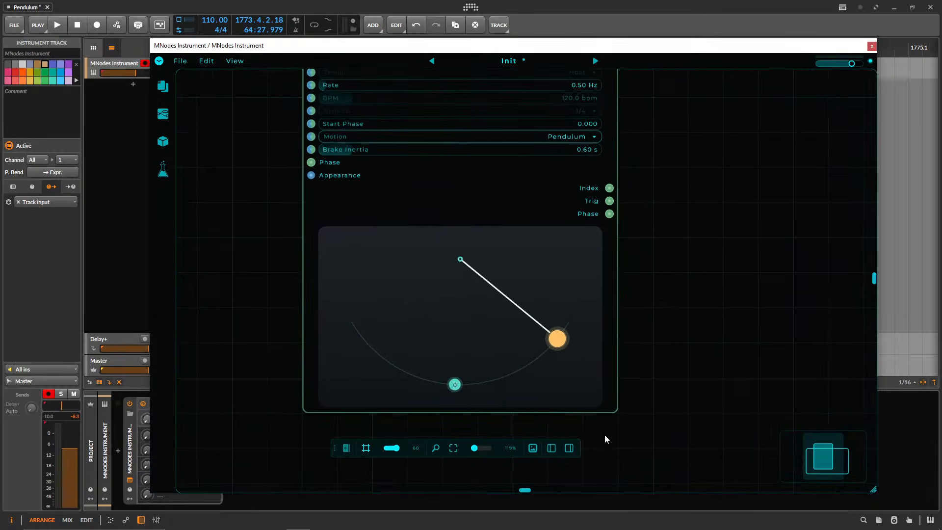
left_click(510, 374)
left_click(552, 345)
left_click(369, 343)
left_click(391, 363)
left_click(411, 374)
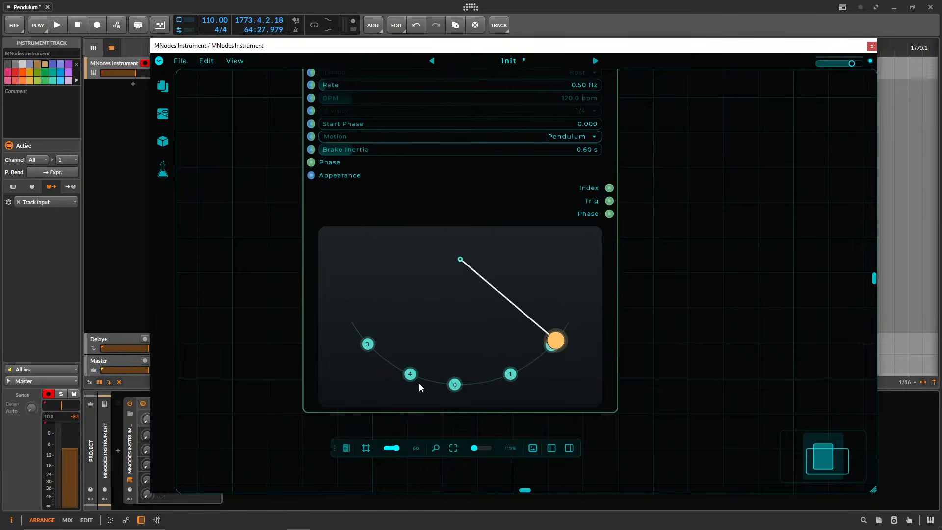
left_click(429, 380)
left_click(483, 382)
left_click(527, 365)
left_click(563, 332)
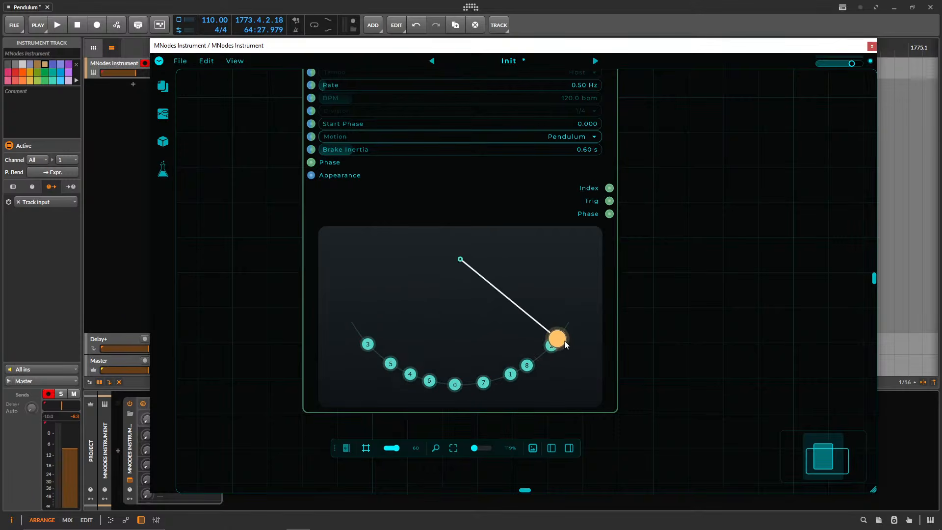
Remove the extra trigger points from the arc and move the remaining one to the arc's lowest point.
mouse_move(552, 345)
left_mouse_down()
mouse_move(286, 325)
mouse_move(525, 374)
mouse_move(551, 358)
left_mouse_up()
left_click_drag(678, 234, 553, 255)
scroll(607, 257, "down", 4)
scroll(552, 256, "up", 2)
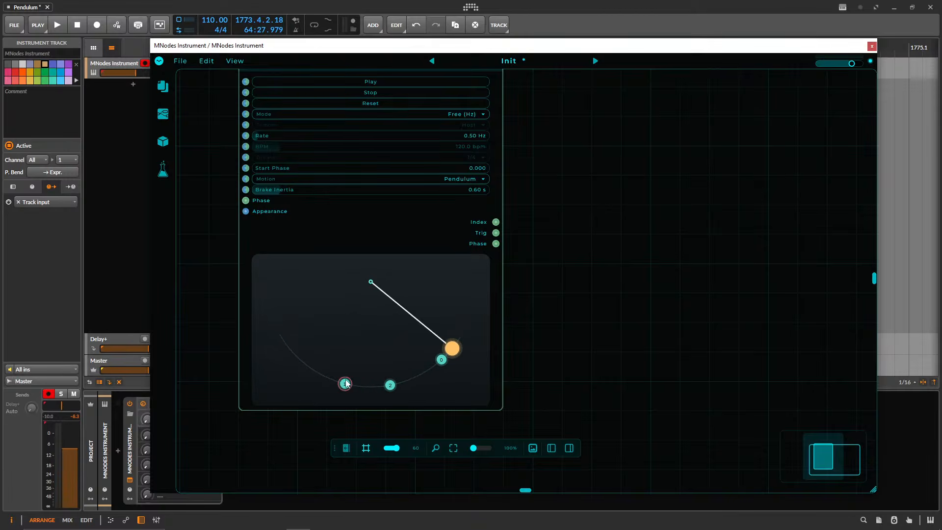
left_click_drag(346, 381, 324, 377)
right_click(324, 376)
left_click_drag(390, 385, 368, 387)
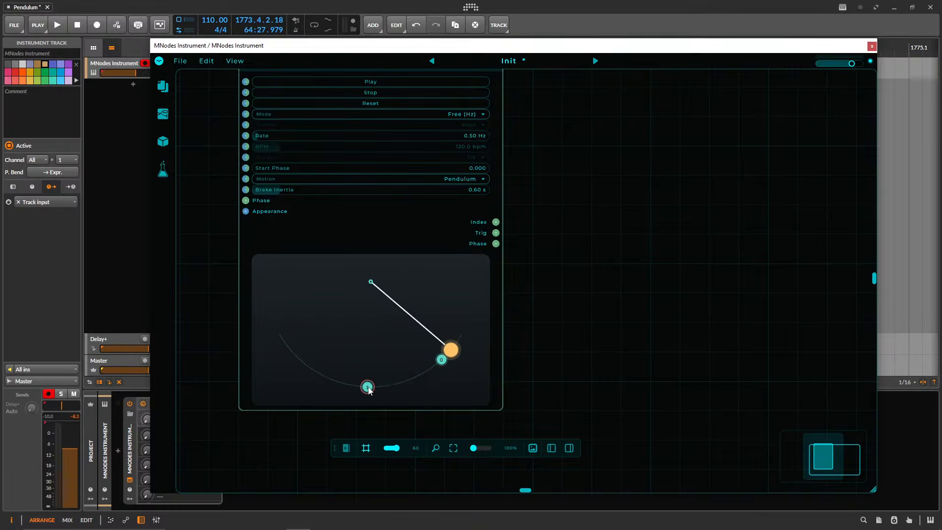
right_click(442, 360)
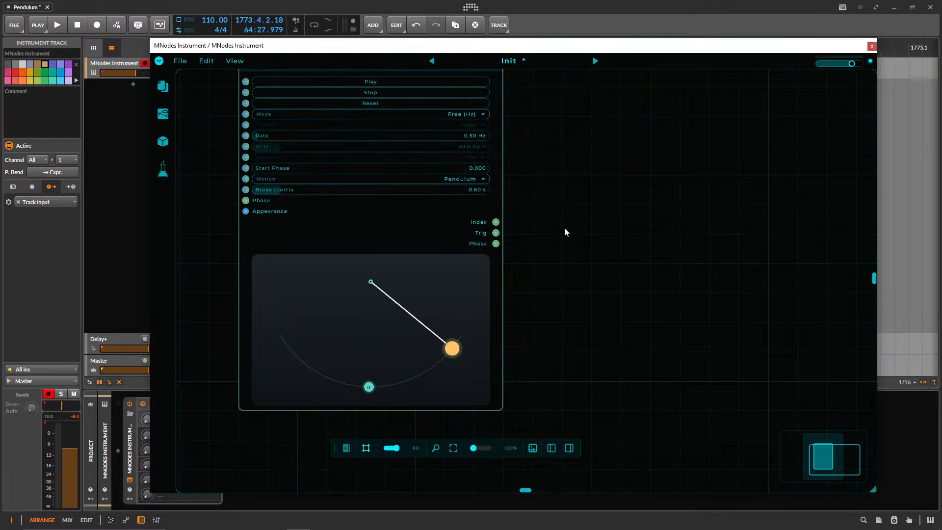
Start the pendulum swinging and reset it to its starting position.
left_click_drag(567, 230, 555, 250)
scroll(574, 235, "down", 2)
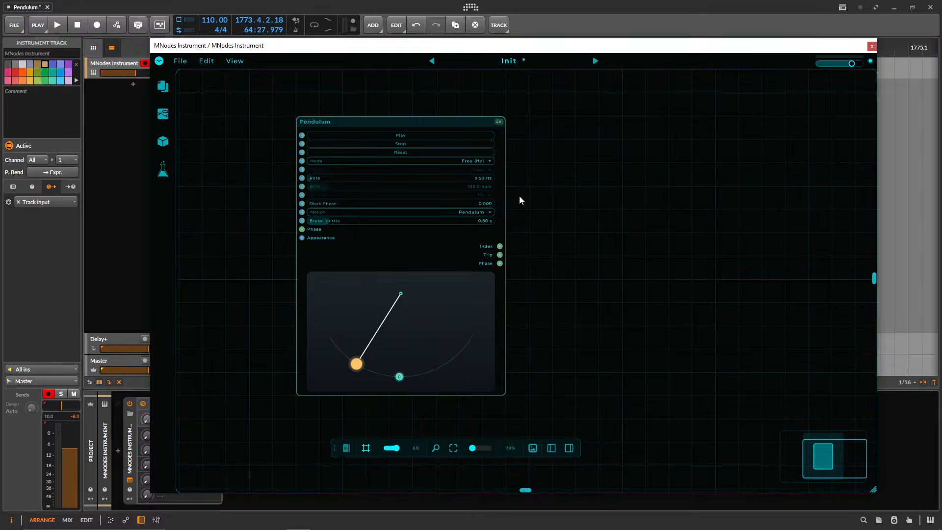
left_click(411, 136)
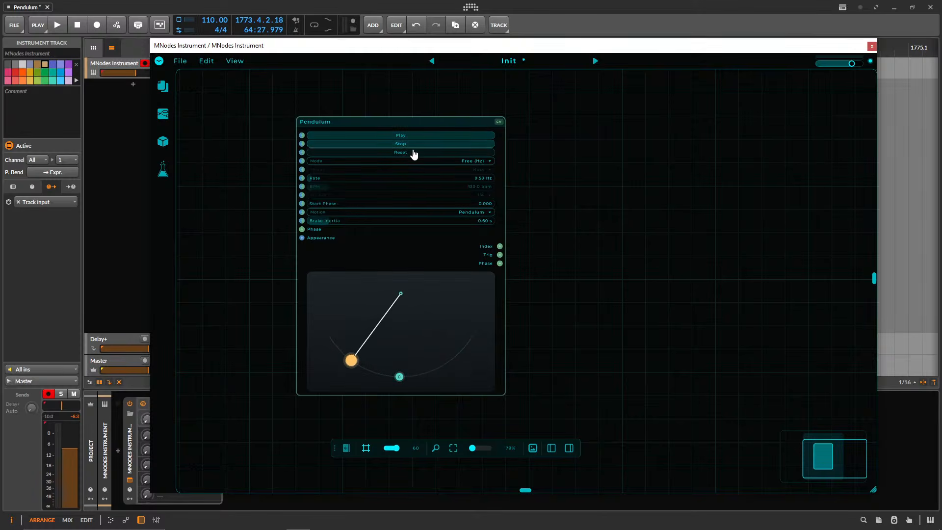
left_click(413, 153)
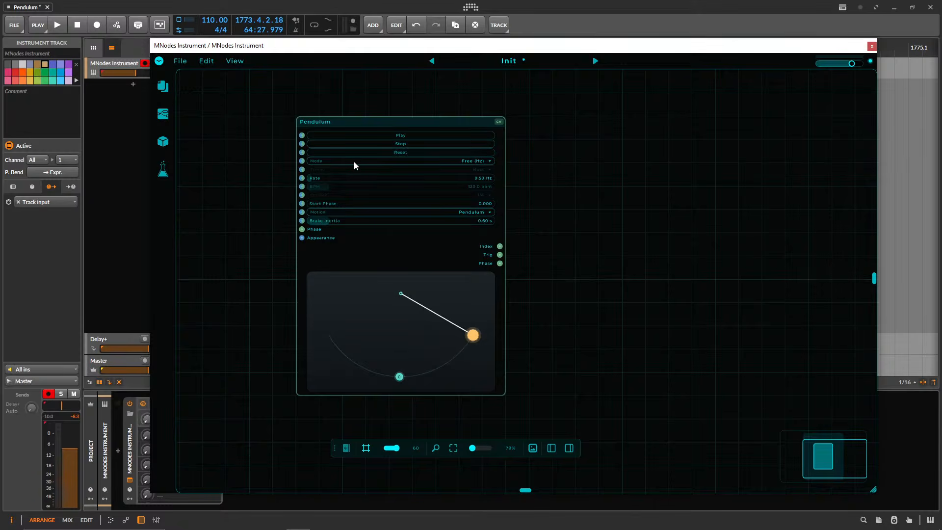
Check the Pendulum node's Mode options and keep Free (Hz).
left_click(437, 161)
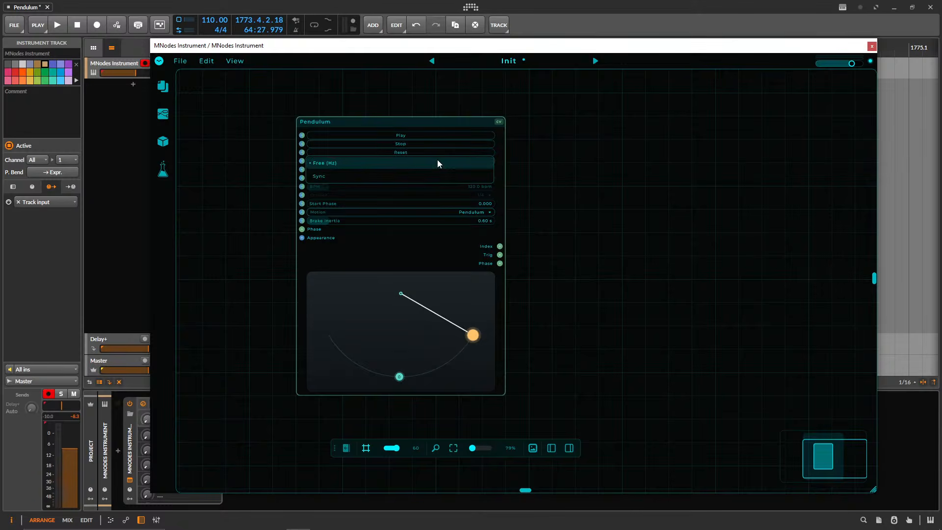
left_click(473, 164)
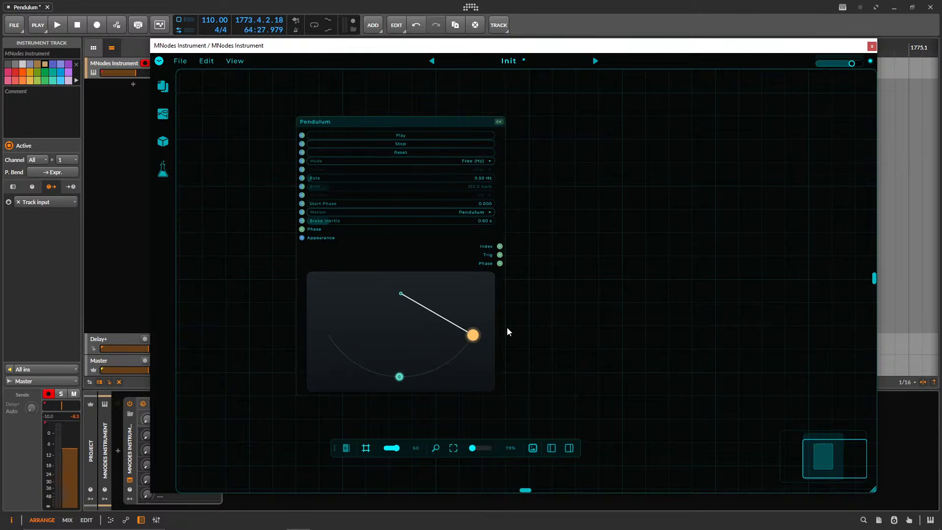
left_click_drag(507, 326, 555, 304)
scroll(509, 323, "up", 3)
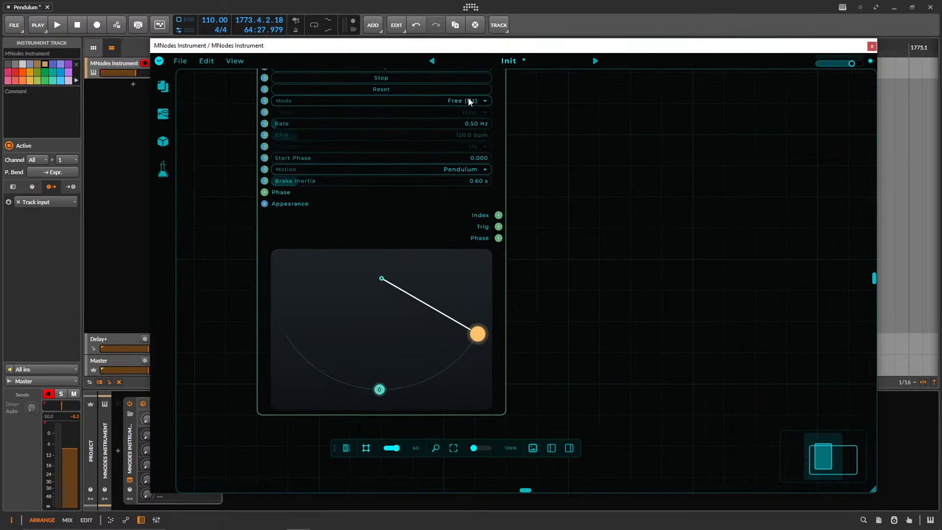
scroll(381, 88, "up", 2)
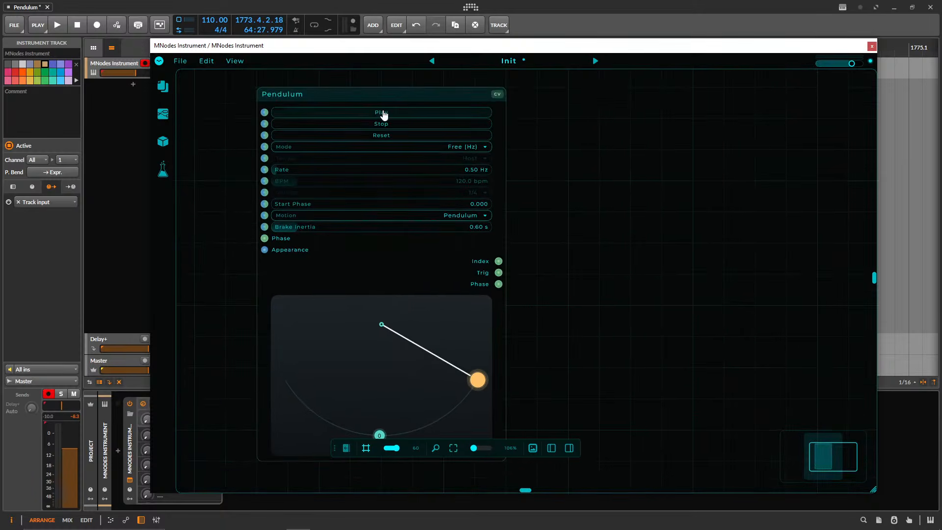
Move the MNodes Instrument window to the screen's upper edge and extend its height downward.
left_click_drag(496, 49, 475, 17)
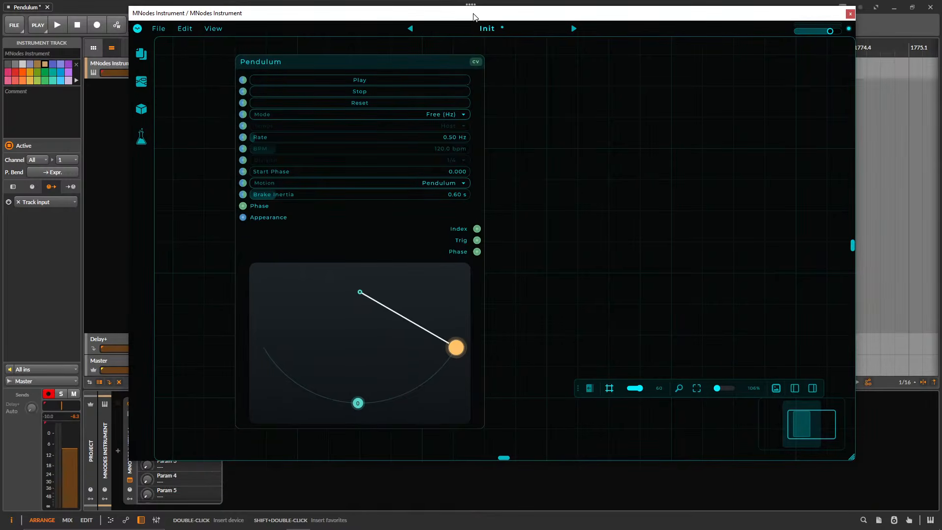
left_click_drag(851, 457, 845, 528)
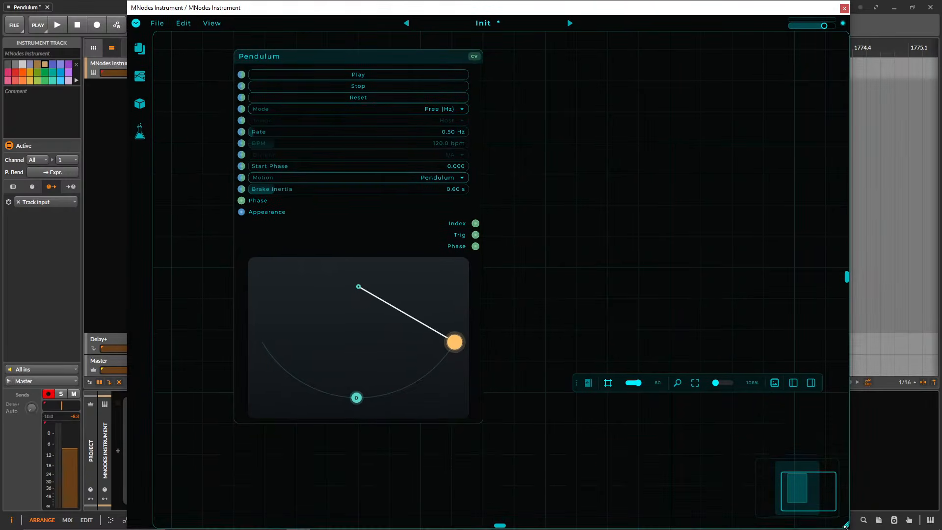
Collapse the floating view toolbar and move it to an upper corner of the canvas, clear of the Pendulum node.
left_click(589, 383)
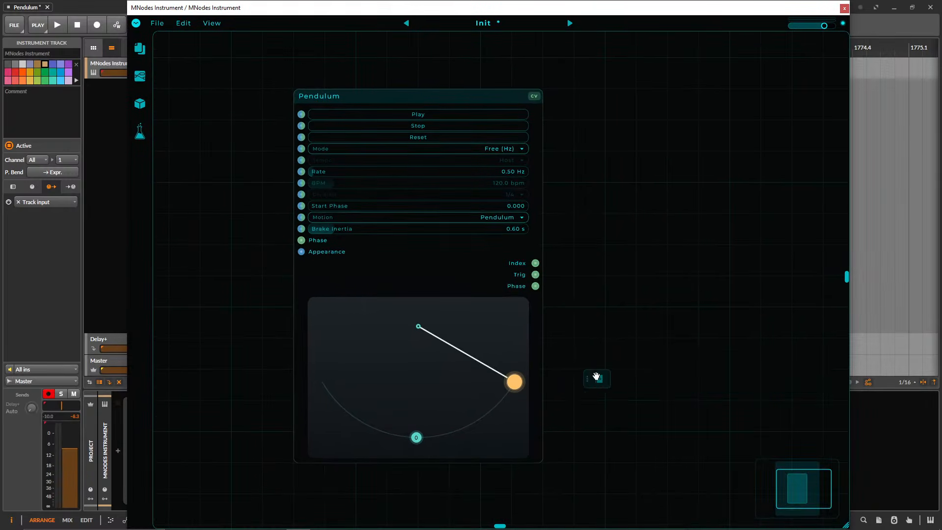
scroll(622, 327, "up", 2)
left_click_drag(607, 330, 674, 325)
scroll(656, 337, "down", 1)
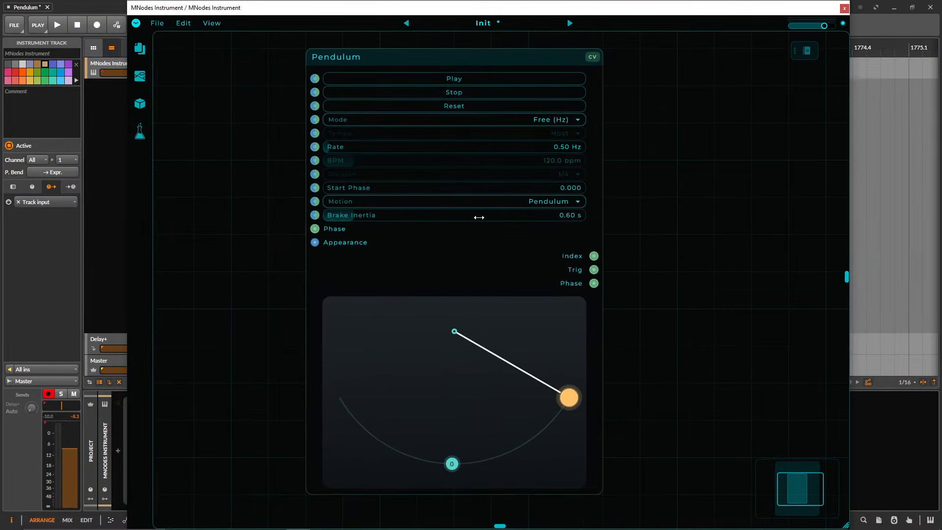
Start the pendulum swinging and set its free-running rate to 0.22 Hz.
left_click(466, 79)
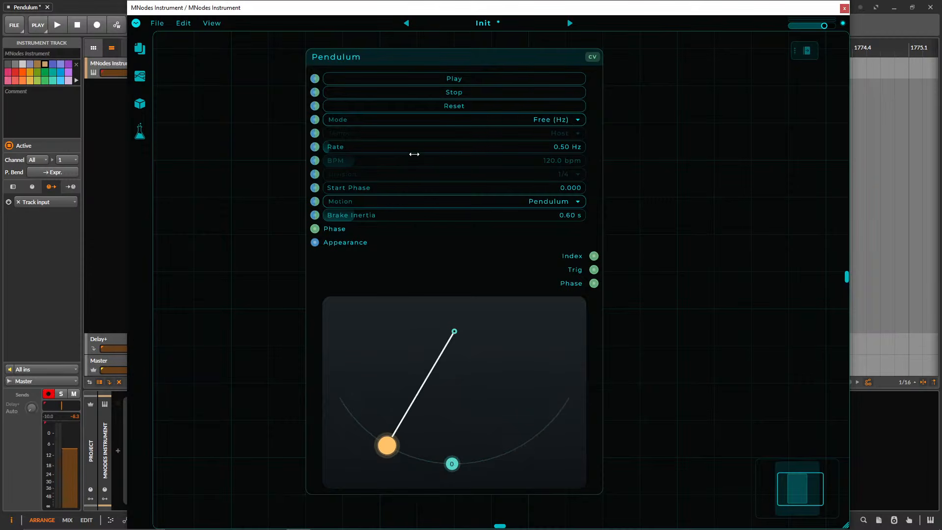
left_click_drag(394, 149, 361, 145)
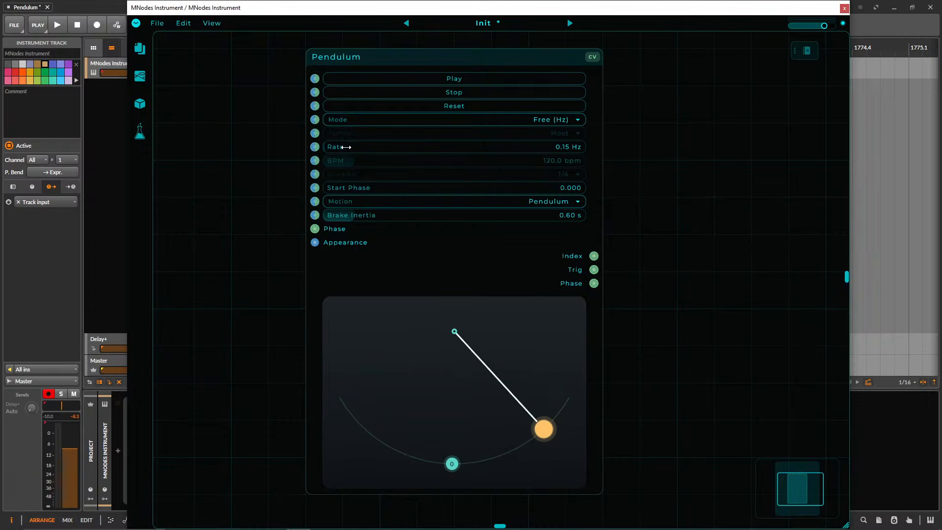
left_click_drag(345, 147, 370, 147)
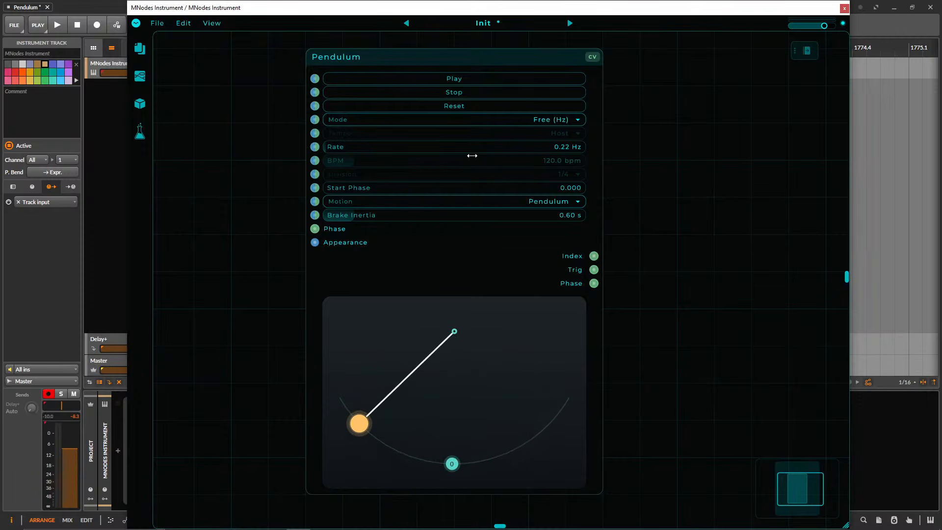
Switch the Pendulum node's mode to Sync and its tempo source to Internal BPM.
left_click(457, 123)
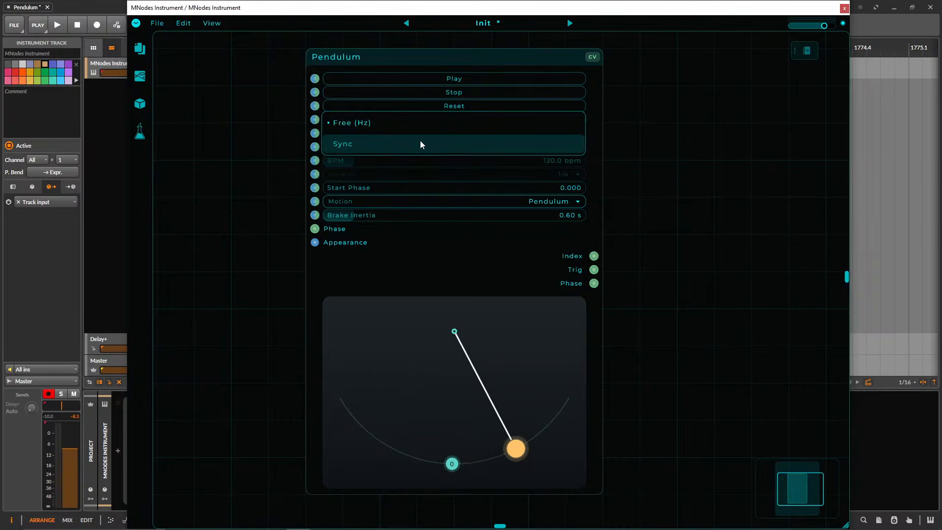
left_click(507, 144)
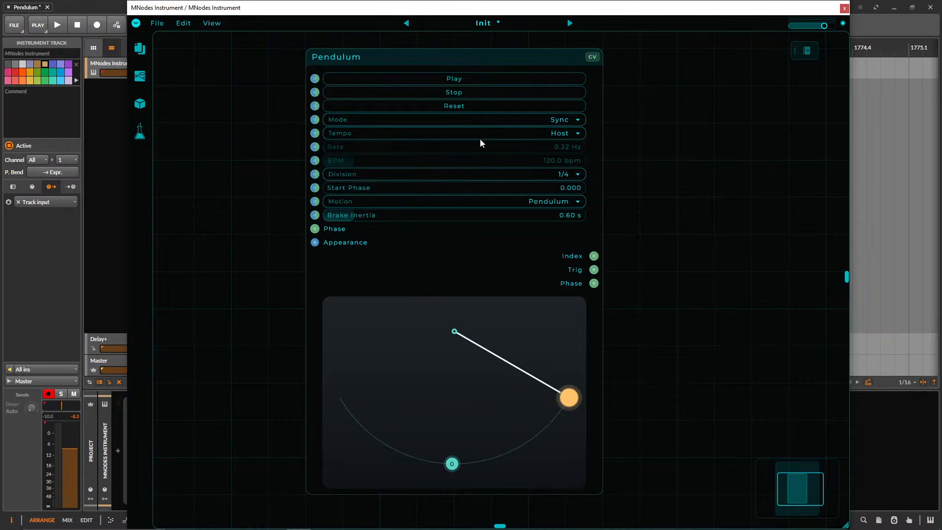
left_click(535, 134)
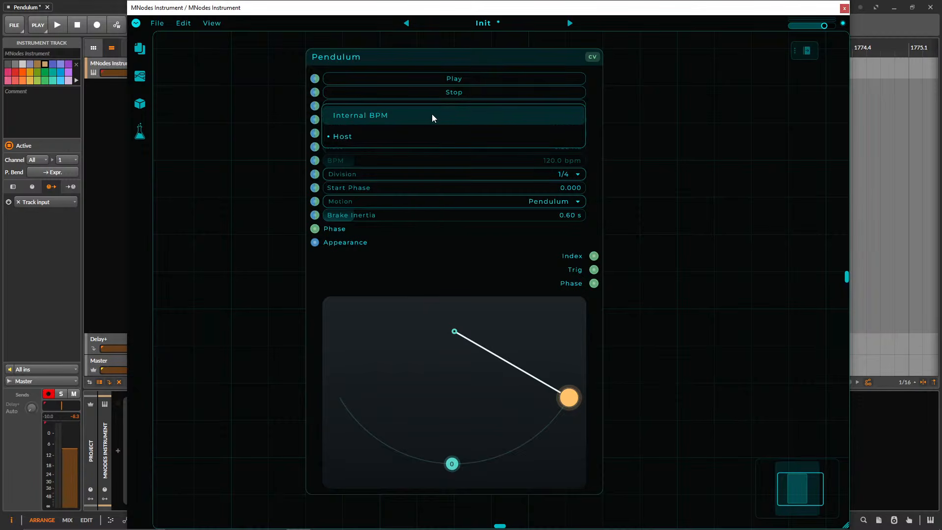
left_click(432, 115)
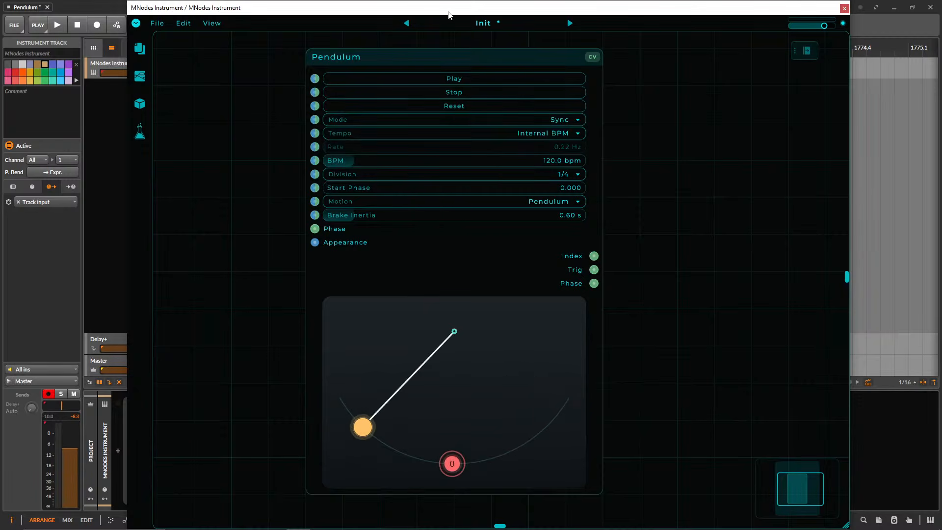
left_click_drag(390, 8, 478, 23)
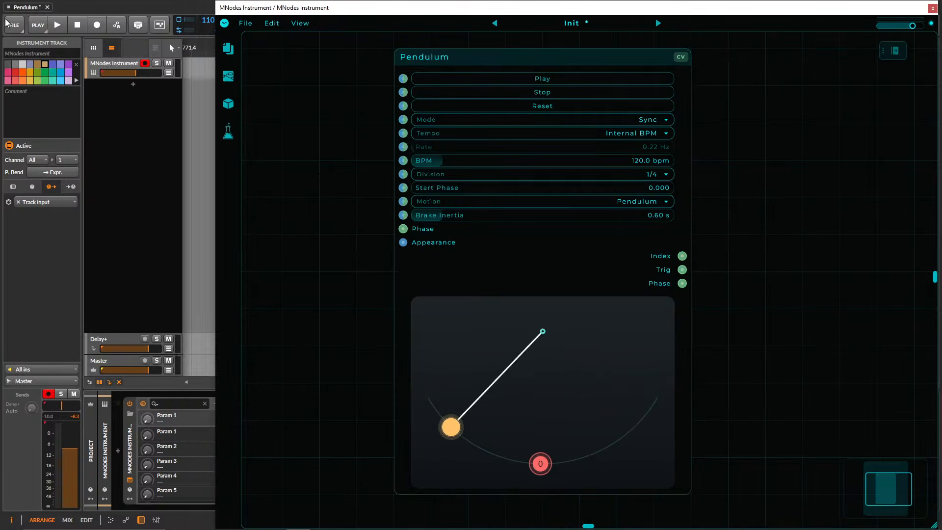
left_click_drag(274, 7, 146, 8)
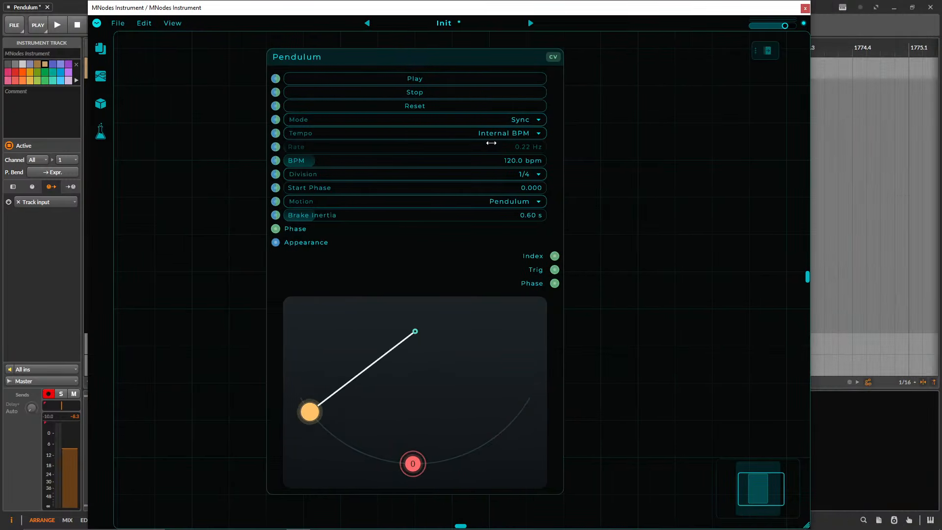
Set the Pendulum's tempo source back to Host and start playback in the host.
left_click(484, 135)
left_click(408, 156)
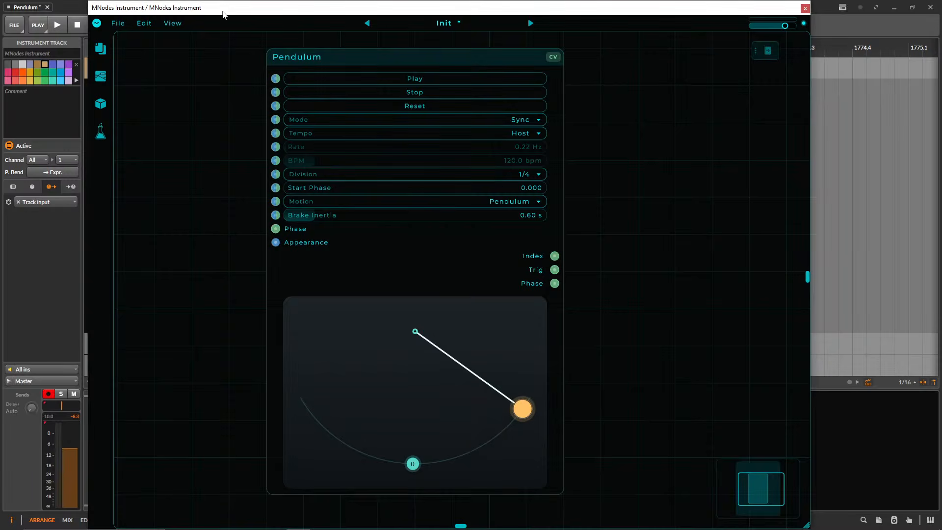
left_click_drag(224, 11, 271, 23)
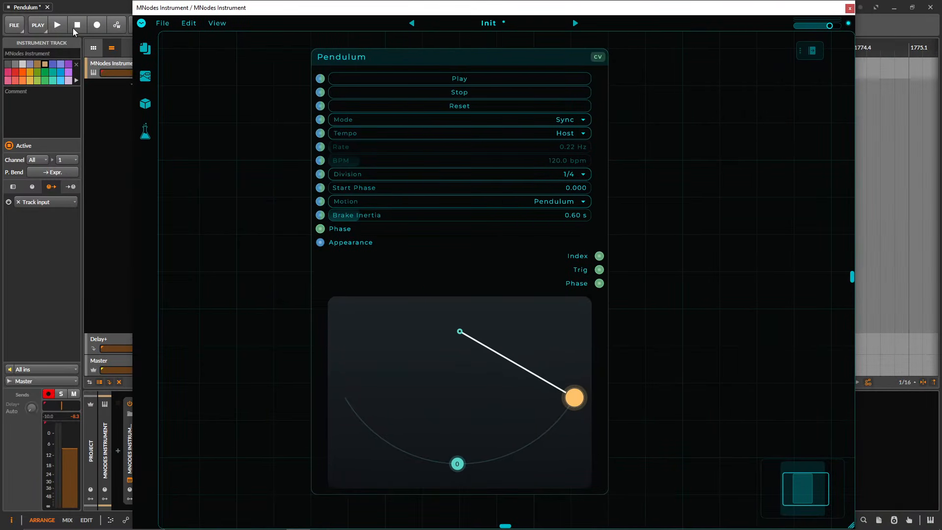
left_click(58, 24)
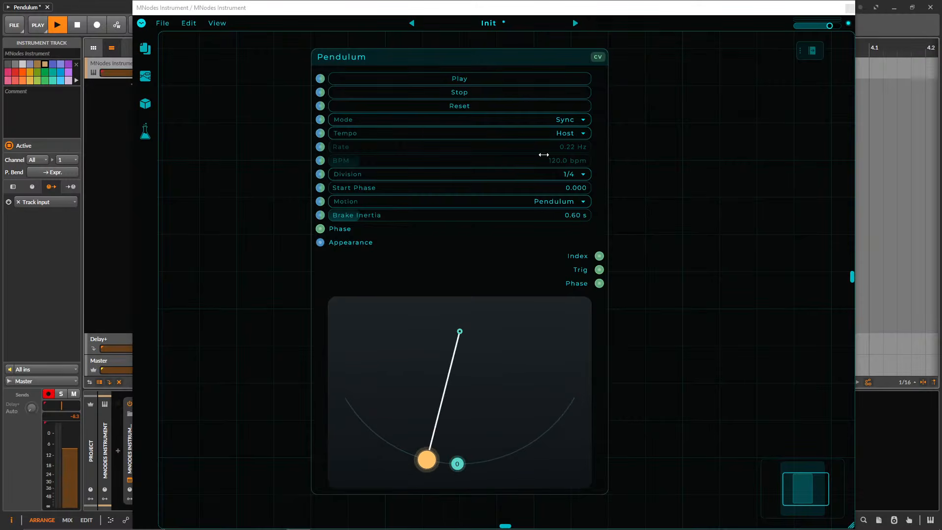
Set the Pendulum's Division to 1/1 and toggle the host's metronome.
left_click(565, 174)
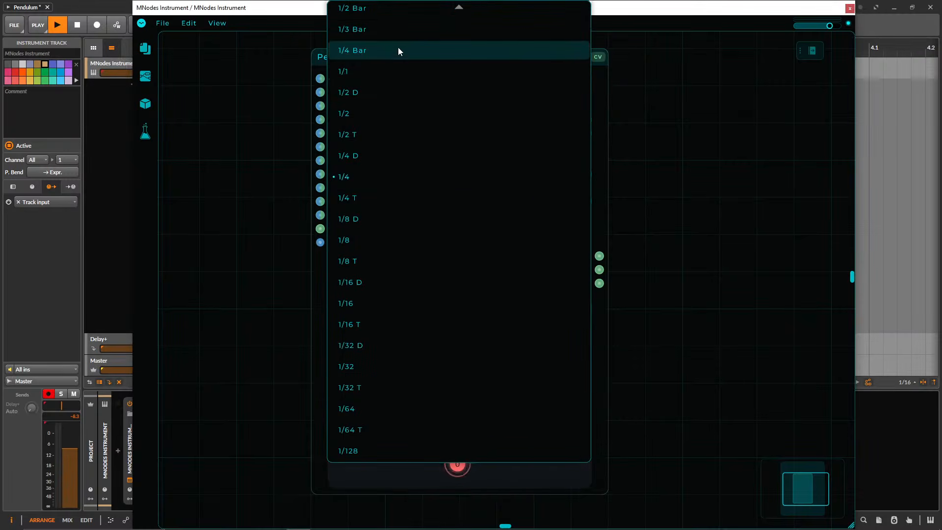
left_click(391, 70)
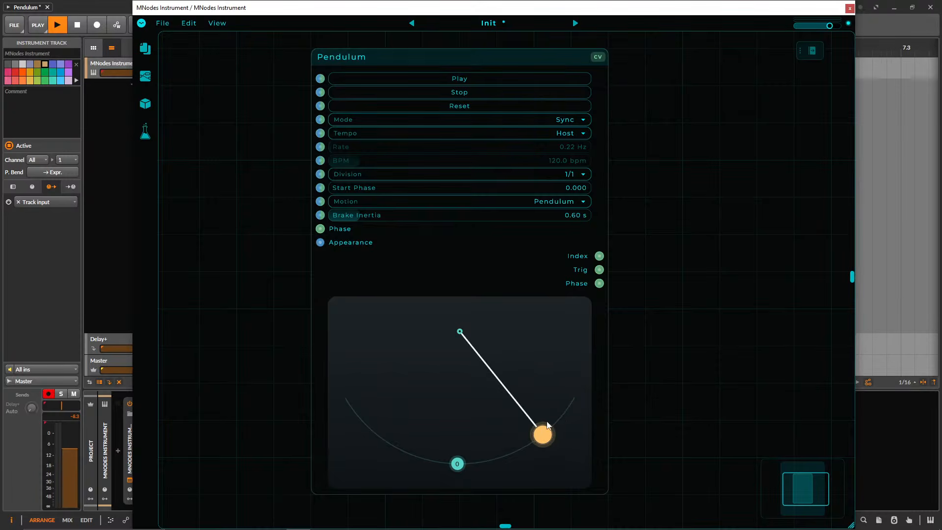
left_click_drag(274, 7, 357, 55)
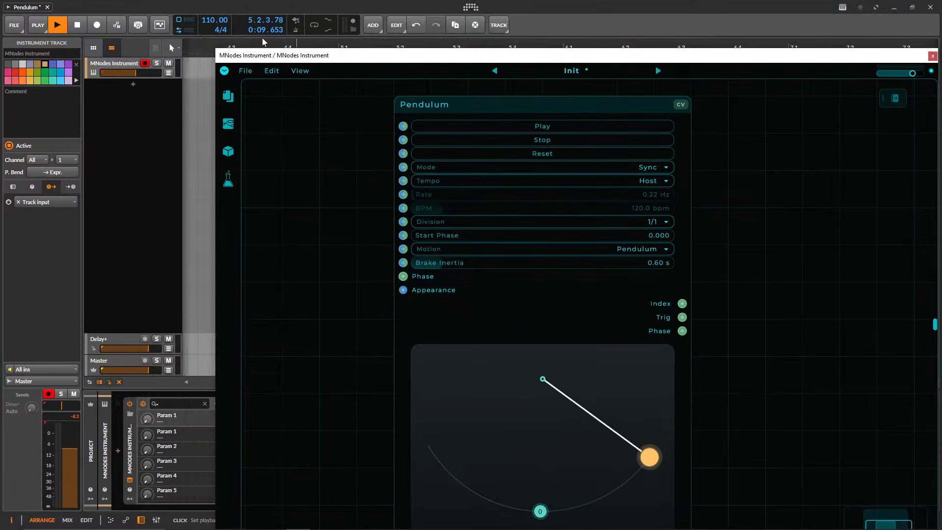
left_click(296, 30)
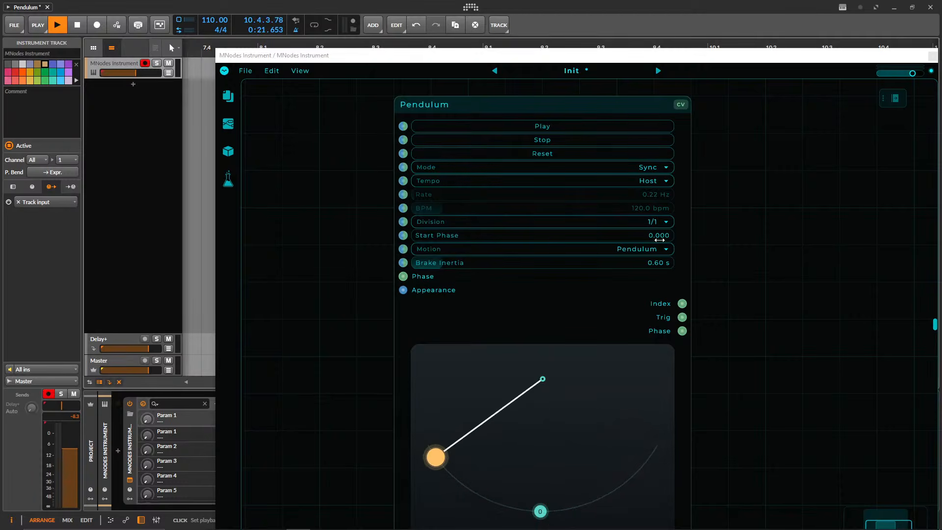
Set the Pendulum's Brake Inertia to 0.00 s and stop the host playback.
left_click_drag(596, 264, 555, 206)
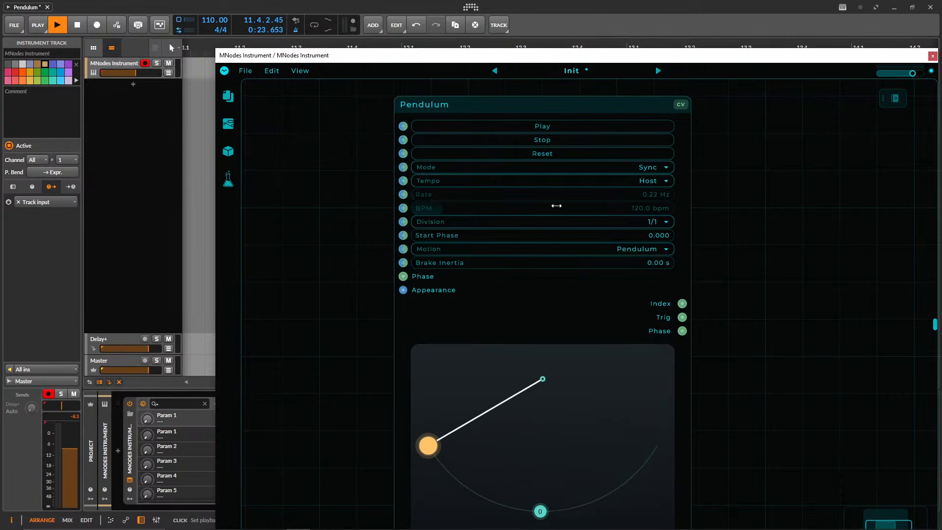
left_click(77, 25)
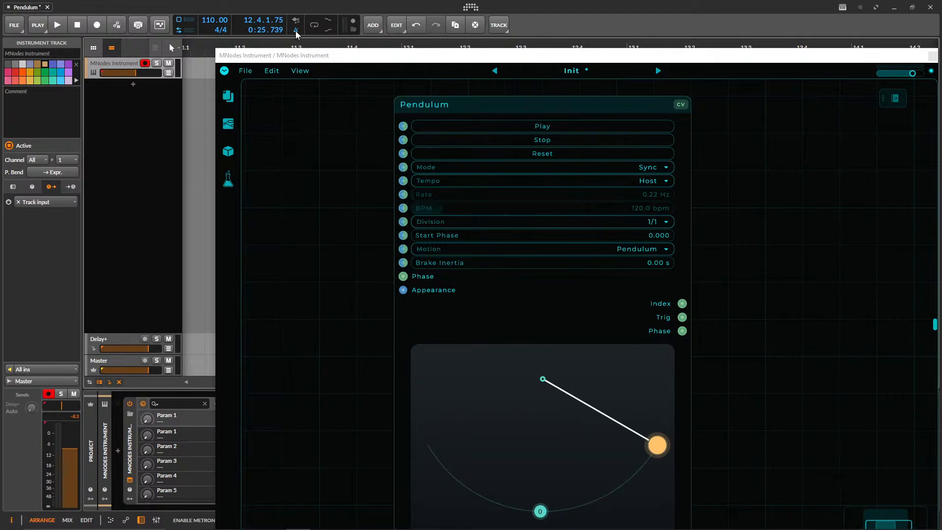
left_click_drag(345, 59, 243, 13)
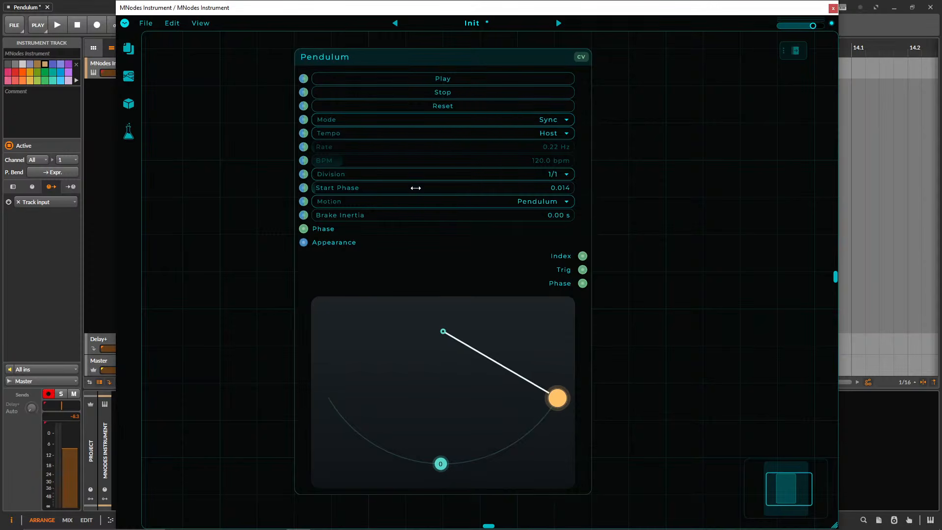
Set the Pendulum to Free (Hz) mode with a Start Phase of 0.000 and a Rate of 0.15 Hz.
left_click_drag(416, 188, 392, 178)
left_click(488, 123)
left_click(406, 100)
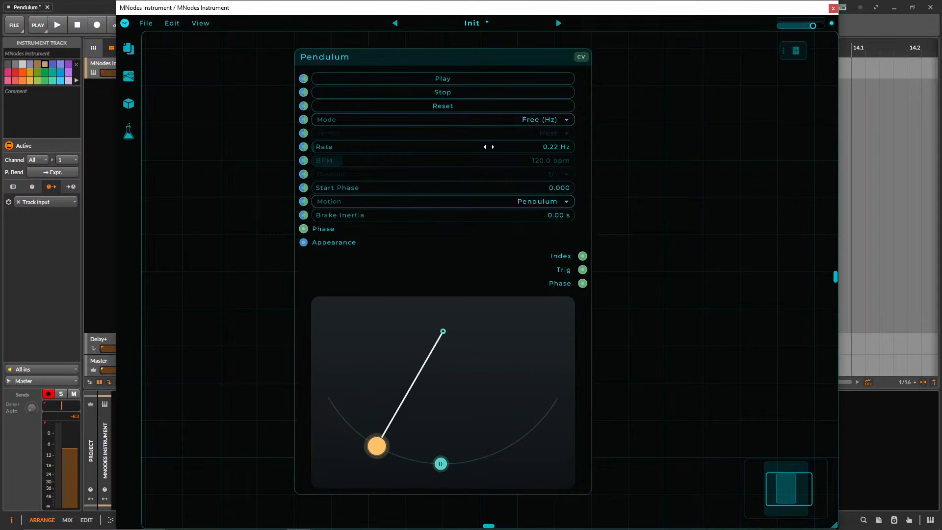
left_click_drag(523, 146, 520, 147)
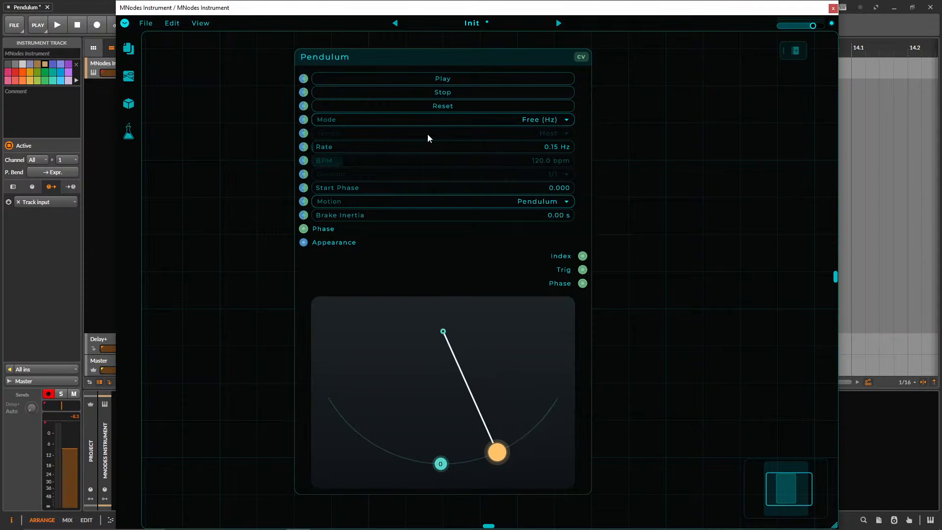
Change the Pendulum node's Motion to Linear.
left_click(496, 200)
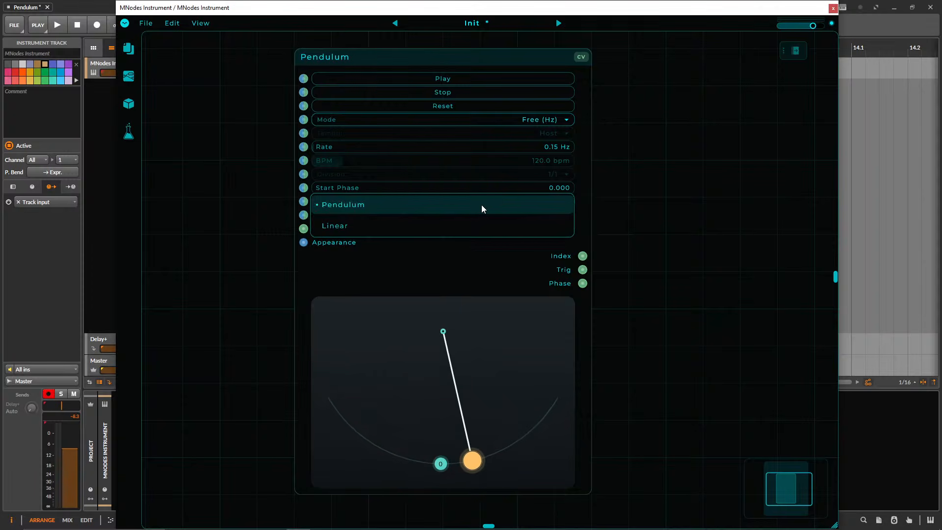
left_click(461, 226)
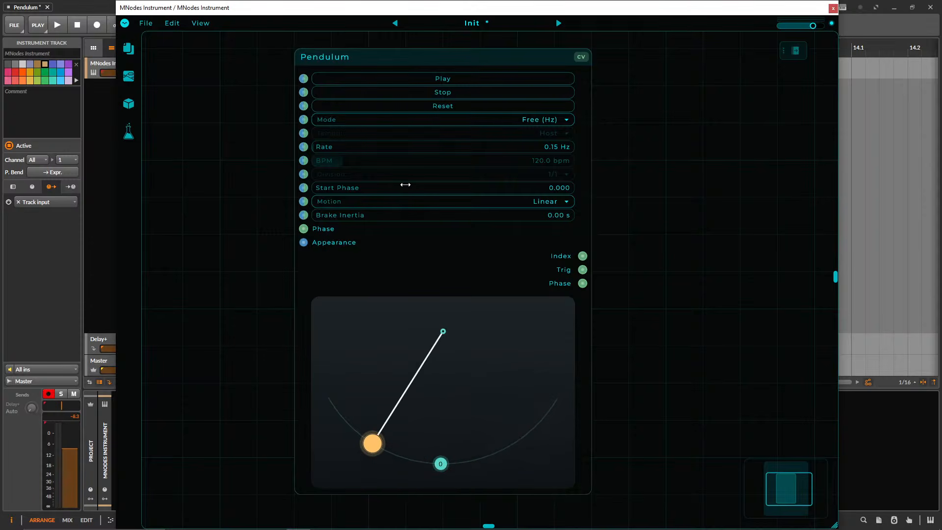
Add a CV Scope node and place it beside the Pendulum node's outputs.
left_click_drag(653, 257, 567, 239)
scroll(564, 285, "down", 2)
double_click(587, 247)
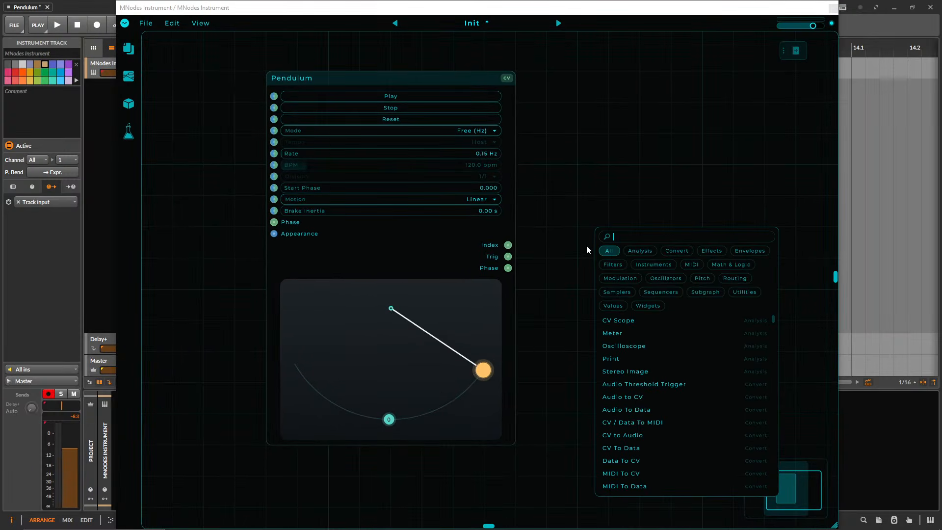
type("scop")
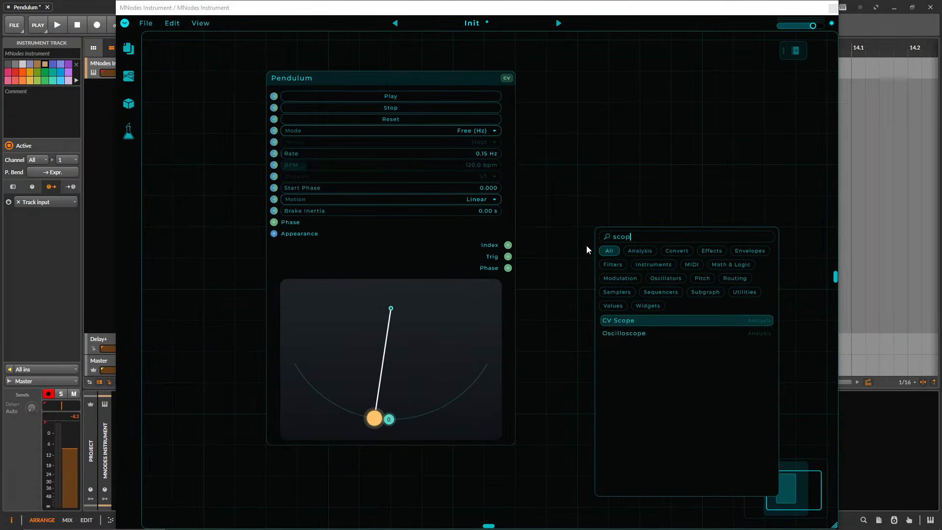
key("Down")
key("Up")
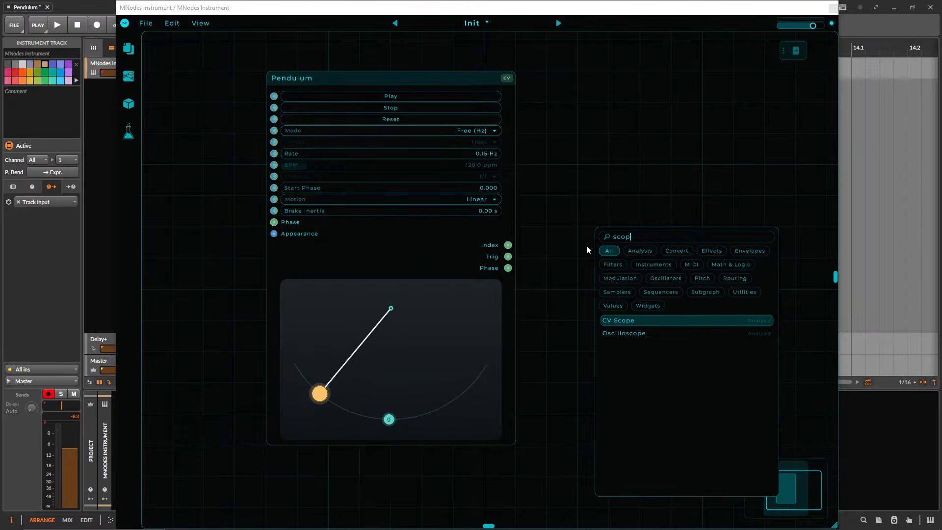
key("Return")
left_click_drag(560, 186, 591, 279)
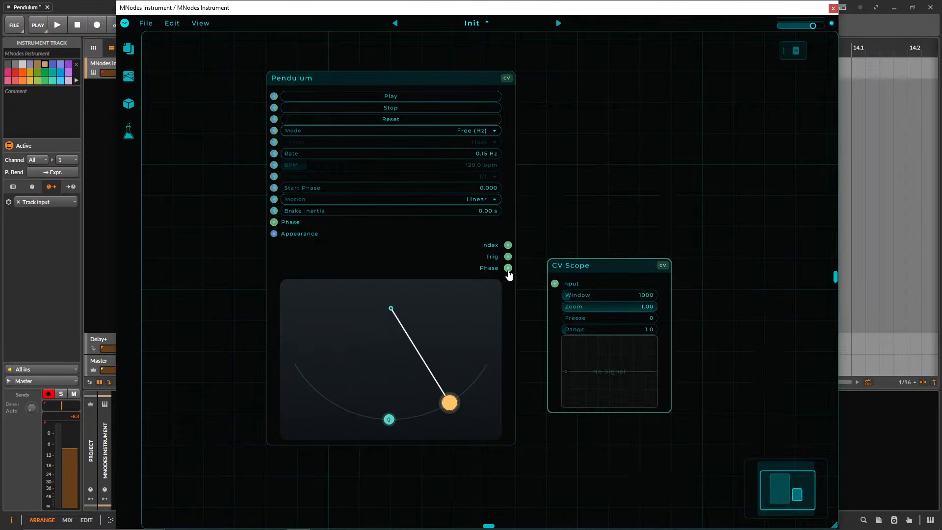
Connect the Pendulum's Phase output to the CV Scope's input and enlarge the scope to view the signal.
left_click_drag(508, 268, 555, 283)
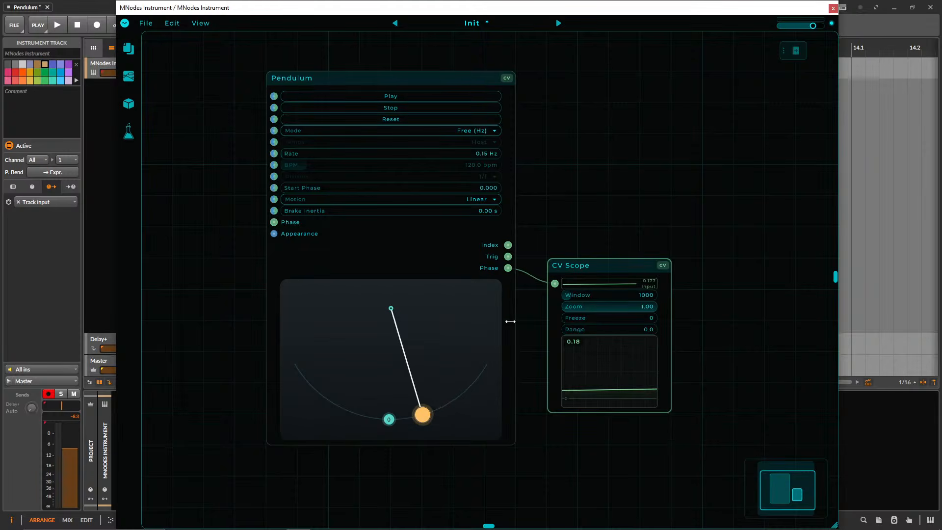
left_click_drag(674, 412, 798, 475)
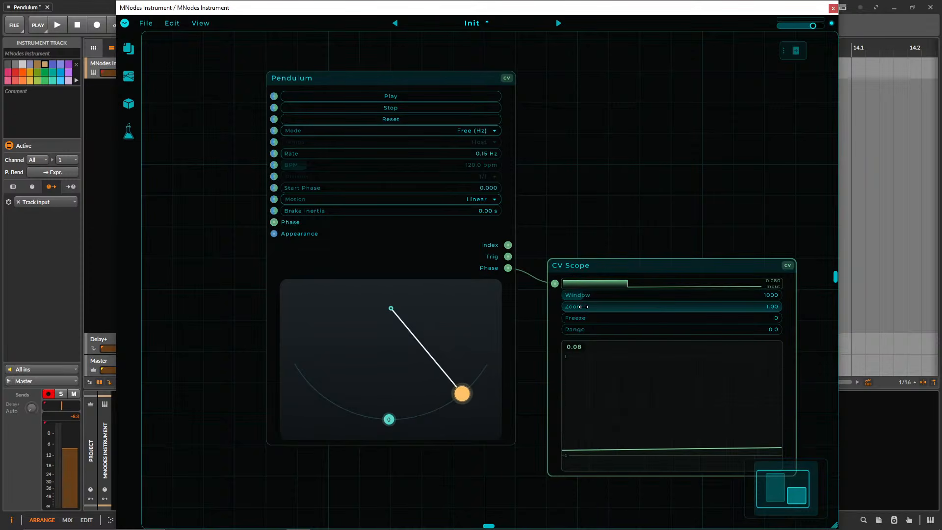
Delete the CV Scope node and set the Pendulum's Motion back to Pendulum.
key("Delete")
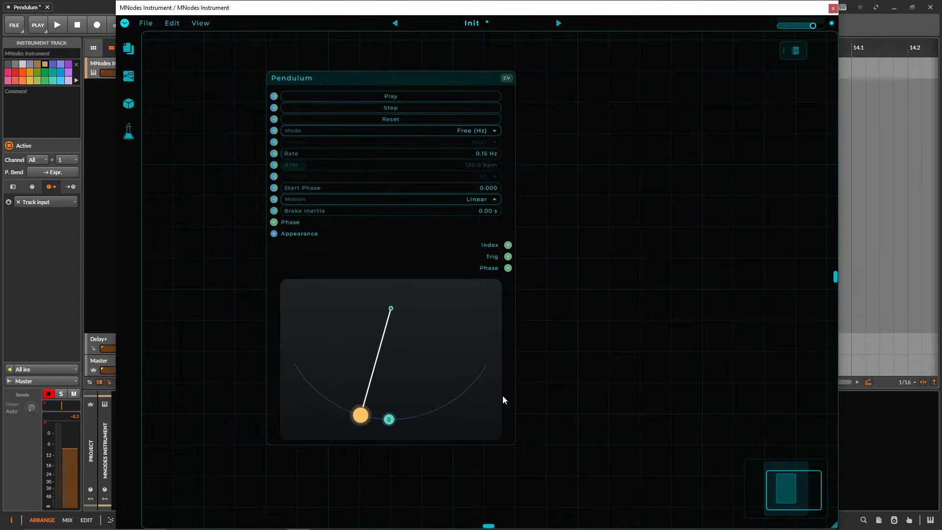
left_click(462, 199)
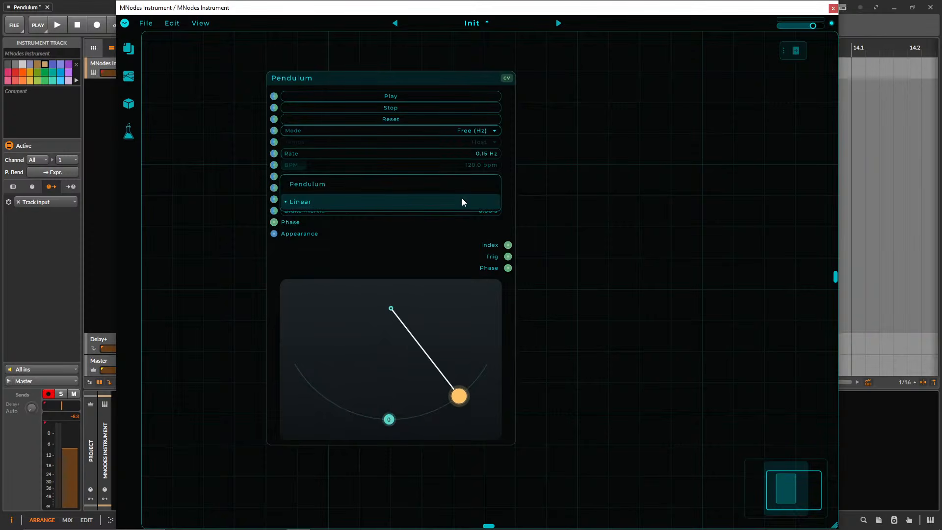
left_click(412, 189)
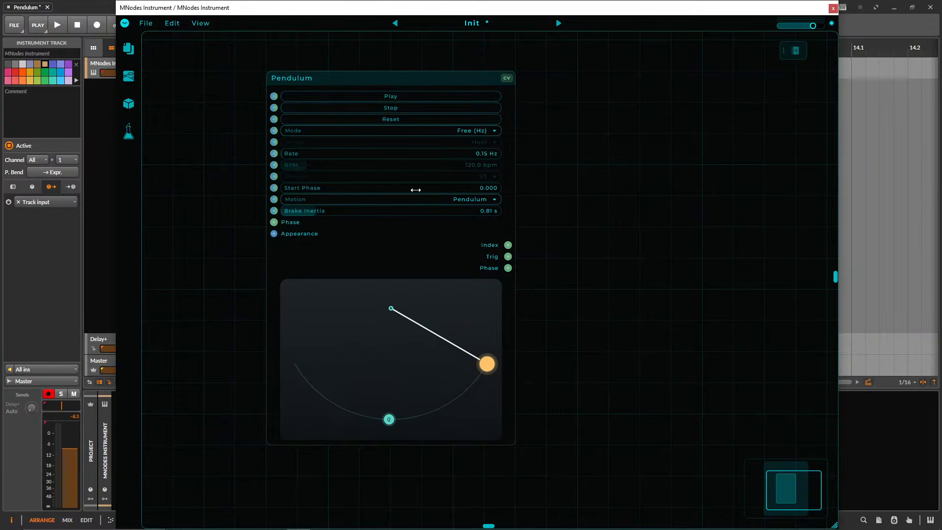
Set the Pendulum's Start Phase to 1.000 and start it swinging.
left_click_drag(416, 189, 609, 195)
left_click(395, 100)
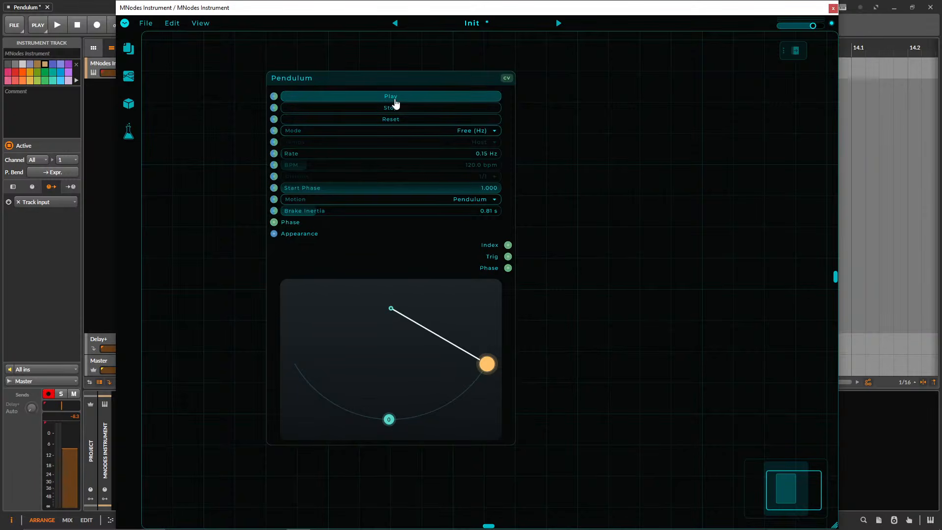
Try Start Phase values of 0.580, 0.767 and 0.780 on the Pendulum while stopping its swing.
left_click_drag(406, 188, 353, 188)
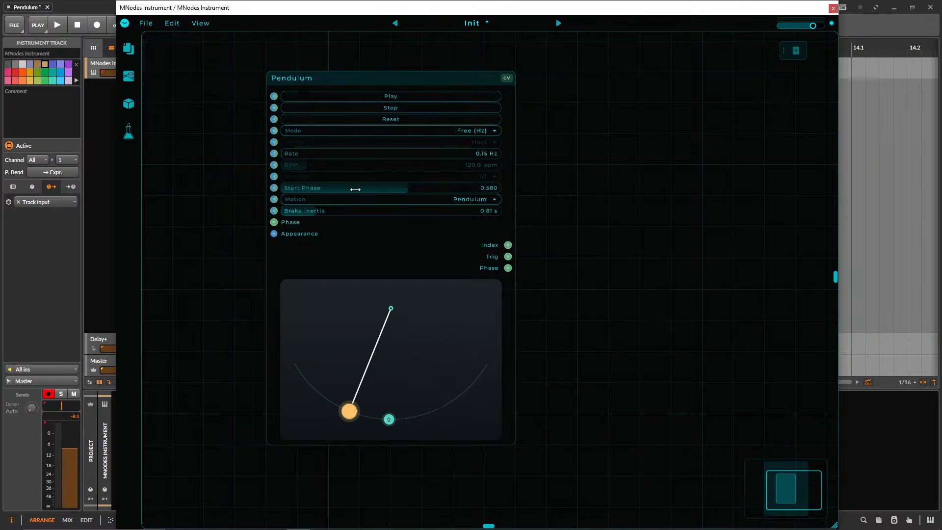
left_click(404, 112)
left_click_drag(410, 188, 430, 189)
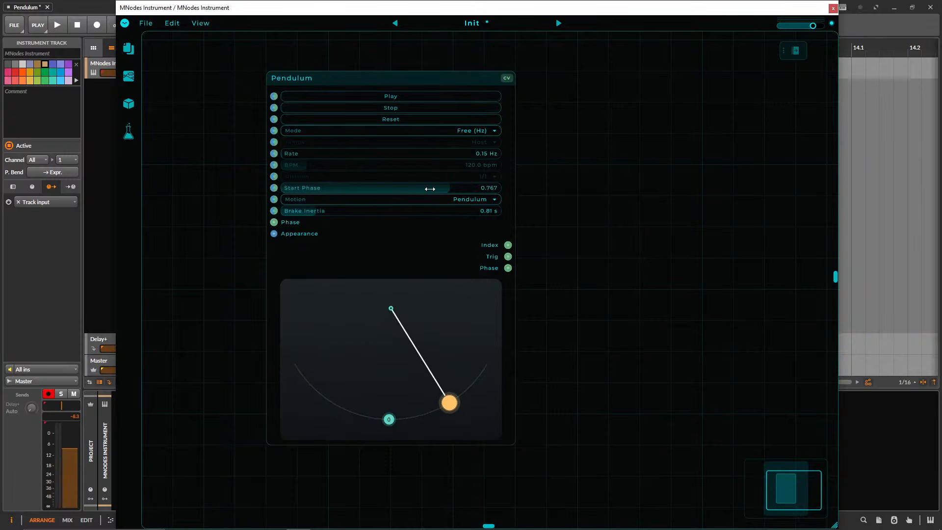
double_click(438, 188)
key("Return")
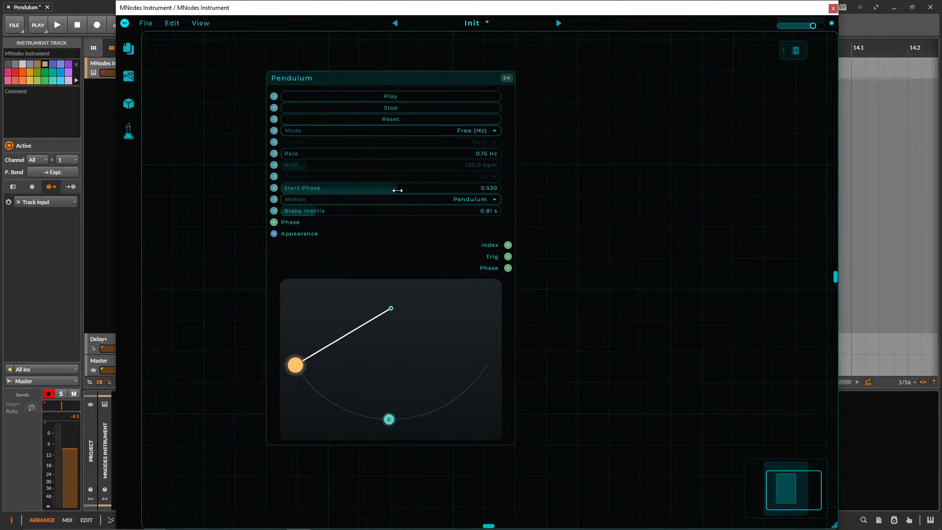
left_click_drag(393, 189, 417, 188)
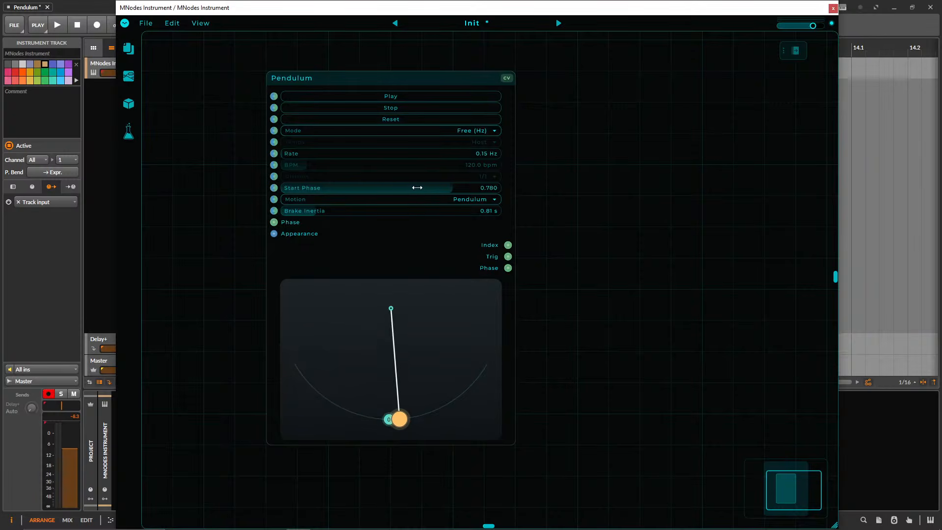
Set the Pendulum's Start Phase to 0.750 and start it swinging.
double_click(417, 187)
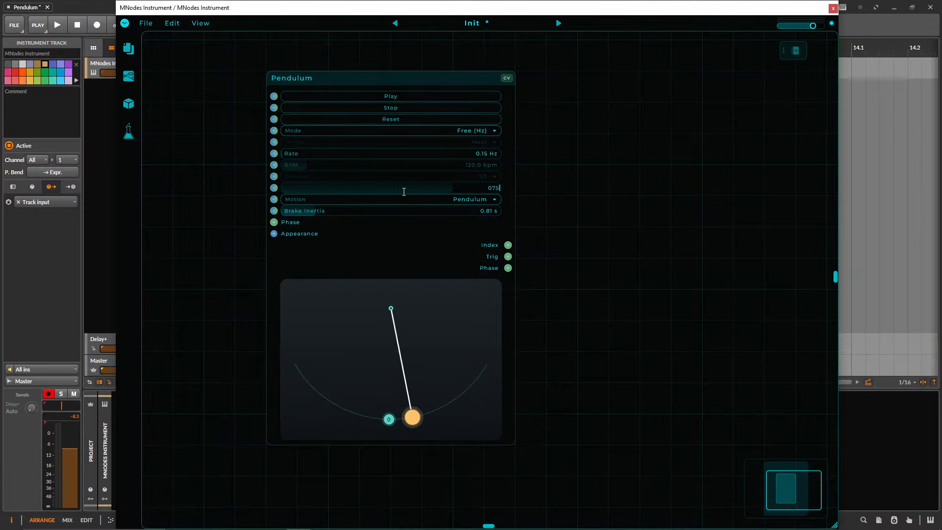
type("0.75")
key("Return")
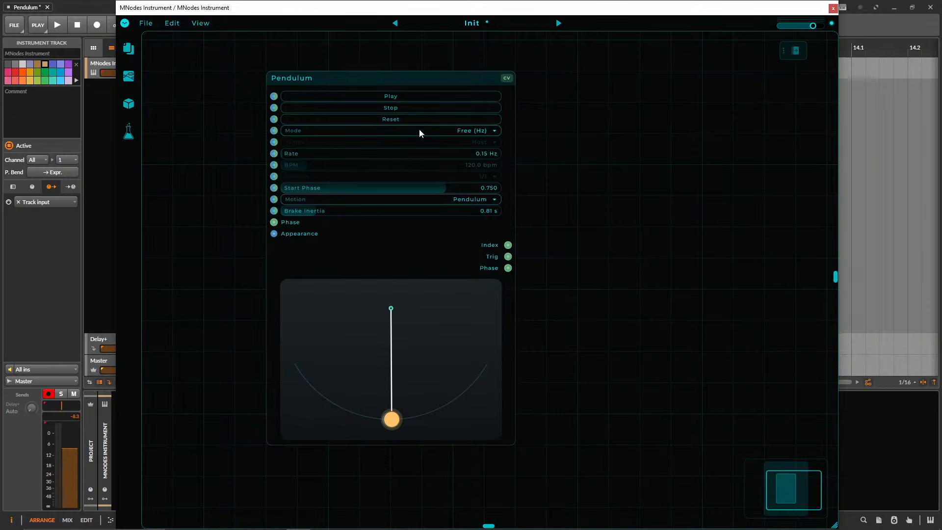
left_click(390, 96)
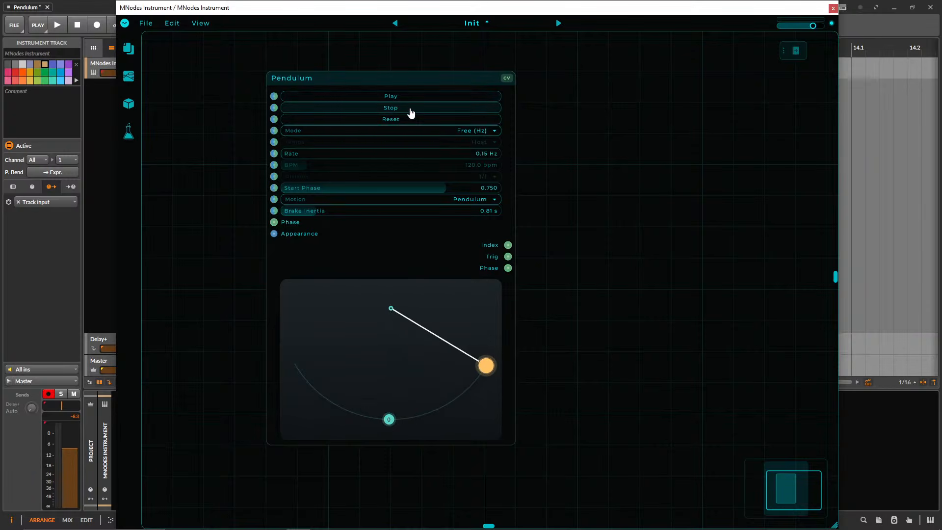
Test stopping the Pendulum with a Brake Inertia of 1.51 s, and restart it with the inertia at 0.00 s.
left_click_drag(336, 213, 353, 213)
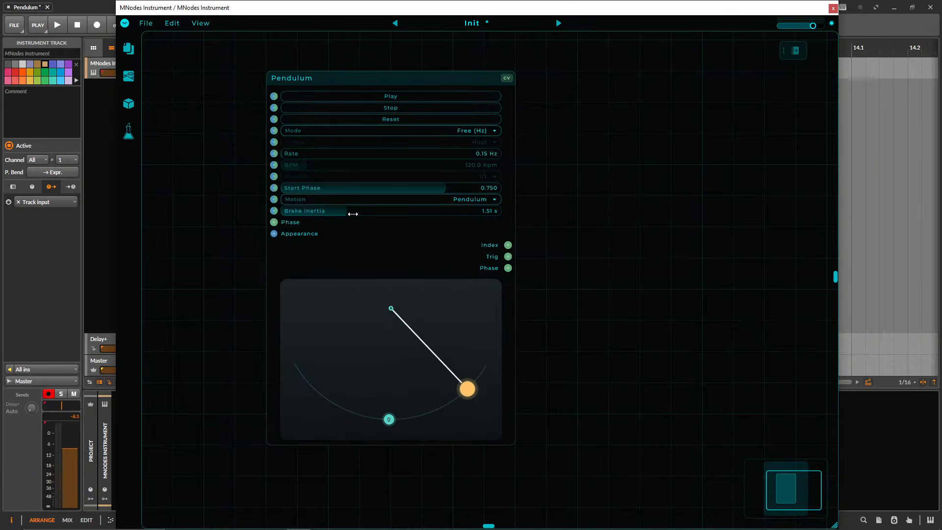
left_click(400, 109)
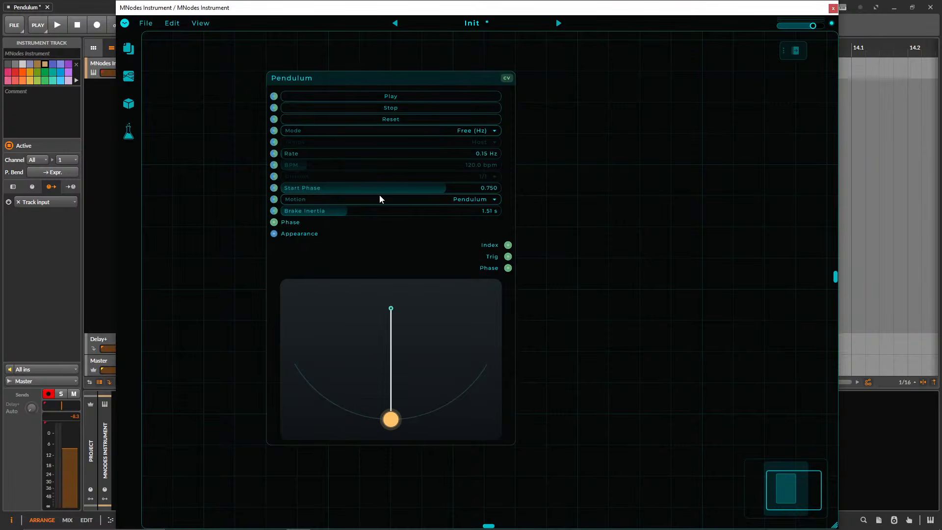
left_click(427, 96)
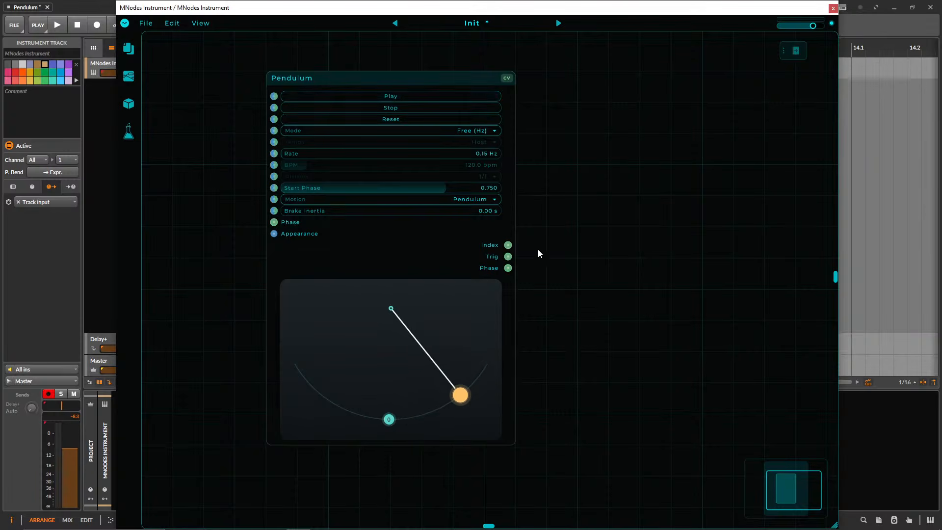
Add a second trigger point on the pendulum's arc, to the right of the centre point.
left_click_drag(600, 244, 543, 237)
left_click(290, 72)
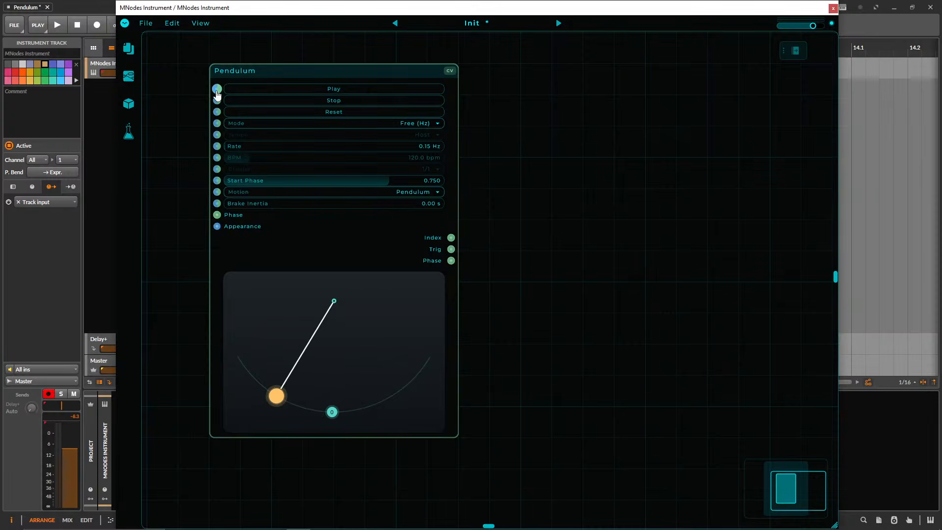
right_click(531, 231)
left_click(499, 208)
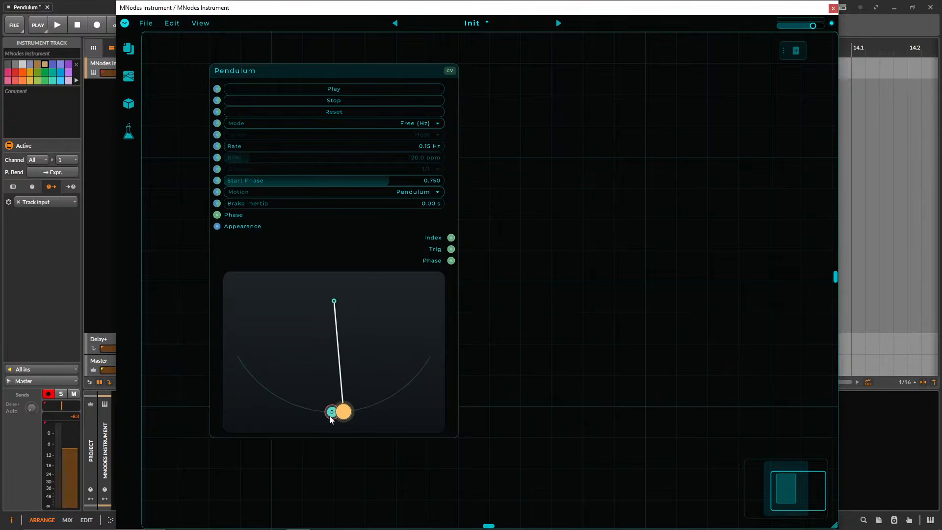
left_click(374, 406)
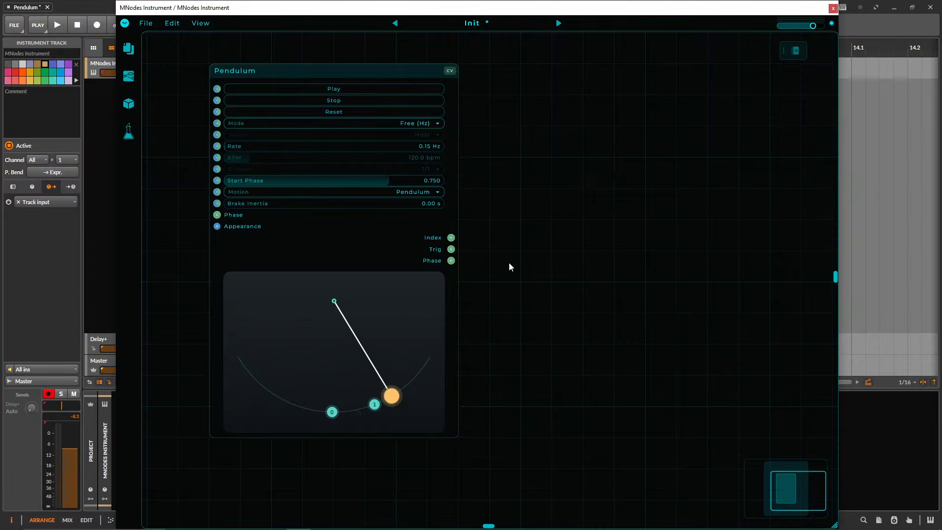
Add a CV Scope node and place it to the right of the Pendulum's outputs.
double_click(526, 237)
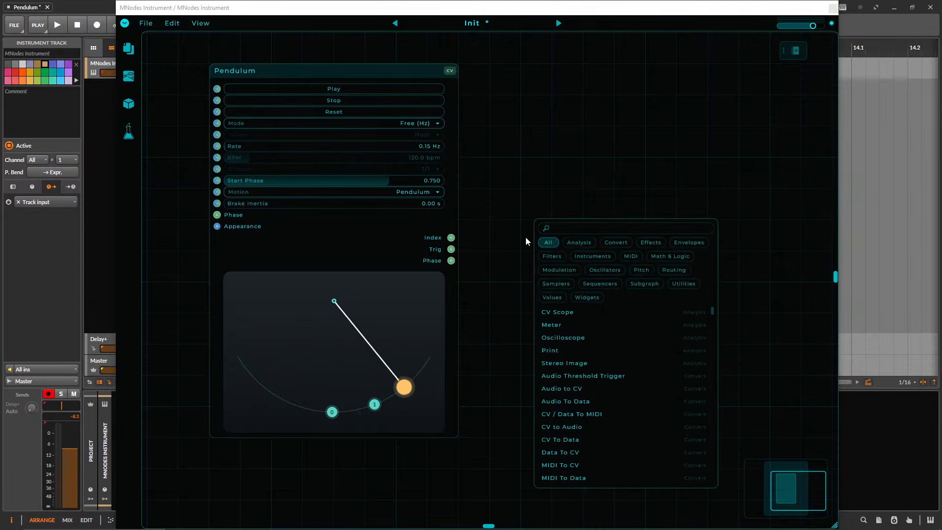
type("cv sc")
key("Return")
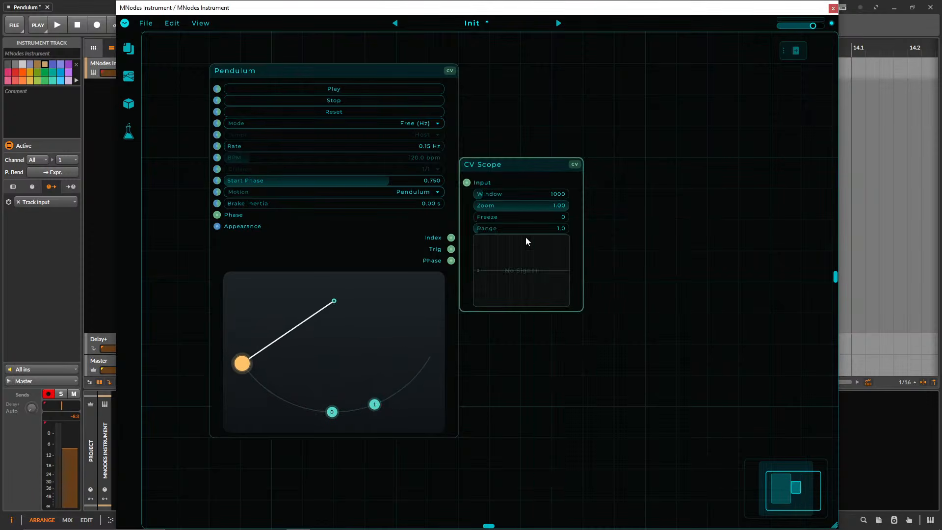
left_click_drag(500, 166, 559, 196)
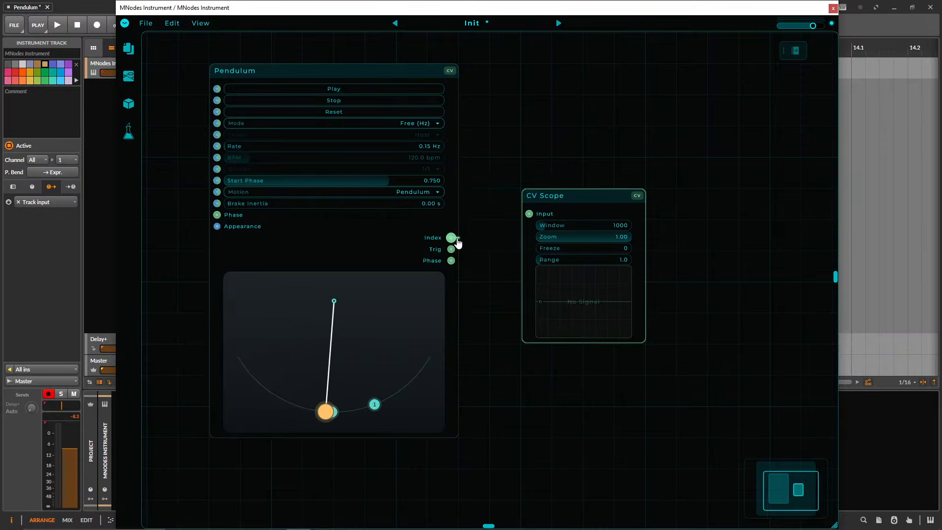
Connect the Pendulum's Index output to the CV Scope's input and enlarge the scope.
left_click_drag(451, 238, 529, 213)
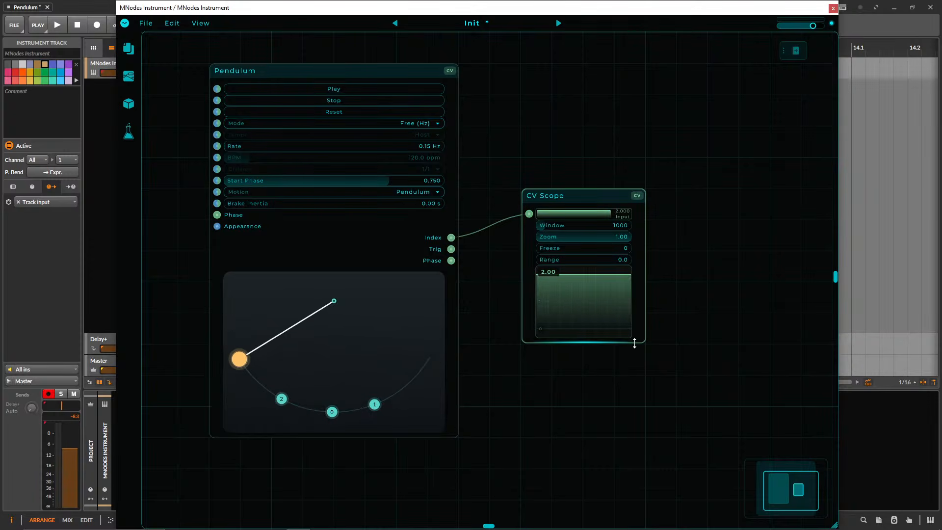
left_click_drag(635, 343, 640, 438)
left_click_drag(785, 369, 817, 369)
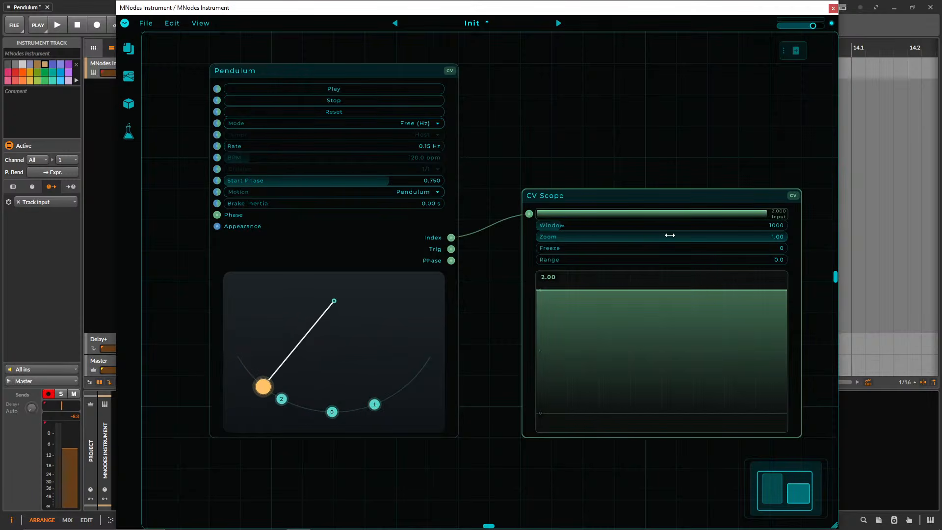
Duplicate the CV Scope below the first one and connect the Pendulum's Trig output to the copy's input.
left_click_drag(579, 196, 581, 331)
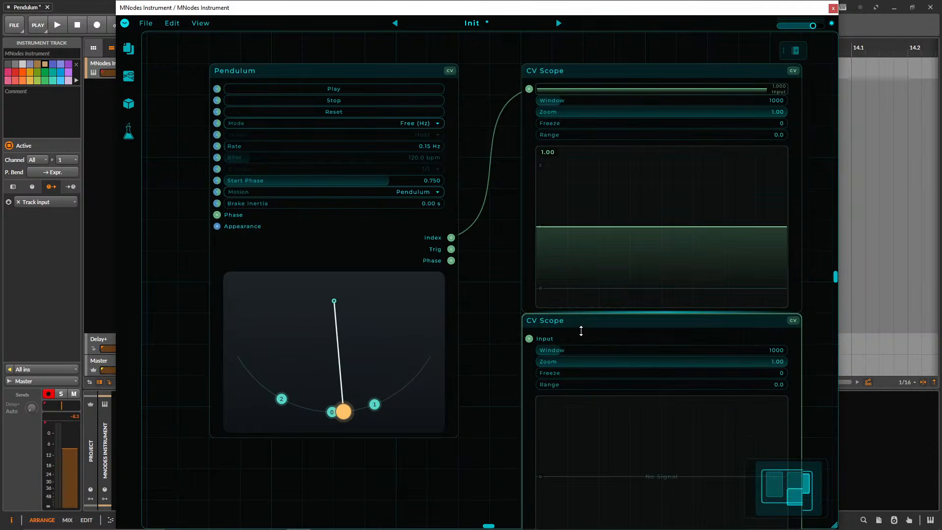
scroll(453, 231, "down", 3)
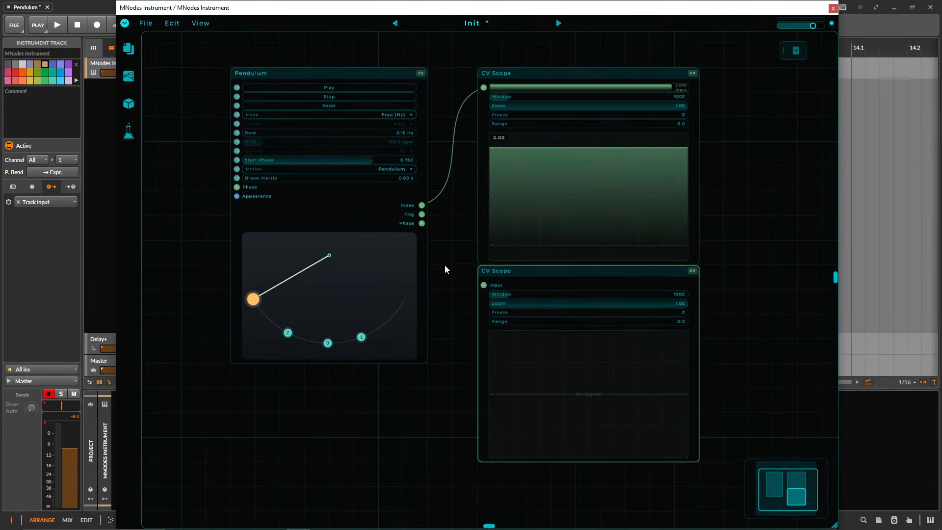
left_click_drag(422, 215, 484, 285)
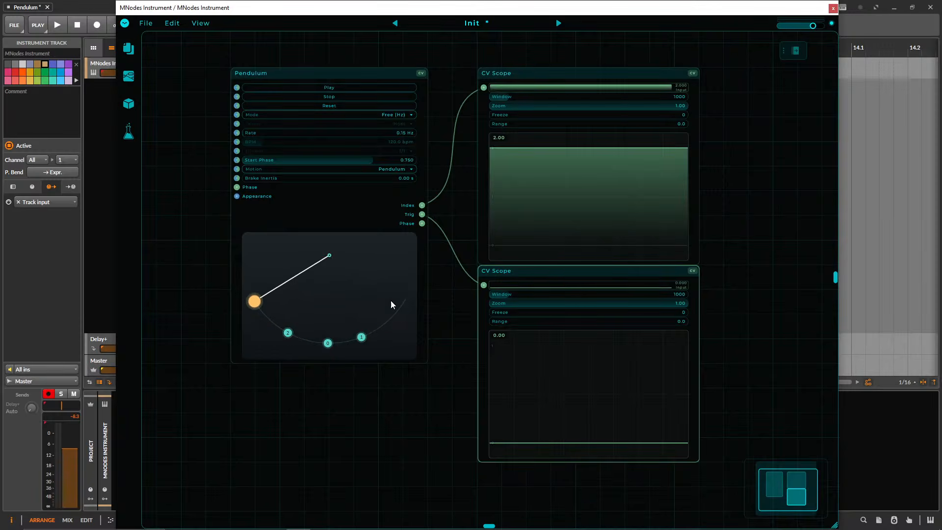
Examine the index and trigger signals as the pendulum passes its points, and delete both CV Scope nodes.
left_click_drag(744, 298, 532, 104)
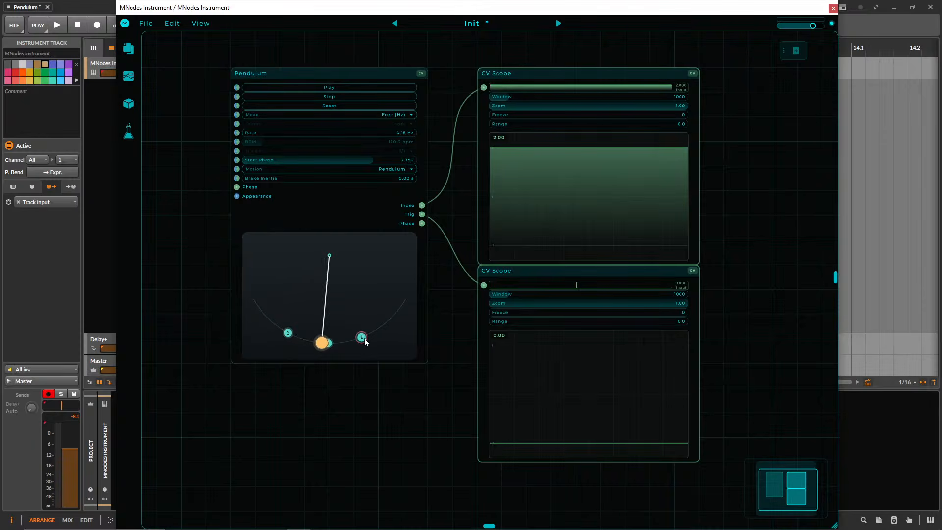
scroll(373, 387, "up", 3)
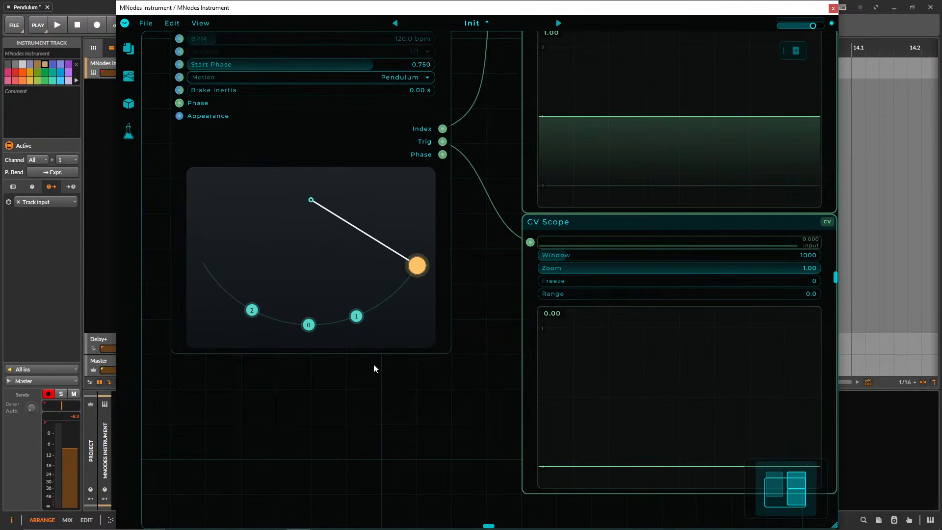
left_click_drag(369, 347, 351, 417)
scroll(352, 416, "down", 5)
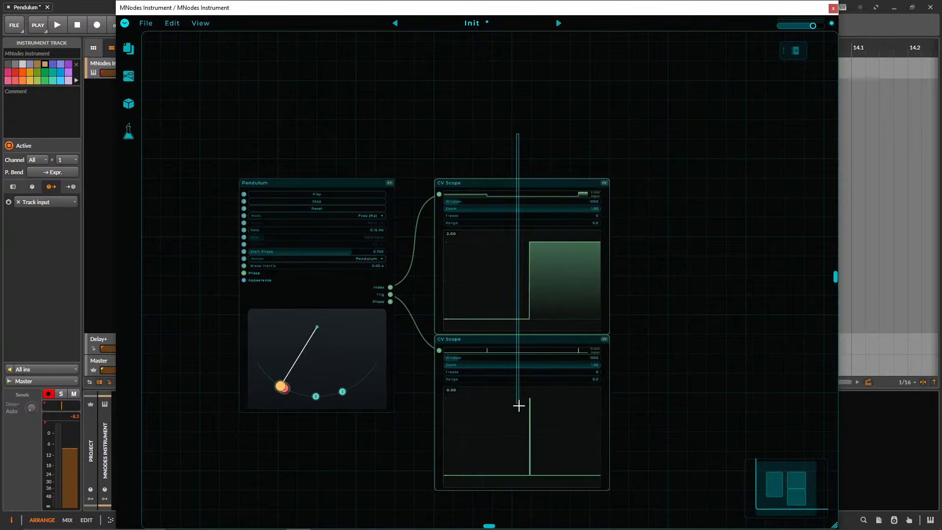
key("Delete")
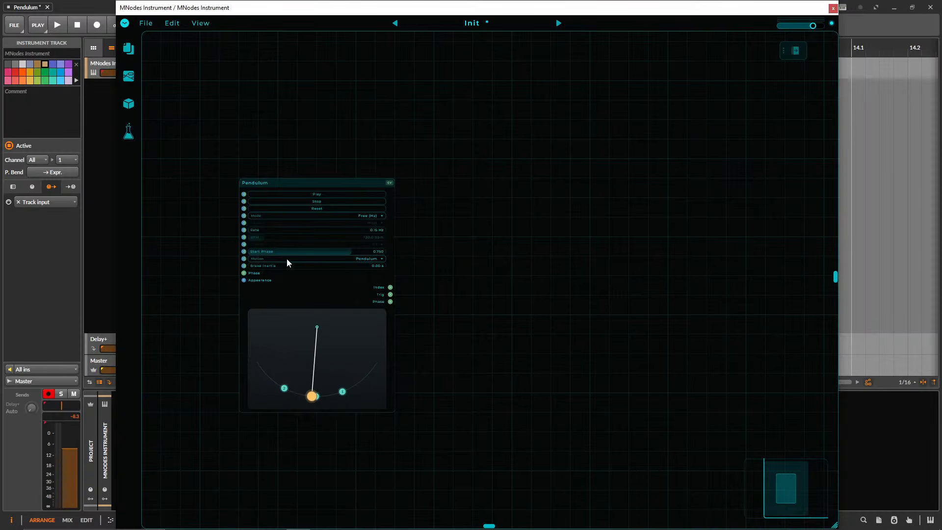
scroll(414, 318, "up", 3)
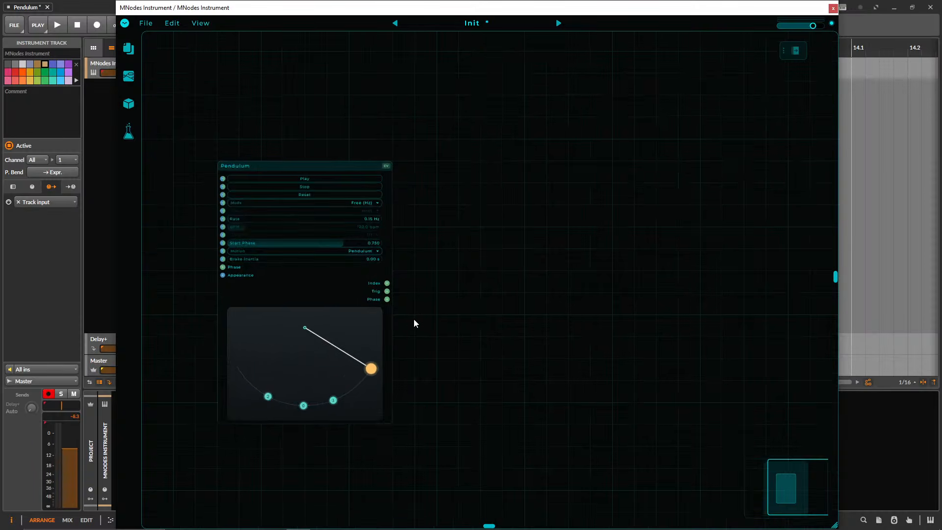
left_click_drag(419, 306, 466, 303)
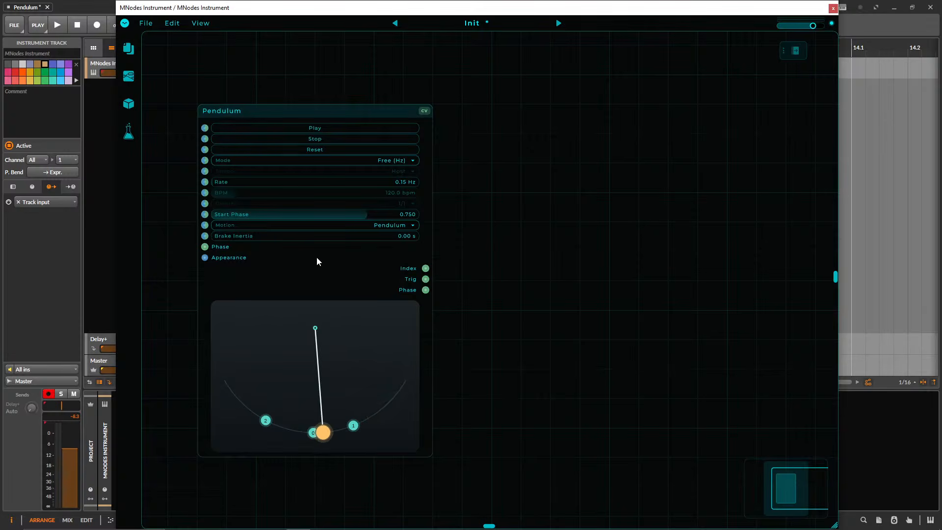
double_click(515, 281)
left_click(482, 218)
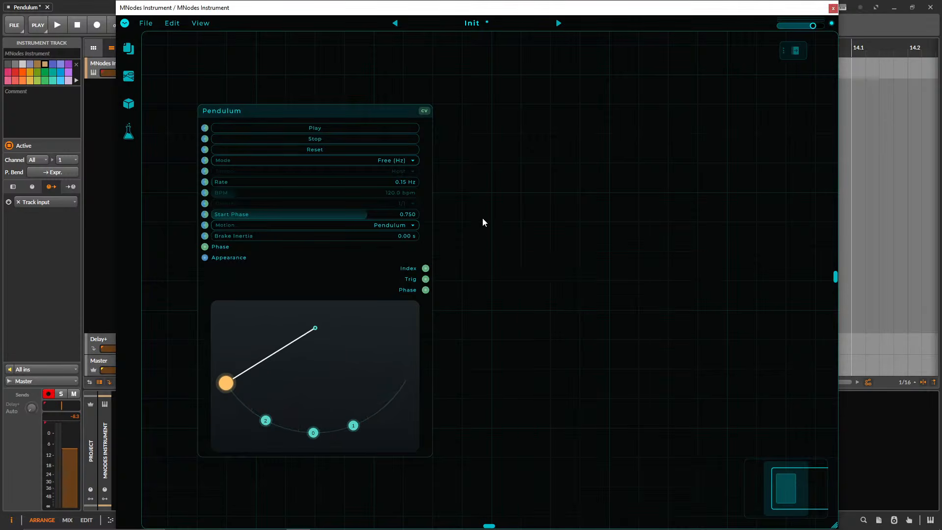
double_click(483, 219)
left_click(483, 219)
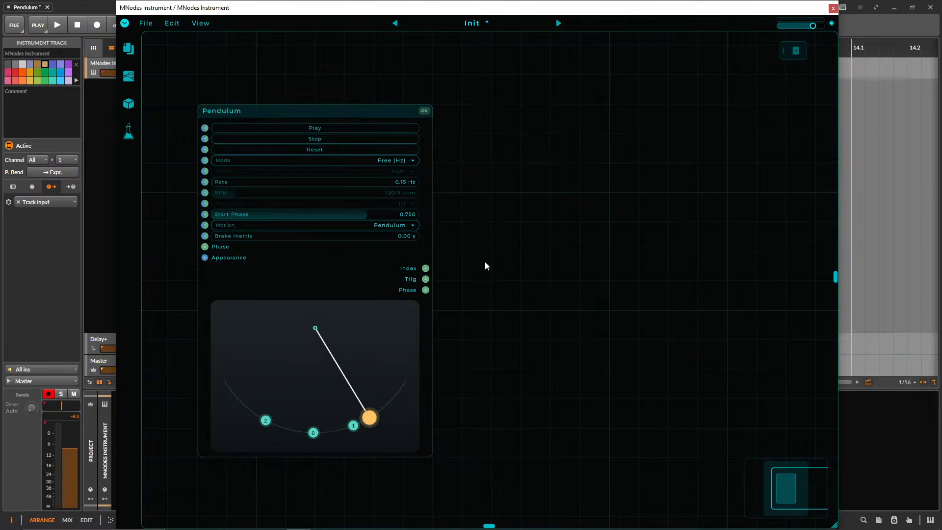
left_click_drag(484, 261, 454, 258)
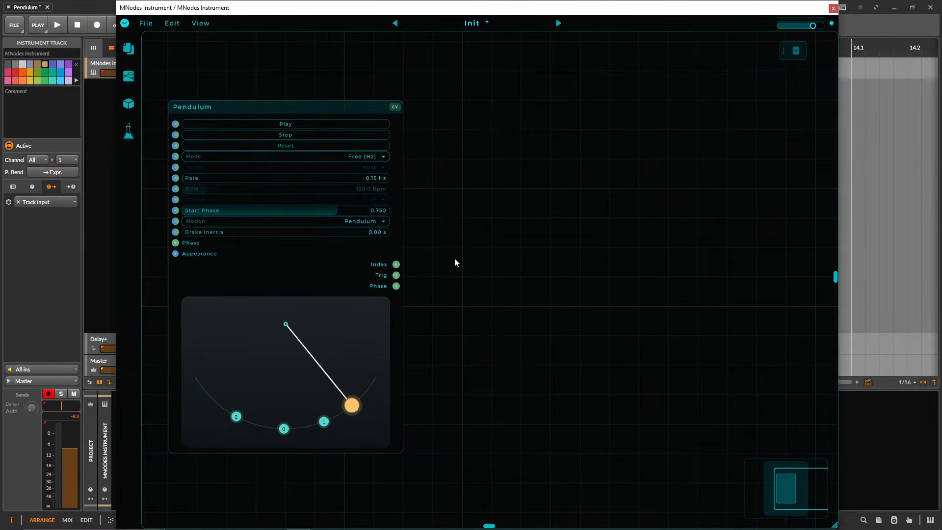
double_click(457, 258)
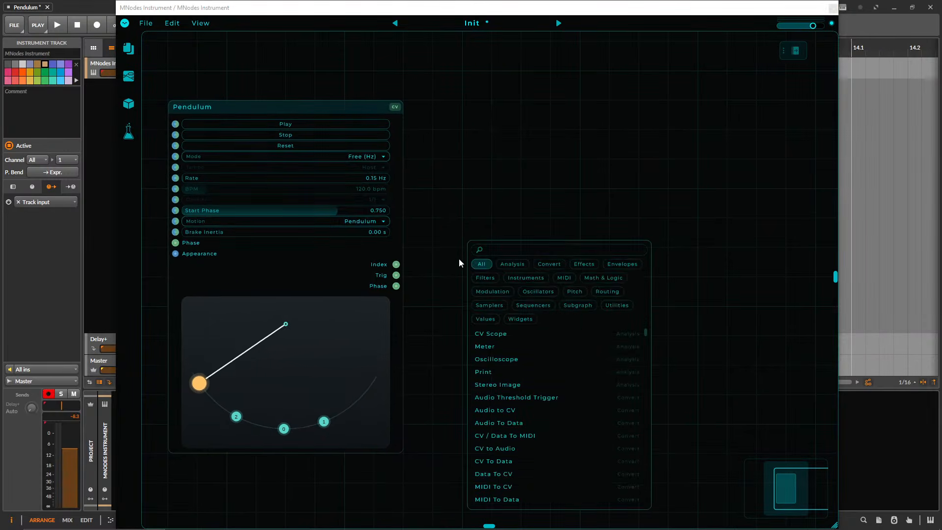
left_click(424, 213)
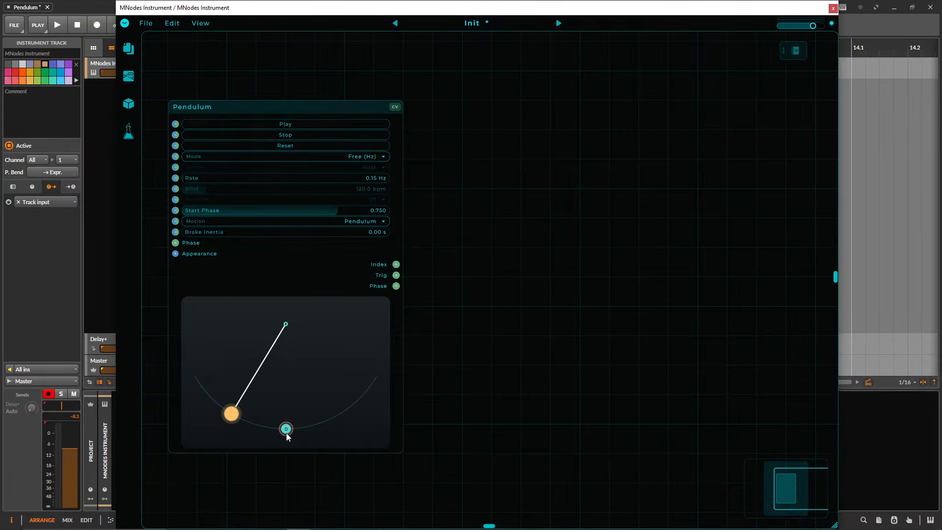
Add a Step Select node beside the Pendulum's outputs.
double_click(468, 264)
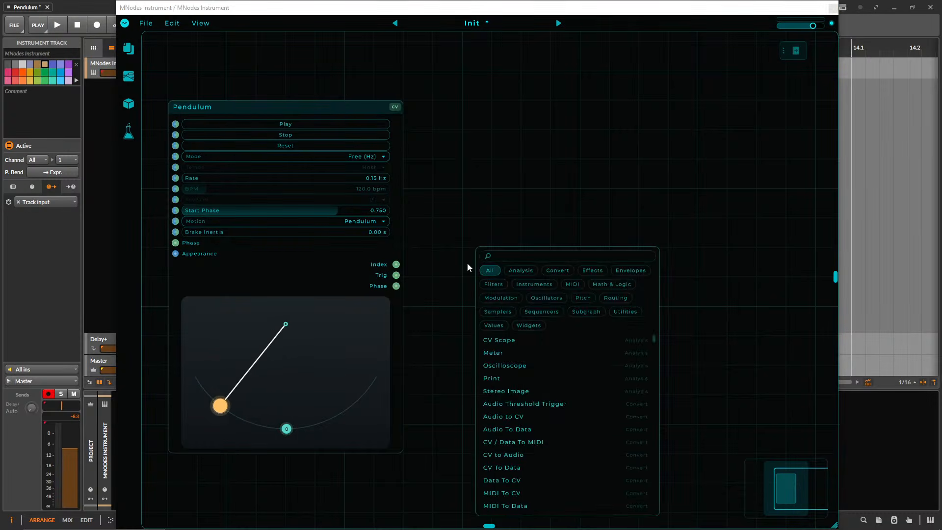
type("step")
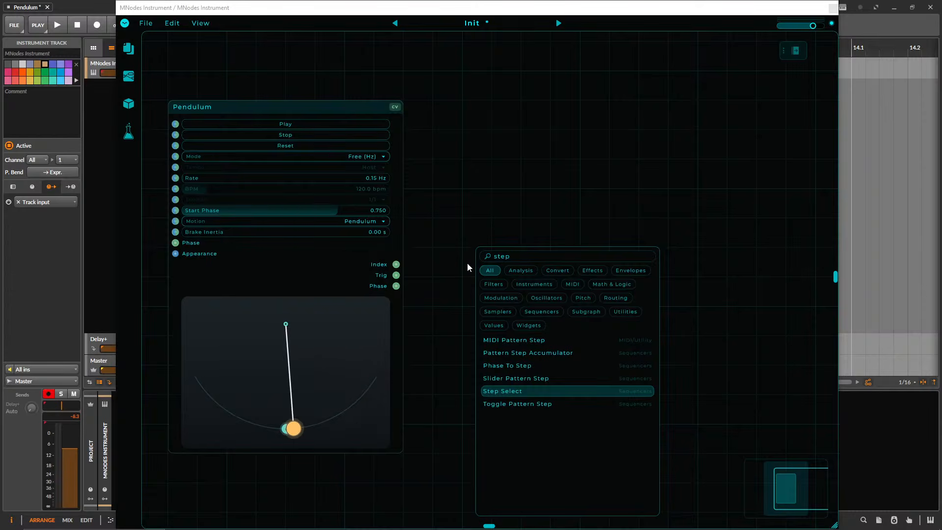
key("Return")
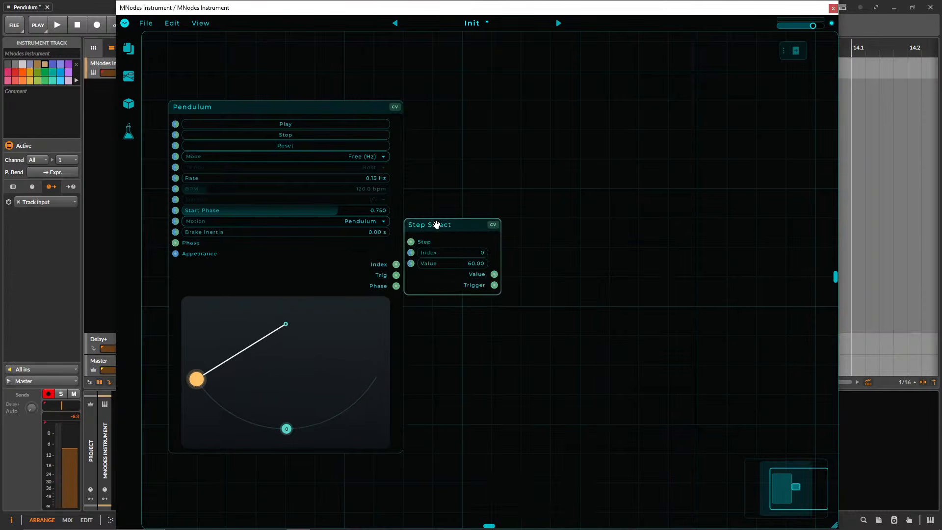
Position the Step Select node beside the Pendulum and connect the Pendulum's Index output to its Step input.
left_click_drag(437, 224, 466, 253)
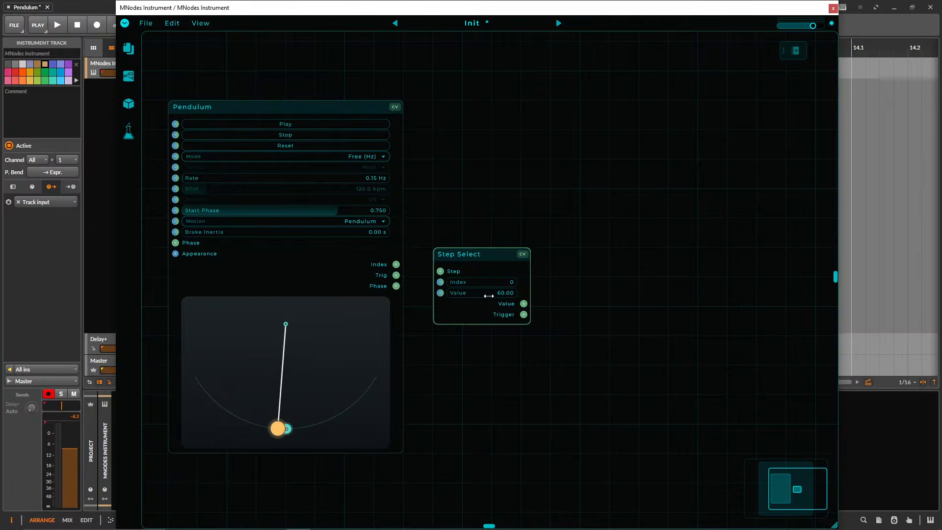
left_click_drag(464, 254, 493, 254)
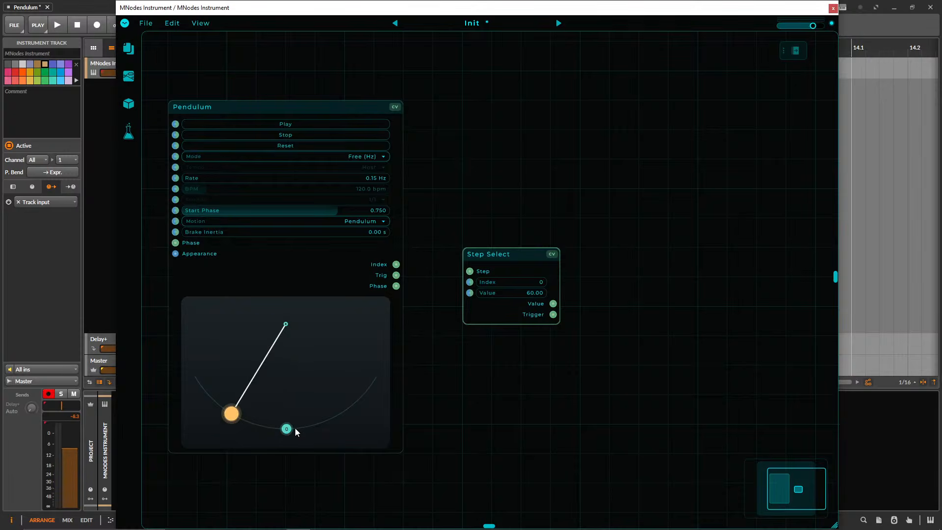
left_click_drag(428, 272, 508, 230)
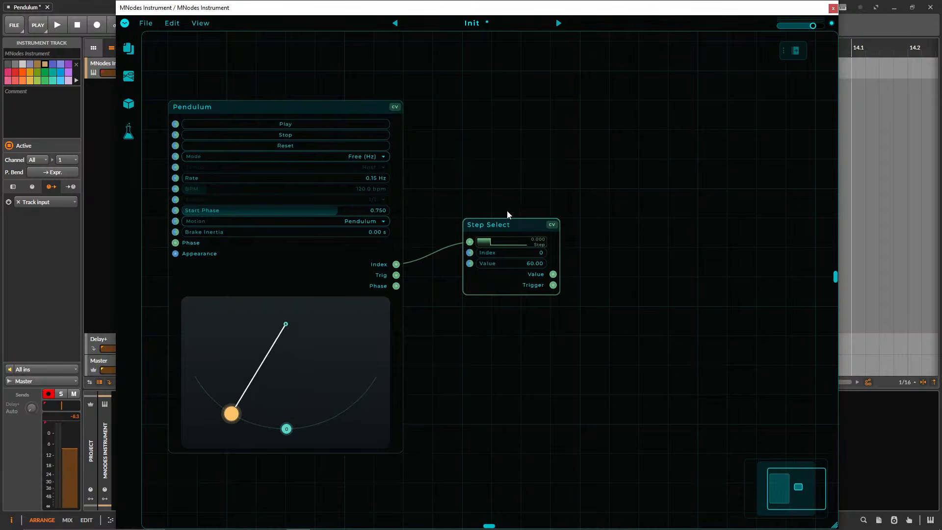
left_click_drag(499, 222, 499, 251)
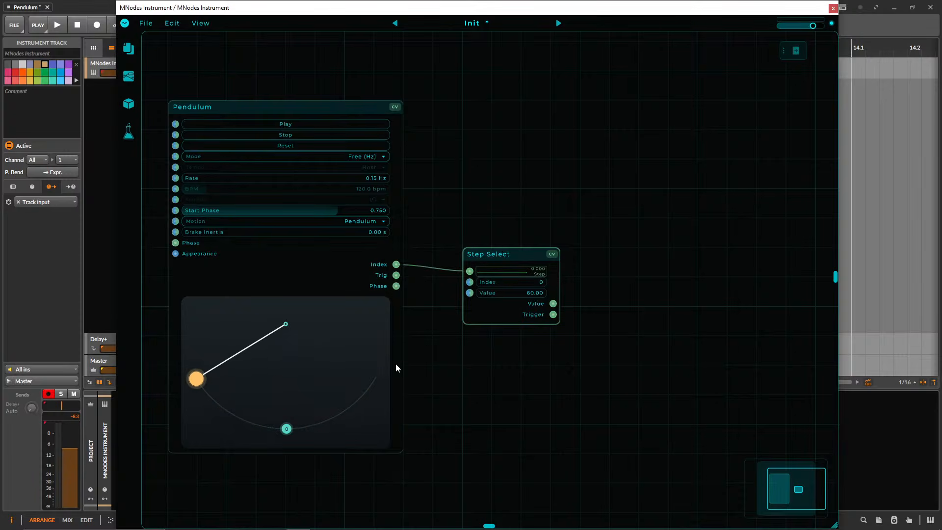
double_click(601, 288)
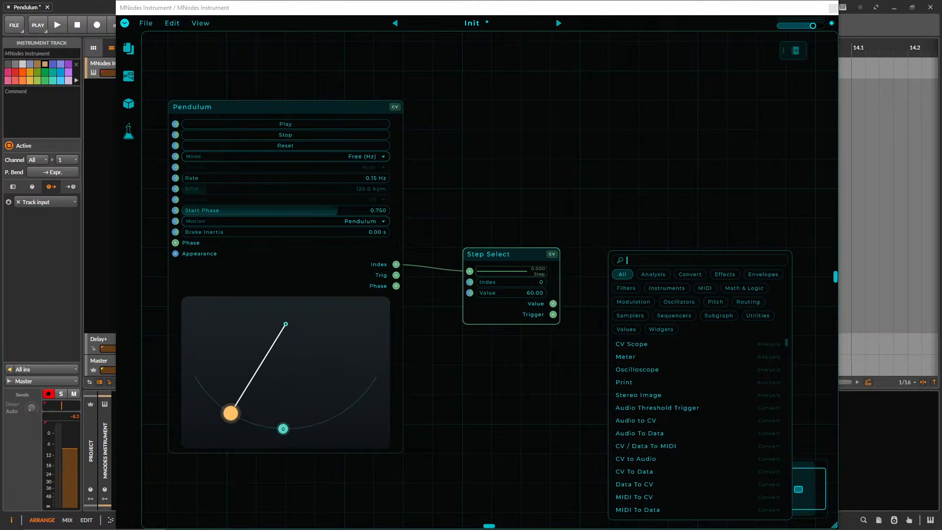
left_click(699, 212)
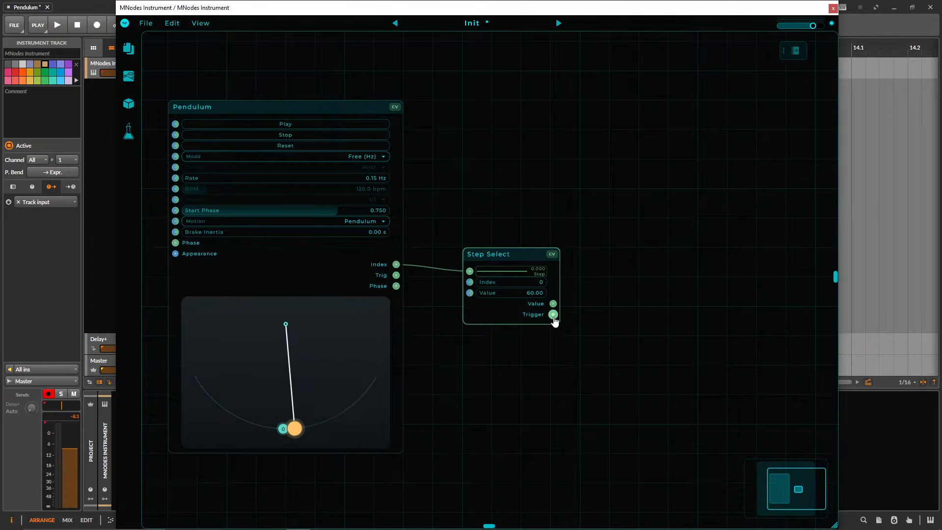
left_click_drag(554, 315, 619, 329)
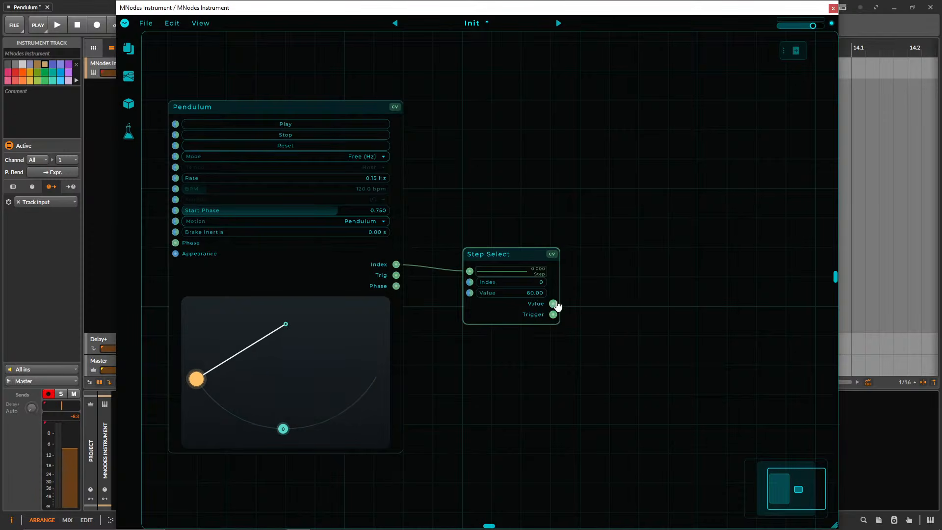
right_click(613, 296)
left_click(491, 293)
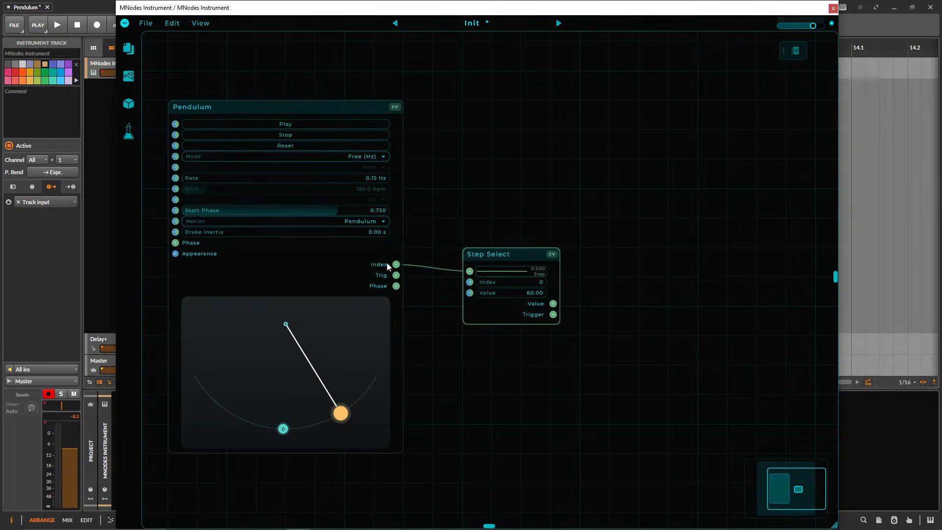
Add a CV Scope beside Step Select and connect Step Select's Value output to its input.
right_click(634, 293)
type("cv scope")
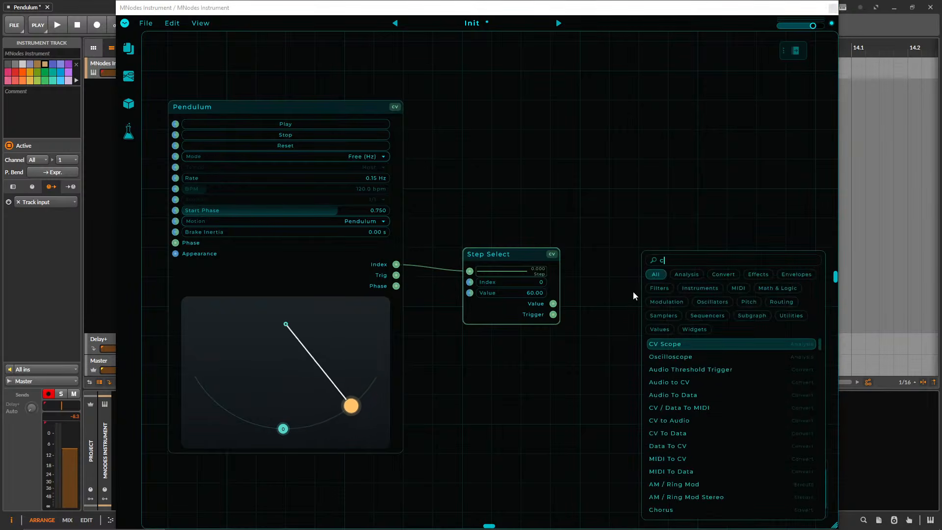
key("Return")
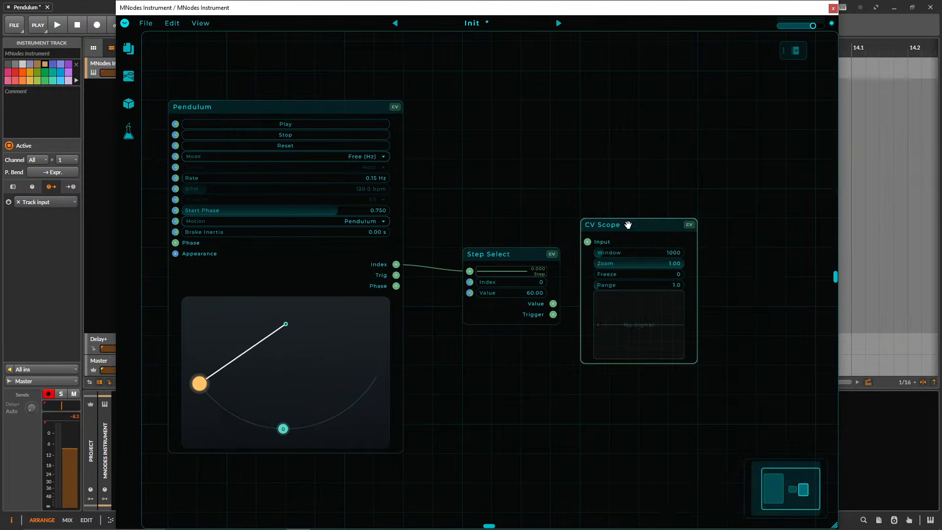
left_click_drag(627, 221, 627, 251)
left_click_drag(553, 303, 587, 272)
scroll(522, 195, "up", 1)
left_click_drag(523, 195, 578, 170)
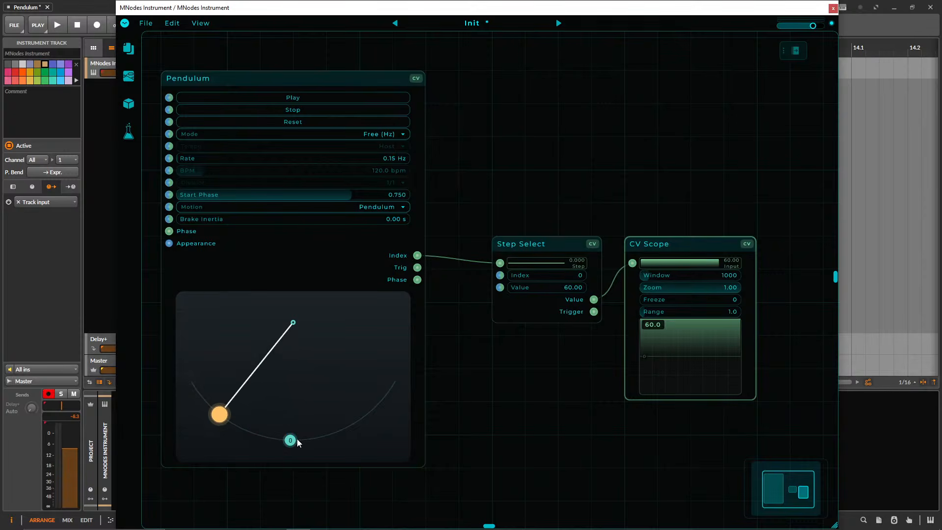
Add two more trigger points to the pendulum's arc, one on each side of point 0.
left_click(365, 416)
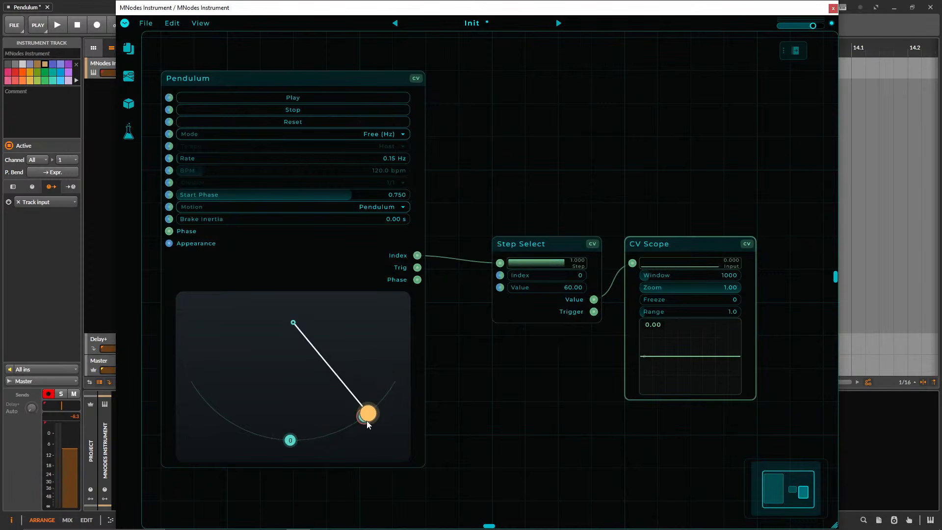
left_click(238, 425)
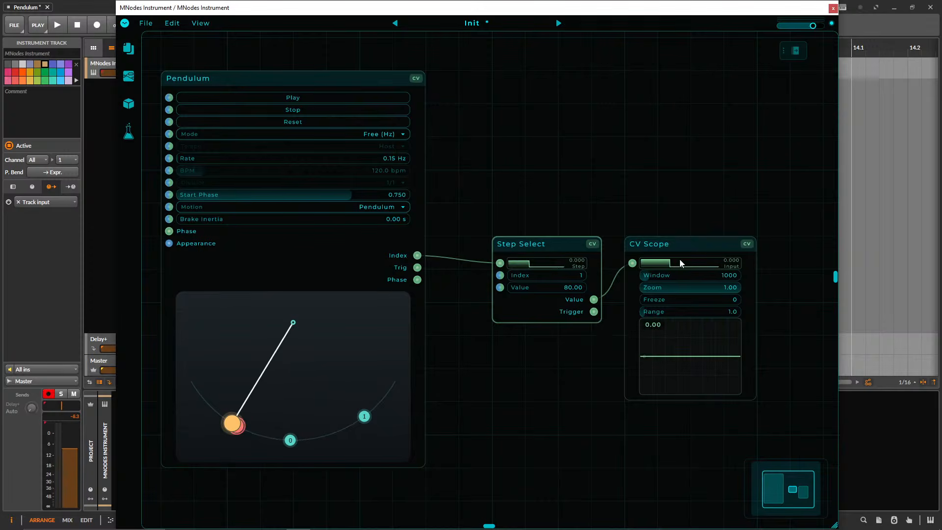
Duplicate the CV Scope below the first one and connect Step Select's Trigger output to the copy's input.
left_click_drag(666, 263, 709, 308)
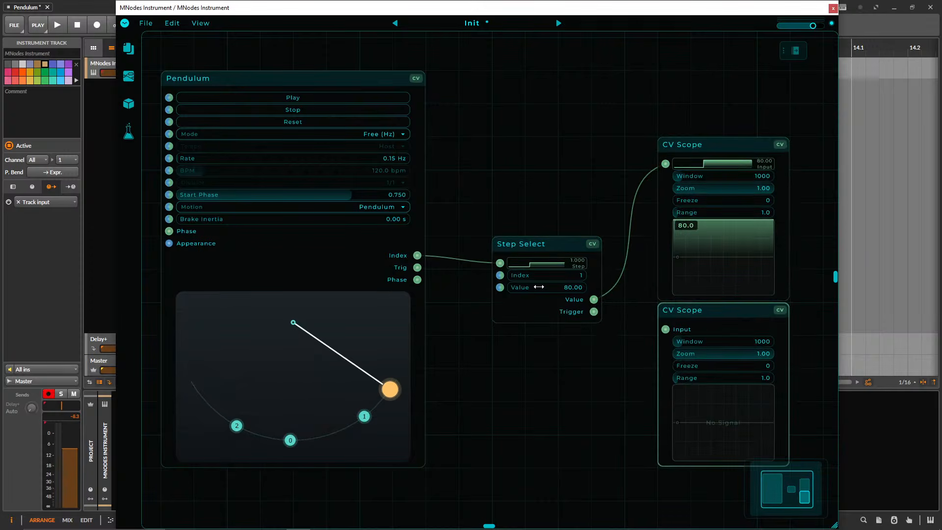
left_click_drag(595, 317, 665, 330)
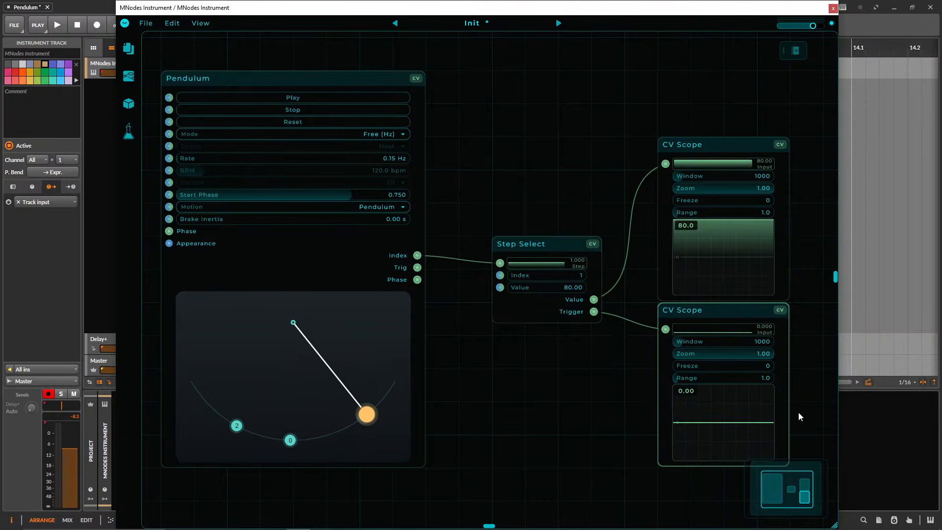
Set the lower CV Scope's window to 809 and its range to 1.2.
left_click_drag(718, 379, 646, 381)
left_click_drag(739, 343, 700, 342)
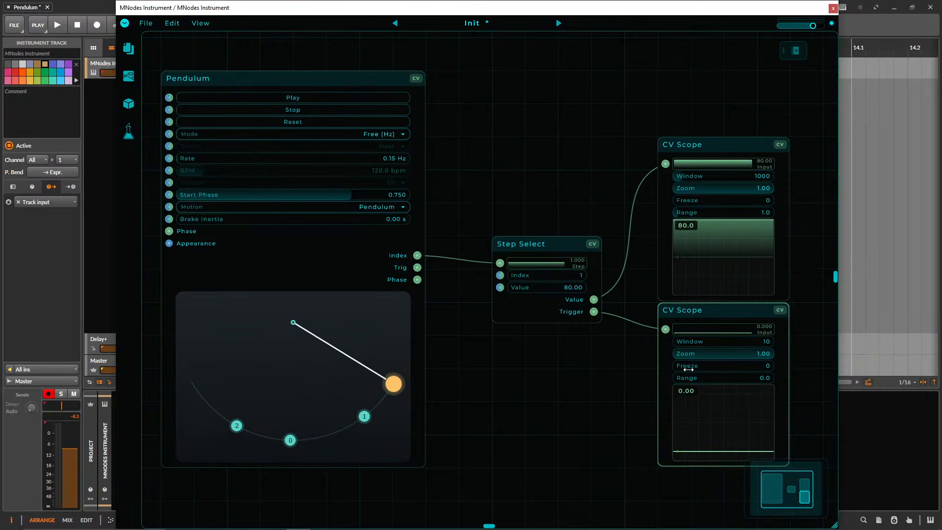
left_click_drag(689, 369, 698, 366)
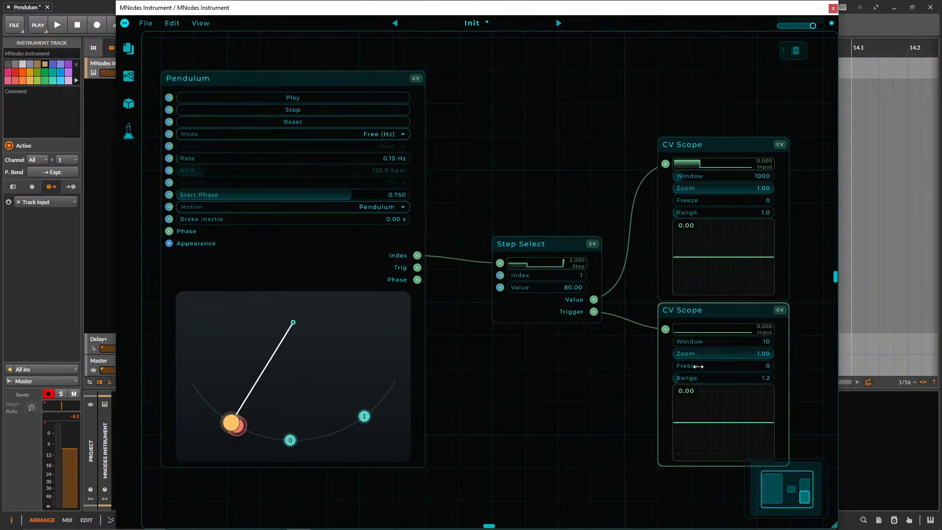
left_click_drag(710, 343, 712, 343)
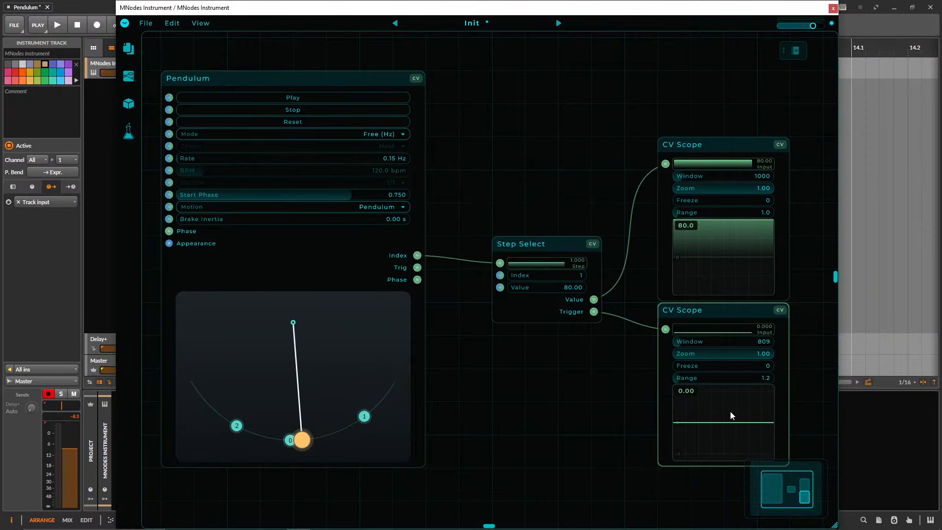
Add a trigger point to the right of point 0 on the arc, keeping Step Select between the Pendulum and the scopes.
left_click_drag(579, 404, 568, 373)
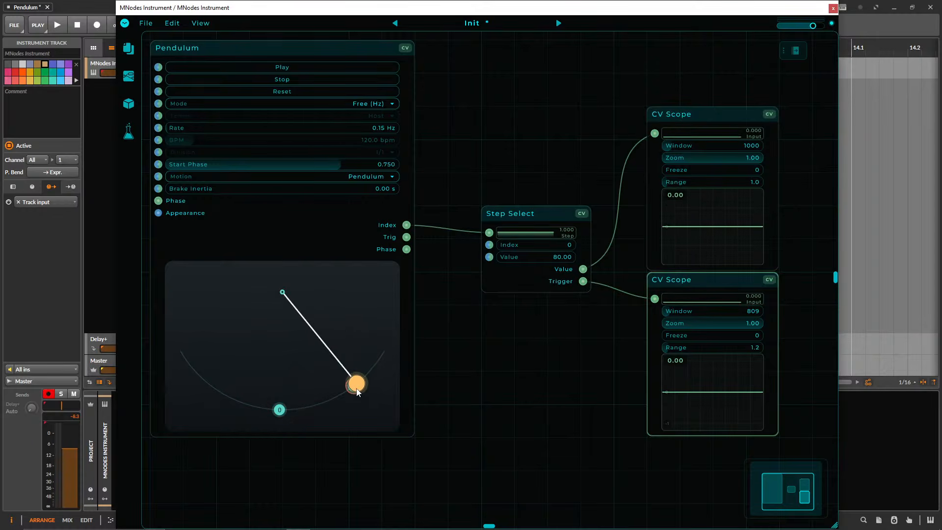
left_click_drag(552, 222, 519, 221)
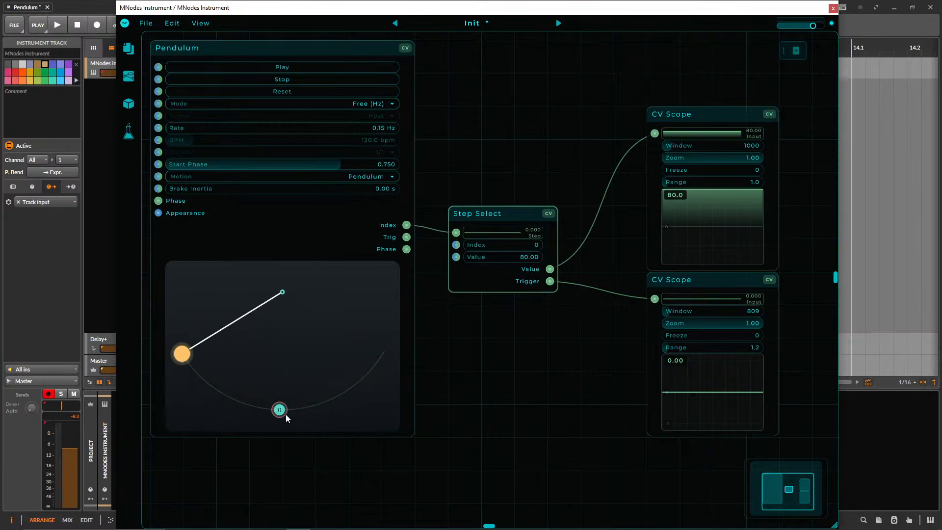
left_click_drag(504, 214, 537, 214)
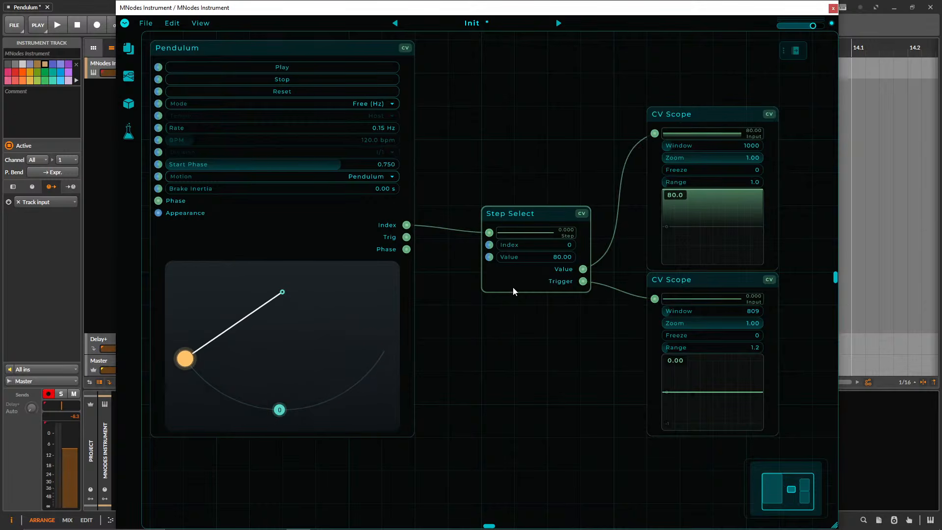
left_click(354, 381)
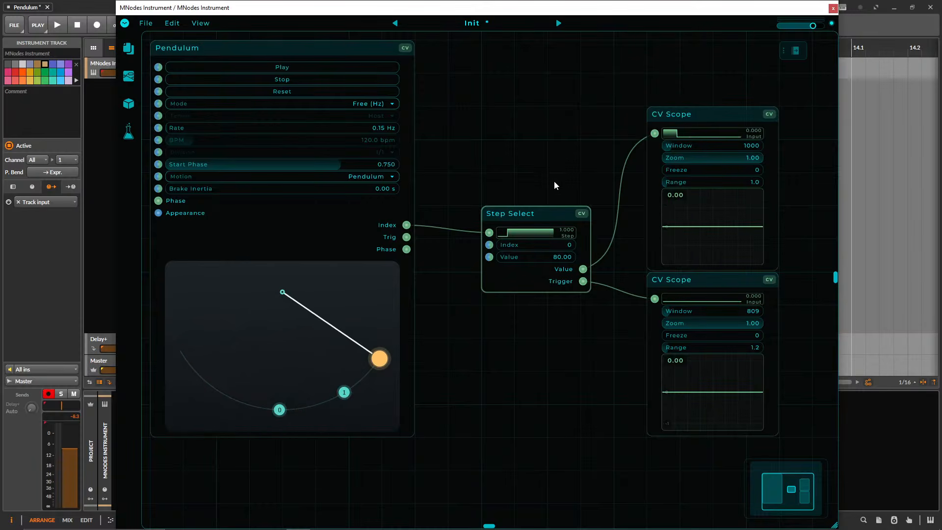
left_click_drag(557, 158, 539, 182)
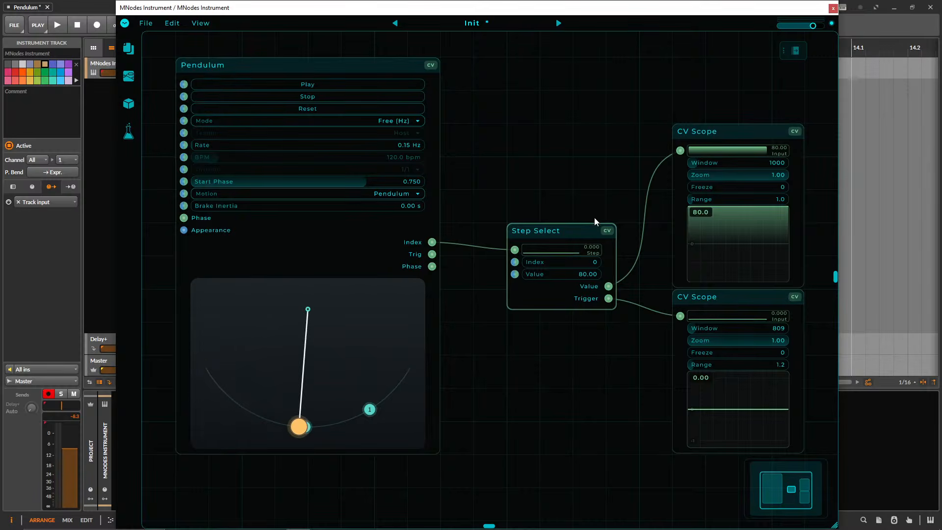
left_click_drag(549, 175, 576, 327)
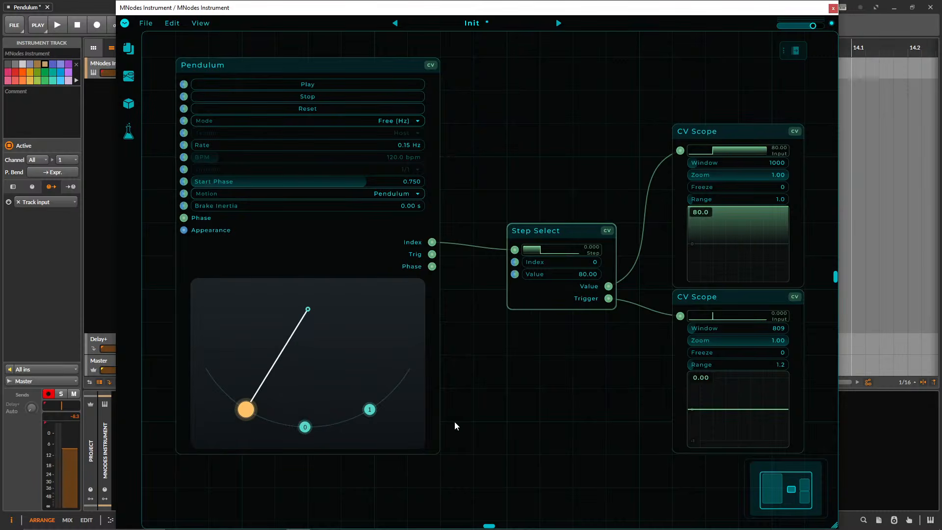
left_click_drag(544, 172, 558, 331)
left_click_drag(567, 199, 554, 328)
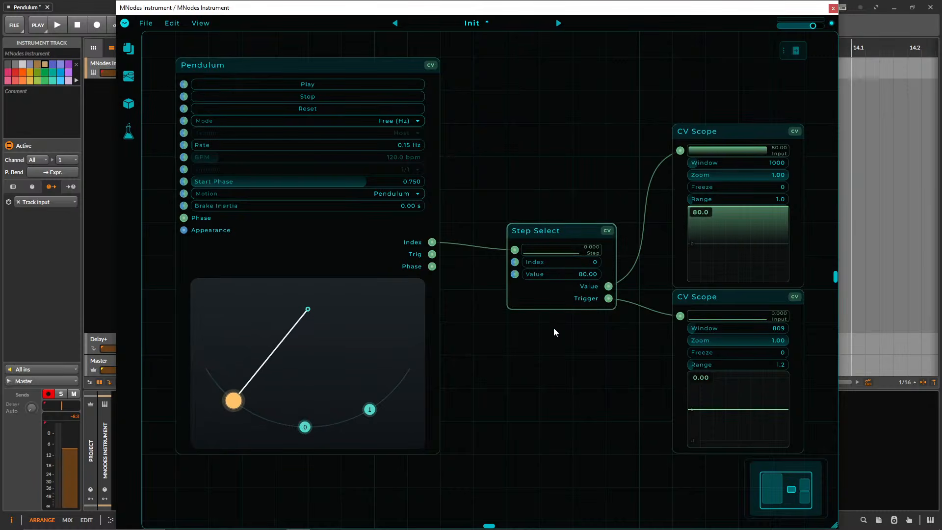
Disconnect and delete the lower CV Scope, and lower the remaining scope closer to Step Select's level.
double_click(645, 310)
left_click(722, 295)
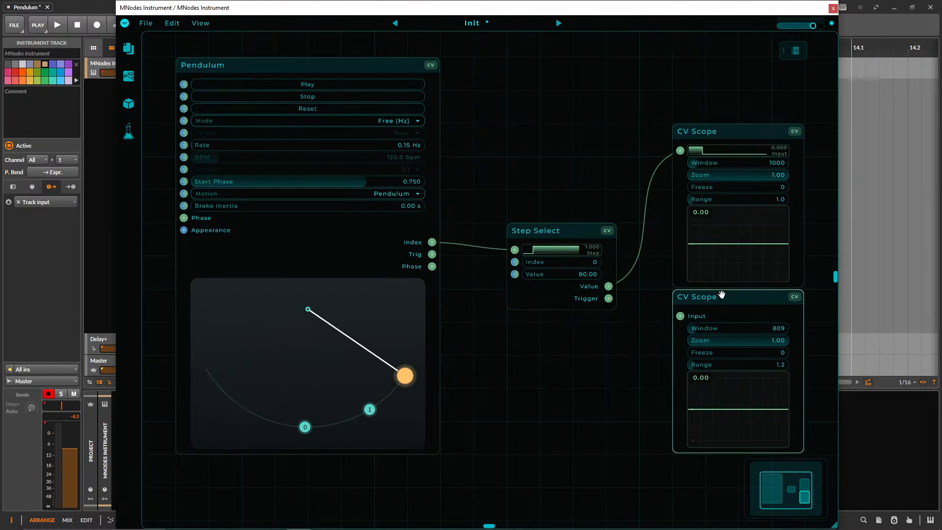
key("Delete")
left_click_drag(711, 131, 703, 210)
Set Step Select's value to 60 and move the CV Scope slightly up.
left_click_drag(639, 192, 582, 155)
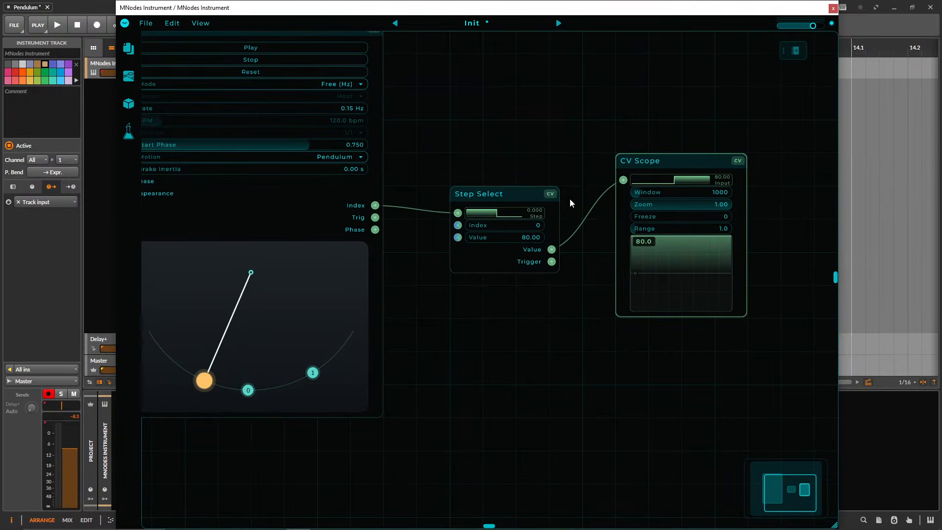
double_click(525, 238)
type("60")
key("Return")
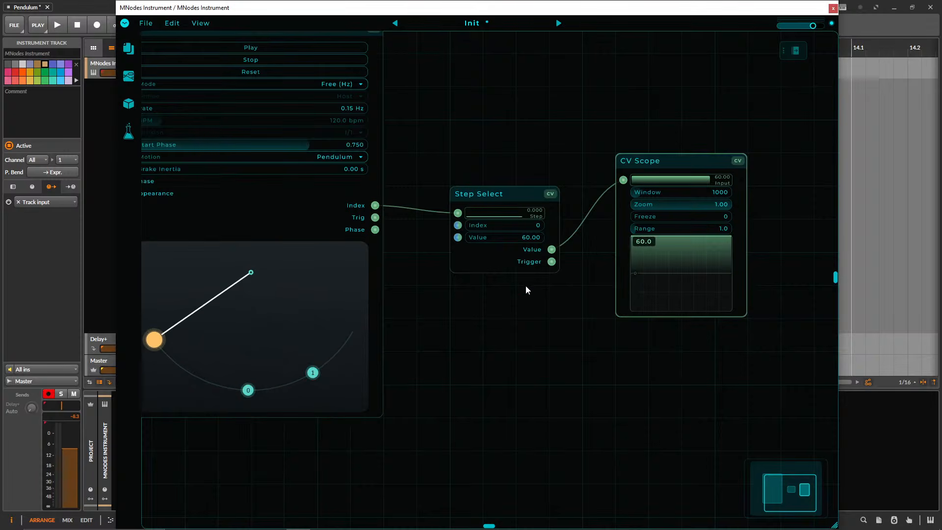
left_click_drag(674, 164, 678, 131)
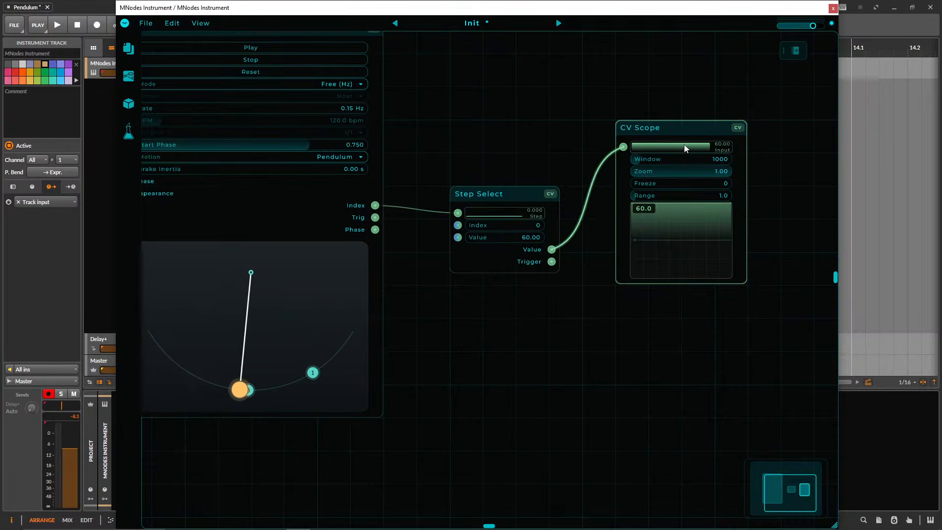
left_click_drag(571, 373, 529, 369)
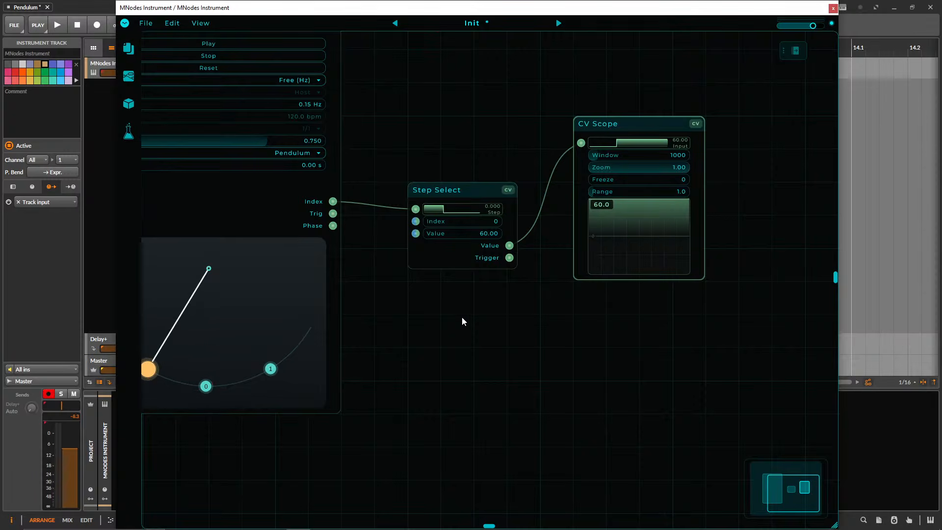
left_click_drag(470, 317, 478, 321)
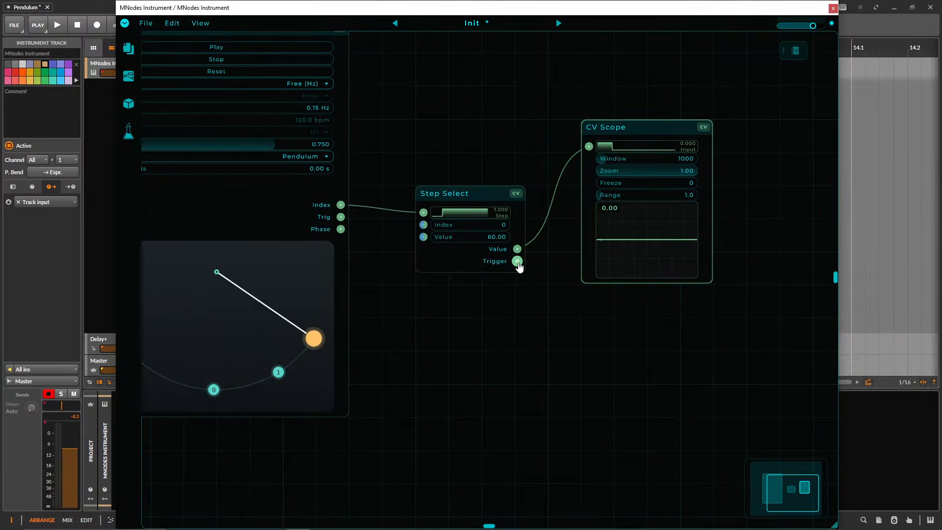
left_click_drag(418, 424, 531, 435)
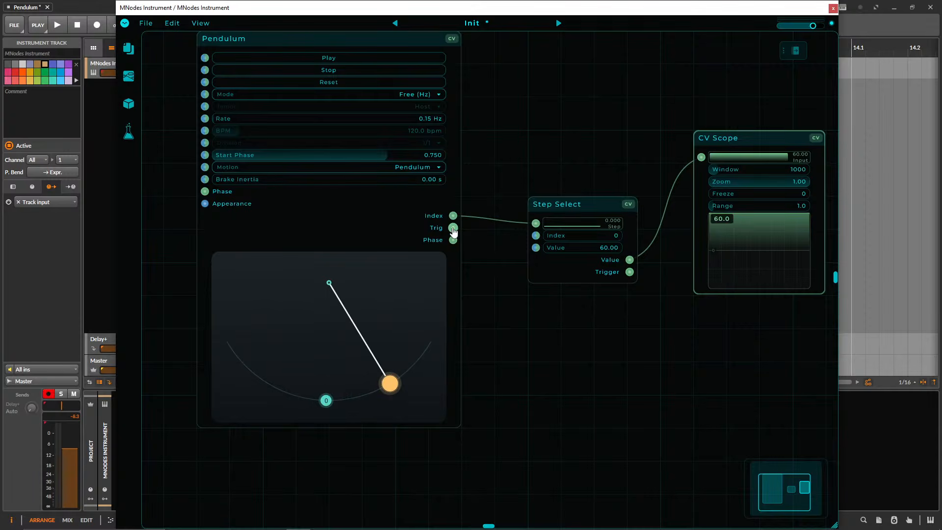
left_click_drag(453, 228, 630, 260)
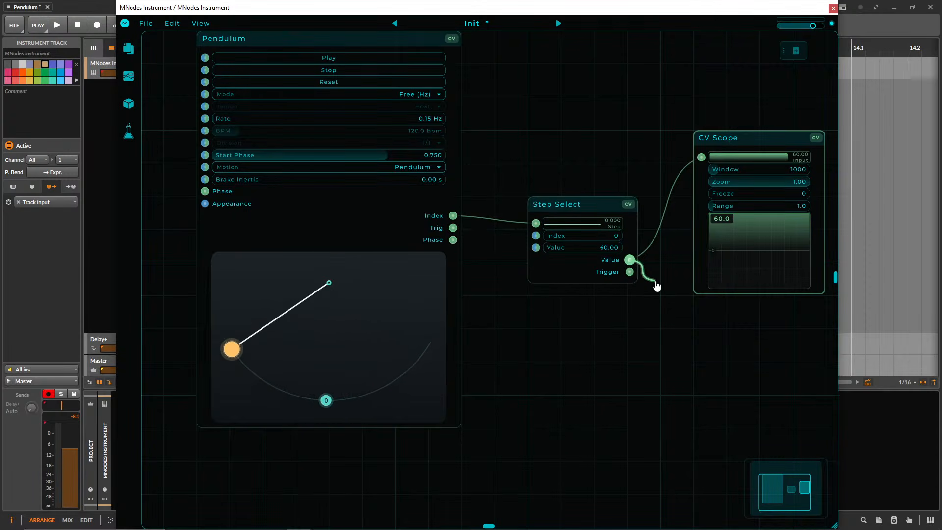
left_click_drag(453, 227, 626, 347)
Delete the remaining CV Scope and move Step Select closer to the Pendulum node.
left_click_drag(669, 338, 594, 343)
key("Delete")
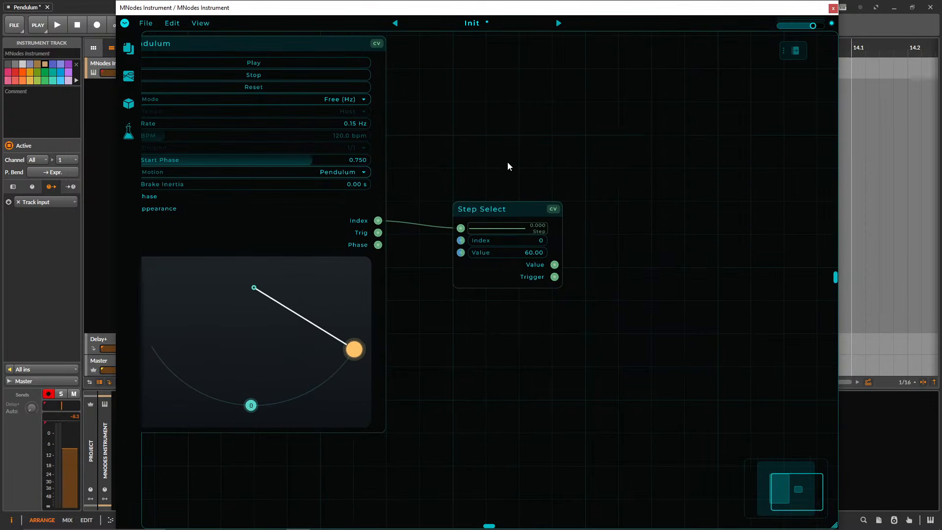
left_click_drag(507, 162, 572, 176)
left_click_drag(630, 238, 597, 237)
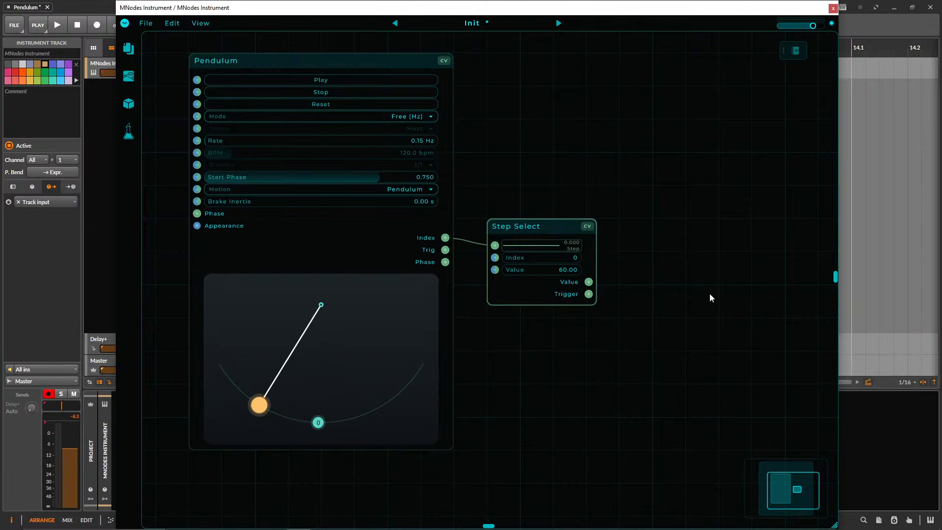
Add a MIDI Note Trigger node to the right of Step Select and move it further away to leave a gap.
left_click_drag(642, 316, 619, 342)
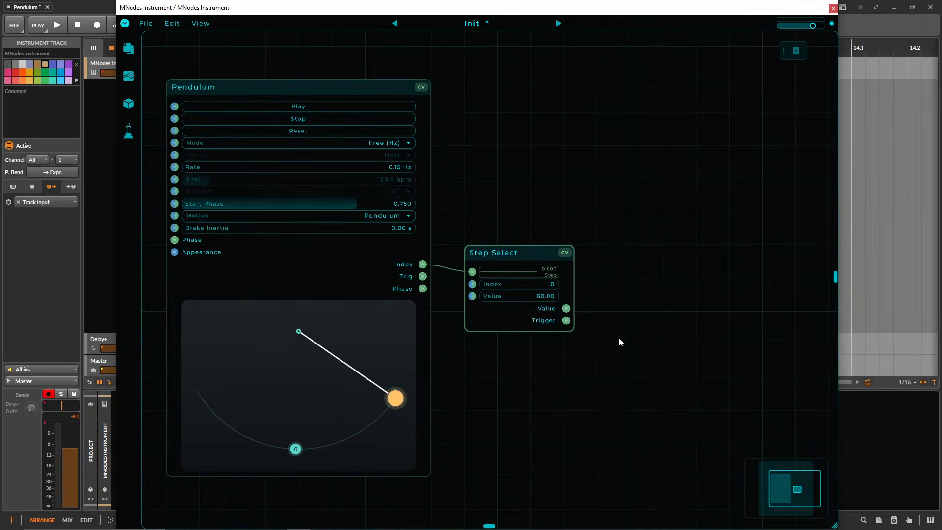
right_click(646, 308)
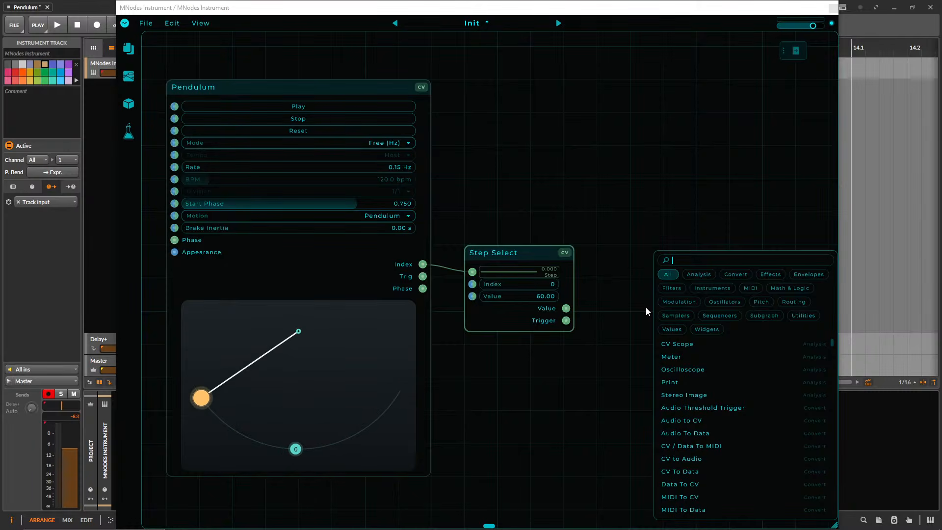
type("midi no")
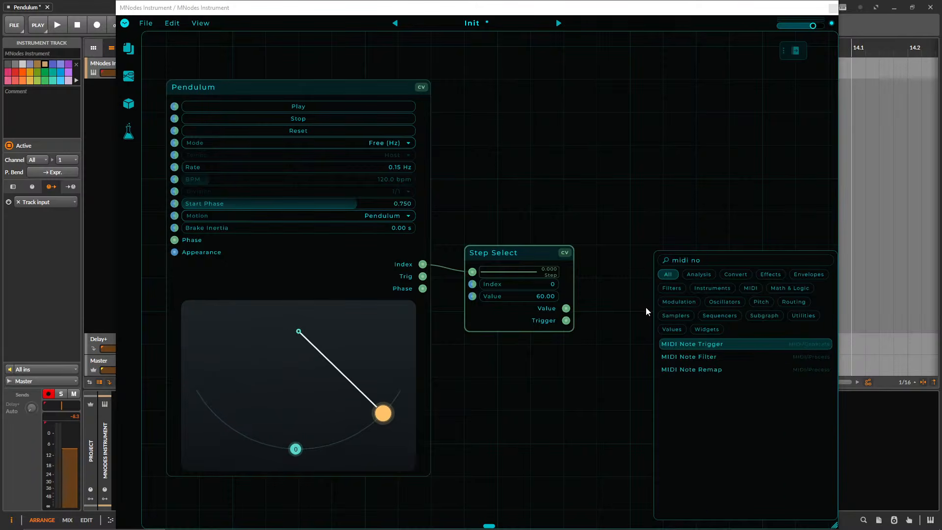
key("Return")
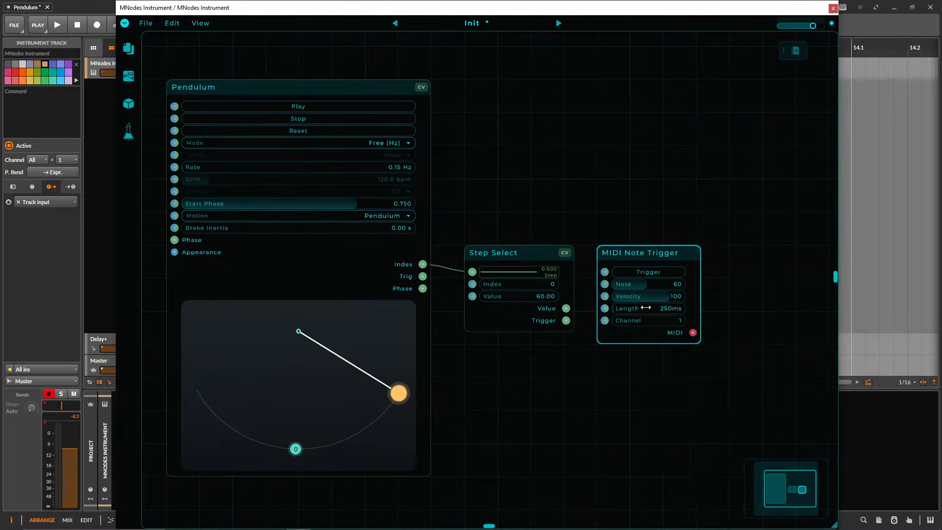
left_click_drag(650, 233, 662, 223)
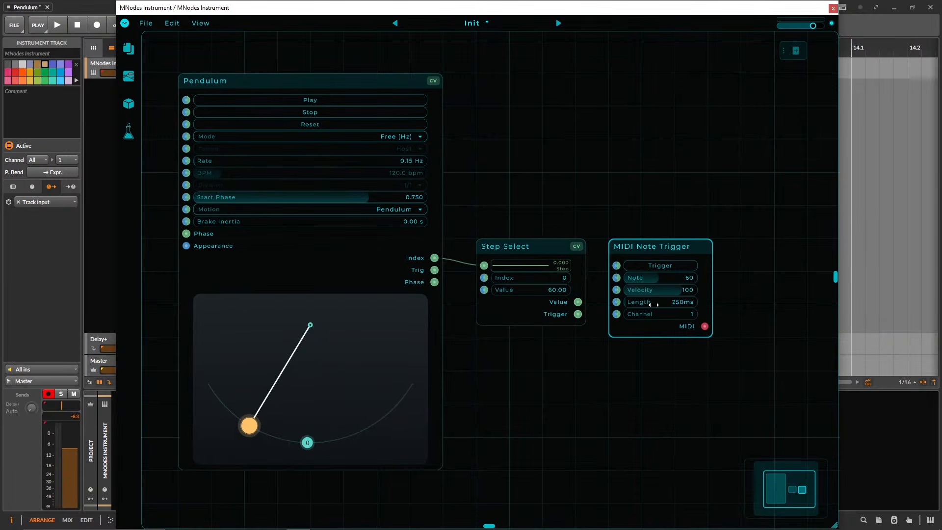
left_click_drag(648, 178, 627, 169)
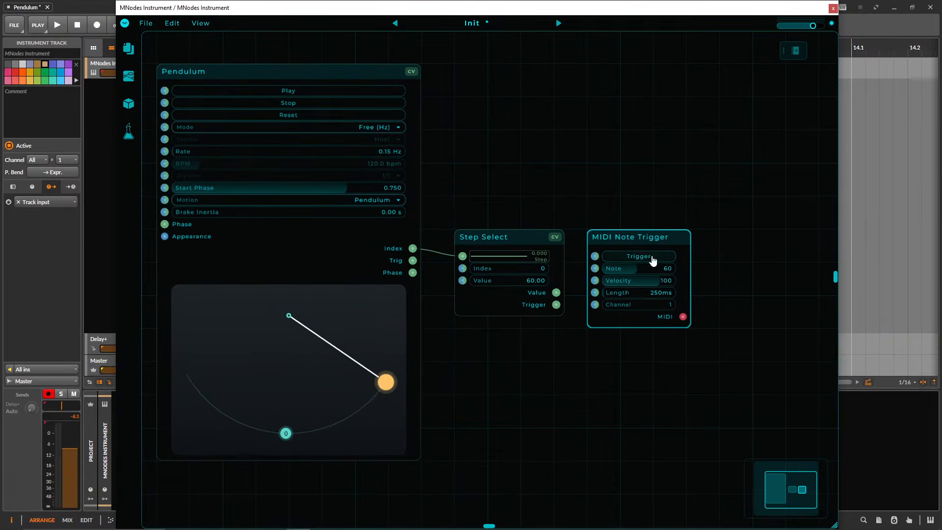
left_click_drag(693, 226, 628, 209)
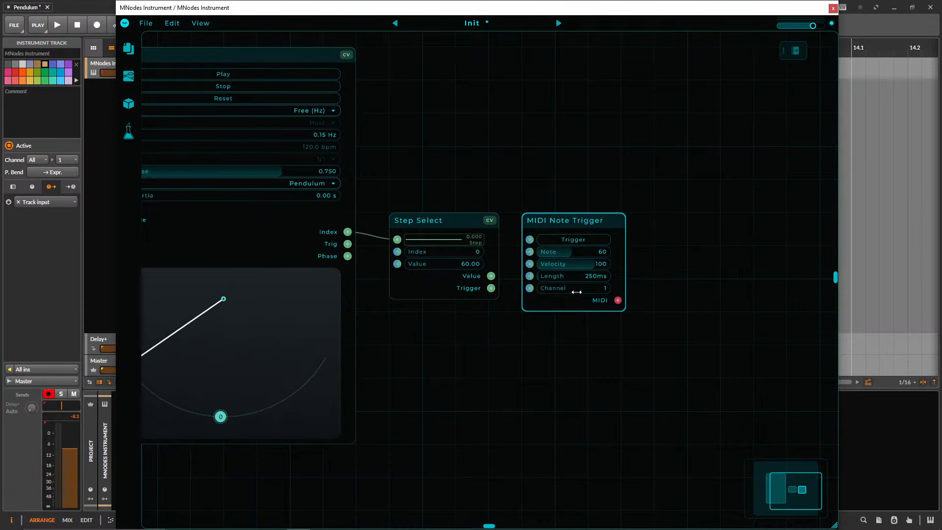
left_click_drag(618, 300, 411, 162)
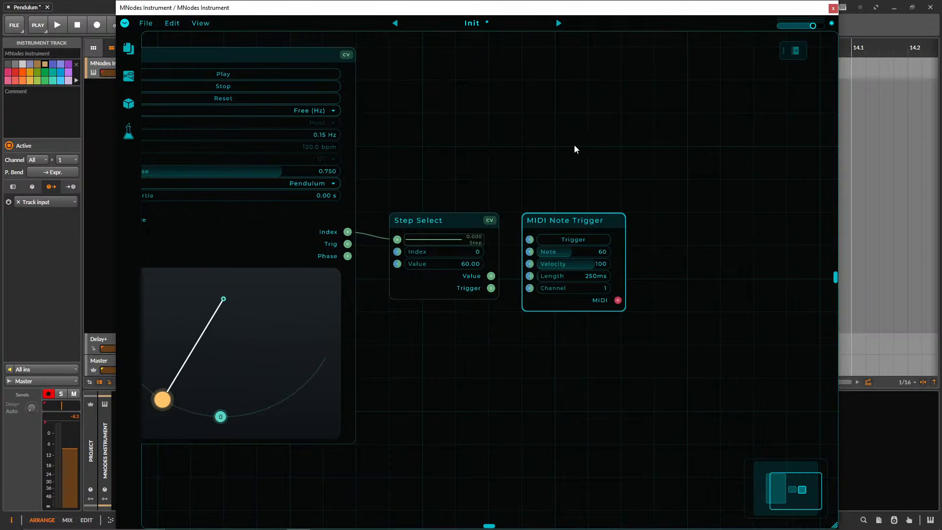
left_click_drag(563, 153, 607, 146)
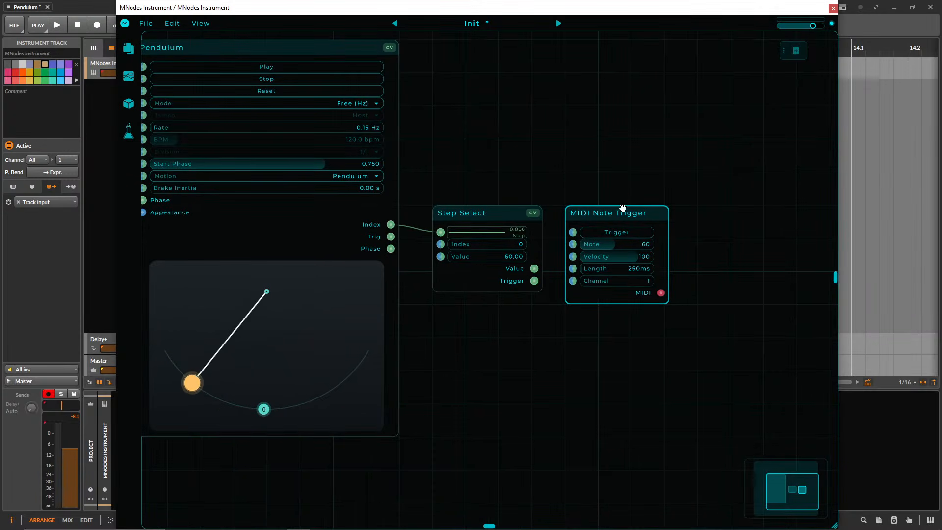
left_click_drag(604, 213, 770, 213)
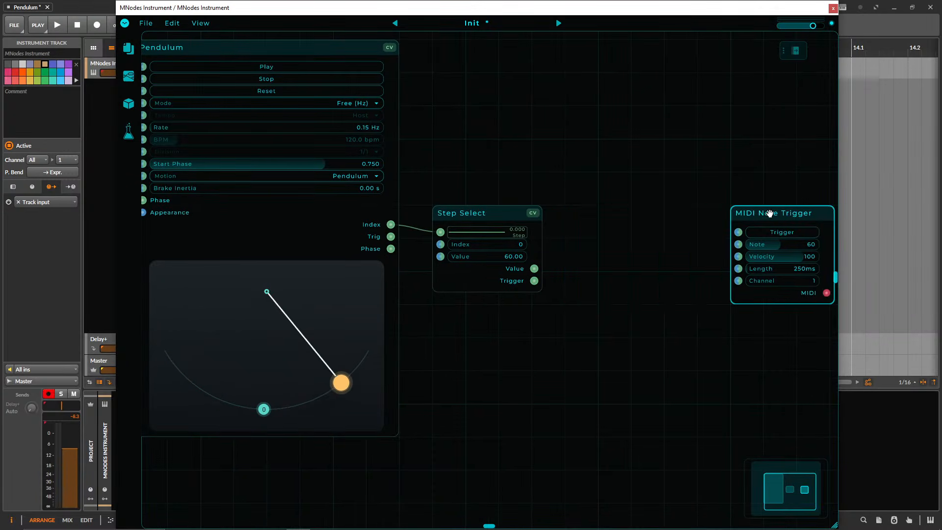
Add a Sine oscillator node between Step Select and MIDI Note Trigger.
right_click(584, 183)
type("sine")
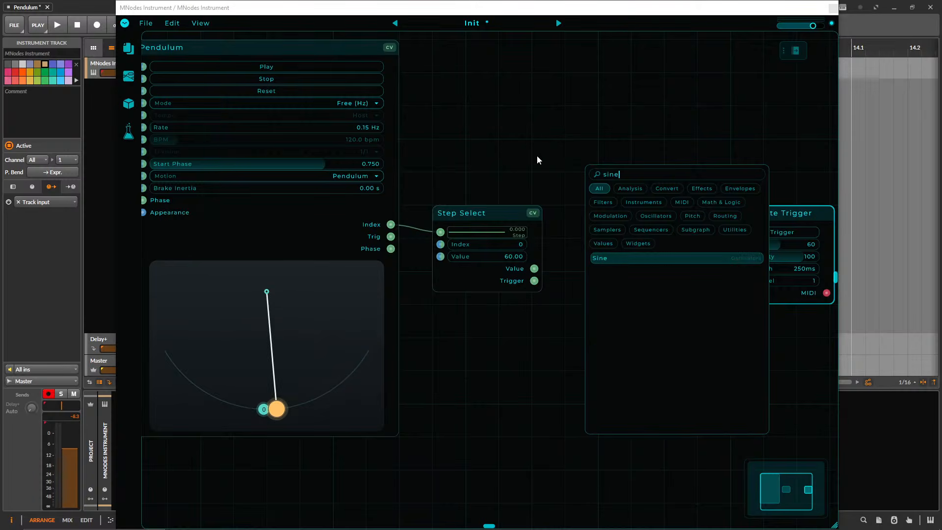
key("Return")
left_click_drag(568, 147, 547, 174)
right_click(535, 313)
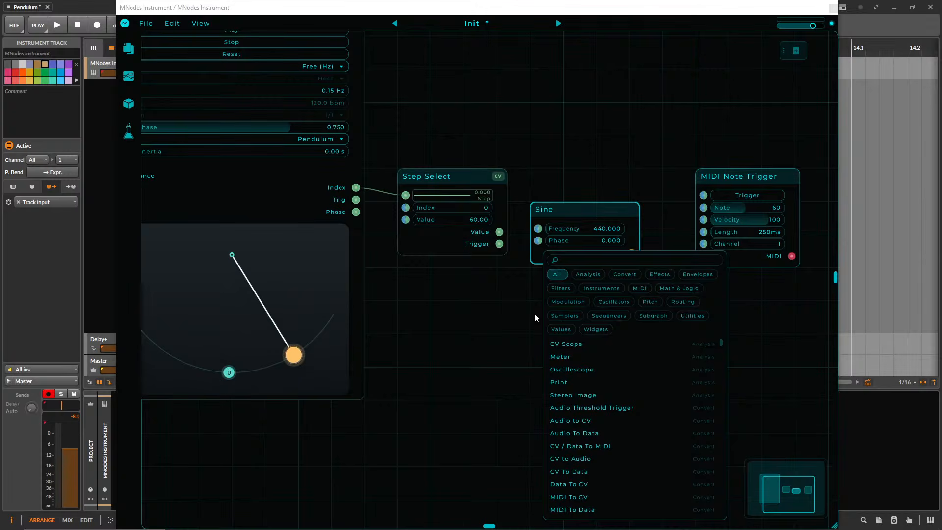
type("enve")
key("Return")
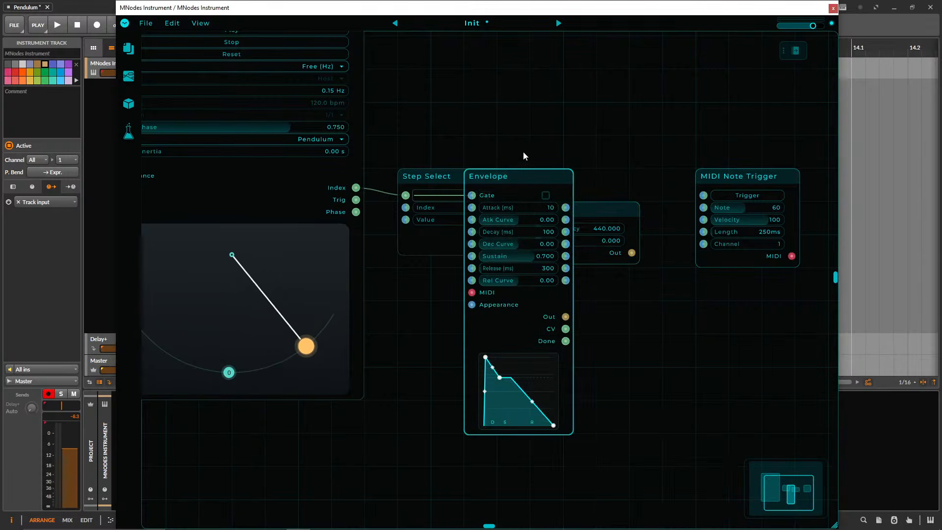
left_click_drag(511, 175, 546, 274)
key("Delete")
right_click(527, 314)
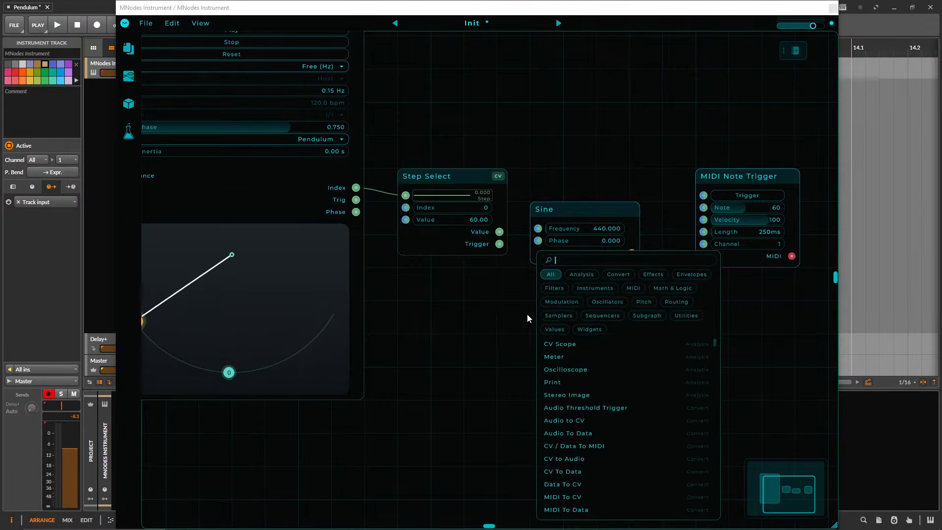
type("enve")
key("Up")
key("Return")
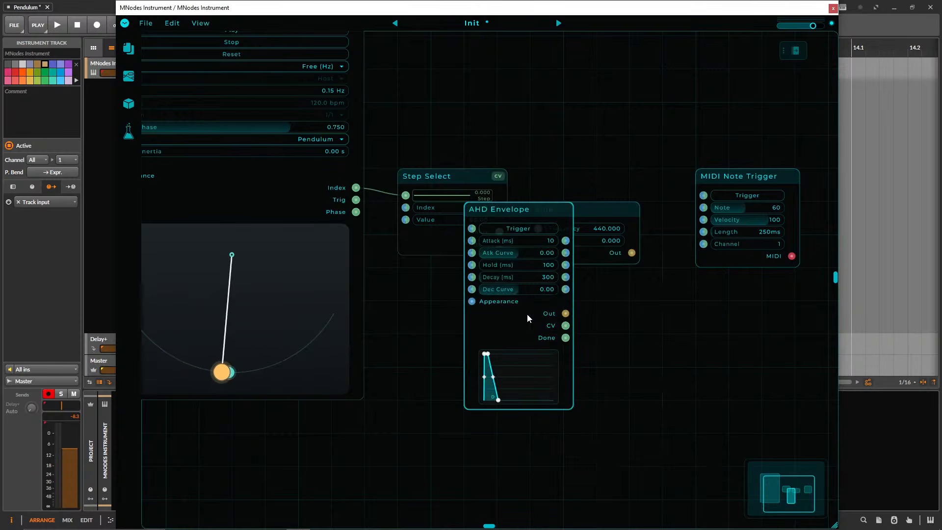
key("Delete")
Add a Trig Envelope node directly below Sine and shift MIDI Note Trigger further from them.
right_click(534, 337)
type("trig")
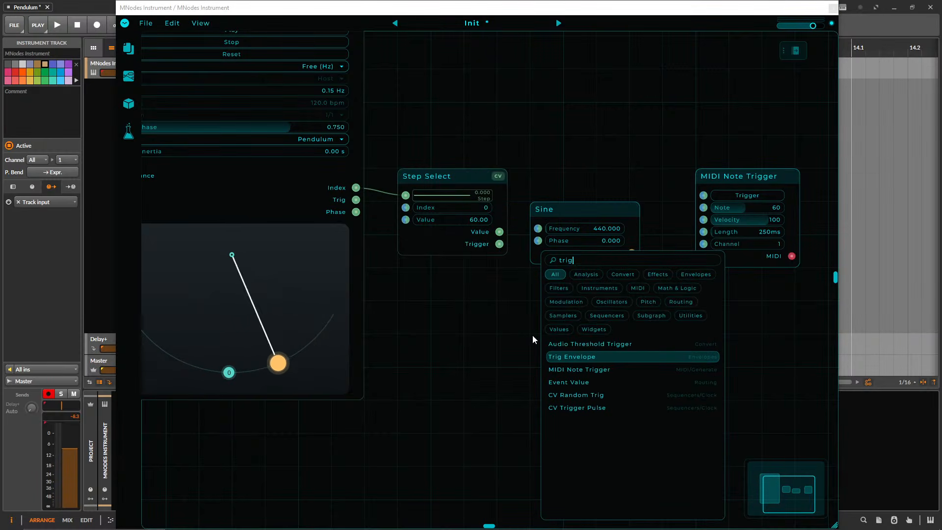
key("Return")
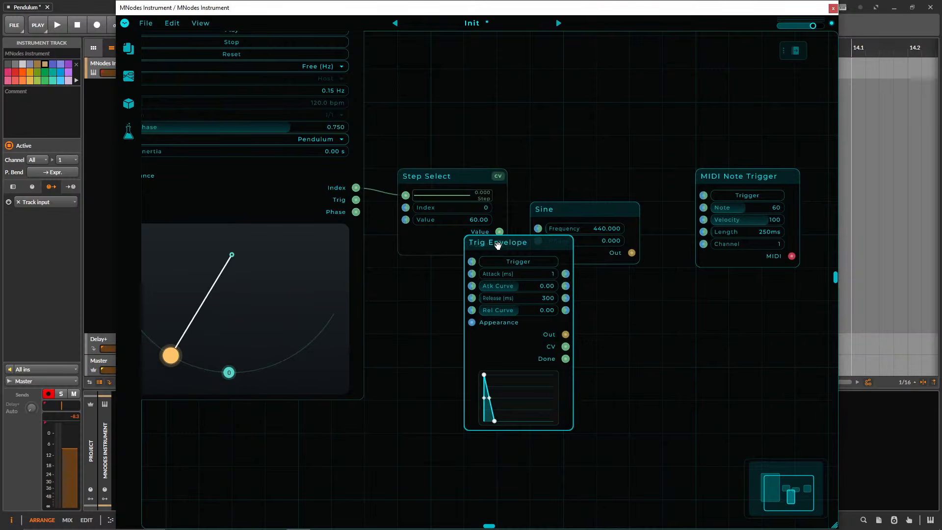
left_click_drag(497, 246, 561, 277)
left_click_drag(656, 350, 594, 343)
left_click_drag(658, 328, 775, 176)
left_click_drag(624, 166, 583, 165)
Add a Sig Multiply node to the right of Sine and Trig Envelope.
right_click(600, 257)
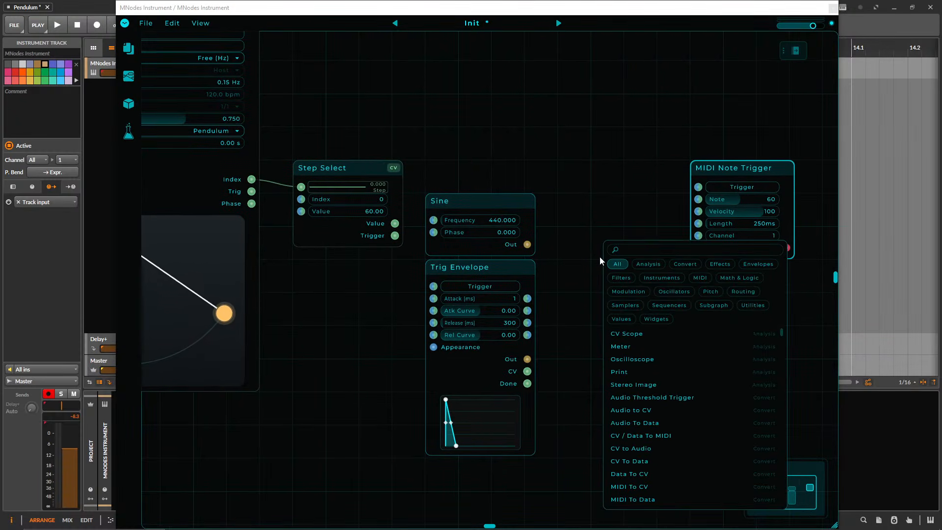
type("sig m")
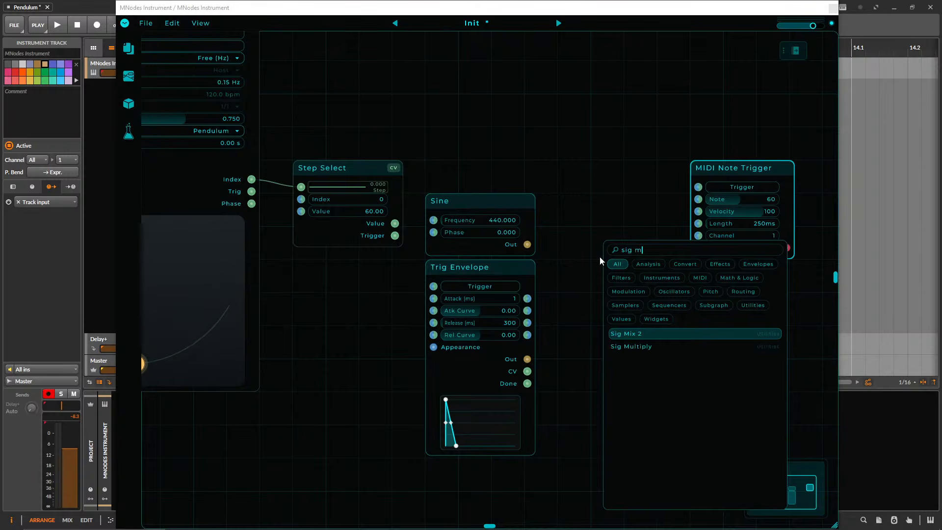
key("Down")
key("Up")
key("Down")
key("Return")
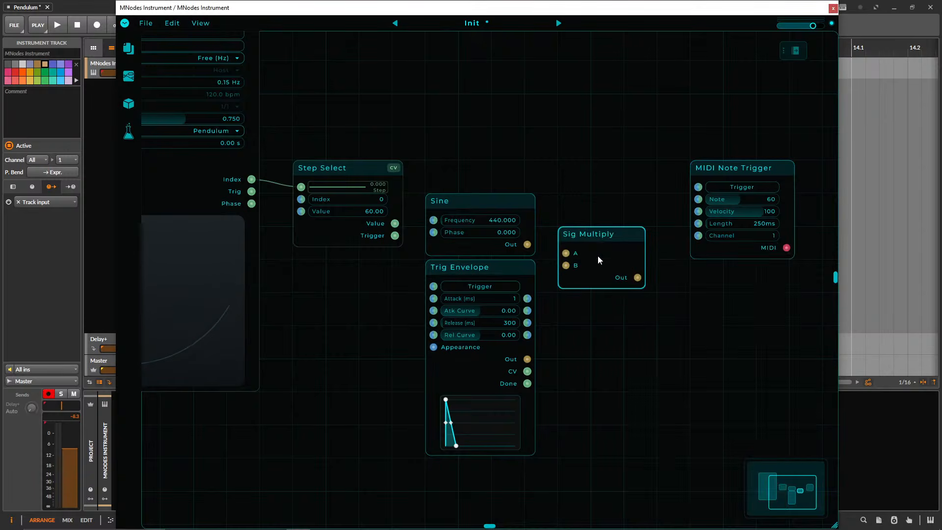
Connect Sine's Out to Sig Multiply's A and Trig Envelope's Out to B, aligning Sig Multiply level with Sine.
left_click_drag(528, 245, 565, 253)
left_click_drag(600, 292, 563, 291)
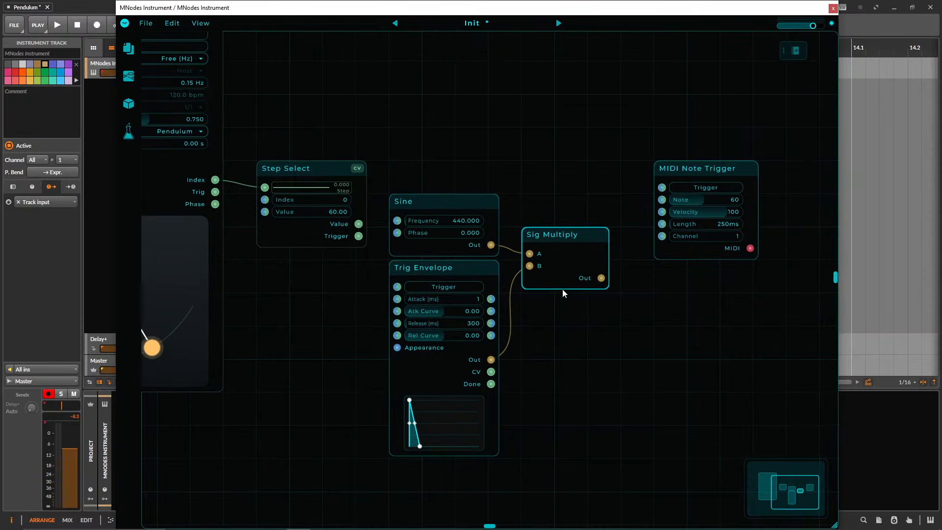
left_click_drag(557, 237, 555, 221)
left_click_drag(440, 175, 484, 182)
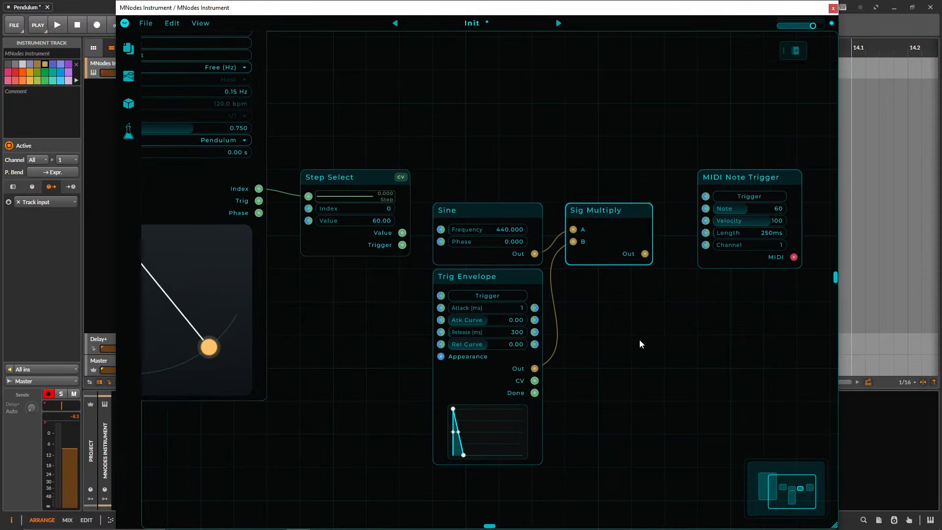
Add a Gain node and place it right beside Sig Multiply, deleting MIDI Note Trigger to make room.
left_click_drag(744, 177, 777, 177)
left_click_drag(662, 369, 648, 365)
right_click(648, 365)
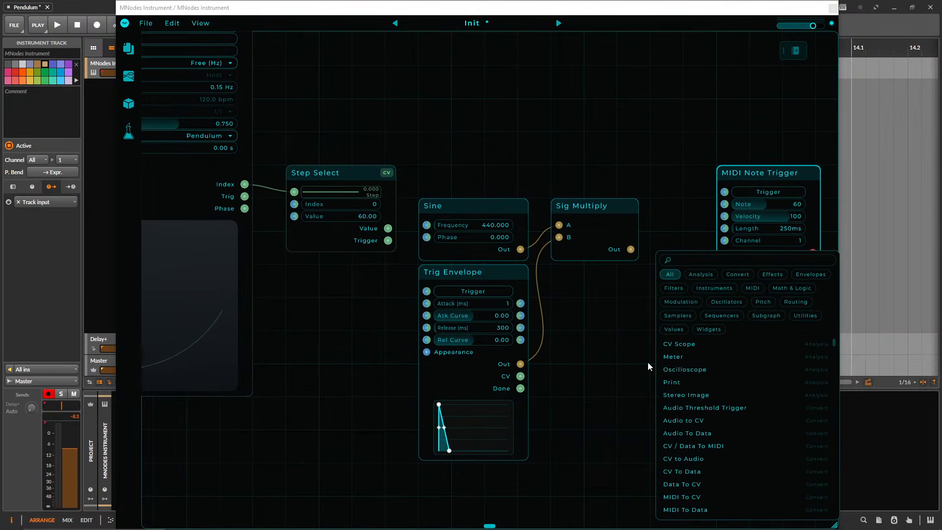
type("audio o")
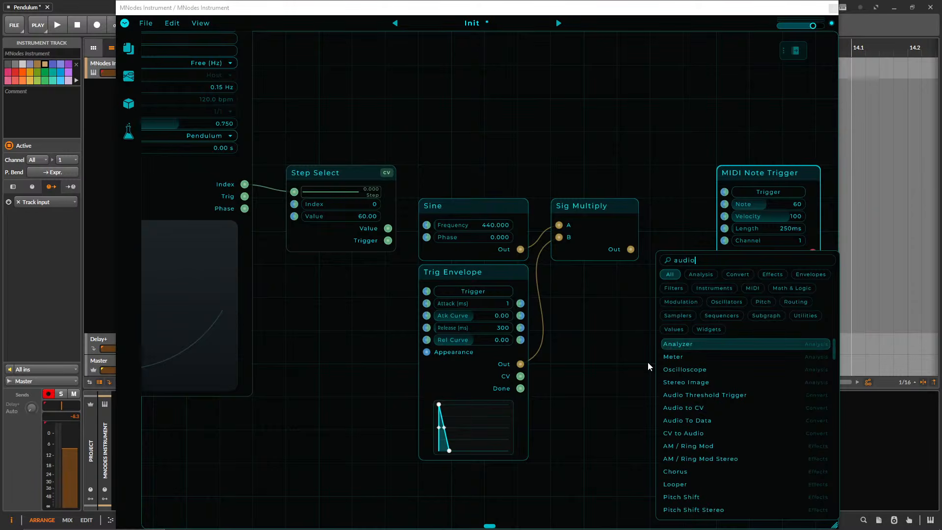
key("BackSpace")
key("BackSpace")
key("BackSpace")
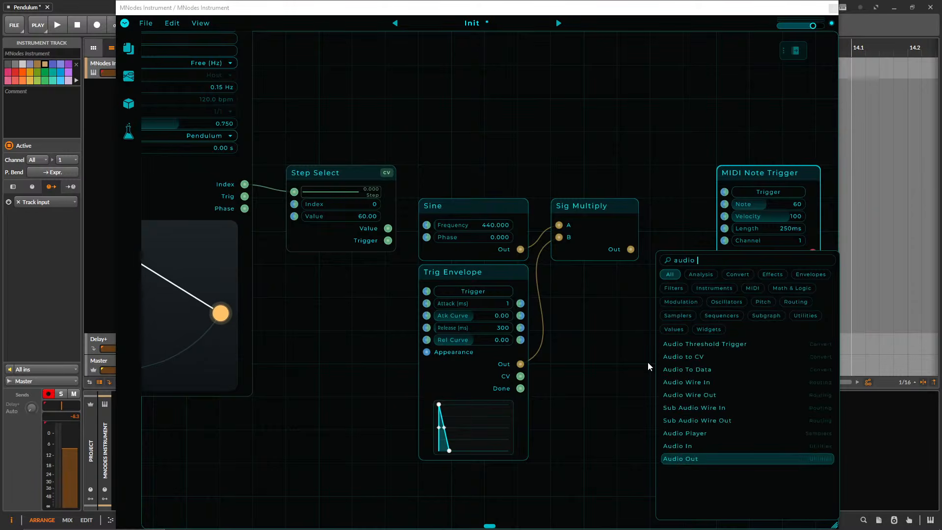
key("BackSpace")
key("BackSpace")
key("BackSpace")
key("BackSpace")
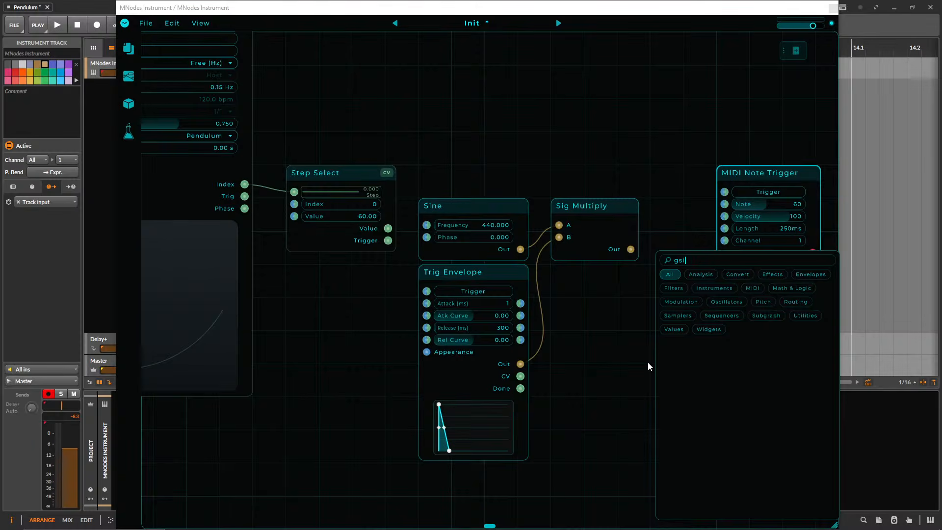
type("gain")
key("Return")
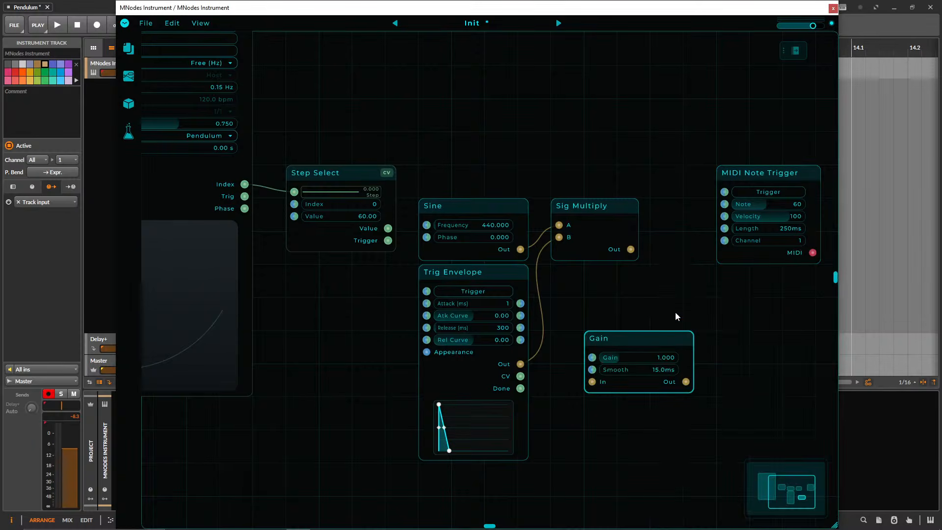
left_click(745, 254)
left_click_drag(629, 338, 697, 209)
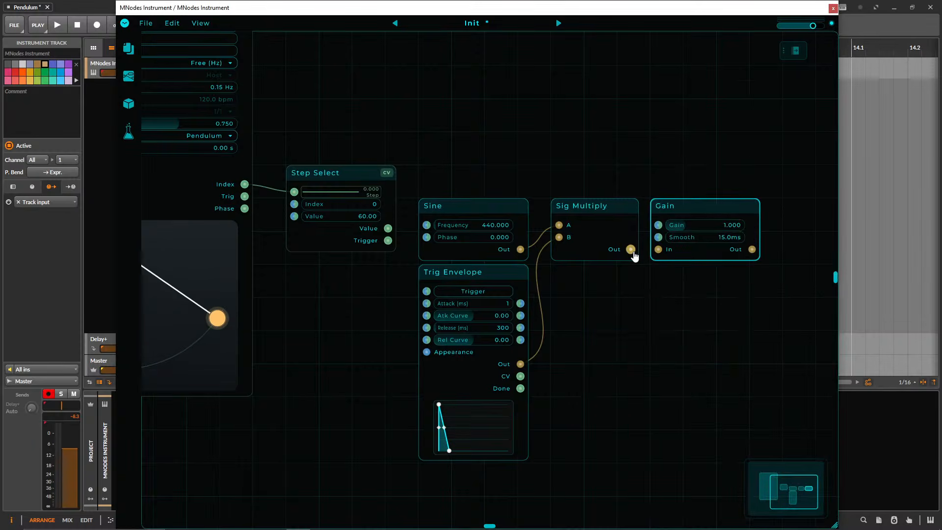
Connect Sig Multiply's Out to Gain's In and set the gain to 0.600.
left_click_drag(631, 250, 663, 252)
left_click_drag(725, 226, 709, 231)
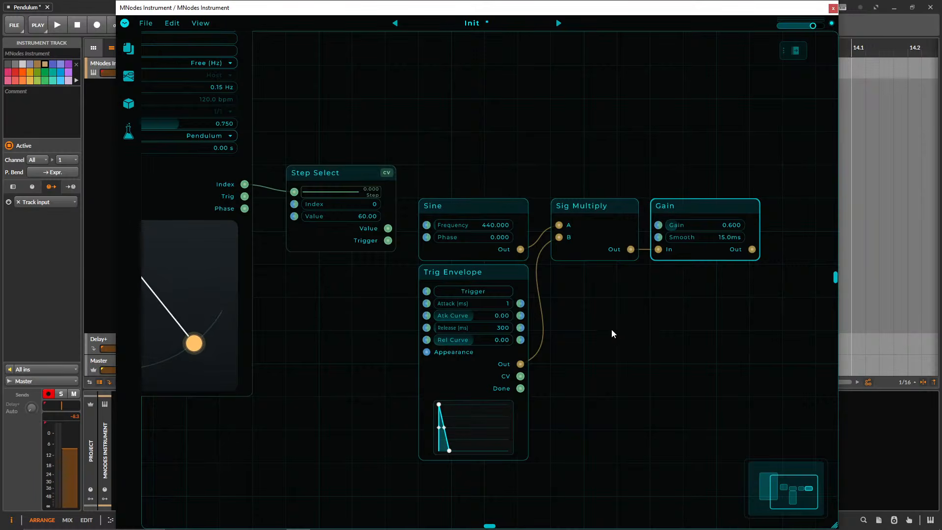
Add an Audio Out node to the right of Gain, level with it.
left_click_drag(370, 120, 427, 120)
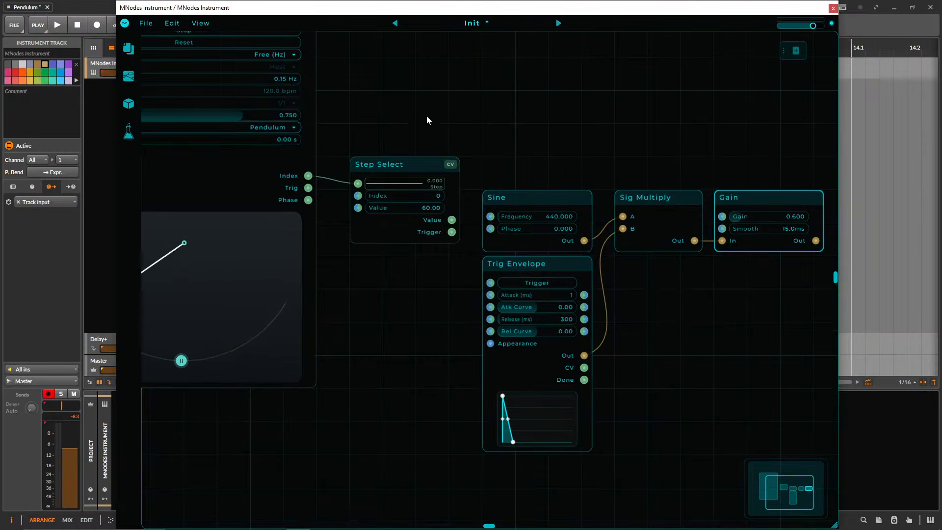
left_click_drag(693, 304, 694, 302)
left_click_drag(833, 214, 670, 233)
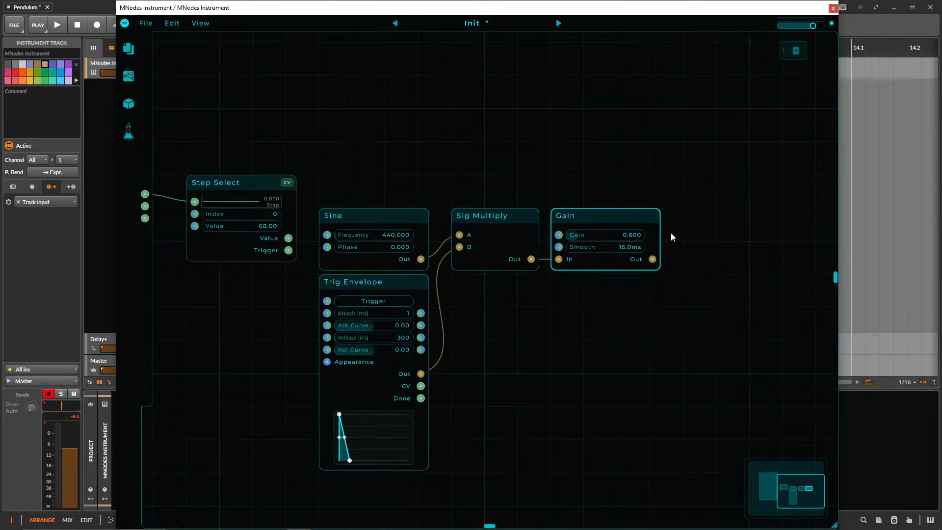
right_click(746, 232)
type("audio o")
key("Return")
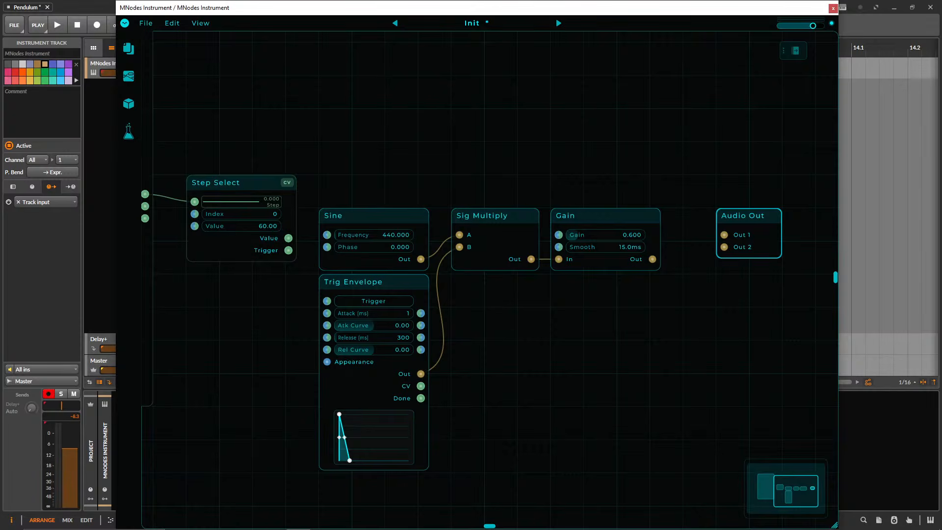
left_click_drag(622, 350, 919, 309)
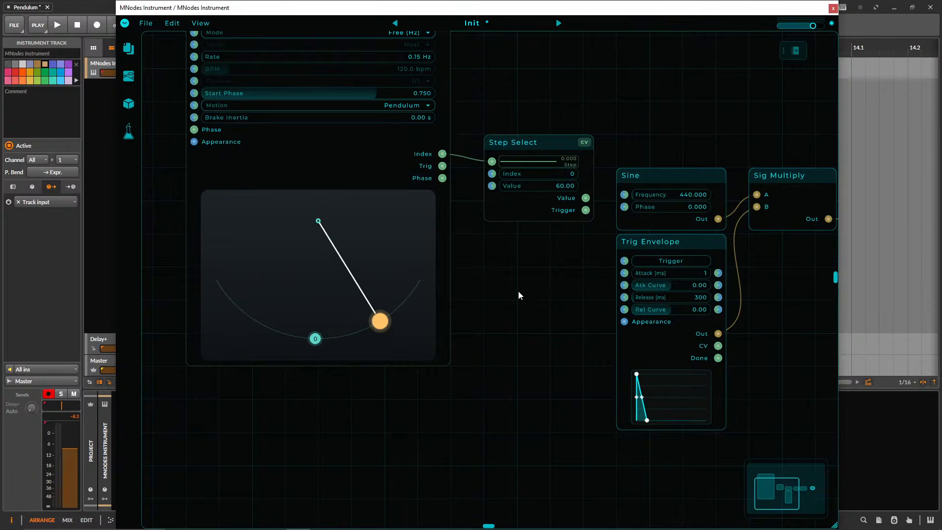
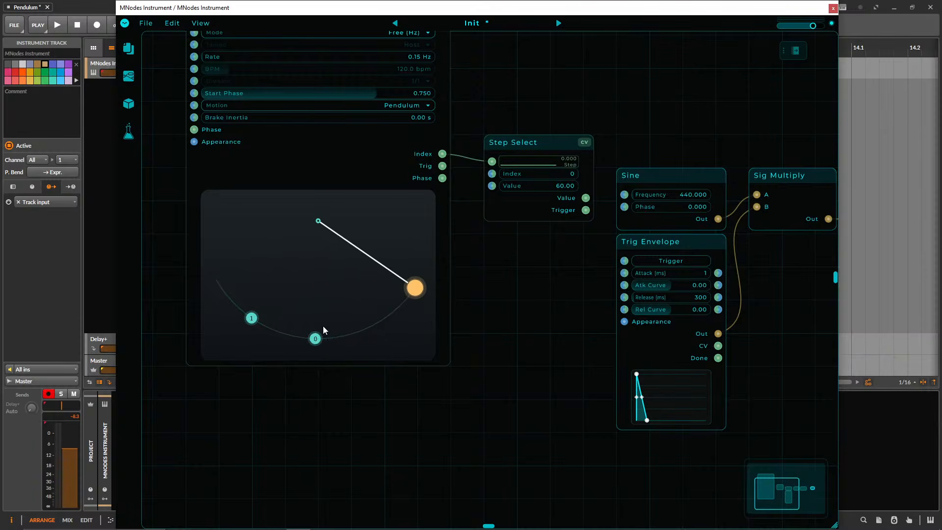
Add a run of steps along the right half of the pendulum arc up to its end, removing one of them.
left_click(345, 336)
left_click(354, 333)
left_click(361, 331)
left_click(376, 324)
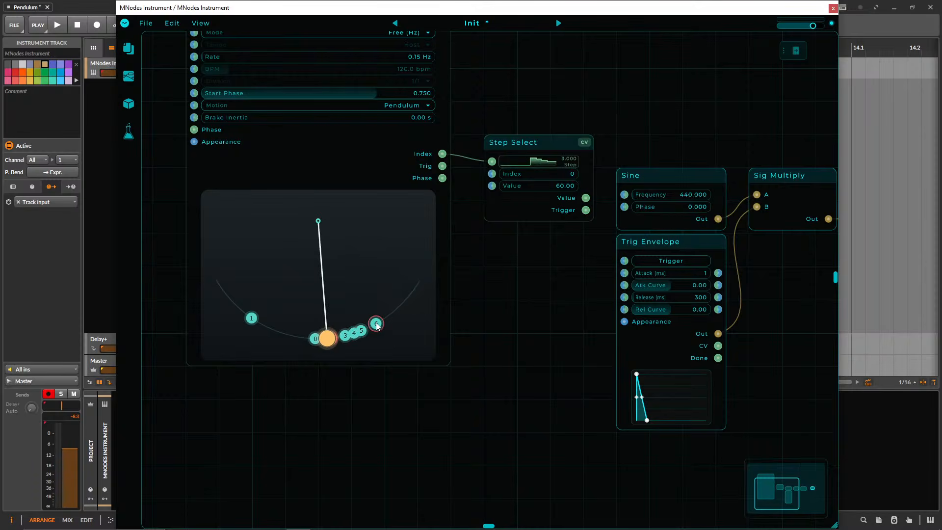
left_click(387, 316)
left_click(398, 307)
left_click(408, 296)
left_click(420, 279)
left_click(415, 288)
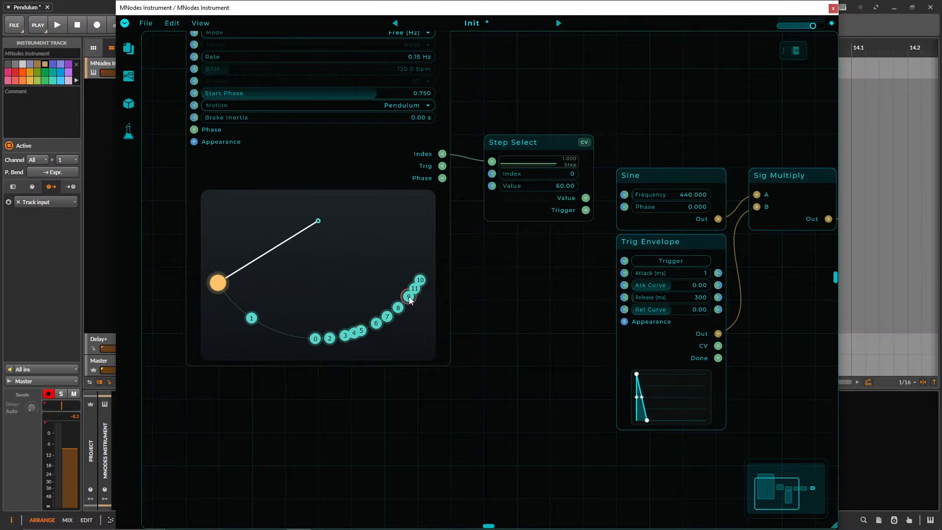
right_click(399, 308)
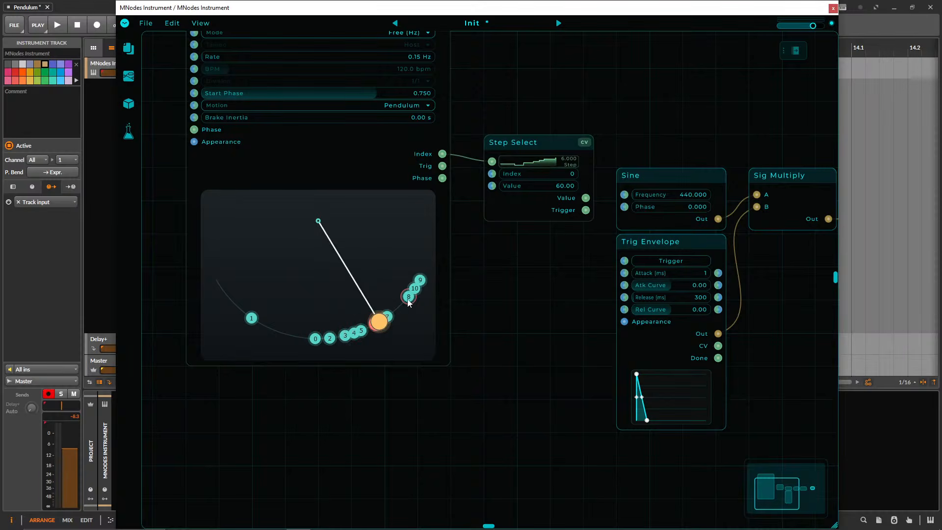
Add steps along the left half of the pendulum arc, up to its far end.
left_click(297, 337)
left_click(276, 331)
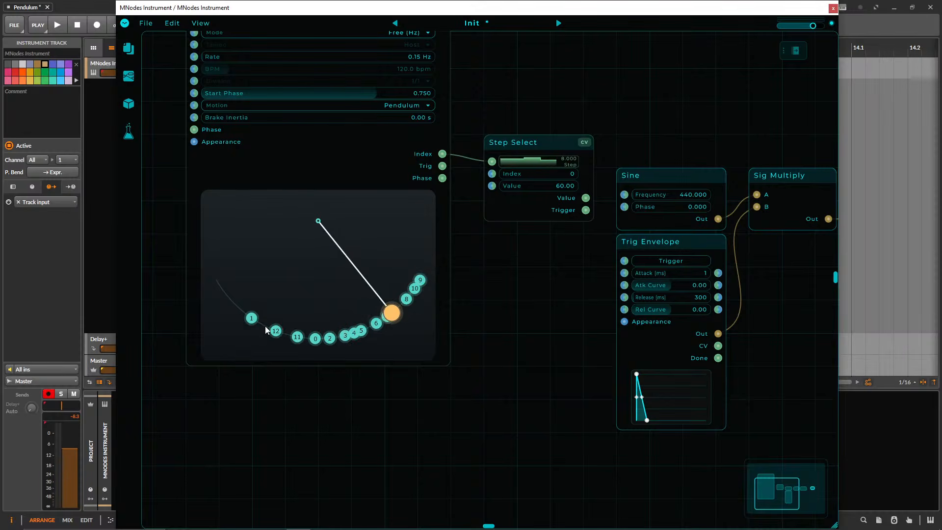
left_click(265, 326)
left_click(238, 306)
left_click(216, 279)
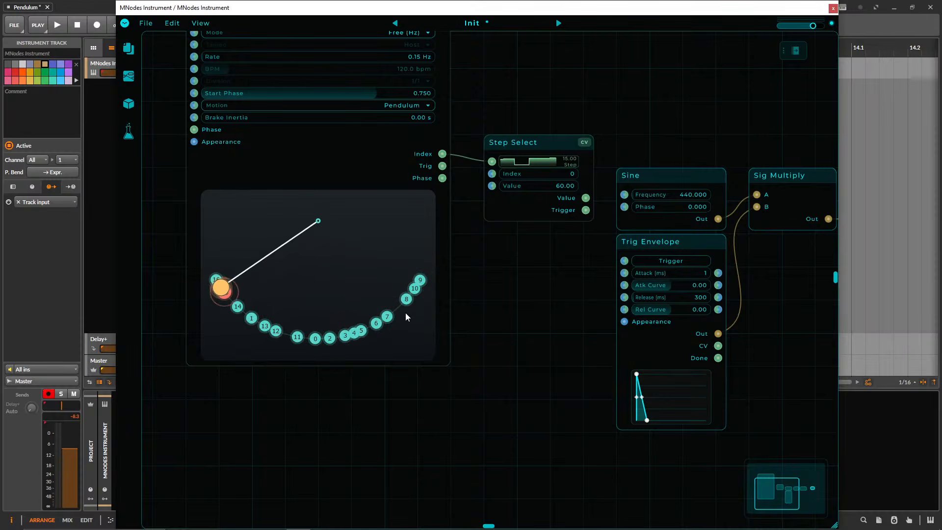
Enlarge the pendulum node in width and height so its arc is drawn bigger.
left_click_drag(449, 352, 753, 360)
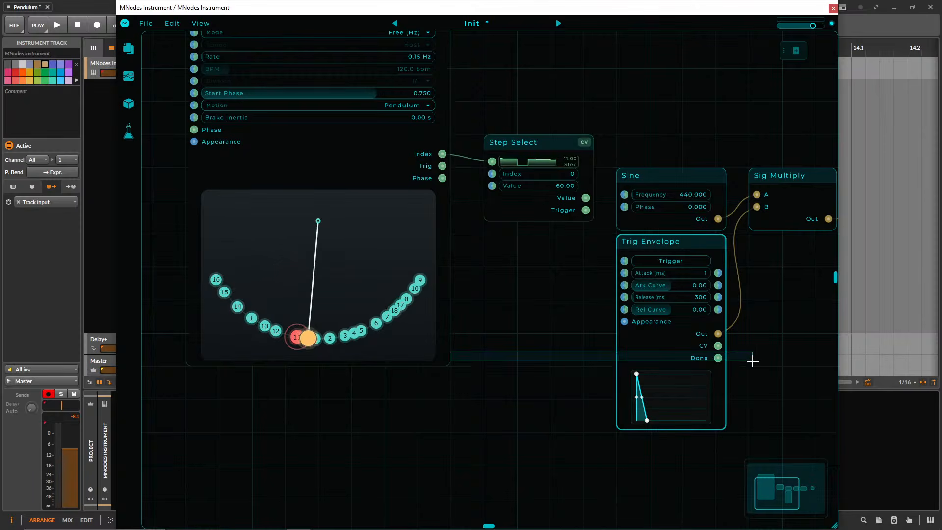
left_click_drag(452, 349, 785, 352)
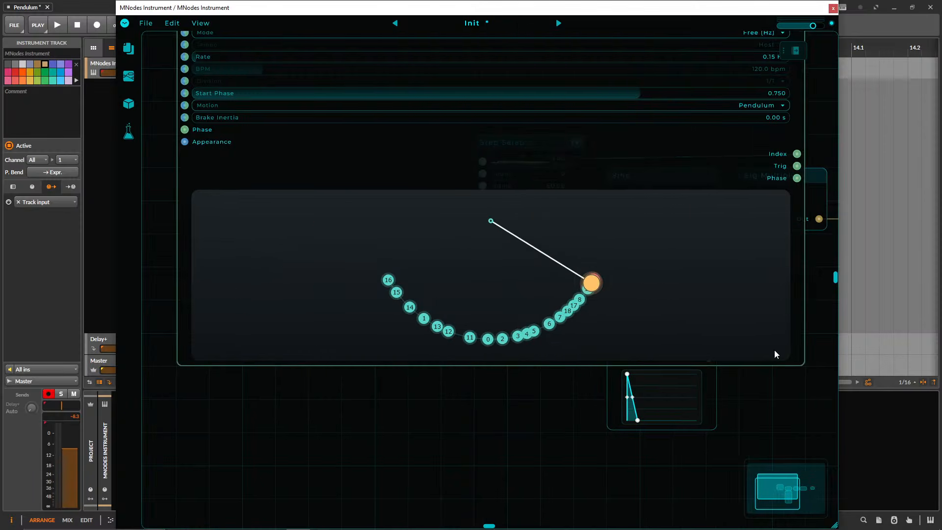
left_click_drag(488, 366, 484, 512)
Fill the gaps between existing steps on the enlarged pendulum arc with additional steps.
left_click(430, 441)
left_click(467, 449)
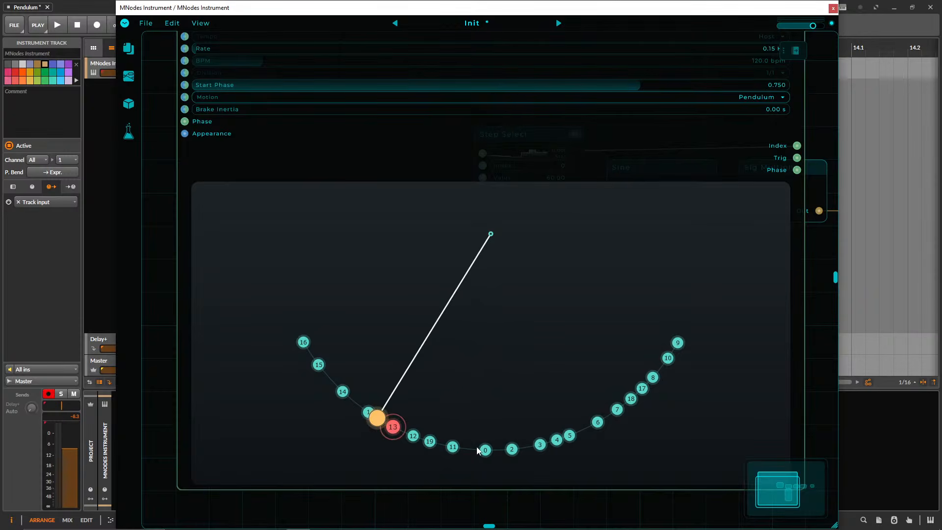
left_click(501, 450)
left_click(377, 418)
left_click(350, 397)
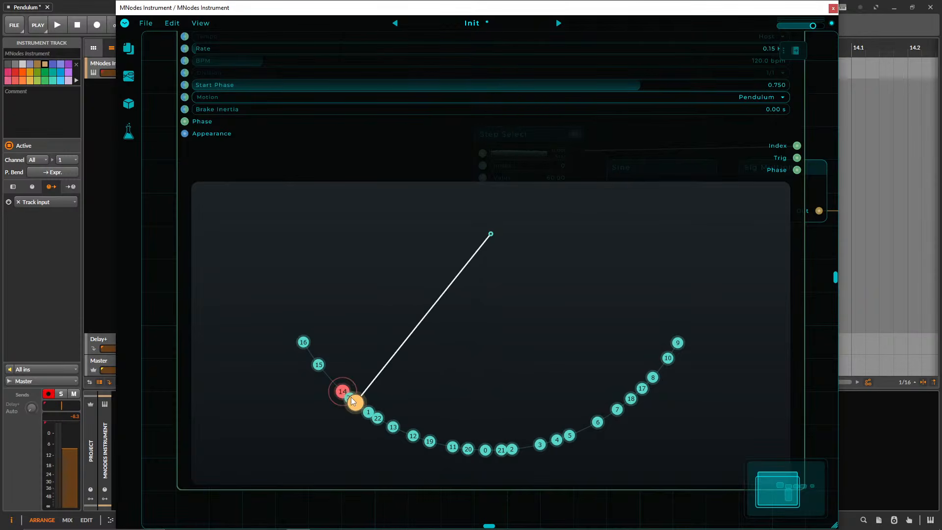
left_click(331, 380)
left_click(357, 404)
left_click(530, 447)
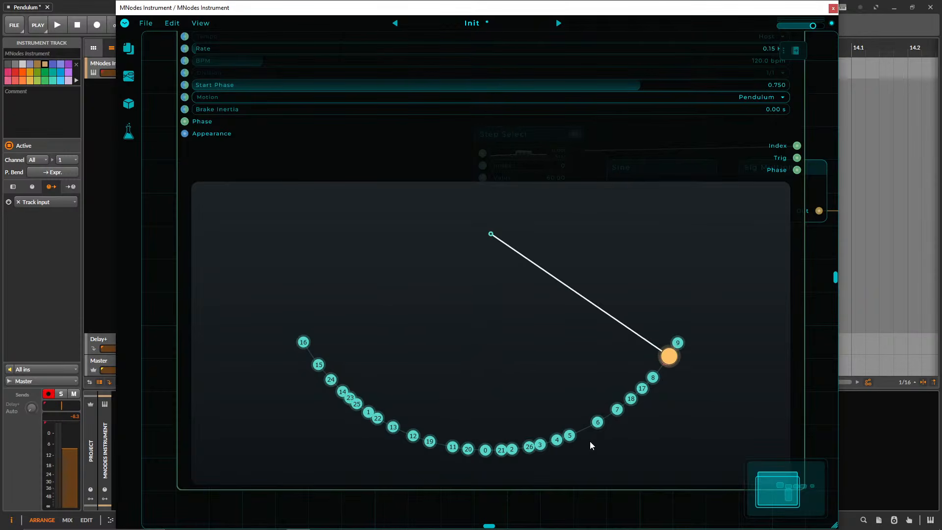
left_click(585, 428)
left_click(607, 416)
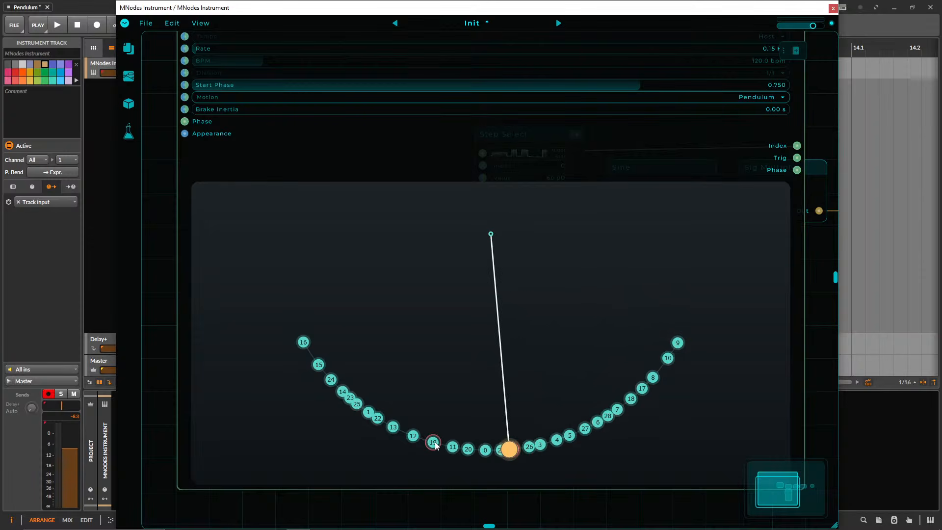
Delete the pendulum steps along the left side of the arc, out to its far end.
right_click(430, 442)
right_click(413, 436)
right_click(393, 427)
right_click(367, 415)
right_click(377, 420)
right_click(350, 398)
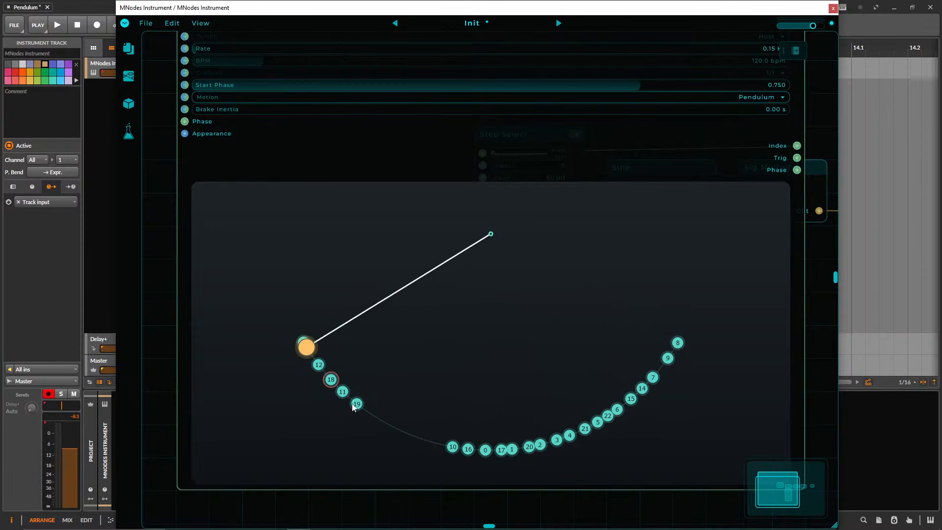
right_click(356, 404)
right_click(331, 380)
right_click(343, 391)
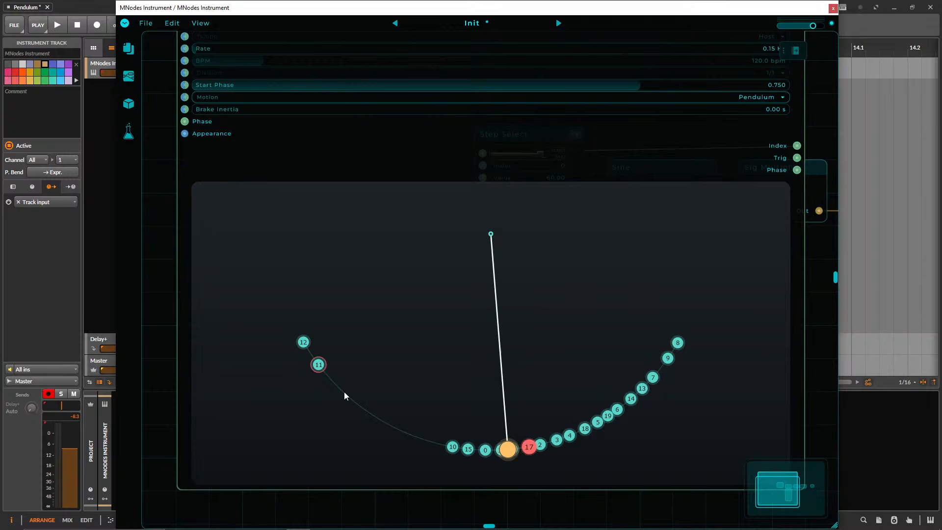
right_click(319, 364)
right_click(304, 342)
Delete the pendulum steps clustered around the lowest part of the arc, keeping step 0.
right_click(468, 450)
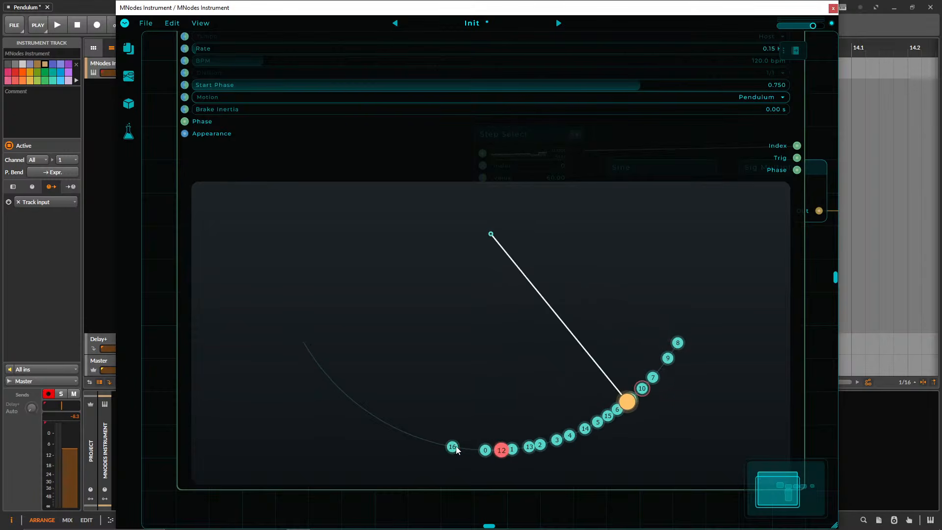
right_click(501, 450)
right_click(512, 449)
right_click(452, 447)
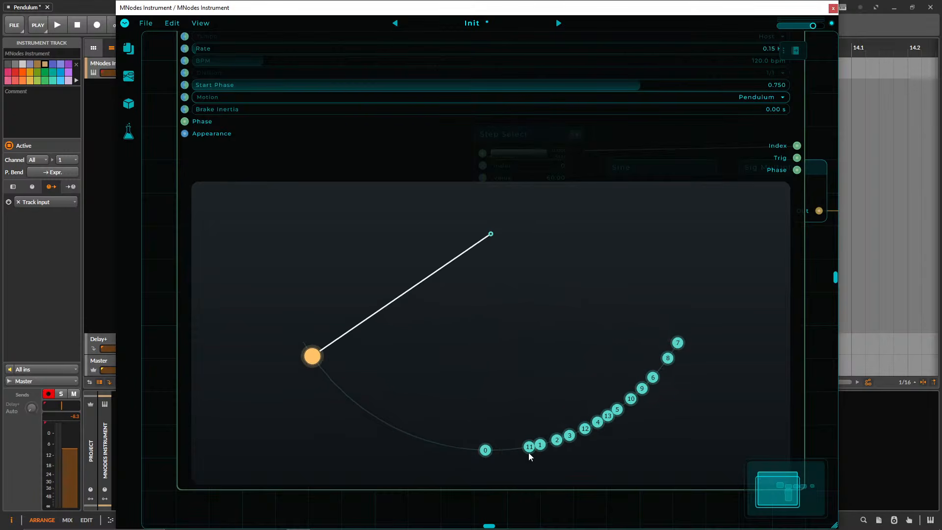
right_click(529, 447)
right_click(540, 444)
right_click(556, 440)
right_click(570, 435)
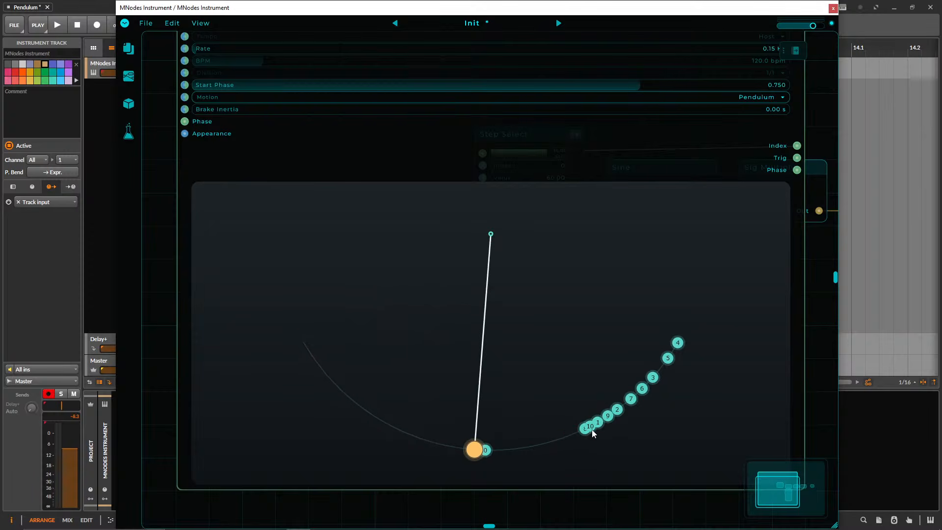
Delete the remaining steps on the right side of the pendulum arc, leaving only step 0.
right_click(585, 428)
right_click(597, 422)
right_click(608, 415)
right_click(617, 409)
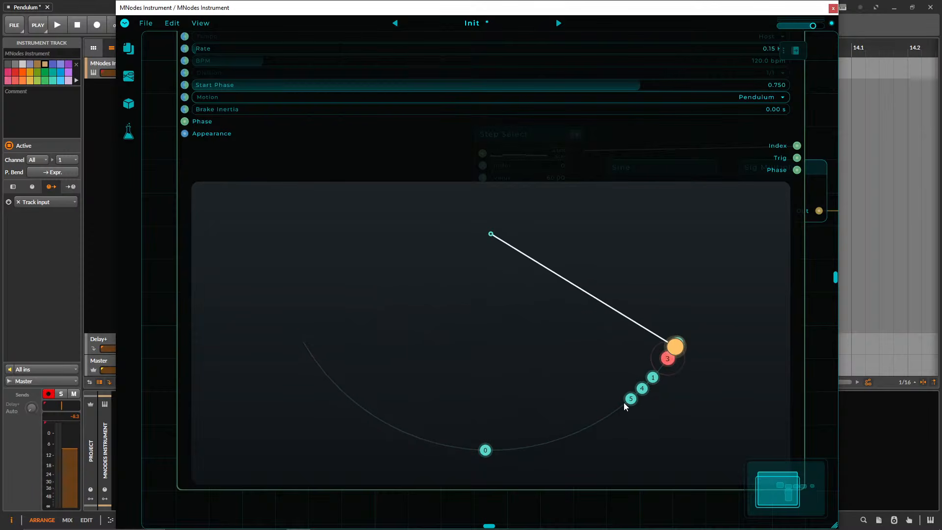
right_click(631, 399)
right_click(658, 378)
right_click(668, 359)
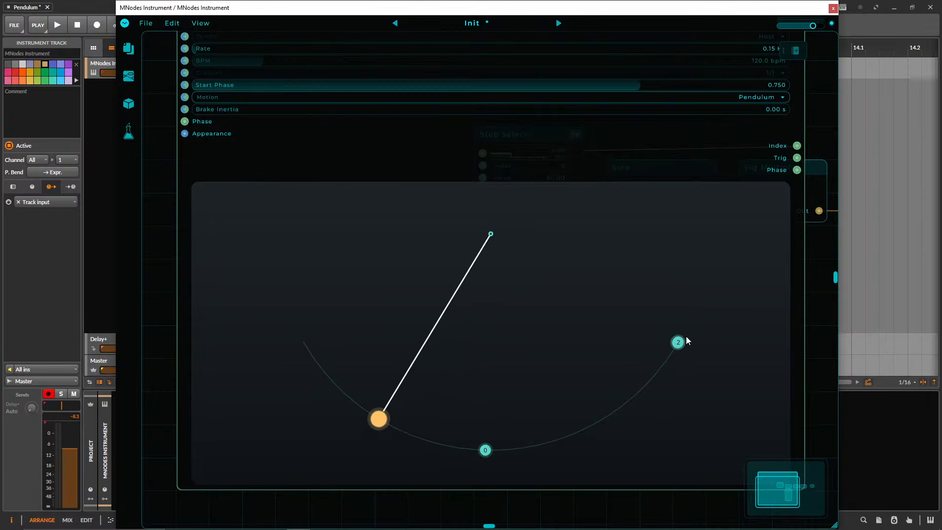
right_click(678, 342)
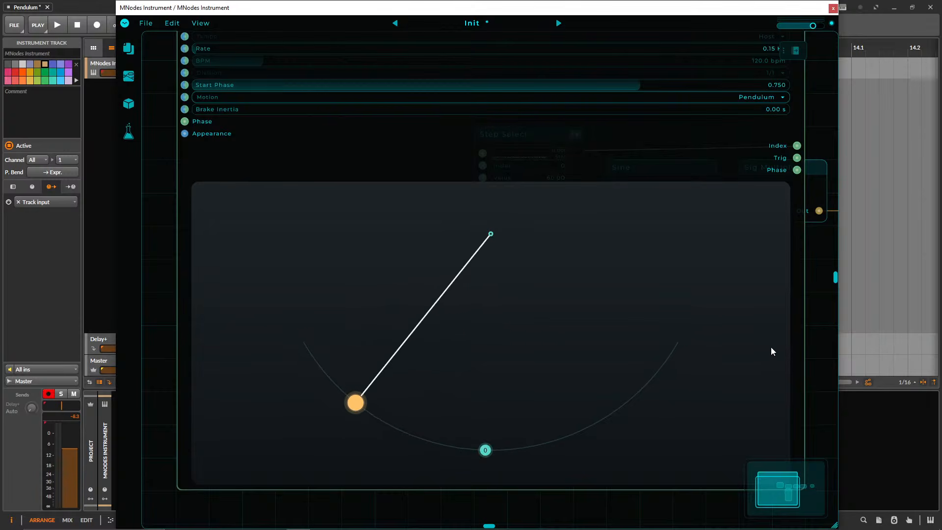
Shrink the pendulum node back to a compact width and height beside Step Select.
left_click_drag(805, 358, 415, 327)
left_click_drag(489, 317, 349, 311)
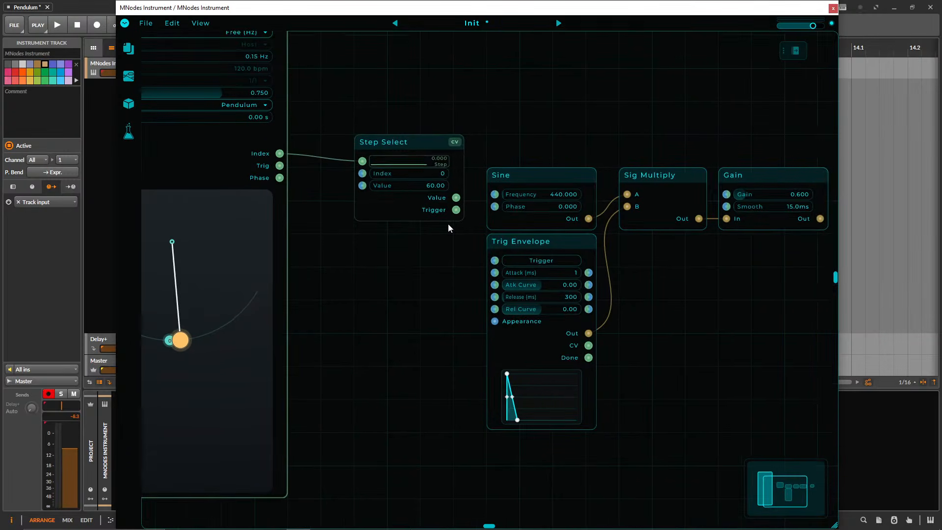
left_click_drag(526, 146, 511, 141)
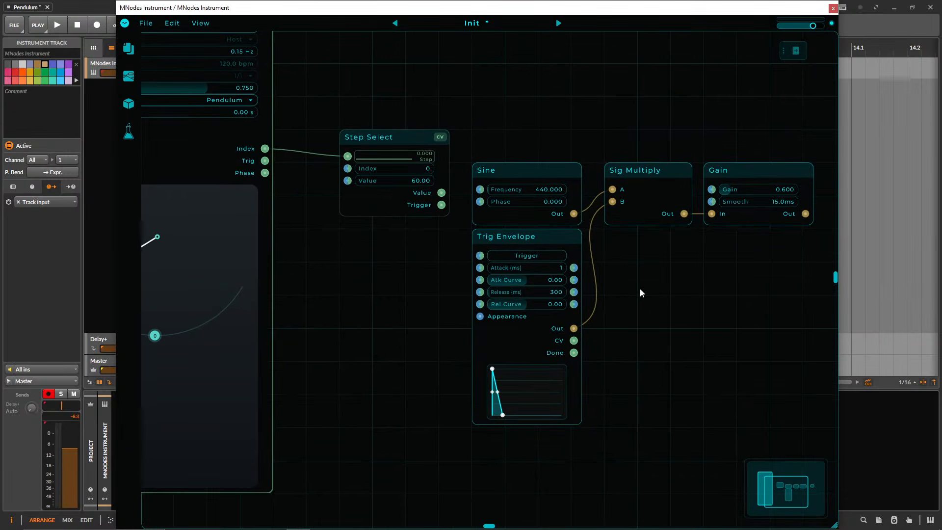
left_click_drag(629, 319, 674, 328)
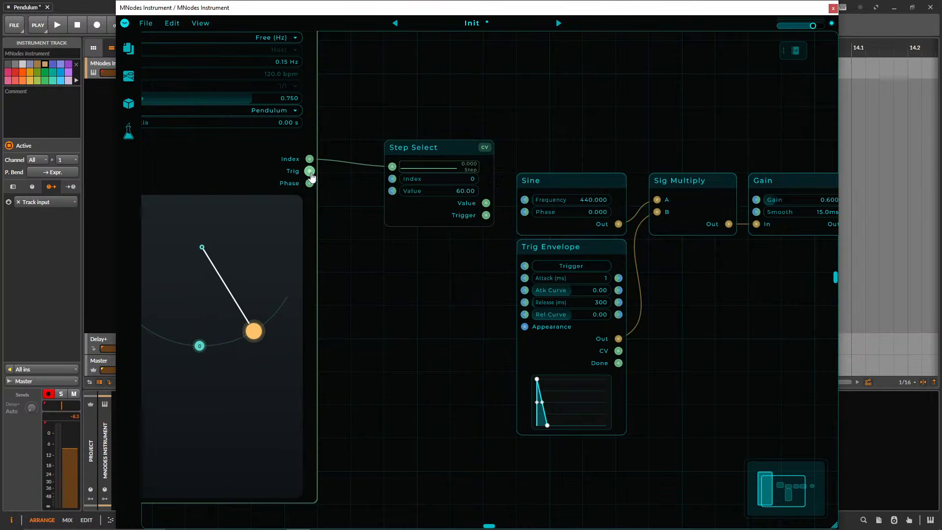
left_click_drag(349, 267, 427, 276)
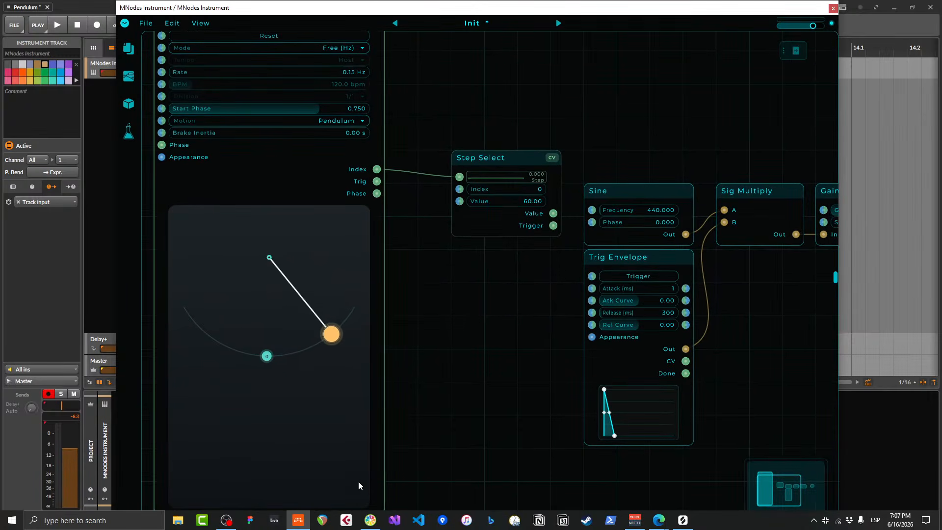
left_click_drag(347, 511, 383, 345)
Try connecting Step Select's Trigger output to Trig Envelope's Trigger input.
left_click_drag(446, 339, 419, 364)
left_click_drag(525, 248, 565, 299)
left_click_drag(729, 323, 489, 322)
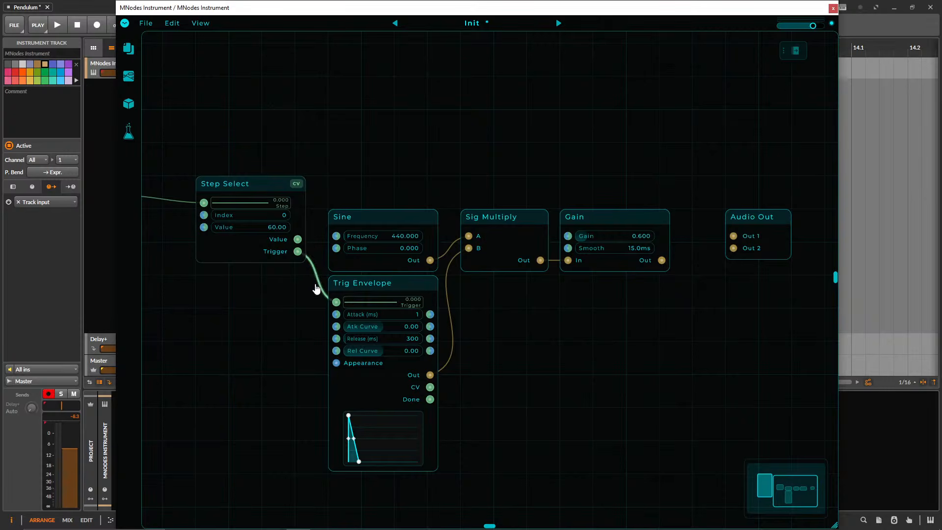
Connect Gain's Out to Audio Out's Out 1 and move Audio Out closer to Gain, slightly lower.
left_click_drag(755, 209, 723, 241)
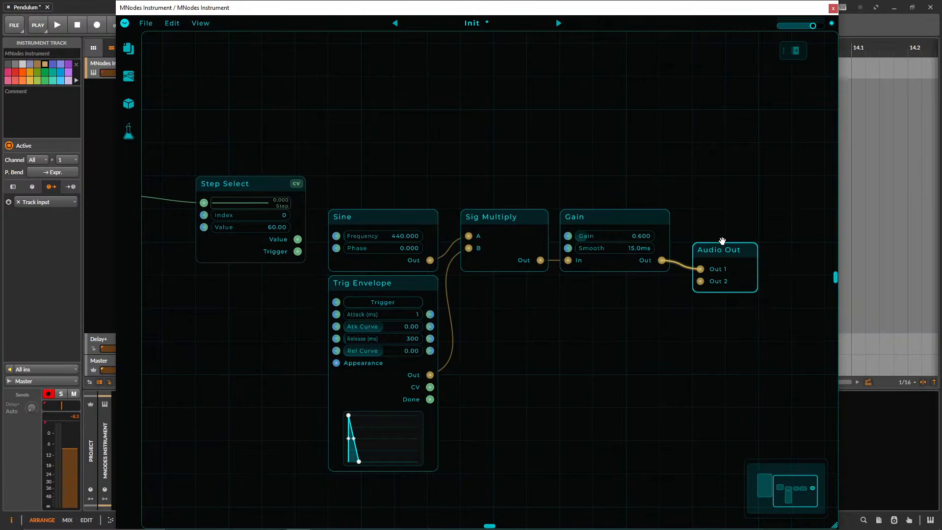
left_click_drag(702, 287, 701, 286)
left_click_drag(527, 333, 594, 332)
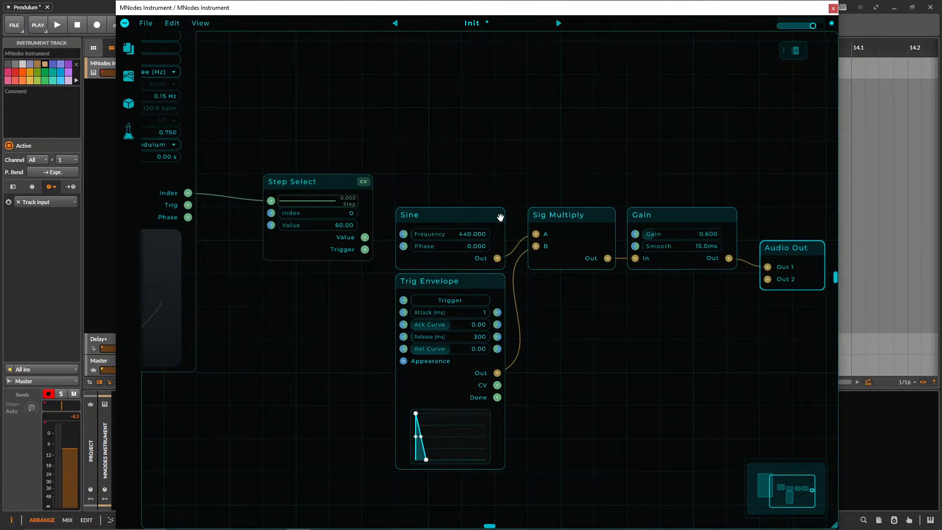
Connect Gain's Out to Audio Out's Out 2 and test the voice by firing Trig Envelope manually.
left_click(436, 283)
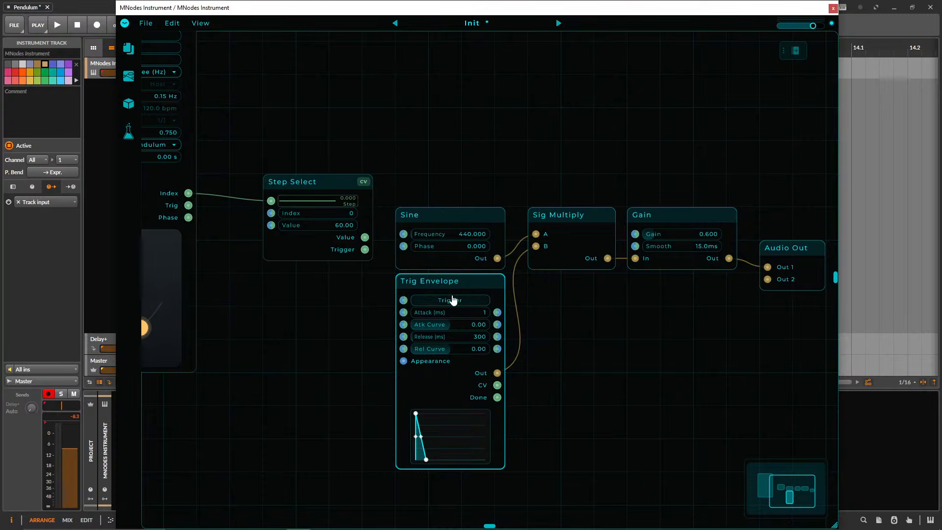
left_click(449, 301)
left_click(452, 304)
Try enlarging the Trig Envelope node to inspect its curve, and undo the resizing.
left_click_drag(484, 467, 600, 459)
left_click_drag(607, 384, 590, 380)
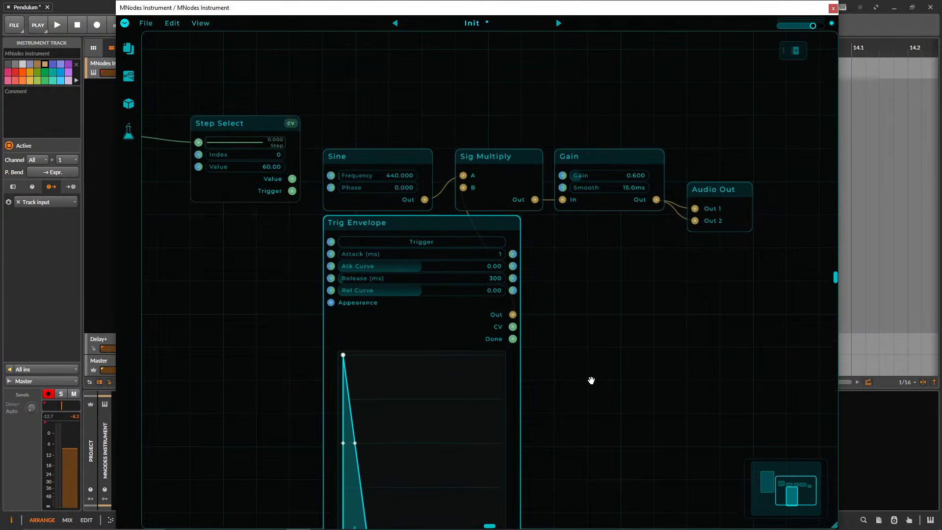
scroll(426, 407, "down", 3)
left_click_drag(425, 403, 438, 255)
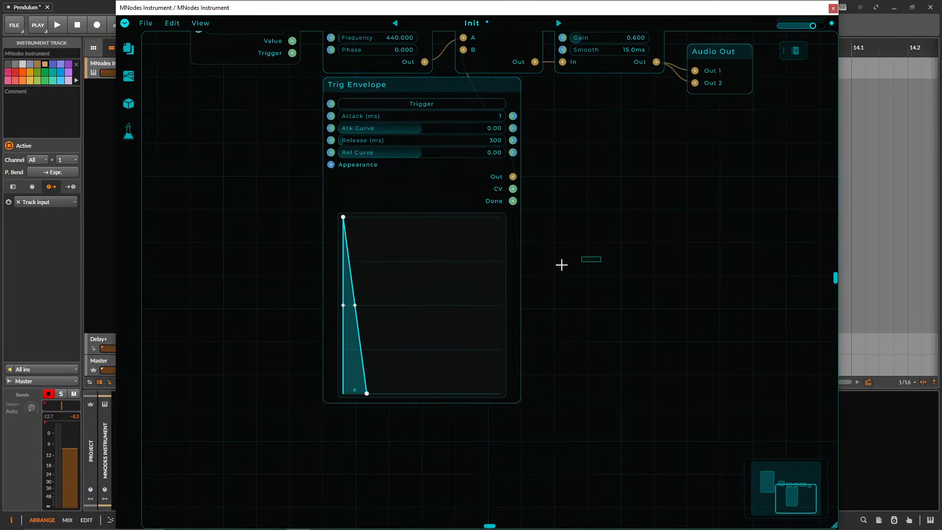
key("Delete")
key("ctrl+z")
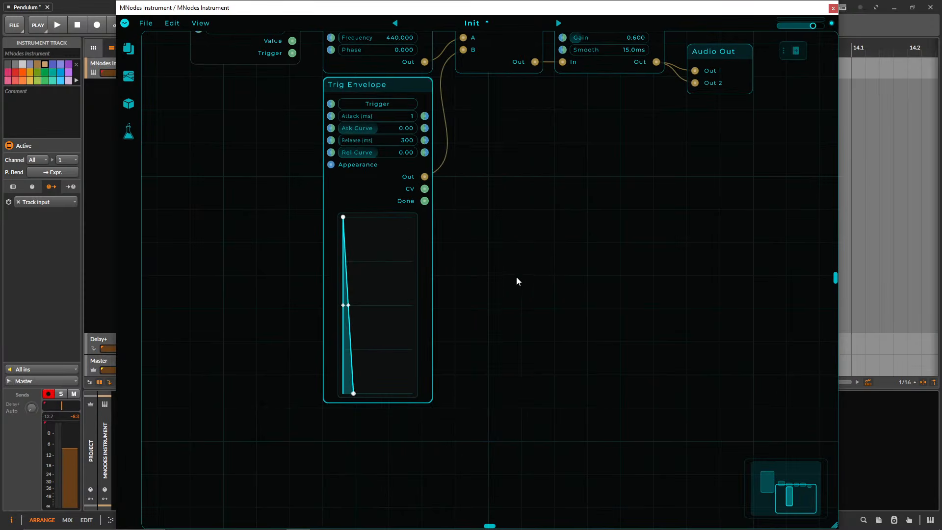
key("ctrl+z")
Lower Sig Multiply and Gain so both line up with Audio Out.
left_click_drag(506, 264, 516, 415)
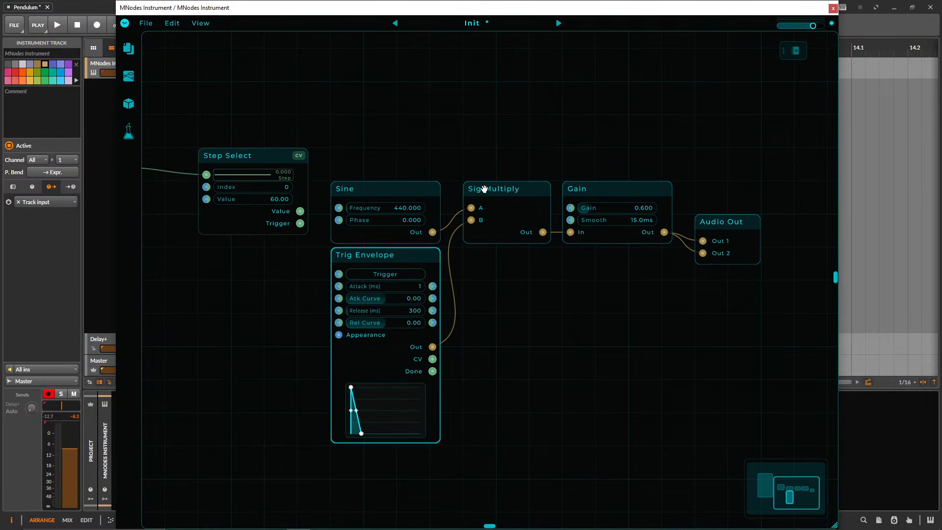
left_click_drag(483, 193, 488, 224)
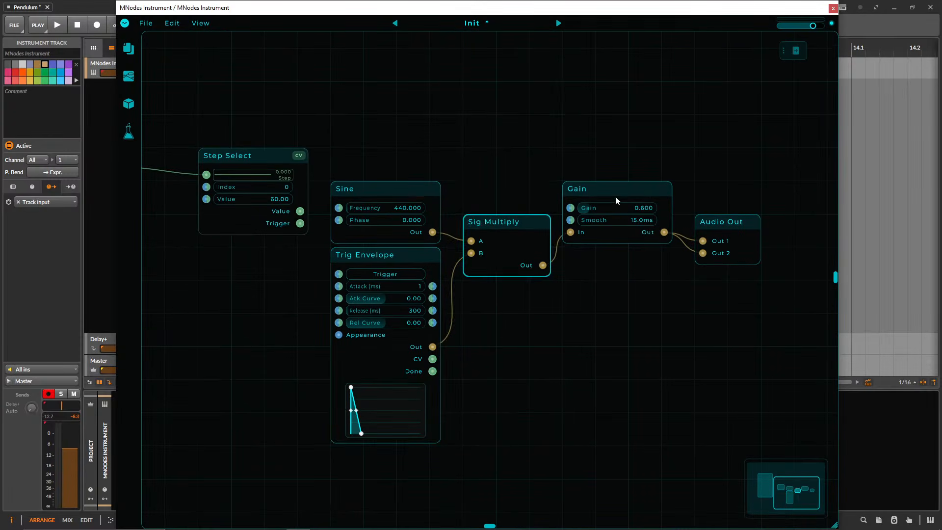
left_click_drag(607, 187, 607, 220)
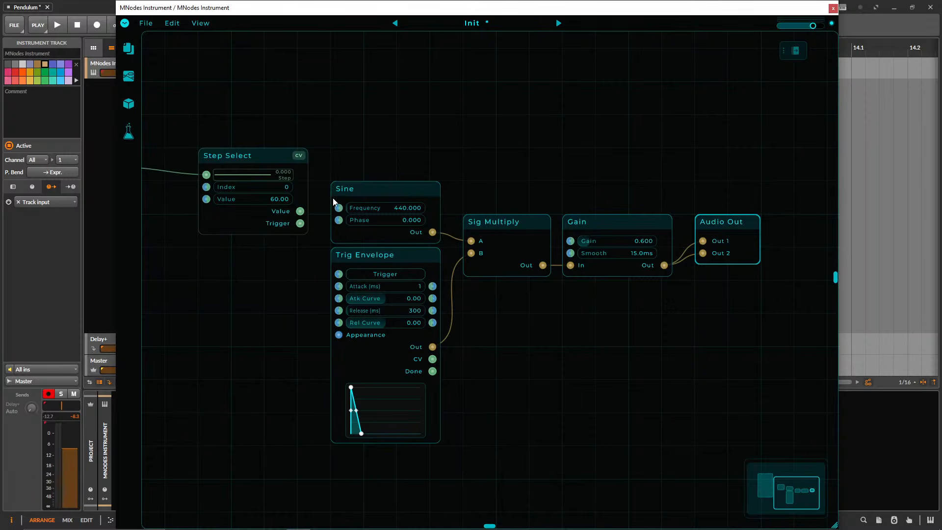
Set Sine's frequency to 361.250 and fire Trig Envelope manually to audition the tone.
left_click(390, 279)
left_click_drag(240, 293, 311, 294)
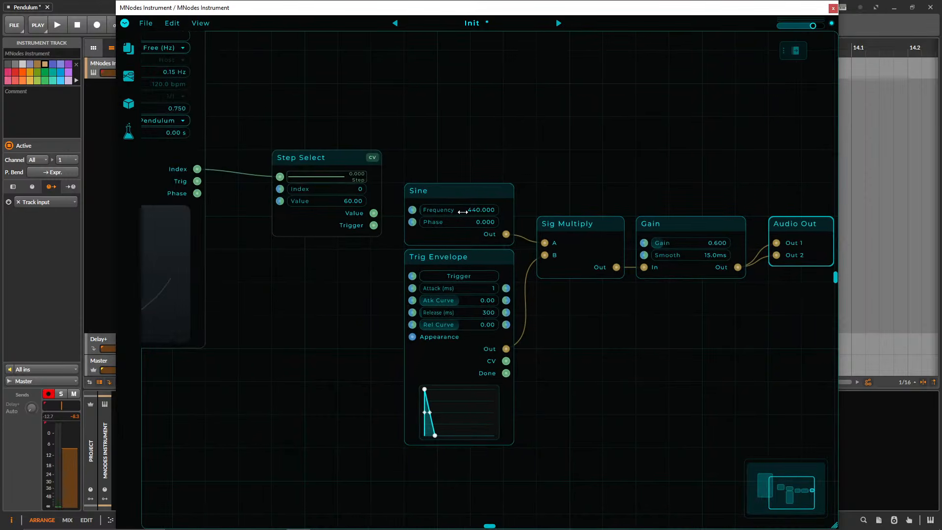
left_click(463, 279)
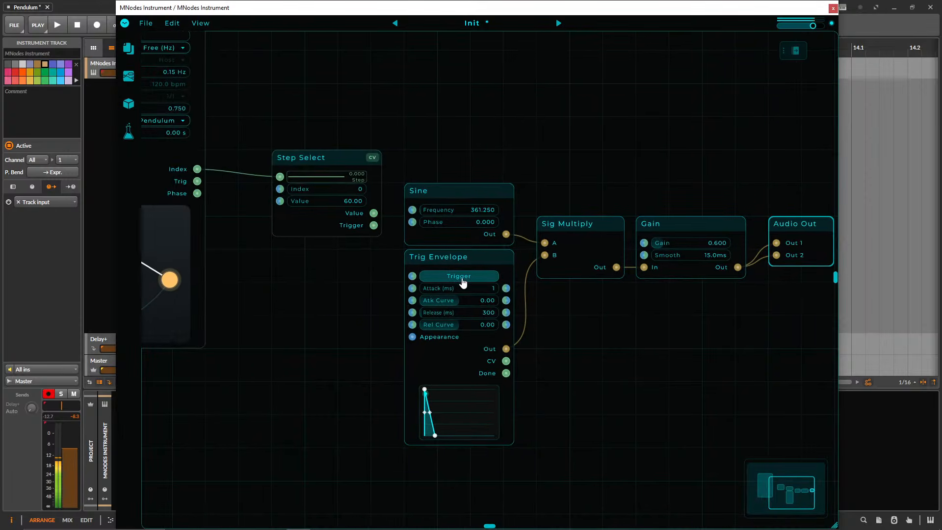
Raise Sine's frequency to 1081.250, firing Trig Envelope manually to audition the tone.
left_click_drag(466, 213, 486, 219)
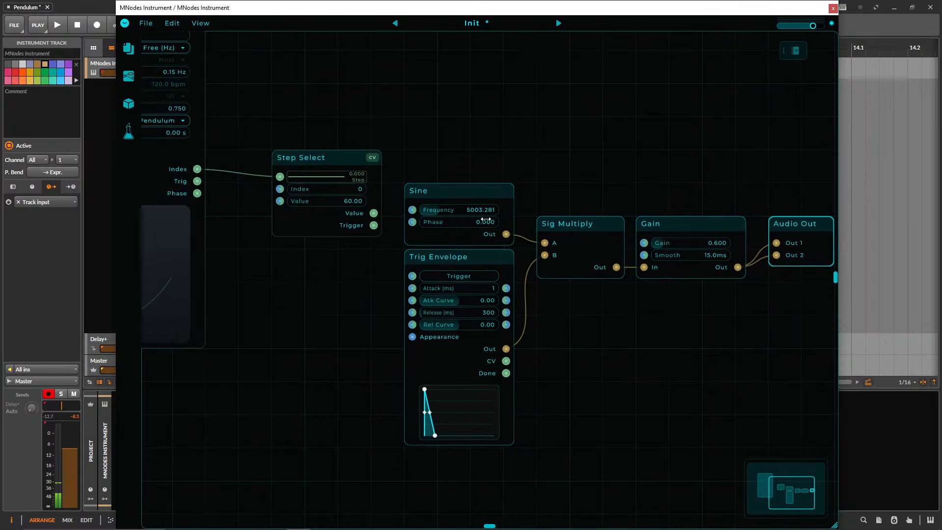
left_click(457, 276)
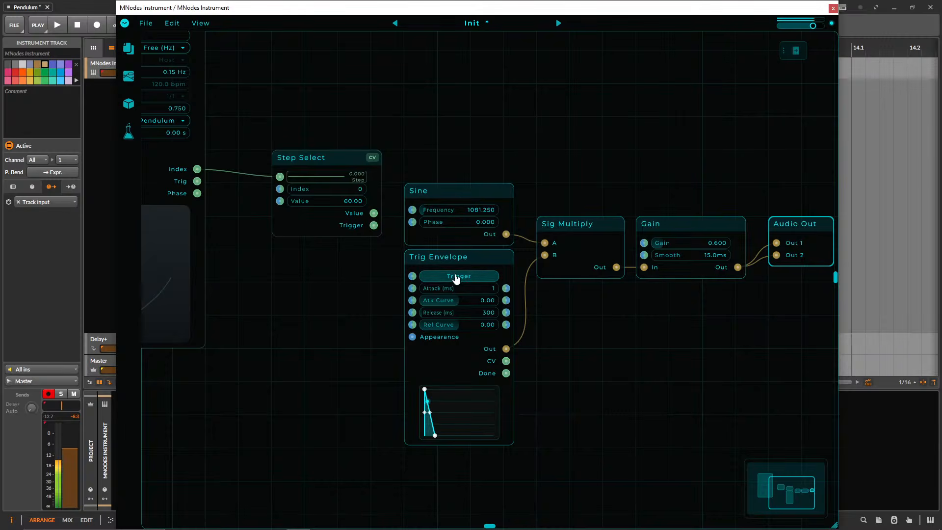
Move Step Select up beside the top of Pendulum and connect Pendulum's Trig output to Trig Envelope's Trigger input.
left_click_drag(259, 293, 361, 310)
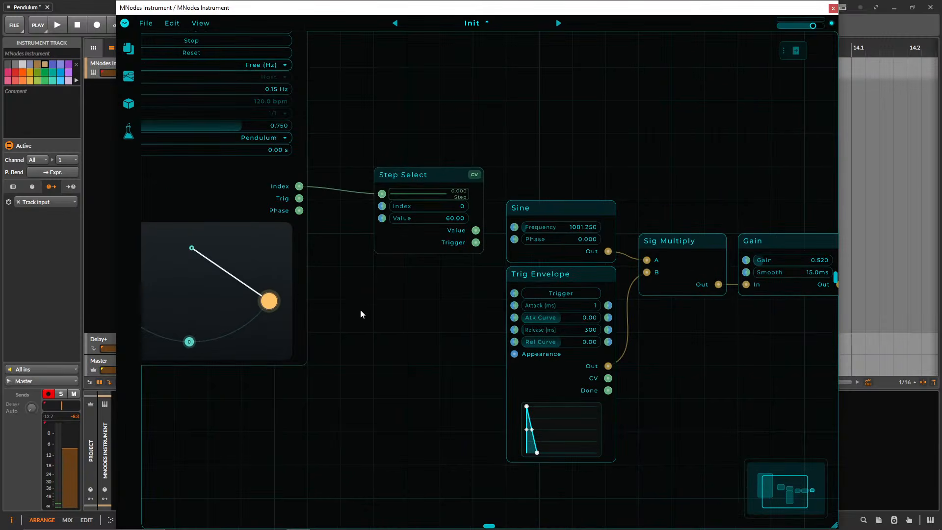
left_click_drag(320, 244, 444, 273)
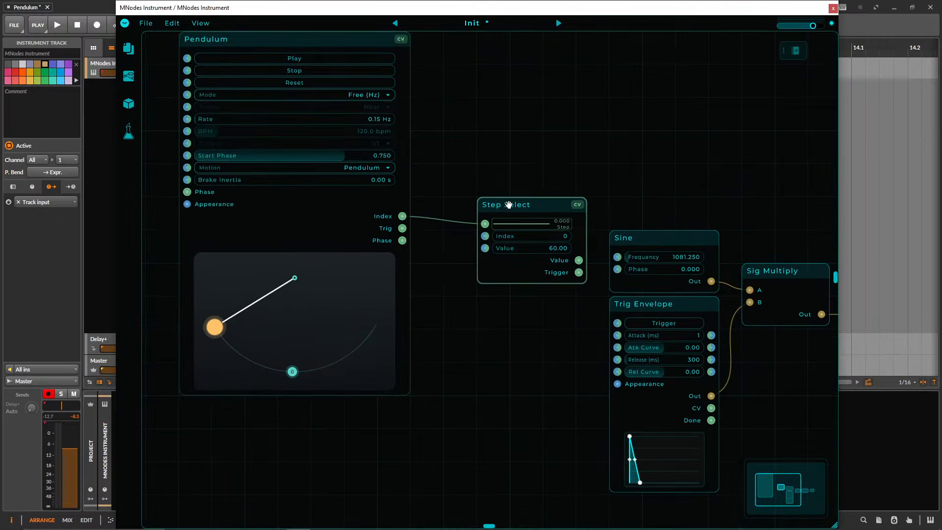
left_click_drag(524, 205, 524, 72)
left_click_drag(535, 322, 617, 323)
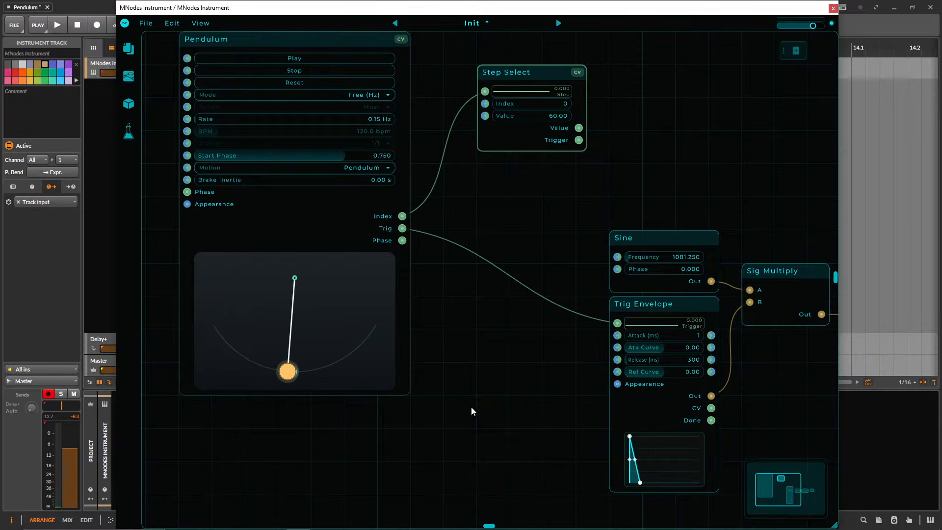
Set Sine's frequency to 200.
left_click_drag(496, 405, 404, 364)
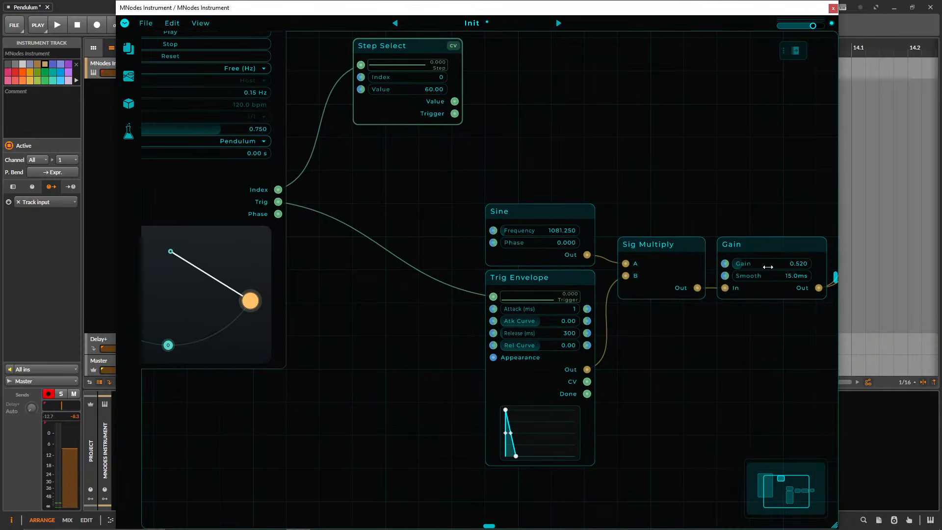
left_click_drag(449, 176, 537, 169)
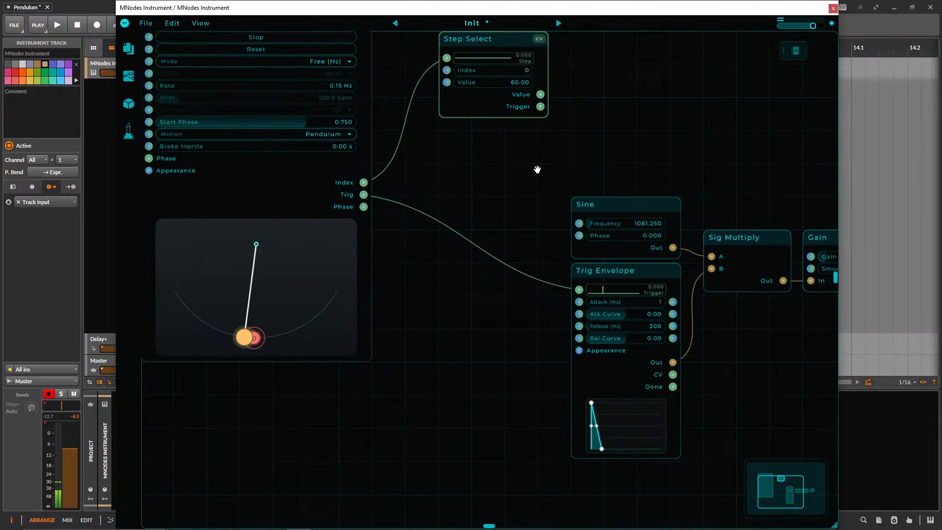
double_click(641, 223)
type("100")
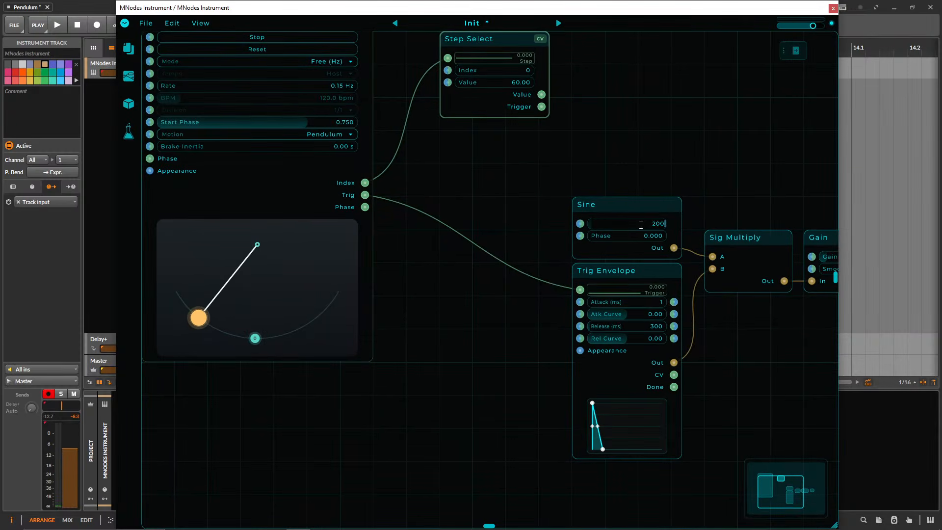
key("Return")
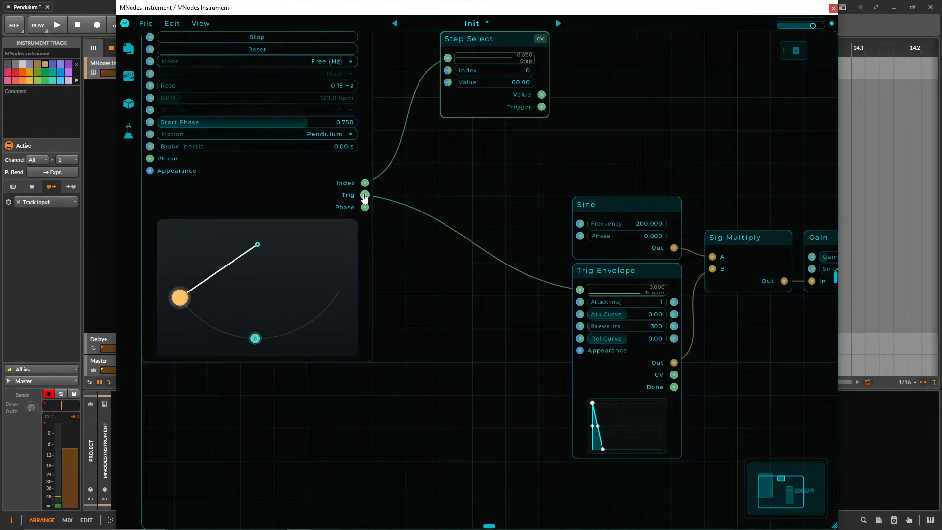
Add eleven more steps along Pendulum's swing arc, on both sides of step 0.
left_click(294, 324)
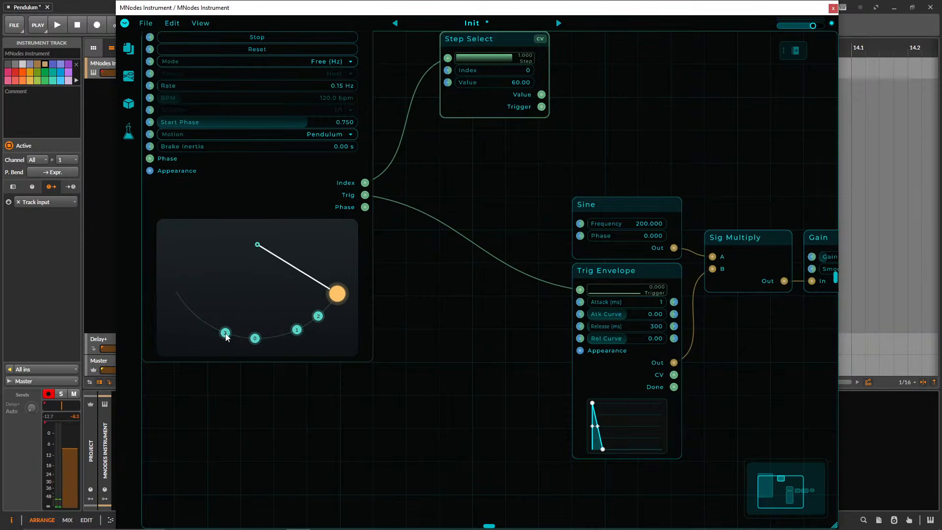
left_click(201, 319)
left_click(182, 300)
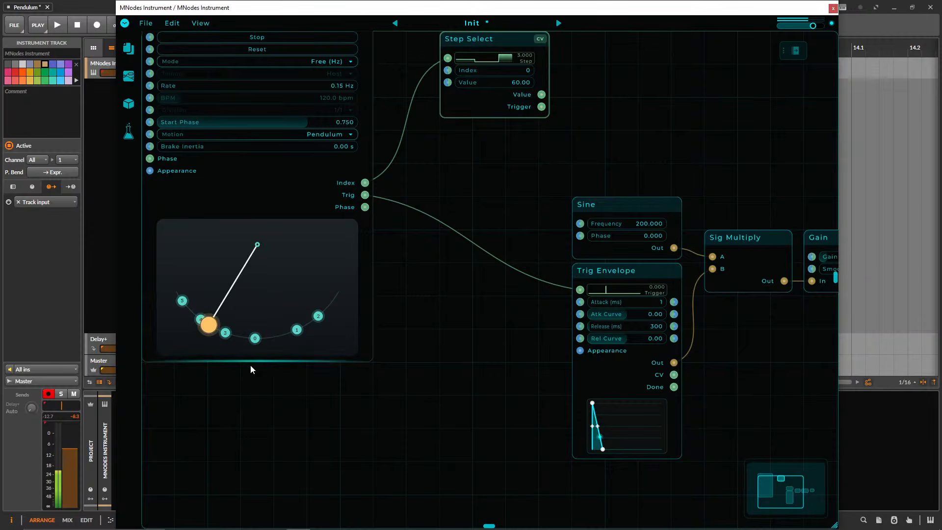
left_click(237, 337)
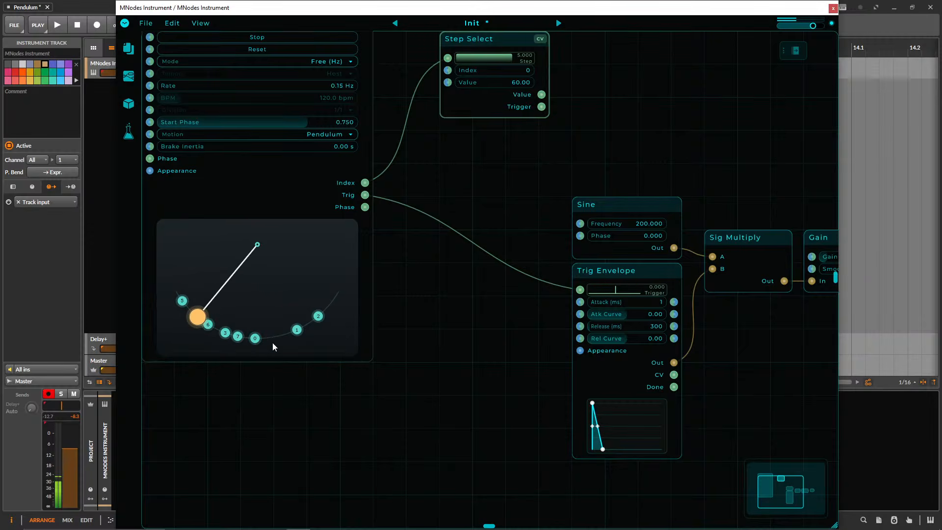
left_click(270, 337)
left_click(306, 325)
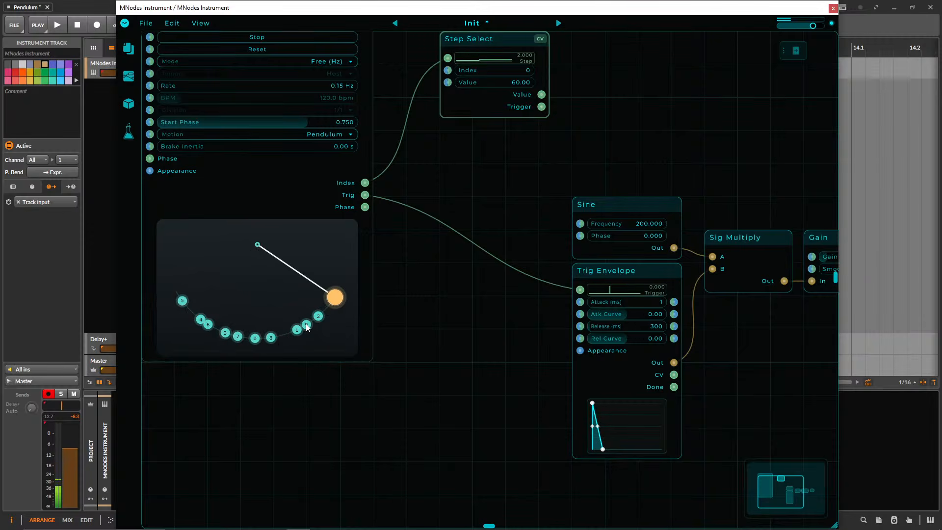
left_click(327, 308)
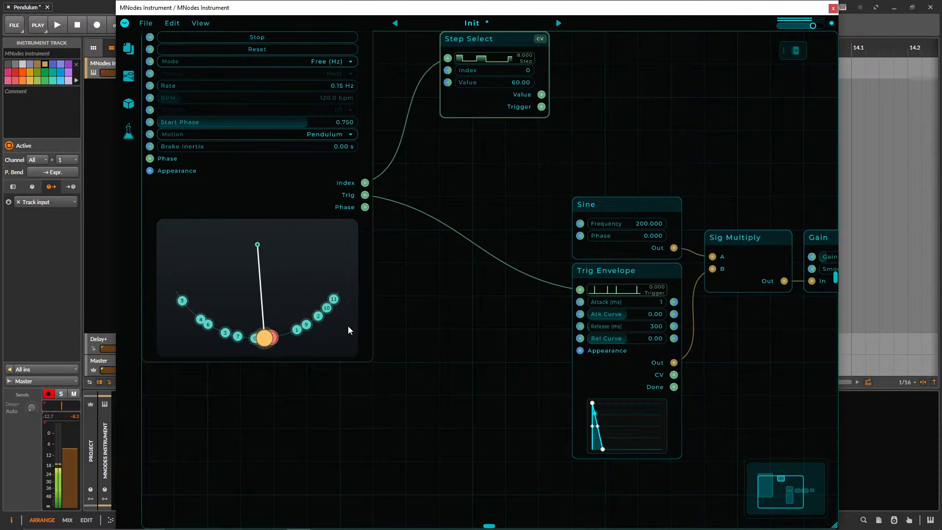
Remove all the added steps from Pendulum's arc, keeping only step 0.
left_click(208, 325)
left_click(201, 319)
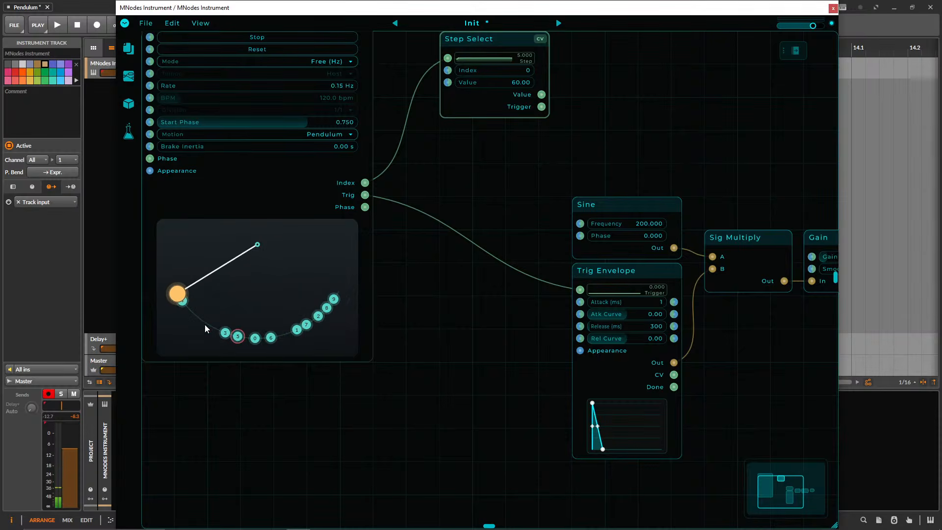
left_click(225, 333)
left_click(237, 337)
left_click(270, 337)
left_click(297, 329)
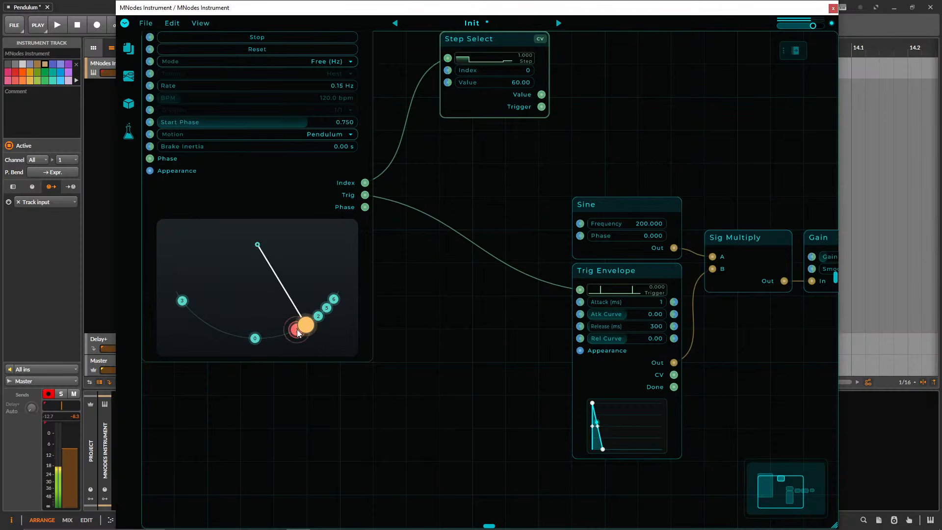
left_click(306, 324)
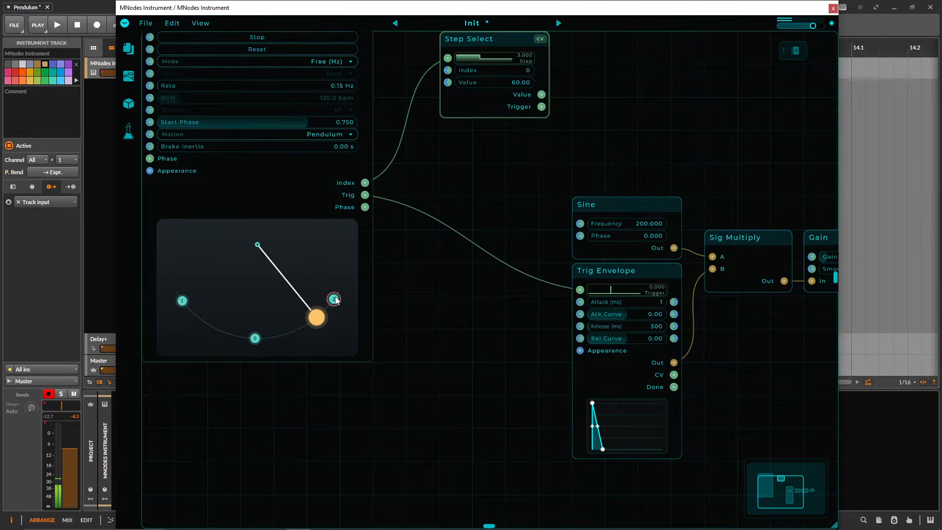
left_click(327, 308)
left_click(182, 300)
Delete the Sine node from the patch.
left_click_drag(420, 296, 382, 323)
left_click_drag(564, 171, 530, 199)
scroll(440, 353, "down", 2)
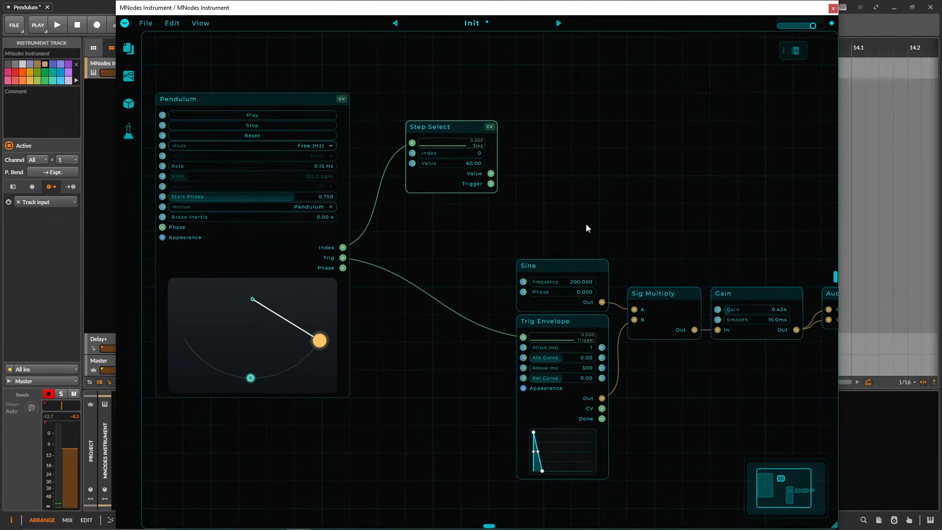
left_click_drag(579, 222, 565, 290)
key("Delete")
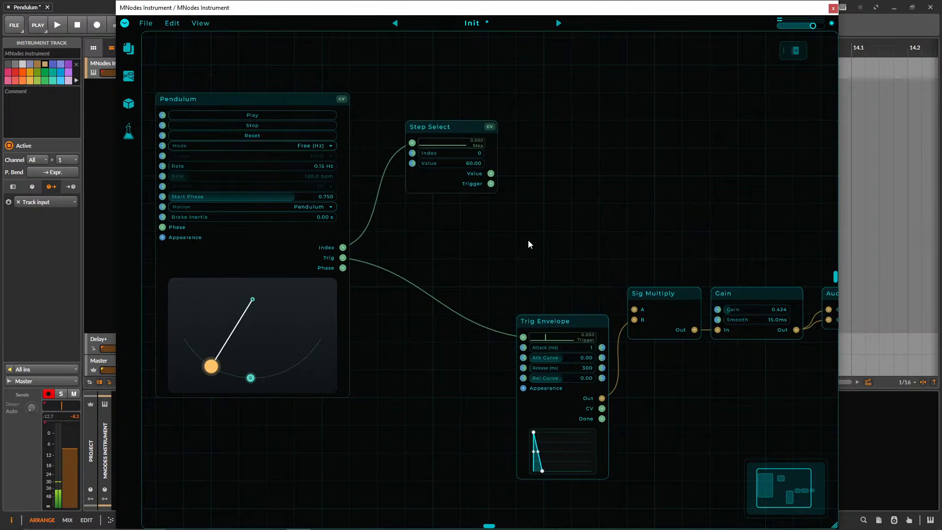
Search the node library for noise and add a Noise Pink node above Trig Envelope.
right_click(528, 240)
type("nosie")
key("BackSpace")
key("BackSpace")
key("BackSpace")
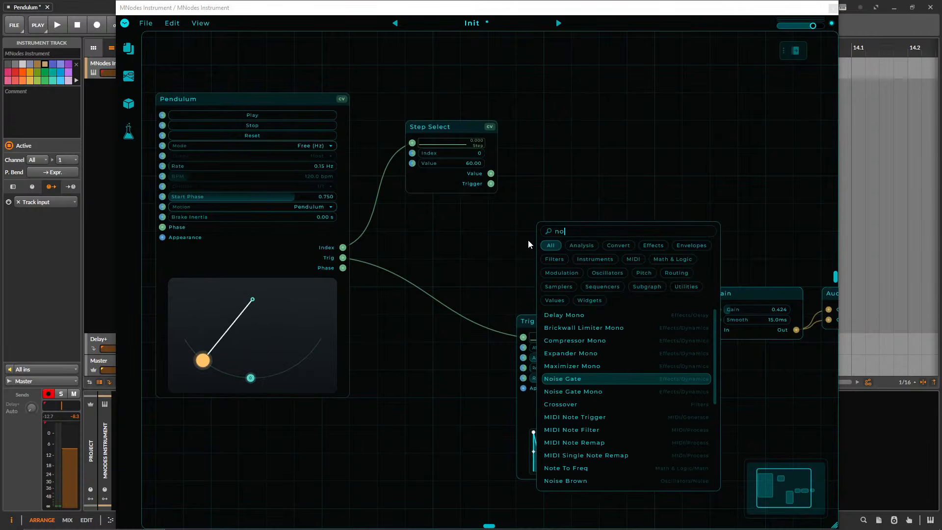
type("ise")
key("Down")
key("Down")
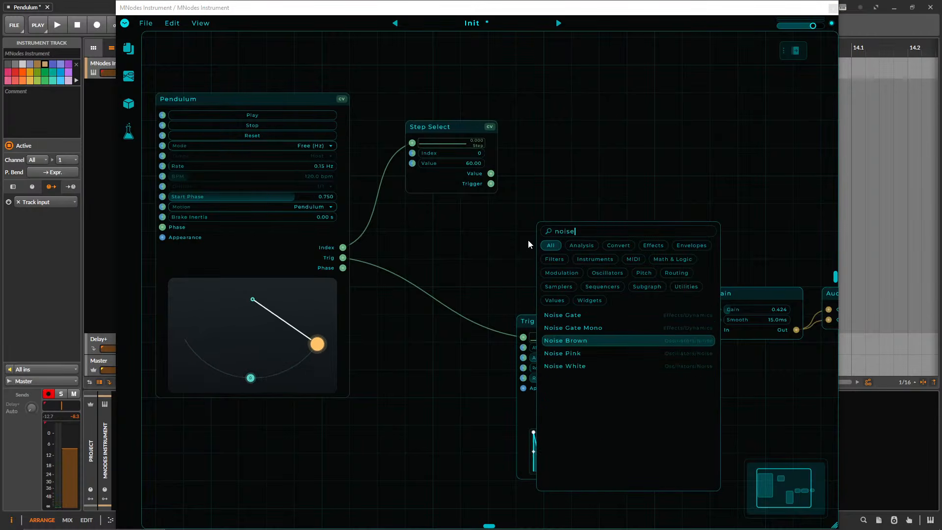
key("Down")
key("Down")
key("Up")
key("Return")
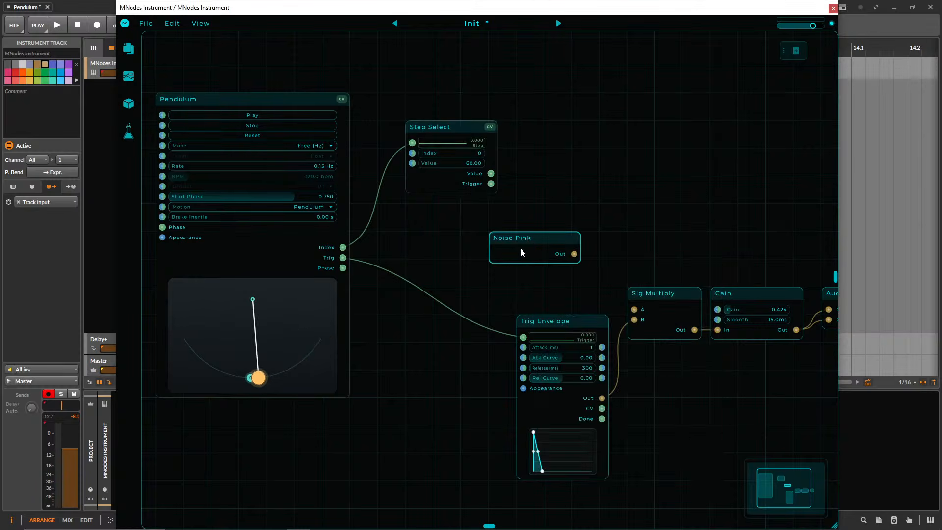
Connect Noise Pink's Out to Sig Multiply's A input and shift Noise Pink closer to Sig Multiply.
left_click_drag(574, 254, 634, 309)
left_click_drag(654, 258, 603, 252)
left_click_drag(488, 232, 533, 237)
Set Trig Envelope's Rel Curve to -1.68.
left_click_drag(610, 252, 617, 234)
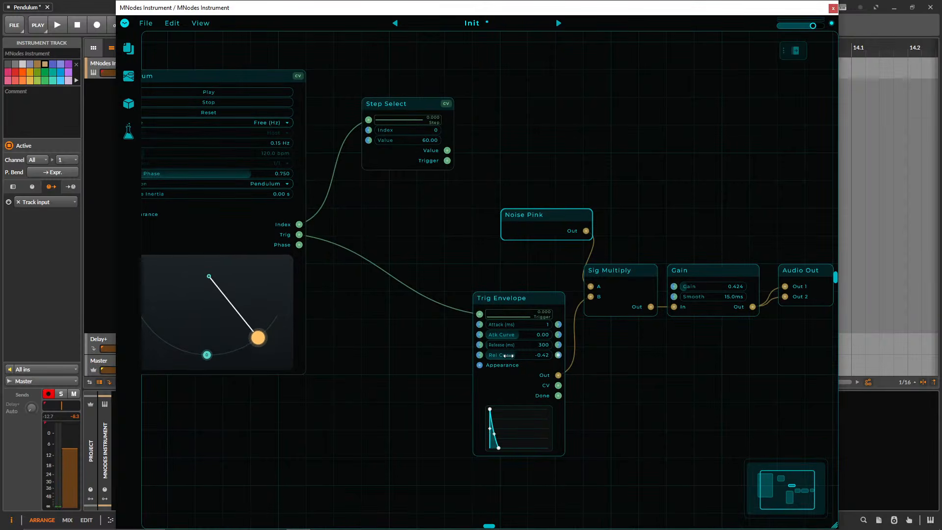
left_click_drag(508, 356, 495, 357)
Add ten steps along the whole Pendulum arc around step 0, out to both extremes.
left_click_drag(272, 452, 369, 438)
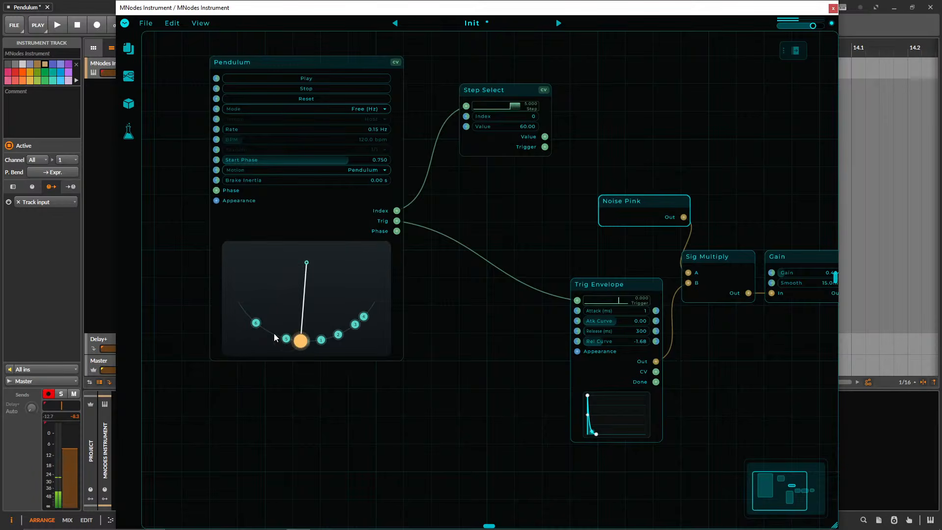
left_click(246, 315)
left_click(241, 304)
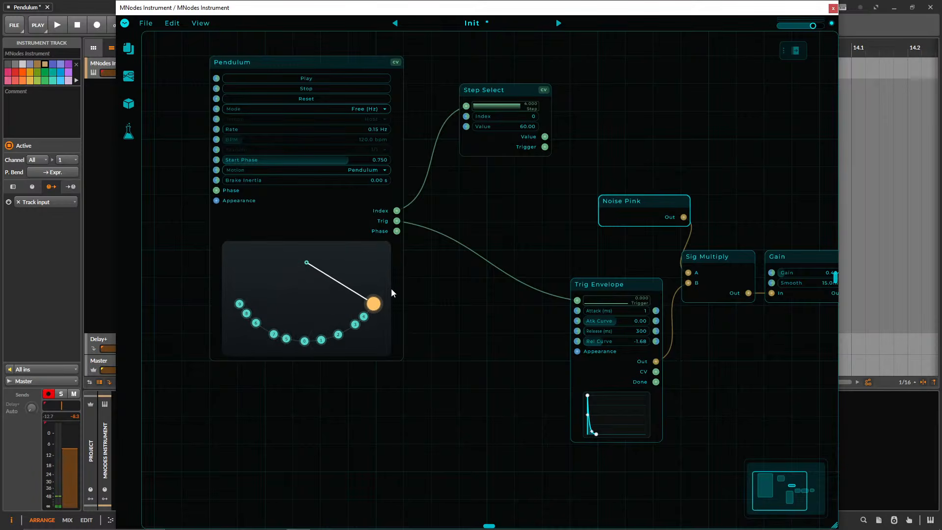
left_click(373, 305)
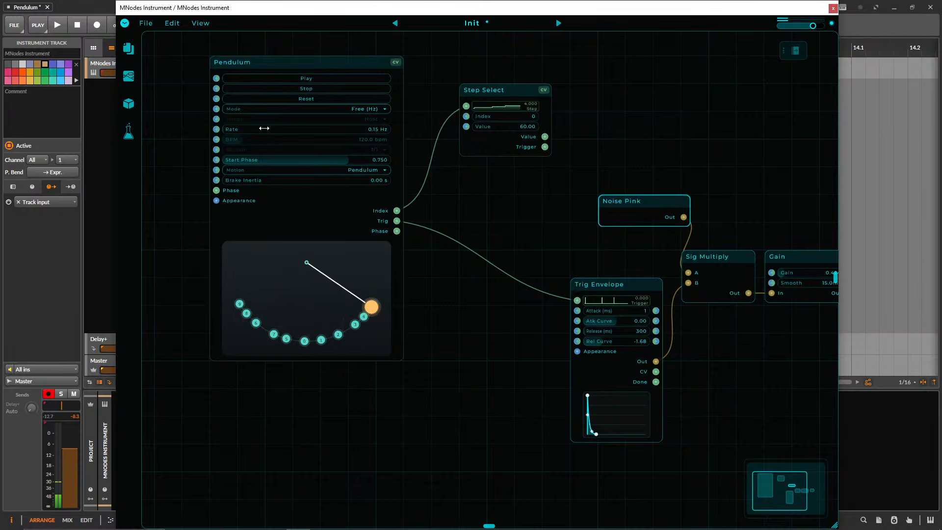
Set Pendulum's rate to 0.25 Hz and Trig Envelope's Rel Curve to -4.00.
scroll(266, 129, "down", 3)
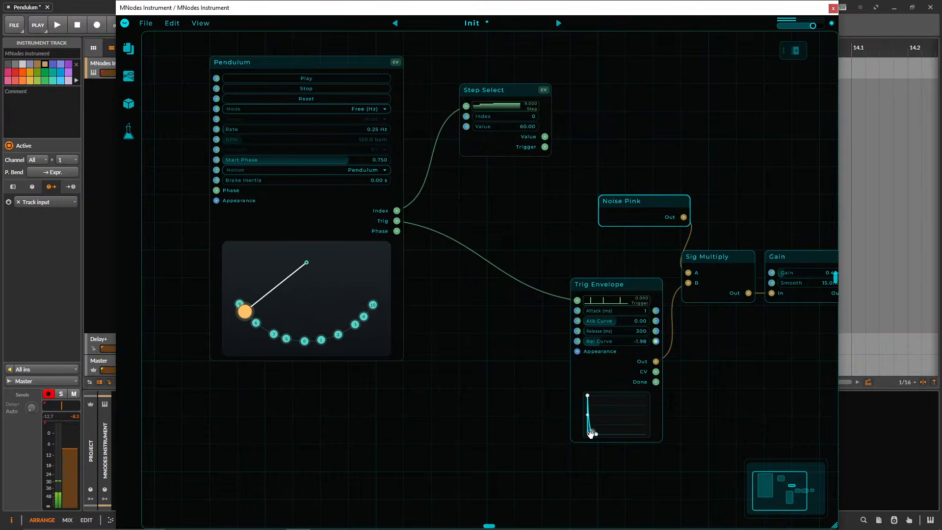
left_click_drag(591, 434, 590, 440)
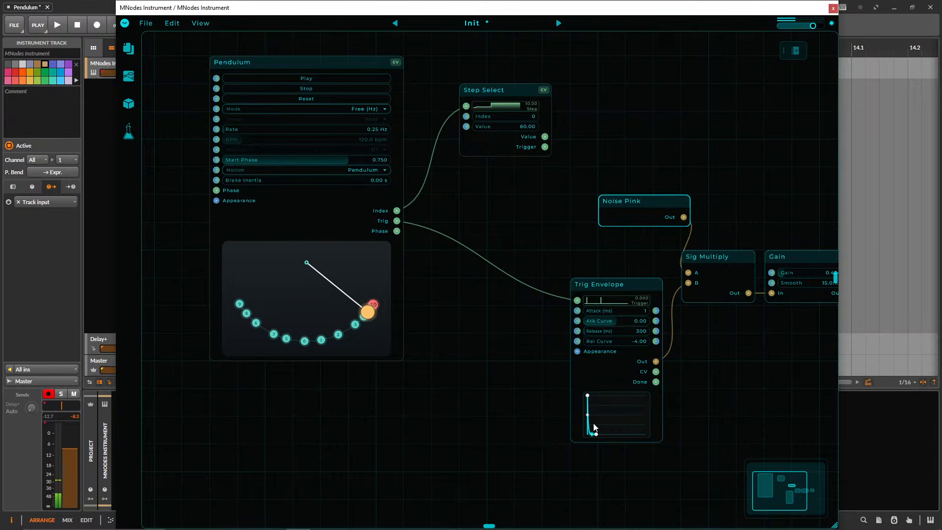
Try the Linear motion on the Pendulum node, and switch its motion back to Pendulum.
left_click(354, 171)
left_click(343, 189)
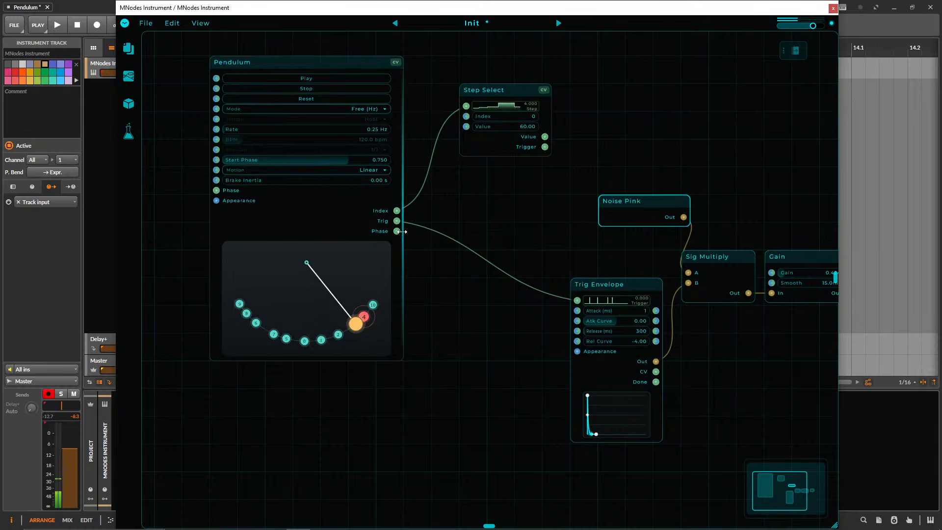
left_click(346, 169)
left_click(328, 158)
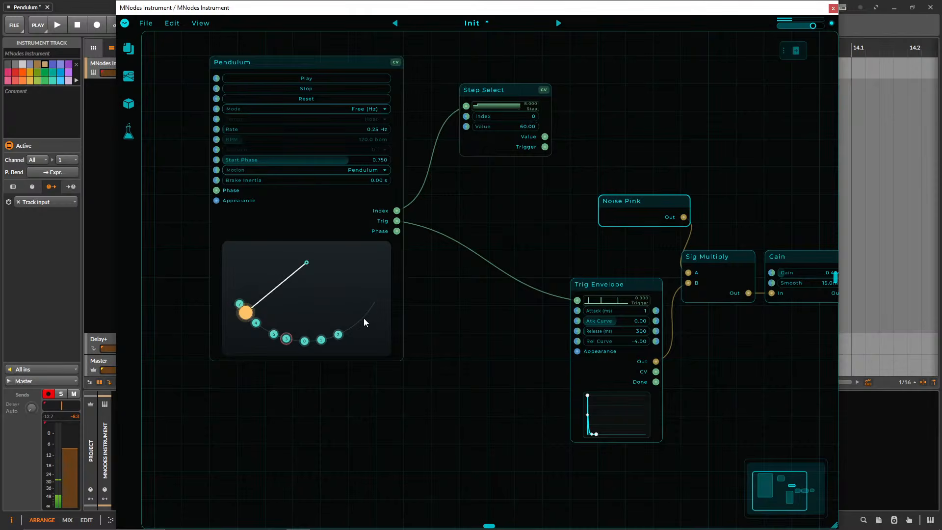
Delete the Noise Pink node and remove every step except step 0 from Pendulum's arc.
key("Delete")
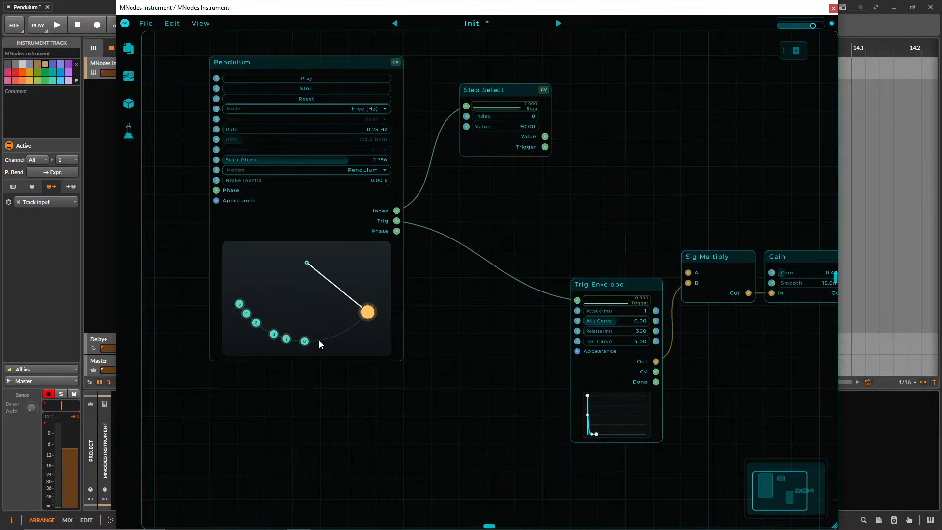
right_click(286, 339)
right_click(274, 334)
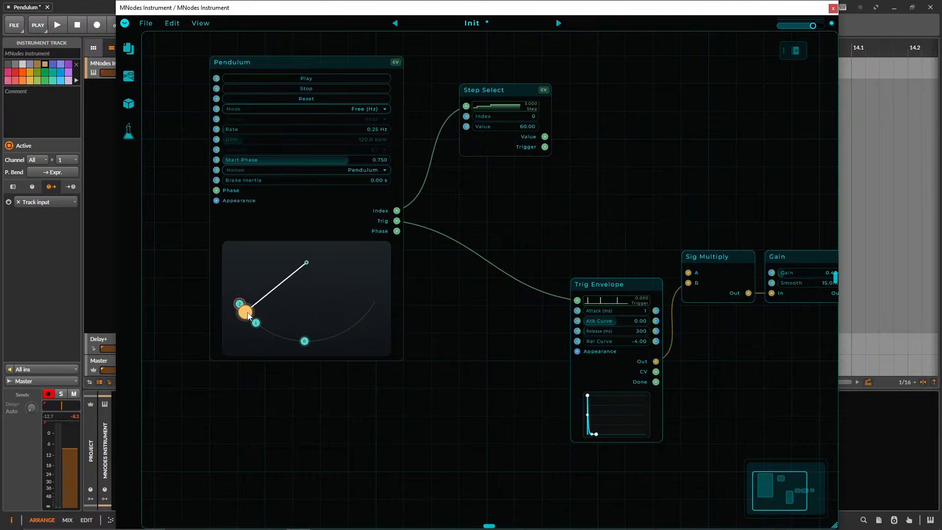
right_click(255, 322)
right_click(239, 301)
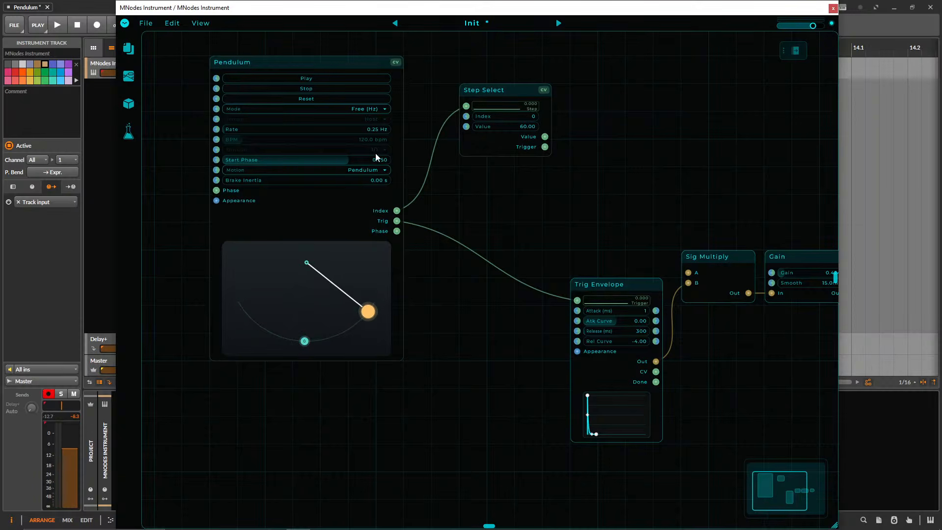
Set Pendulum's rate to 0.1 Hz.
double_click(379, 127)
type("0.")
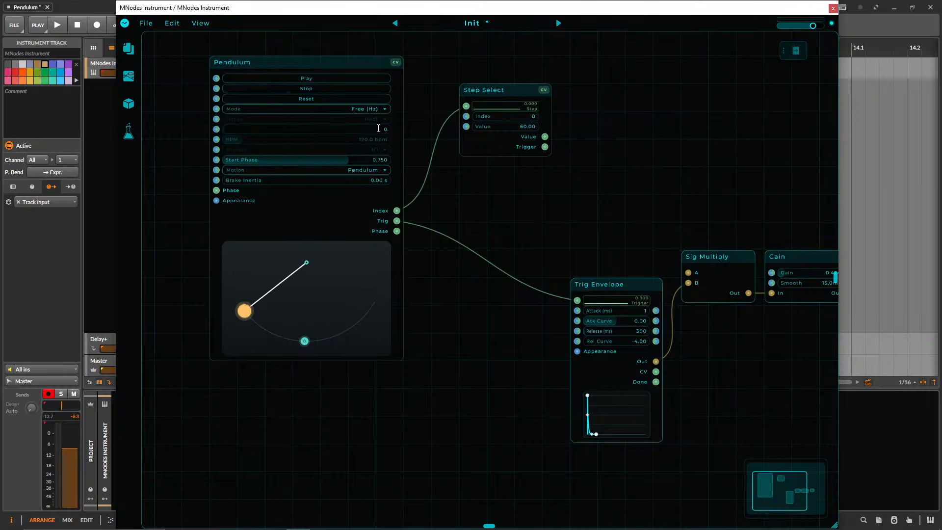
type("1")
key("Return")
Add a new Sine node above Trig Envelope.
right_click(587, 221)
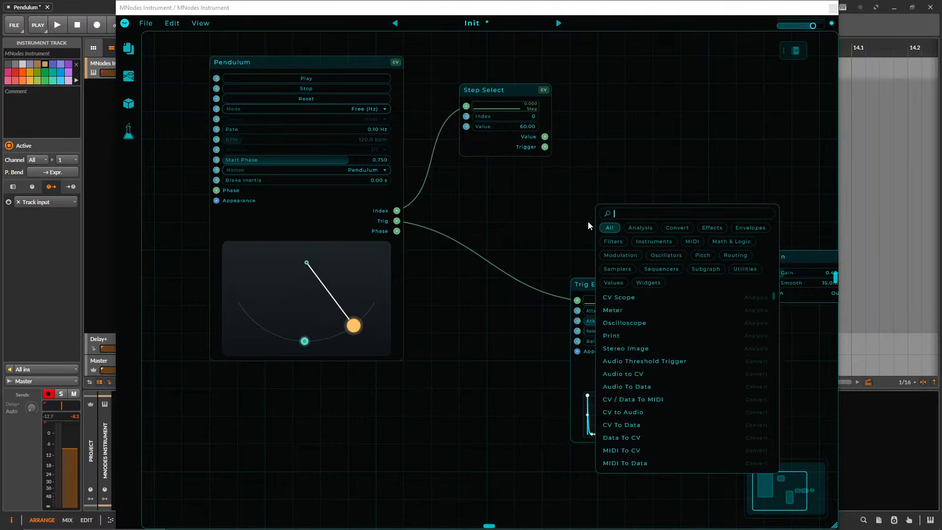
type("sine")
key("Return")
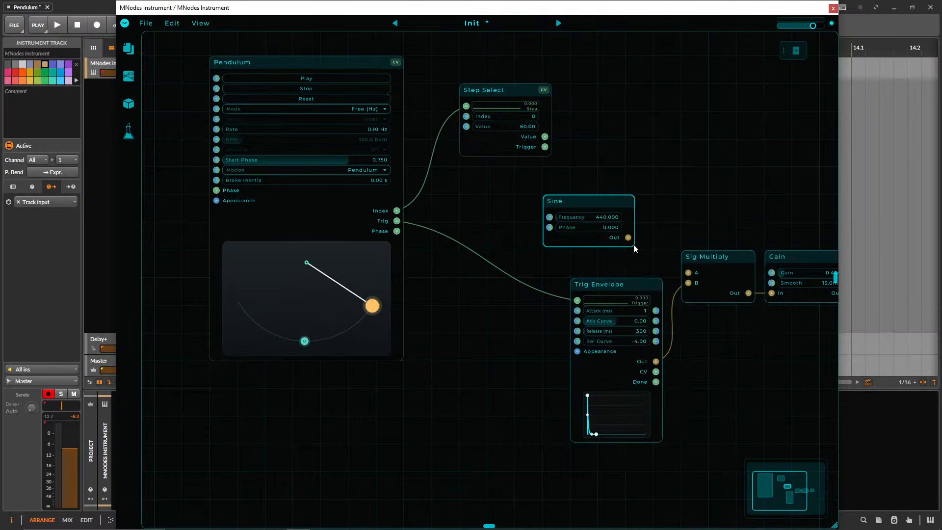
Connect Sine's output to input A of Sig Multiply and align the Sine node above Trig Envelope.
left_click_drag(628, 238, 688, 272)
left_click_drag(591, 207, 606, 208)
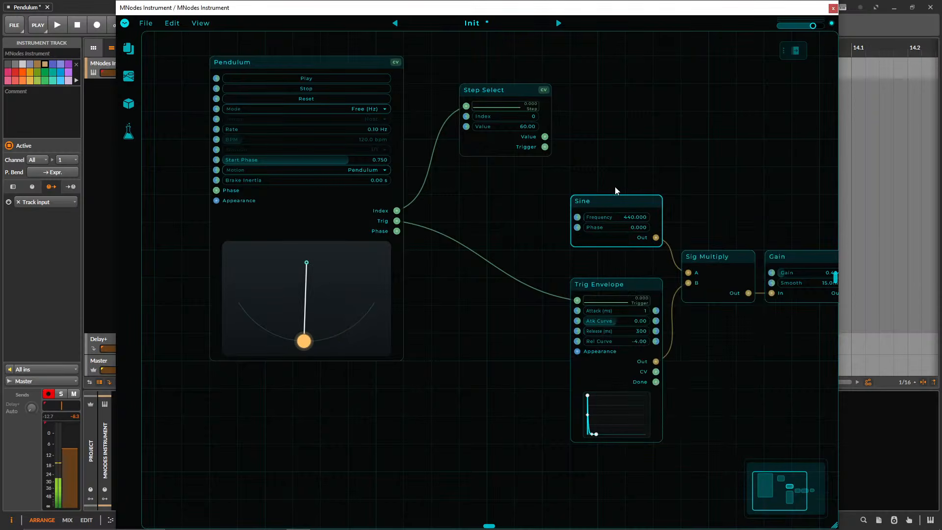
left_click_drag(651, 184, 641, 189)
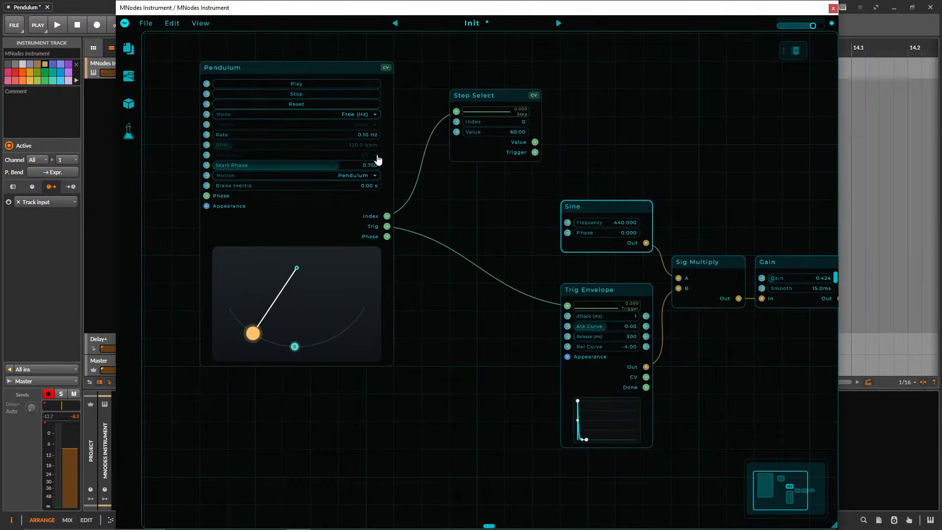
left_click_drag(675, 183, 564, 160)
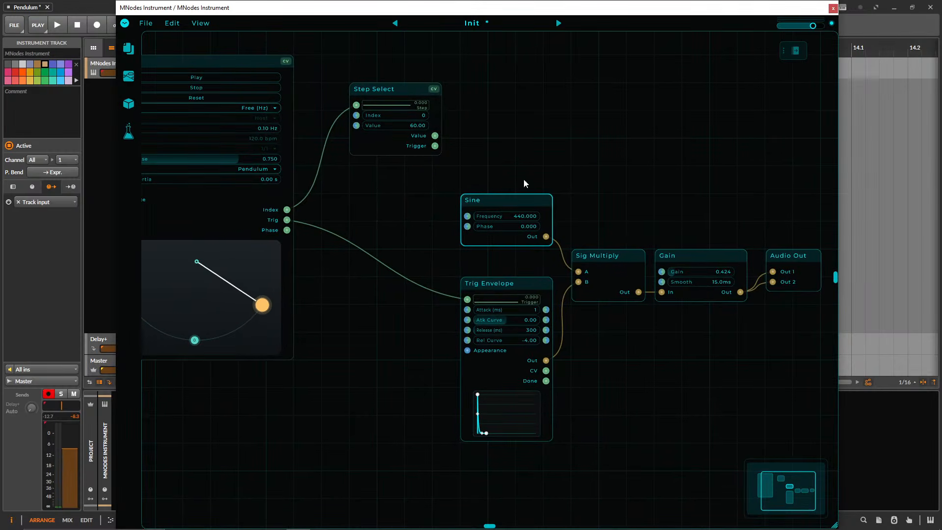
left_click_drag(495, 159, 558, 211)
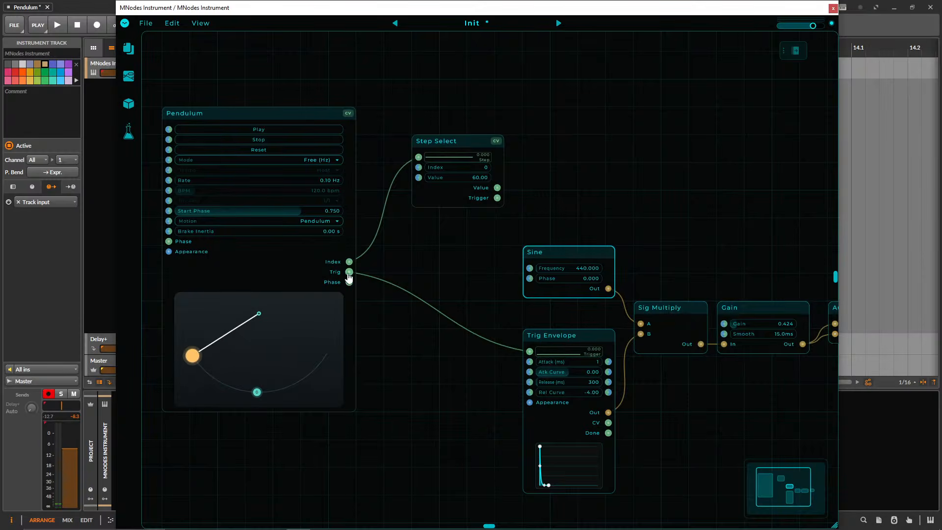
Set the Gain node's gain to 0.500.
left_click_drag(678, 236, 515, 220)
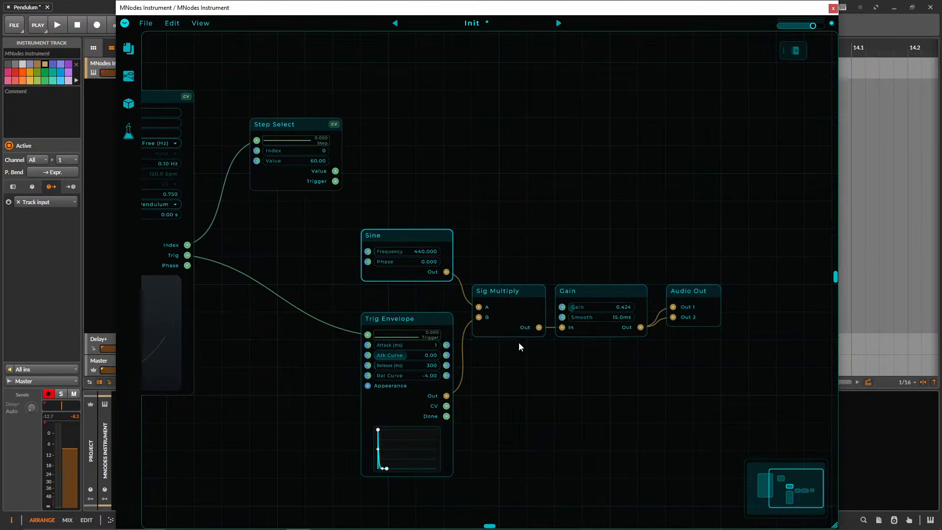
left_click_drag(604, 204, 531, 223)
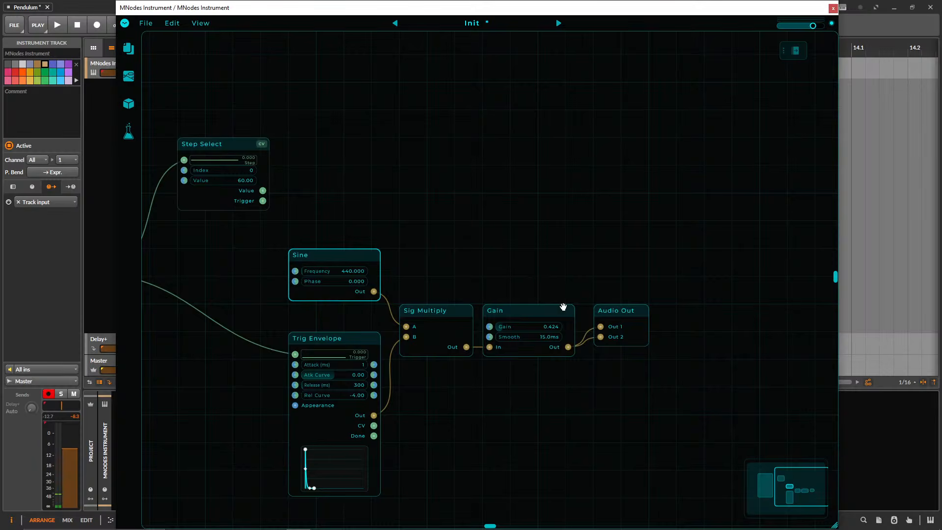
left_click_drag(443, 243, 607, 276)
Add steps 1 and 2 to Pendulum's arc, one on each side of step 0.
left_click_drag(387, 278, 447, 269)
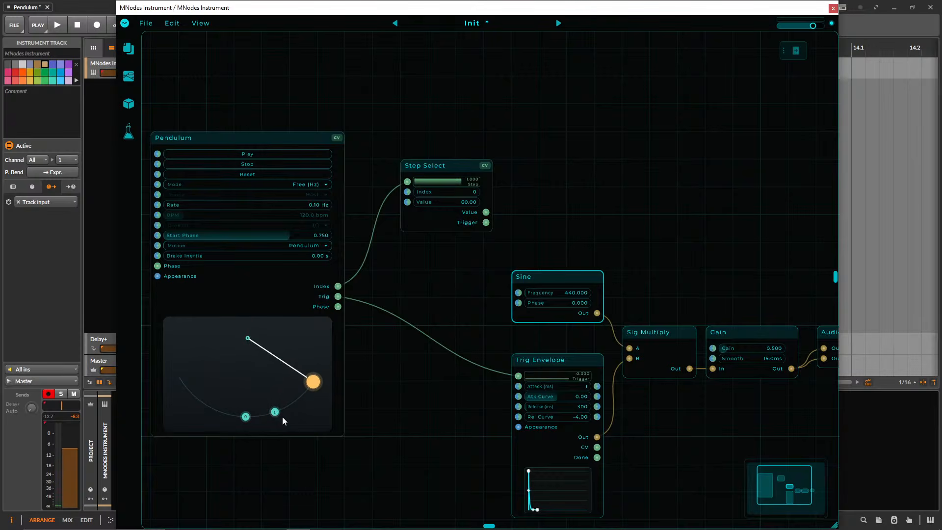
scroll(364, 457, "up", 2)
left_click_drag(368, 396, 424, 430)
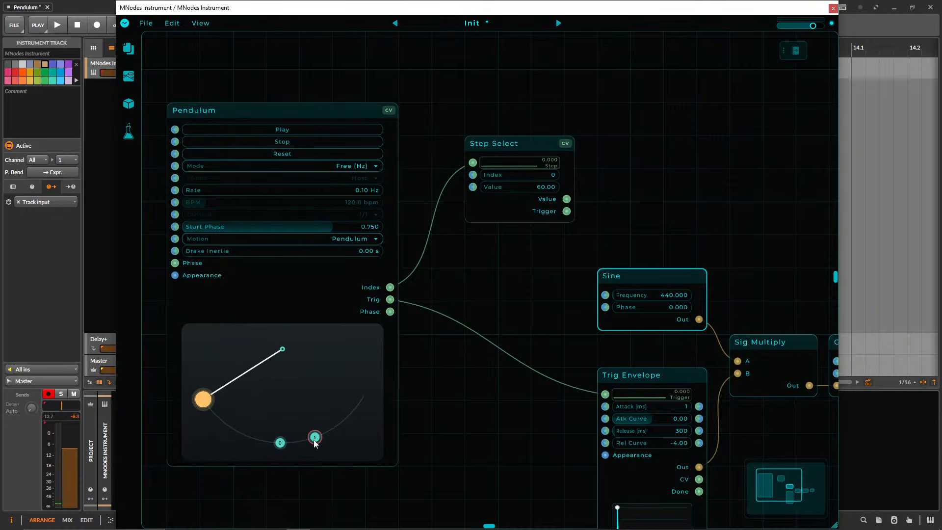
left_click(242, 435)
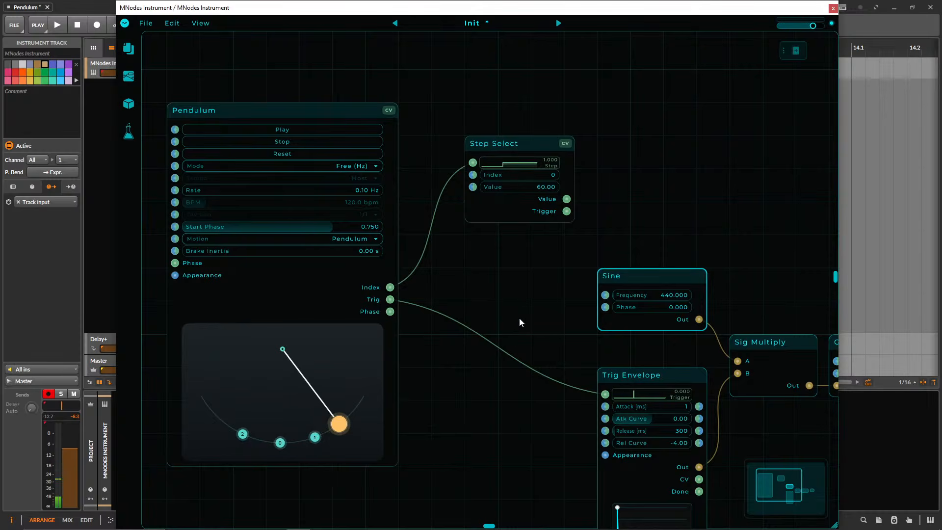
Move Step Select lower and closer to Pendulum, and remove steps 1 and 2 from Pendulum's arc.
left_click_drag(506, 148, 503, 176)
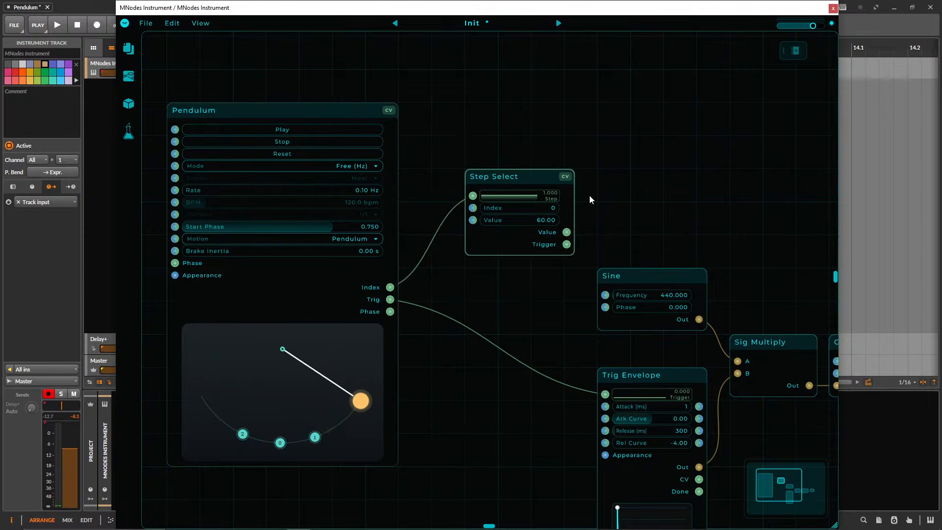
left_click_drag(590, 195, 555, 190)
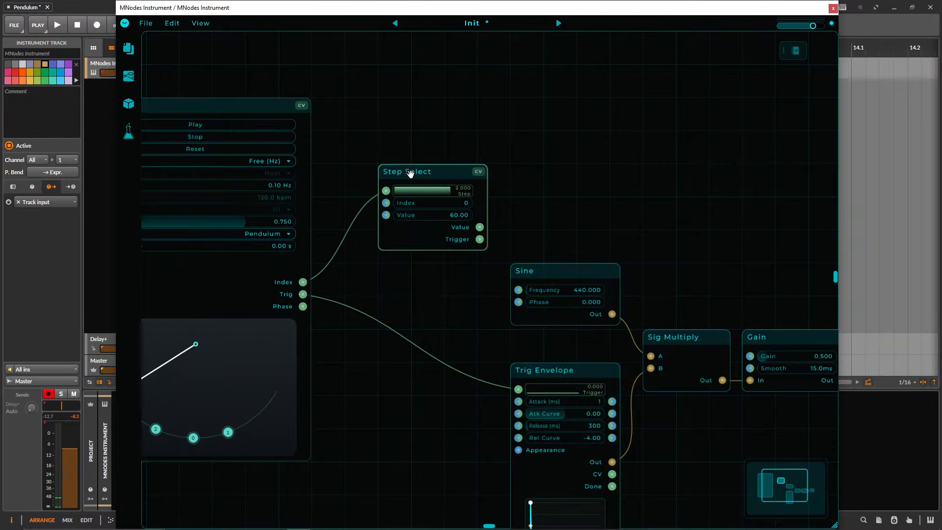
left_click_drag(582, 187, 591, 189)
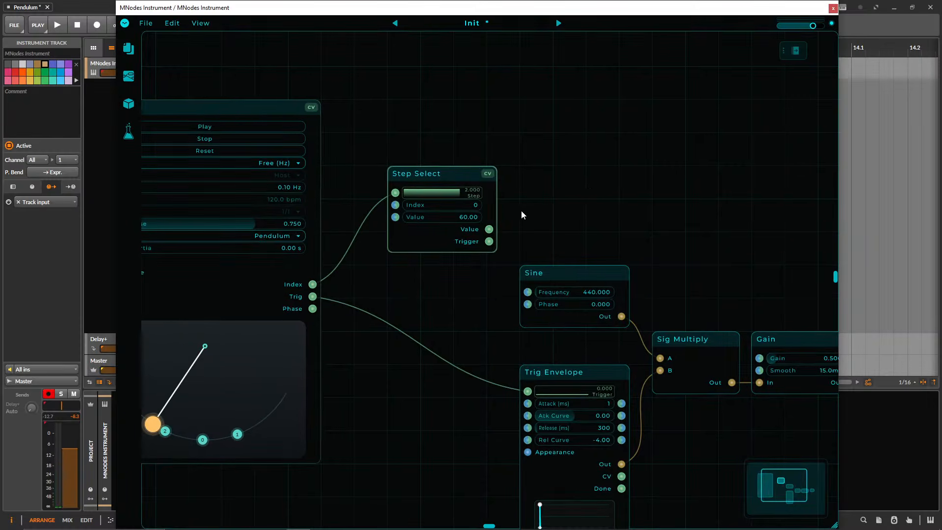
left_click_drag(425, 284, 437, 288)
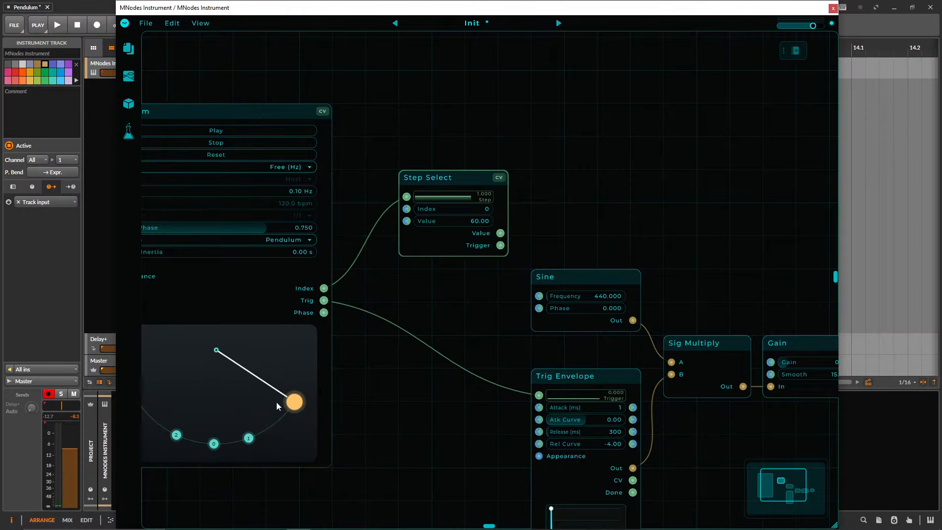
left_click_drag(410, 297, 417, 305)
left_click_drag(455, 186, 432, 186)
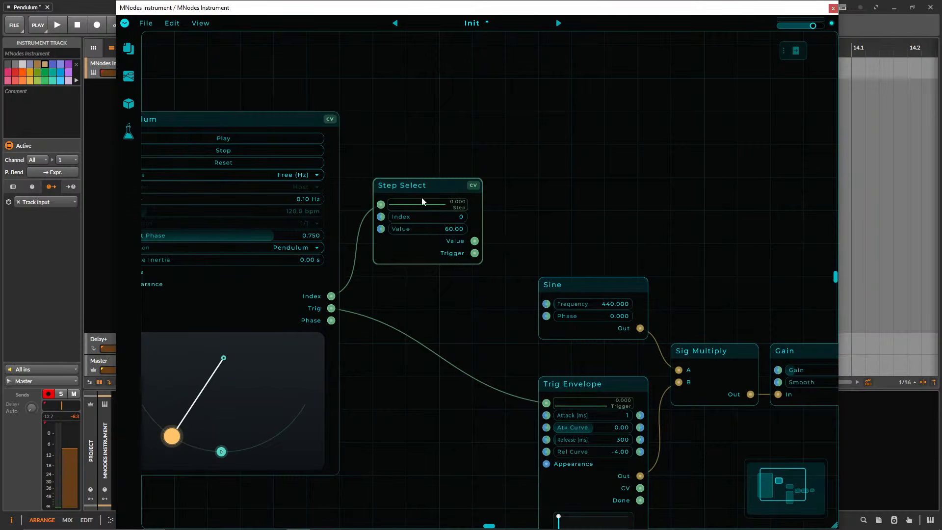
Add a Note To Freq node beside Step Select.
double_click(508, 219)
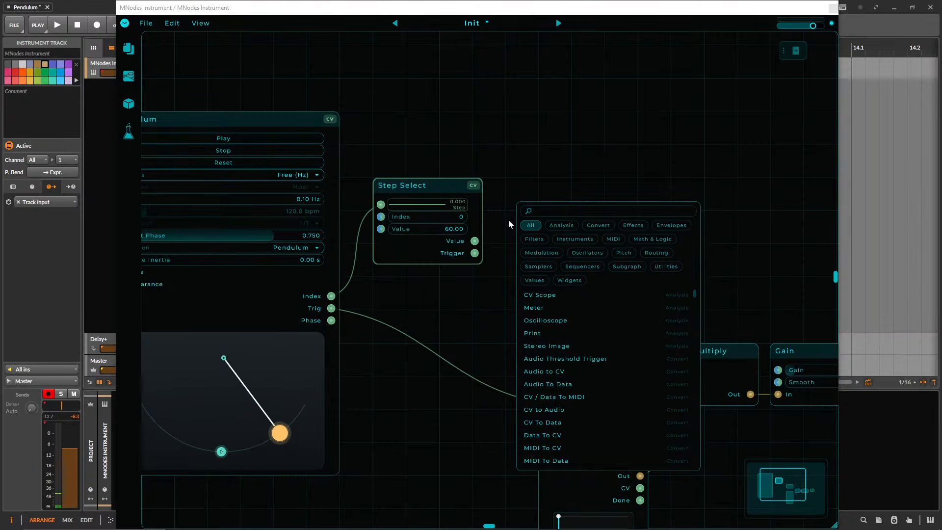
type("mi")
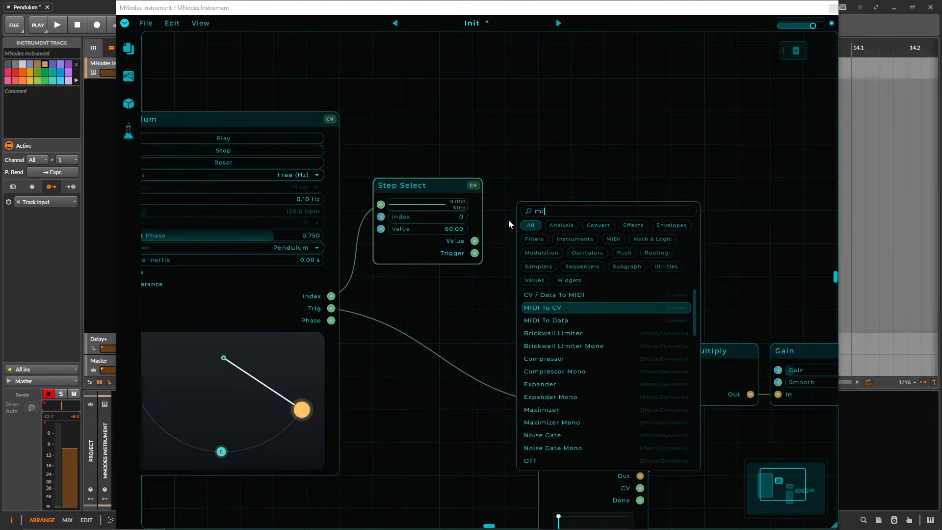
key("BackSpace")
key("BackSpace")
type("note to")
key("Return")
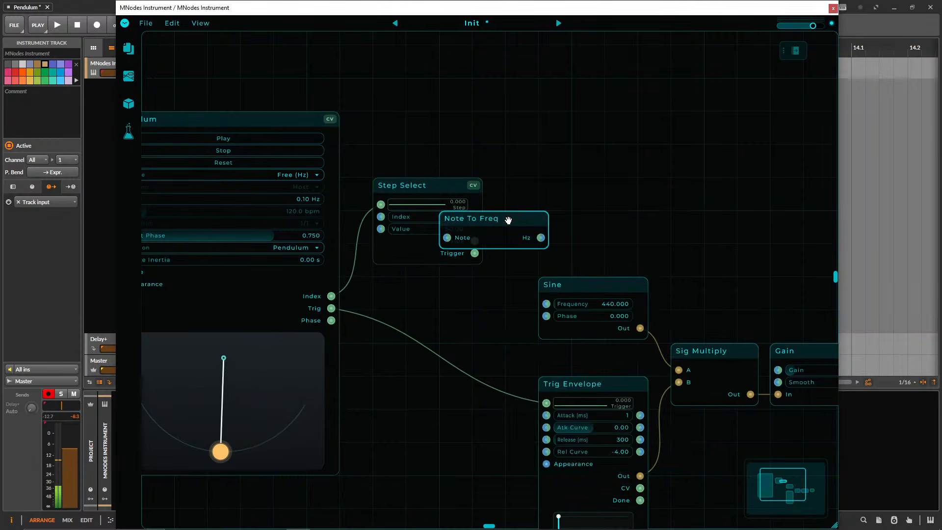
left_click_drag(508, 219, 575, 220)
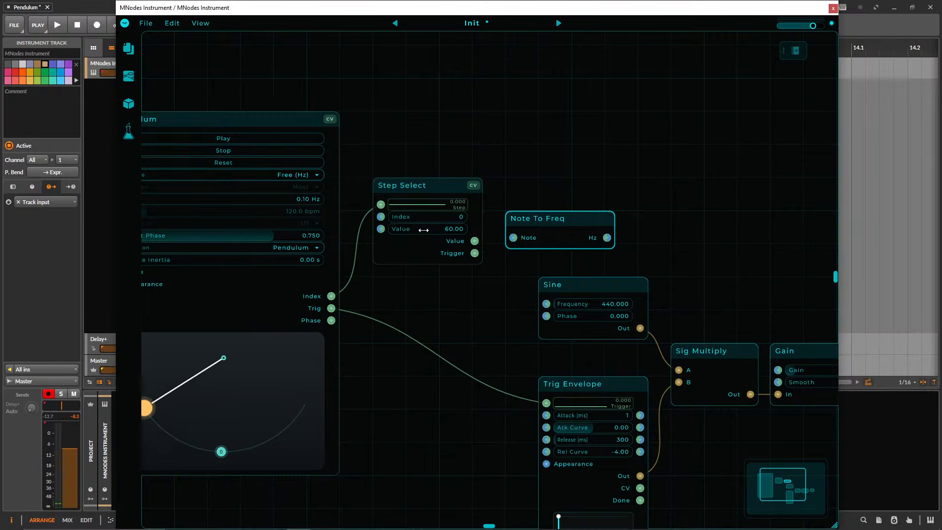
Connect Step Select's Value through Note To Freq to Sine's Frequency input, with Note To Freq level with Step Select.
left_click_drag(474, 241, 514, 238)
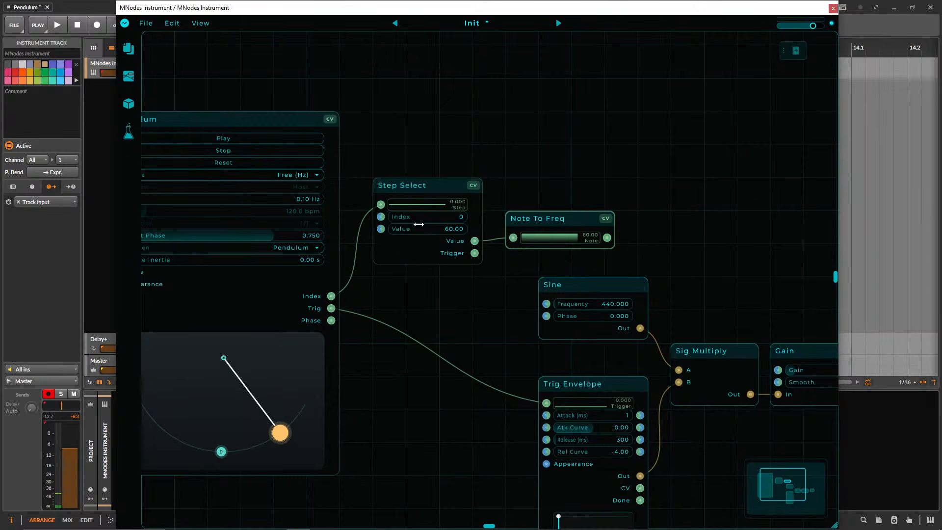
left_click_drag(529, 219, 529, 185)
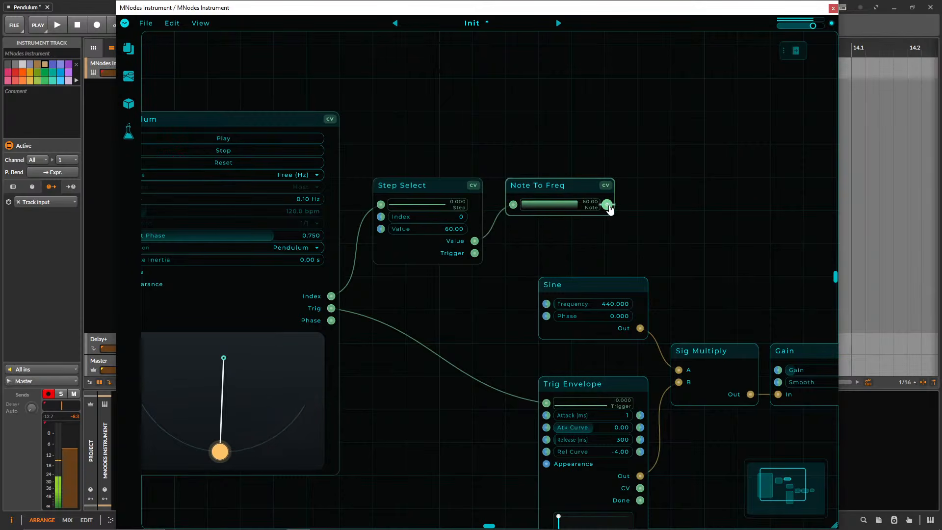
left_click_drag(608, 205, 545, 305)
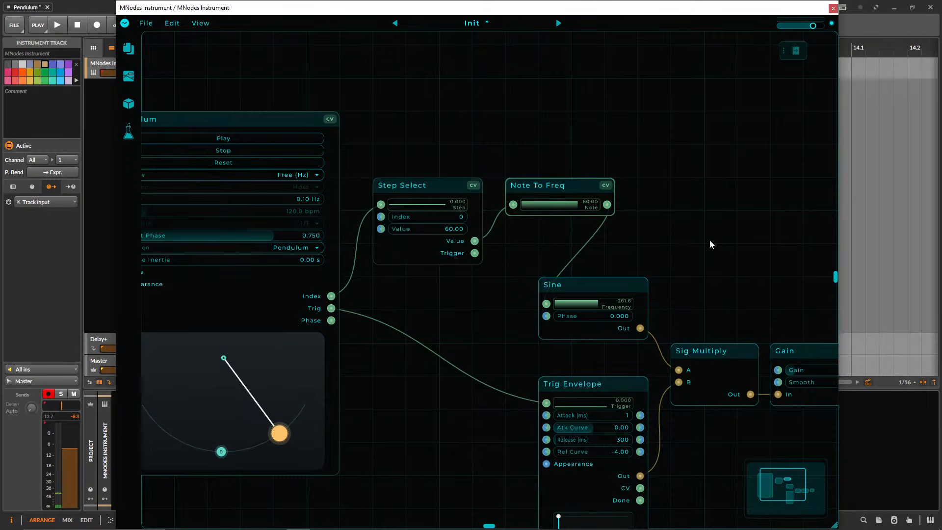
Set Step Select's value to 70.
scroll(687, 235, "down", 1)
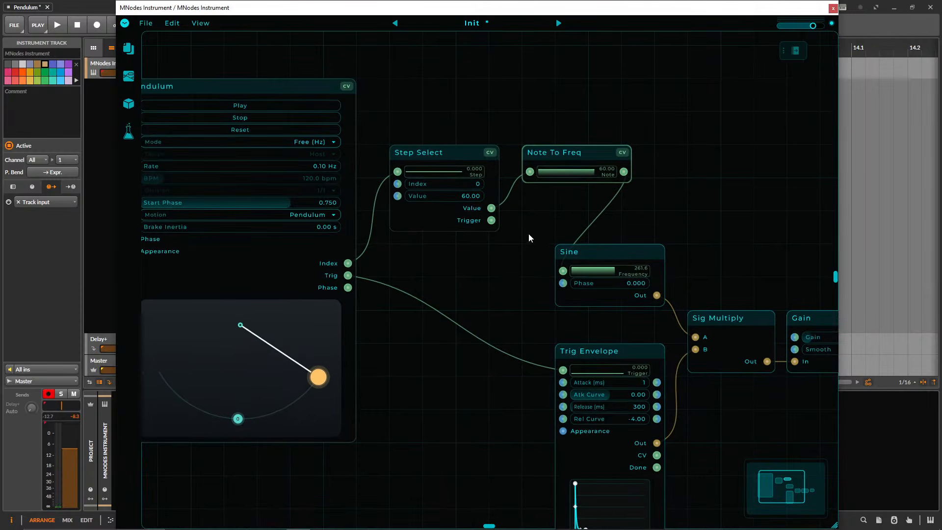
left_click_drag(474, 281, 501, 275)
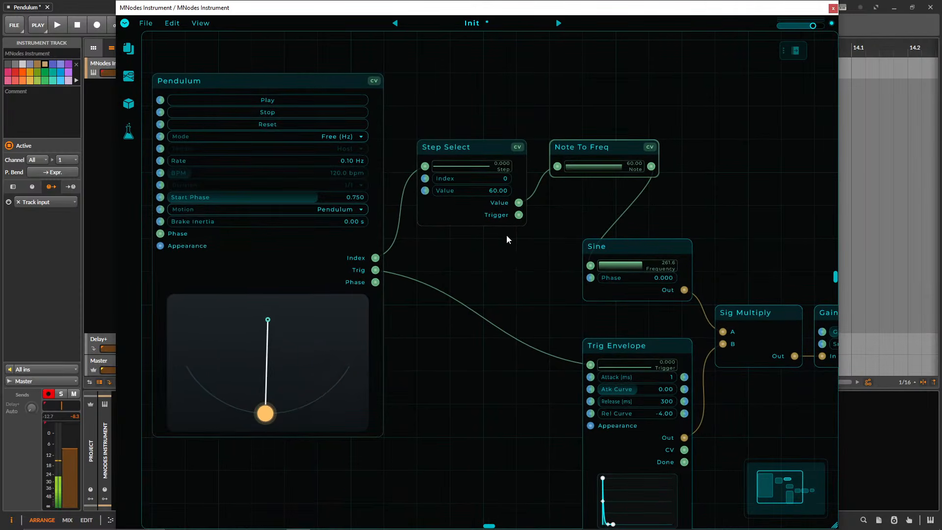
double_click(491, 191)
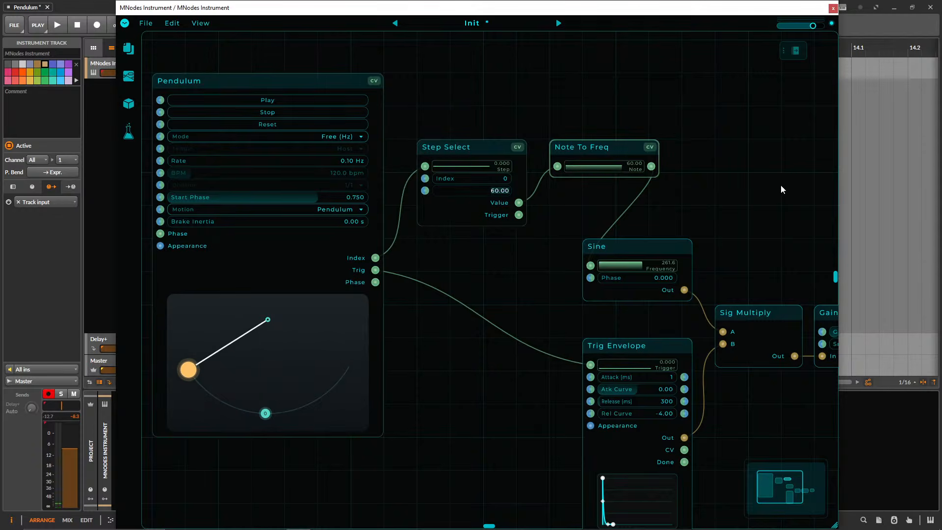
type("70")
key("Return")
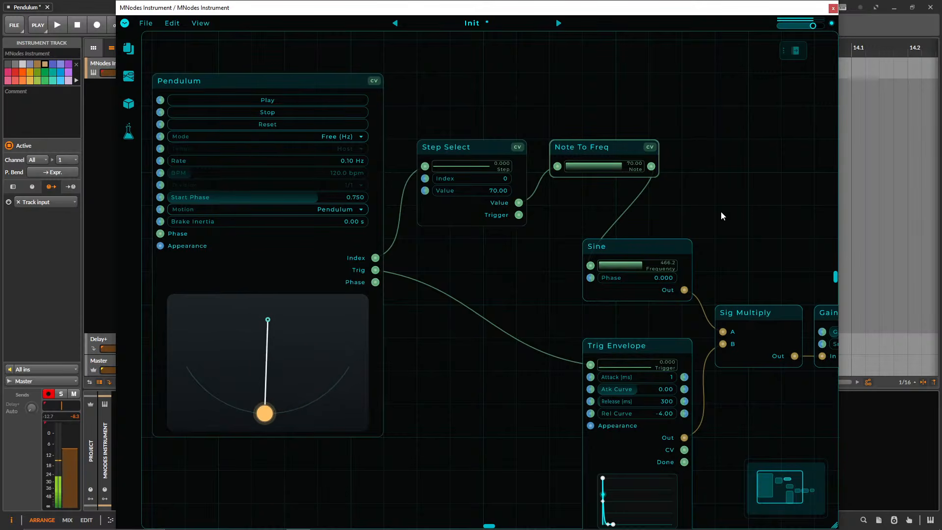
Raise the MNodes Instrument track's volume in Bitwig and reposition the MNodes window over the arranger.
left_click_drag(165, 14, 233, 13)
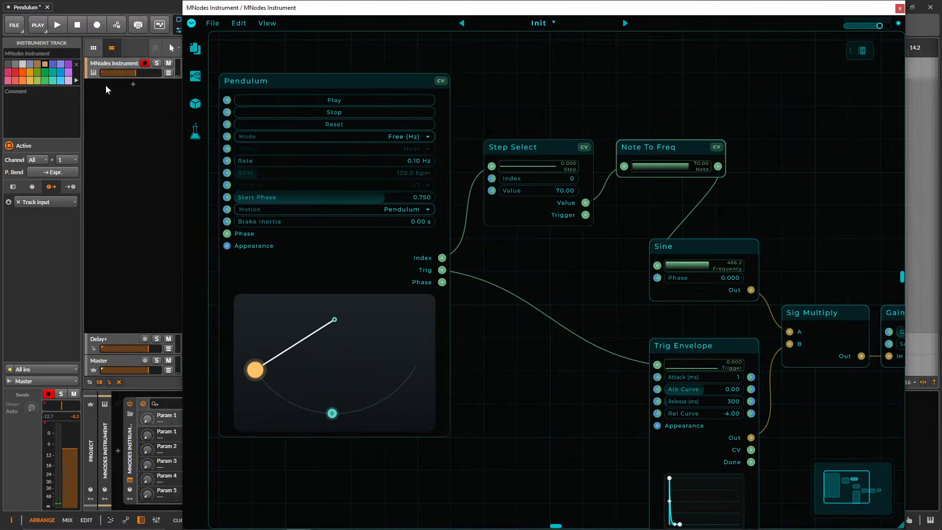
left_click_drag(143, 73, 141, 72)
left_click_drag(340, 7, 246, 7)
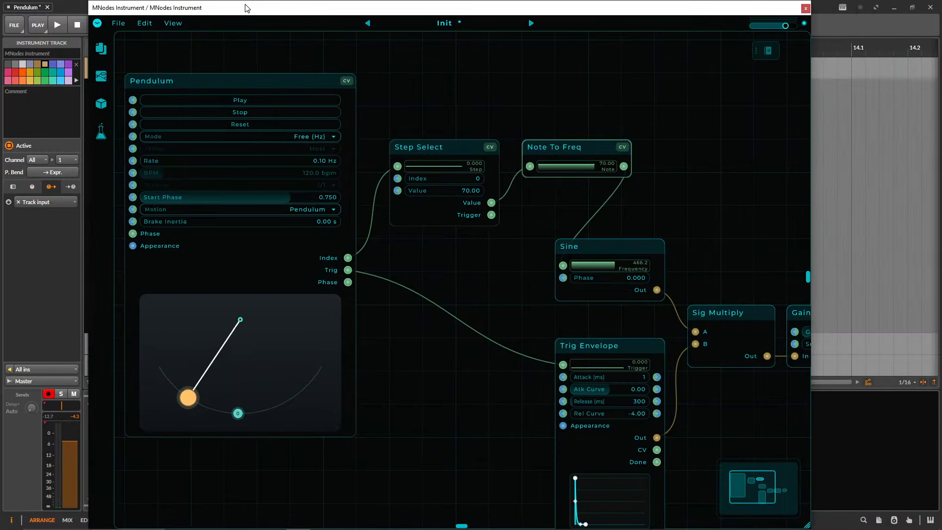
left_click_drag(535, 478, 494, 421)
left_click_drag(429, 351, 469, 383)
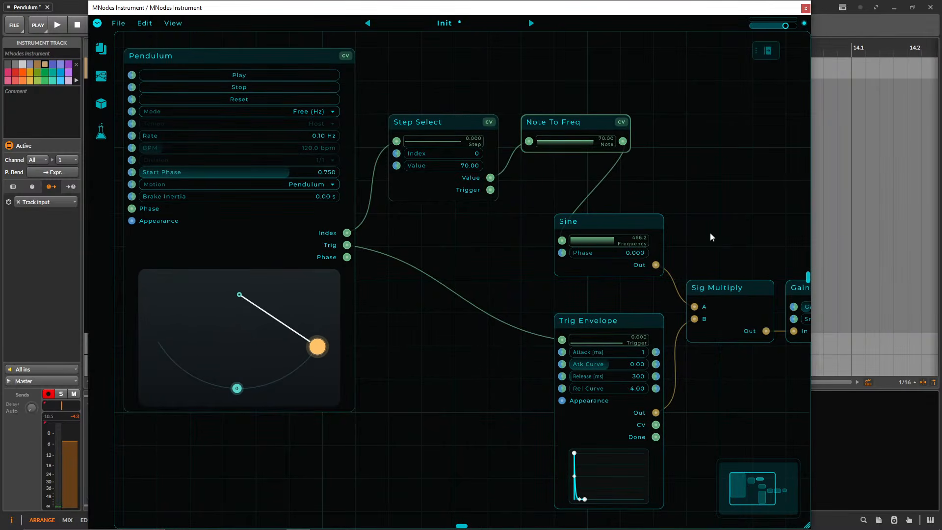
left_click_drag(201, 7, 239, 7)
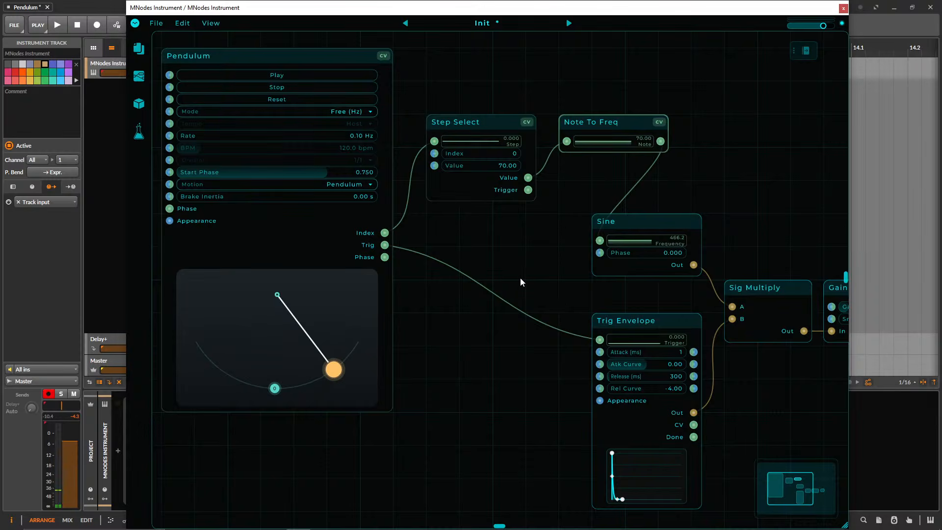
Add step 1 to Pendulum's arc and duplicate Step Select below the original, fed by Pendulum's Index output.
left_click_drag(522, 278, 450, 298)
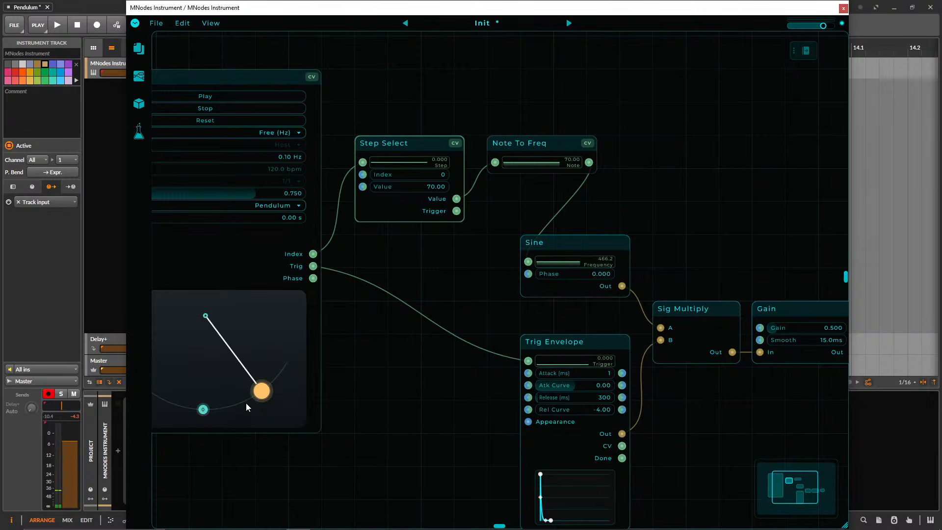
left_click_drag(363, 421, 422, 409)
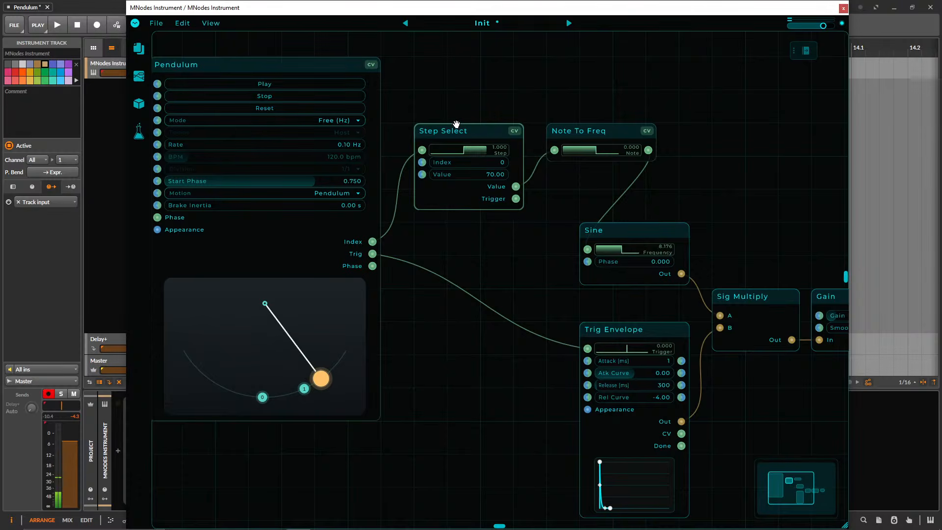
left_click_drag(466, 133, 465, 233)
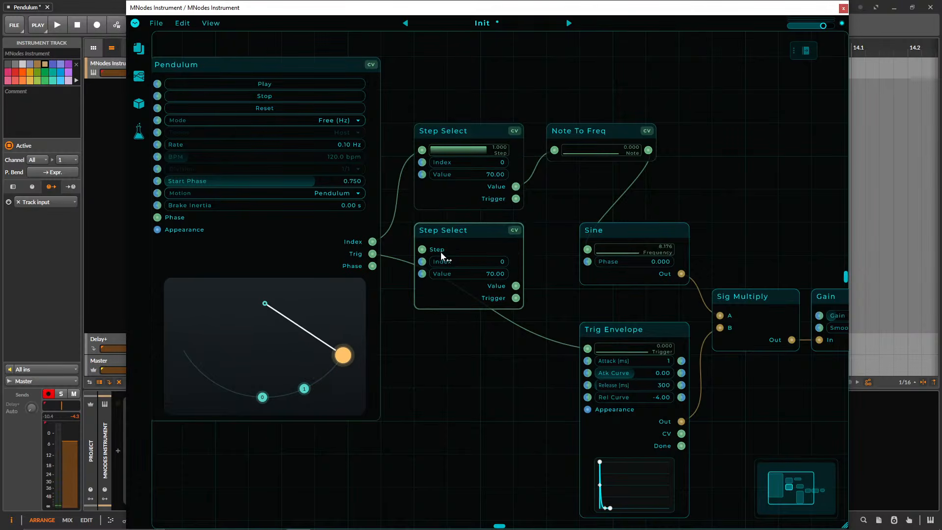
left_click_drag(373, 243, 422, 249)
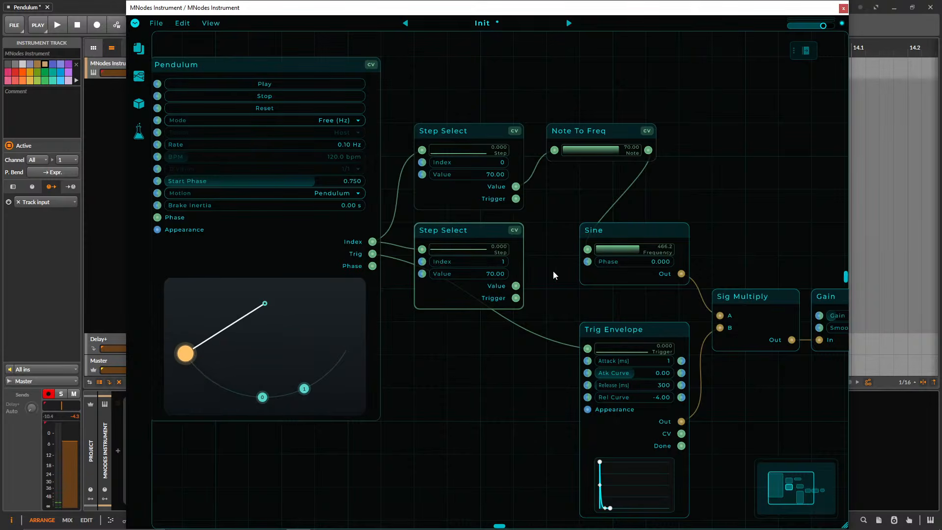
Set the second Step Select to index 1 and value 60, and connect its Value output to Note To Freq.
double_click(486, 275)
type("60")
key("Return")
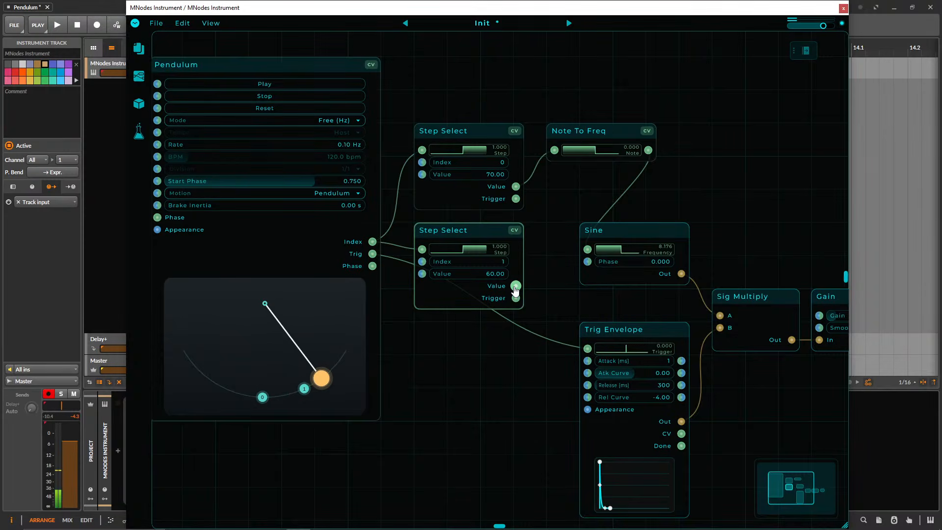
left_click_drag(515, 286, 559, 155)
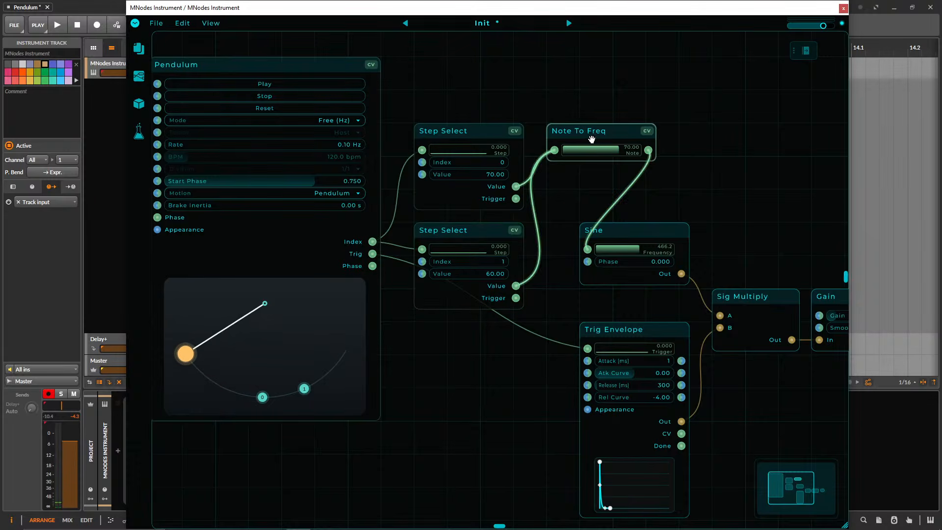
Move the two Step Select nodes up and add a third copy directly below them, fed by Pendulum's Index output.
left_click_drag(469, 130, 471, 74)
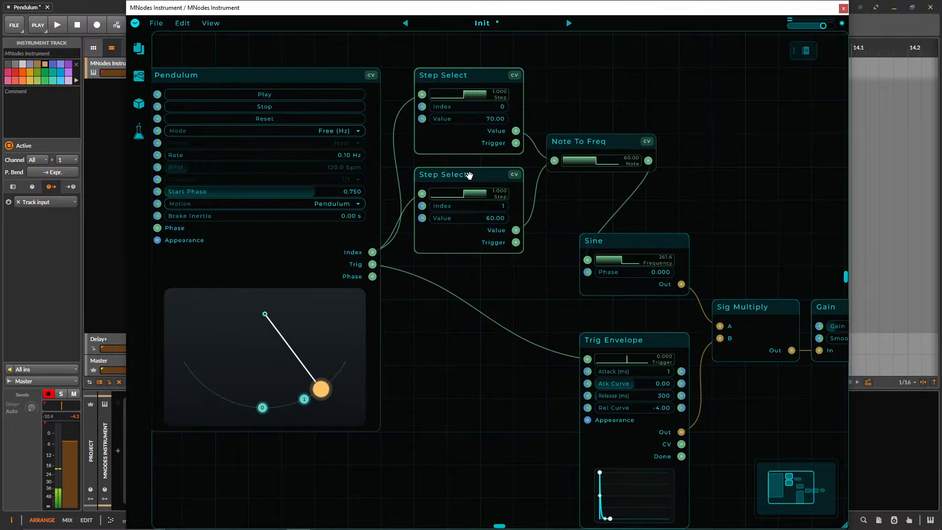
left_click_drag(463, 174, 477, 376)
left_click(526, 362)
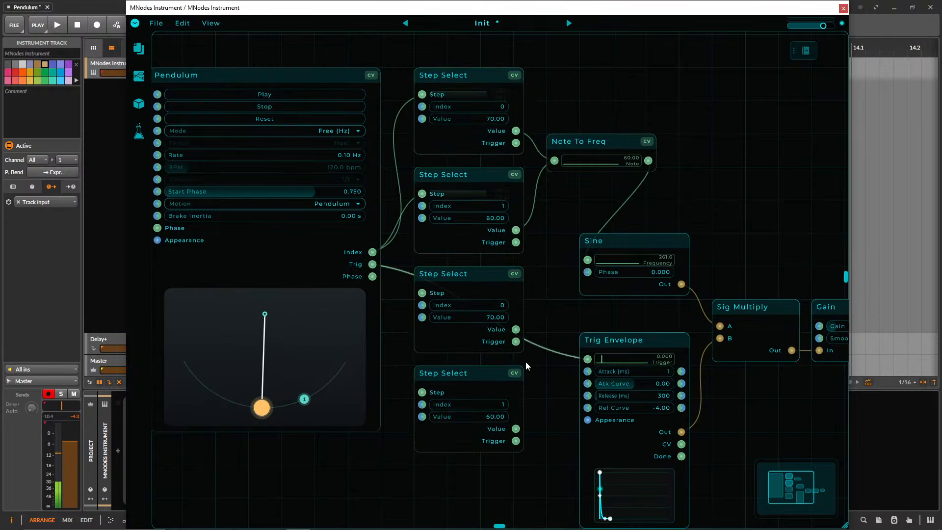
left_click(483, 372)
key("Delete")
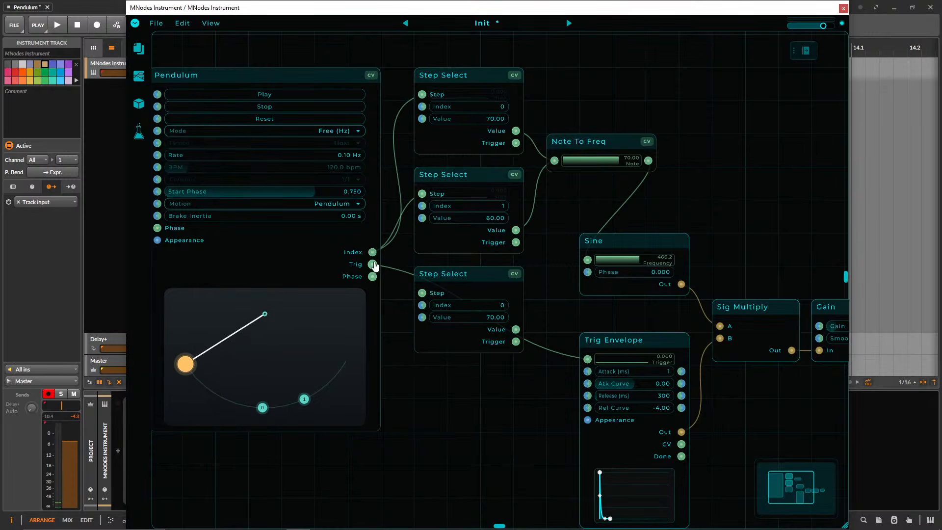
left_click_drag(385, 267, 422, 293)
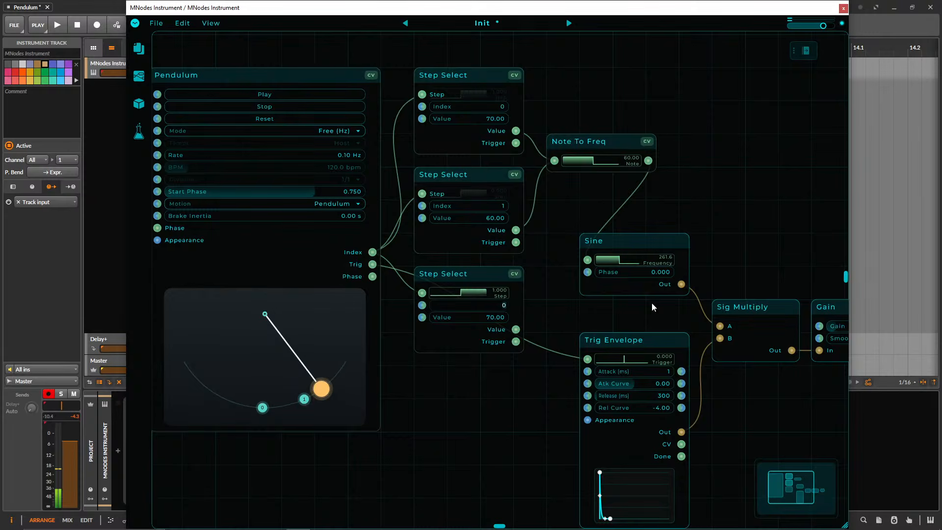
Add step 2 to Pendulum's arc and set up the third Step Select with index 2 and value 75, feeding Note To Freq.
type("2")
key("Return")
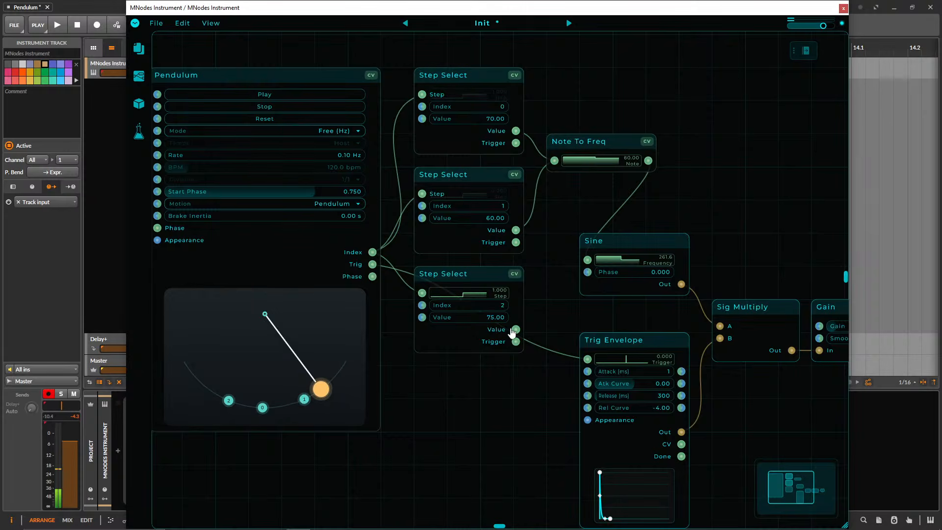
left_click_drag(516, 329, 556, 162)
Spread out the patch by shifting the Sine, envelope and output nodes away from the Step Selects and raising Pendulum and the Step Selects.
left_click_drag(773, 421, 669, 414)
scroll(670, 413, "down", 3)
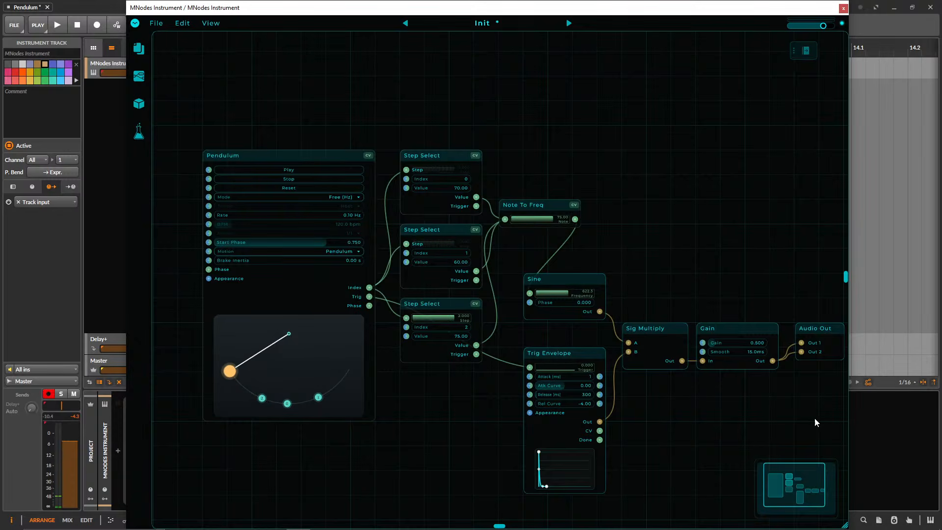
left_click_drag(824, 417, 566, 284)
left_click_drag(582, 281, 704, 281)
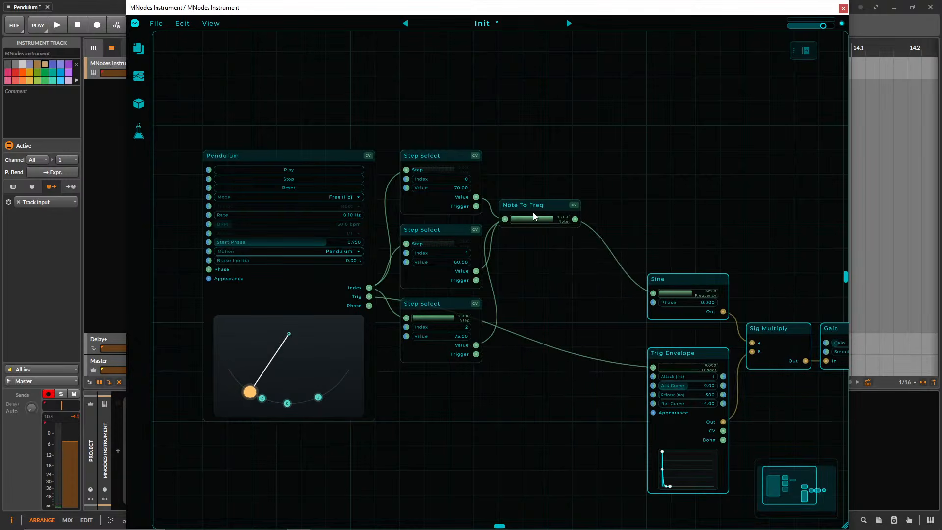
left_click_drag(533, 216, 533, 290)
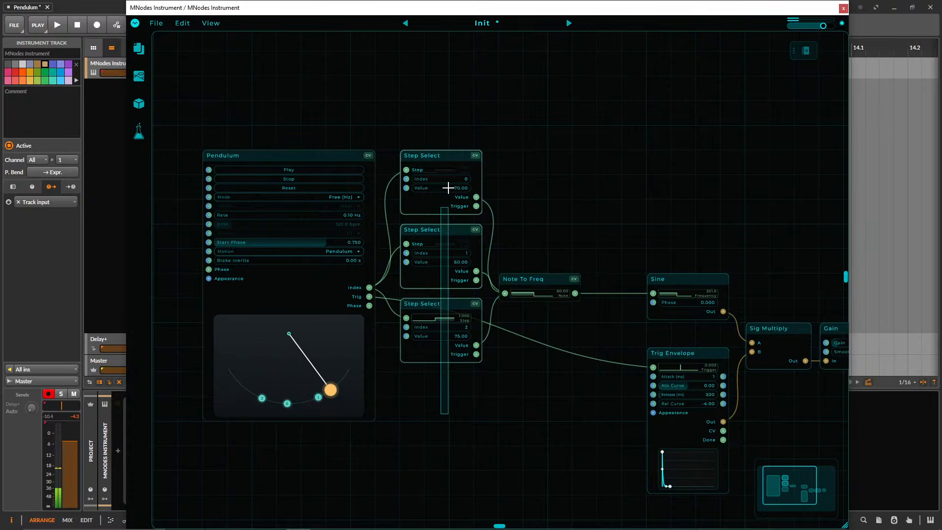
left_click_drag(448, 188, 442, 58)
left_click_drag(332, 159, 282, 84)
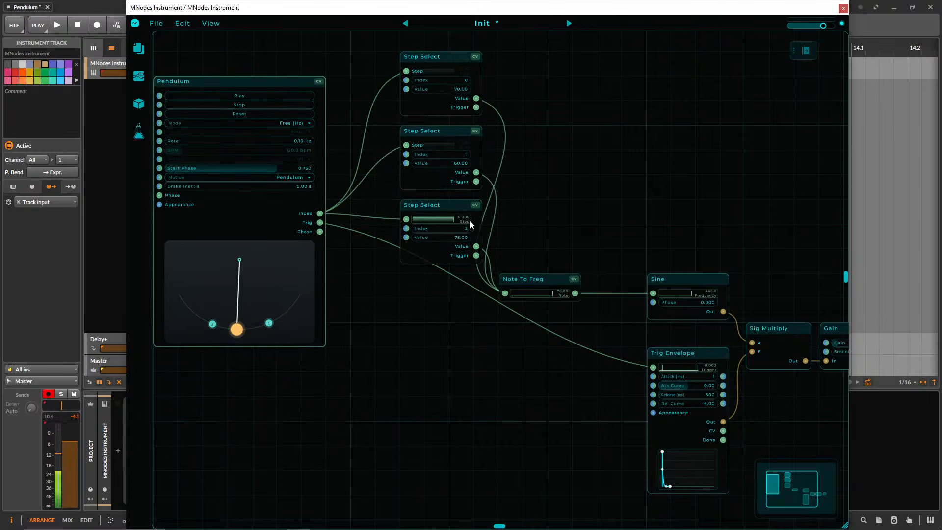
left_click_drag(533, 276, 538, 225)
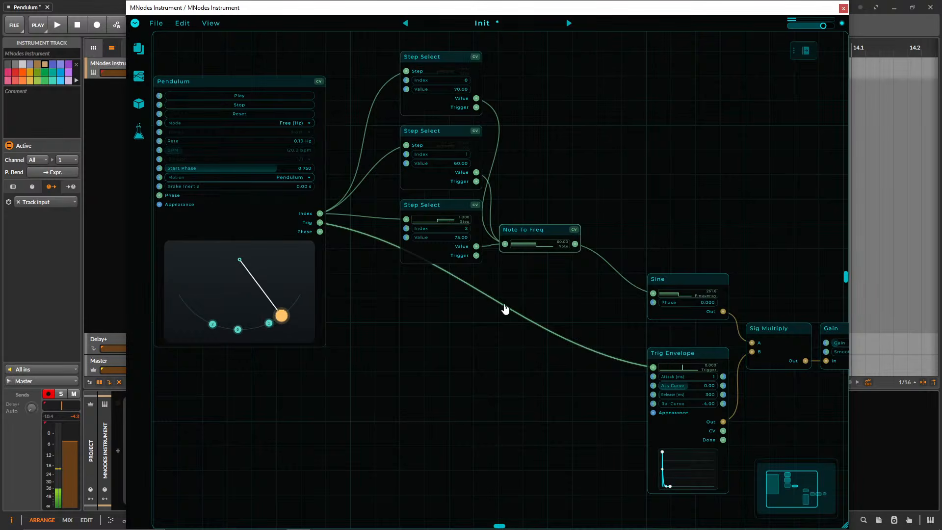
Duplicate the third Step Select below the original and connect Pendulum's Index output to the copy's Step input.
left_click_drag(383, 321, 433, 371)
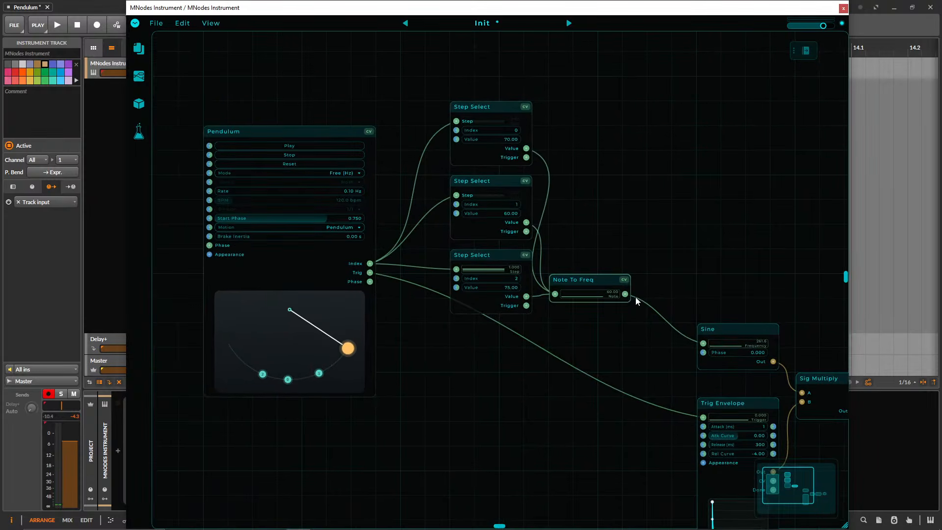
left_click_drag(718, 289, 683, 249)
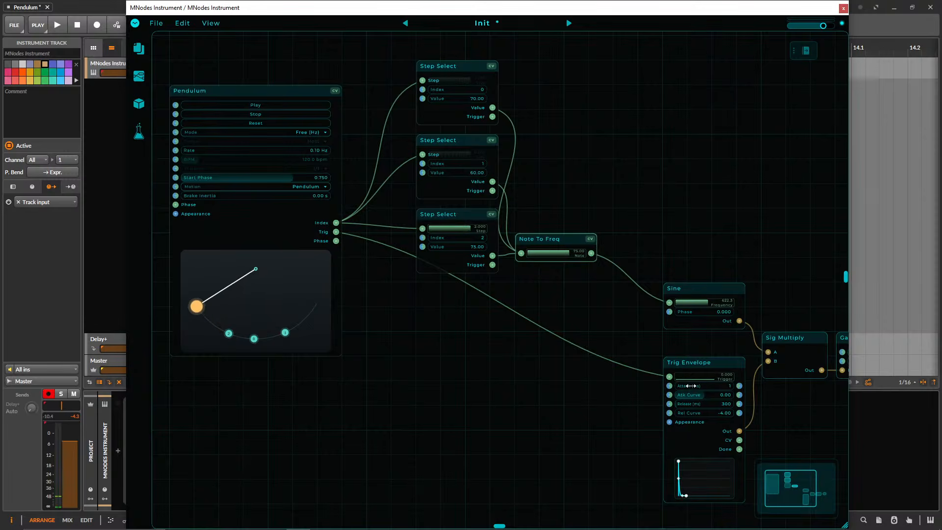
left_click_drag(490, 349, 493, 392)
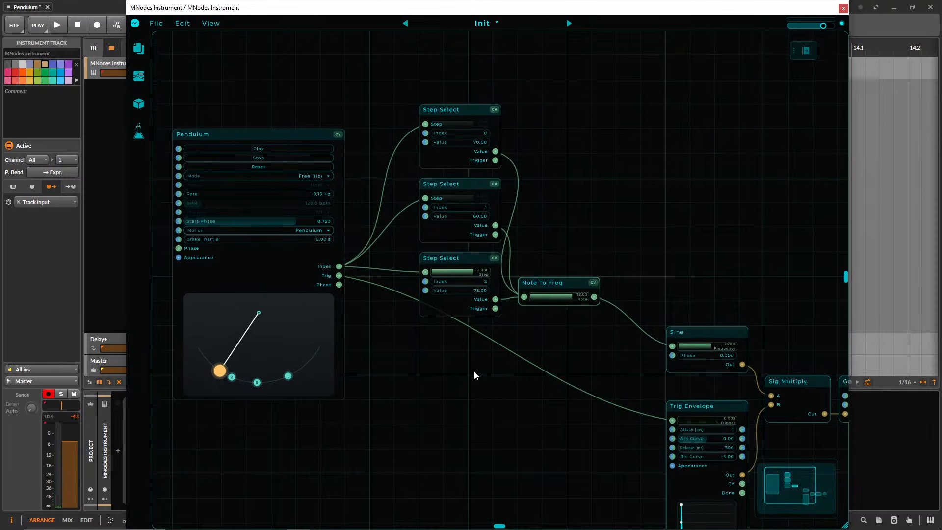
left_click_drag(458, 260, 461, 330)
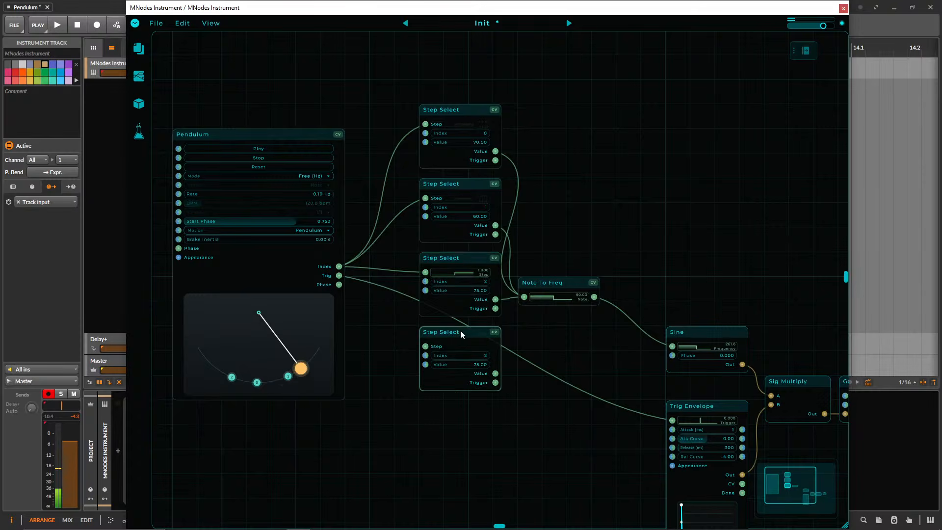
left_click_drag(339, 266, 426, 347)
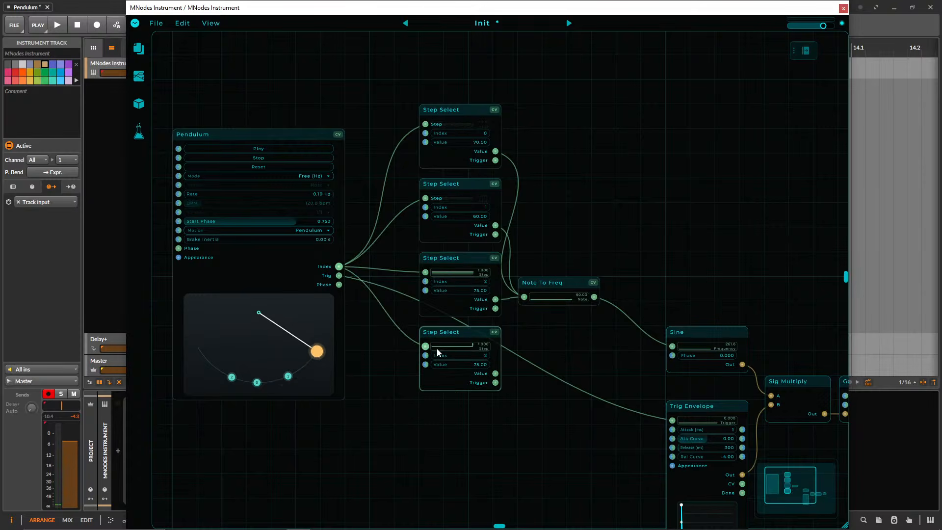
Add step 3 to Pendulum's arc and set up the fourth Step Select with index 3 and value 80, its Value output feeding Note To Freq.
type("3")
key("Return")
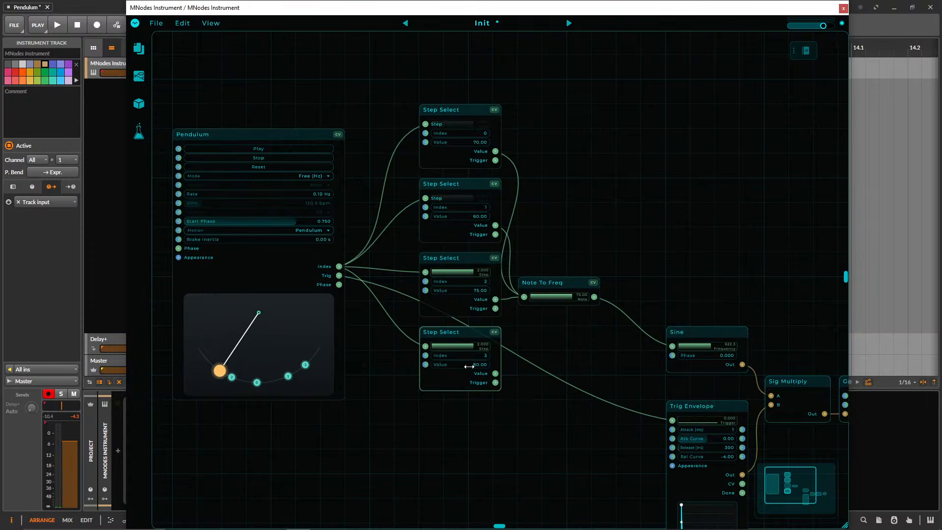
left_click_drag(495, 382, 524, 297)
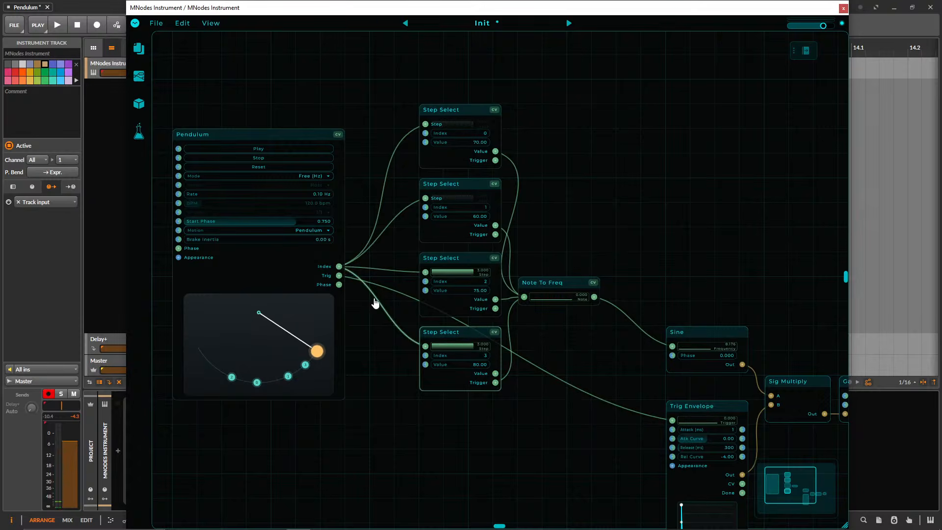
left_click_drag(496, 373, 525, 297)
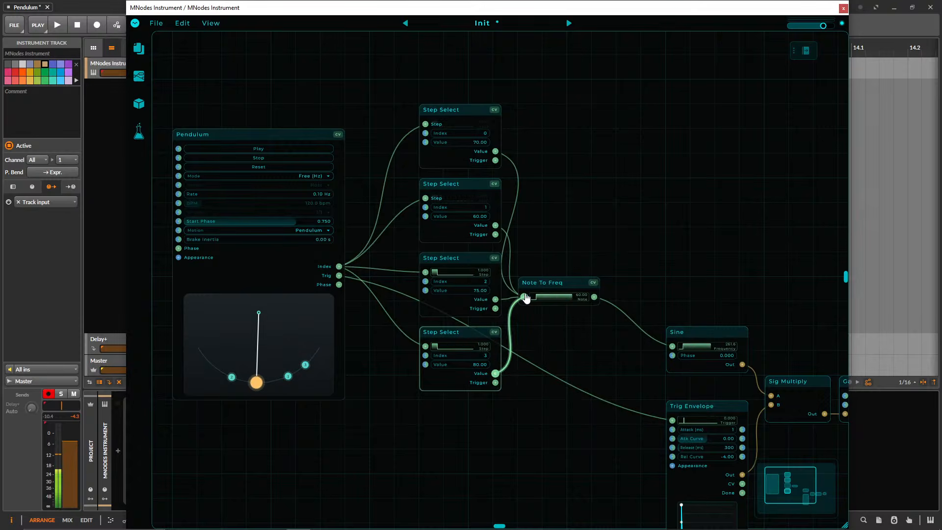
Set Pendulum's rate to 0.15 Hz and move step 3 along the arc to the outer side of step 2.
scroll(547, 355, "up", 2)
left_click_drag(547, 355, 665, 375)
scroll(665, 374, "up", 2)
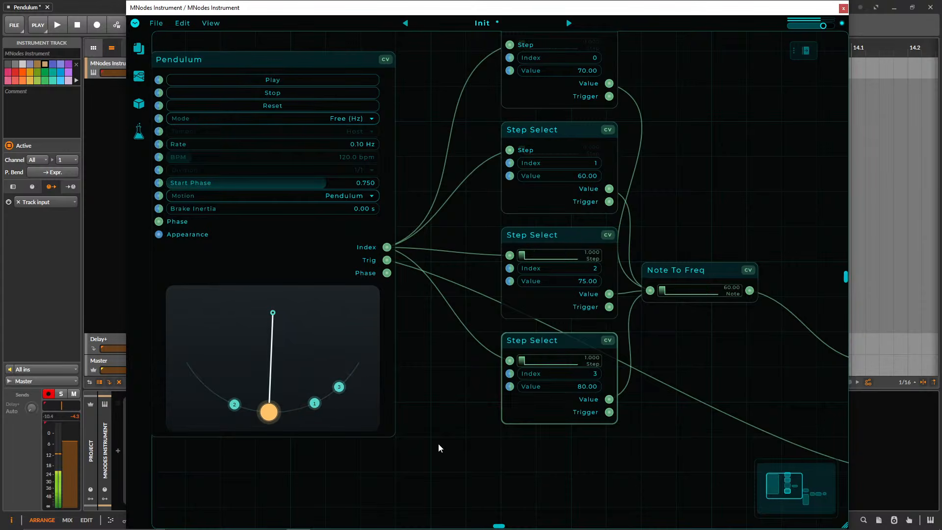
double_click(357, 143)
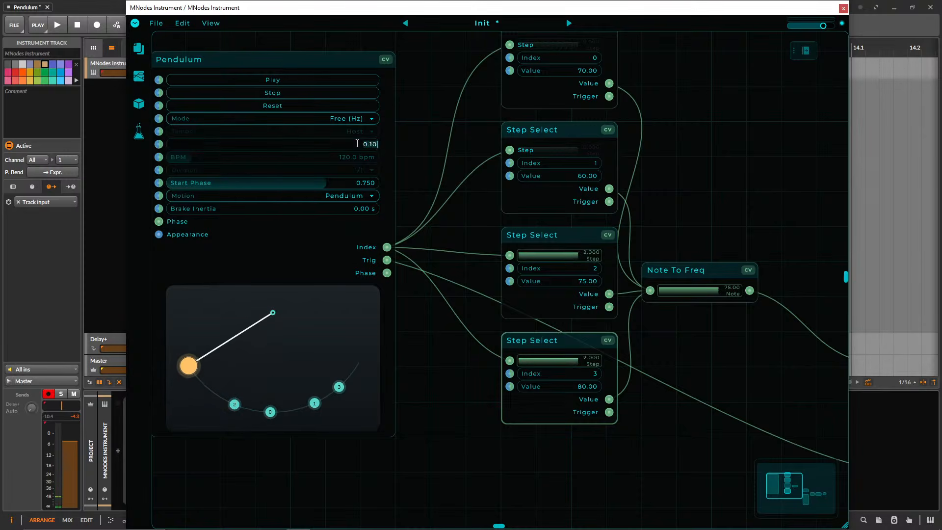
type("5")
key("Return")
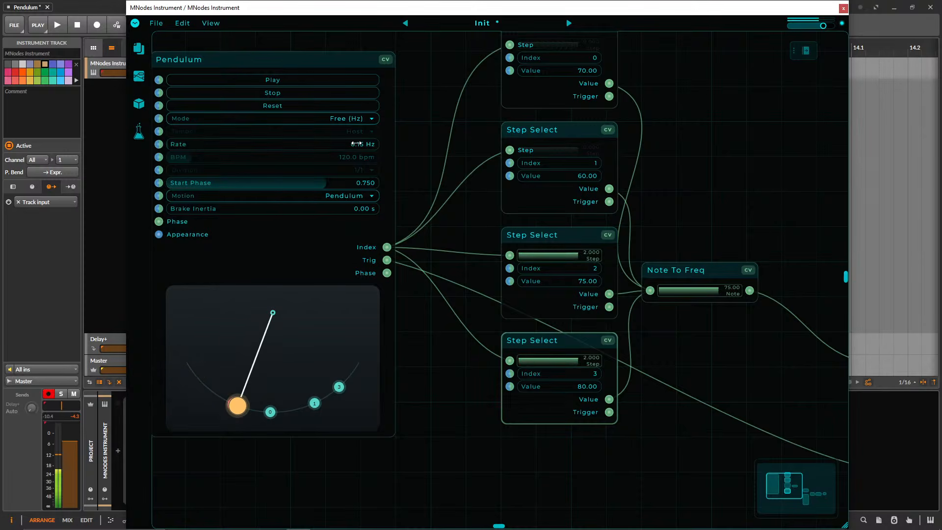
left_click_drag(344, 387, 185, 410)
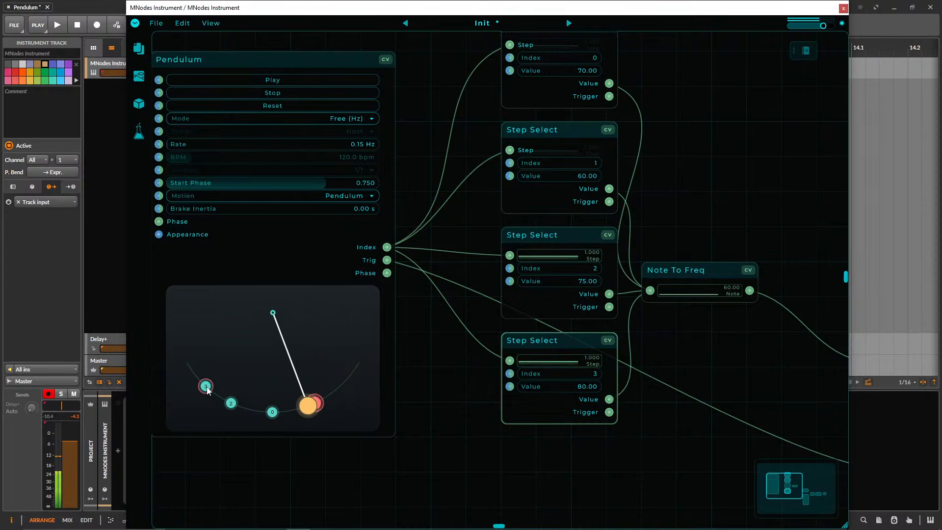
Duplicate the fourth Step Select below the original and feed the fifth node's Step input from Pendulum's Index output.
left_click_drag(575, 432, 506, 460)
scroll(437, 451, "down", 4)
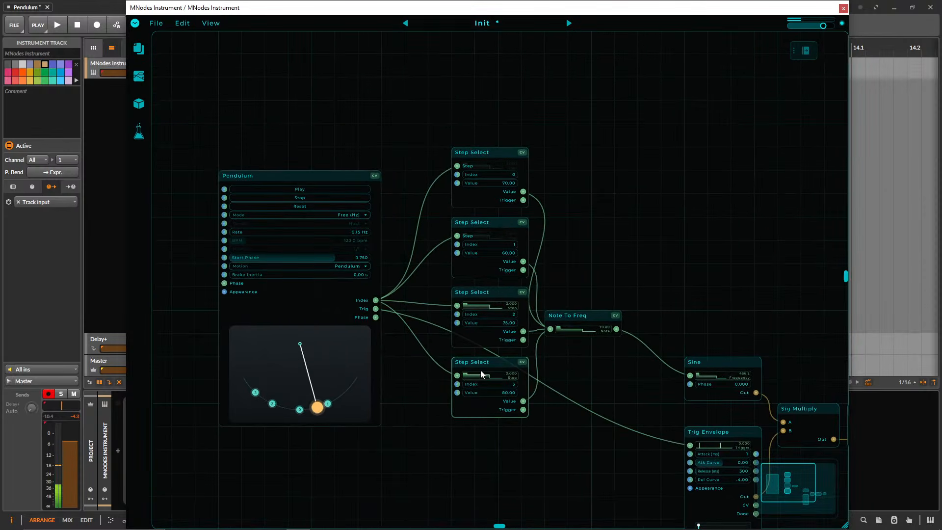
key("ctrl+d")
left_click_drag(375, 301, 459, 445)
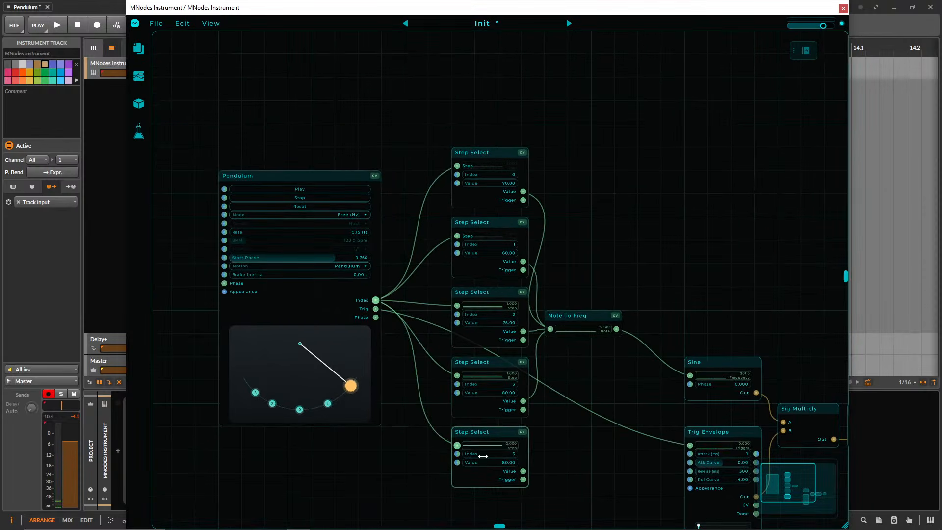
Set up the fifth Step Select with index 4 and value 85 feeding Note To Freq, and place step 4 on the arc beyond step 3.
type("4")
key("Return")
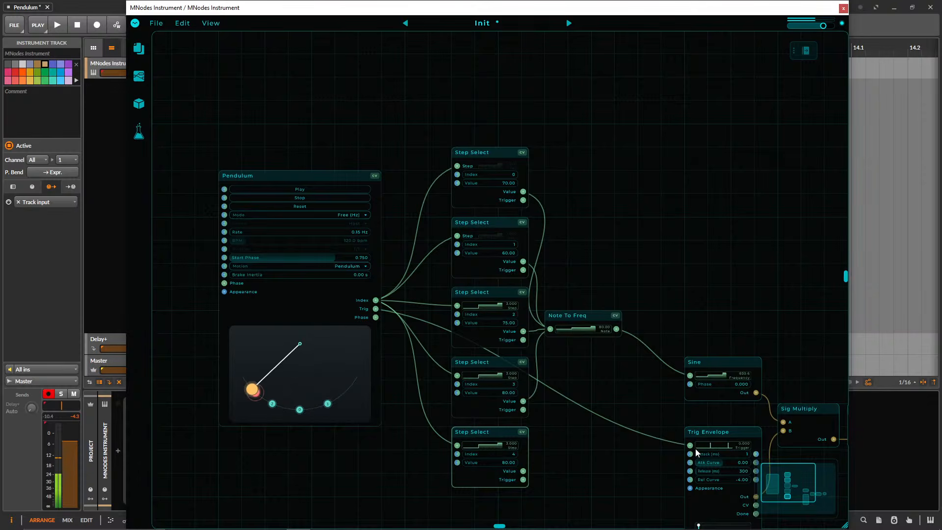
left_click_drag(524, 473, 548, 329)
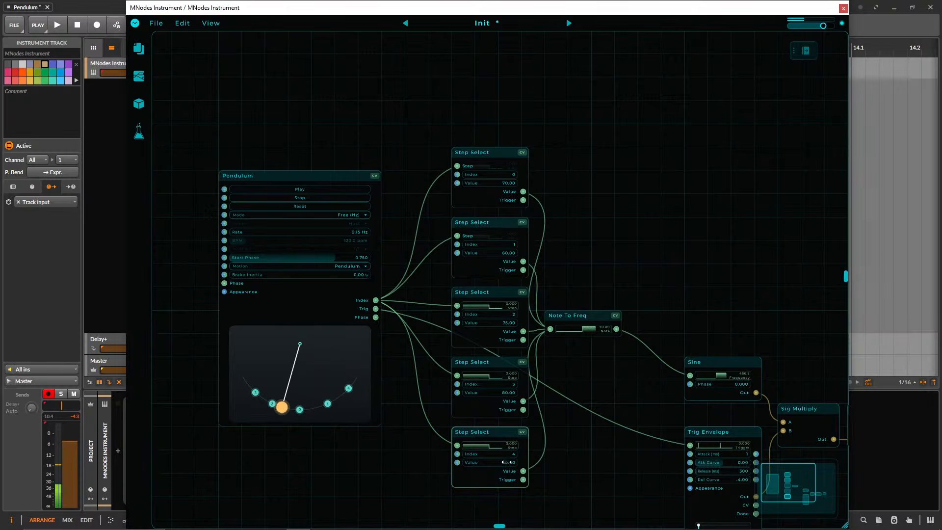
type("85")
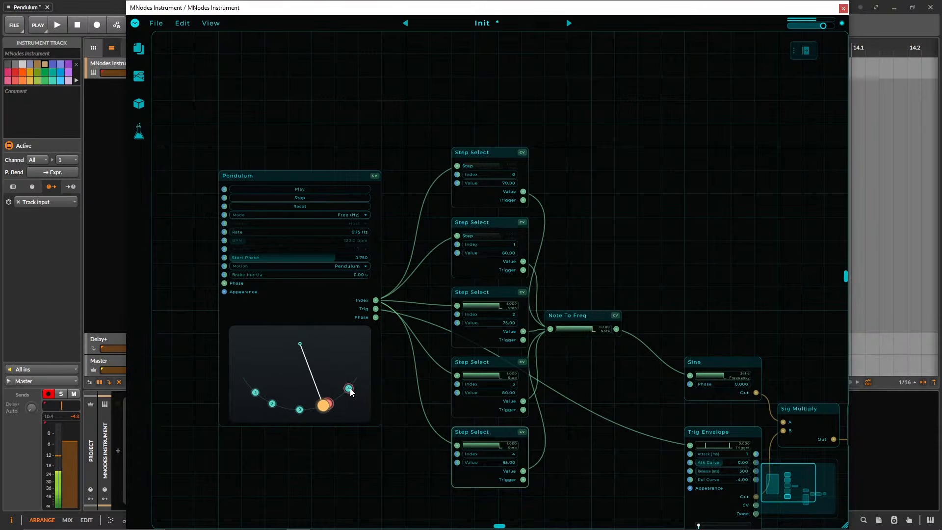
left_click_drag(351, 392, 248, 387)
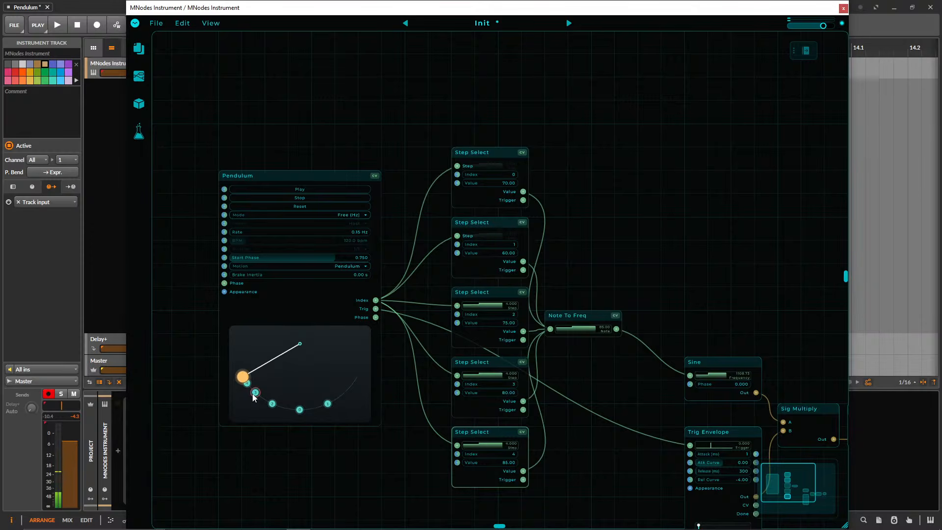
Set Trig Envelope's release to 540 ms and its release curve to -2.69.
left_click_drag(636, 453, 436, 338)
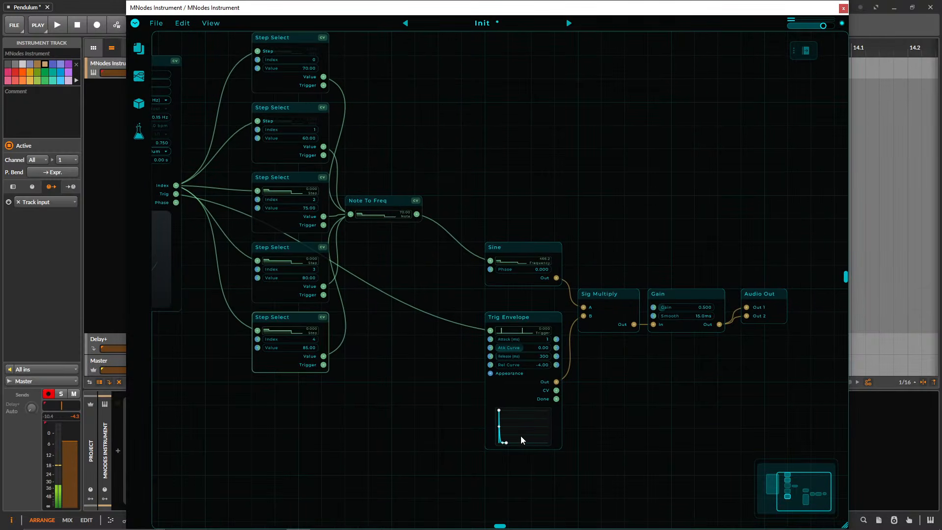
scroll(407, 438, "up", 2)
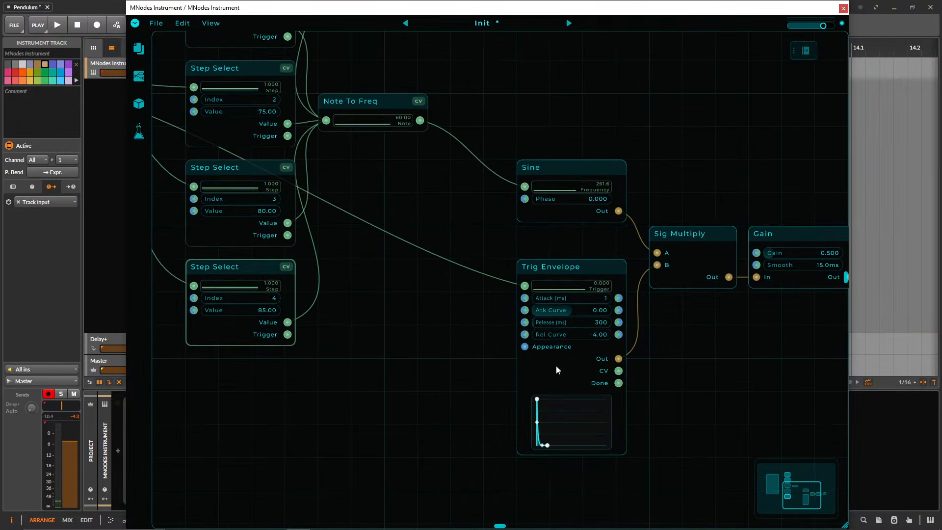
left_click_drag(567, 335, 558, 301)
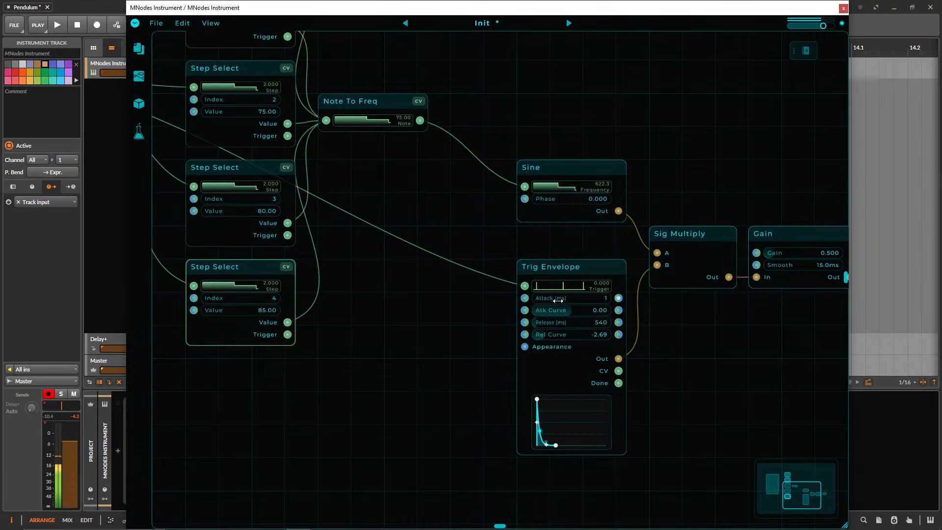
Lower the Gain node's gain to 0.460.
left_click_drag(458, 347, 707, 400)
scroll(687, 416, "down", 2)
left_click_drag(627, 418, 642, 462)
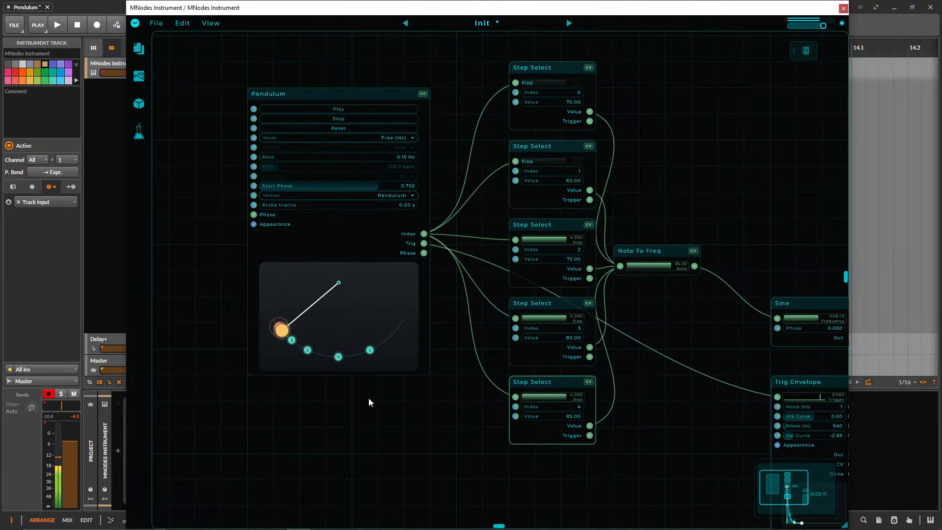
left_click_drag(658, 311, 303, 258)
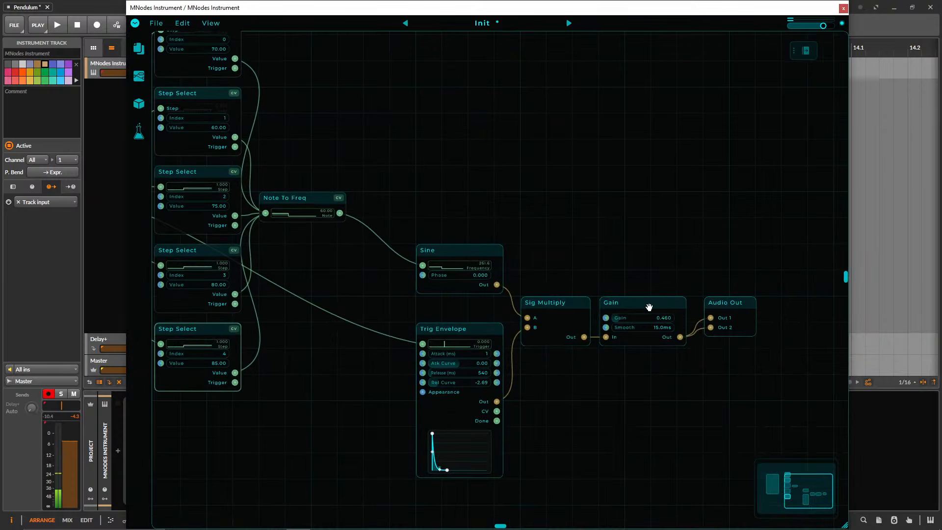
left_click_drag(542, 248, 742, 270)
left_click_drag(546, 295, 633, 309)
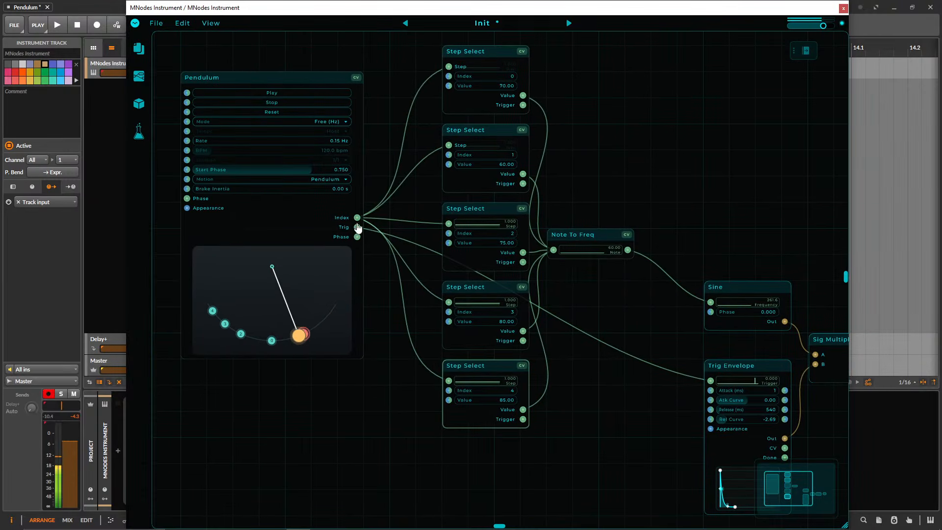
left_click_drag(390, 302, 398, 349)
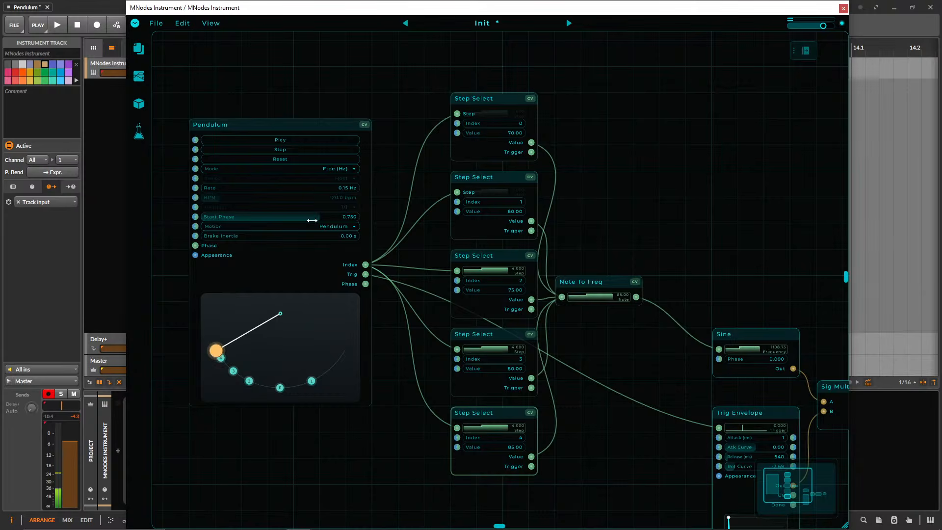
Move the instrument window aside to uncover the track list and lower the MNodes Instrument track's volume.
left_click_drag(231, 8, 299, 8)
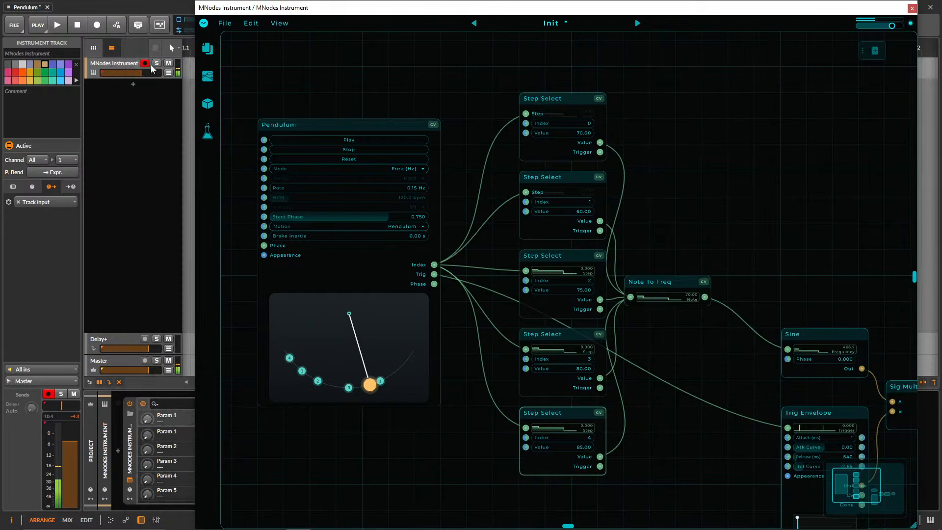
left_click_drag(141, 73, 136, 73)
Align the column of five Step Select nodes with Pendulum's top edge and place Note To Freq beside the topmost one.
left_click_drag(654, 200, 552, 167)
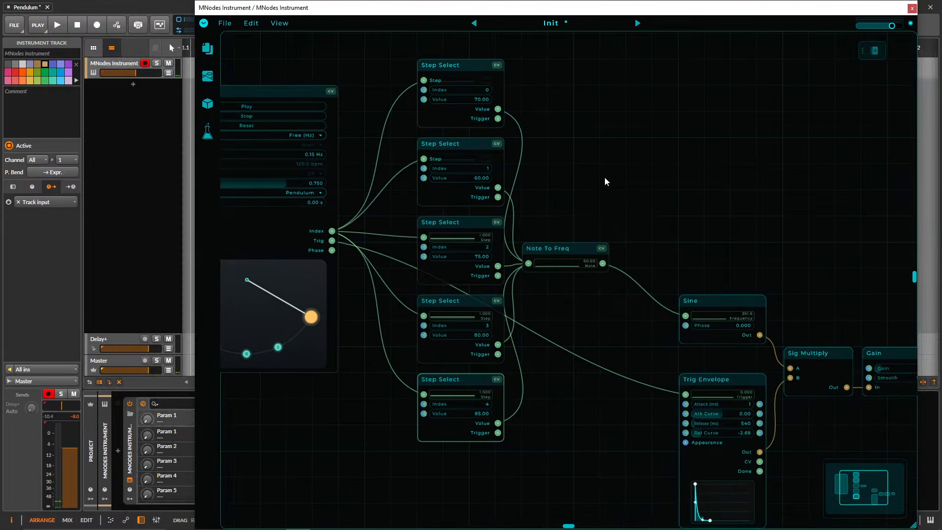
scroll(637, 211, "down", 2)
left_click_drag(608, 215, 581, 212)
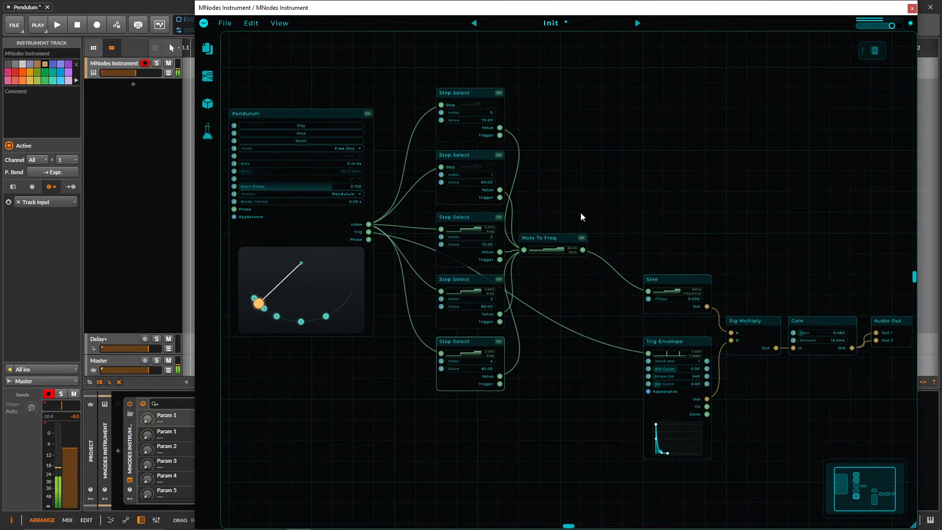
left_click_drag(556, 130, 534, 128)
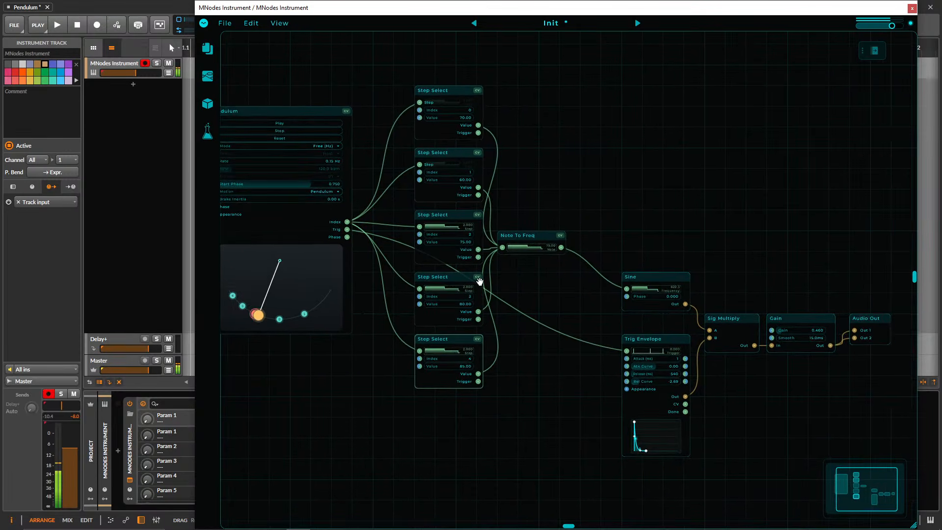
left_click_drag(442, 493, 411, 112)
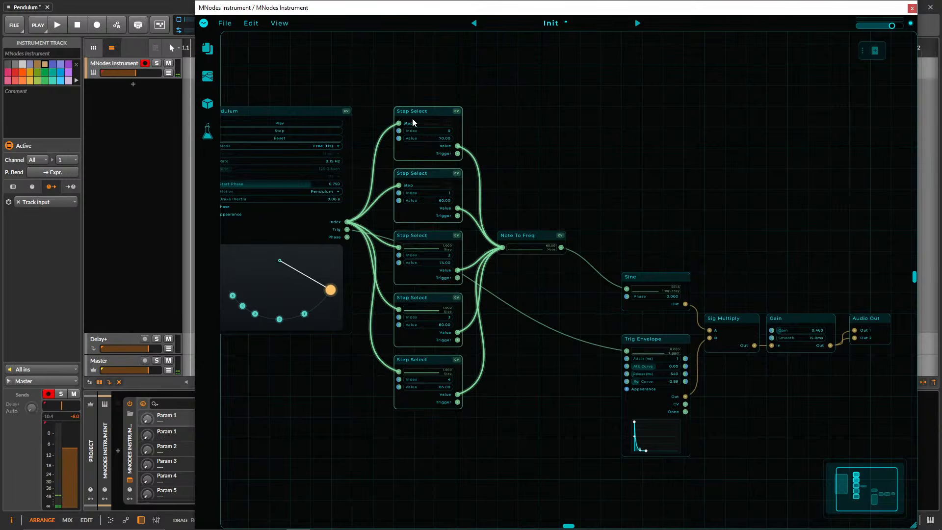
left_click_drag(535, 236, 515, 112)
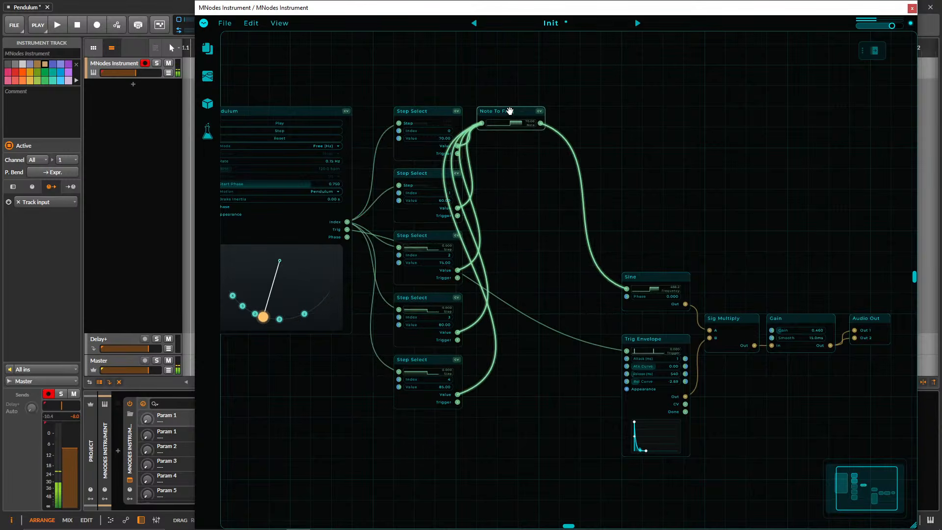
mouse_move(655, 180)
left_mouse_down()
mouse_move(624, 168)
mouse_move(647, 165)
left_mouse_up()
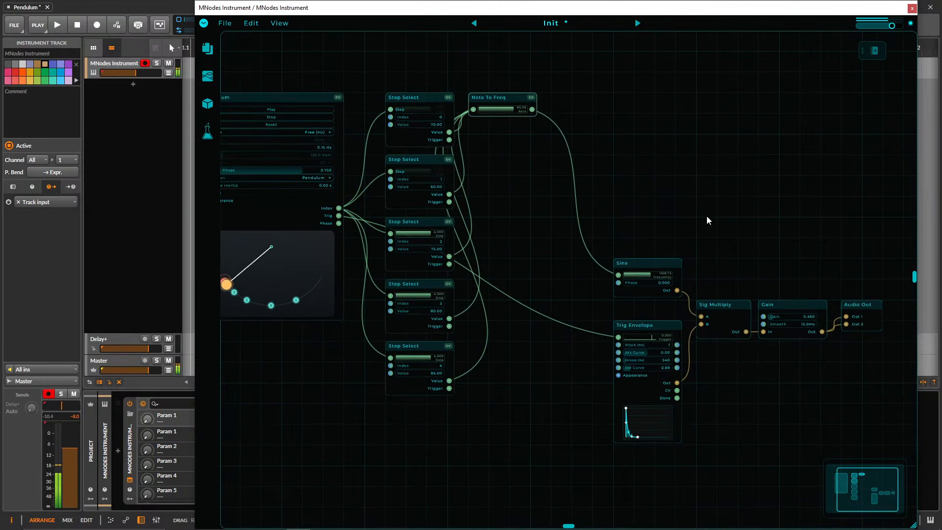
Lower the instrument track's volume further and delete the Sine, Trig Envelope, Sig Multiply and Note To Freq nodes.
left_click_drag(142, 74, 130, 76)
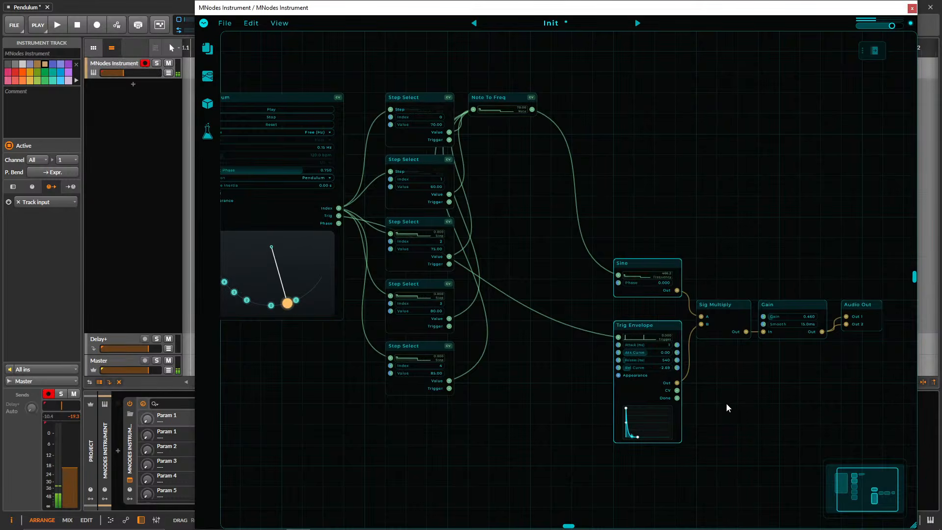
left_click_drag(726, 400, 638, 233)
key("Delete")
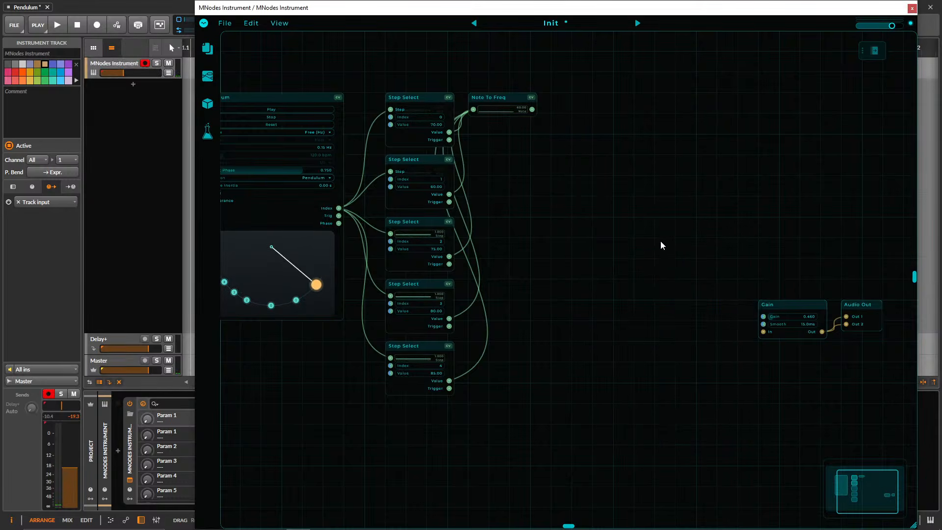
left_click(494, 96)
key("Delete")
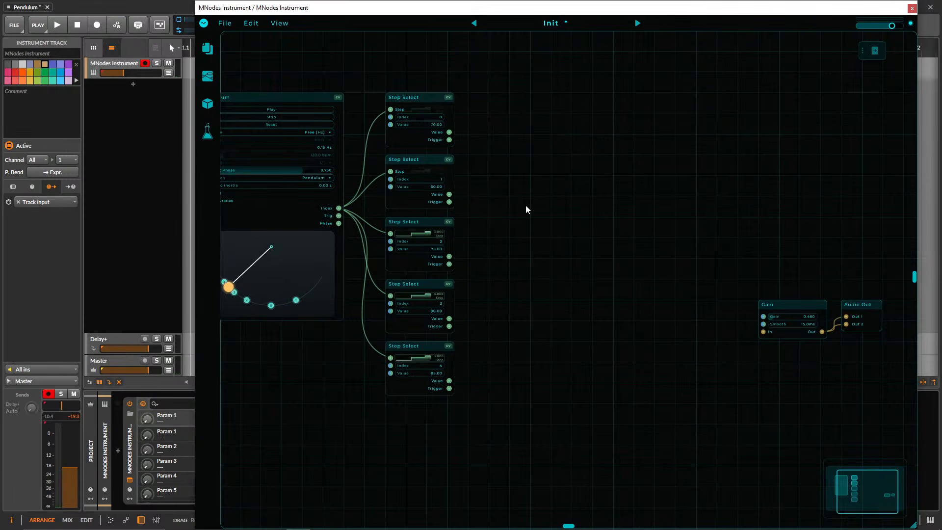
Move the Gain and Audio Out nodes up, roughly level with the uppermost Step Select.
left_click_drag(565, 220, 612, 250)
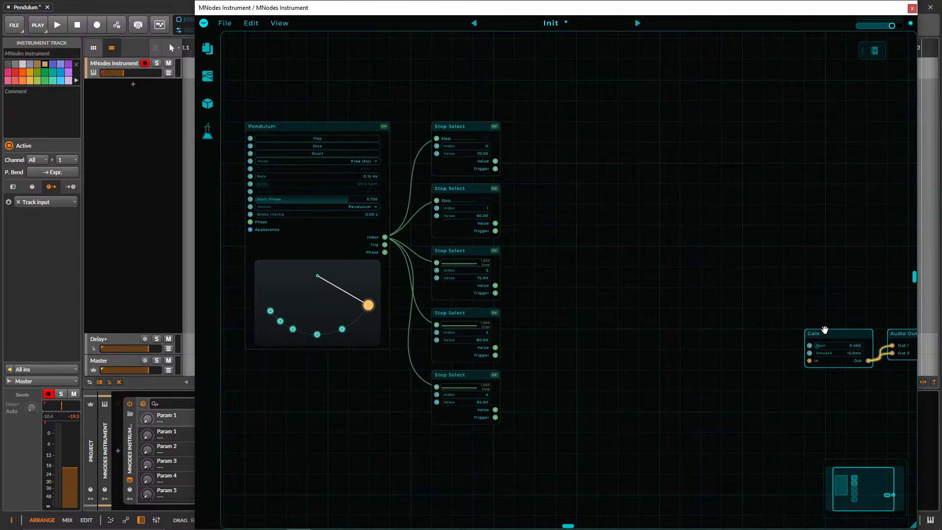
left_click_drag(825, 330, 783, 164)
left_click_drag(608, 240, 609, 240)
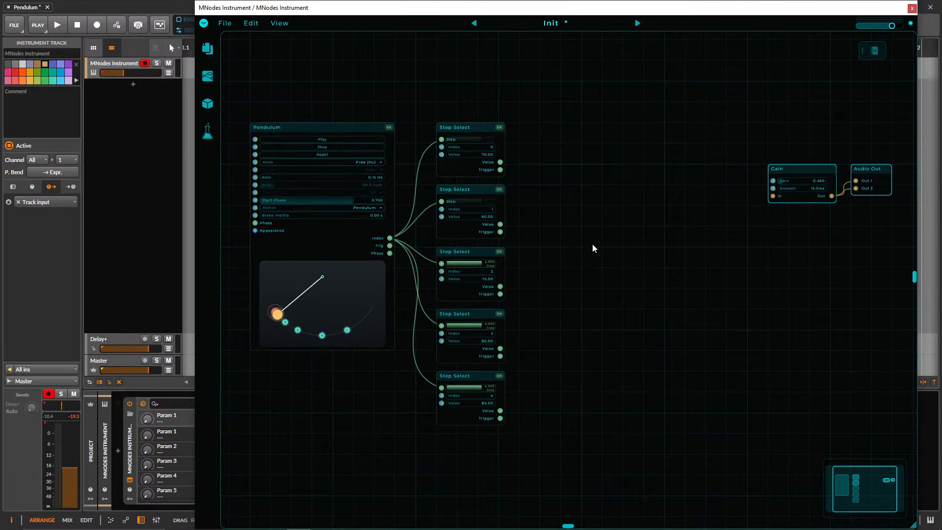
Add a MIDI Note Trigger node in the free space between the Step Select column and Gain.
left_click_drag(596, 256, 650, 290)
scroll(607, 291, "up", 3)
double_click(610, 248)
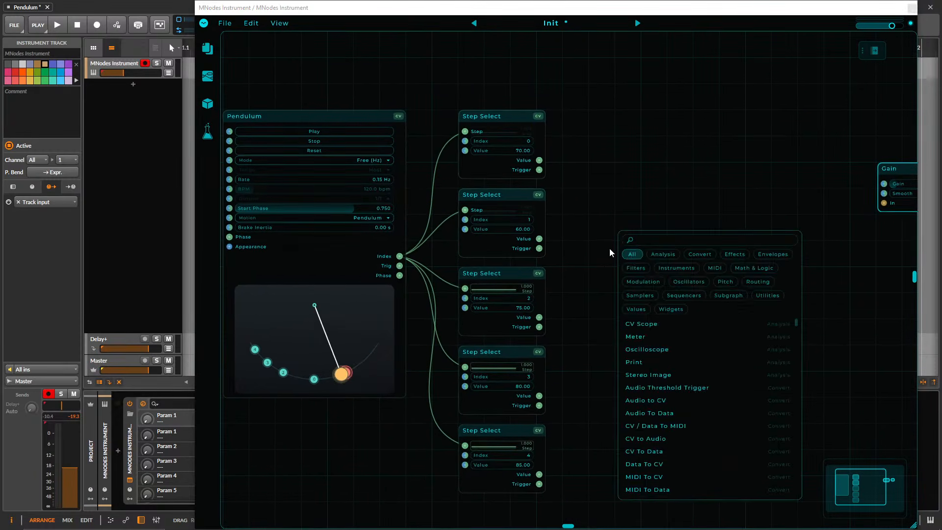
type("midi no")
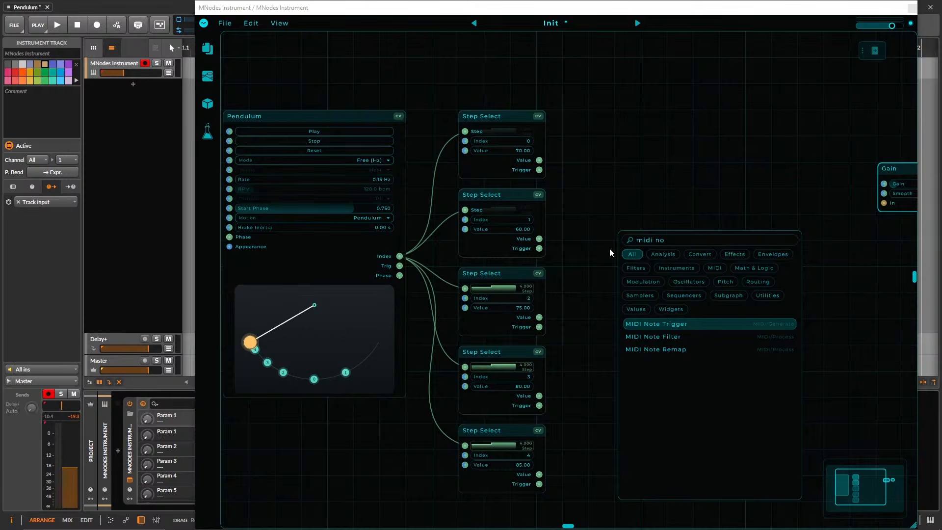
key("Return")
left_click_drag(587, 220, 644, 224)
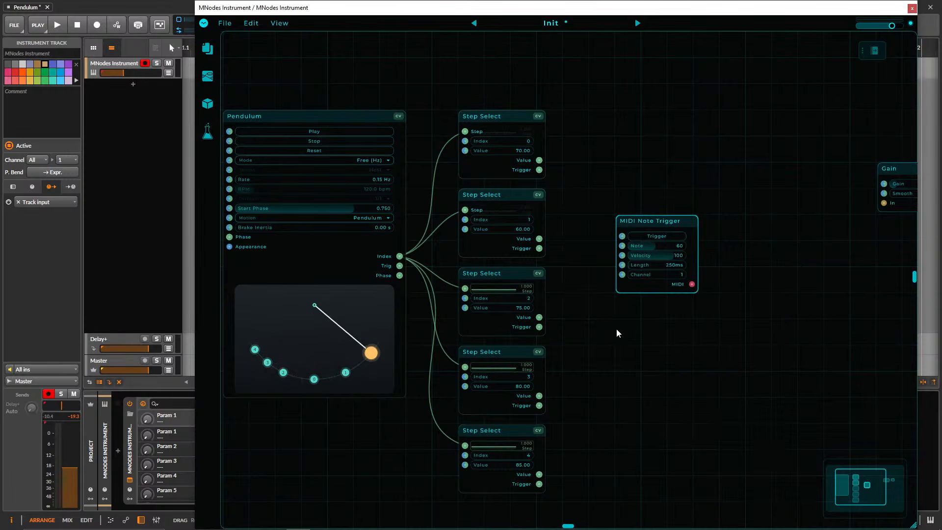
scroll(657, 338, "up", 1)
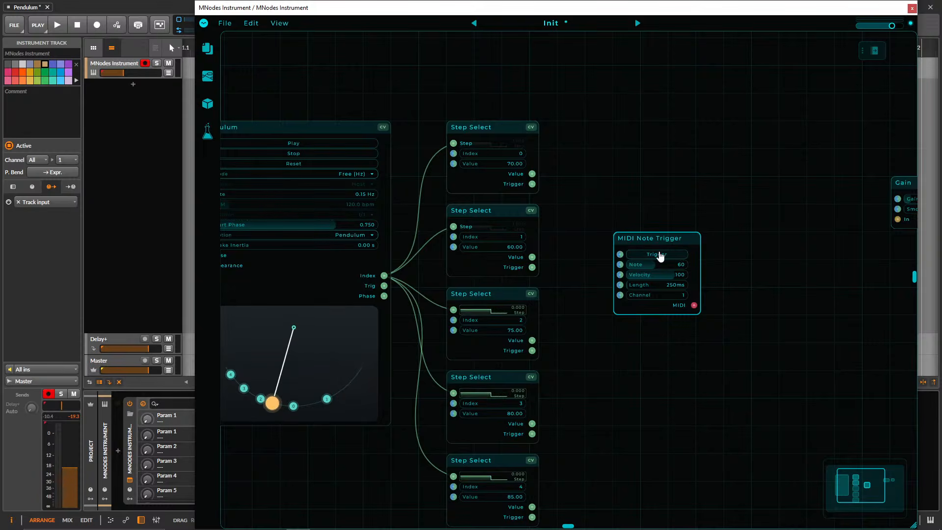
left_click_drag(732, 264, 705, 262)
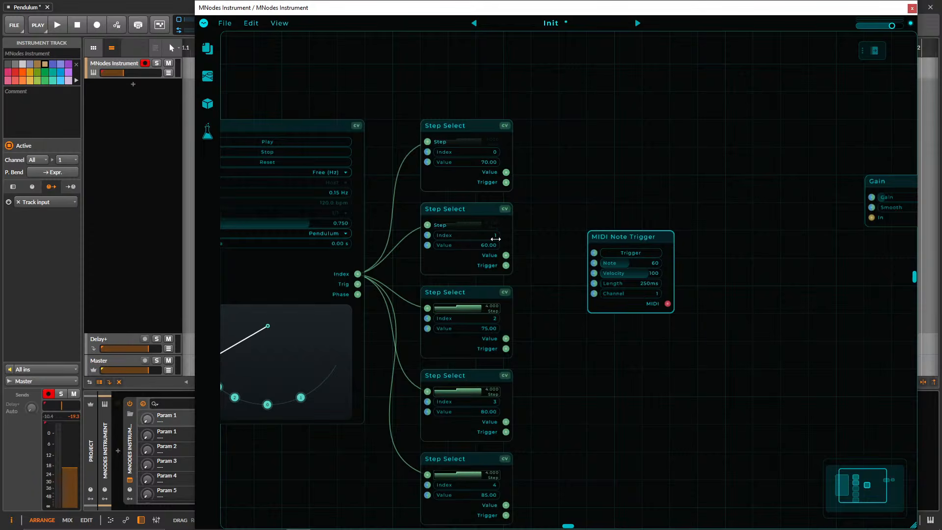
scroll(754, 288, "down", 2)
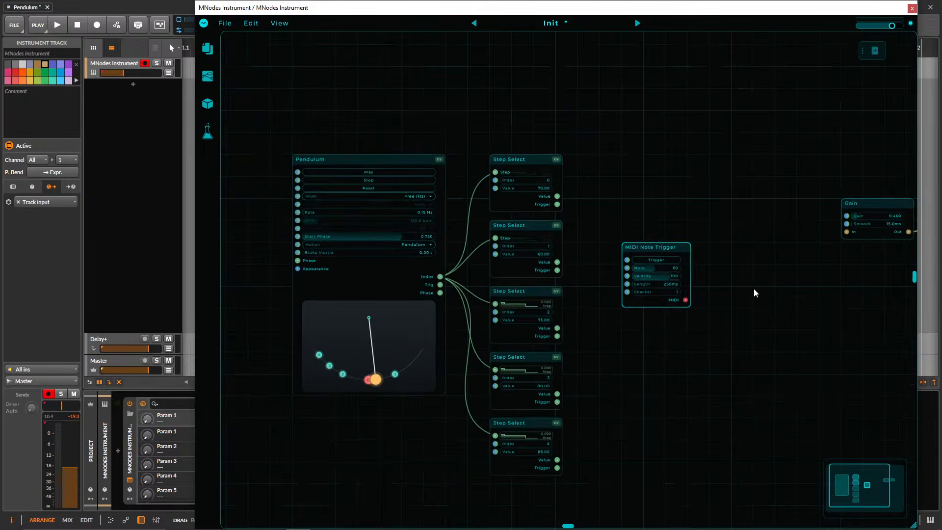
left_click_drag(754, 289, 715, 291)
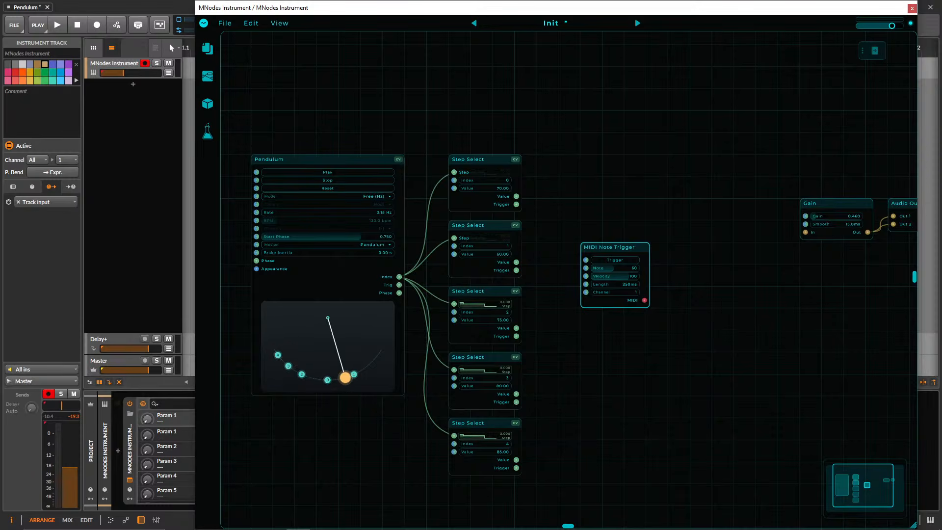
double_click(591, 379)
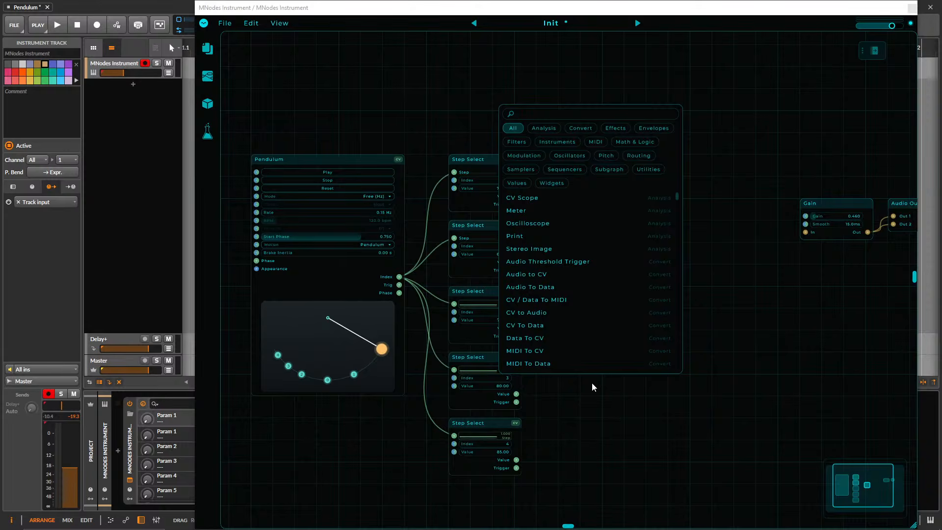
type("roy")
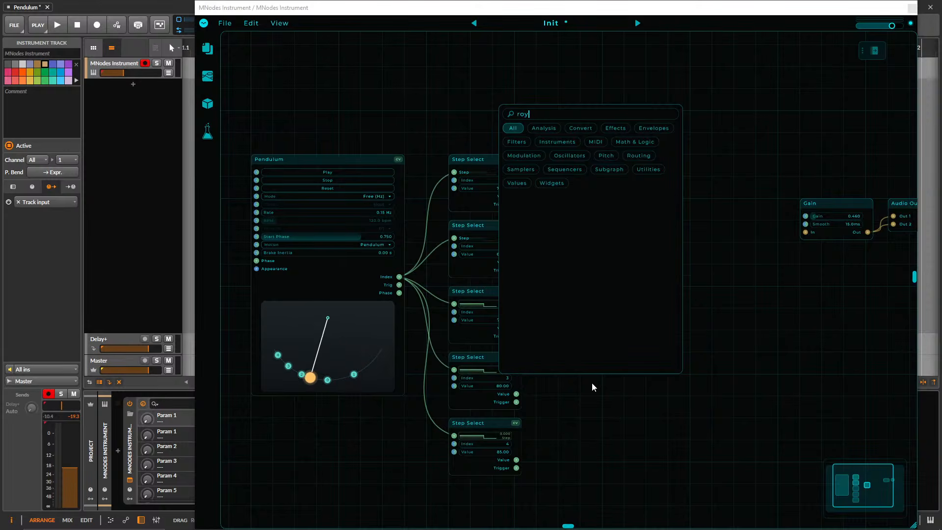
key("BackSpace")
type("ute")
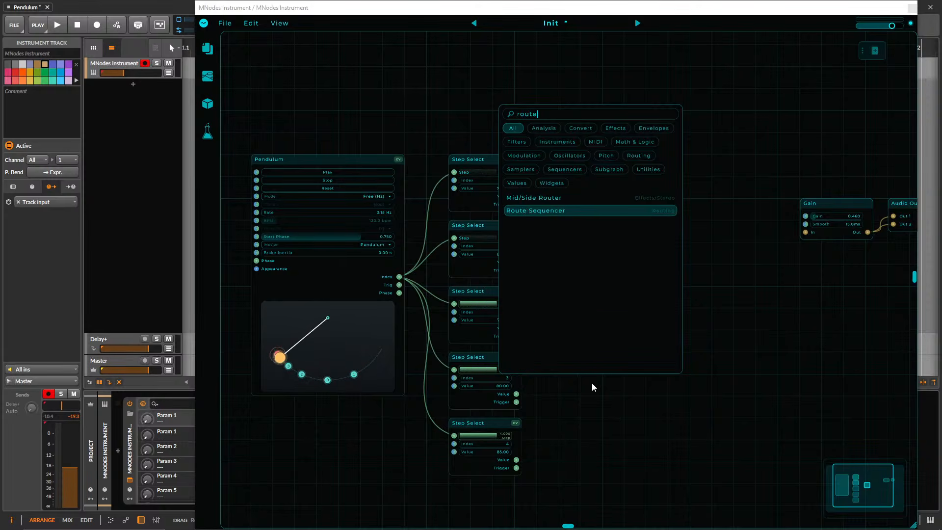
key("Return")
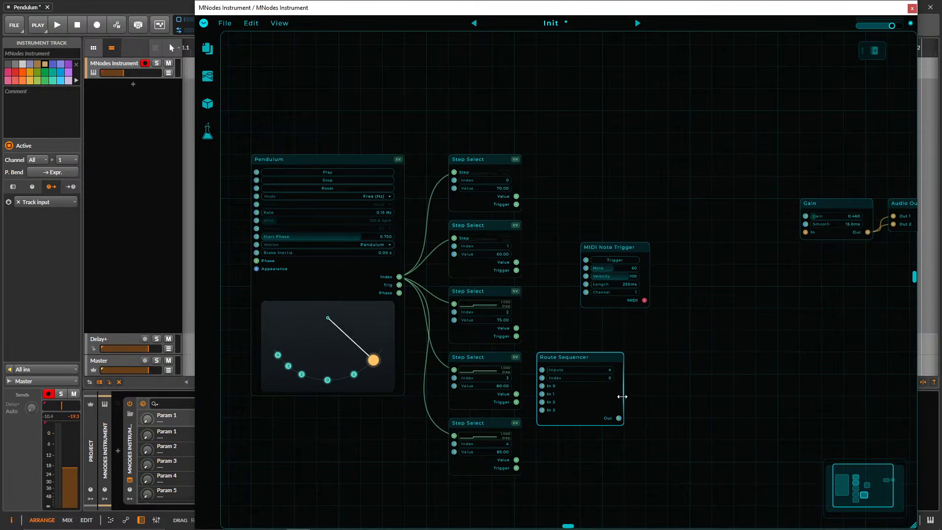
left_click_drag(564, 355, 565, 332)
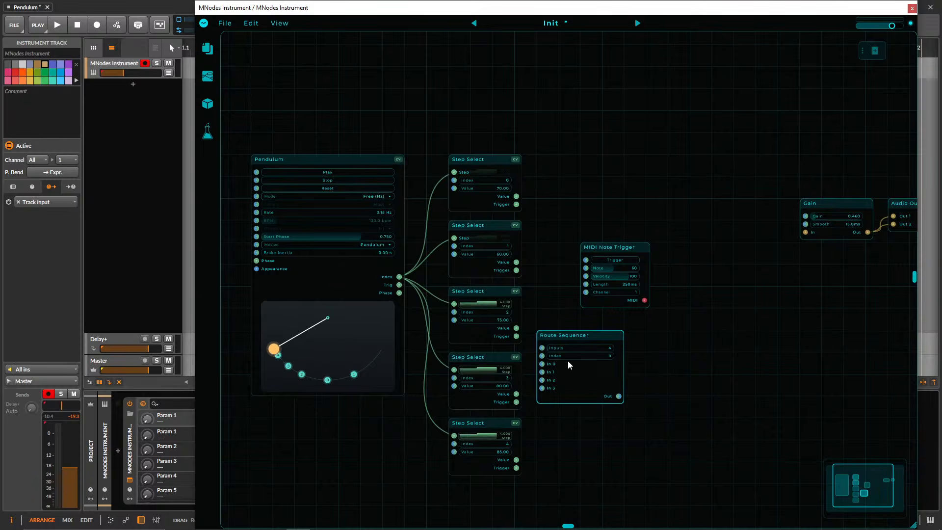
key("Delete")
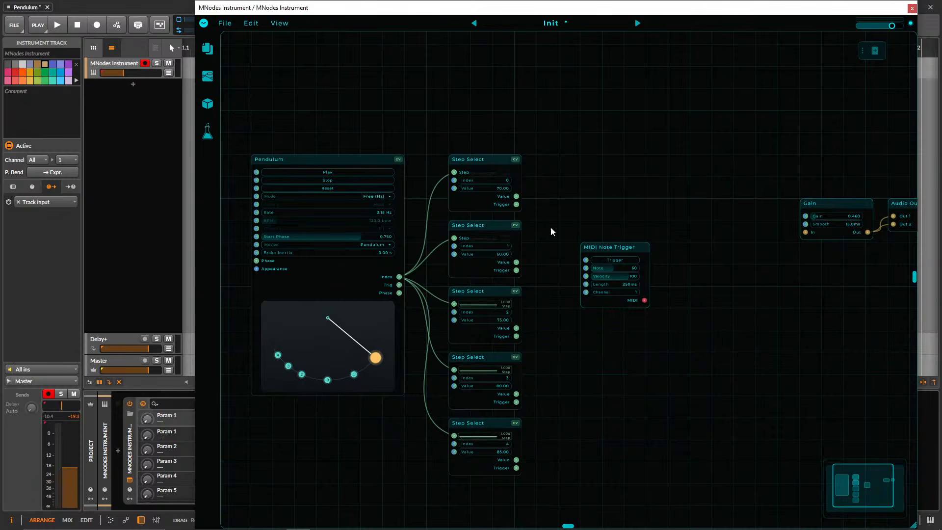
Shift the MIDI Note Trigger node slightly down and farther away from the Step Select column.
left_click_drag(454, 109, 504, 481)
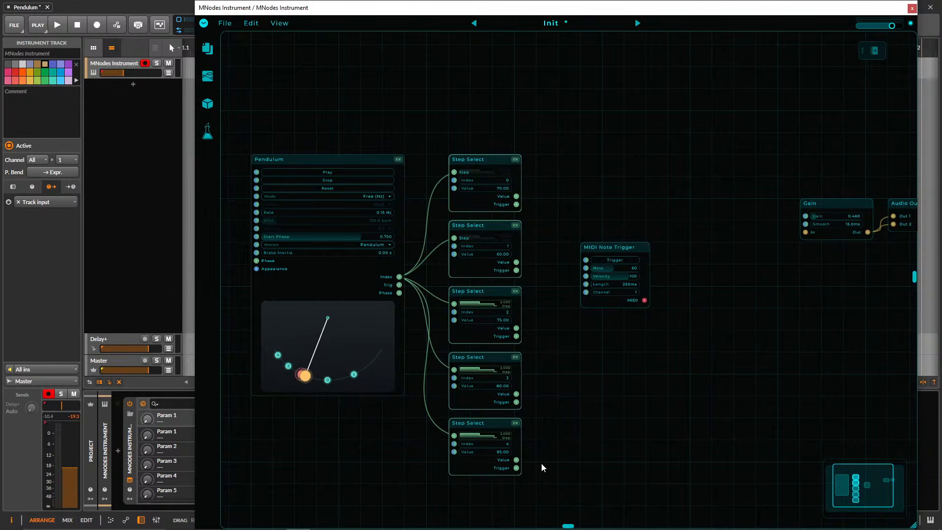
left_click_drag(499, 495, 490, 144)
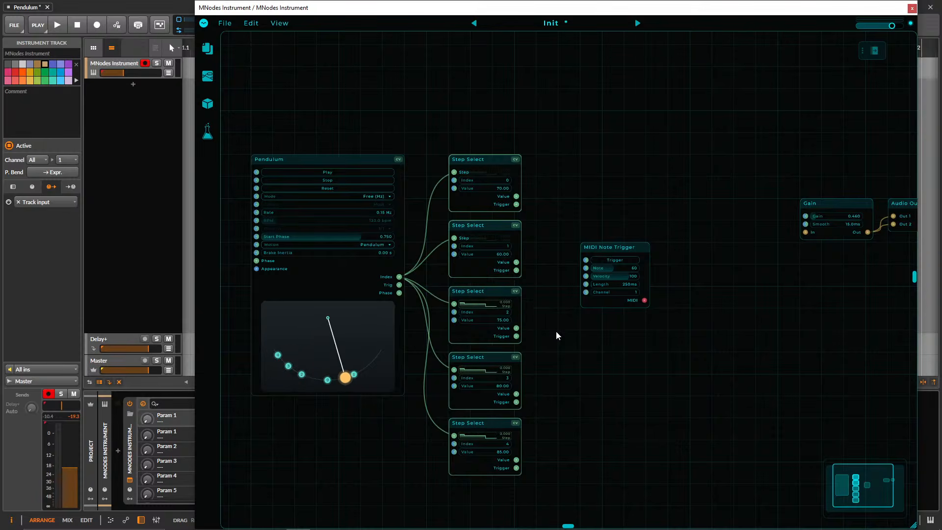
left_click_drag(562, 207, 568, 205)
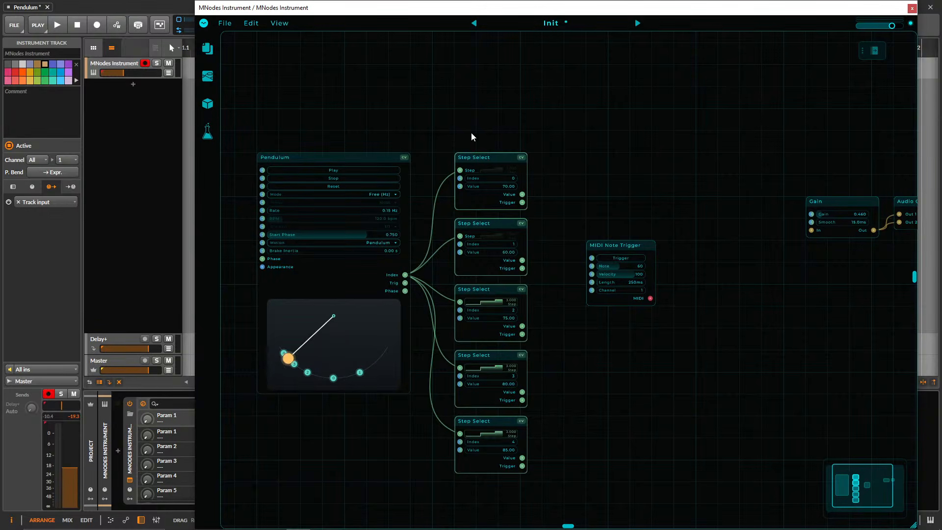
left_click_drag(483, 125, 494, 477)
scroll(573, 352, "up", 1)
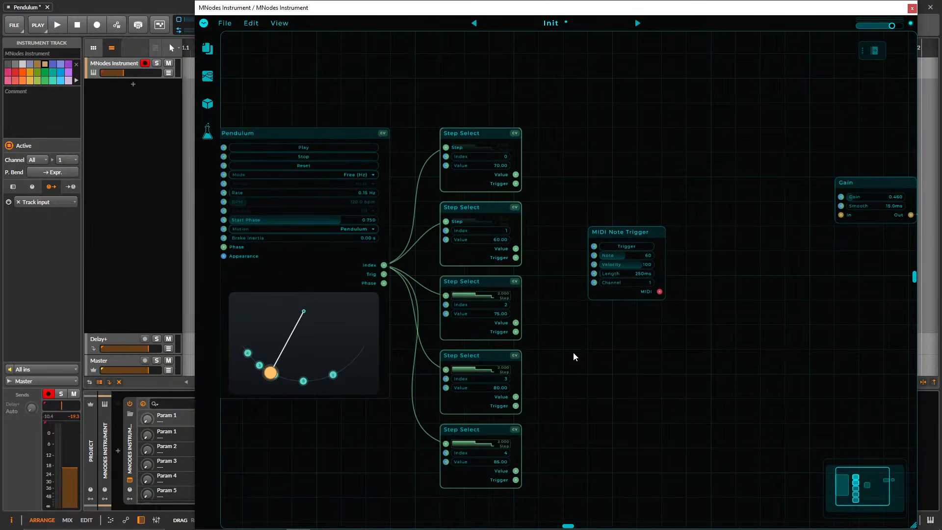
left_click_drag(573, 352, 599, 362)
left_click_drag(644, 242, 592, 238)
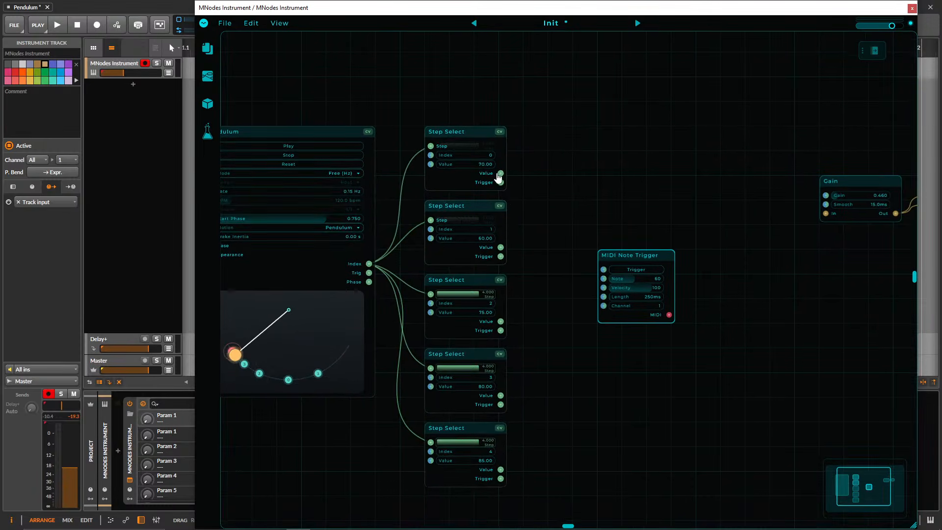
Delete the Step Select nodes with index 2, 3 and 4 and their steps on the arc, and move the remaining pair down.
left_click_drag(537, 488, 425, 274)
key("Delete")
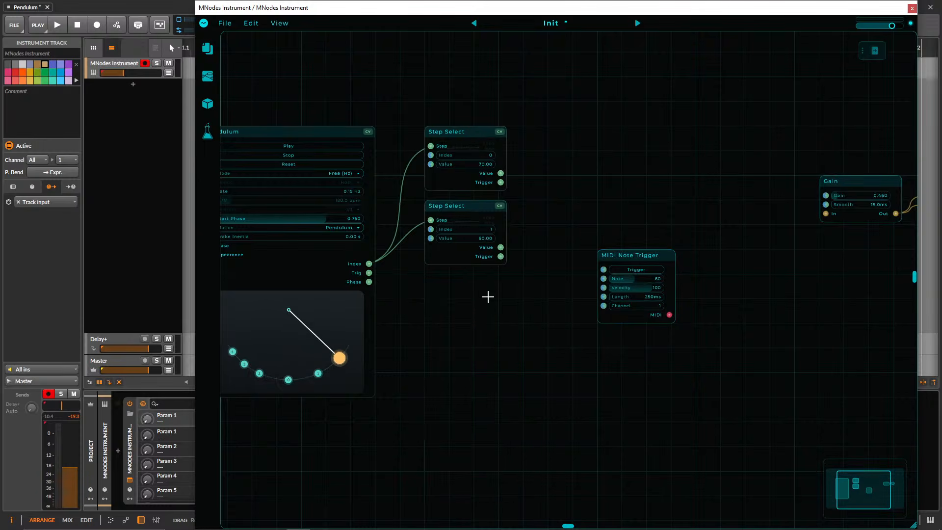
left_click_drag(465, 131, 464, 229)
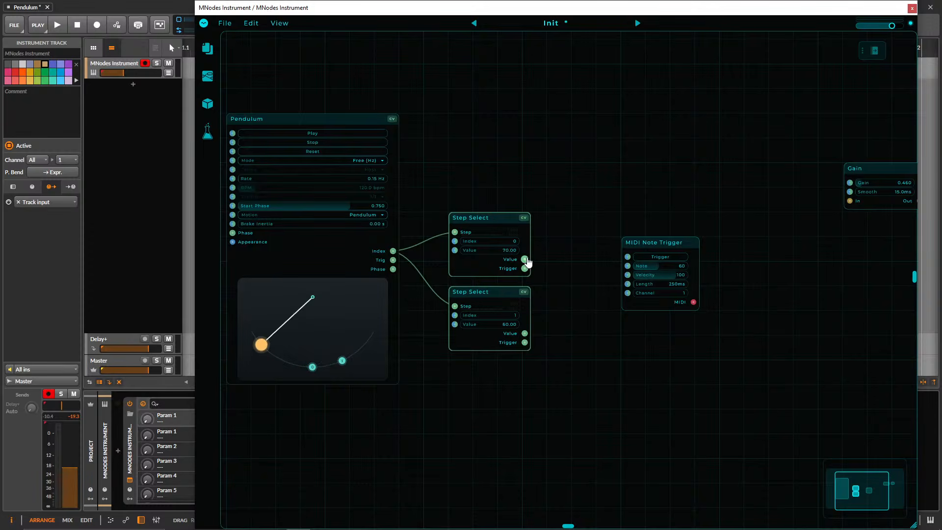
Feed MIDI Note Trigger's Note input from both Step Select Value outputs and its Trigger input from Pendulum's Trig output.
left_click_drag(524, 259, 627, 271)
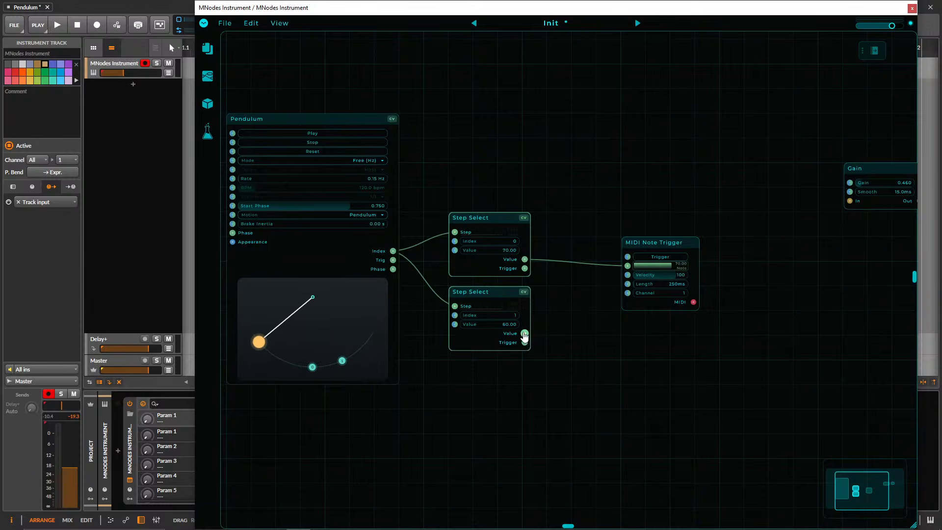
left_click_drag(525, 334, 601, 245)
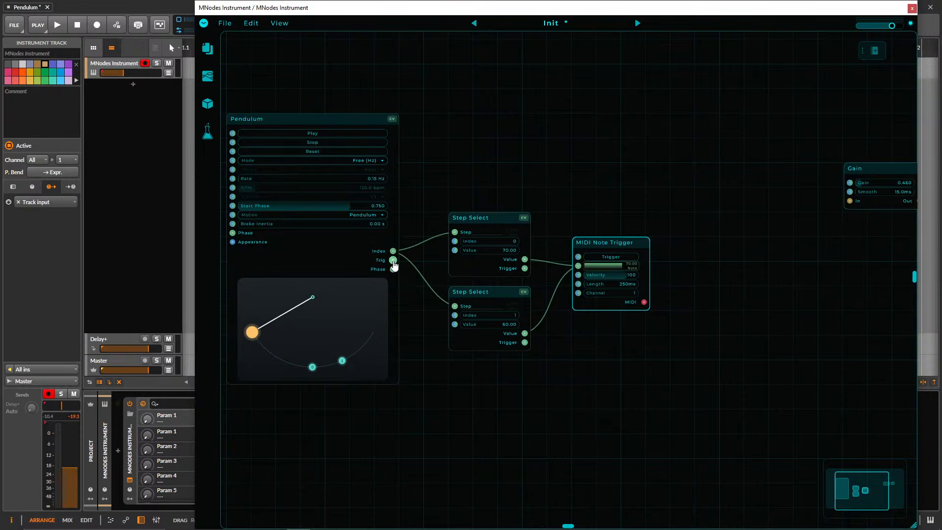
left_click_drag(393, 261, 578, 257)
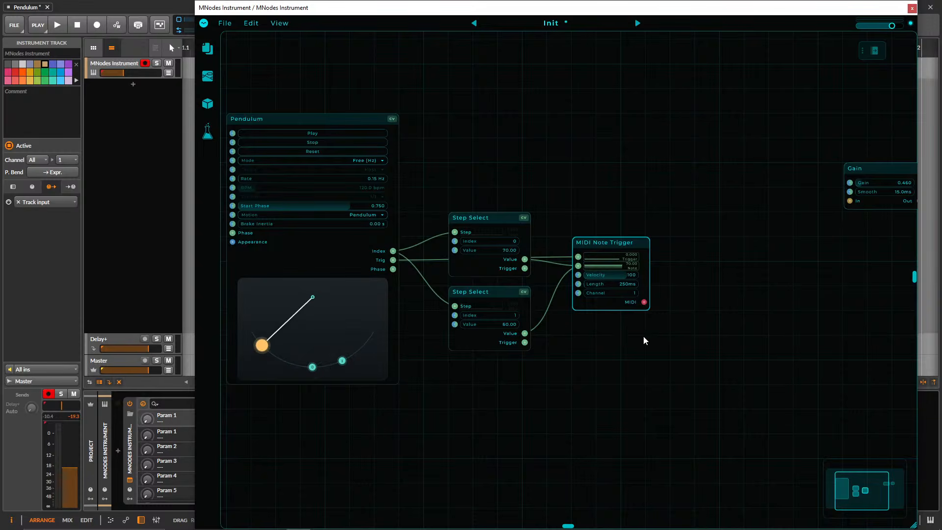
Add a Plugin Host node in the free space between MIDI Note Trigger and Gain.
left_click_drag(655, 332, 621, 353)
left_click_drag(738, 330, 674, 329)
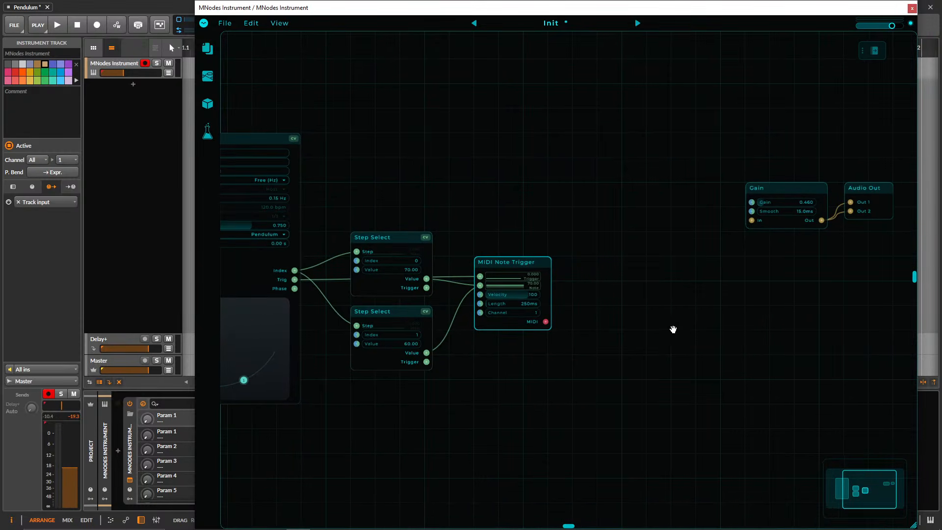
double_click(649, 290)
type("plugin")
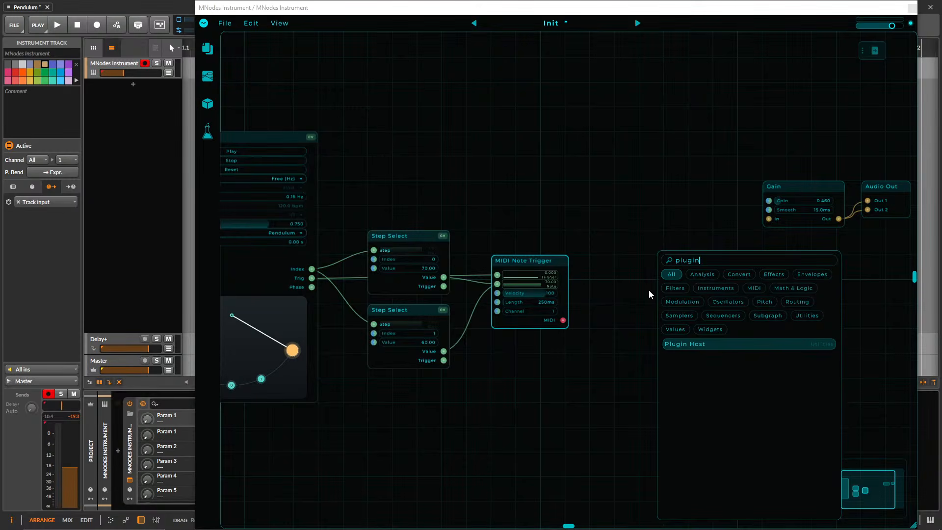
key("Return")
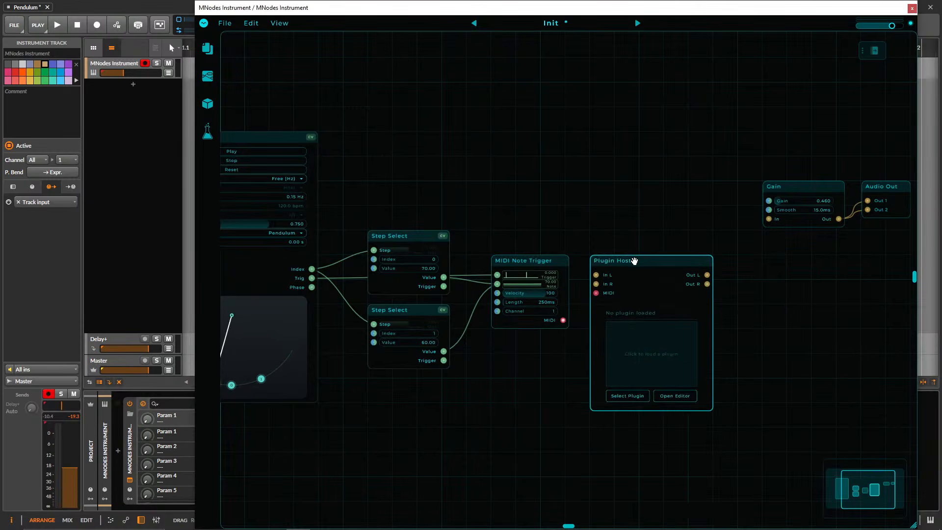
Delete the Gain node and add a Gain Stereo node beyond Plugin Host in its place.
left_click_drag(726, 268, 756, 270)
left_click_drag(809, 272, 779, 201)
key("Delete")
double_click(774, 302)
type("gain")
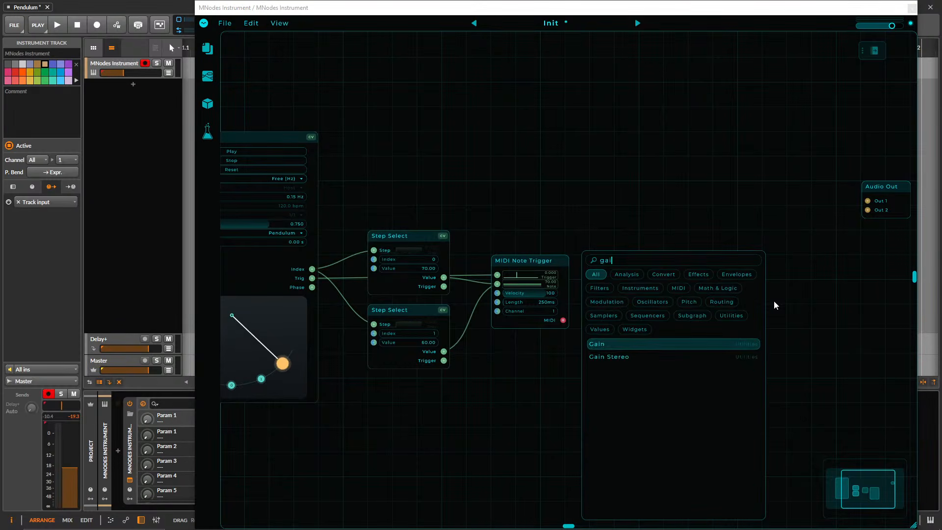
key("Down")
key("Return")
Wire Plugin Host's Out L and Out R through Gain Stereo to Audio Out's Out 1 and Out 2, moving Audio Out beside Gain Stereo.
mouse_move(708, 275)
left_mouse_down()
mouse_move(745, 293)
mouse_move(707, 284)
left_mouse_up()
left_click_drag(760, 261, 760, 236)
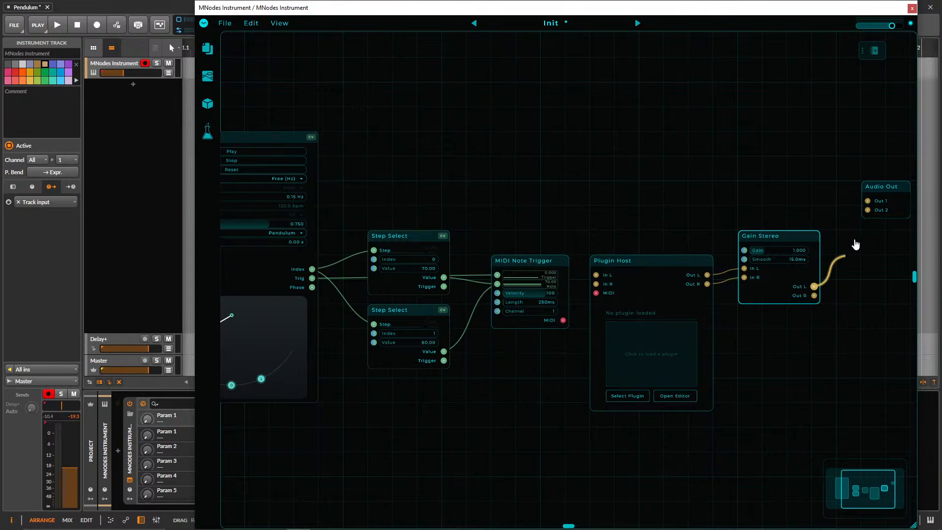
left_click_drag(856, 244, 815, 296)
left_click_drag(887, 187, 862, 286)
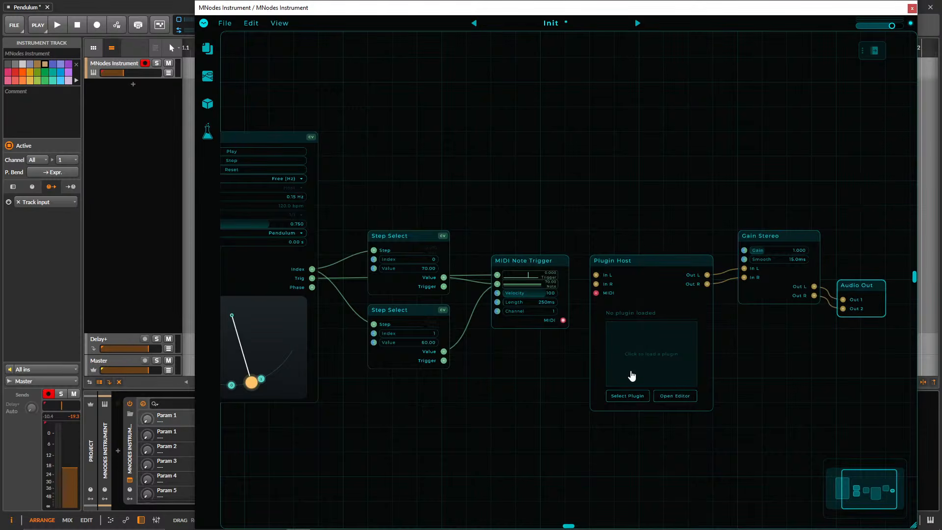
Load the Arturia Pigments plugin into the Plugin Host node.
left_click(662, 349)
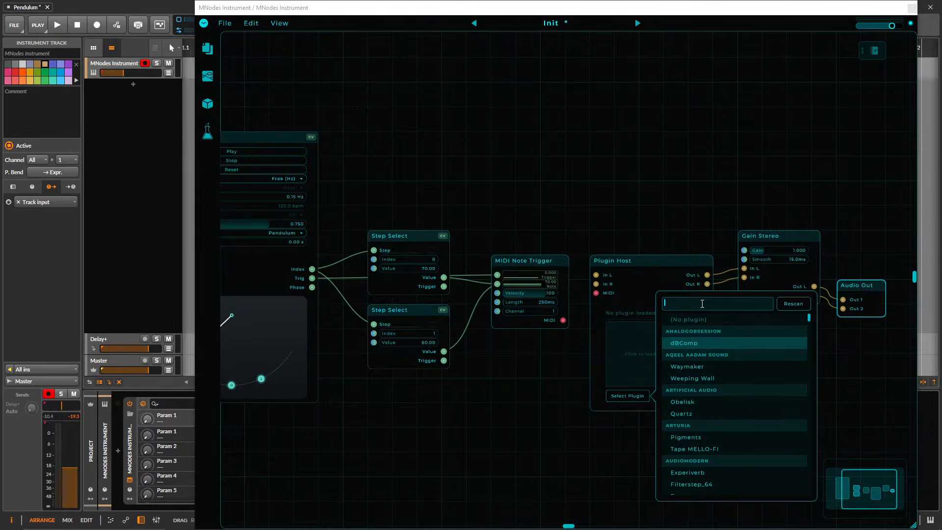
type("pigm")
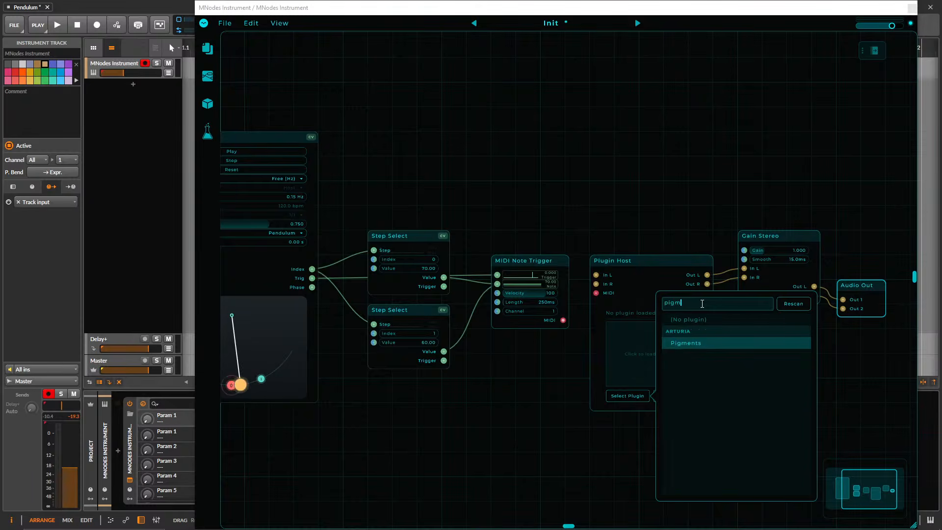
key("Return")
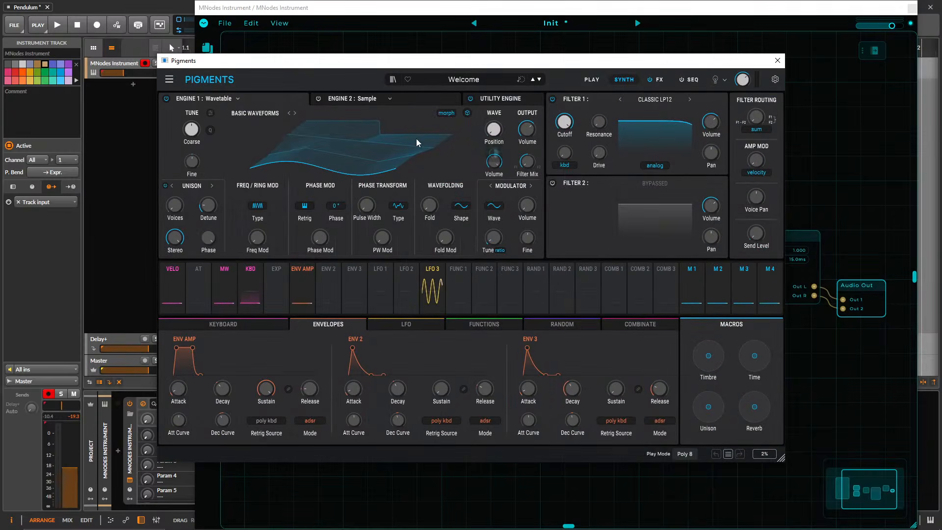
Load the Electric Piano preset Dissolving Telephone in Pigments and close its editor.
left_click(456, 80)
left_click(408, 187)
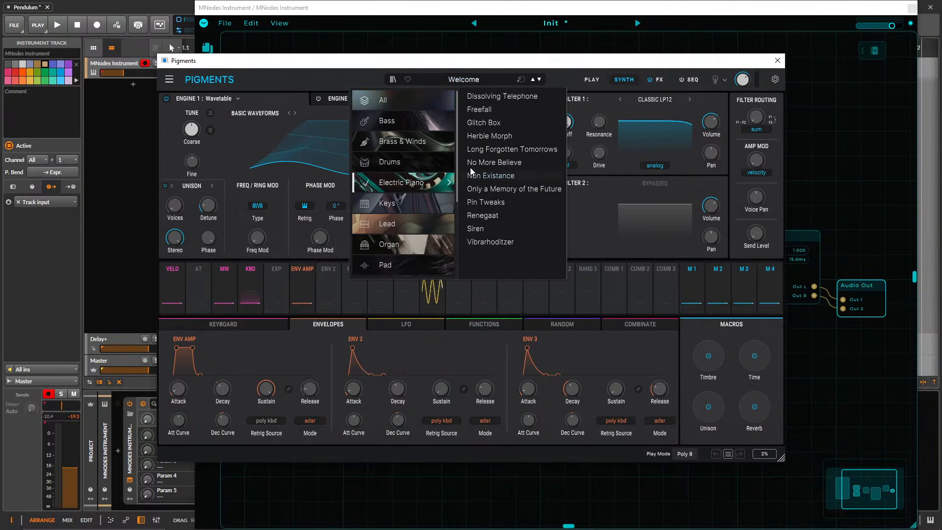
left_click(495, 97)
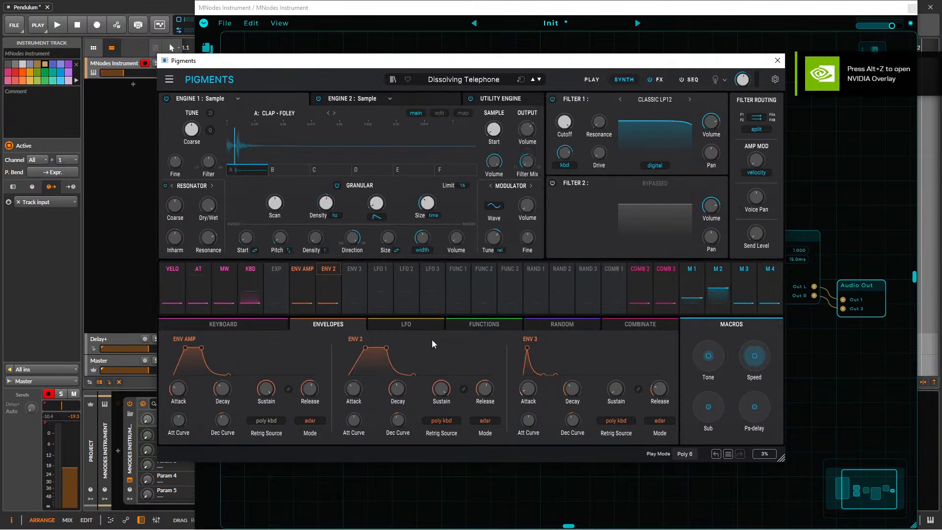
left_click(778, 62)
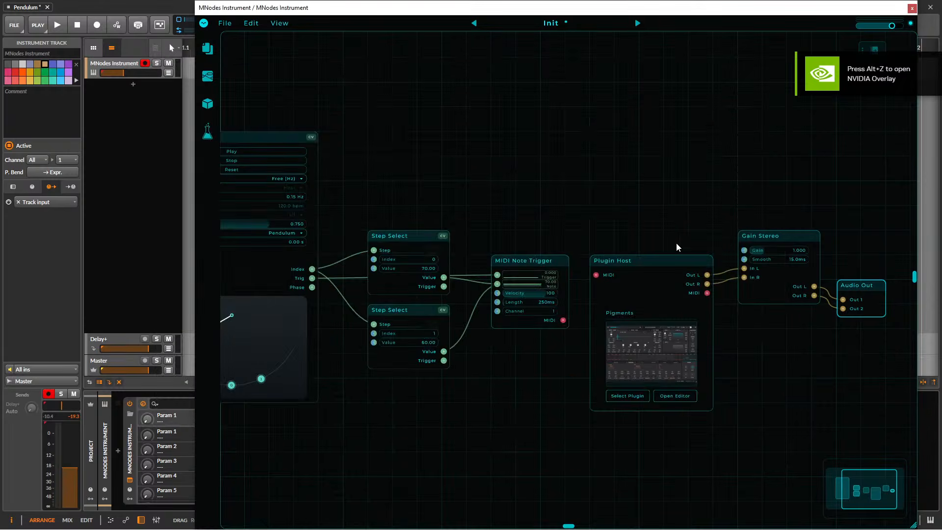
Connect MIDI Note Trigger's MIDI output to Plugin Host's MIDI input and switch Pigments to the preset Freefall.
left_click_drag(590, 303, 596, 275)
left_click_drag(551, 189, 610, 175)
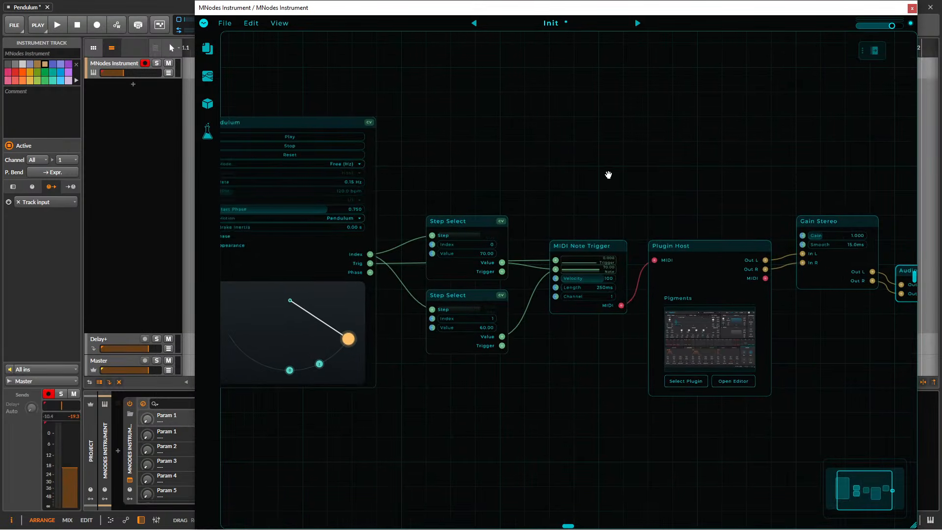
left_click(705, 331)
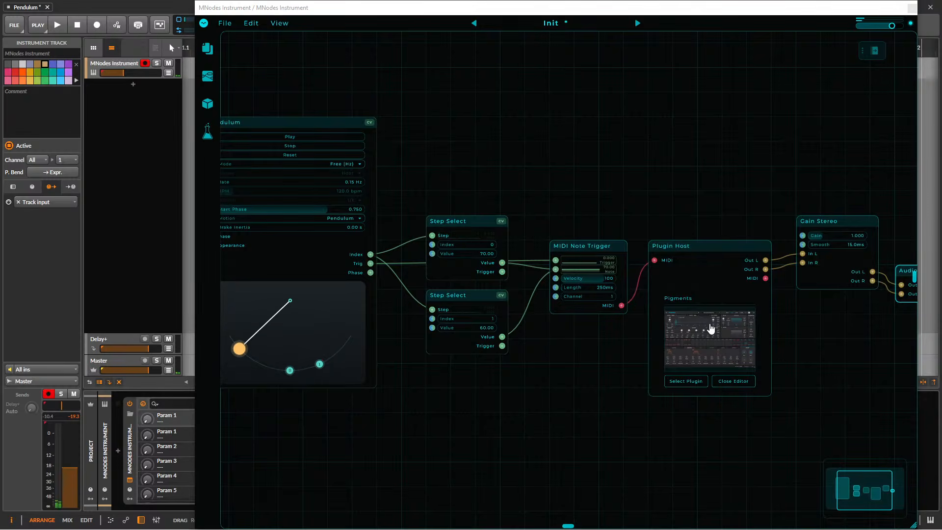
left_click(540, 80)
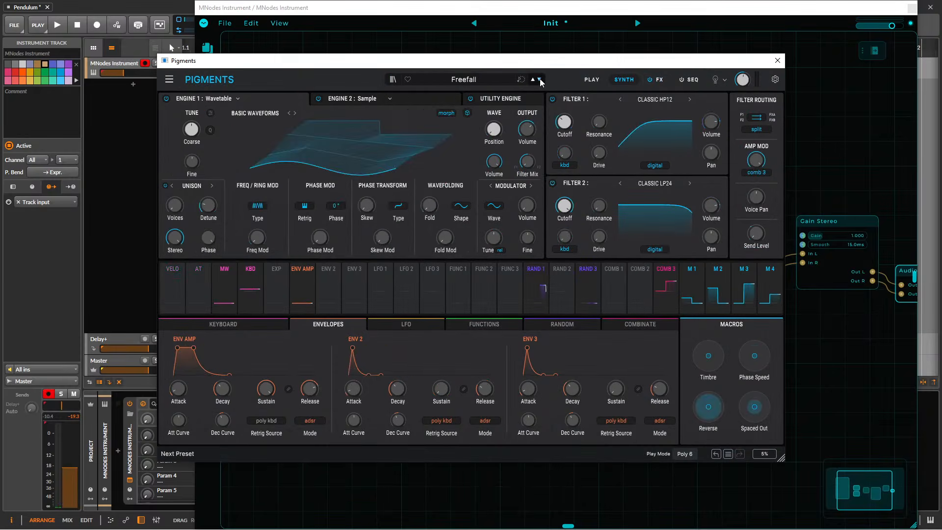
left_click(777, 60)
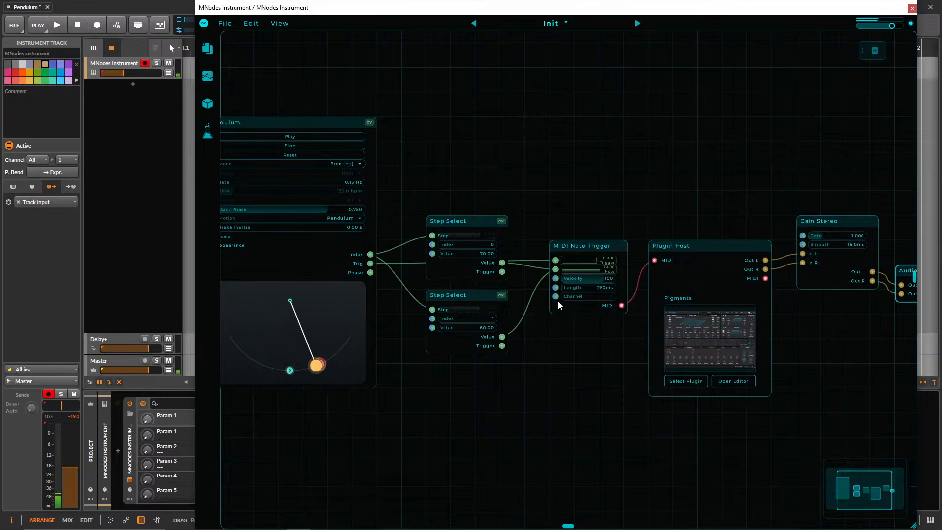
Align MIDI Note Trigger with the upper Step Select, and disconnect and rewire both Step inputs to Pendulum's Index output.
left_click_drag(577, 247, 577, 222)
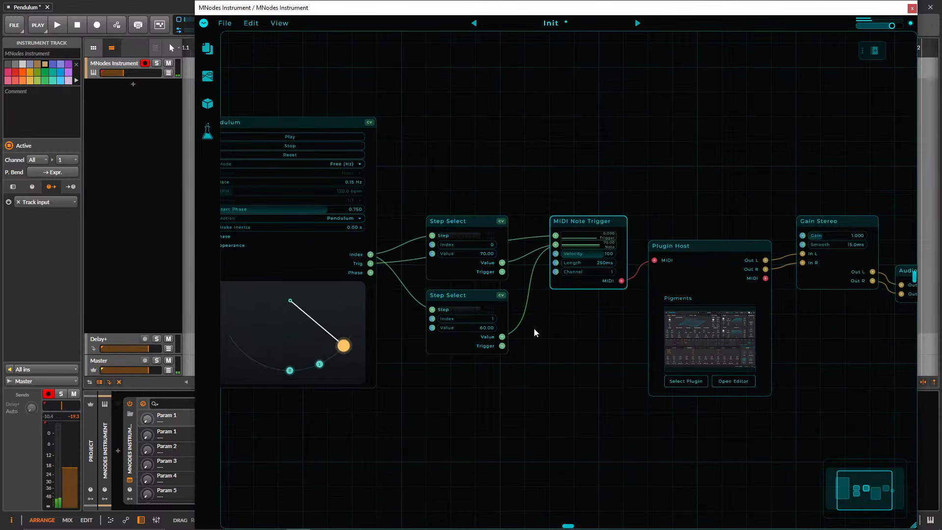
left_click_drag(384, 261, 397, 279)
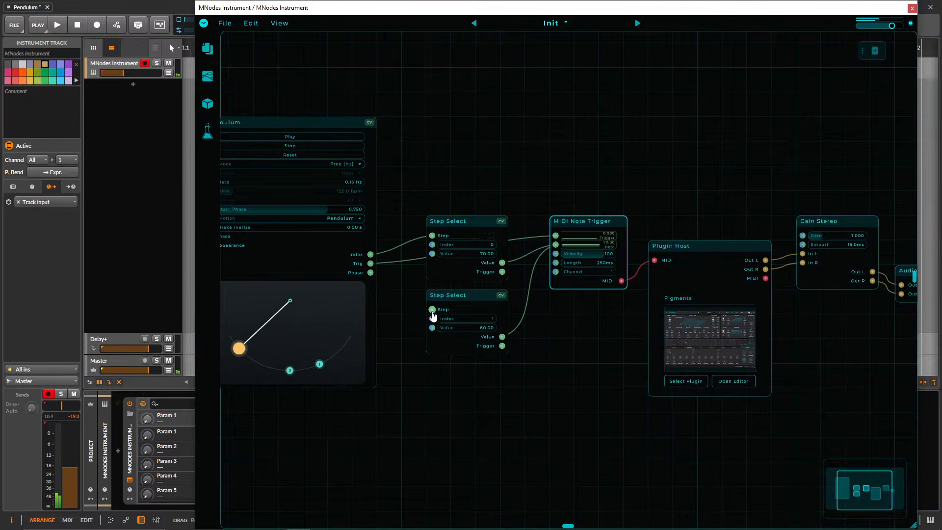
left_click_drag(432, 309, 371, 254)
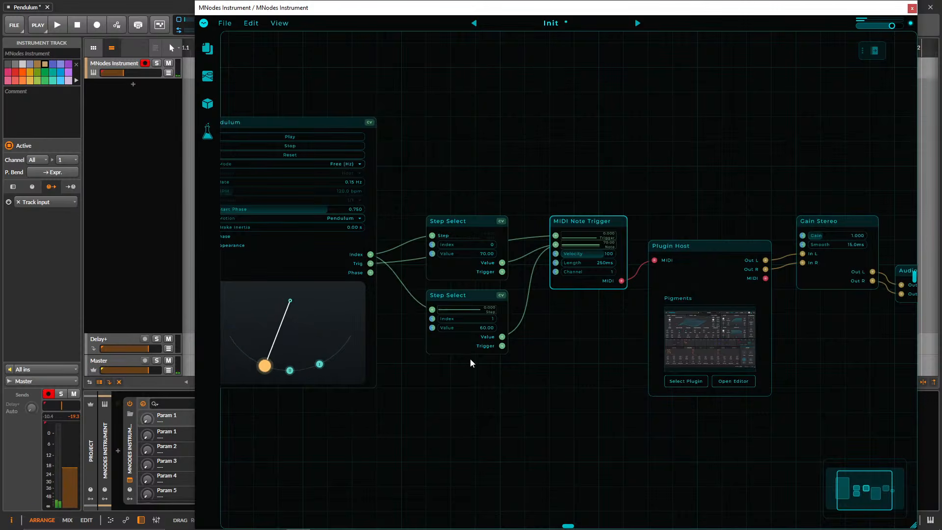
double_click(415, 240)
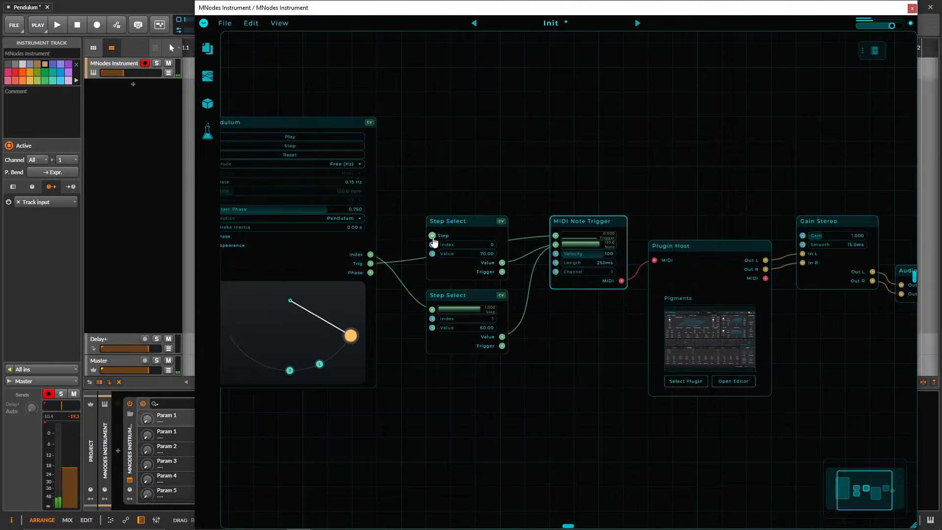
left_click_drag(432, 236, 371, 255)
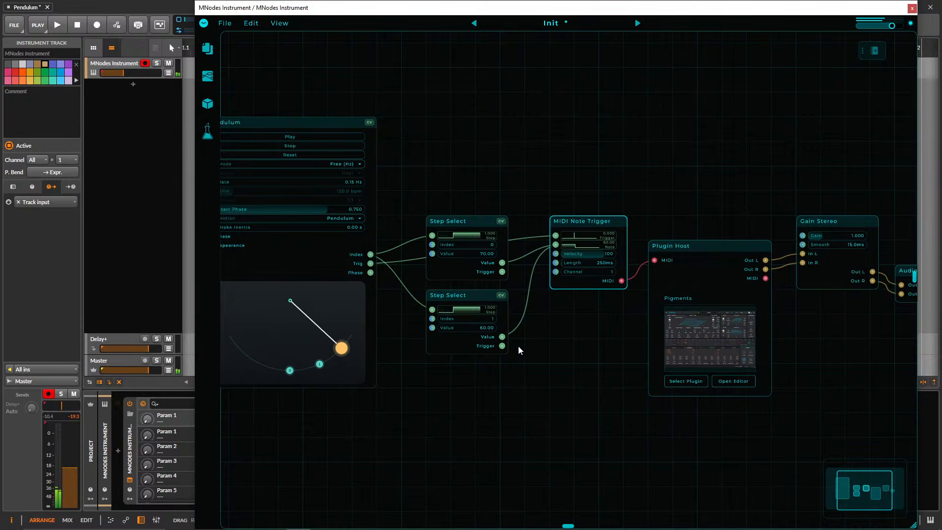
Move MIDI Note Trigger, Plugin Host, Gain Stereo and Audio Out closer together in one row level with the upper Step Select.
left_click_drag(529, 171, 555, 165)
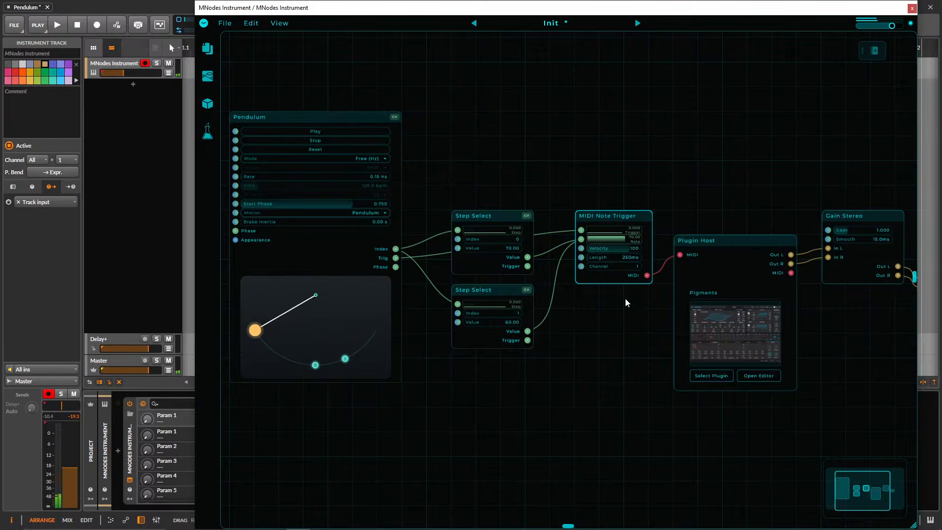
left_click_drag(597, 218, 572, 219)
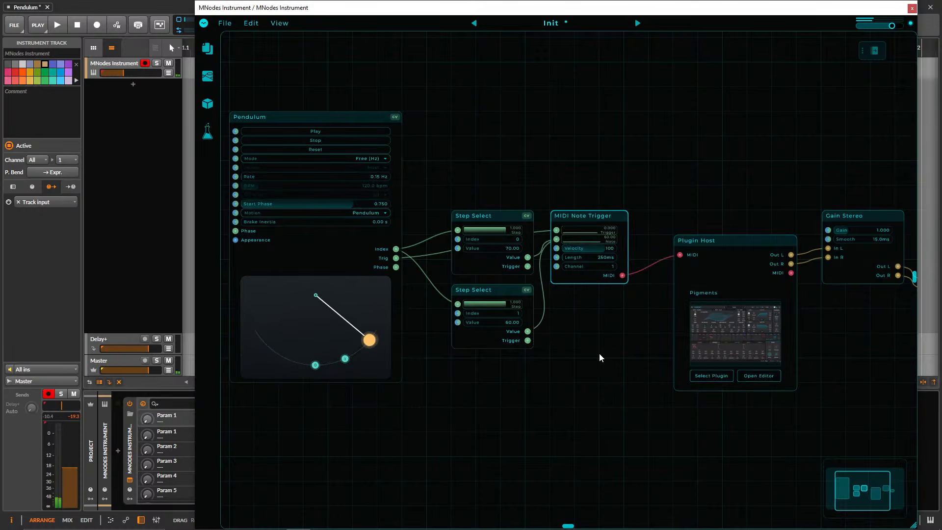
left_click_drag(696, 240, 672, 214)
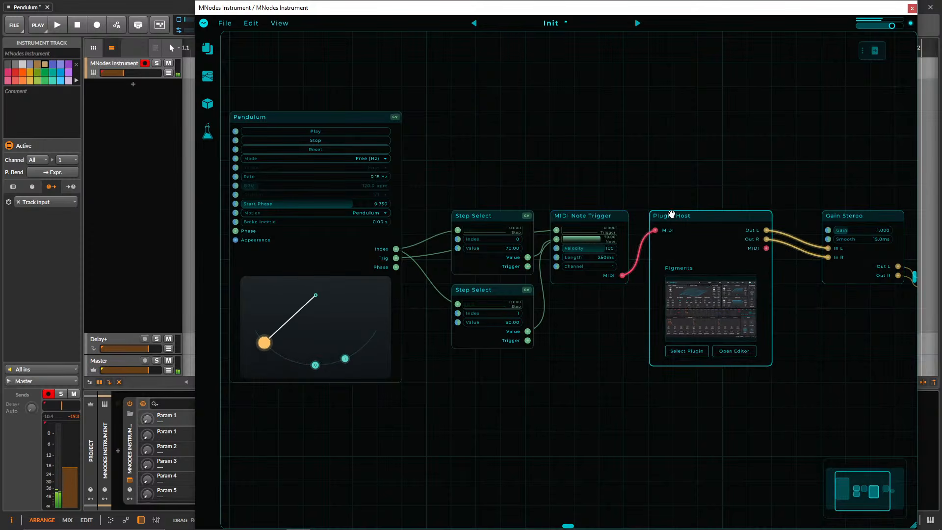
left_click_drag(823, 212, 797, 213)
scroll(780, 185, "right", 4)
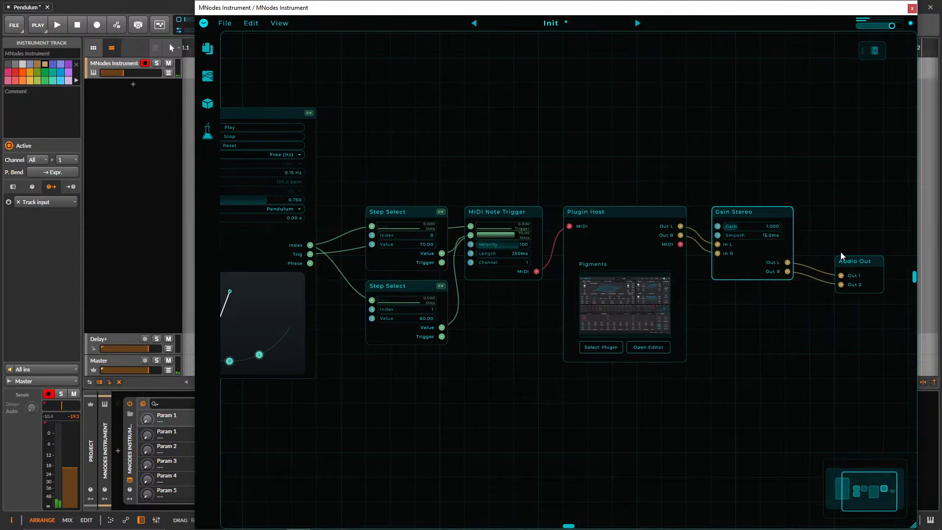
left_click_drag(841, 253, 816, 204)
scroll(654, 155, "left", 4)
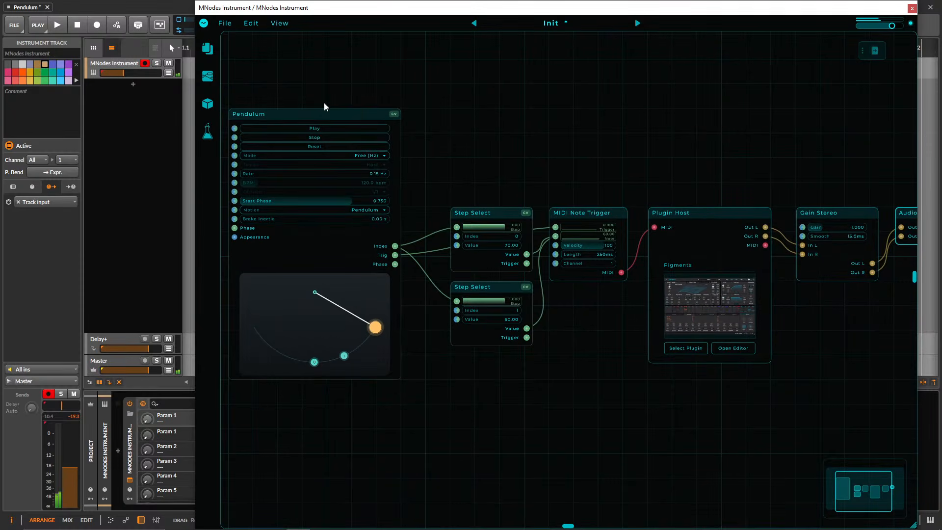
Raise the MNodes Instrument track's volume and move Plugin Host, Gain Stereo and Audio Out together to open a gap after MIDI Note Trigger.
mouse_move(134, 73)
left_mouse_down()
mouse_move(147, 73)
mouse_move(131, 73)
left_mouse_up()
left_click_drag(619, 166, 534, 158)
left_click_drag(844, 349, 645, 183)
left_click_drag(644, 208, 717, 208)
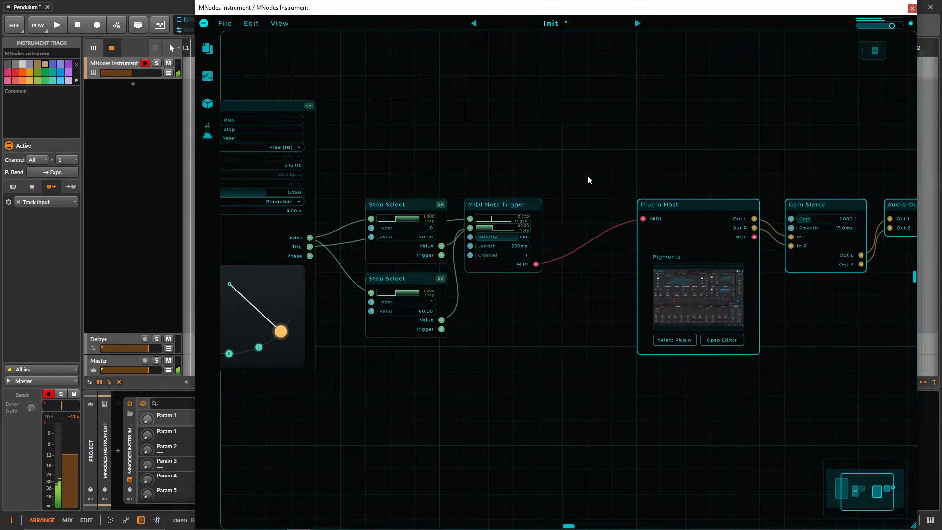
Add a MIDI Scale node above the gap between MIDI Note Trigger and Plugin Host.
double_click(588, 174)
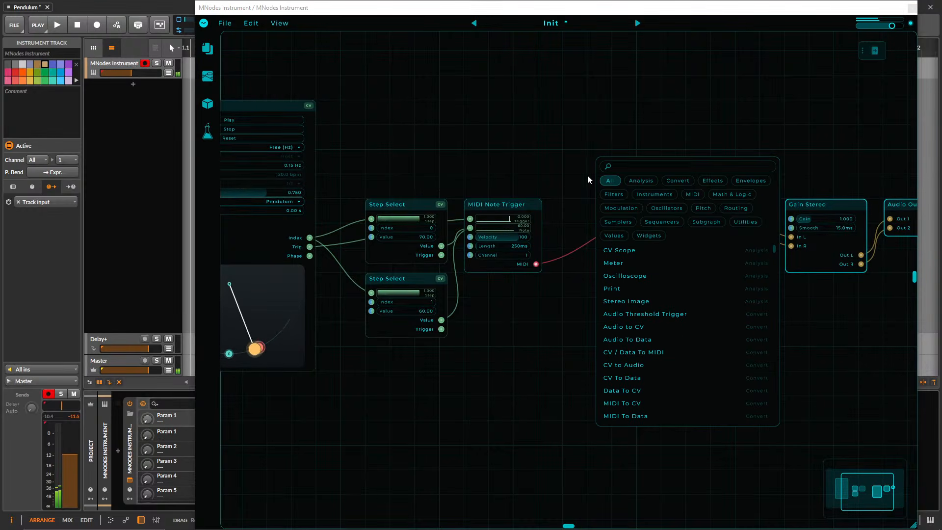
type("chord")
key("BackSpace")
key("BackSpace")
key("BackSpace")
key("BackSpace")
key("BackSpace")
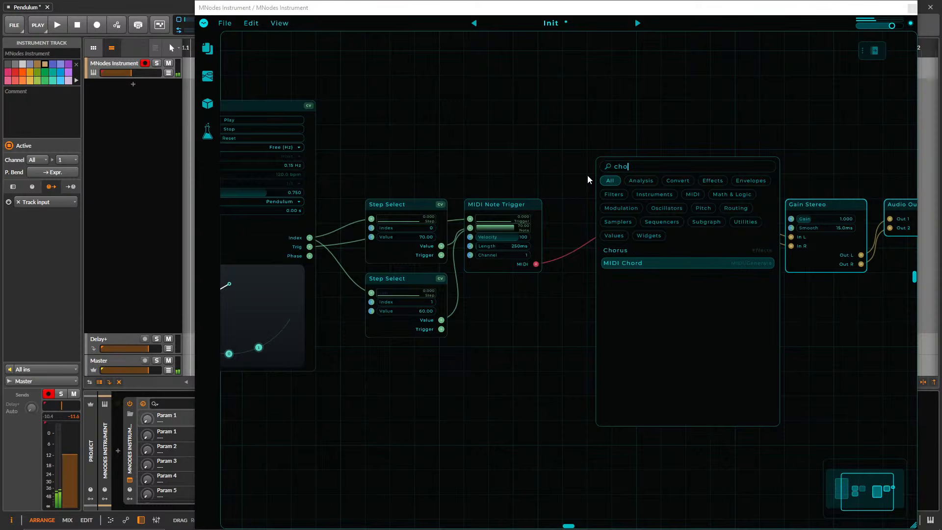
type("mii s")
key("BackSpace")
key("BackSpace")
key("BackSpace")
key("BackSpace")
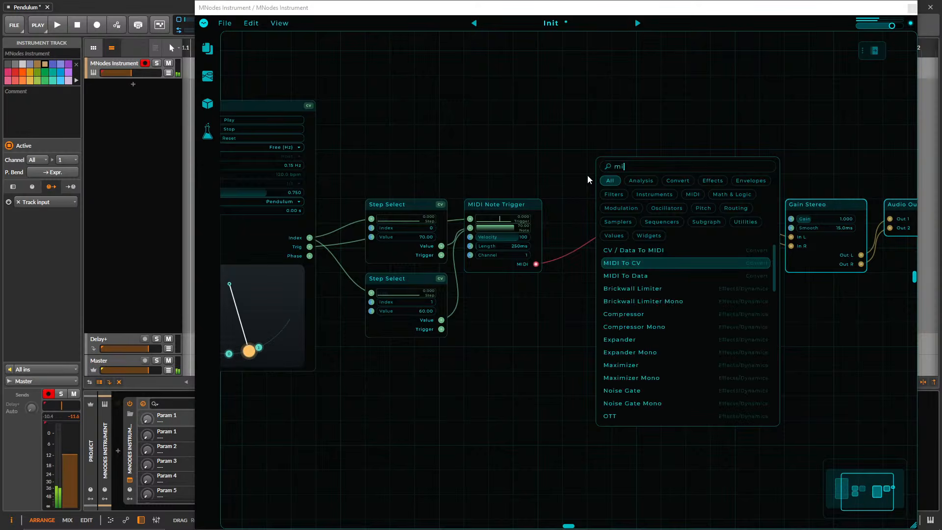
type("idi sc")
key("Return")
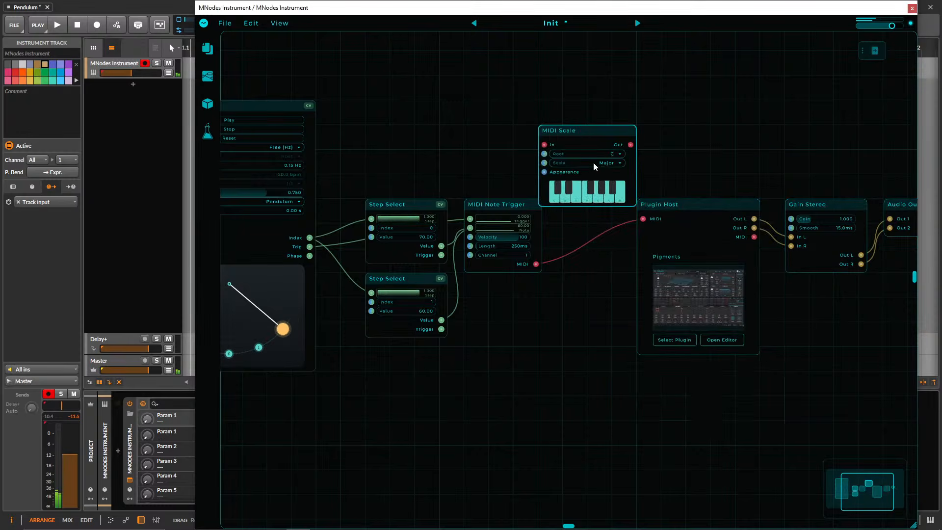
Route MIDI Note Trigger's MIDI output through MIDI Scale into Plugin Host, and widen the gap so MIDI Scale sits between them.
left_click_drag(643, 219, 544, 144)
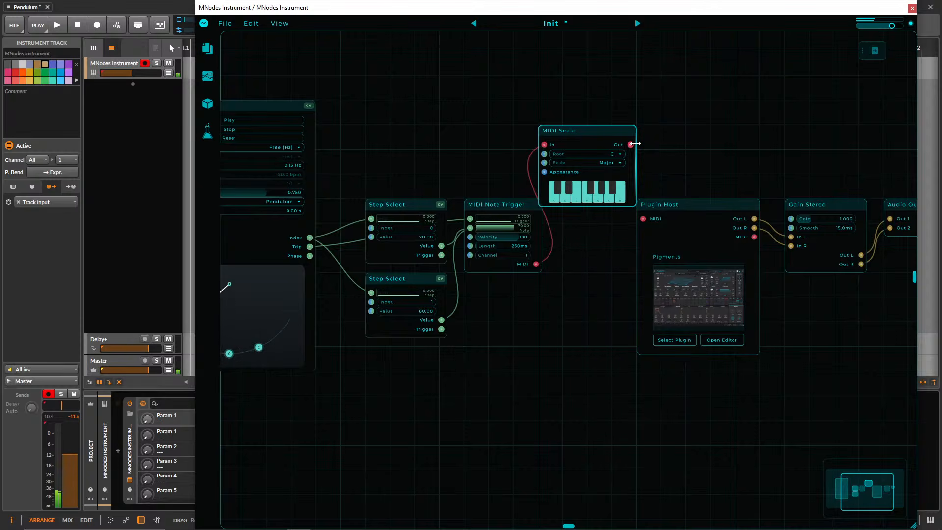
left_click_drag(713, 172, 903, 265)
left_click_drag(721, 205, 821, 206)
left_click_drag(583, 134, 630, 215)
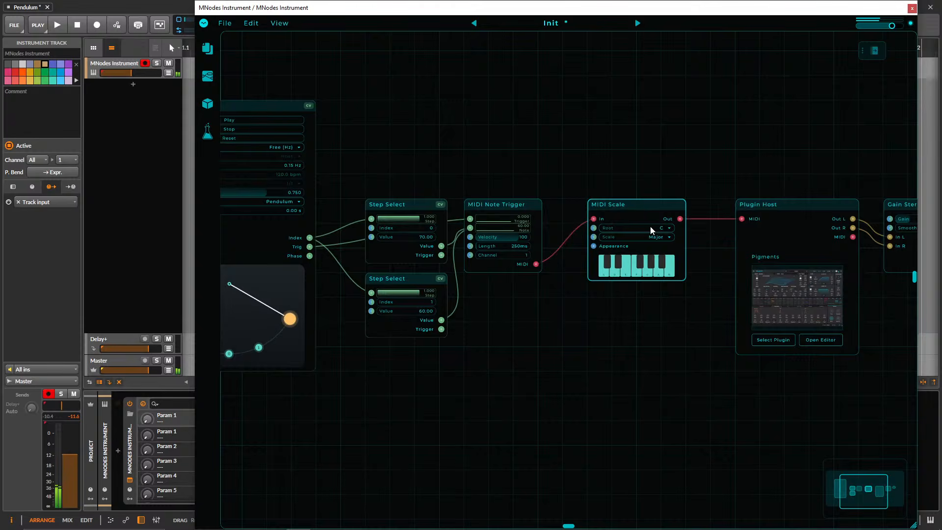
Set MIDI Scale's root to F and its scale to Minor.
left_click(649, 227)
left_click(633, 299)
left_click(644, 238)
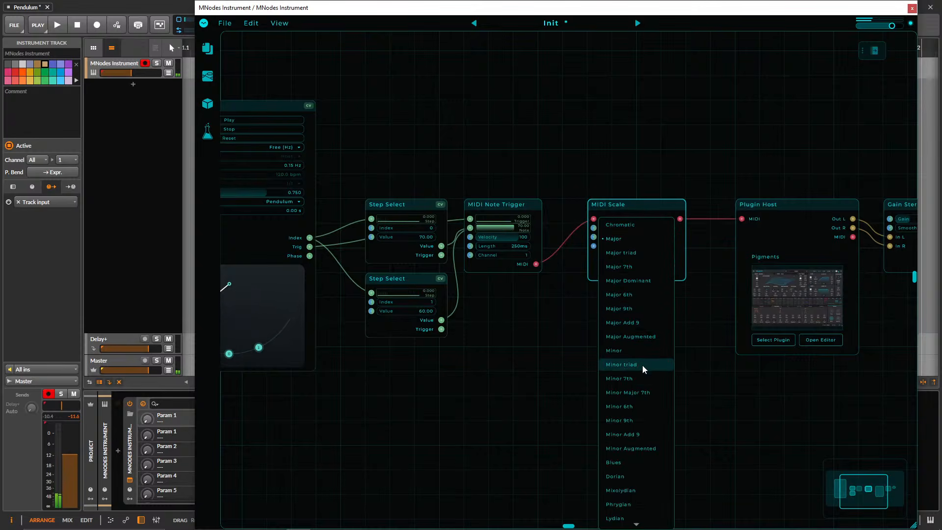
left_click(641, 350)
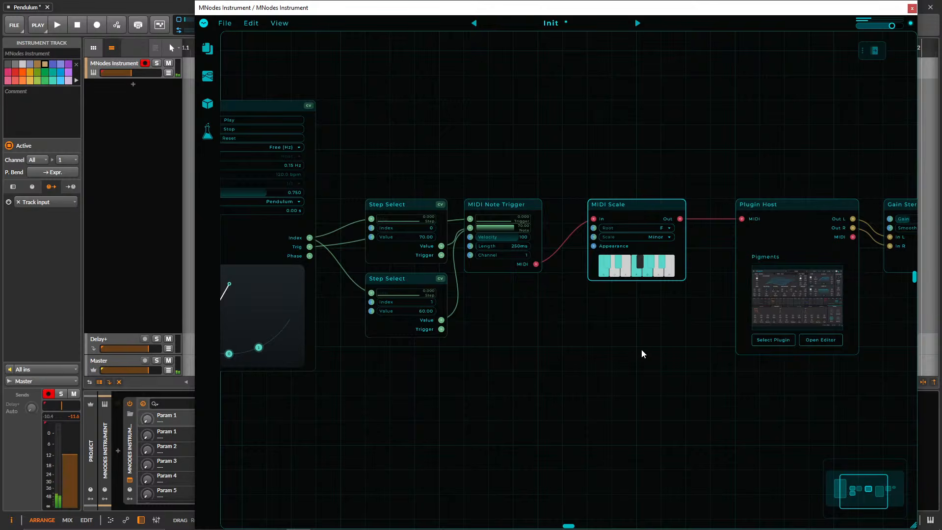
Try G as MIDI Scale's root and return it to F.
left_click(657, 229)
left_click(645, 259)
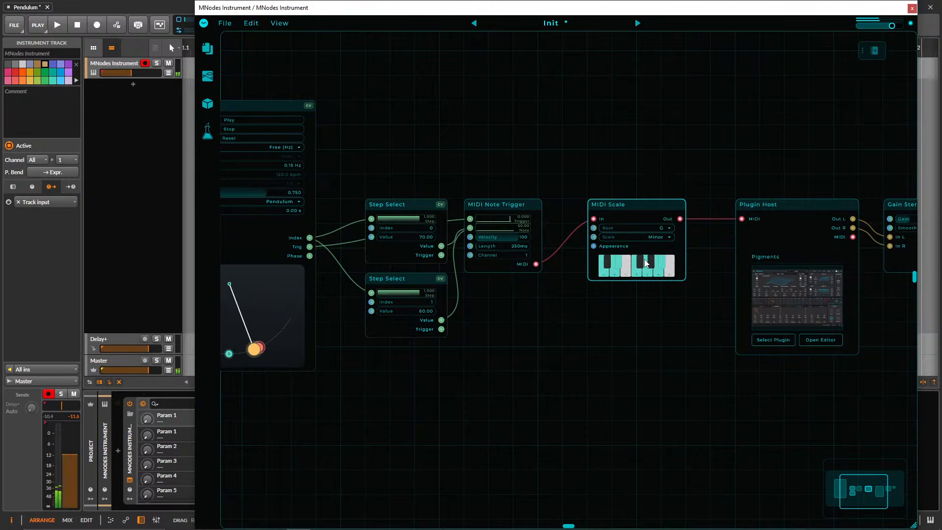
left_click(642, 227)
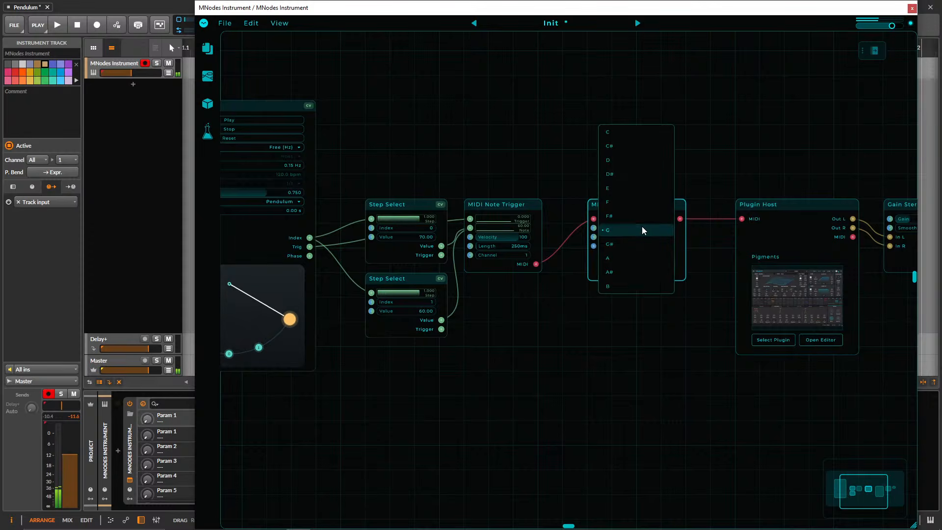
left_click(635, 201)
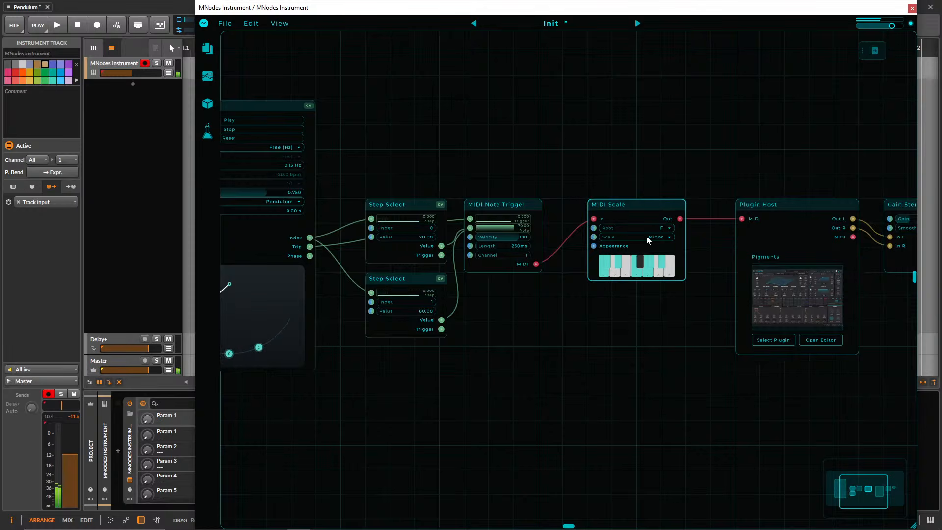
Set MIDI Scale's scale to Major 6th.
left_click(646, 236)
left_click(643, 183)
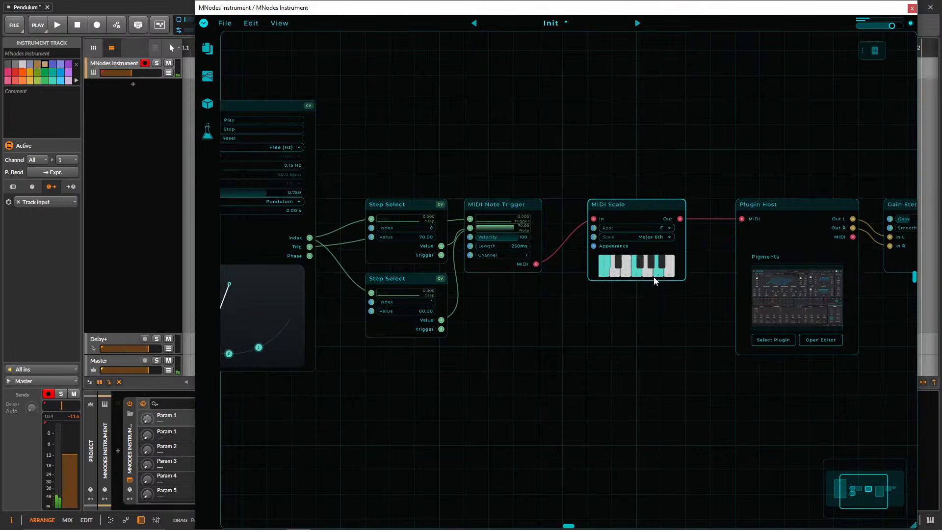
Duplicate both Step Select nodes below the originals and connect Pendulum's Index output to the Step inputs of the copies.
left_click_drag(607, 311, 705, 315)
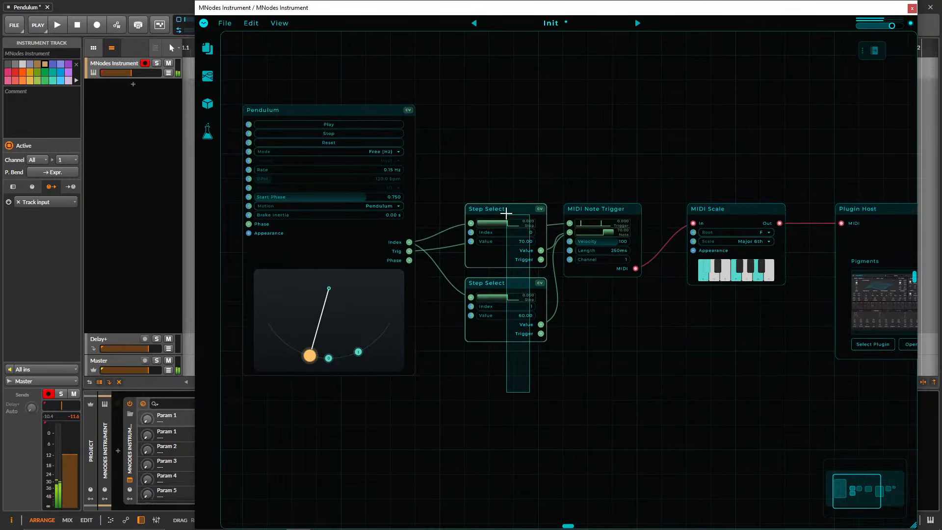
left_click_drag(501, 208, 499, 132)
key("ctrl+d")
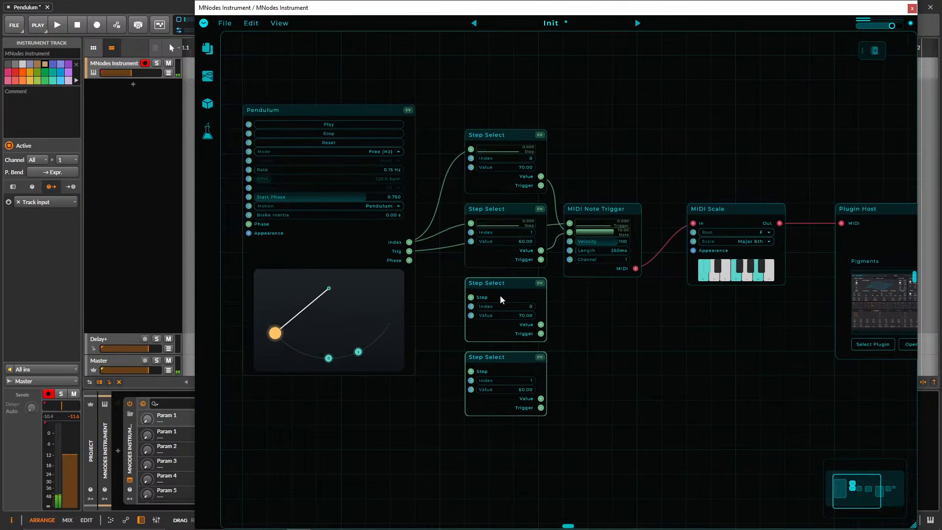
left_click_drag(410, 243, 472, 298)
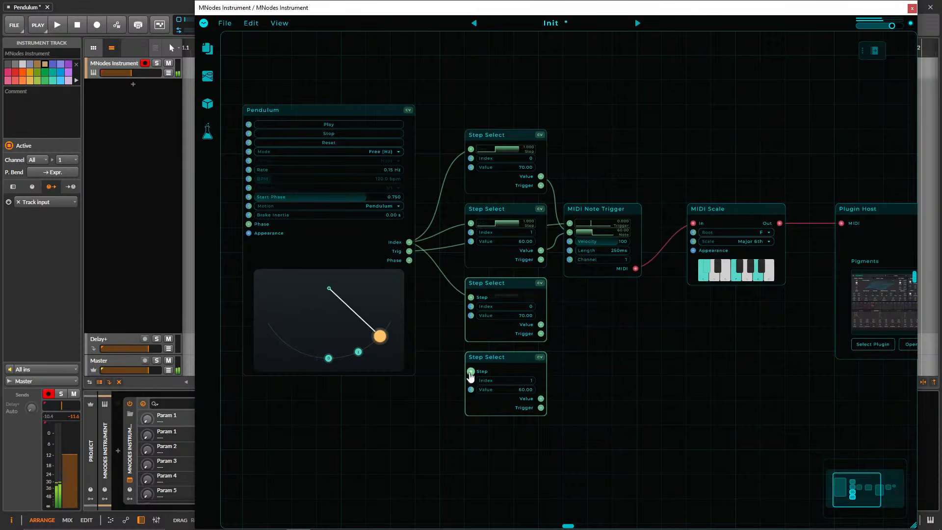
left_click_drag(471, 371, 410, 249)
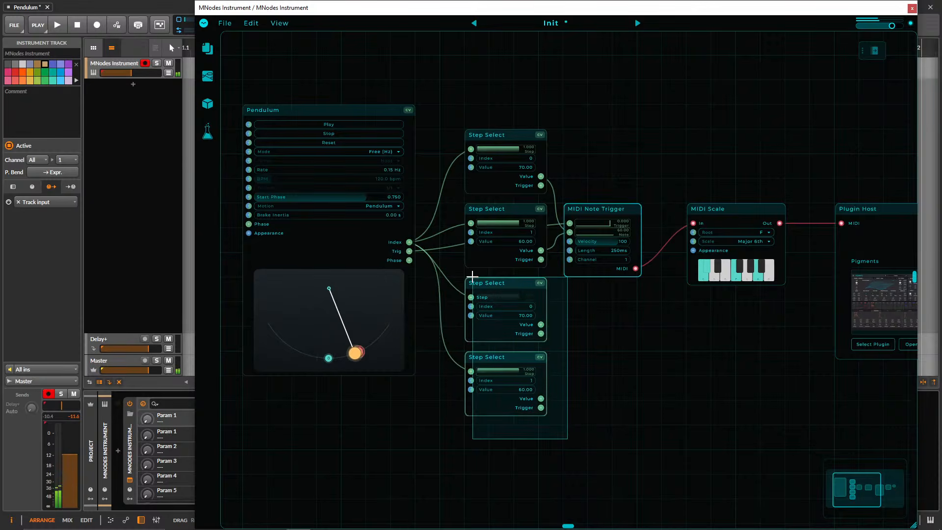
Delete the two duplicated Step Select nodes and move the original pair back down beside MIDI Note Trigger.
left_click_drag(579, 415, 507, 329)
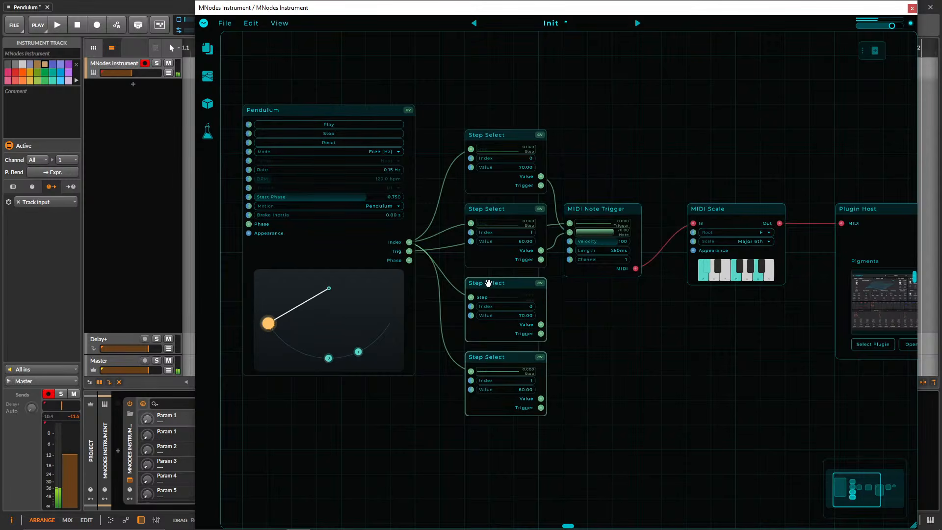
key("Delete")
left_click_drag(501, 95, 511, 215)
left_click_drag(495, 132, 494, 175)
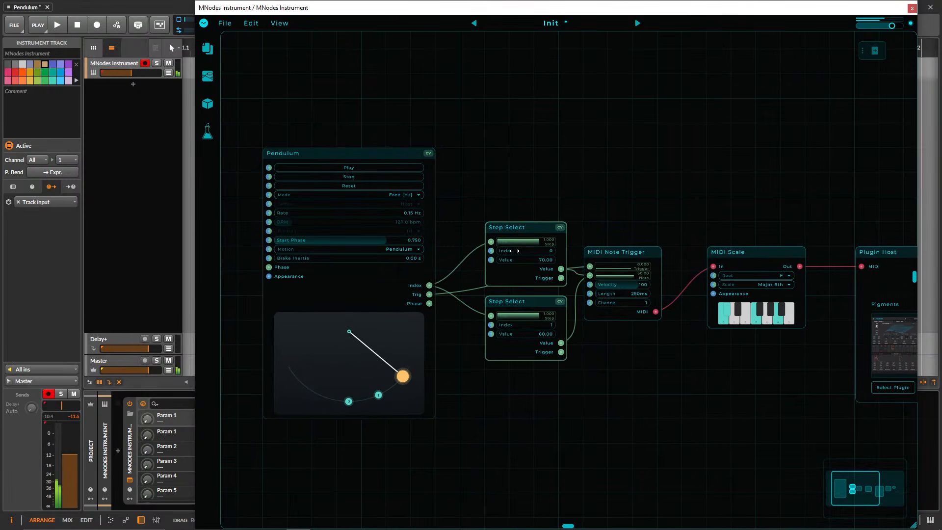
In the Pigments editor, set Env 3's attack to 0.0 ms, adjust Env 2's attack, and give Env Amp a short decay and high sustain.
left_click_drag(773, 194, 503, 178)
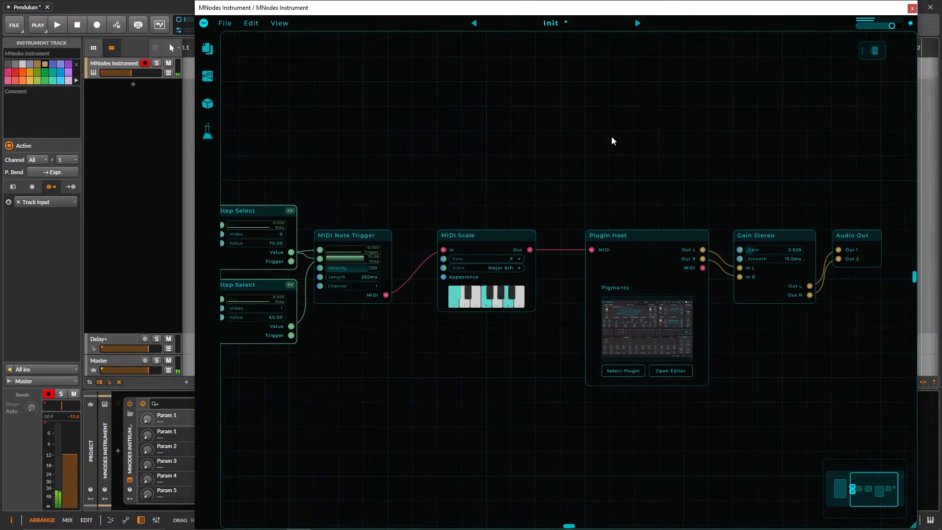
left_click(656, 326)
left_click_drag(530, 391, 530, 410)
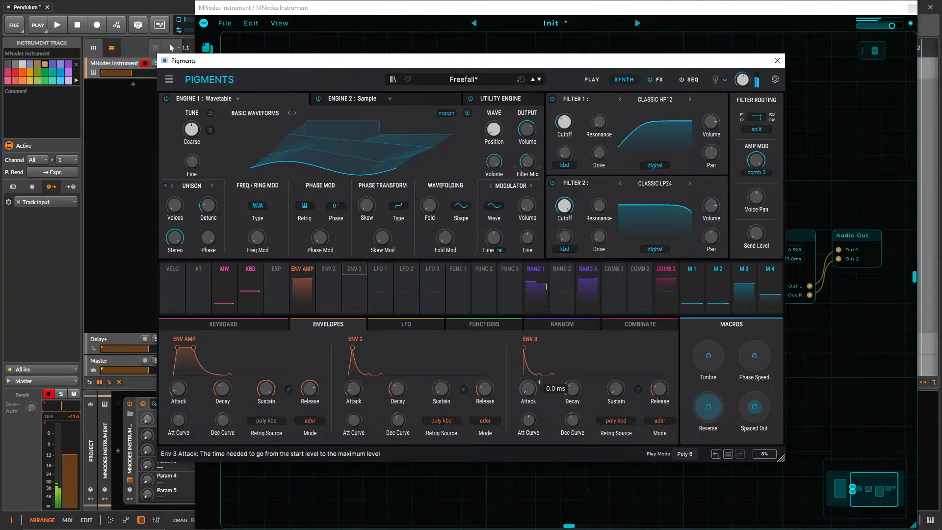
left_click_drag(354, 393, 354, 411)
left_click_drag(224, 391, 224, 420)
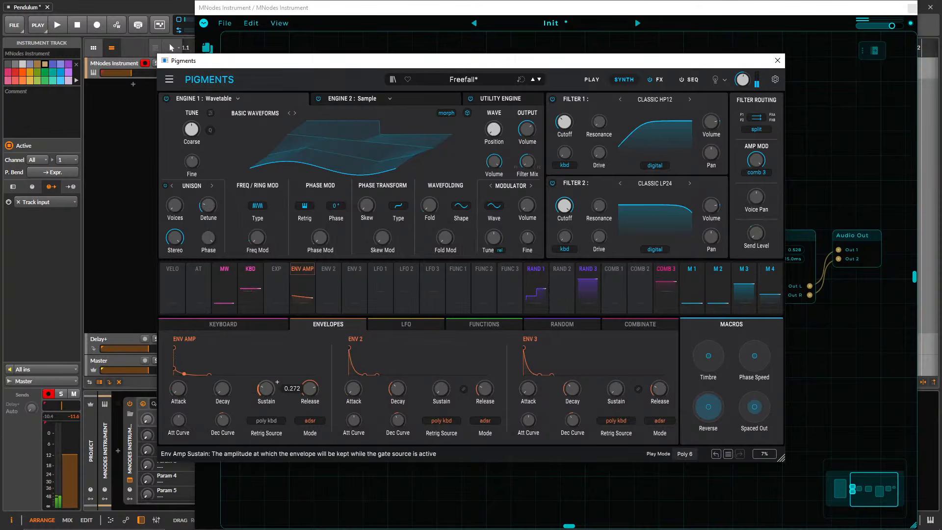
left_click_drag(269, 392, 269, 333)
left_click_drag(355, 391, 355, 381)
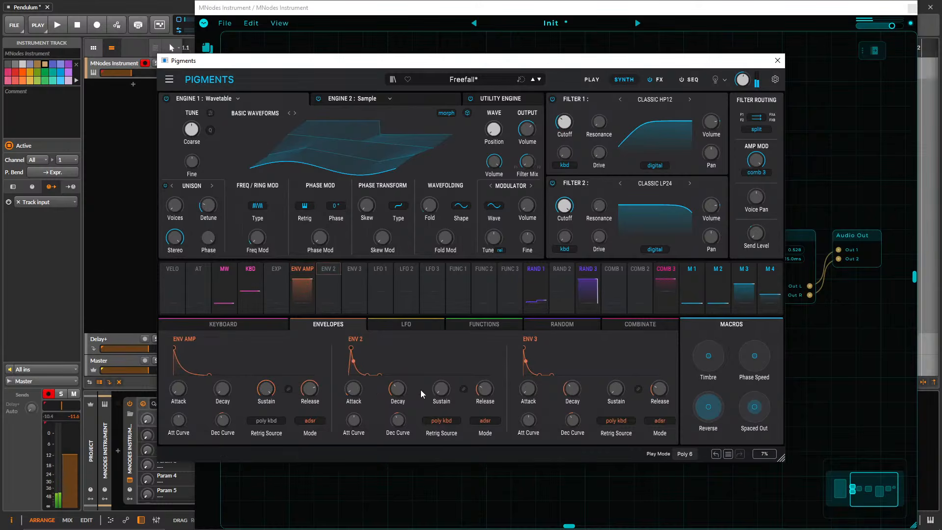
left_click(778, 60)
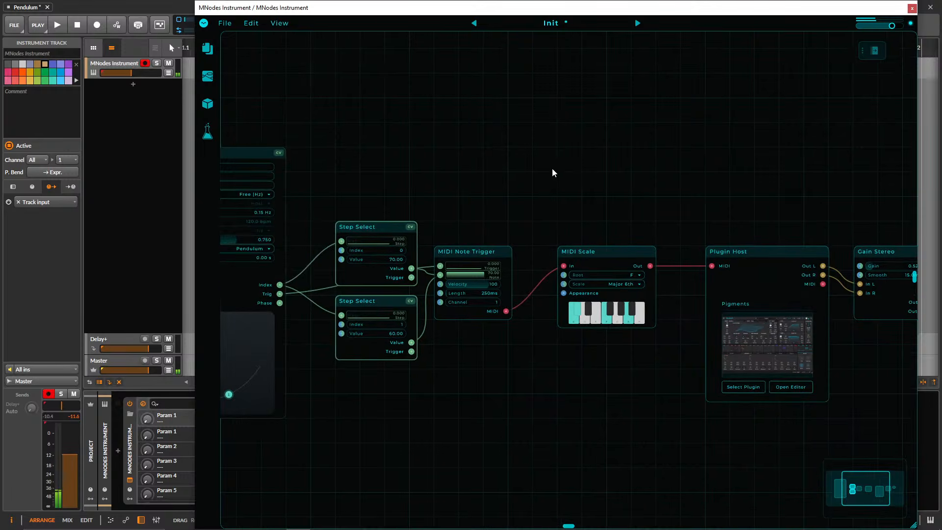
Set MIDI Note Trigger's note length to 81 ms.
scroll(483, 227, "up", 2)
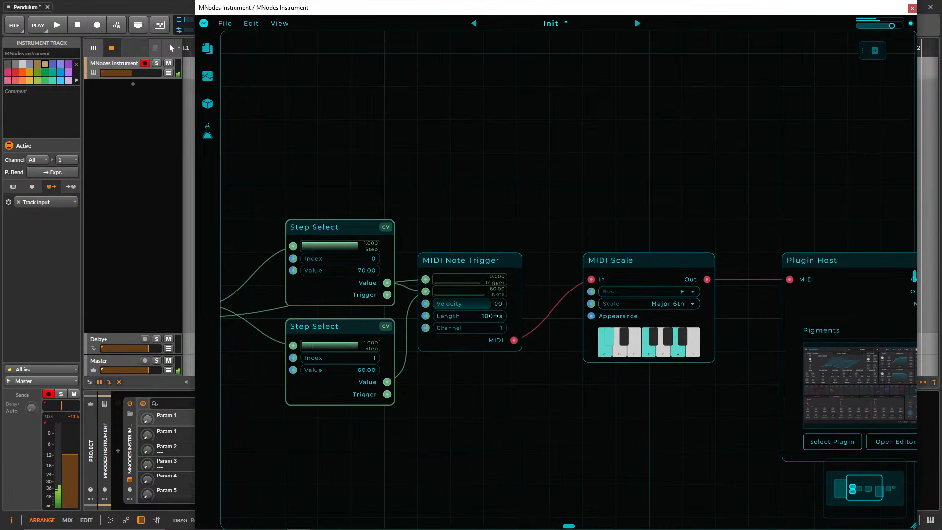
left_click_drag(491, 317, 490, 318)
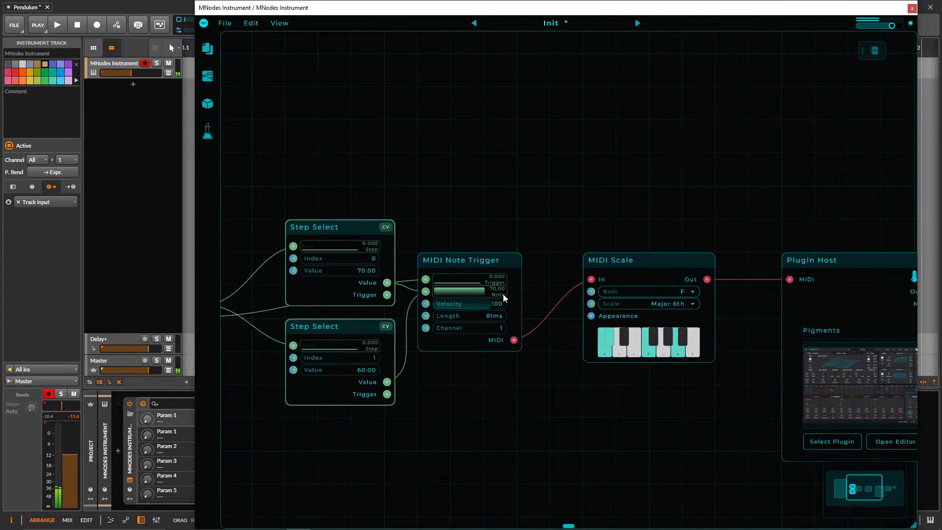
Move the Pendulum node farther from the Step Select nodes and spread its two step markers to either side of the arc's lowest point.
scroll(607, 217, "down", 5)
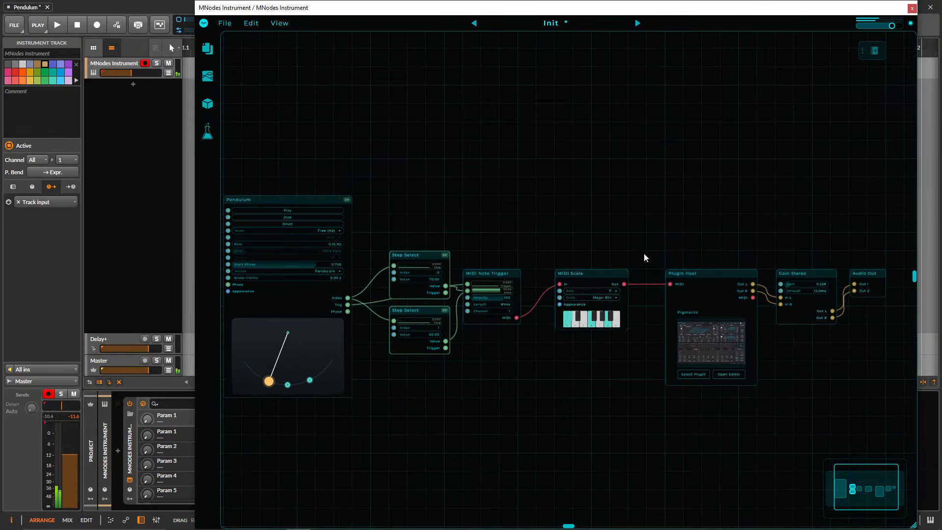
left_click_drag(478, 201, 497, 218)
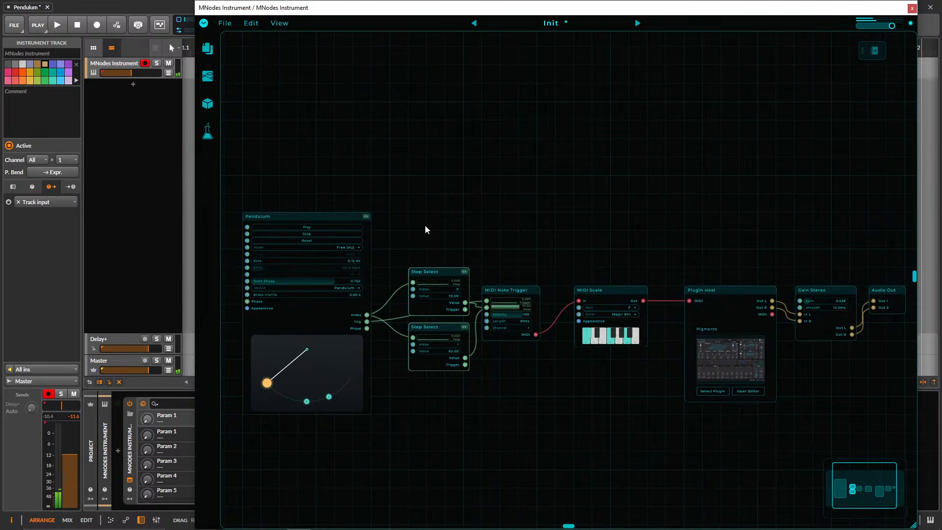
left_click_drag(434, 226, 490, 232)
scroll(489, 231, "up", 3)
left_click_drag(346, 219, 298, 219)
left_click_drag(434, 221, 537, 240)
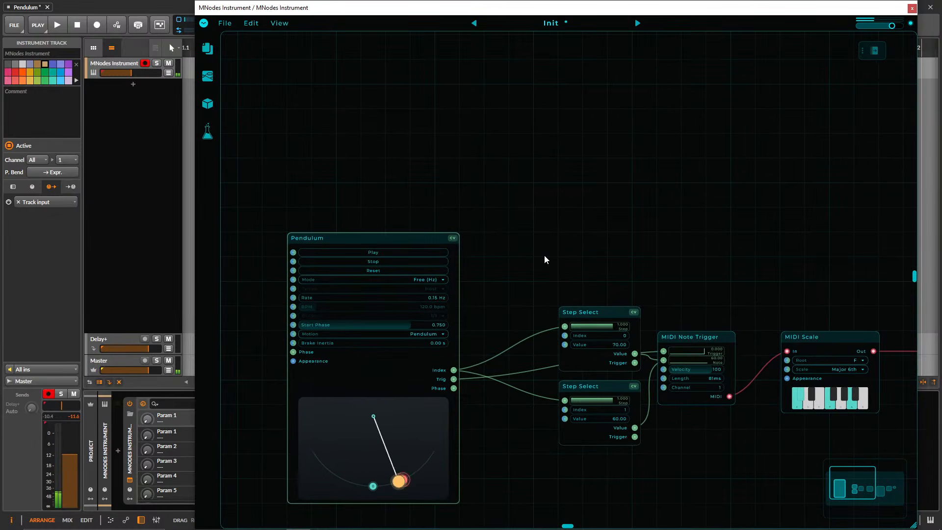
mouse_move(372, 487)
left_mouse_down()
mouse_move(351, 484)
mouse_move(409, 476)
left_mouse_up()
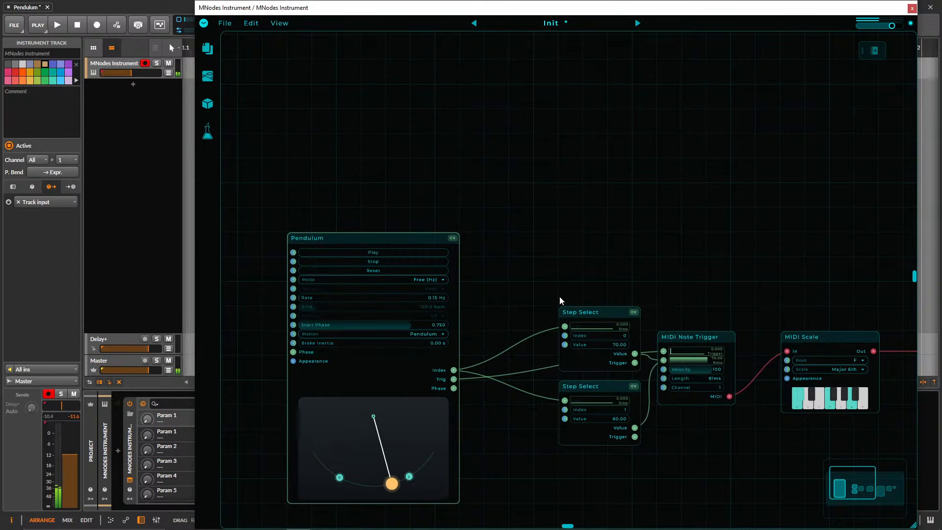
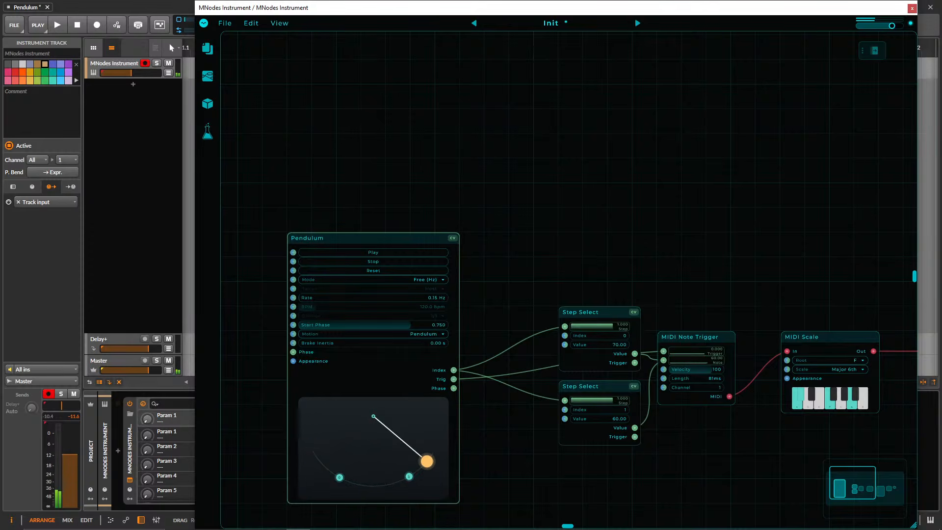
Add a Route Sequencer node above the Step Select nodes and set its Inputs count to 6.
double_click(635, 212)
type("sequence")
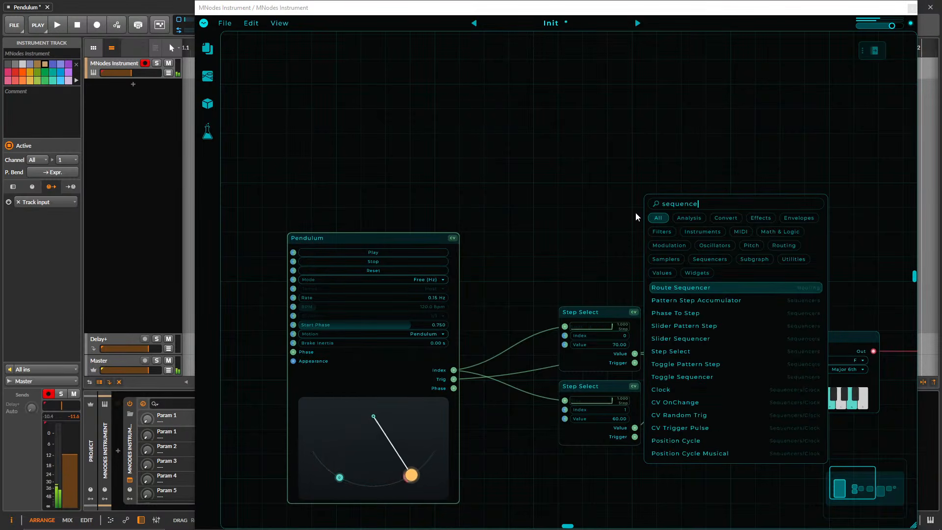
key("Return")
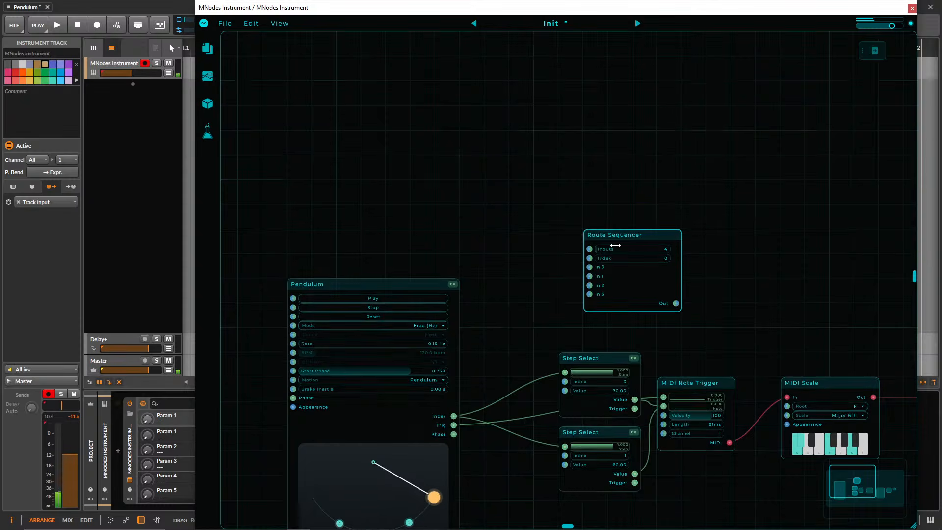
left_click_drag(615, 237, 540, 259)
scroll(661, 275, "up", 3)
left_click_drag(660, 275, 736, 218)
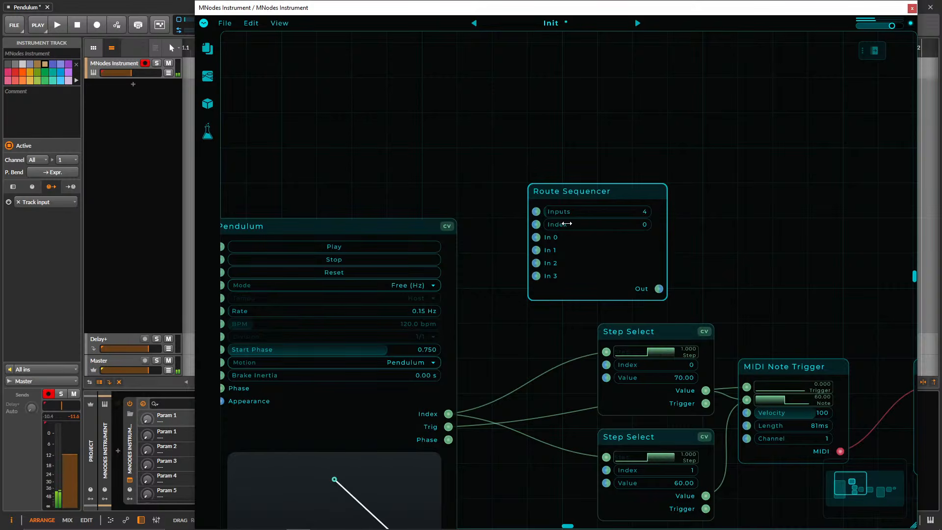
left_click_drag(564, 223, 677, 216)
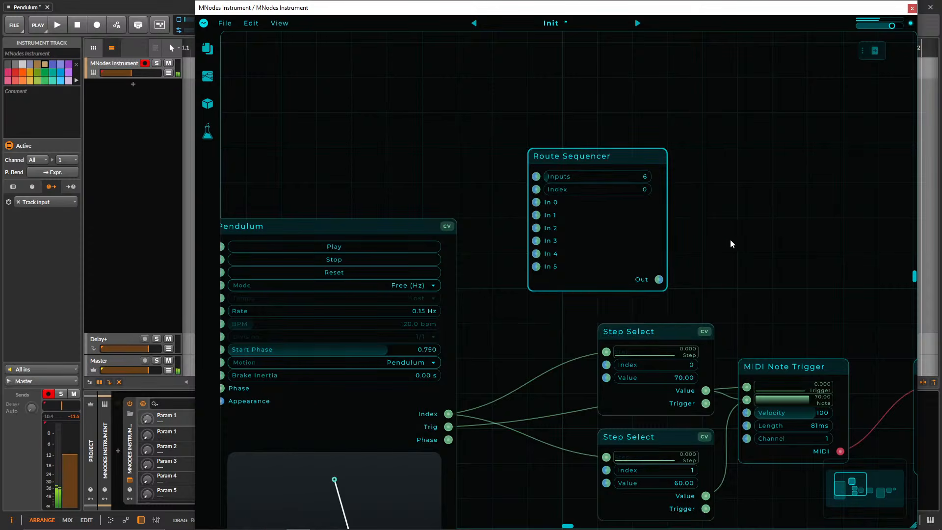
Connect Pendulum's Index output to Route Sequencer's Inputs port, and delete the Route Sequencer node.
left_click_drag(448, 414, 615, 156)
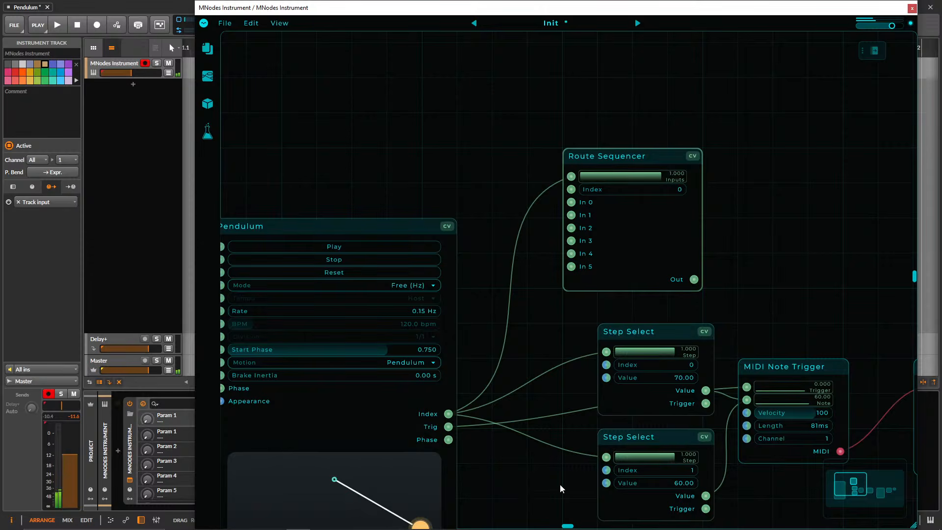
left_click(727, 240)
left_click(580, 157)
key("Delete")
Add another Route Sequencer node, feed its Inputs port from Pendulum's Index output, and place it above the Step Select nodes.
left_click_drag(643, 278, 575, 440)
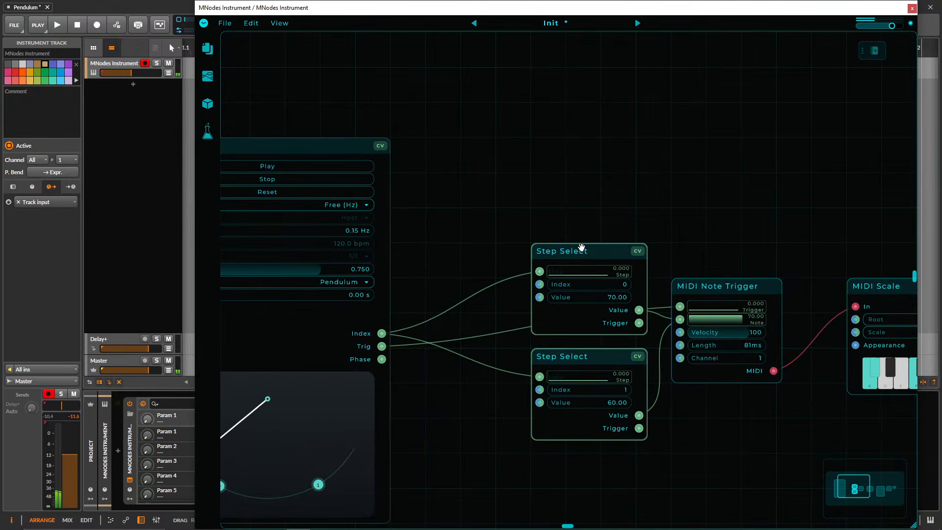
left_click_drag(534, 215, 462, 223)
scroll(574, 216, "down", 4)
scroll(505, 220, "down", 2)
scroll(496, 253, "up", 3)
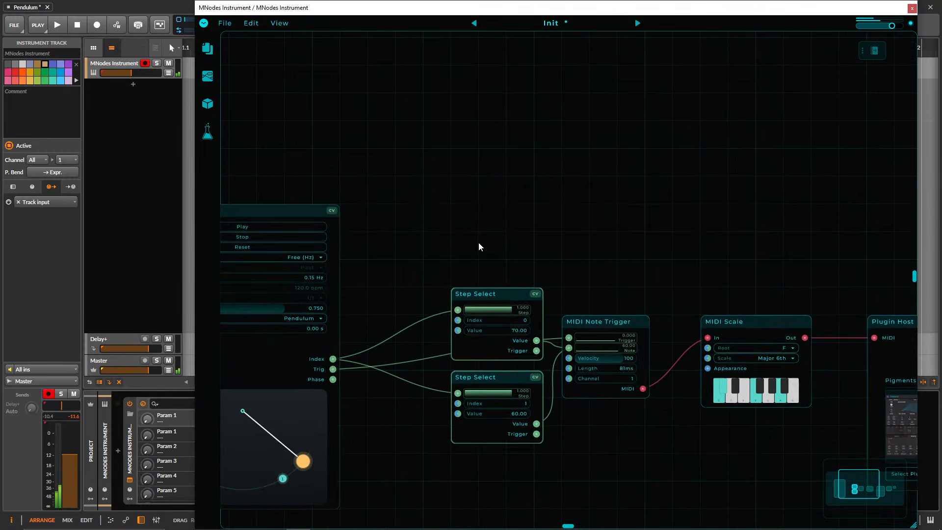
right_click(479, 241)
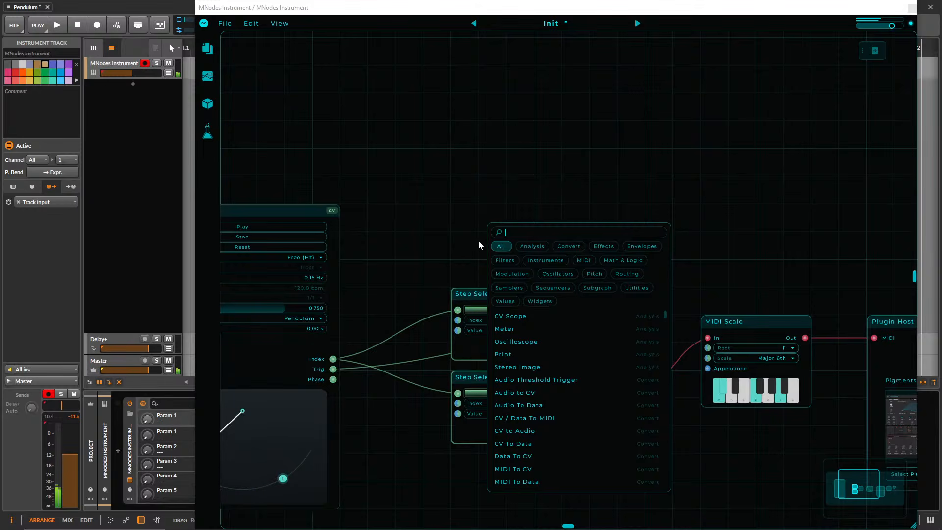
type("rout")
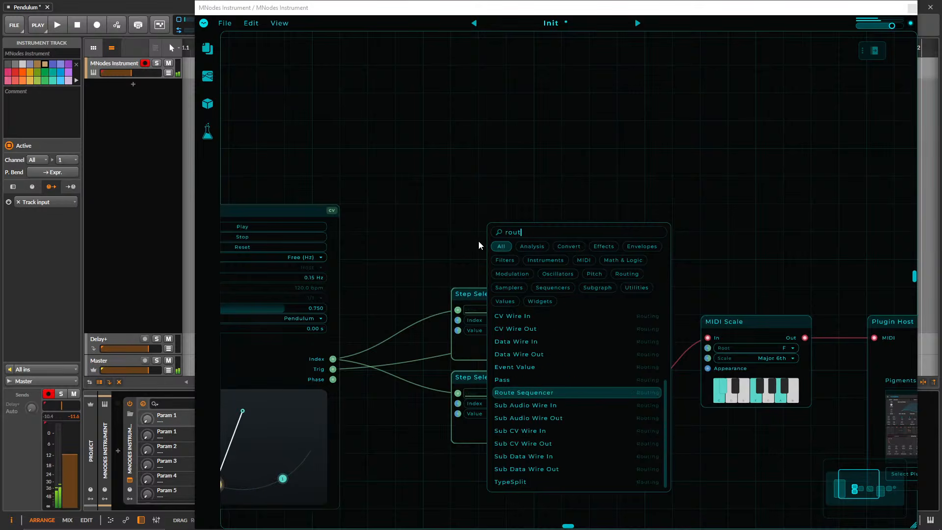
key("Return")
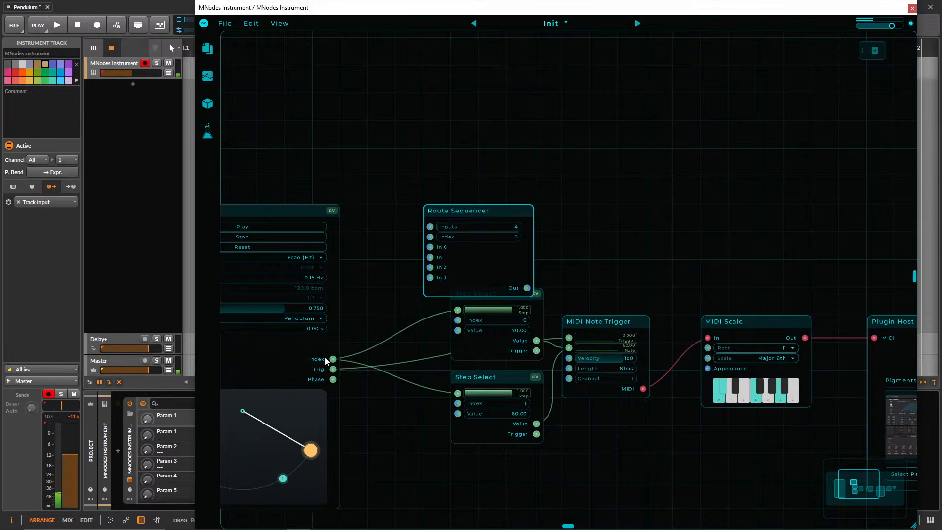
left_click_drag(333, 359, 430, 227)
left_click_drag(480, 204, 507, 148)
right_click(381, 179)
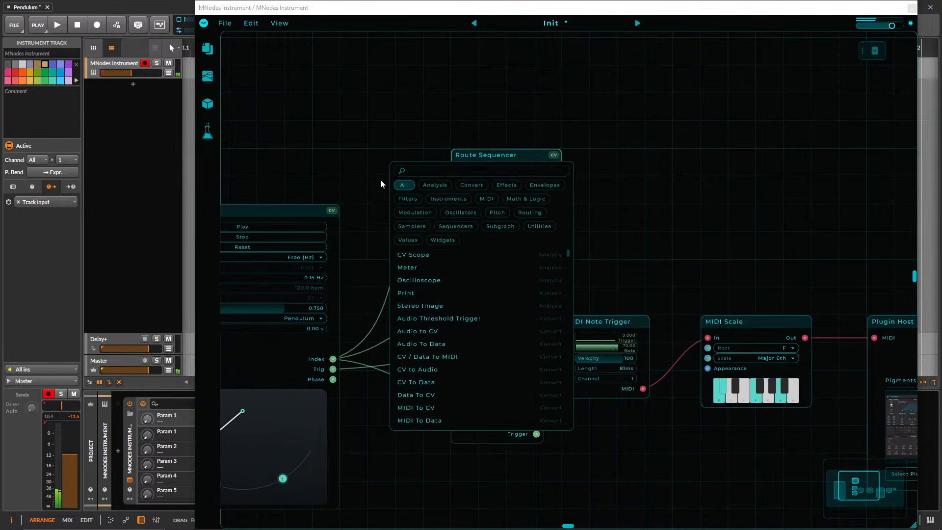
type("sing")
left_click(376, 182)
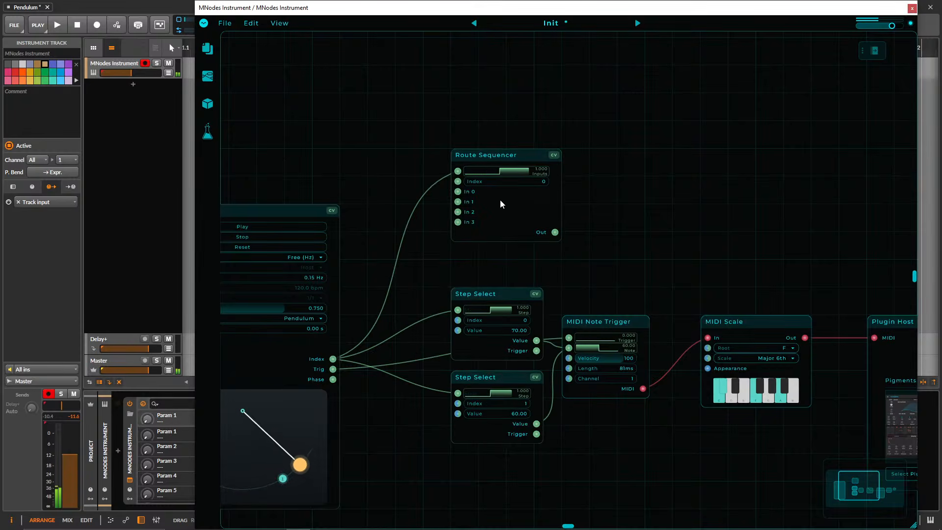
Move the Pendulum Index cable from Route Sequencer's Inputs port to its Index port, and delete the Route Sequencer node.
mouse_move(459, 191)
left_mouse_down()
mouse_move(383, 197)
mouse_move(459, 193)
left_mouse_up()
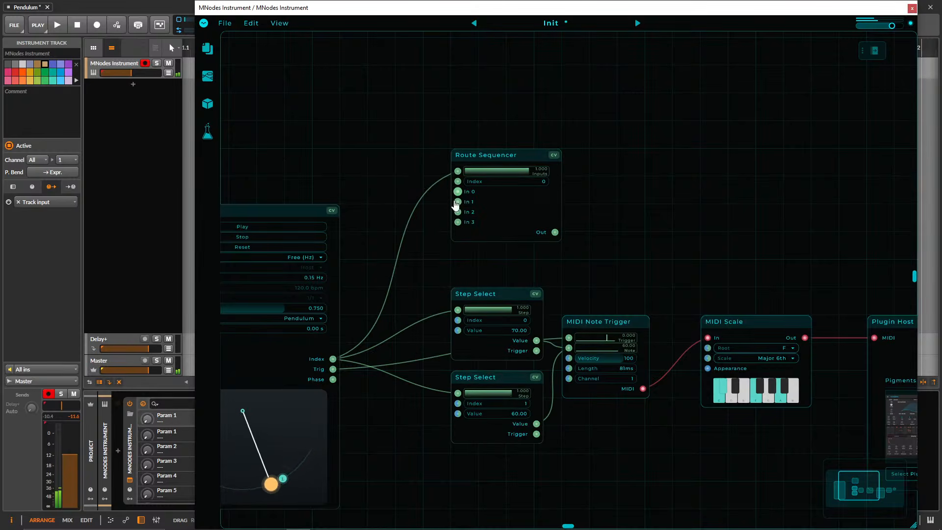
scroll(461, 195, "up", 2)
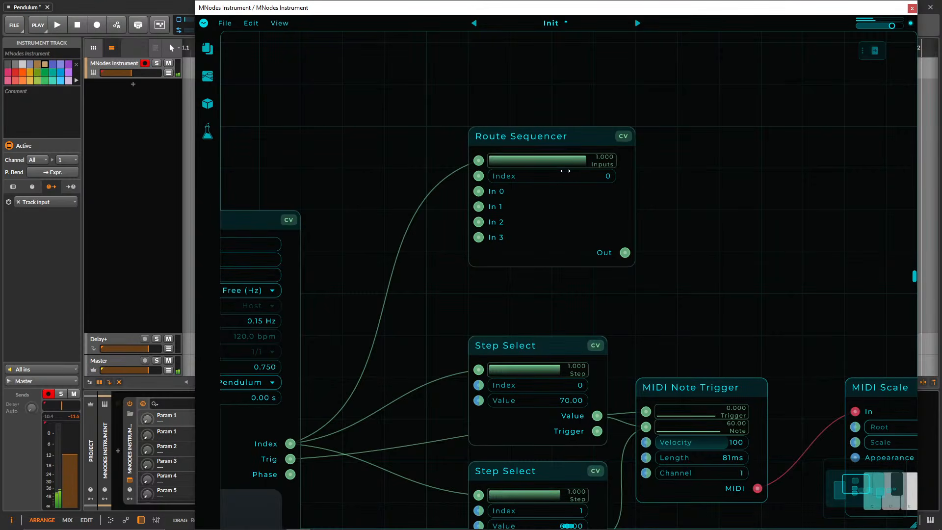
left_click_drag(479, 160, 479, 175)
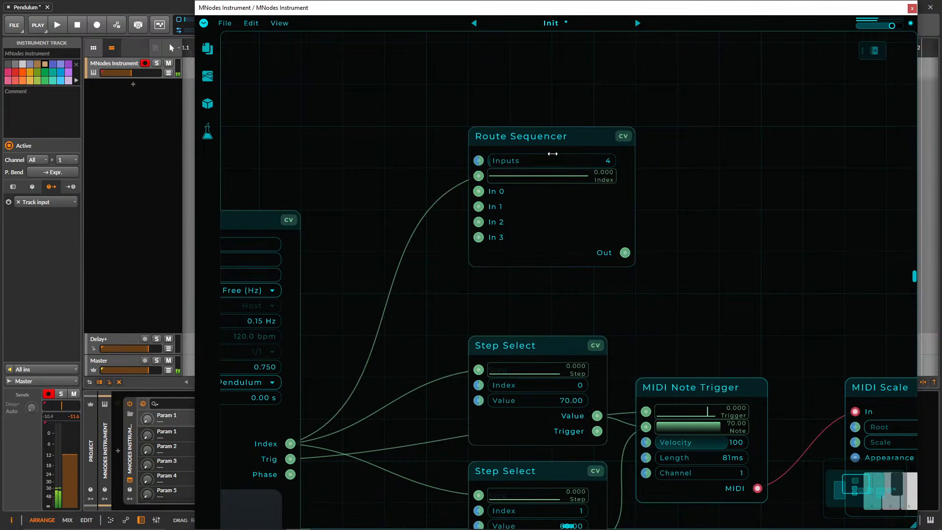
left_click_drag(381, 187, 401, 168)
left_click_drag(755, 190, 530, 156)
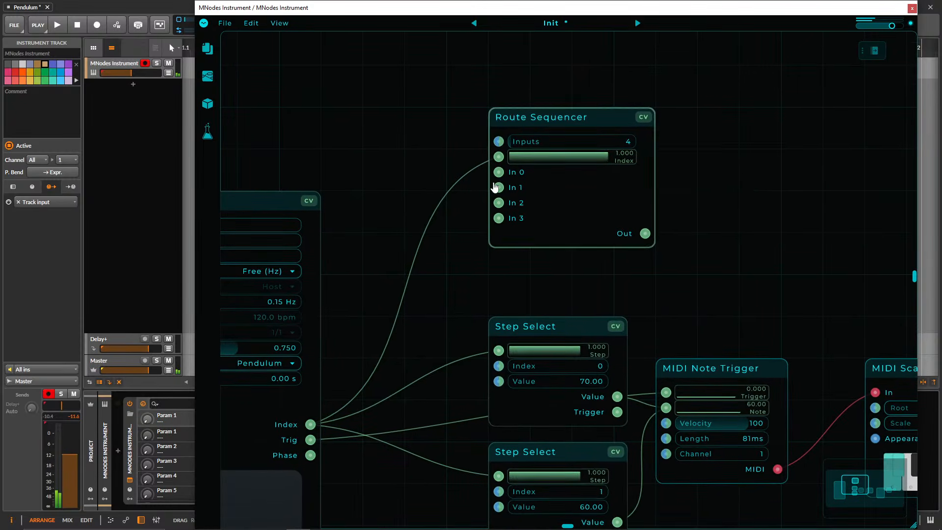
key("Delete")
Move both Step Select nodes up beside the Pendulum node, and move MIDI Note Trigger slightly lower.
left_click_drag(478, 192, 457, 186)
scroll(479, 193, "down", 3)
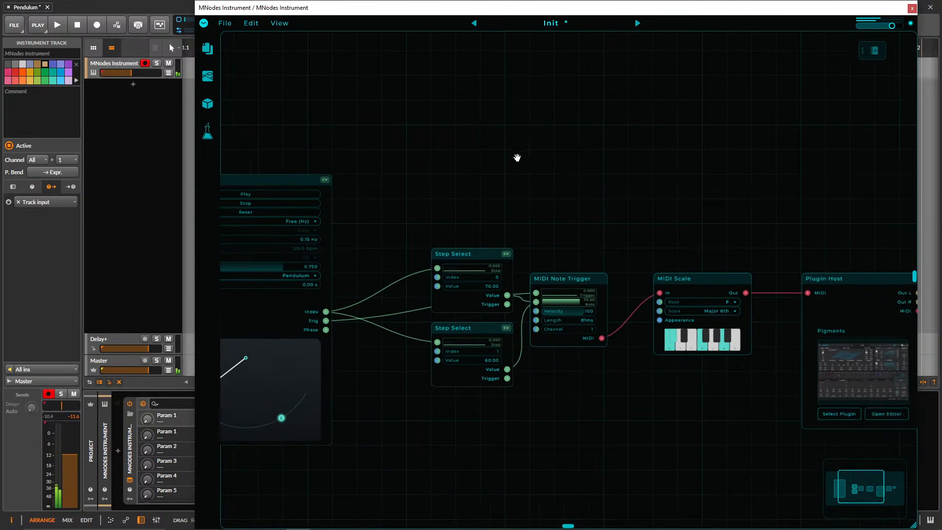
left_click_drag(521, 185, 467, 411)
left_click_drag(451, 270, 401, 195)
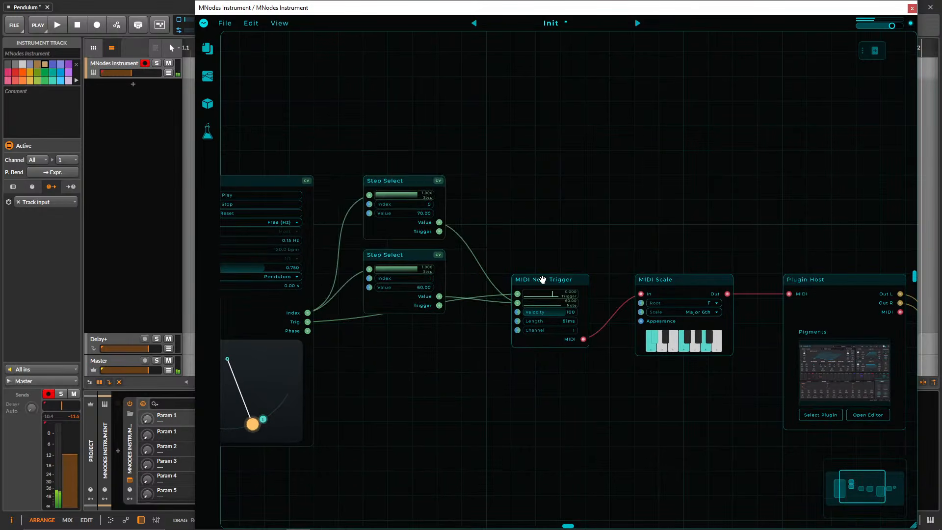
left_click_drag(541, 278, 540, 307)
Set the upper Step Select's Value to 73.35 and the lower Step Select's Value to 63.02.
left_click_drag(463, 188, 597, 260)
scroll(597, 259, "up", 2)
left_click_drag(572, 227, 612, 195)
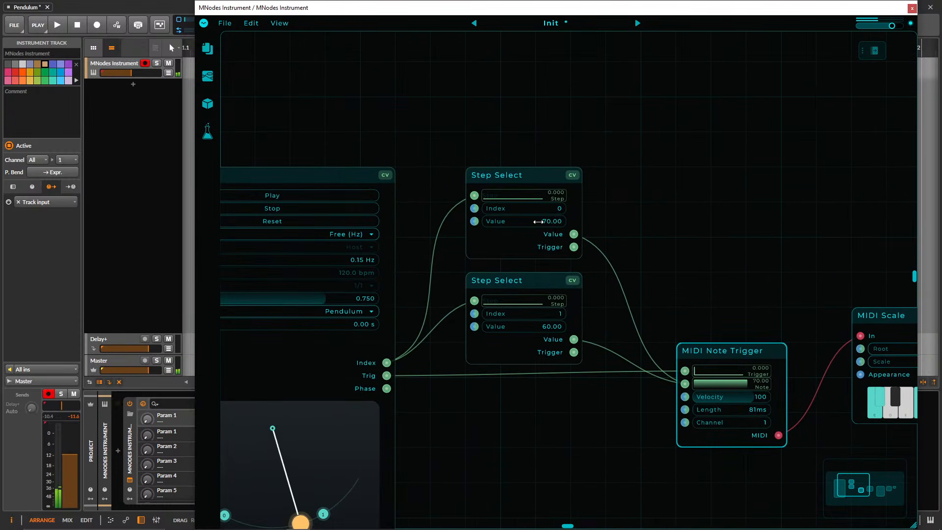
left_click_drag(525, 221, 544, 222)
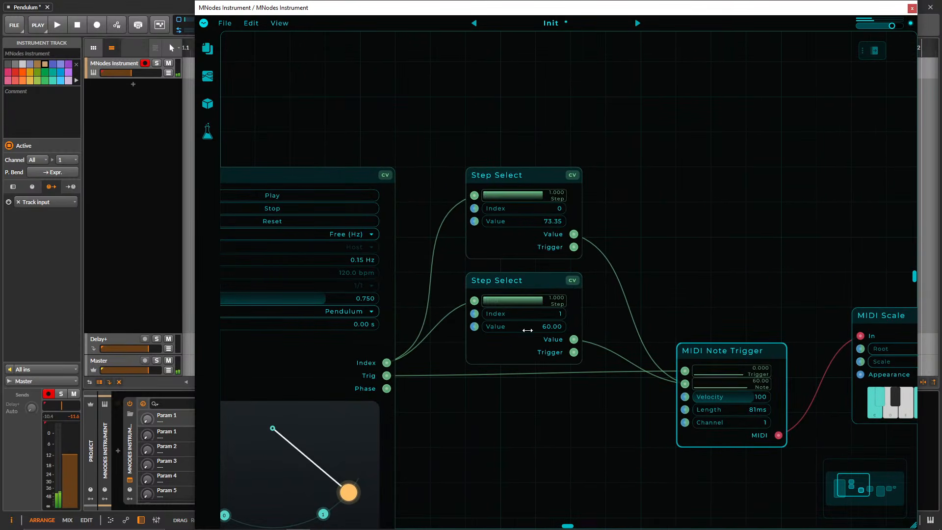
left_click_drag(528, 330, 550, 330)
Raise the MNodes Instrument track's volume slightly, and move the Pendulum node farther from the Step Select nodes.
scroll(637, 276, "down", 3)
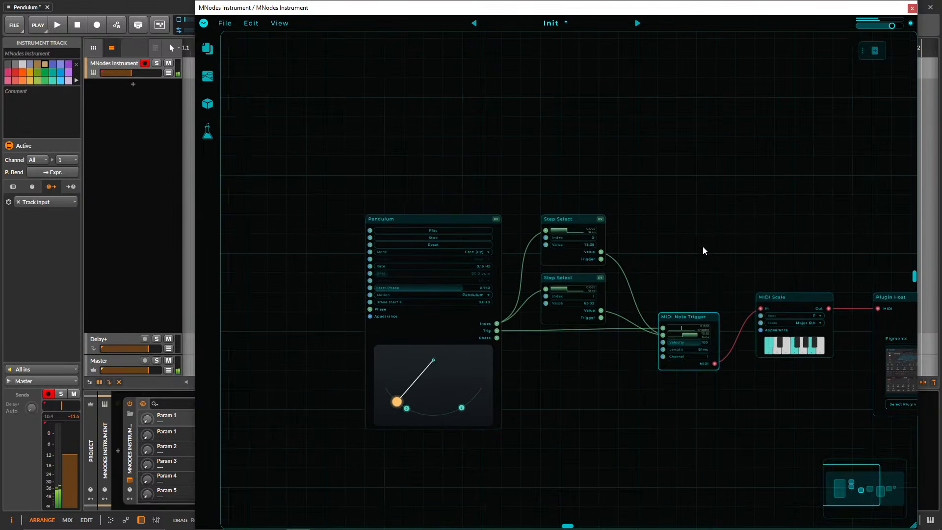
left_click_drag(704, 247, 683, 249)
left_click_drag(132, 73, 138, 73)
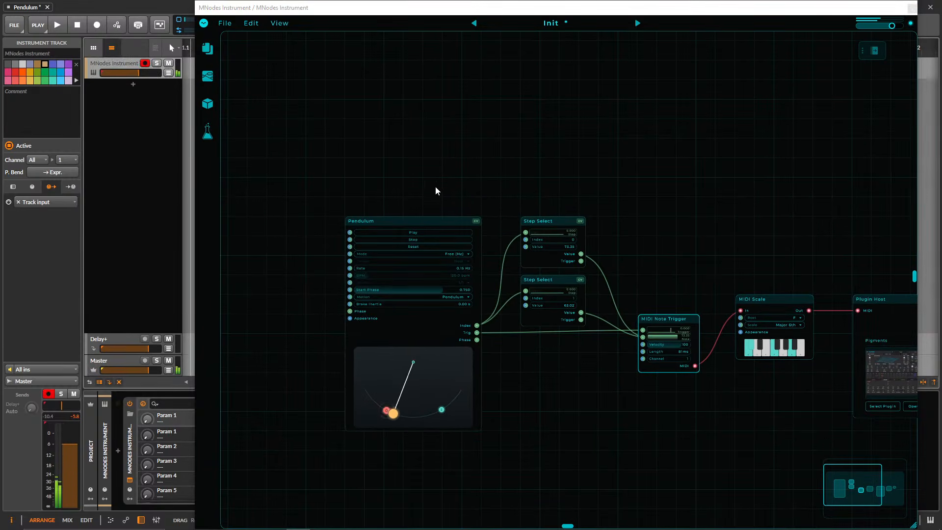
left_click_drag(426, 221, 397, 219)
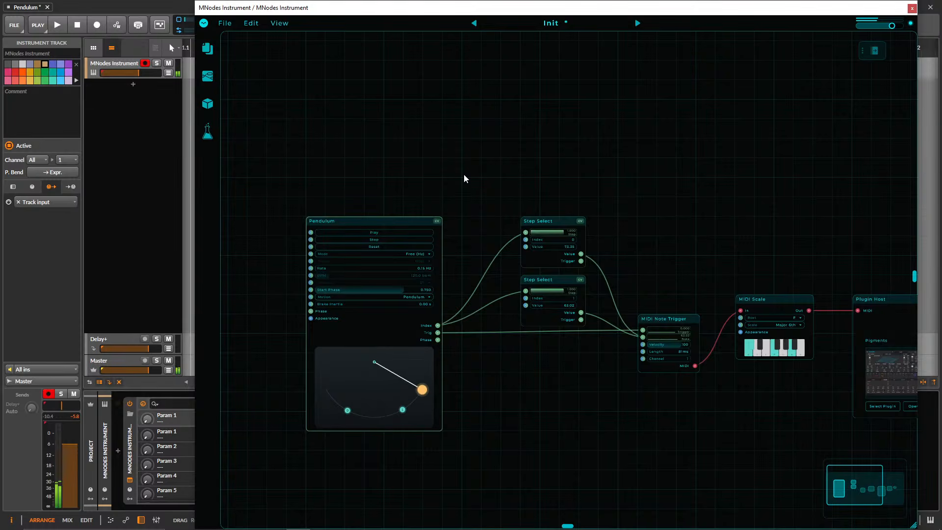
Add a Random Int node above the Step Select nodes and connect its output to the upper Step Select's Value input.
right_click(435, 138)
type("random")
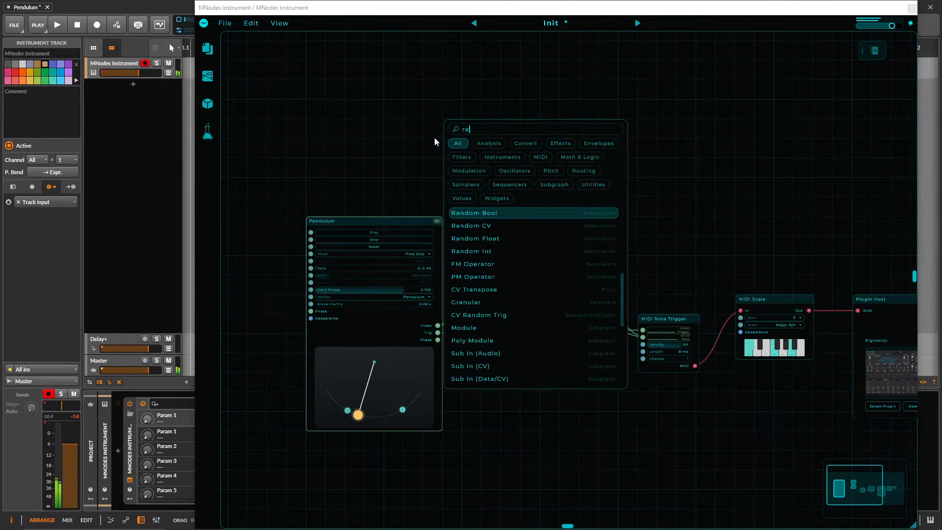
key("Down")
key("Down")
key("Down")
key("Return")
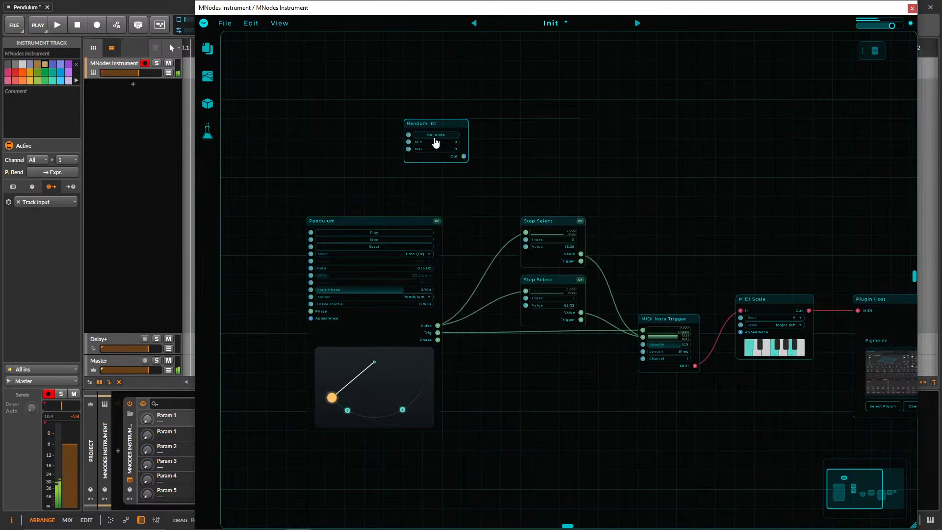
left_click_drag(431, 126, 547, 165)
scroll(603, 192, "up", 5)
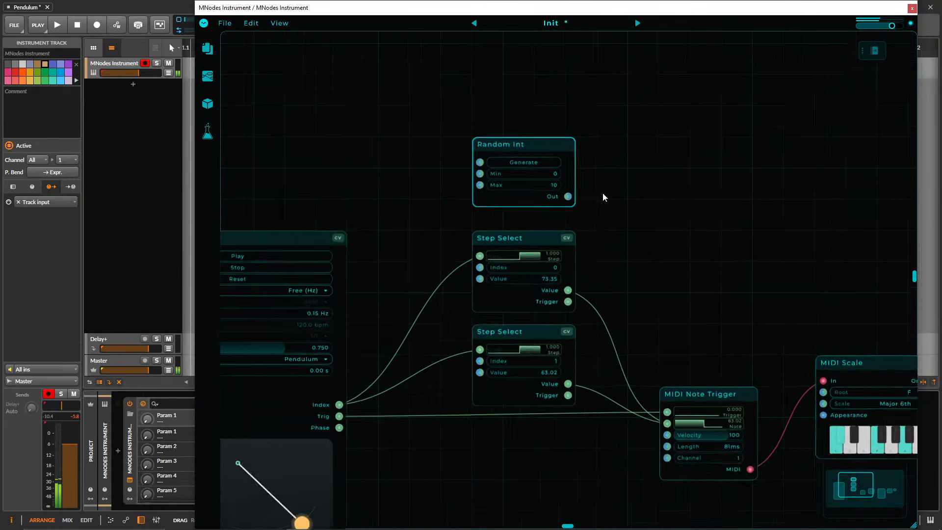
left_click_drag(563, 198, 457, 296)
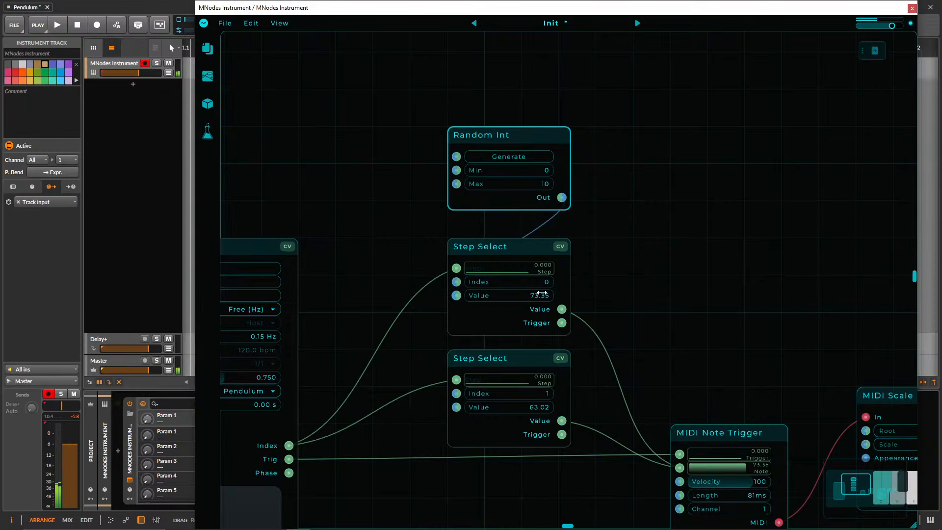
Trigger Random Int's Generate once, and set its range to Min 40 and Max 75.
left_click(508, 157)
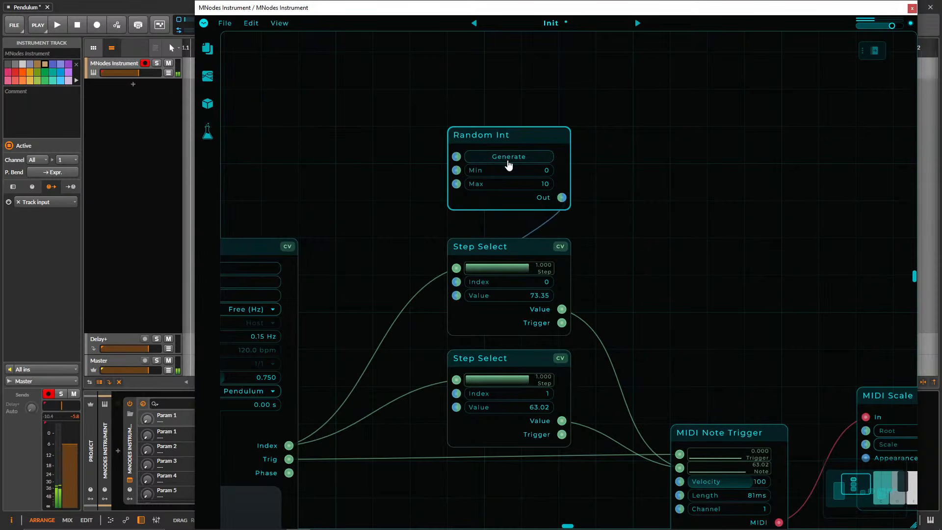
double_click(531, 169)
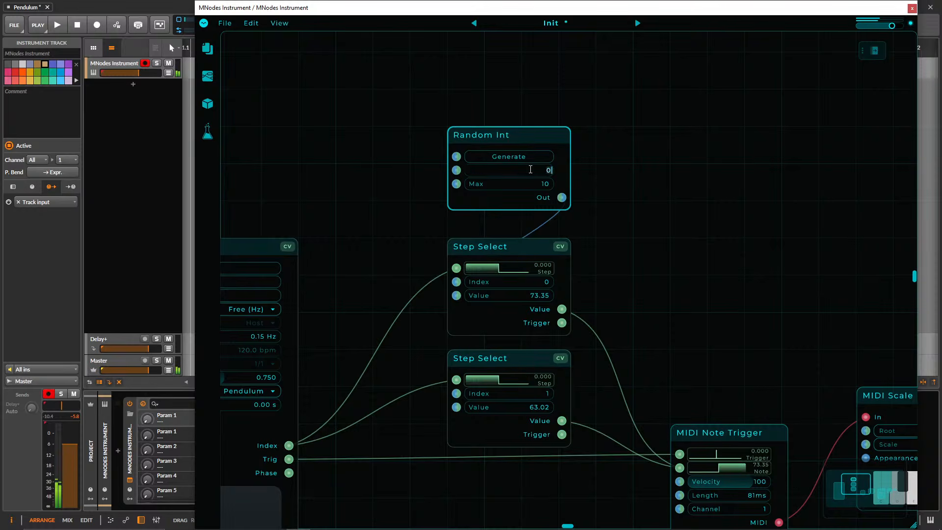
type("40")
key("Return")
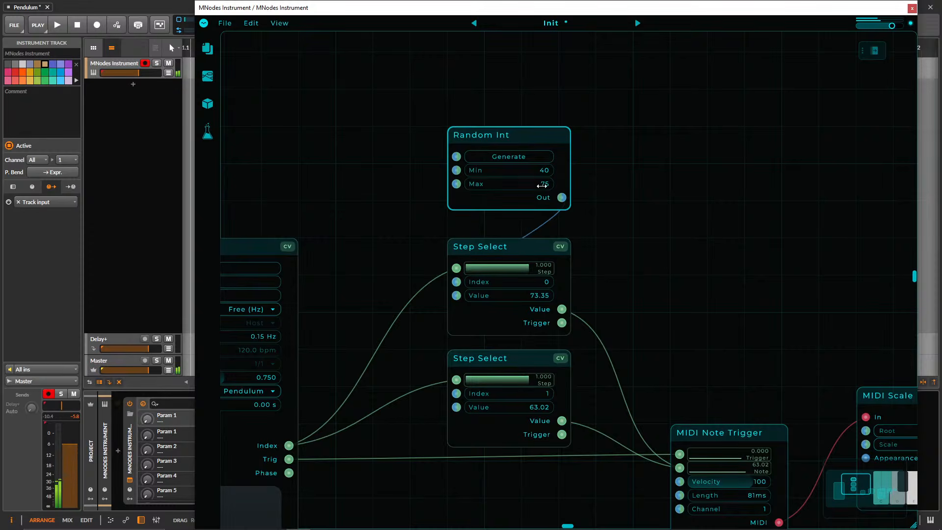
Move Random Int and the upper Step Select up together, and shift the lower Step Select down to widen the gap.
left_click_drag(617, 284, 523, 192)
left_click_drag(491, 132, 495, 50)
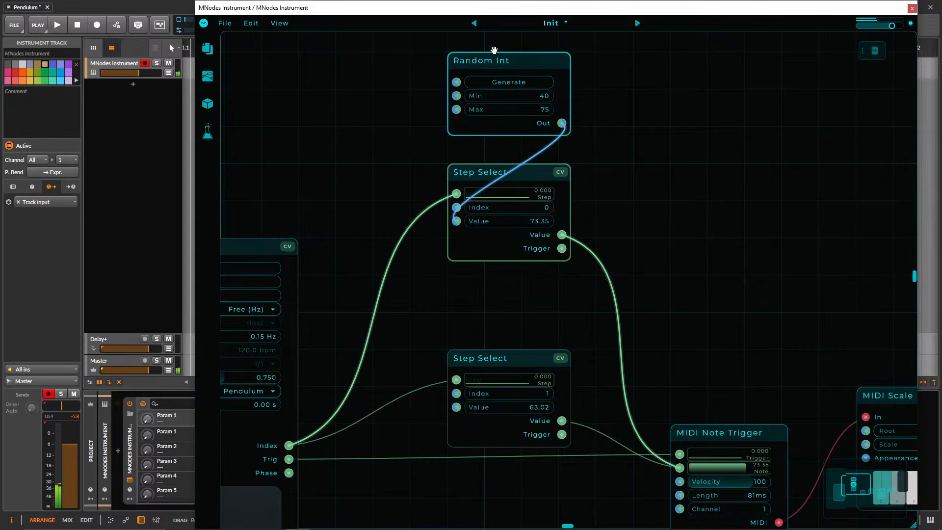
left_click(613, 171)
left_click_drag(495, 356, 495, 393)
left_click(499, 68)
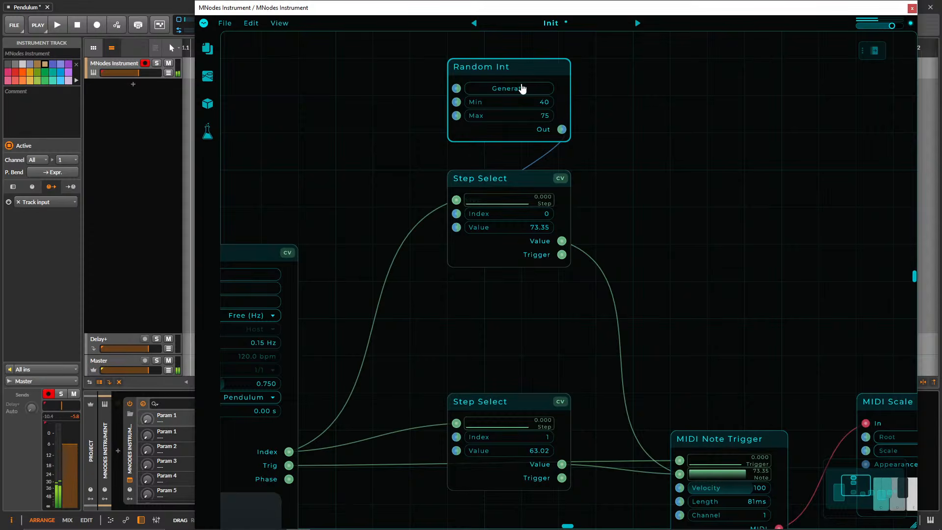
Detach Random Int from the upper Step Select and reconnect its output to that node.
left_click(628, 123)
scroll(651, 197, "down", 4)
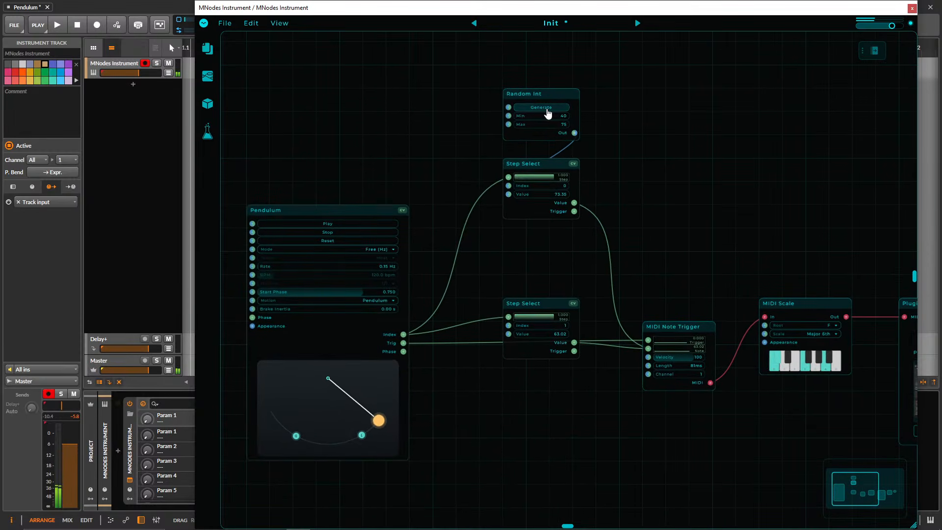
mouse_move(553, 164)
left_mouse_down()
mouse_move(623, 164)
mouse_move(548, 163)
left_mouse_up()
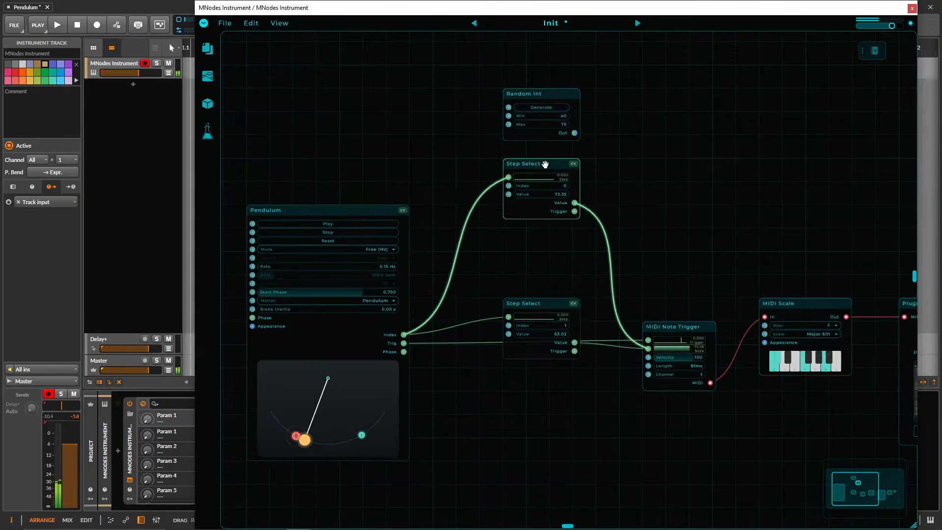
left_click_drag(575, 133, 509, 177)
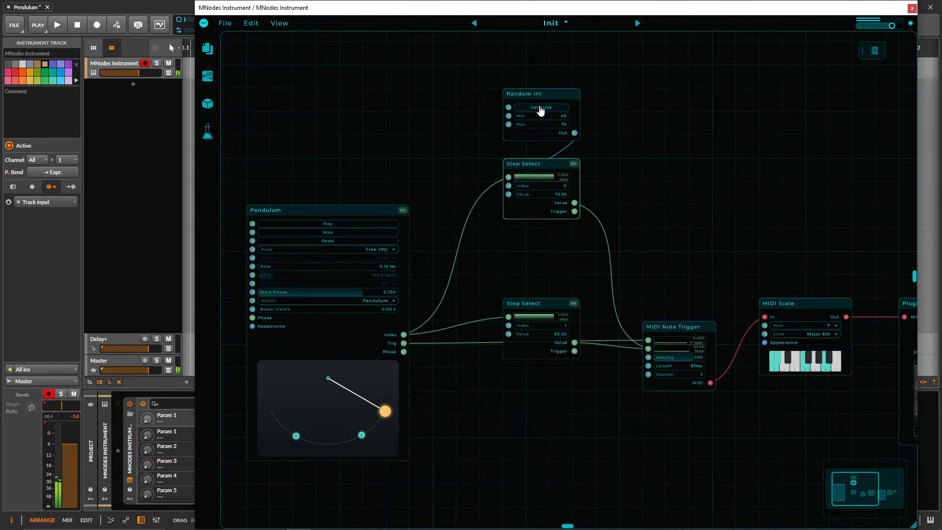
Generate new random values twice with the Random Int feeding the upper Step Select.
left_click(541, 108)
scroll(610, 210, "up", 5)
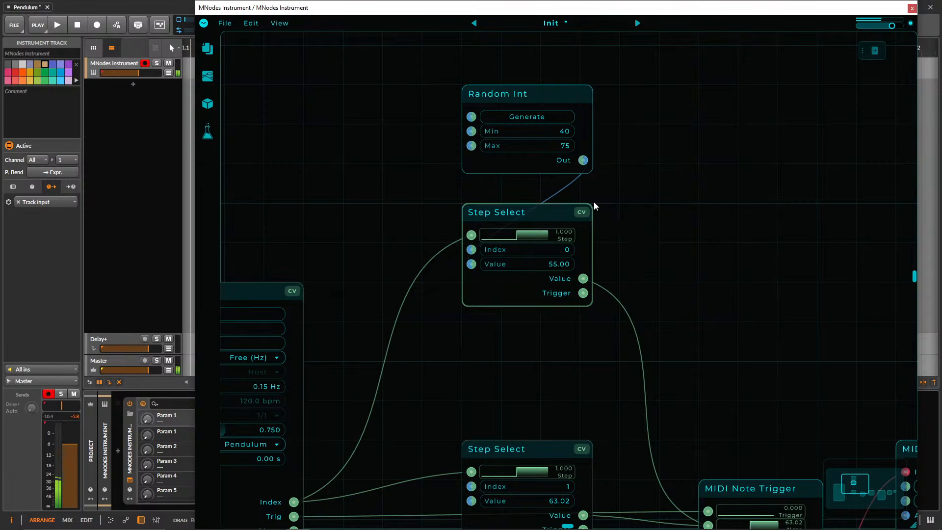
left_click(538, 121)
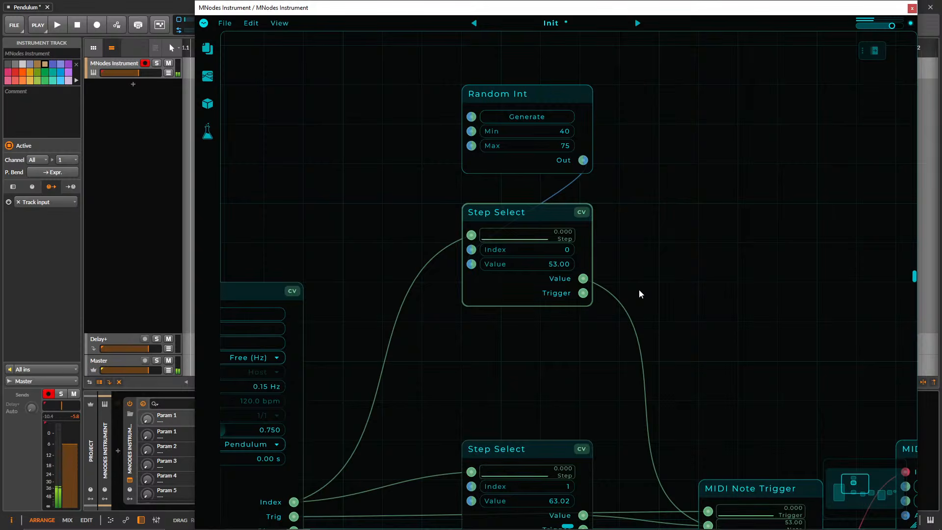
Duplicate Random Int between the two Step Selects and connect the copy's output to the lower Step Select's Value input.
left_click_drag(639, 290, 644, 244)
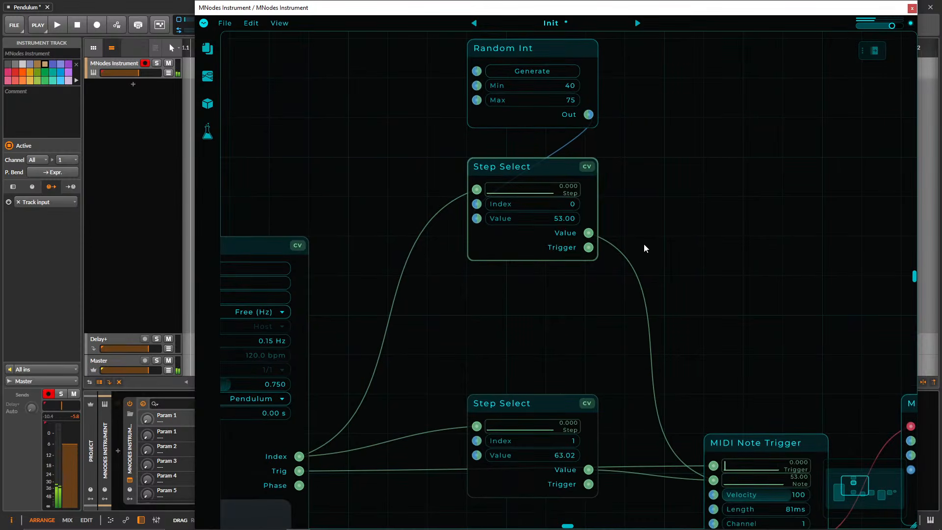
scroll(644, 244, "down", 1)
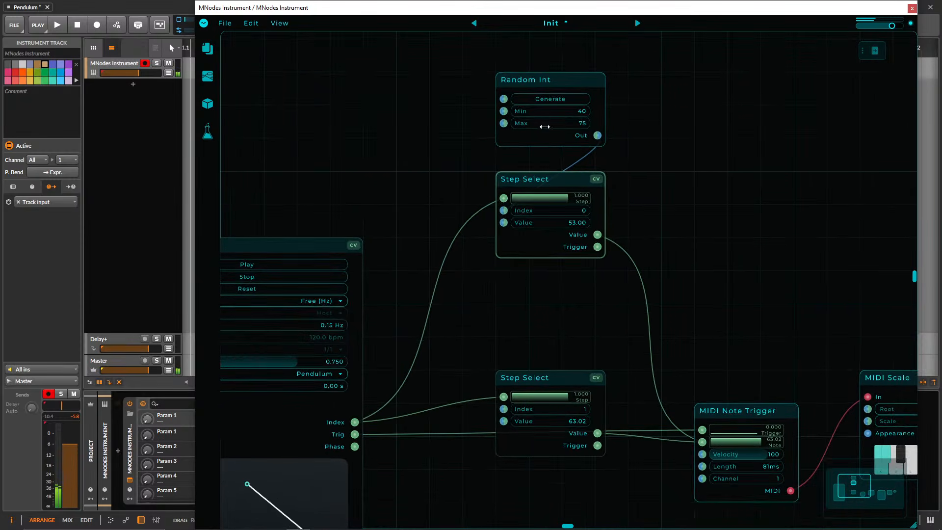
left_click_drag(539, 82, 538, 283)
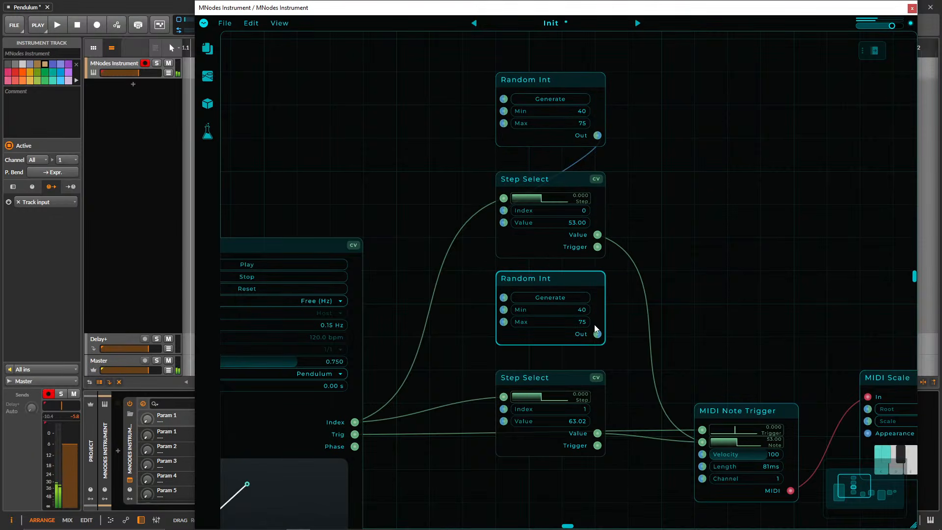
left_click_drag(598, 334, 504, 421)
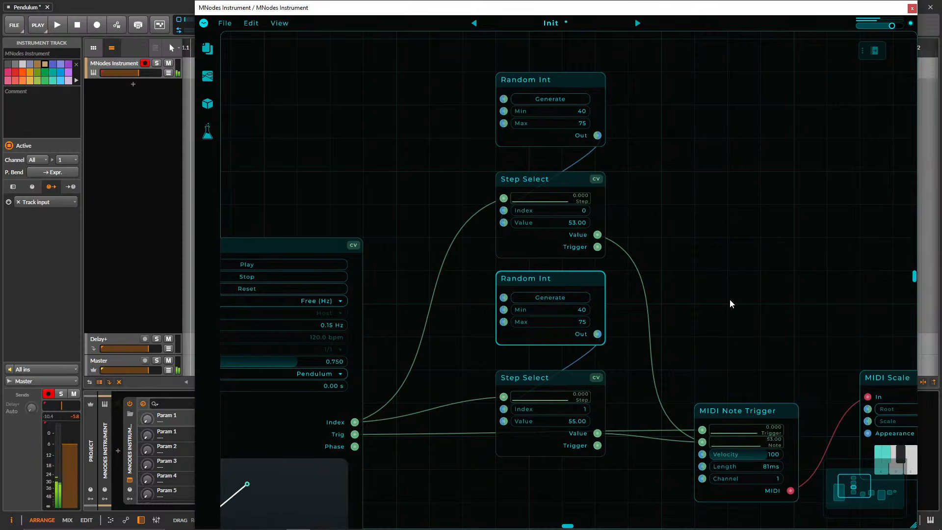
Move both Random Int and Step Select pairs down together so the column sits level with the Pendulum and MIDI Note Trigger.
left_click_drag(730, 303, 610, 245)
scroll(702, 235, "down", 5)
left_click_drag(495, 365, 478, 193)
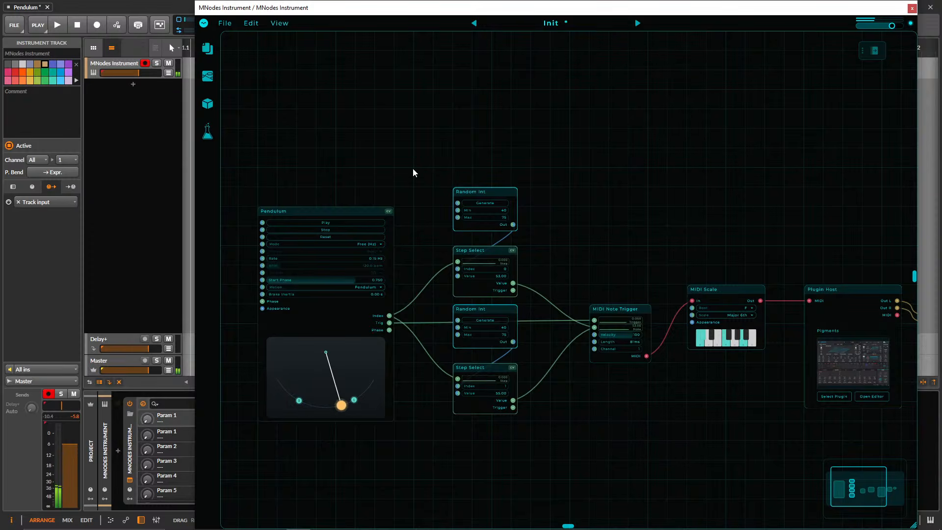
Try duplicating the upper Random Int into the empty space beside the original, and delete the copy.
scroll(412, 181, "up", 3)
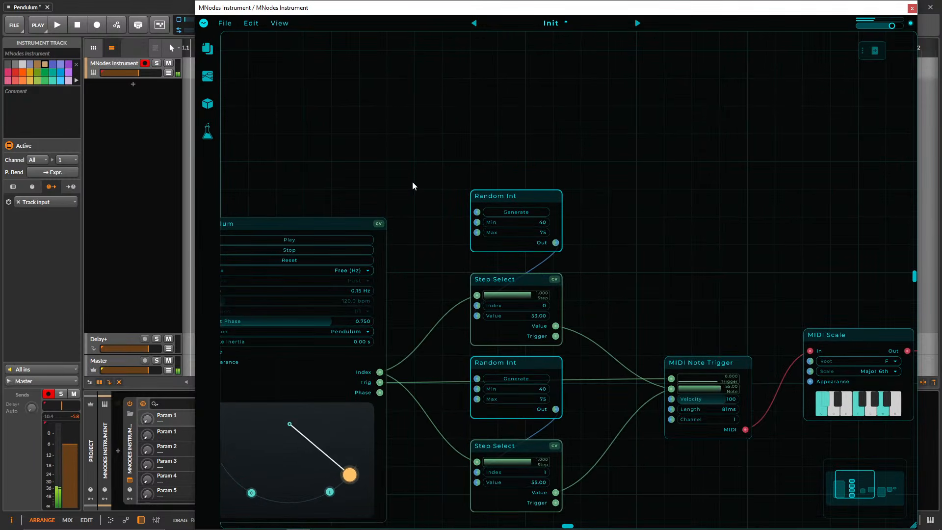
left_click_drag(413, 183, 476, 154)
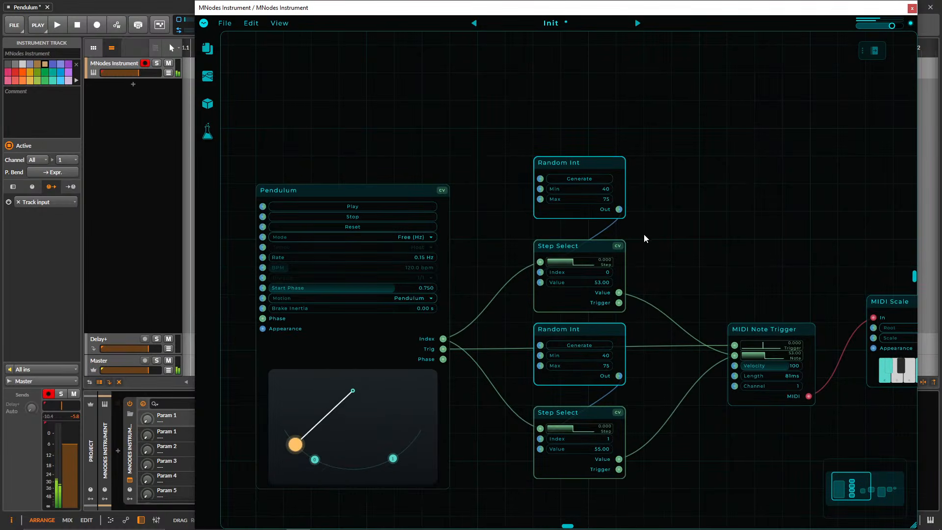
left_click(669, 260)
left_click_drag(563, 138, 585, 255)
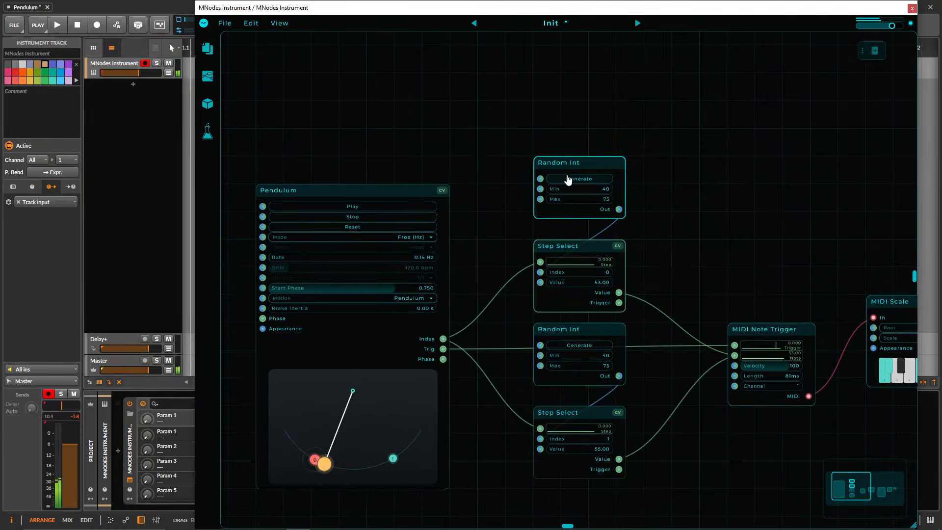
mouse_move(562, 163)
left_mouse_down()
mouse_move(526, 154)
mouse_move(554, 155)
left_mouse_up()
left_click(661, 161)
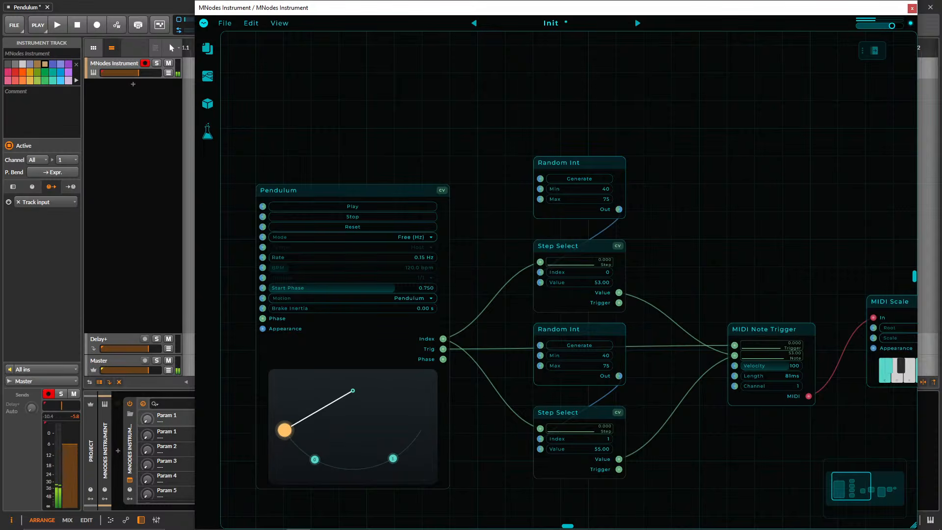
left_click_drag(600, 143, 755, 166)
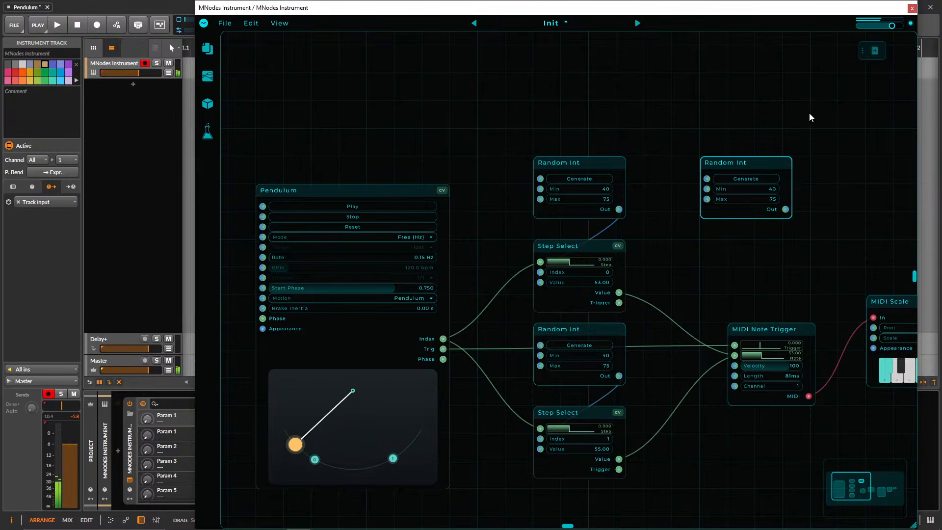
left_click_drag(805, 114, 759, 220)
key("Delete")
Try duplicating the Pendulum together with both Random Int and Step Select pairs, and undo the duplication.
left_click_drag(326, 117, 577, 525)
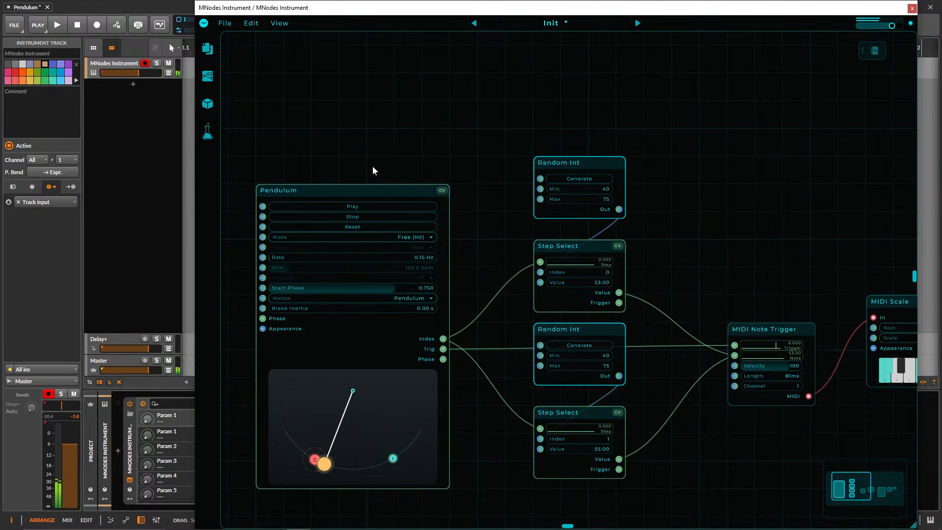
left_click_drag(360, 193, 594, 144, "alt")
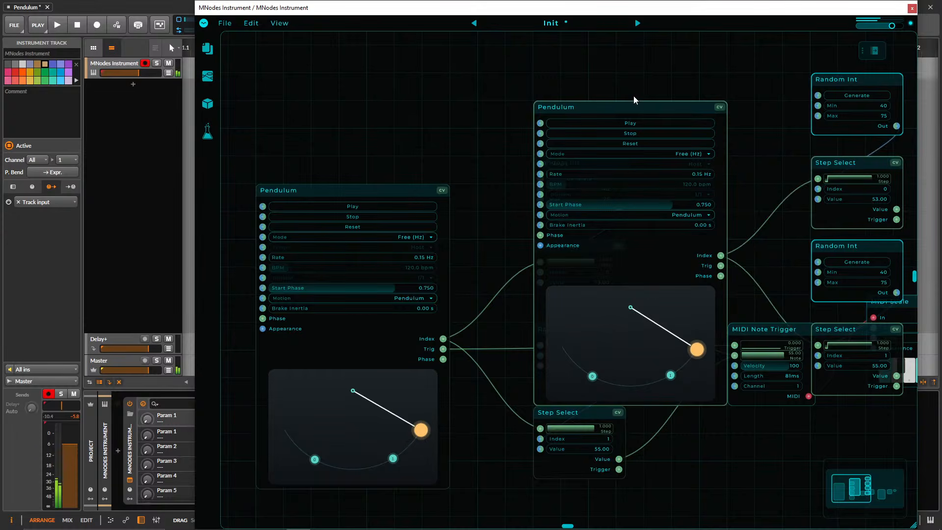
key("ctrl+z")
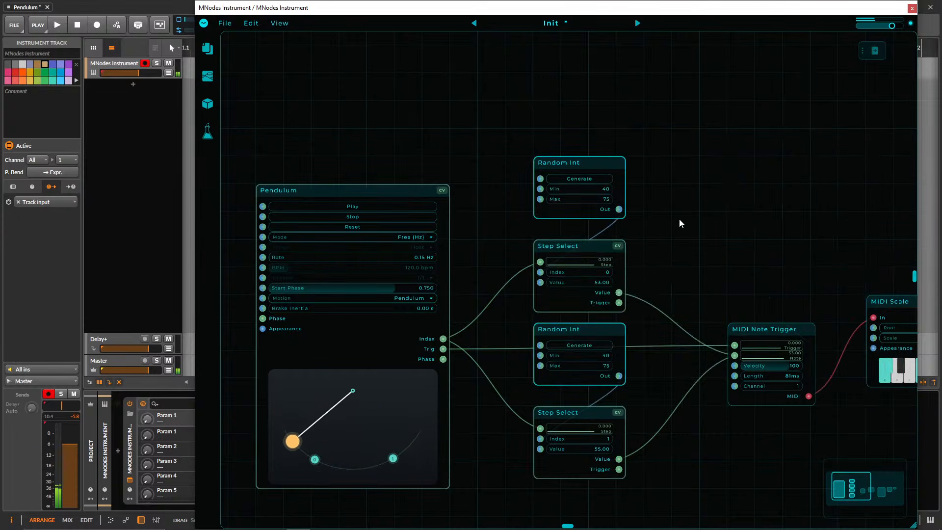
Shift the lower Random Int and Step Select pair down slightly, and generate a new value on each Random Int.
left_click_drag(634, 491, 565, 367)
left_click_drag(648, 387, 674, 371)
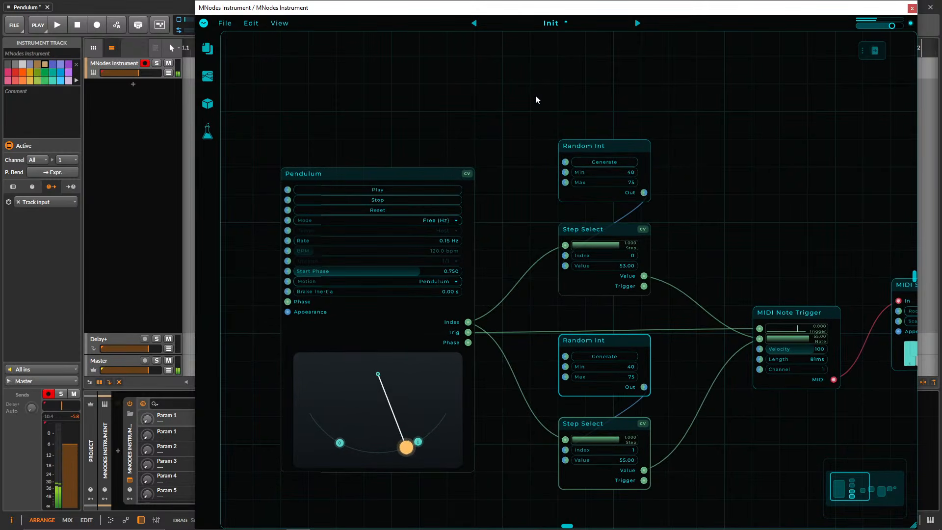
left_click_drag(493, 108, 485, 146)
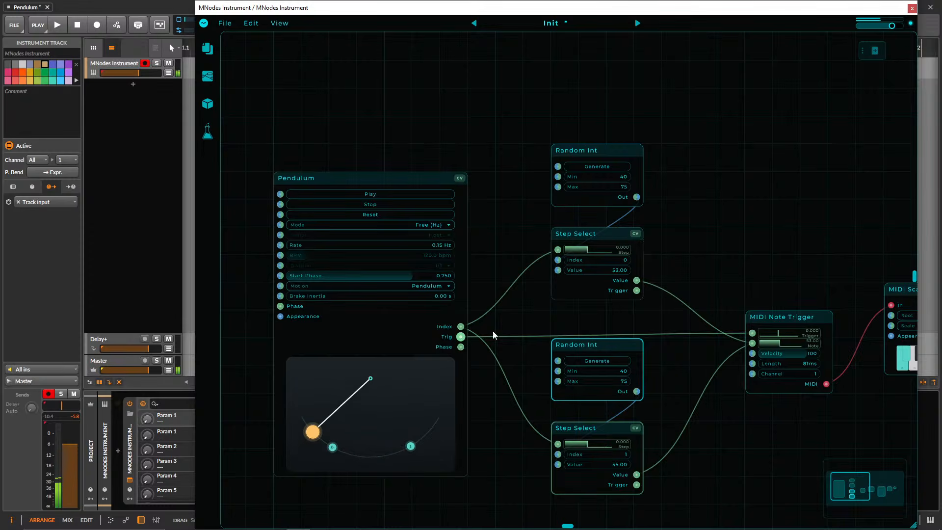
left_click(602, 171)
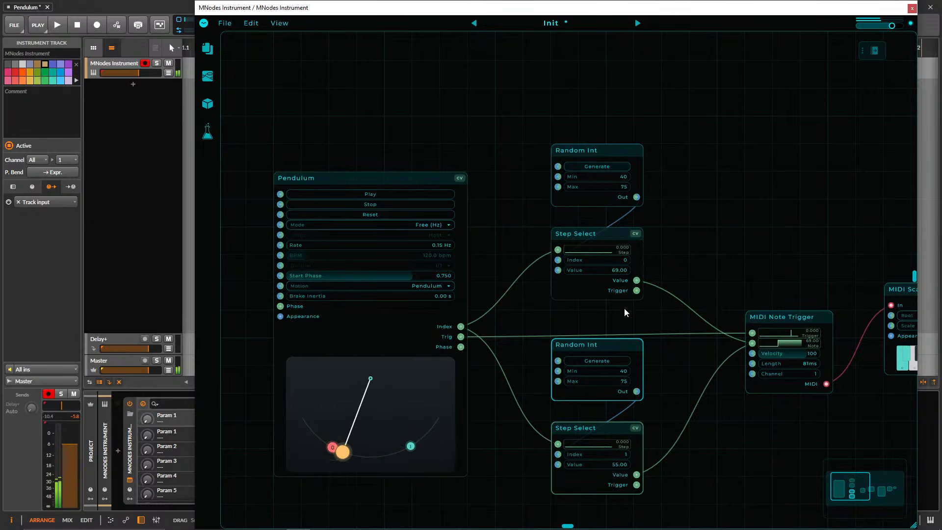
left_click(600, 363)
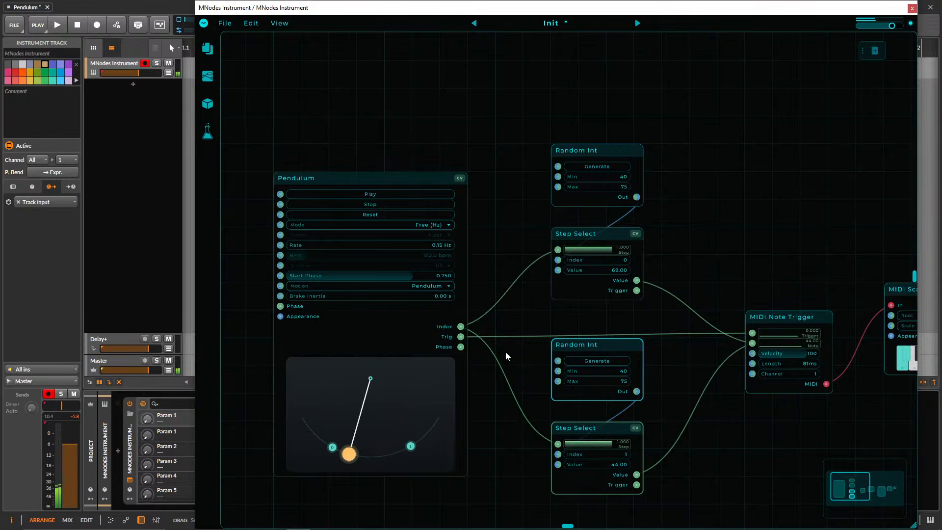
Duplicate the Pendulum above the original and remove the copy's second trigger point.
scroll(508, 224, "down", 2)
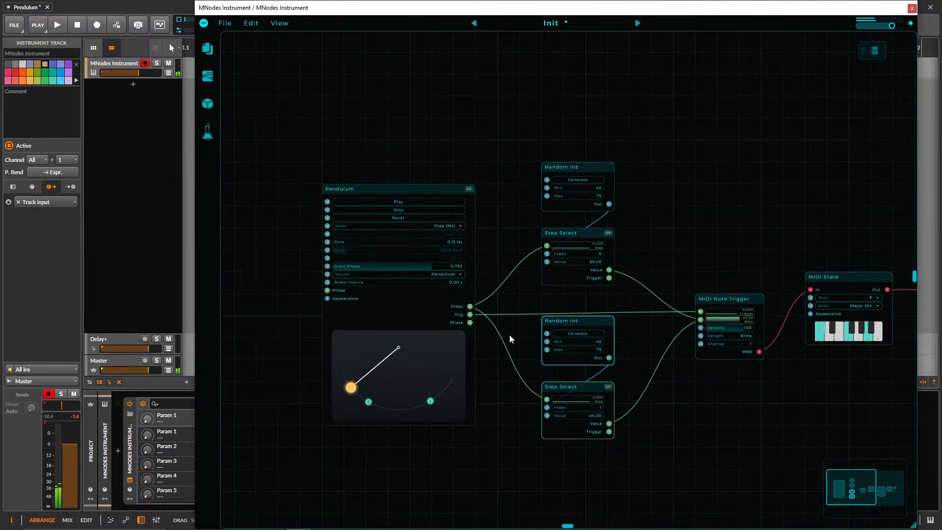
left_click_drag(487, 378, 489, 422)
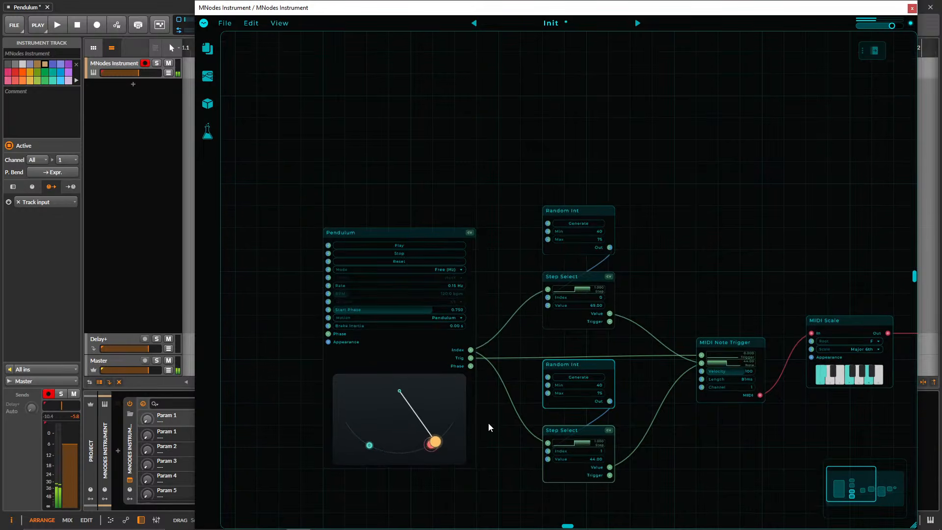
left_click_drag(414, 206, 409, 273)
left_click_drag(392, 235, 395, 44)
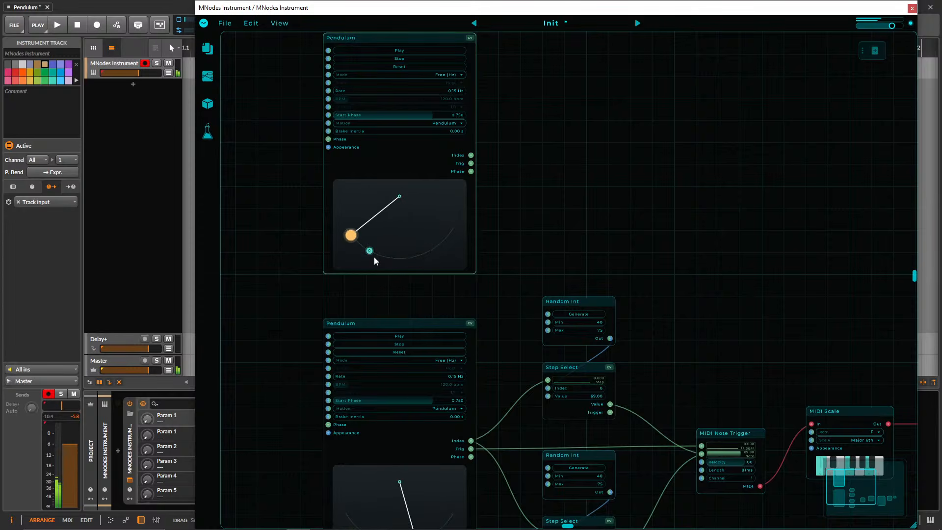
On the upper Pendulum, move the remaining trigger point to the lowest point of the arc and set Rate to 0.05 Hz.
left_click_drag(372, 253, 400, 260)
left_click_drag(498, 237, 489, 277)
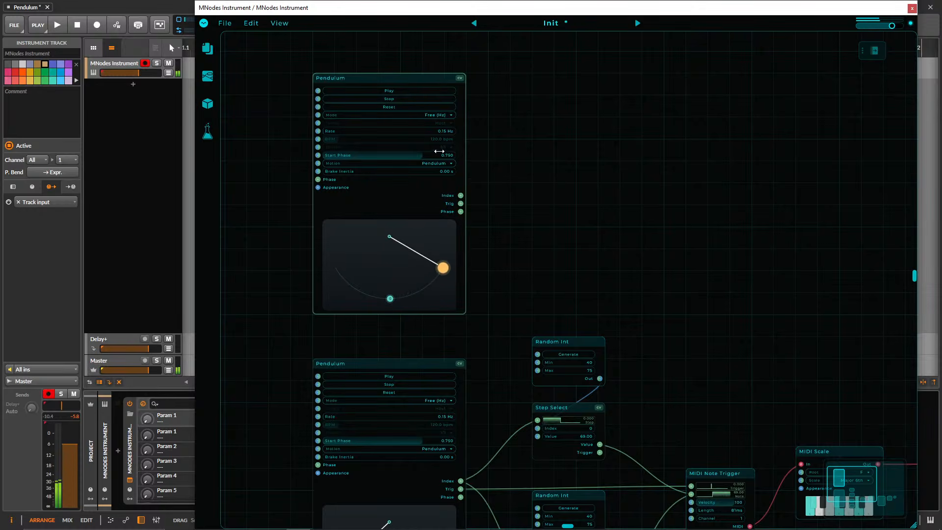
double_click(439, 130)
type("0.0")
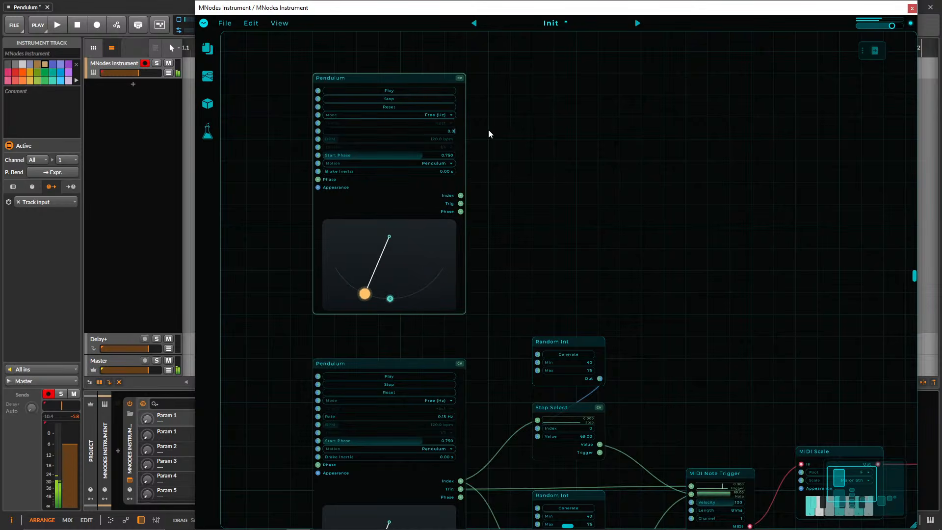
type("5")
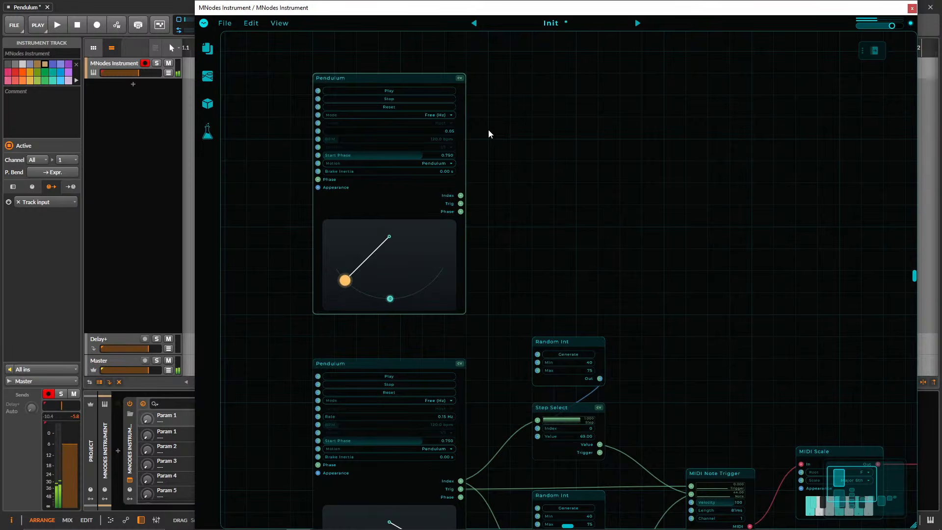
key("Return")
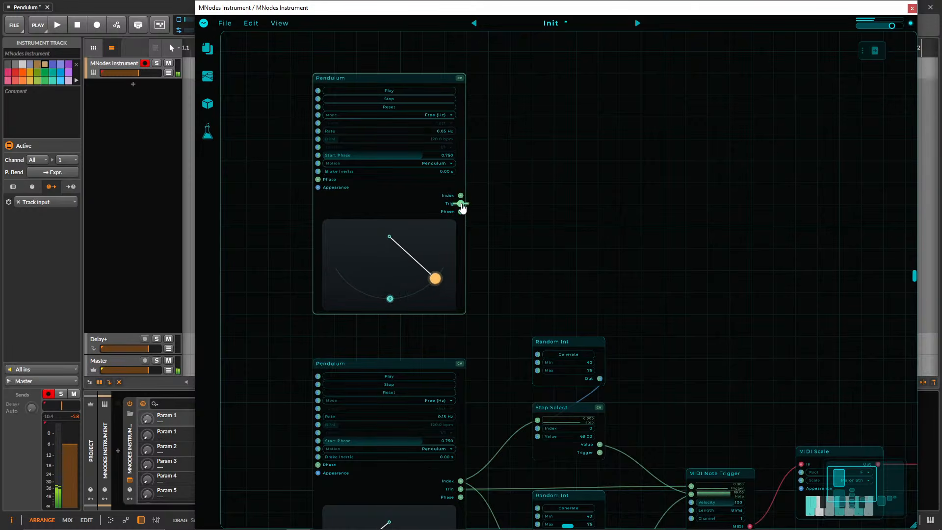
Connect the upper Pendulum's Trig output to the Generate inputs of both Random Int nodes.
left_click_drag(463, 207, 542, 359)
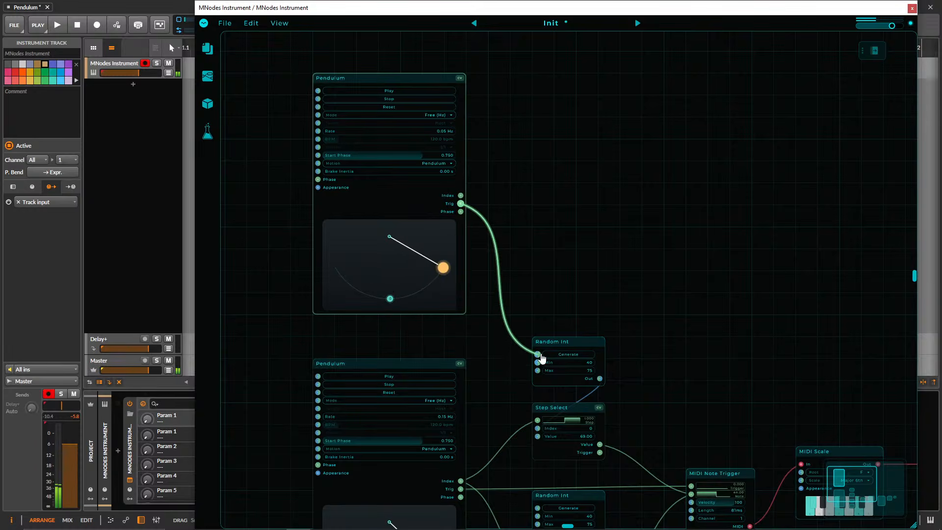
scroll(565, 308, "down", 3)
left_click_drag(477, 92, 555, 395)
Move the upper Pendulum down so it sits directly above the lower Pendulum.
scroll(669, 267, "up", 2)
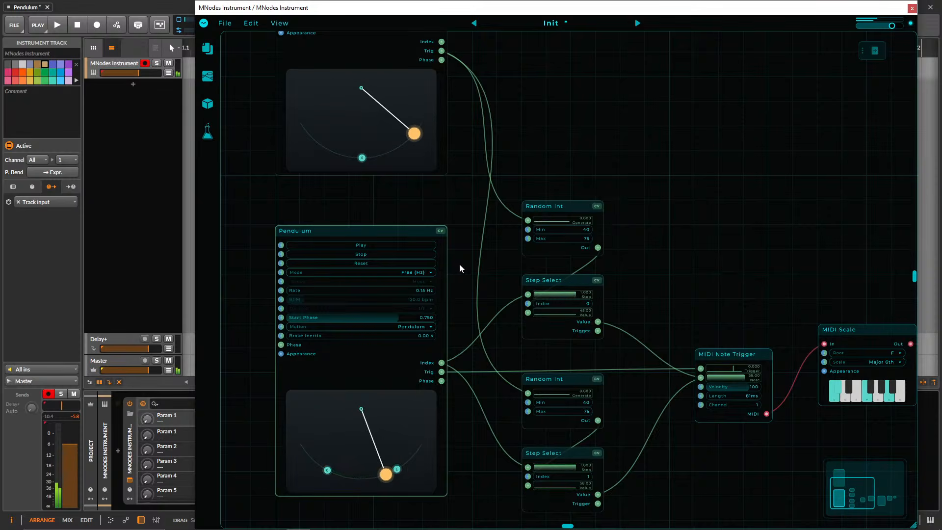
scroll(414, 123, "up", 5)
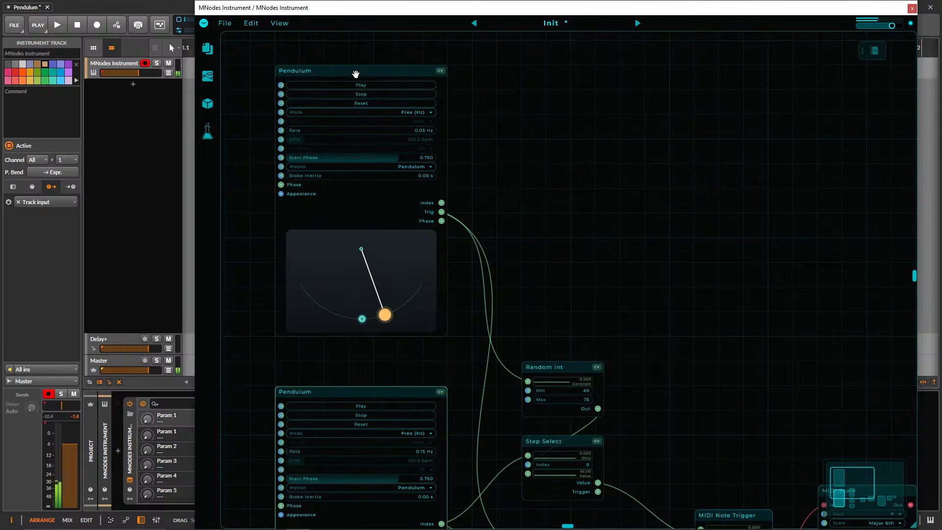
left_click_drag(354, 71, 358, 125)
Add a CV To Data node beside the Pendulums, connect the upper Pendulum's Trig output to its CV In, and align it with the lower Pendulum.
left_click_drag(657, 280, 683, 134)
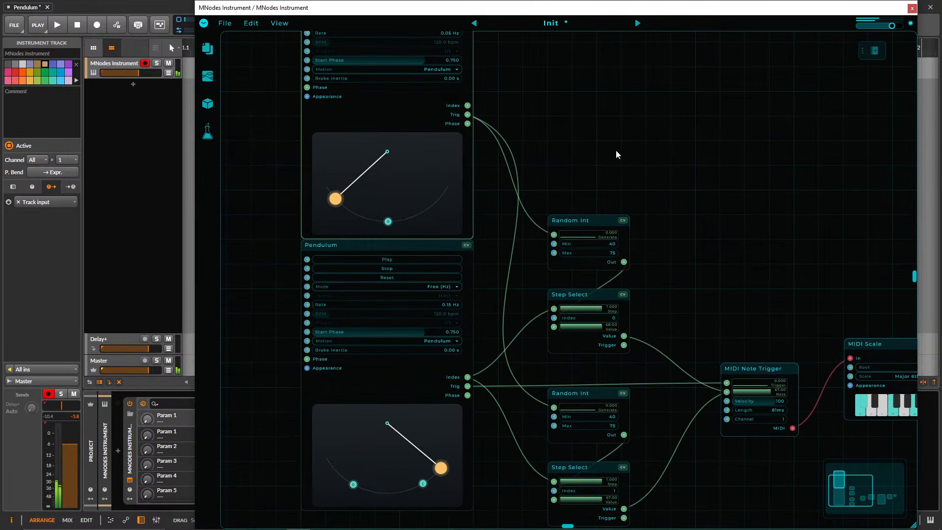
left_click_drag(606, 139, 697, 103)
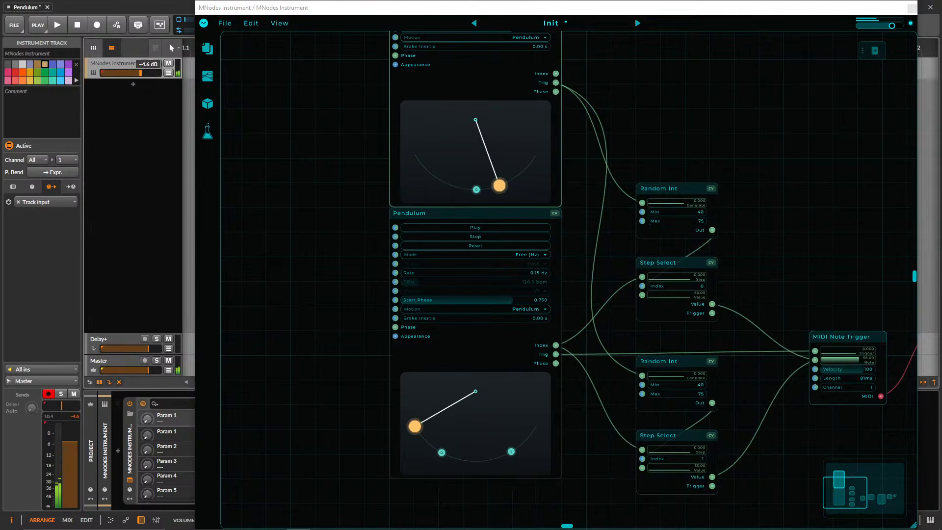
double_click(306, 214)
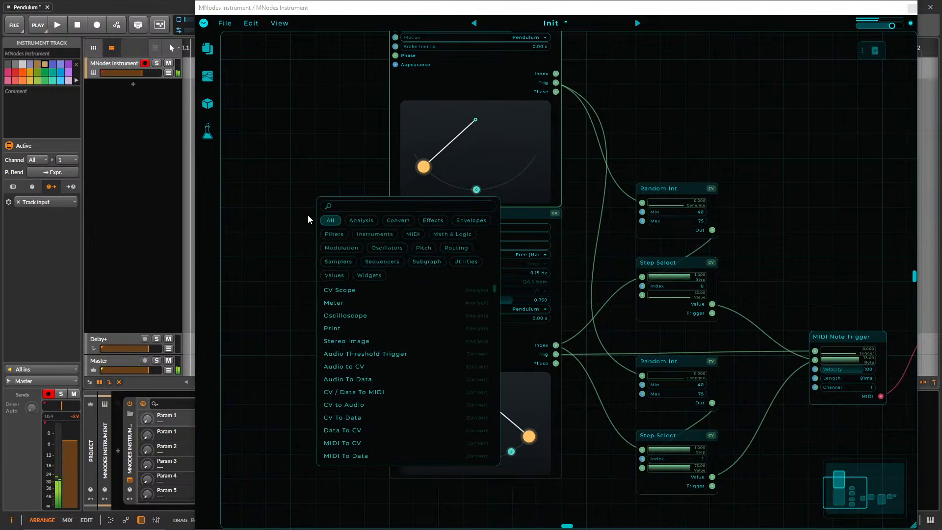
type("CV to")
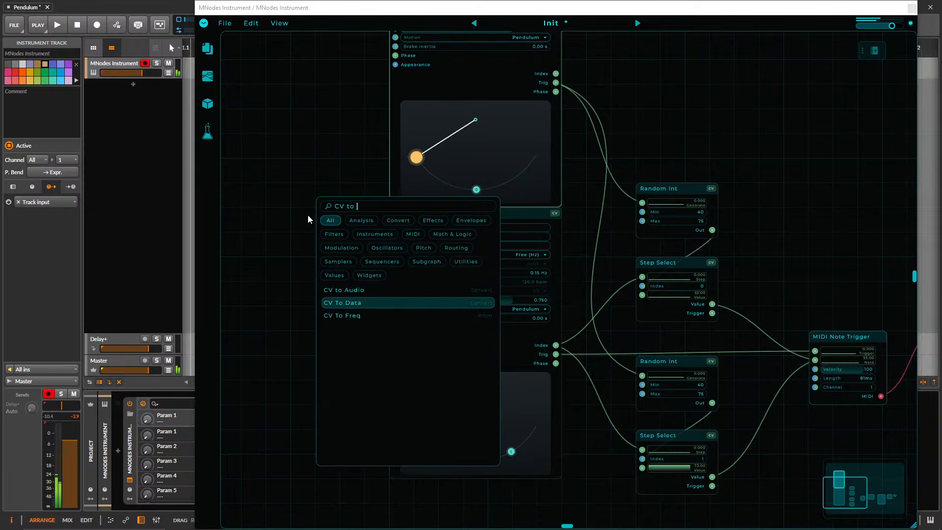
key("Return")
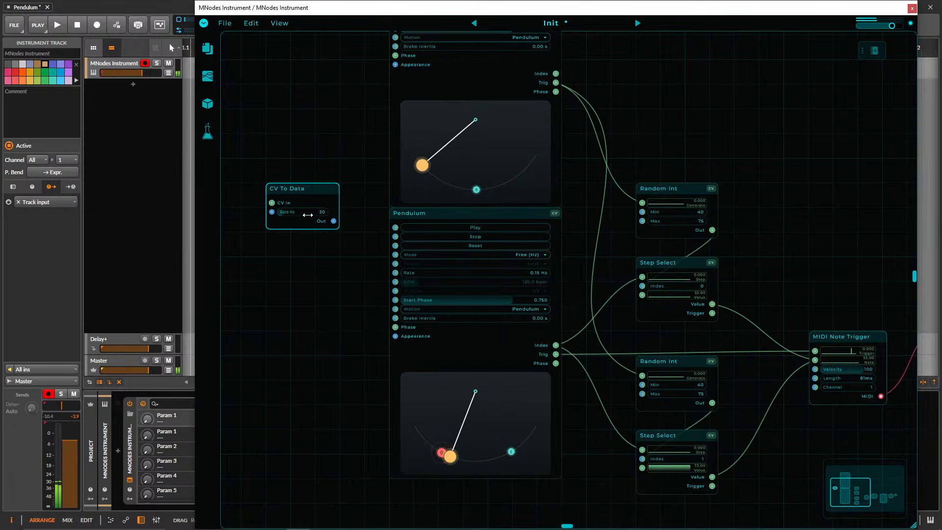
left_click_drag(556, 82, 361, 205)
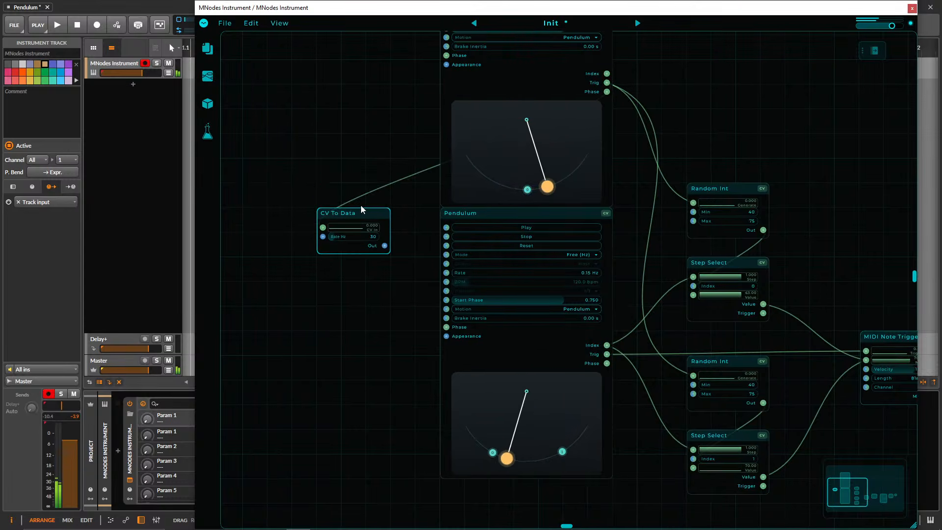
Add a Print node below CV To Data and connect CV To Data's Out to its input.
right_click(329, 303)
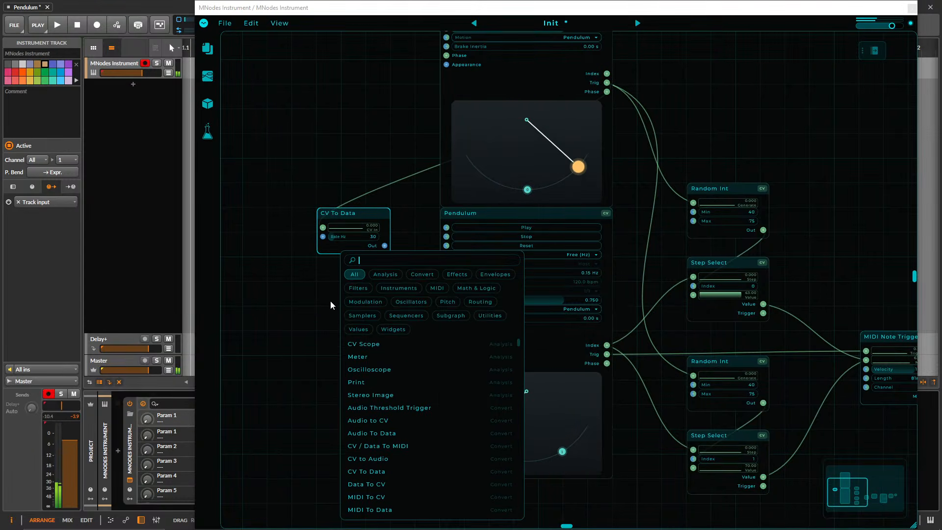
type("print")
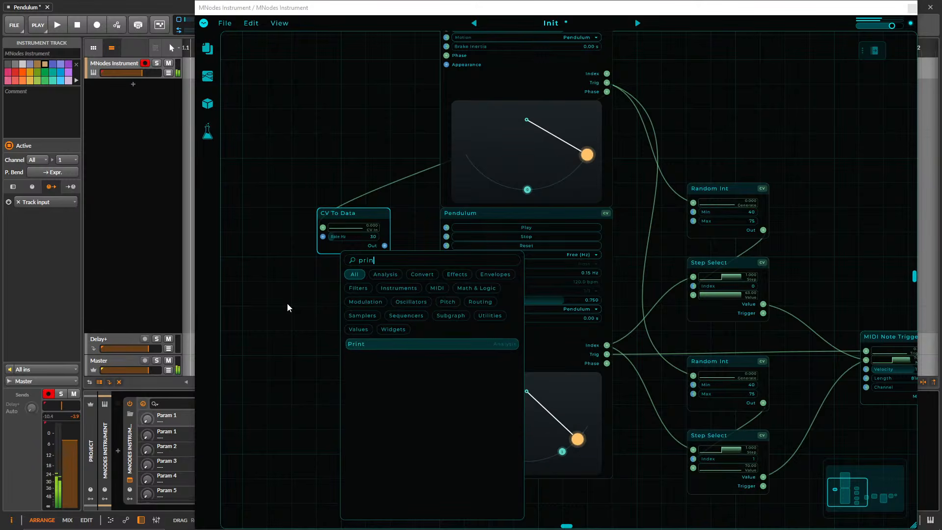
key("Return")
left_click_drag(343, 241, 372, 313)
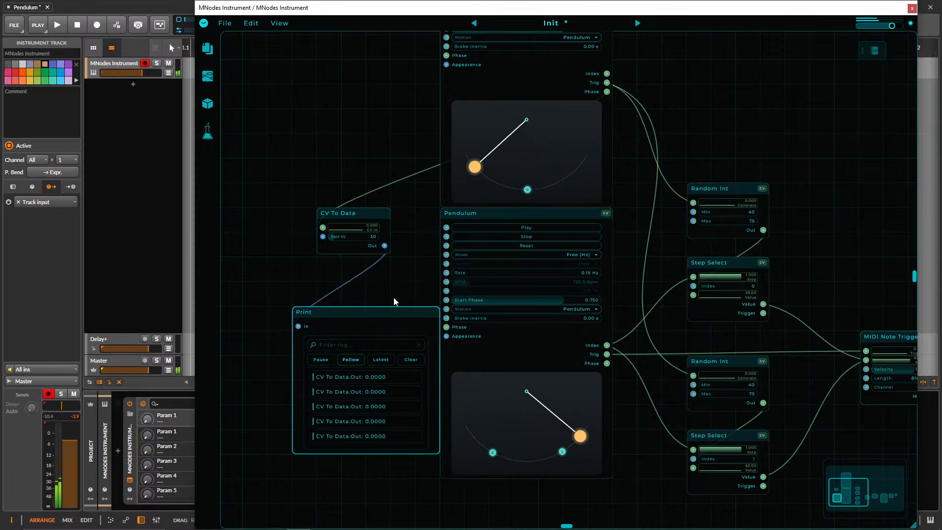
Delete the Print and CV To Data nodes.
key("Delete")
left_click(350, 214)
key("Delete")
left_click_drag(692, 107, 560, 146)
right_click(567, 110)
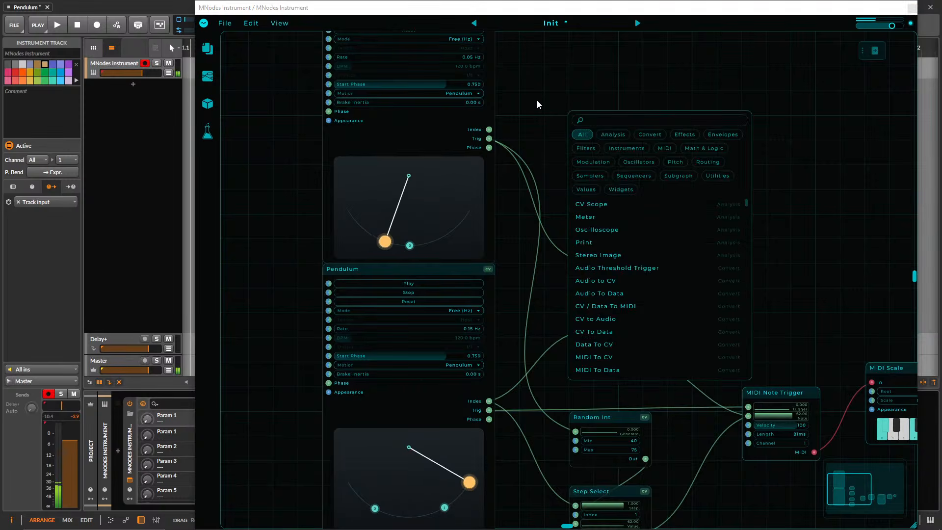
left_click(538, 100)
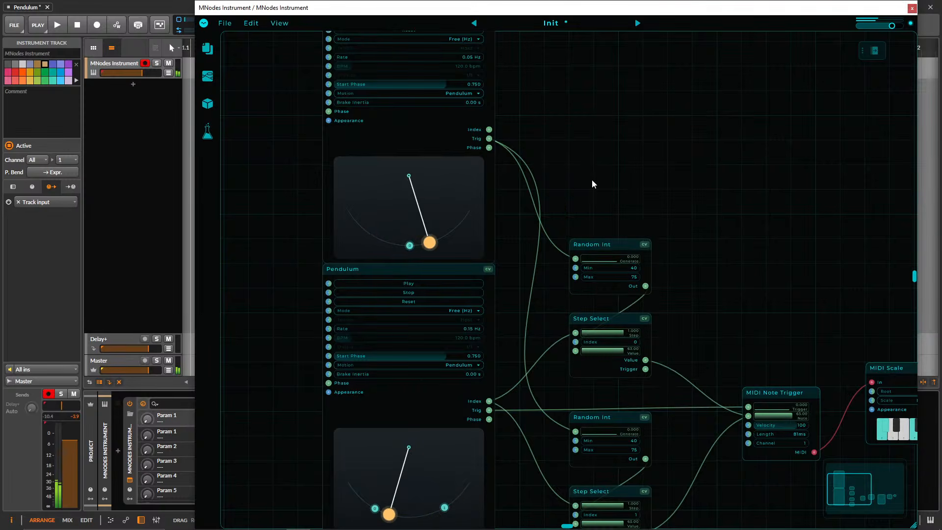
Move both Random Int and Step Select pairs down together beside the lower Pendulum.
left_click_drag(631, 181, 554, 127)
scroll(622, 167, "down", 3)
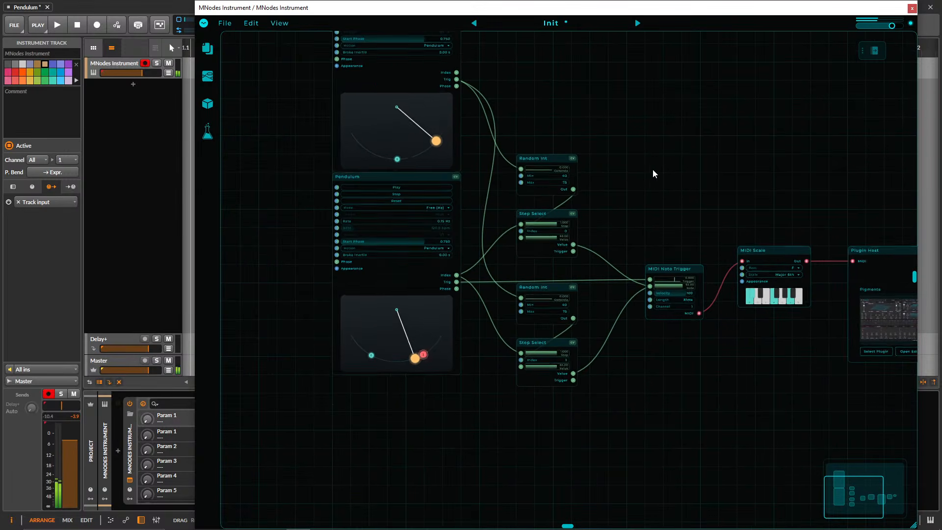
left_click_drag(652, 169, 592, 147)
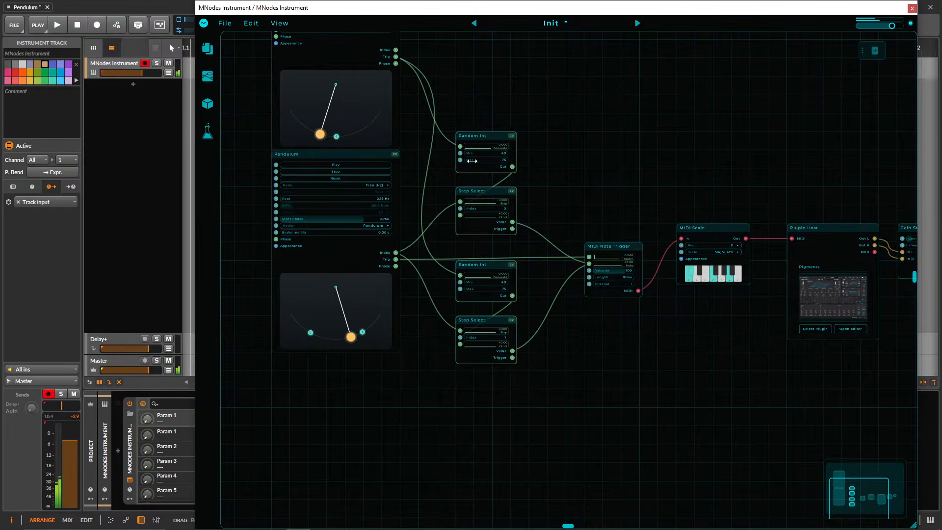
left_click_drag(470, 135, 470, 172)
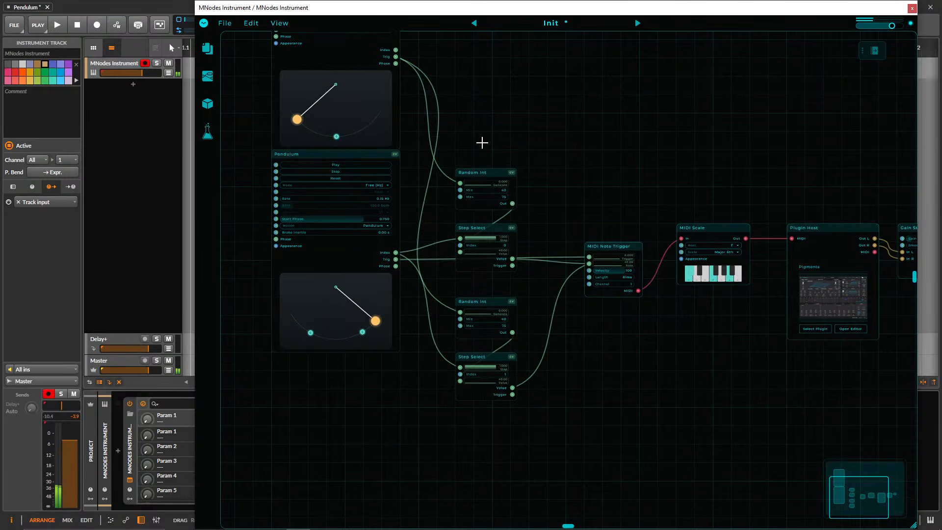
Add a MIDI Octave node below MIDI Scale and move MIDI Note Trigger next to the upper Step Select.
left_click_drag(655, 328, 619, 320)
right_click(622, 319)
type("oct")
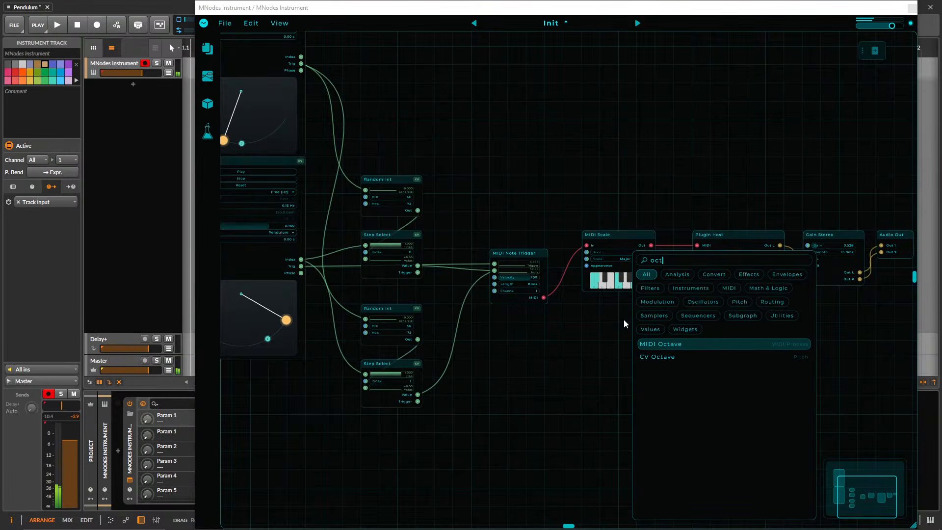
key("Return")
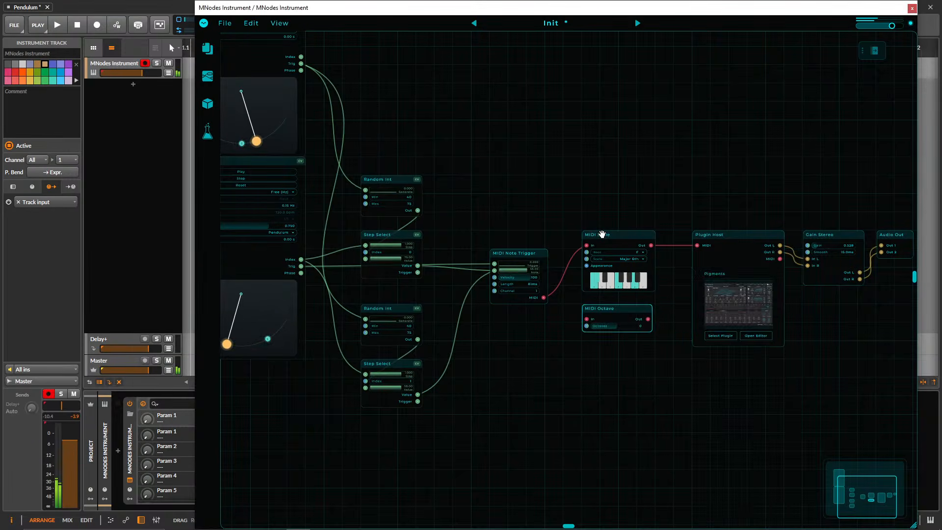
left_click_drag(531, 254, 476, 236)
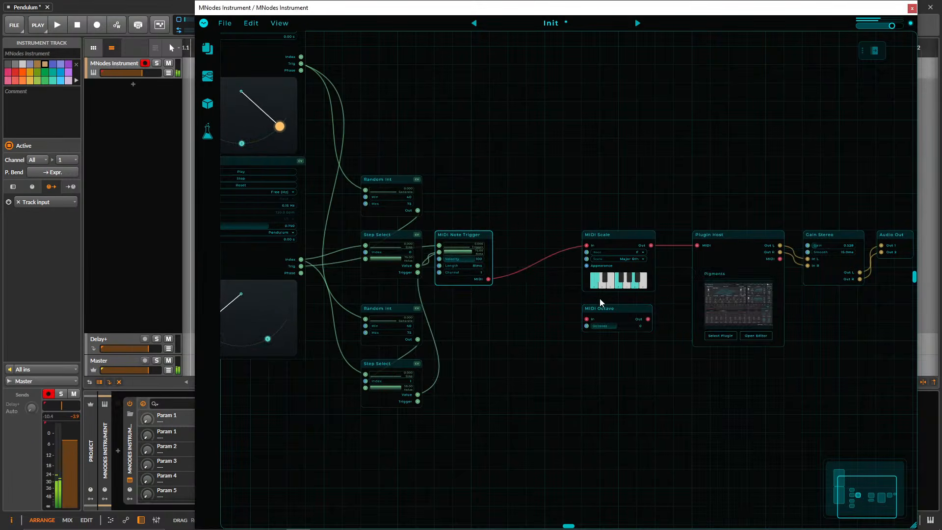
Wire MIDI Octave between MIDI Note Trigger and MIDI Scale with Octaves at -1, and move MIDI Scale down beside it.
left_click_drag(597, 306, 504, 304)
scroll(526, 258, "up", 2)
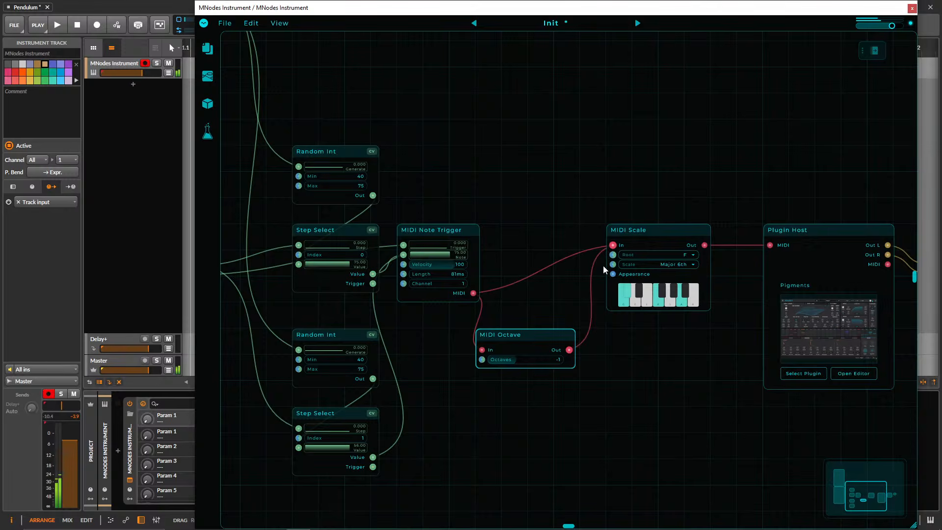
left_click_drag(528, 336, 550, 319)
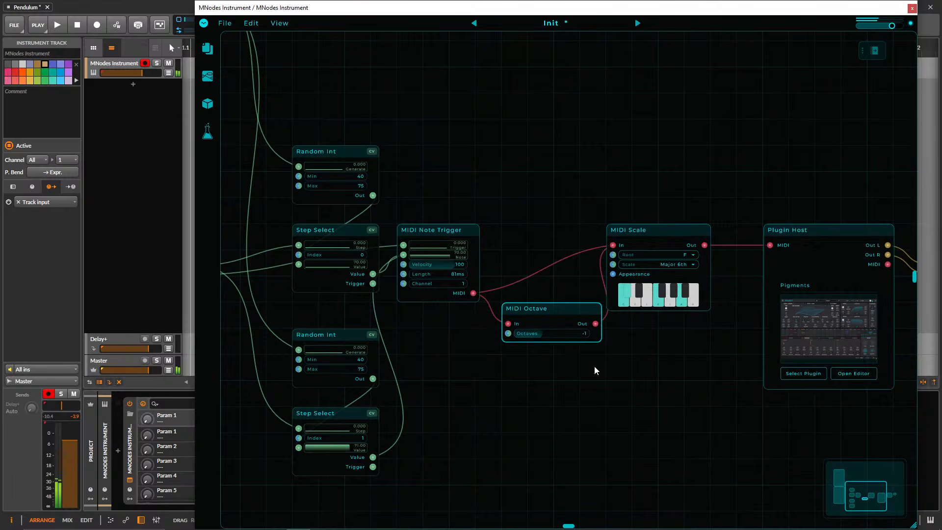
scroll(616, 365, "down", 2)
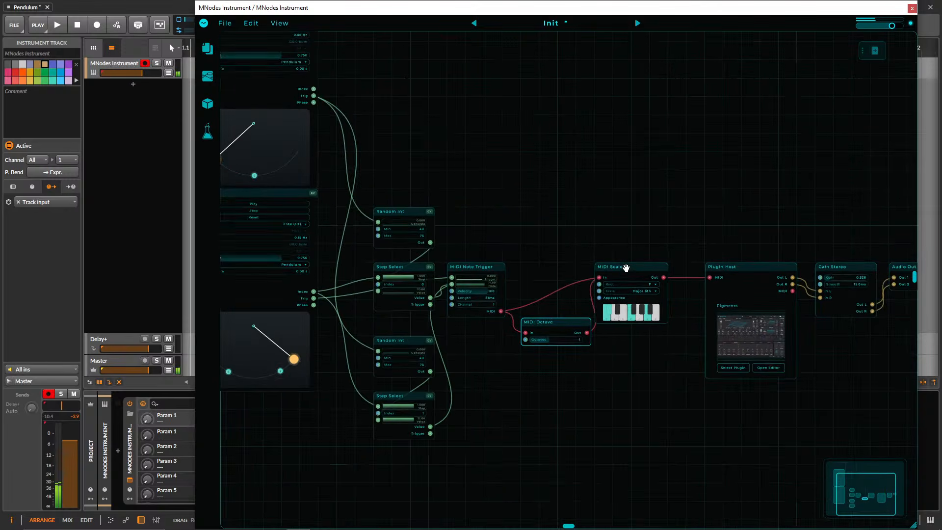
left_click_drag(625, 263, 643, 300)
Open the Pigments editor from the Plugin Host, load the Glitch Box preset and close the editor.
left_click(749, 269)
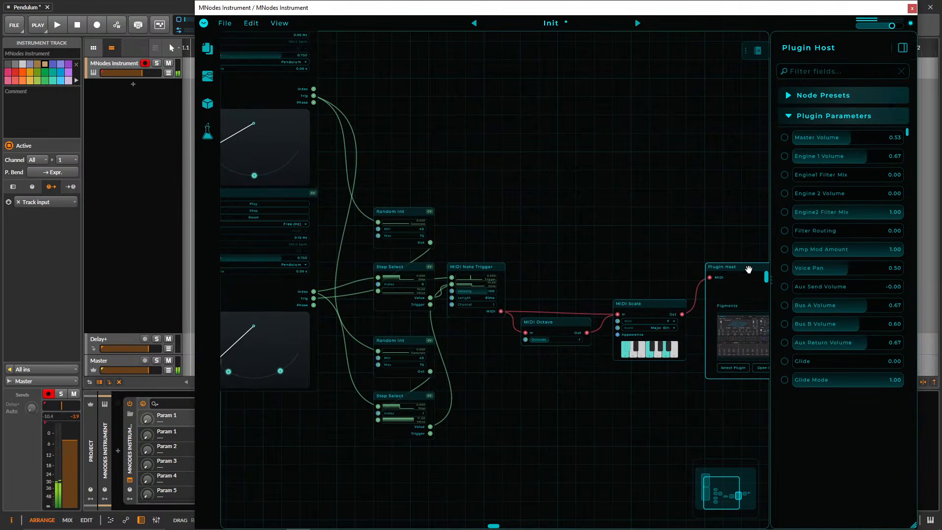
double_click(737, 339)
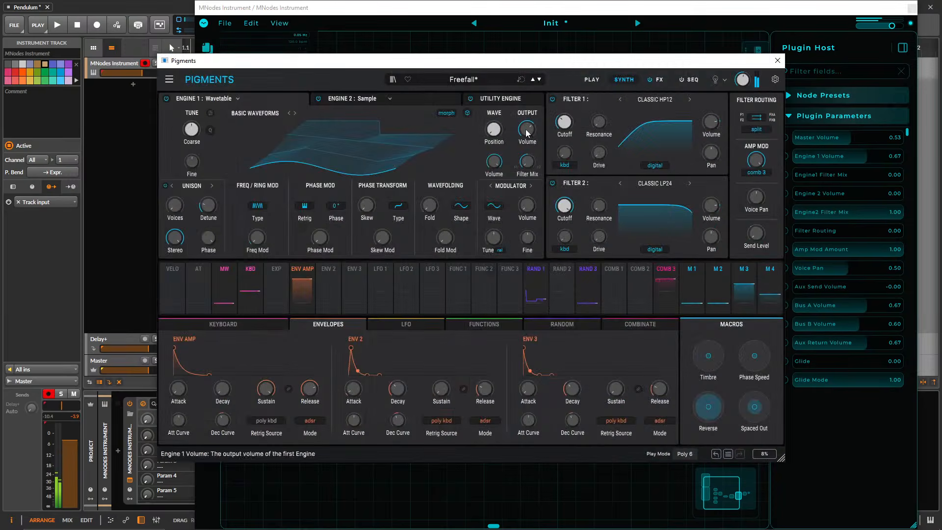
left_click(539, 80)
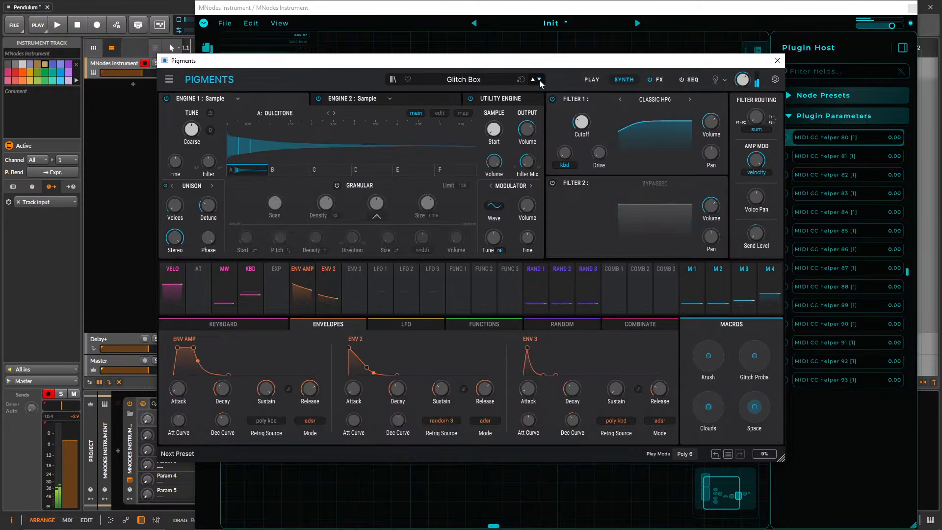
left_click(778, 61)
left_click_drag(576, 276, 483, 252)
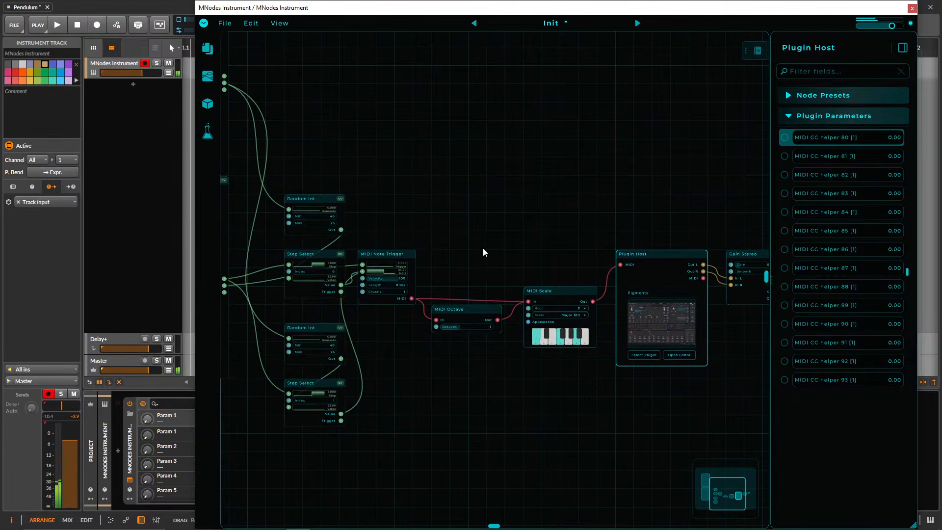
Reopen Pigments, audition the Long Forgotten Tomorrows and No More Believe presets, load Freefall and close the editor.
left_click(649, 327)
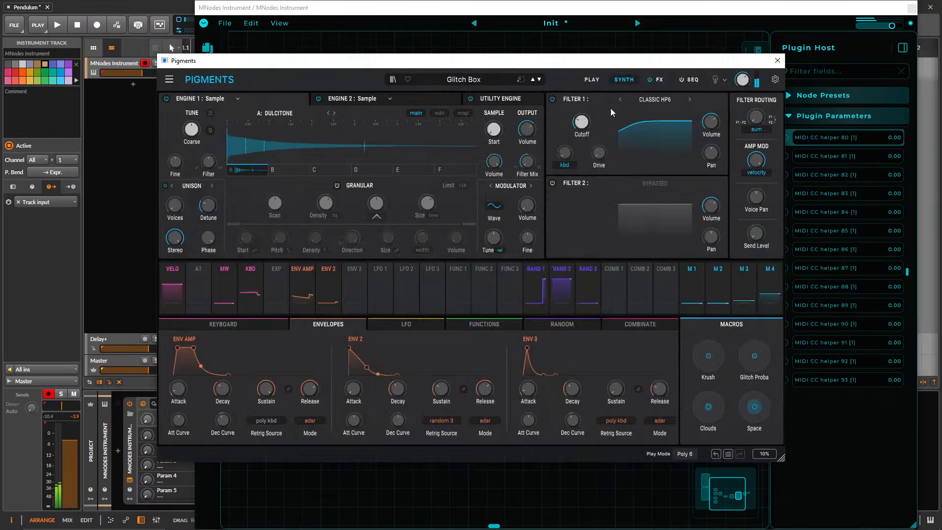
left_click(540, 79)
left_click(541, 79)
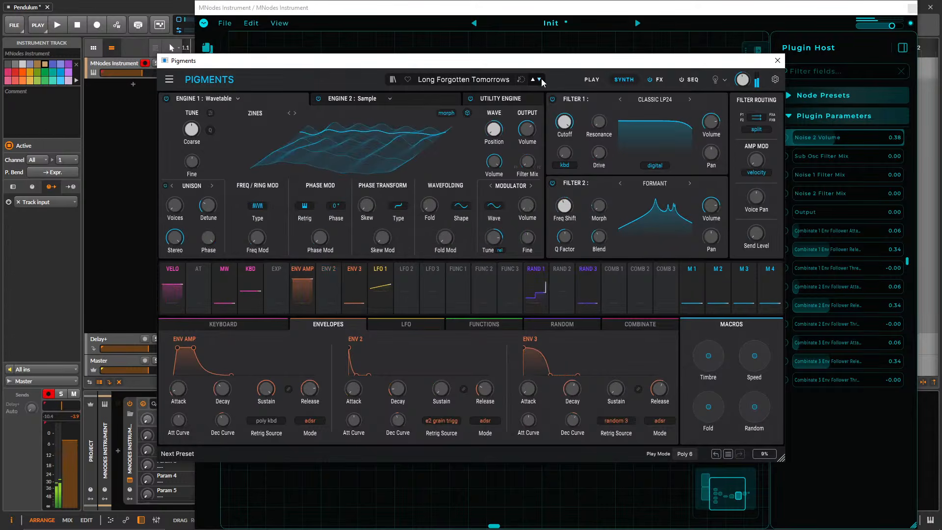
left_click(541, 79)
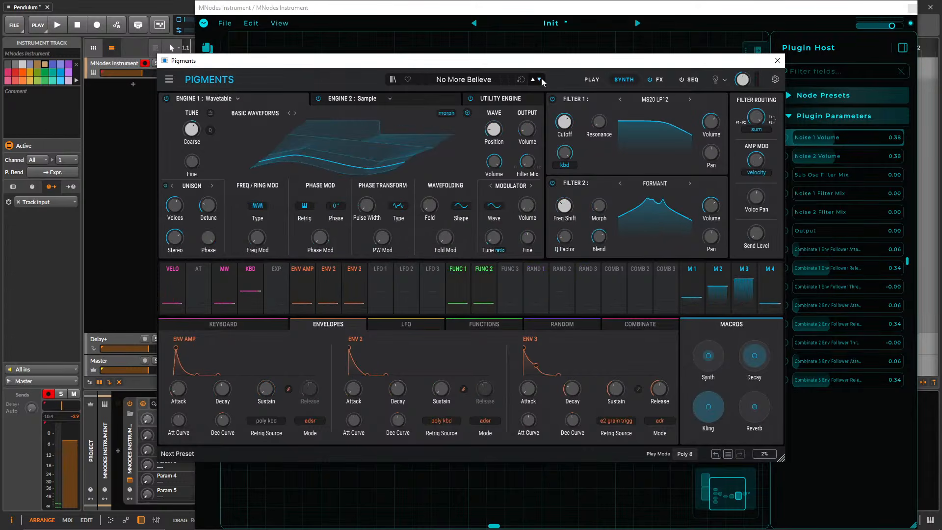
left_click(535, 79)
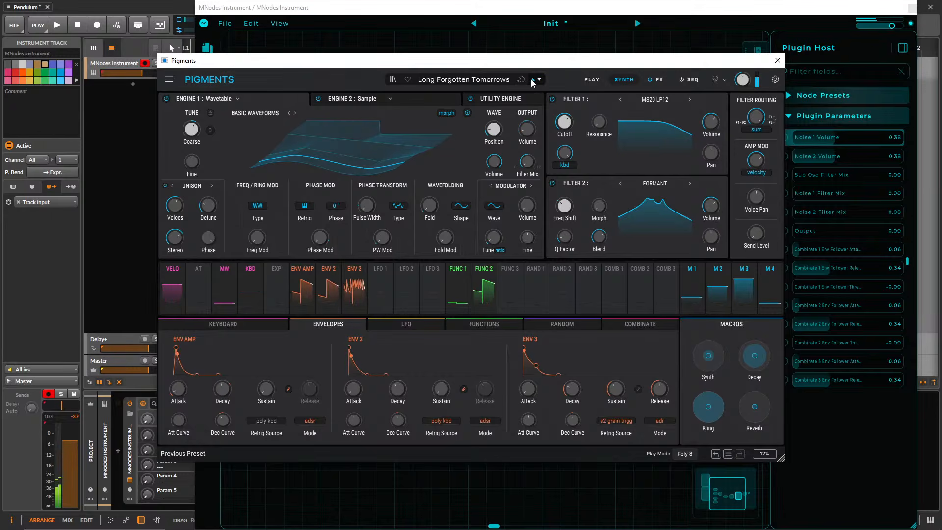
left_click(534, 80)
left_click(534, 79)
left_click(534, 79)
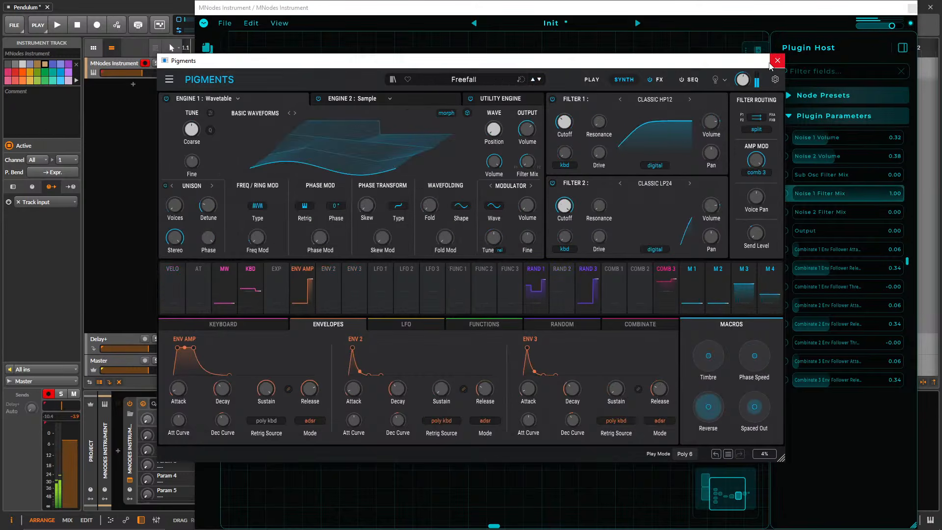
left_click(778, 61)
Move MIDI Scale beside MIDI Note Trigger and rewire MIDI Octave from MIDI Scale's Out to Plugin Host's MIDI input with Octaves at 2.
left_click_drag(467, 311, 466, 365)
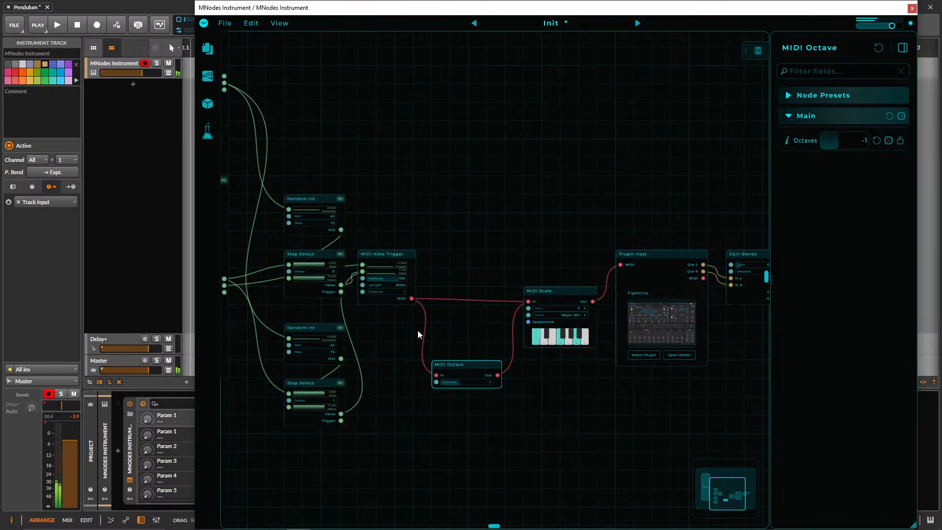
left_click_drag(558, 289, 480, 270)
scroll(537, 227, "down", 5)
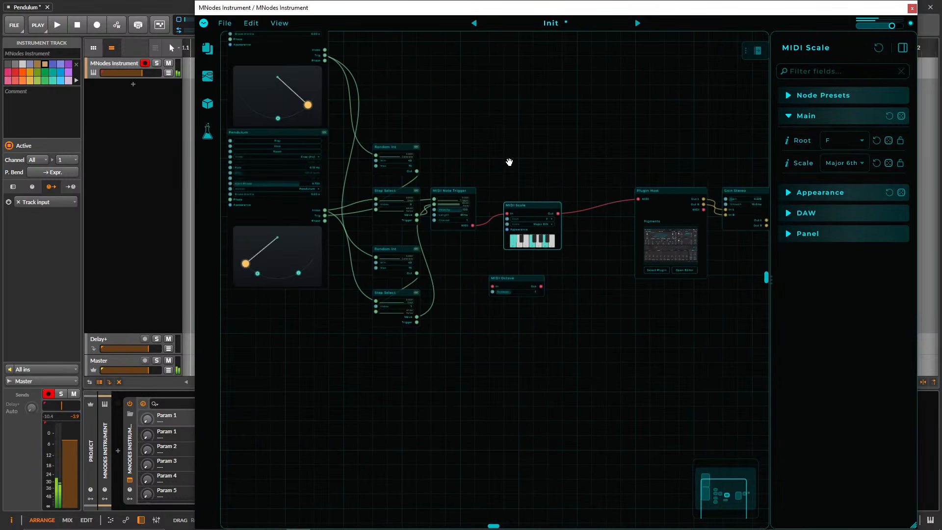
left_click_drag(436, 278, 509, 249)
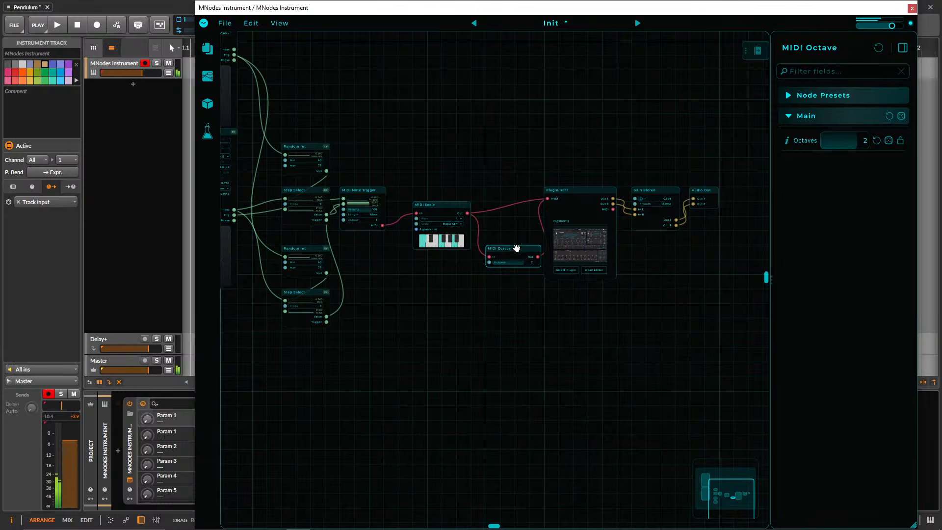
scroll(531, 284, "up", 2)
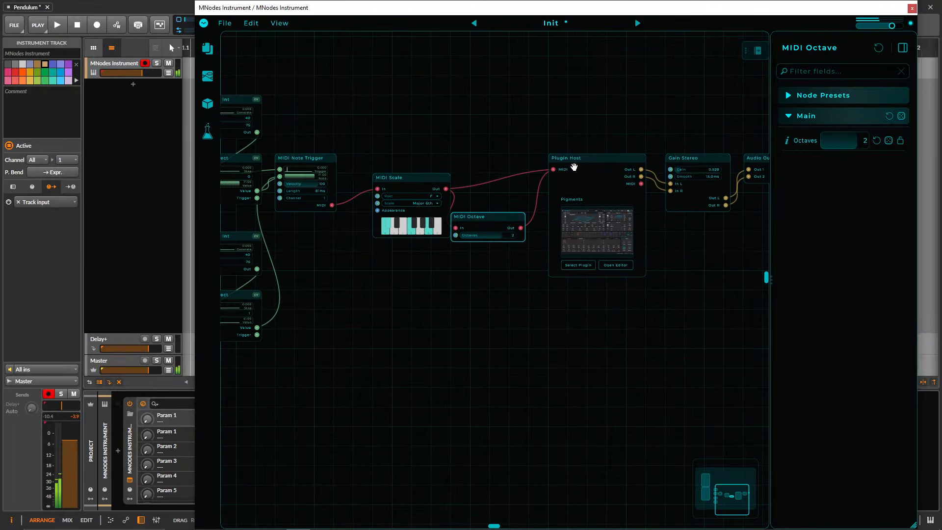
Align Plugin Host, Gain Stereo and Audio Out with MIDI Scale, and fit MIDI Octave between MIDI Scale and Plugin Host.
left_click(573, 182)
left_click_drag(477, 217, 496, 217)
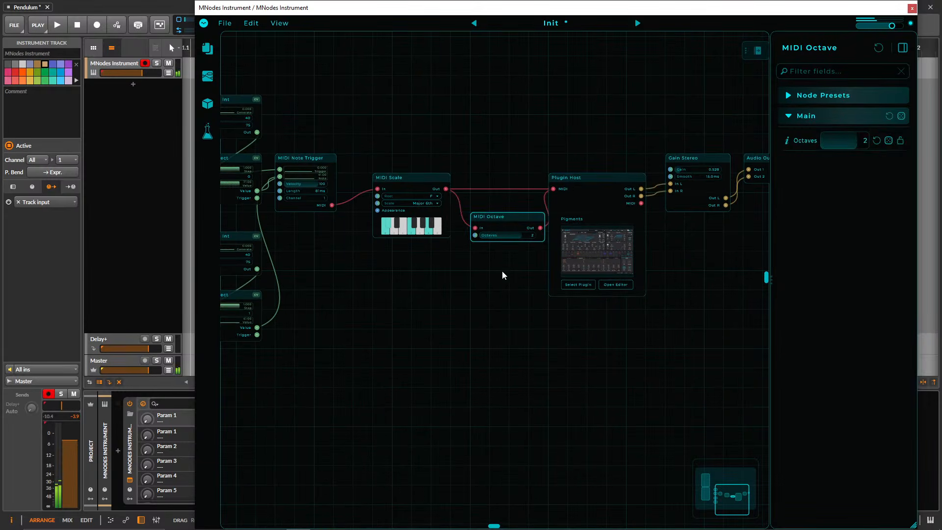
scroll(483, 294, "down", 3)
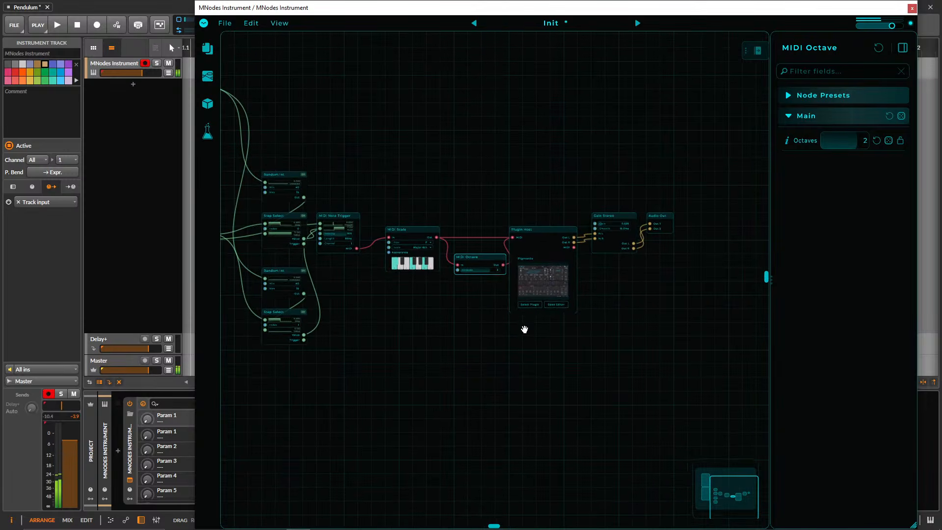
left_click_drag(683, 275, 600, 237)
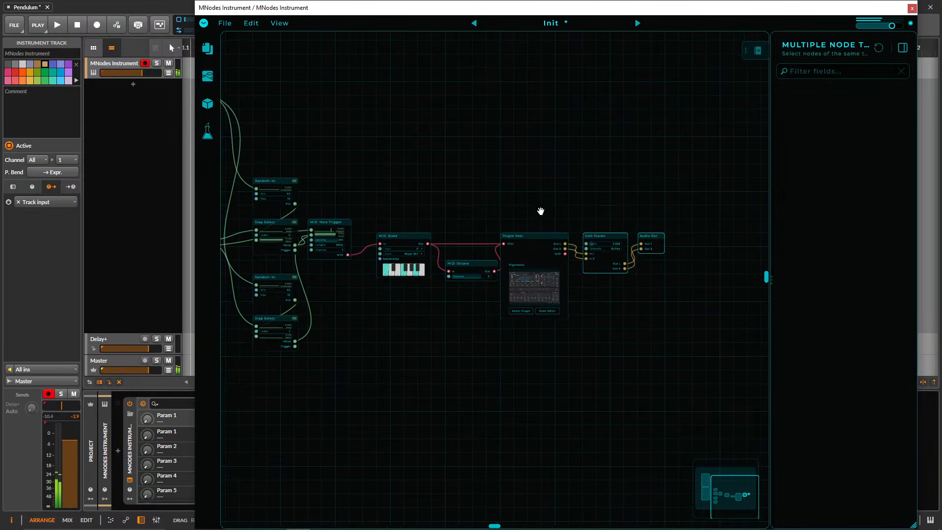
Duplicate the lower Pendulum's chain through Plugin Host below the original, and connect the top Pendulum's Trig to both copied Random Int Generate inputs.
left_click_drag(540, 210, 689, 182)
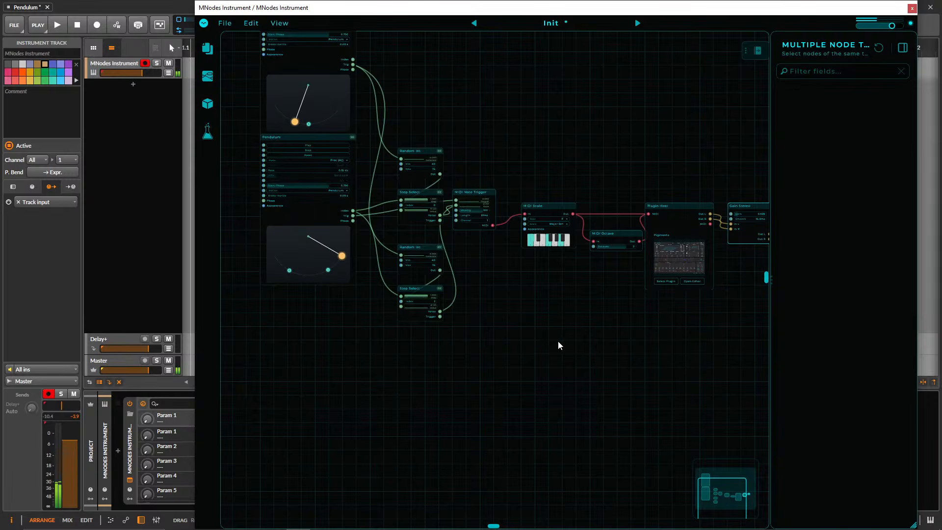
left_click_drag(684, 391, 315, 330)
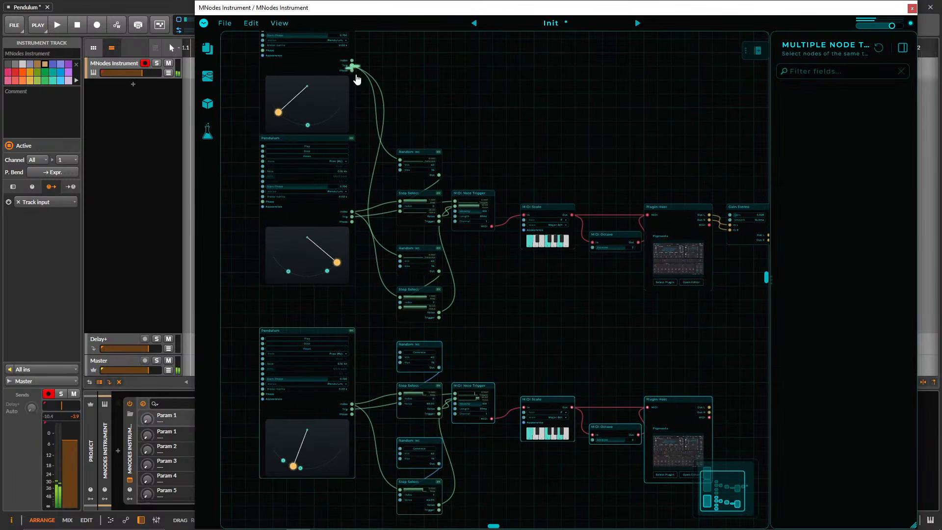
left_click_drag(356, 79, 401, 449)
left_click_drag(400, 354, 352, 70)
Duplicate Gain Stereo and Audio Out beside the copied Plugin Host and connect its Out L and Out R to the Gain Stereo copy.
left_click_drag(557, 295, 429, 269)
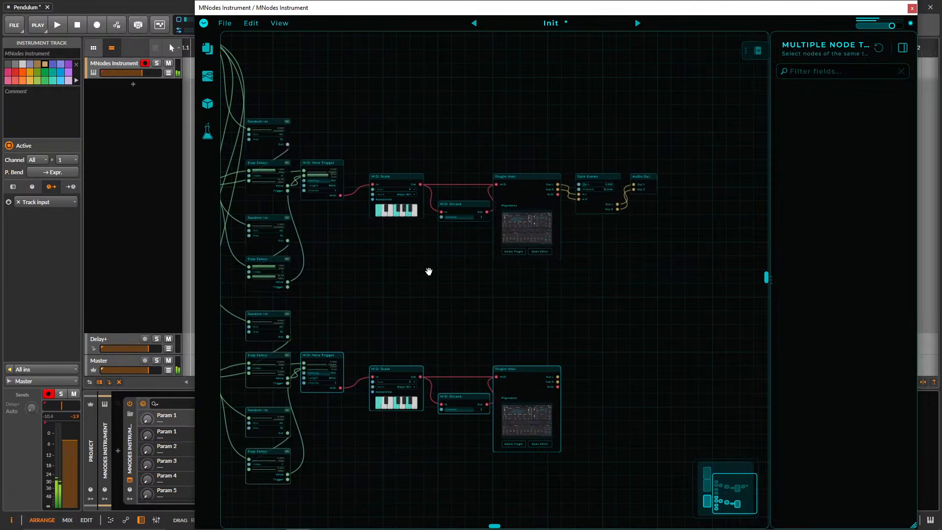
left_click_drag(600, 177, 596, 369, "alt")
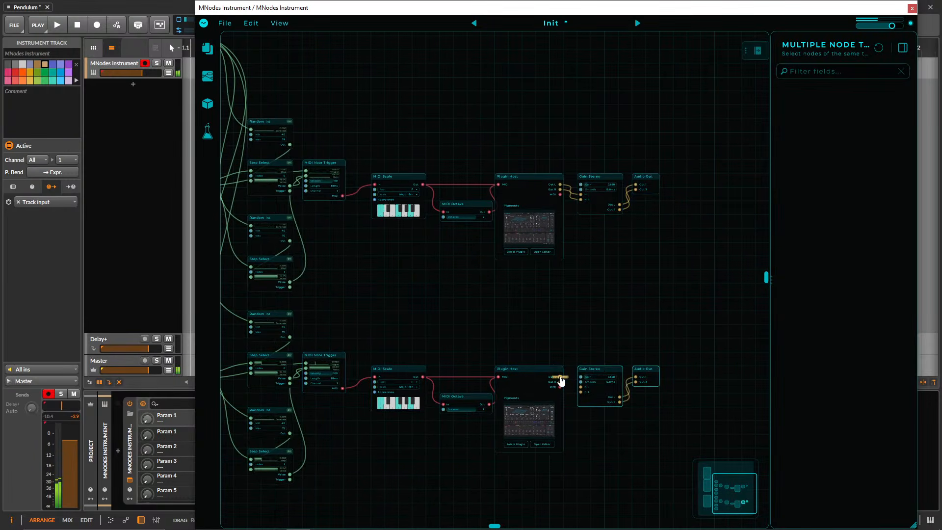
Remove two of the copied Pendulum's four trigger points and reposition the remaining two near the bottom of its swing arc.
left_click_drag(517, 308, 757, 264)
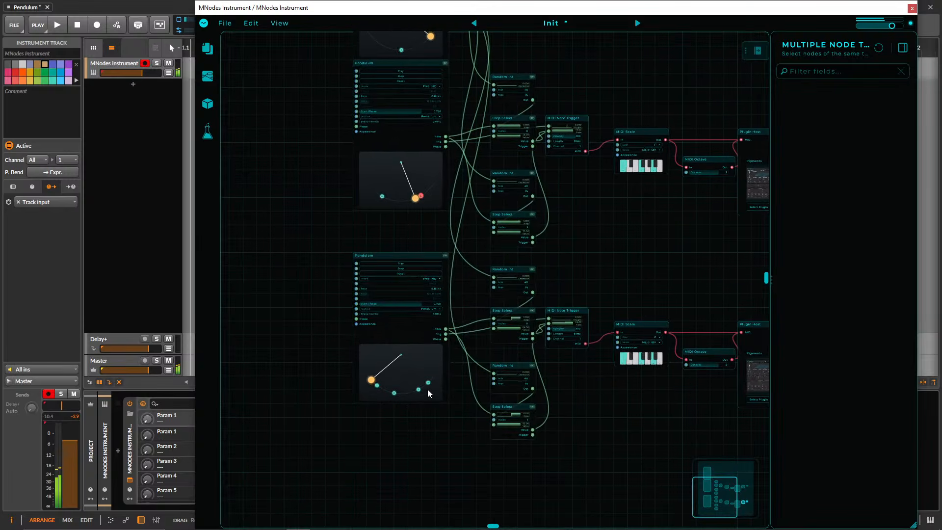
double_click(418, 391)
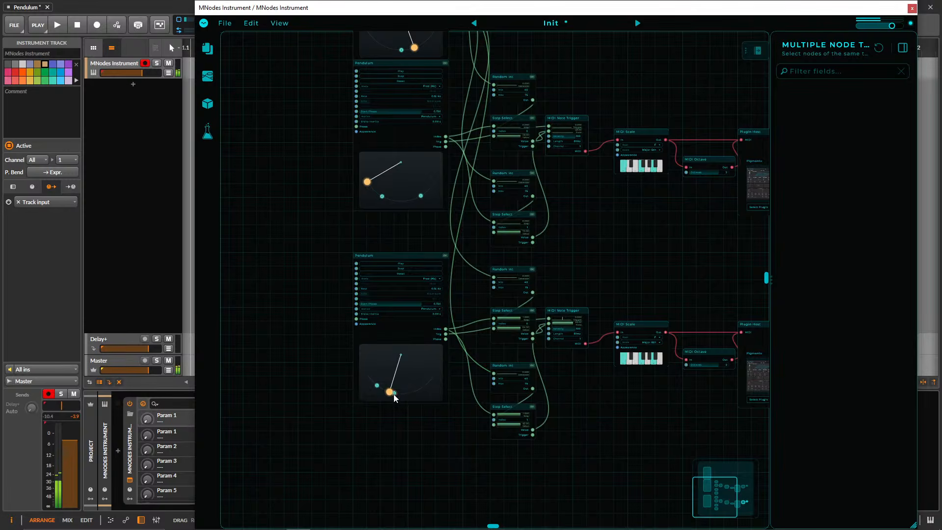
mouse_move(394, 394)
left_mouse_down()
mouse_move(411, 393)
mouse_move(385, 391)
left_mouse_up()
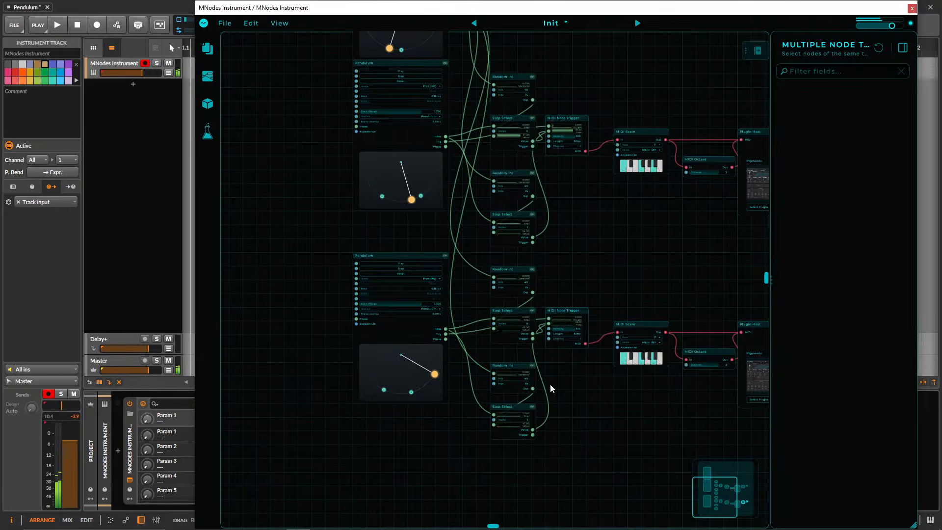
Hide the node inspector and delete the copied MIDI Octave from the lower chain.
left_click_drag(621, 253, 479, 287)
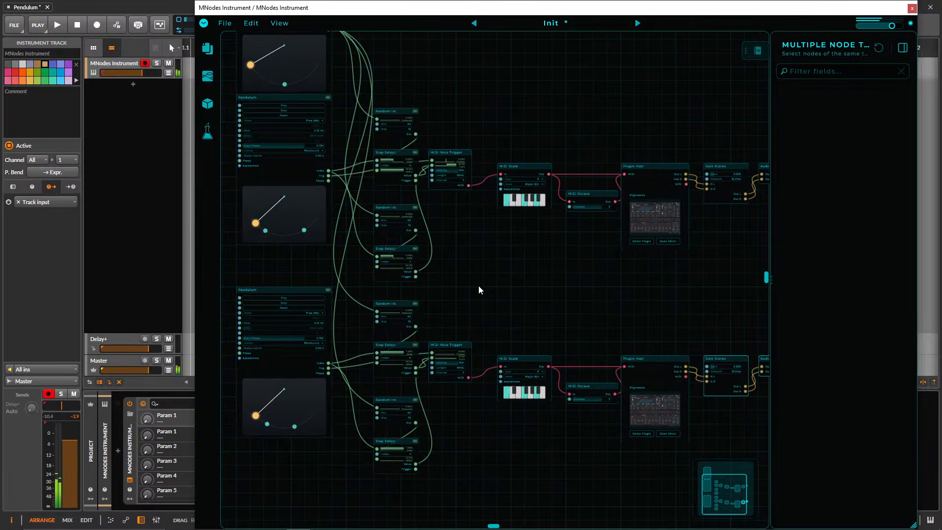
left_click(591, 408)
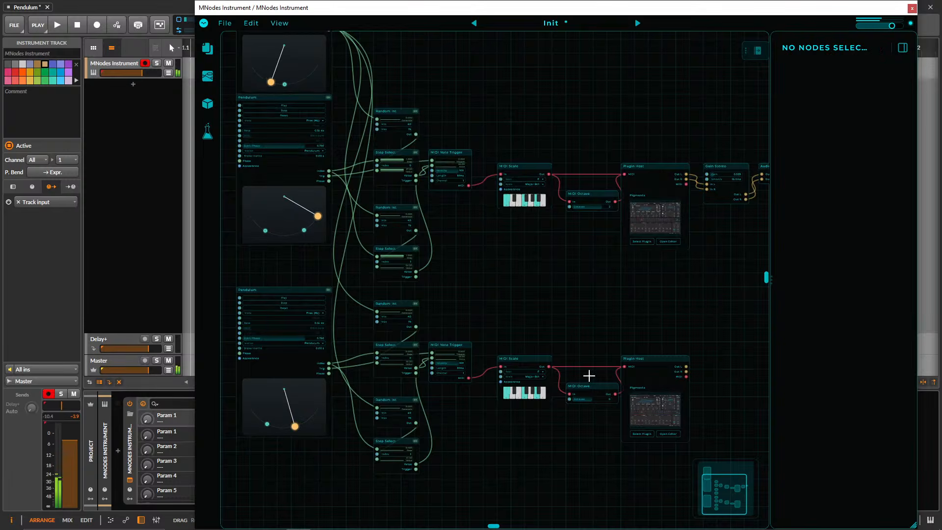
double_click(772, 319)
left_click_drag(601, 324, 565, 309)
left_click(543, 368)
key("Delete")
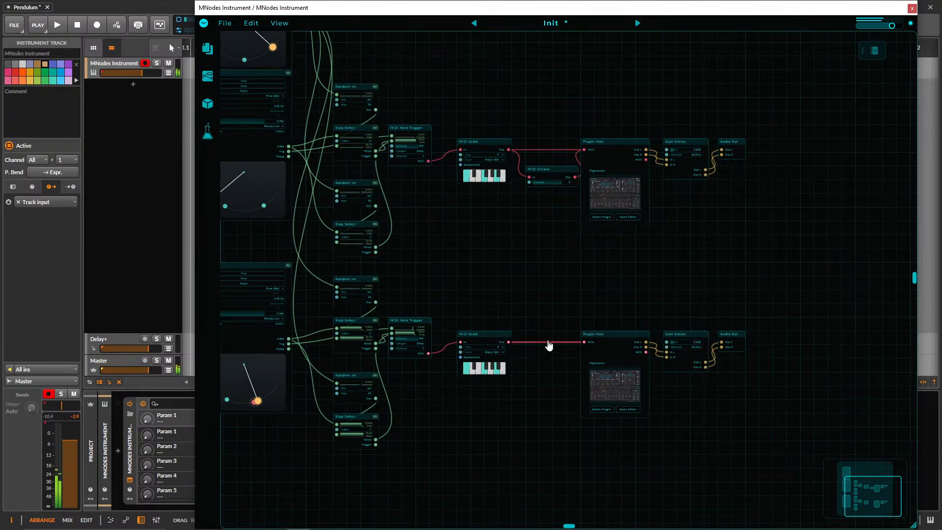
Shift the lower MIDI Scale away from MIDI Note Trigger and add a MIDI Chord node beside it.
left_click_drag(480, 335, 506, 335)
right_click(473, 308)
type("chord")
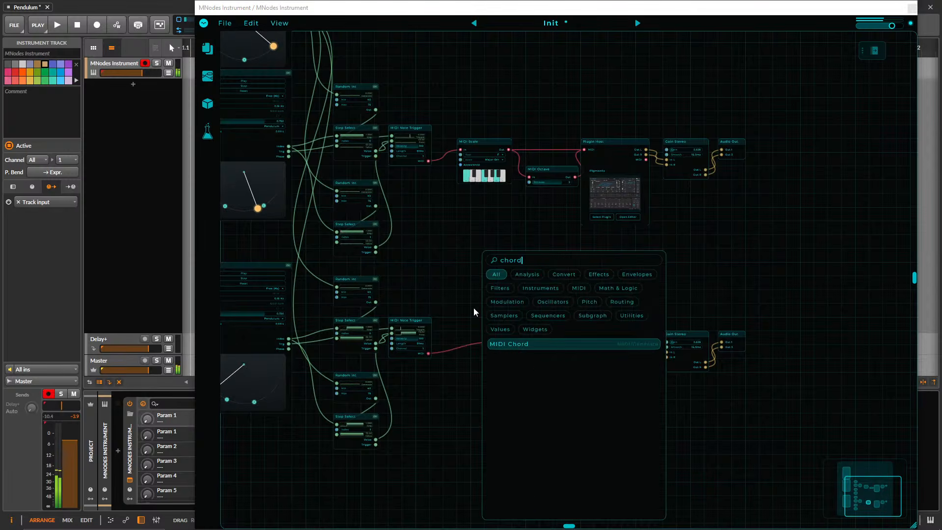
key("Return")
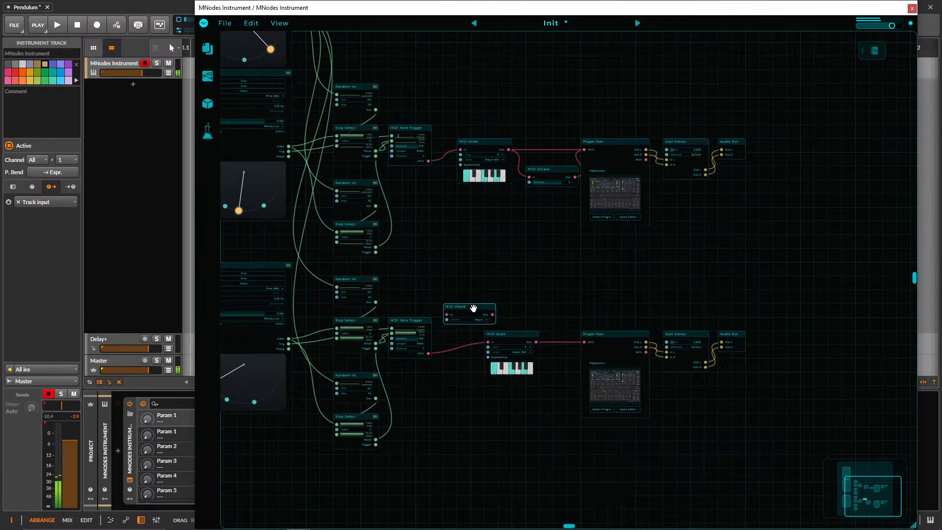
Load the 8-Bit Crystals preset in the lower Plugin Host's Pigments and close its editor.
left_click(631, 386)
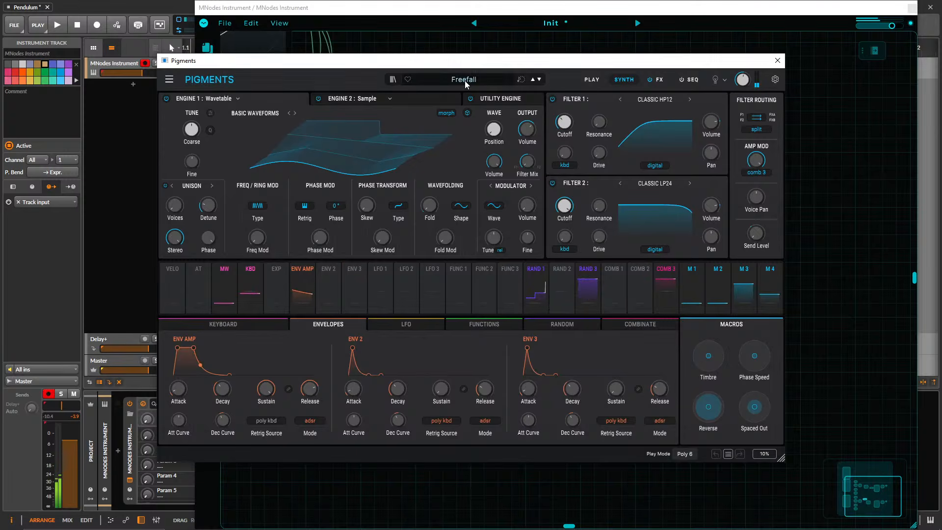
left_click(464, 81)
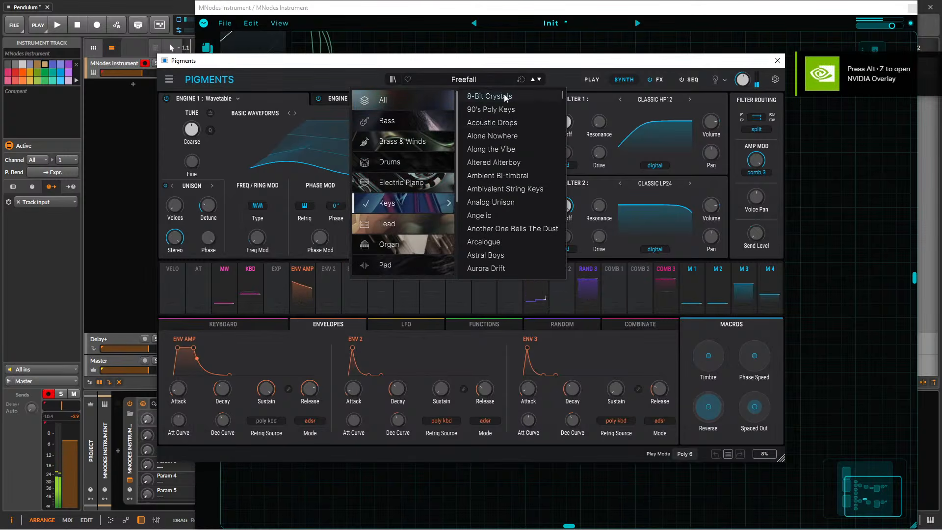
left_click(505, 97)
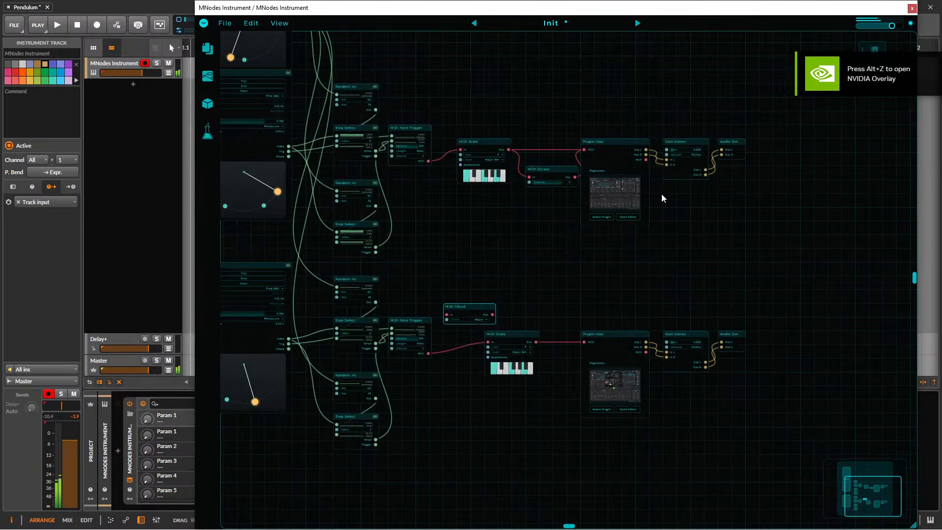
Insert MIDI Chord between the lower MIDI Note Trigger and MIDI Scale, removing the direct cable and placing the node between them.
left_click_drag(574, 339, 584, 342)
left_click_drag(428, 353, 447, 314)
scroll(441, 293, "up", 5)
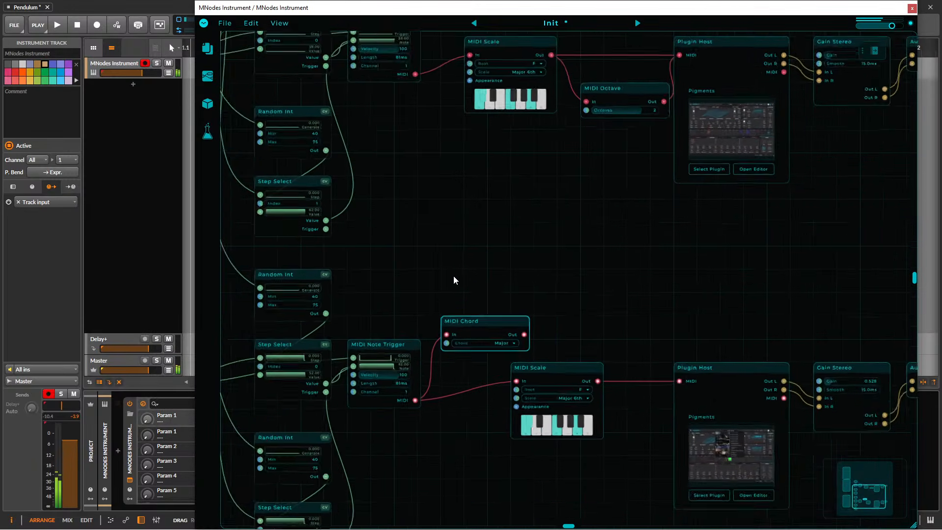
left_click_drag(538, 342, 540, 346)
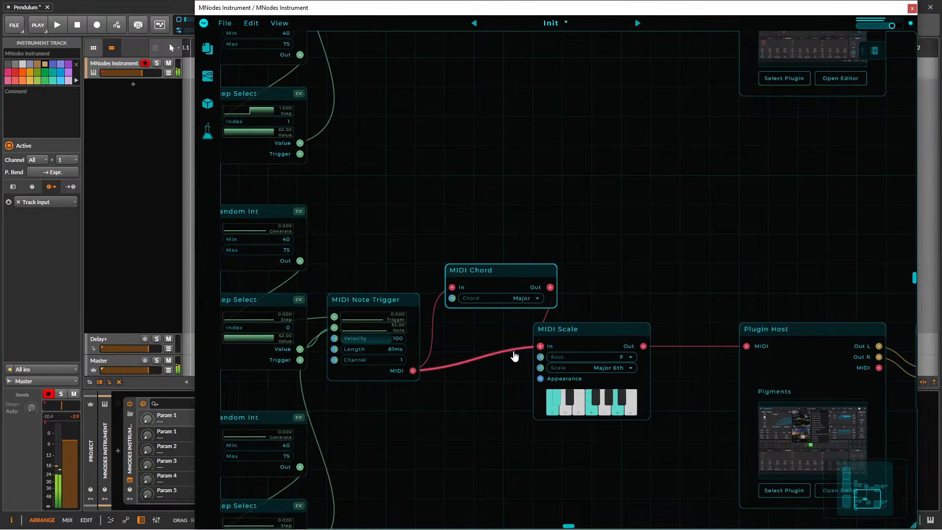
left_click_drag(511, 282, 489, 363)
scroll(615, 306, "down", 2)
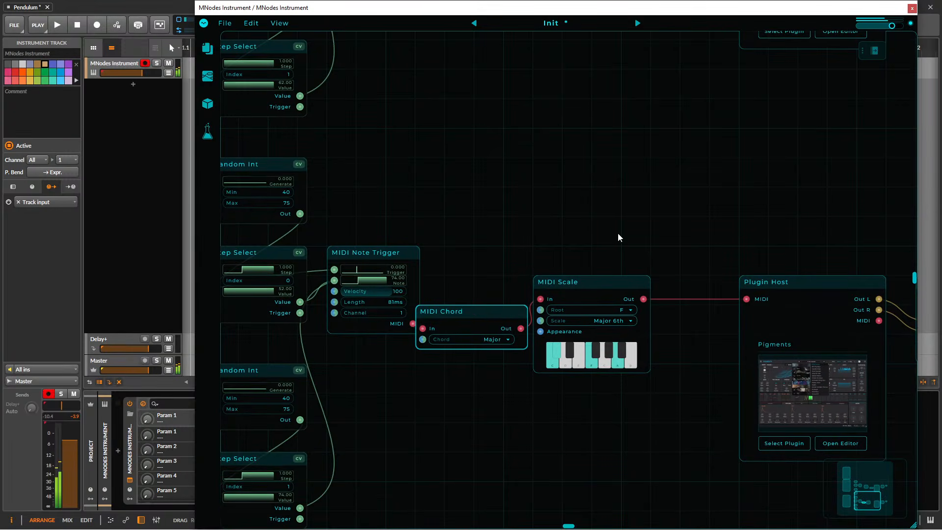
Audition successive presets in the lower Plugin Host's Pigments up to Aurora Drift, and close the editor.
left_click(789, 372)
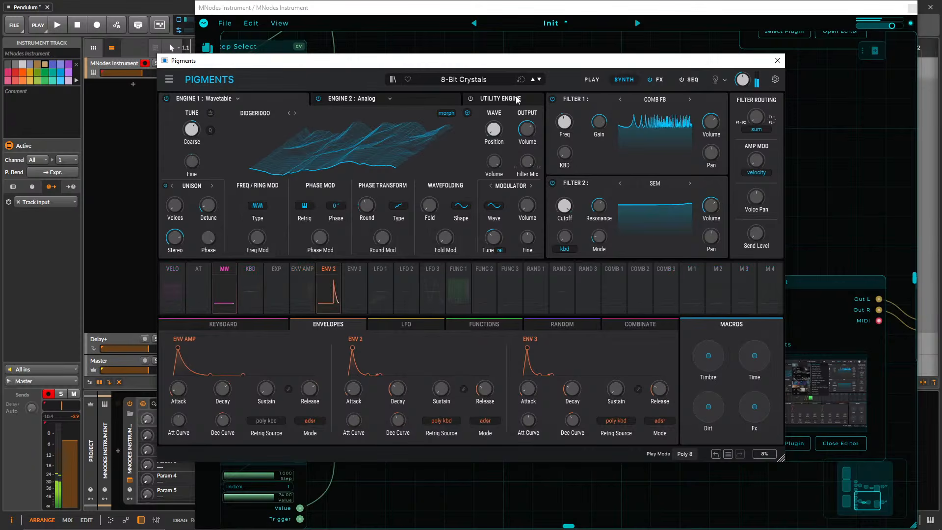
left_click(540, 80)
left_click(540, 80)
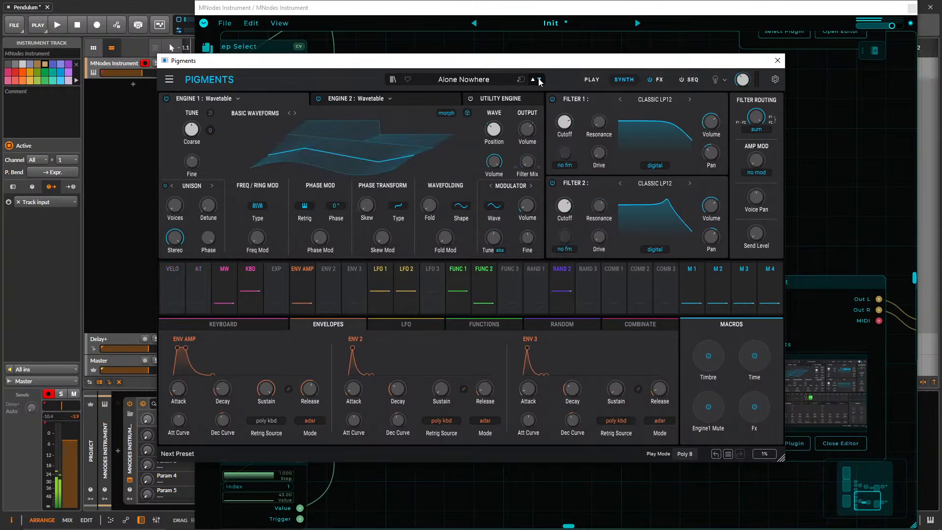
left_click(540, 79)
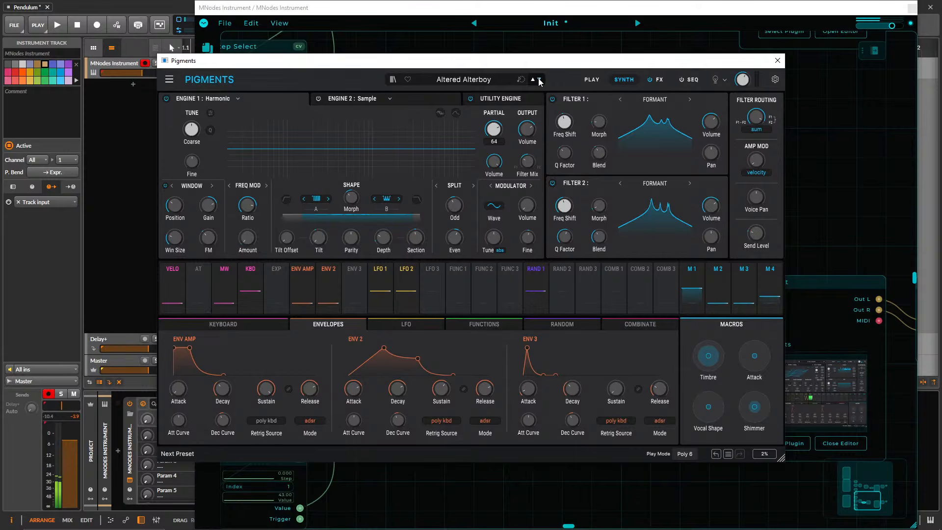
left_click(540, 80)
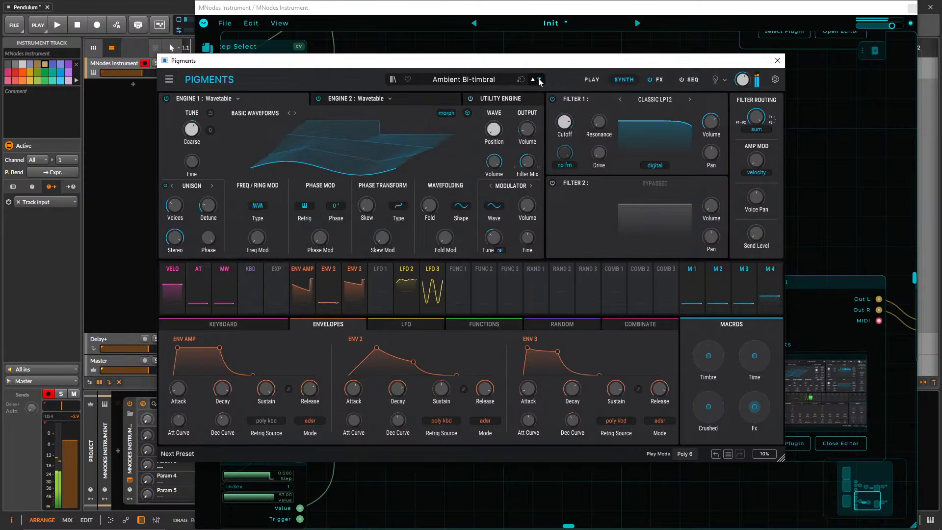
left_click(539, 79)
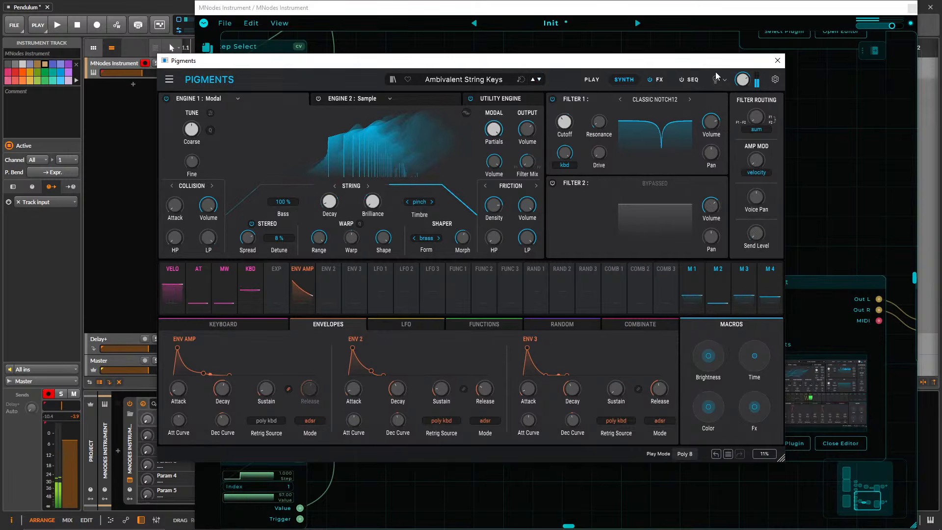
left_click(540, 80)
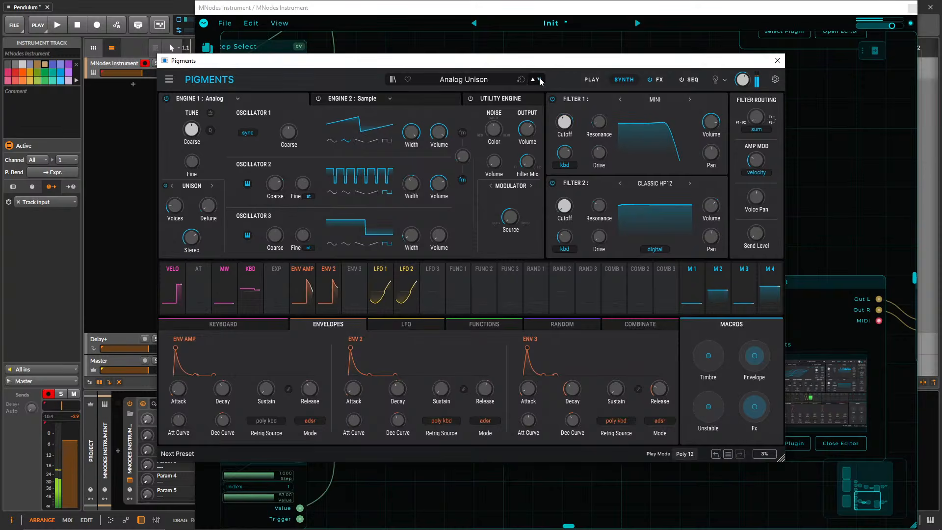
left_click(540, 80)
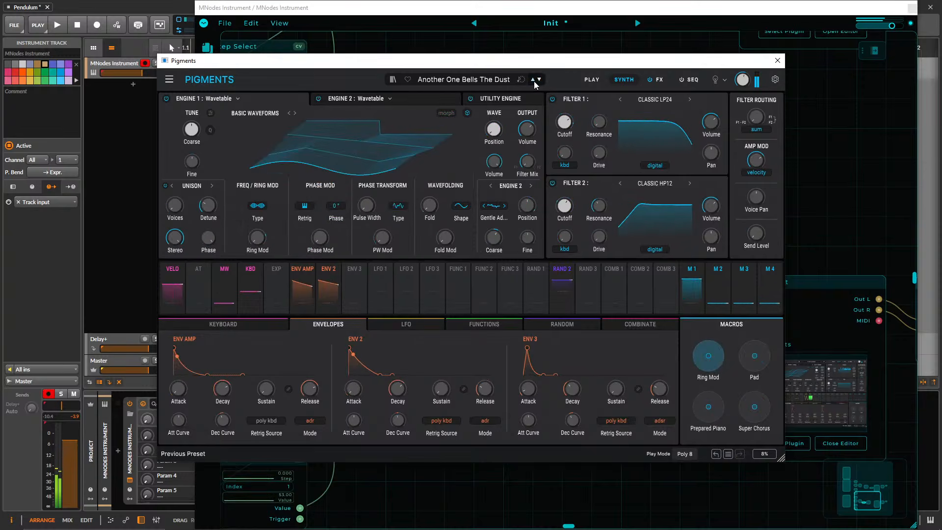
left_click(539, 80)
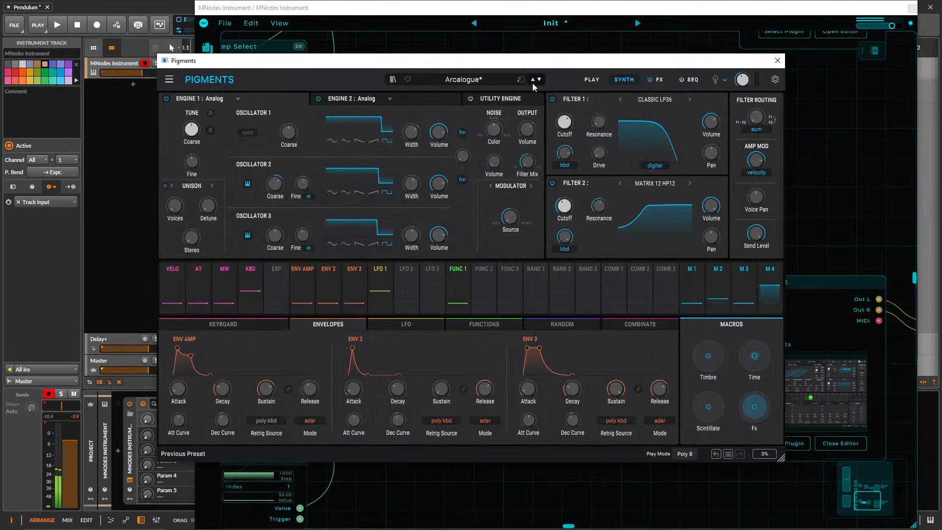
left_click(540, 80)
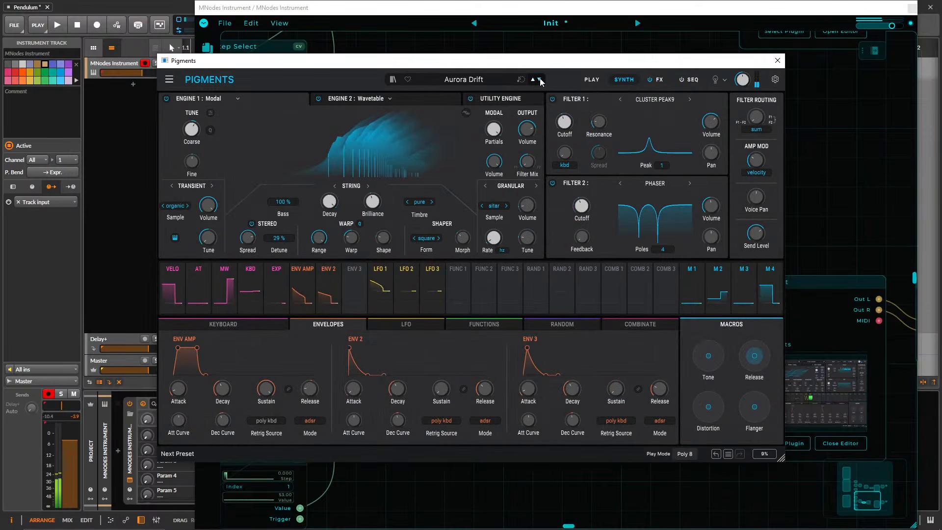
left_click(778, 60)
Move the lower MIDI Note Trigger down and shift the nodes from MIDI Chord onward to open a gap after it.
left_click_drag(538, 146, 756, 109)
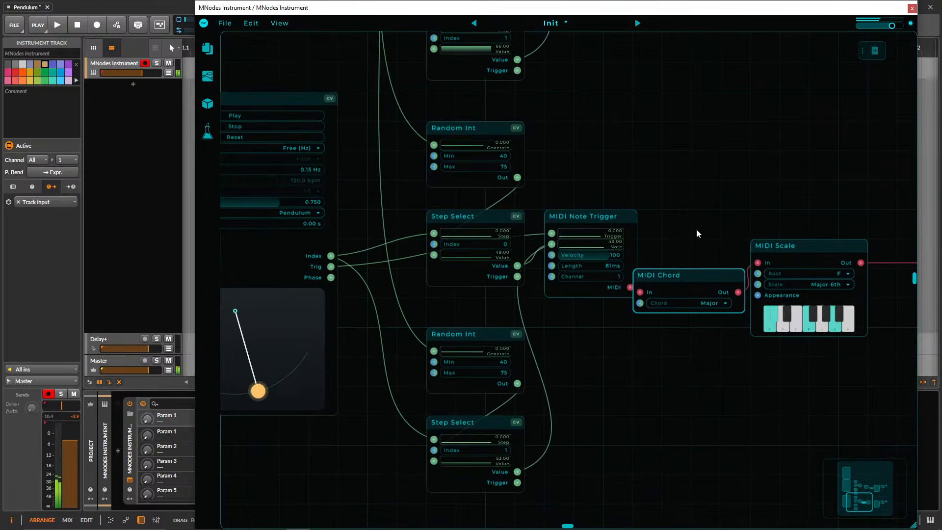
left_click_drag(587, 216, 587, 276)
left_click_drag(506, 294, 657, 255)
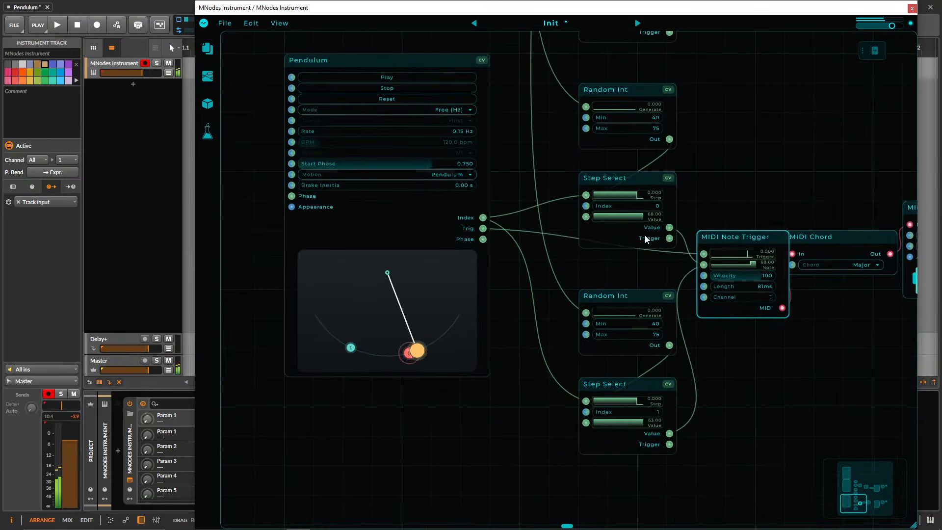
left_click_drag(684, 211, 366, 237)
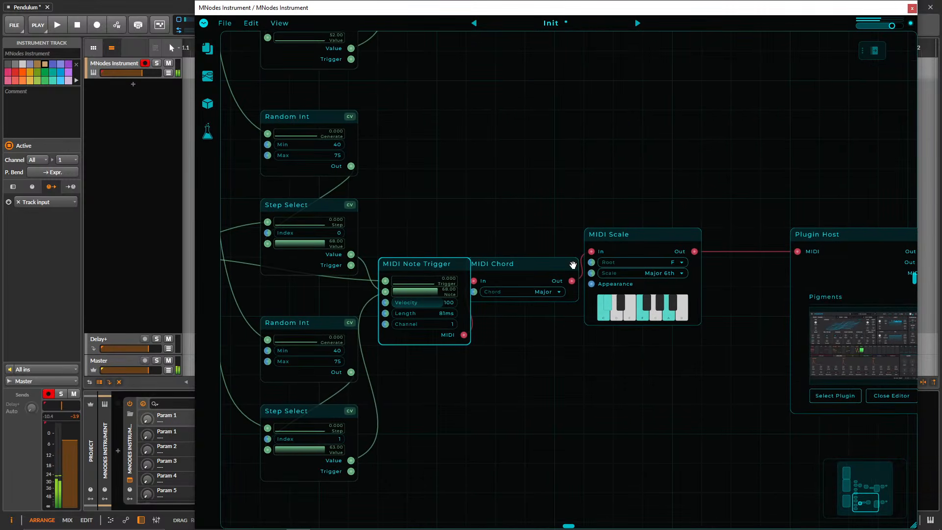
left_click_drag(532, 268, 591, 268)
left_click_drag(463, 207, 545, 181)
Add a MIDI Octave with Octaves at -2 and wire it between the lower MIDI Note Trigger and MIDI Chord.
right_click(590, 339)
type("oct")
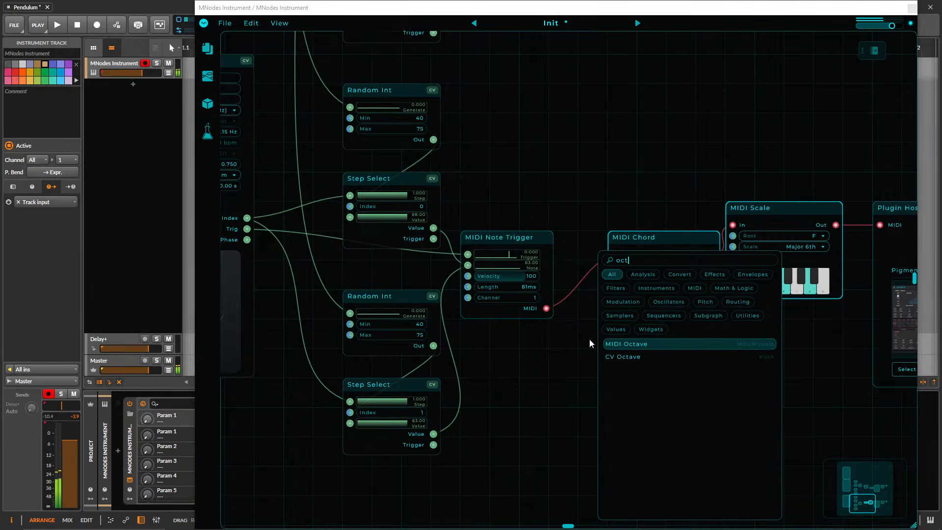
key("Return")
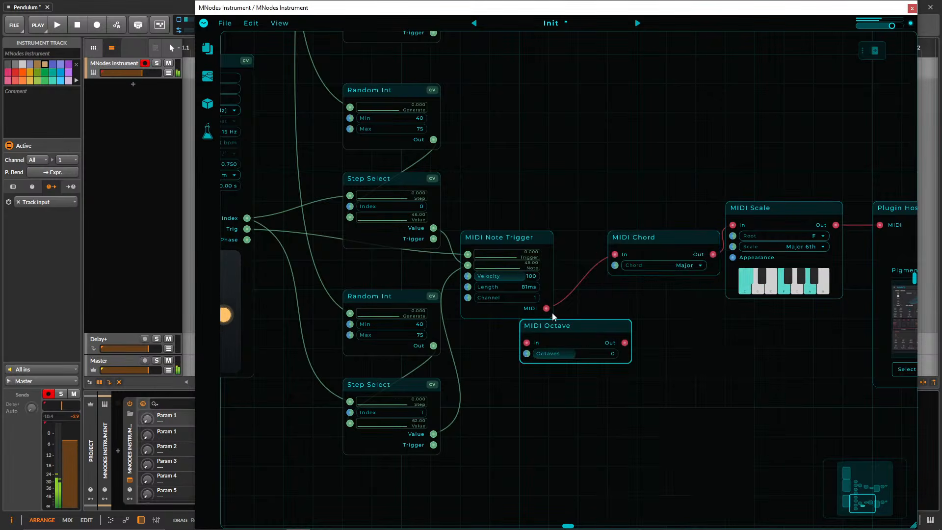
double_click(592, 272)
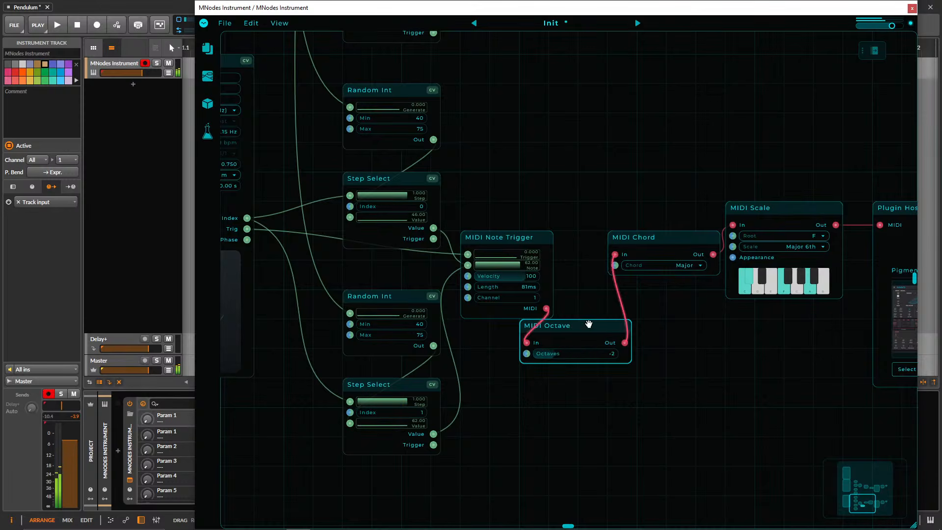
left_click_drag(589, 324, 579, 265)
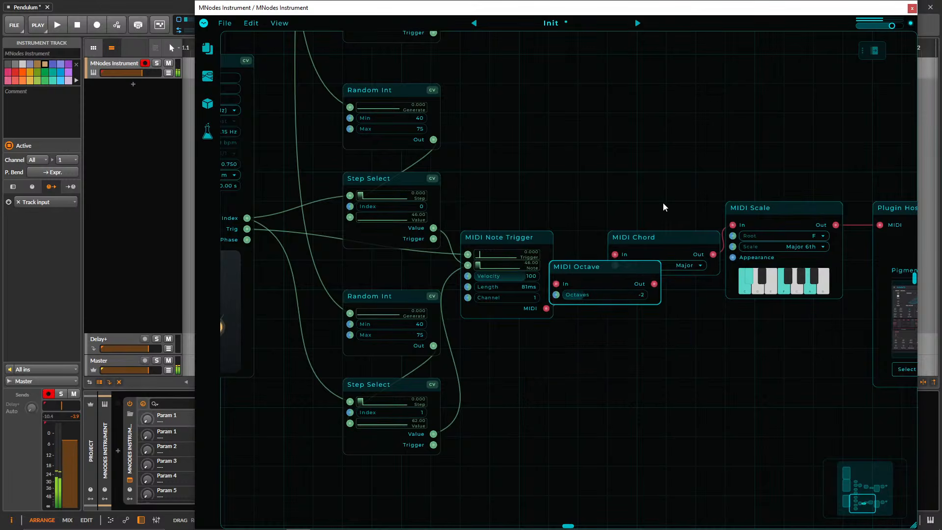
Raise the Gain of the lower chain's Gain Stereo to about 0.78.
left_click_drag(908, 193, 607, 200)
left_click_drag(730, 194, 471, 218)
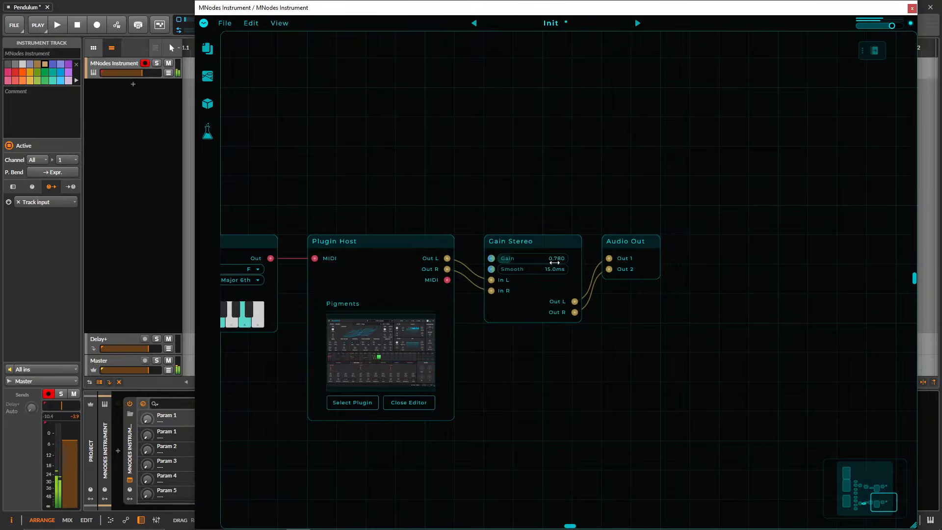
Reopen the lower Plugin Host's Pigments editor, move its window aside, and advance through the presets to Beethoven.
left_click_drag(387, 219, 791, 251)
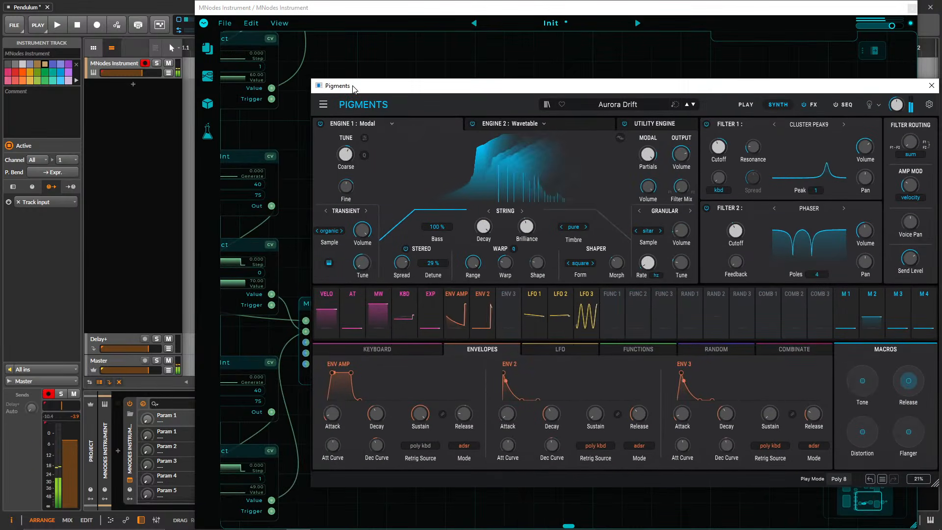
left_click(693, 105)
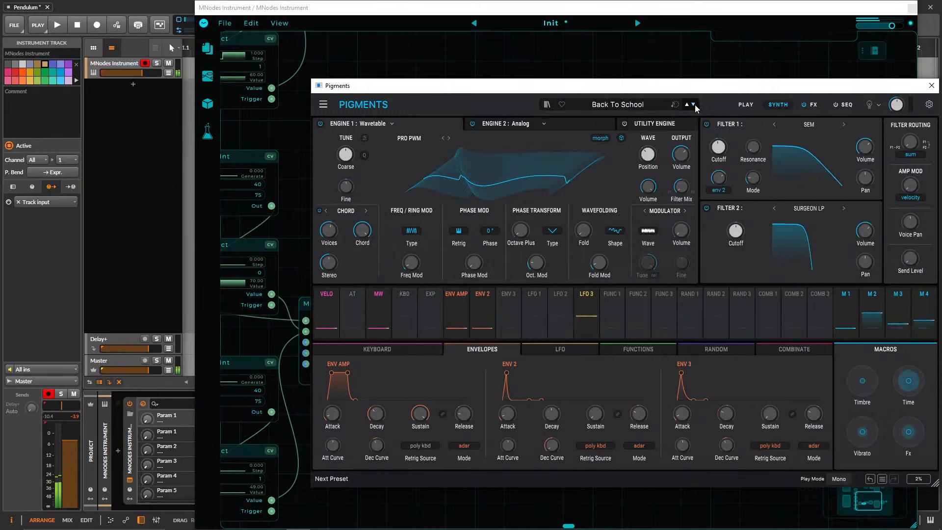
left_click(693, 104)
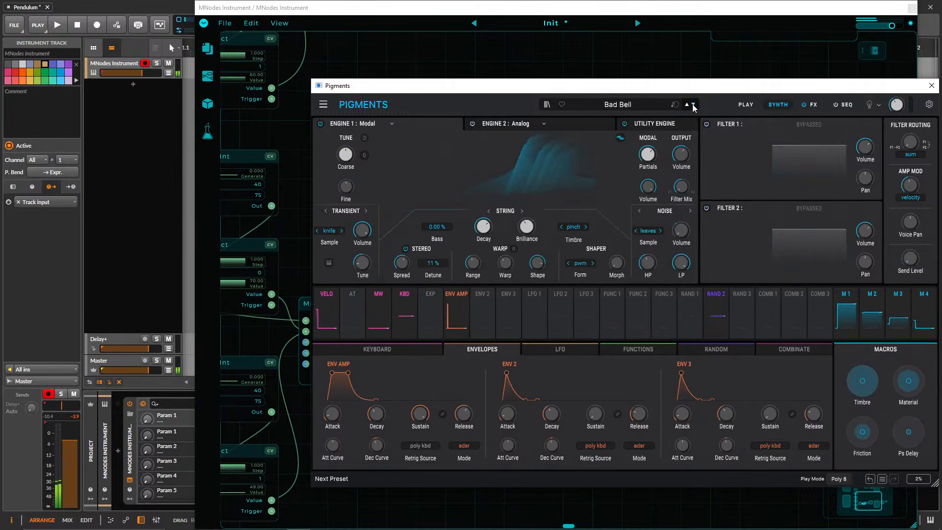
left_click_drag(584, 89, 694, 93)
left_click(803, 109)
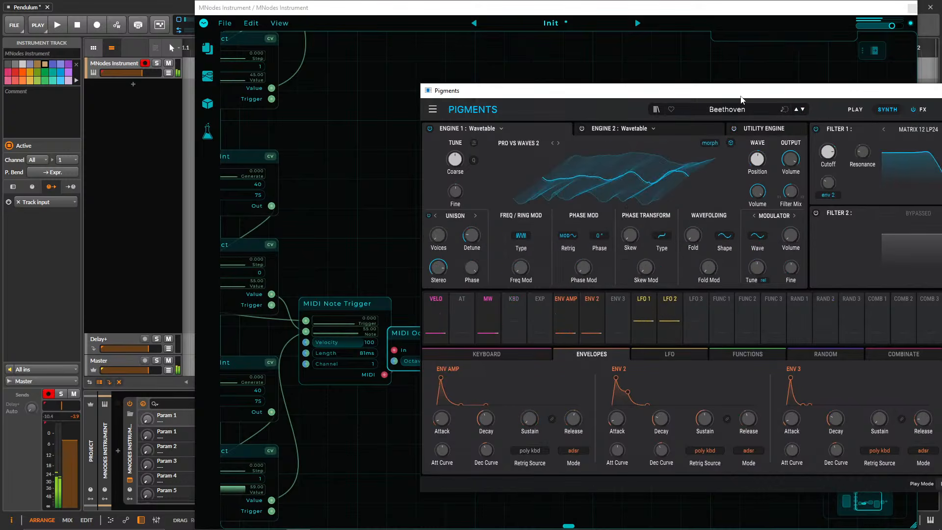
Close the Pigments editor and spread the lower chain's overlapping nodes so MIDI Octave through Audio Out sit one after another.
left_click_drag(828, 92, 604, 101)
left_click(819, 102)
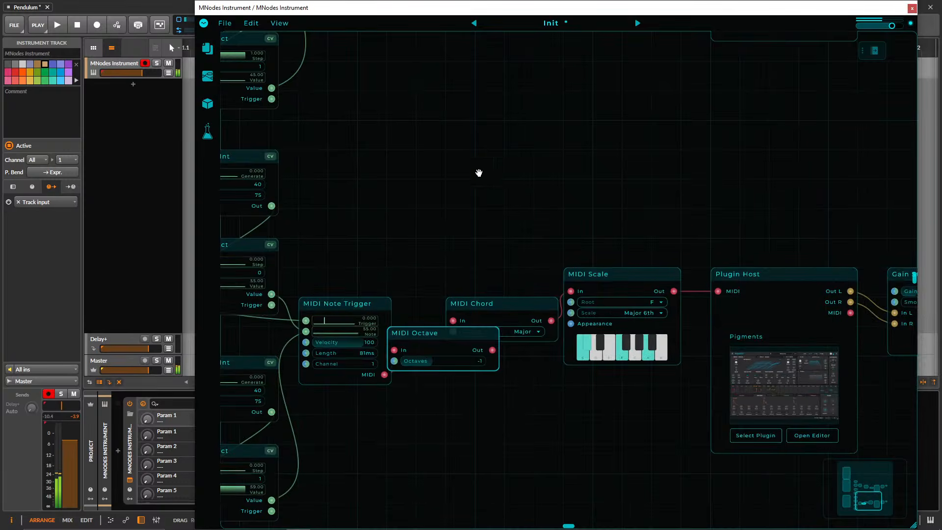
left_click_drag(478, 172, 597, 80)
left_click_drag(657, 131, 939, 326)
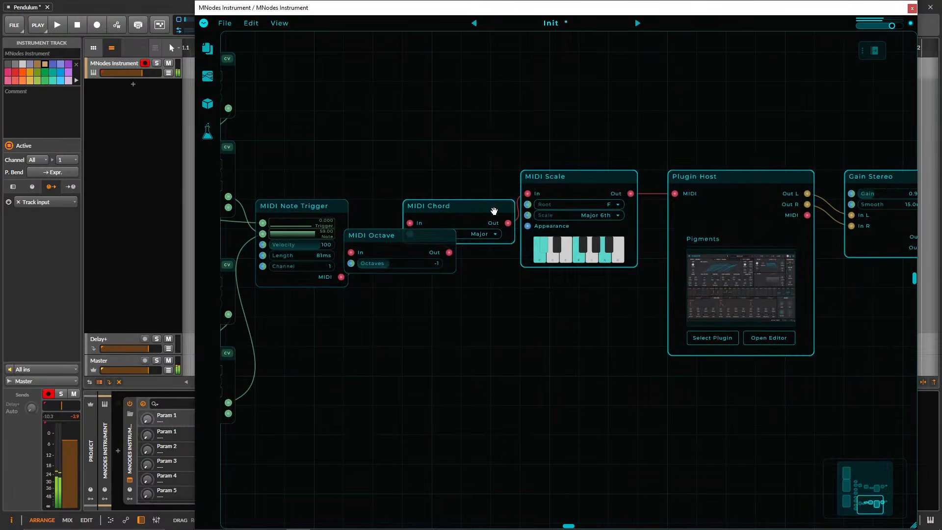
left_click_drag(494, 210, 611, 240)
left_click_drag(394, 238, 425, 209)
left_click_drag(499, 194, 273, 198)
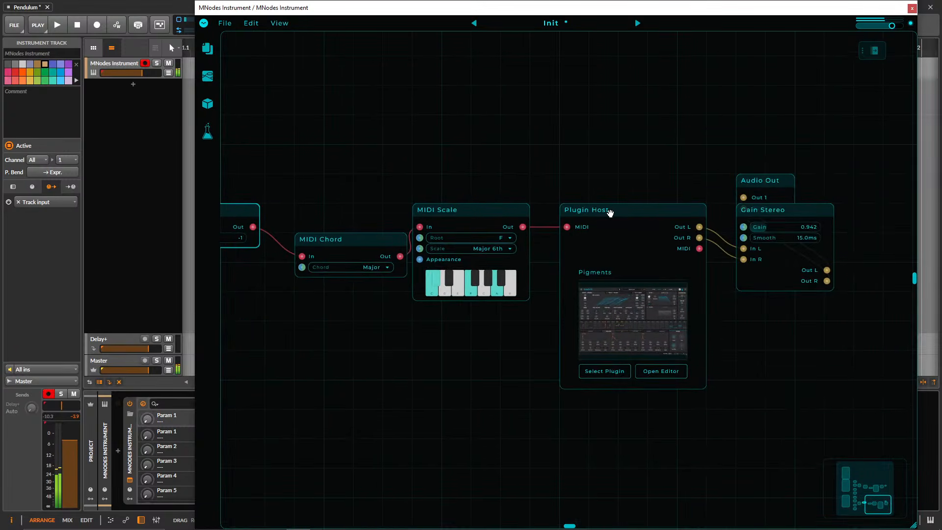
left_click_drag(752, 182, 874, 218)
Open the lower Plugin Host's Pigments editor, lower Filter 1's Cutoff in the Beethoven preset, and close the editor.
left_click(632, 216)
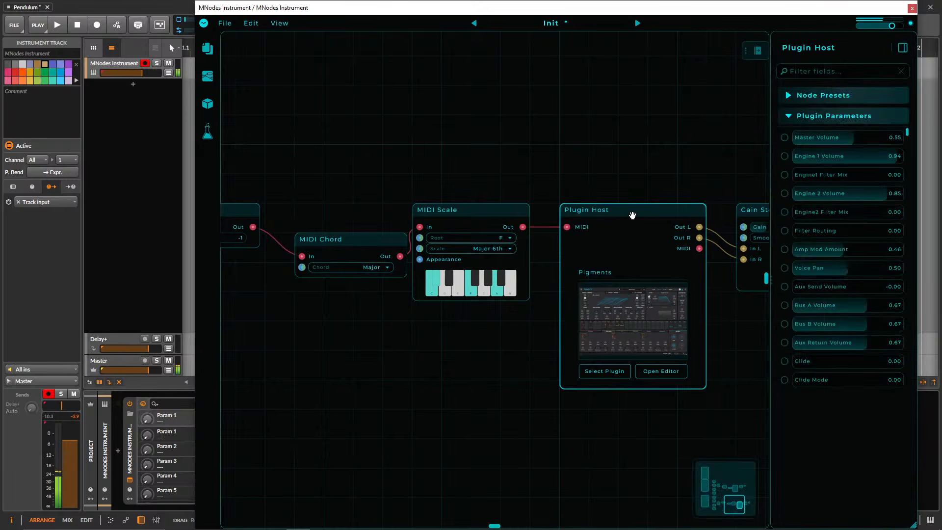
double_click(773, 194)
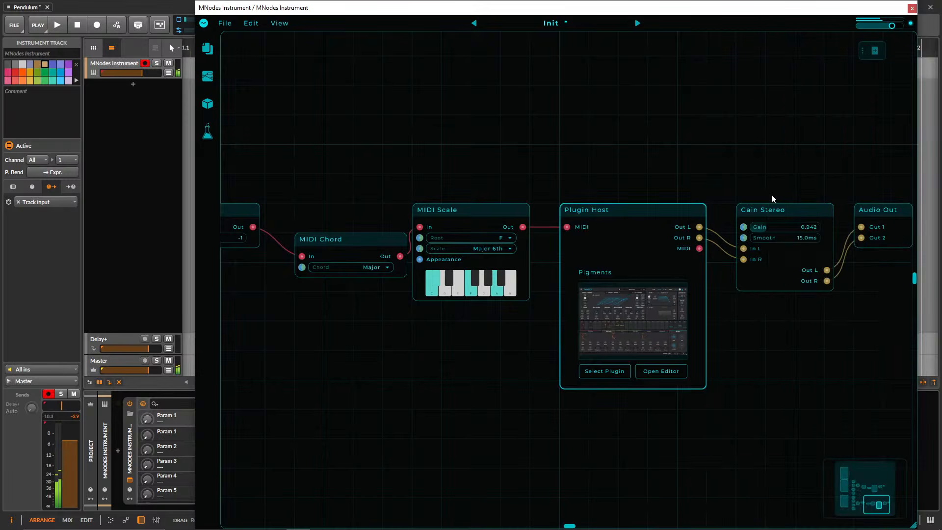
left_click(636, 310)
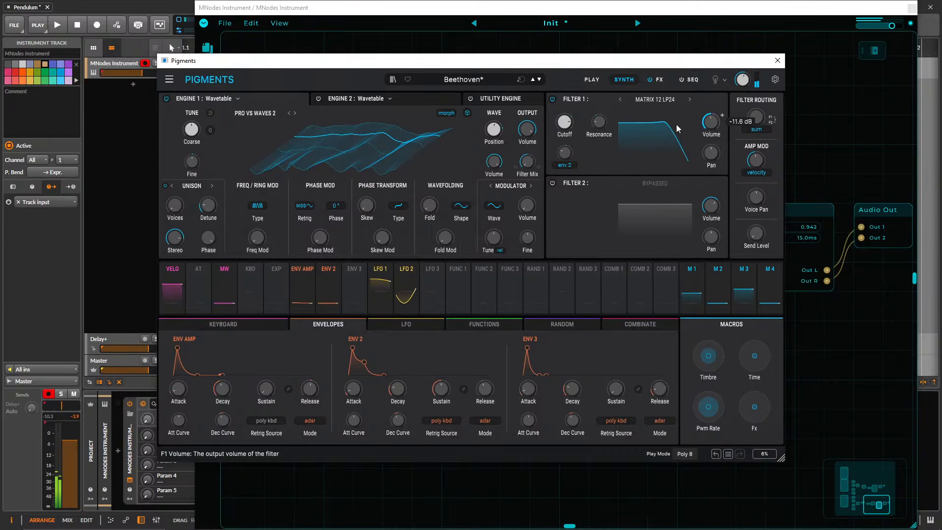
left_click_drag(566, 122, 569, 149)
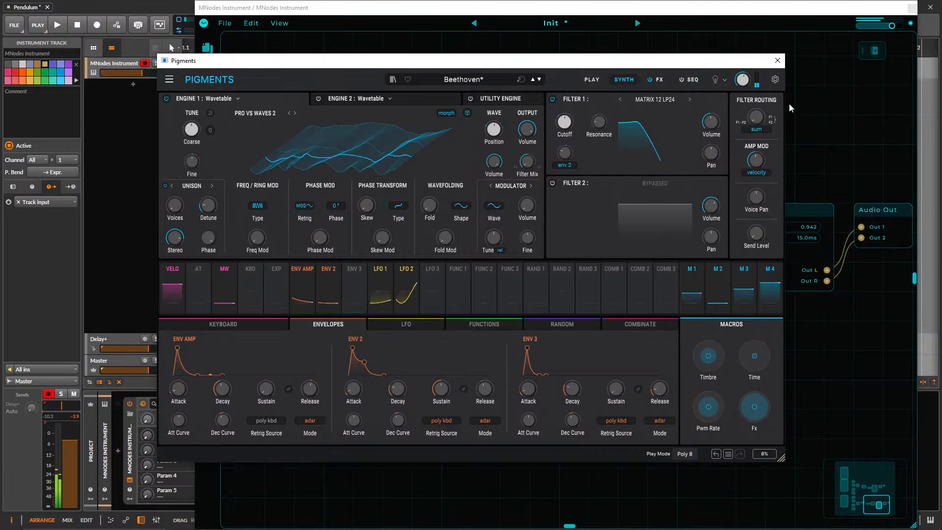
left_click(778, 60)
Set Octaves to 0 on the MIDI Octave in the lower chain.
left_click_drag(490, 155, 632, 318)
scroll(568, 307, "down", 5)
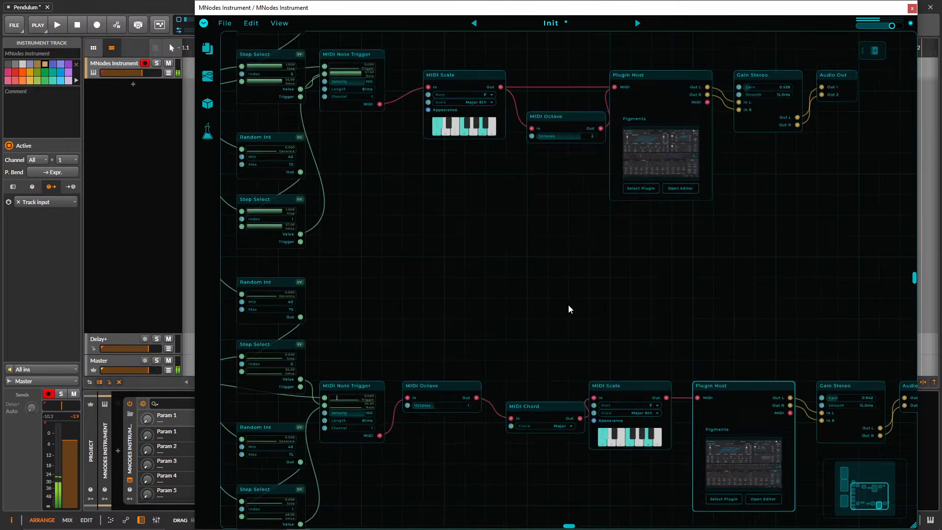
left_click_drag(500, 300, 532, 209)
scroll(518, 354, "up", 4)
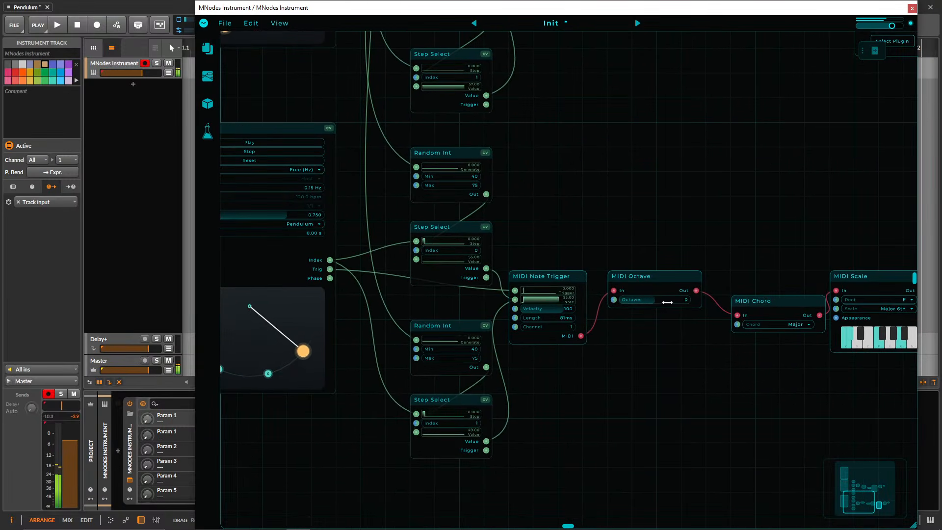
left_click_drag(705, 299, 548, 273)
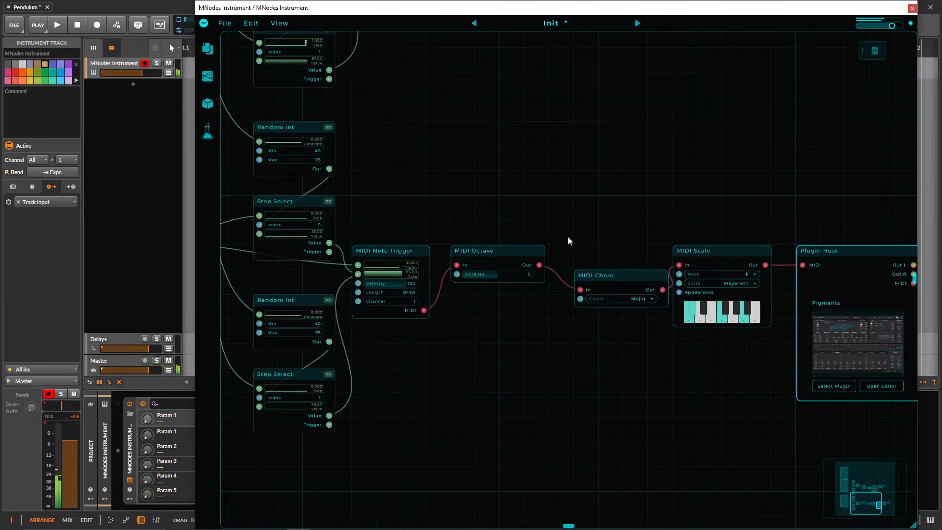
Set the MIDI Chord node's Chord to Minor7b9 and place the node directly beside the lower MIDI Octave.
left_click(631, 298)
left_click(622, 442)
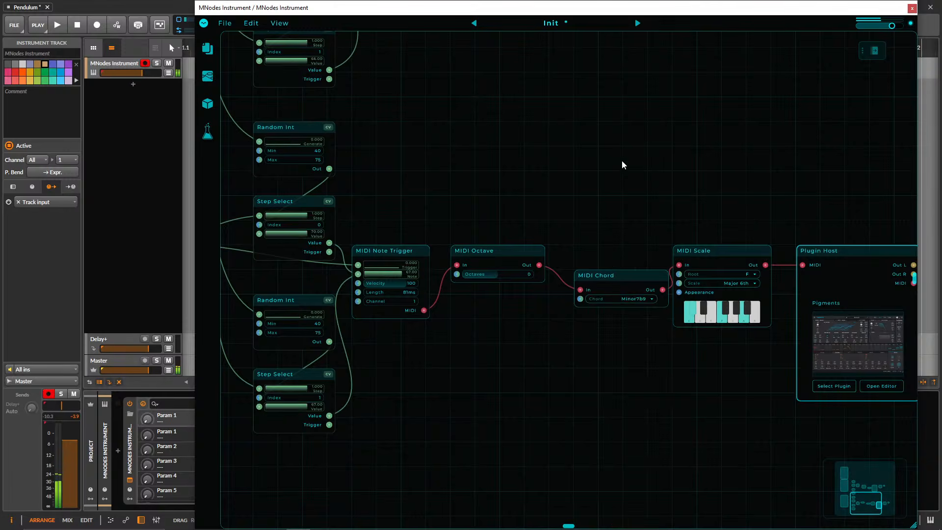
left_click_drag(622, 162, 531, 318)
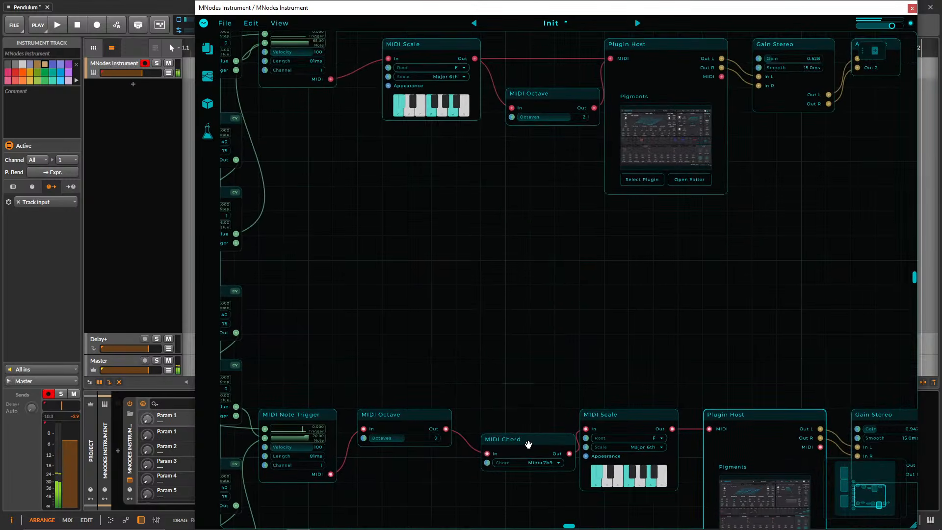
left_click_drag(529, 444, 510, 420)
Set the Scale of both the upper and the lower MIDI Scale nodes to Major.
left_click(628, 447)
left_click(628, 375)
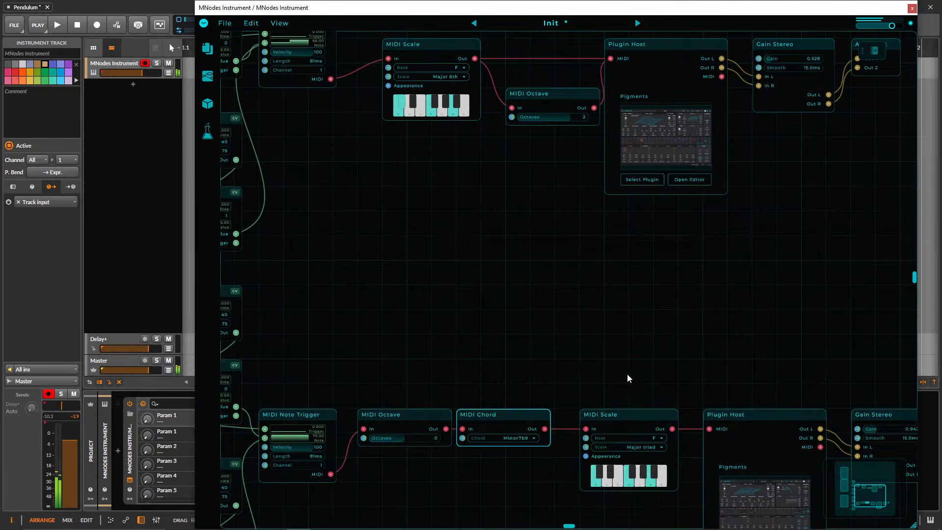
left_click(436, 77)
left_click(432, 40)
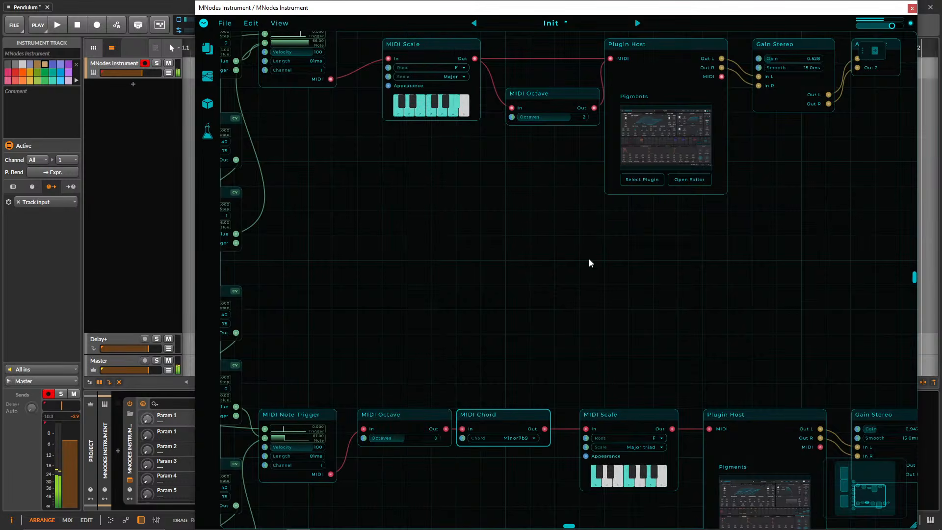
left_click(646, 448)
left_click(648, 435)
Add a trigger point near the bottom of the lower Pendulum's arc and remove it again.
left_click_drag(603, 353, 778, 158)
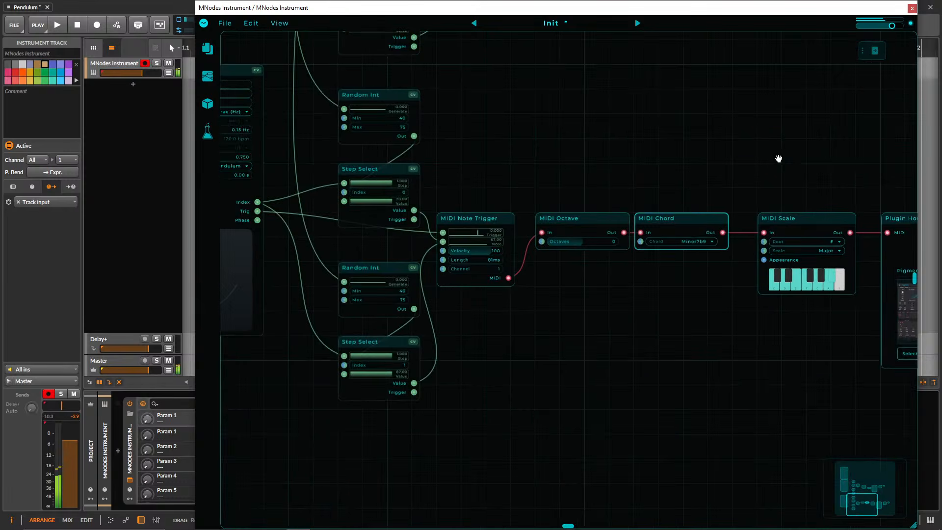
left_click_drag(558, 346, 810, 401)
left_click(424, 374)
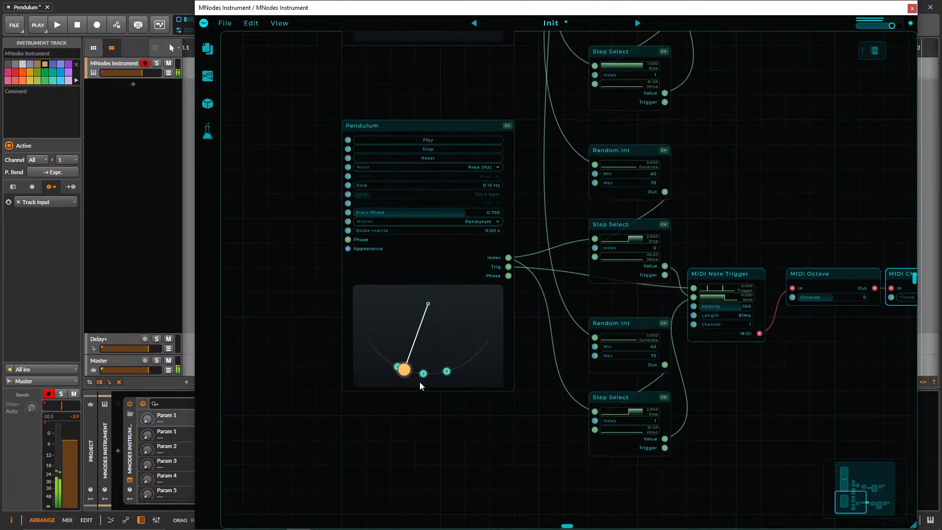
right_click(424, 375)
left_click_drag(519, 418, 452, 456)
Open the upper Plugin Host's Pigments editor and advance through the presets past Glitch Box and Herbie Morph to Non Existance.
left_click_drag(683, 231, 302, 338)
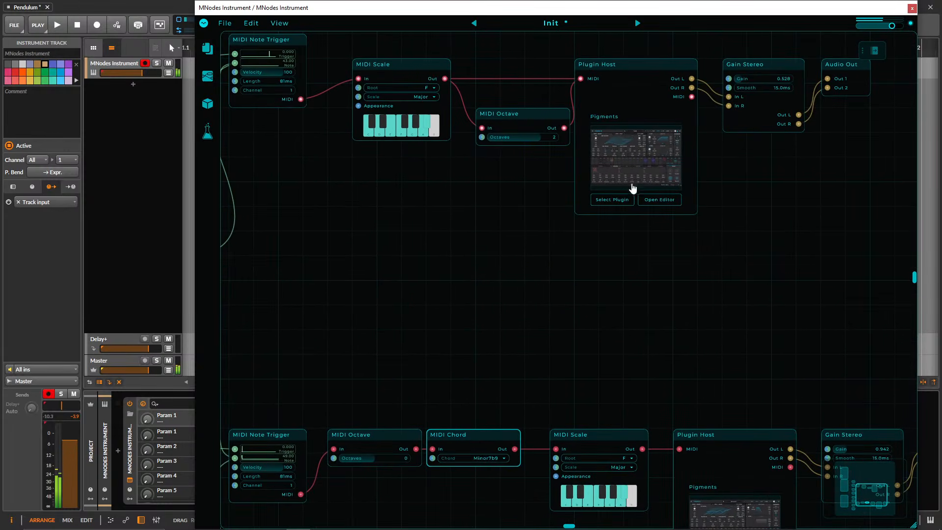
left_click(639, 163)
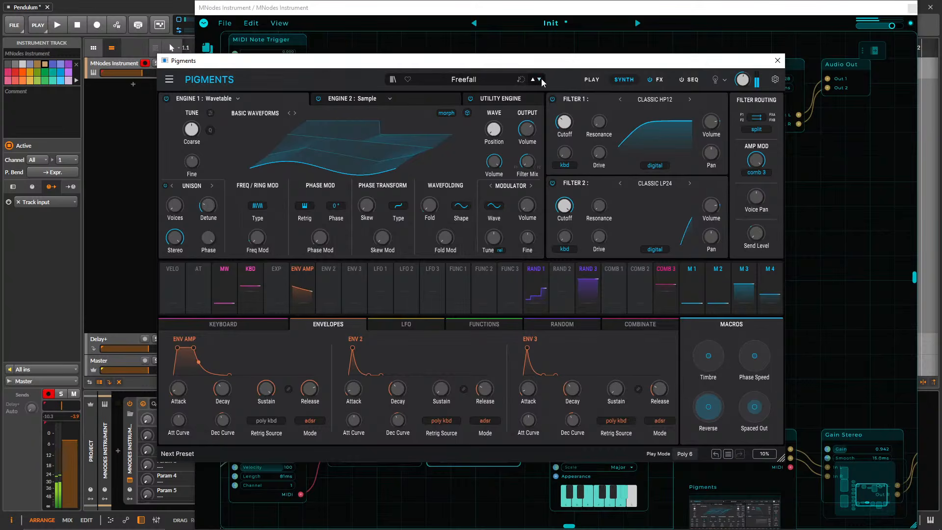
left_click(540, 79)
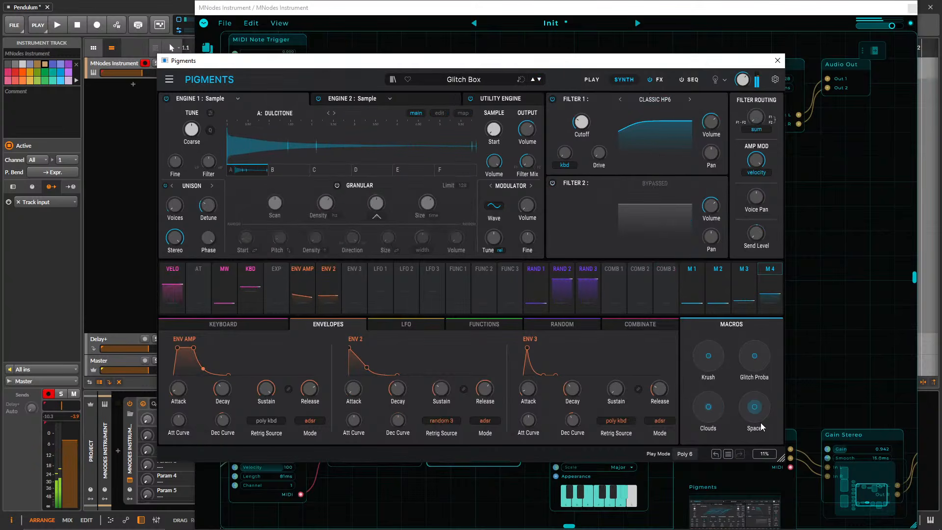
left_click_drag(761, 423, 763, 442)
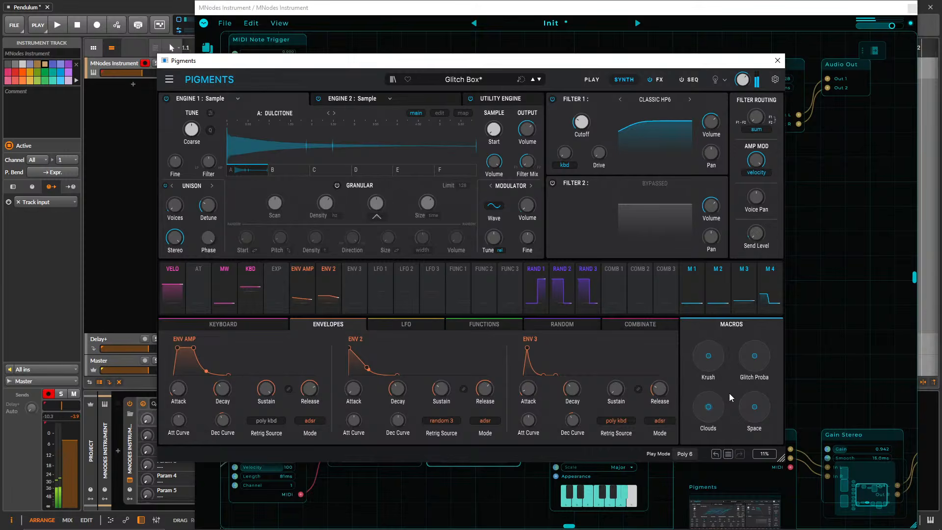
left_click(540, 79)
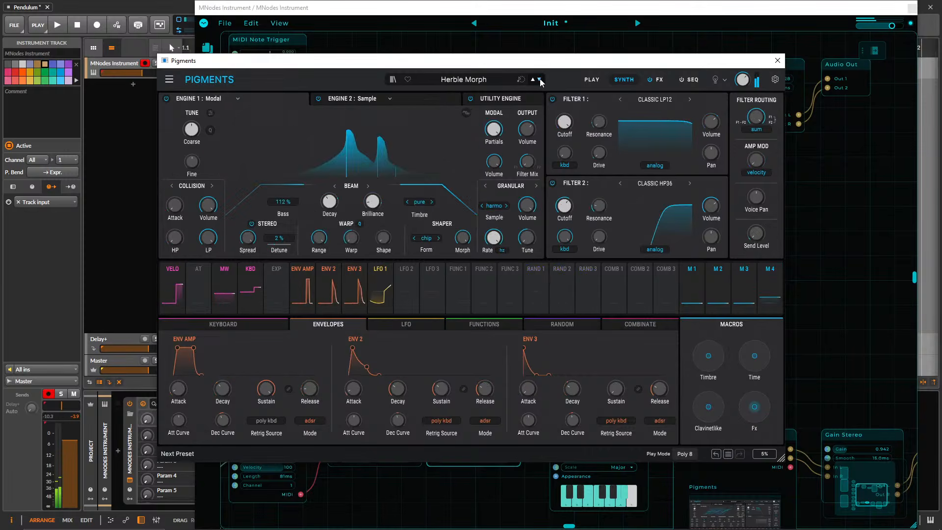
left_click(539, 79)
left_click(540, 80)
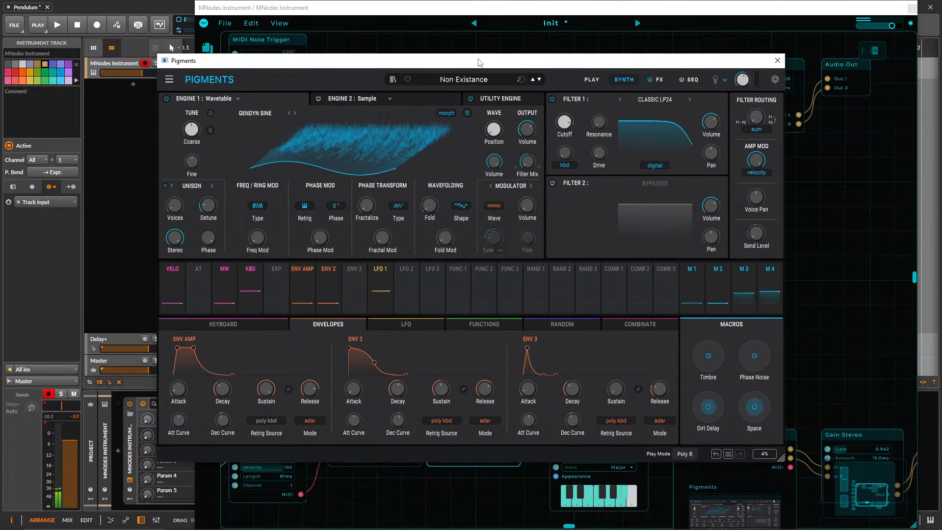
Move the Pigments window aside to uncover the Pendulum nodes and the rest of the patch.
left_click_drag(477, 60, 674, 65)
left_click(310, 177)
left_click_drag(310, 178, 712, 276)
left_click_drag(488, 70, 640, 79)
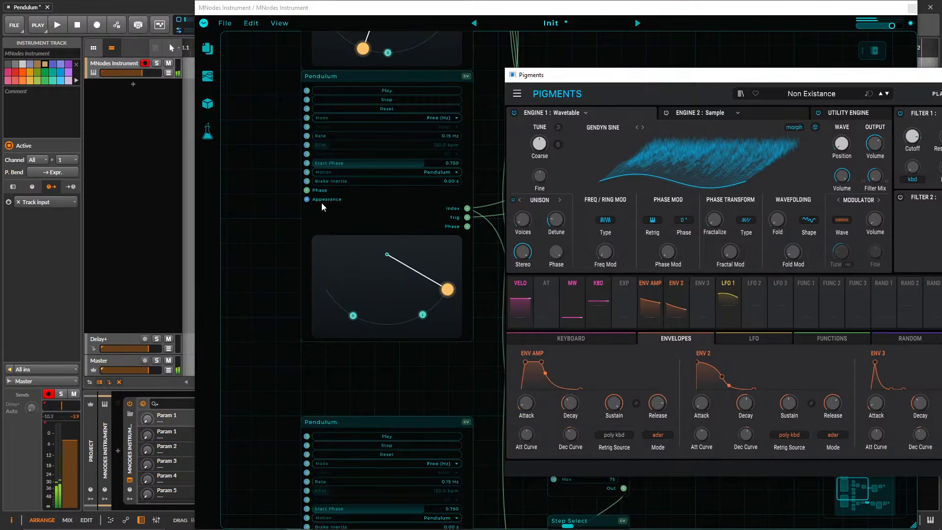
left_click_drag(289, 193, 215, 283)
left_click_drag(520, 75, 780, 93)
Lower the upper Gain Stereo's Gain to about 0.31 and raise the lower Gain Stereo's Gain to 1.2.
left_click_drag(570, 125, 313, 114)
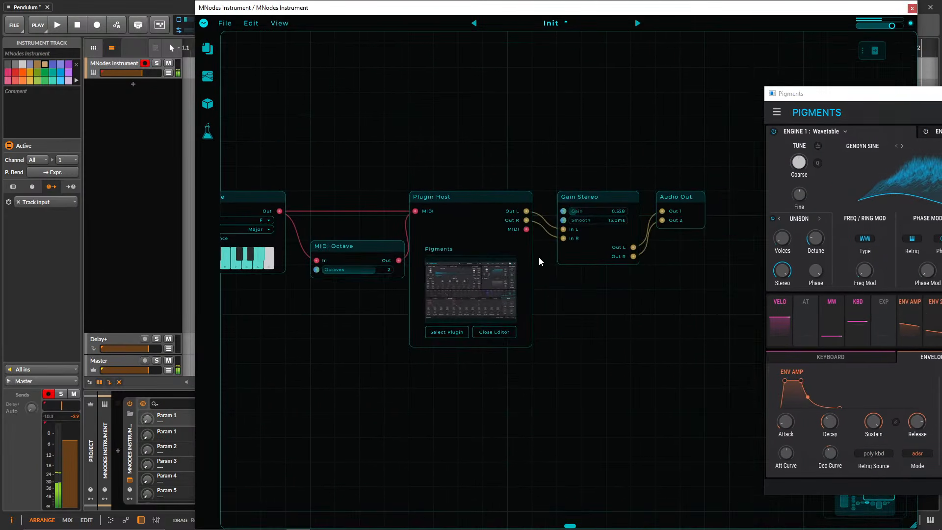
left_click_drag(557, 181, 546, 31)
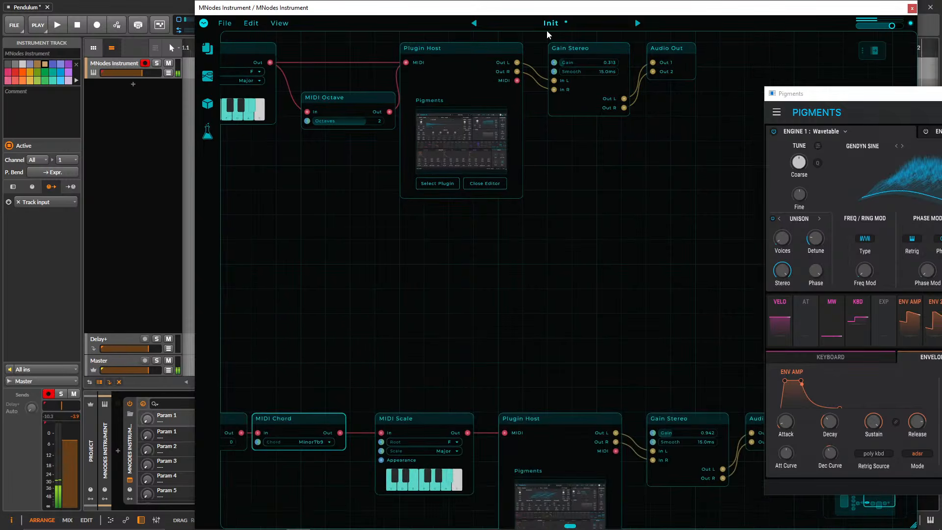
left_click_drag(622, 302, 422, 178)
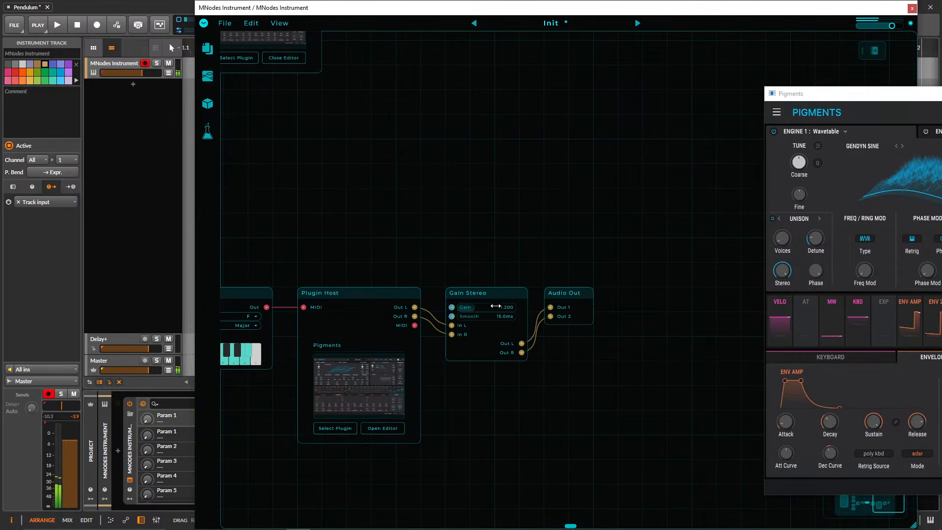
left_click_drag(476, 257, 572, 394)
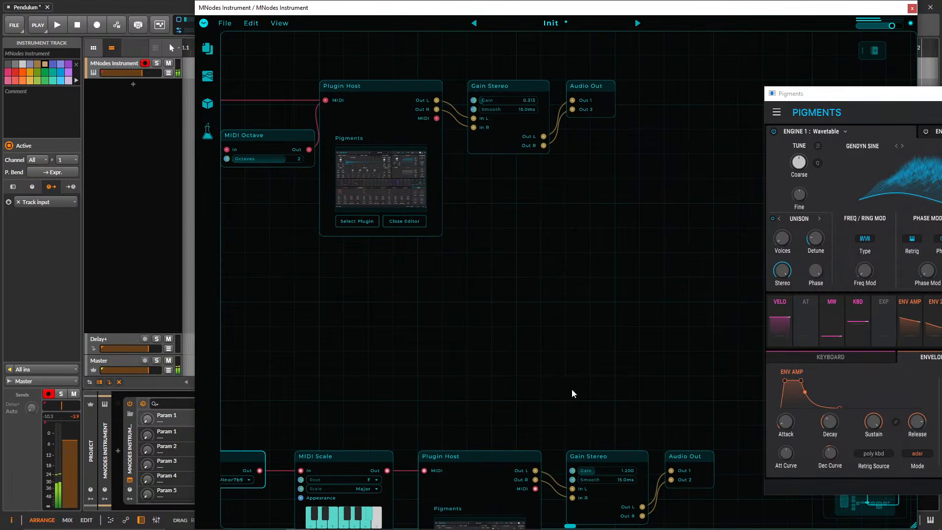
Set the lower Pendulum's Rate to 0.10 Hz and close the Pigments editor.
left_click_drag(480, 349, 671, 270)
left_click_drag(416, 291, 665, 233)
left_click_drag(553, 273, 679, 211)
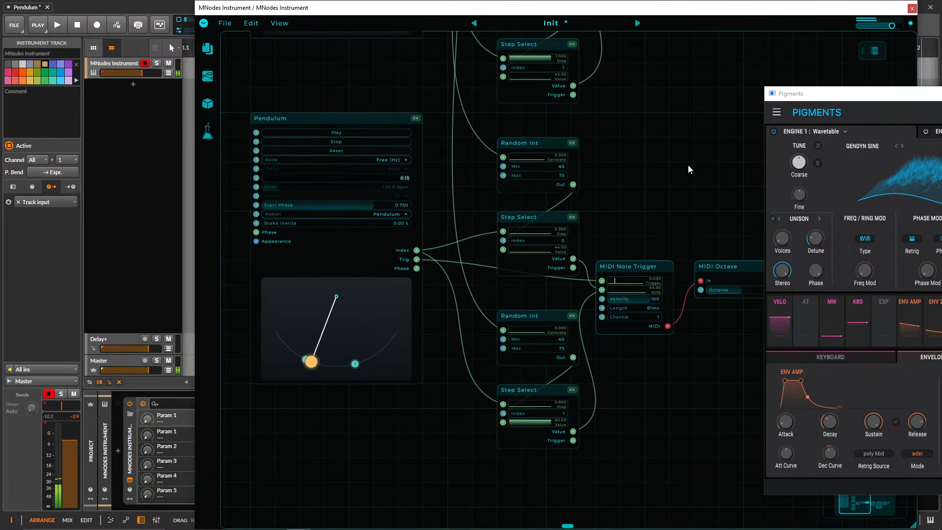
key("Return")
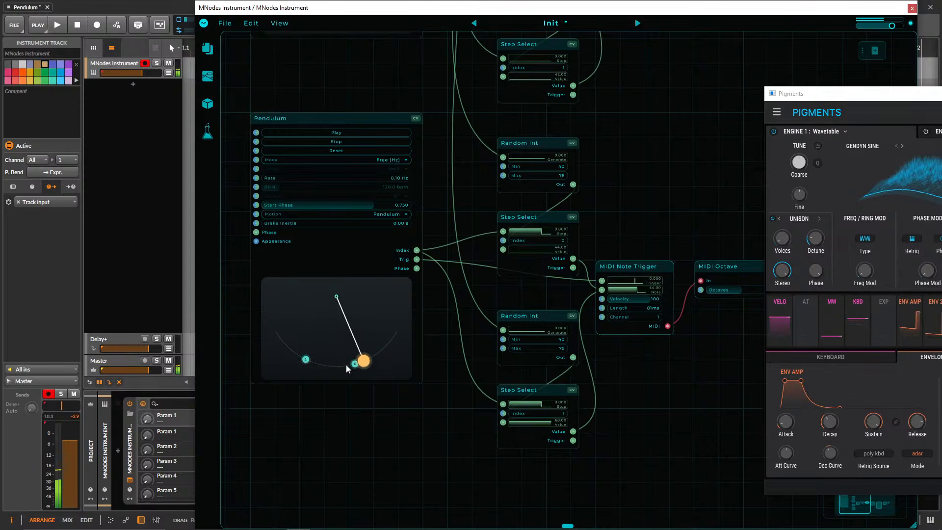
left_click_drag(862, 94, 292, 95)
left_click(816, 95)
Look over the two Pendulums and the upper and lower voice chains they drive.
scroll(477, 219, "up", 5)
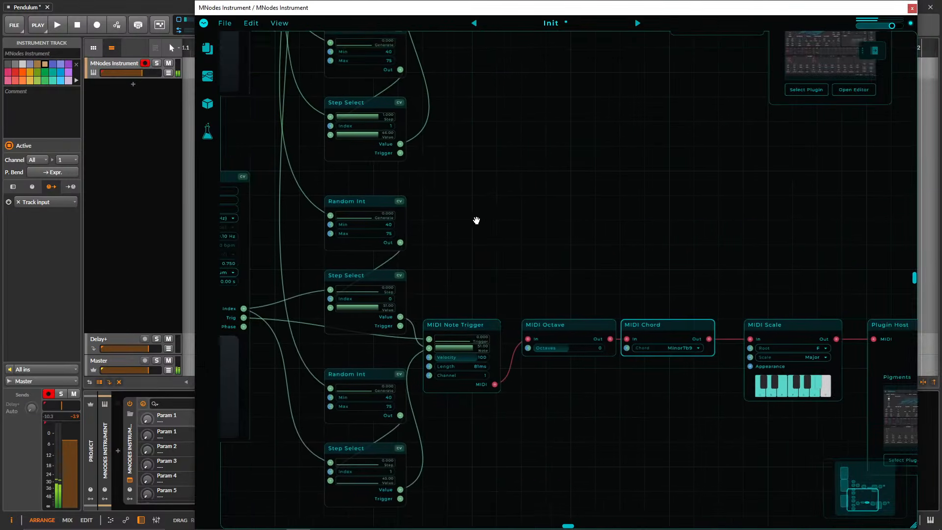
left_click_drag(561, 263, 870, 151)
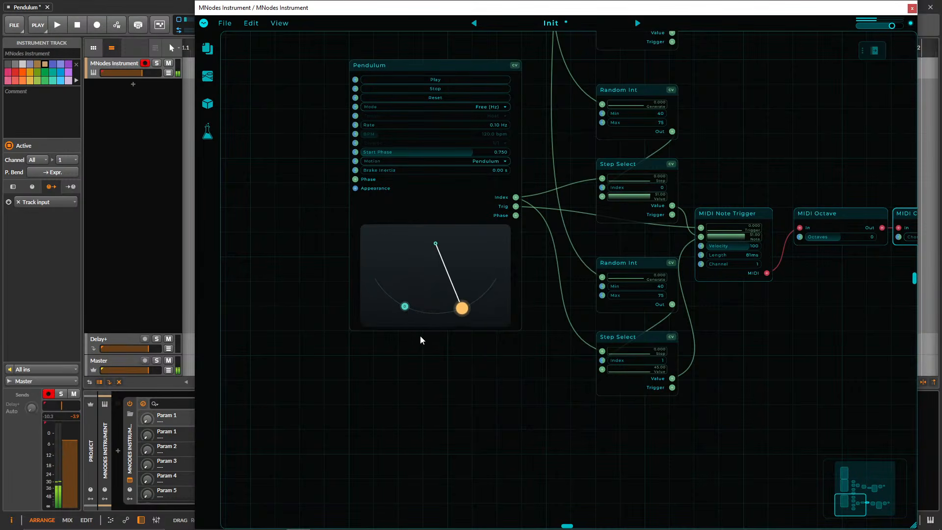
left_click_drag(705, 109, 658, 338)
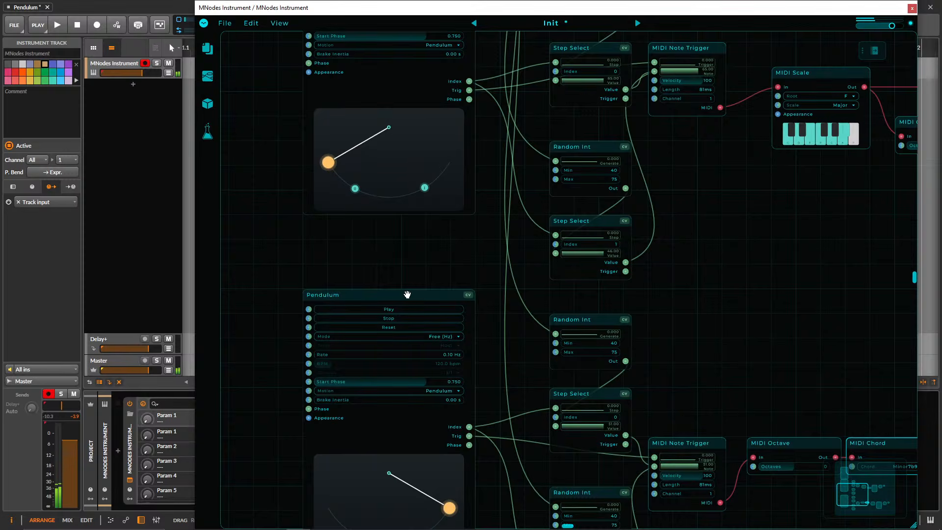
left_click_drag(635, 290, 630, 254)
scroll(630, 253, "down", 3)
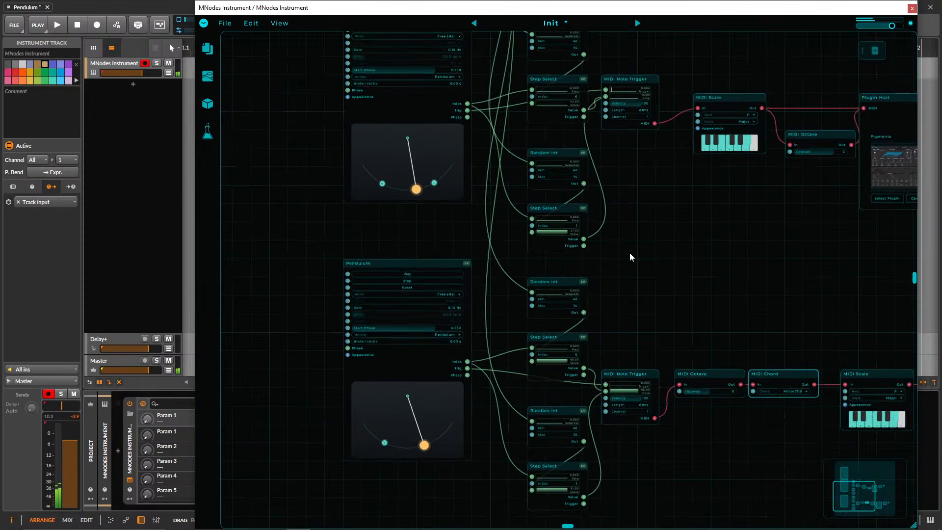
left_click_drag(679, 273, 367, 203)
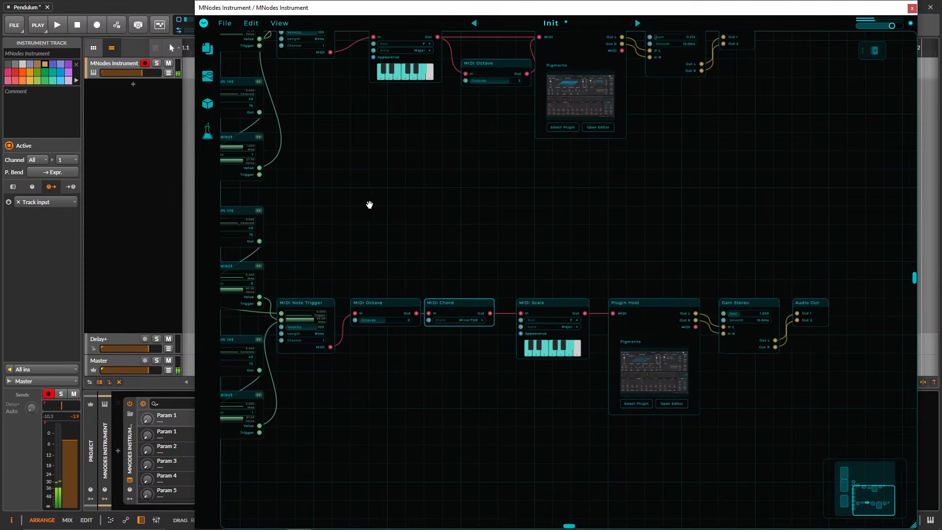
scroll(509, 235, "down", 2)
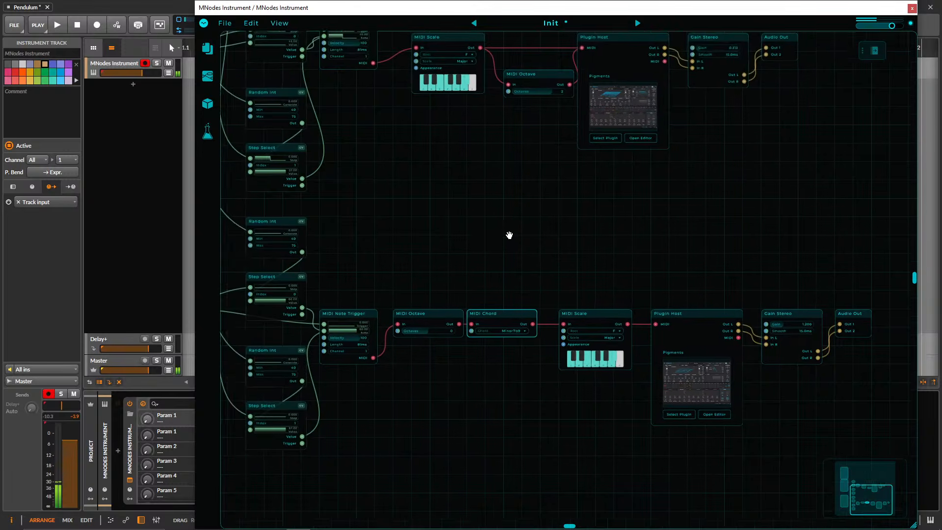
Connect the Value output of the upper voice's second Step Select to the lower MIDI Note Trigger.
scroll(595, 282, "up", 5)
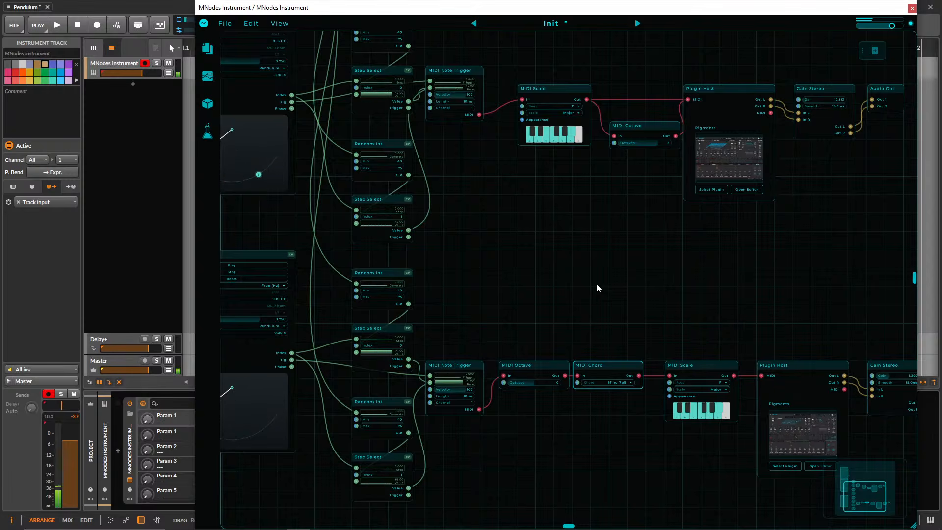
left_click_drag(501, 268, 611, 288)
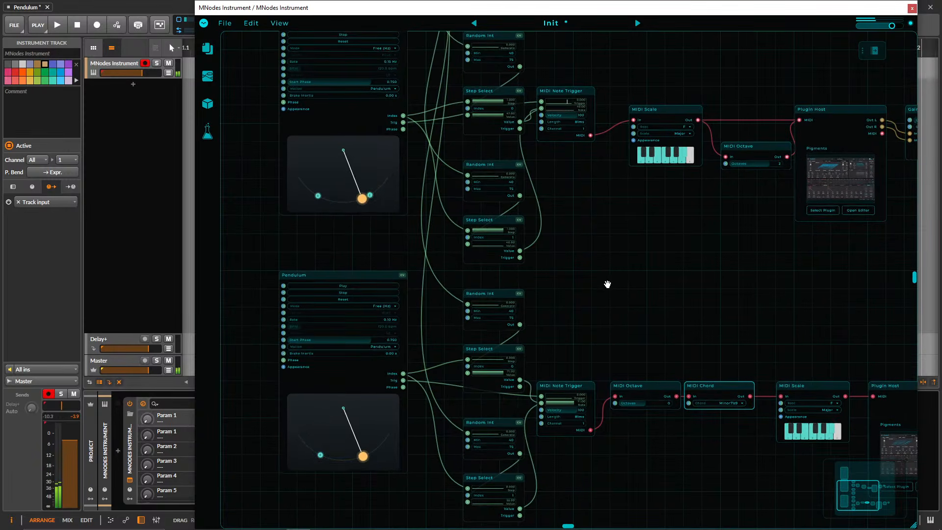
left_click_drag(608, 284, 574, 263)
left_click_drag(658, 252, 626, 253)
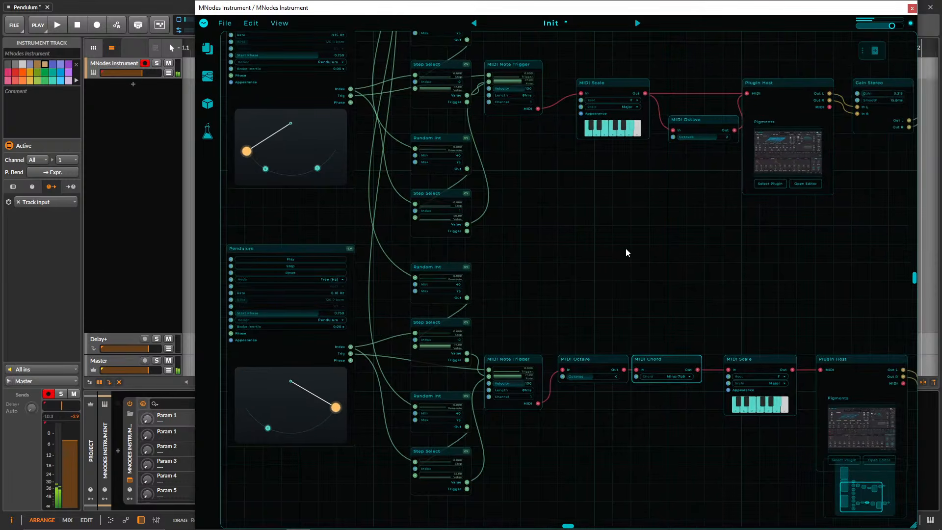
left_click_drag(287, 478, 445, 259)
left_click(494, 256)
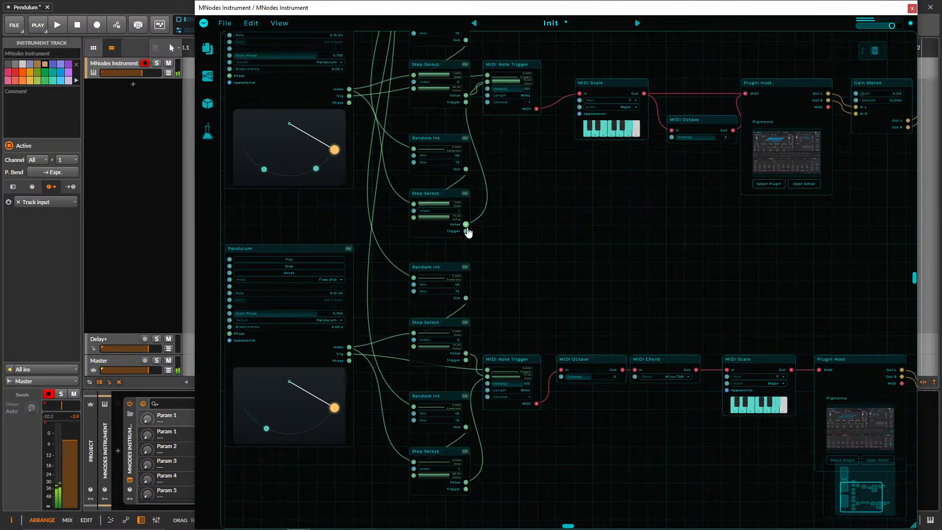
left_click_drag(466, 225, 487, 377)
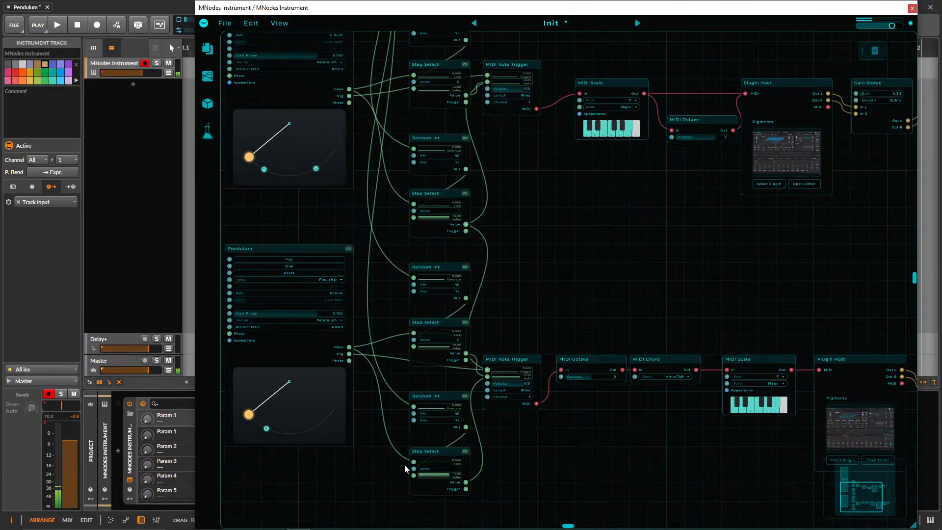
Delete the lower Pendulum together with the Random Int and Step Select nodes feeding the lower voice.
left_click_drag(396, 497, 440, 284)
key("Delete")
left_click_drag(383, 448, 283, 282)
key("Delete")
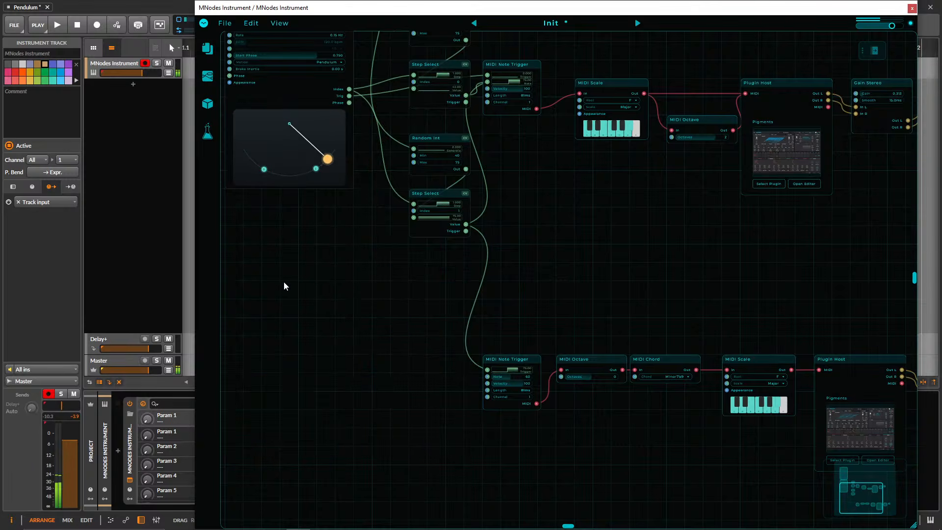
left_click_drag(349, 98, 446, 359)
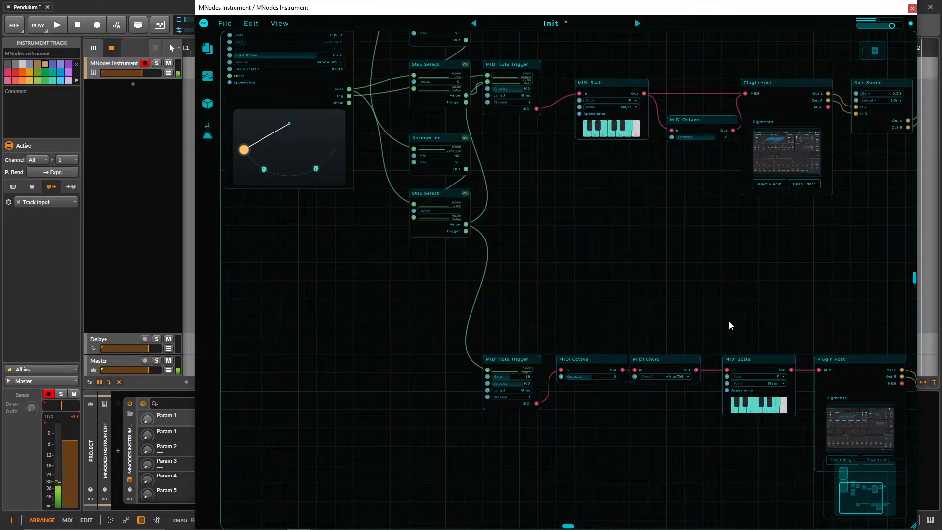
left_click_drag(729, 320, 574, 274)
left_click_drag(523, 208, 758, 319)
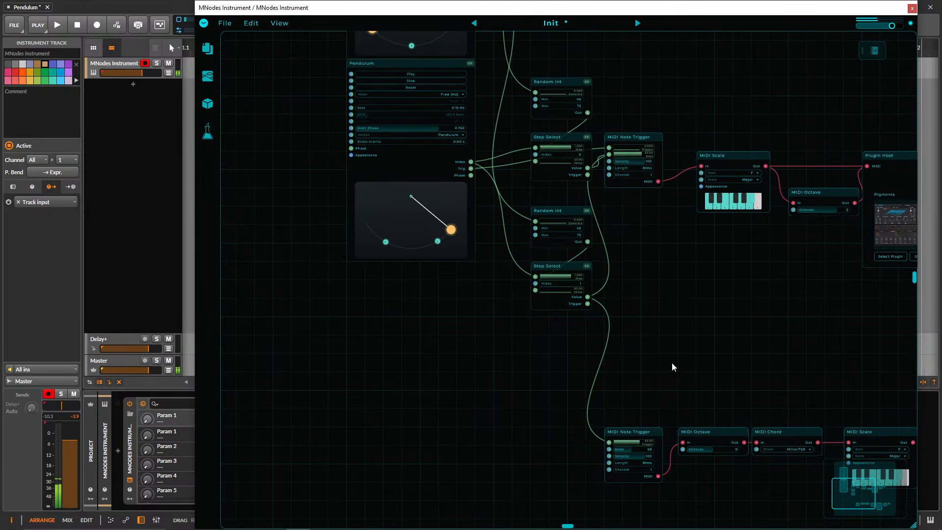
right_click(499, 364)
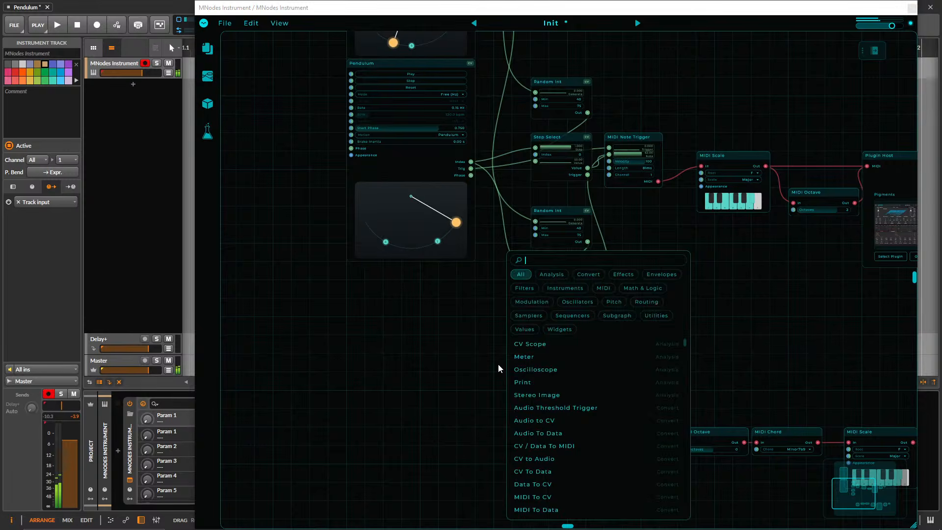
left_click(494, 365)
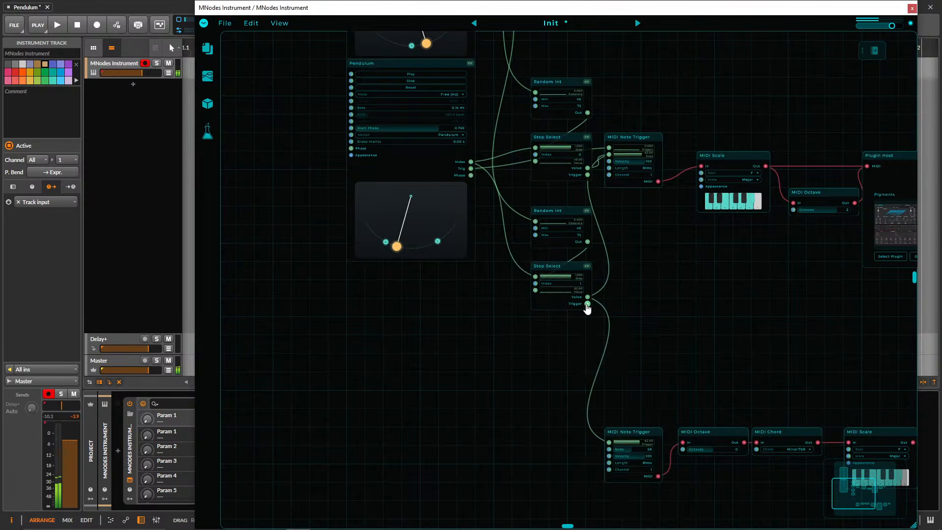
Move the Value cable to the lower MIDI Note Trigger's Note input and connect the Step Select's Trigger output to its Trigger input.
left_click_drag(588, 304, 560, 413)
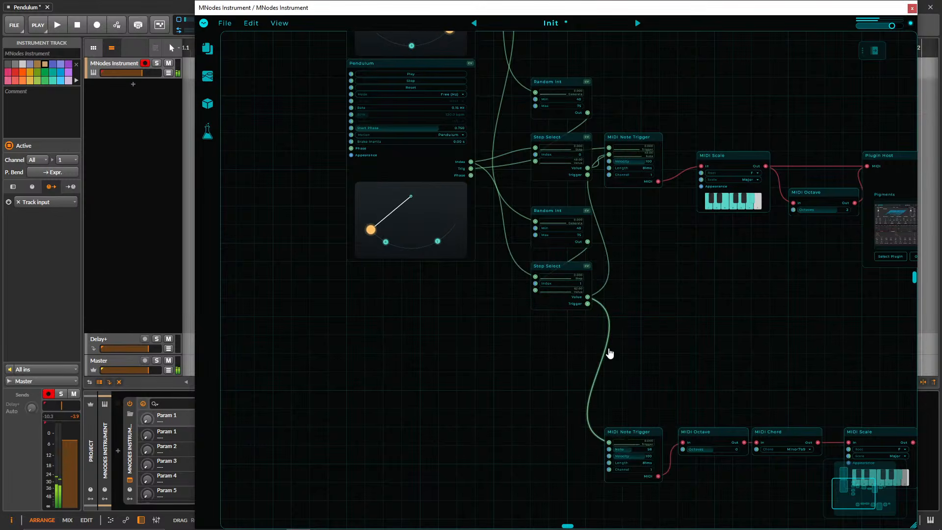
left_click_drag(608, 443, 609, 449)
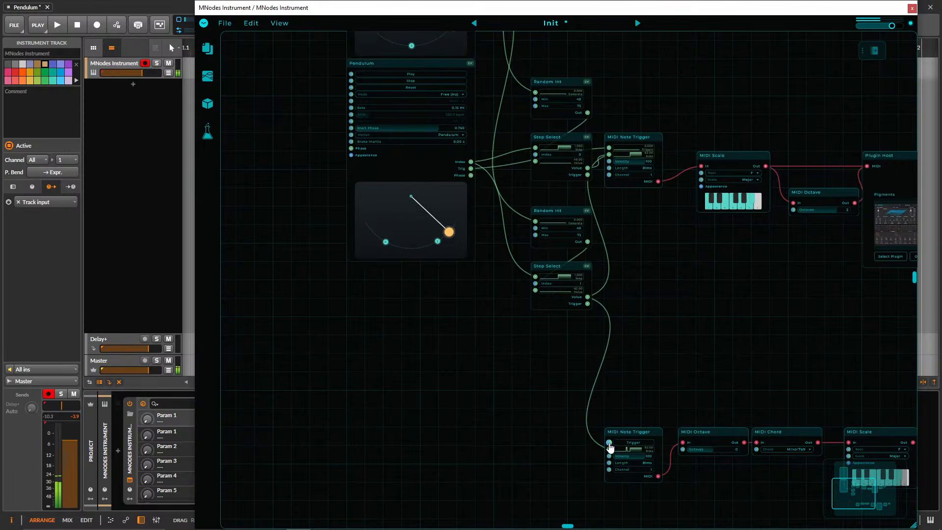
left_click_drag(590, 304, 589, 305)
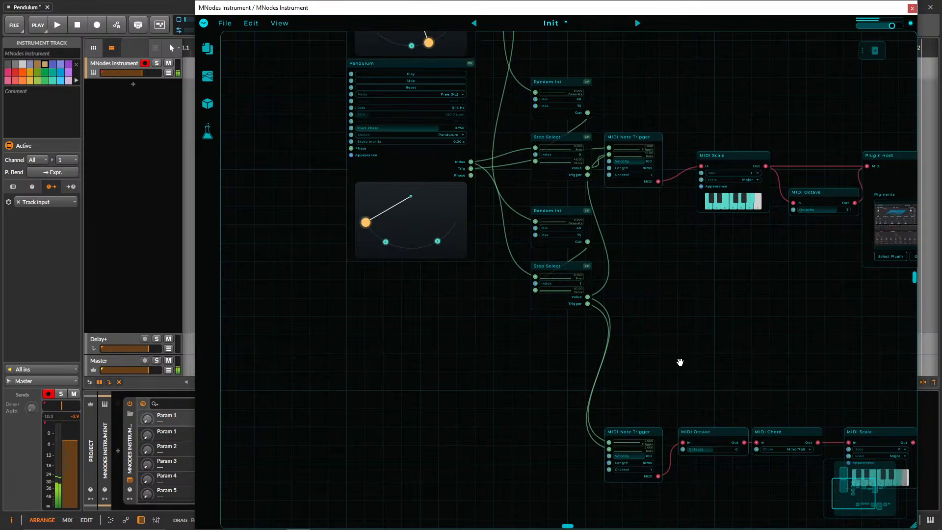
Reshape the upper voice's Pigments envelopes: shorten Env 3's attack, drop Env 2's sustain to zero and give Env Amp a falling decay.
left_click_drag(679, 362, 548, 298)
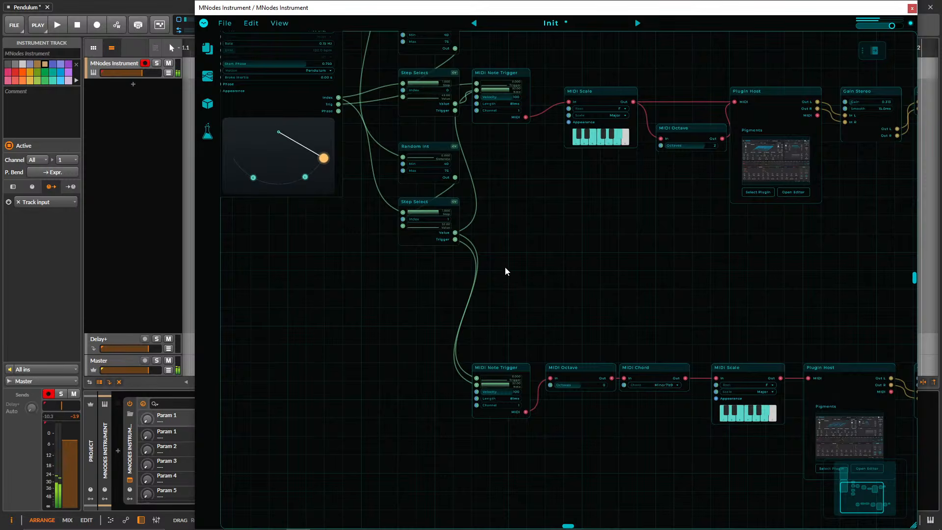
left_click_drag(535, 291, 479, 330)
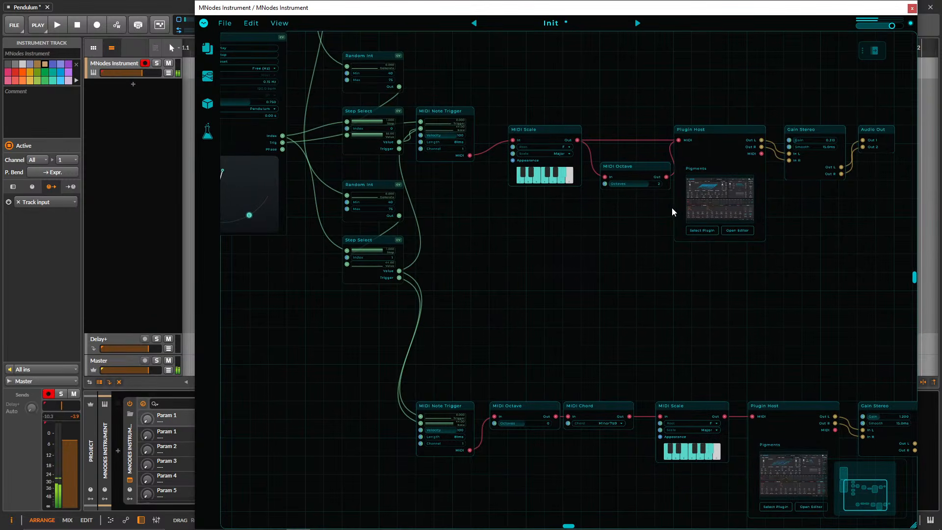
double_click(720, 201)
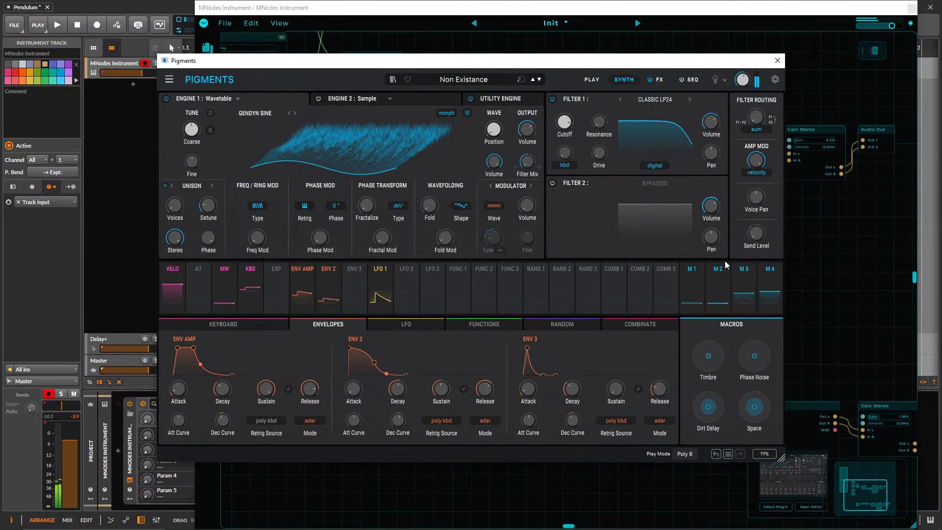
left_click_drag(528, 349, 521, 349)
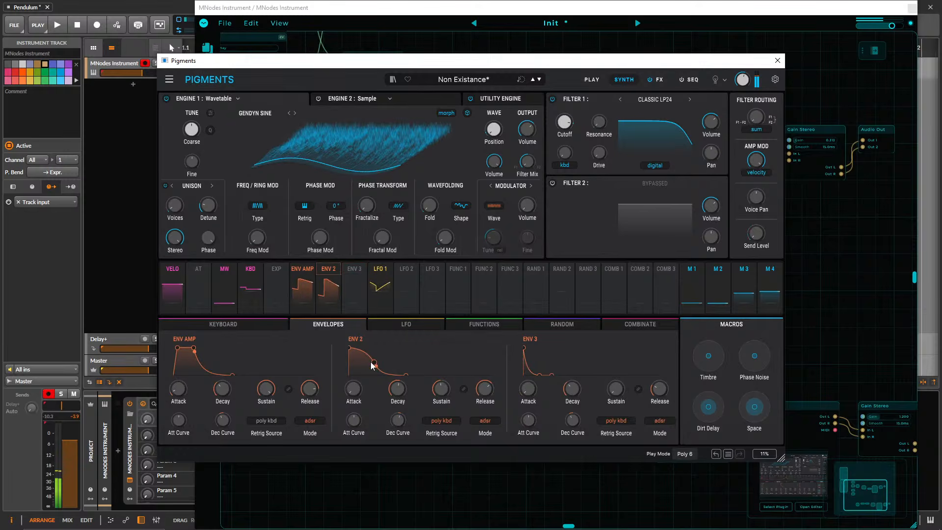
left_click_drag(373, 363, 366, 378)
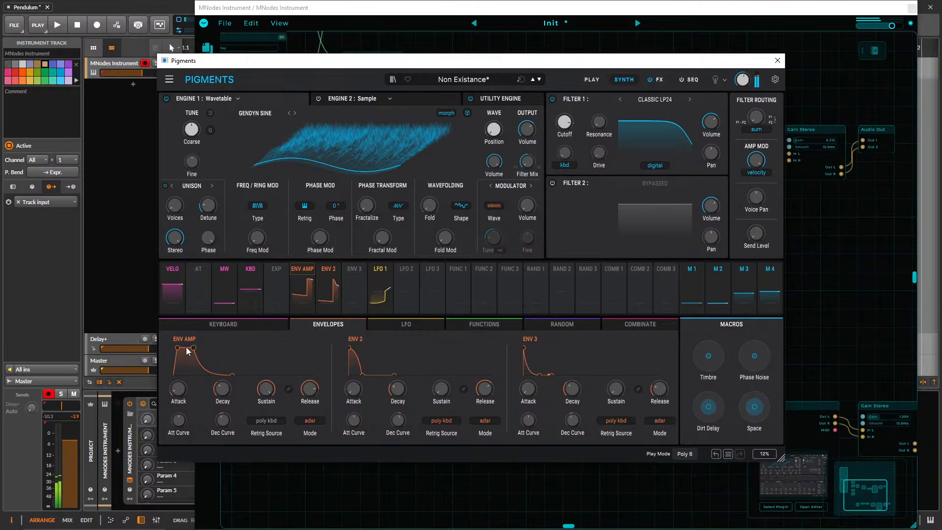
left_click_drag(193, 348, 177, 348)
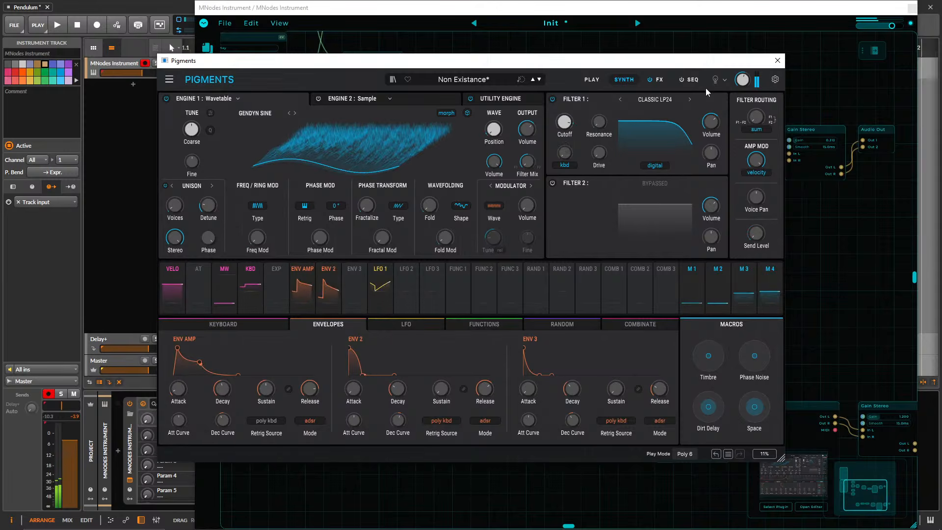
left_click(778, 60)
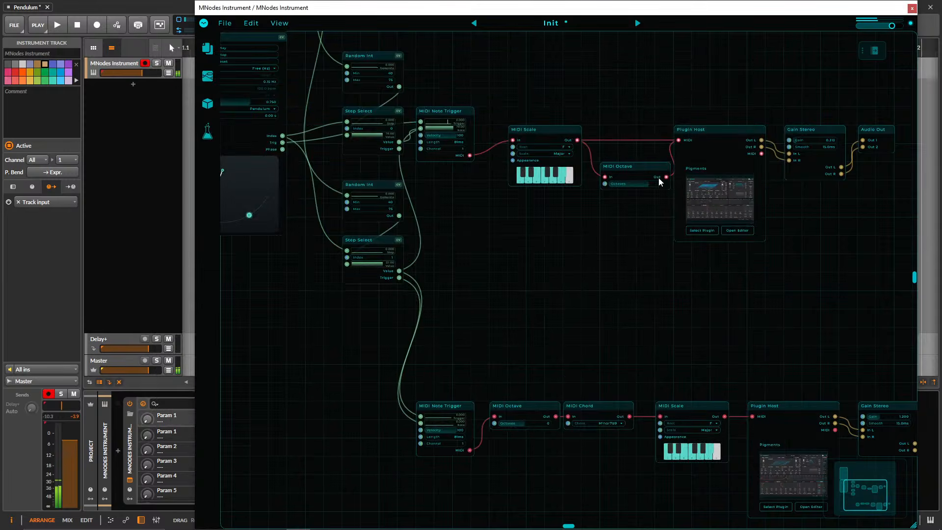
Move the upper MIDI Octave closer to its MIDI Scale and set its Octaves to 1.
left_click_drag(631, 164, 612, 165)
left_click_drag(570, 229, 557, 332)
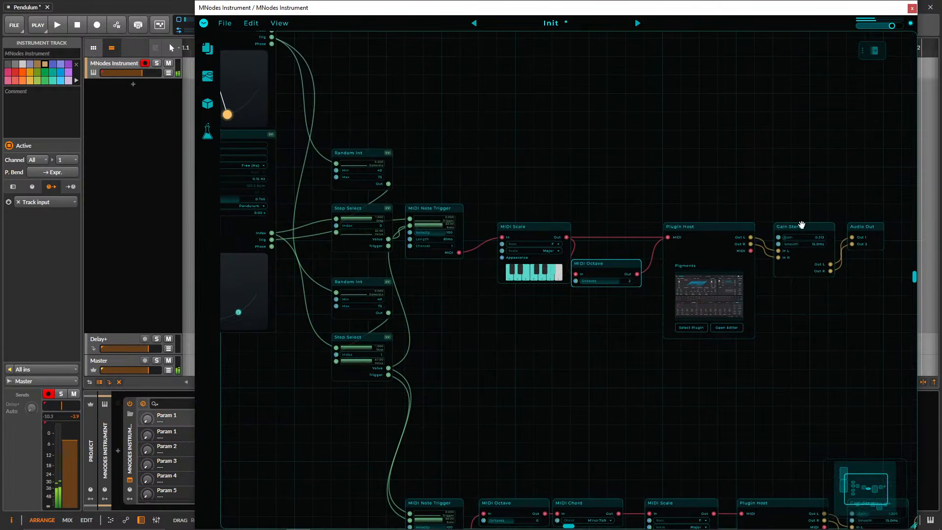
left_click_drag(608, 166, 561, 113)
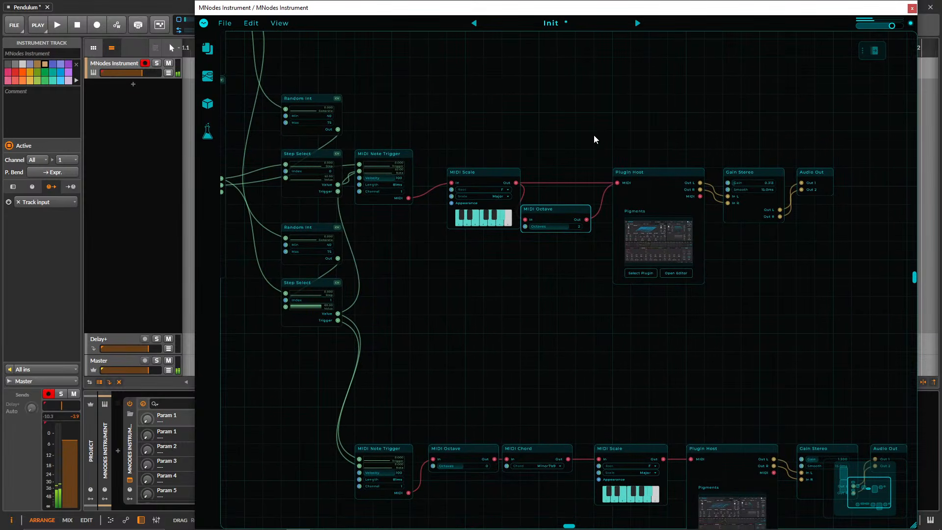
left_click_drag(763, 296, 626, 134)
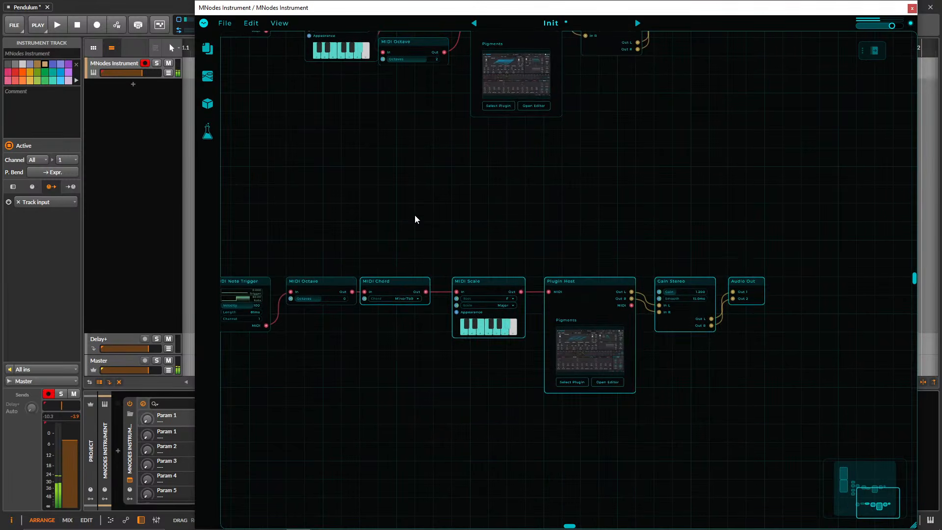
left_click_drag(458, 171, 563, 326)
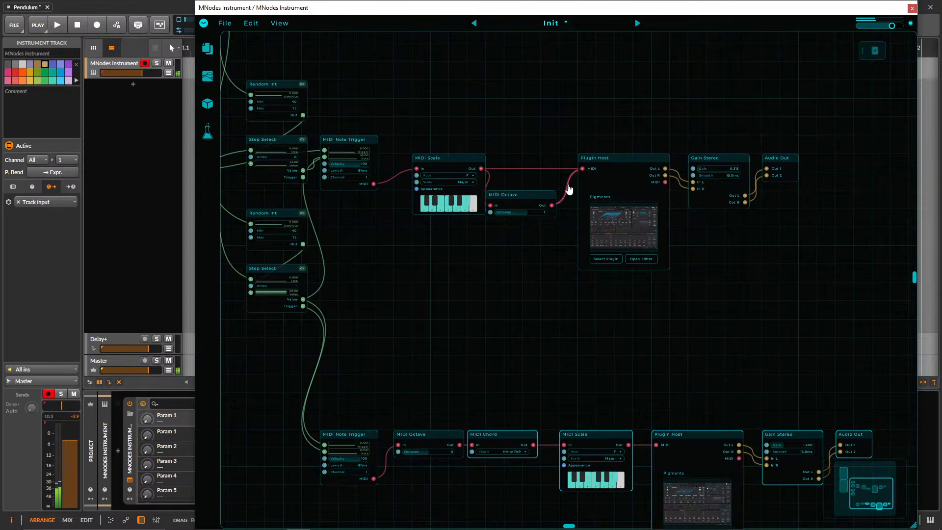
Raise the MNodes Instrument track's volume to +0.3 dB.
left_click_drag(480, 120, 655, 183)
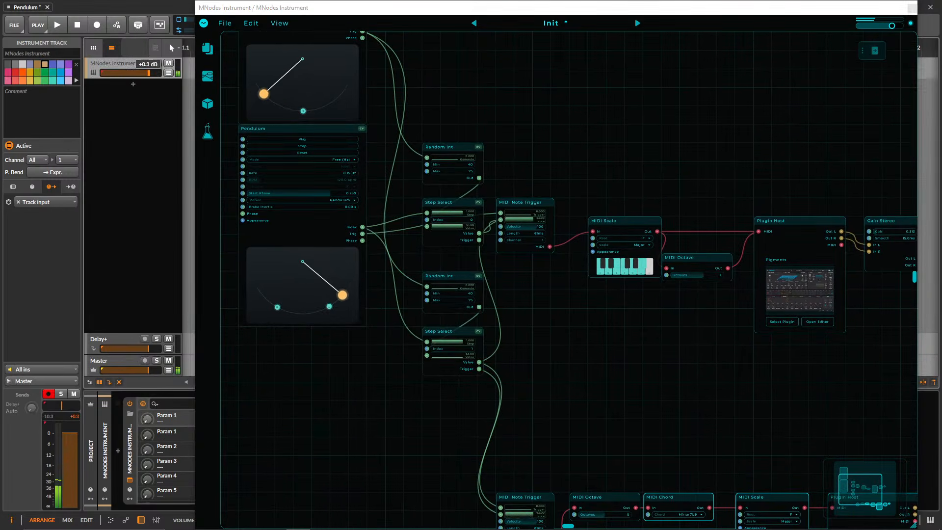
left_click_drag(619, 156, 566, 113)
scroll(560, 269, "down", 5)
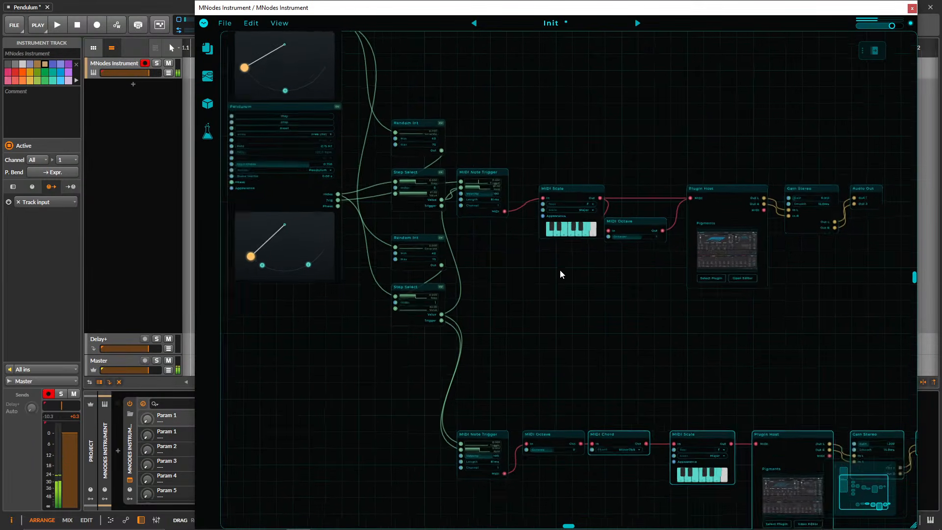
Move the whole lower voice chain up beneath the upper one and shift the upper MIDI Octave, Plugin Host, Gain Stereo and Audio Out rightward.
left_click_drag(389, 429, 826, 277)
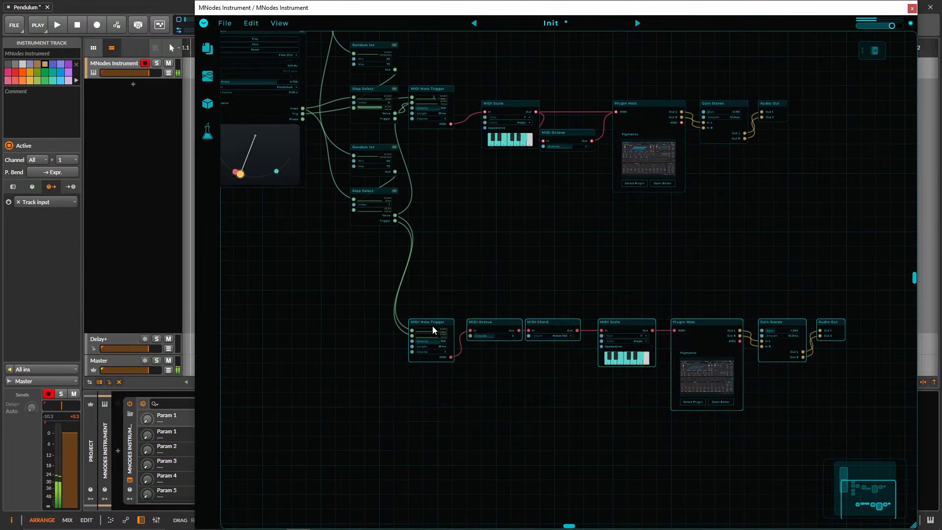
left_click_drag(431, 322, 441, 240)
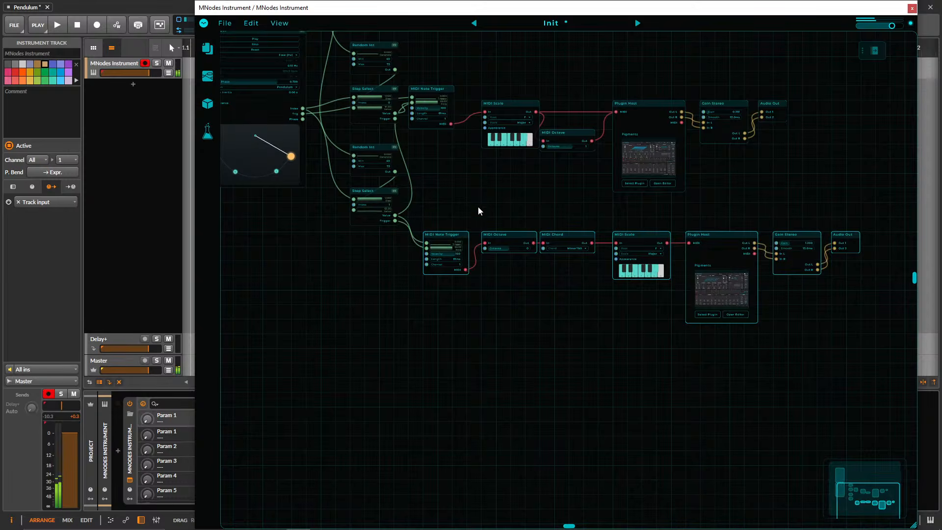
left_click_drag(478, 208, 428, 265)
left_click_drag(564, 149, 543, 193)
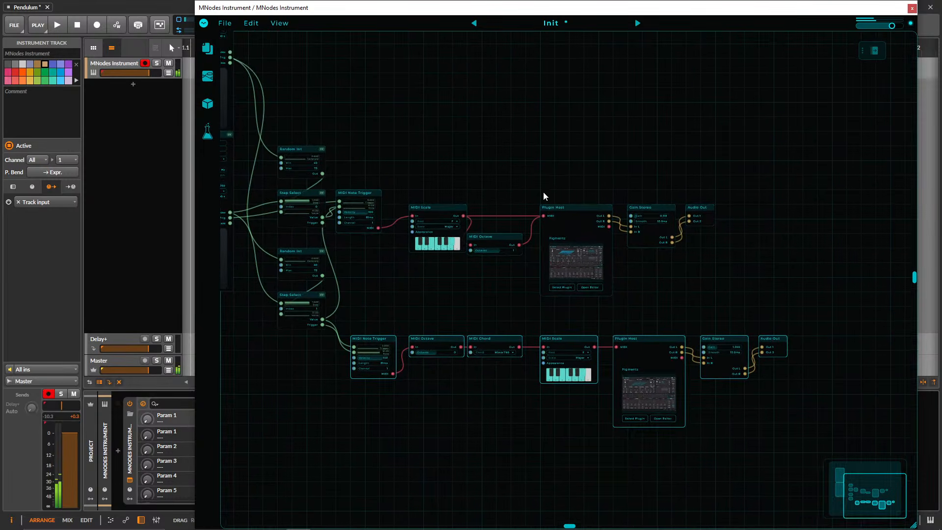
left_click_drag(501, 237, 510, 239)
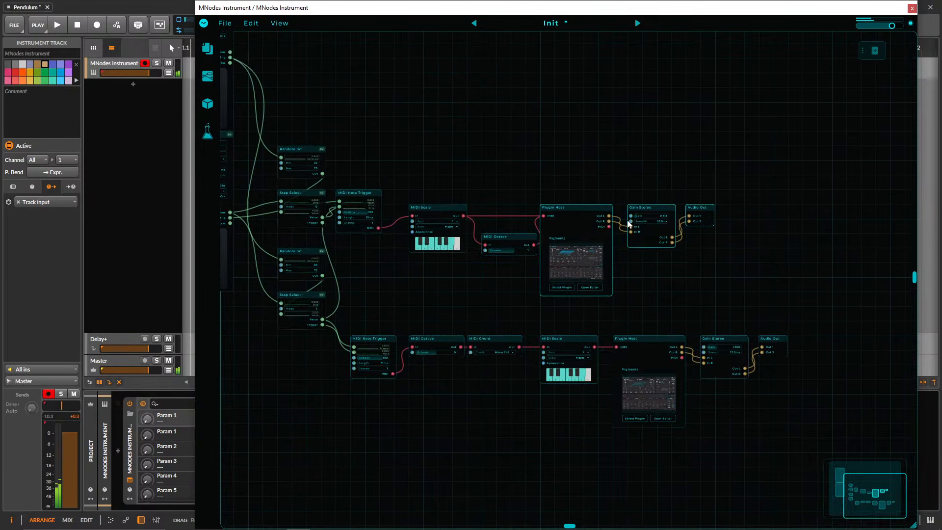
Try a MIDI Panic node wired to the upper Plugin Host's MIDI input, and remove it again.
double_click(511, 153)
type("midi p")
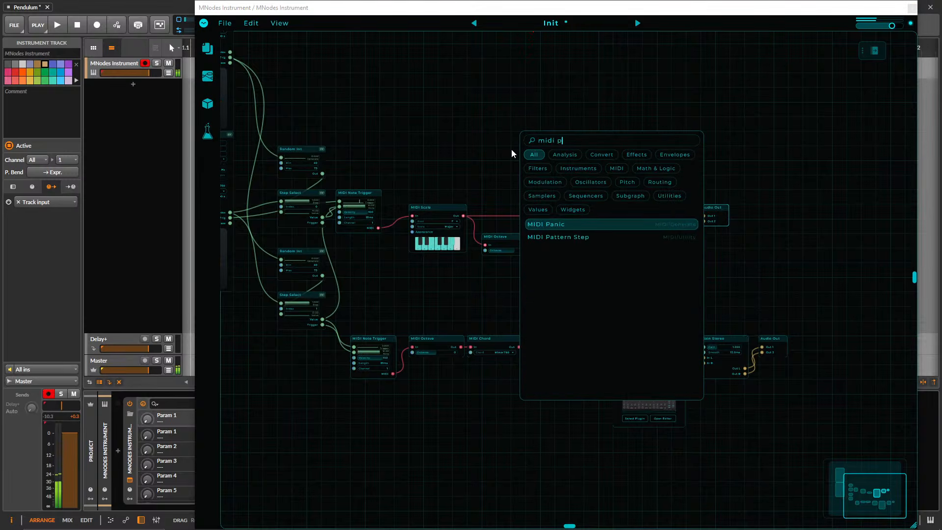
key("Return")
left_click_drag(534, 148, 558, 215)
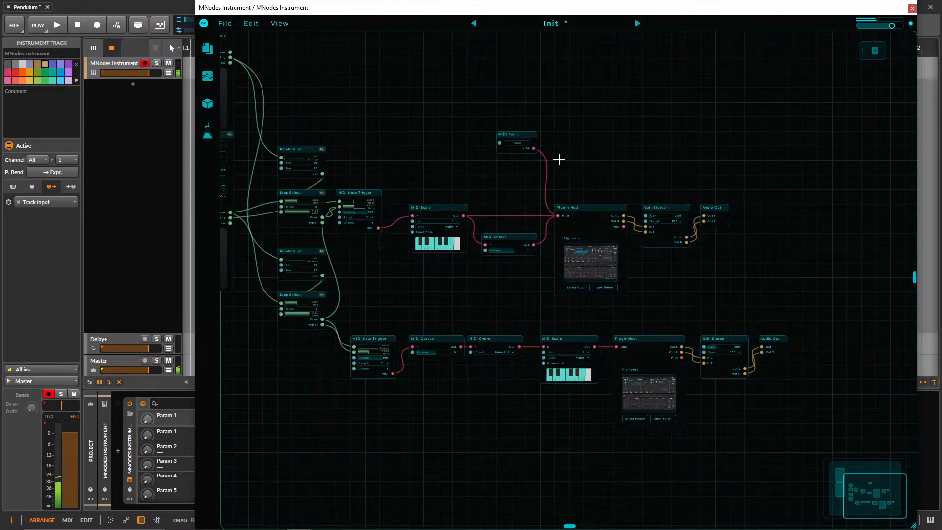
left_click_drag(507, 161, 609, 147)
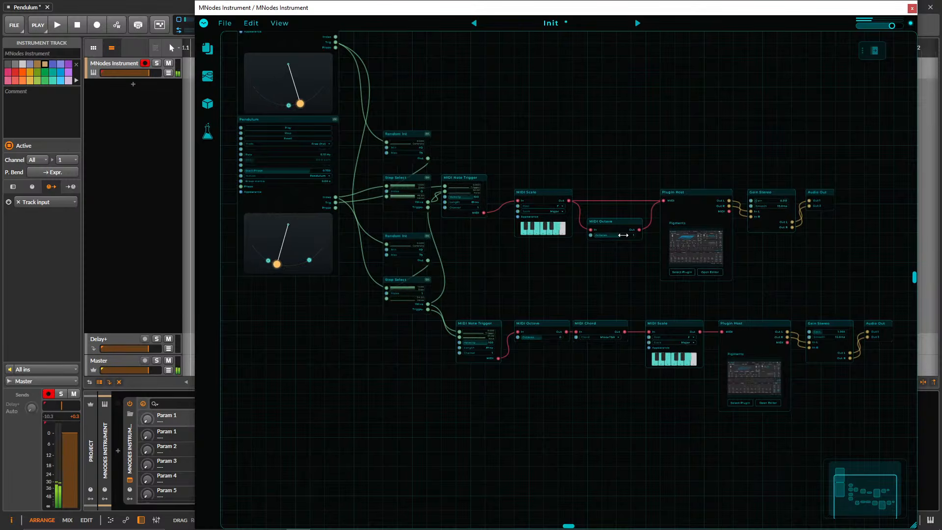
Lower the upper MIDI Octave's Octaves value.
left_click_drag(620, 236, 613, 238)
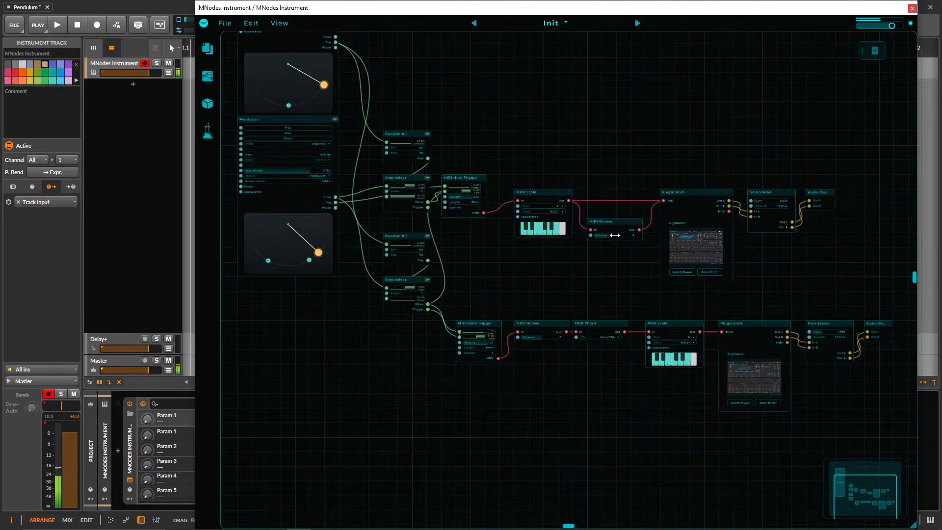
left_click_drag(585, 148, 644, 229)
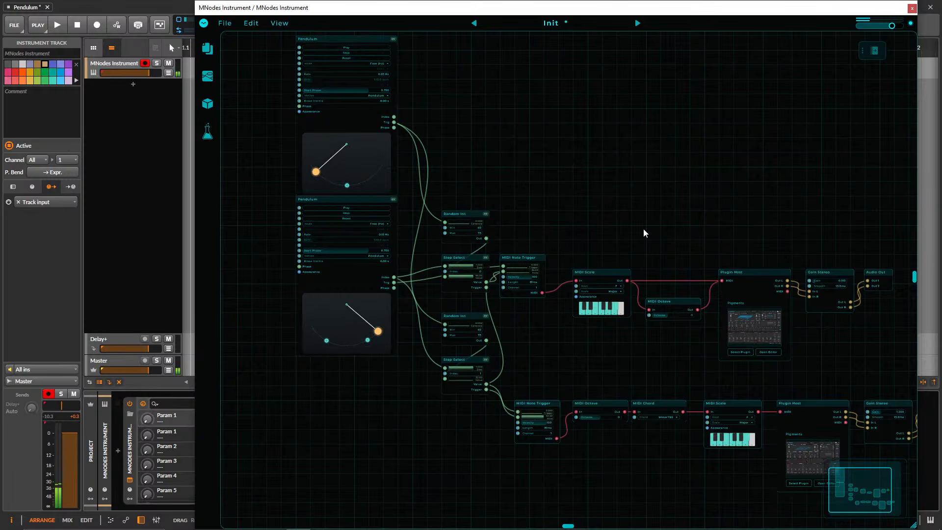
Set the upper MIDI Octave's Octaves value to 0.
left_click_drag(644, 229, 594, 185)
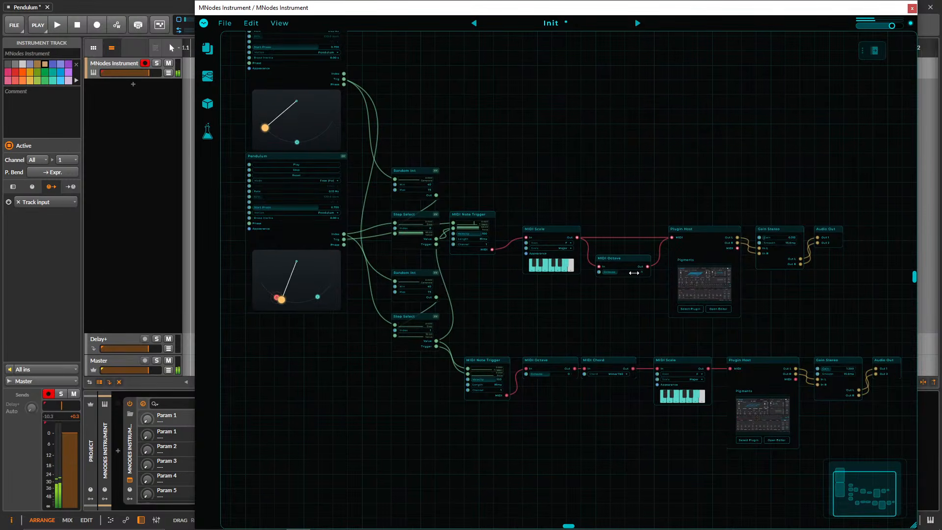
left_click_drag(634, 272, 640, 272)
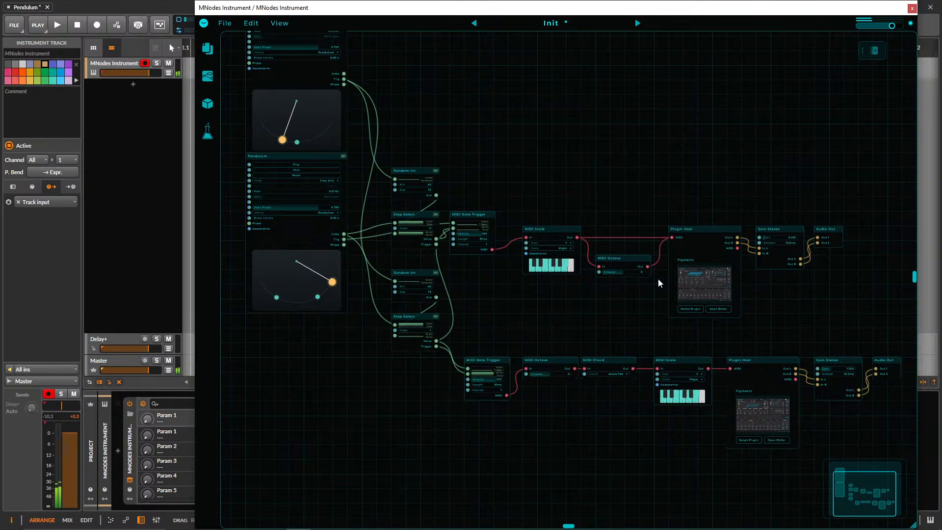
Open the Pigments editor with the Beethoven preset, raise its Time macro, and close the editor.
left_click_drag(618, 340, 375, 287)
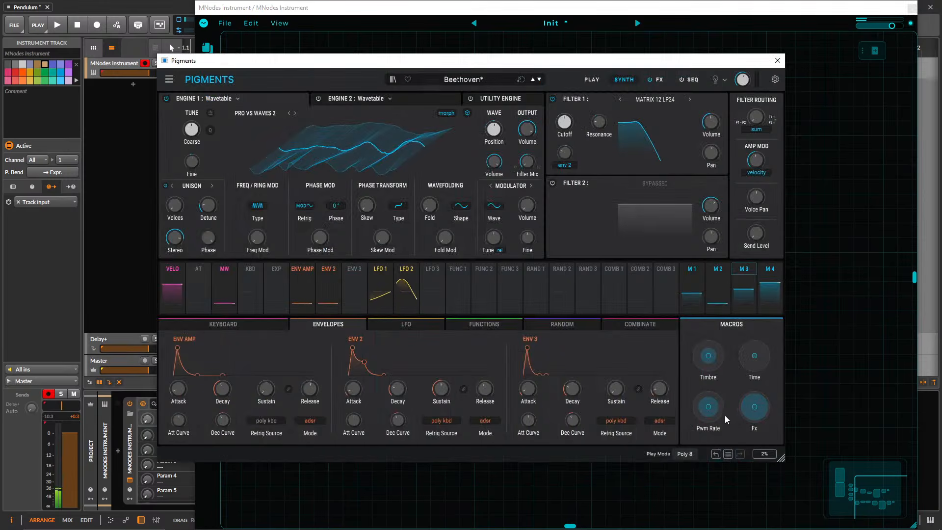
left_click_drag(751, 373, 750, 360)
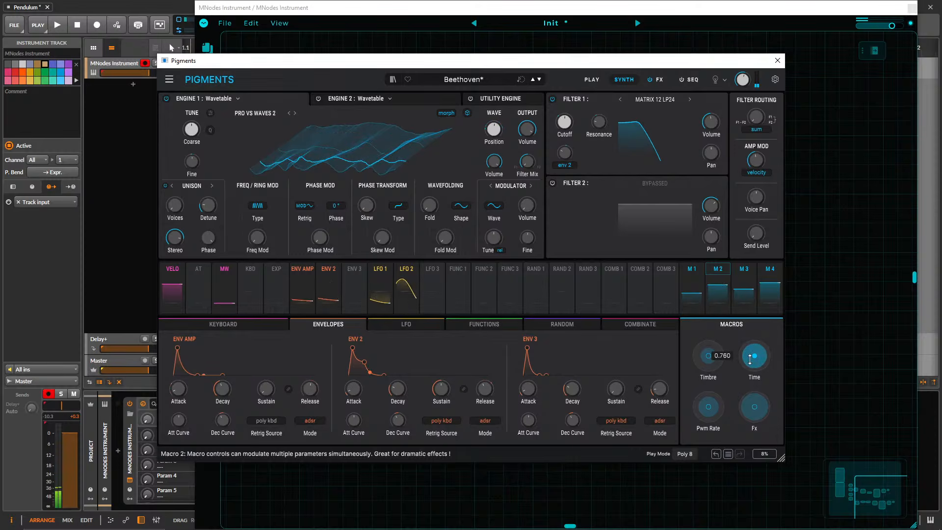
left_click(777, 60)
left_click_drag(575, 245, 794, 289)
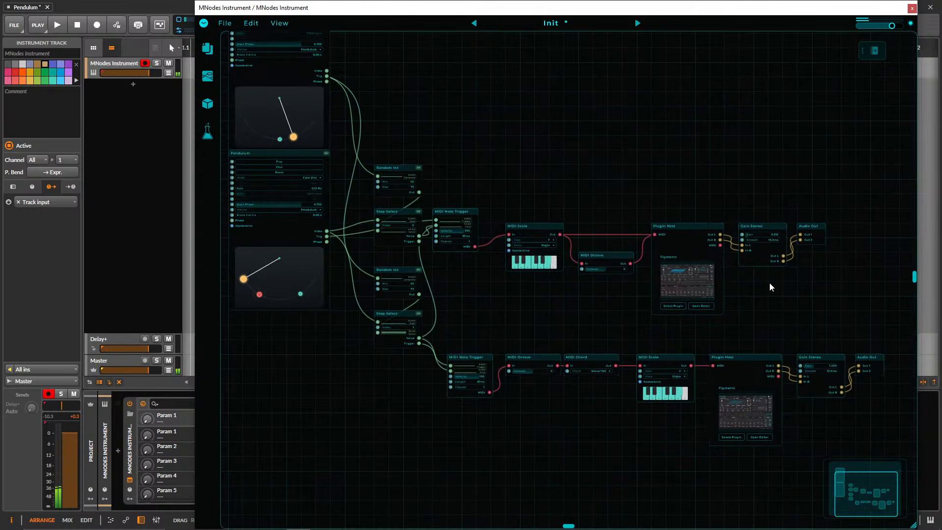
left_click_drag(539, 179, 476, 177)
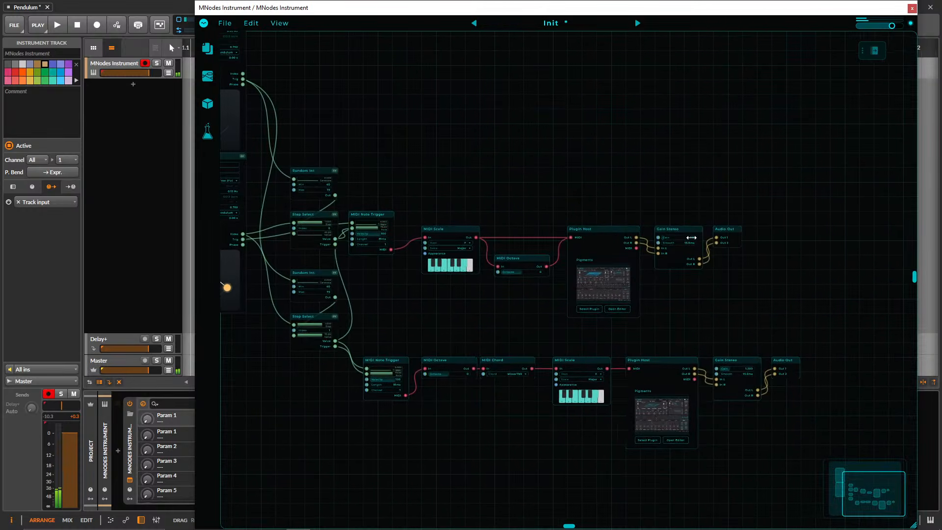
left_click_drag(704, 342, 751, 300)
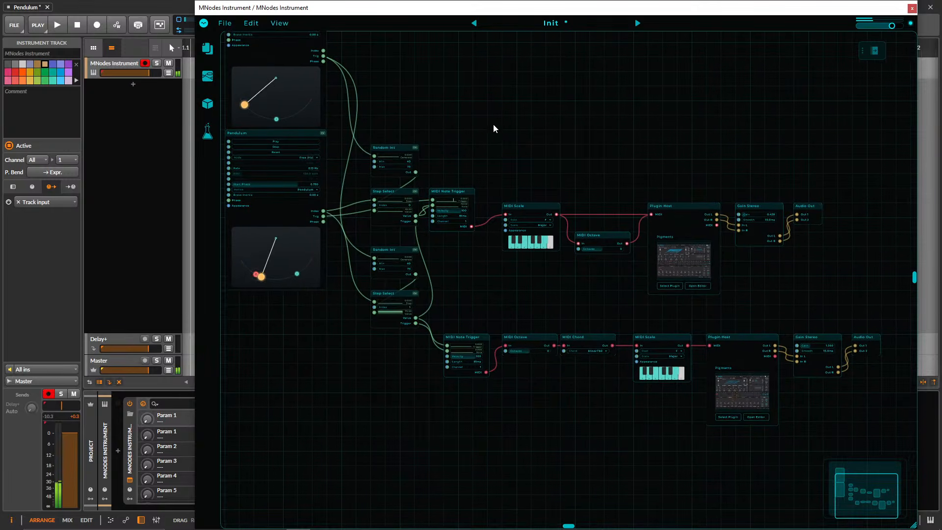
left_click_drag(493, 125, 534, 166)
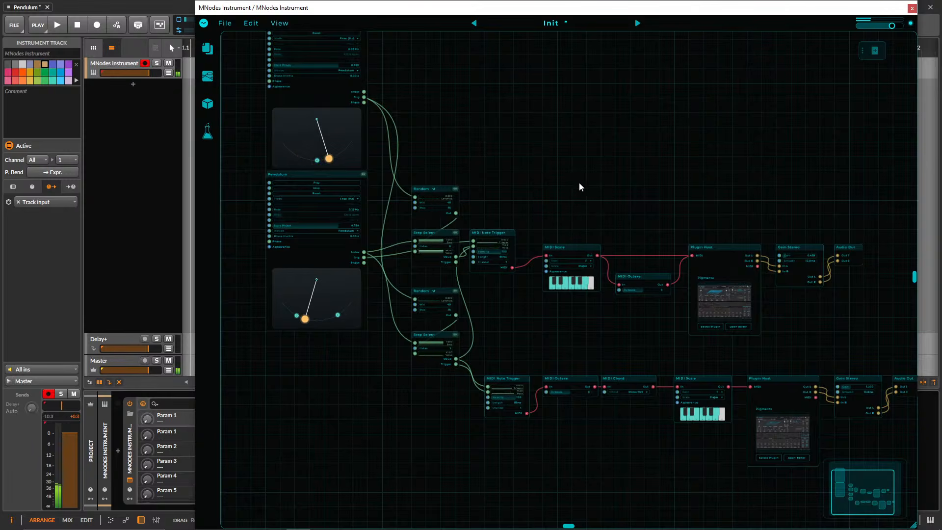
left_click_drag(575, 199, 548, 170)
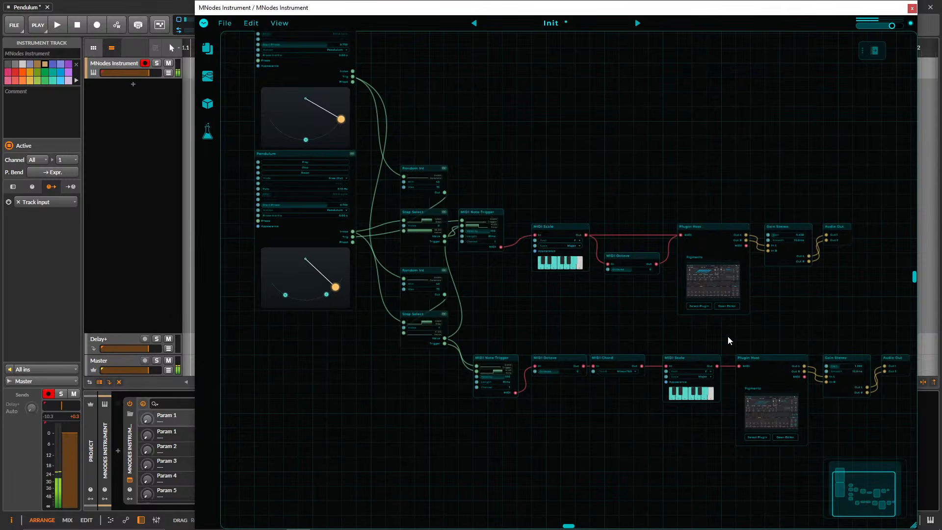
Duplicate the lower Pendulum node and place the copy beneath it in the patch.
left_click_drag(722, 336, 308, 193)
left_click_drag(521, 170, 567, 143)
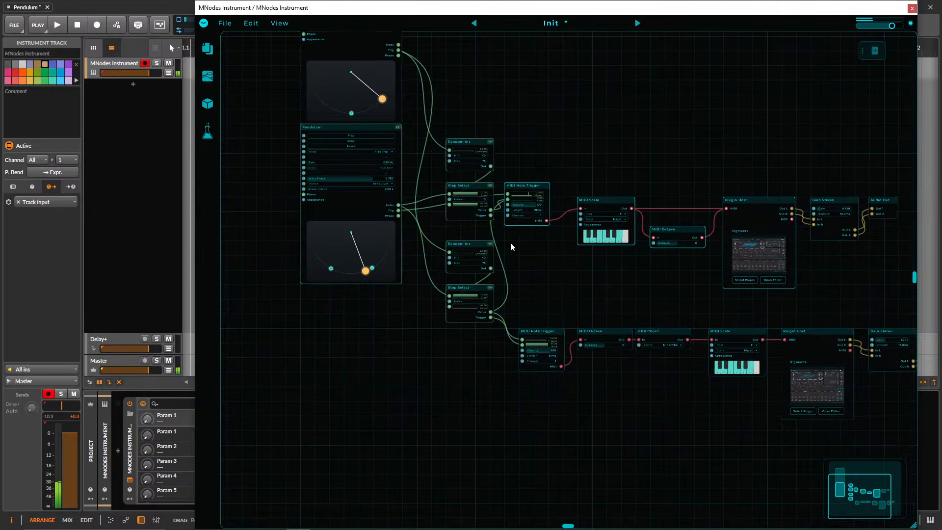
left_click_drag(380, 350, 312, 125)
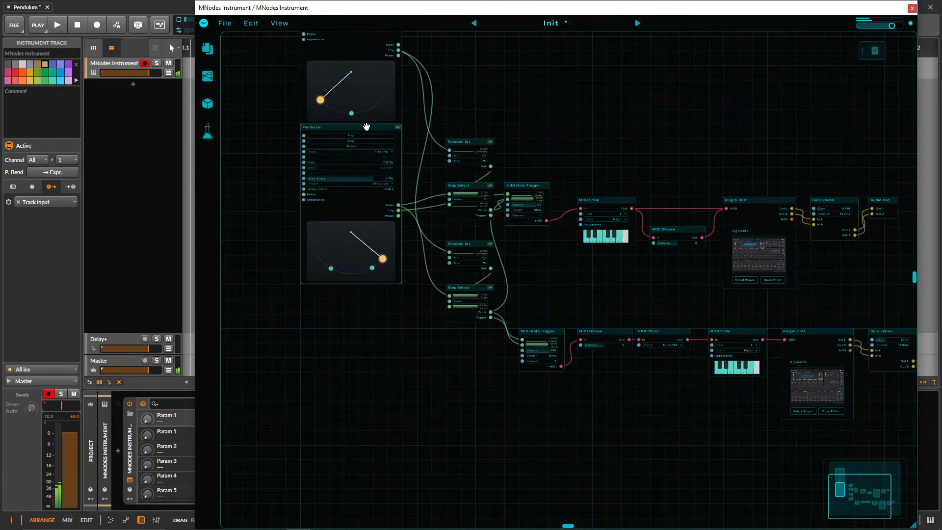
left_click_drag(367, 128, 367, 362)
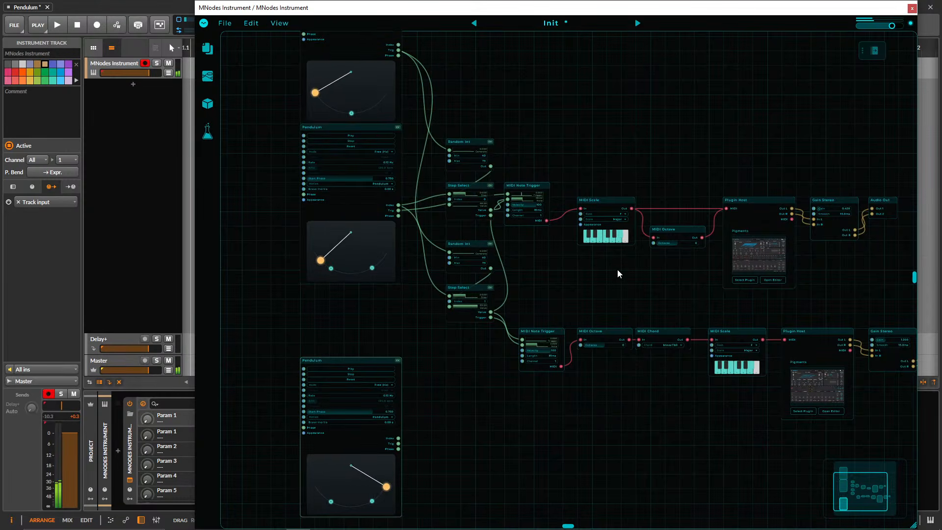
Duplicate the upper voice's Plugin Host and MIDI Scale, and line the copies up in a row beside the new Pendulum.
left_click_drag(505, 393, 495, 435)
left_click_drag(601, 201, 441, 380)
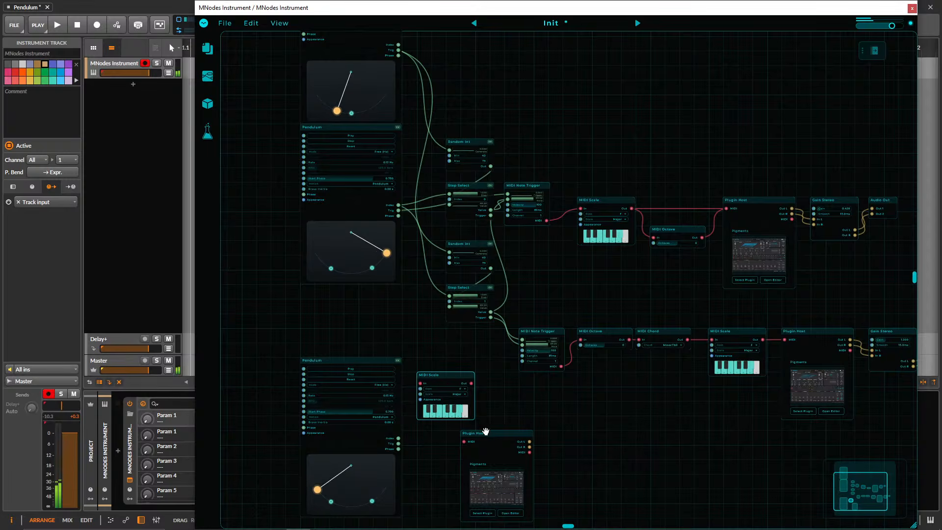
left_click_drag(486, 432, 573, 418)
left_click_drag(460, 374, 489, 417)
scroll(443, 400, "up", 4)
left_click_drag(445, 397, 480, 274)
left_click_drag(503, 314, 525, 317)
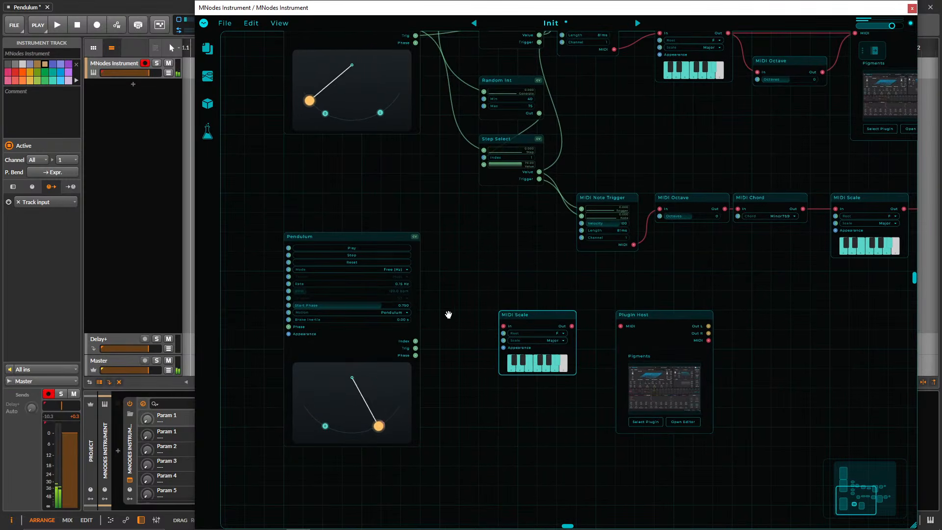
Add a CV Counter node between the new Pendulum and the copied MIDI Scale.
left_click_drag(448, 315, 476, 313)
double_click(475, 313)
type("CV")
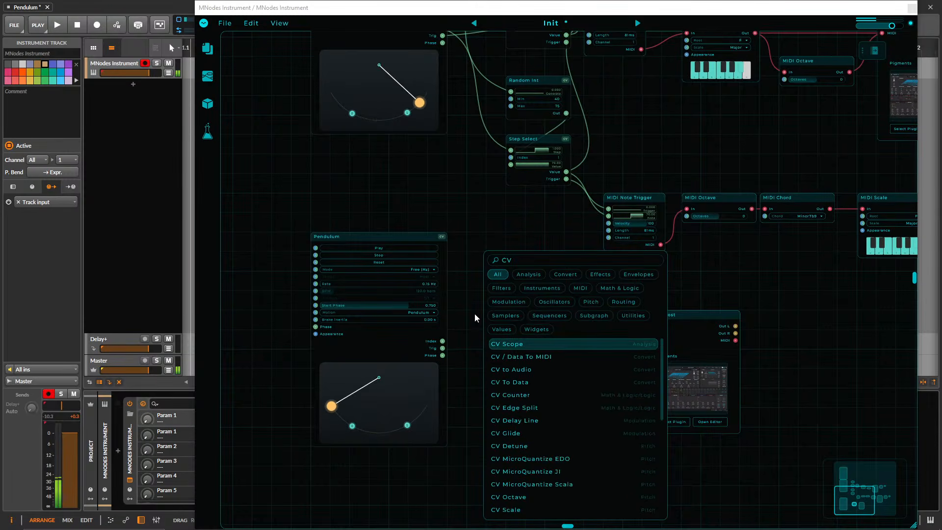
type(" Count")
key("Return")
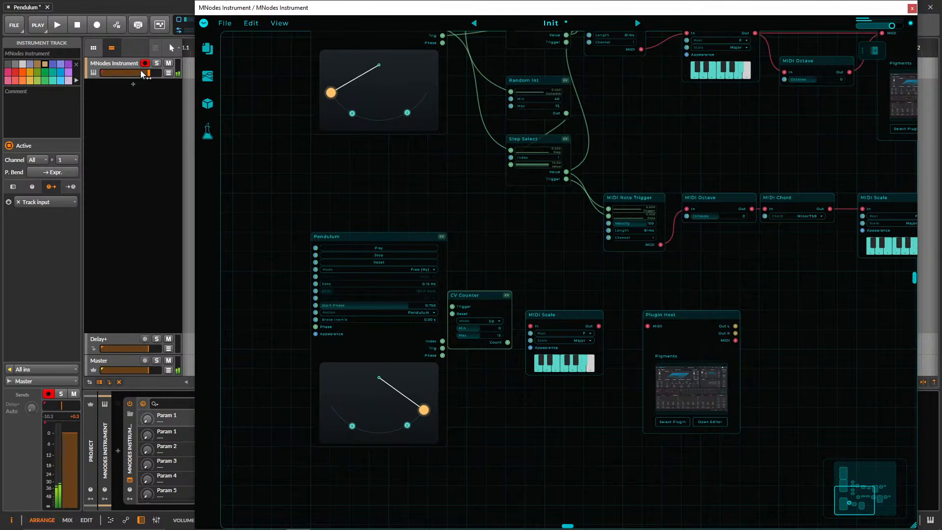
Lower the MNodes Instrument track's volume to -5.6 dB.
left_click_drag(144, 74, 134, 74)
Shift the copied MIDI Scale and the CV Counter rightward to leave a gap beside the new Pendulum.
scroll(498, 370, "up", 2)
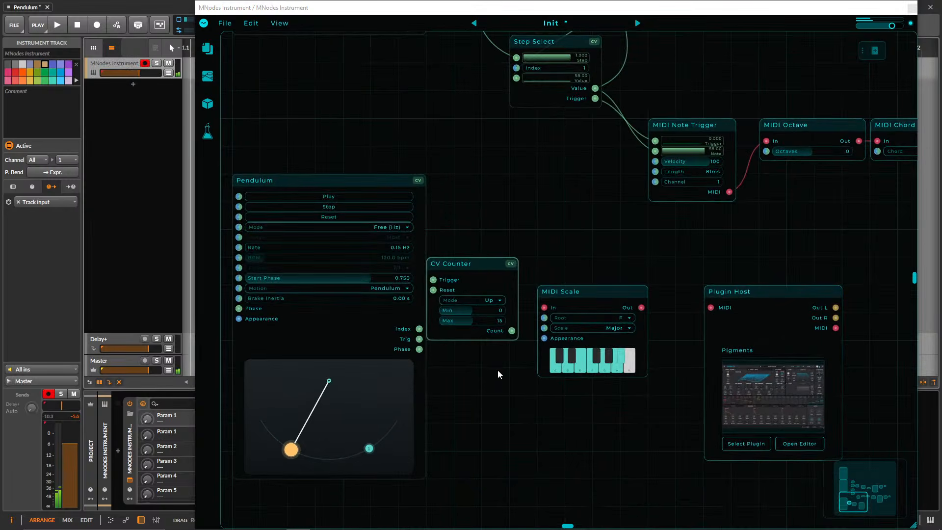
left_click_drag(573, 288, 601, 288)
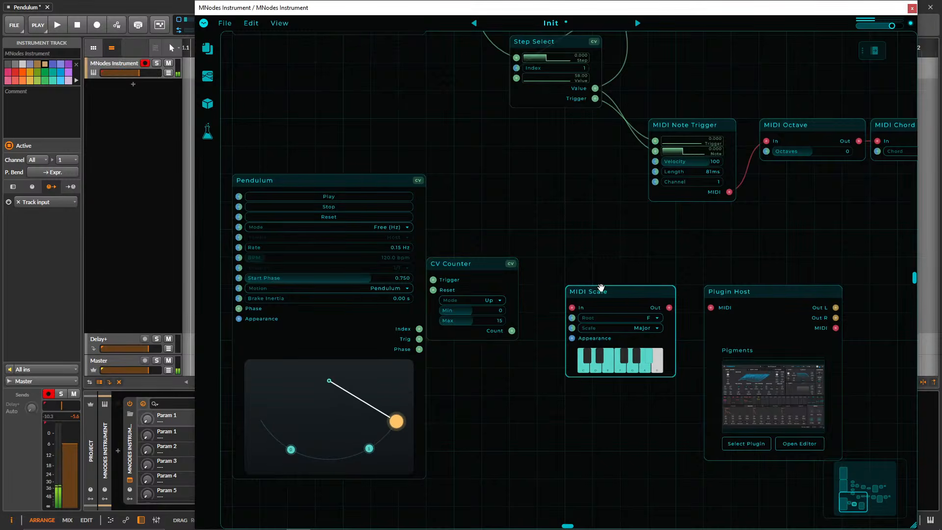
left_click_drag(457, 259, 485, 260)
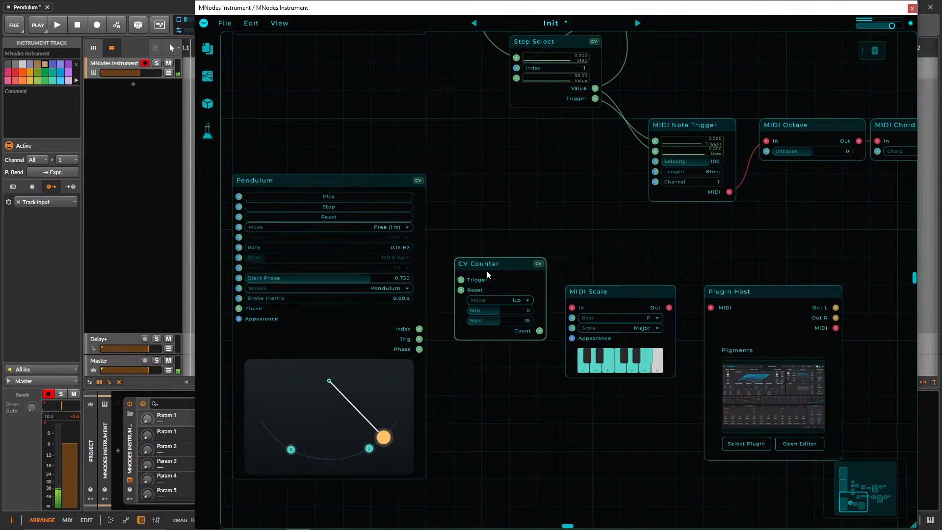
Try the CV Counter's Down and UpDown modes, and return it to Up.
left_click(502, 301)
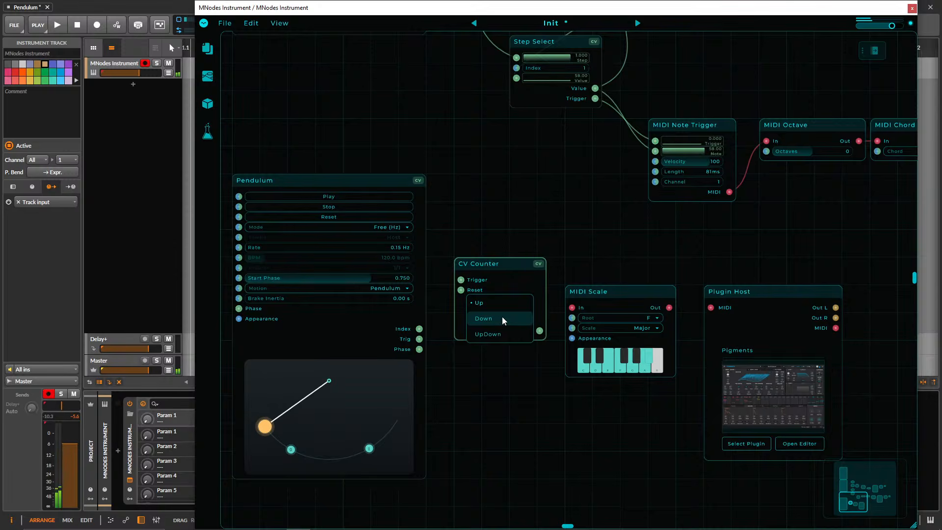
left_click(502, 318)
left_click(518, 299)
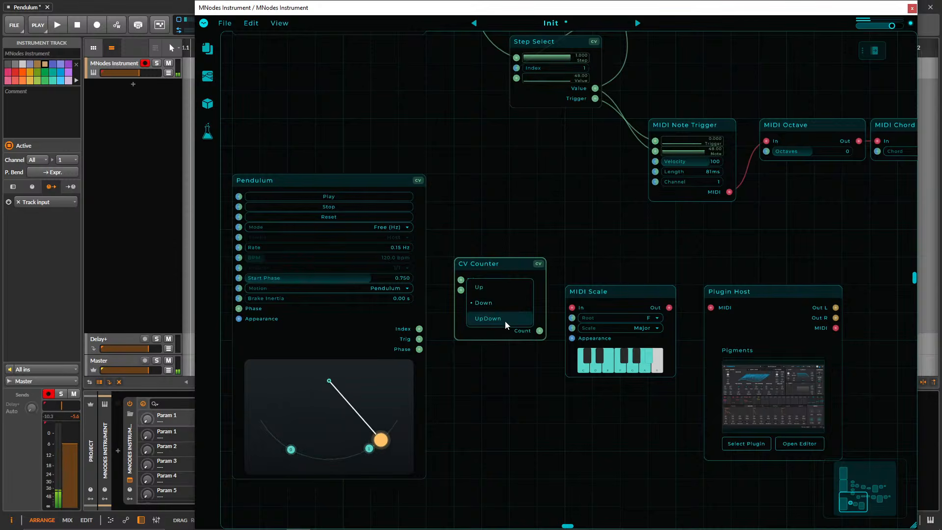
left_click(505, 320)
left_click(508, 301)
left_click(496, 287)
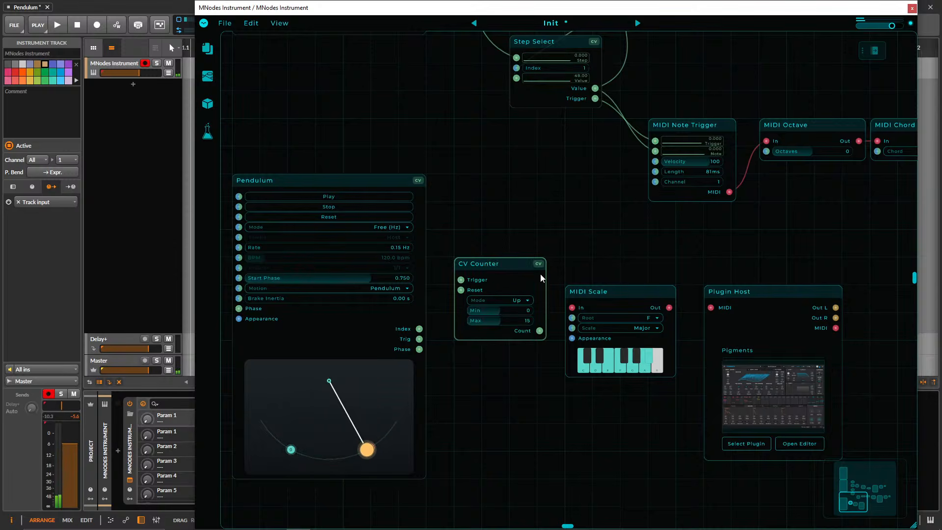
Move the CV Counter lower, level with the new Pendulum's outputs, and set its Max to 3.
left_click_drag(500, 258, 500, 313)
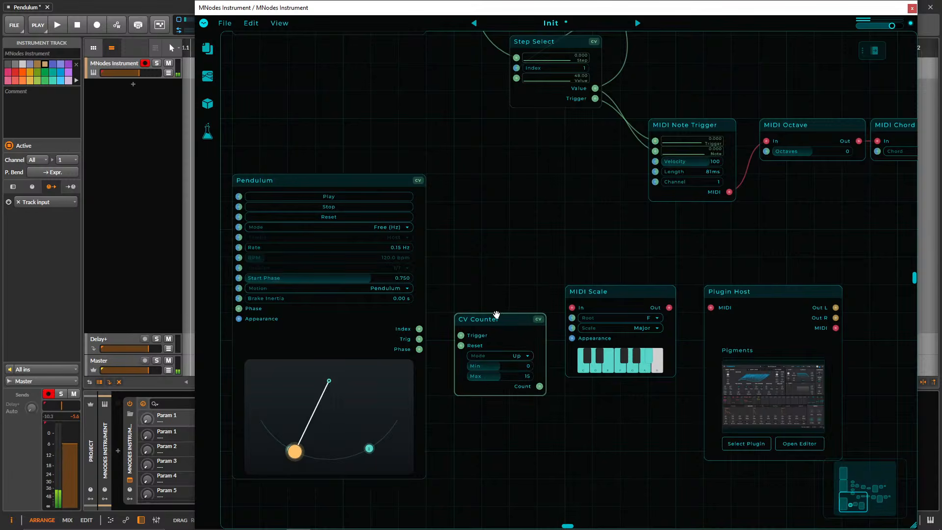
left_click_drag(513, 378, 506, 378)
double_click(510, 376)
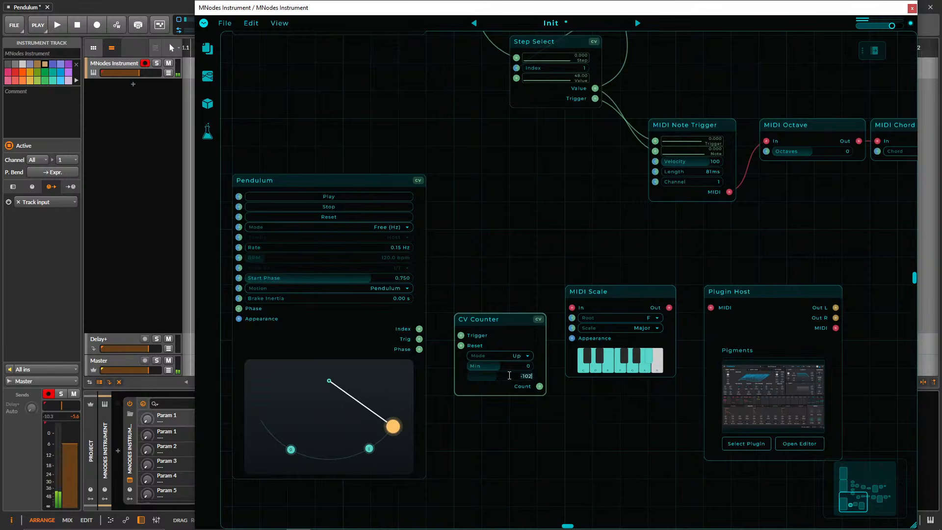
type("4")
key("BackSpace")
type("3")
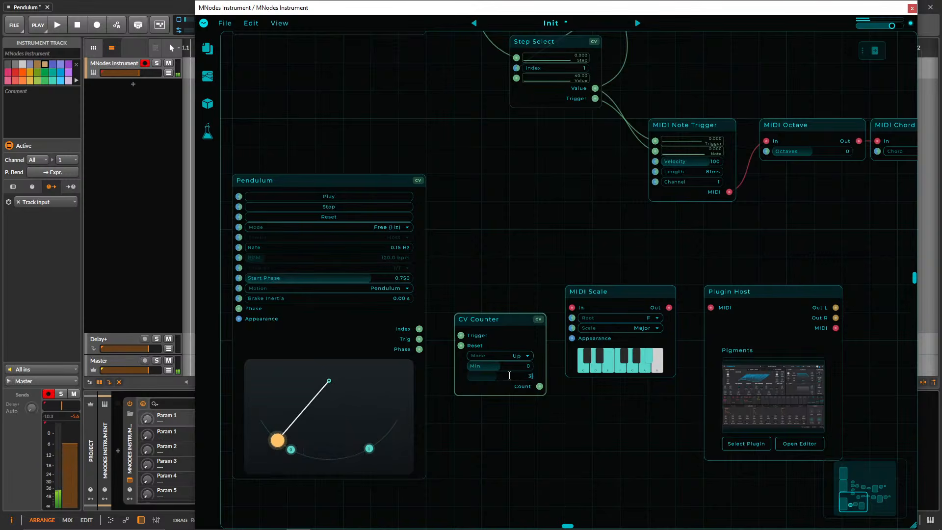
key("Return")
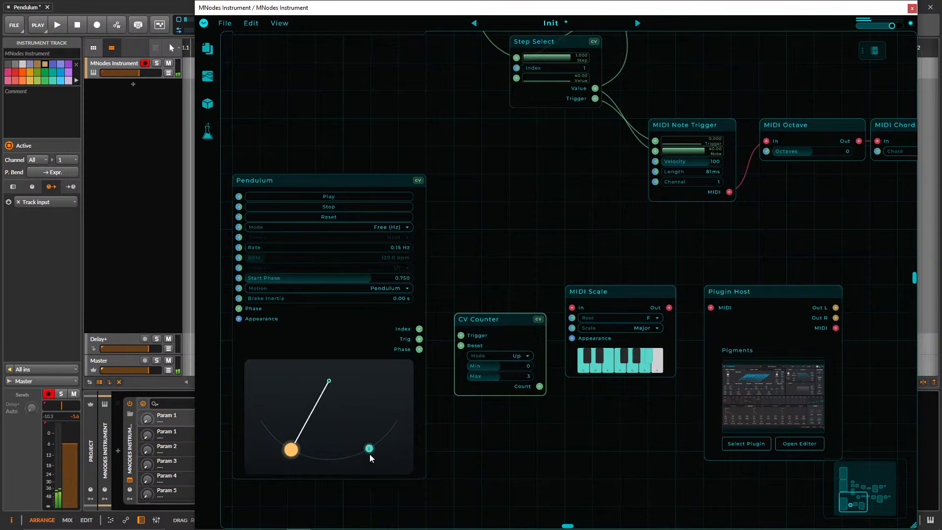
Move the new Pendulum's trigger point to the lowest part of its arc and connect its Trig output to the CV Counter's Trigger input.
left_click_drag(292, 449, 336, 459)
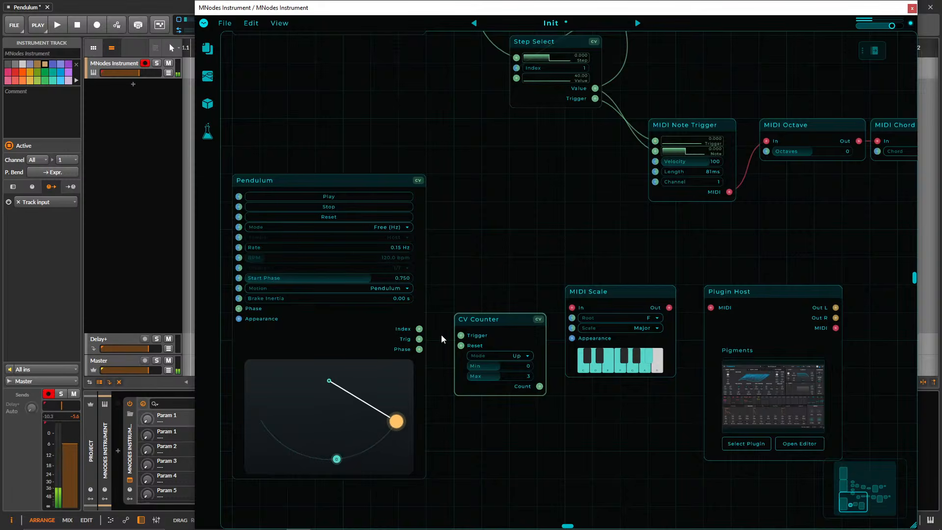
left_click_drag(419, 340, 469, 318)
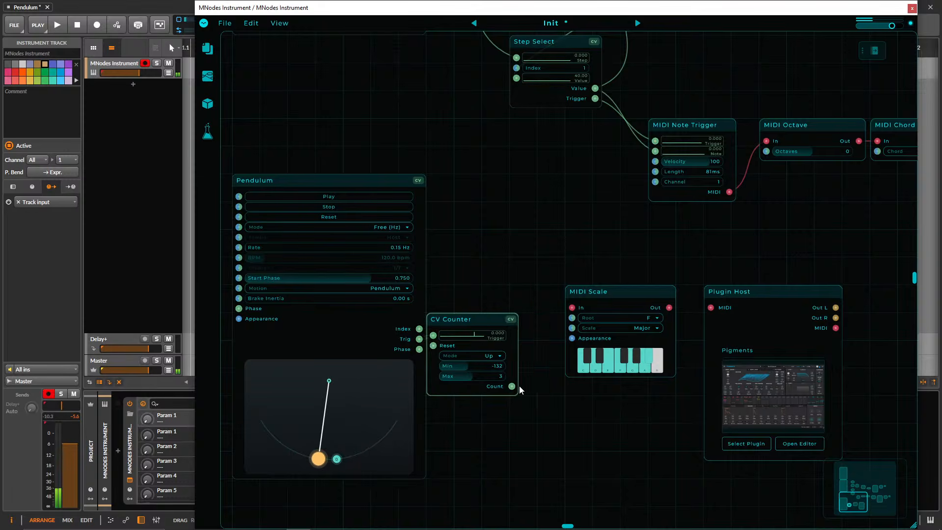
Shift the CV Counter back away from the new Pendulum and set its Min to 0.
left_click_drag(467, 366, 463, 376)
left_click_drag(475, 321, 494, 322)
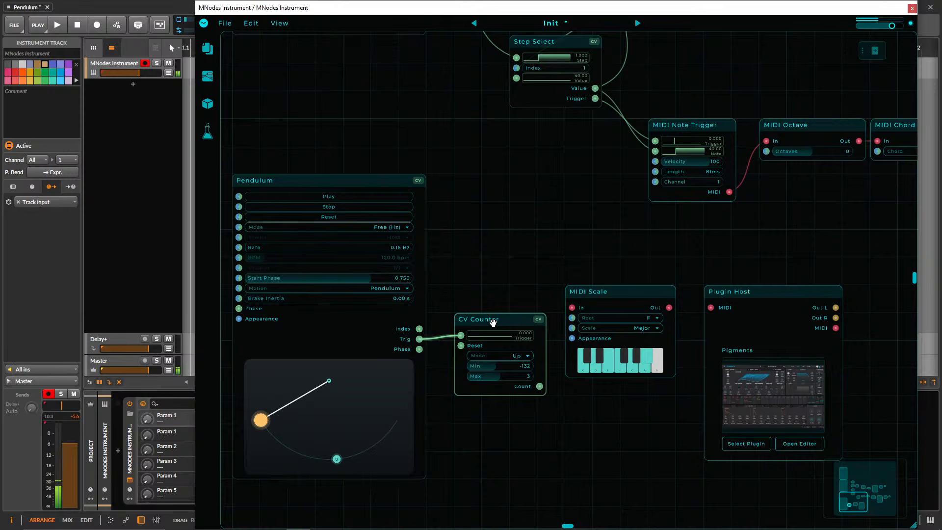
double_click(504, 367)
type("0")
key("Return")
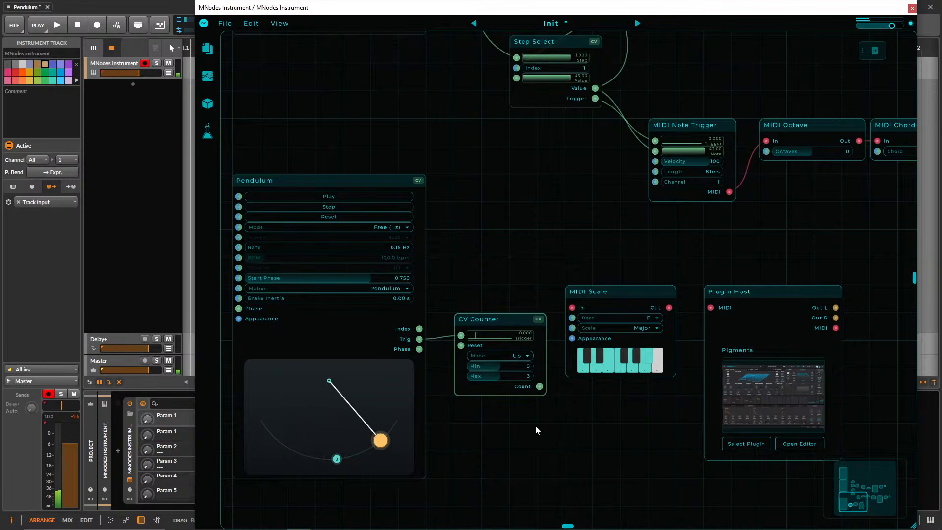
Start the transport and add a CV Scope node beneath the CV Counter.
right_click(534, 425)
left_click(509, 435)
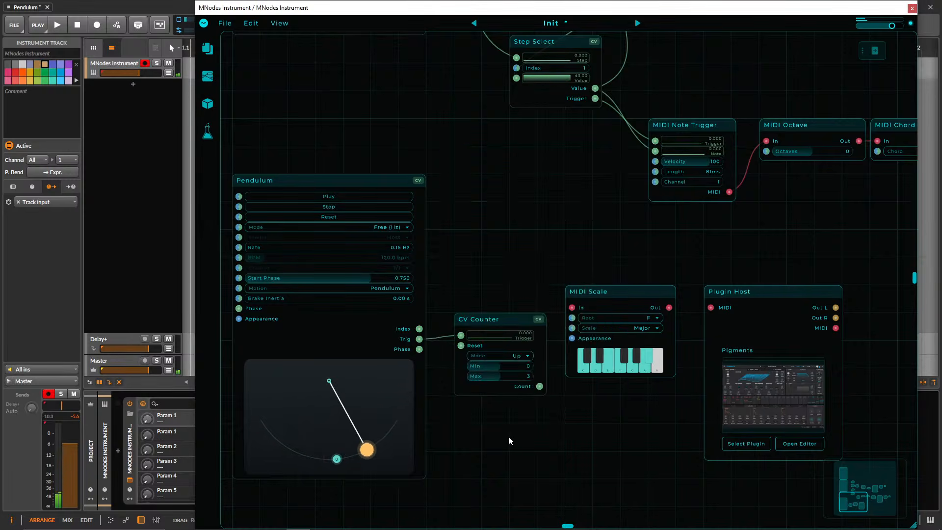
key("space")
right_click(508, 435)
type("c")
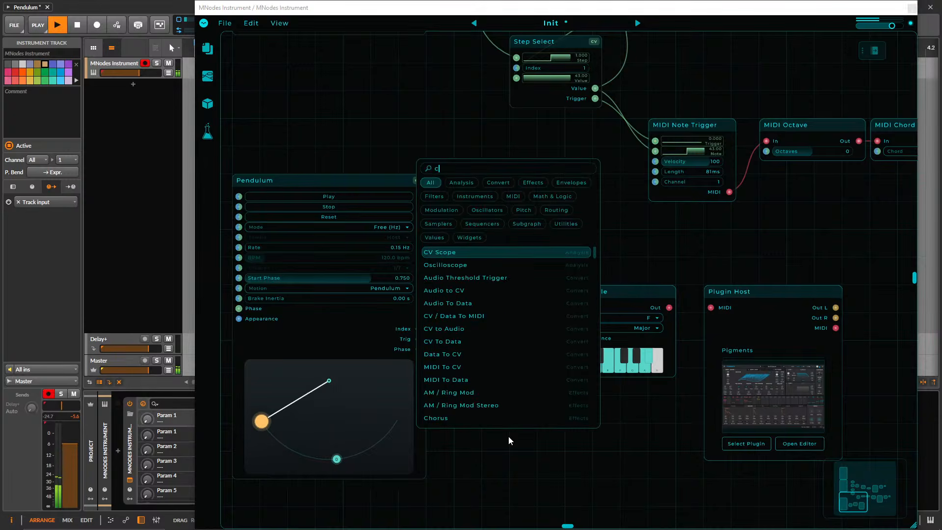
type("v sc")
key("Return")
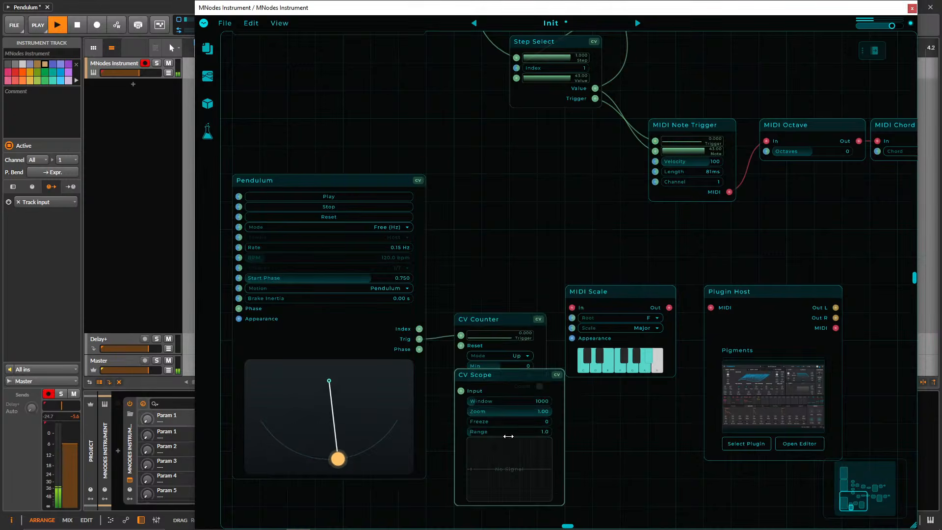
Connect the CV Counter's Count output to the CV Scope's Input and move the scope clear below the counter.
left_click_drag(509, 372, 461, 418)
left_click_drag(620, 450, 616, 402)
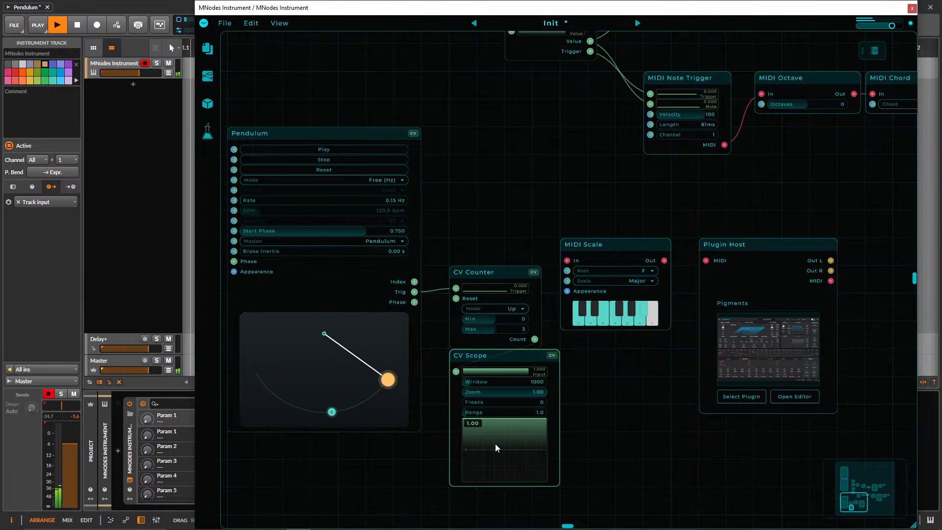
left_click_drag(510, 355, 500, 410)
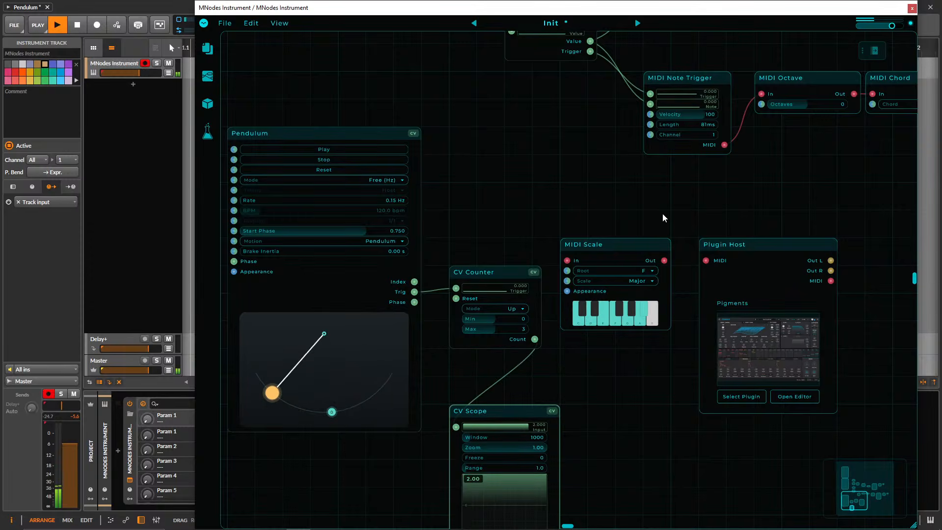
Move the new MIDI Scale and Plugin Host away from the CV Counter and connect the MIDI Scale's Out to the Plugin Host's MIDI input.
left_click_drag(629, 198, 764, 272)
left_click_drag(604, 249, 715, 277)
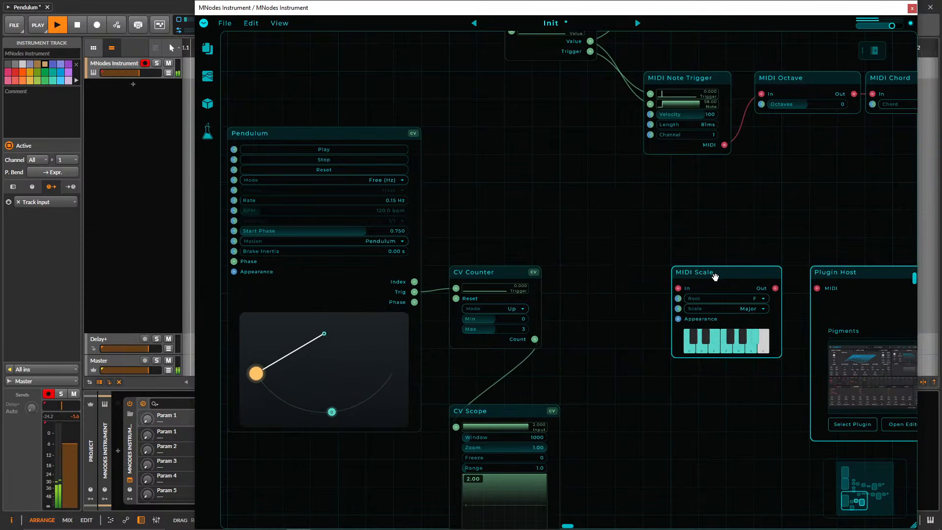
right_click(591, 272)
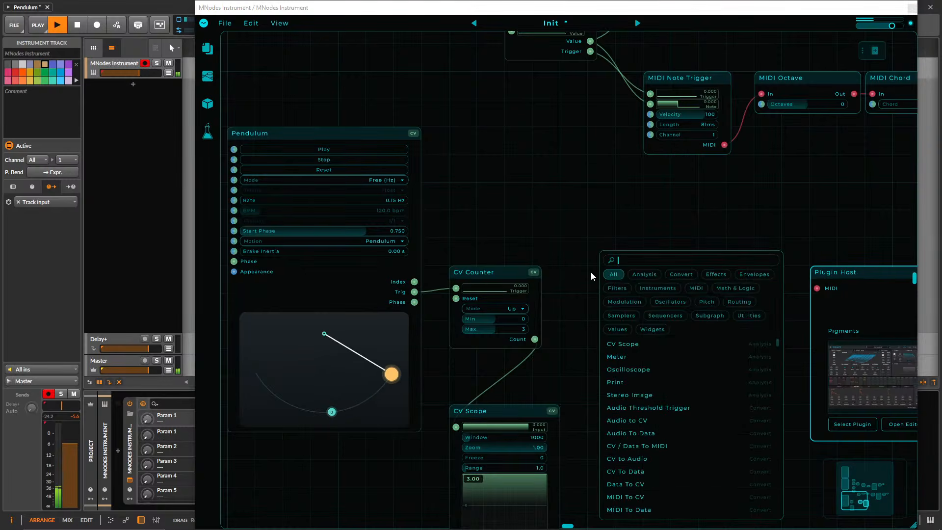
left_click(546, 238)
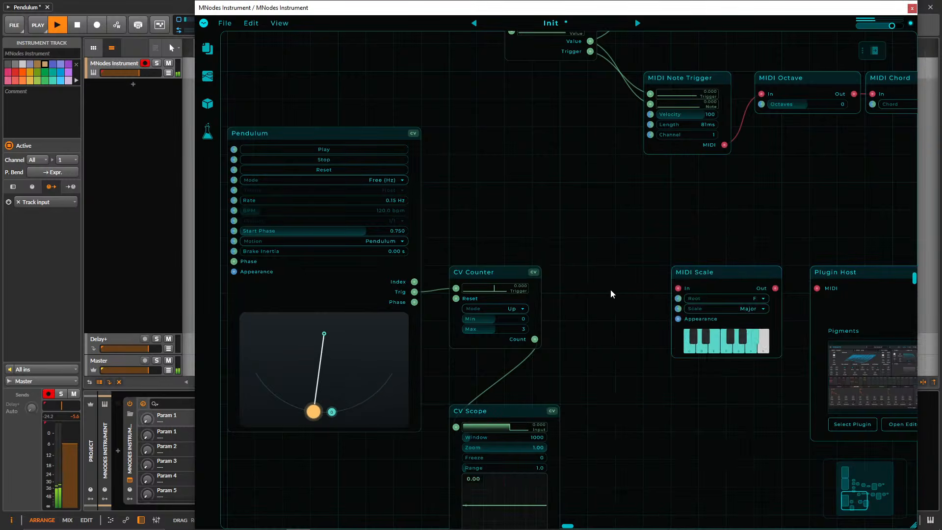
left_click_drag(776, 289, 817, 289)
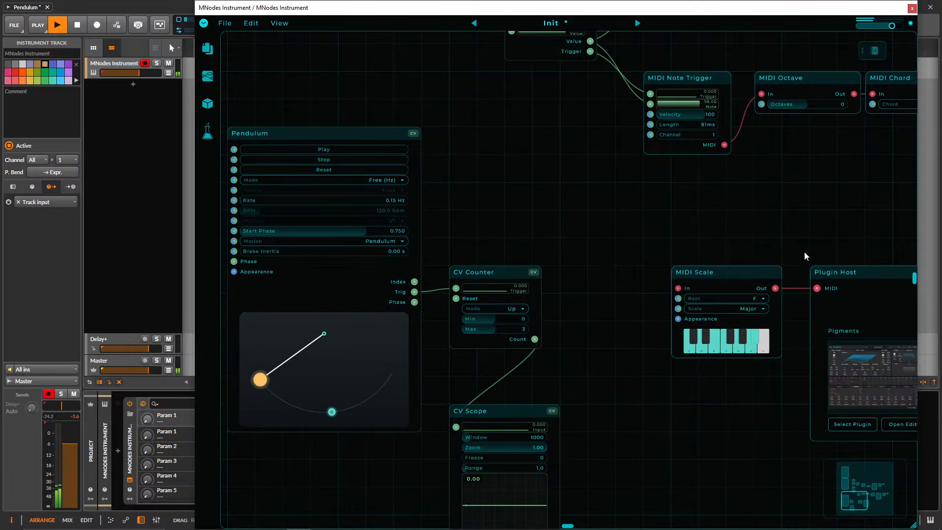
Duplicate the Gain Stereo and Audio Out pair beside the new Plugin Host and connect its Out L and Out R to Gain Stereo.
left_click_drag(805, 257, 343, 246)
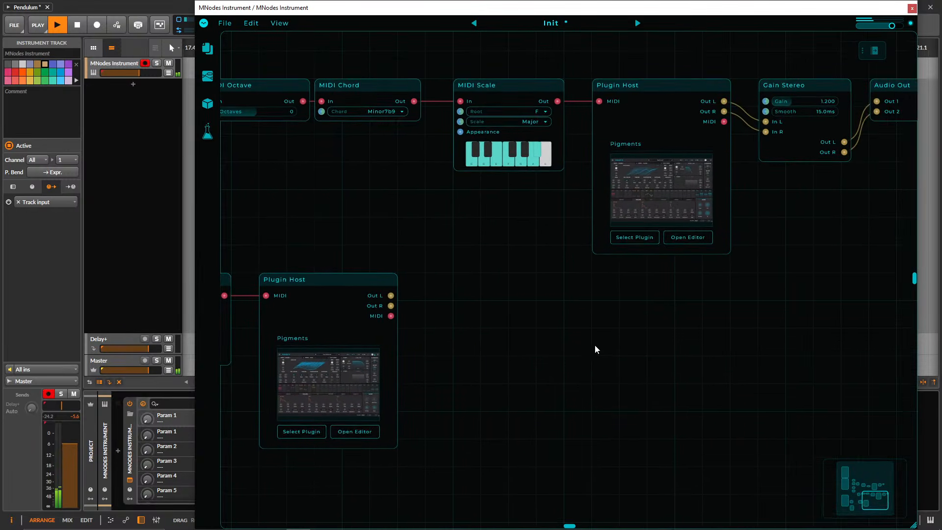
scroll(595, 351, "down", 3)
left_click_drag(655, 178, 418, 315, "alt")
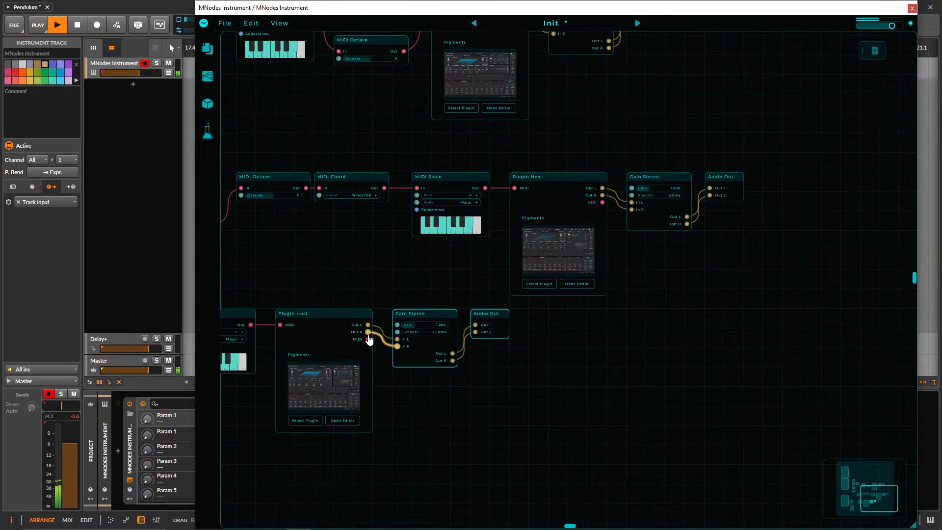
Add an Addition node between the CV Counter and the new MIDI Scale.
left_click_drag(319, 264, 722, 272)
left_click_drag(517, 296, 562, 257)
scroll(562, 257, "up", 3)
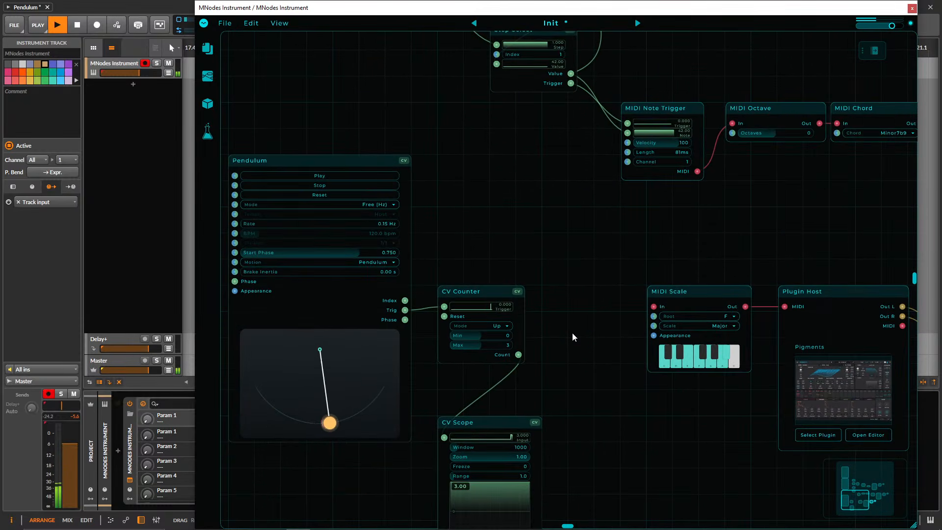
double_click(564, 325)
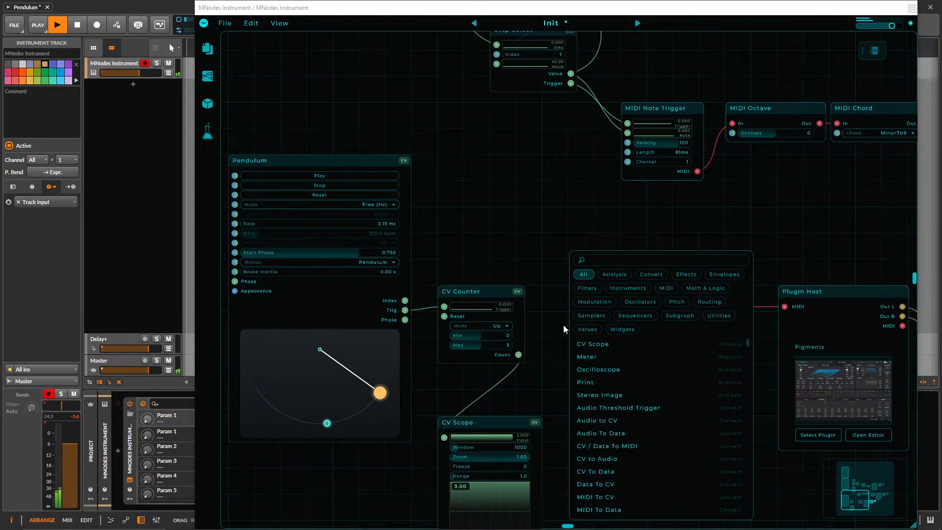
left_click(544, 337)
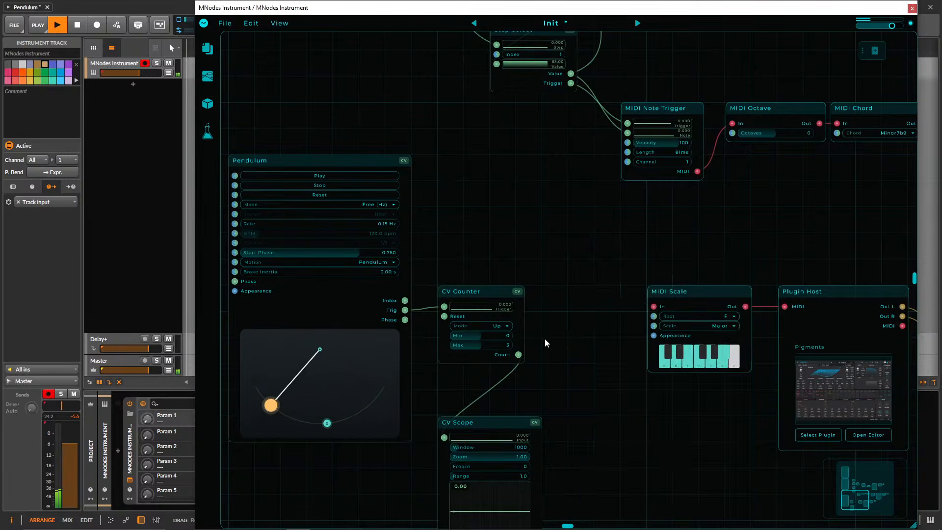
double_click(563, 349)
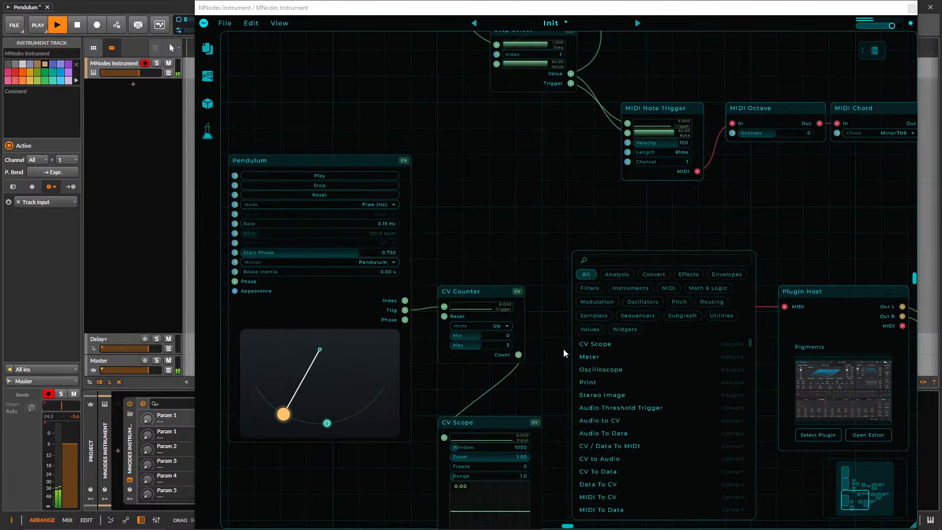
type("add")
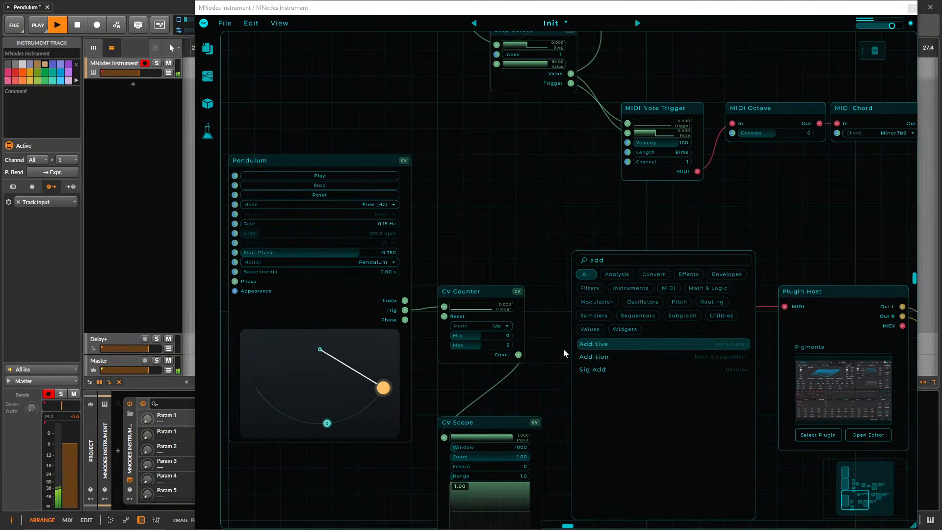
key("BackSpace")
key("BackSpace")
key("BackSpace")
type("ad")
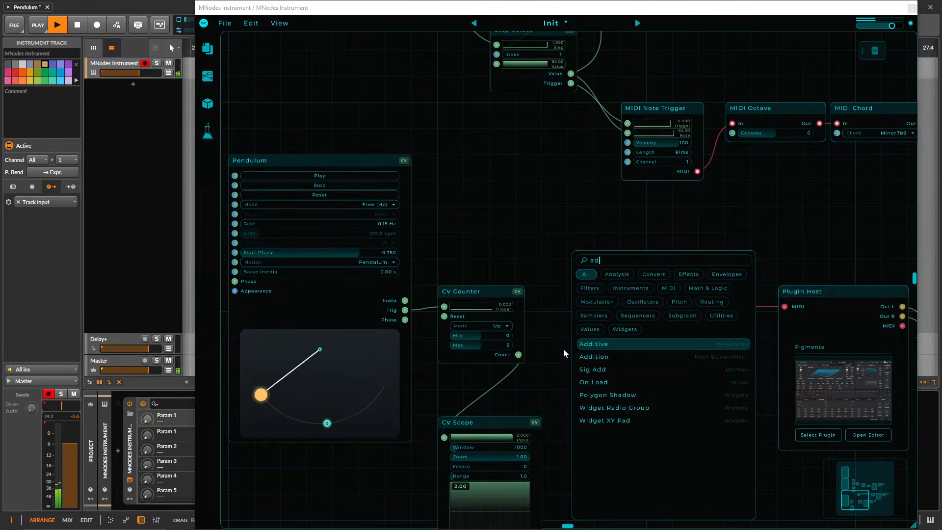
key("Down")
key("Return")
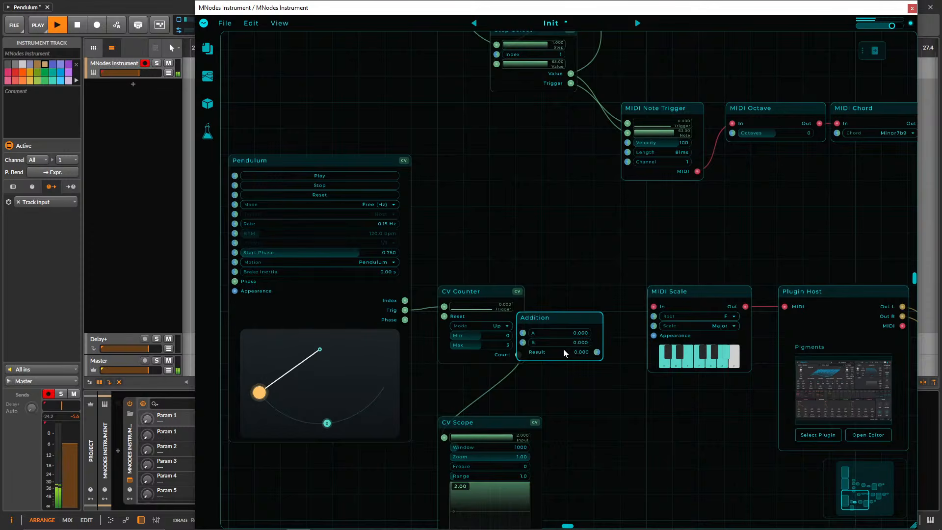
Shift the Addition node clear of the CV Counter and set its B value to 60.
double_click(599, 345)
type("60")
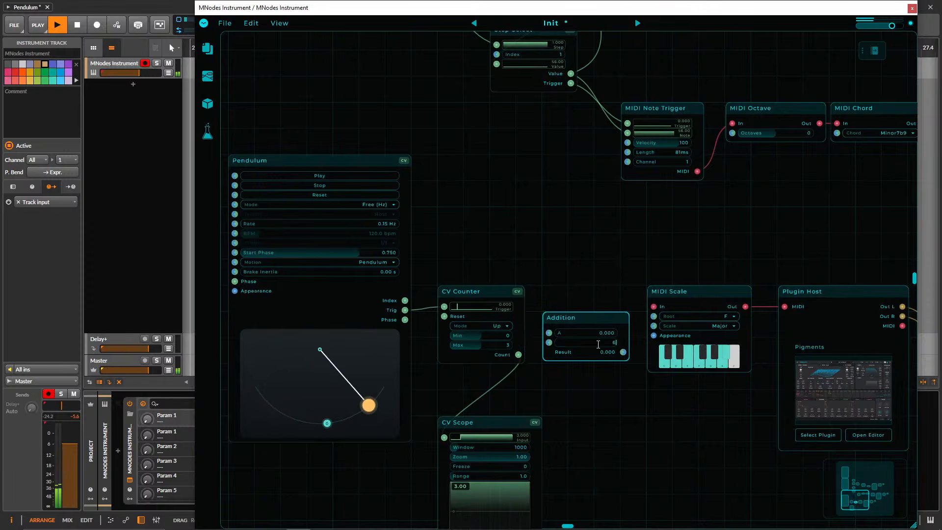
key("Return")
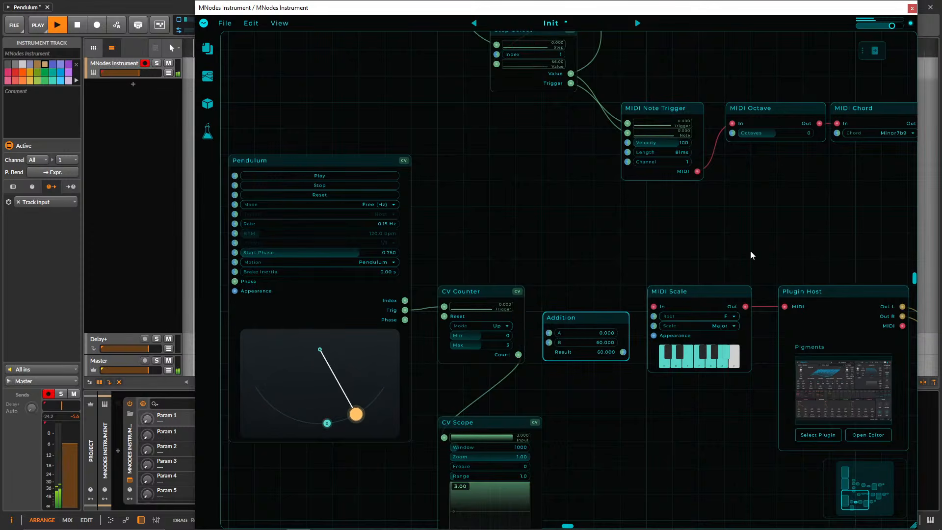
Move the new MIDI Scale and Plugin Host further right and place a copy of the MIDI Note Trigger below the Addition node.
left_click_drag(726, 250, 795, 319)
left_click_drag(694, 297, 747, 299)
left_click(651, 116)
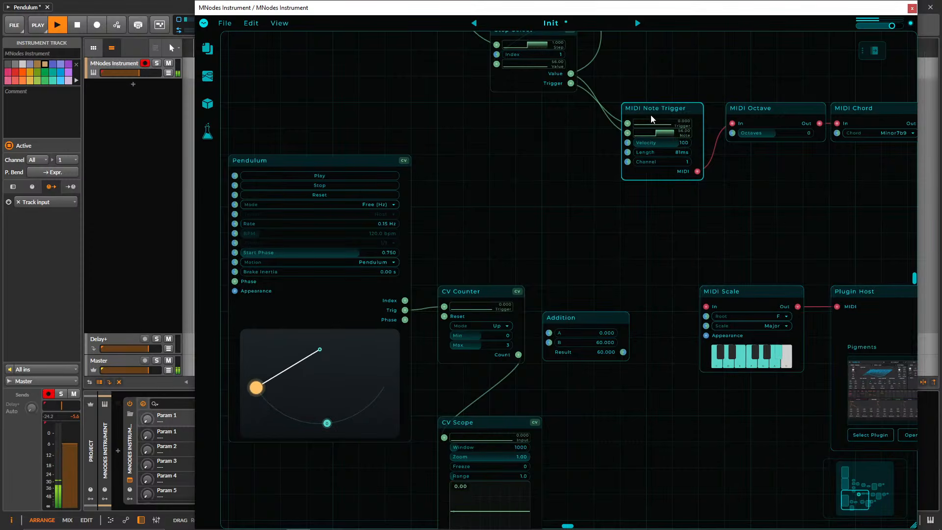
left_click_drag(651, 119, 650, 393)
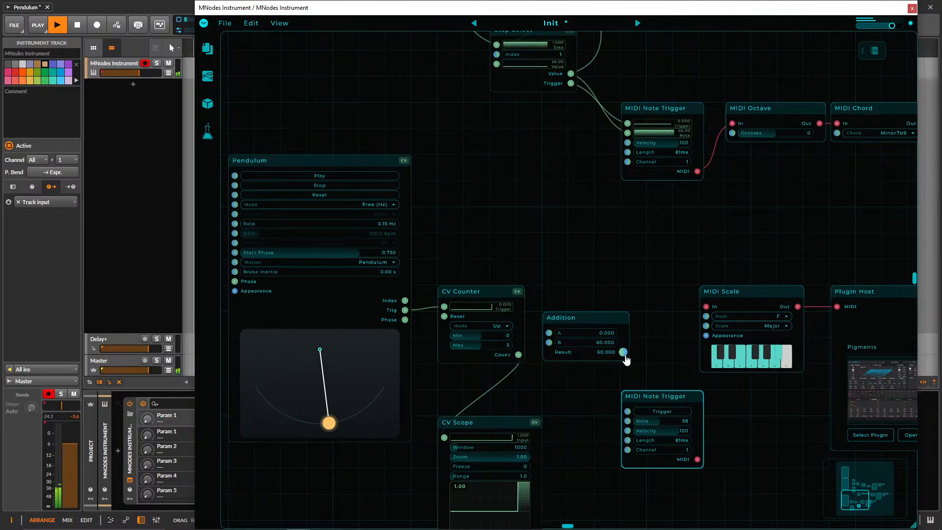
Wire Addition's Result to the copied MIDI Note Trigger's Note, the Pendulum's Trig to its Trigger, and the CV Counter's Count to Addition's A.
left_click_drag(623, 353, 628, 412)
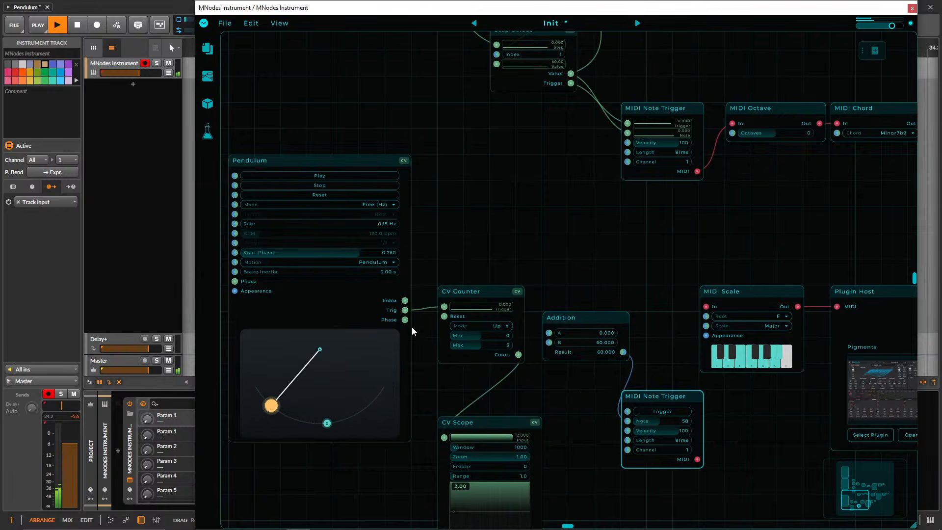
left_click_drag(503, 384, 628, 411)
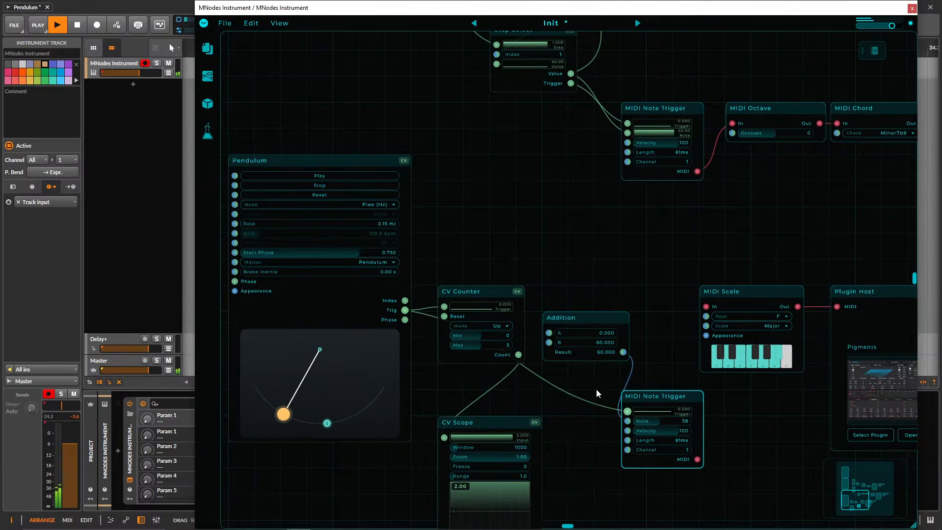
left_click_drag(519, 355, 549, 333)
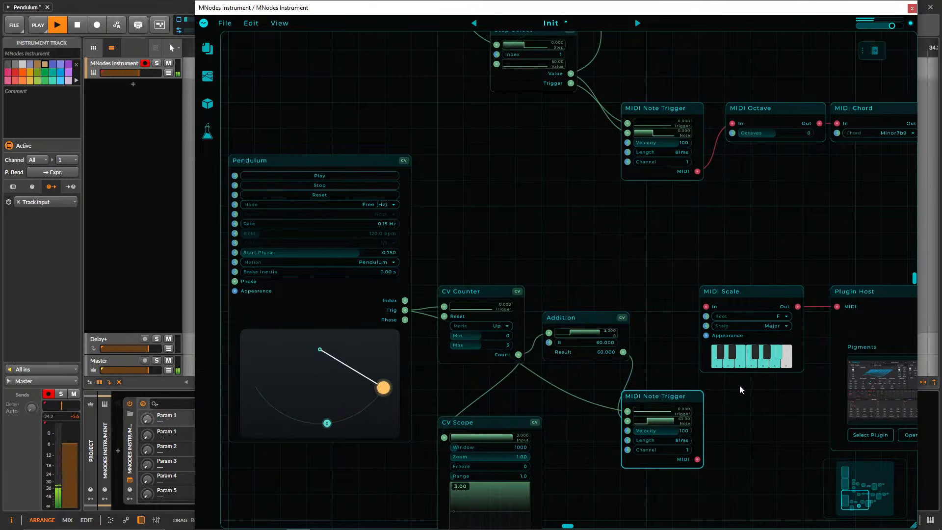
Move the copied Gain Stereo and Audio Out nodes to the right, clear of the new Plugin Host.
left_click_drag(737, 420, 689, 408)
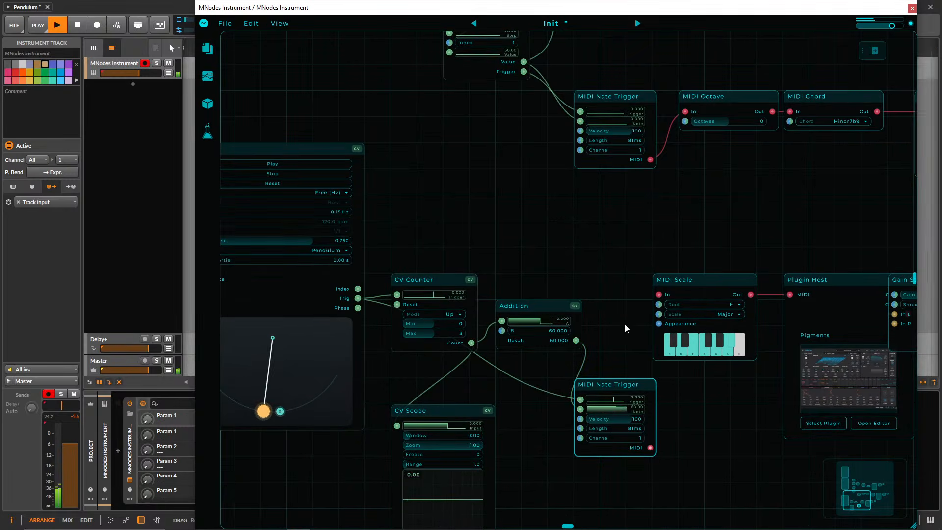
left_click_drag(625, 323, 554, 322)
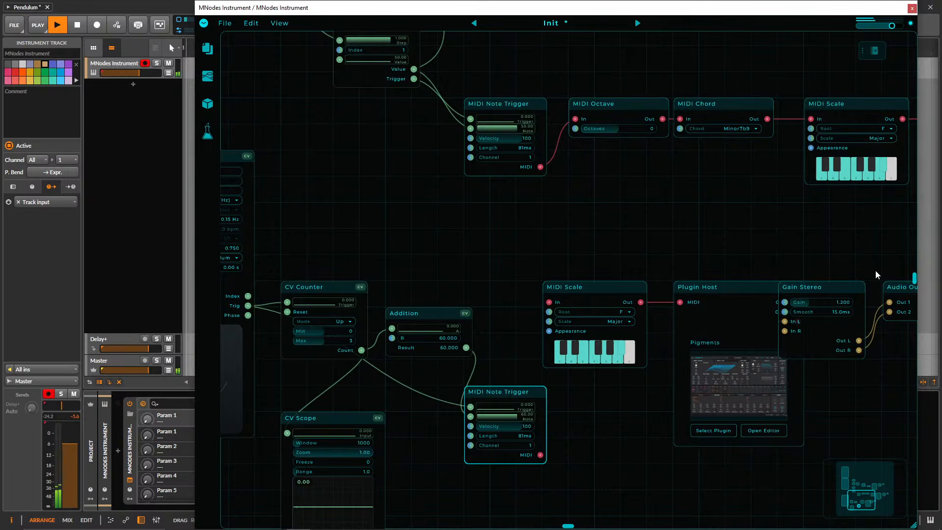
left_click_drag(860, 265, 889, 295)
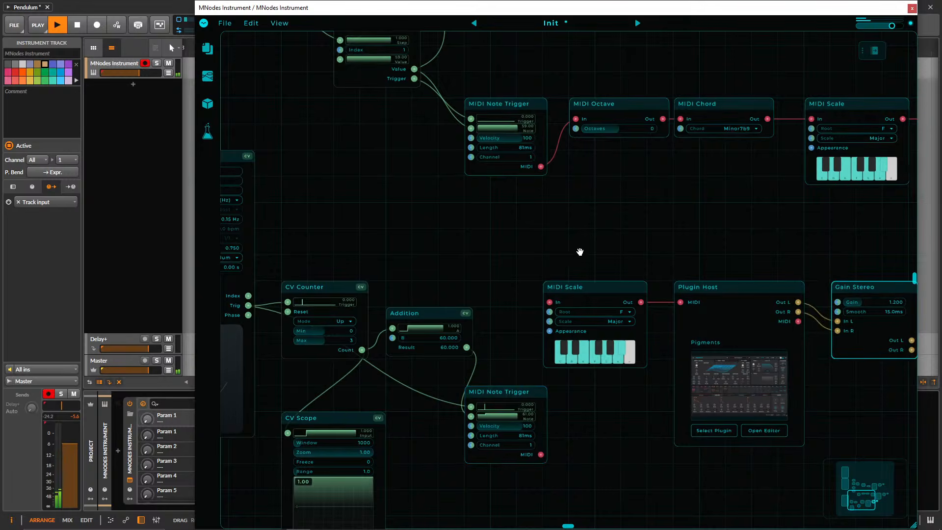
Shift the new MIDI Note Trigger slightly left, with its Length set to 305 ms and its MIDI output connected to the new MIDI Scale's In.
left_click_drag(580, 252, 713, 255)
left_click_drag(641, 397, 615, 397)
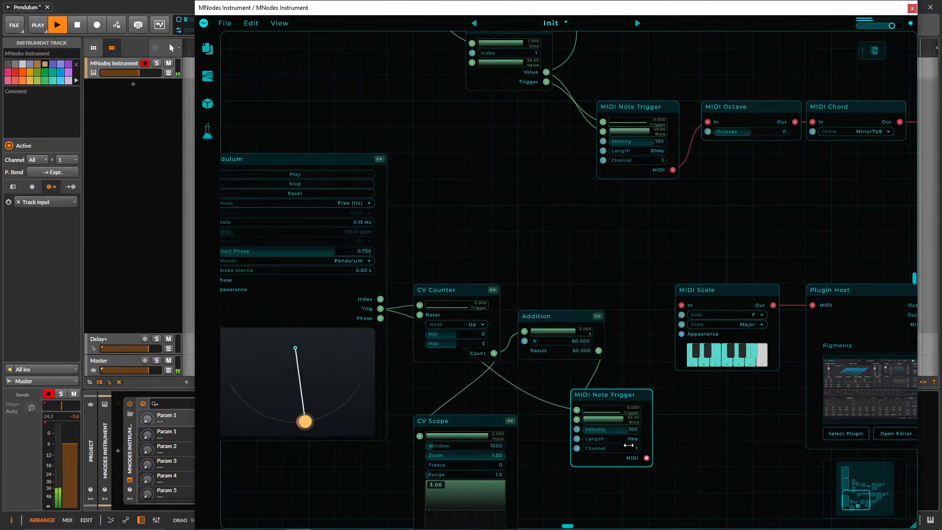
left_click_drag(617, 440, 682, 305)
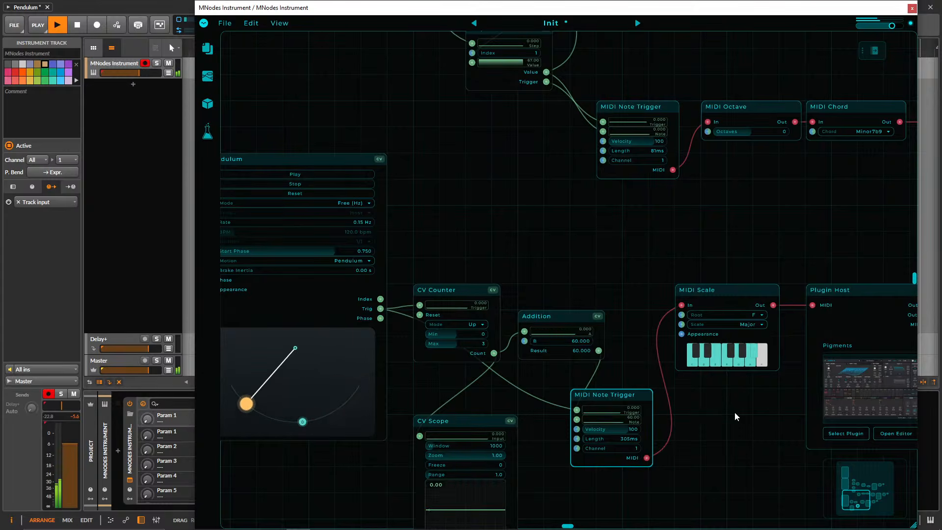
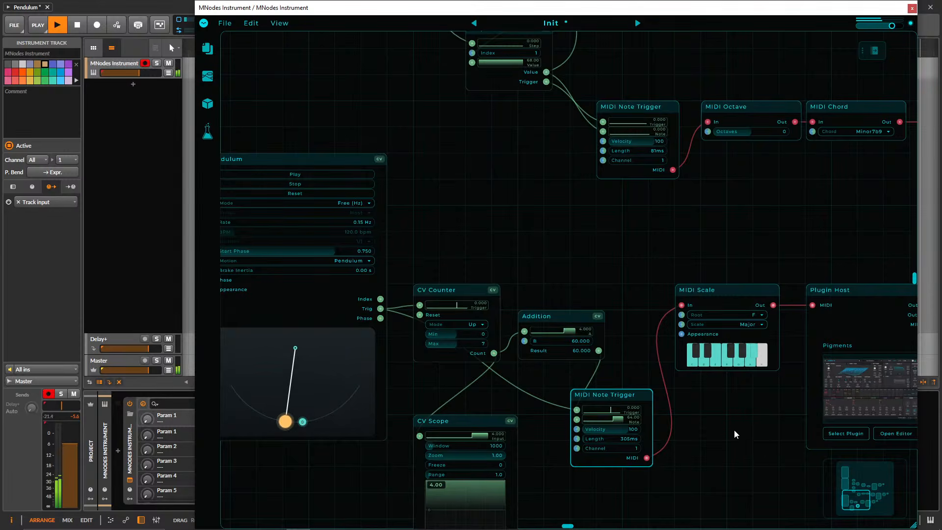
Lower the Space macro in the bottom chain's Pigments instance and close its editor.
left_click_drag(735, 429, 588, 372)
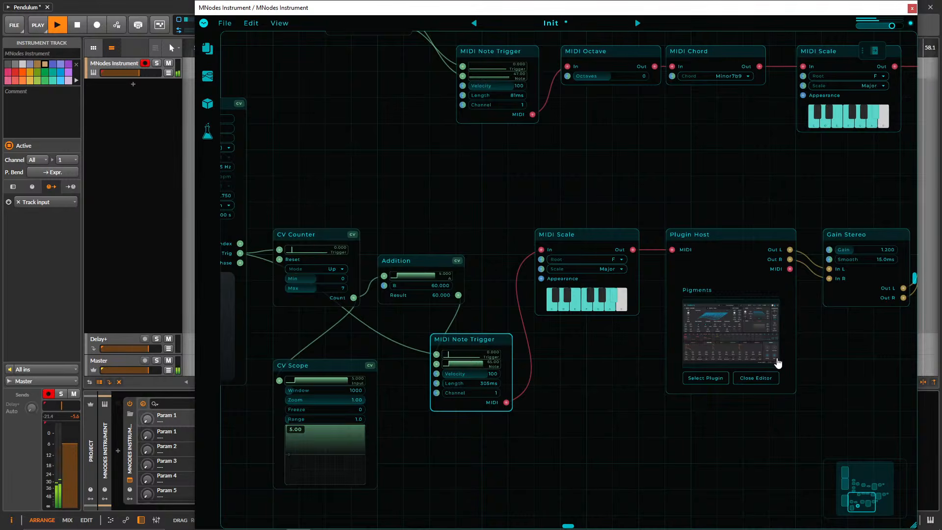
left_click(763, 360)
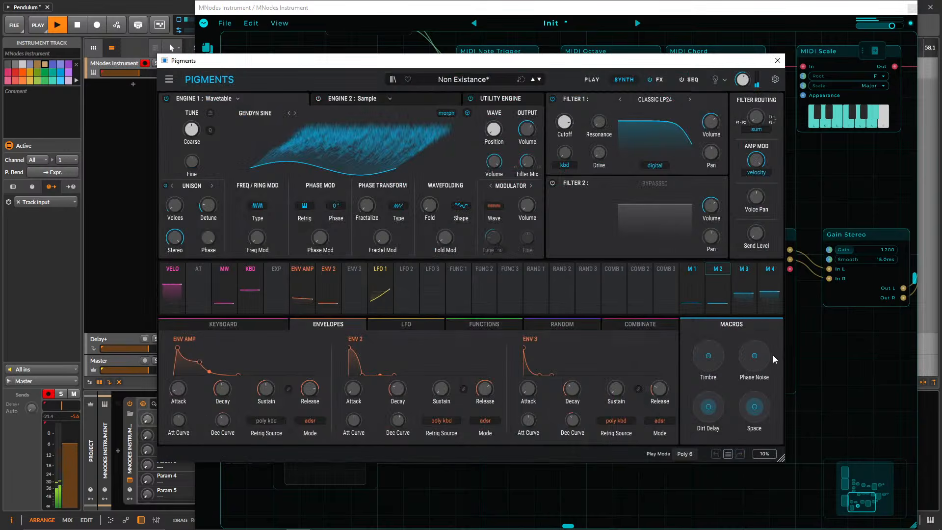
left_click_drag(755, 407, 753, 400)
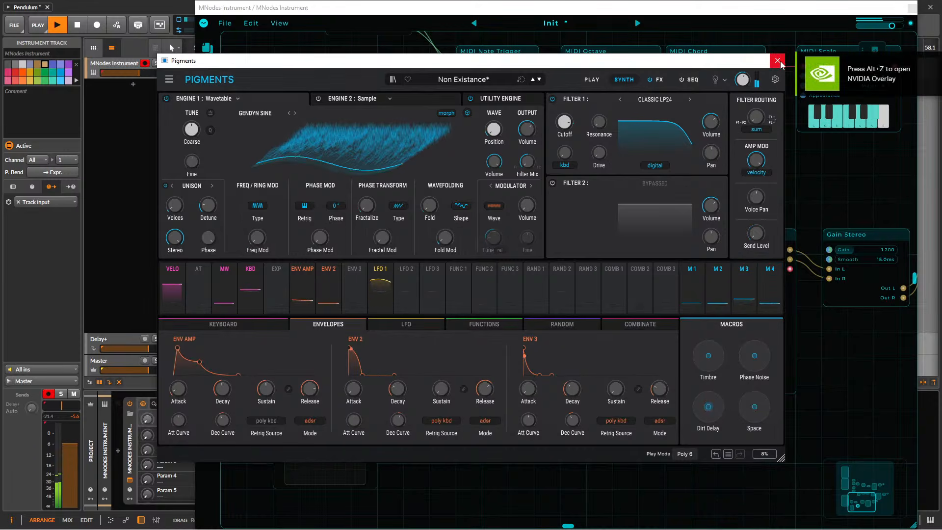
left_click(778, 61)
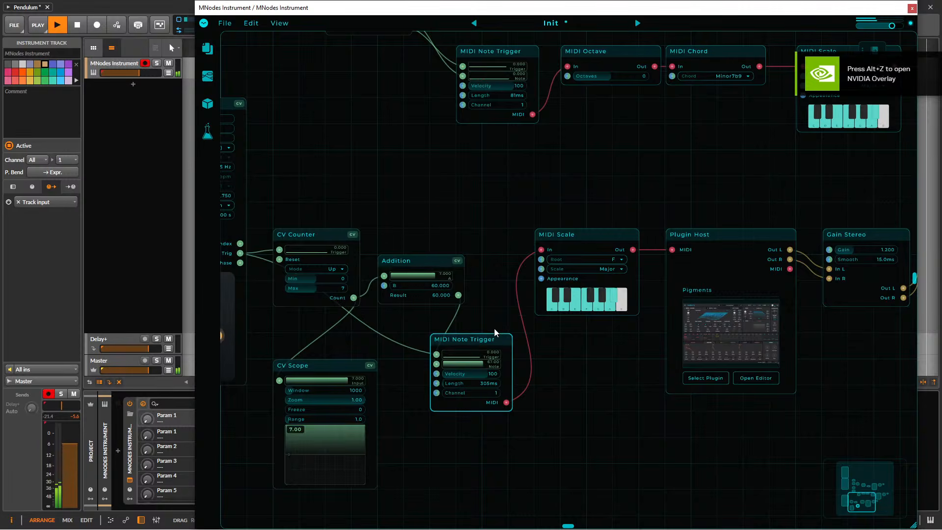
Delete the CV Scope node beneath the bottom chain's CV Counter.
left_click_drag(452, 209, 610, 202)
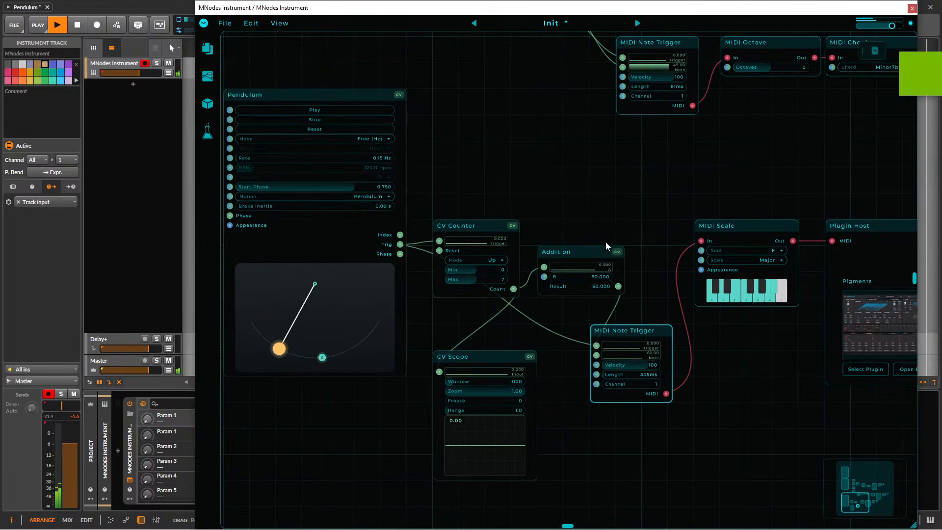
left_click(507, 358)
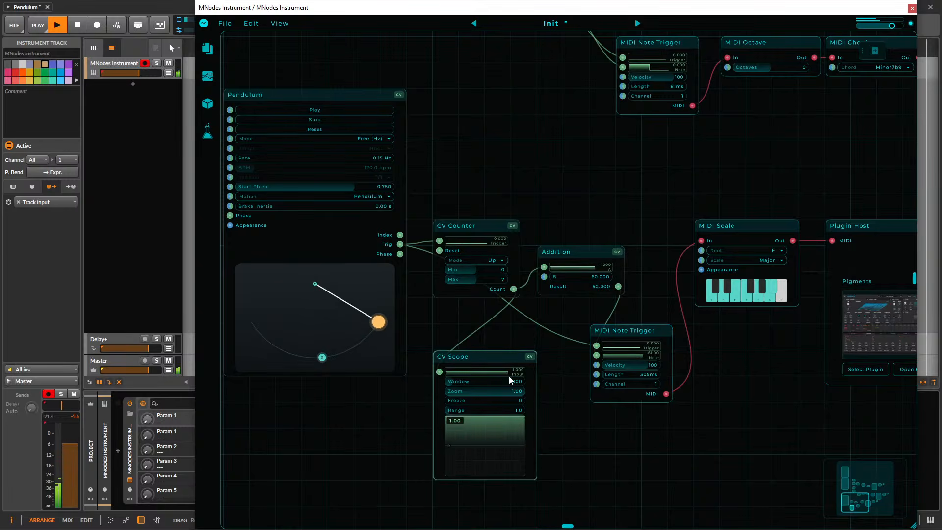
key("Delete")
Tidy the bottom chain by moving the MIDI Note Trigger under Addition and shifting MIDI Scale, Plugin Host and Gain Stereo closer together.
left_click_drag(594, 236, 564, 231)
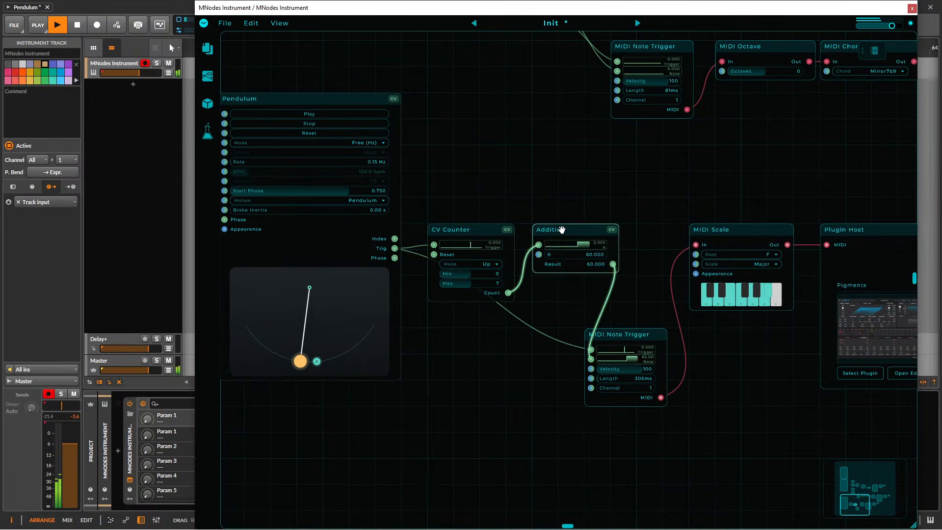
left_click_drag(622, 350, 569, 297)
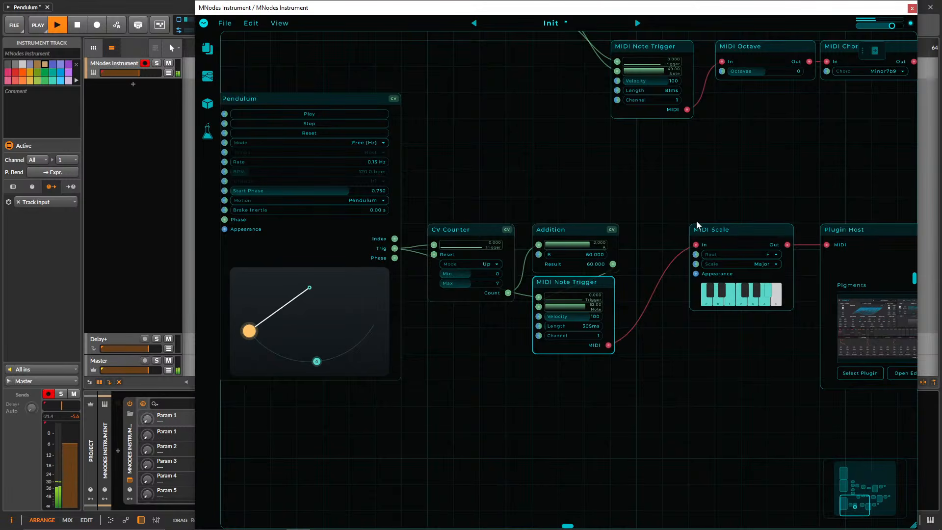
left_click_drag(697, 228, 644, 228)
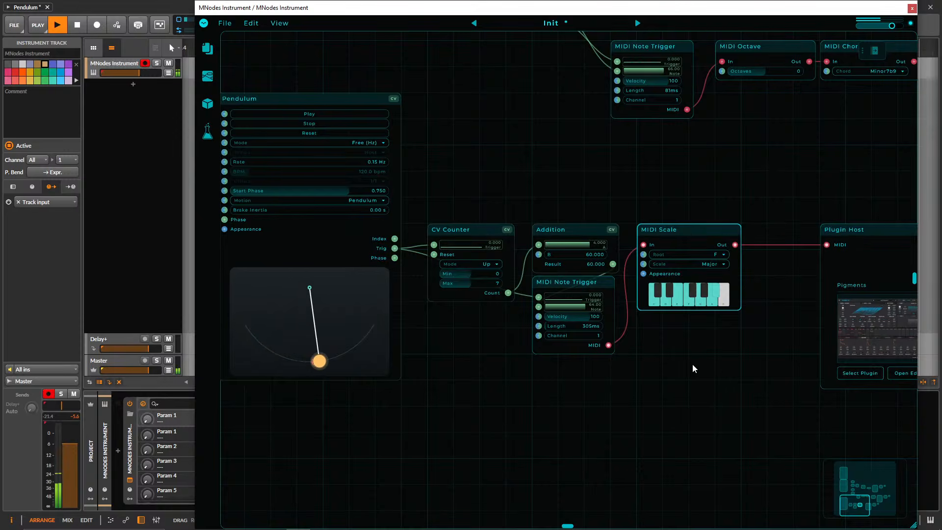
left_click_drag(702, 358, 579, 358)
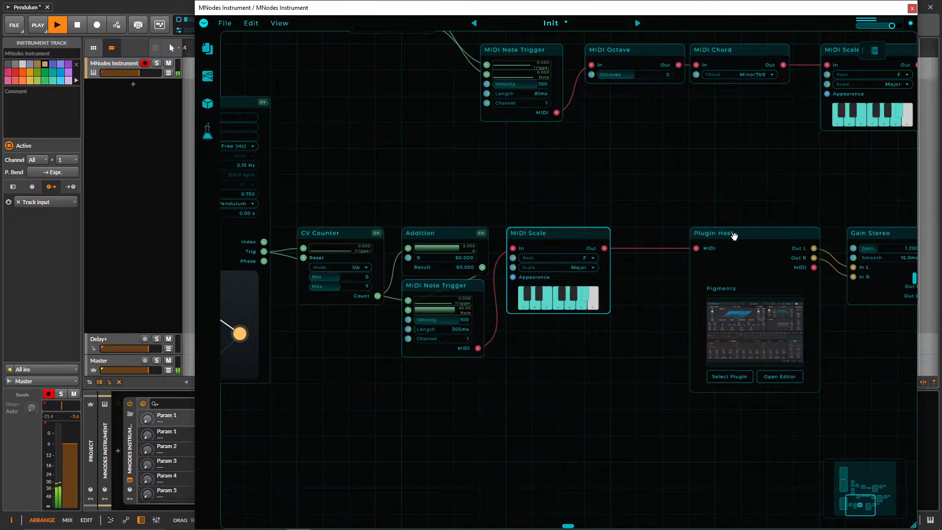
left_click_drag(726, 234, 674, 235)
left_click_drag(859, 234, 806, 235)
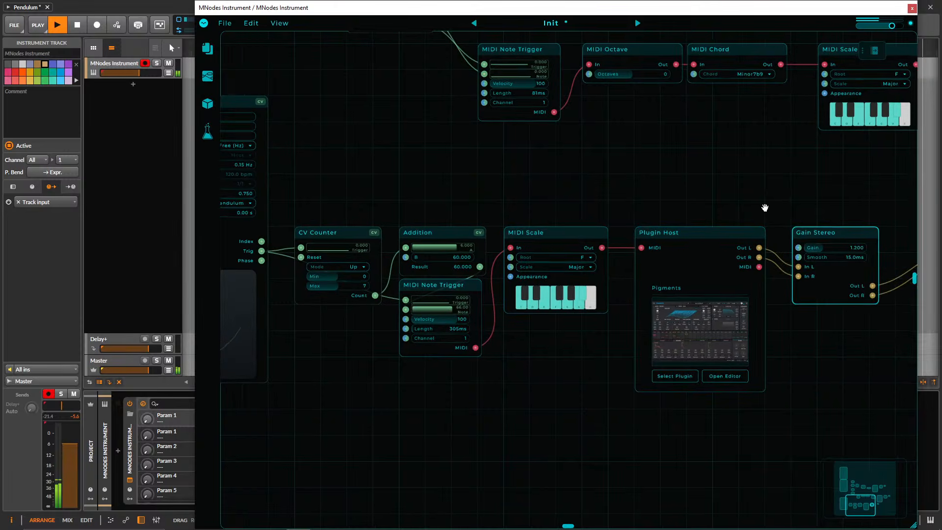
Adjust the Time macro in the chord chain's Pigments instance and close its editor.
left_click_drag(760, 207, 669, 196)
scroll(667, 195, "down", 3)
left_click_drag(706, 367, 579, 523)
left_click(750, 301)
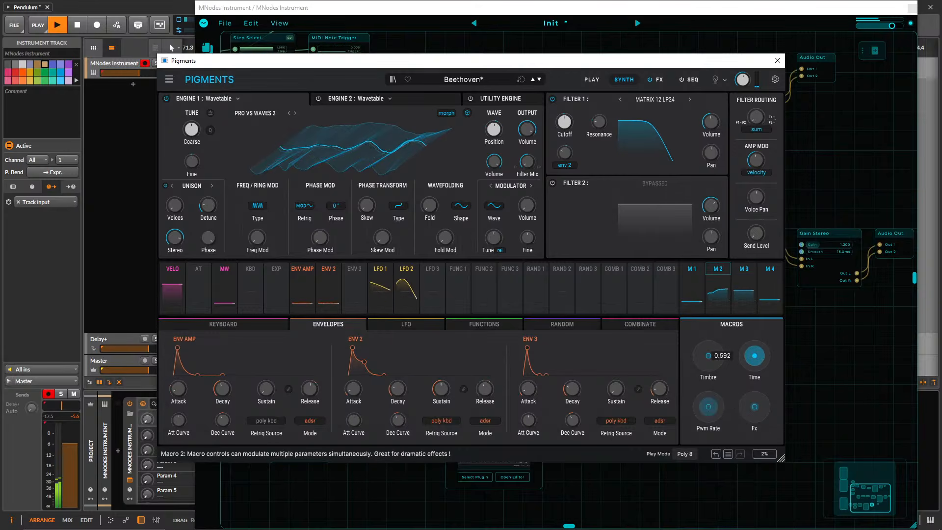
left_click(778, 61)
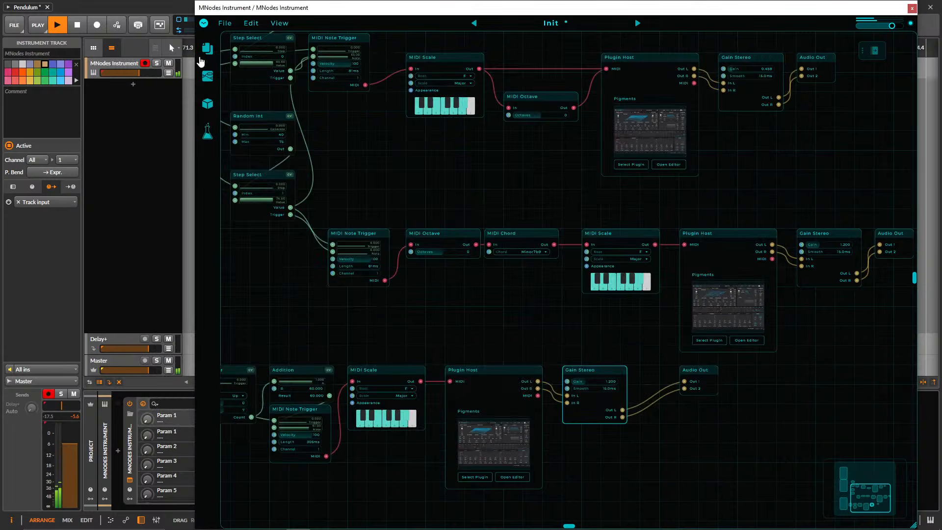
Raise the Timbre macro in the chord chain's Pigments, and adjust the Space macro in the top chain's Pigments.
left_click_drag(723, 185, 672, 252)
left_click(670, 382)
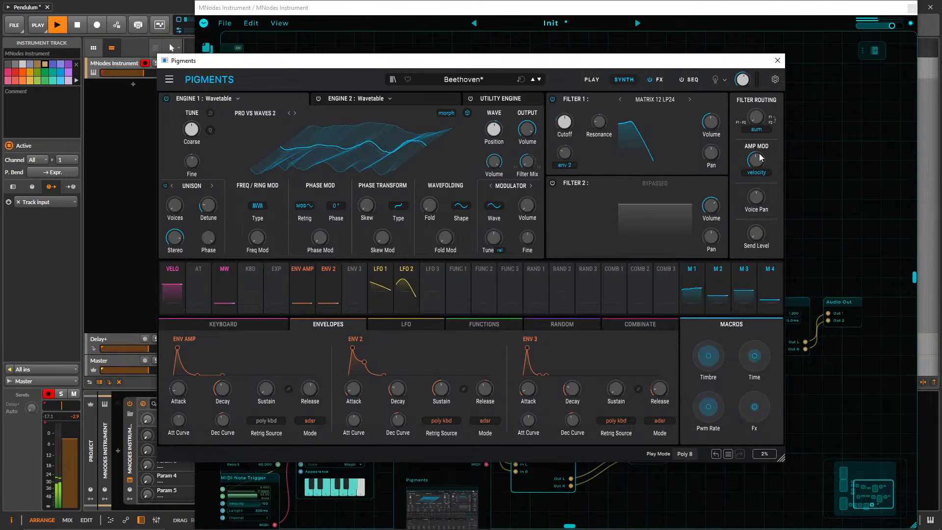
left_click(778, 60)
left_click(597, 209)
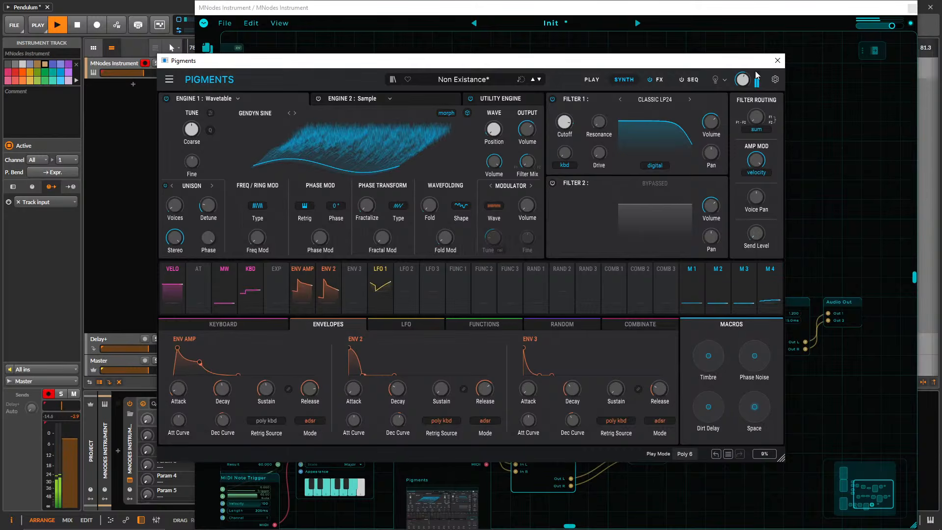
left_click(778, 60)
Duplicate the bottom chain's Pigments Plugin Host and place the copy directly beneath the original.
left_click_drag(532, 210, 635, 36)
left_click_drag(615, 335, 739, 408)
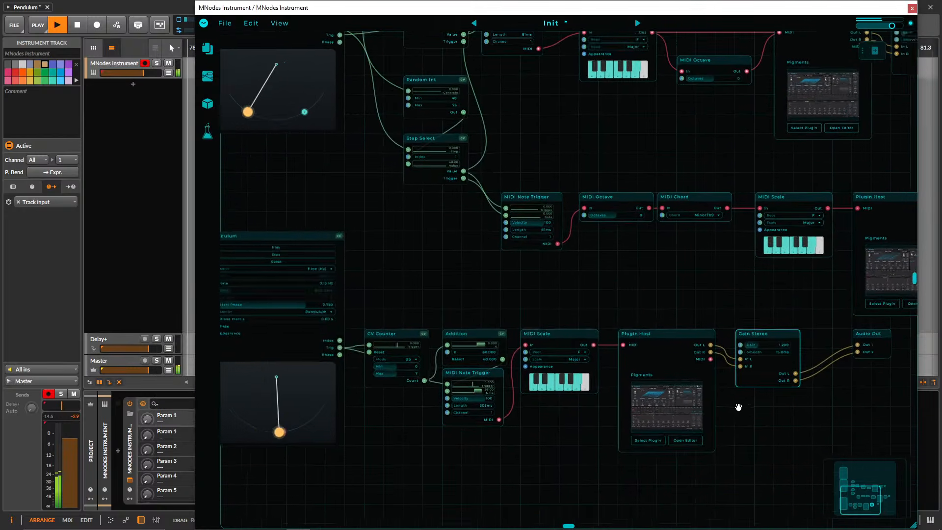
left_click_drag(455, 279, 446, 160)
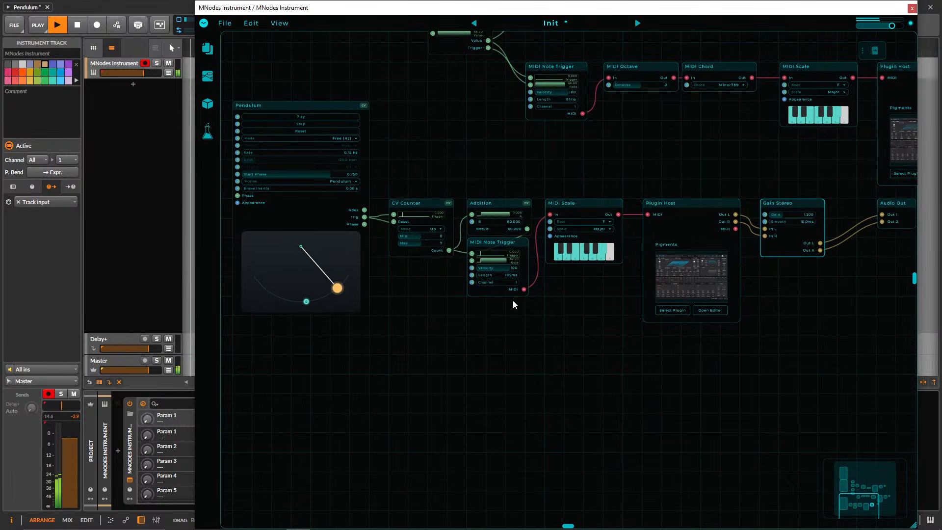
left_click_drag(697, 396, 675, 176)
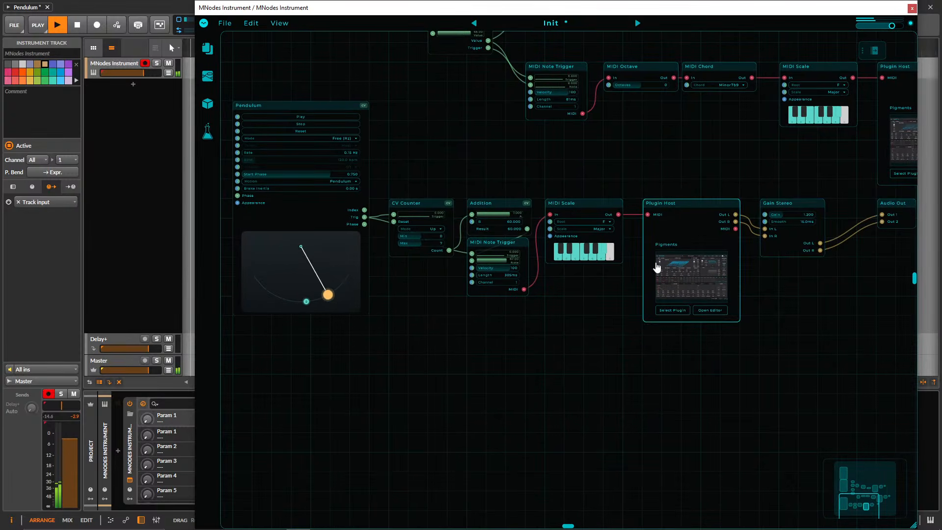
left_click(689, 186)
left_click(669, 204)
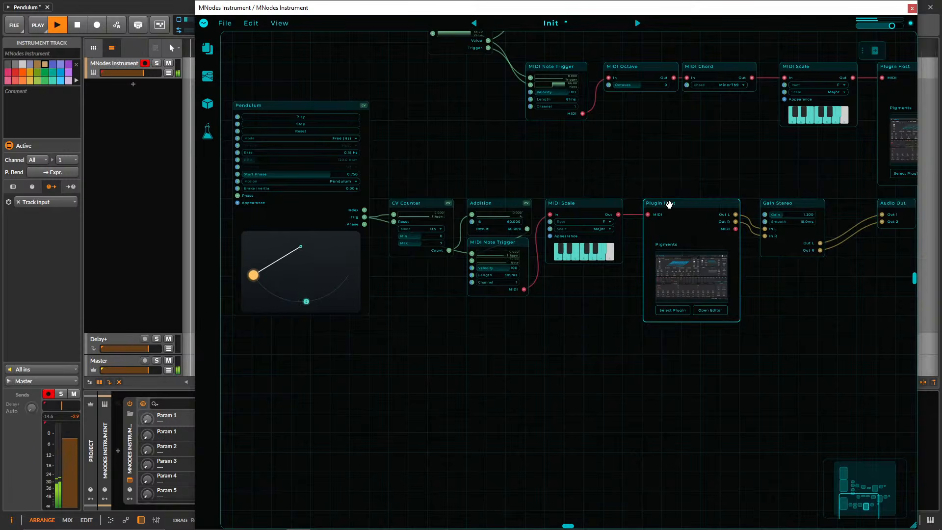
left_click_drag(670, 204, 676, 364)
Connect the duplicated Plugin Host's Out L and Out R to In L and In R of the bottom chain's Gain Stereo.
left_click_drag(781, 300, 697, 316)
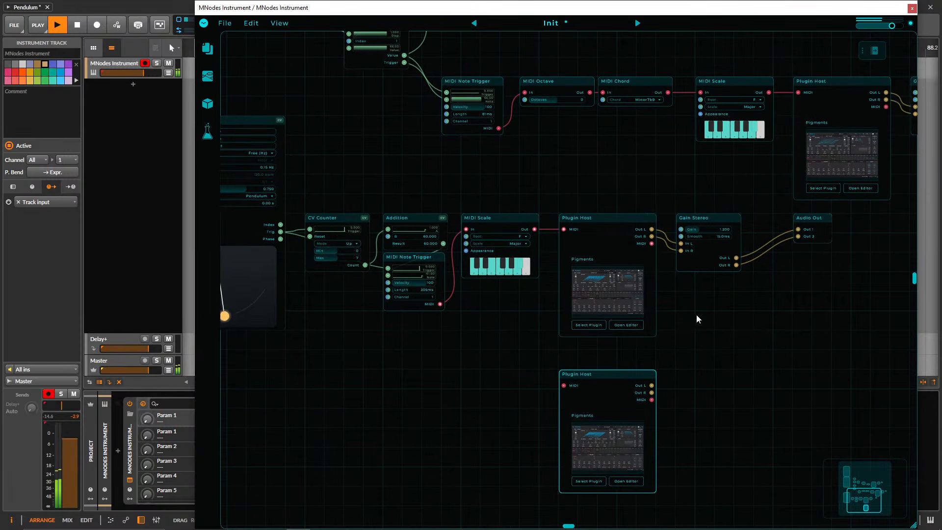
left_click_drag(658, 405, 680, 258)
mouse_move(658, 377)
left_mouse_down()
mouse_move(682, 251)
mouse_move(656, 395)
left_mouse_up()
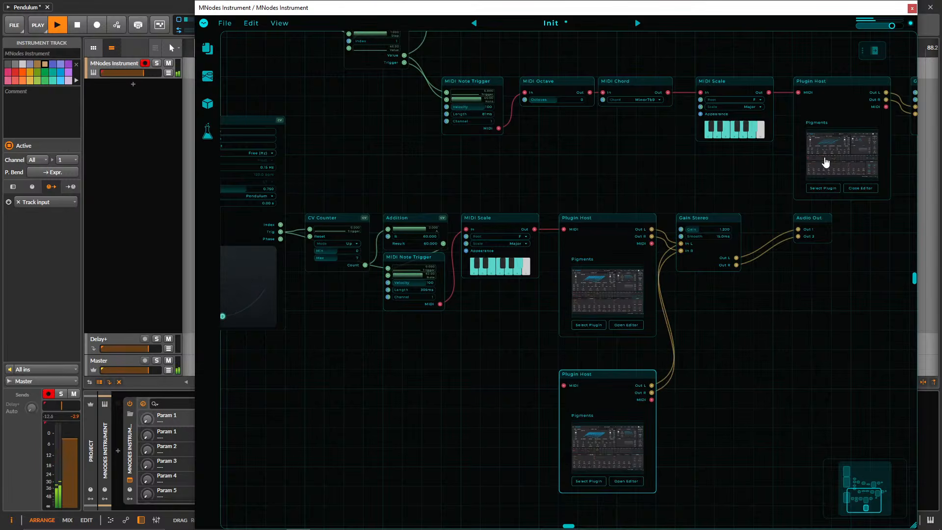
Adjust the Time and Fx macros in the chord chain's Pigments instance and close its editor.
left_click(861, 188)
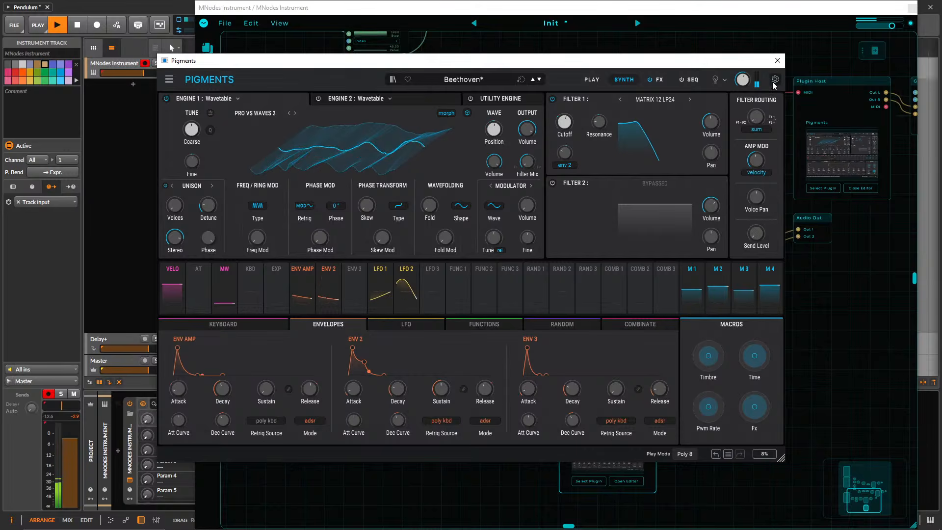
left_click(777, 60)
Add a MIDI Octave node set to 1 octave and wire it between the bottom chain's MIDI Scale and the duplicated Plugin Host.
left_click_drag(501, 347, 619, 313)
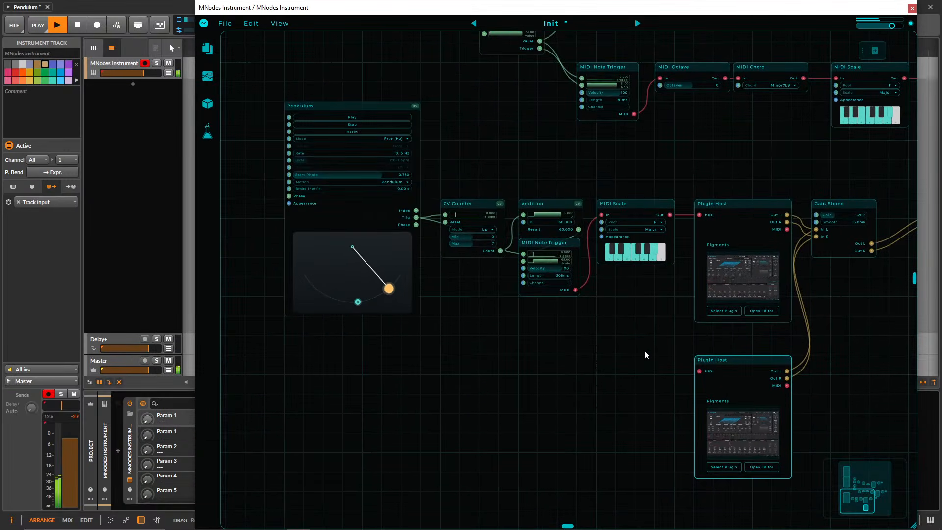
double_click(626, 350)
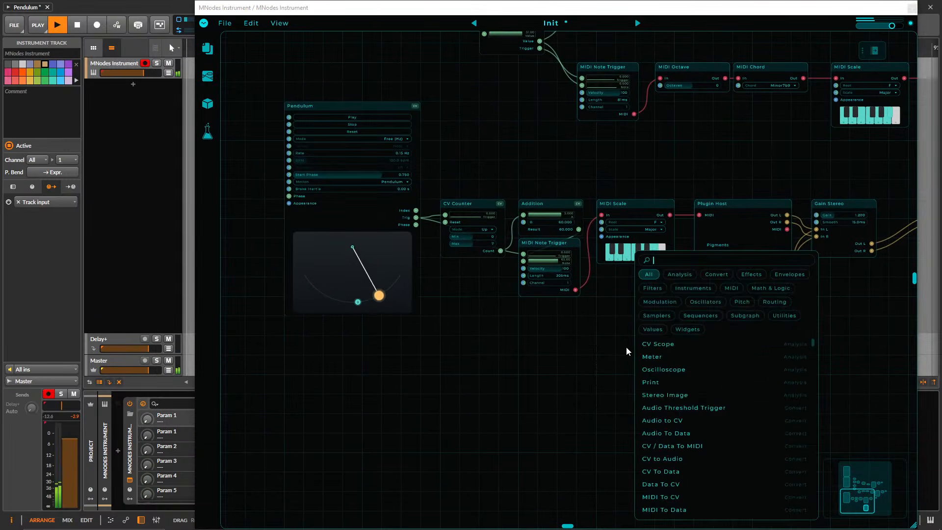
type("add")
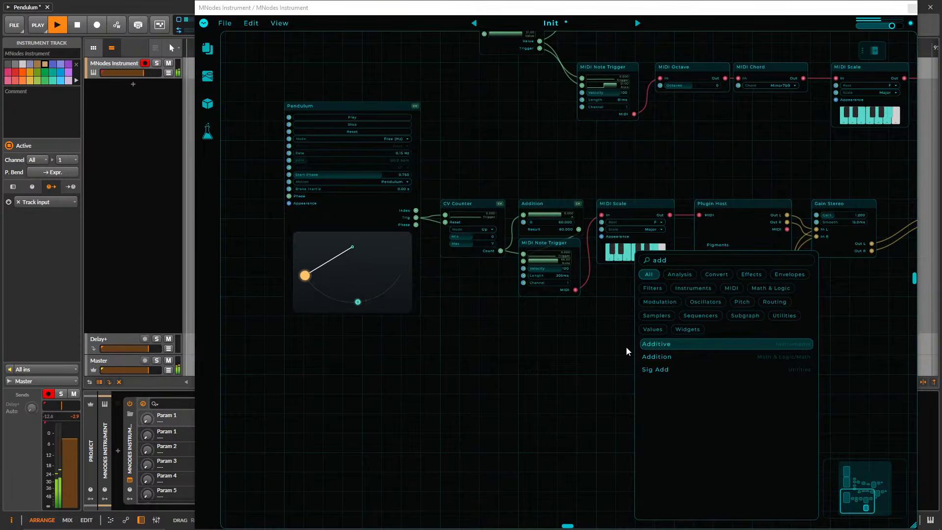
key("BackSpace")
key("BackSpace")
key("BackSpace")
type("oc")
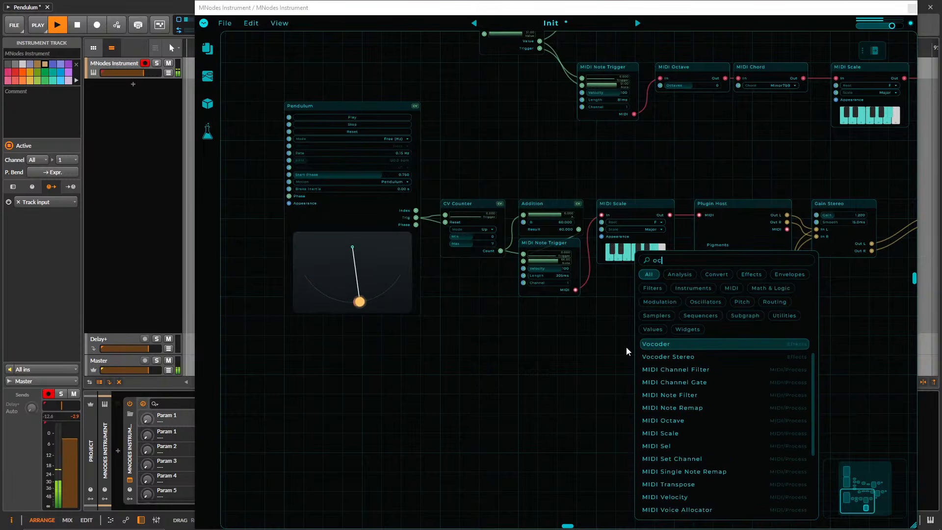
type("t")
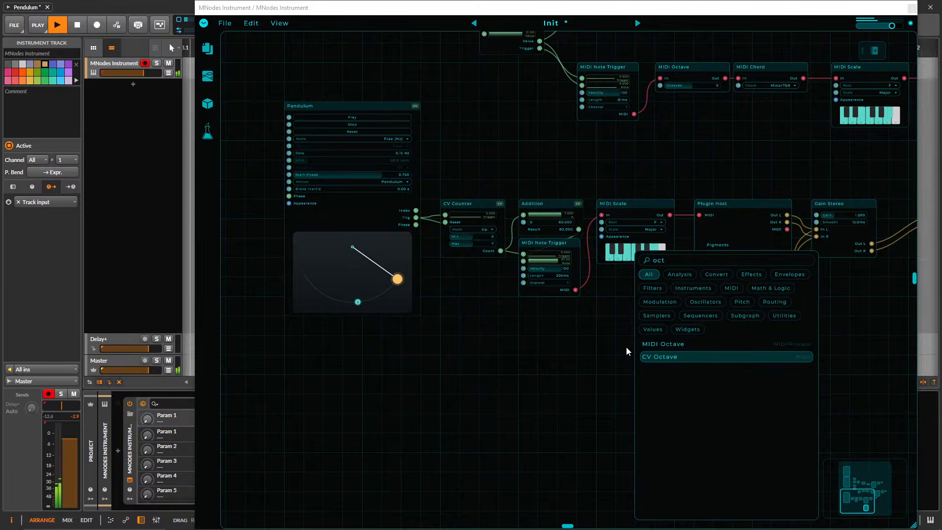
key("Up")
key("Return")
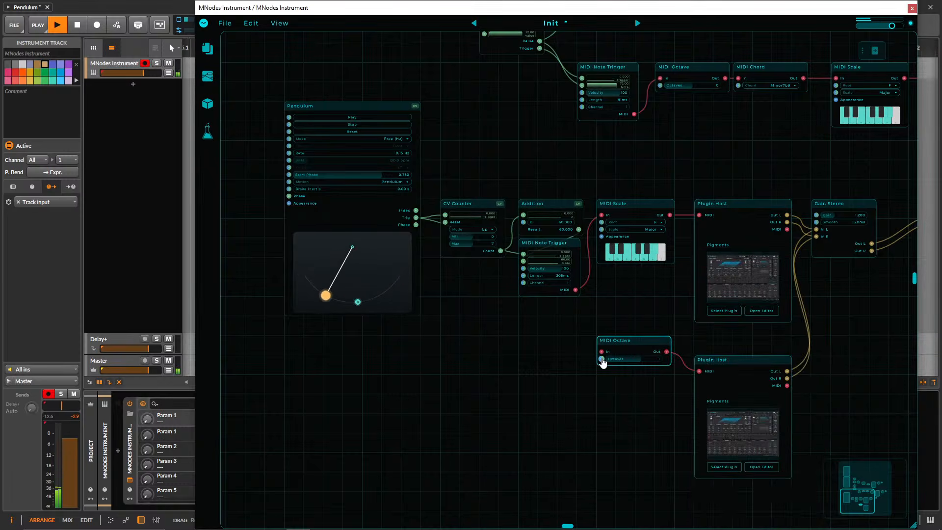
left_click_drag(603, 353, 670, 220)
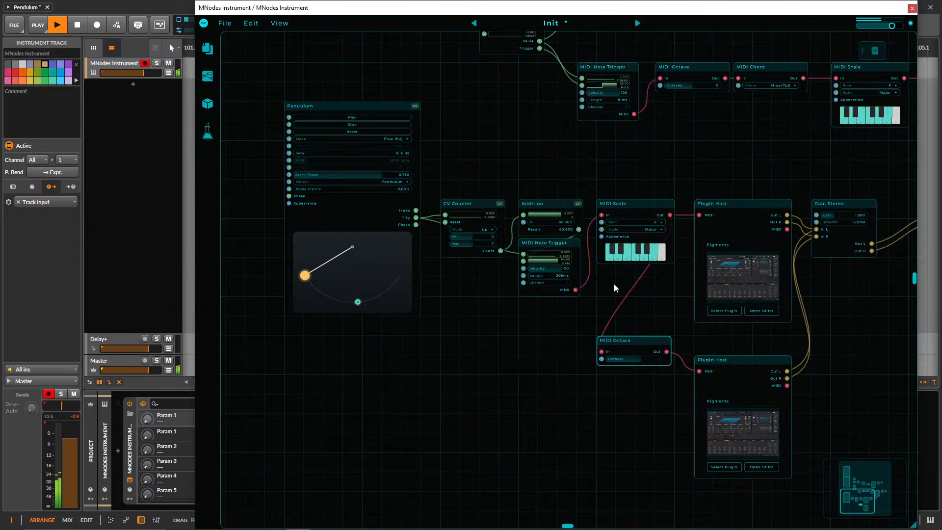
Duplicate the bottom Pendulum, CV Counter, Addition and MIDI Note Trigger below the originals, and connect the copied trigger's MIDI output to MIDI Scale.
left_click_drag(614, 289, 351, 108)
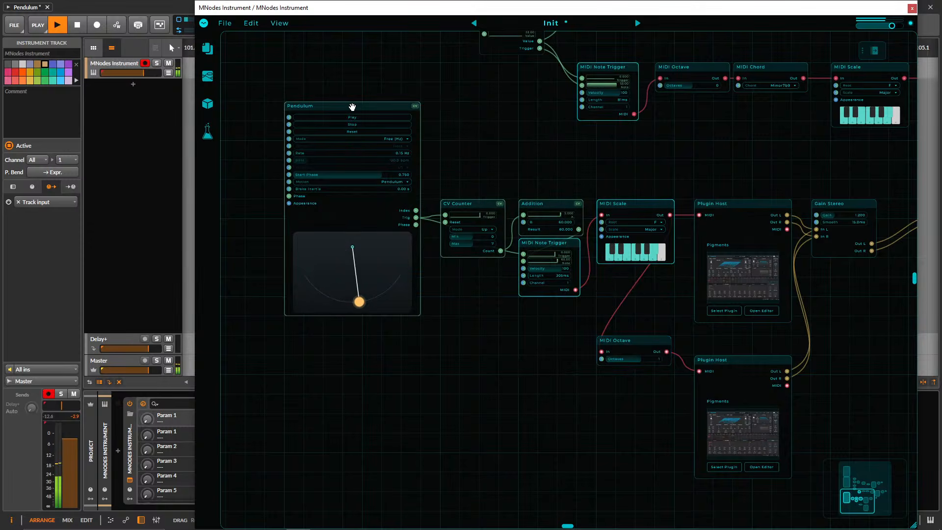
left_click(478, 132)
left_click_drag(546, 323, 347, 354)
scroll(463, 263, "down", 3)
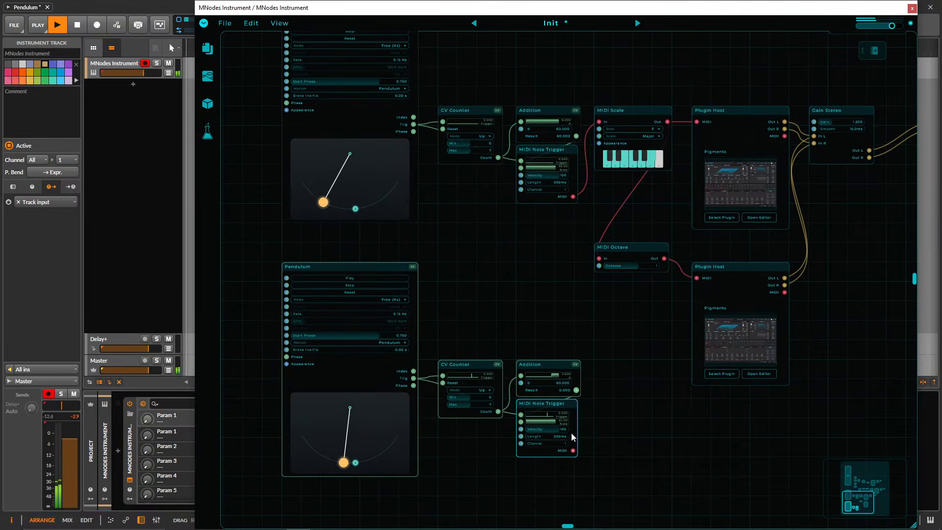
left_click_drag(572, 450, 599, 123)
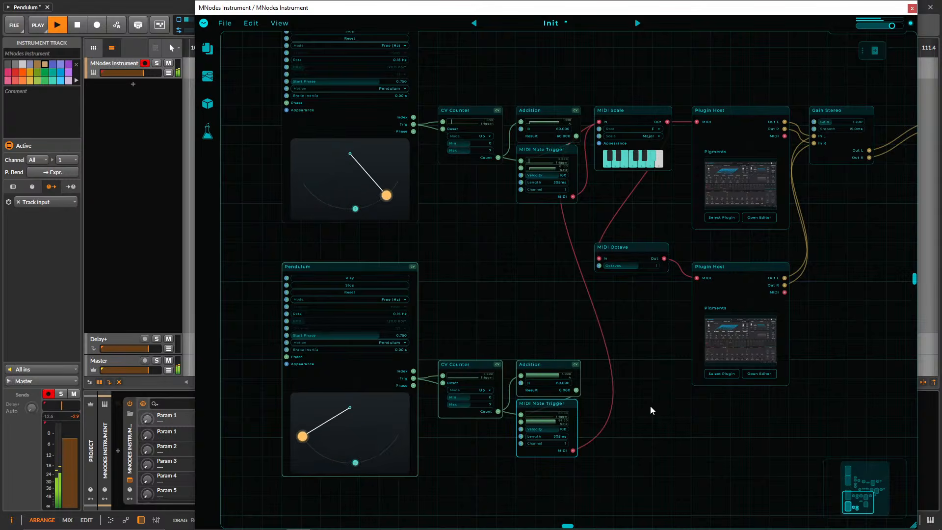
Lower the gain of the bottom chain's Gain Stereo node to slightly below 1.
left_click_drag(644, 349, 464, 367)
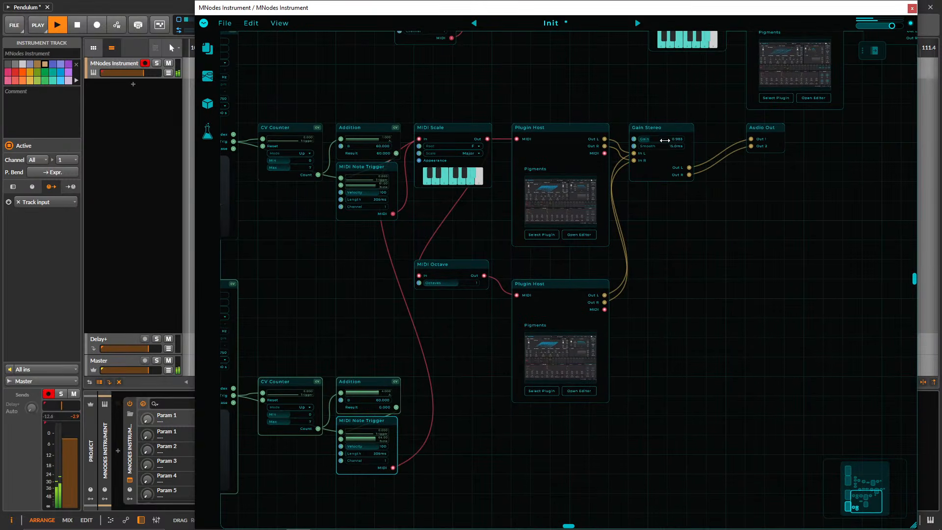
left_click_drag(704, 273, 826, 235)
left_click_drag(635, 360, 714, 344)
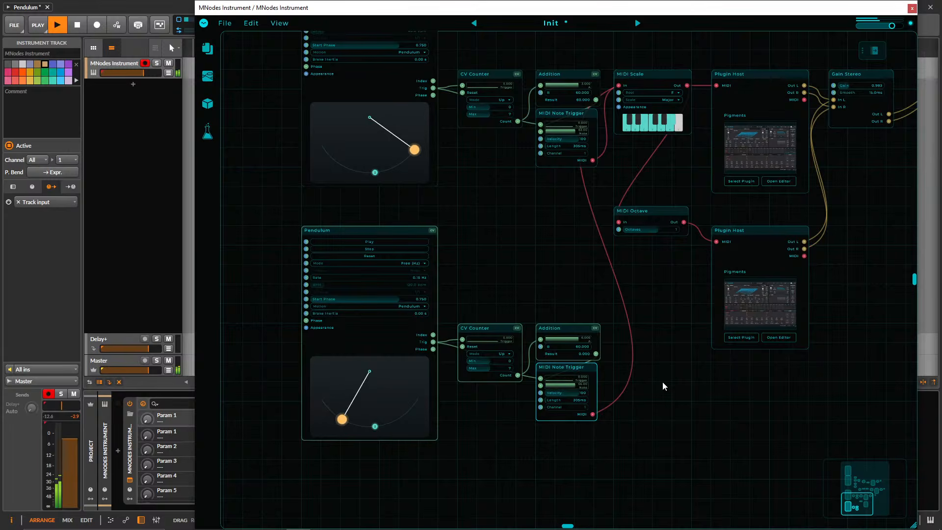
left_click_drag(698, 358, 455, 450)
left_click_drag(699, 295, 588, 449)
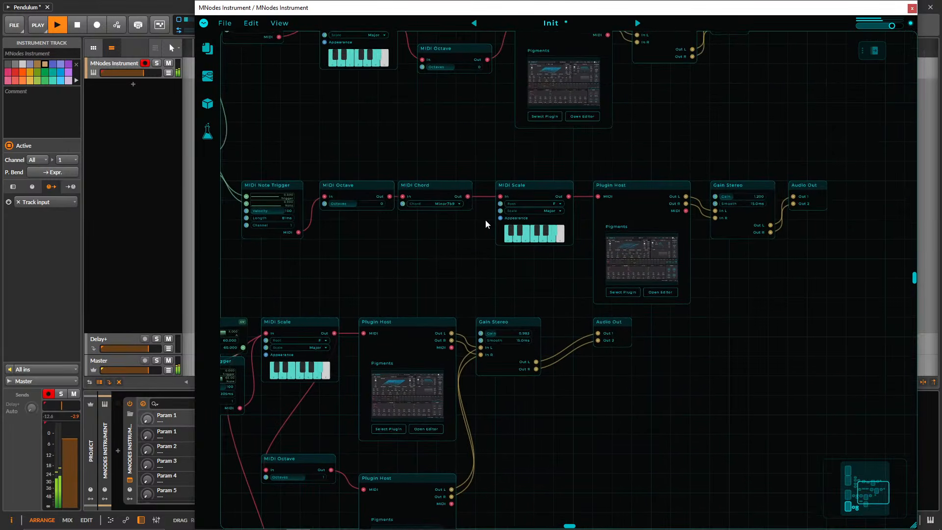
Check the master volume in the chord chain's Pigments instance and close its editor.
left_click(658, 253)
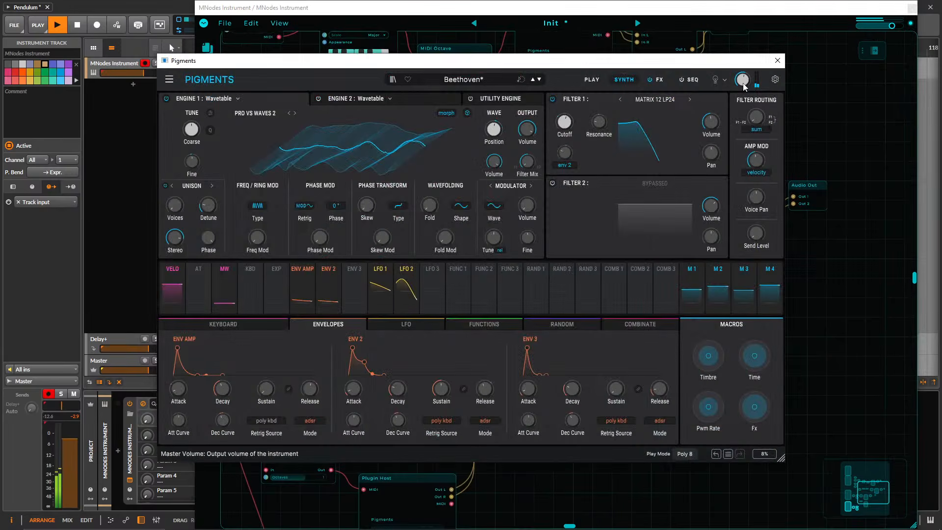
left_click(778, 61)
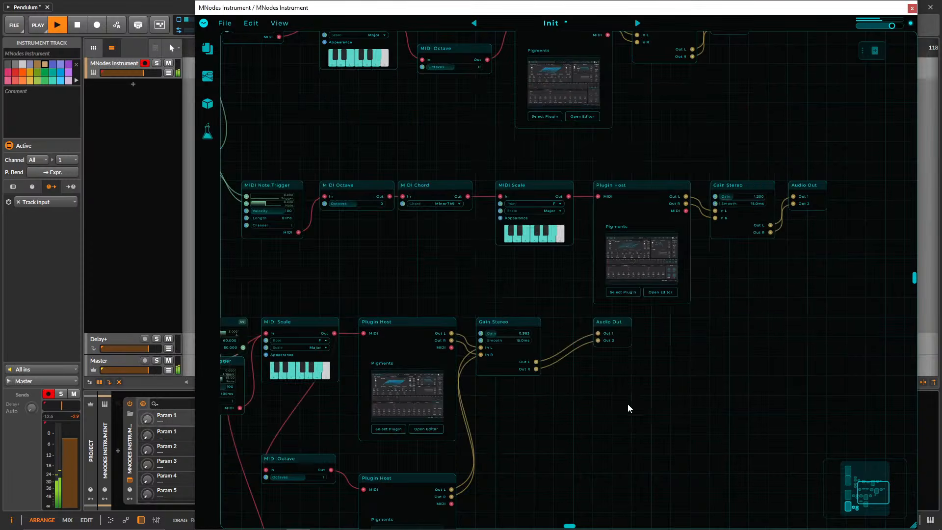
Add a trigger point on the duplicated Pendulum's arc and raise the bottom chain's MIDI Octave to 2 octaves.
left_click_drag(493, 280, 720, 154)
left_click_drag(749, 361, 825, 220)
left_click_drag(423, 208, 532, 286)
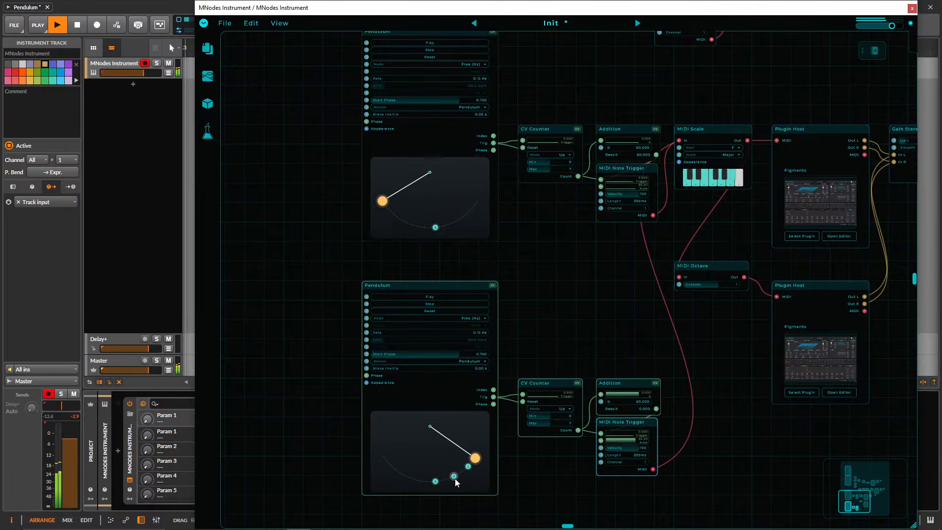
left_click_drag(726, 284, 734, 285)
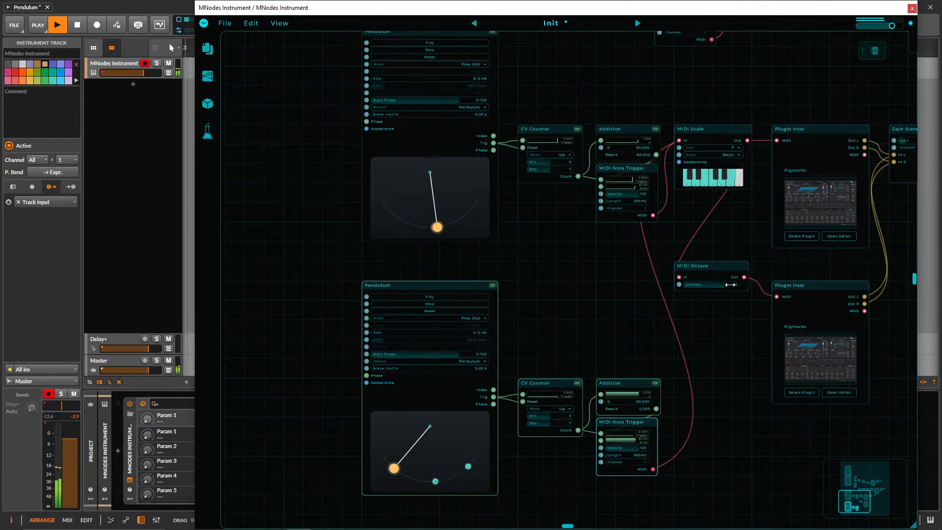
Look over the duplicated pendulum chain and how it feeds the bottom chain alongside the other chains.
left_click_drag(805, 271, 753, 263)
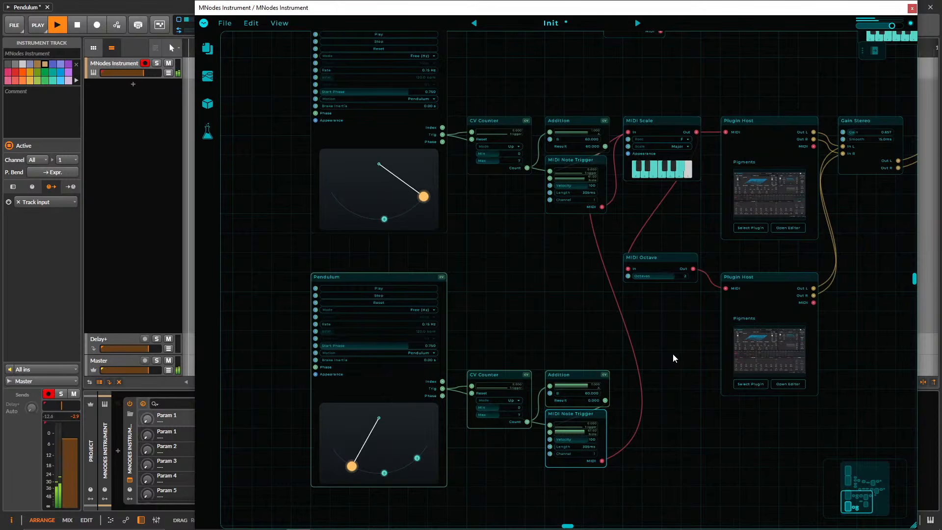
scroll(656, 361, "down", 4)
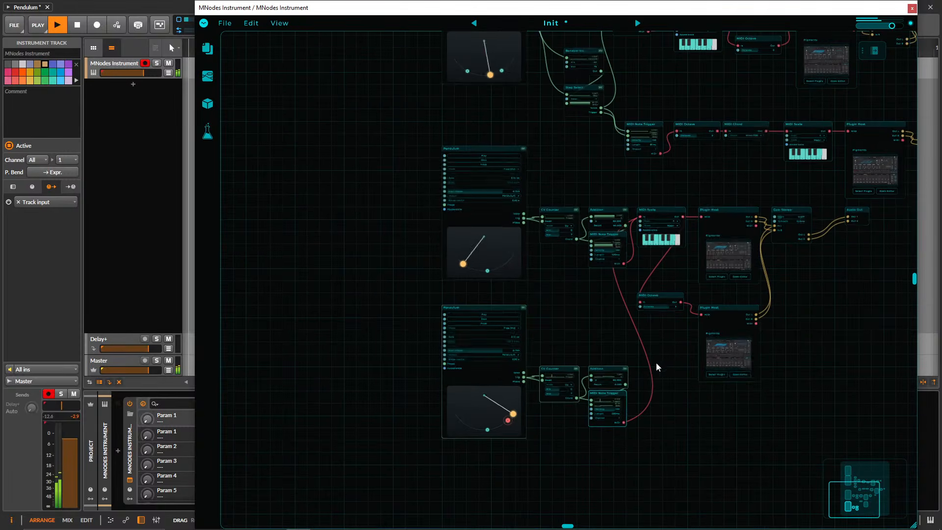
left_click_drag(808, 295, 649, 357)
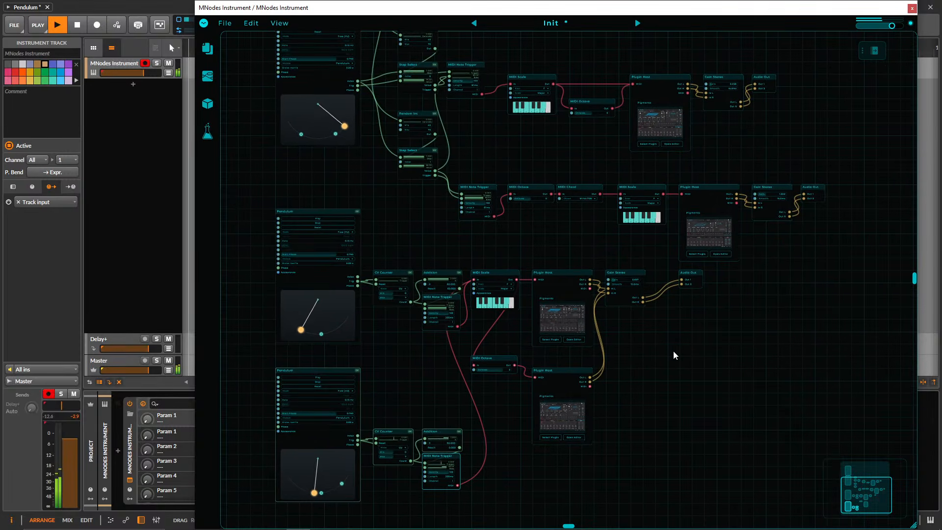
left_click_drag(499, 451, 578, 339)
scroll(552, 387, "up", 3)
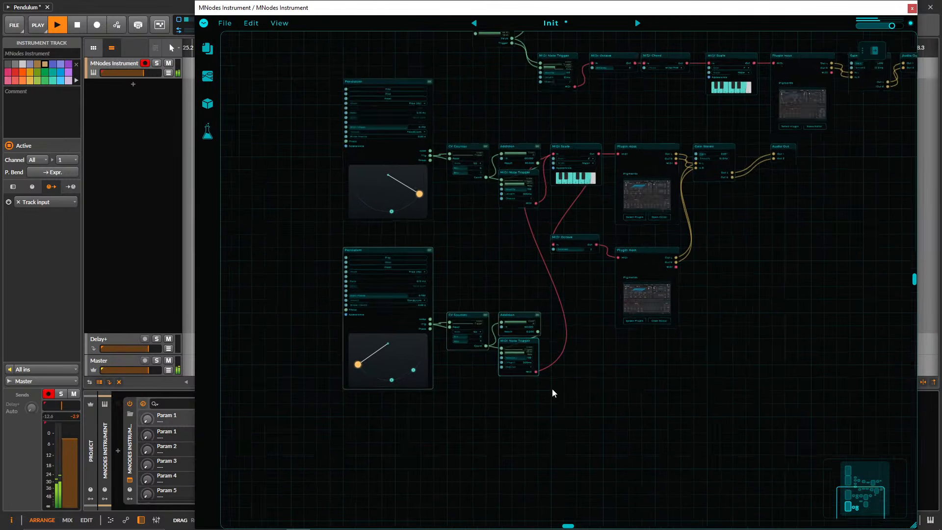
left_click_drag(420, 396, 464, 403)
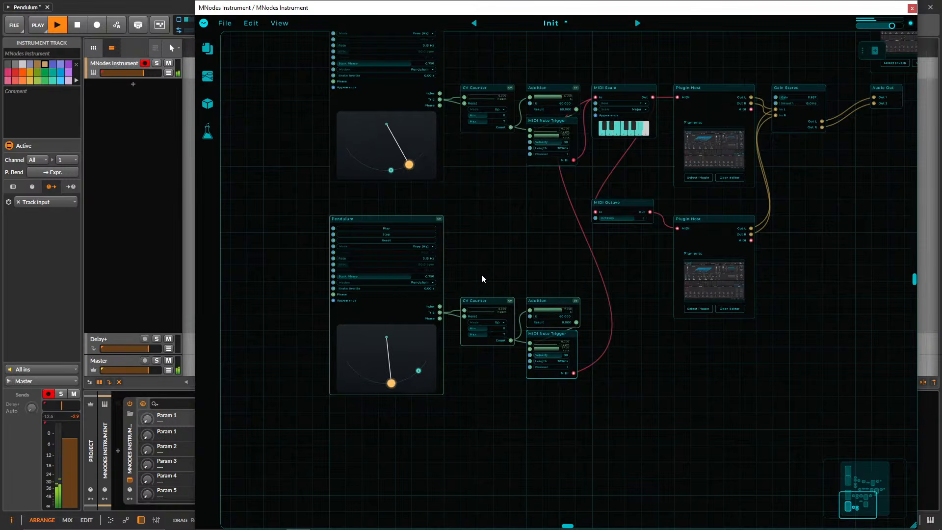
scroll(482, 278, "up", 5)
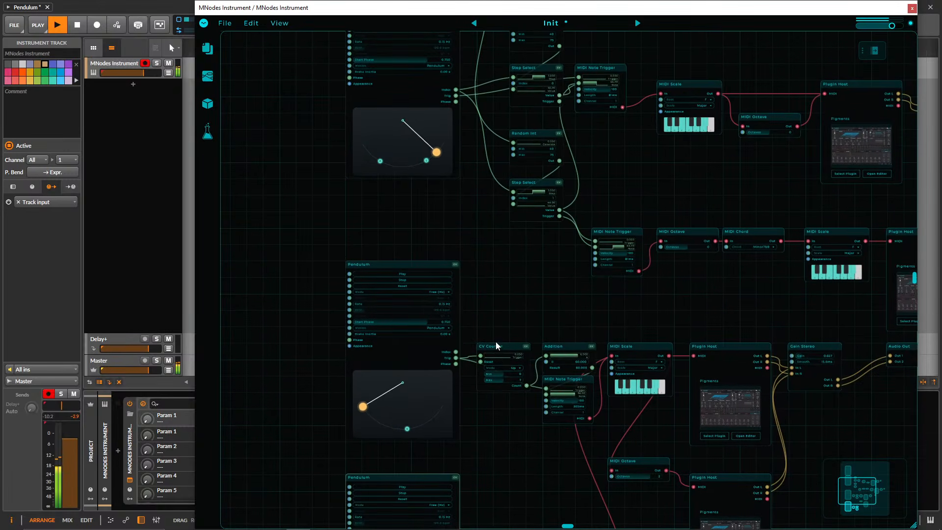
Set the Filter 1 cutoff to about 989 Hz in the upper melody chain's Pigments instance and close its editor.
left_click_drag(876, 278, 706, 305)
left_click_drag(849, 261, 776, 274)
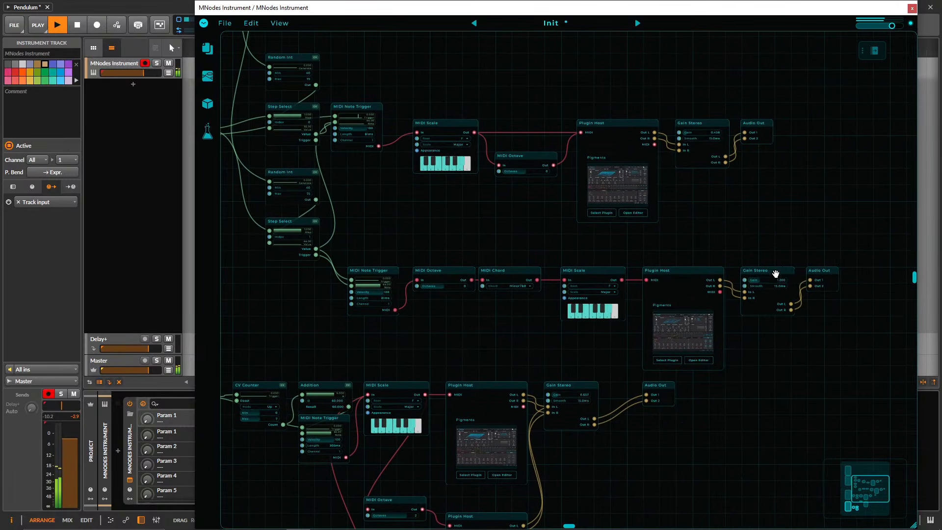
left_click_drag(661, 247, 724, 324)
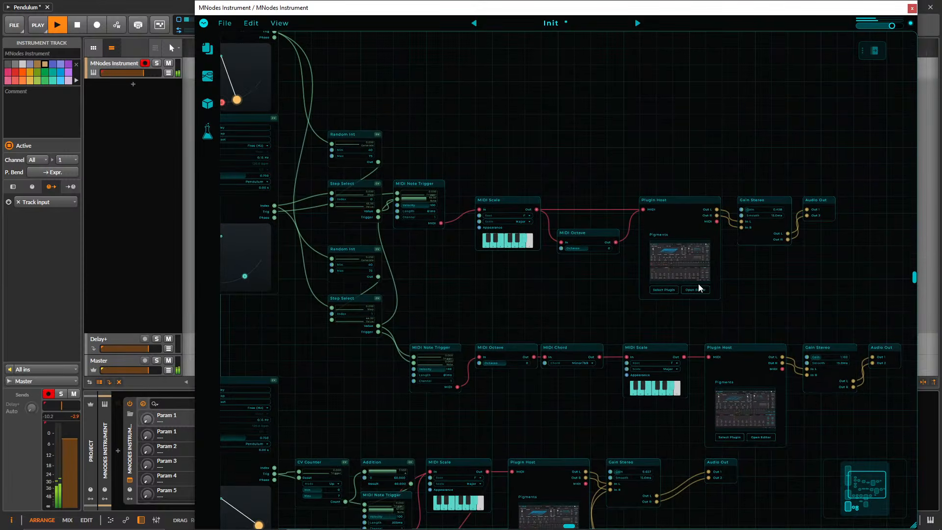
left_click(668, 252)
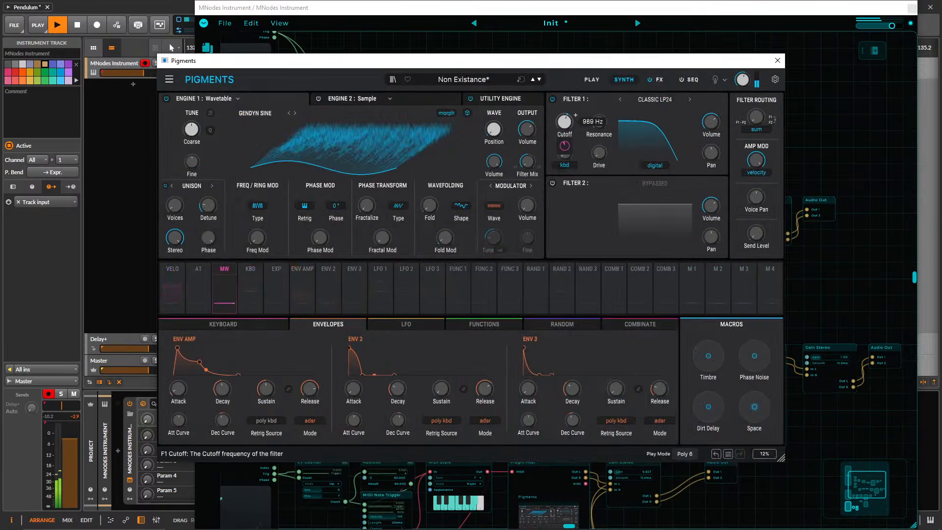
mouse_move(564, 121)
left_mouse_down()
mouse_move(565, 131)
mouse_move(564, 123)
left_mouse_up()
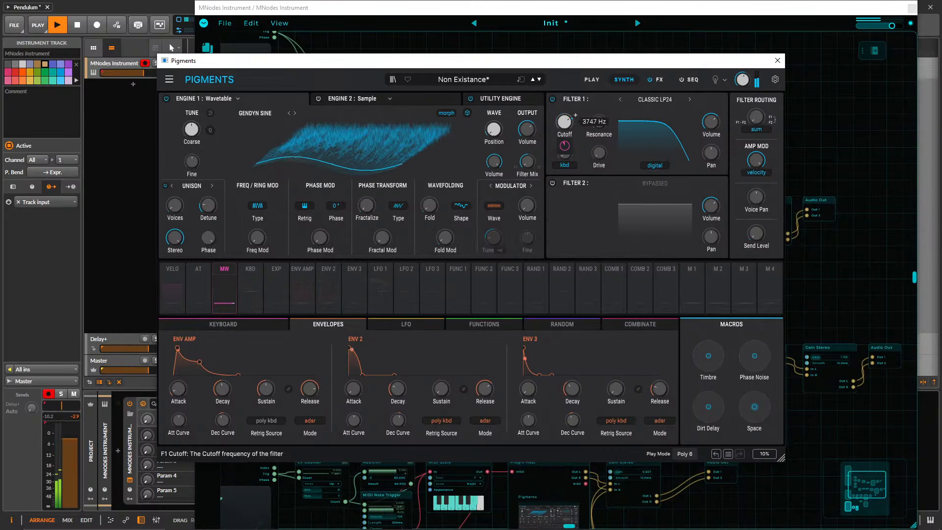
left_click(777, 61)
Delete the duplicated Pendulum, CV Counter, Addition and MIDI Note Trigger below the bottom chain.
left_click_drag(647, 145, 665, 115)
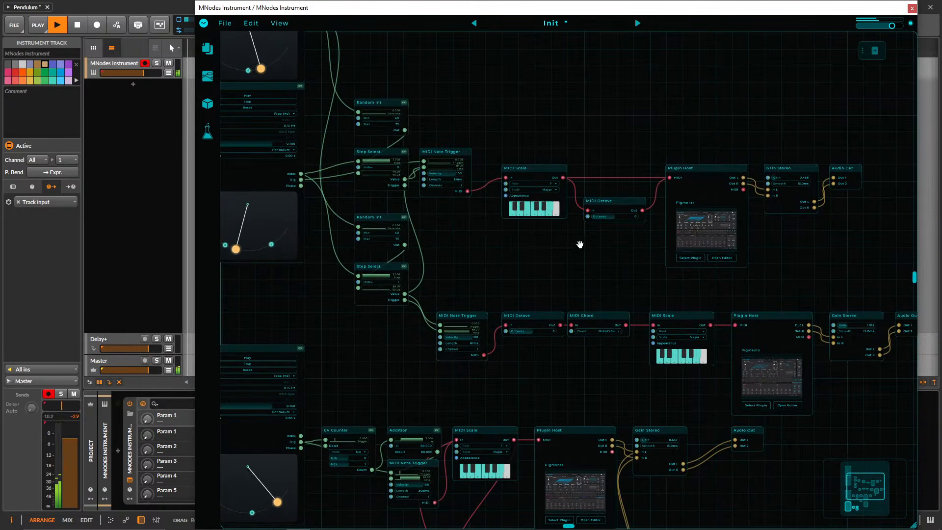
left_click_drag(581, 244, 746, 92)
left_click_drag(480, 406, 533, 252)
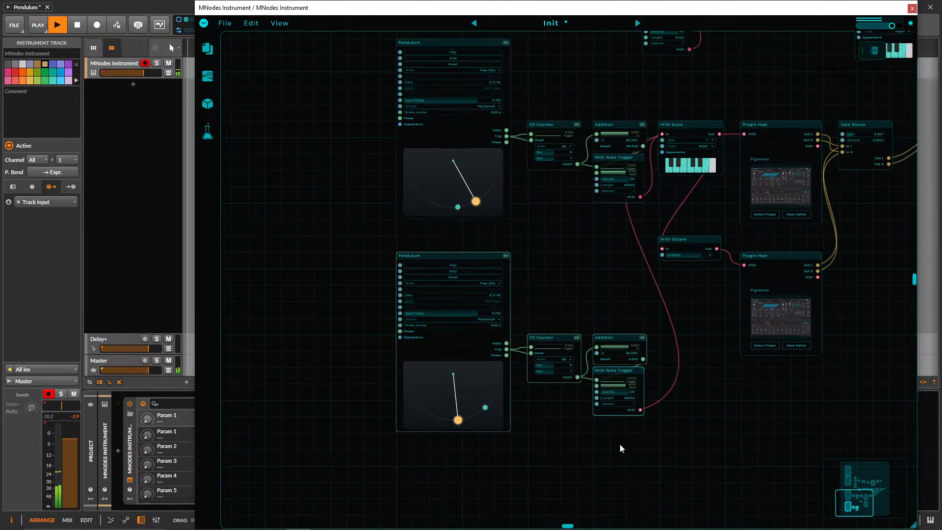
left_click_drag(644, 464, 441, 295)
key("Delete")
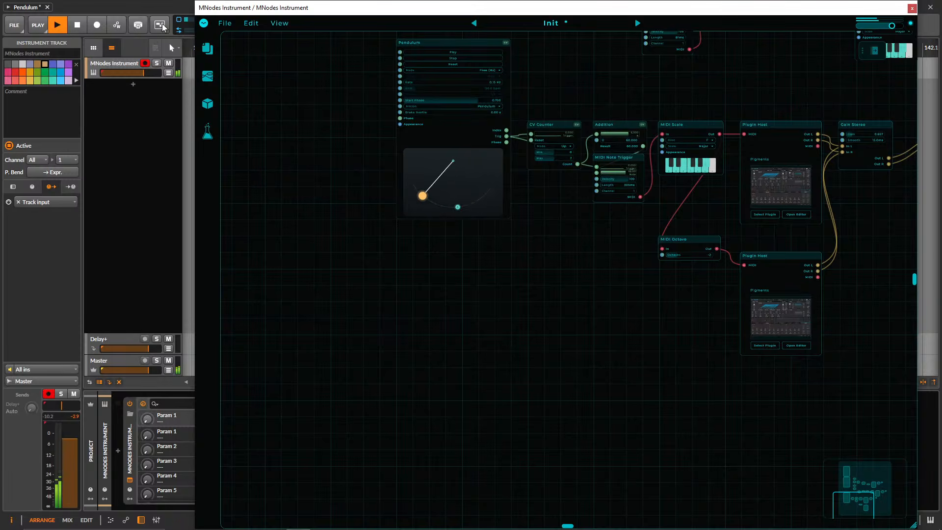
Raise the MNodes Instrument track's volume slightly and rebalance the chains' Gain Stereo levels.
left_click_drag(144, 73, 148, 72)
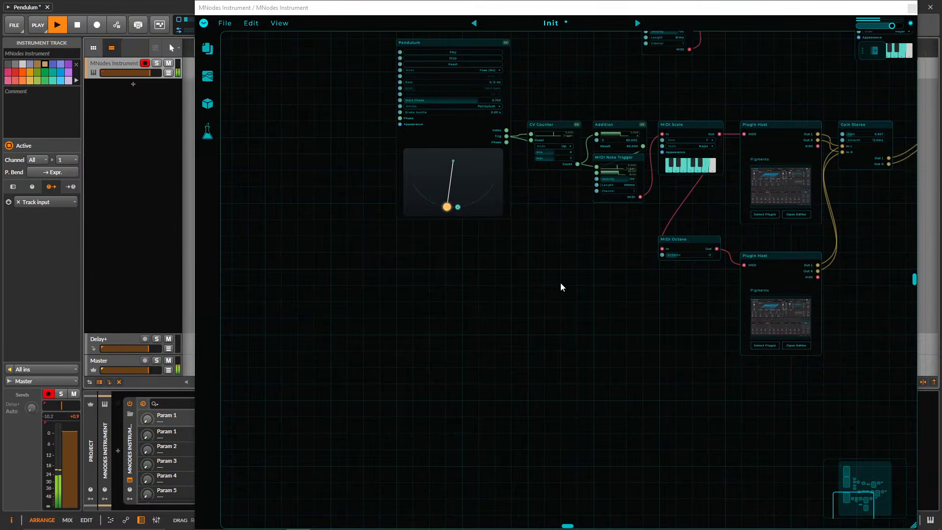
left_click_drag(562, 287, 404, 379)
scroll(446, 359, "up", 5)
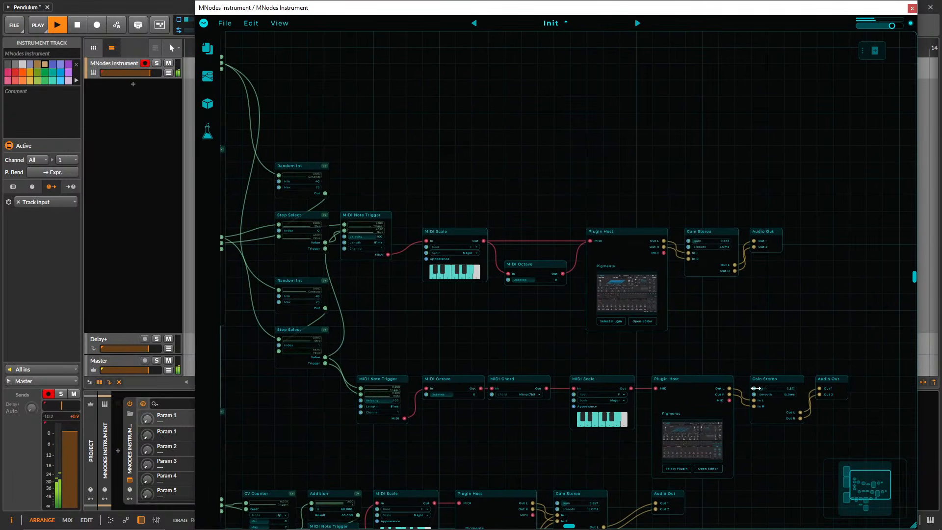
scroll(509, 234, "up", 5)
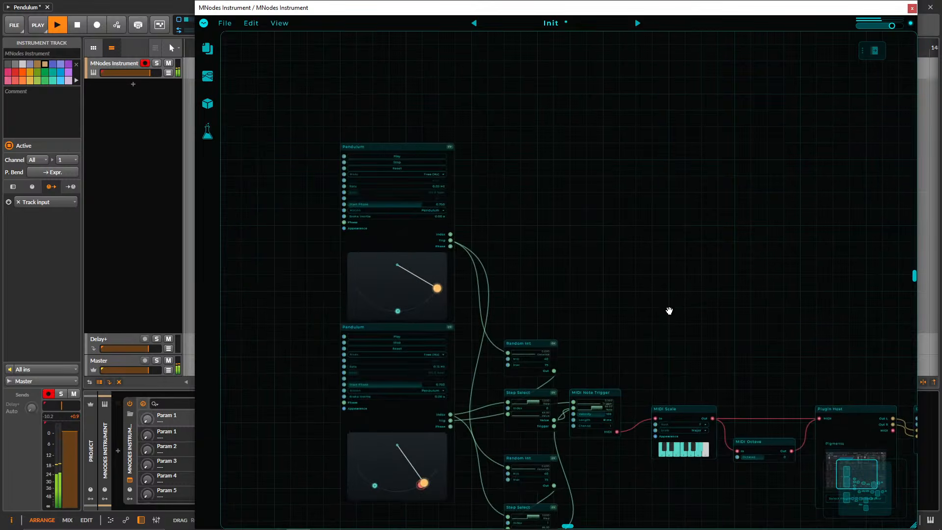
scroll(616, 237, "down", 8)
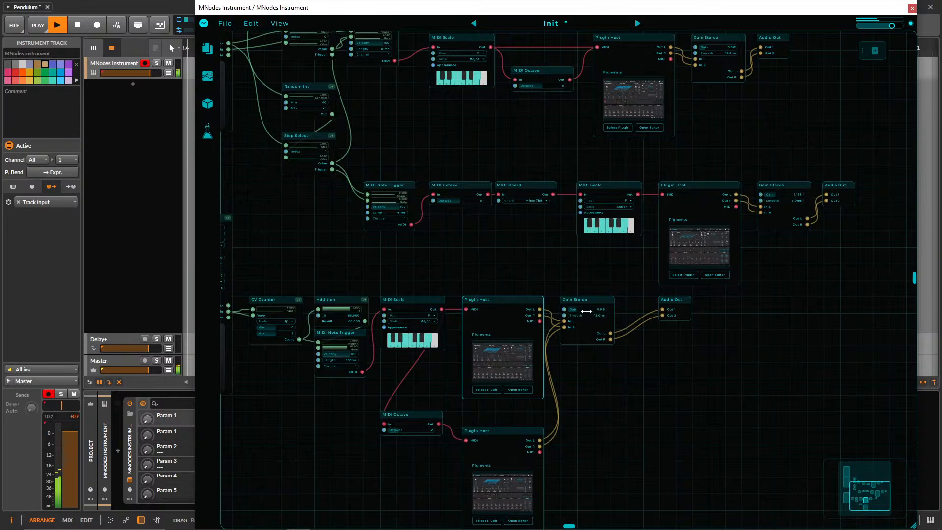
Adjust the Filter 1 cutoff in the bottom chain's first Pigments instance, toggle Engine 2 and the Utility Engine, and close its editor.
double_click(506, 361)
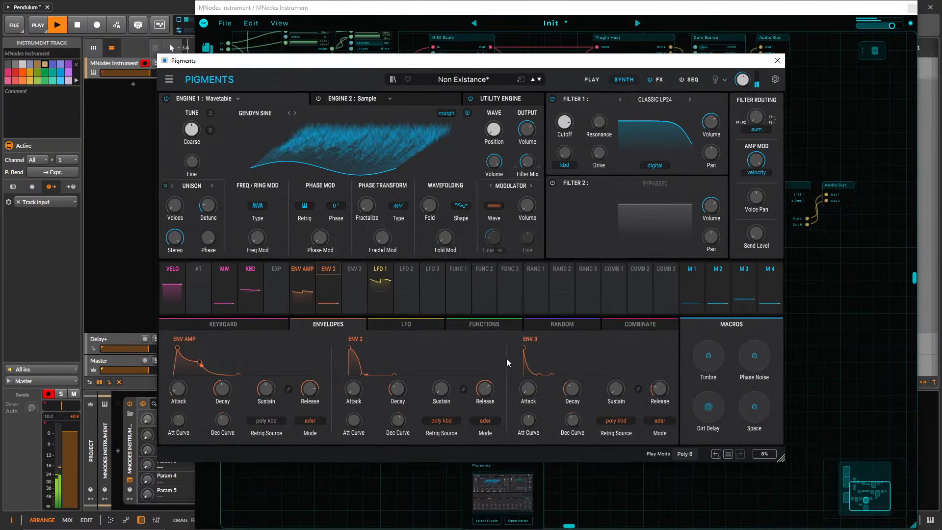
left_click_drag(572, 122, 565, 124)
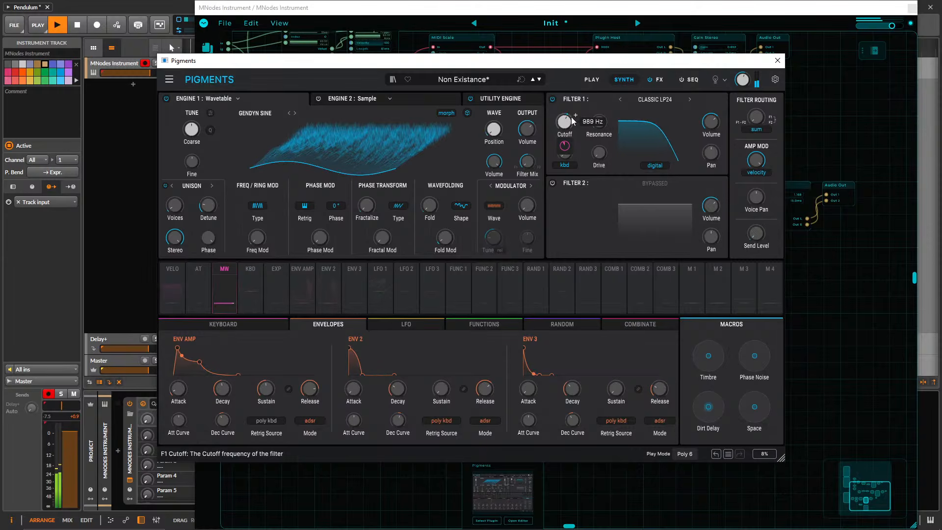
left_click(316, 99)
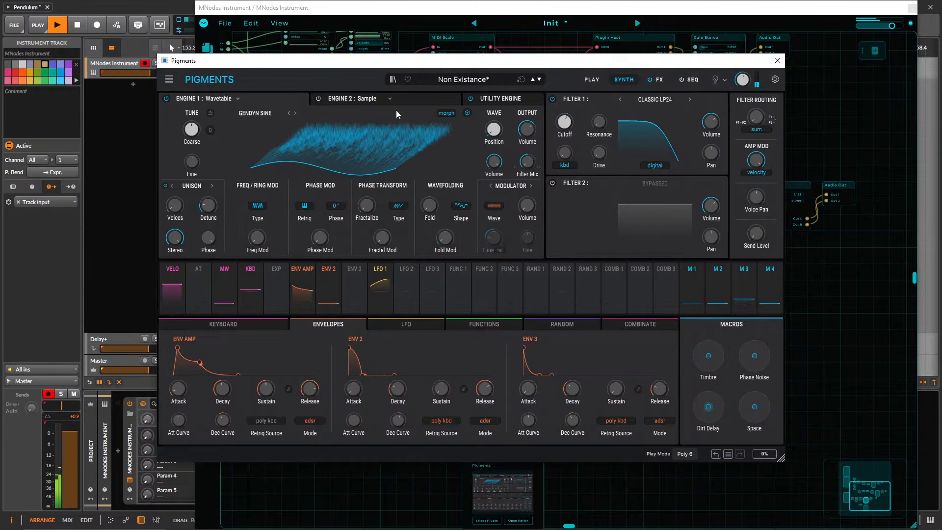
left_click(471, 98)
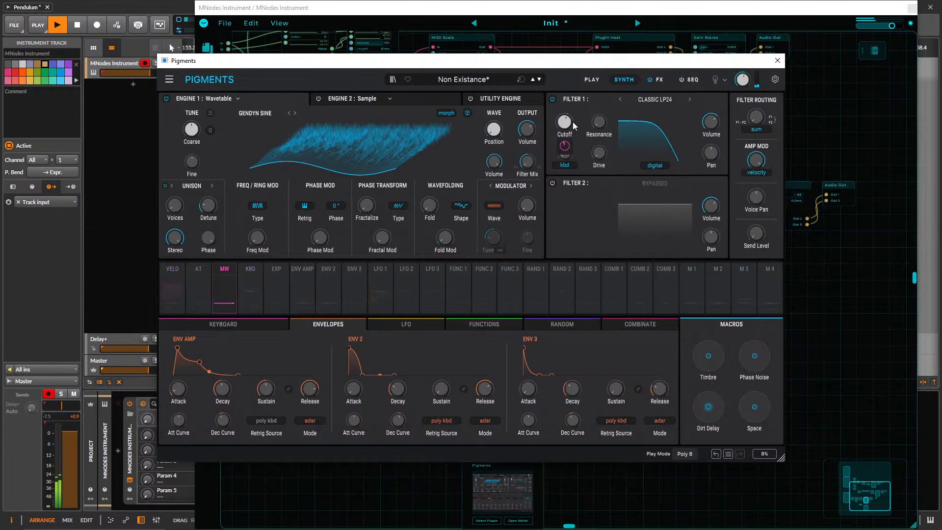
left_click_drag(573, 122, 575, 114)
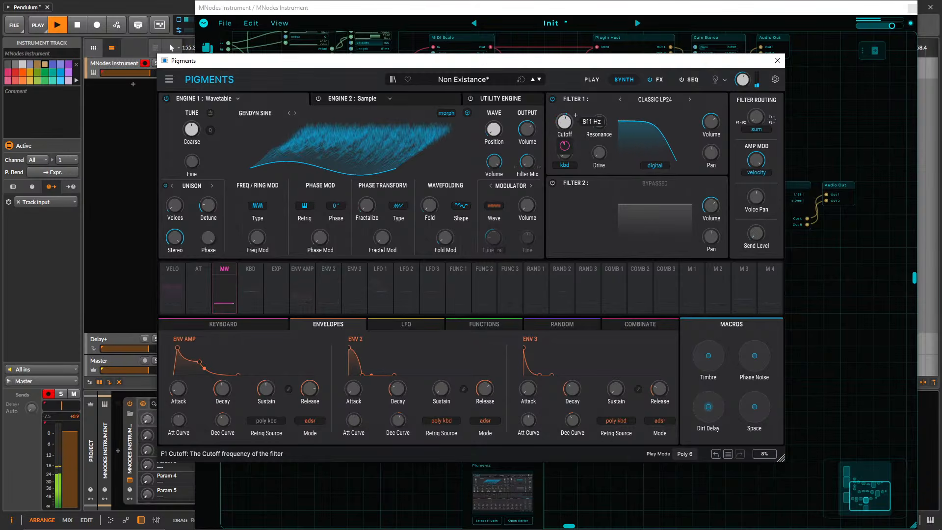
left_click(773, 62)
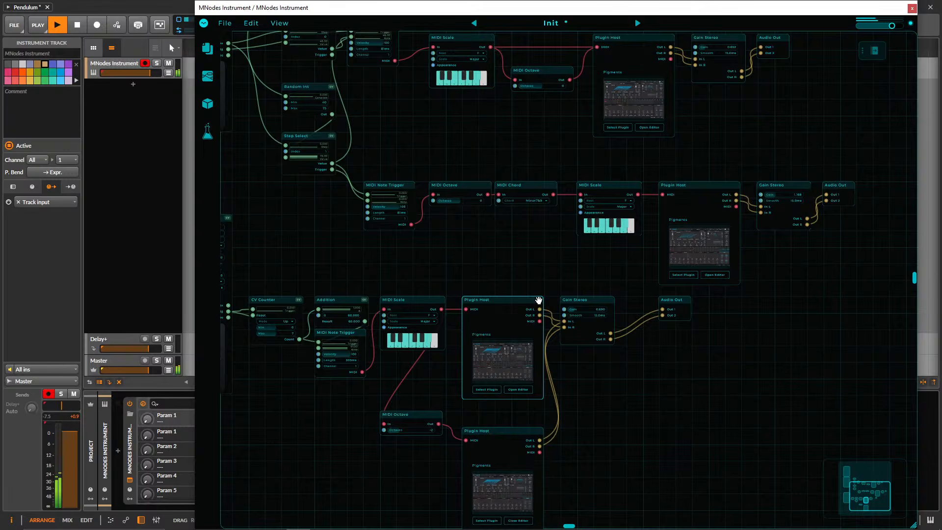
Check the octave branch's Pigments instance, close its editor, and lower the chord chain's Gain Stereo to below 1.
left_click(508, 472)
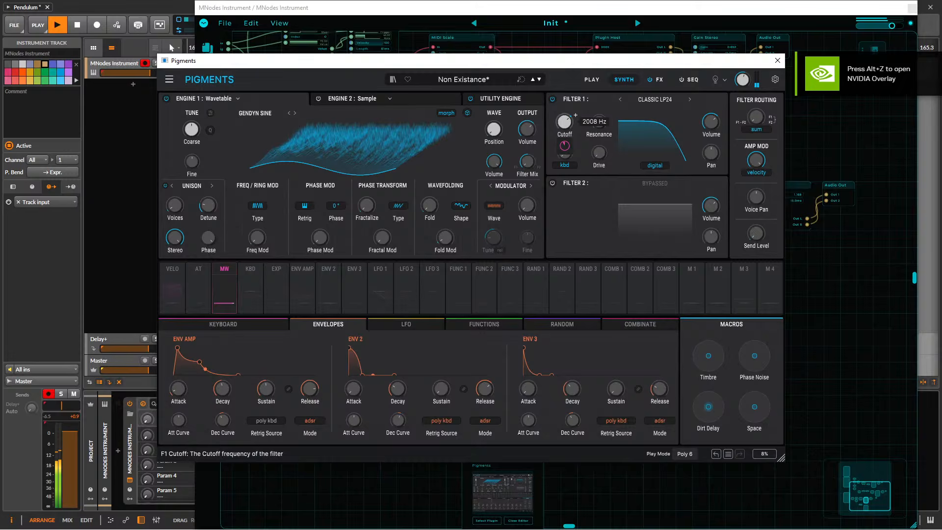
left_click(778, 60)
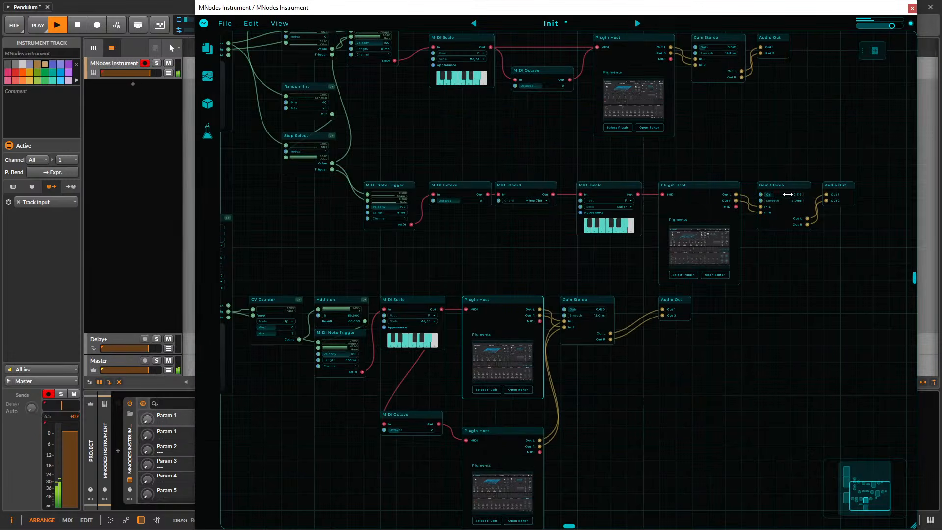
Add a second trigger point on the bottom Pendulum's arc, to the left of the existing one.
left_click_drag(709, 149, 770, 89)
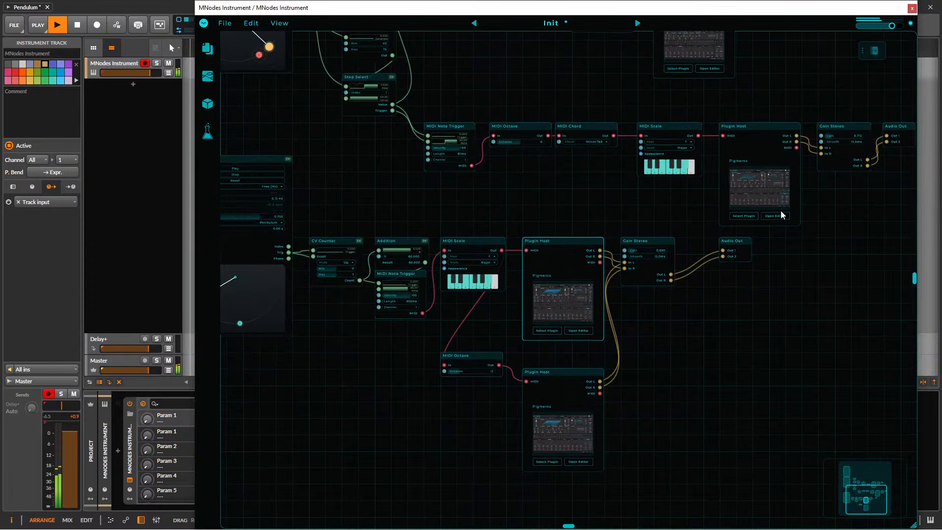
left_click_drag(739, 342, 825, 323)
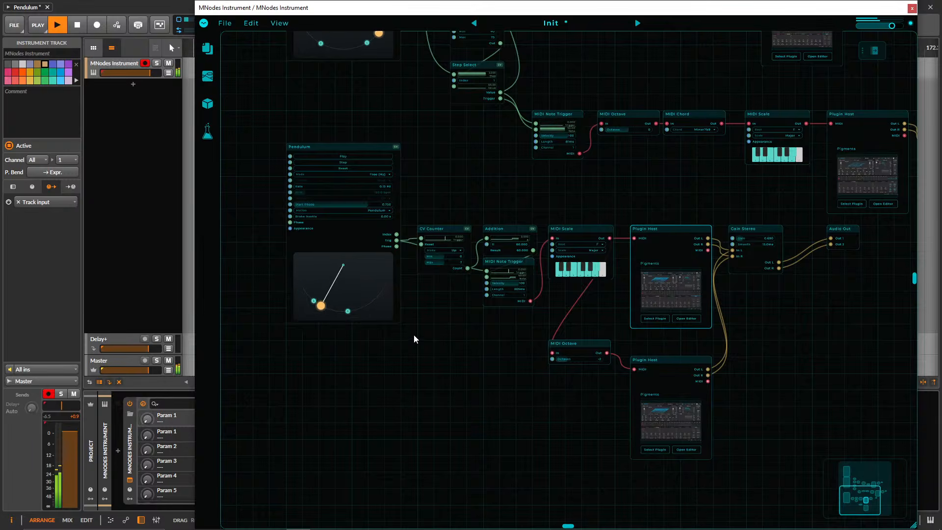
scroll(438, 337, "up", 3)
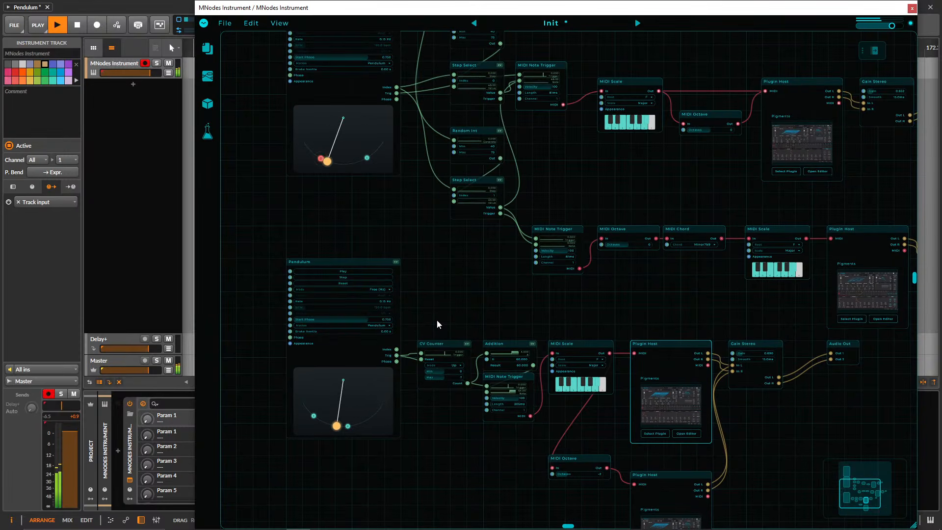
Readjust the Filter 1 cutoff in the bottom chain's first Pigments instance and set its MIDI Octave node to 1 octave.
left_click_drag(539, 299, 347, 258)
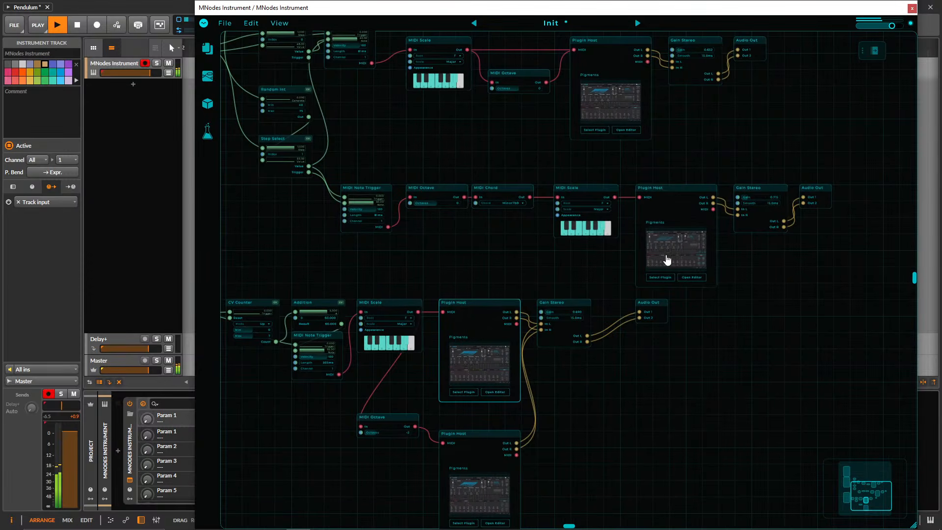
double_click(481, 367)
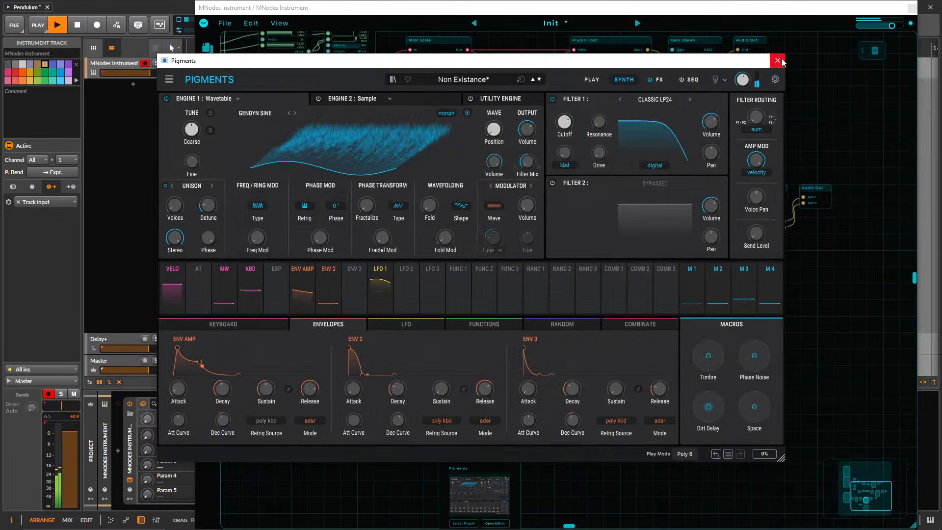
left_click(779, 61)
left_click_drag(639, 339, 719, 227)
left_click_drag(476, 320, 495, 326)
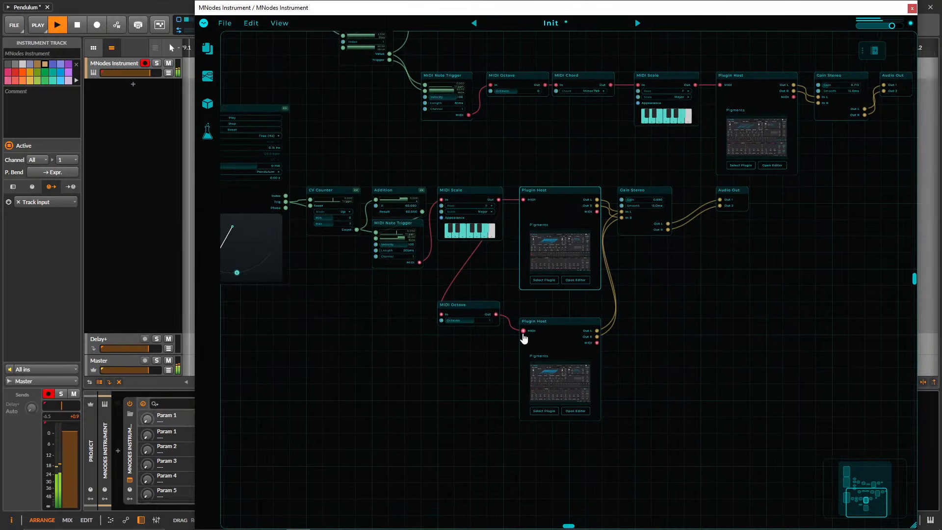
Check the Pigments instance on the bottom chain's octave branch and close its editor.
left_click(553, 384)
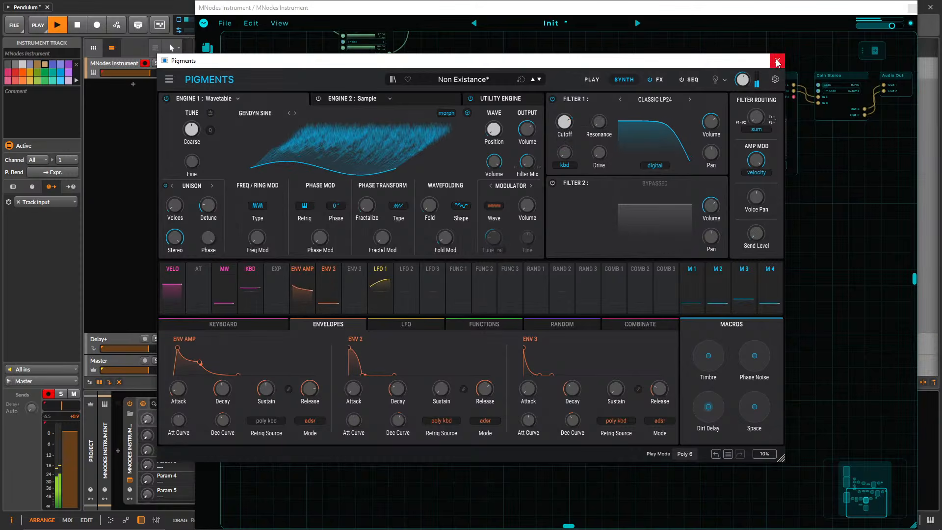
left_click(778, 61)
Move the middle Pendulum node slightly down, clear of the Pendulum above it.
left_click_drag(389, 294, 509, 326)
left_click_drag(465, 155, 430, 369)
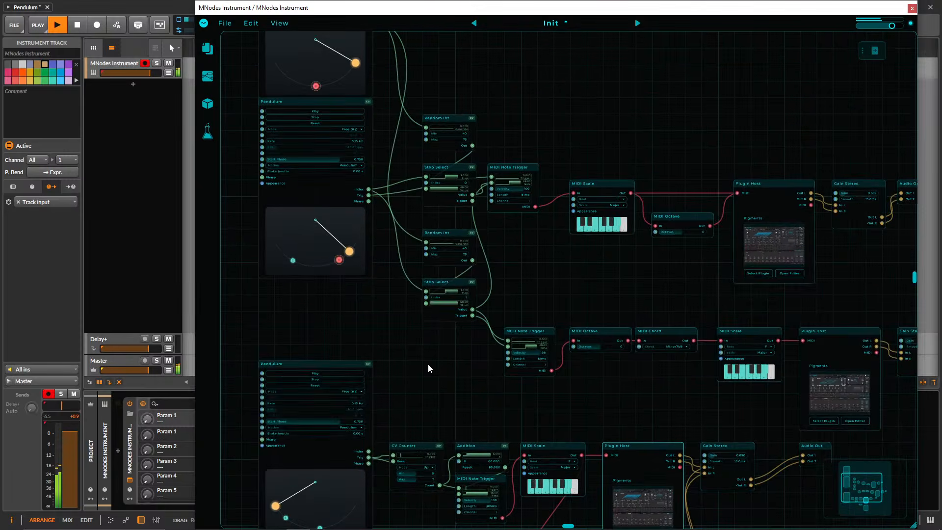
left_click_drag(568, 274, 565, 397)
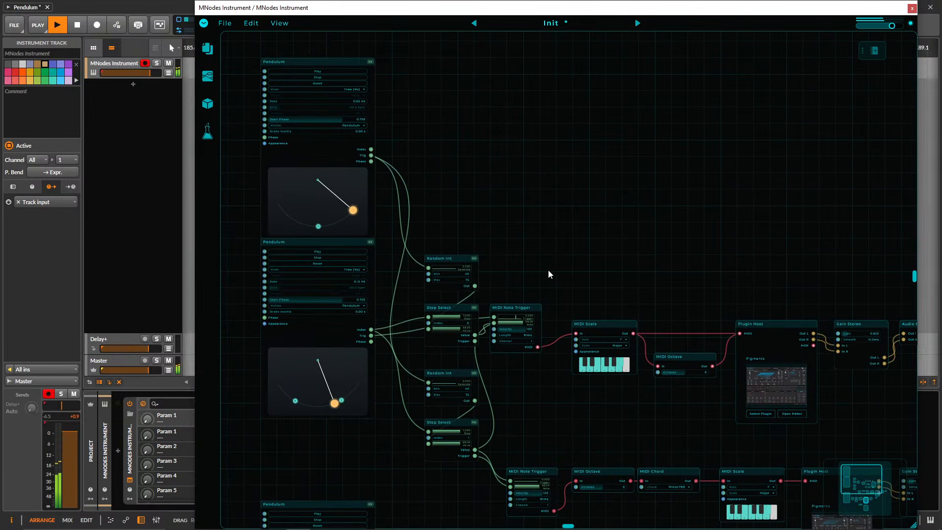
left_click_drag(548, 270, 591, 241)
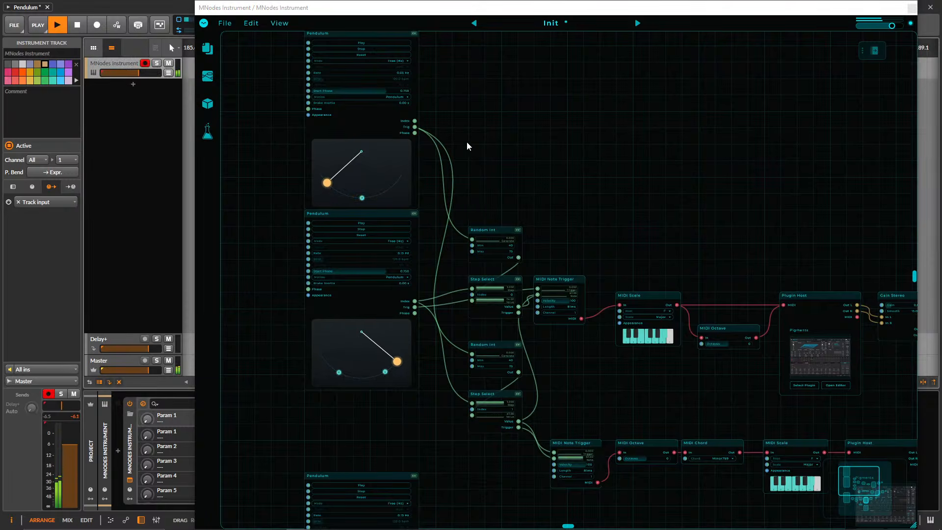
scroll(466, 145, "up", 1)
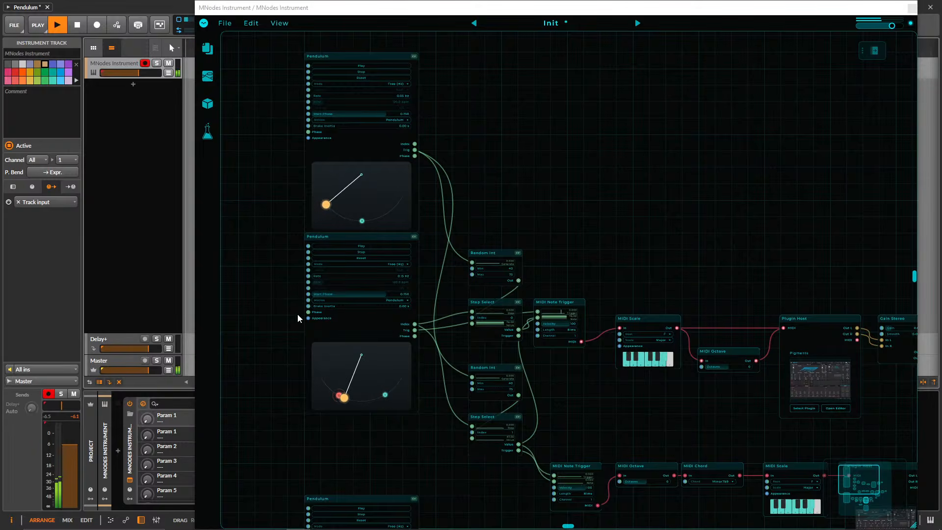
left_click_drag(336, 237, 335, 253)
left_click_drag(384, 468, 397, 259)
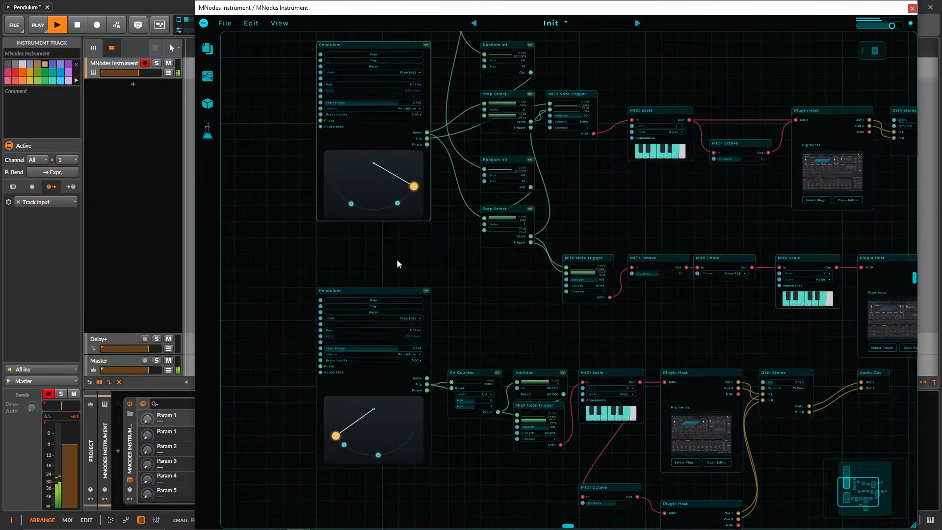
Set the mode of the CV Counter driven by the bottom Pendulum to Down.
left_click(396, 297)
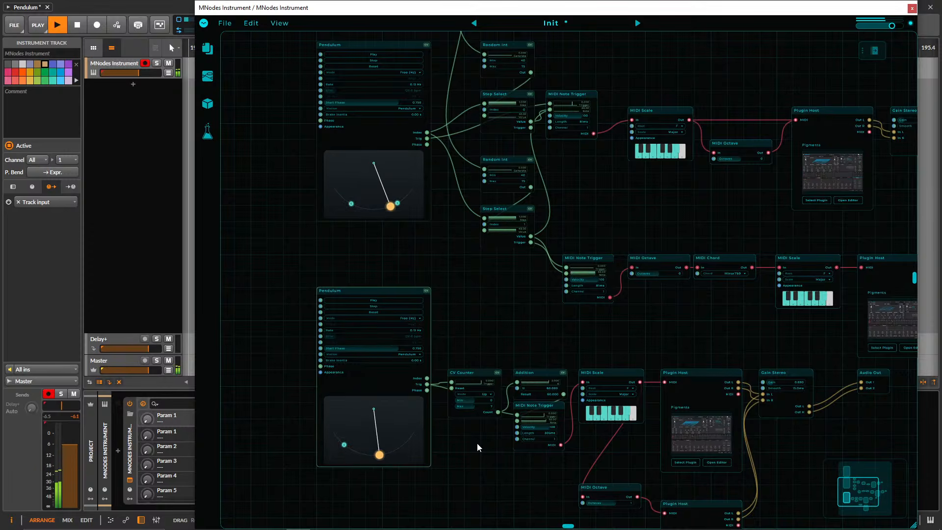
scroll(445, 471, "up", 2)
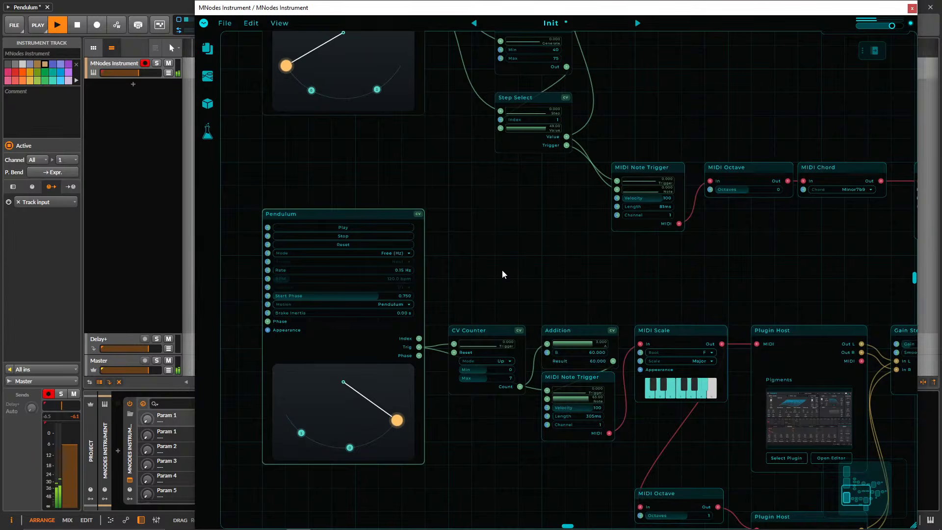
scroll(502, 273, "up", 2)
left_click_drag(494, 273, 557, 231)
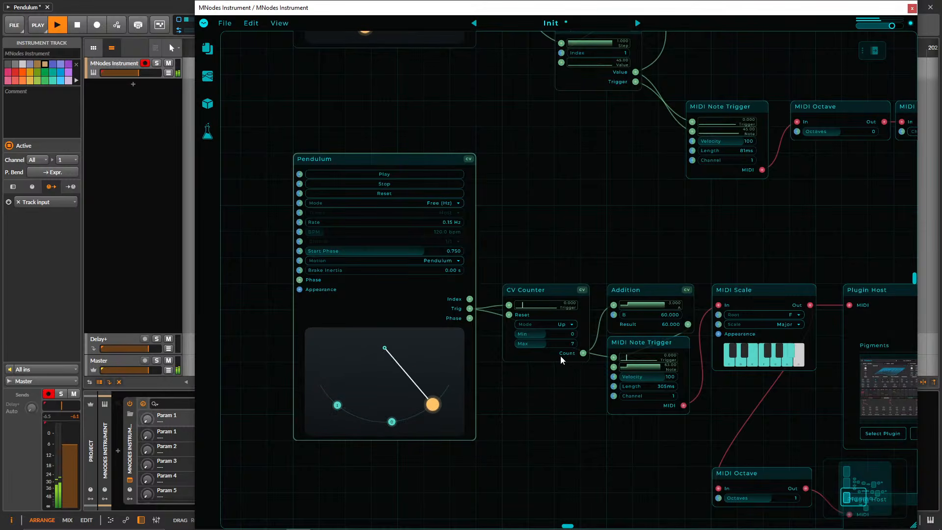
left_click(560, 324)
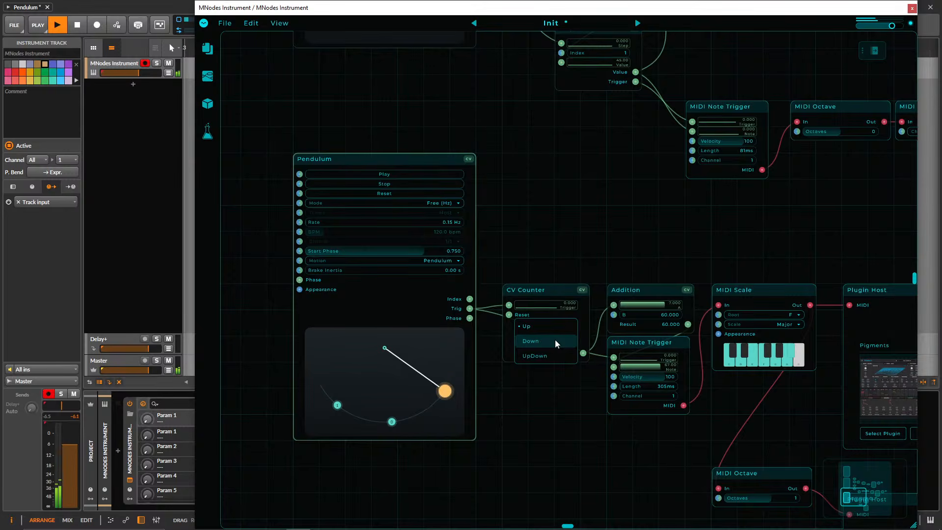
left_click(555, 340)
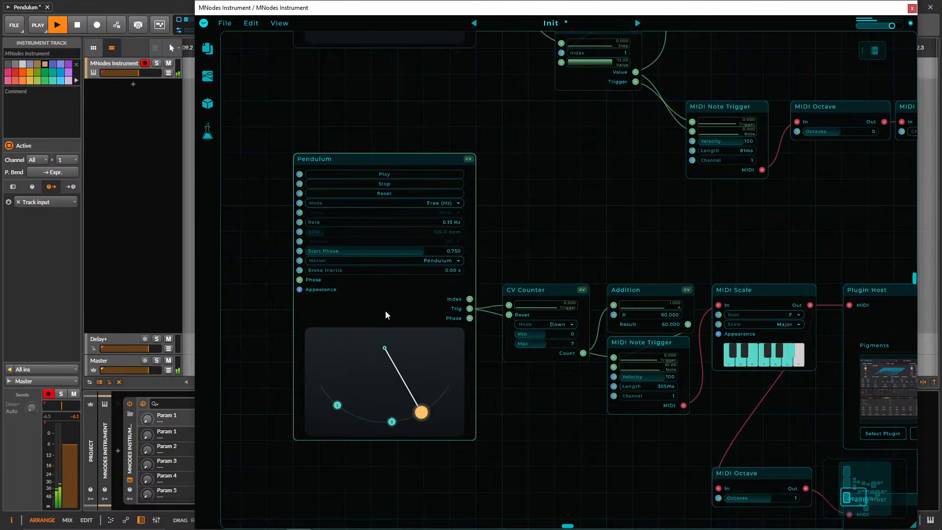
Check the bottom chain's first Pigments instance and close its editor.
left_click_drag(523, 210, 469, 178)
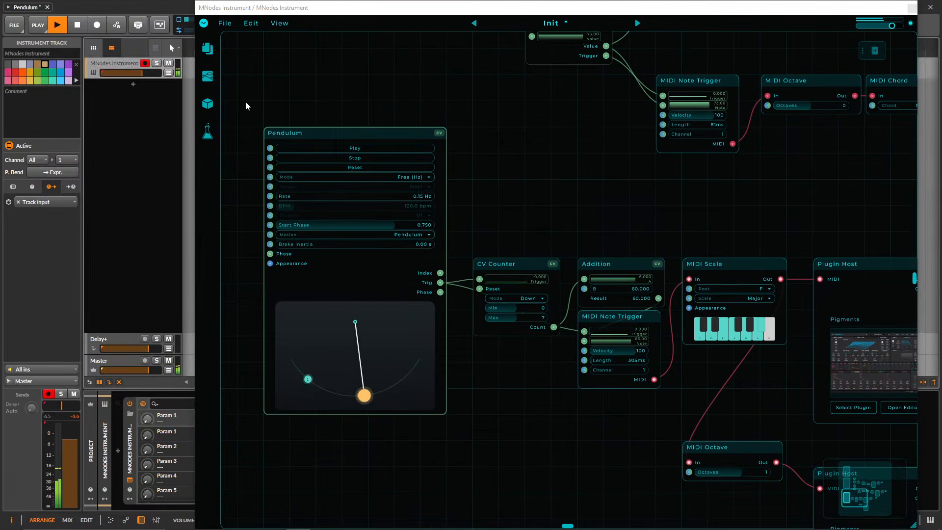
left_click_drag(538, 189, 417, 170)
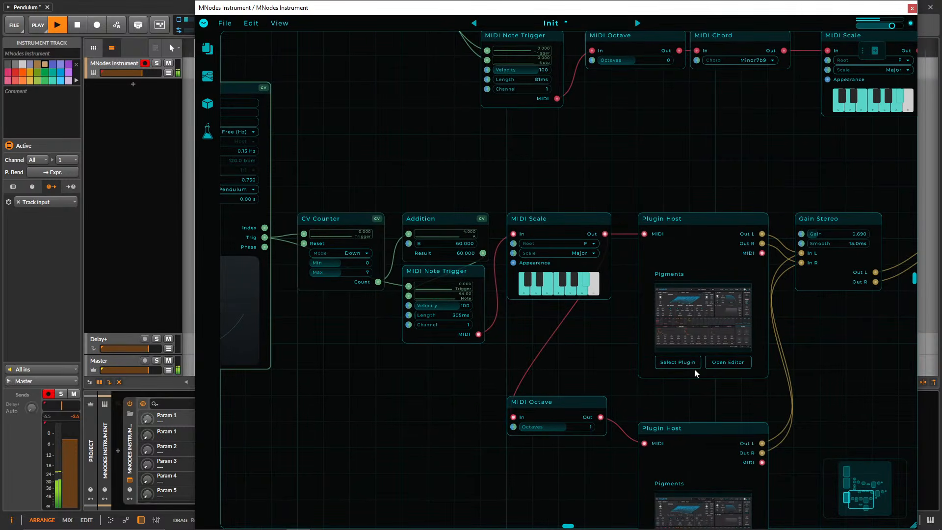
left_click_drag(681, 187, 450, 349)
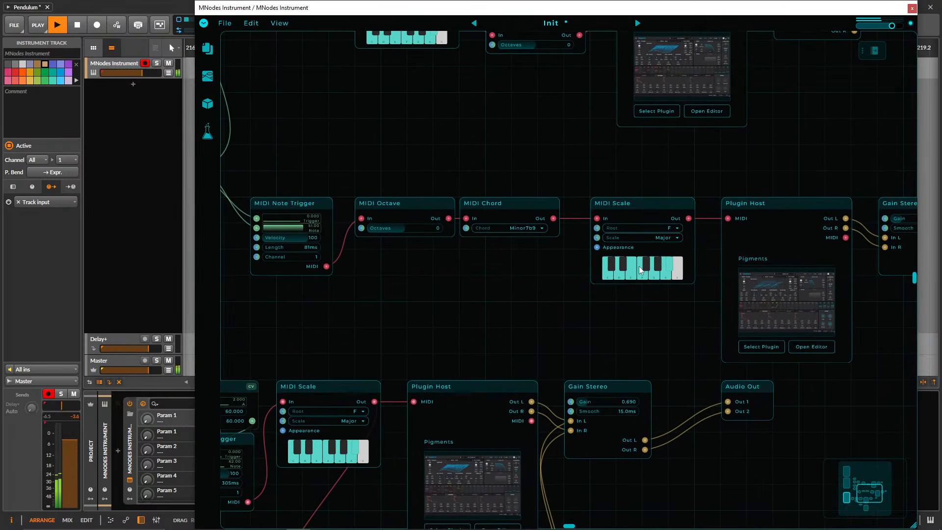
scroll(517, 328, "down", 3)
left_click(452, 338)
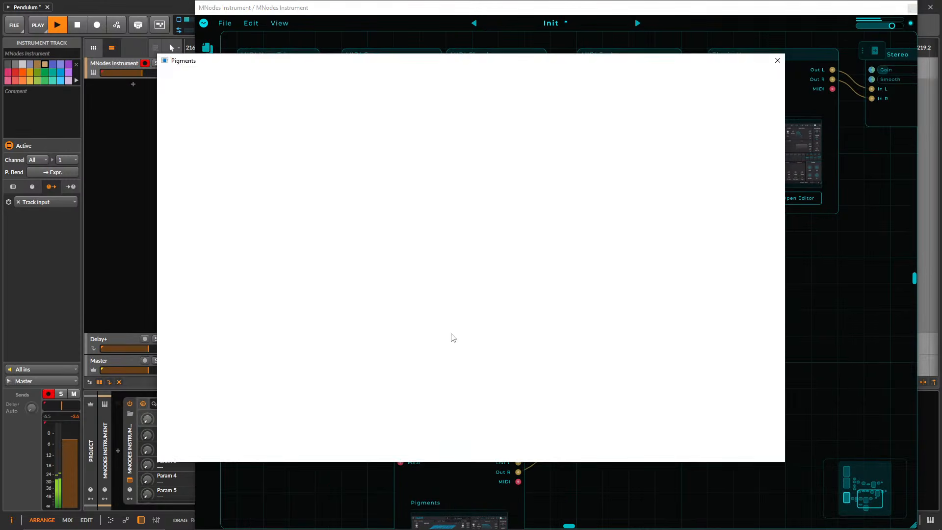
left_click(778, 61)
Add a third trigger point to the right on the bottom Pendulum's arc and set its MIDI Note Trigger to length 103 ms, velocity 90.
left_click_drag(418, 192, 671, 166)
left_click_drag(419, 170, 314, 200)
left_click_drag(669, 206, 332, 345)
left_click_drag(593, 156, 515, 308)
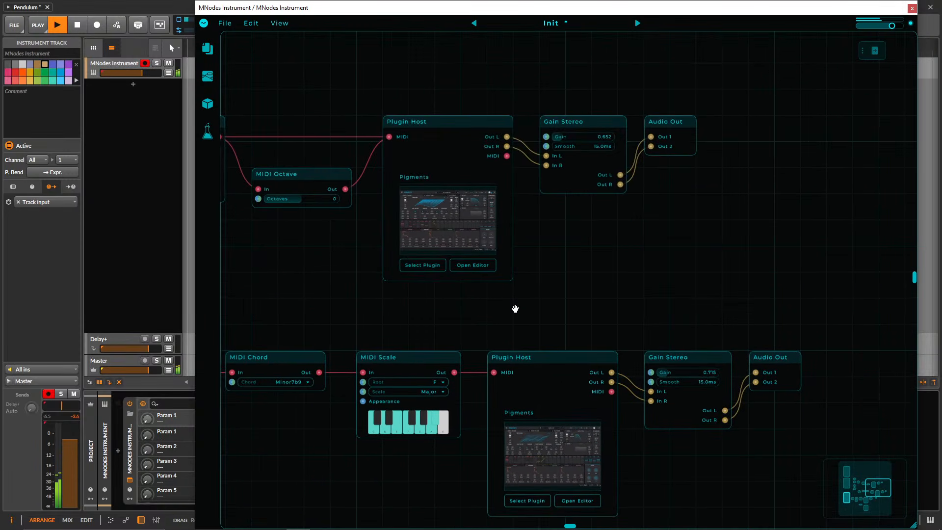
left_click_drag(248, 280, 724, 220)
left_click_drag(578, 234, 715, 172)
left_click_drag(470, 253, 463, 146)
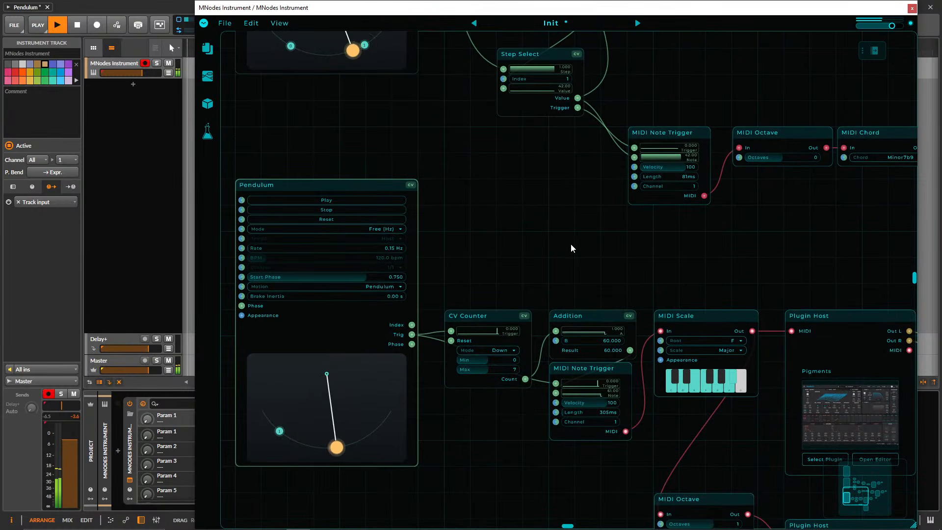
left_click_drag(570, 244, 554, 147)
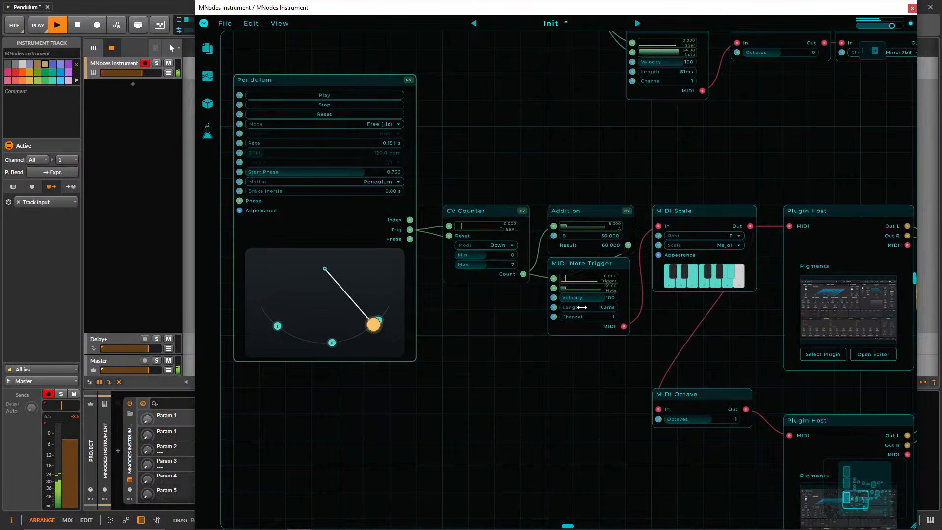
scroll(584, 176, "down", 2)
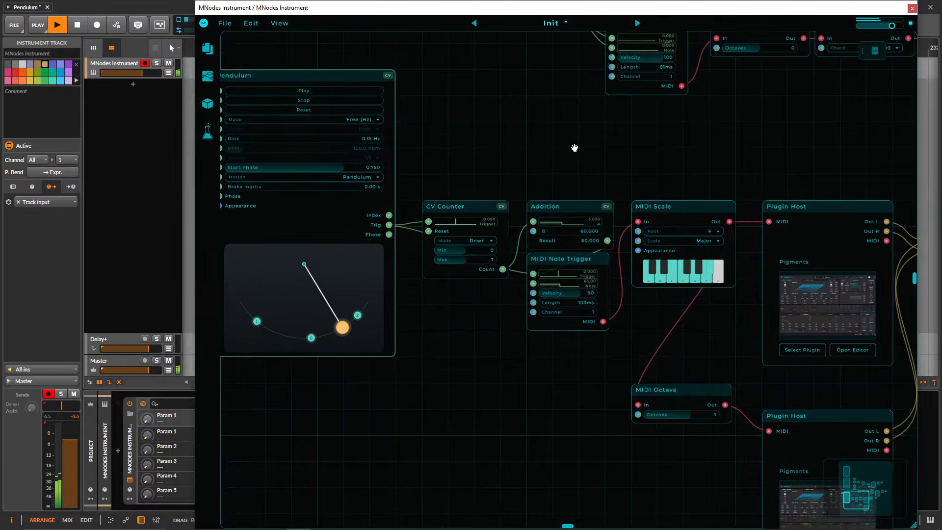
Review the whole patch with its three Pendulums and lower the volume of the MNodes Instrument track slightly.
scroll(459, 346, "down", 2)
scroll(449, 352, "down", 3)
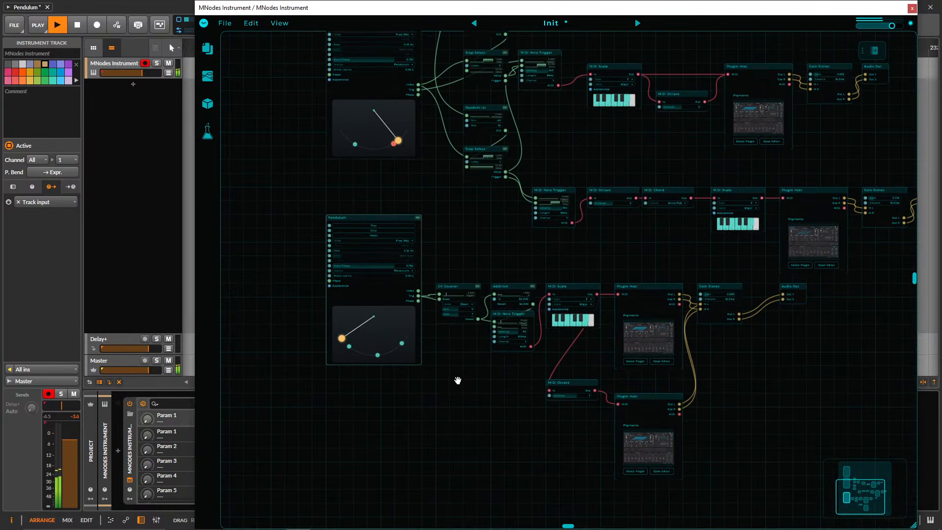
left_click_drag(611, 128, 645, 222)
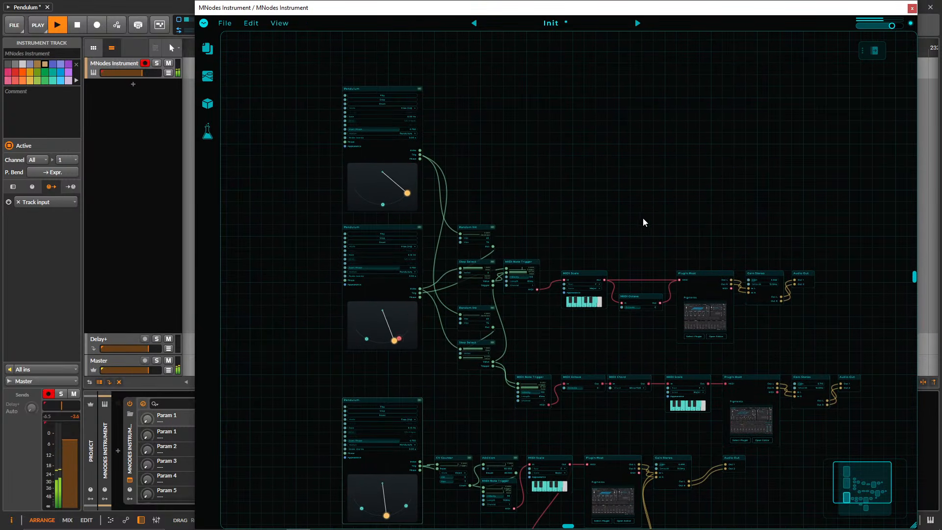
left_click(394, 88)
left_click_drag(475, 112, 469, 82)
left_click_drag(561, 156, 579, 152)
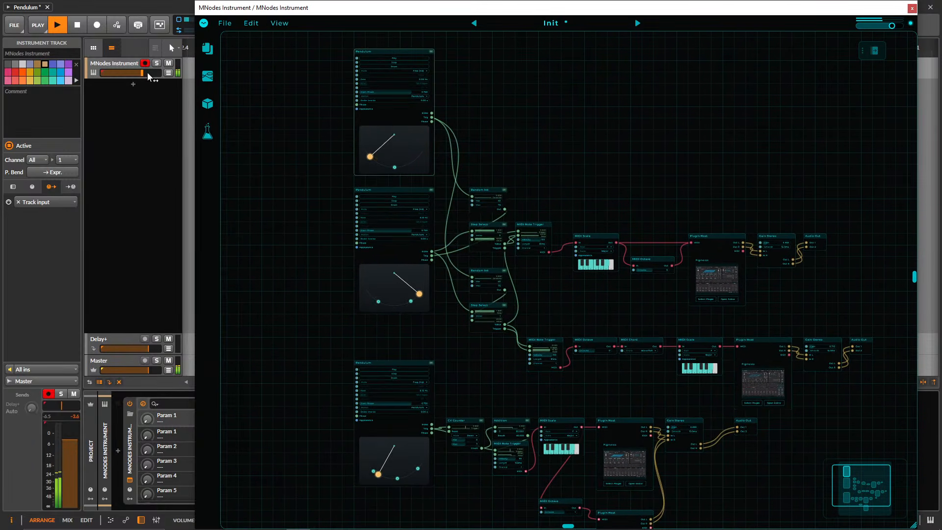
left_click_drag(146, 73, 139, 73)
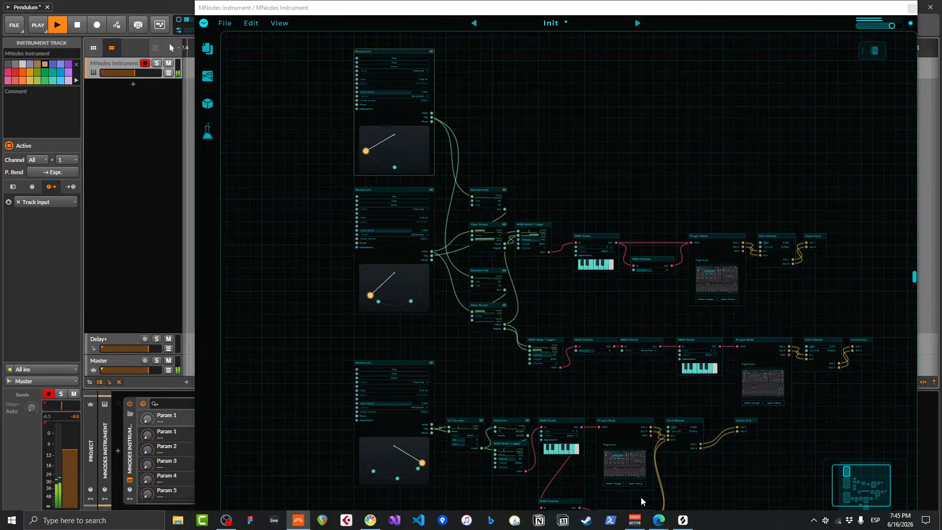
Shift the MNodes window to the left and widen it to fill most of the screen.
left_click(385, 49)
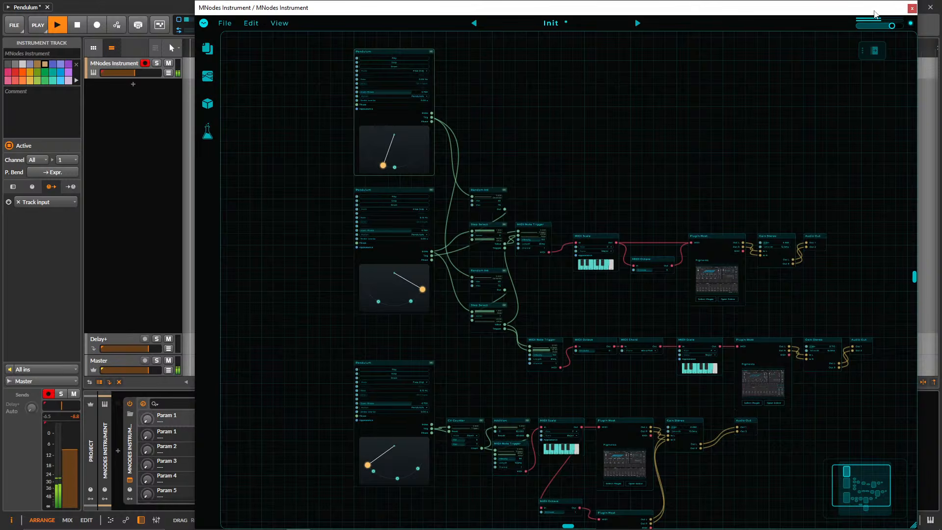
left_click_drag(874, 13, 741, 20)
left_click_drag(807, 518, 937, 513)
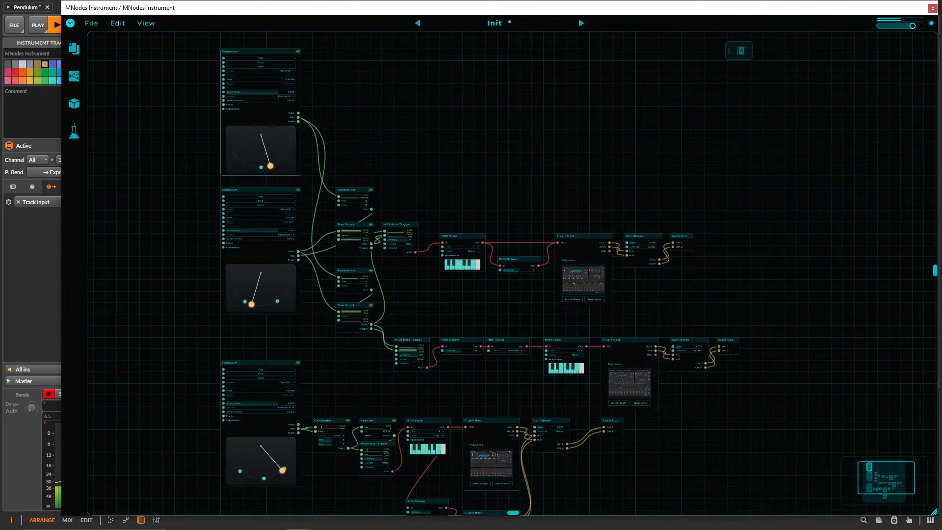
left_click_drag(552, 160, 642, 149)
Add the top Pendulum node to the front panel and show the front panel view.
right_click(346, 44)
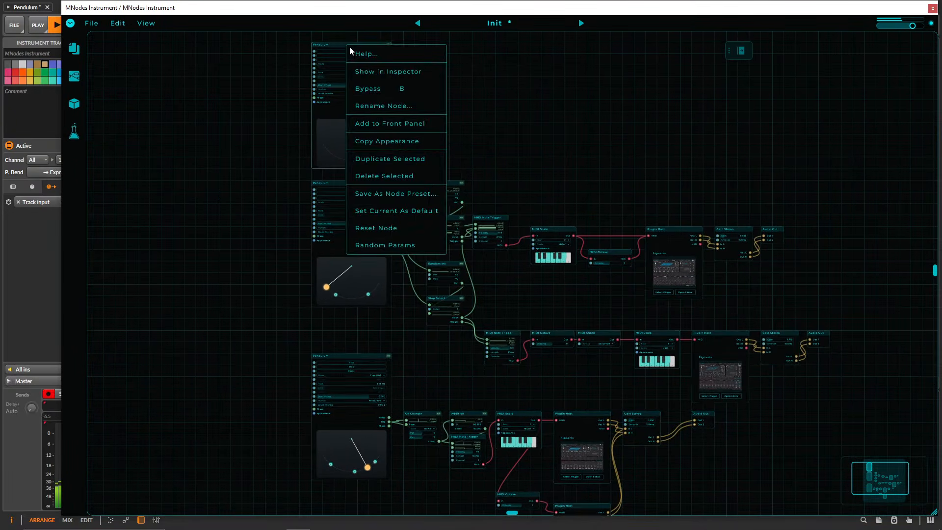
left_click(403, 120)
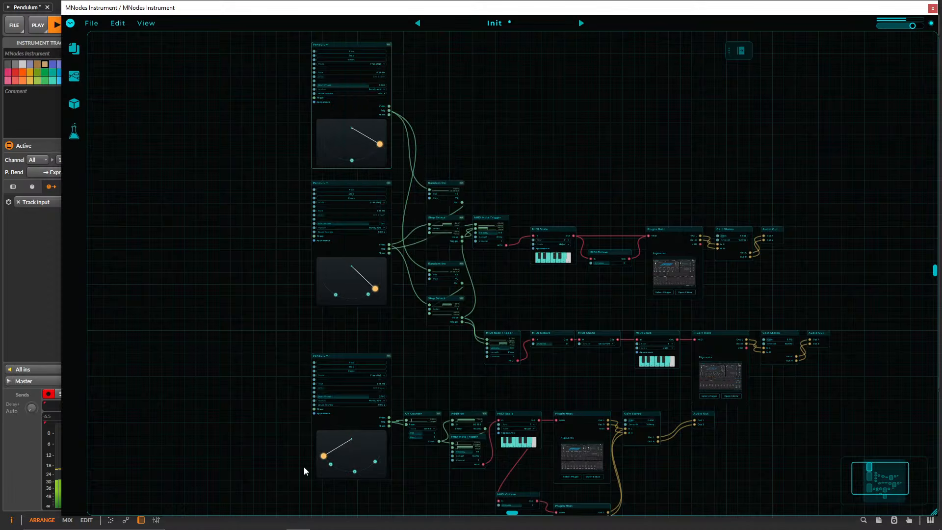
left_click(741, 58)
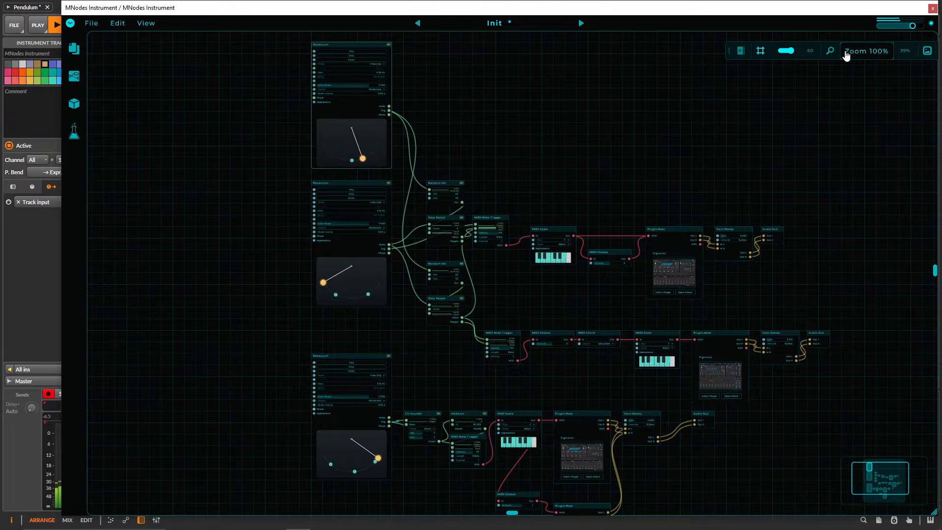
left_click(927, 51)
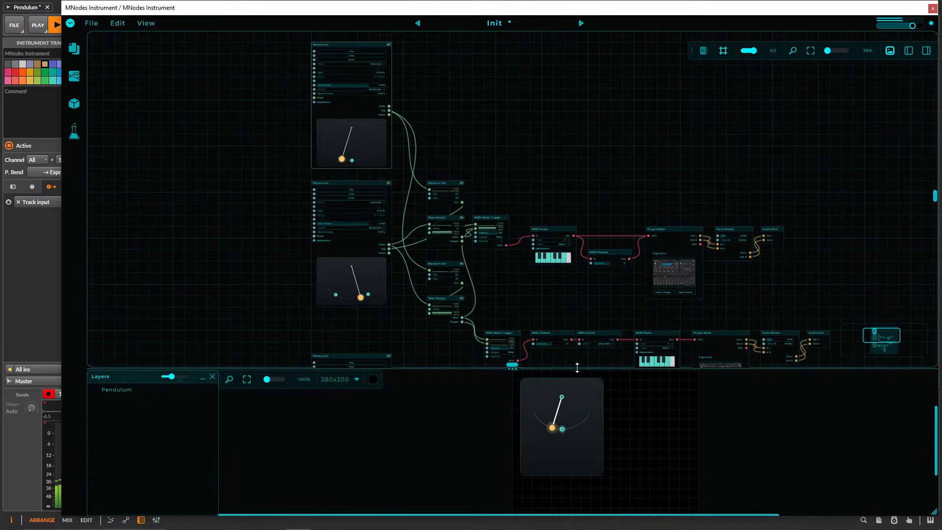
Frame the top Pendulum node in the graph and enlarge the front panel area, moving the view toolbar out of the way.
left_click_drag(577, 366, 577, 225)
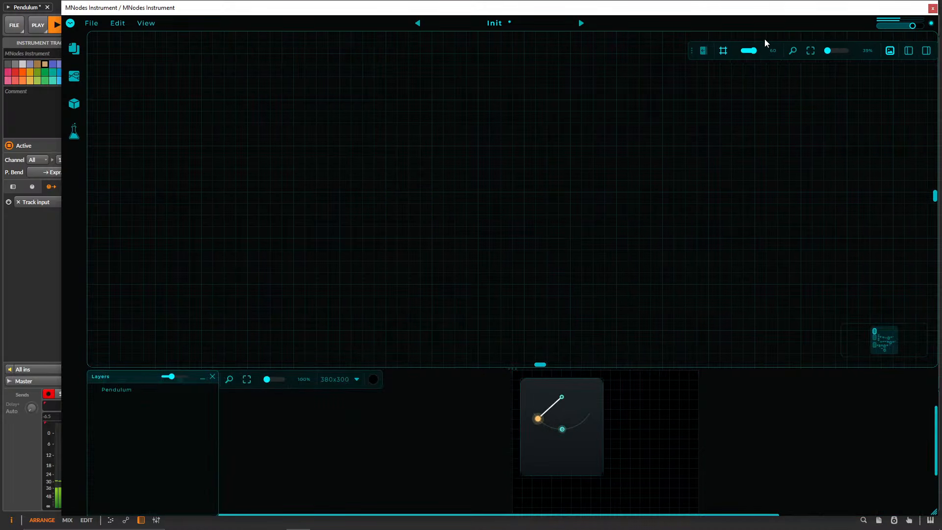
left_click_drag(693, 53, 342, 333)
left_click(444, 330)
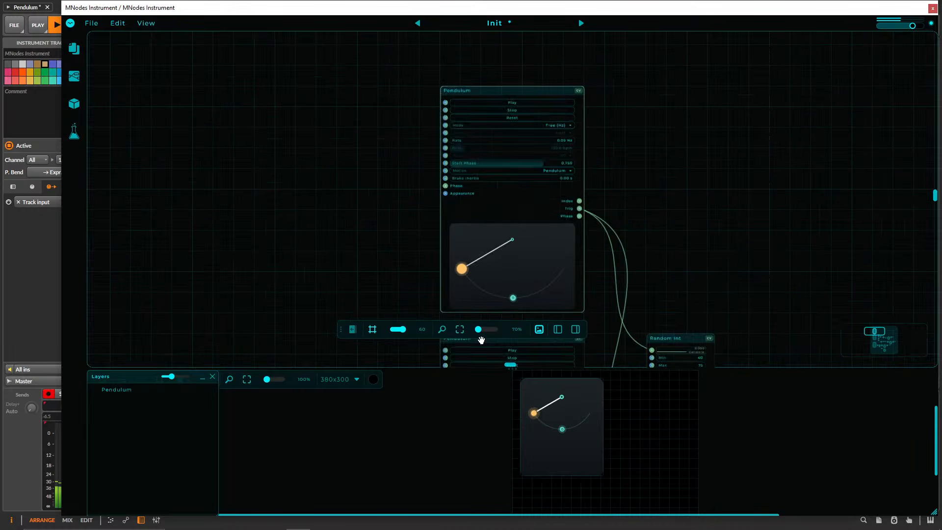
left_click_drag(594, 371, 595, 157)
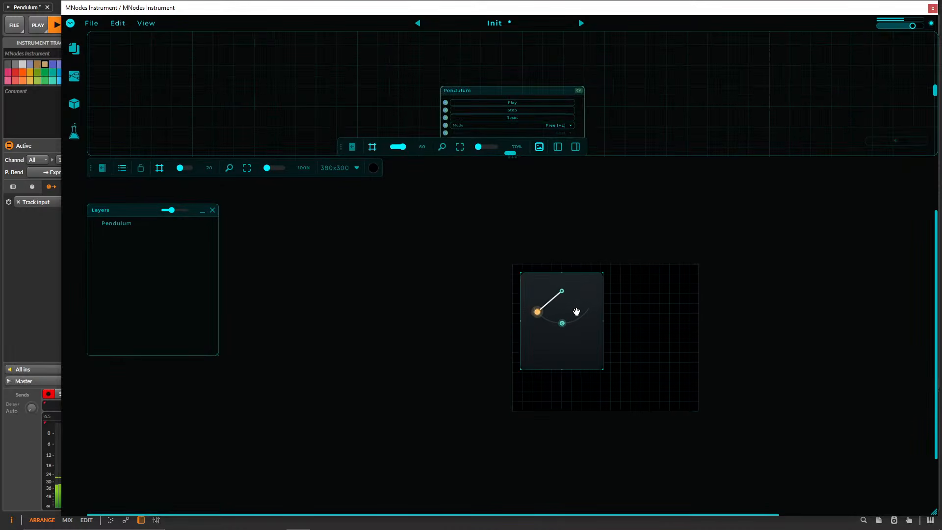
Resize the front panel canvas to 760x420 and widen the pendulum display placed in its upper-left corner.
left_click_drag(578, 311, 563, 302)
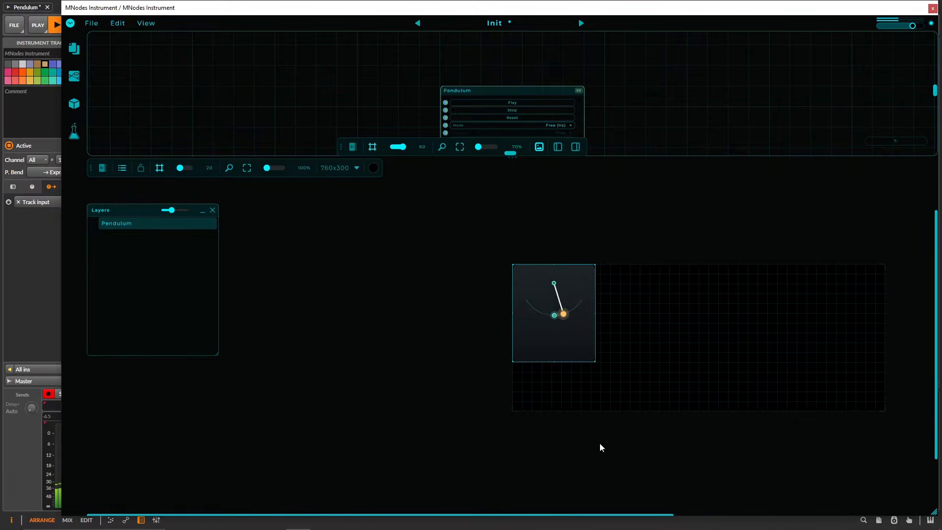
left_click_drag(561, 195, 397, 184)
left_click_drag(440, 303, 498, 302)
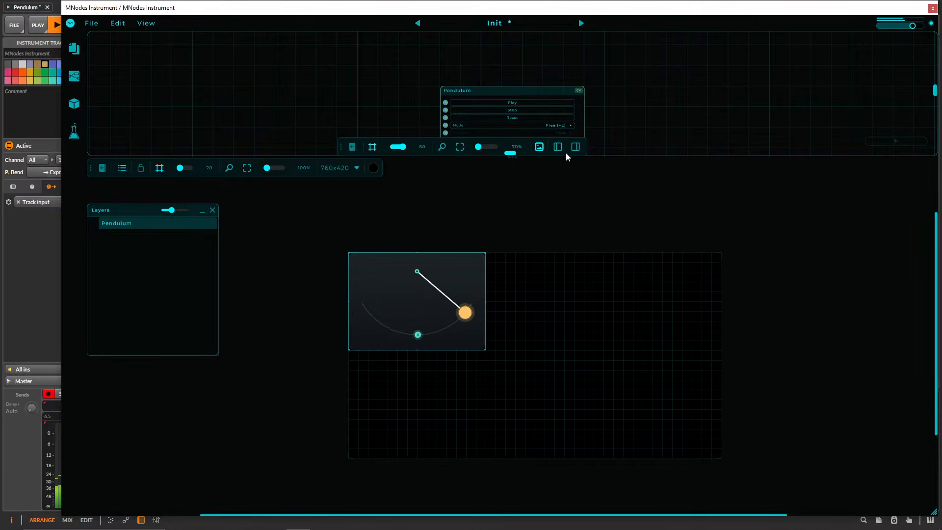
left_click_drag(567, 159, 561, 283)
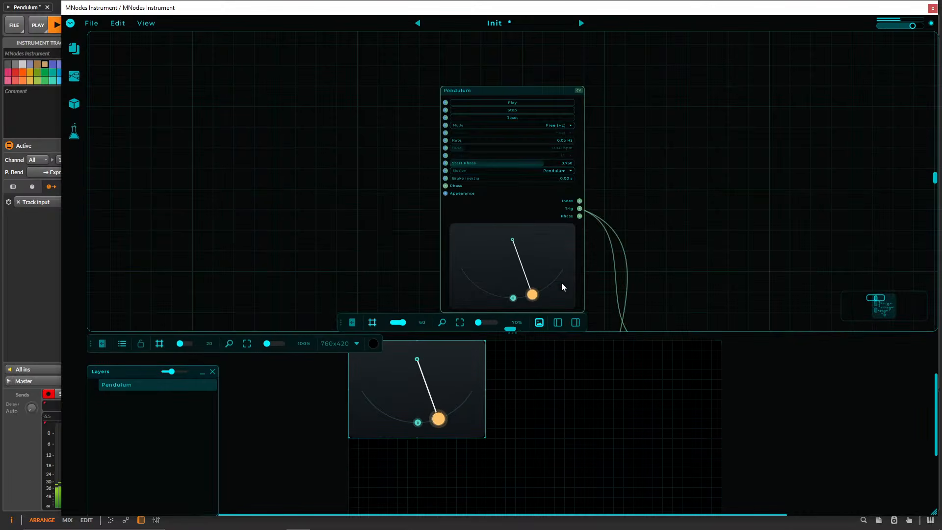
Add the second Pendulum node to the front panel and widen its display beside the first one.
scroll(614, 147, "down", 3)
right_click(516, 170)
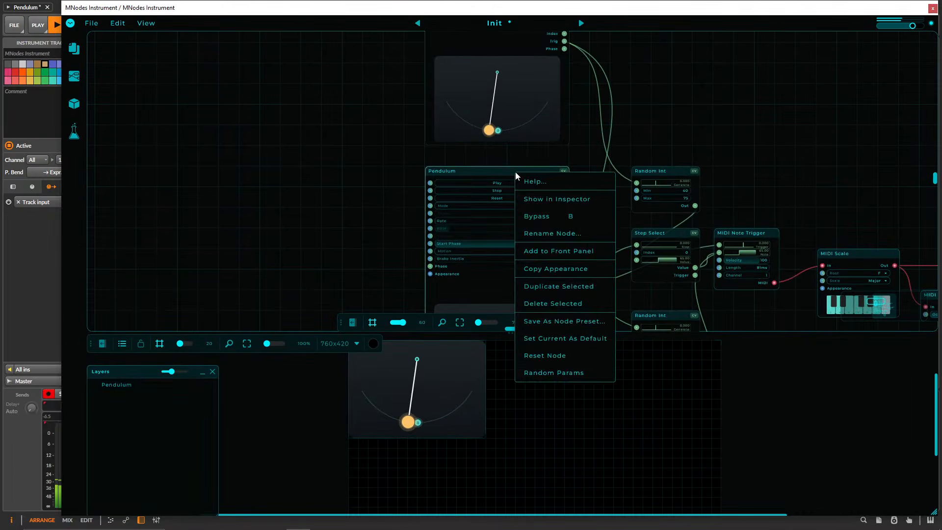
left_click(570, 249)
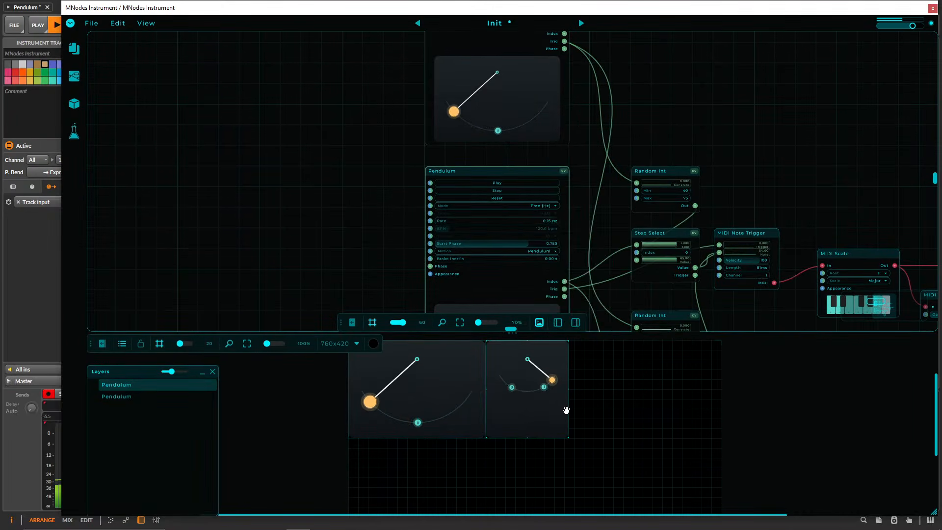
left_click_drag(576, 408, 637, 408)
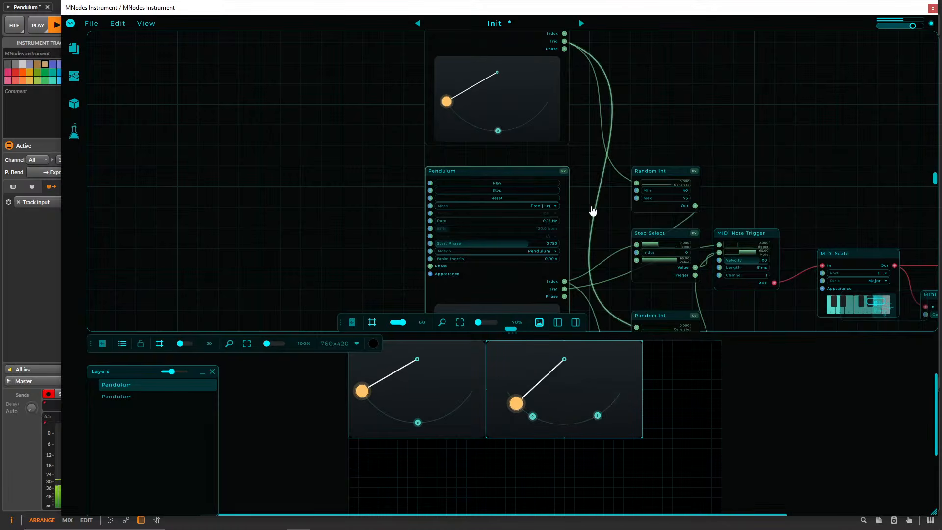
Add the third Pendulum node to the front panel and widen its display to match the first one above it.
scroll(587, 206, "down", 5)
right_click(499, 206)
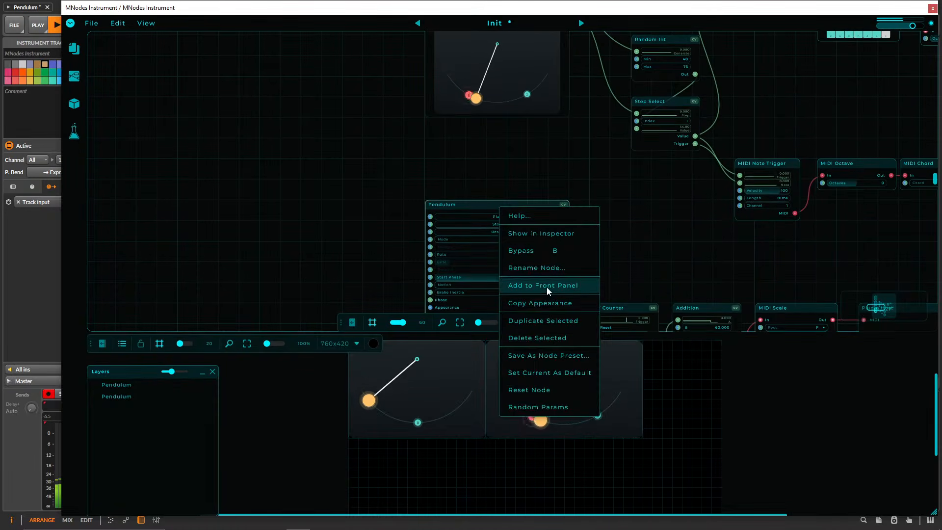
left_click(547, 287)
left_click_drag(417, 488, 402, 479)
scroll(451, 462, "down", 2)
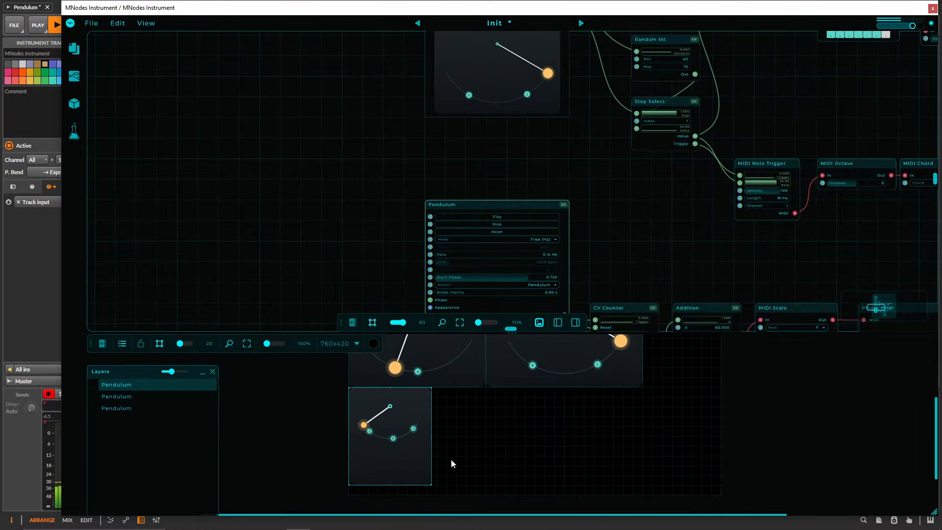
left_click_drag(431, 449, 485, 448)
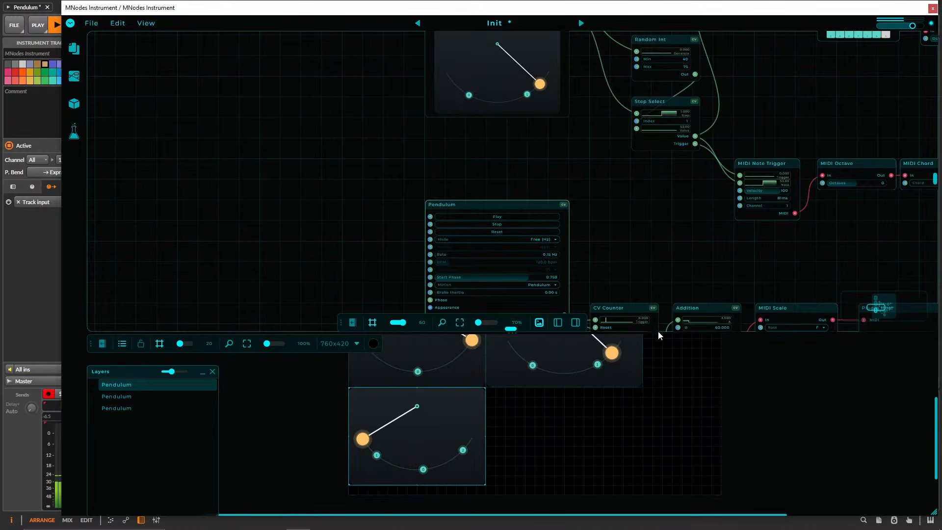
Enlarge the graph area and look over the third pendulum's note chain down to its two Pigments plugin hosts.
left_click_drag(660, 333, 659, 420)
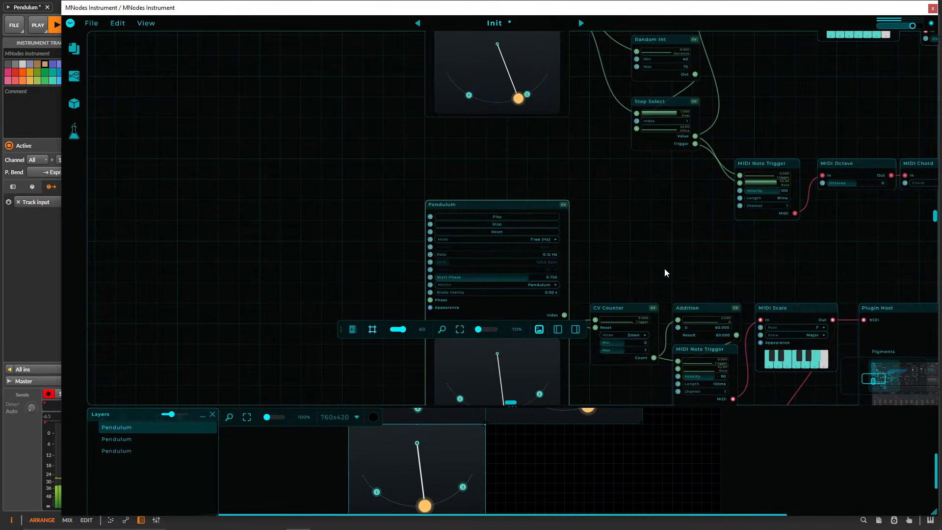
left_click_drag(669, 269, 348, 215)
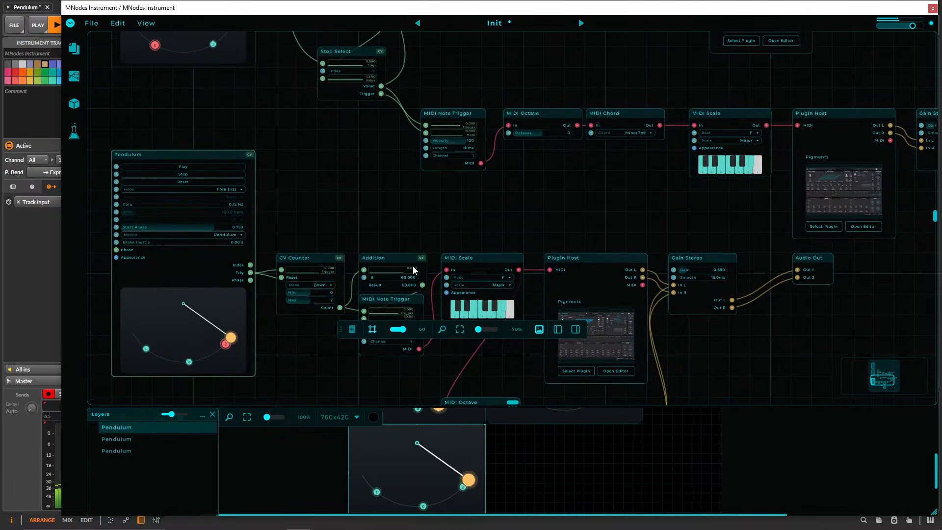
left_click_drag(340, 329, 341, 383)
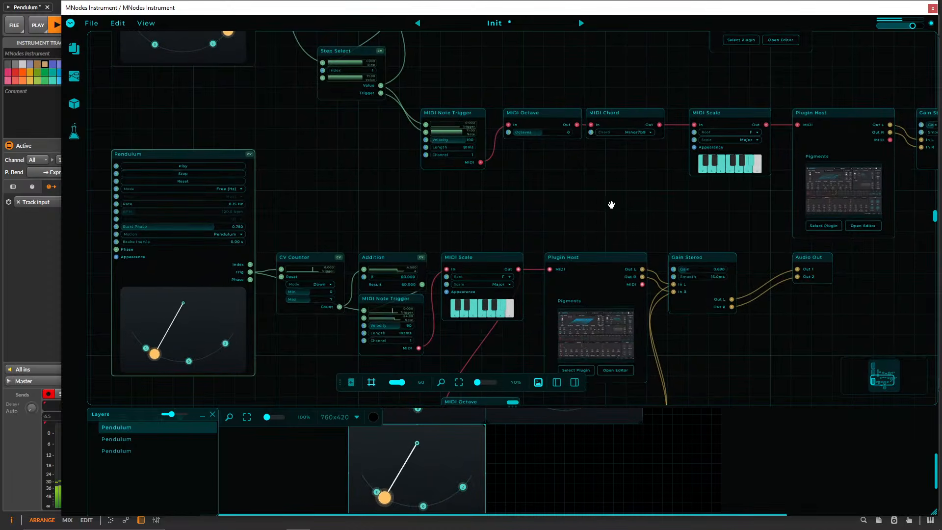
left_click_drag(613, 204, 589, 118)
left_click_drag(711, 301, 699, 174)
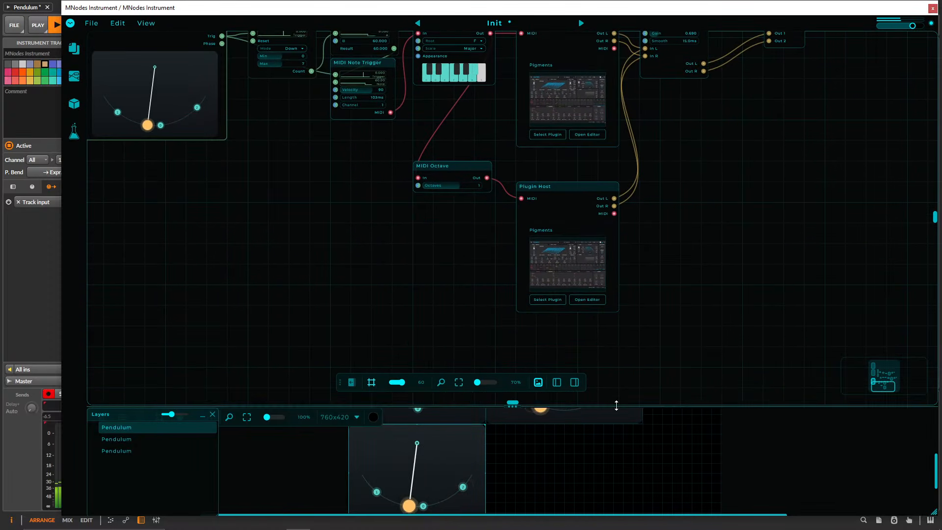
Enlarge the front panel area, stretch the lower pendulum display across both upper ones, and crop the canvas to 600x400.
left_click_drag(617, 404, 617, 198)
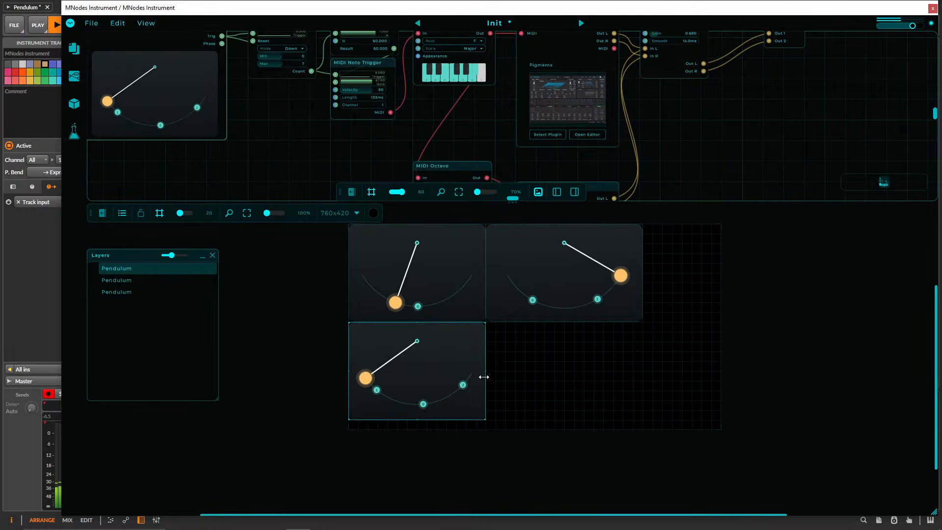
left_click_drag(484, 377, 643, 376)
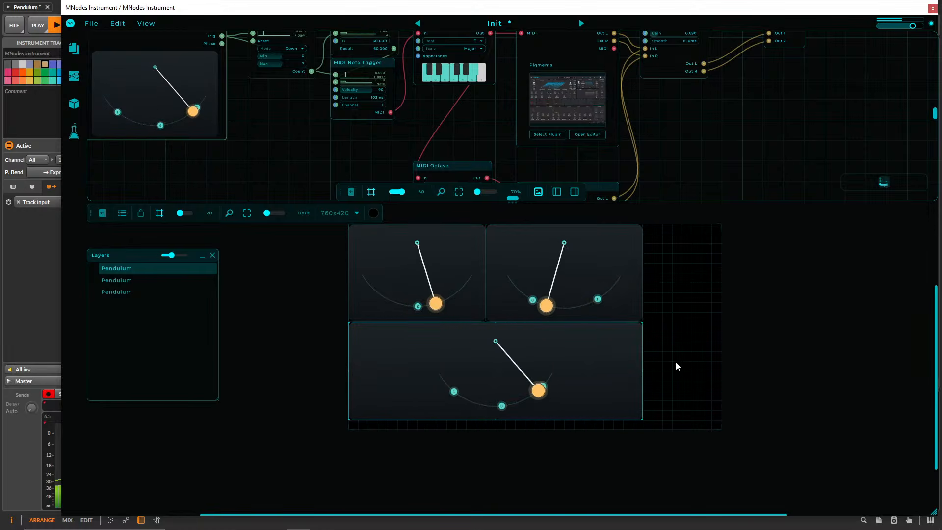
left_click_drag(723, 361, 644, 364)
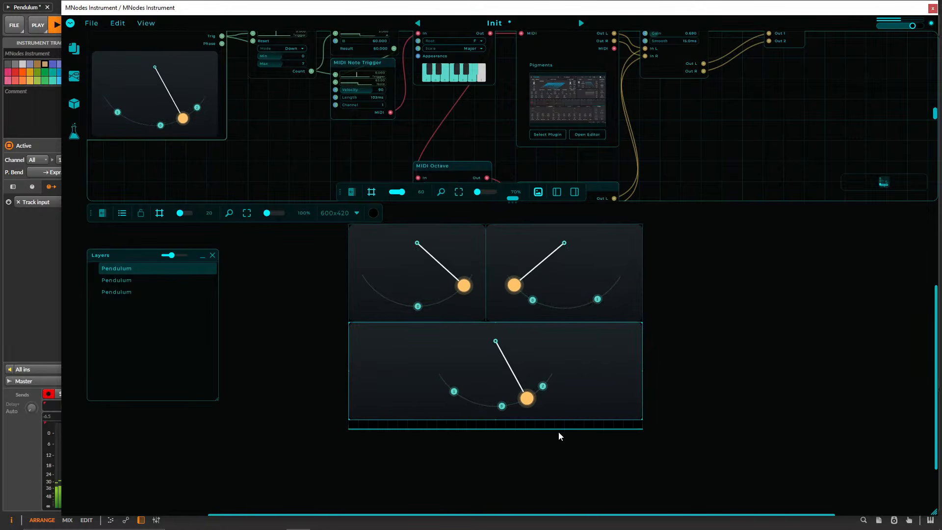
left_click_drag(560, 436, 560, 426)
Select all three pendulum displays and make their Background colour fully transparent with alpha 00.
left_click(706, 340)
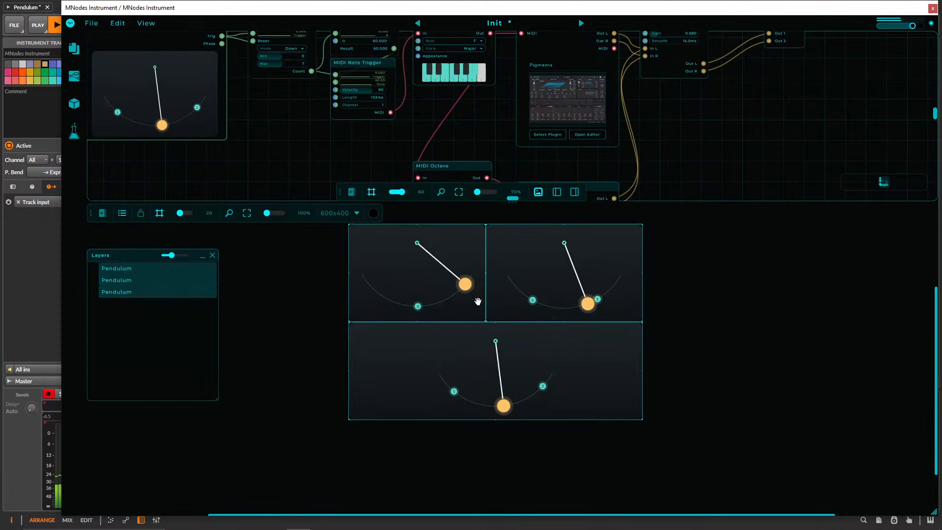
left_click(387, 275)
left_click_drag(652, 362, 387, 291)
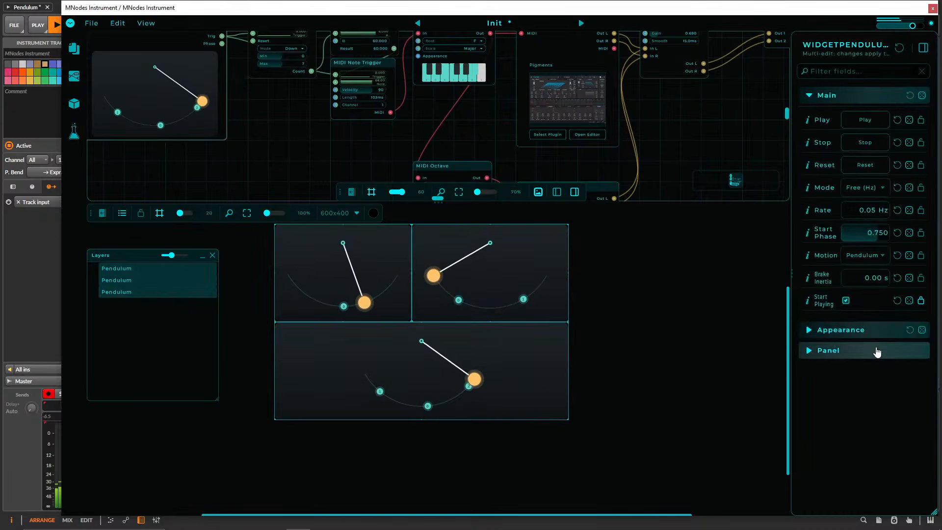
left_click(841, 330)
scroll(841, 332, "down", 3)
left_click(850, 324)
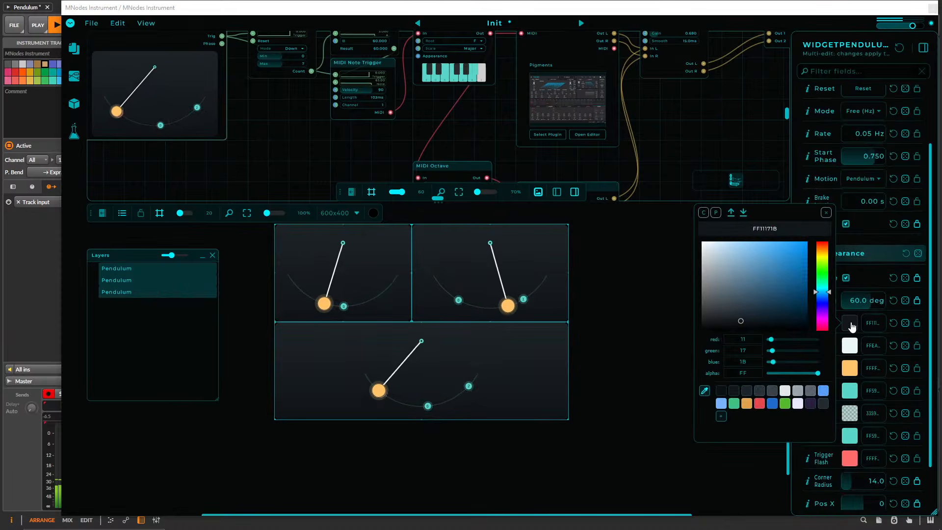
left_click_drag(816, 376, 664, 366)
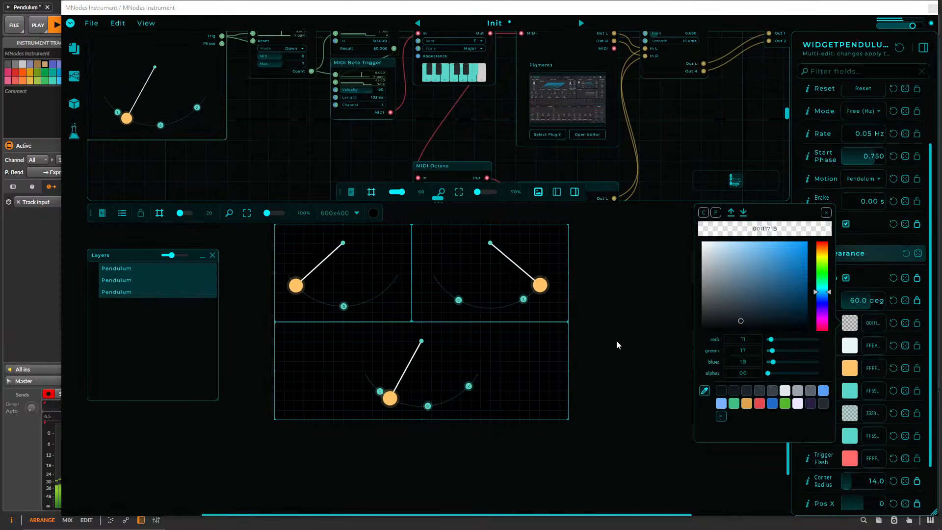
left_click(611, 323)
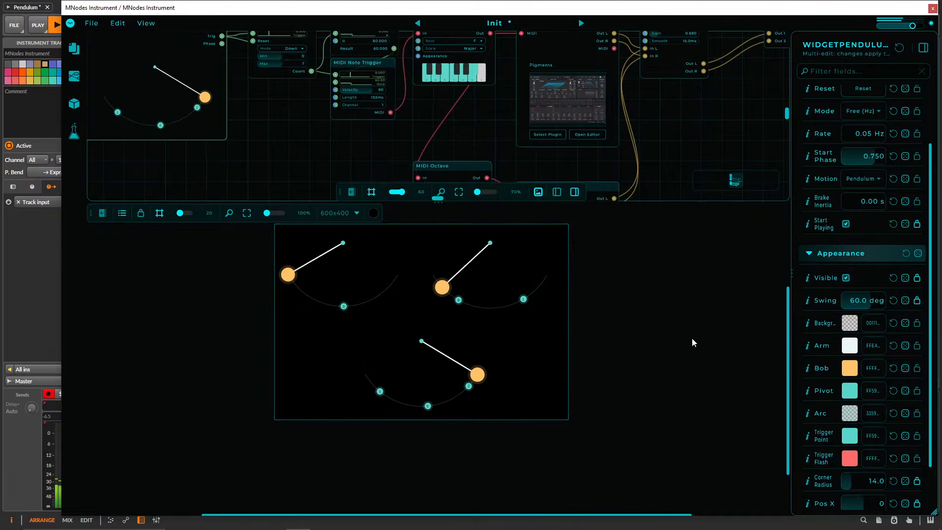
Return the front panel to editing, reselect all three pendulum displays, and set their Arm colour to white FFFFFFFF.
key("ctrl+e")
left_click_drag(678, 416, 295, 259)
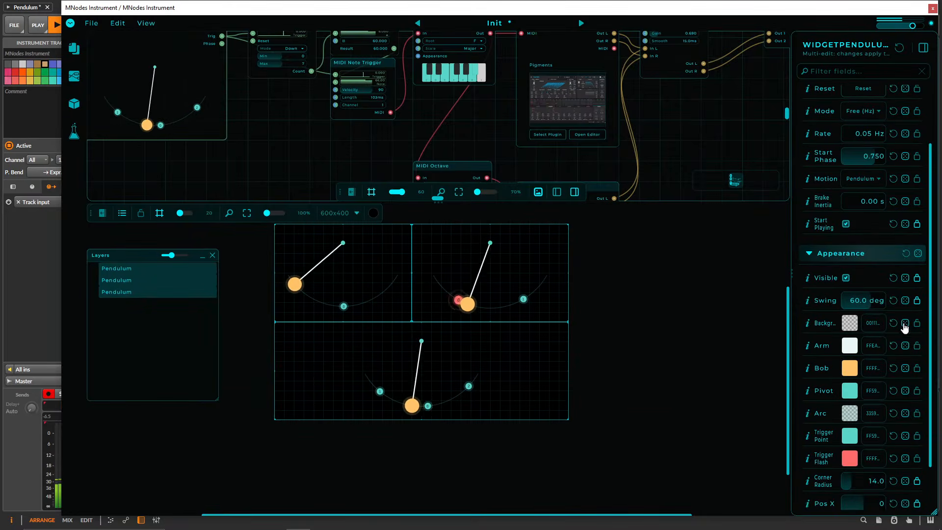
left_click(848, 347)
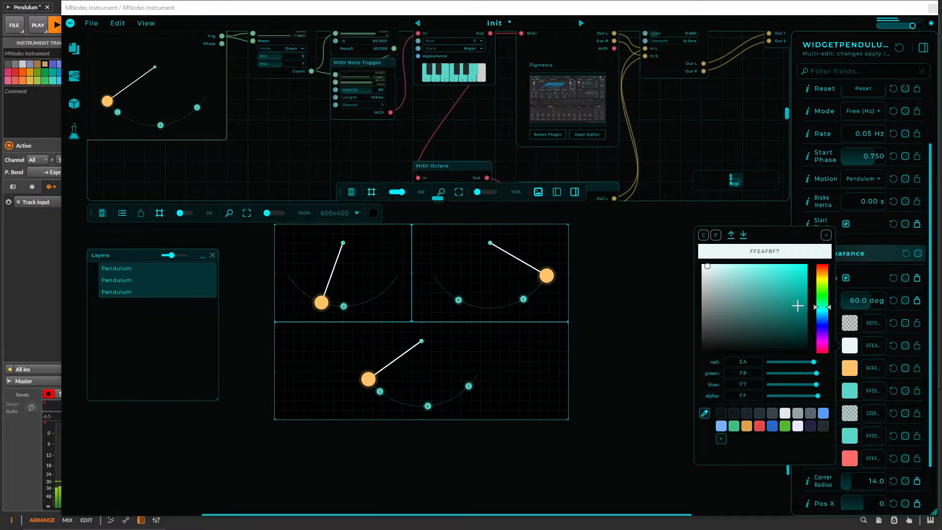
left_click_drag(823, 309, 824, 323)
left_click_drag(794, 278, 700, 262)
Set the three displays' Bob colour to green FF22FF49 and their Pivot colour to yellow FFD9EB1F.
left_click(852, 369)
left_click_drag(804, 330, 701, 275)
left_click(822, 319)
left_click_drag(802, 301, 794, 277)
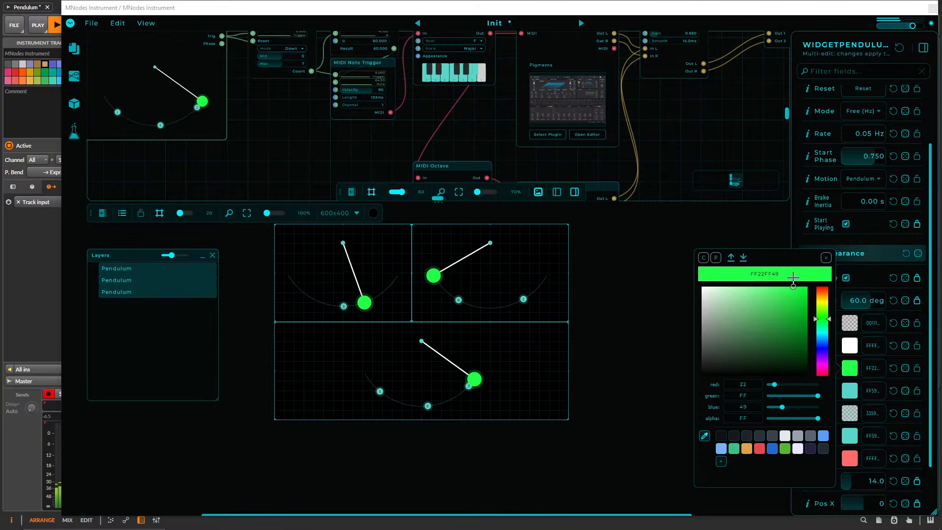
left_click(856, 395)
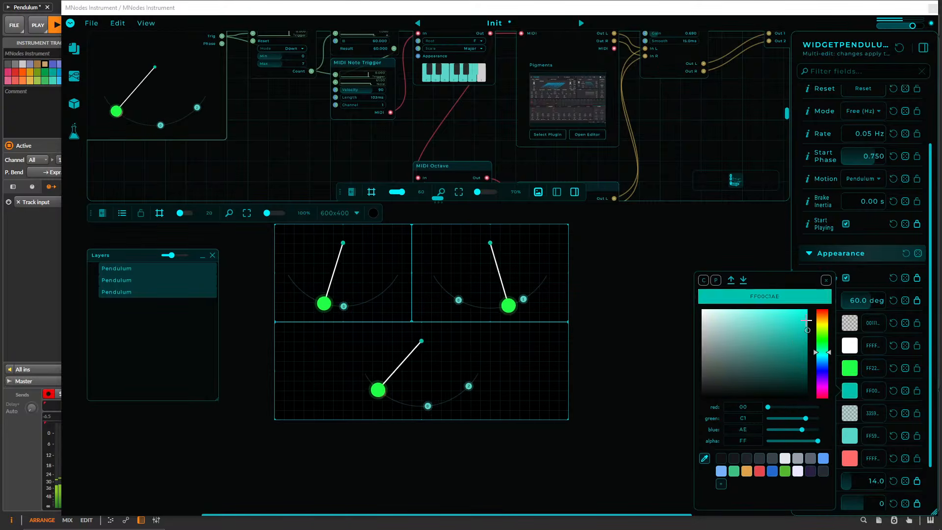
left_click(822, 325)
left_click(794, 315)
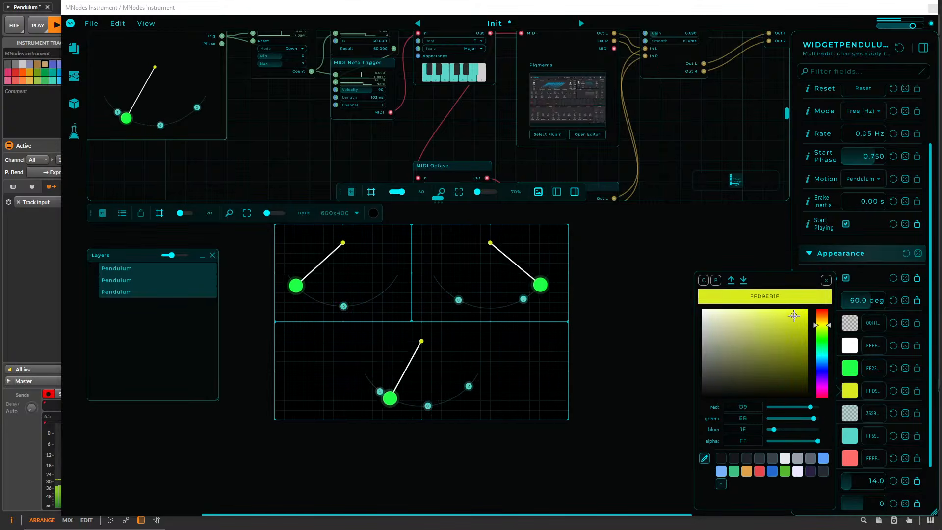
Set the Arc colour of the three displays to fully transparent 0022FEE8.
left_click(849, 413)
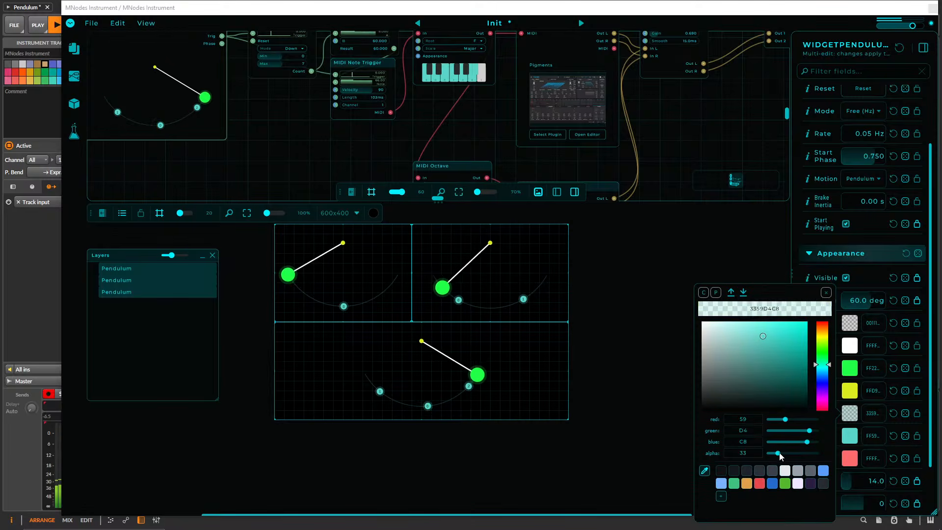
left_click_drag(779, 453, 824, 454)
left_click_drag(770, 368, 793, 323)
left_click_drag(810, 456, 634, 447)
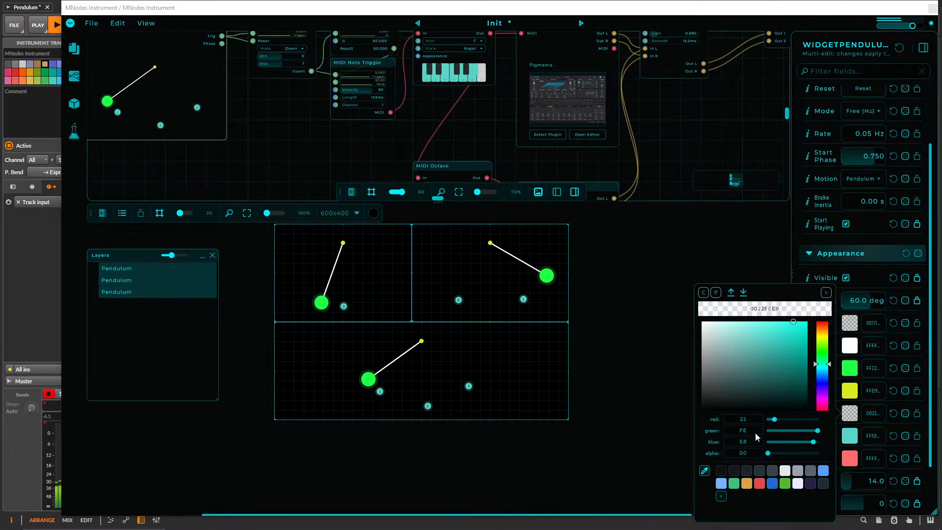
Set the Trigger Flash colour of the three displays to bright green FF06FF00.
left_click(846, 460)
left_click_drag(781, 336, 820, 320)
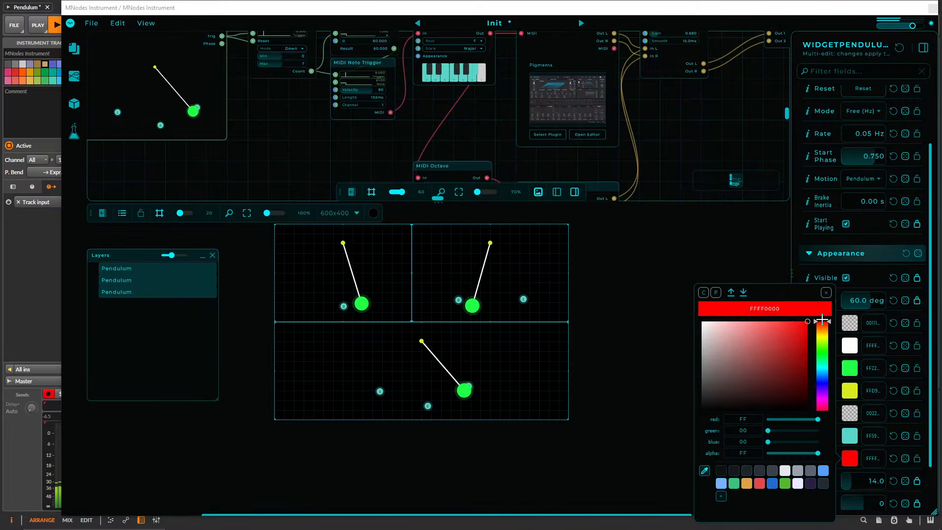
left_click(822, 350)
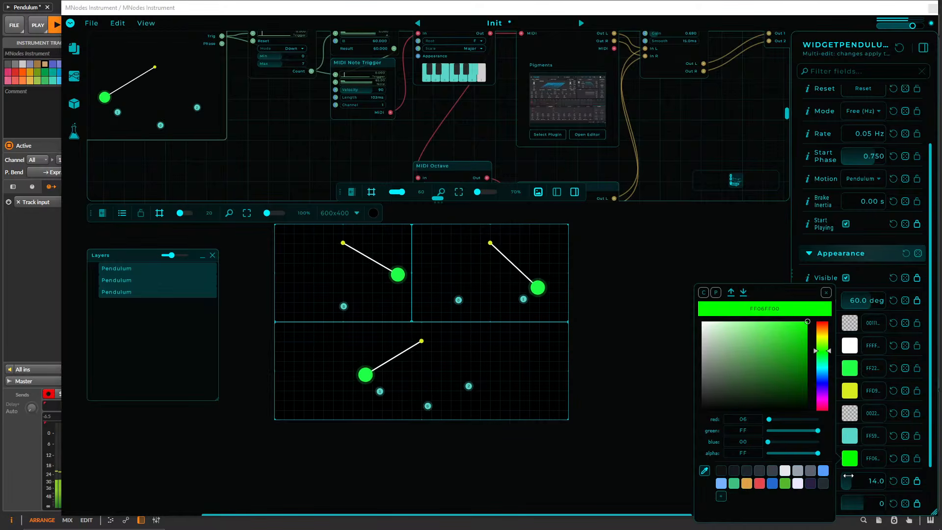
left_click(759, 258)
Reselect all three pendulum displays, widen the inspector, and set their Swing to 88.0 degrees.
left_click_drag(678, 424, 227, 263)
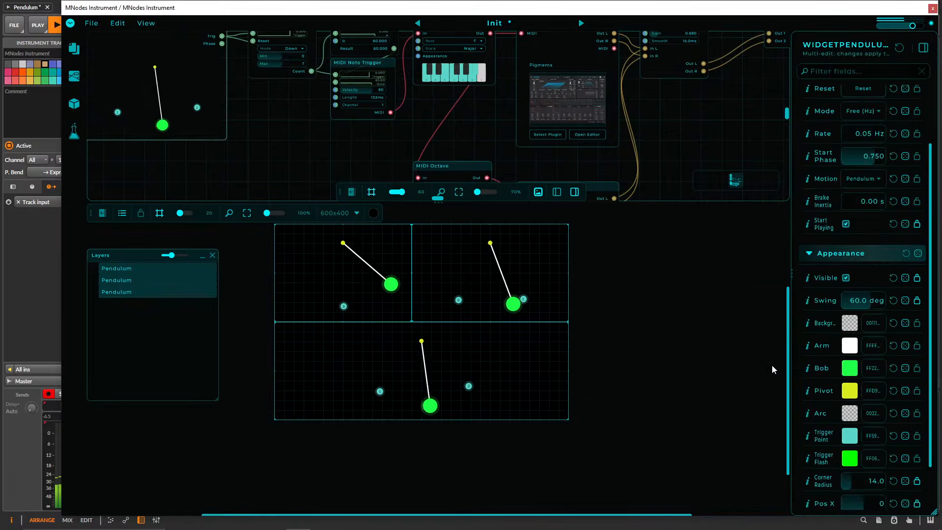
left_click_drag(792, 369, 648, 360)
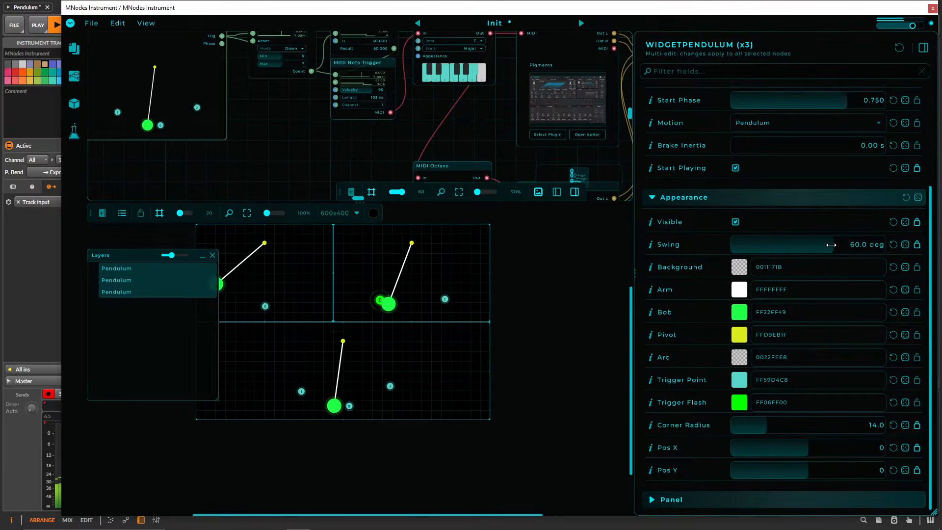
left_click_drag(831, 245, 884, 234)
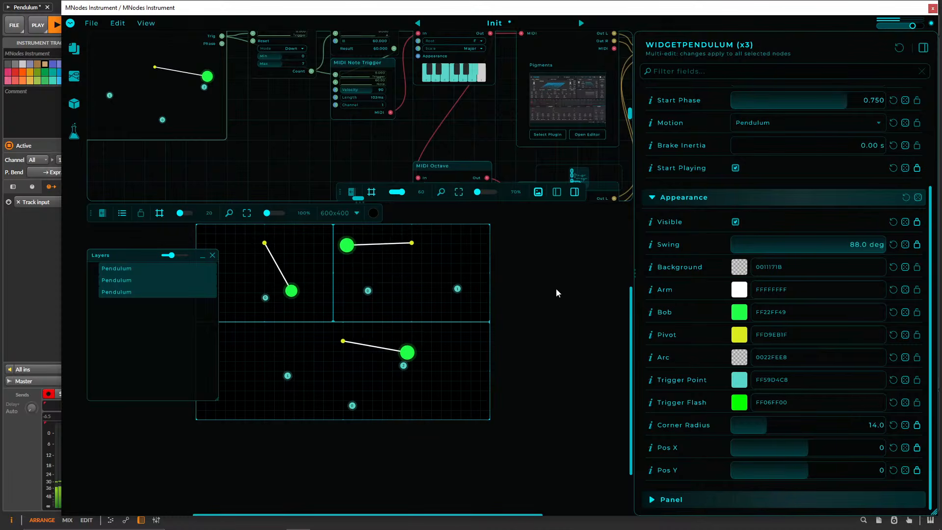
Lock the front panel for playing and reposition the lower pendulum's trigger points closer together.
left_click(415, 306)
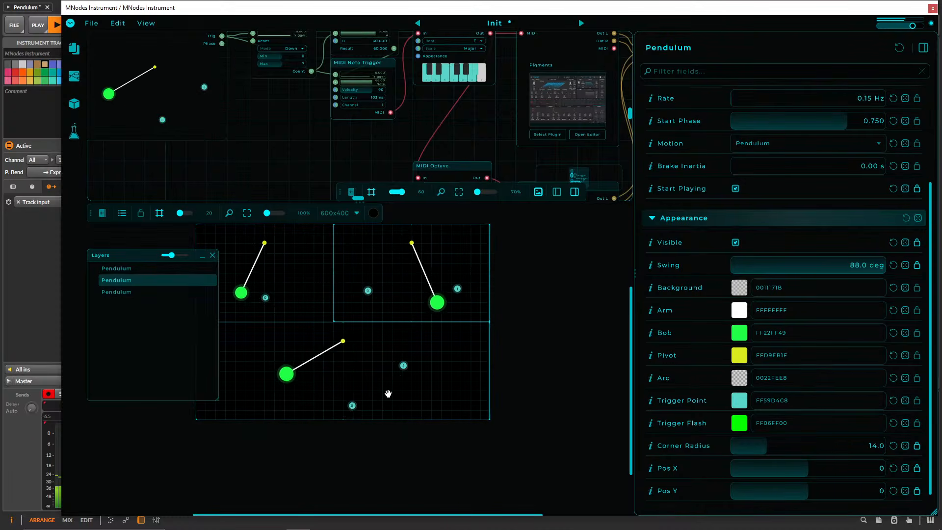
key("l")
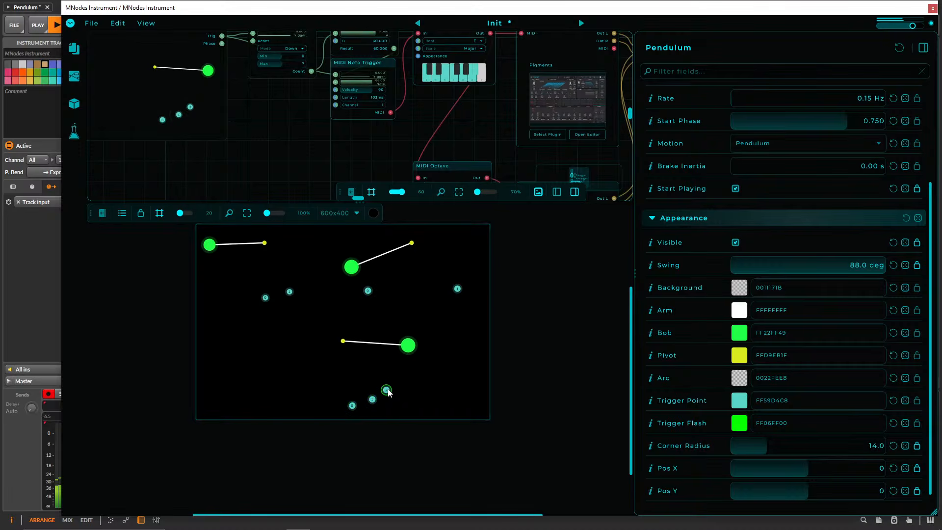
Enlarge the node graph area and place a duplicate of the topmost Pendulum node in the empty space beside it.
left_click_drag(423, 204, 423, 381)
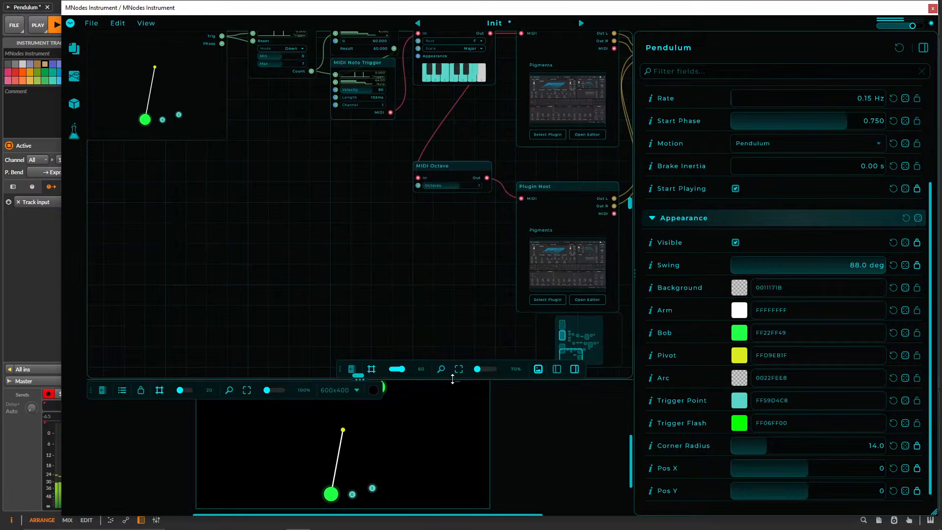
left_click_drag(417, 241, 242, 291)
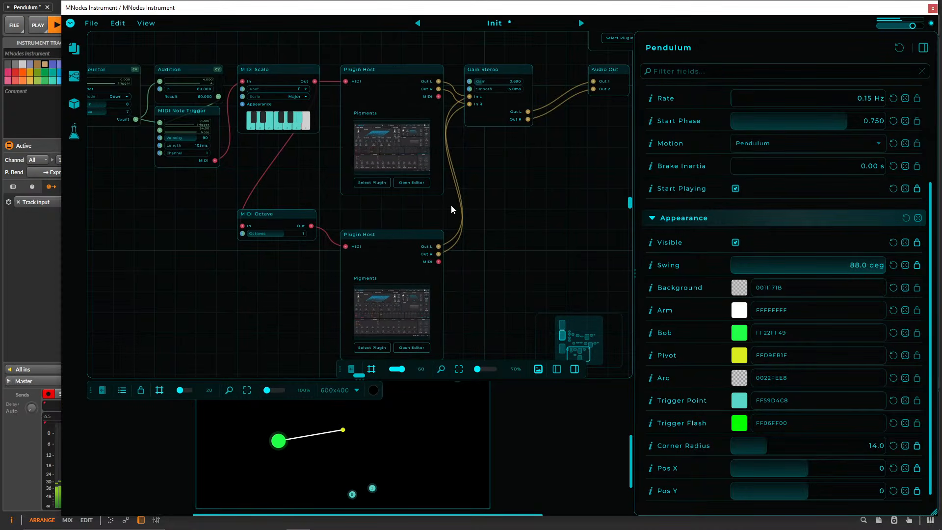
left_click_drag(520, 234, 426, 208)
scroll(396, 189, "down", 6)
left_click(216, 109)
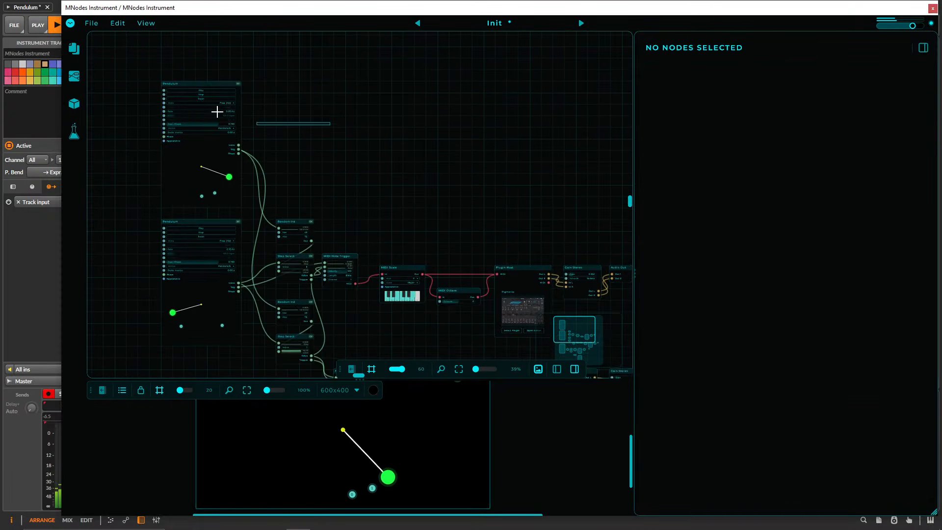
left_click(206, 86)
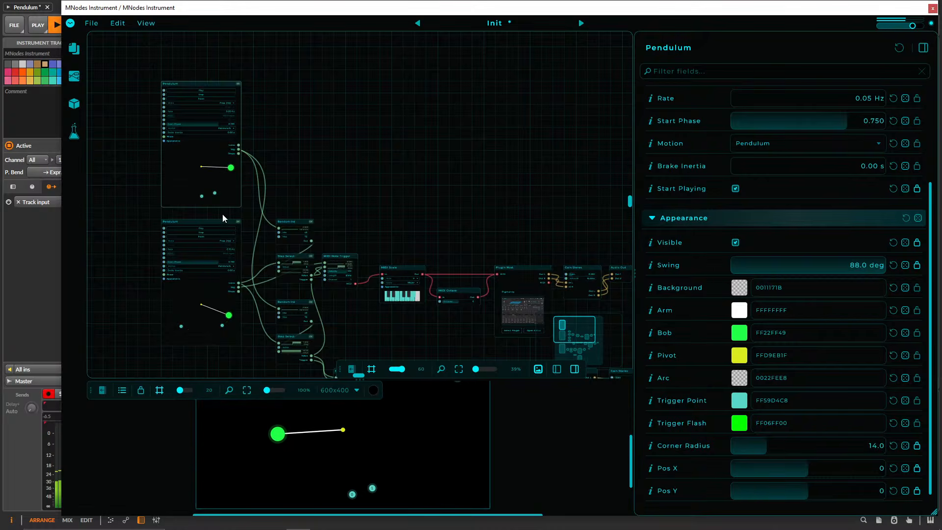
left_click(293, 196)
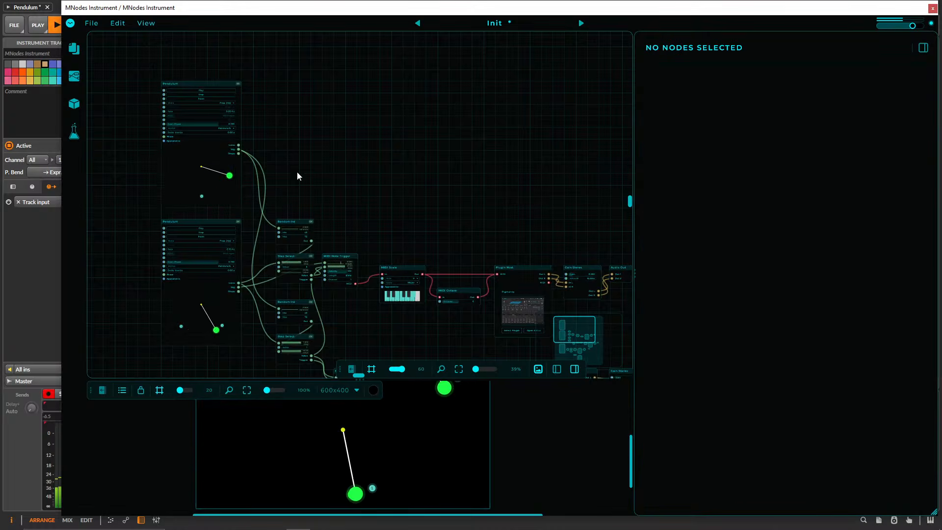
left_click(212, 83)
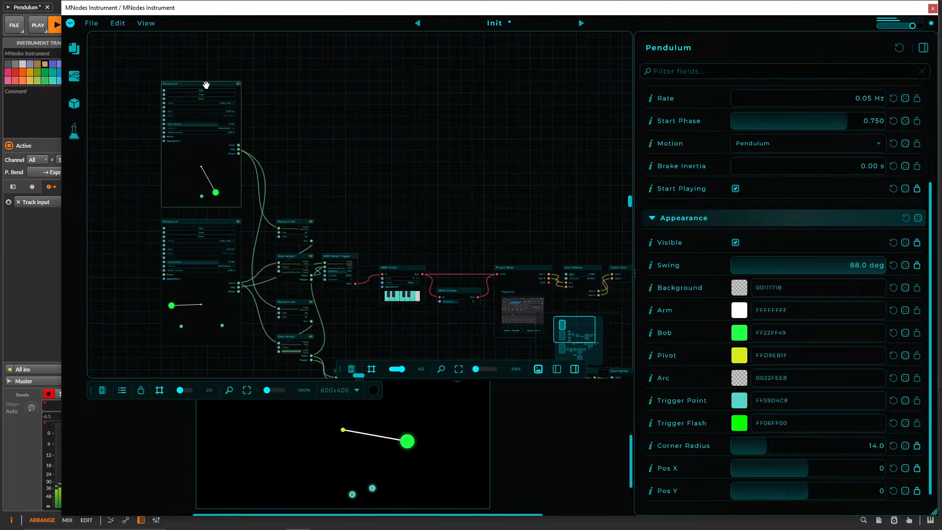
left_click_drag(206, 85, 402, 88)
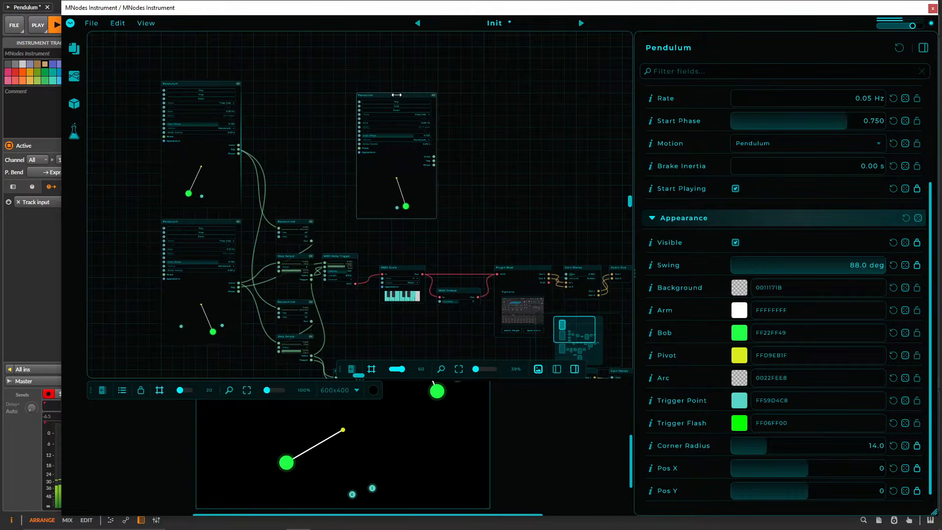
Make the duplicated Pendulum's swing arc semi-transparent by setting its Arc colour to 5022FEE8.
scroll(482, 205, "up", 6)
left_click_drag(467, 208, 469, 262)
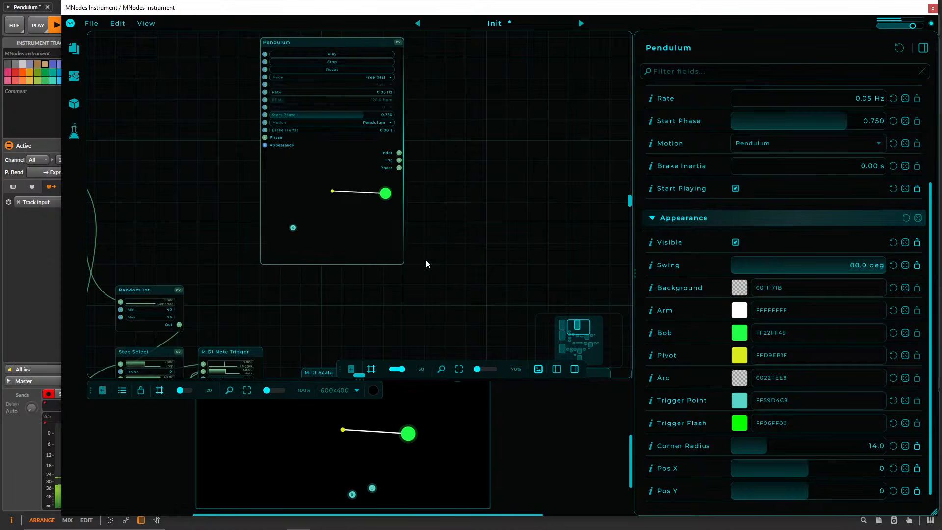
left_click(739, 379)
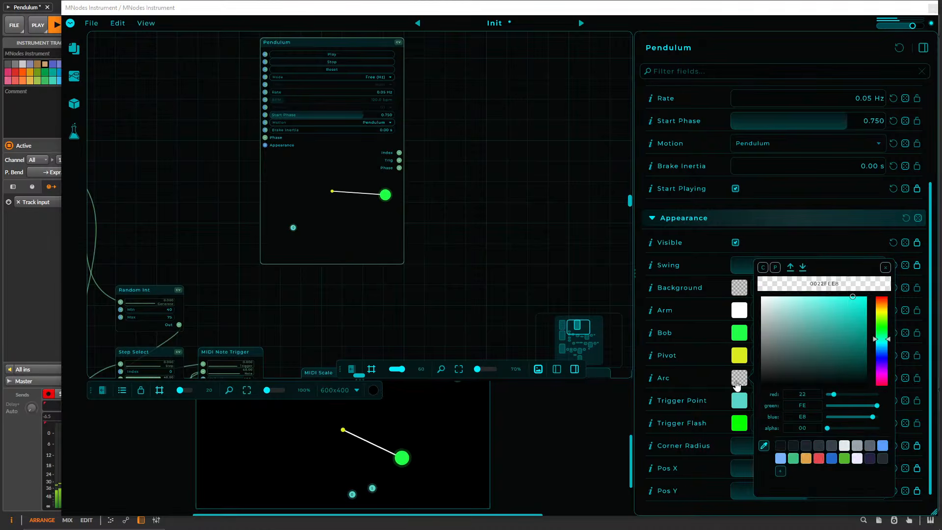
left_click(845, 428)
left_click(544, 254)
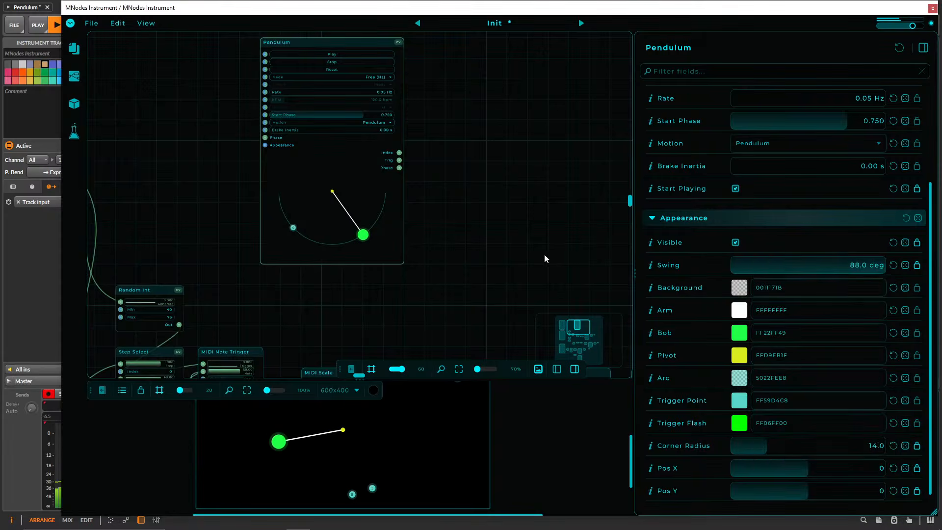
Expand the graph area further and examine the MIDI Scale, Octave, Chord and Plugin Host chains below the new Pendulum.
scroll(399, 265, "down", 3)
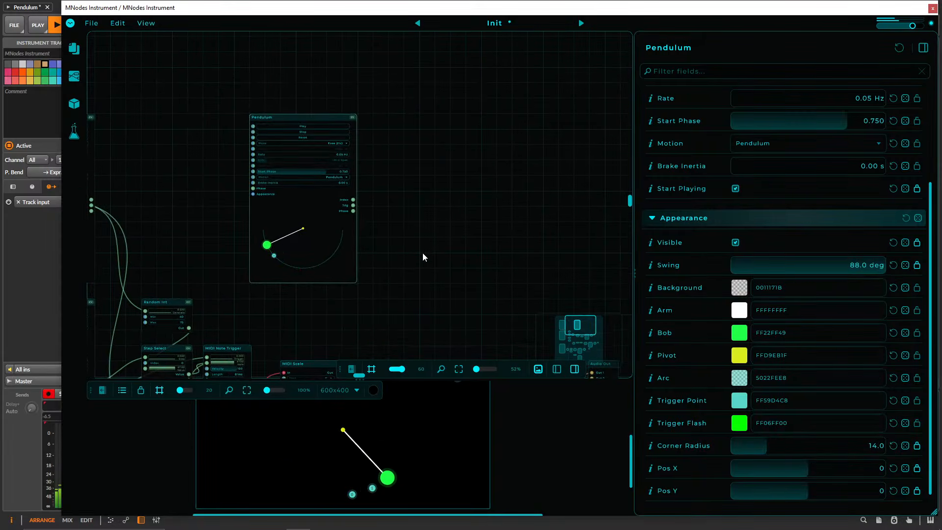
scroll(405, 241, "down", 3)
scroll(404, 241, "up", 3)
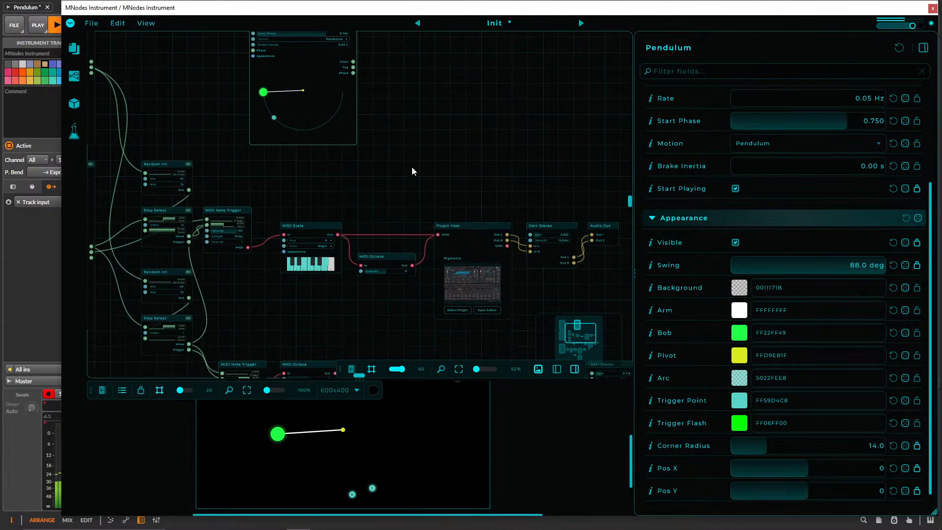
left_click_drag(424, 251, 448, 218)
left_click_drag(488, 487, 488, 478)
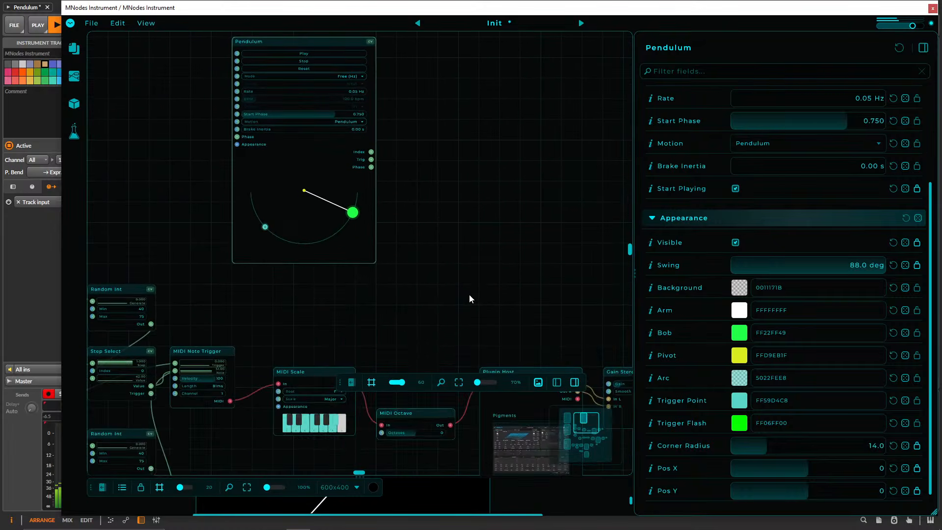
left_click_drag(469, 295, 459, 32)
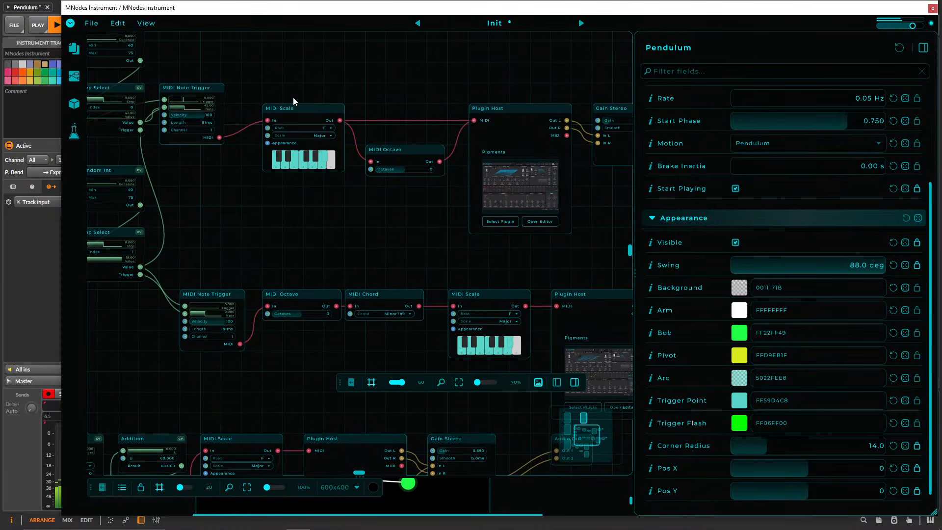
left_click_drag(433, 268, 364, 107)
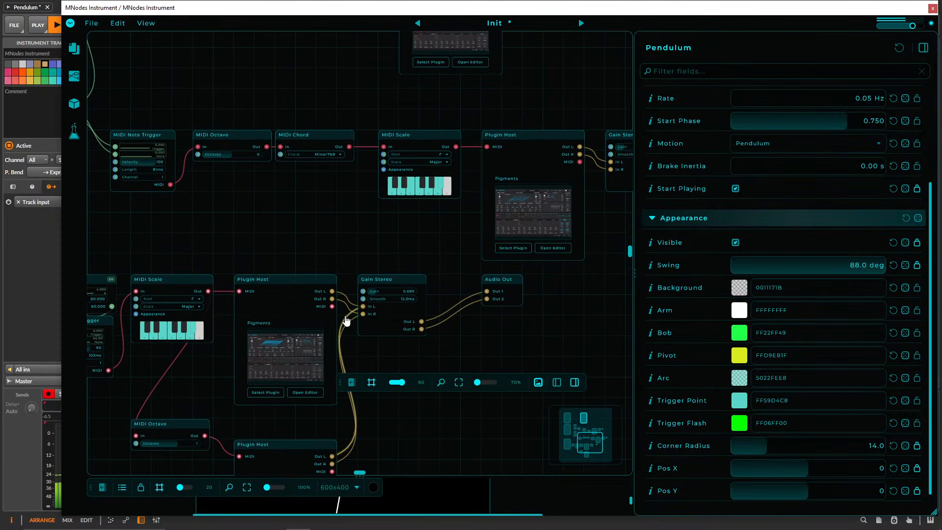
left_click_drag(310, 236, 461, 127)
left_click_drag(472, 218, 377, 339)
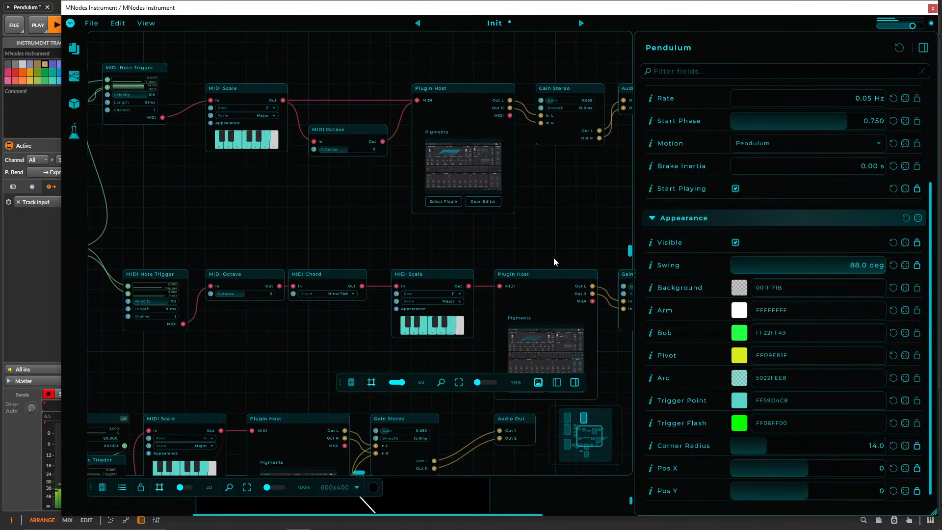
left_click_drag(554, 262, 427, 238)
left_click_drag(454, 200, 490, 370)
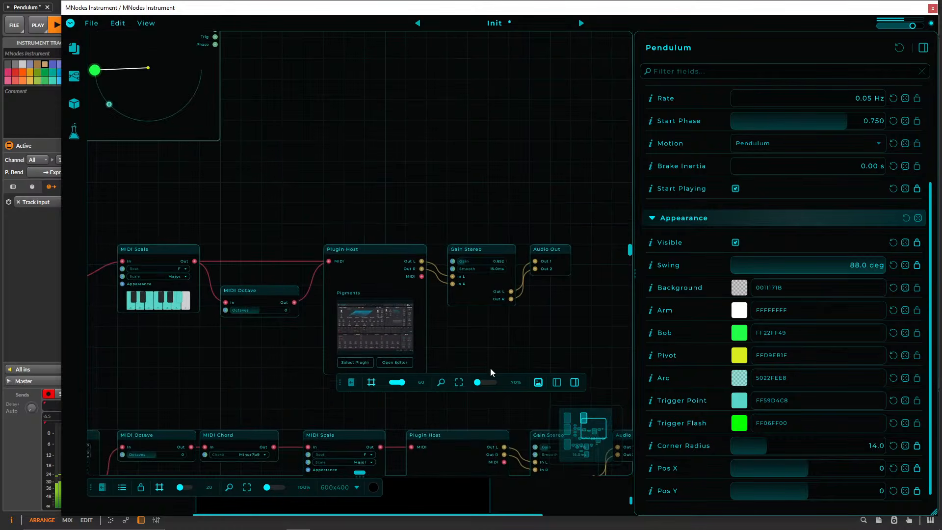
Add a second trigger point to the new Pendulum's arc and create a Step Select node beside it.
left_click_drag(408, 102, 544, 305)
scroll(402, 246, "up", 3)
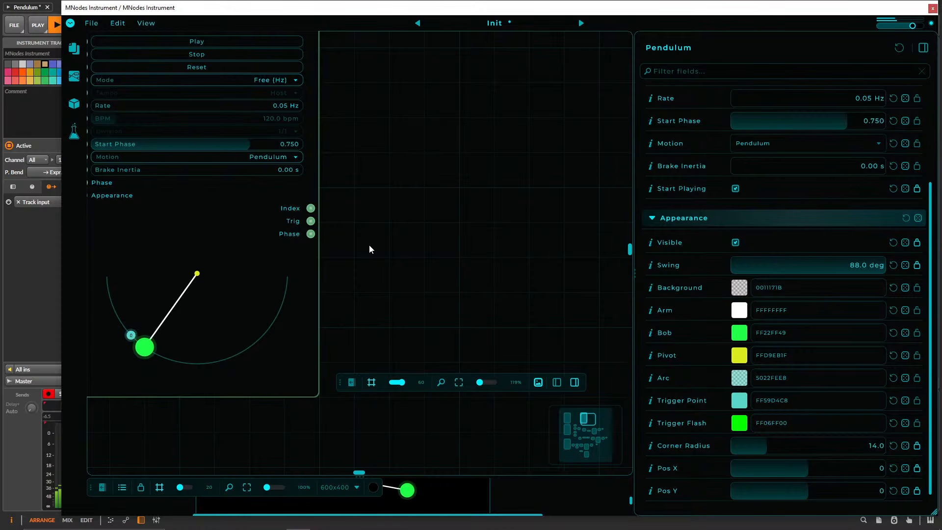
right_click(386, 225)
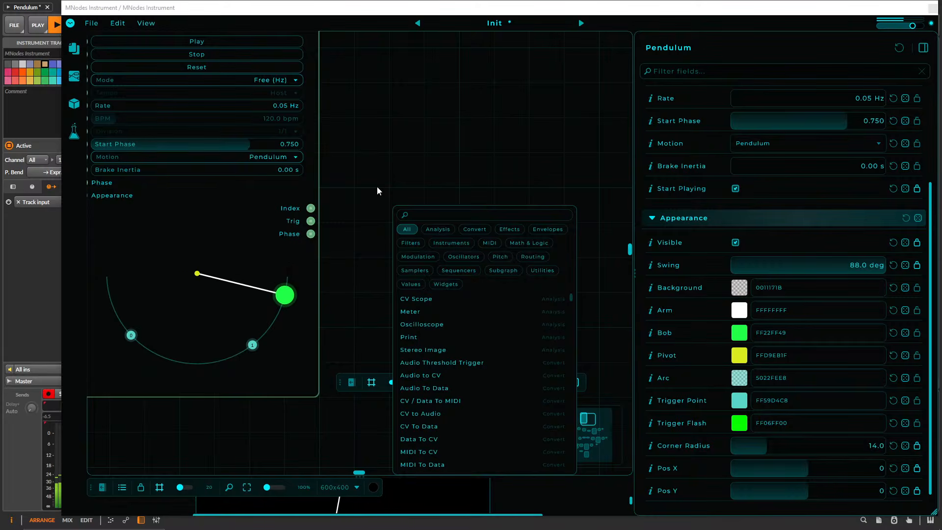
type("step")
key("Down")
key("Down")
key("Down")
key("Down")
key("Return")
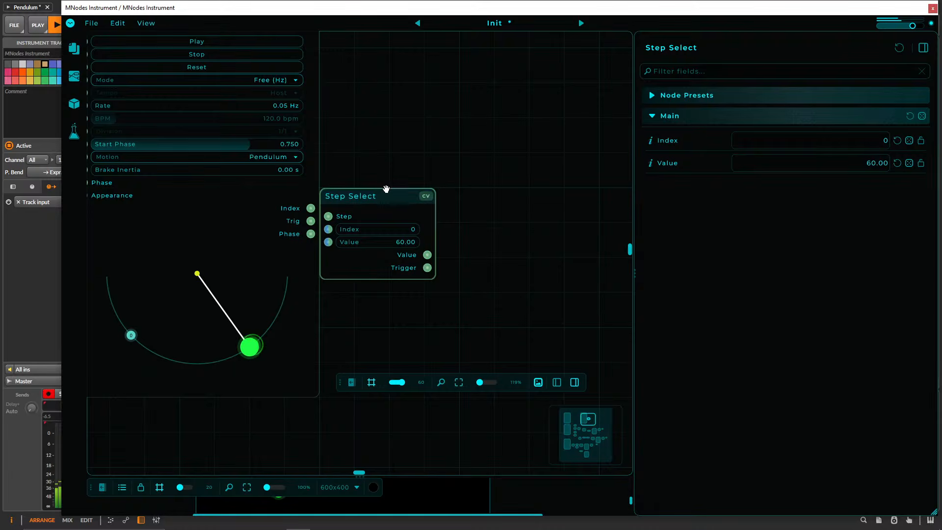
Position the Step Select with clearance from the Pendulum, connect the Pendulum's Index to its Step input, and set Value to 0.
left_click_drag(377, 191, 417, 195)
left_click_drag(311, 208, 363, 217)
left_click_drag(413, 182, 448, 148)
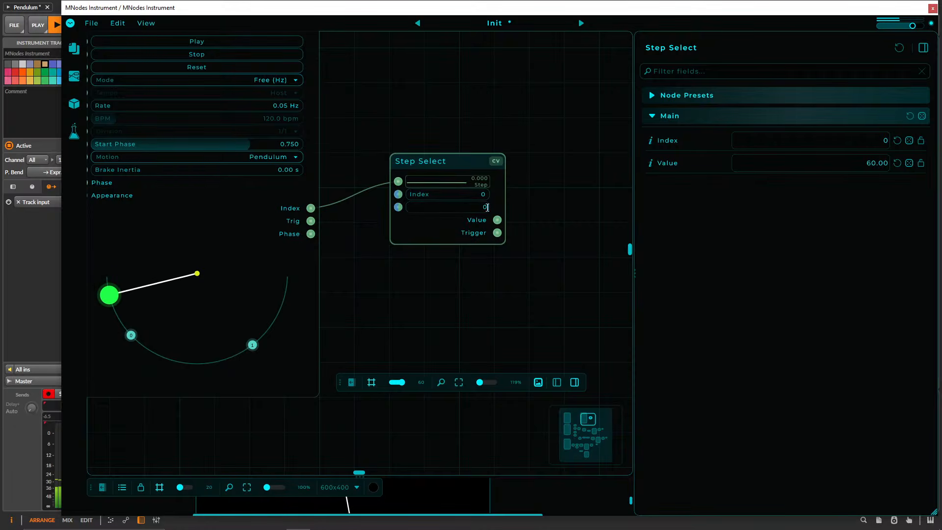
key("Return")
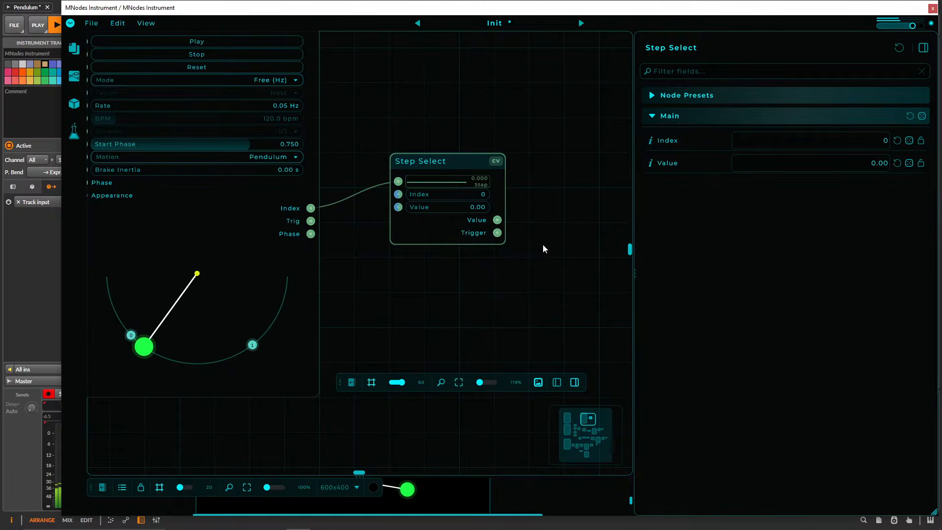
Try C as the Root of the upper chain's MIDI Scale node and set it back to F.
left_click_drag(522, 271, 445, 199)
scroll(502, 194, "down", 5)
left_click_drag(501, 195, 535, 52)
scroll(379, 239, "up", 1)
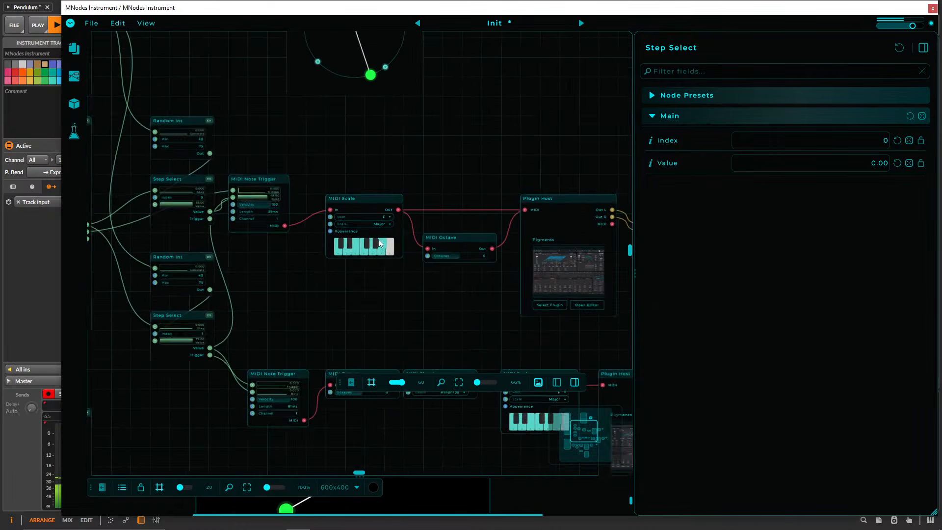
scroll(378, 240, "up", 4)
left_click(443, 234)
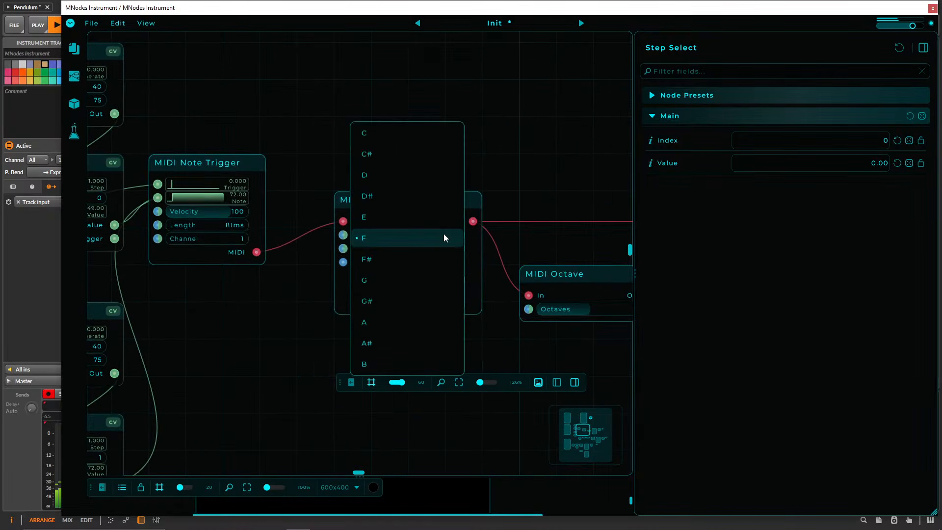
left_click(412, 137)
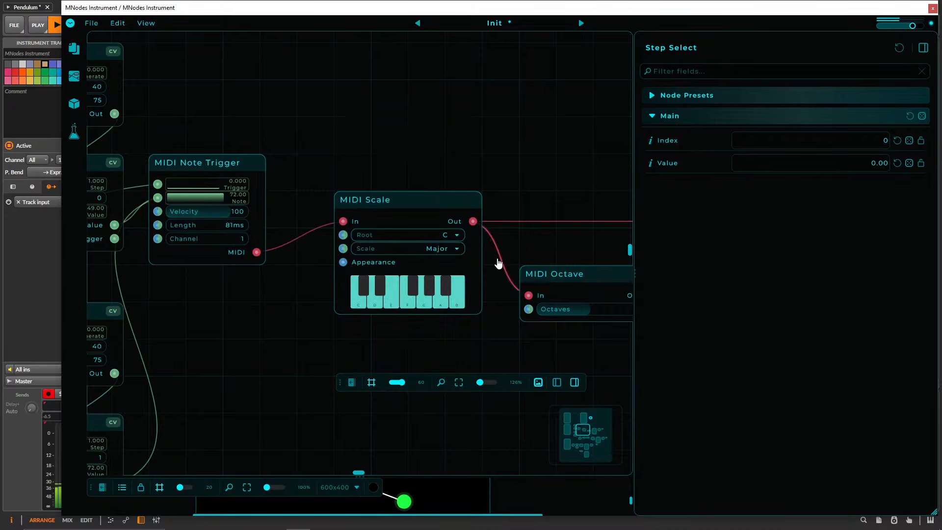
left_click(447, 232)
left_click(416, 344)
left_click(447, 234)
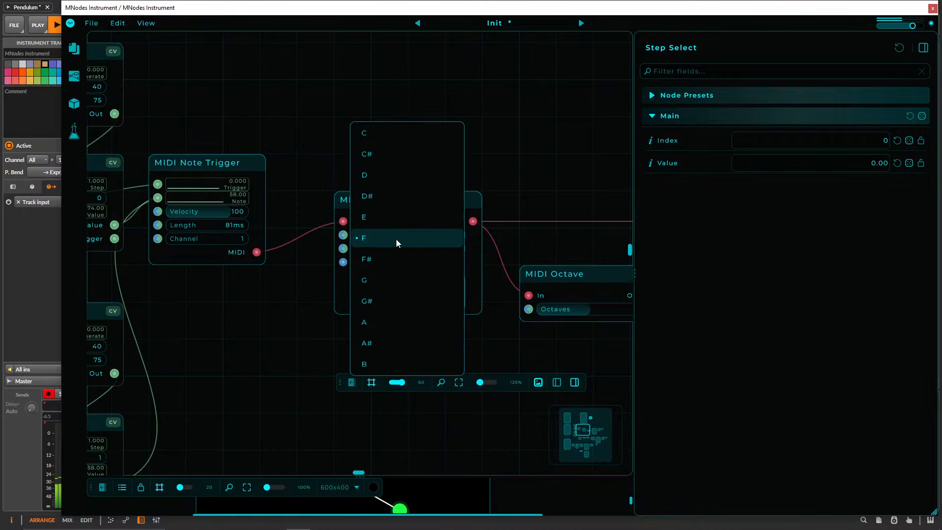
left_click(496, 201)
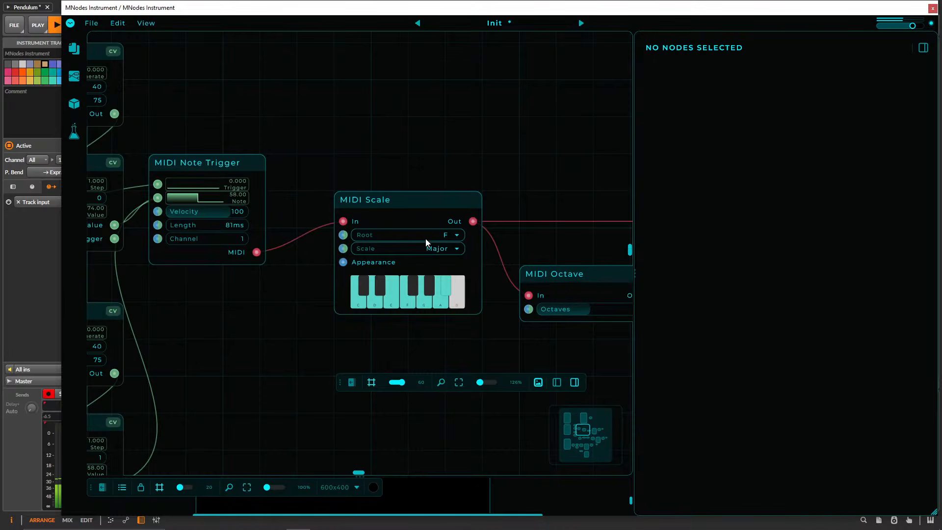
Duplicate the Step Select below the first with Index 1 and Value 7, and feed its Step input from the Pendulum's Index.
left_click_drag(522, 132, 411, 271)
scroll(449, 187, "down", 3)
scroll(414, 225, "down", 3)
left_click(439, 98)
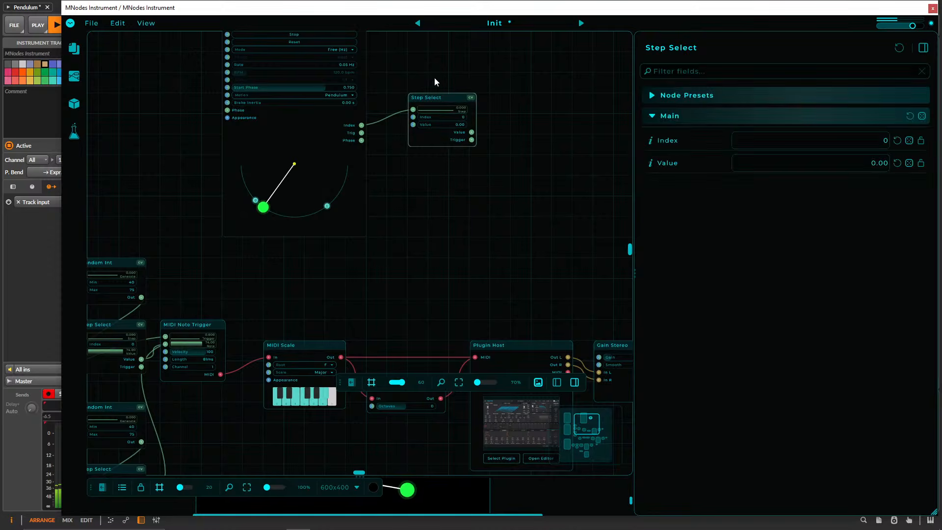
left_click_drag(437, 97, 456, 200)
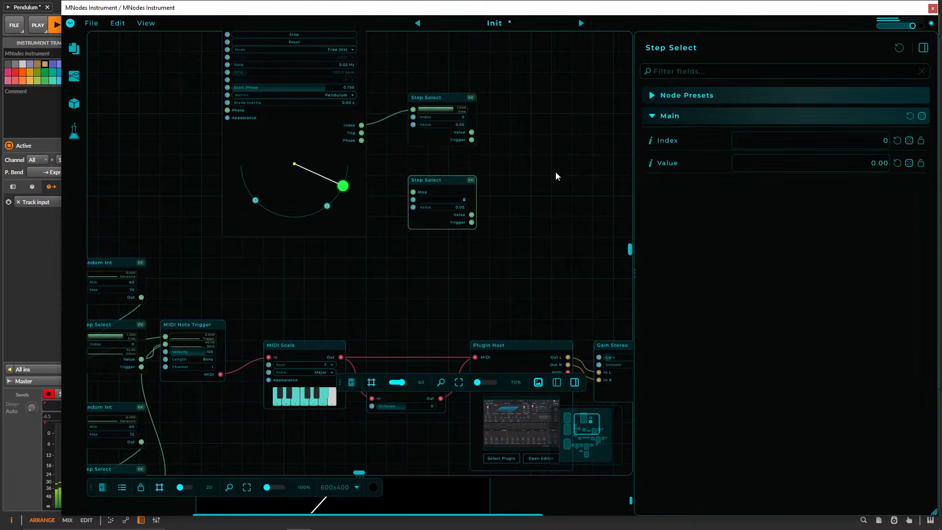
left_click_drag(362, 125, 414, 192)
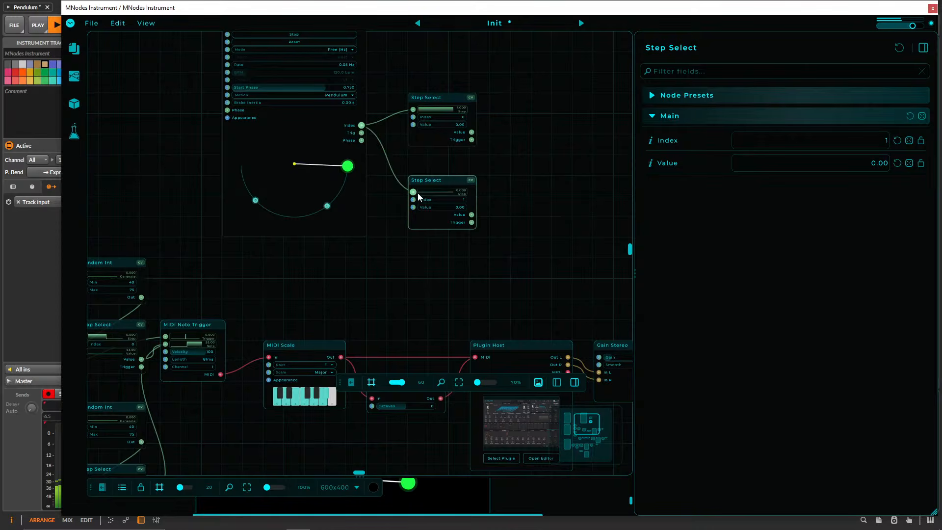
type("7")
key("Return")
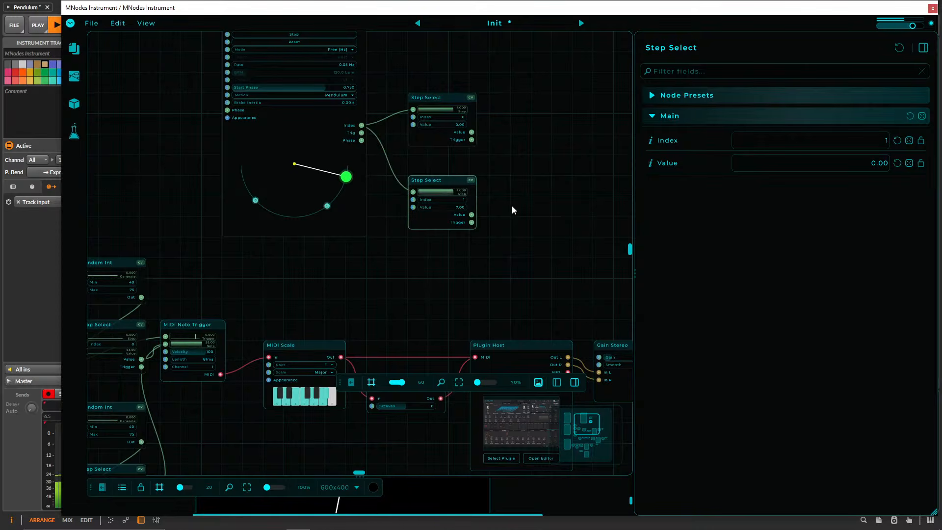
Hide the side settings panel, create a CV Wire In node beside the Step Selects, and connect both Value outputs to its In.
mouse_move(515, 175)
left_mouse_down()
mouse_move(521, 153)
mouse_move(525, 165)
left_mouse_up()
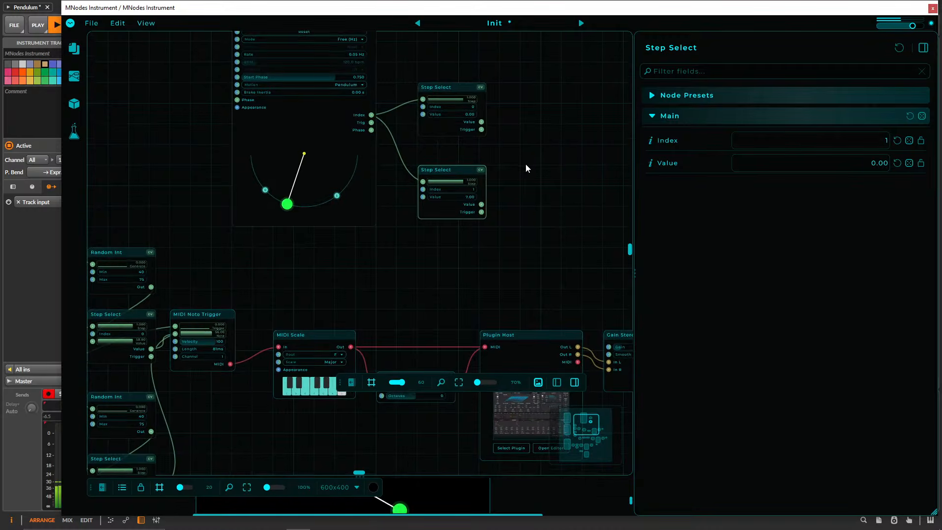
left_click_drag(520, 149, 480, 219)
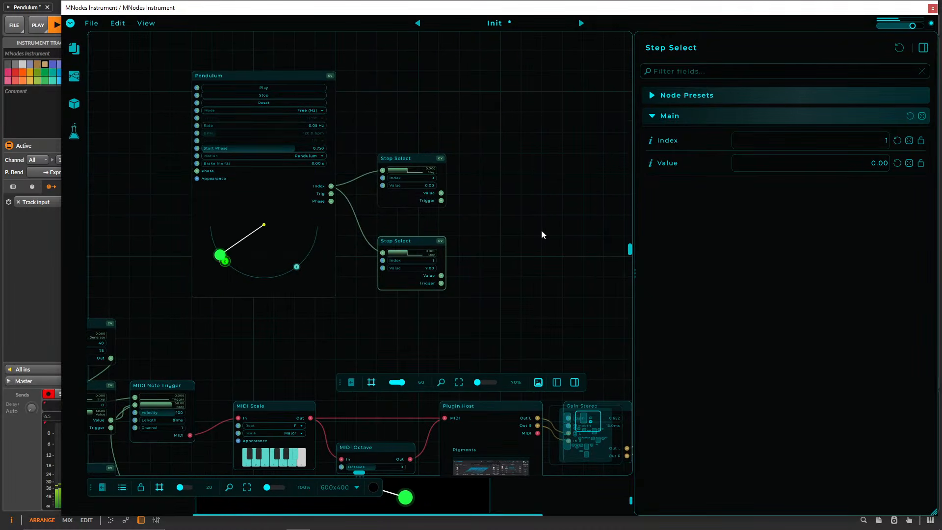
double_click(636, 235)
scroll(508, 248, "up", 3)
double_click(471, 193)
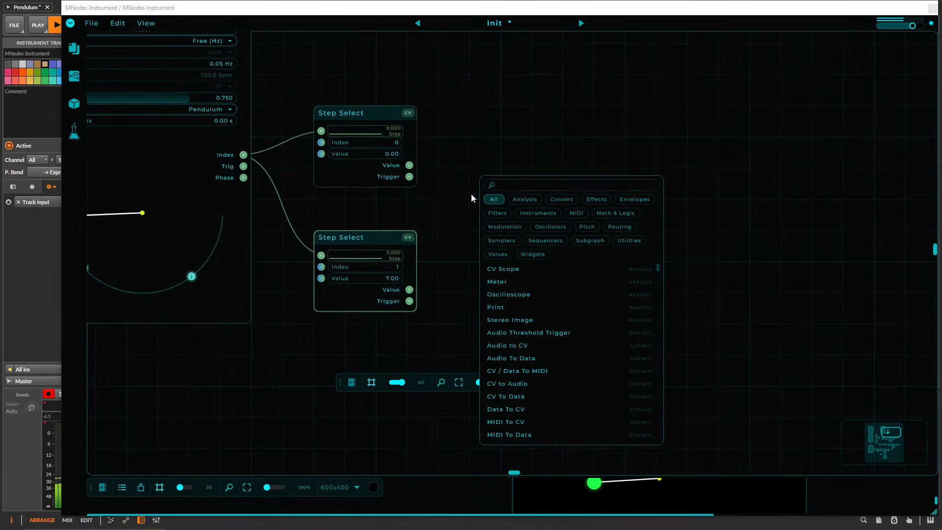
type("CV w")
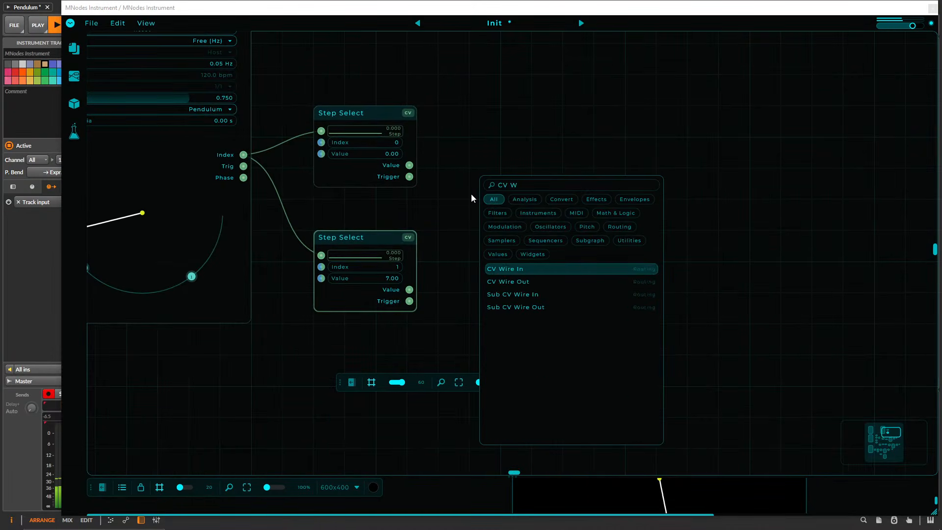
key("Return")
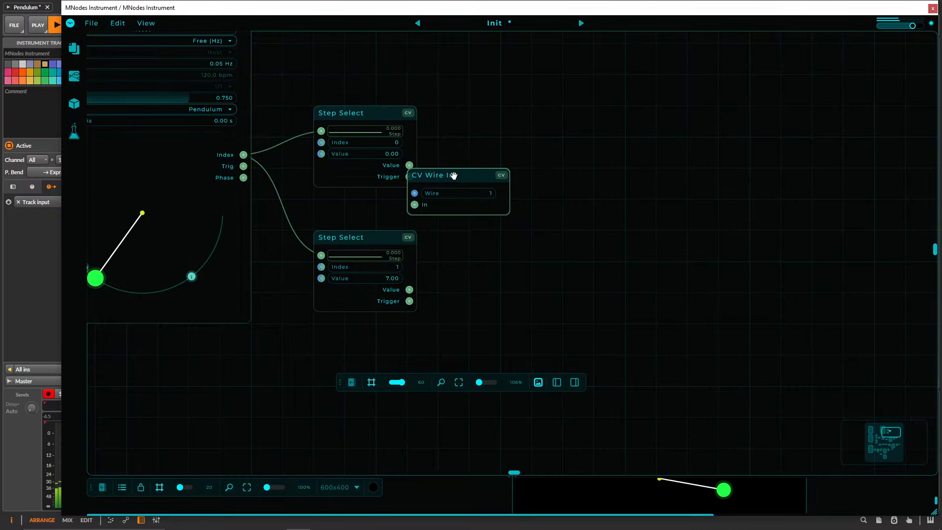
left_click_drag(452, 176, 515, 176)
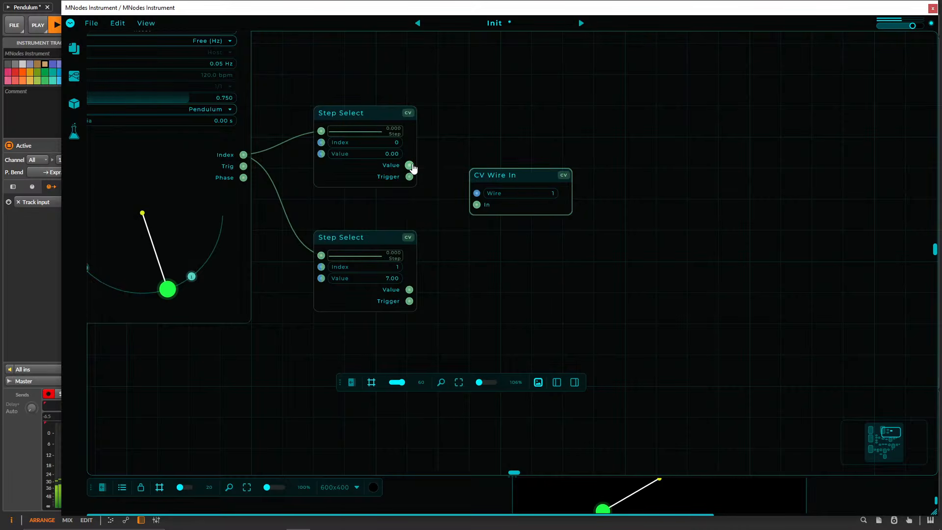
left_click_drag(409, 165, 475, 209)
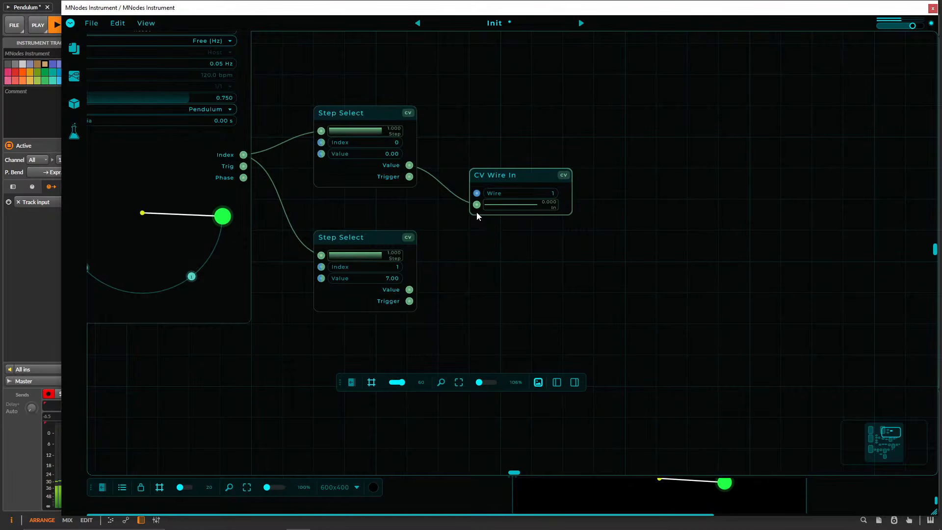
left_click_drag(476, 206, 414, 292)
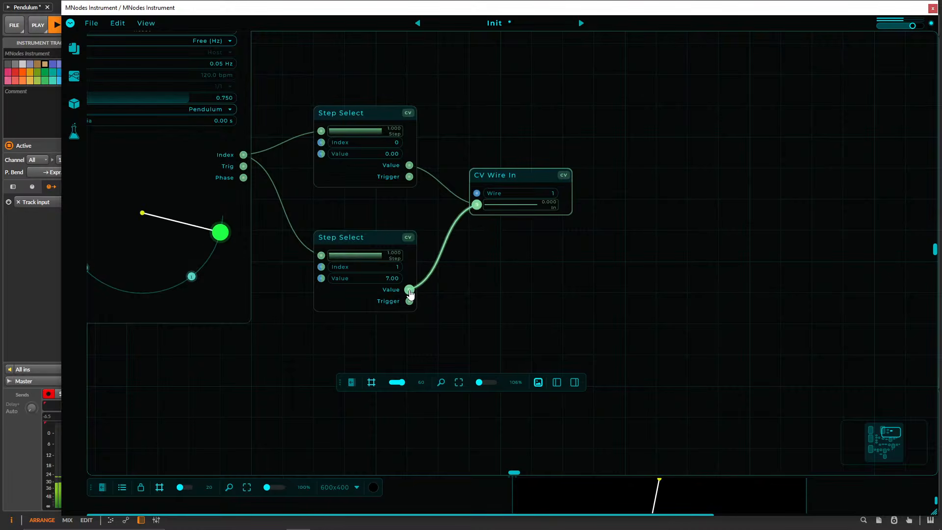
Create a CV Sample & Hold node below the CV Wire In and reroute both Step Select Value outputs to its In (CV).
right_click(511, 276)
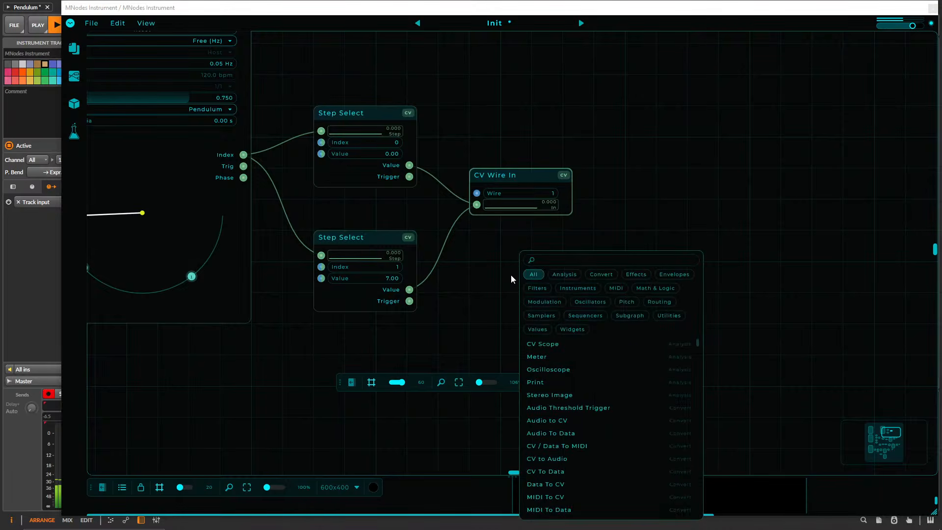
type("Samp")
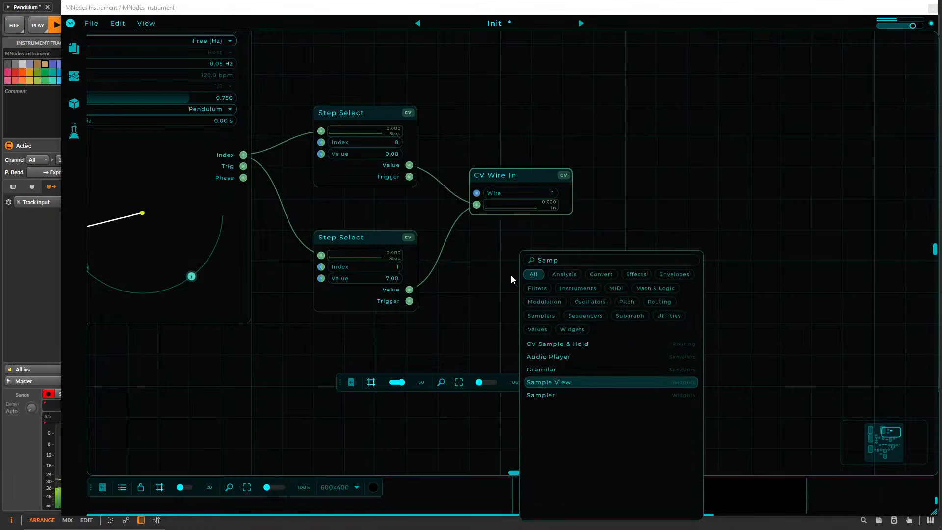
key("Up")
key("Up")
key("Down")
key("Up")
key("Up")
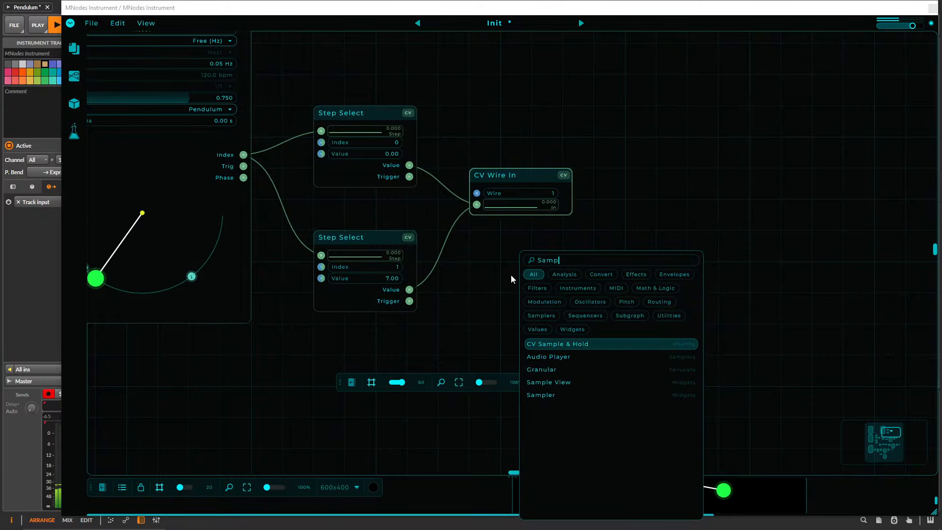
key("Return")
left_click_drag(513, 175, 576, 144)
left_click_drag(473, 172, 410, 290)
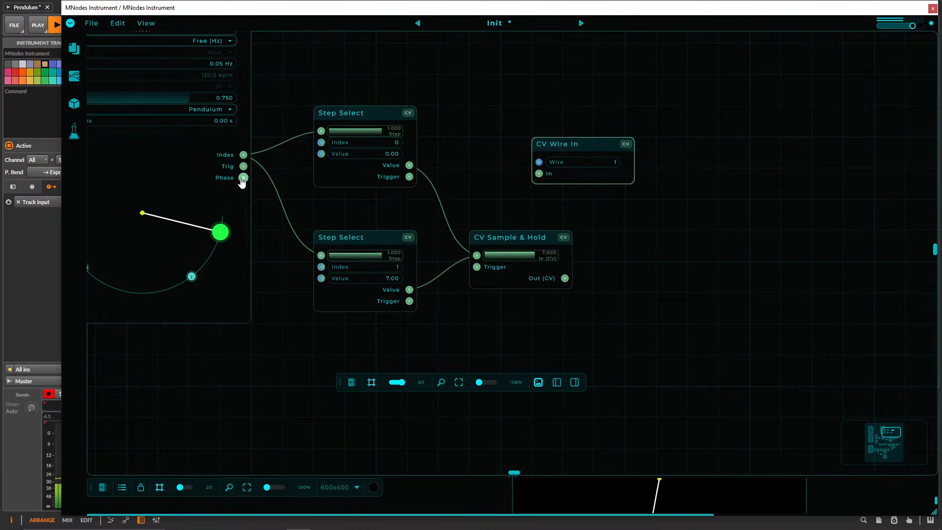
Connect the Pendulum's Trig to the CV Sample & Hold's Trigger and space that node and the CV Wire In apart.
left_click_drag(243, 167, 459, 321)
left_click_drag(493, 237, 465, 174)
left_click_drag(581, 159, 643, 128)
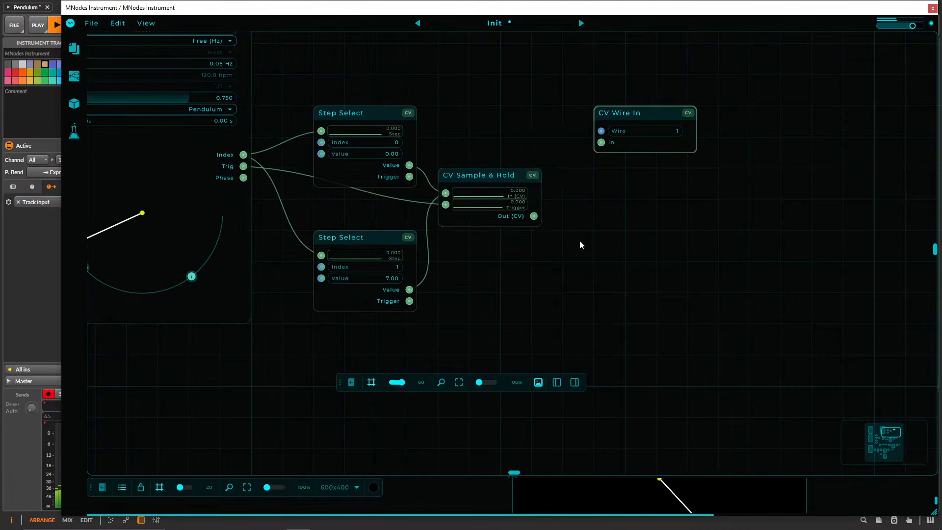
Try a CV Scope node beneath the CV Wire In.
double_click(595, 226)
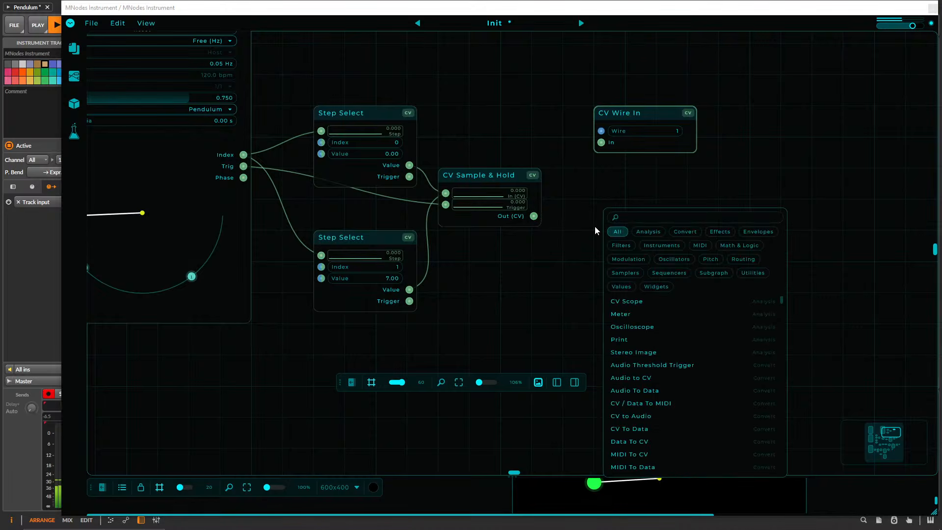
type("Cv sc")
key("Return")
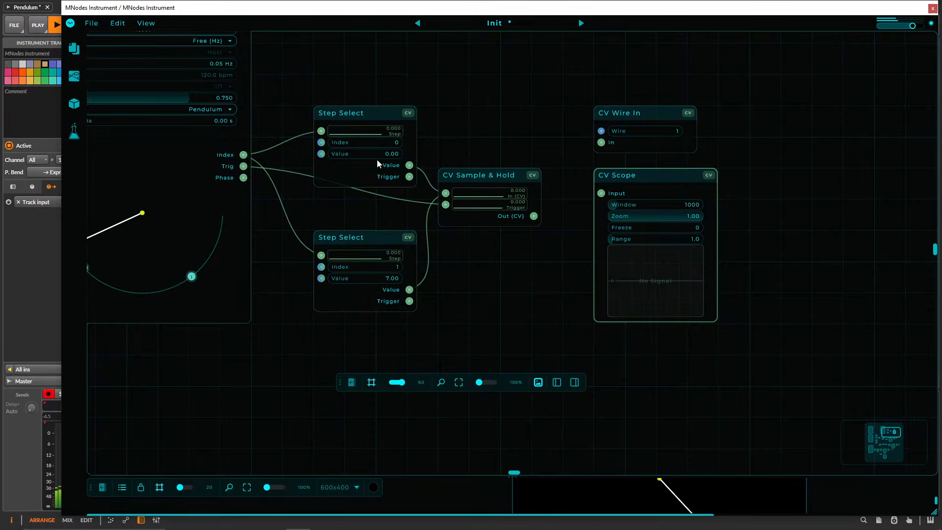
Feed the CV Sample & Hold's Out (CV) into the CV Wire In placed beside it, and delete the CV Scope.
left_click_drag(534, 218, 595, 213)
left_click_drag(549, 271, 587, 256)
scroll(581, 263, "down", 2)
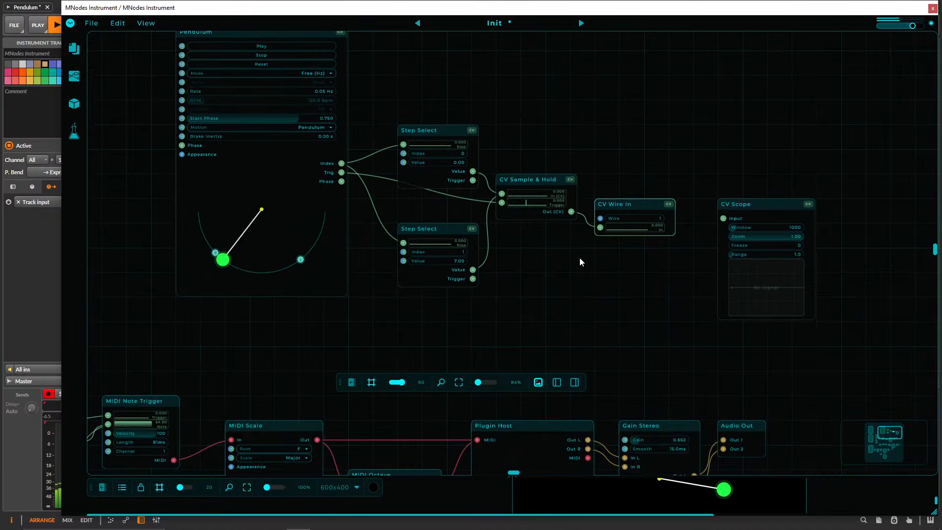
key("Delete")
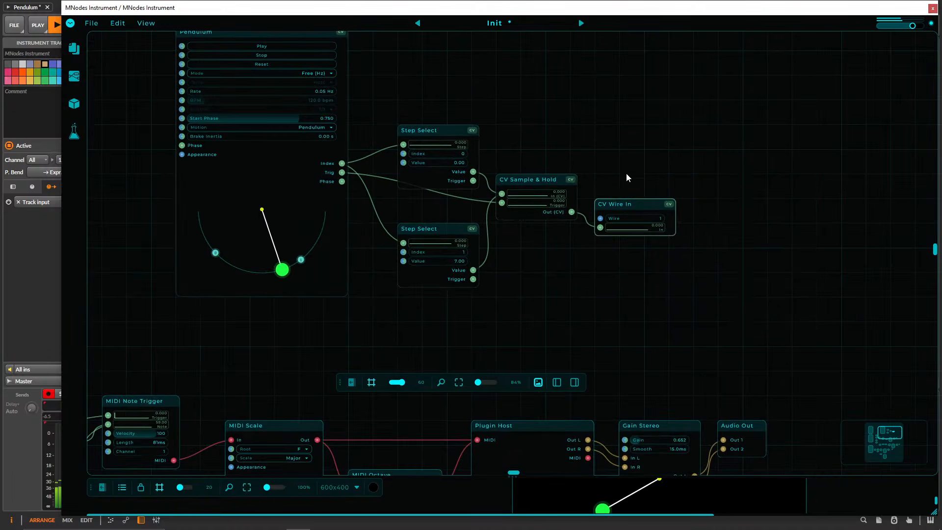
Create a CV Wire Out node and align it directly below the CV Wire In.
double_click(581, 287)
type("CV W")
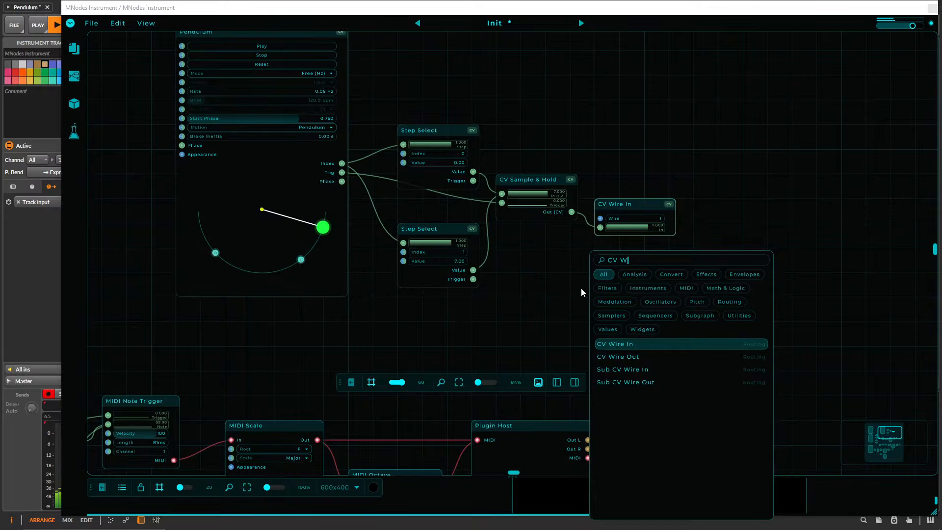
key("Down")
key("Return")
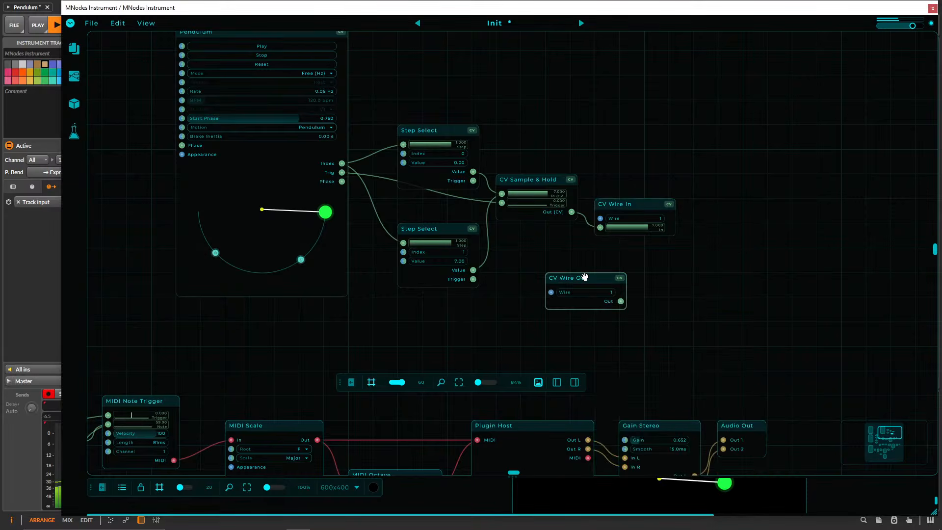
left_click_drag(581, 274, 631, 251)
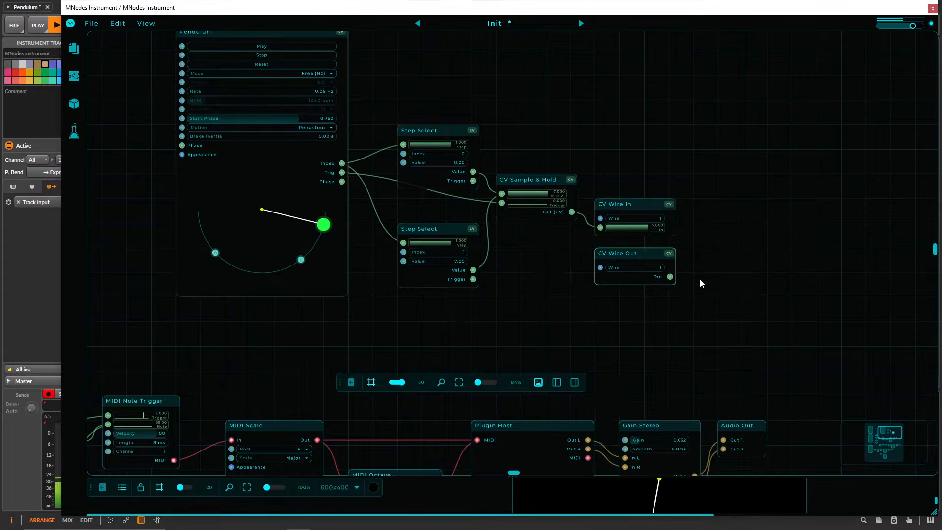
Try the CV Wire Out alongside the CV Wire In, then return it to its place below.
scroll(701, 280, "up", 3)
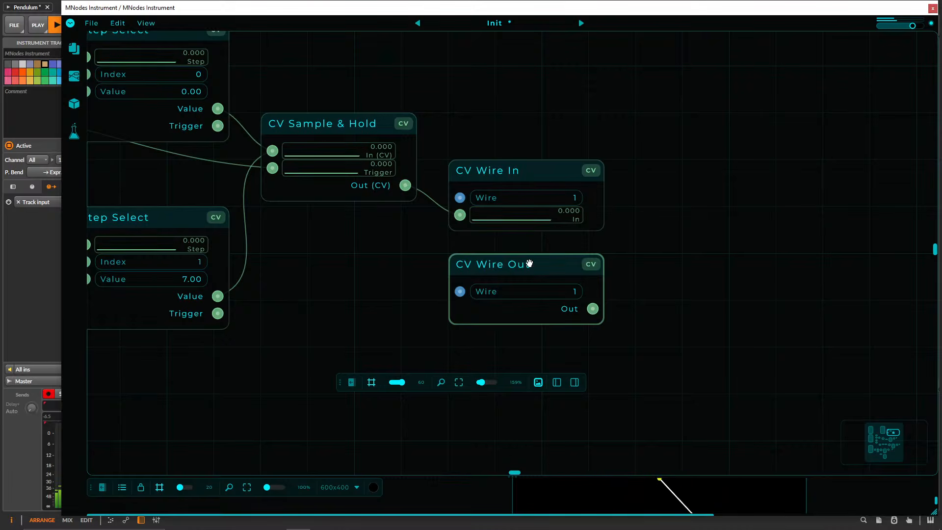
left_click_drag(512, 260, 693, 169)
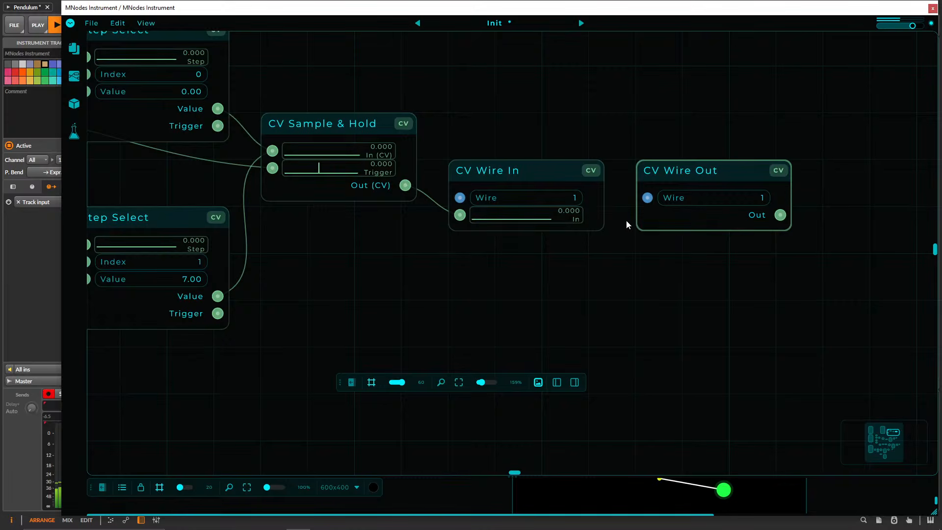
left_click_drag(663, 168, 690, 172)
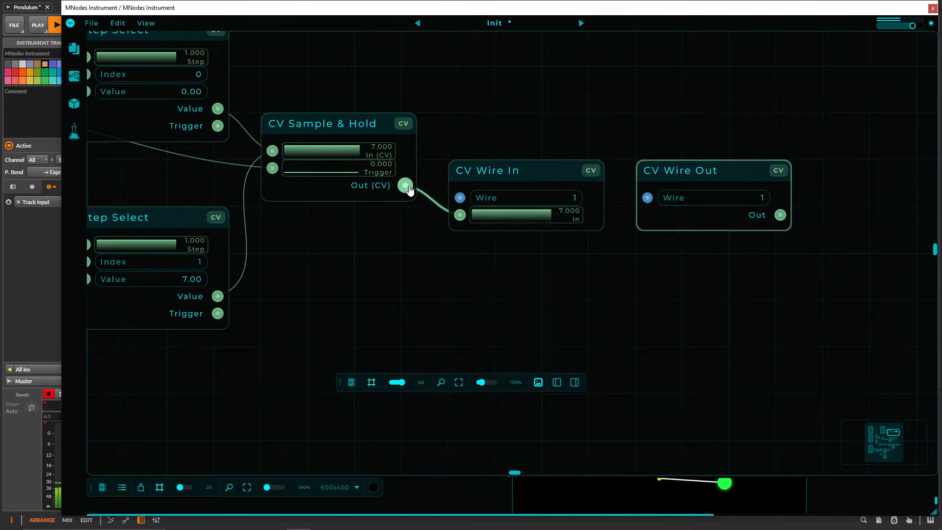
left_click_drag(444, 216, 443, 210)
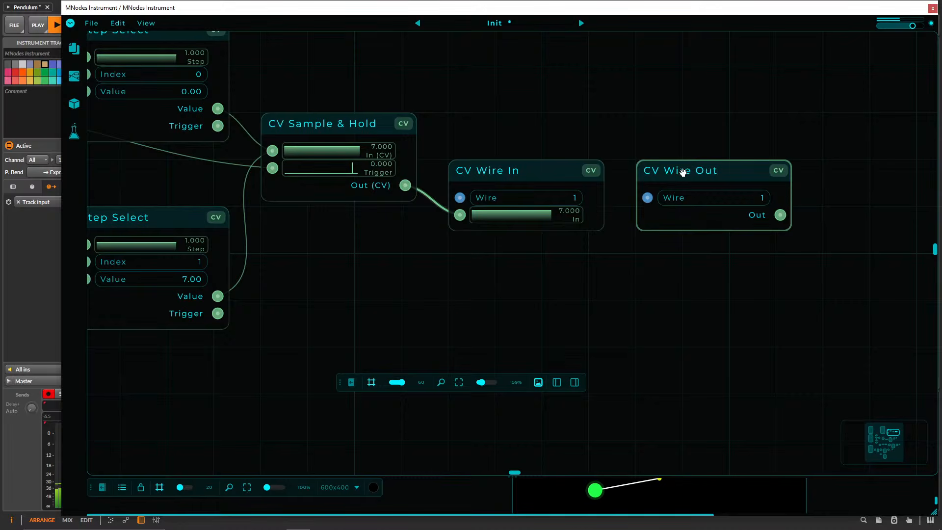
left_click_drag(681, 168, 473, 258)
Place the CV Wire Out under the upper chain's MIDI Note Trigger and connect its Out to that chain's MIDI Scale Root.
scroll(712, 316, "down", 3)
left_click_drag(712, 311, 756, 179)
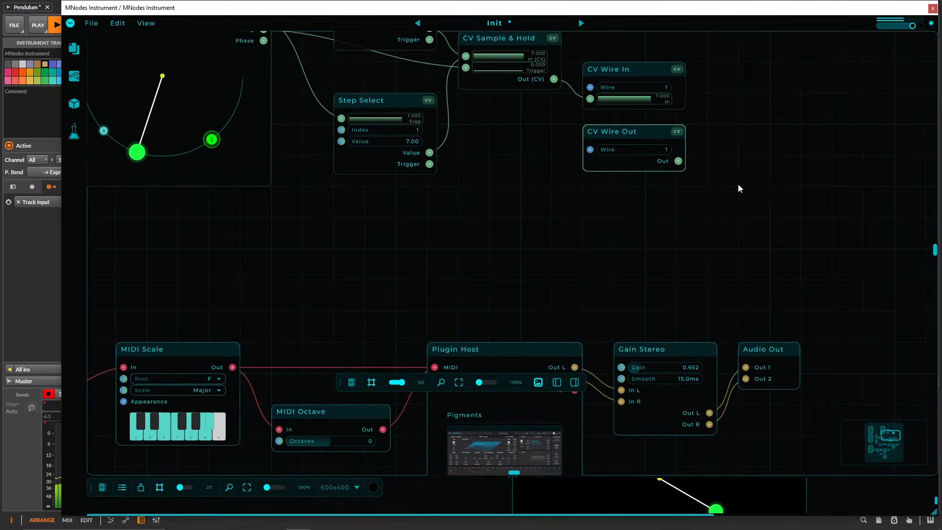
left_click_drag(611, 133, 362, 226)
left_click_drag(587, 271, 674, 222)
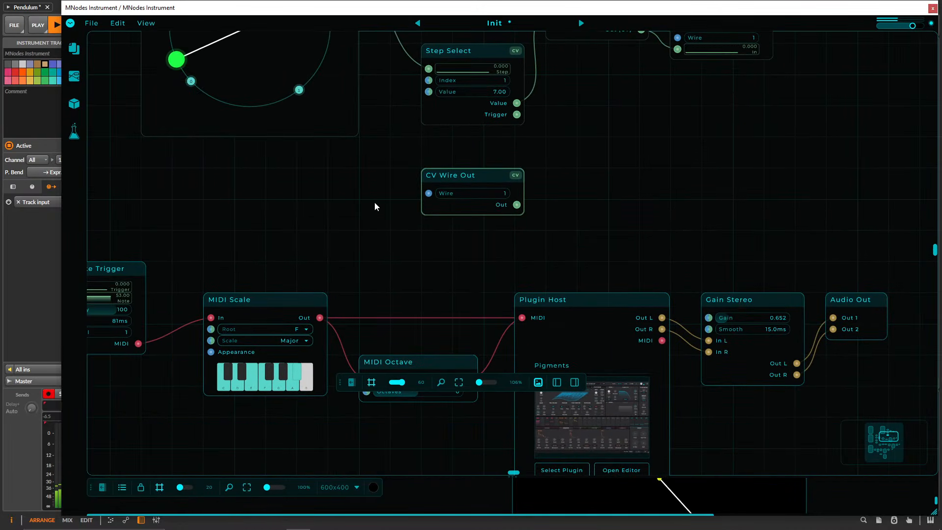
left_click_drag(474, 179, 132, 397)
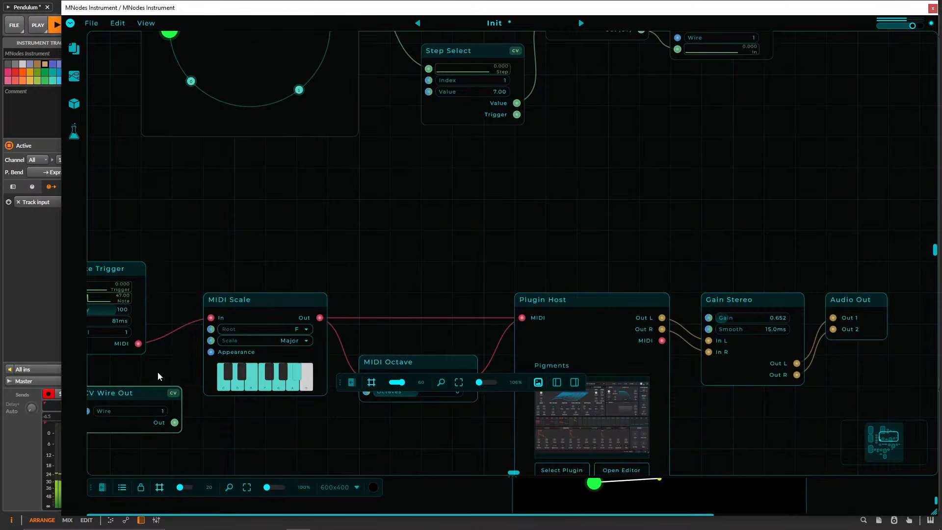
left_click_drag(222, 287, 342, 235)
left_click_drag(320, 309, 331, 276)
Duplicate the CV Wire Out below the MIDI Chord node and connect the copy to the middle chain's MIDI Scale Root.
scroll(384, 214, "down", 3)
left_click_drag(251, 189, 509, 435)
left_click_drag(589, 432, 576, 410)
left_click_drag(529, 442, 597, 379)
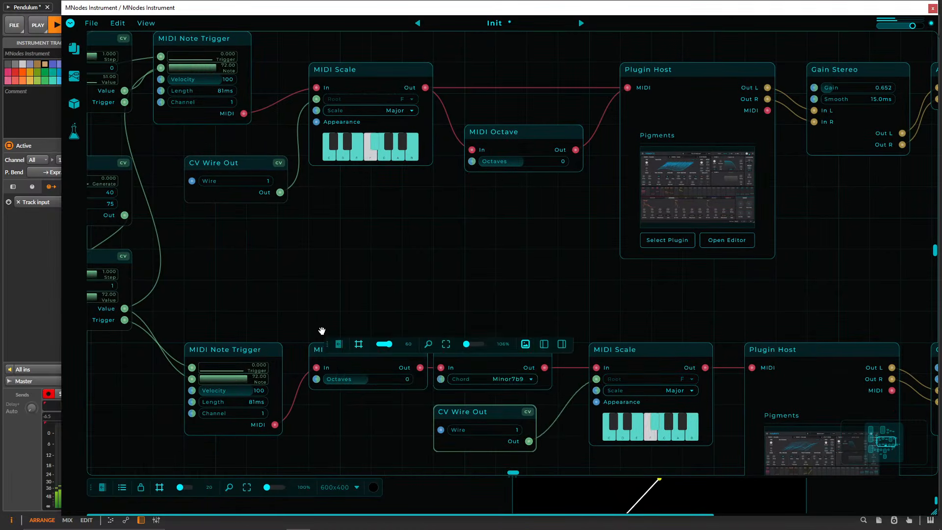
Duplicate the CV Wire Out above the lowest chain's Addition and MIDI Scale nodes and connect the copy to the MIDI Scale Root.
scroll(490, 284, "down", 4)
scroll(528, 260, "up", 1)
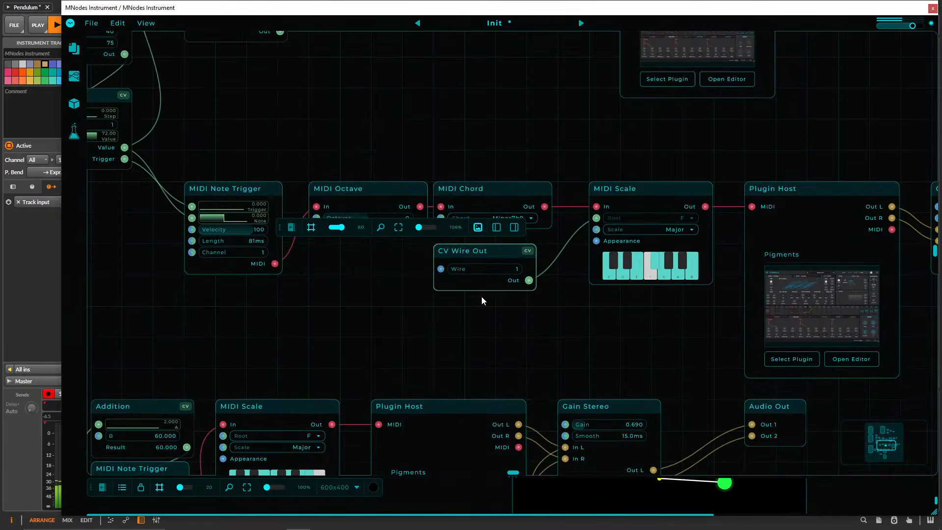
left_click_drag(481, 251, 200, 344)
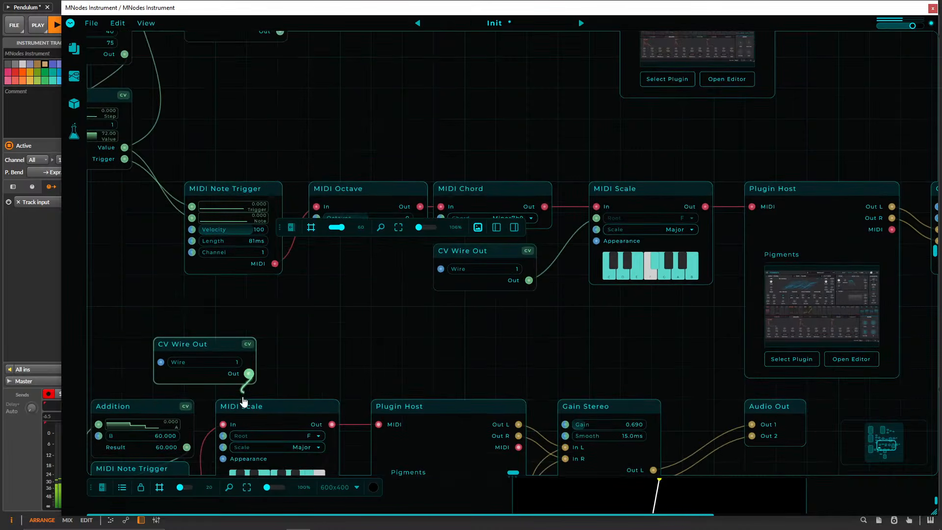
left_click_drag(244, 402, 223, 436)
Move the floating graph toolbar off the slow Pendulum into the empty space above its Step Selects.
left_click_drag(455, 366, 404, 228)
left_click_drag(574, 399, 629, 259)
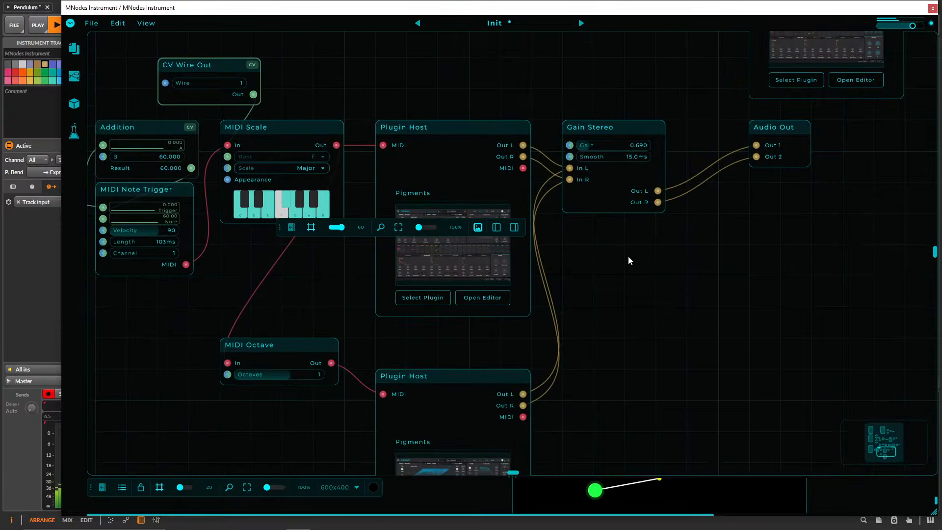
scroll(656, 330, "down", 4)
left_click_drag(657, 333, 616, 444)
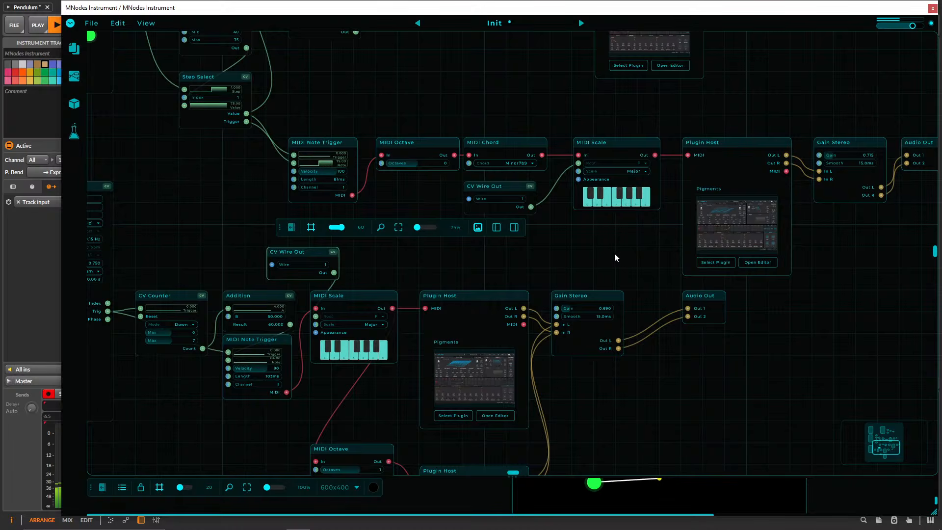
left_click_drag(597, 234, 607, 48)
left_click_drag(631, 212, 637, 425)
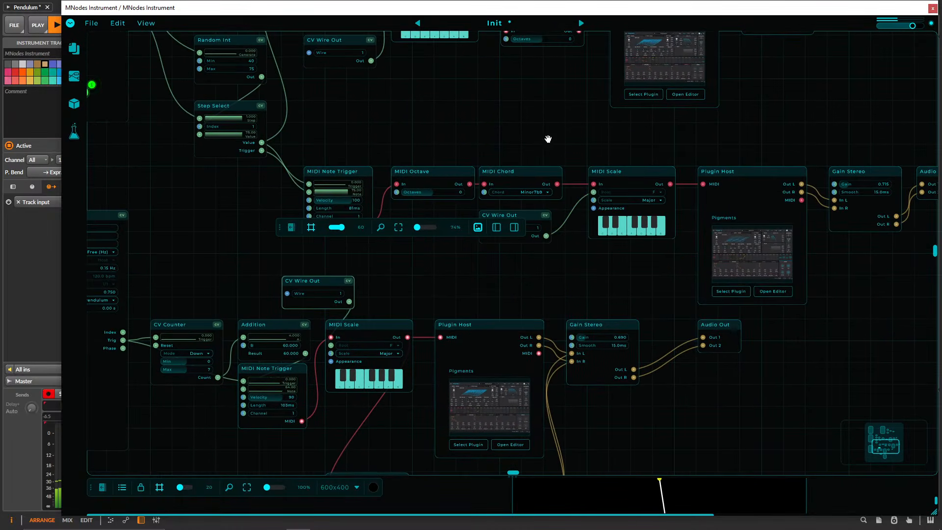
left_click_drag(548, 138, 519, 391)
left_click_drag(649, 143, 587, 345)
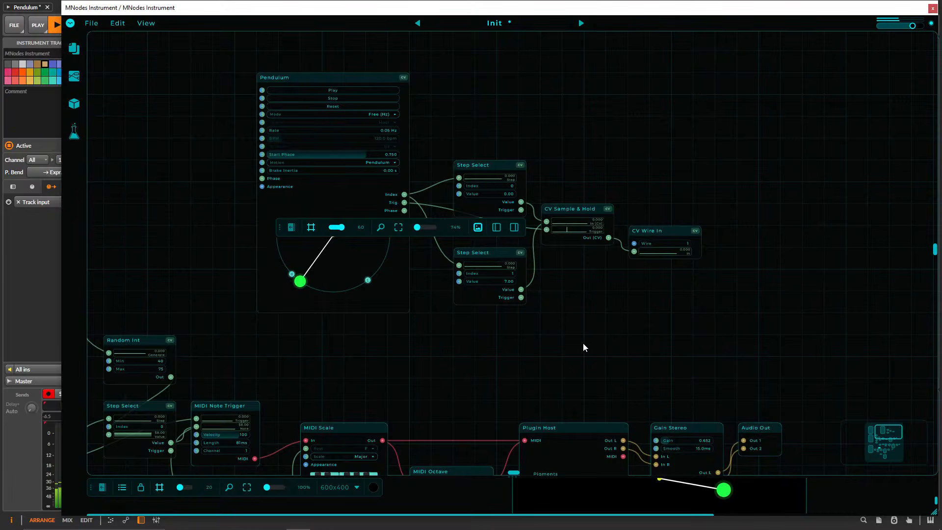
left_click_drag(286, 228, 504, 103)
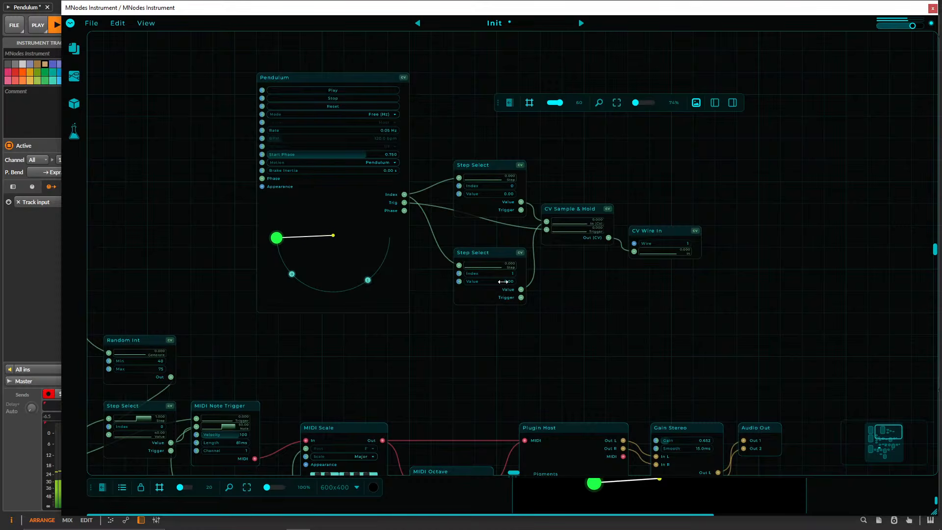
Look over the slow Pendulum's Step Selects, Sample & Hold and CV Wire In, along with the note chains they control.
scroll(452, 322, "down", 4)
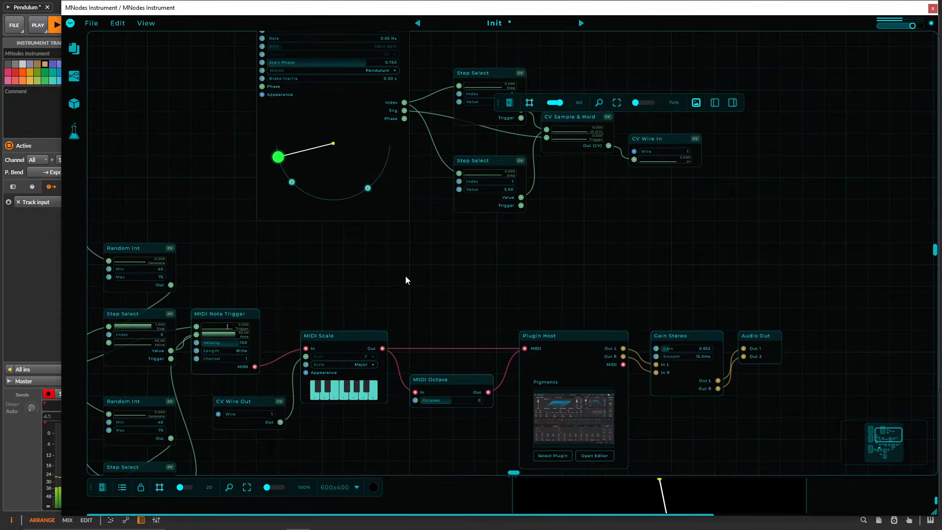
left_click_drag(405, 260, 337, 324)
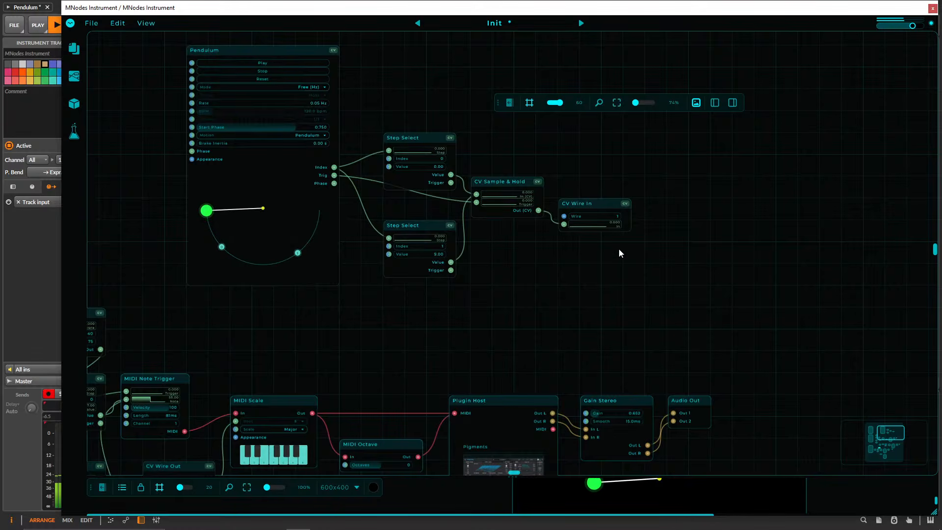
left_click_drag(526, 258, 597, 151)
scroll(508, 222, "down", 3)
left_click_drag(615, 281, 474, 183)
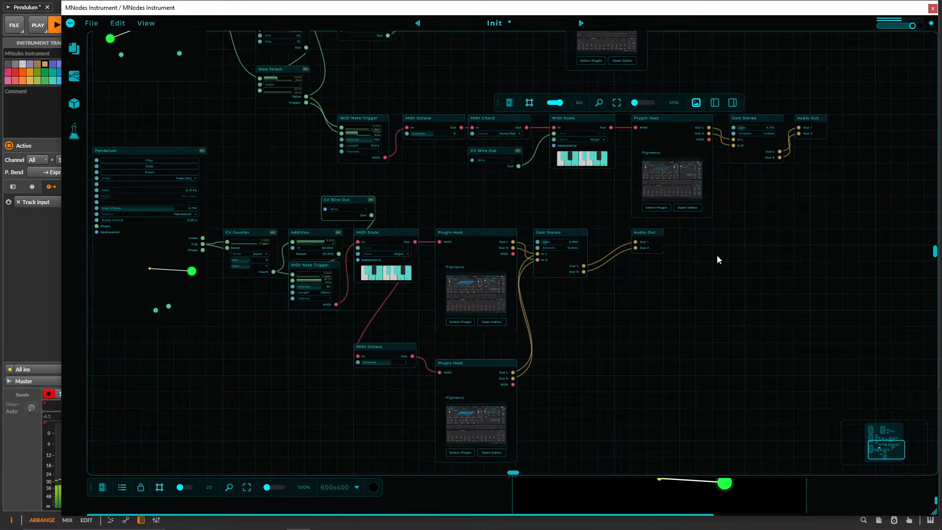
left_click_drag(717, 254, 665, 408)
left_click_drag(649, 209, 687, 390)
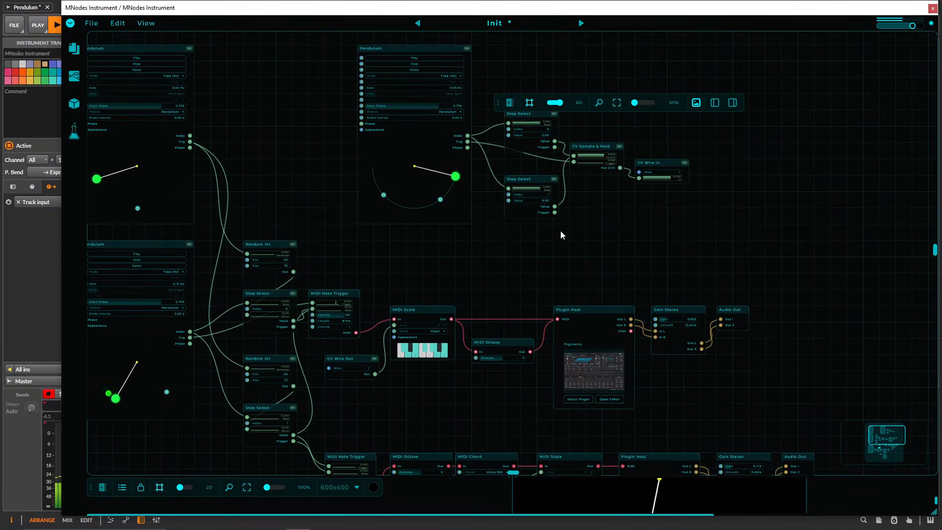
left_click_drag(561, 233, 559, 326)
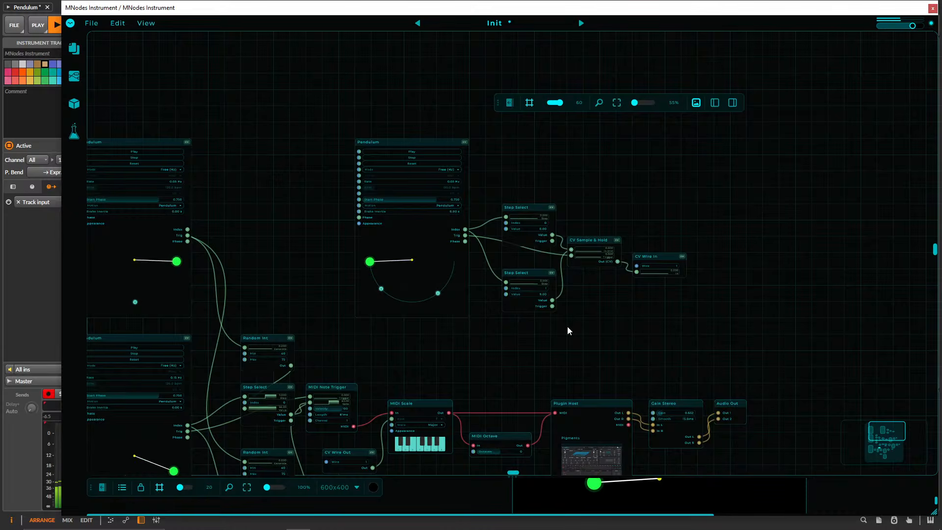
left_click_drag(170, 9, 312, 20)
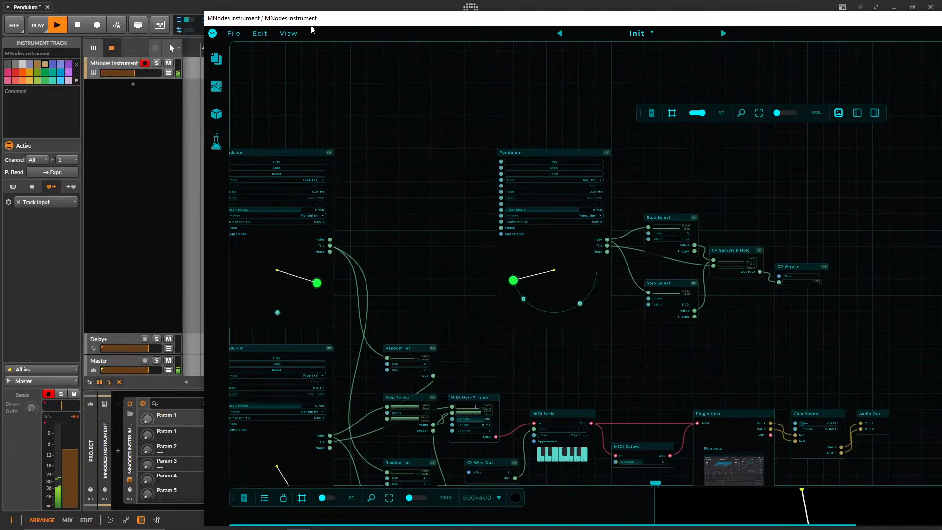
left_click_drag(149, 73, 144, 73)
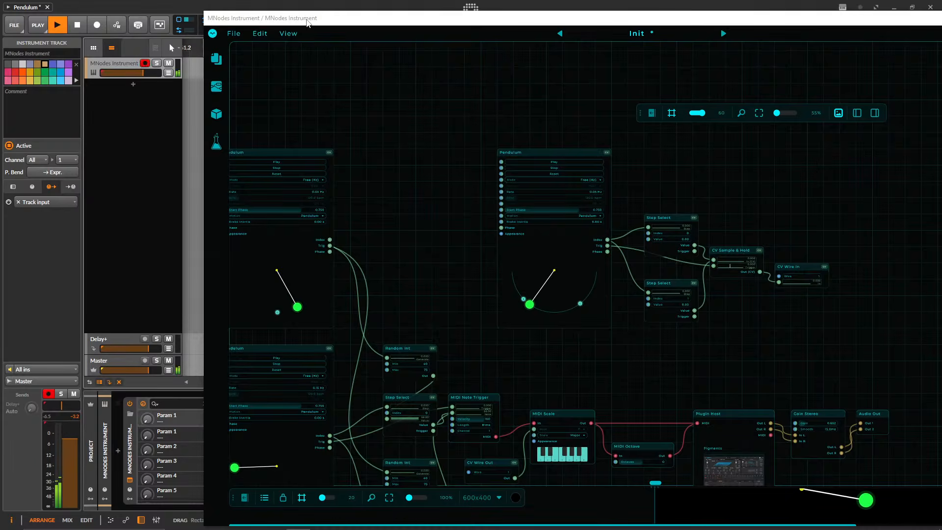
left_click_drag(329, 19, 180, 19)
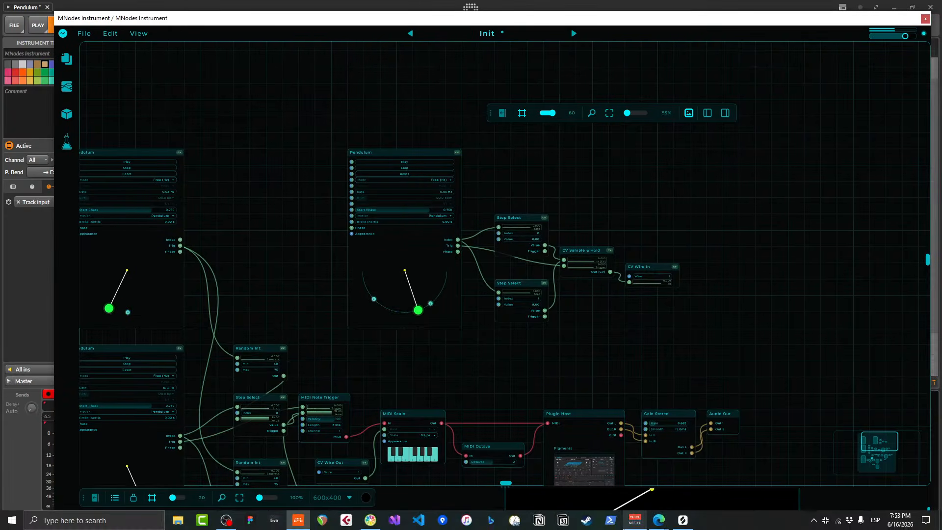
left_click(229, 523)
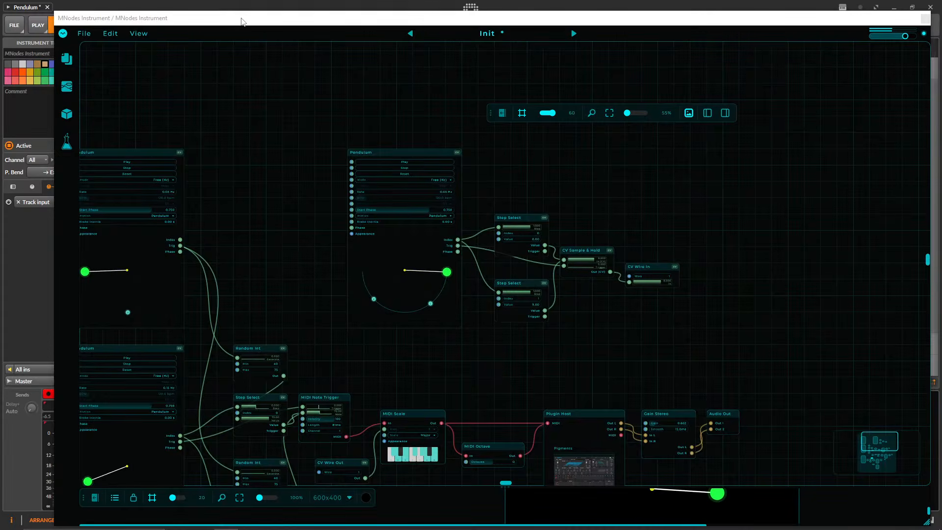
left_click_drag(278, 30, 286, 31)
Move the upper Step Select closer to the lower one and shift the plugin window aside to uncover the host's track list.
scroll(459, 338, "up", 3)
scroll(460, 338, "up", 2)
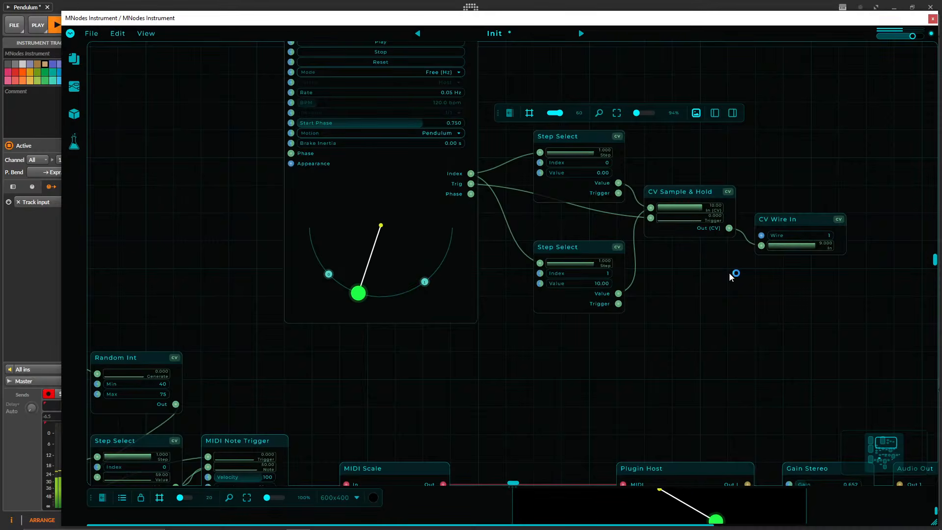
left_click_drag(565, 143, 565, 170)
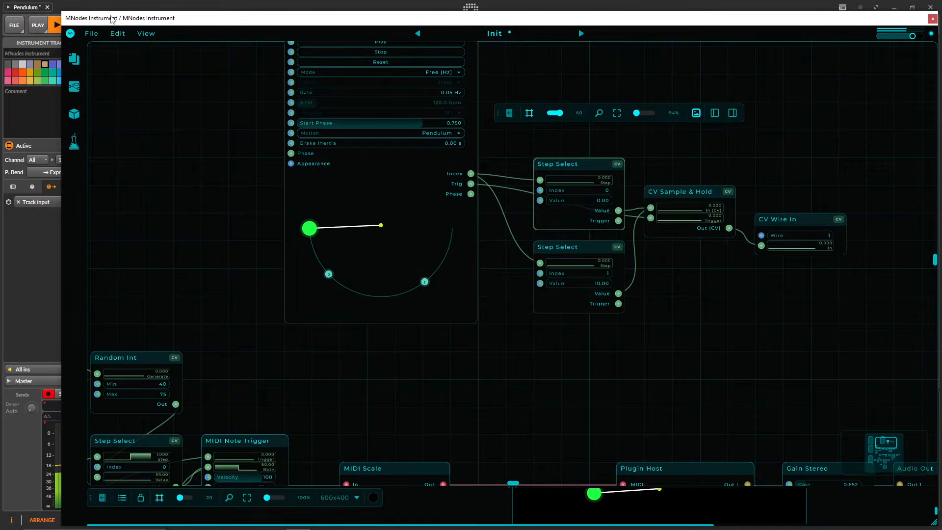
left_click_drag(114, 18, 191, 18)
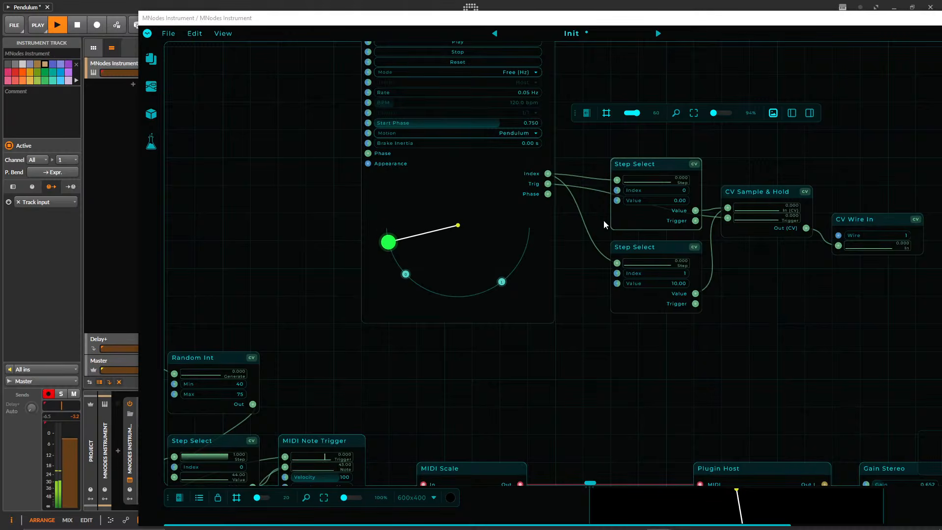
Delete the slow root-switching Pendulum with its two Step Selects, CV Sample & Hold and CV Wire In.
left_click_drag(668, 357, 478, 169)
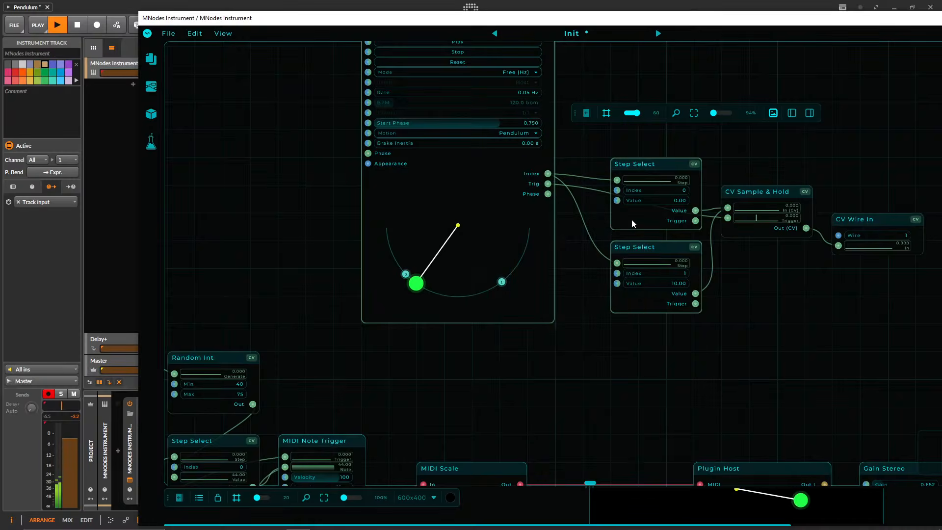
key("Delete")
key("Delete")
left_click(876, 219)
Delete the three CV Wire Out nodes feeding the MIDI Scale Roots of the upper, middle and lowest chains.
key("Delete")
left_click_drag(643, 246, 447, 74)
left_click_drag(392, 204, 493, 24)
left_click(340, 215)
left_click_drag(346, 280, 460, 122)
key("Delete")
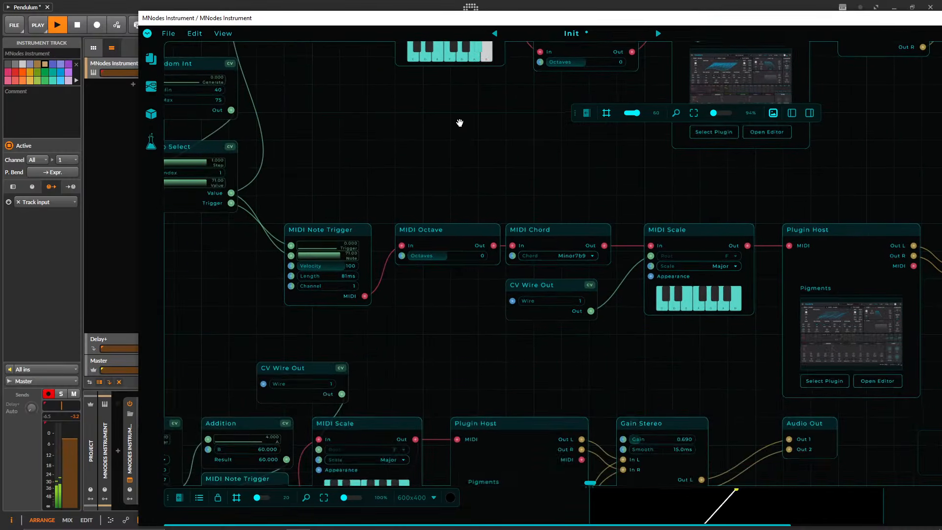
left_click_drag(427, 347, 481, 272)
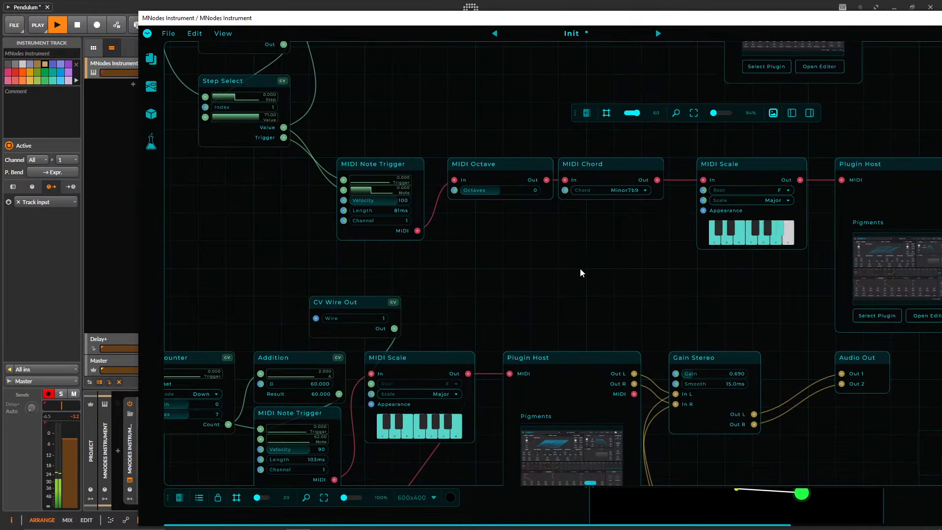
scroll(489, 365, "down", 3)
left_click_drag(431, 369, 517, 300)
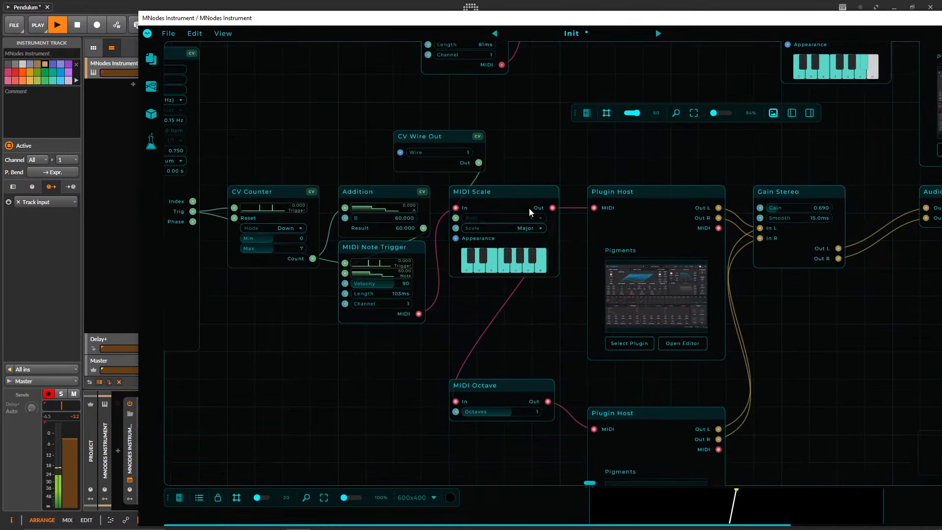
left_click(429, 144)
key("Delete")
Set the lowest chain's MIDI Octave to 0 octaves and move that chain's Audio Out next to its Gain Stereo.
left_click_drag(497, 155, 336, 96)
left_click_drag(692, 299, 773, 204)
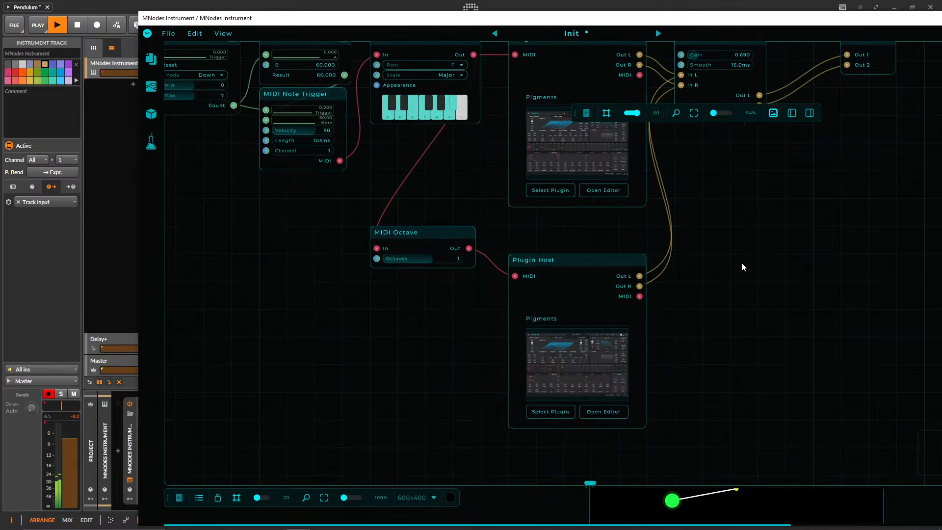
left_click_drag(734, 241, 433, 305)
left_click_drag(574, 214, 524, 307)
left_click_drag(524, 195, 457, 215)
left_click_drag(534, 228, 764, 152)
left_click_drag(658, 284, 878, 313)
left_click_drag(202, 47, 625, 226)
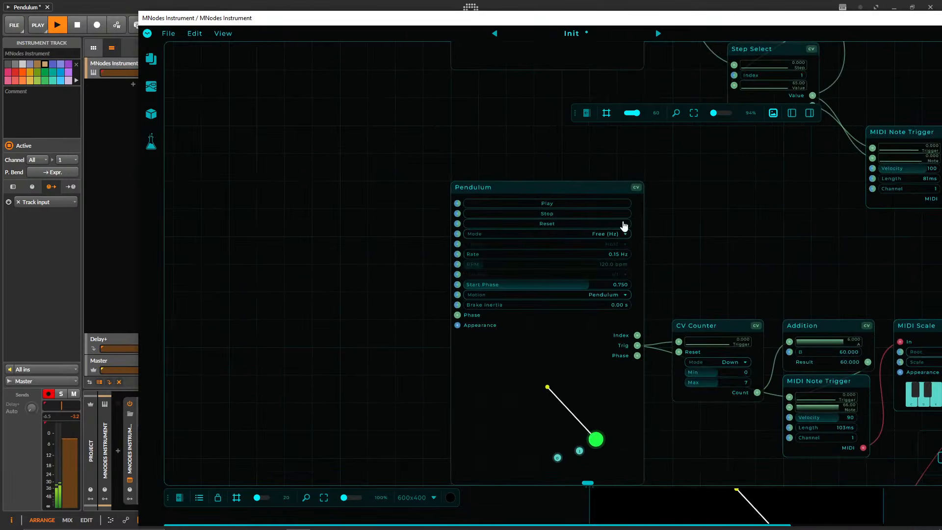
left_click_drag(440, 130, 289, 301)
left_click_drag(701, 236, 624, 324)
left_click_drag(566, 461, 560, 167)
left_click_drag(484, 436, 406, 176)
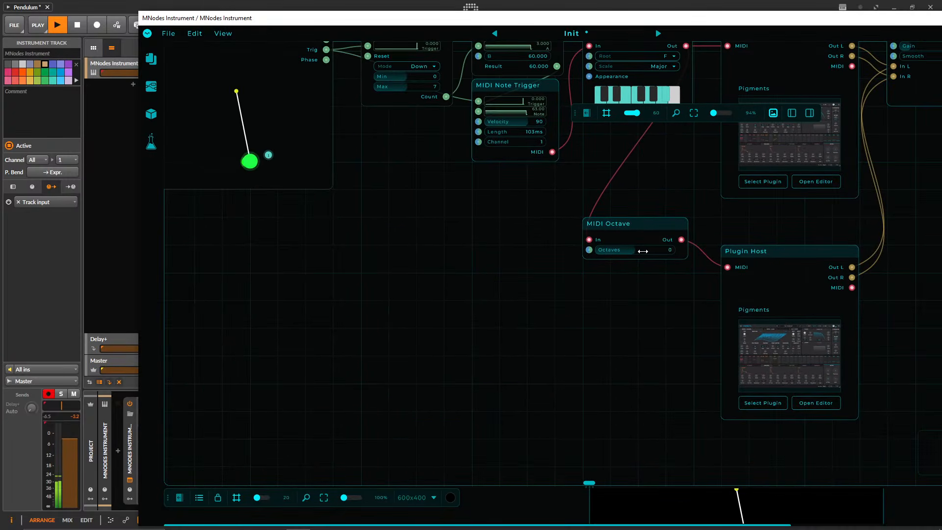
left_click_drag(421, 244, 546, 318)
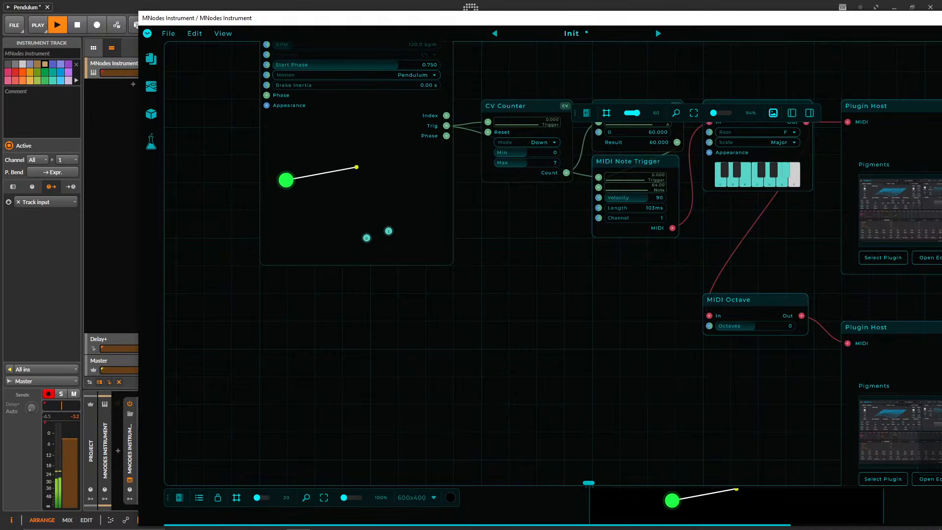
left_click_drag(578, 295, 358, 339)
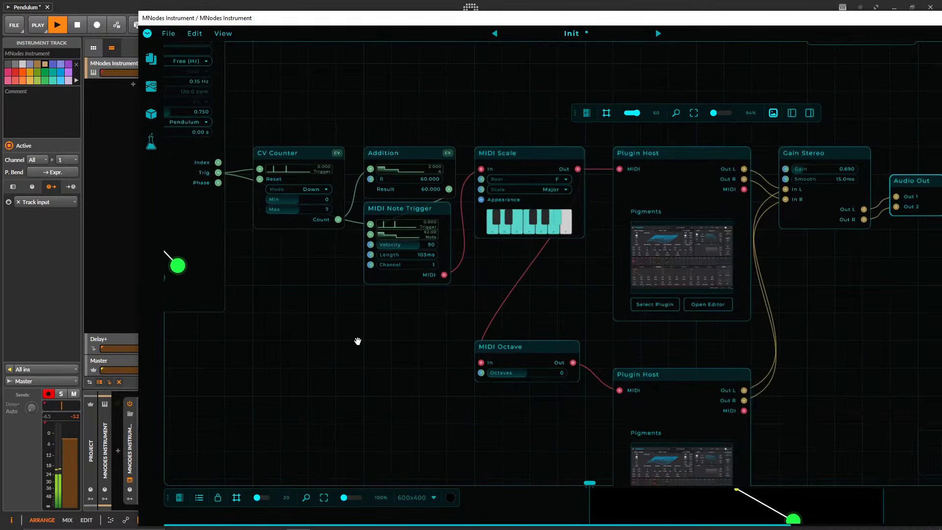
Add a Probability node above the lowest chain's Addition node.
right_click(387, 92)
type("por")
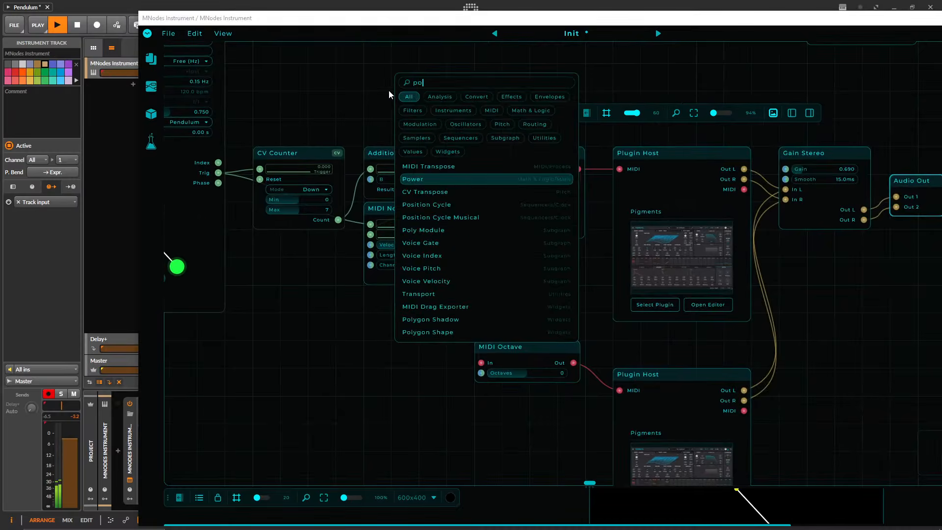
key("BackSpace")
key("BackSpace")
type("ro")
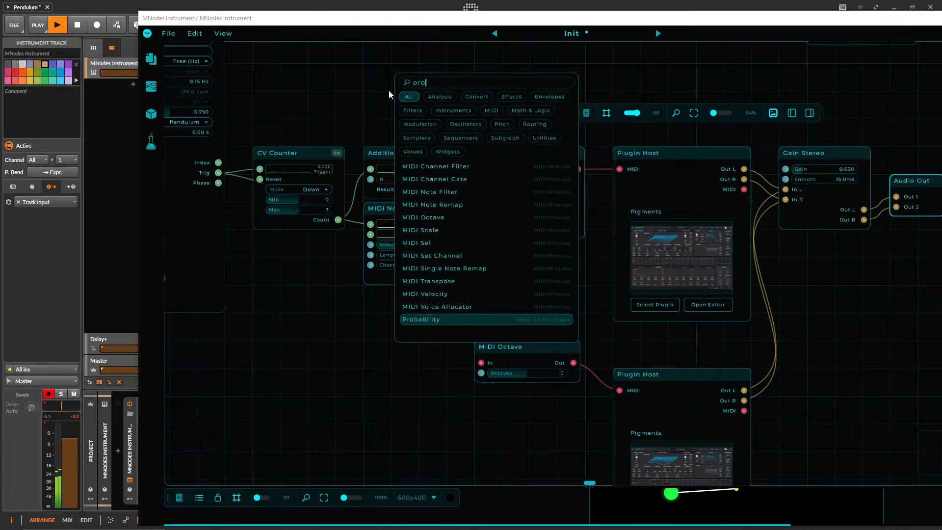
key("Return")
Move the Probability node up to the space below the Index 1 Step Select.
scroll(461, 143, "up", 4)
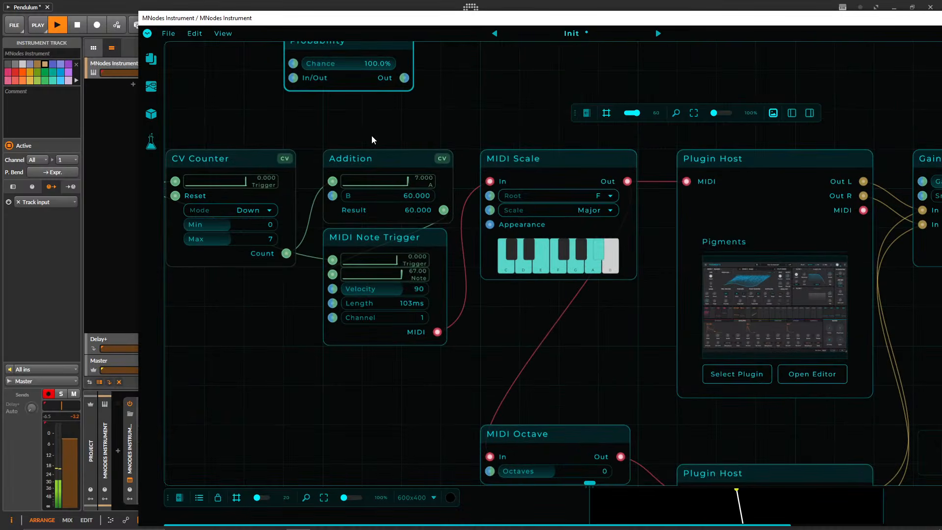
left_click_drag(336, 125, 457, 185)
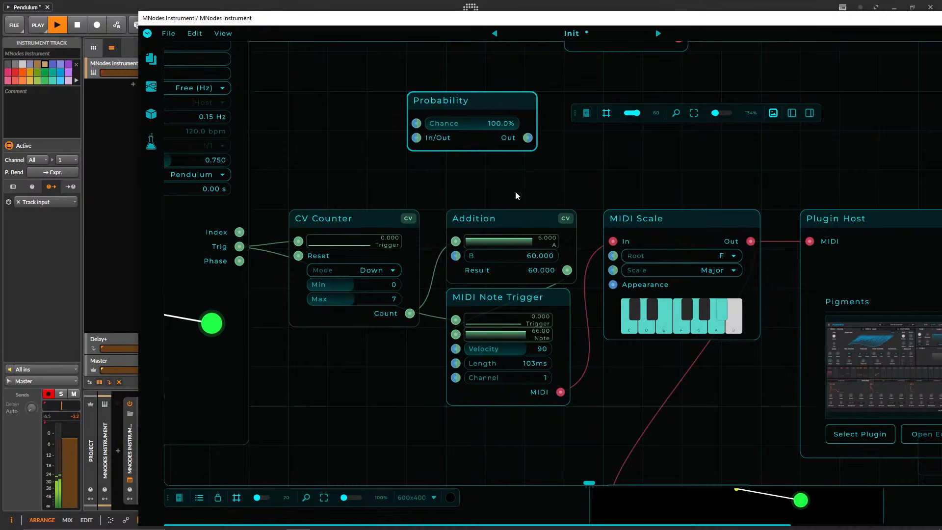
left_click_drag(459, 98, 459, 138)
left_click_drag(290, 153, 396, 138)
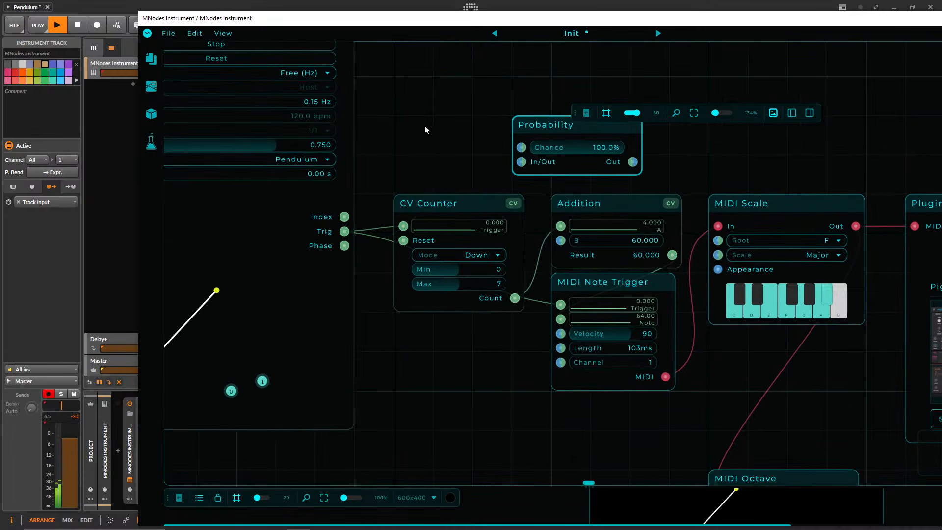
scroll(432, 150, "up", 5)
left_click_drag(622, 323, 303, 226)
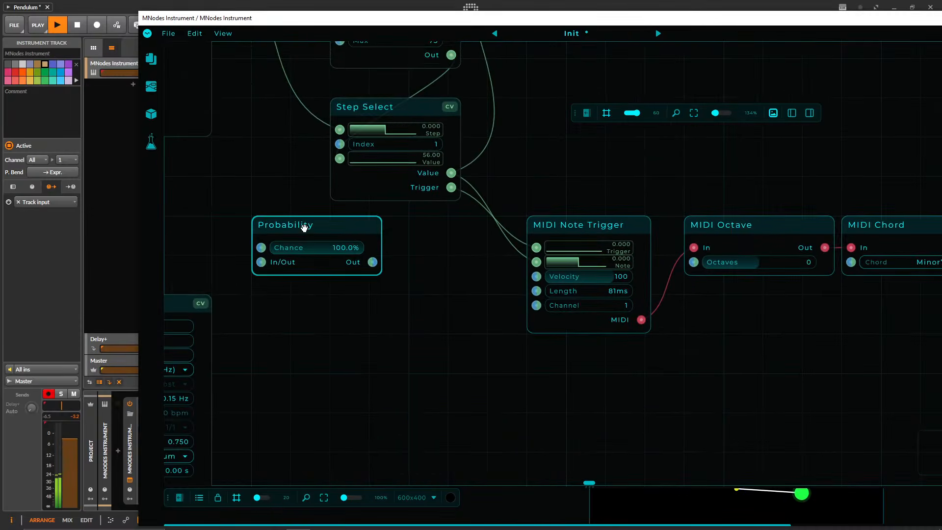
left_click_drag(412, 215, 506, 430)
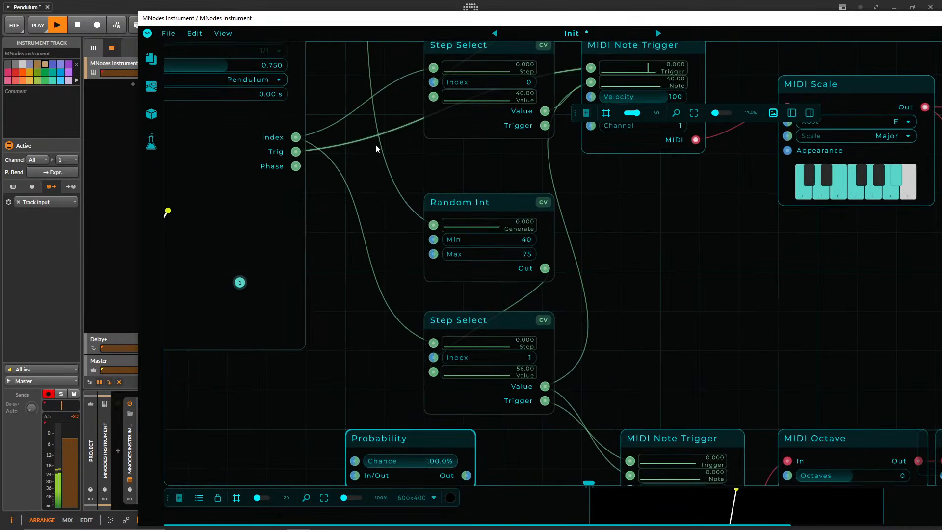
Route the Step Selects' Pendulum Trig through Probability into the upper MIDI Note Trigger, and place the node beside that Pendulum's outputs.
left_click_drag(341, 151, 466, 409)
left_click_drag(393, 394, 296, 84)
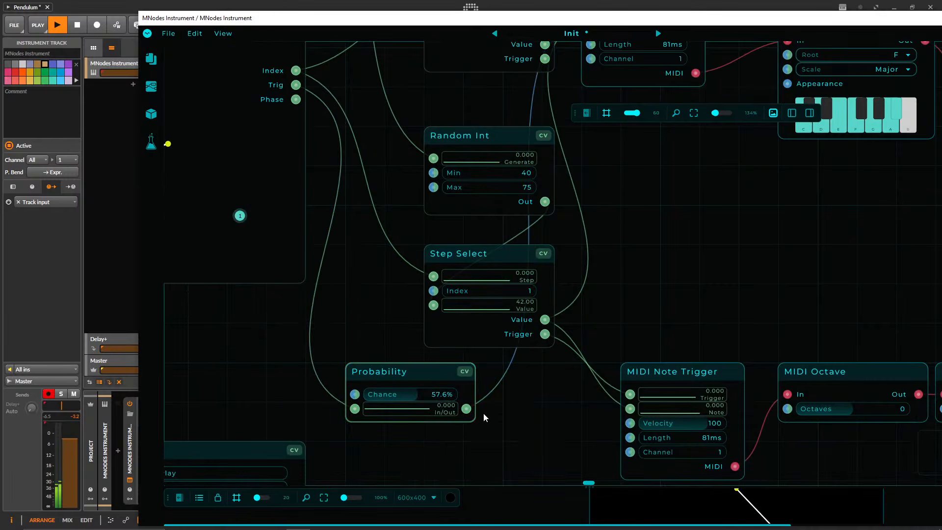
left_click_drag(437, 394, 412, 87)
left_click_drag(594, 193, 775, 321)
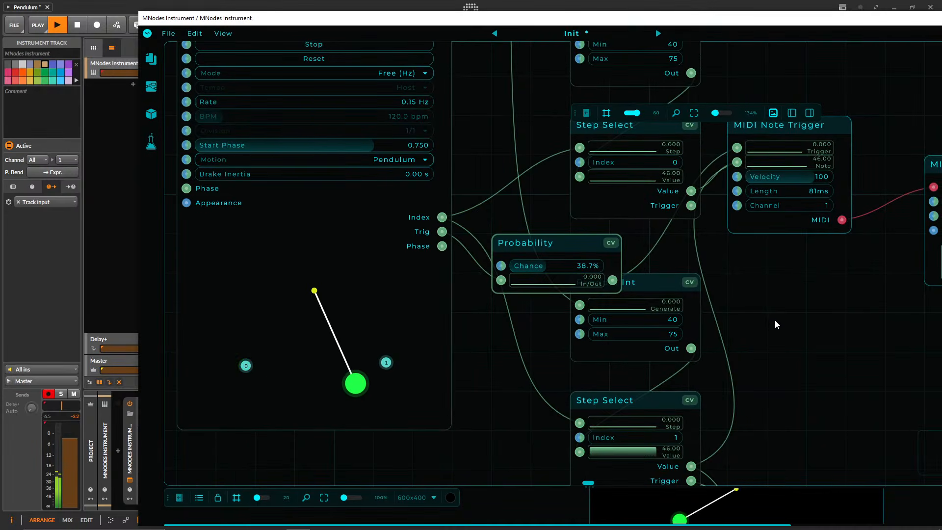
Set the Probability node's Chance to 40.1% and shift the node up clear of the lower Random Int.
left_click_drag(586, 267, 589, 267)
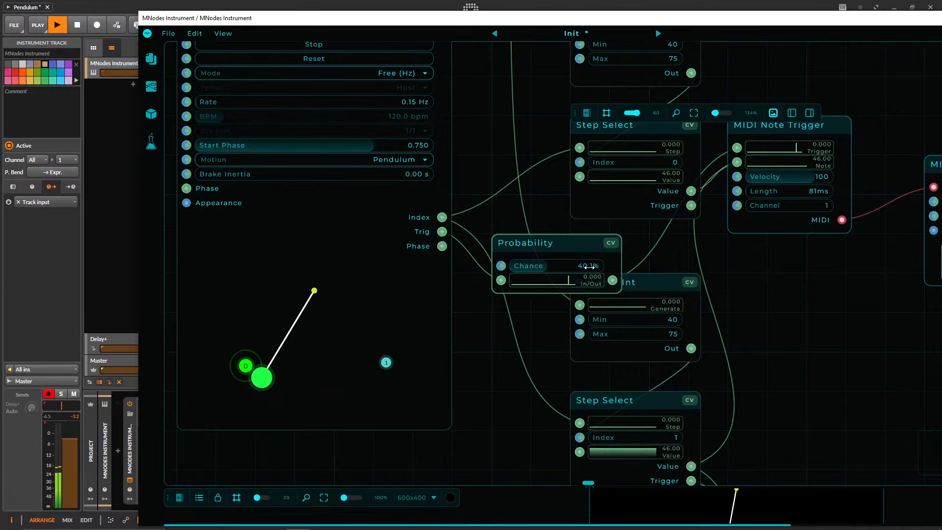
scroll(595, 370, "down", 8)
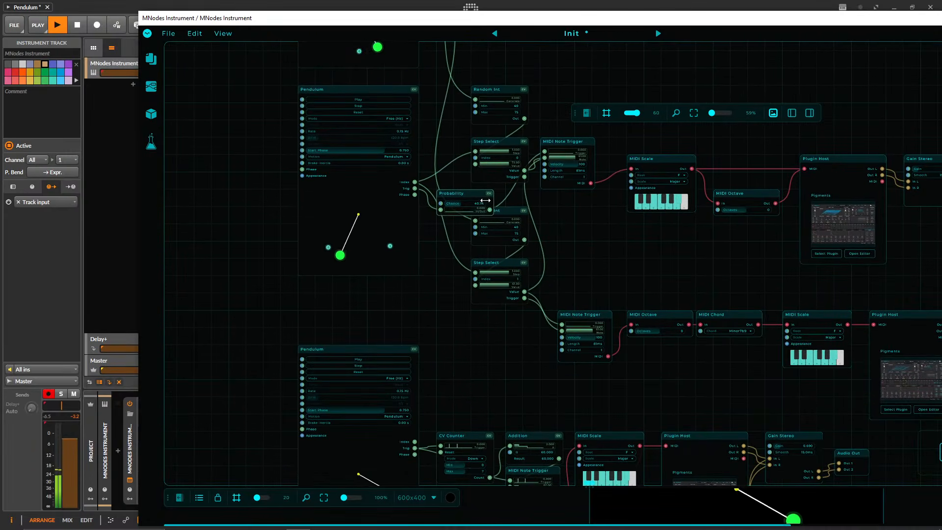
left_click_drag(471, 196, 472, 187)
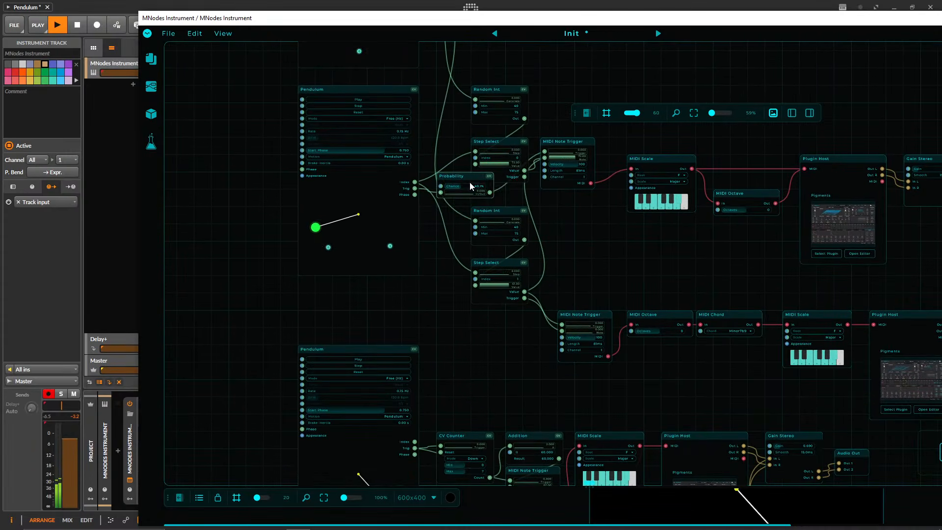
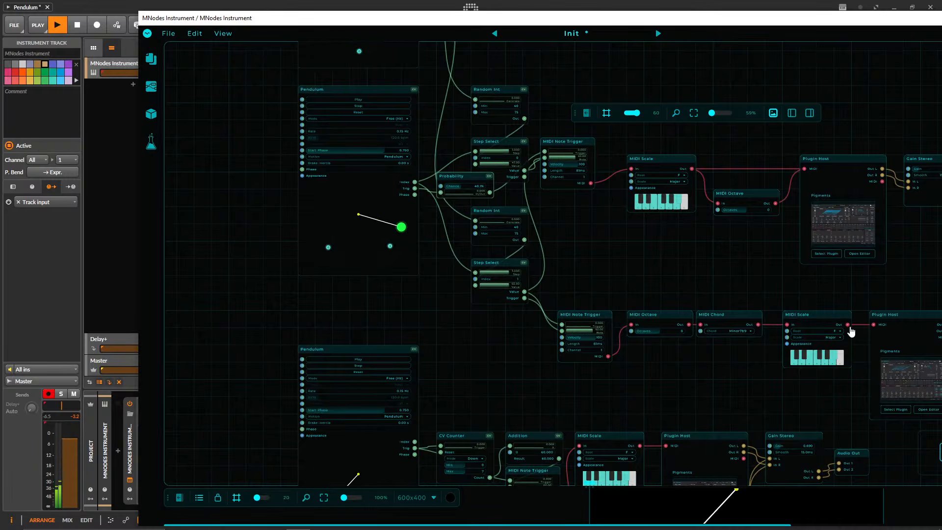
Set the upper Probability node's Chance to 34.5% and place a duplicate of it below the lowest chain's CV Counter.
scroll(487, 315, "up", 3)
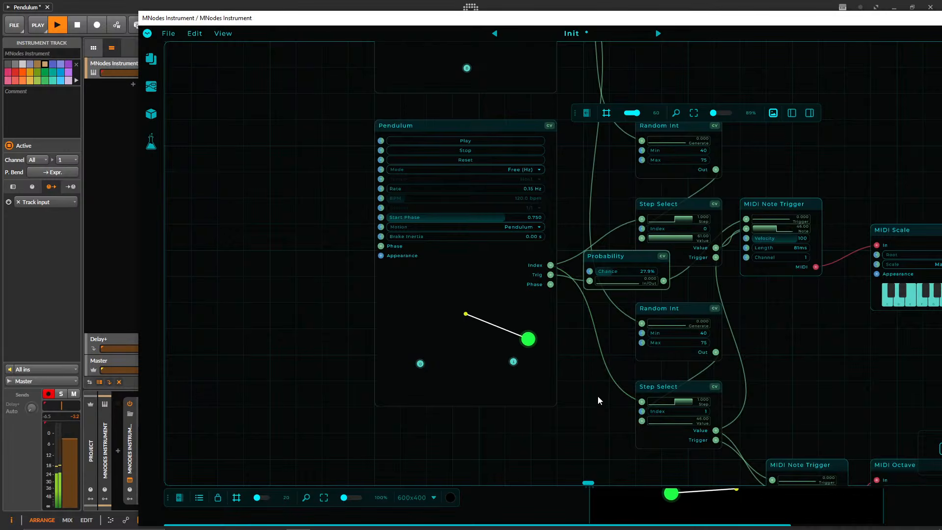
left_click_drag(583, 414, 581, 402)
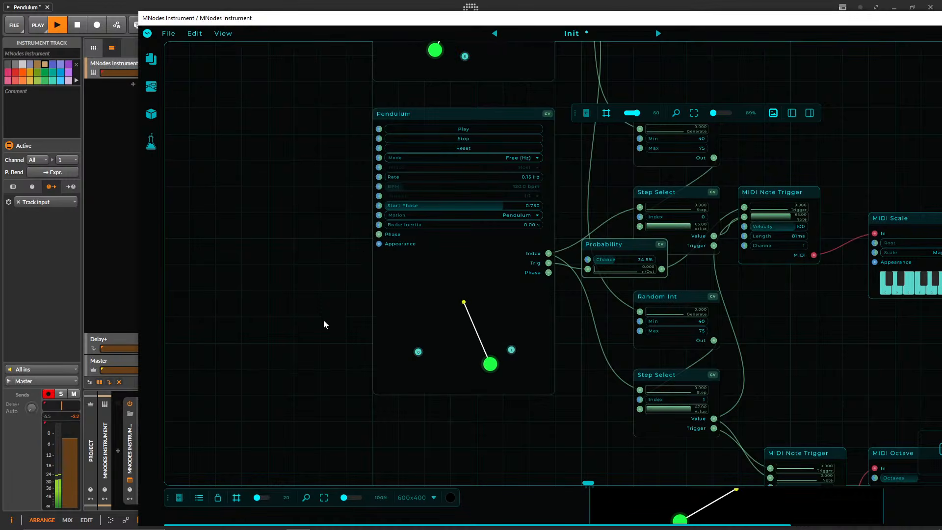
scroll(323, 323, "down", 4)
left_click_drag(598, 354, 455, 416)
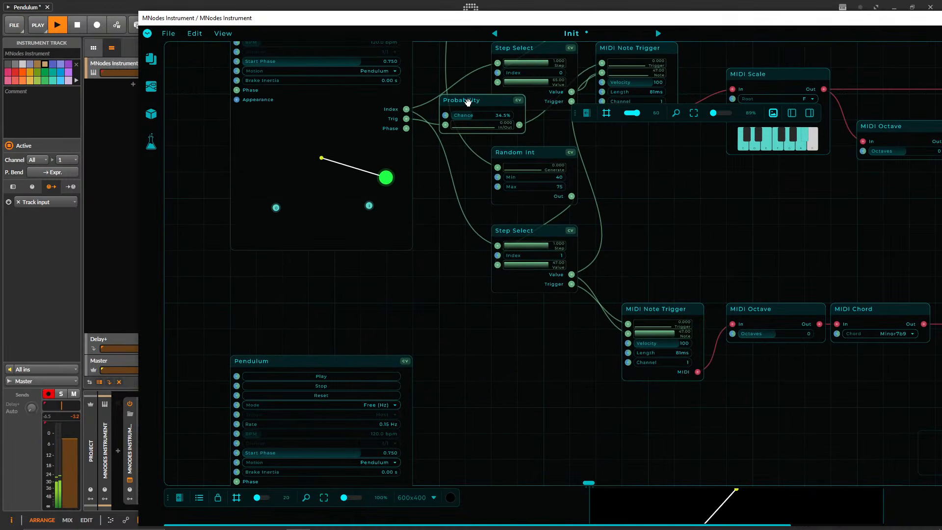
left_click_drag(467, 102, 468, 391)
scroll(450, 113, "down", 5)
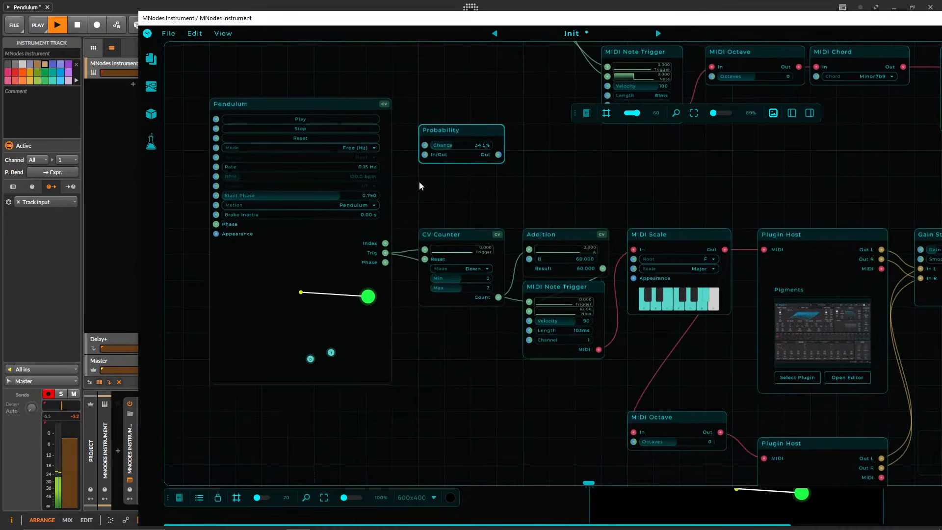
left_click_drag(439, 130, 441, 366)
Shift the lowest chain's CV Counter, Addition, MIDI Note Trigger and MIDI Scale slightly right, away from the Pendulum.
left_click_drag(465, 199, 606, 343)
left_click_drag(462, 236, 486, 237)
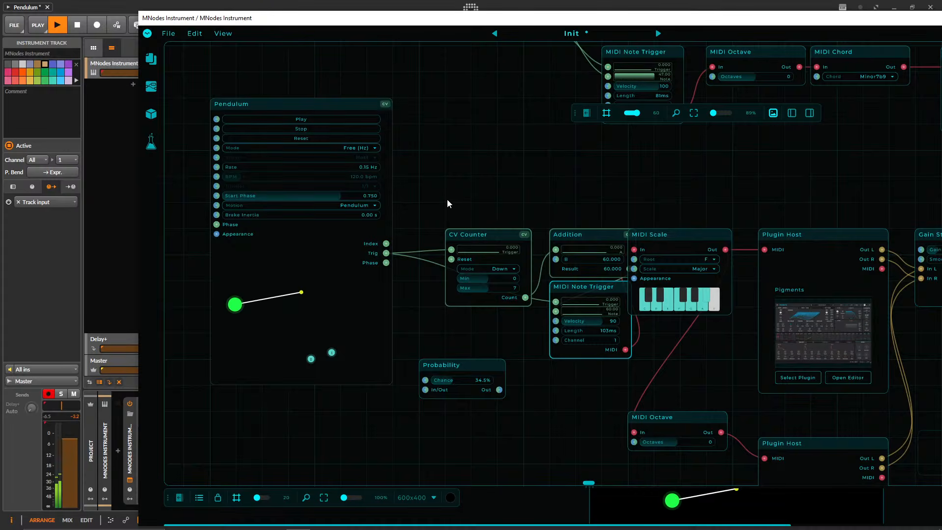
left_click_drag(653, 235, 679, 234)
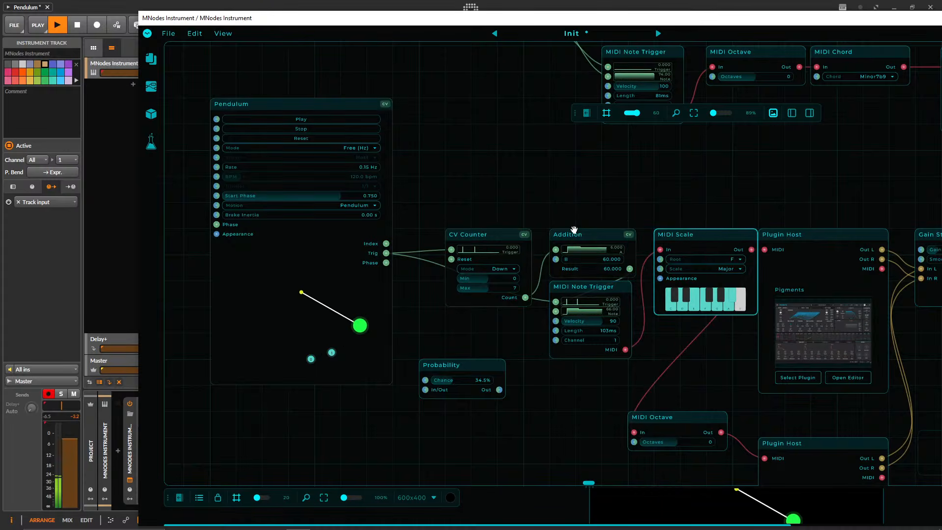
left_click_drag(409, 224, 500, 390)
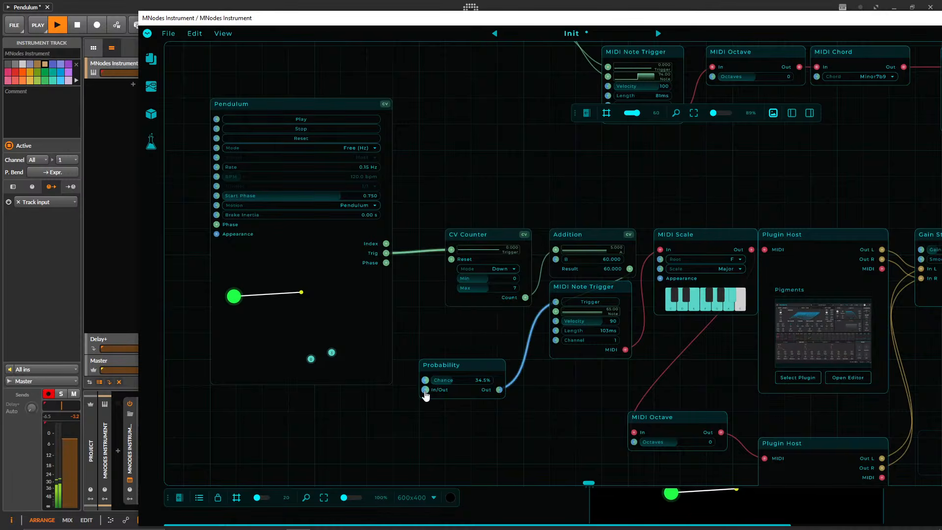
left_click_drag(425, 391, 493, 328)
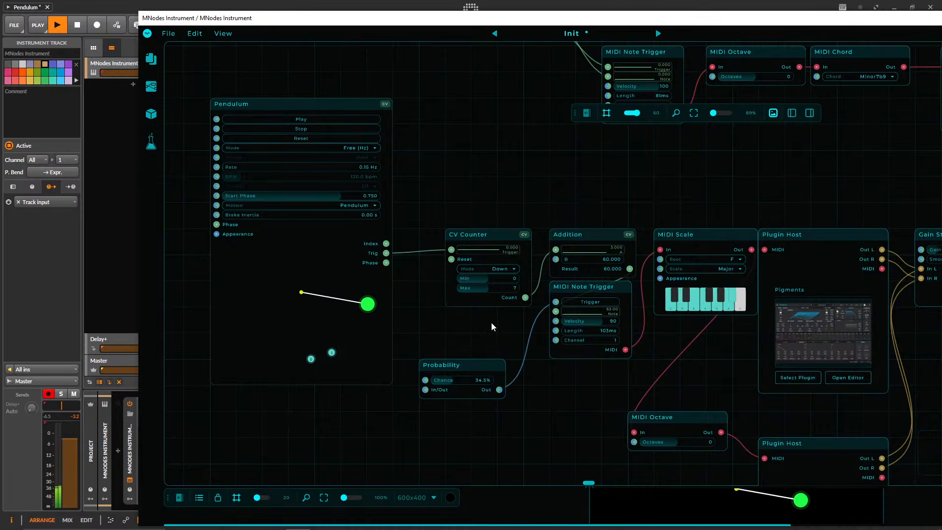
key("ctrl+z")
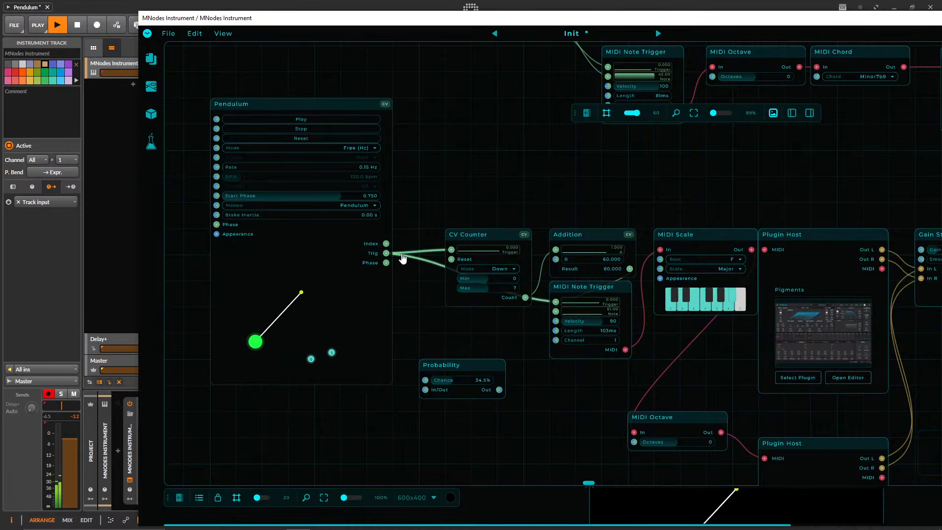
Route the lowest Pendulum's Trig through Probability into the CV Counter and MIDI Note Trigger, raise the CV Counter slightly, and set Chance to 40.0%.
left_click_drag(399, 257, 499, 389)
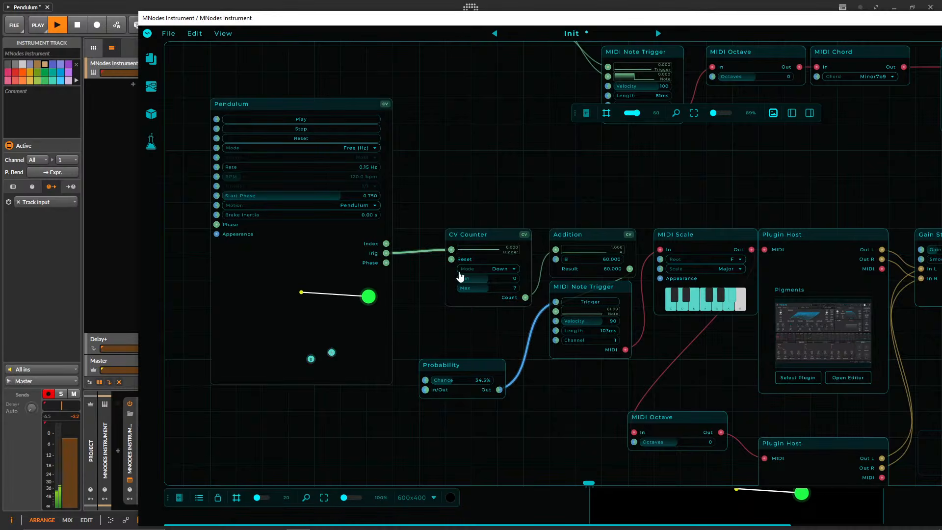
left_click_drag(465, 235, 499, 390)
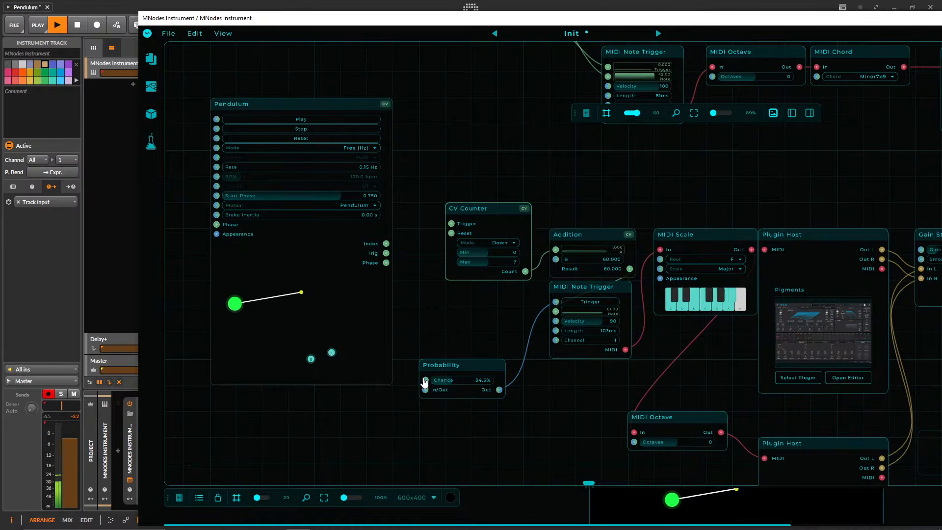
left_click_drag(425, 390, 386, 253)
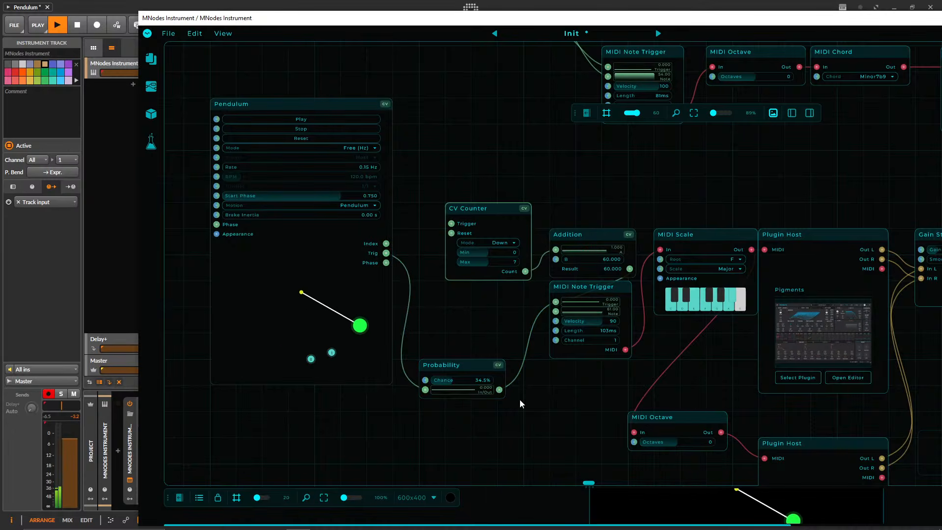
left_click_drag(499, 389, 452, 223)
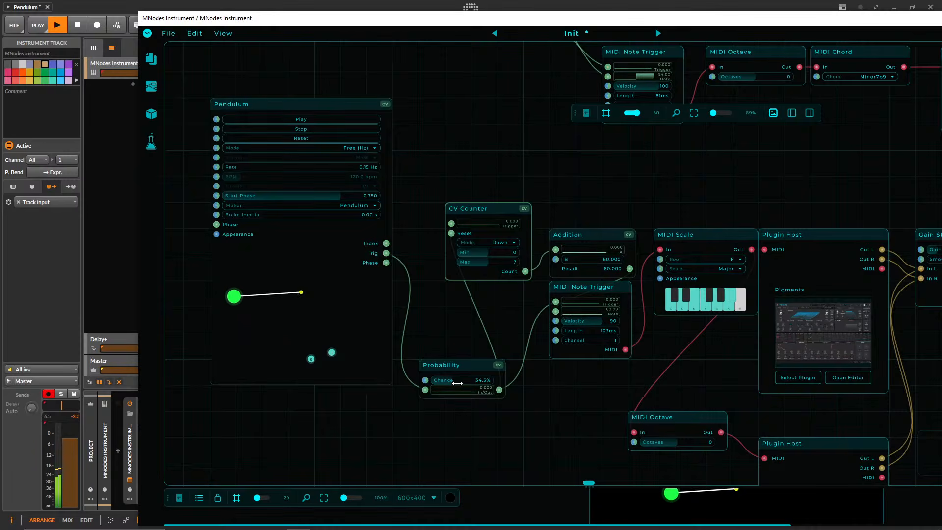
left_click_drag(457, 382, 459, 381)
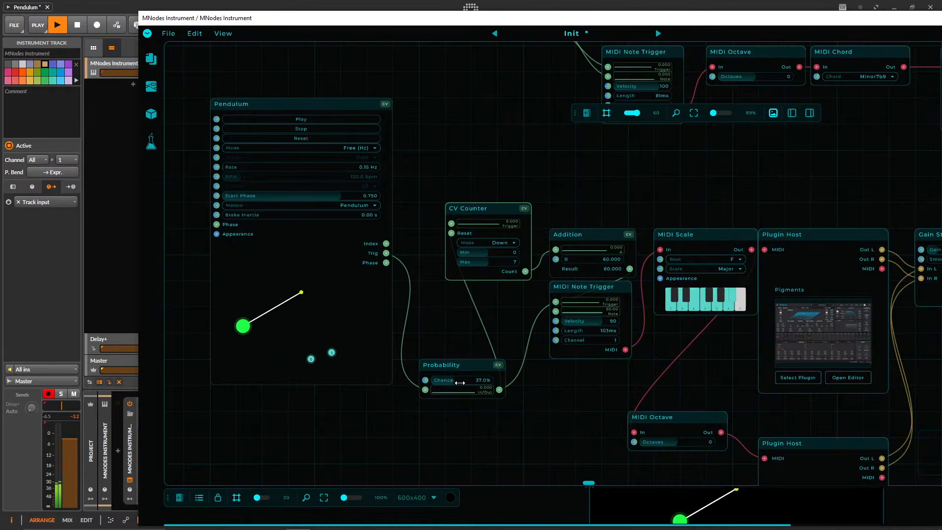
Duplicate the upper chain's Probability node into the free space above the middle chain's MIDI Note Trigger and MIDI Octave.
left_click_drag(467, 121, 420, 370)
scroll(561, 232, "down", 3)
left_click_drag(562, 233, 486, 378)
left_click_drag(638, 231, 421, 61)
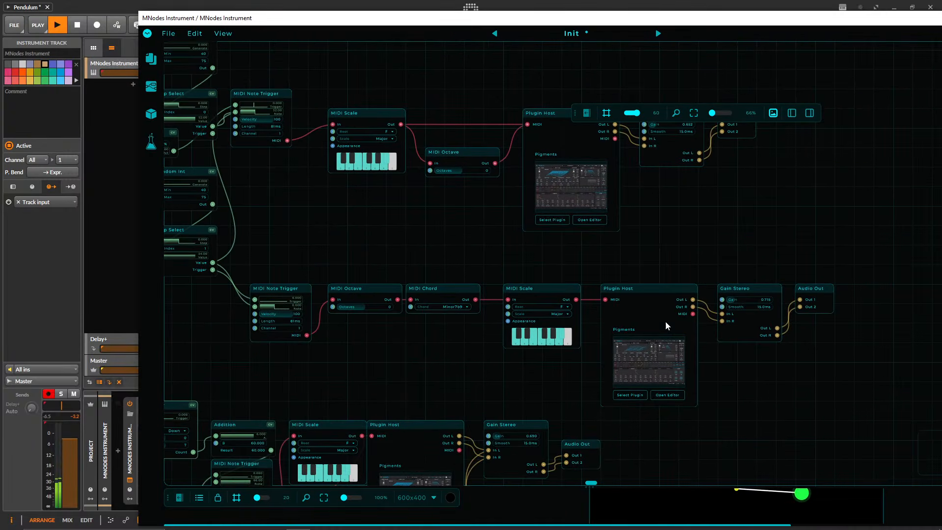
left_click_drag(434, 361, 535, 231)
left_click_drag(457, 277, 589, 317)
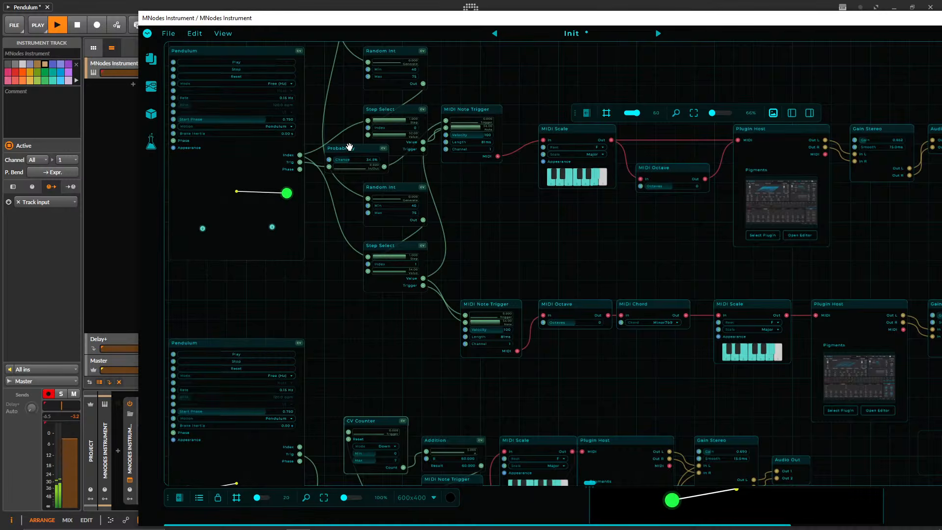
left_click_drag(350, 147, 539, 254)
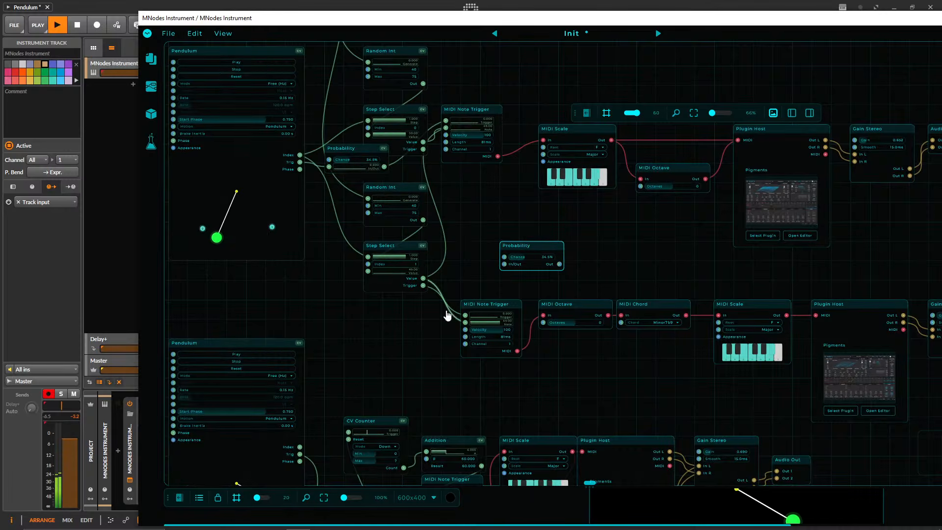
Route the Index 1 Step Select's Trigger through the new Probability into the middle MIDI Note Trigger, and place the node just before that trigger.
scroll(441, 318, "up", 3)
left_click_drag(367, 221, 341, 217)
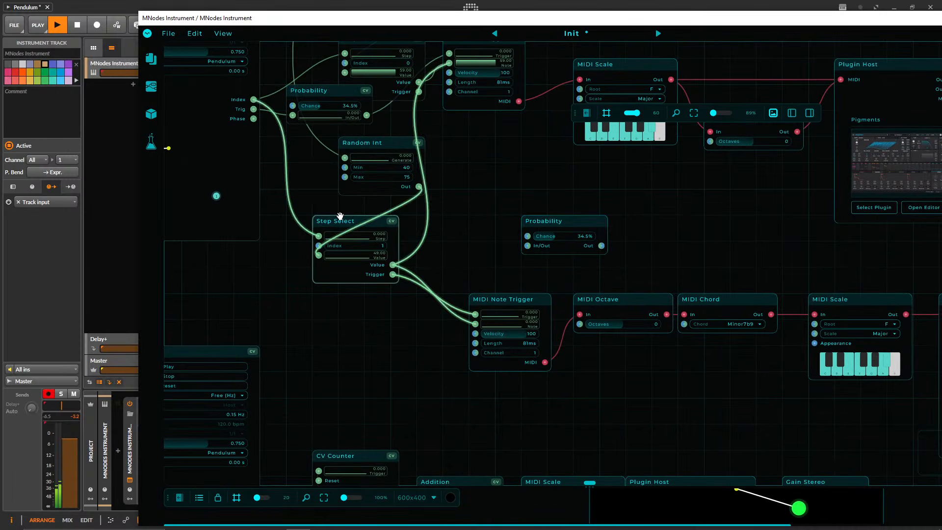
double_click(411, 280)
left_click_drag(393, 275, 529, 246)
left_click_drag(601, 245, 475, 314)
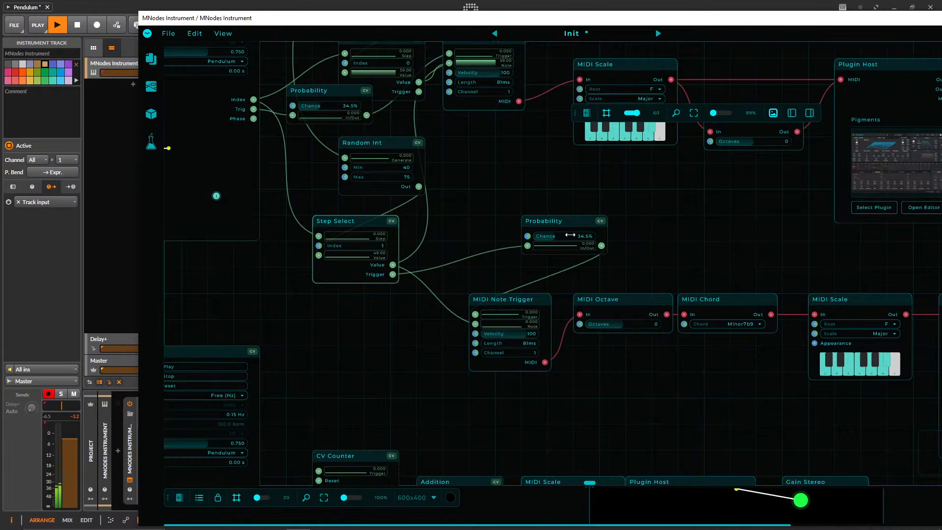
left_click_drag(560, 224, 405, 304)
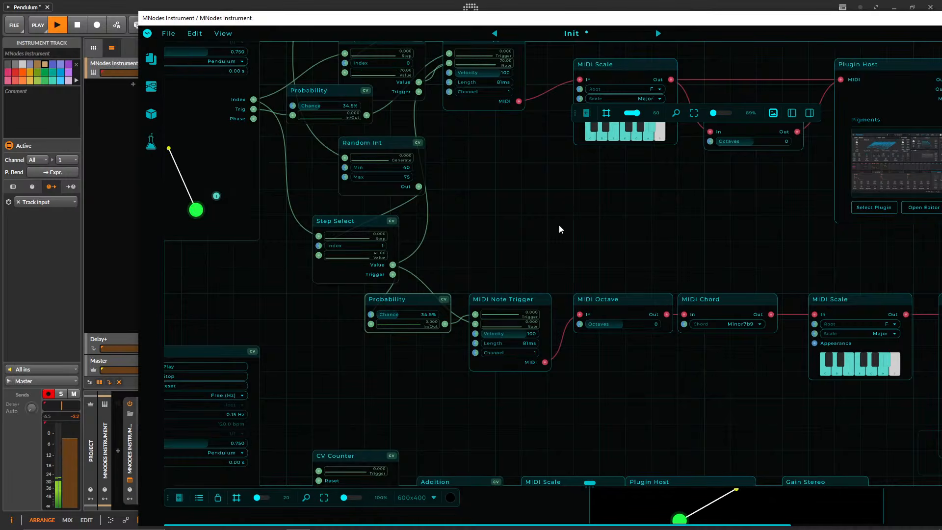
Look over the pendulum chains and their Probability routing, shifting the plugin window aside to uncover the track list.
left_click_drag(558, 227, 794, 308)
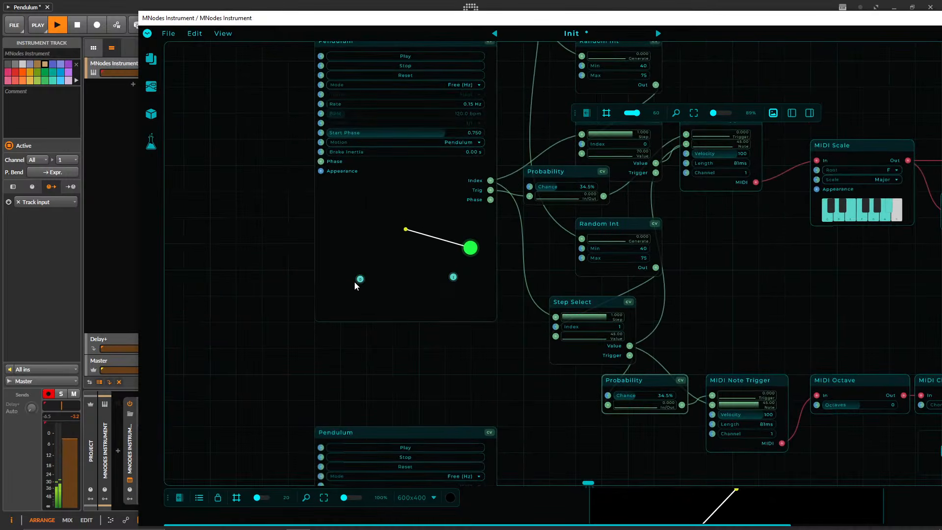
scroll(433, 246, "down", 5)
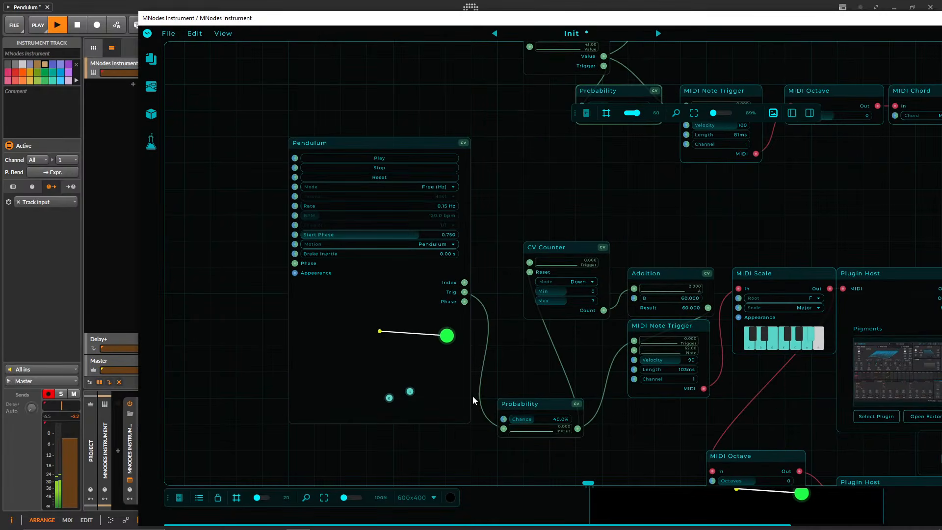
left_click_drag(516, 160, 505, 206)
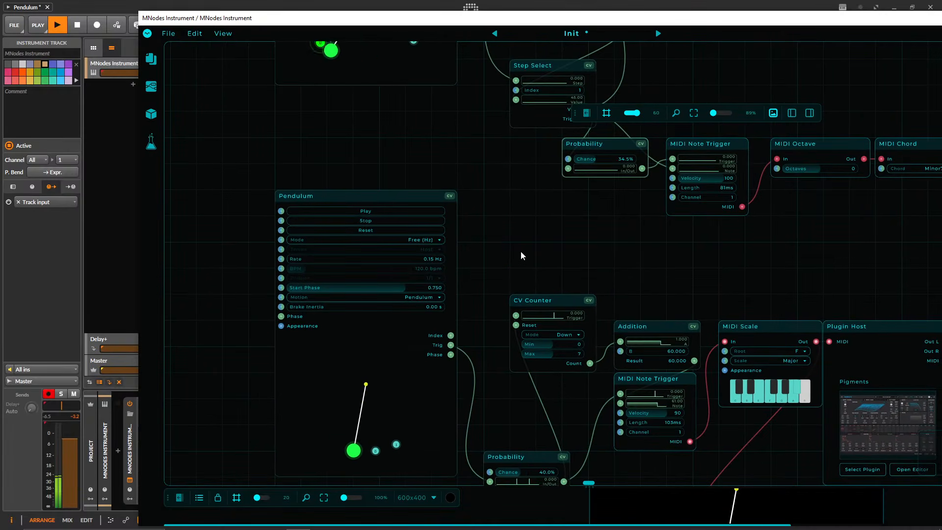
scroll(529, 255, "down", 5)
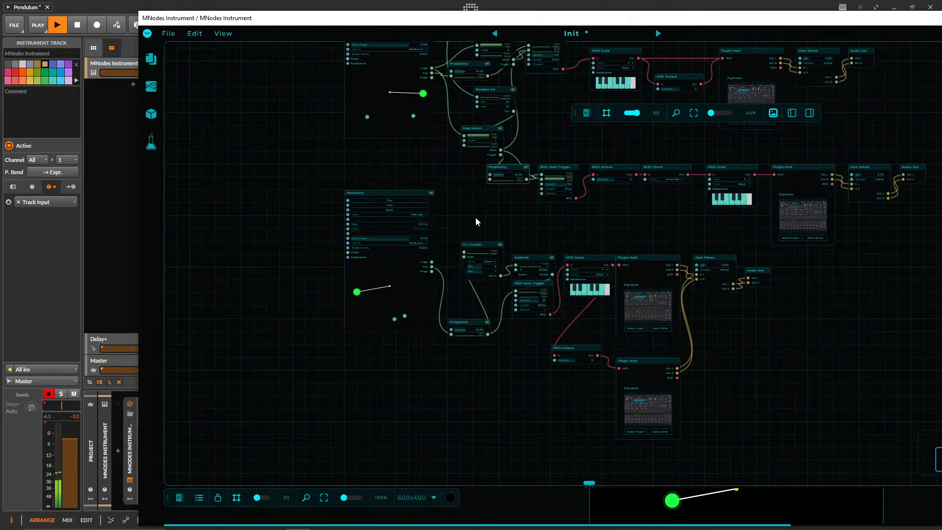
left_click_drag(284, 18, 346, 18)
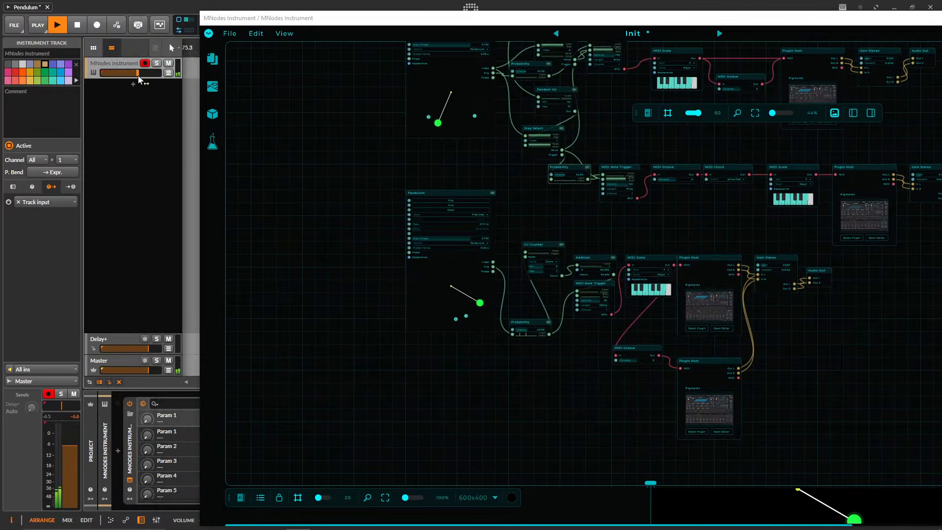
left_click_drag(489, 205, 388, 253)
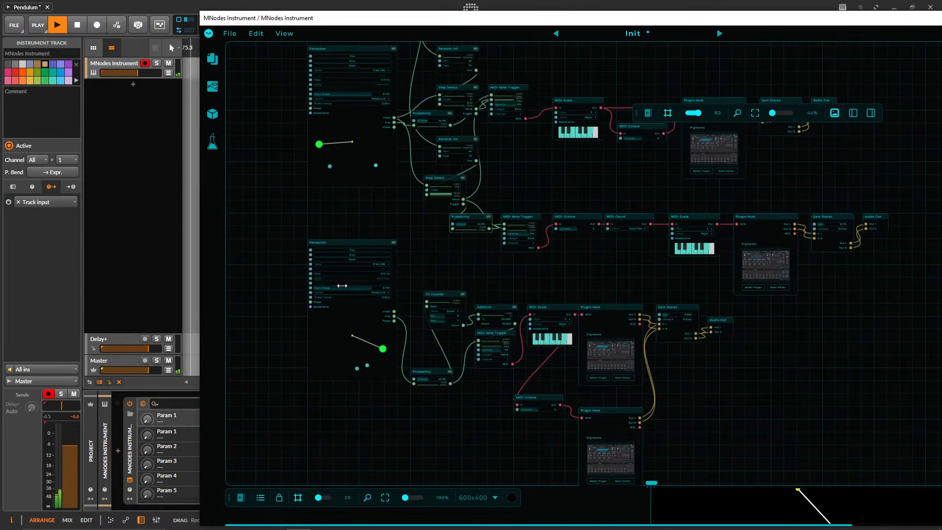
left_click_drag(535, 175, 501, 261)
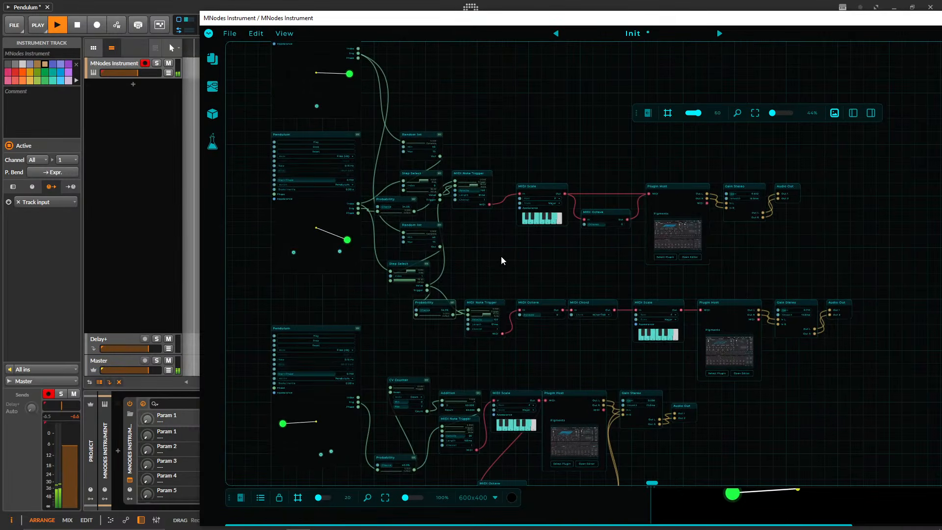
Move the upper chain's Probability node down and right, directly beneath the Index 0 Step Select.
scroll(498, 265, "up", 5)
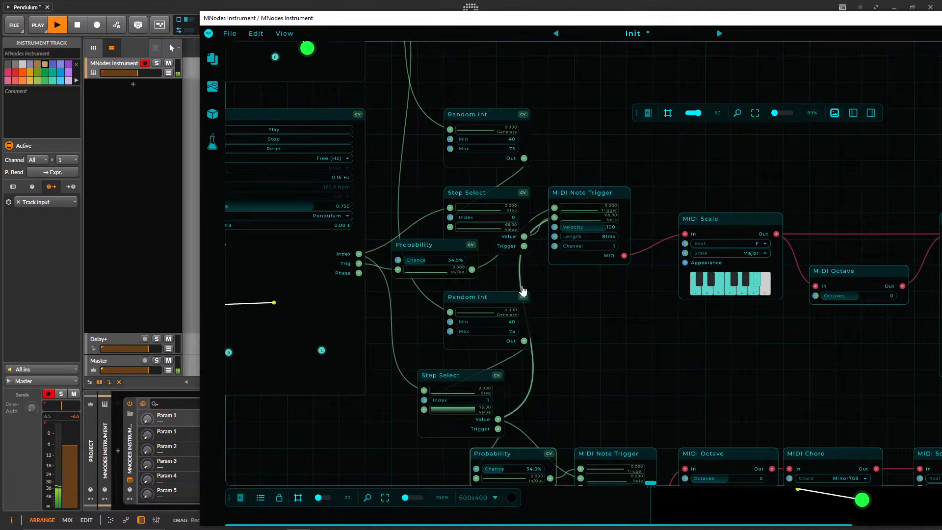
left_click_drag(427, 244, 427, 271)
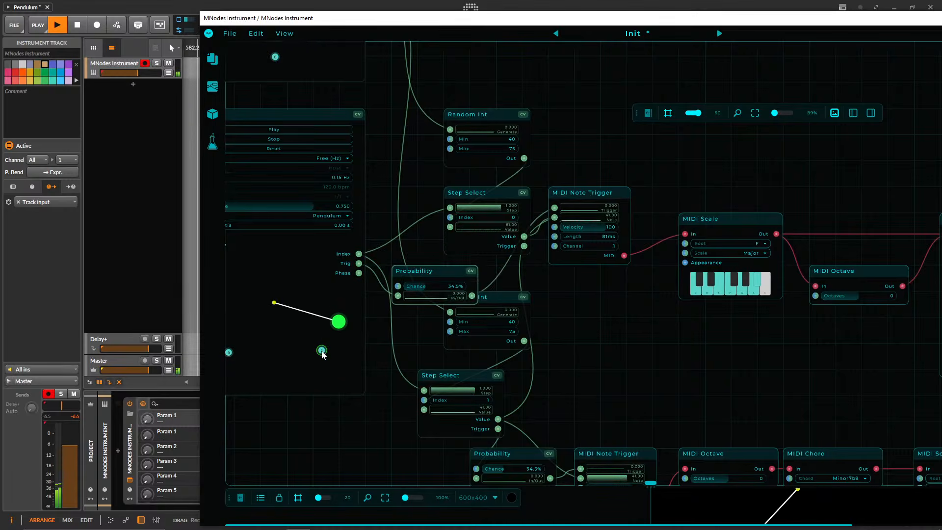
left_click_drag(424, 271, 476, 270)
left_click_drag(523, 90, 583, 303)
right_click(515, 171)
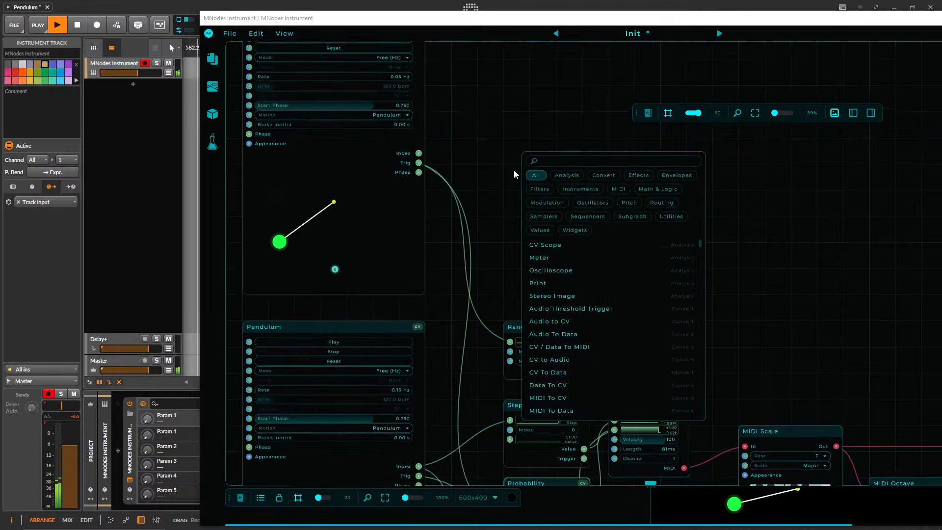
left_click(791, 255)
Bring the whole plugin window into view and review the complete patch from the topmost Pendulum to the lowest chain.
left_click_drag(592, 20, 396, 20)
scroll(500, 236, "down", 6)
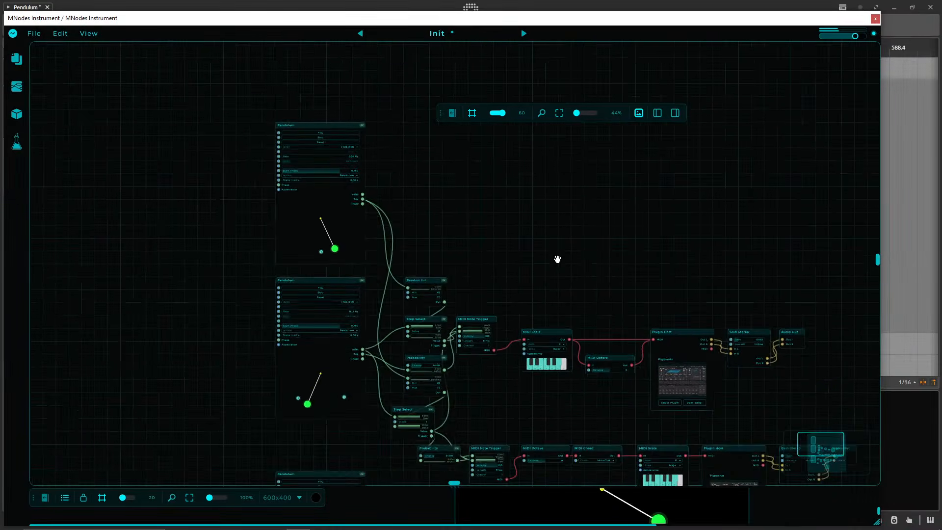
left_click_drag(557, 260, 508, 74)
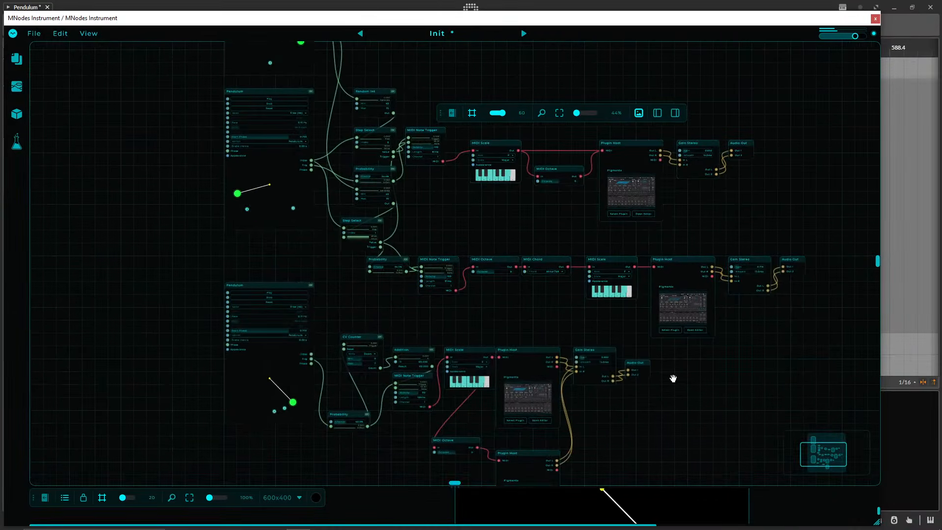
left_click_drag(674, 378, 663, 233)
Reveal the full pendulum display, hide the node editor so only that display remains, and place the plugin window mid-arrangement.
left_click_drag(606, 487, 545, 199)
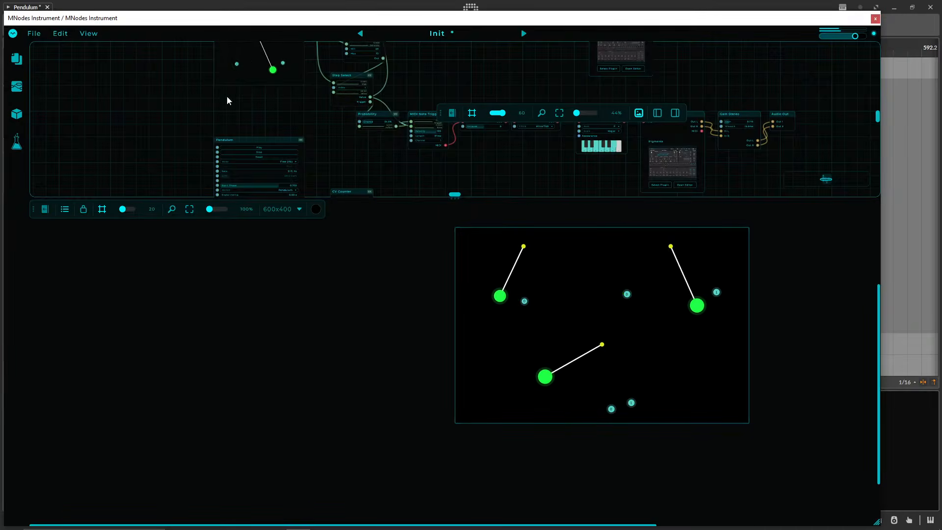
left_click(13, 33)
left_click(118, 48)
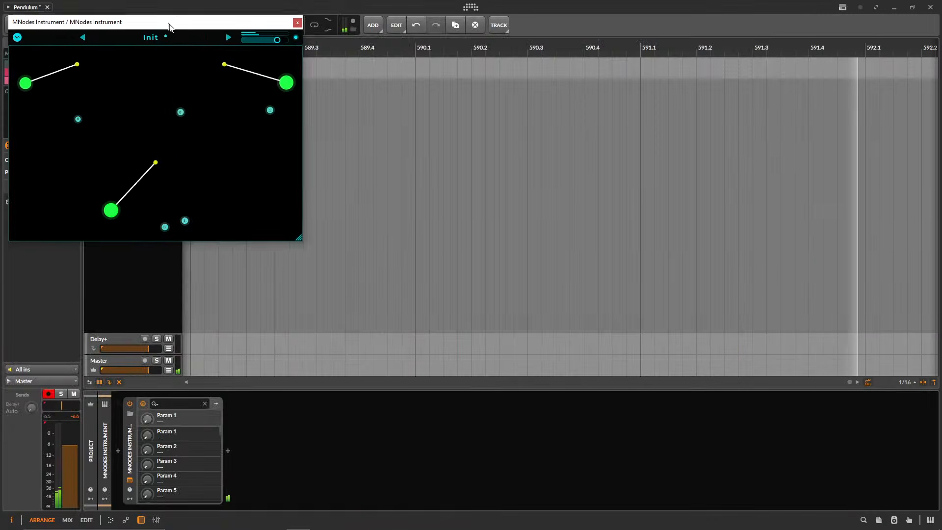
left_click_drag(170, 26, 442, 116)
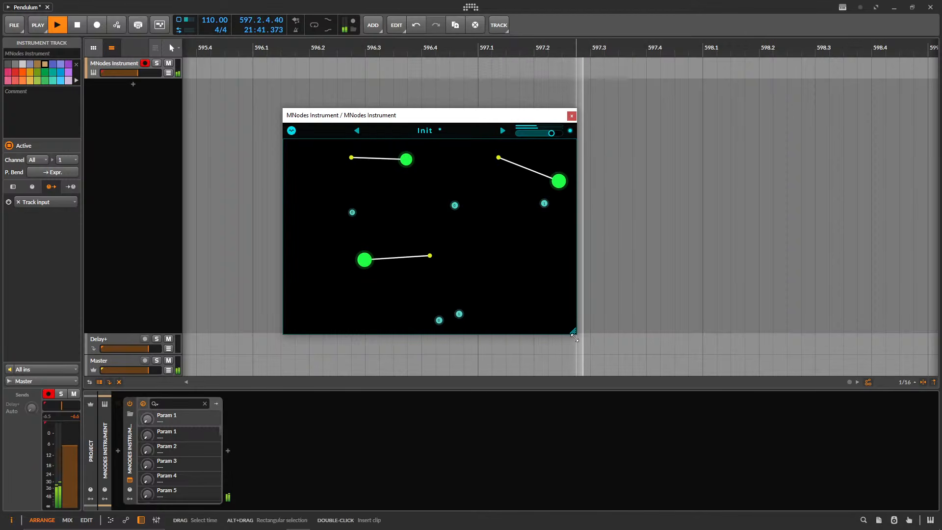
Enlarge the compact pendulum display and move the plugin window up over the arrangement.
left_click_drag(575, 337, 762, 468)
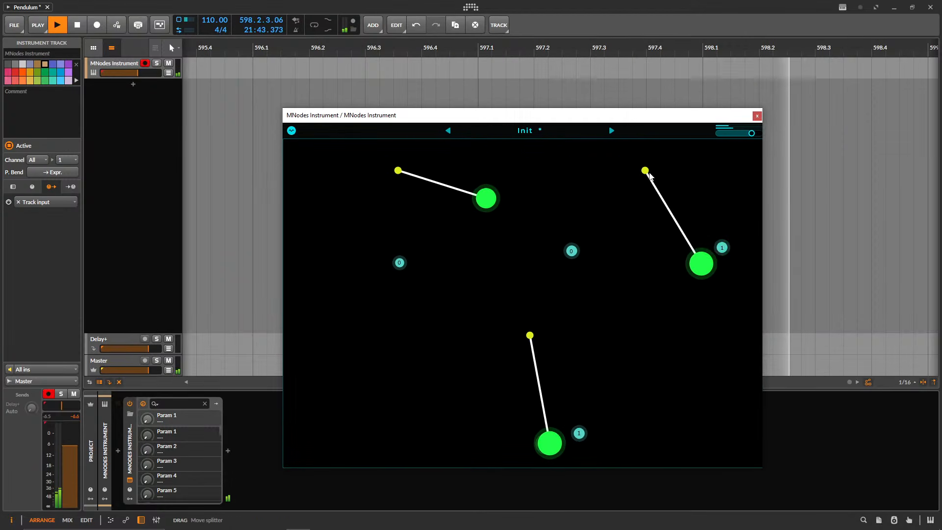
left_click_drag(513, 116, 461, 76)
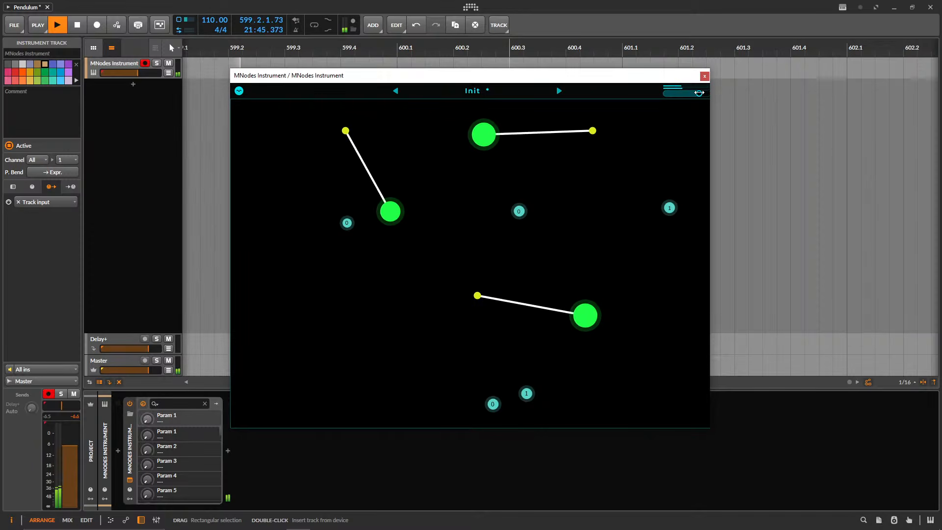
left_click_drag(708, 429, 717, 427)
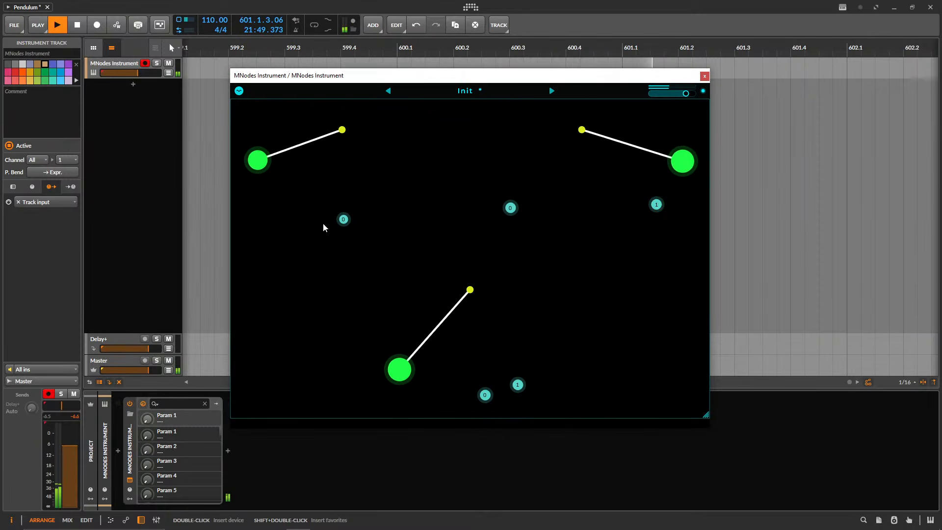
Set the MNodes Instrument track's volume to -0.3 dB and shift the upper-right pendulum's trigger point 1 inward and down.
left_click_drag(139, 73, 149, 73)
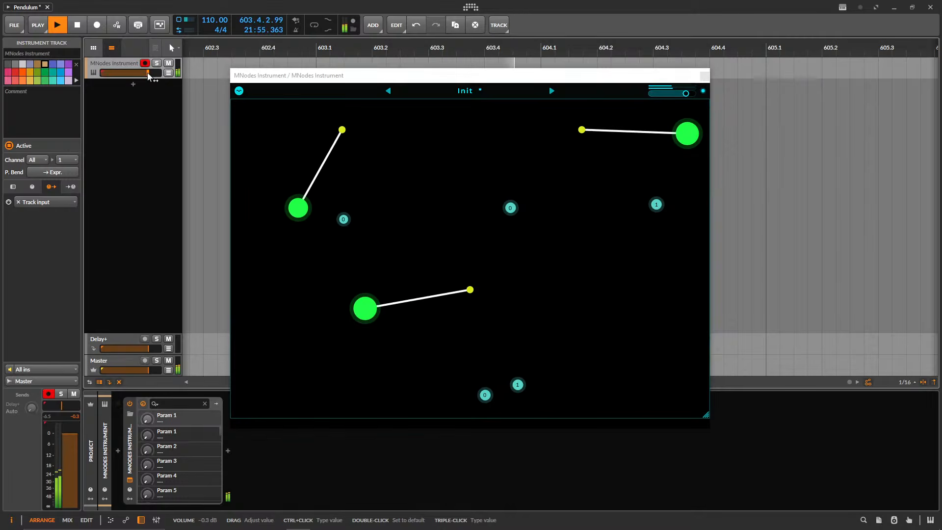
left_click_drag(660, 210, 629, 232)
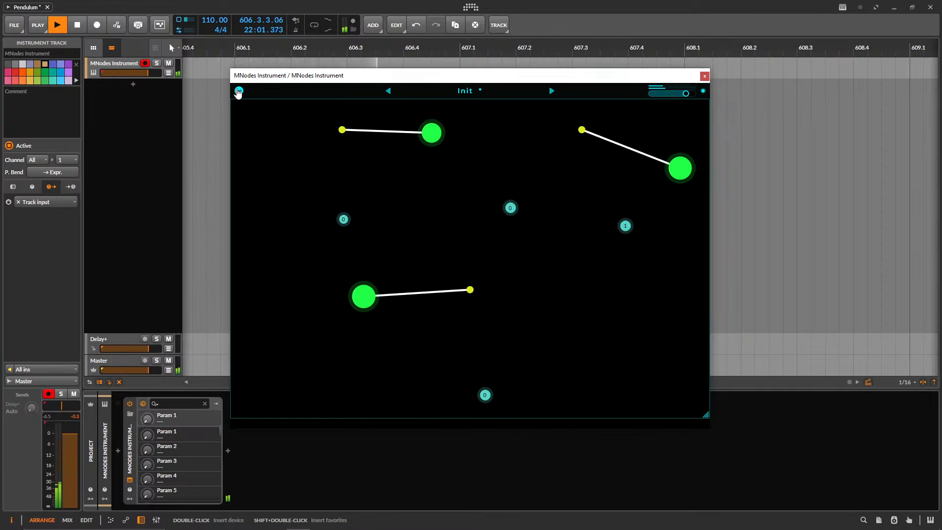
Reopen the node editor, set the lowest chain's Probability chance to 100% and give its Pendulum a trigger point on each side of the existing one.
left_click(239, 90)
scroll(379, 281, "up", 5)
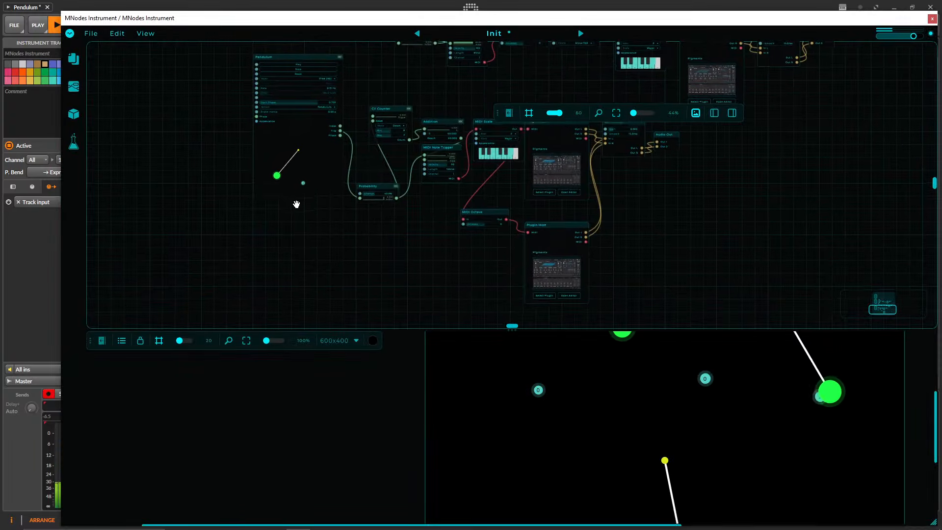
scroll(400, 244, "up", 2)
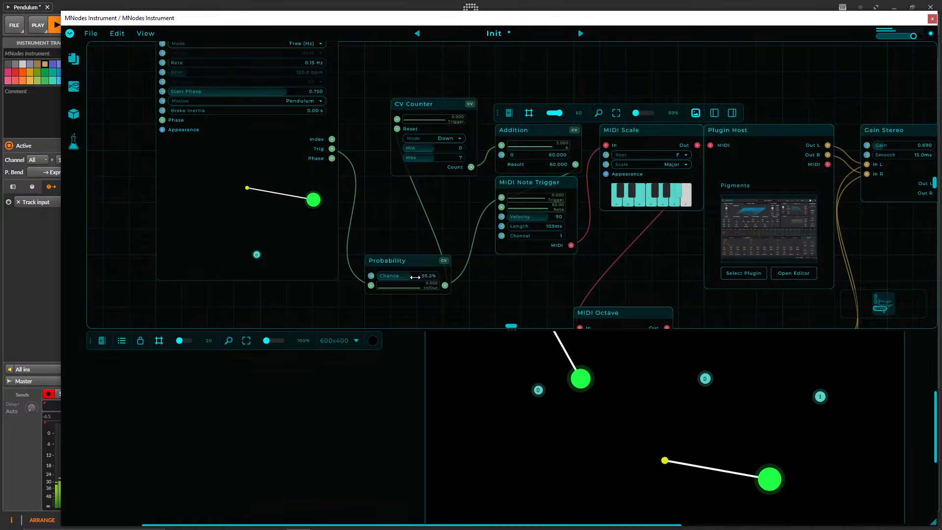
left_click_drag(429, 277, 472, 278)
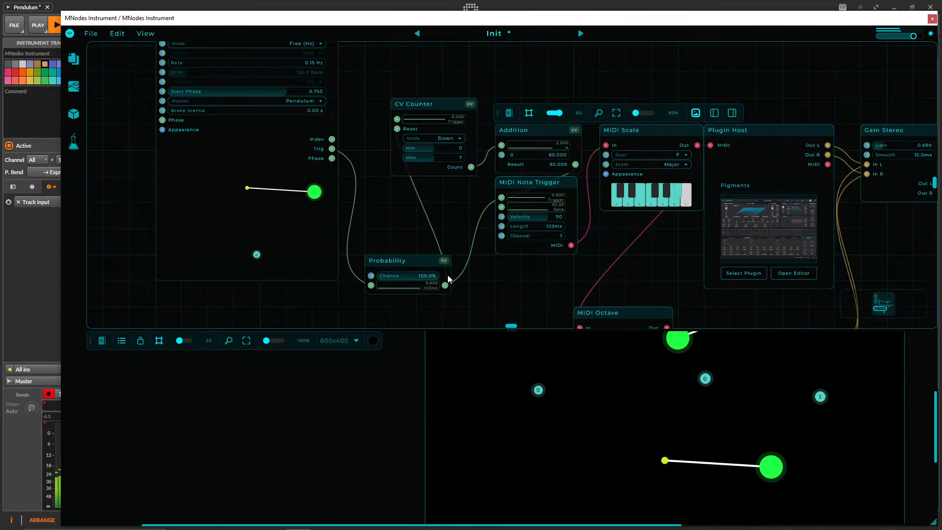
left_click_drag(476, 268, 397, 197)
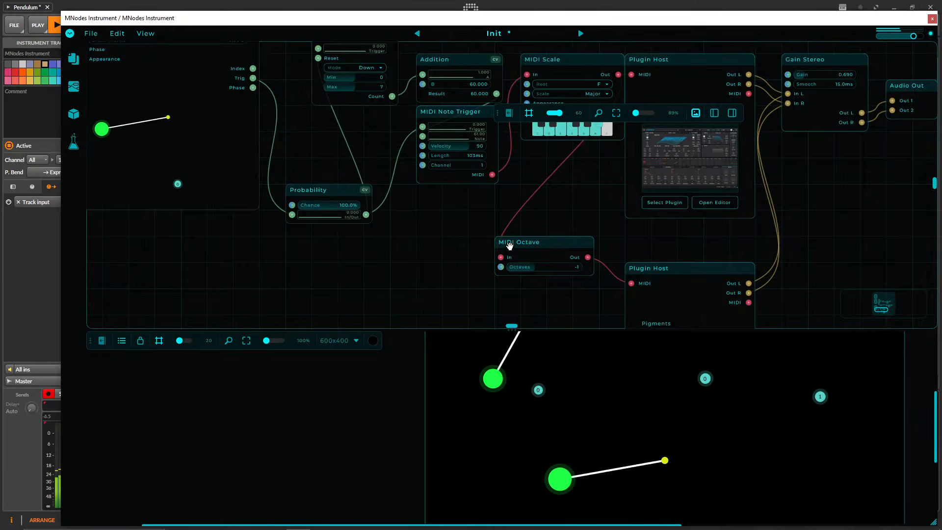
left_click_drag(172, 206, 277, 254)
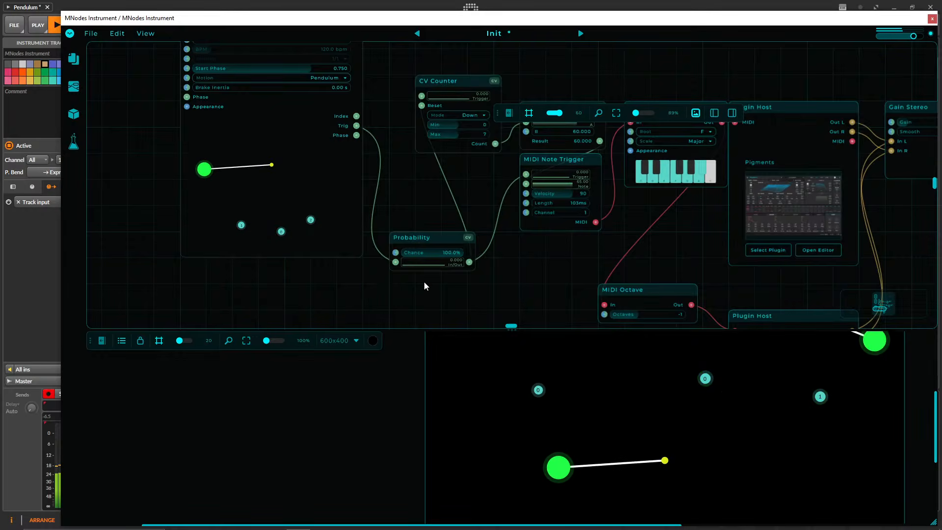
Change the middle chain's MIDI Chord node from a minor chord to the augmented major chord type.
left_click_drag(617, 238, 479, 197)
left_click_drag(555, 223, 529, 241)
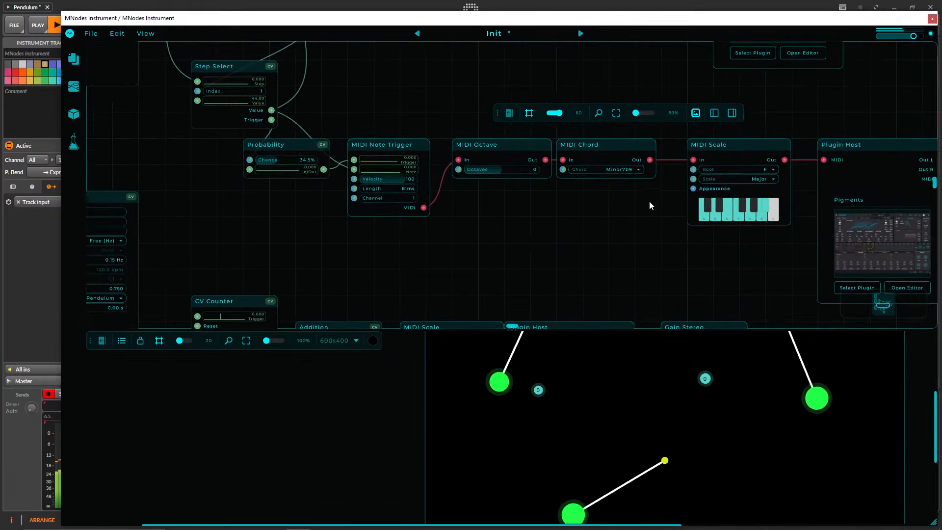
left_click_drag(650, 201, 463, 211)
left_click(381, 197)
left_click(383, 217)
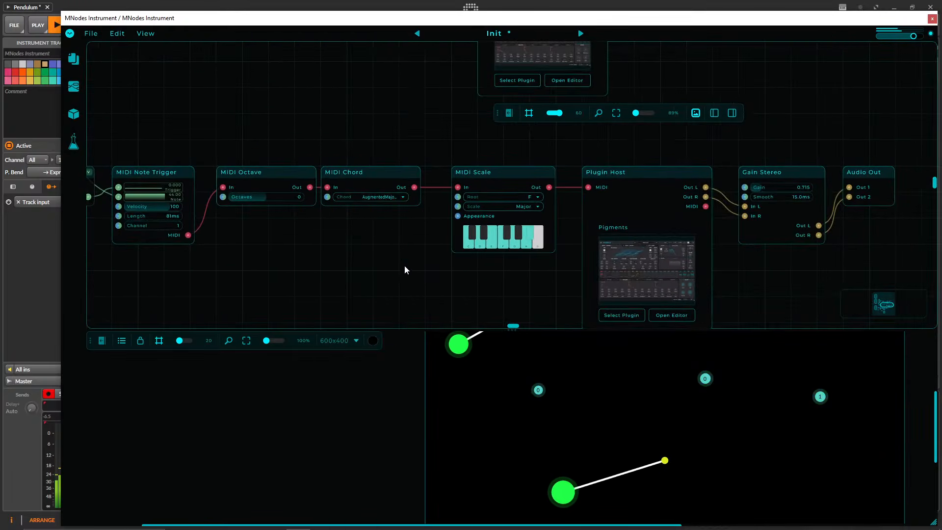
Open the middle chain's Pigments editor, examine its synth and envelope settings, and close it.
double_click(694, 260)
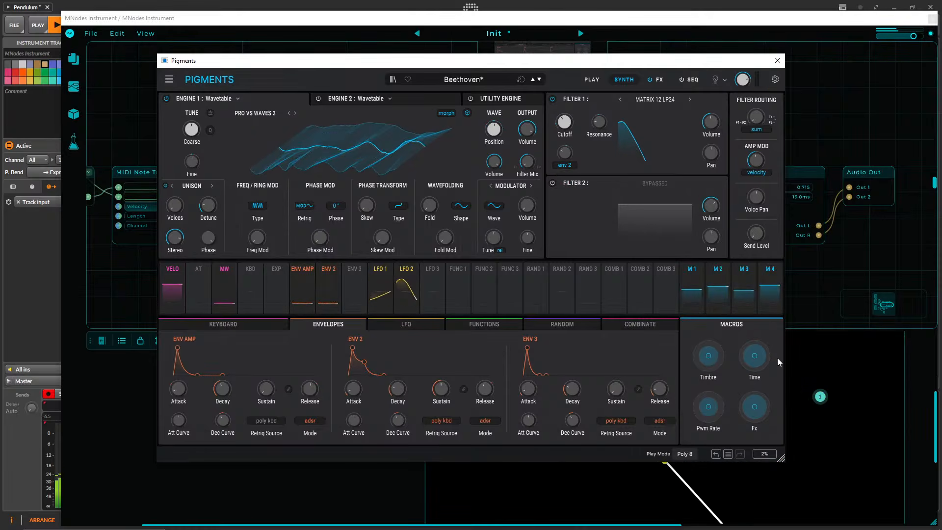
left_click(778, 61)
Move the lowest chain's Gain Stereo and Audio Out nodes together to the right, leaving room after the Plugin Hosts.
left_click_drag(350, 258, 409, 110)
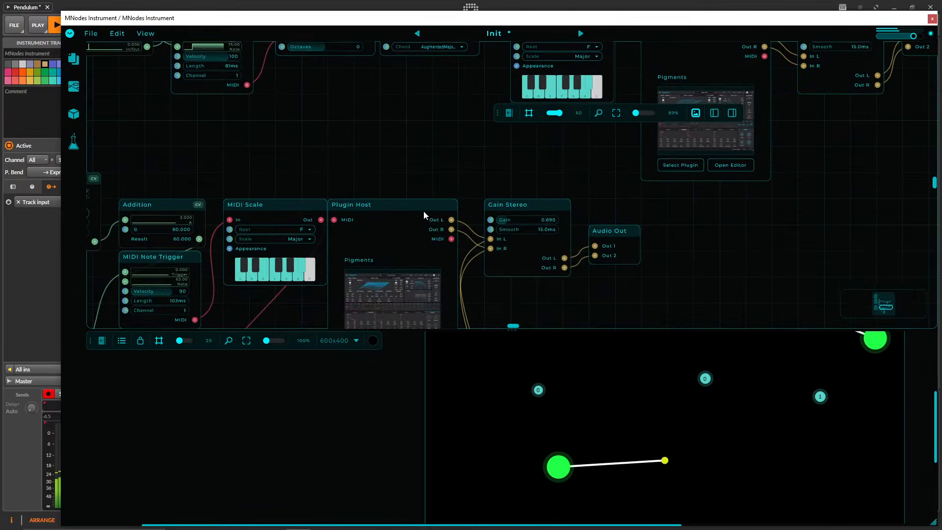
scroll(381, 130, "down", 3)
scroll(317, 137, "down", 2)
left_click_drag(317, 136, 410, 120)
left_click_drag(650, 229, 620, 158)
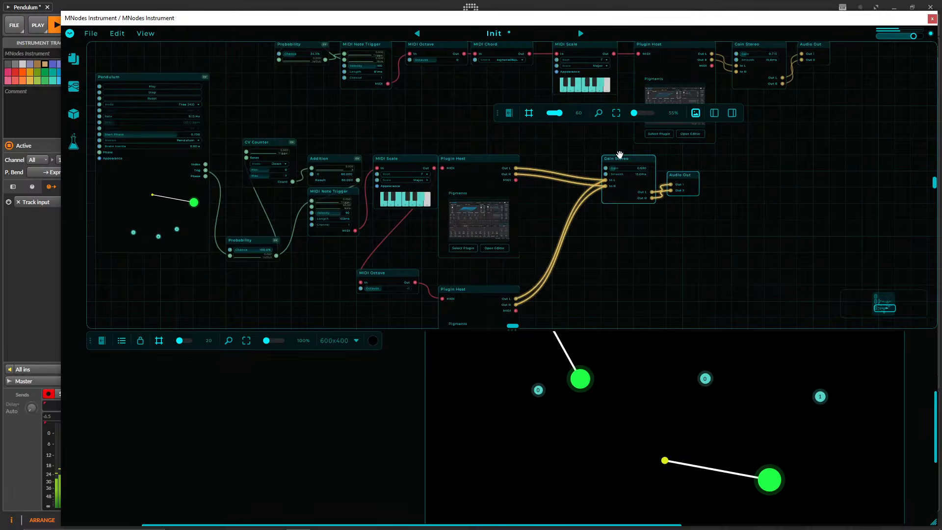
Select the upper chain's Gain Stereo and Audio Out nodes and shift them right, away from the Plugin Host.
left_click_drag(391, 45, 418, 248)
left_click_drag(407, 197, 415, 284)
left_click_drag(365, 78, 365, 51)
left_click_drag(407, 234, 324, 219)
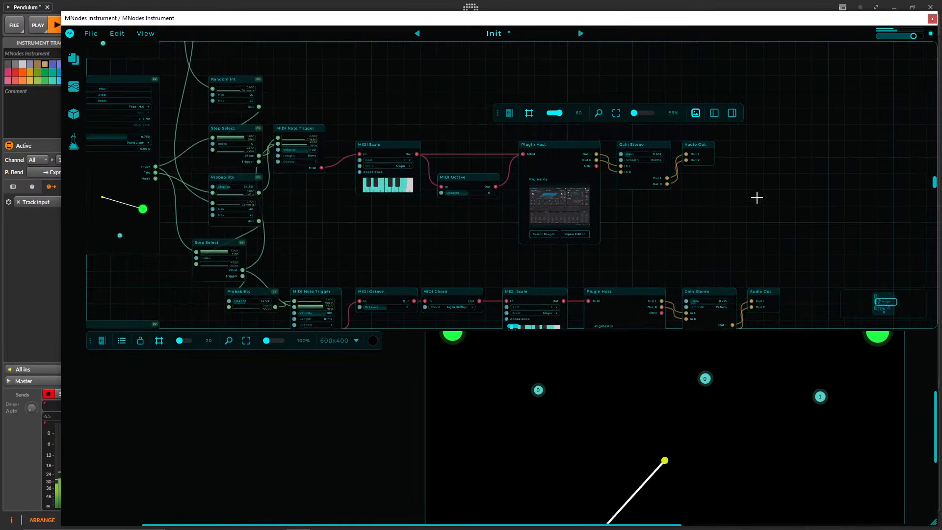
left_click_drag(759, 199, 686, 137)
Add a Panner node just beside the upper chain's Plugin Host.
right_click(637, 204)
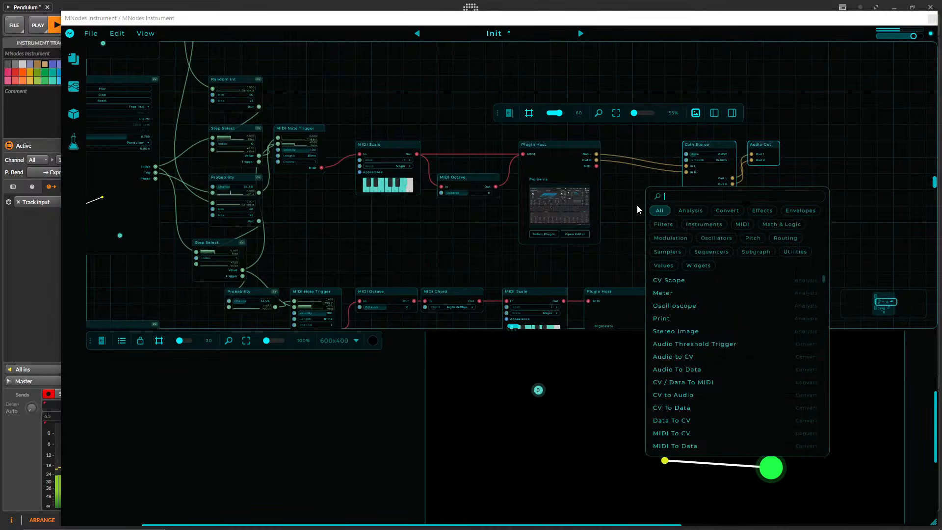
left_click(598, 216)
right_click(633, 234)
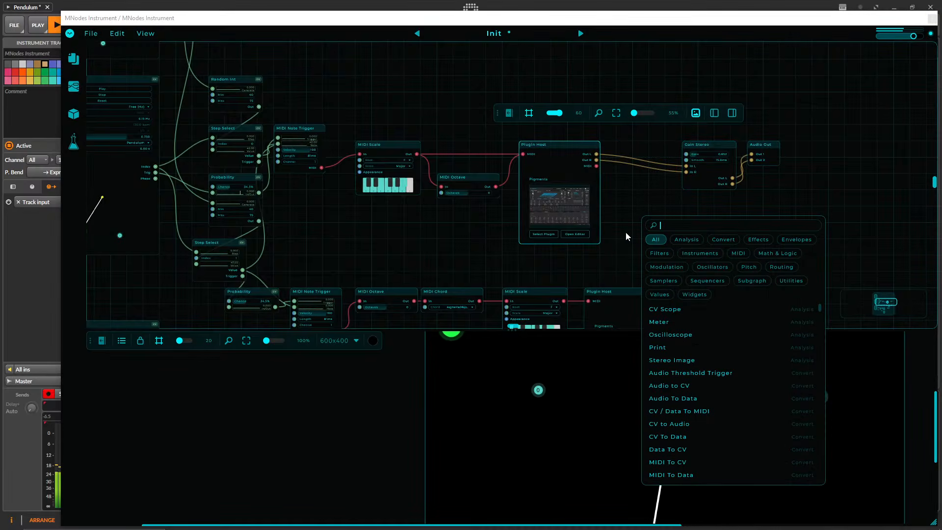
type("p")
key("Down")
key("Up")
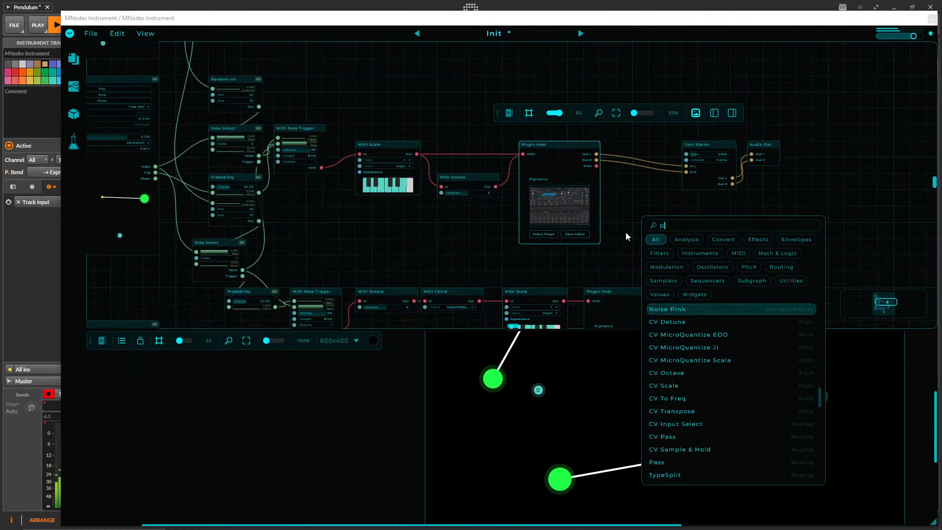
type("ann")
key("Return")
Shift the upper chain's Gain Stereo and Audio Out further right and place the Panner between the Plugin Host and Gain Stereo.
scroll(687, 236, "up", 1)
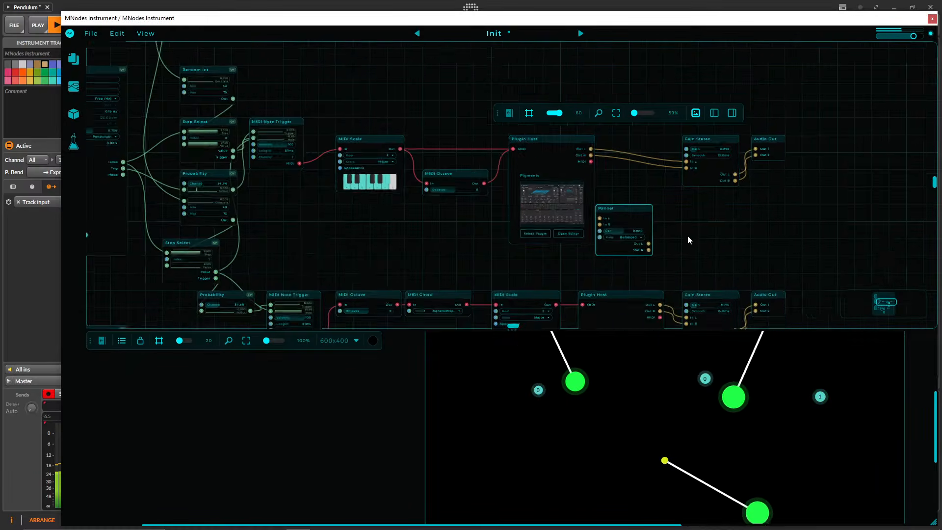
scroll(688, 236, "up", 4)
left_click_drag(576, 164, 665, 155)
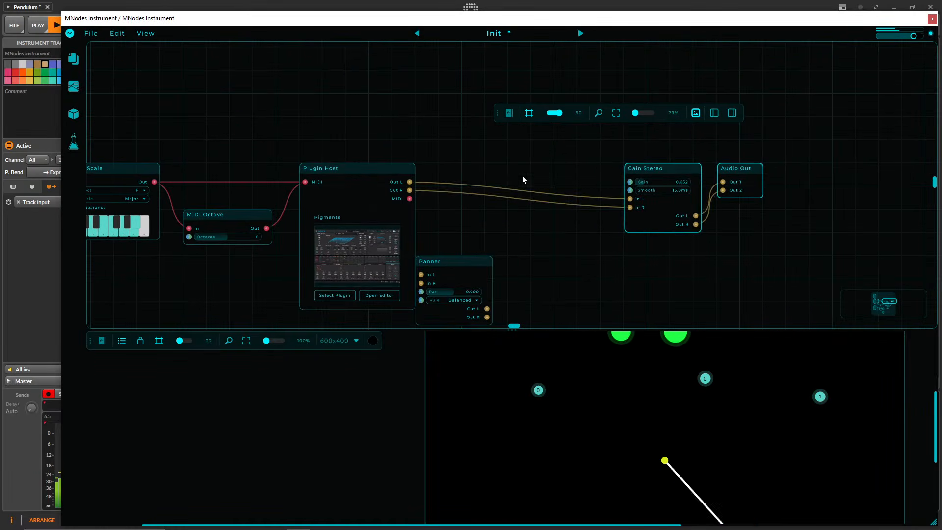
left_click_drag(522, 175, 556, 159)
left_click_drag(478, 245, 549, 198)
scroll(484, 225, "up", 4)
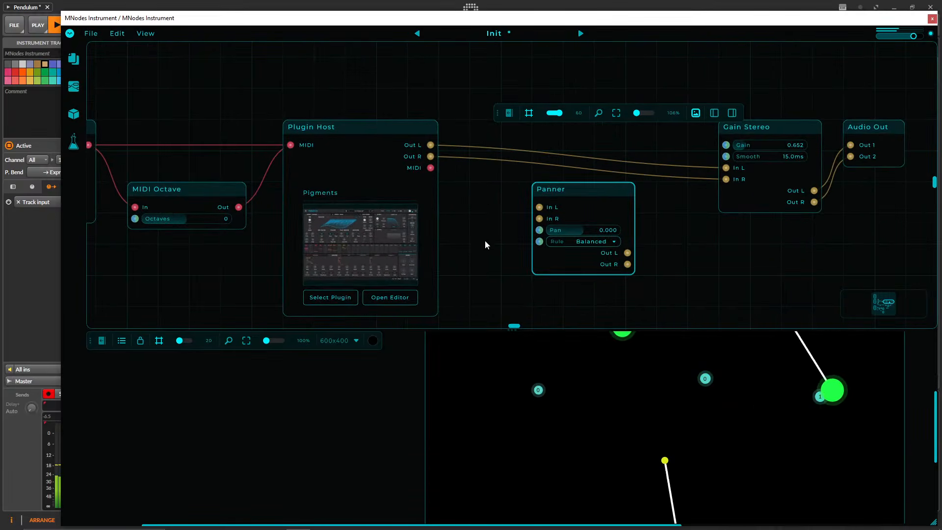
Add an LFO node and arrange it between the Plugin Host and the Panner, with the Panner moved further right.
double_click(485, 236)
type("lfo")
key("Return")
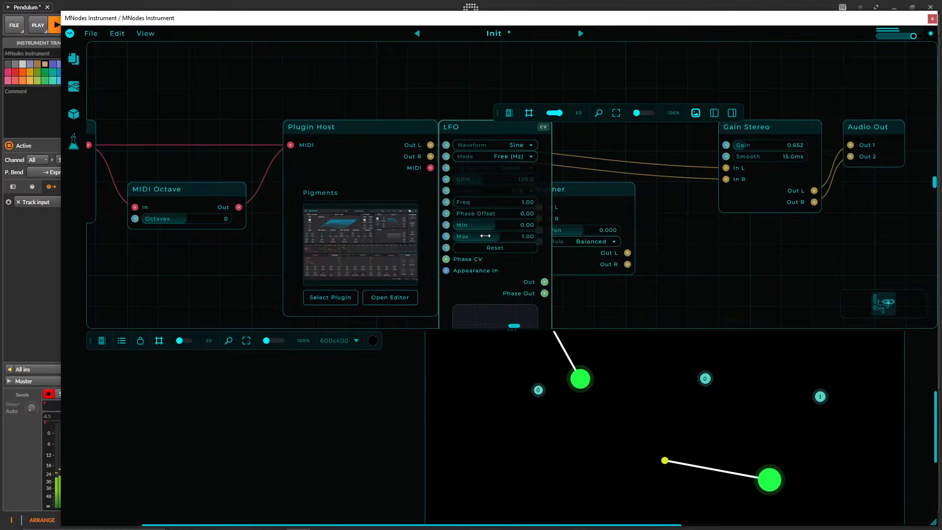
left_click_drag(602, 196, 726, 228)
left_click_drag(584, 185, 519, 102)
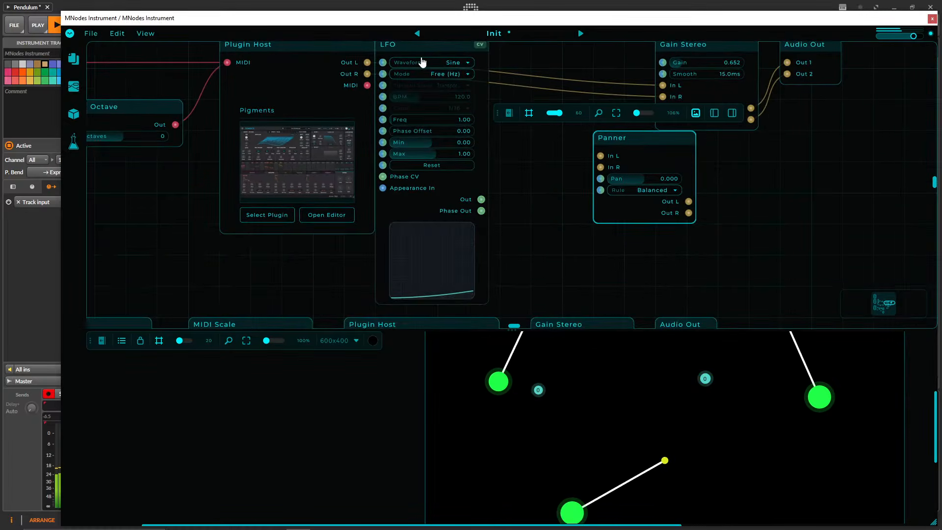
left_click_drag(411, 45, 443, 164)
left_click_drag(534, 234, 421, 254)
scroll(449, 226, "down", 2)
left_click_drag(381, 185, 369, 123)
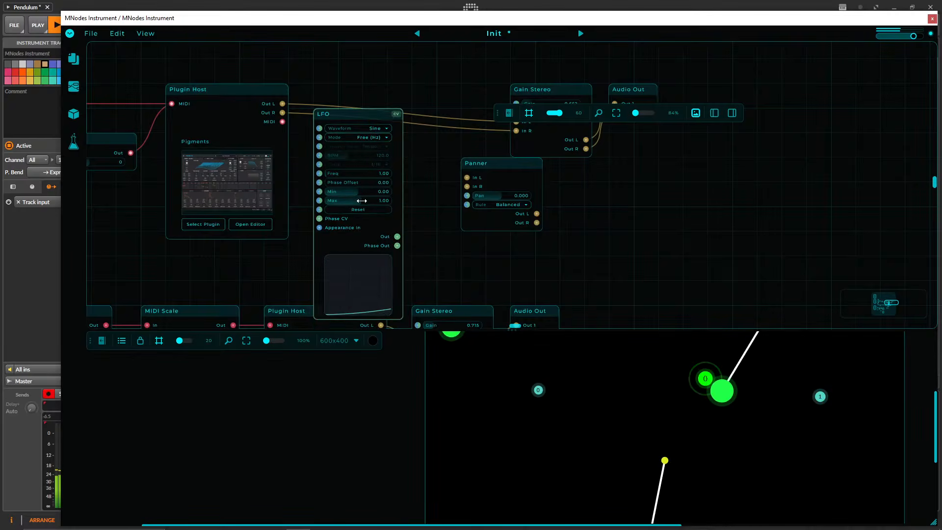
Set the LFO's frequency to 0.10 Hz and its minimum to -1.00, moving the Panner slightly down and right.
double_click(361, 173)
type("0.1")
key("Return")
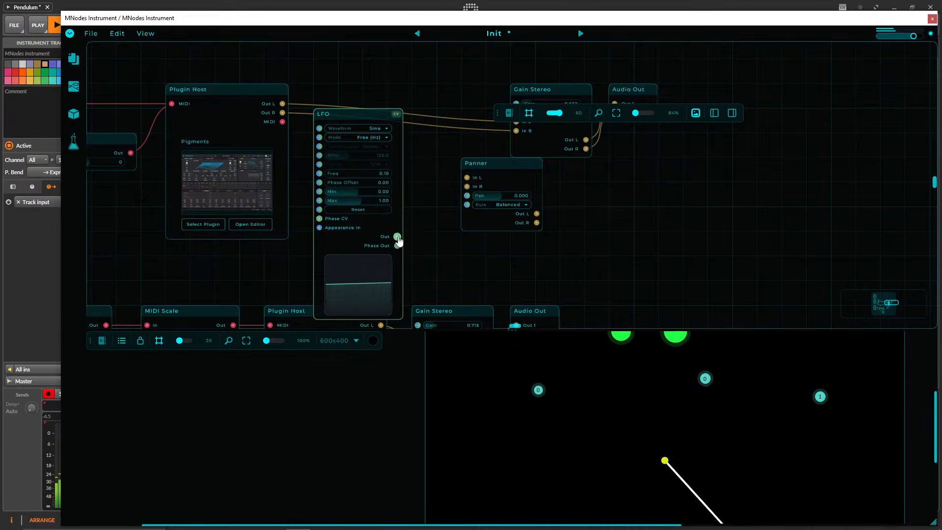
left_click_drag(495, 165, 519, 190)
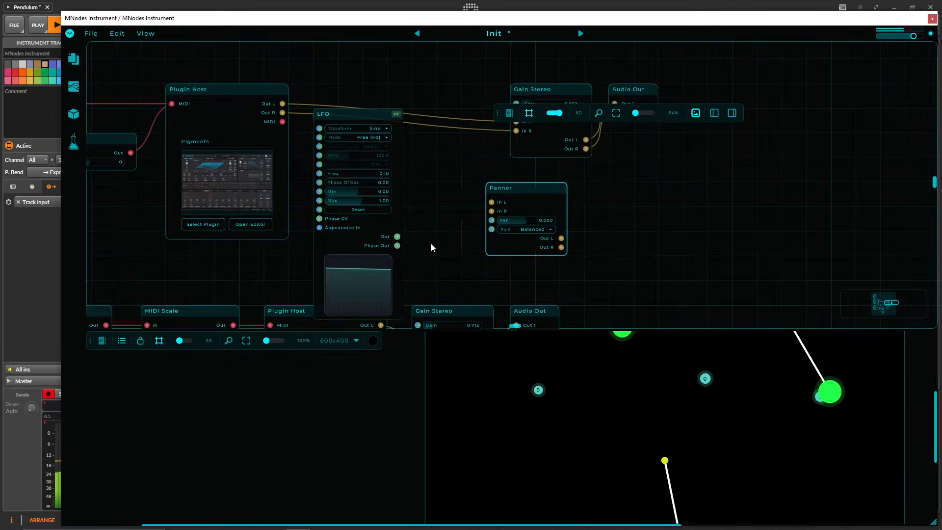
double_click(365, 192)
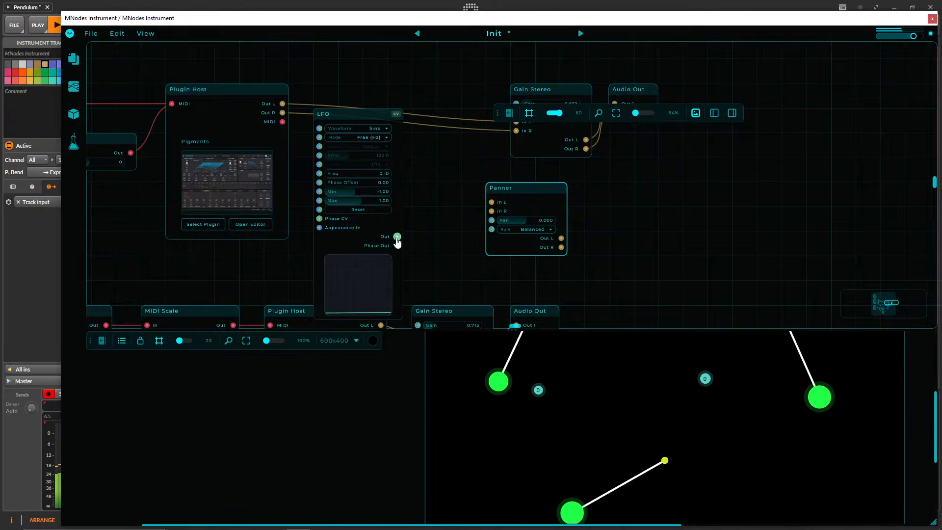
Connect the LFO's Out to the Panner's Pan input and lower the LFO clear of the audio cables.
left_click_drag(397, 237, 490, 222)
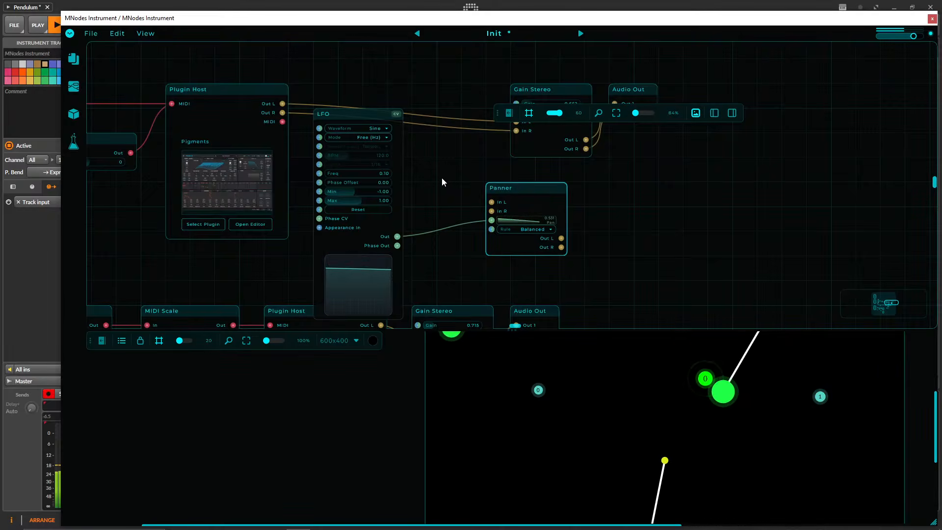
left_click_drag(346, 112, 370, 161)
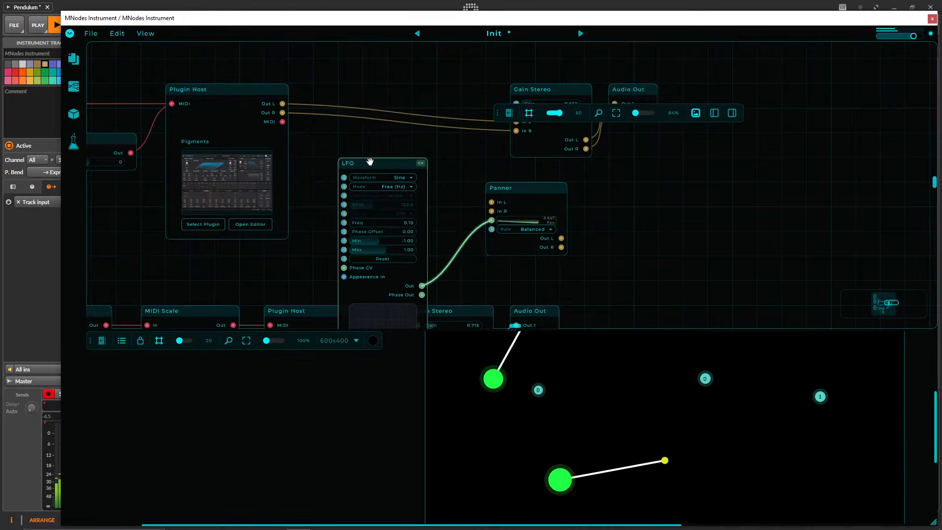
Route the Plugin Host's left and right outputs through the Panner into Gain Stereo, and line the Panner up in the upper chain.
mouse_move(283, 104)
left_mouse_down()
mouse_move(493, 202)
mouse_move(350, 166)
mouse_move(295, 137)
mouse_move(283, 113)
left_mouse_up()
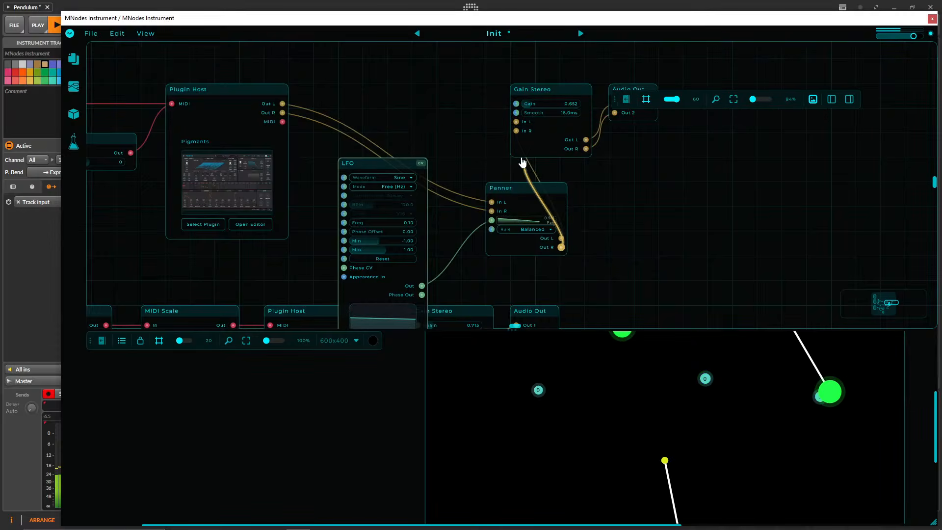
left_click_drag(522, 159, 516, 131)
left_click_drag(509, 187, 440, 81)
Line up the MIDI Octave node between MIDI Scale and Plugin Host, set its Octaves to 2, and nudge the LFO left.
left_click_drag(338, 142, 607, 152)
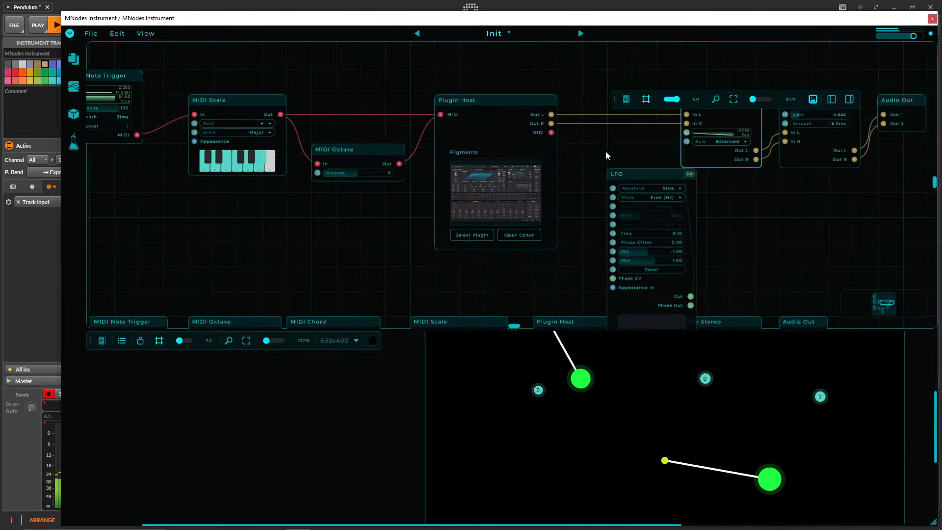
left_click_drag(372, 151, 372, 102)
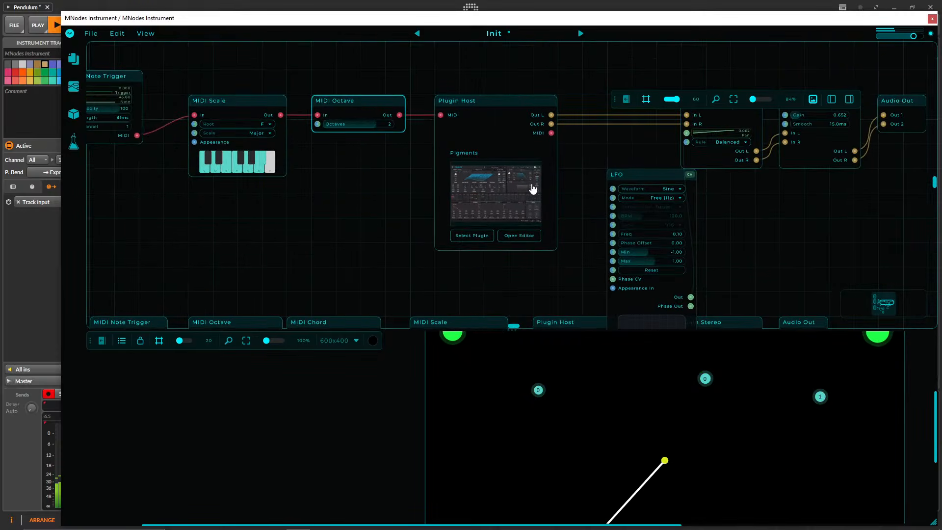
left_click_drag(621, 175, 610, 175)
Lower the Chance slightly on the Probability node that feeds the middle chord chain's MIDI Note Trigger.
left_click_drag(257, 213, 473, 242)
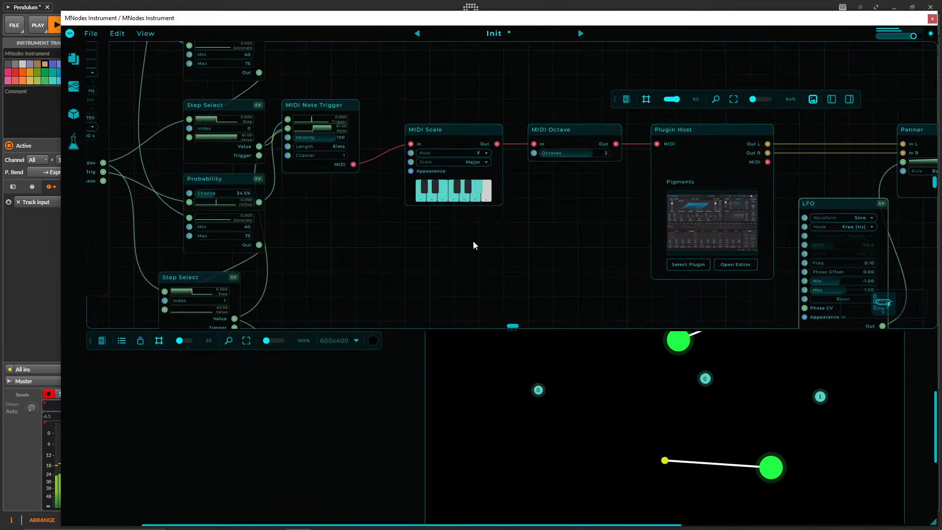
left_click_drag(375, 240, 612, 265)
left_click_drag(558, 245, 526, 246)
scroll(534, 245, "down", 3)
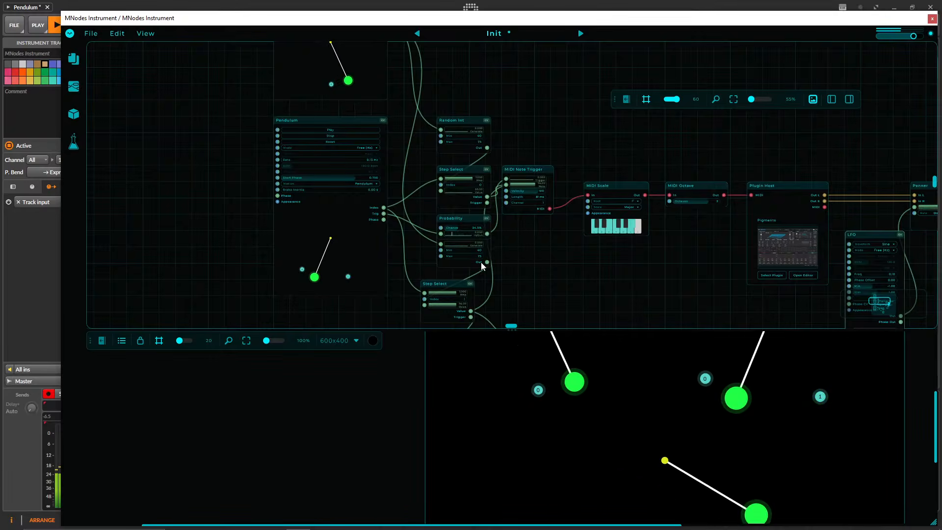
left_click_drag(496, 255, 514, 155)
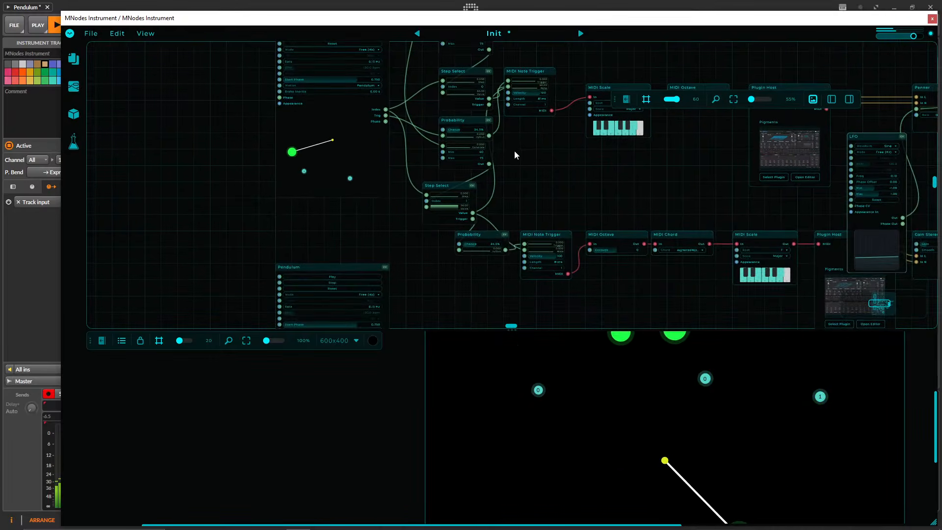
left_click_drag(492, 246, 489, 245)
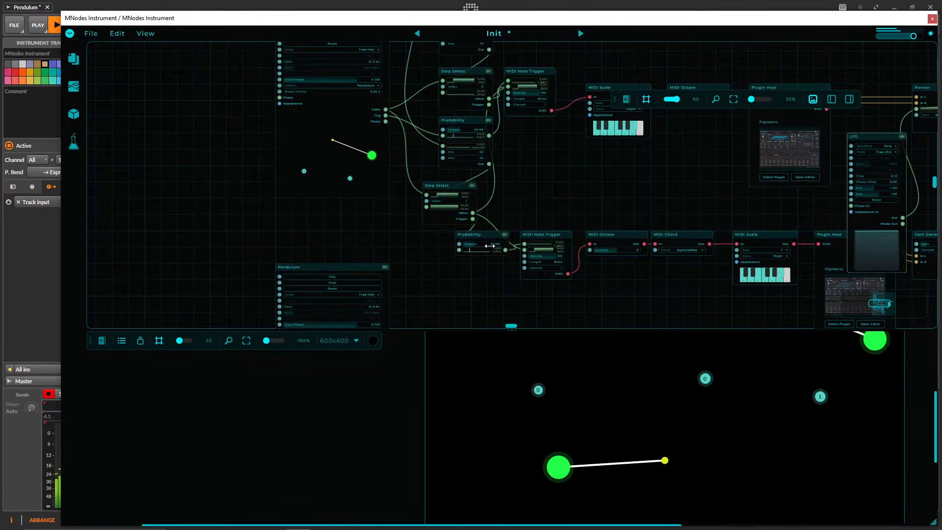
Inspect the Pigments editor in the upper chain's Plugin Host, then close it.
left_click_drag(523, 198, 480, 261)
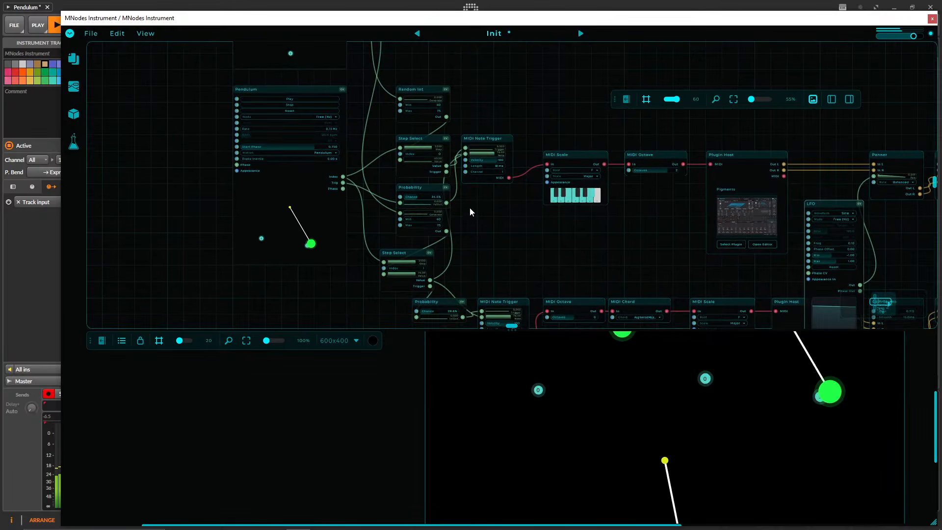
left_click_drag(469, 207, 371, 212)
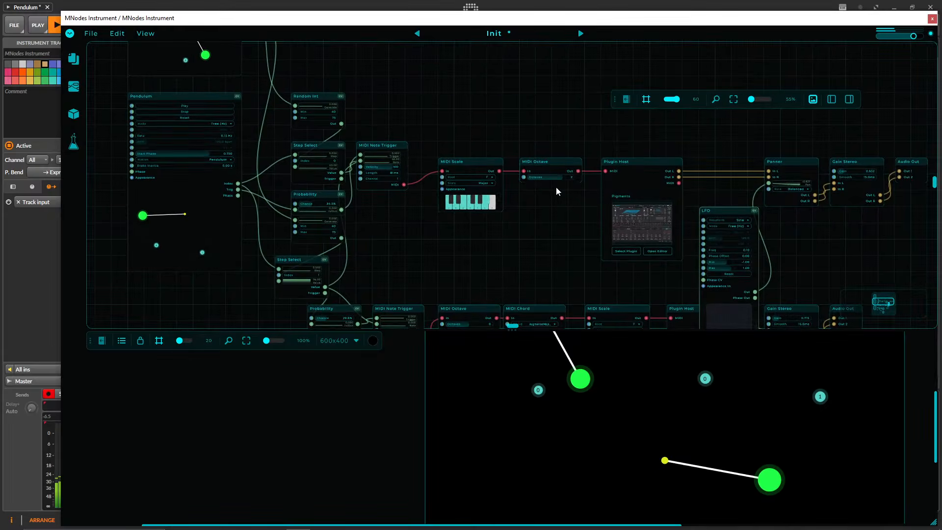
left_click(669, 221)
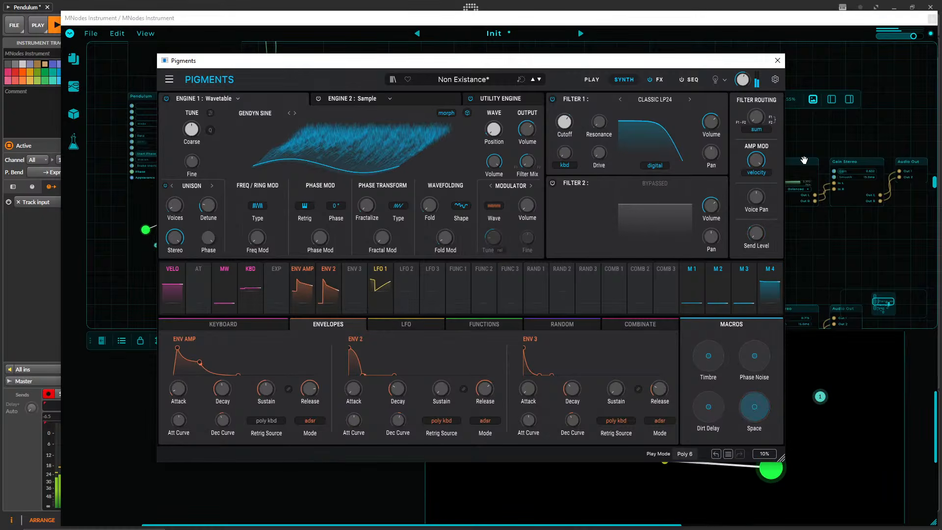
left_click(778, 61)
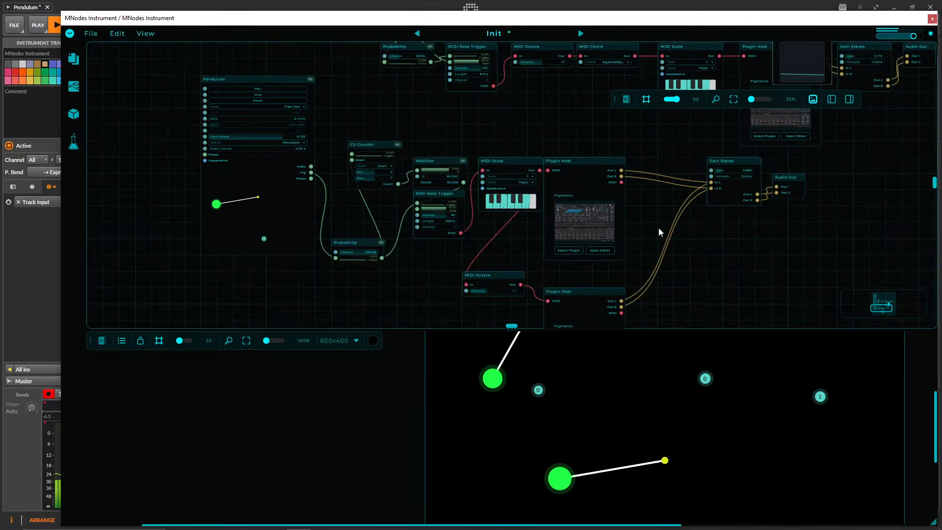
Check the Pigments settings of the lowest chain's first Plugin Host twice, closing the editor each time.
left_click(583, 234)
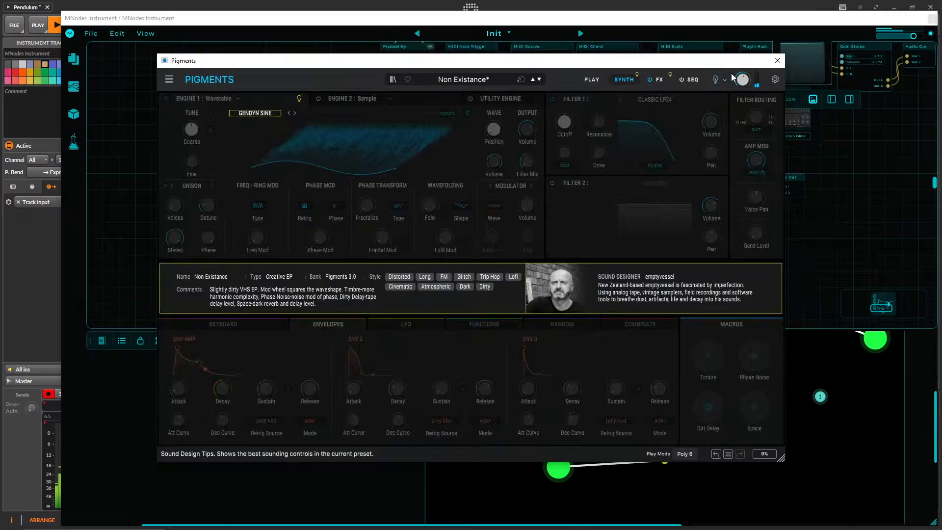
left_click(778, 61)
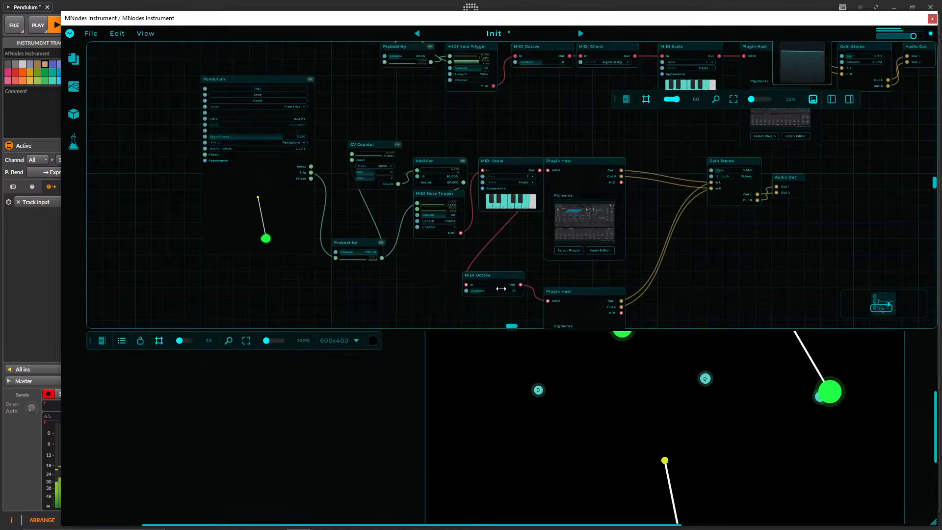
left_click(582, 219)
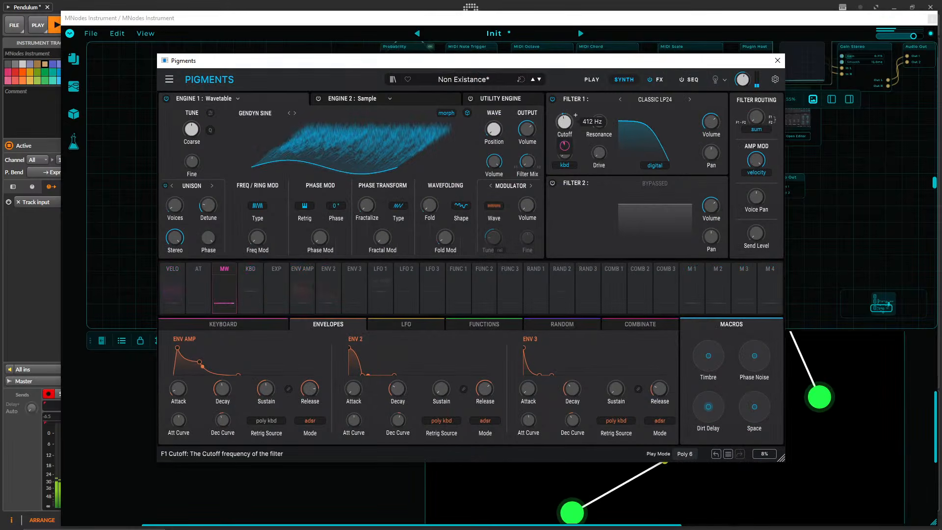
left_click(777, 60)
Add a third trigger point along the middle Pendulum's swing path, between its two existing points.
left_click_drag(502, 142, 543, 284)
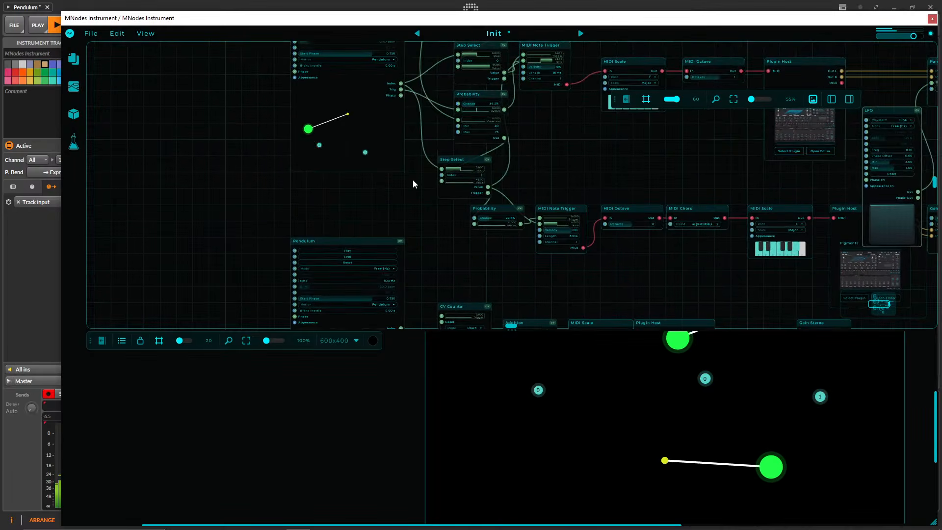
left_click_drag(421, 220, 459, 351)
left_click(379, 283)
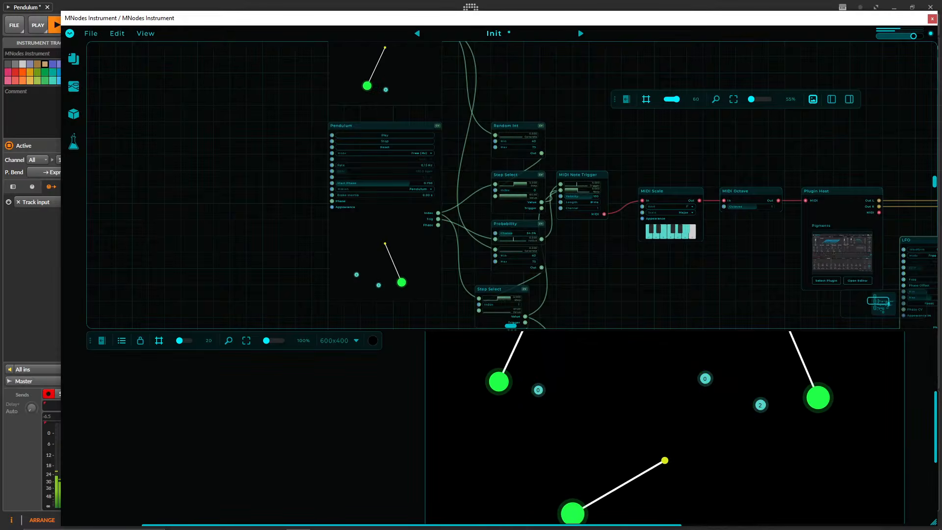
Move the MNodes window aside to uncover part of the host's arranger while working beside the top Pendulum.
scroll(455, 236, "up", 5)
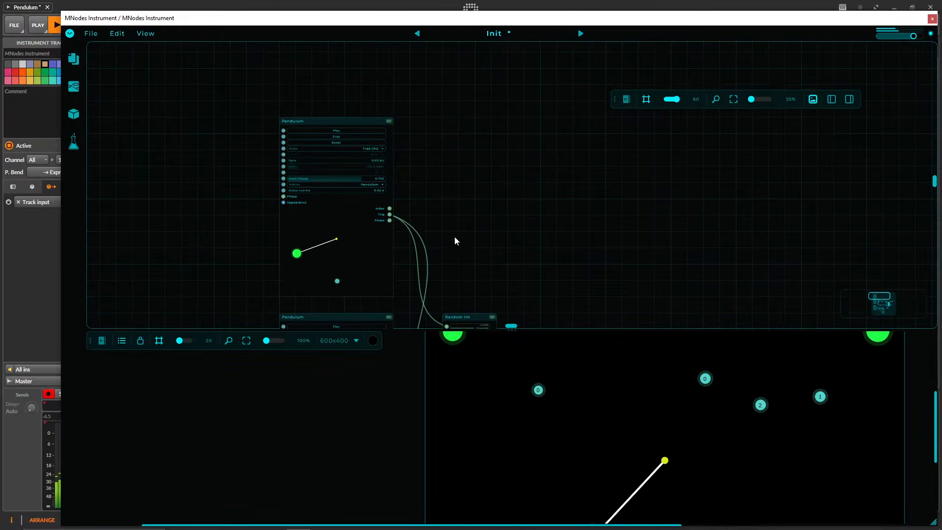
left_click_drag(399, 224, 445, 121)
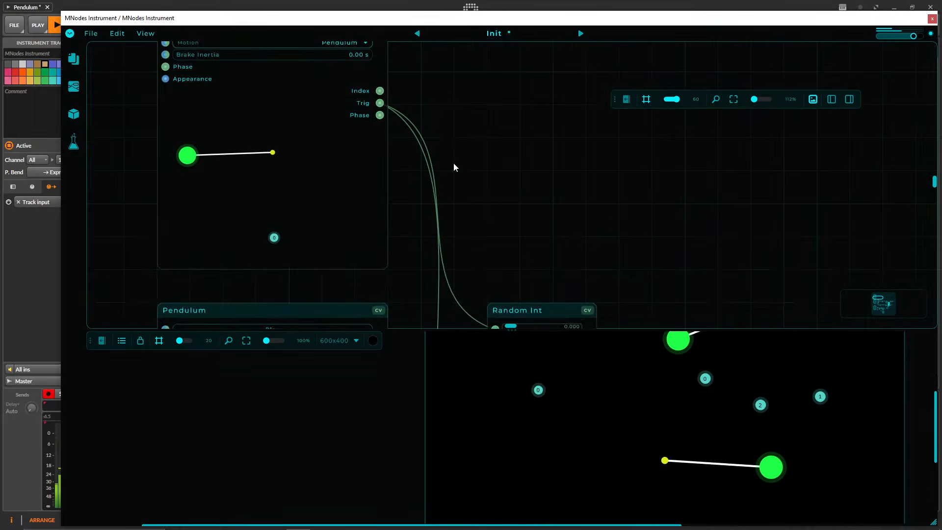
scroll(454, 166, "down", 2)
left_click_drag(567, 189, 695, 172)
left_click_drag(235, 22, 139, 22)
left_click_drag(479, 120, 443, 184)
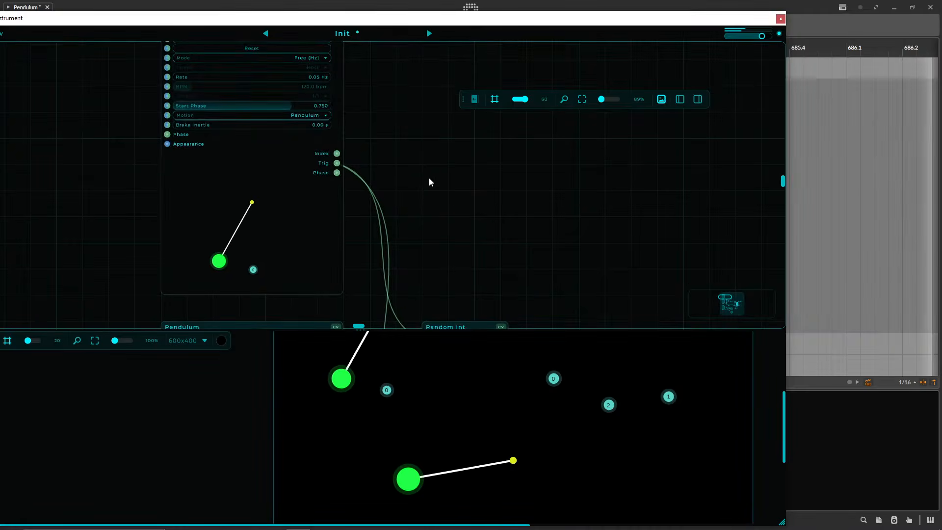
right_click(437, 159)
type("CV SC")
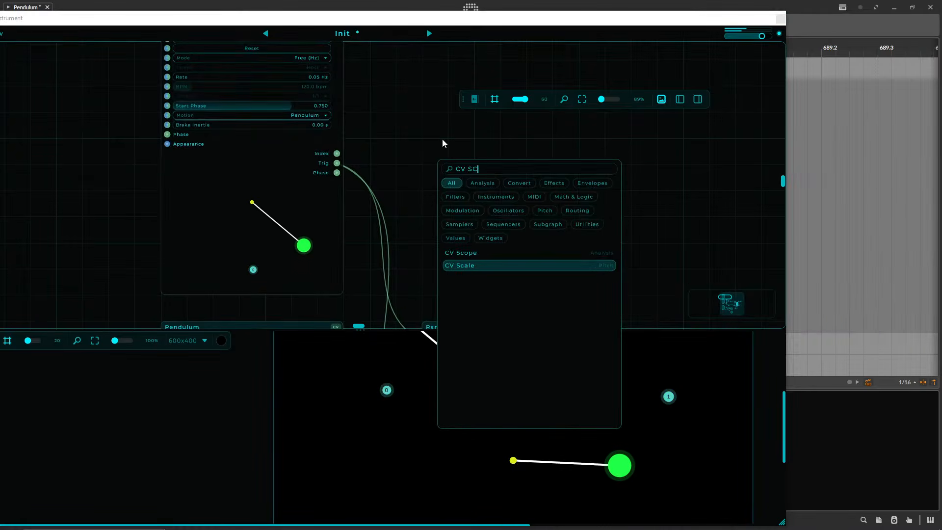
key("Return")
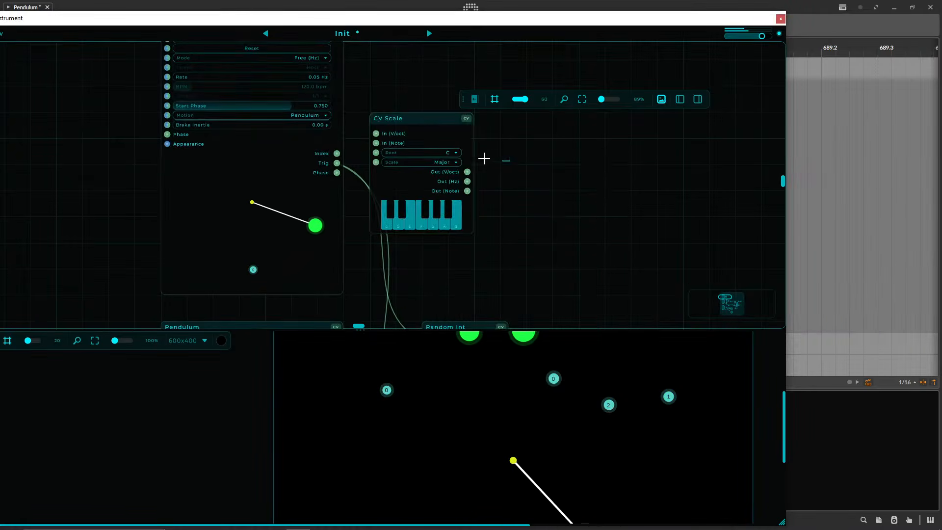
left_click_drag(485, 158, 457, 169)
key("Delete")
Add a CV Scope beside the top Pendulum and connect the Pendulum's Phase output to the scope's Input.
right_click(491, 156)
type("cv sc")
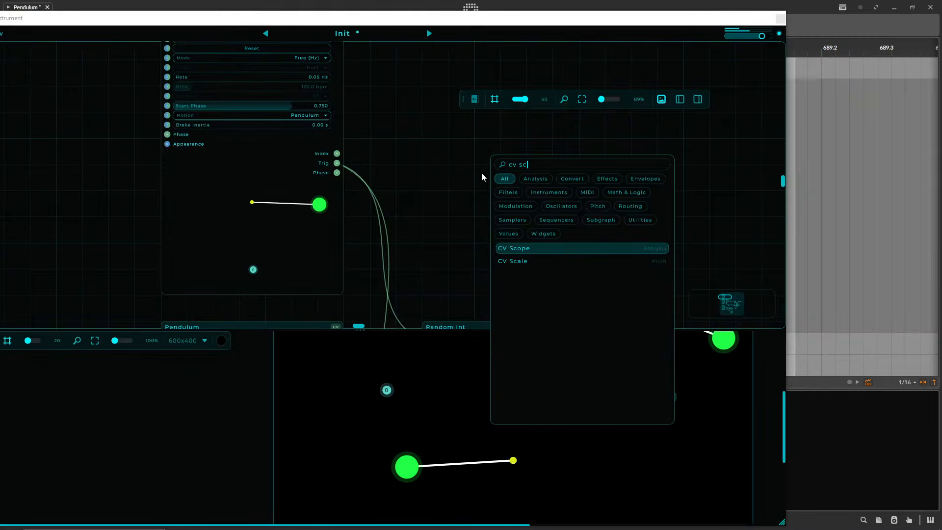
key("Return")
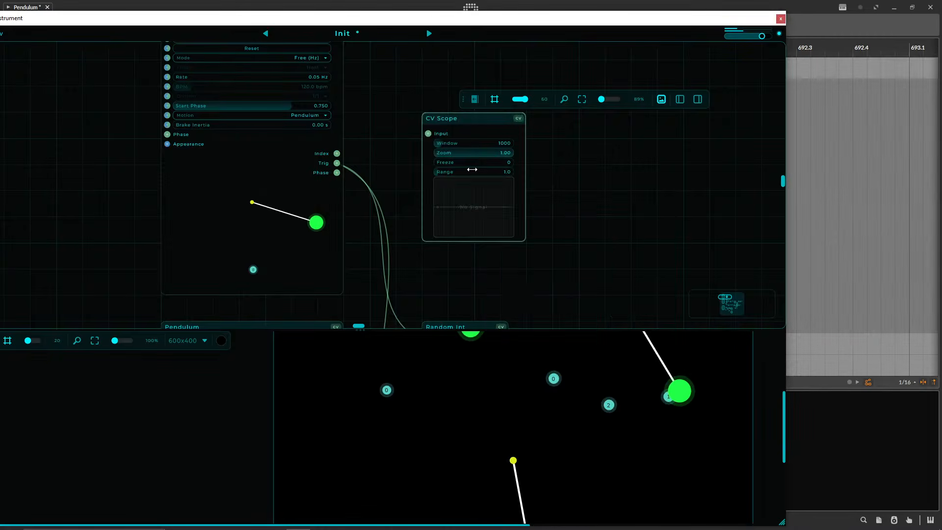
left_click_drag(337, 172, 428, 134)
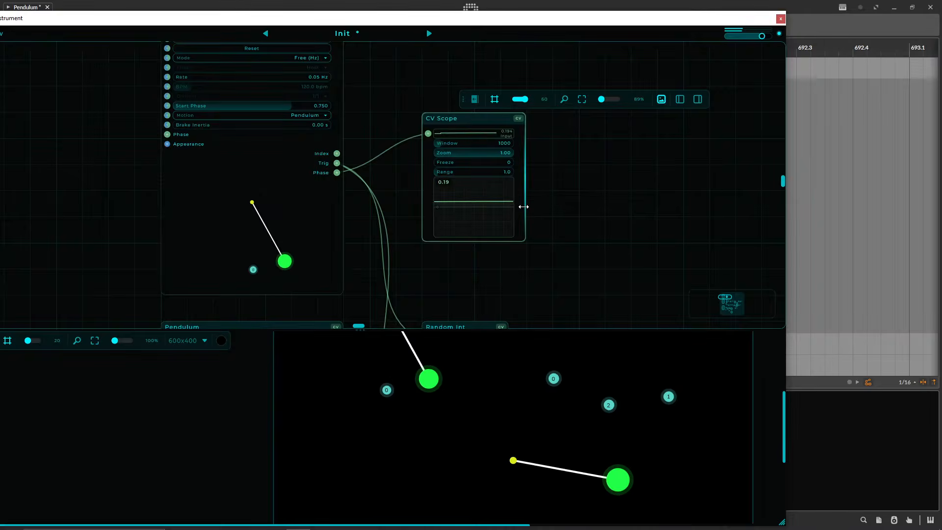
Enlarge the CV Scope in width and height, and move it slightly closer to the top Pendulum.
left_click_drag(524, 206, 744, 162)
left_click_drag(519, 246, 502, 316)
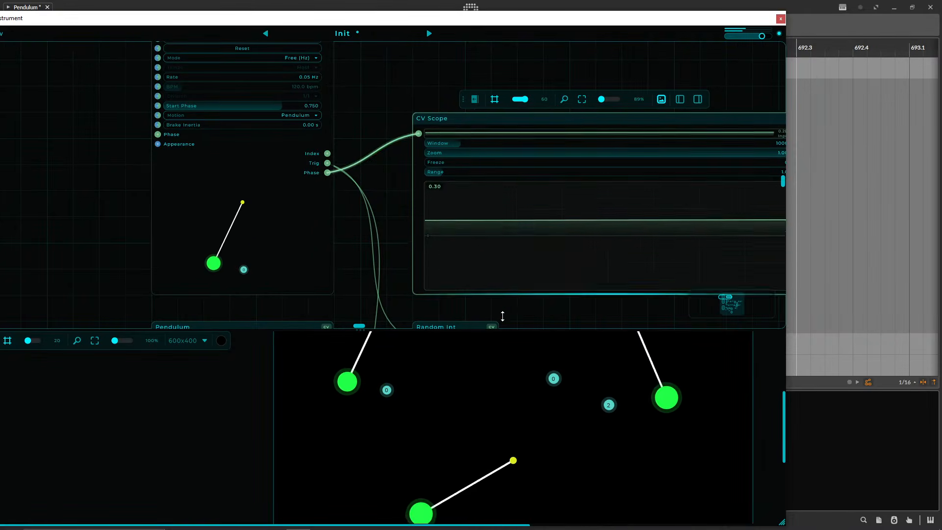
scroll(467, 141, "down", 5)
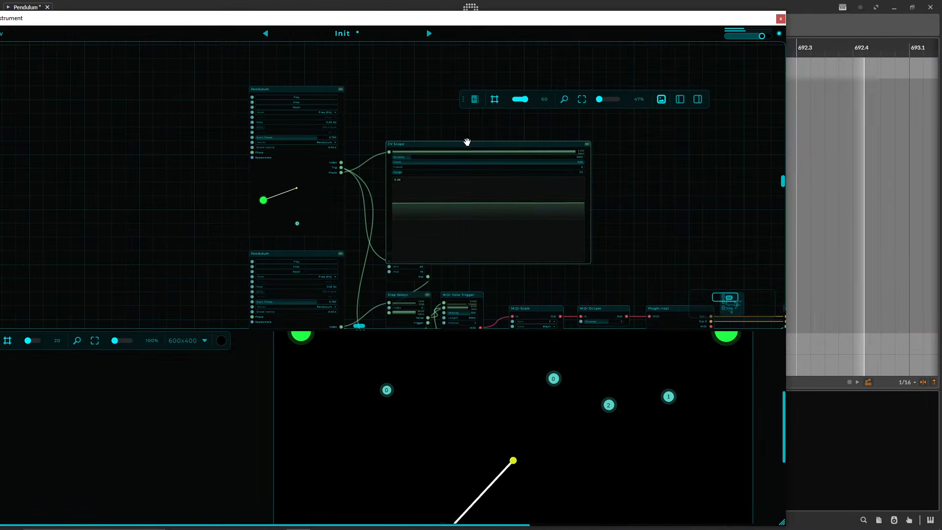
left_click_drag(467, 141, 454, 128)
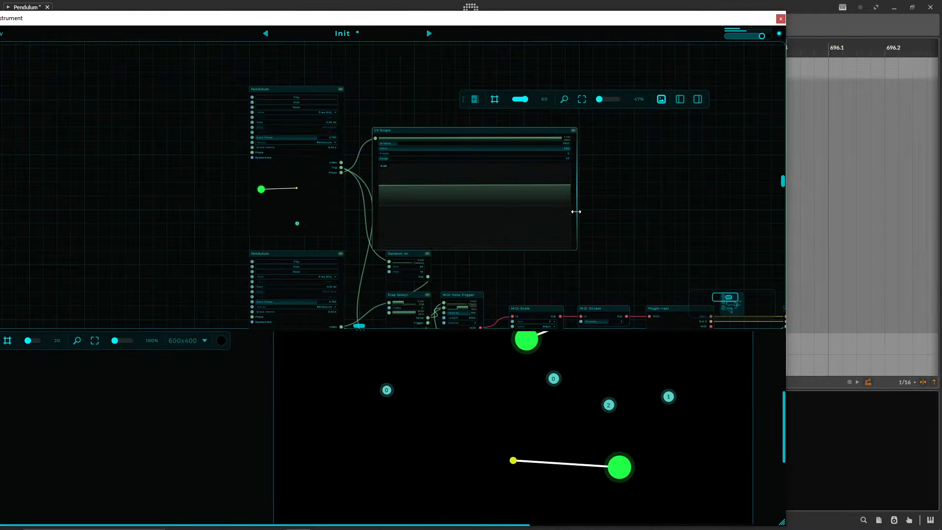
Set the CV Scope's Range to 0.0 and make the node narrower and shorter, clear of Random Int.
left_click_drag(408, 156, 409, 168)
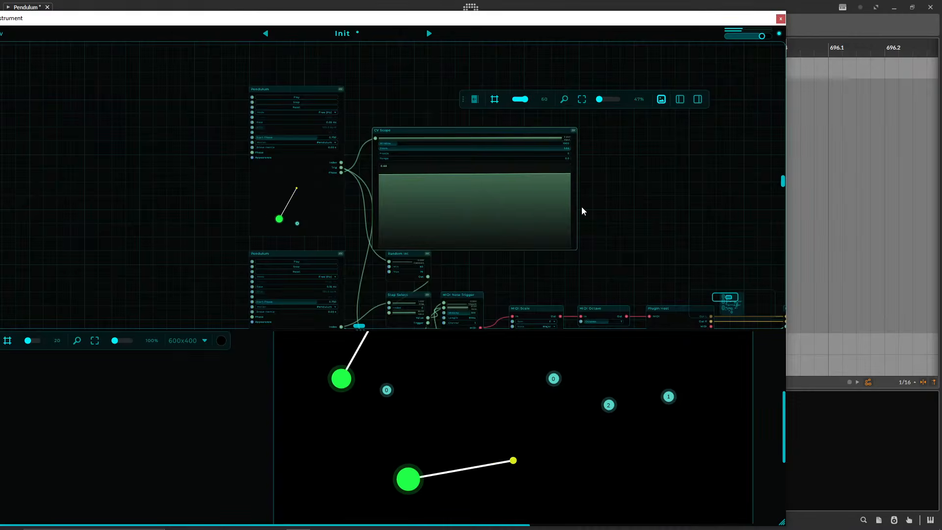
left_click_drag(576, 206, 481, 206)
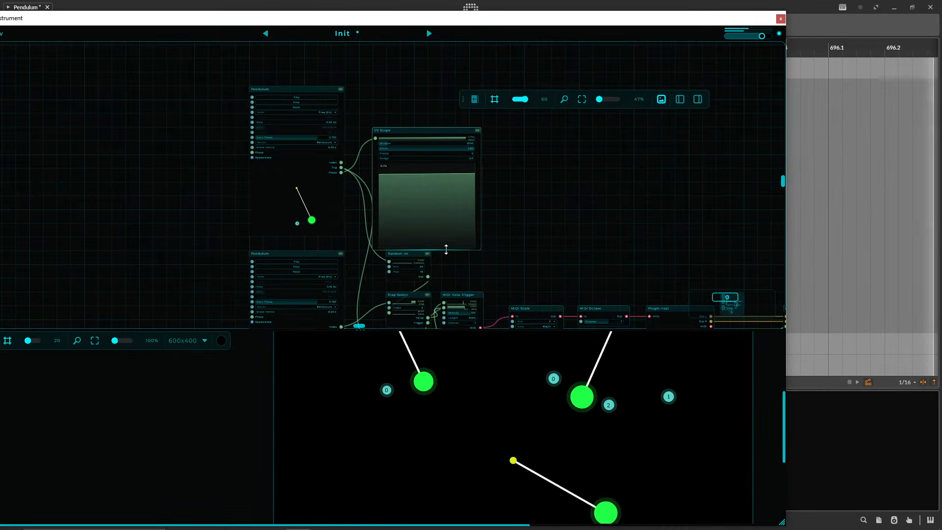
left_click_drag(446, 250, 445, 221)
Set the CV Scope's Window to 10000 to display a longer stretch of the pendulum's phase signal.
scroll(339, 228, "up", 5)
left_click_drag(598, 228, 606, 235)
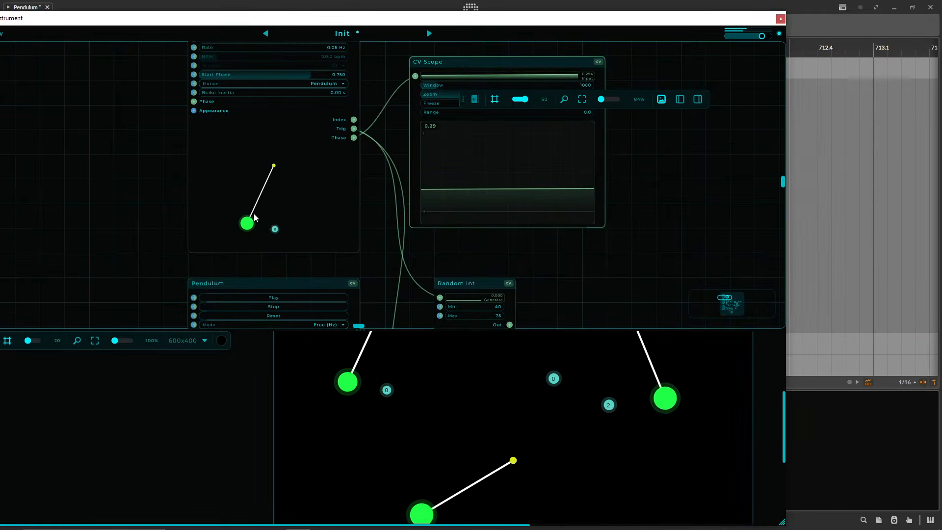
scroll(417, 239, "down", 6)
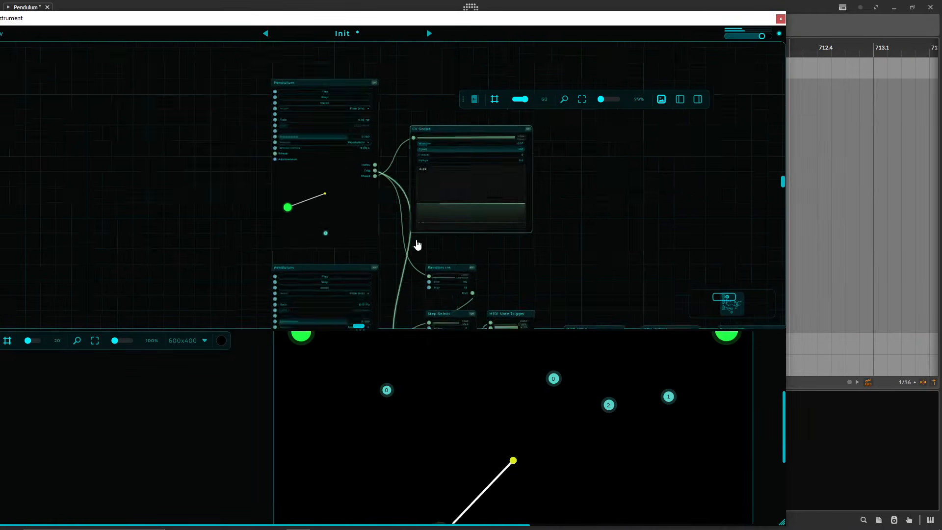
scroll(476, 239, "up", 4)
left_click_drag(592, 211, 565, 238)
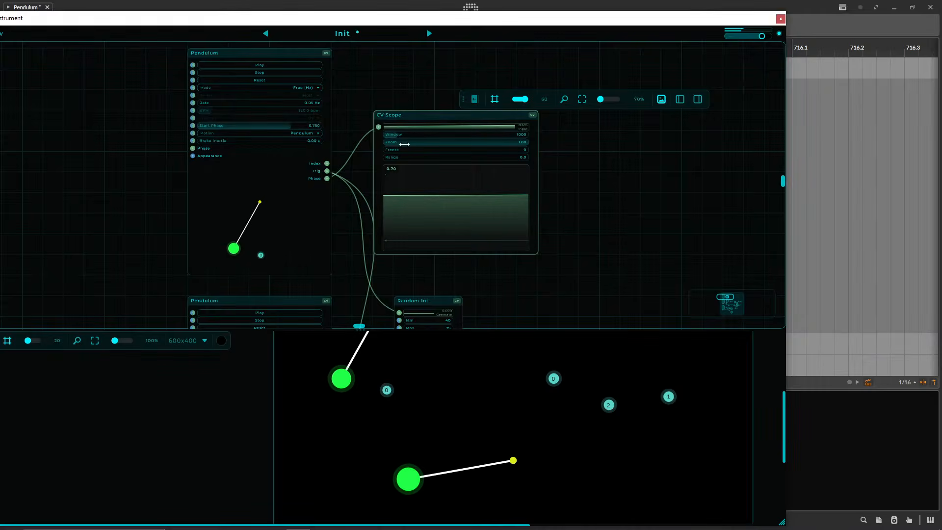
left_click_drag(402, 141, 597, 131)
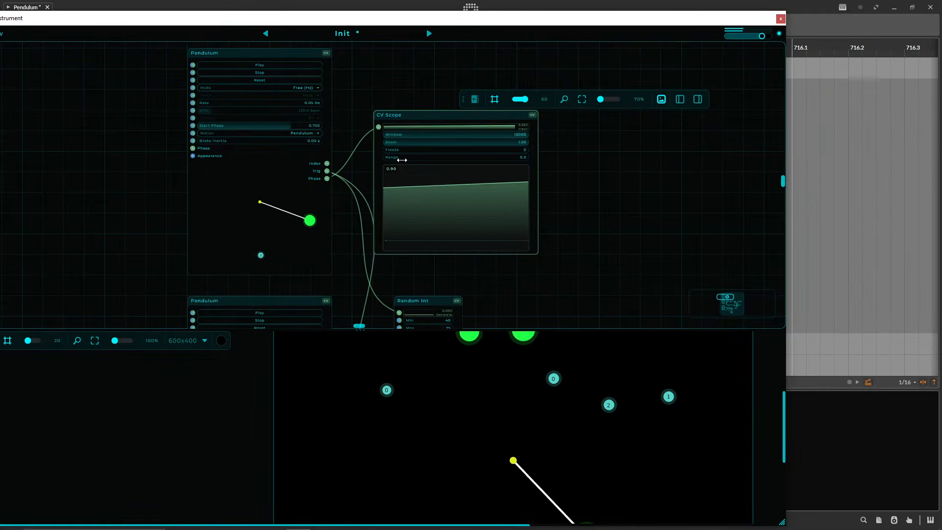
Examine the three node chains and the full pendulum canvas, from the top Pendulum to the lowest Plugin Host.
left_click_drag(588, 166, 563, 110)
scroll(555, 160, "down", 4)
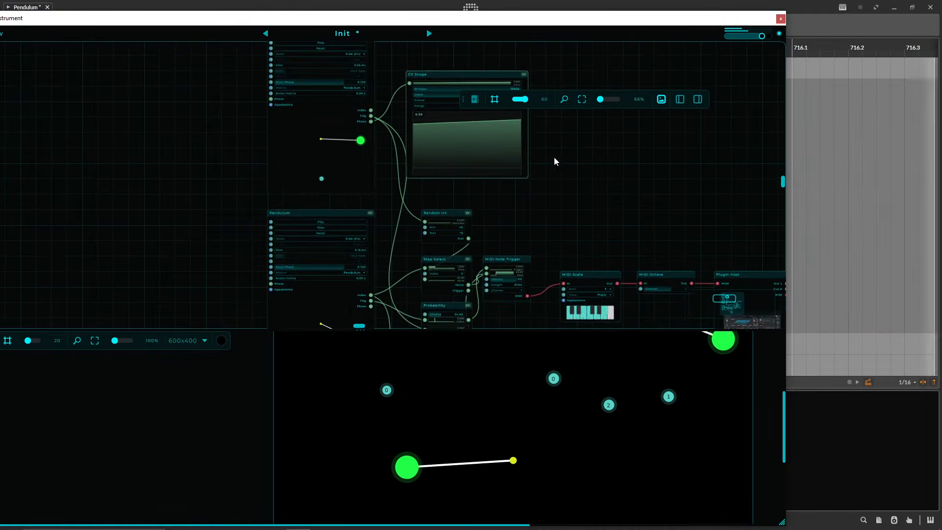
left_click_drag(559, 163, 420, 45)
scroll(318, 386, "down", 2)
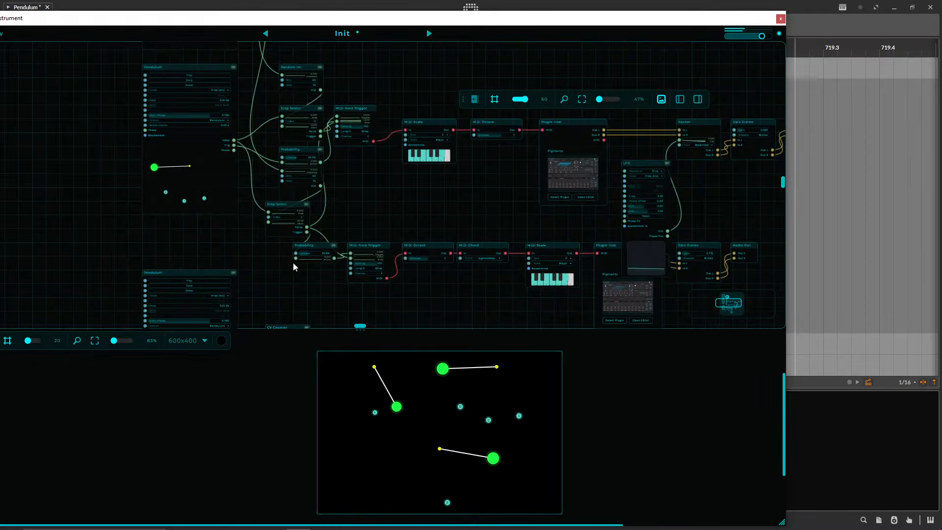
left_click_drag(337, 298, 389, 219)
left_click_drag(538, 304, 558, 242)
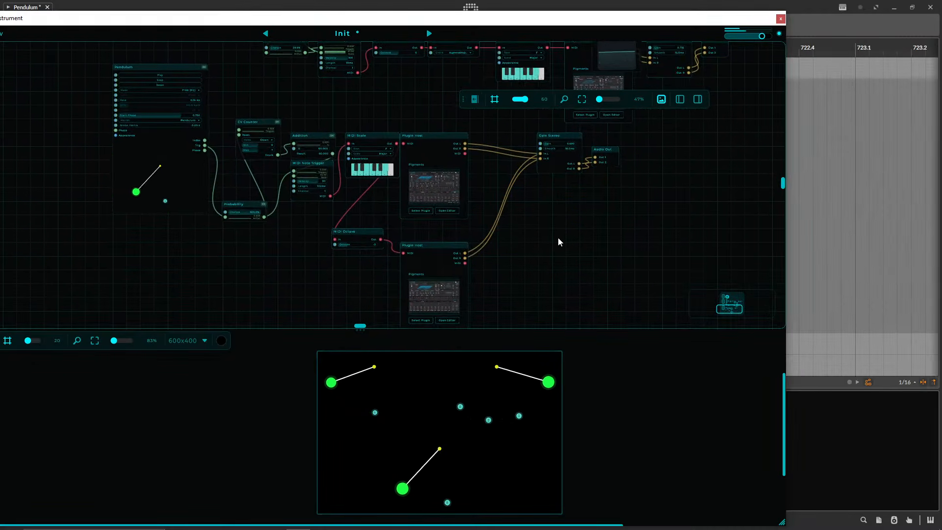
left_click_drag(559, 245, 602, 405)
left_click_drag(402, 158, 515, 359)
left_click_drag(541, 204, 568, 281)
Add a Transport node in the empty space beside the top Pendulum.
scroll(601, 233, "up", 3)
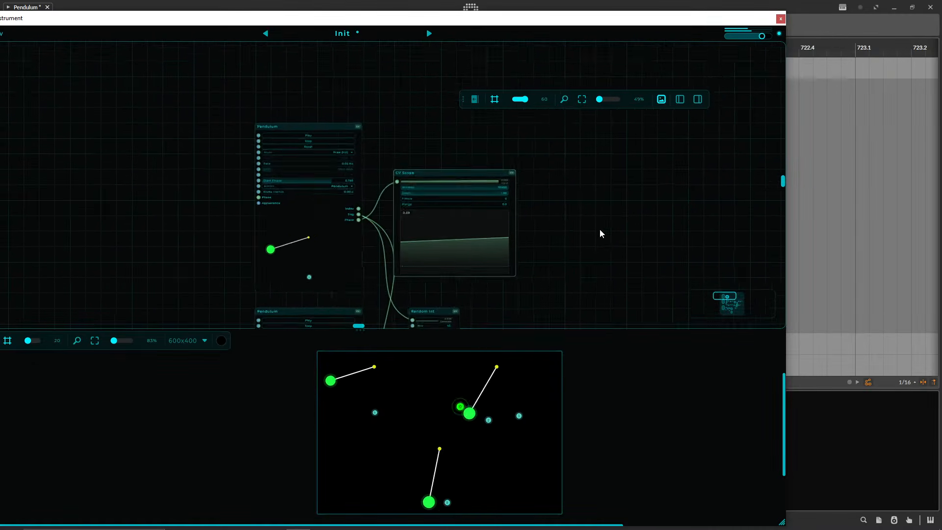
left_click_drag(580, 221, 699, 229)
right_click(201, 184)
type("tran")
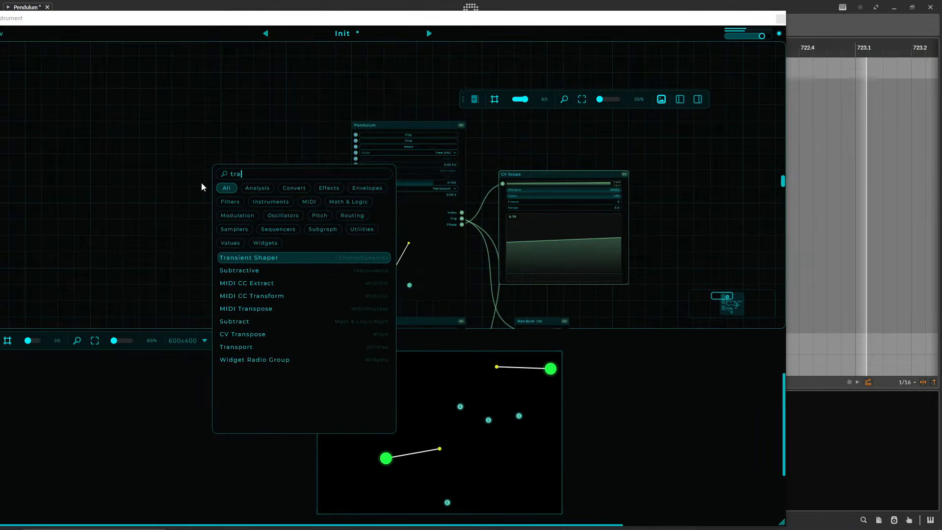
key("Down")
key("Down")
key("Down")
key("Down")
key("Return")
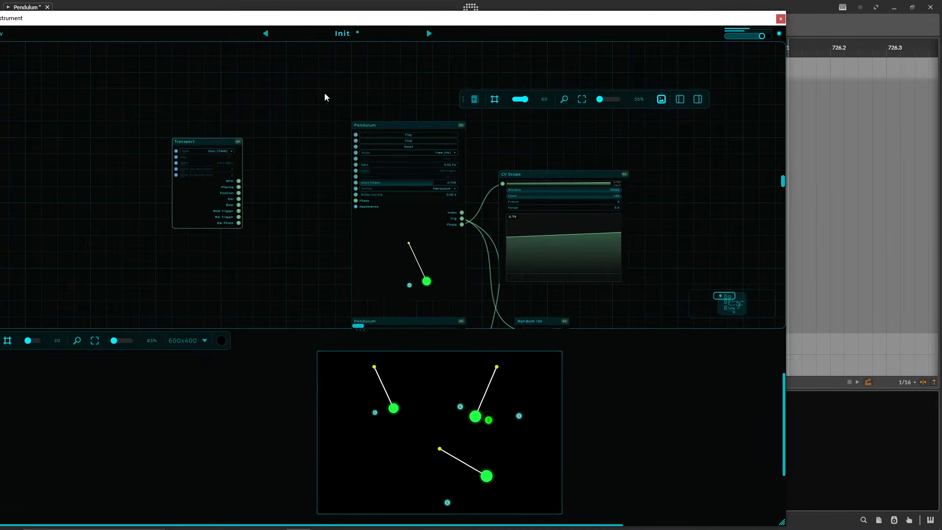
Examine the Transport node's Host (DAW) sync setting and outputs, moving the plugin window aside to view the host's transport.
scroll(495, 229, "up", 5)
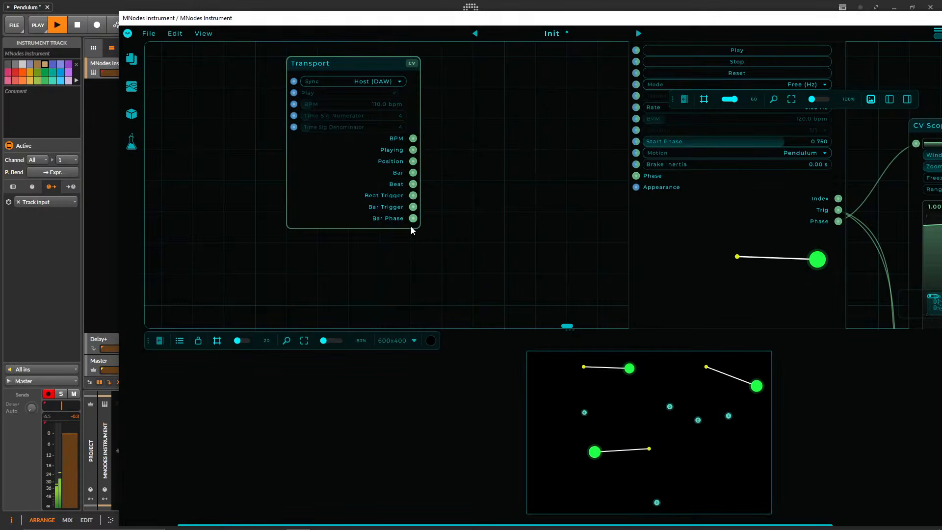
left_click_drag(415, 225, 491, 192)
scroll(412, 183, "down", 4)
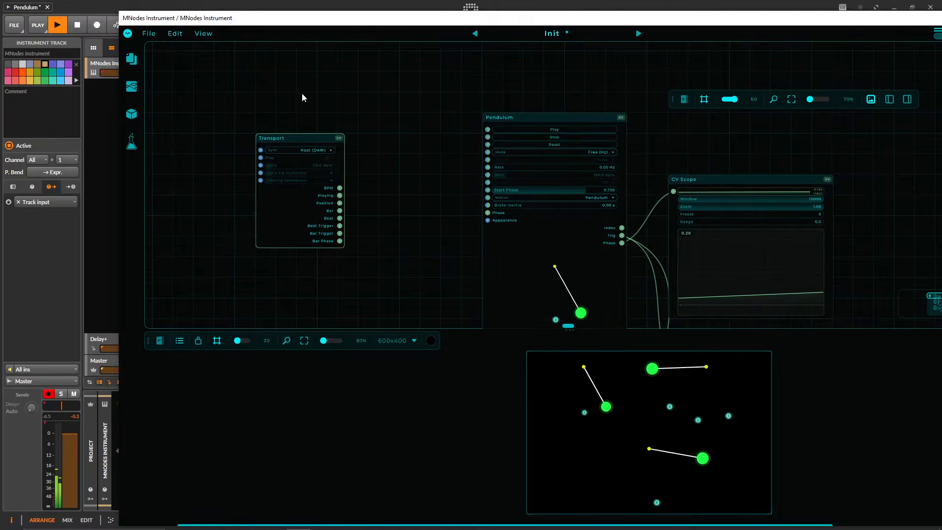
left_click_drag(304, 18, 450, 18)
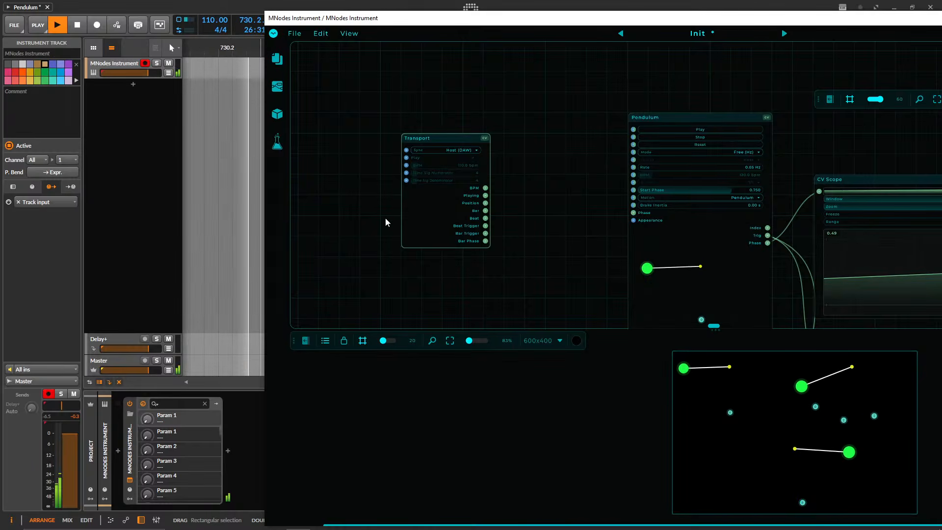
left_click_drag(545, 240, 450, 235)
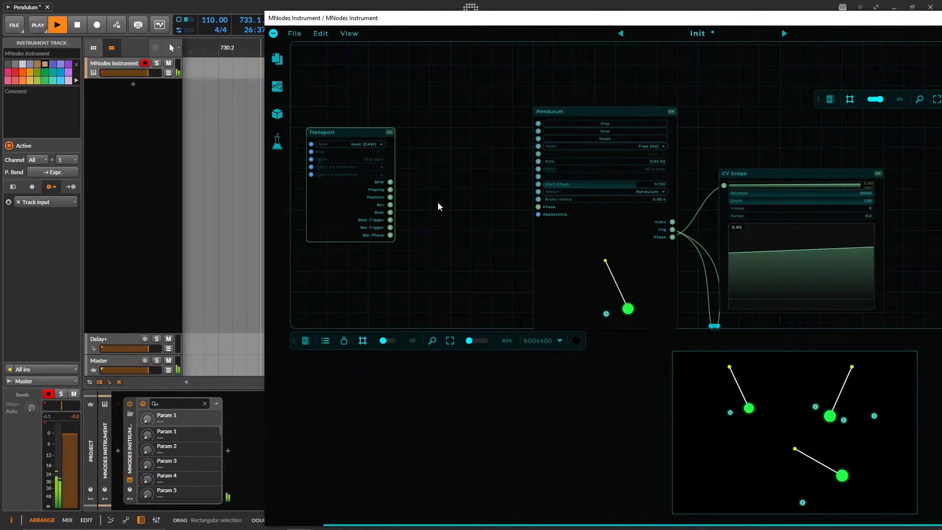
Add an Audio Player node between the Transport node and the top Pendulum.
double_click(444, 188)
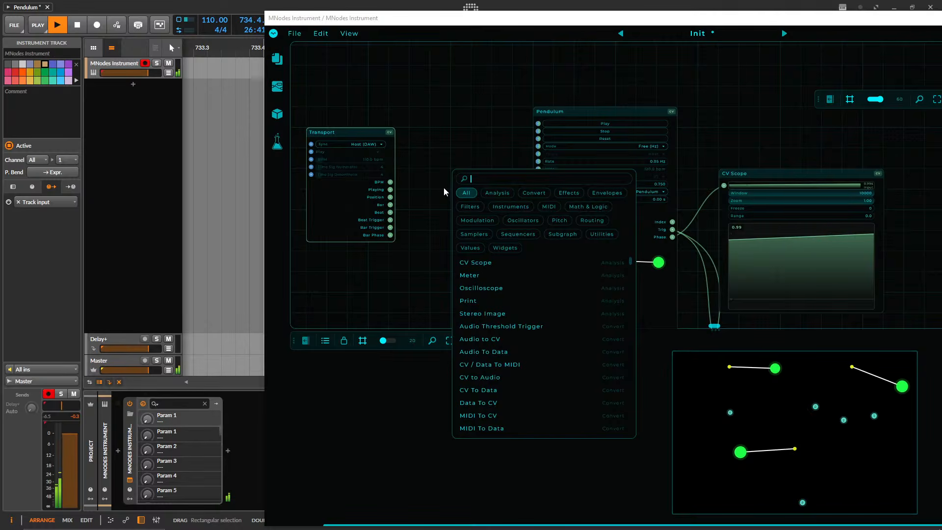
type("aduio")
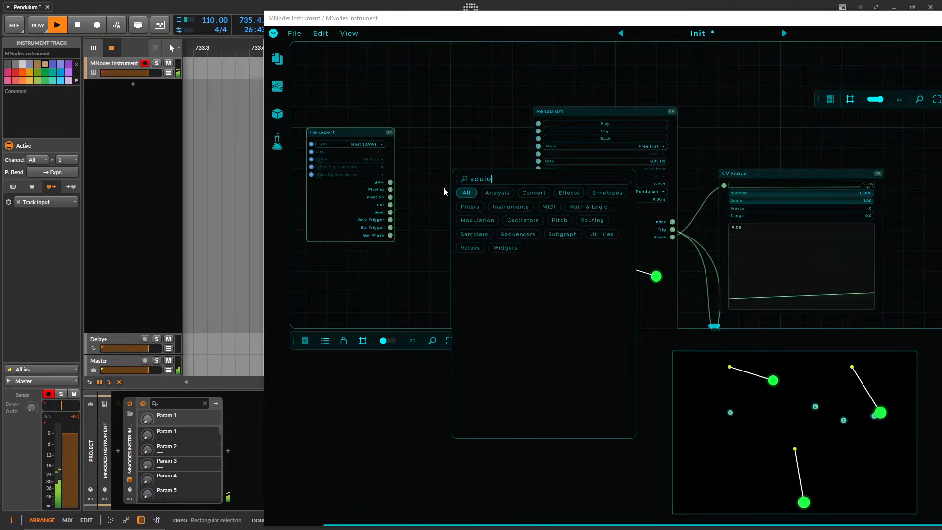
key("BackSpace")
key("BackSpace")
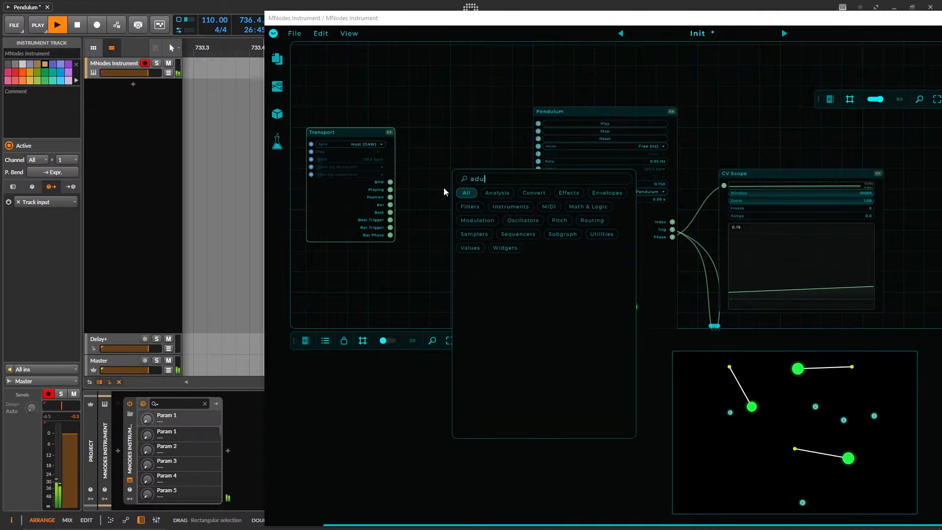
key("BackSpace")
key("BackSpace")
type("ud")
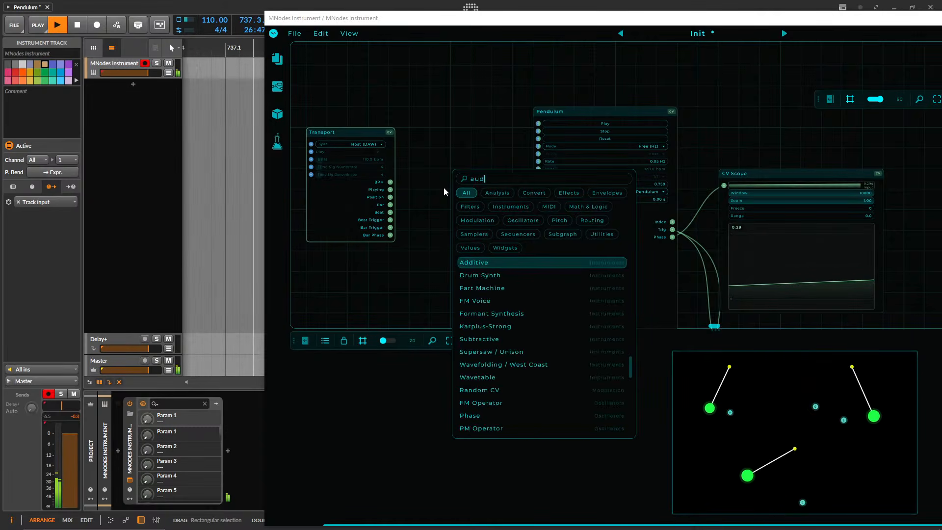
type("io ")
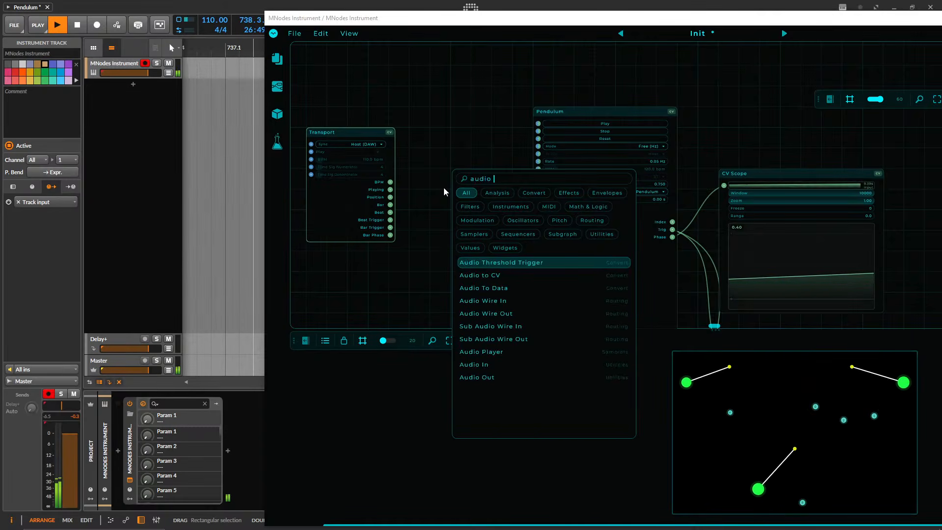
type("pla")
key("Return")
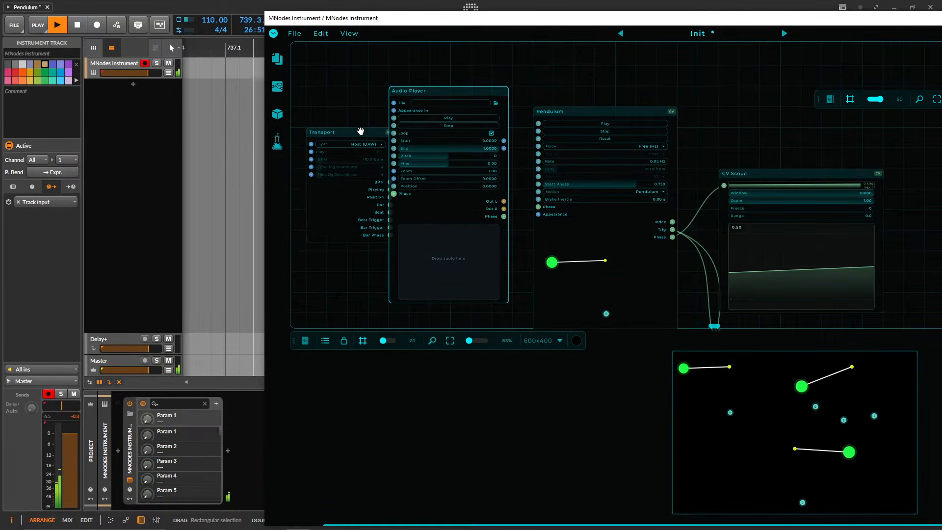
Delete the Transport and Audio Player nodes.
left_click(362, 131)
key("Delete")
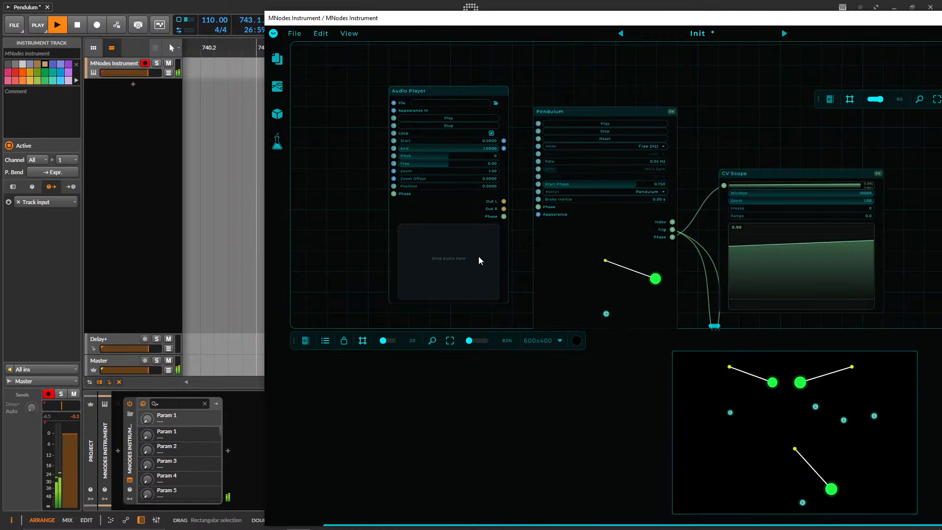
left_click_drag(503, 67, 473, 95)
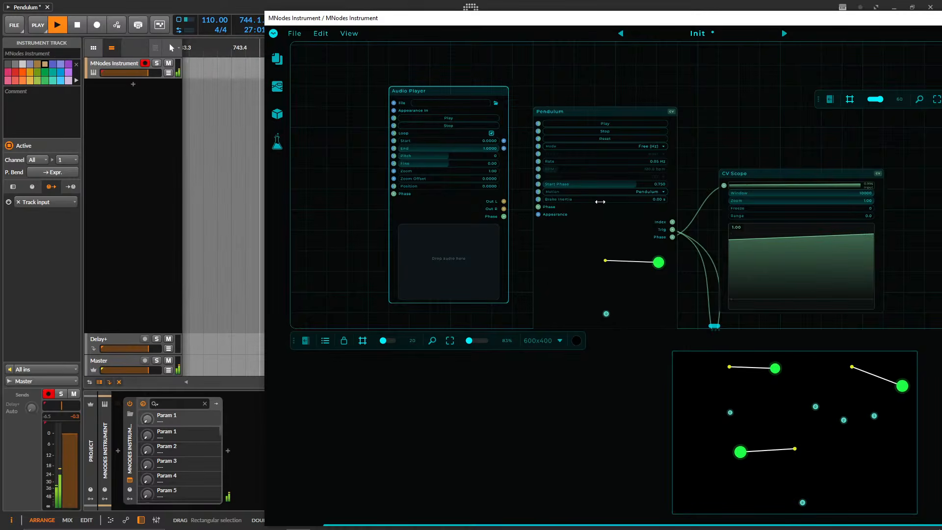
key("Delete")
Move the MNodes window back over the host and place the pendulum canvas toolbar level with the canvas's lower edge.
left_click_drag(443, 185, 252, 90)
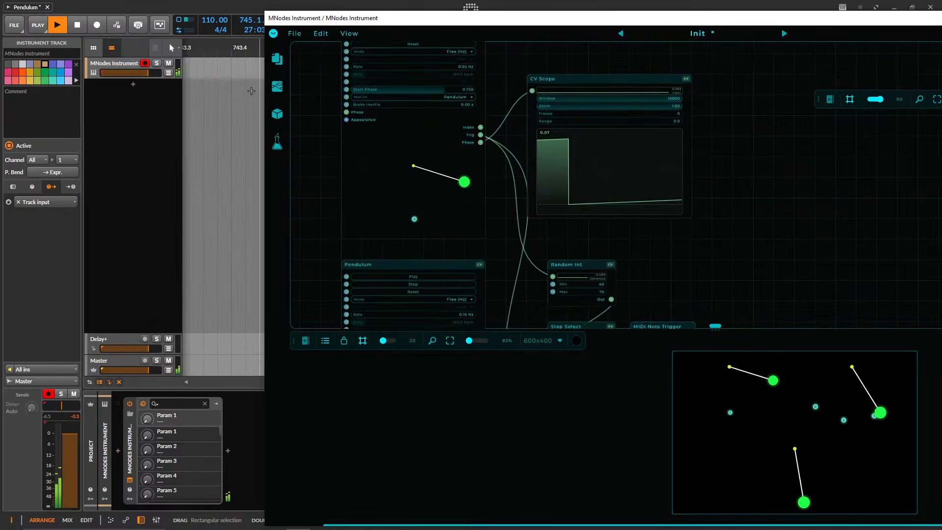
left_click_drag(698, 251, 693, 155)
scroll(685, 160, "down", 3)
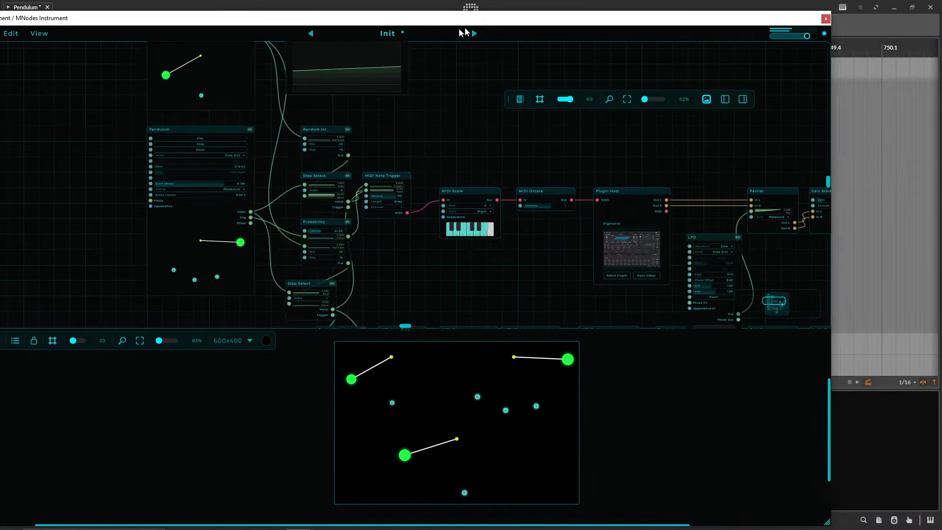
left_click_drag(724, 20, 464, 20)
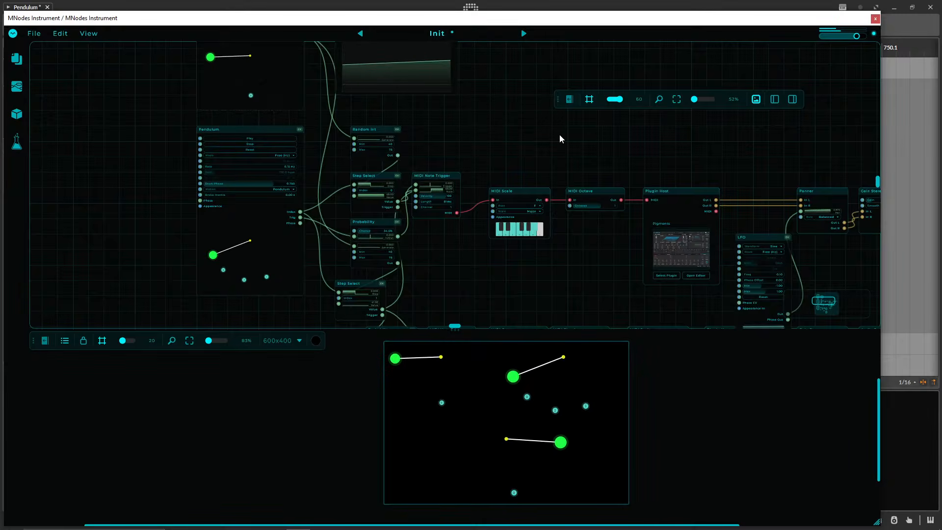
scroll(468, 190, "down", 5)
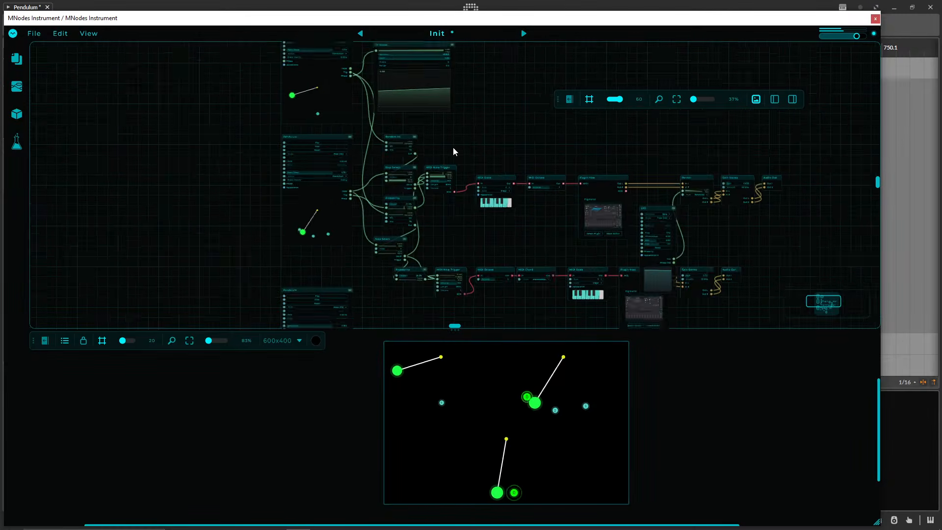
scroll(639, 223, "down", 2)
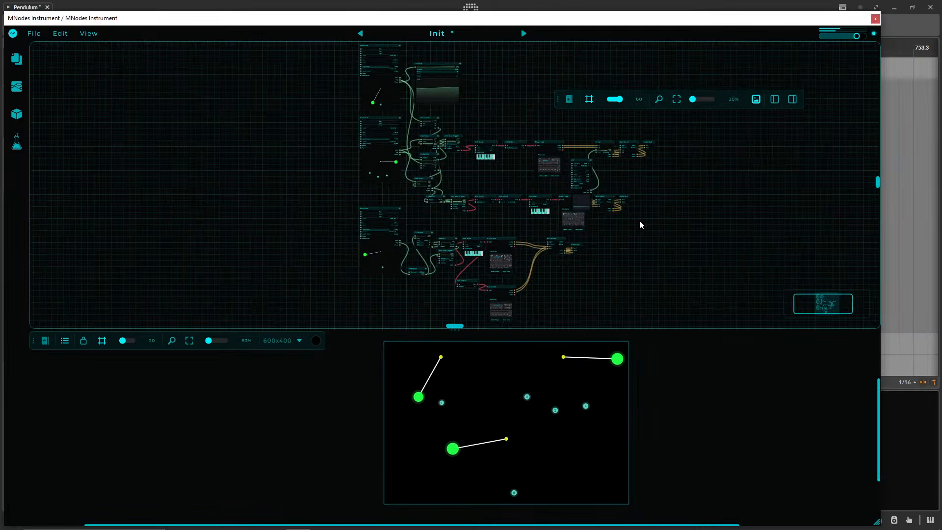
left_click_drag(32, 340, 73, 484)
Move the LFO node slightly up towards the Panner, and look over the upper chain's Pigments editor before closing it.
scroll(623, 286, "up", 4)
scroll(452, 93, "up", 3)
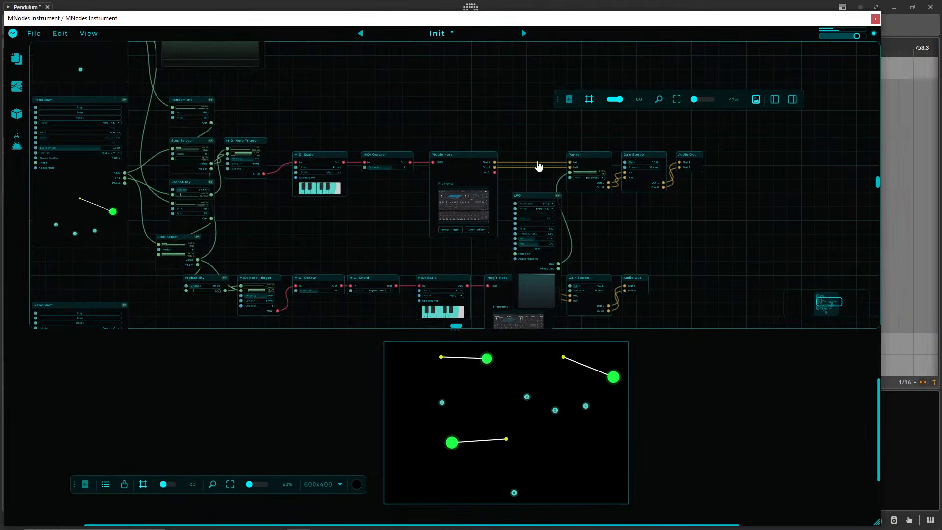
scroll(610, 218, "up", 2)
left_click_drag(511, 186, 512, 168)
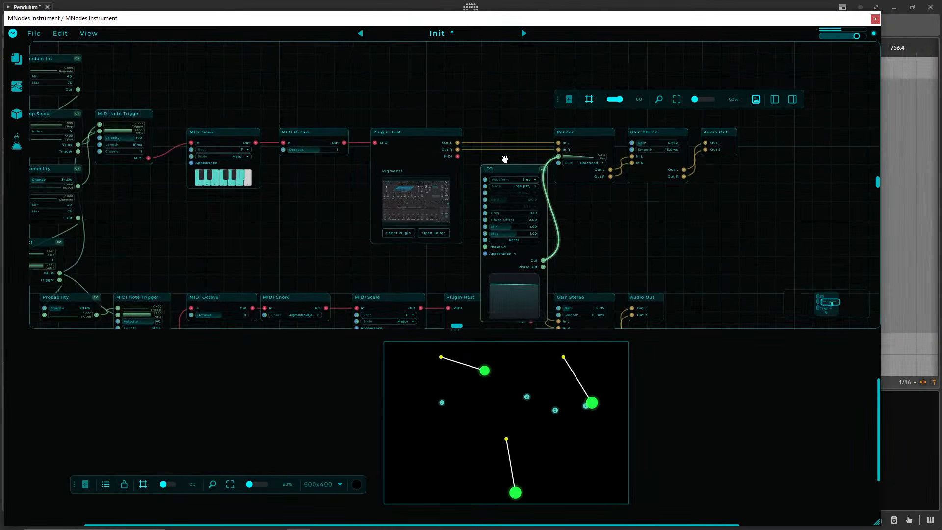
double_click(414, 200)
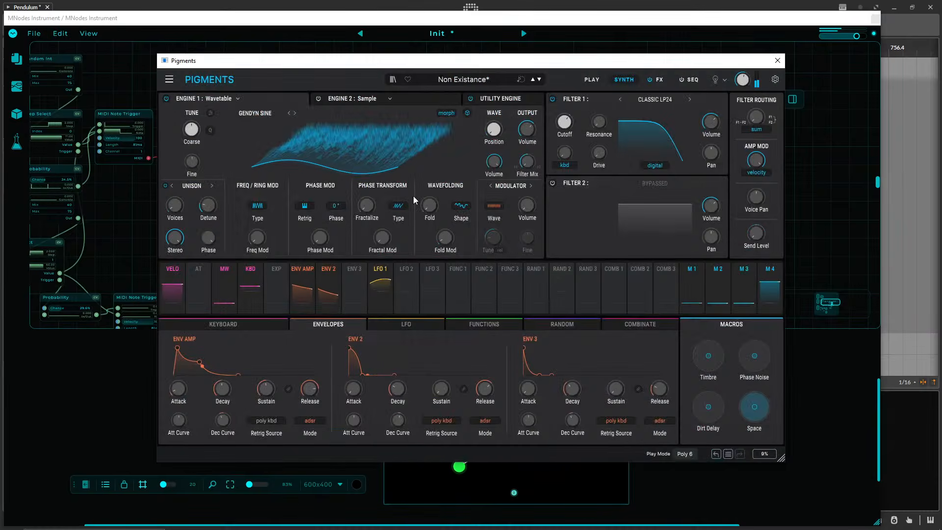
left_click(778, 60)
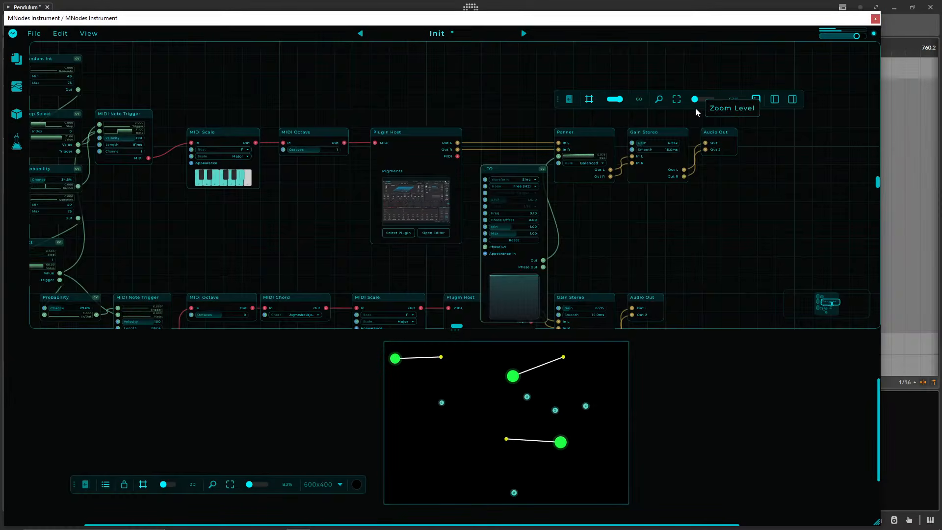
Save the patch as the Instrument preset Pendulum Example, with Open Mode set to Perform and two categories including Pluck.
left_click_drag(499, 23, 517, 21)
key("ctrl+s")
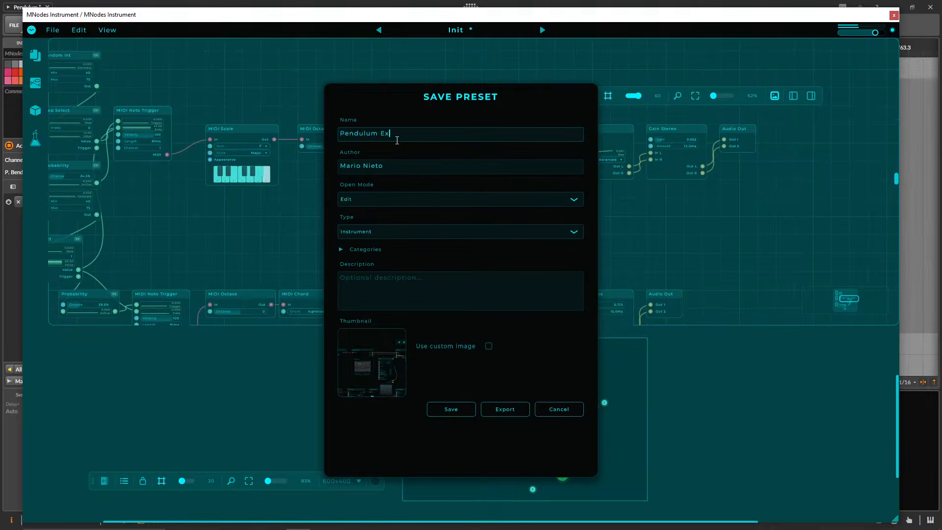
left_click(362, 202)
left_click(368, 215)
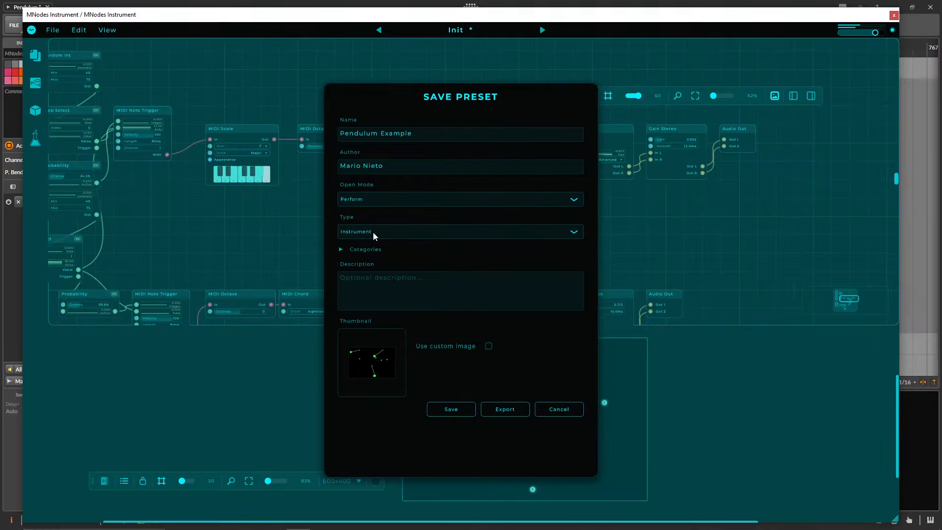
left_click(342, 252)
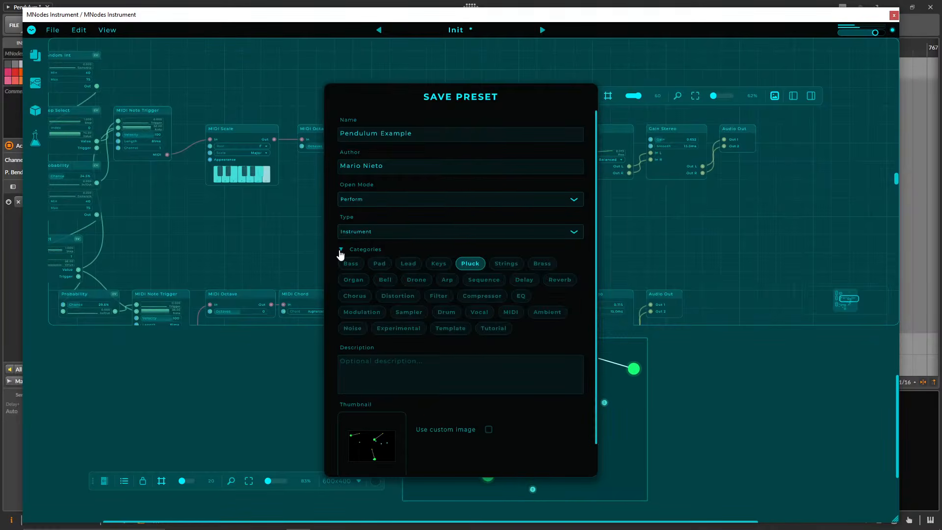
left_click(342, 251)
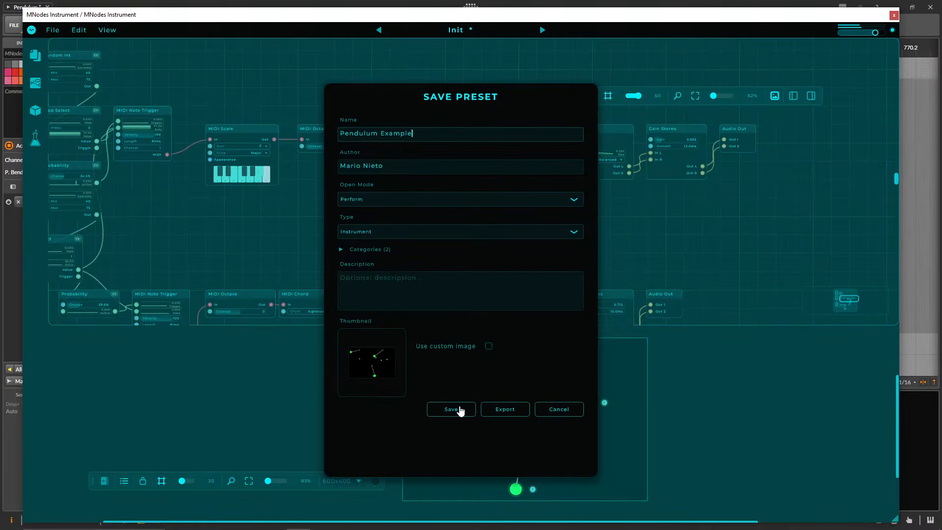
key("Return")
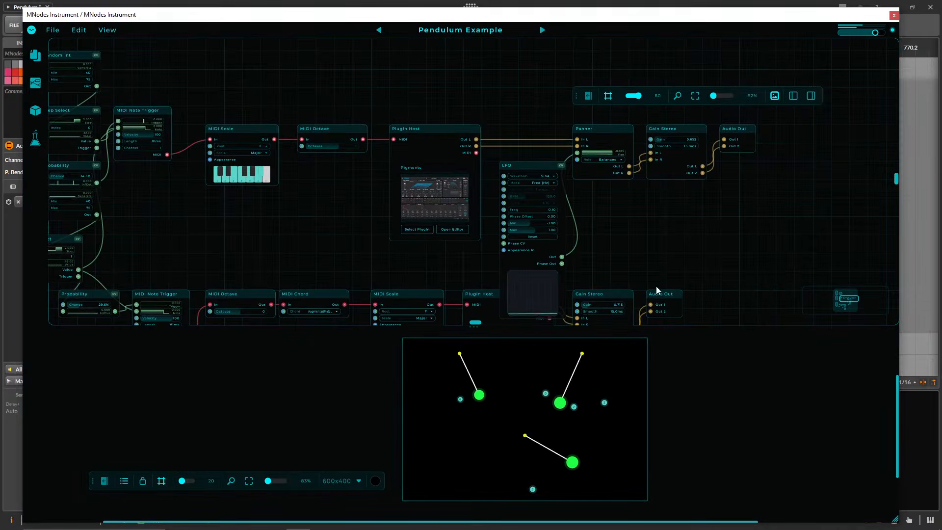
Examine the saved patch's CV Scope and the two upper MIDI chains, including the Pigments editor of the first Plugin Host.
left_click_drag(583, 235, 658, 210)
left_click_drag(392, 132, 309, 290)
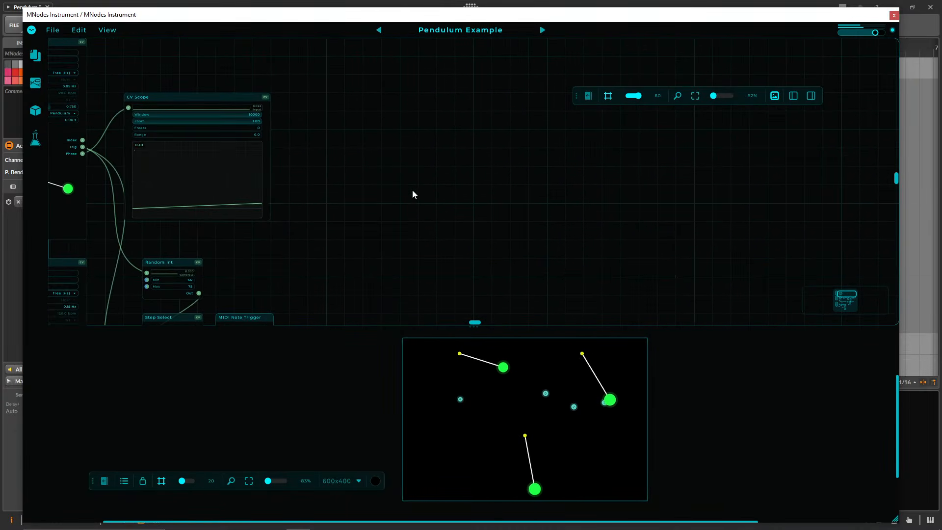
left_click_drag(354, 243, 471, 99)
left_click_drag(495, 143, 229, 102)
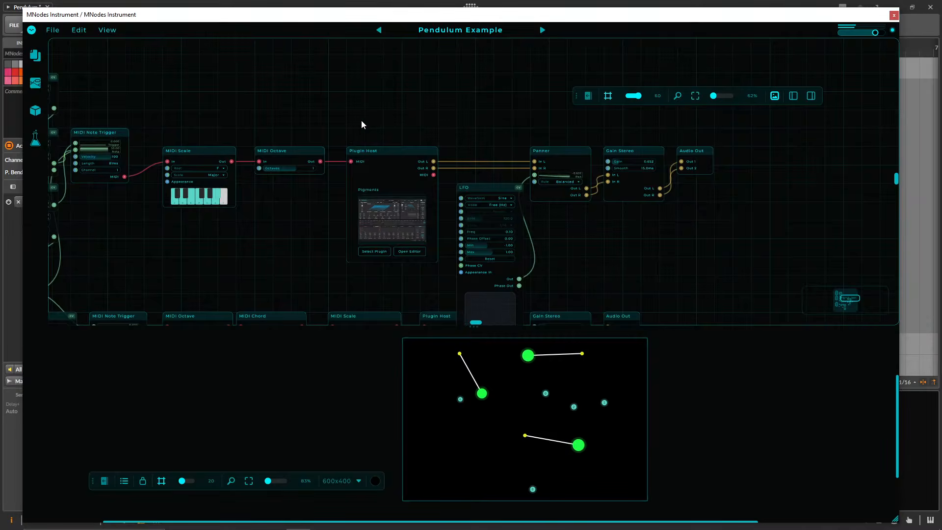
left_click_drag(392, 268, 403, 173)
left_click(401, 121)
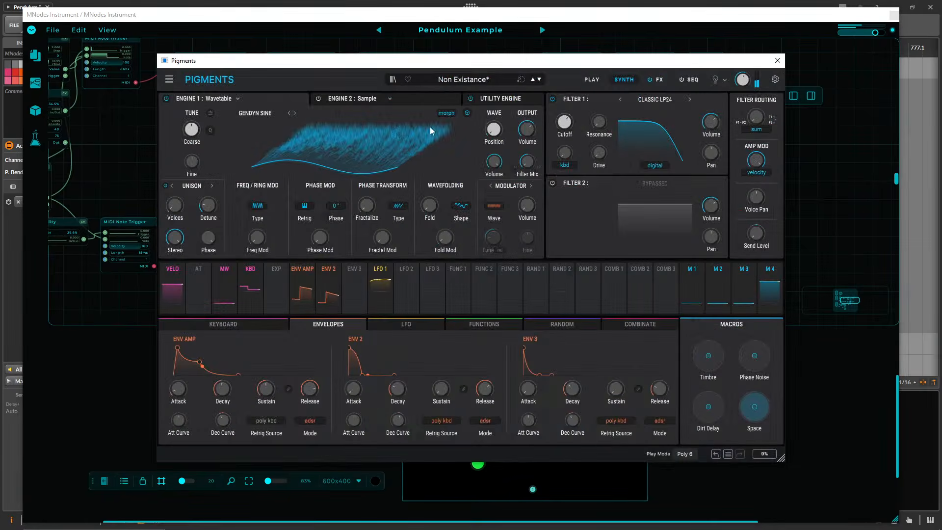
left_click(783, 63)
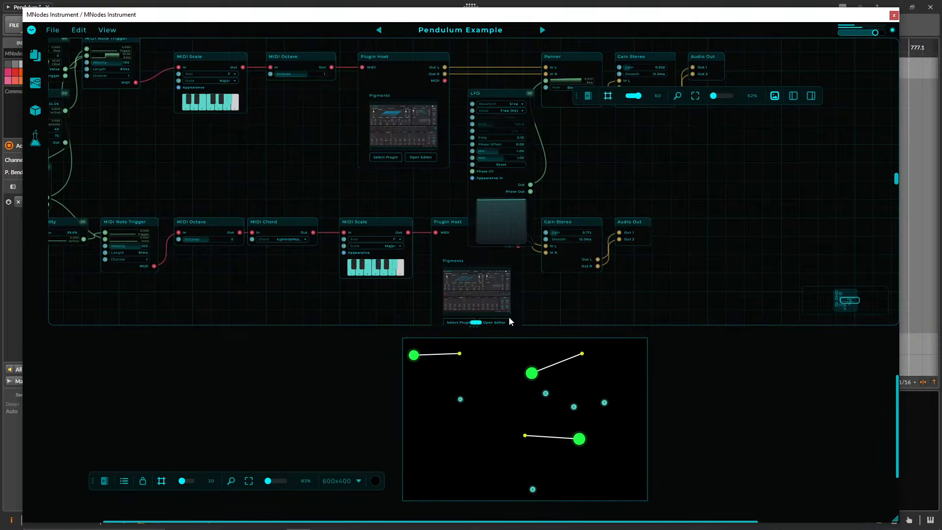
left_click_drag(304, 192, 454, 233)
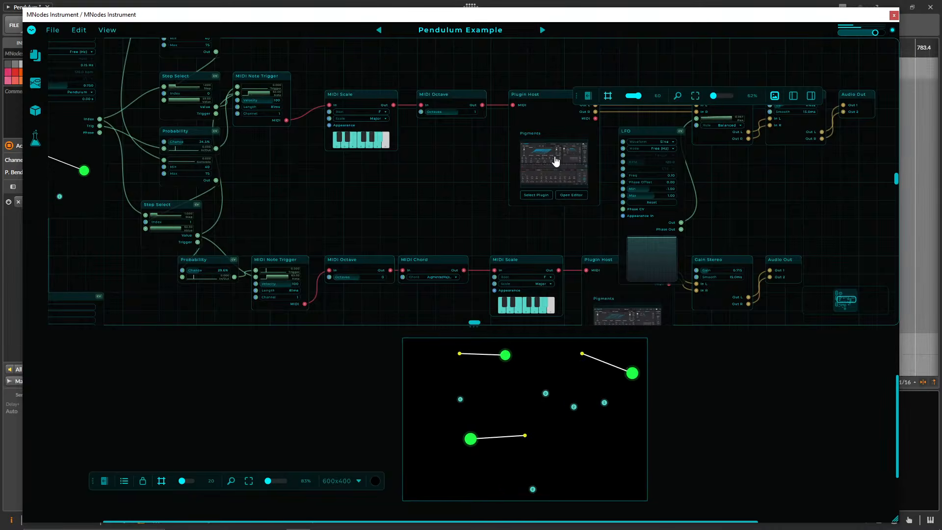
left_click_drag(455, 176, 357, 202)
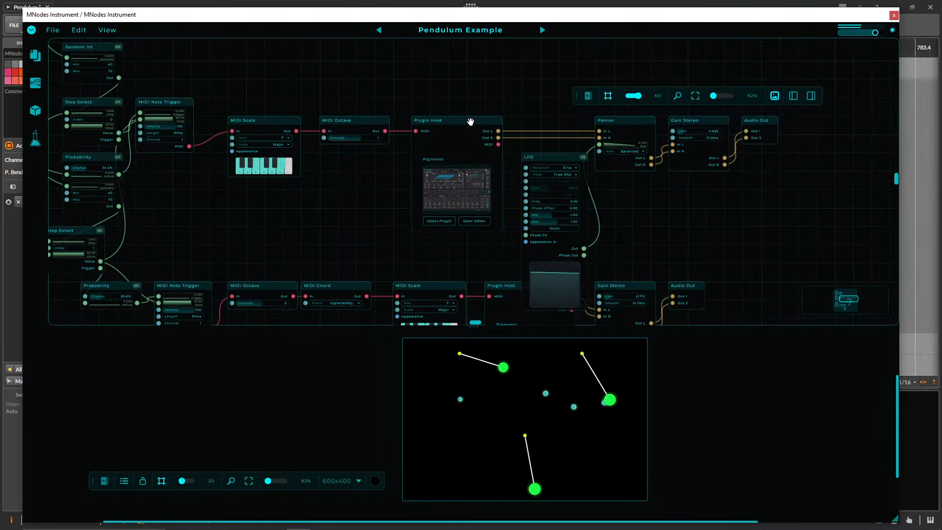
Move the MNodes window slightly away from the host's upper corner, and look over the upper chain's Pigments editor before closing it.
left_click_drag(246, 14, 293, 35)
left_click(490, 196)
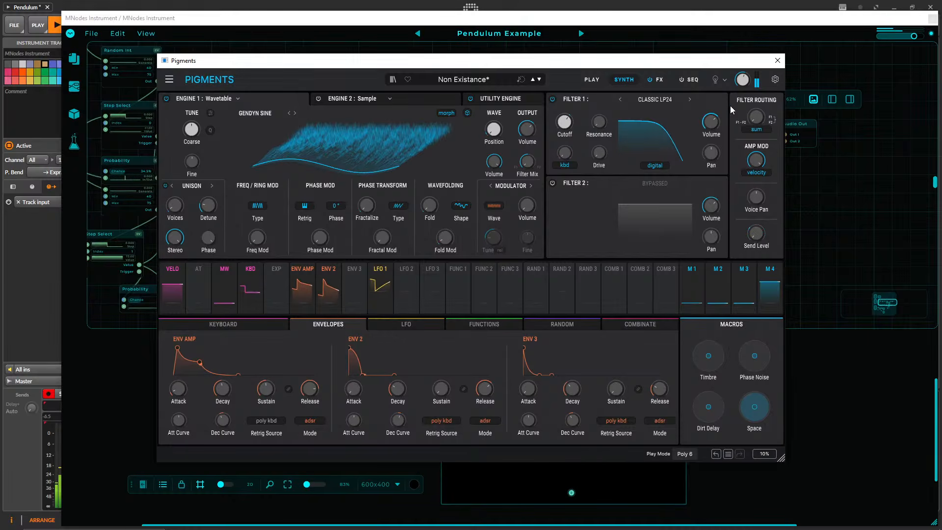
left_click(778, 61)
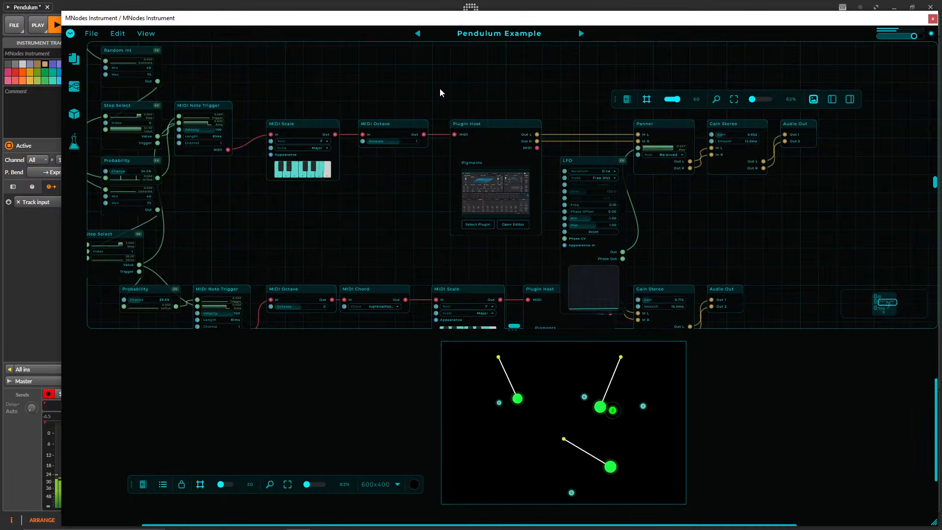
Move the LFO node slightly down, away from the Panner in the upper chain.
left_click_drag(488, 96, 371, 43)
left_click_drag(567, 185, 613, 269)
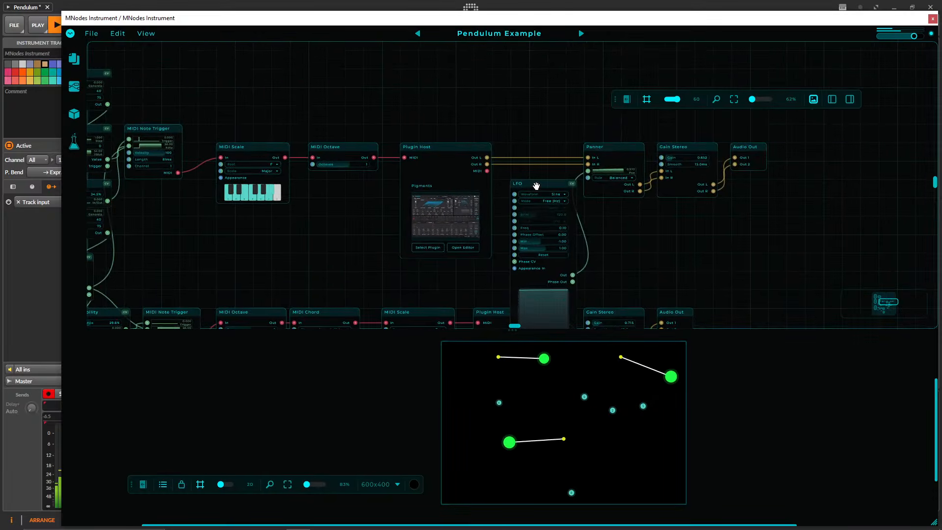
left_click_drag(537, 186, 536, 204)
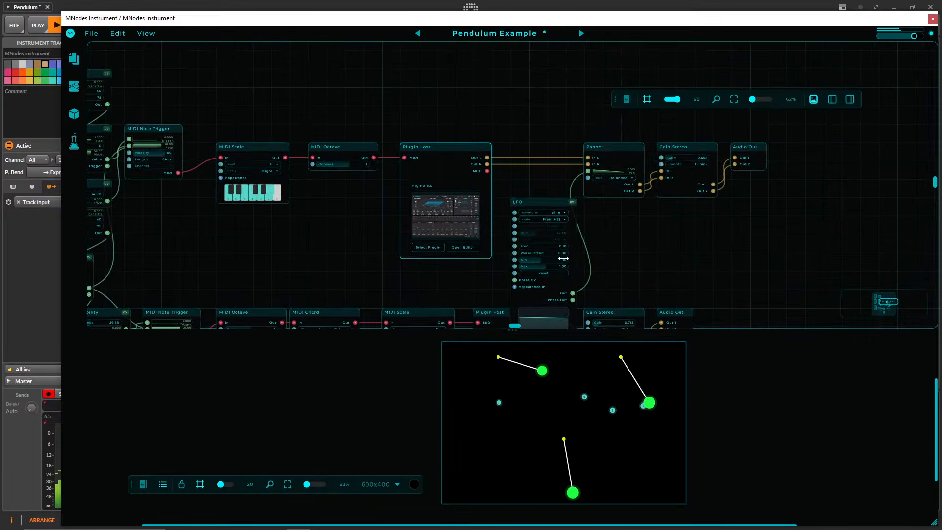
left_click_drag(662, 251, 648, 67)
left_click_drag(615, 220, 616, 359)
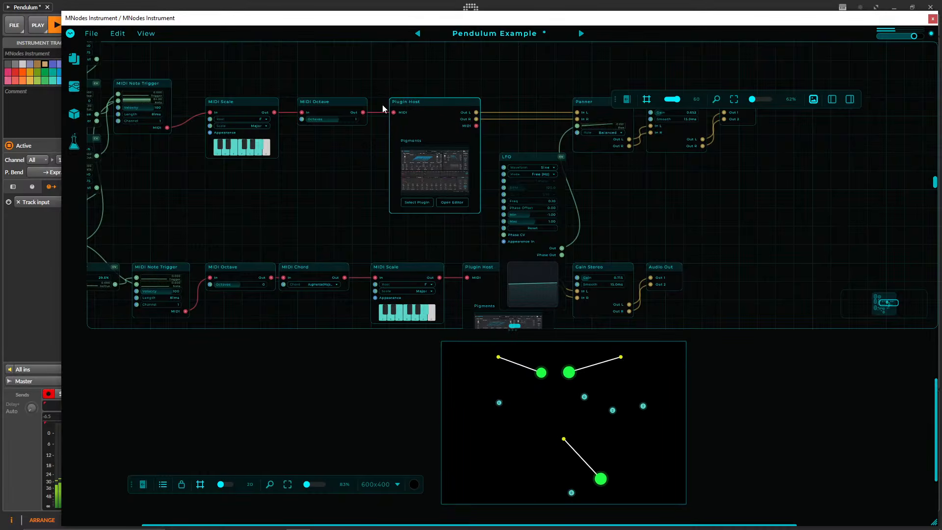
Reopen the Pigments editor through the upper Plugin Host's preview image, check how it displays, and close it again.
left_click_drag(378, 76, 379, 163)
right_click(381, 128)
left_click(381, 128)
left_click(432, 265)
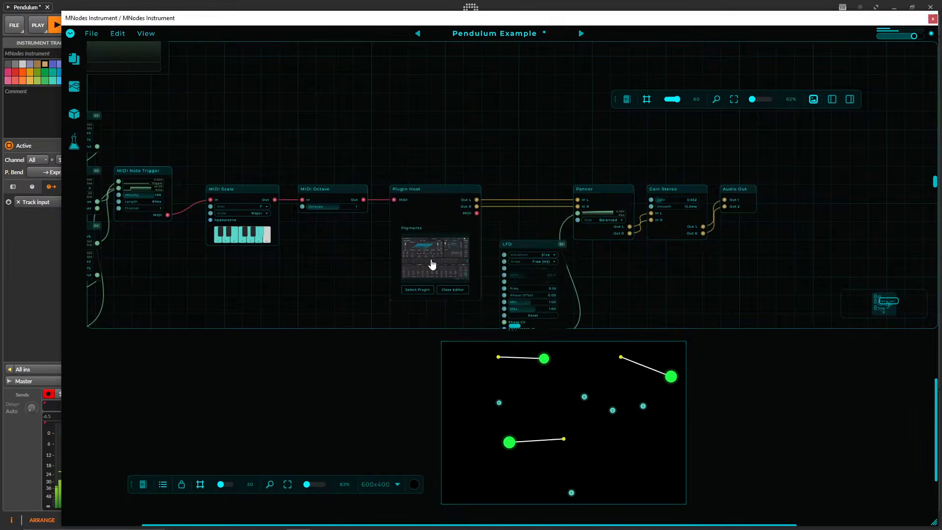
left_click(778, 63)
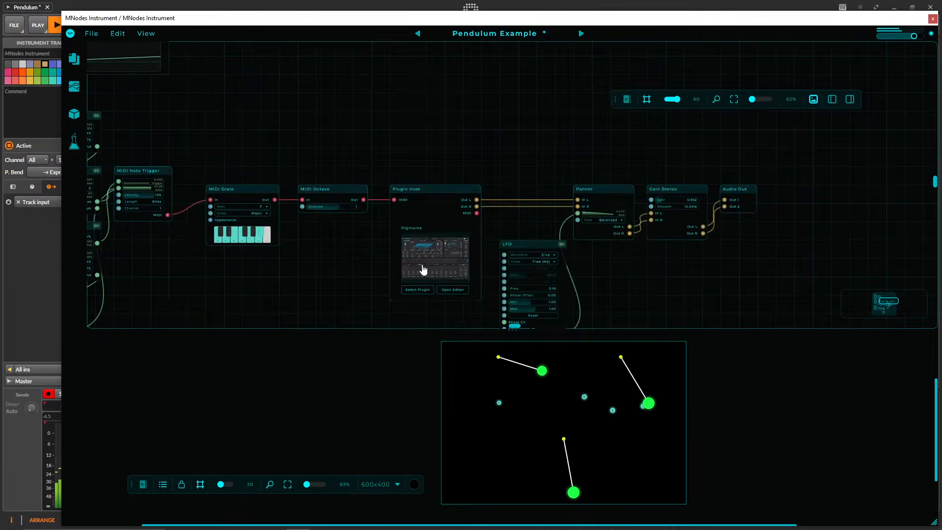
Replace Pigments with the Vital plugin in the upper chain's Plugin Host.
scroll(377, 265, "up", 6)
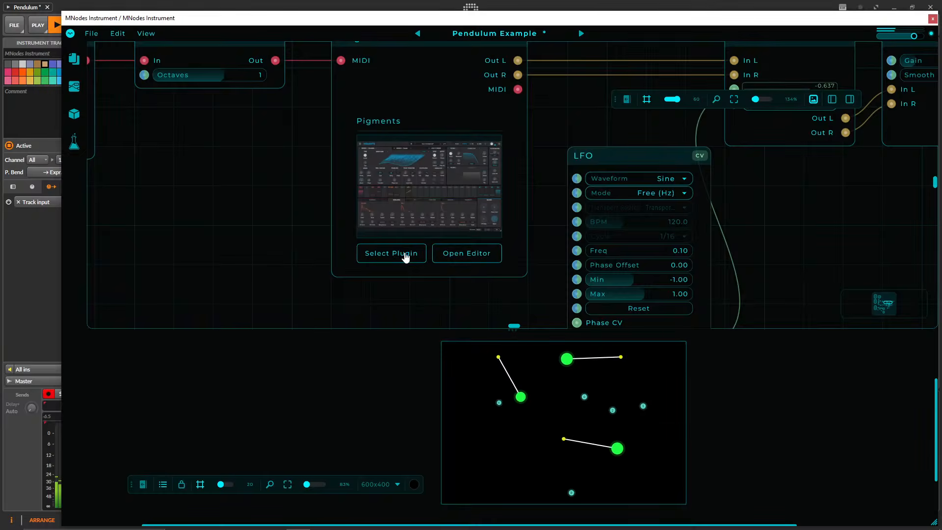
left_click(406, 255)
type("vital")
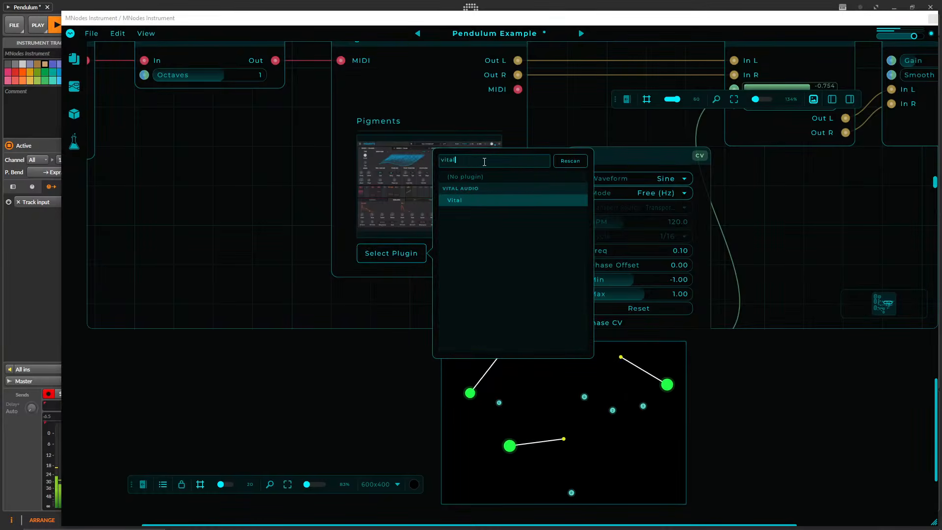
key("Return")
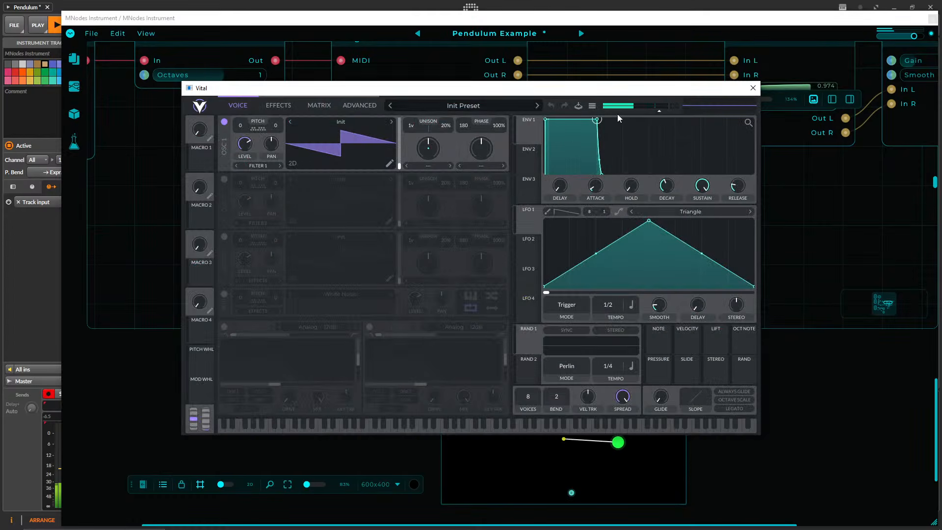
Load the Float Chords preset in Vital, reposition its editor window and close it.
left_click_drag(574, 90, 588, 111)
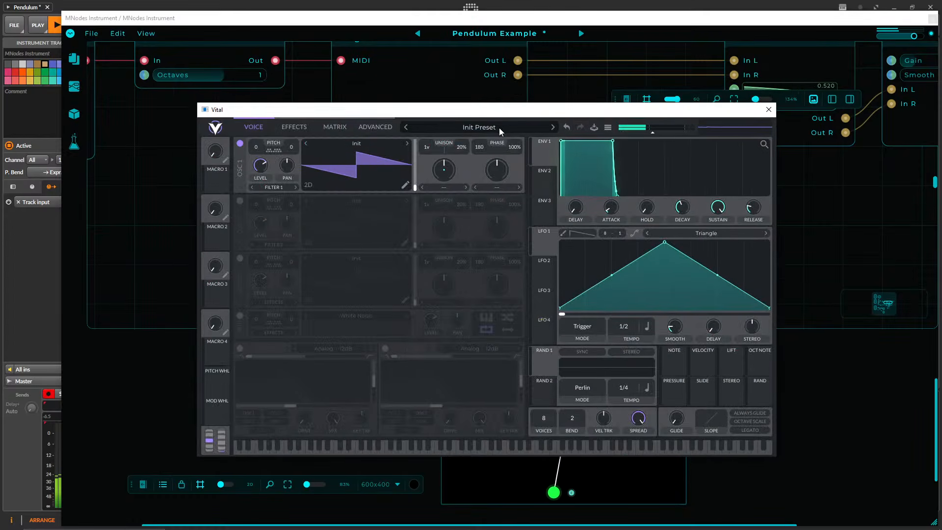
left_click(500, 127)
left_click(475, 157)
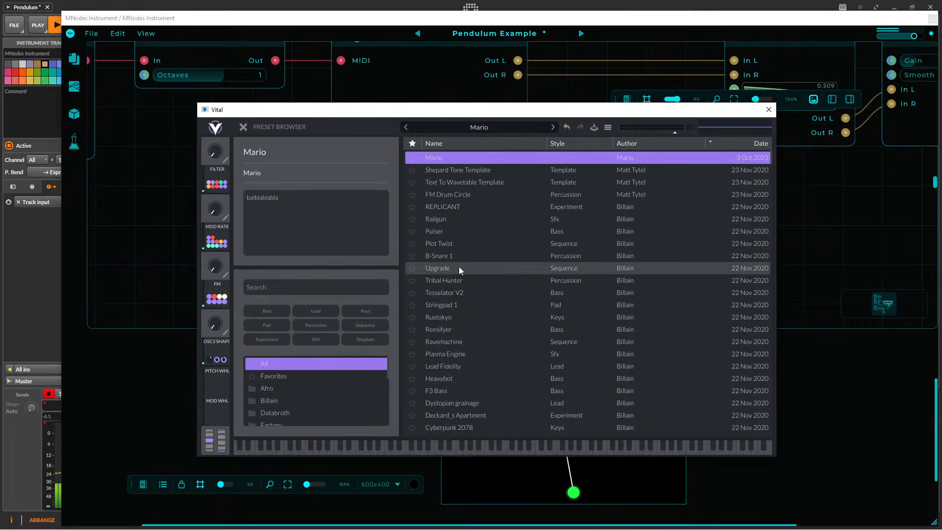
scroll(343, 387, "down", 2)
scroll(344, 388, "down", 2)
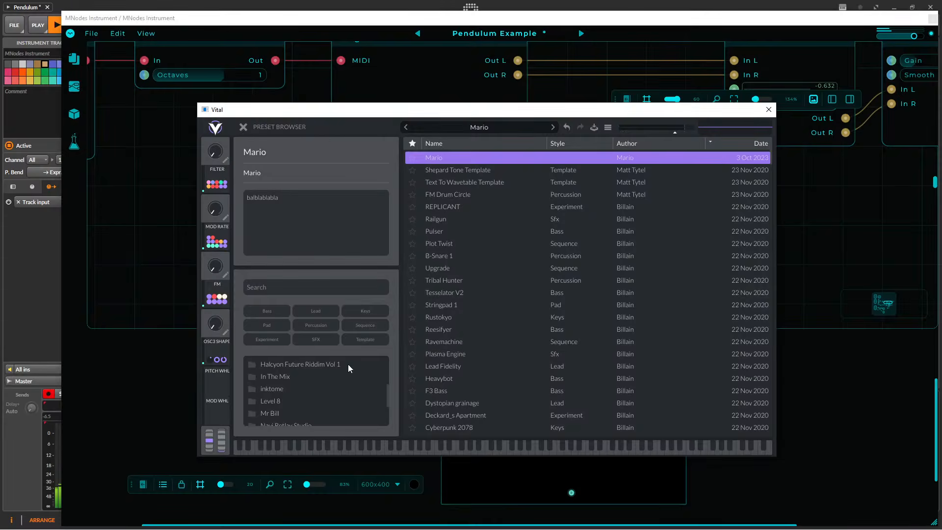
left_click(293, 412)
left_click(469, 186)
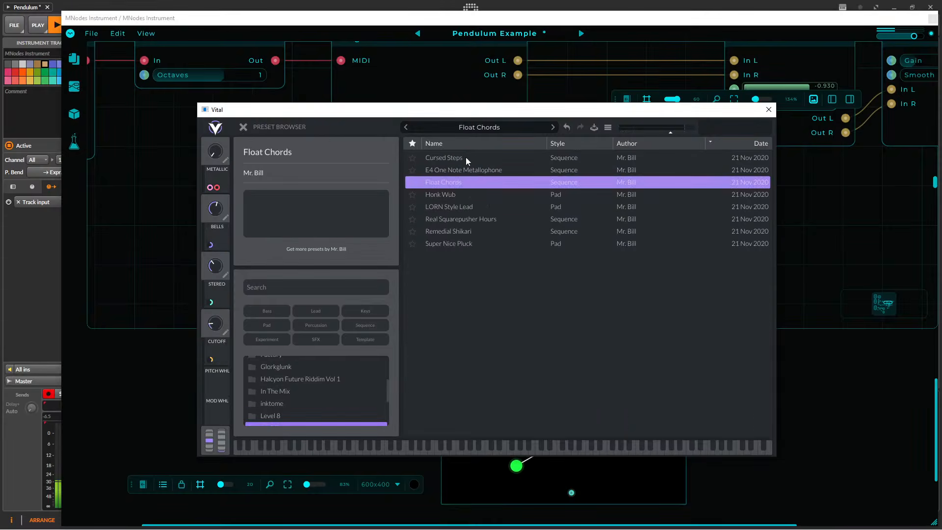
left_click_drag(511, 112, 550, 148)
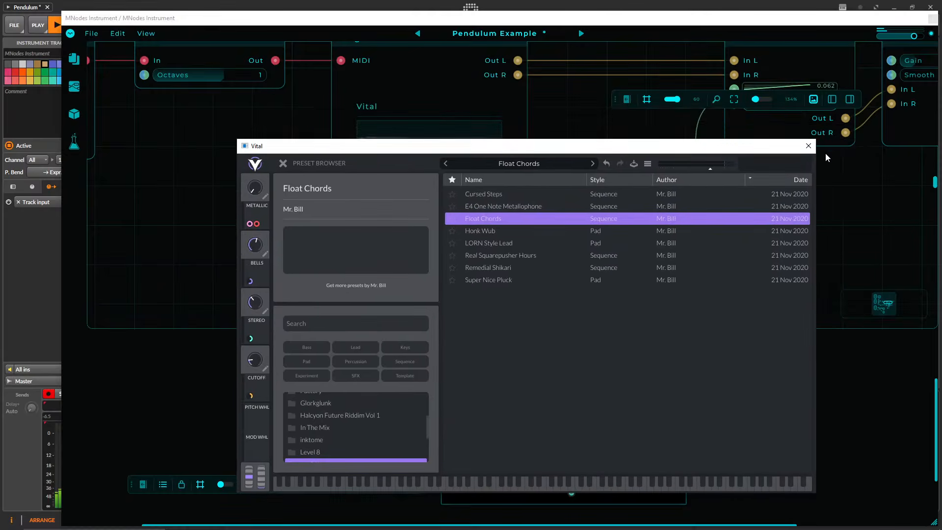
left_click(809, 146)
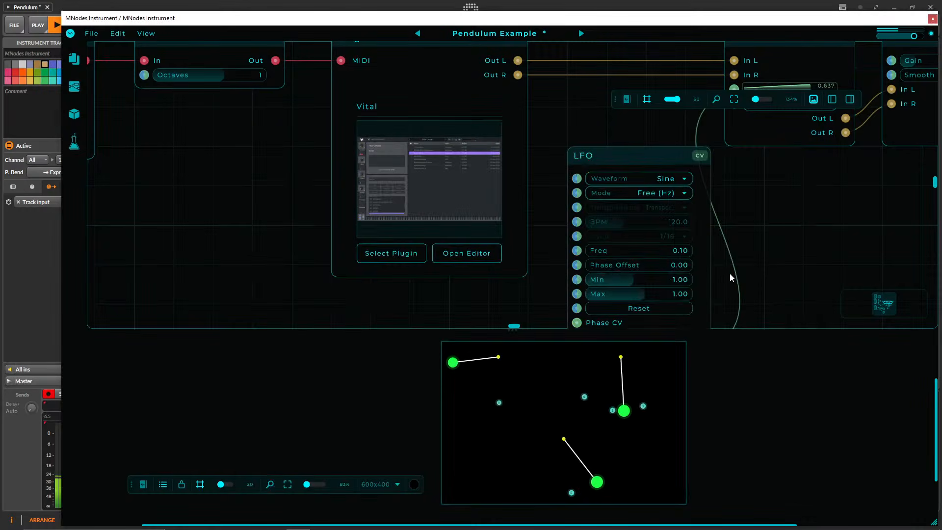
Reopen Vital's editor and filter its preset browser to the Keys style across all folders.
left_click(455, 193)
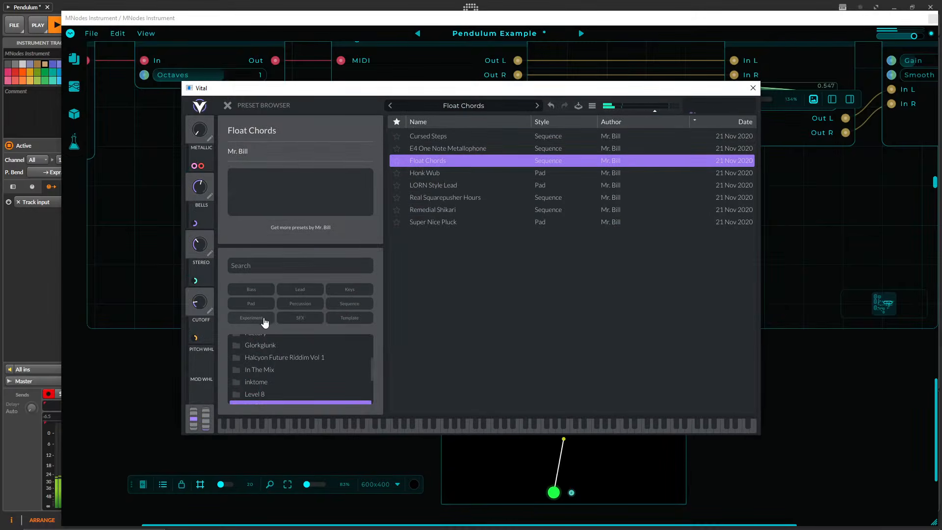
left_click(349, 290)
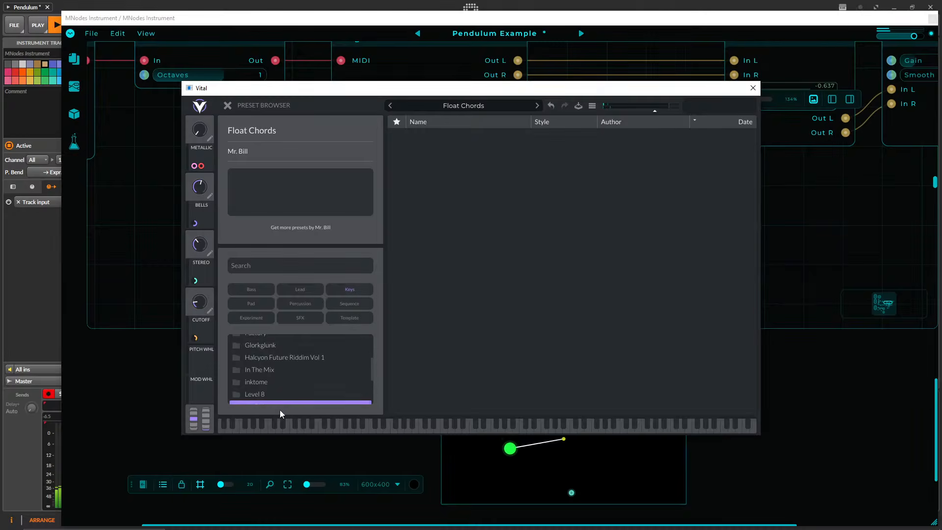
scroll(284, 352, "up", 3)
left_click(267, 343)
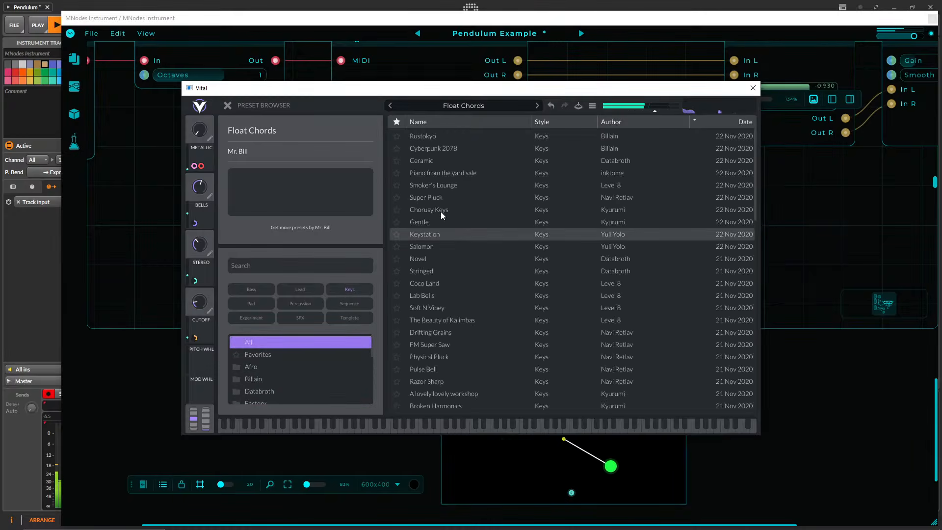
Audition several Keys presets including Rustokyo, Cyberpunk 2078, Ceramic and Super Pluck, load Keystation, and close the editor.
left_click(438, 138)
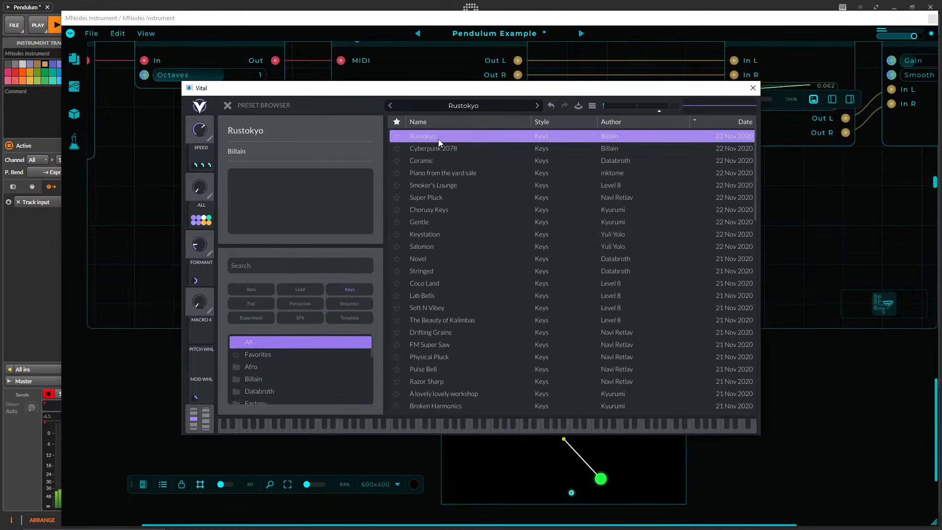
left_click(434, 150)
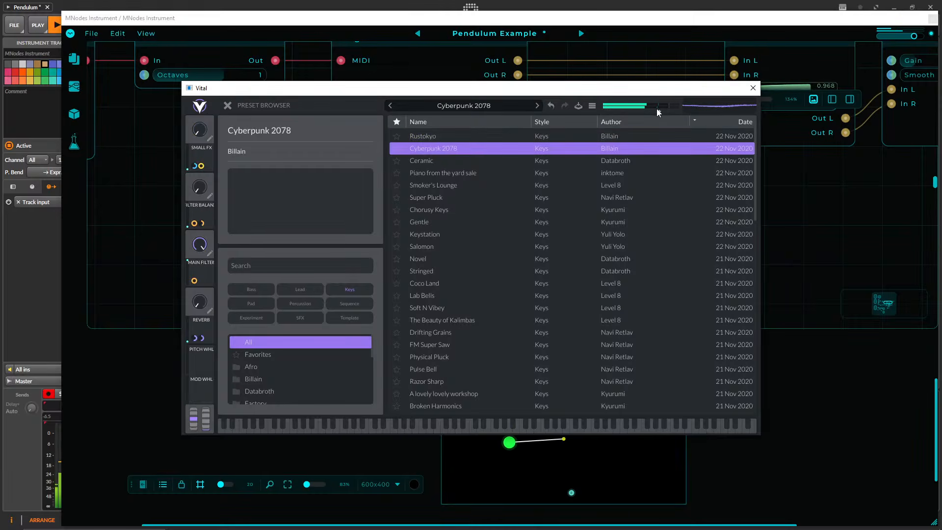
left_click(434, 161)
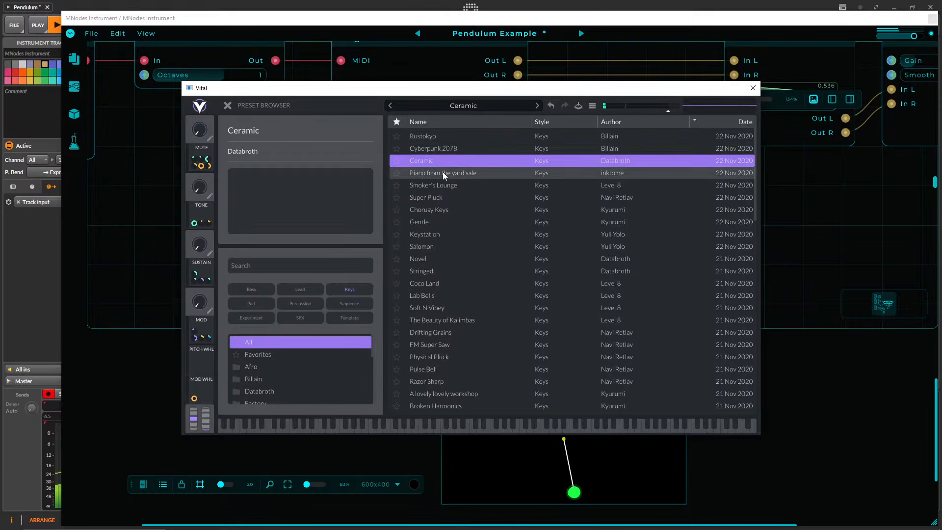
left_click(443, 173)
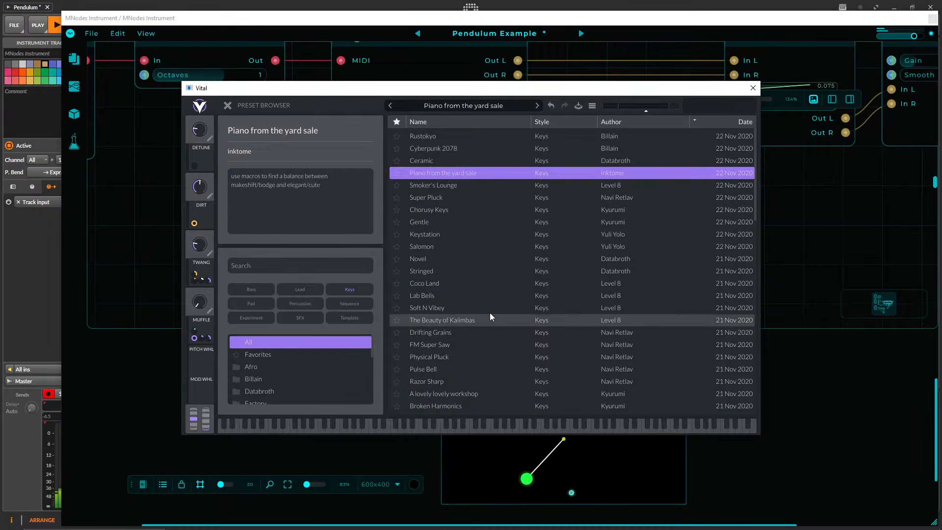
left_click(446, 190)
left_click(437, 199)
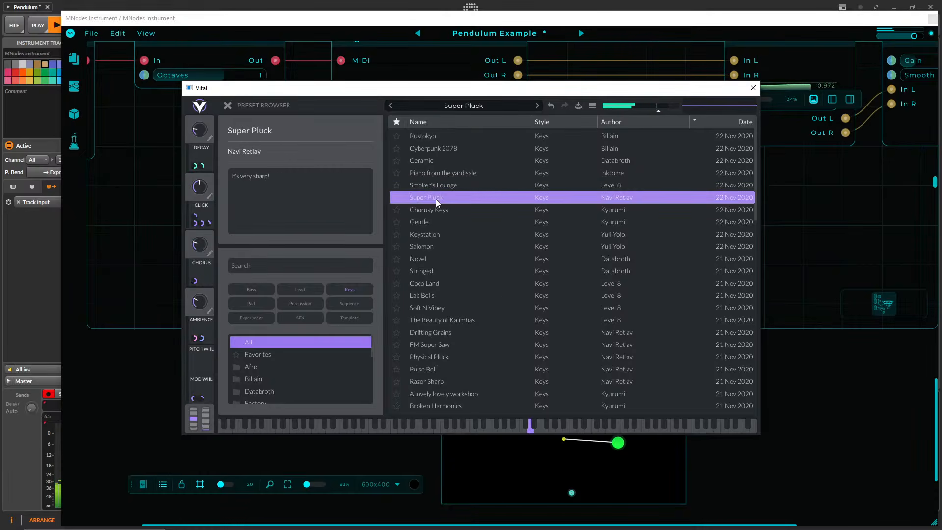
left_click(433, 213)
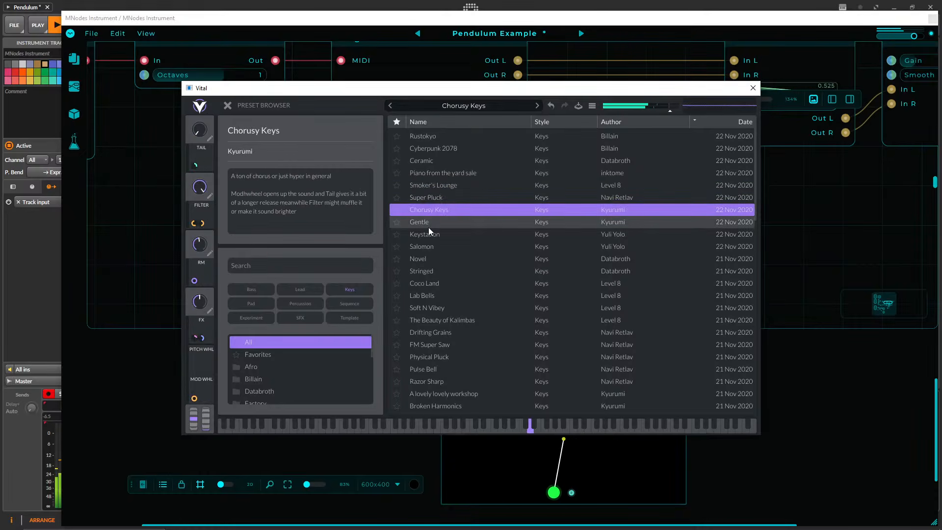
left_click(426, 231)
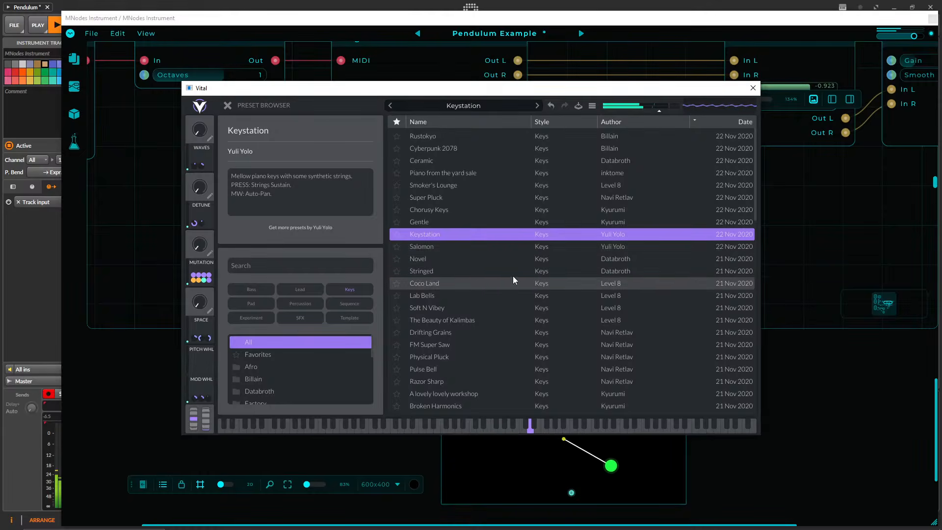
left_click(754, 89)
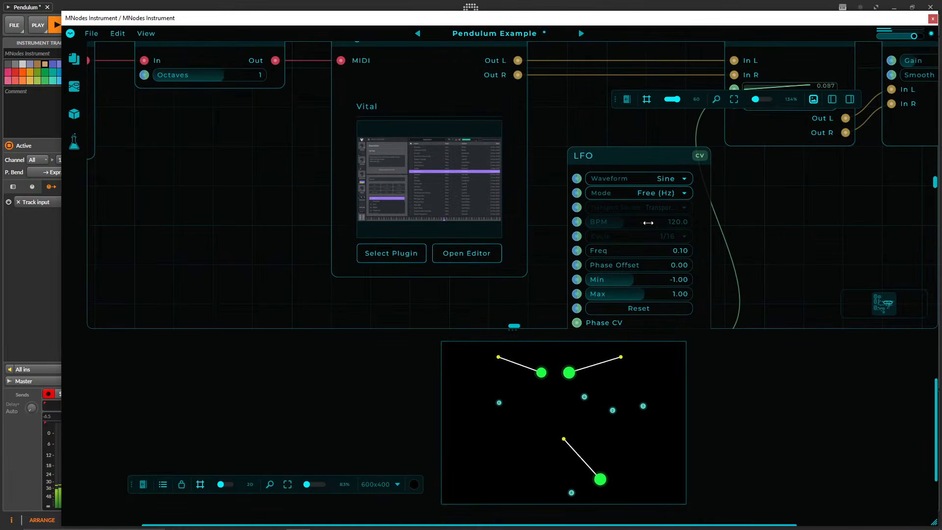
Reopen Vital's editor, check its window size options, and switch from the preset browser to the voice page before closing it.
left_click(456, 199)
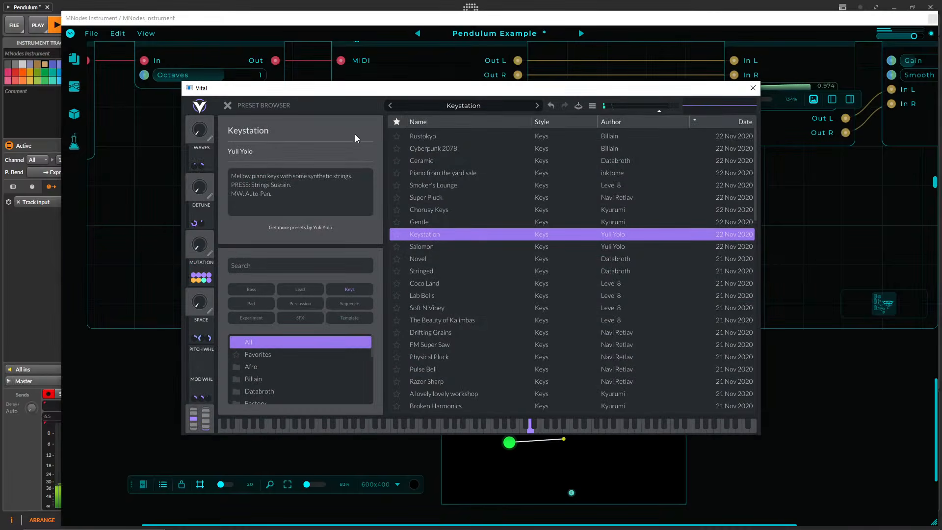
left_click(200, 107)
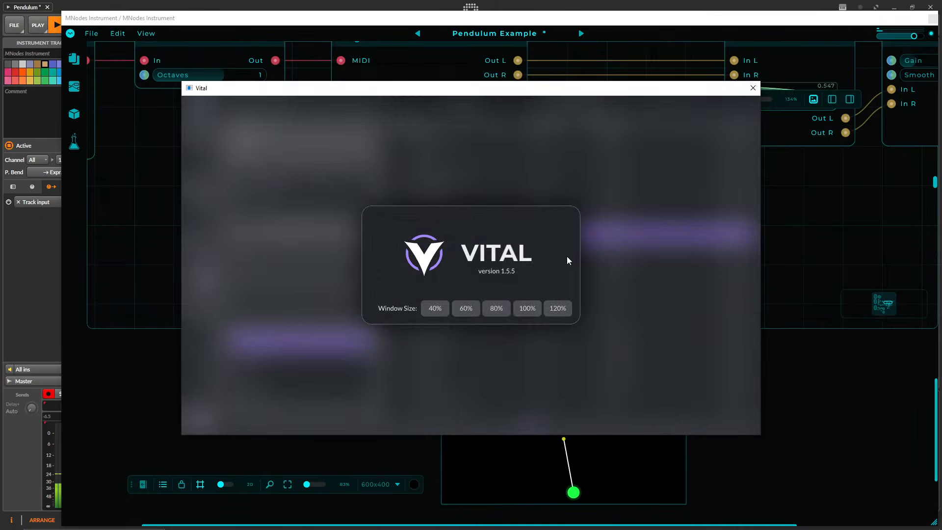
left_click(482, 196)
left_click(227, 105)
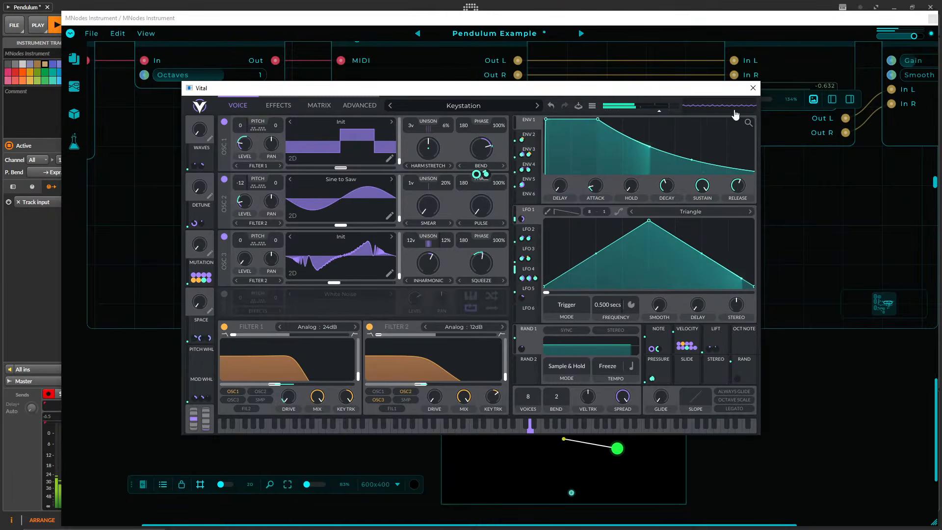
left_click(752, 88)
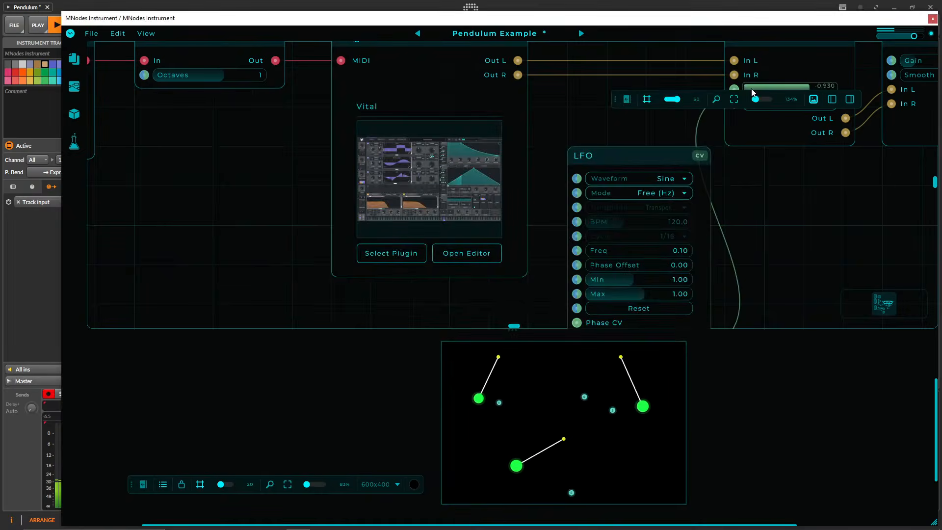
Inspect the Plugin Host's updated Vital preview, then reopen the editor and view its window size options once more.
left_click_drag(288, 185, 257, 213)
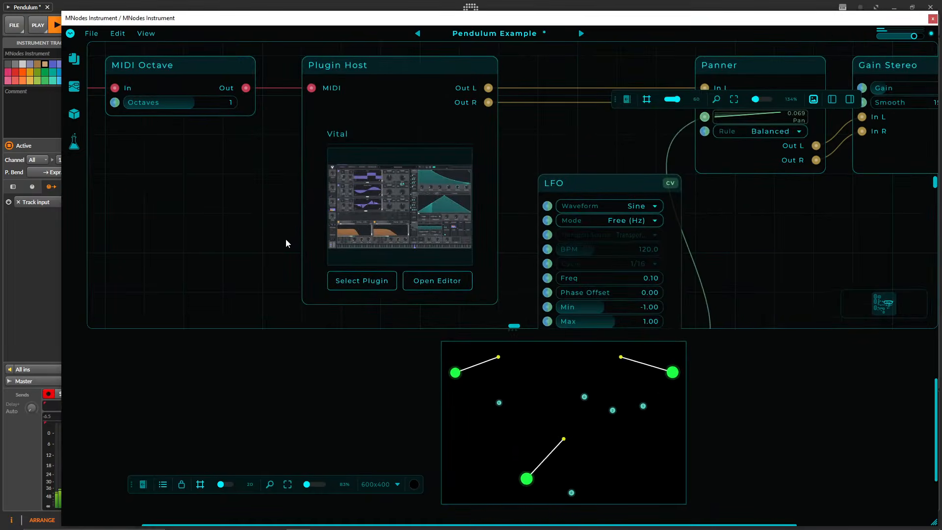
scroll(282, 239, "down", 2)
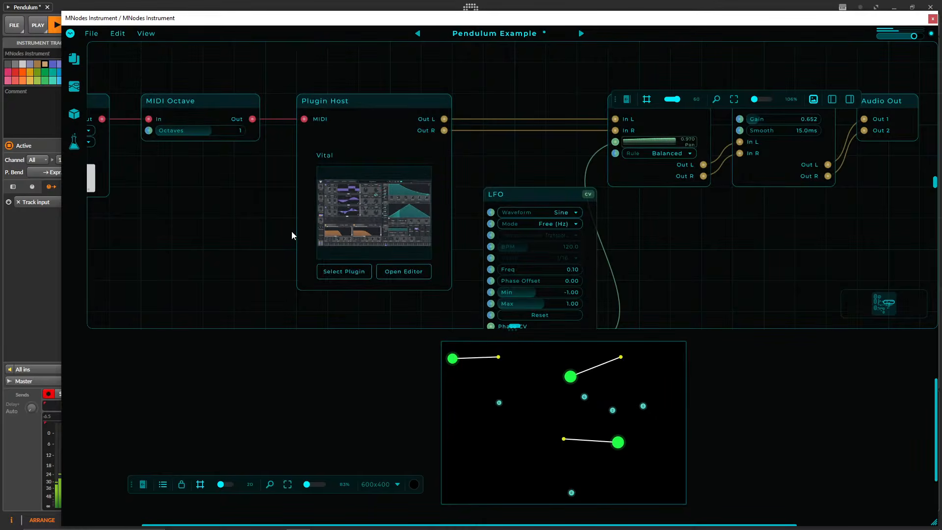
left_click(411, 251)
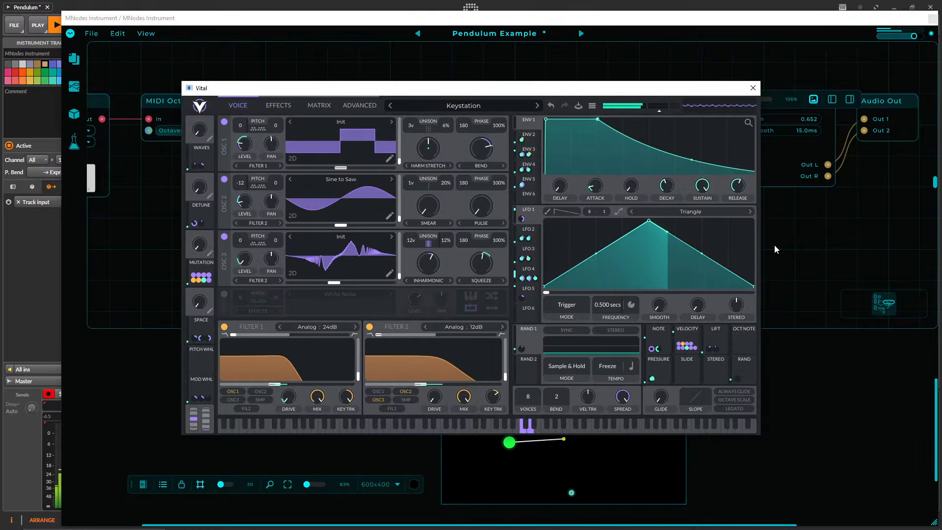
left_click(201, 106)
left_click(572, 192)
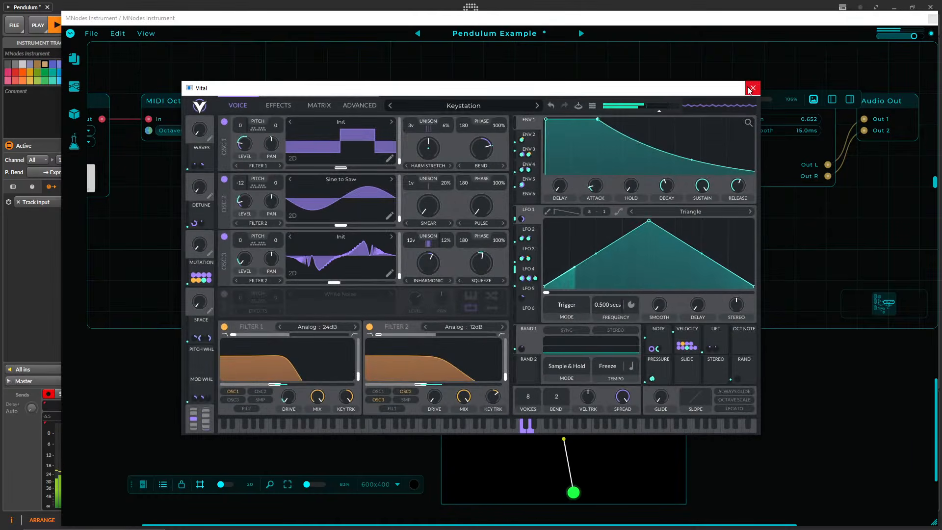
Close Vital's editor and return to the area around its Plugin Host.
left_click(753, 87)
left_click_drag(336, 85, 405, 157)
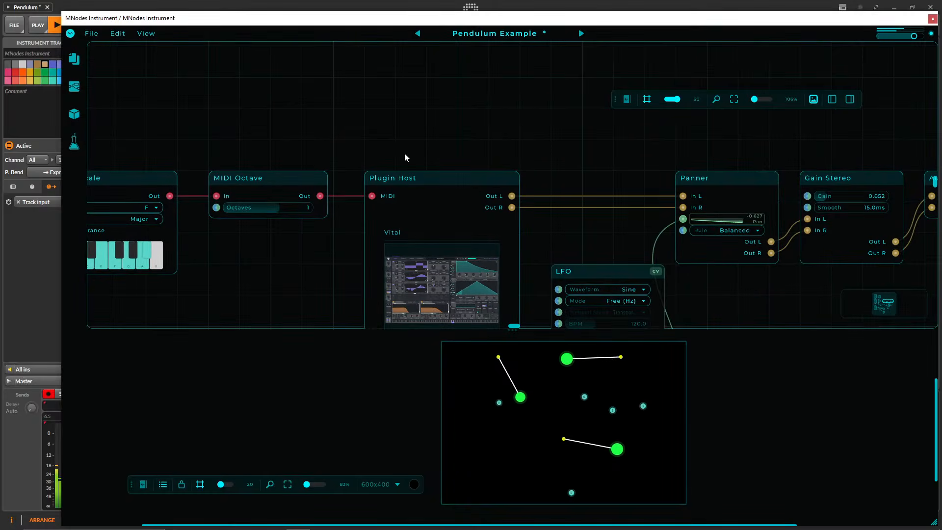
right_click(333, 131)
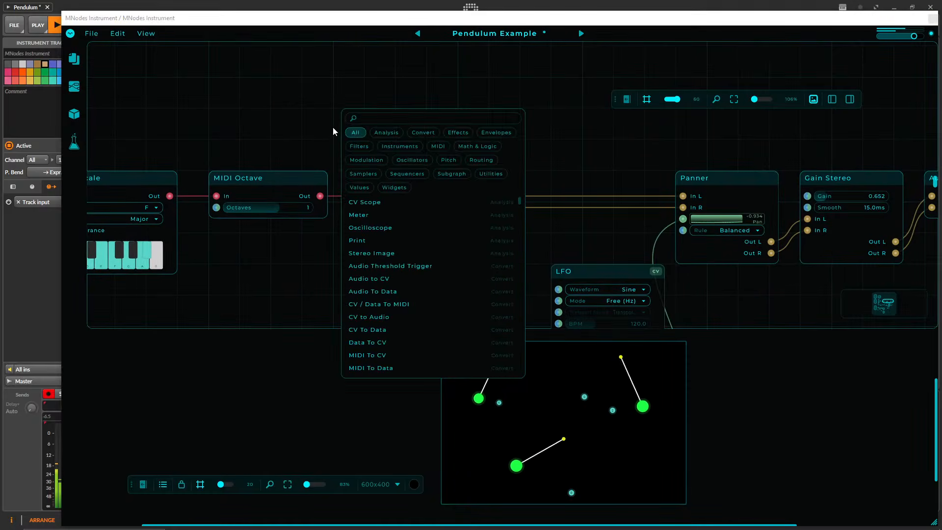
type("padd")
key("BackSpace")
key("BackSpace")
key("BackSpace")
key("BackSpace")
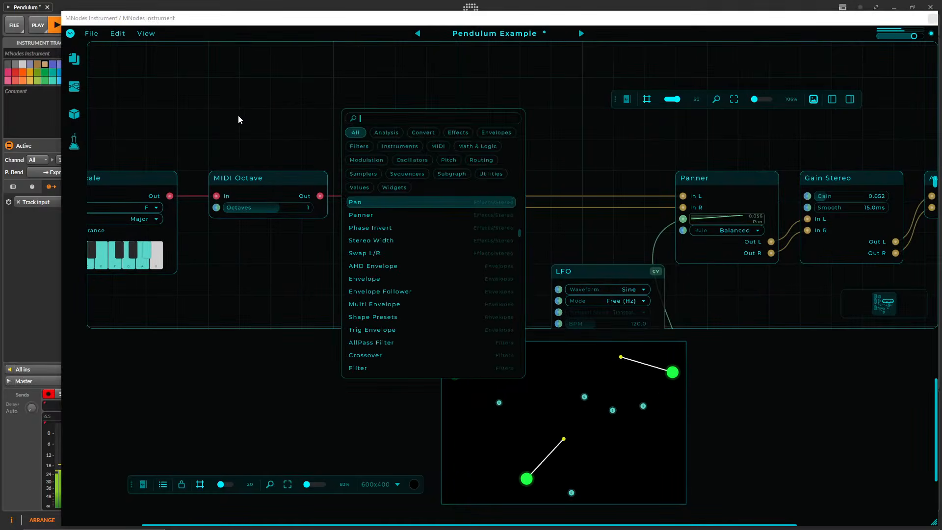
left_click(302, 182)
Temporarily add a MIDI Panic node wired to the Vital Plugin Host's MIDI input, and delete it again.
right_click(332, 114)
type("pan")
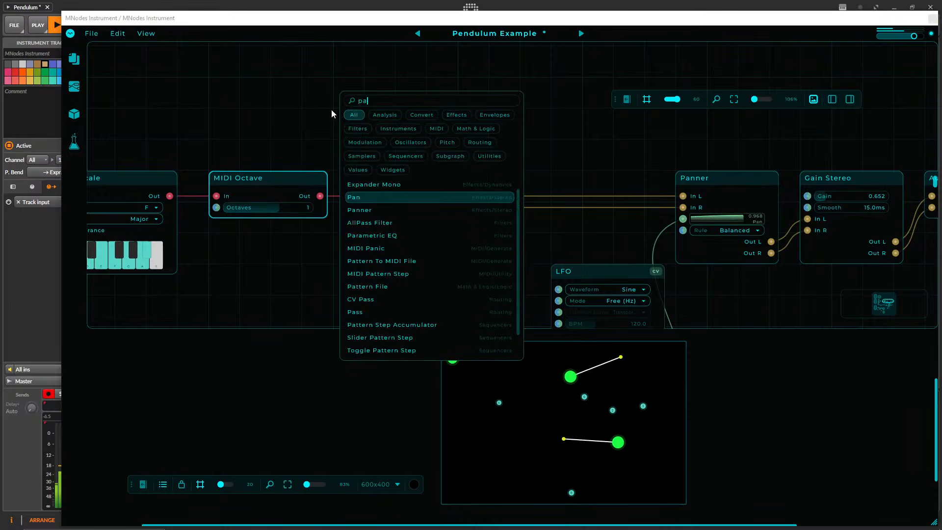
key("Up")
key("Up")
key("Down")
key("Down")
key("Down")
key("Down")
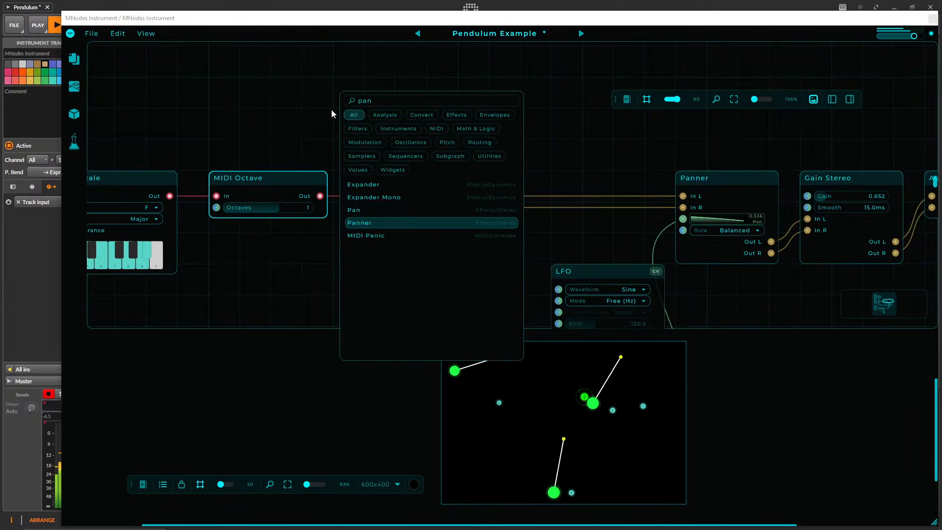
key("Return")
left_click_drag(383, 113, 378, 178)
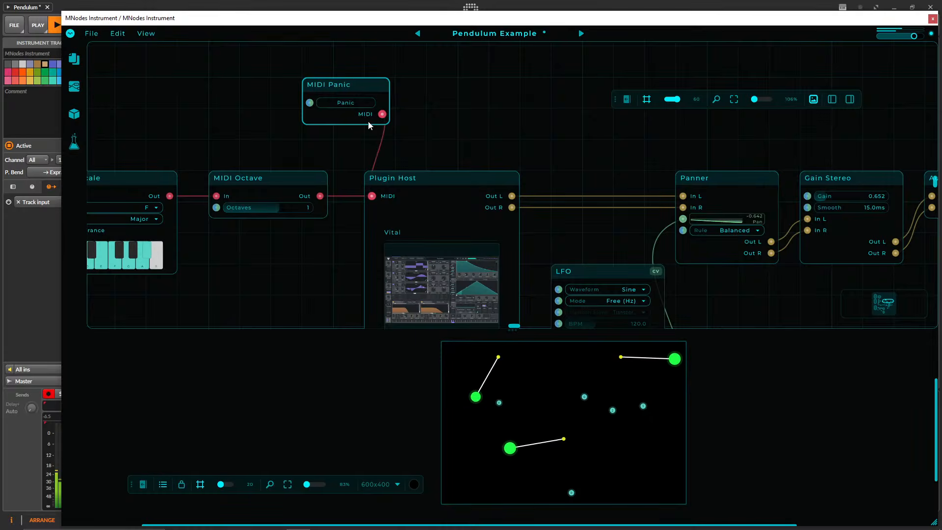
key("Delete")
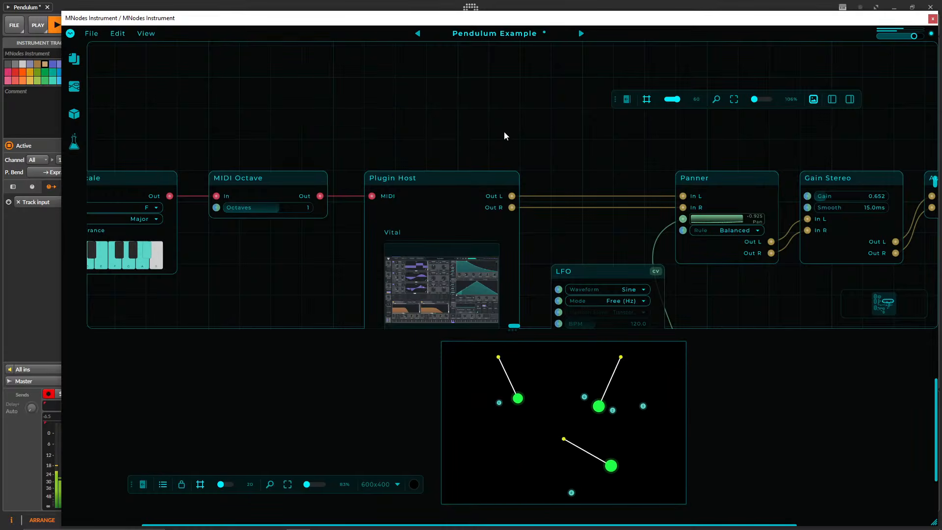
Set the MIDI Note Trigger's length to about 294 ms and the MIDI Octave node's octaves to 0 in the Vital chain.
left_click_drag(476, 139, 760, 123)
left_click_drag(244, 221, 326, 240)
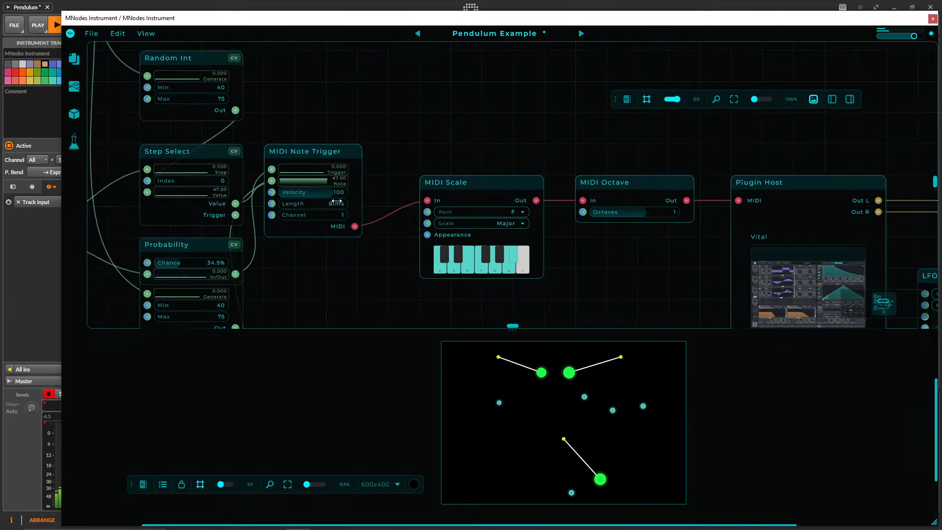
left_click_drag(337, 208, 329, 203)
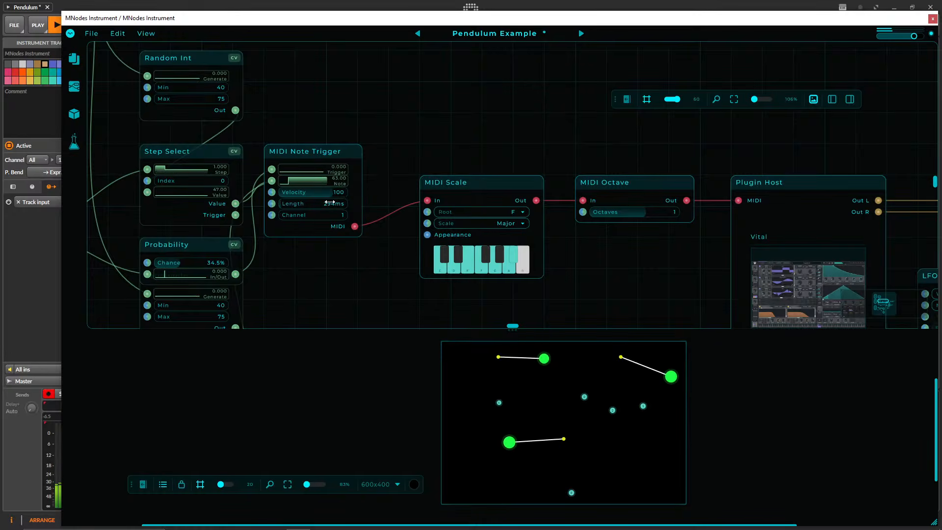
left_click_drag(518, 183, 407, 167)
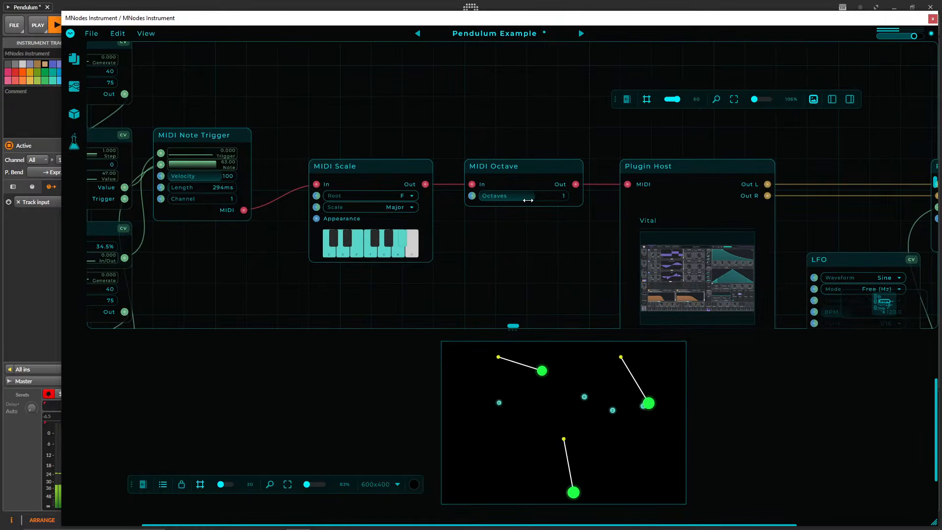
left_click_drag(542, 173, 379, 107)
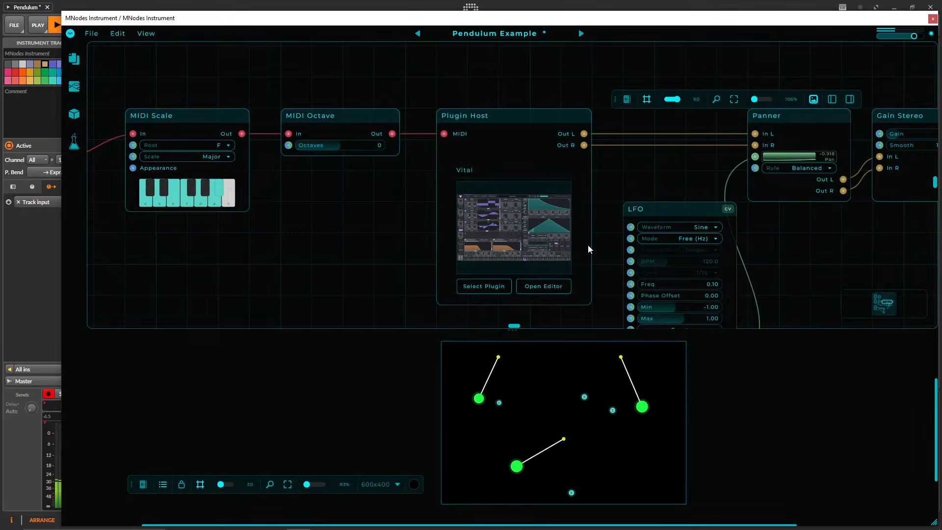
Open the Vital host's editor, lower its output volume slightly and reduce the reverb size.
left_click_drag(597, 205, 456, 128)
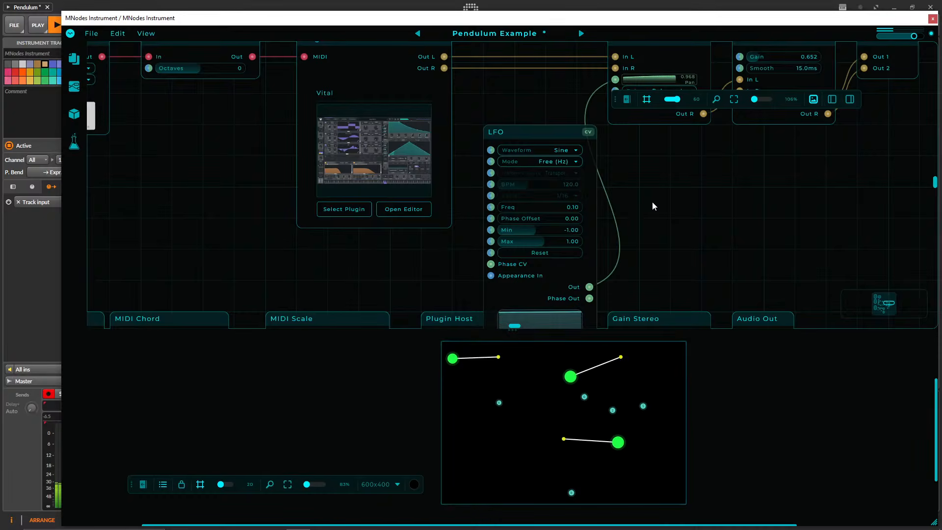
left_click_drag(621, 216, 615, 259)
left_click(397, 251)
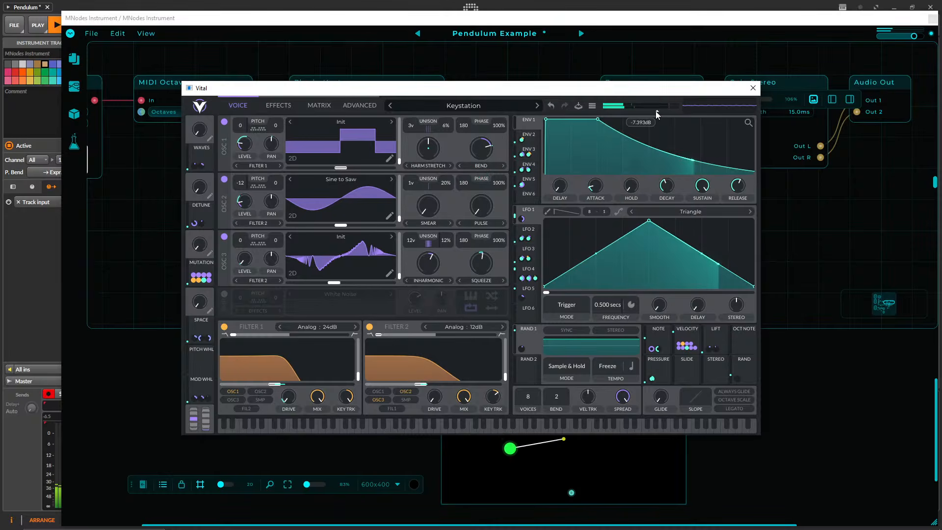
left_click_drag(656, 112, 653, 113)
left_click(275, 105)
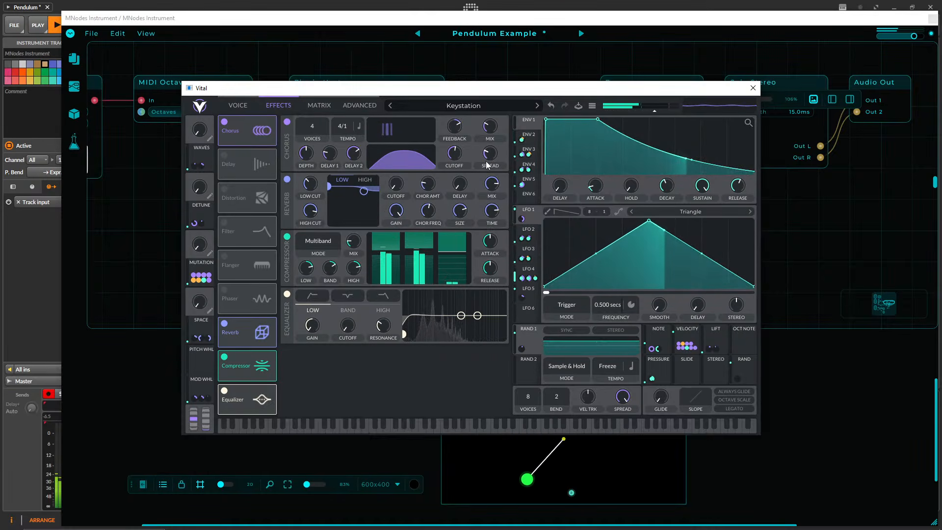
left_click(458, 211)
left_click_drag(458, 210, 450, 220)
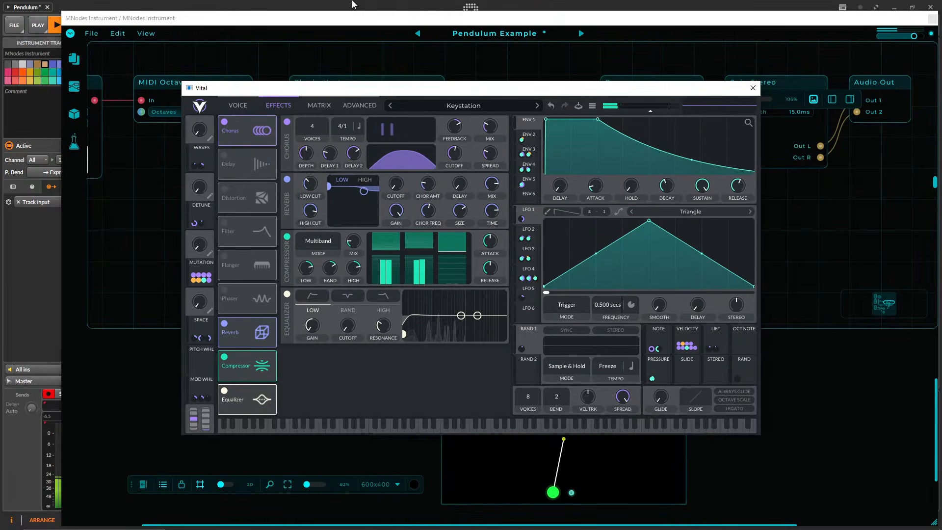
Look through Vital's modulation matrix, advanced and voice pages, and close the editor.
left_click(319, 105)
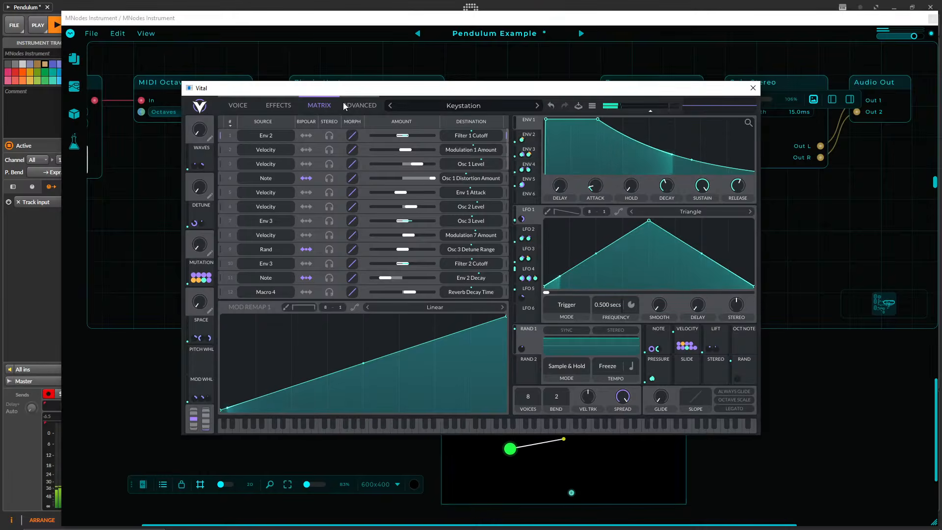
left_click(343, 103)
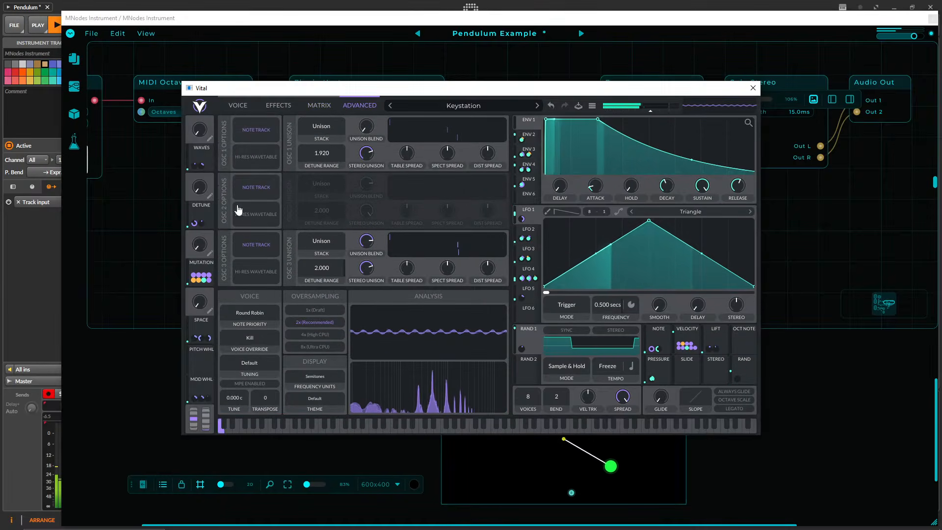
left_click(240, 106)
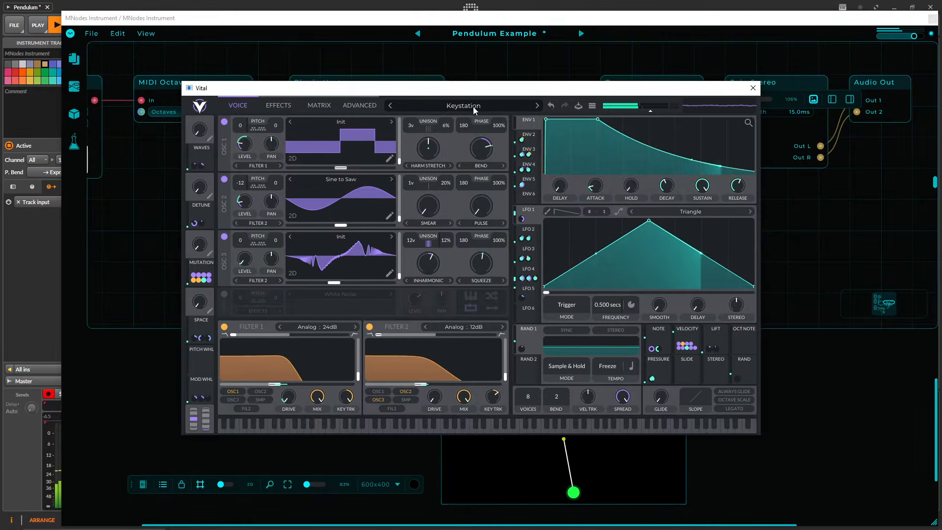
left_click(754, 88)
Duplicate the Vital Plugin Host below the MIDI Chord chain's outputs, and move the LFO between the original host and the Panner.
scroll(684, 156, "down", 3)
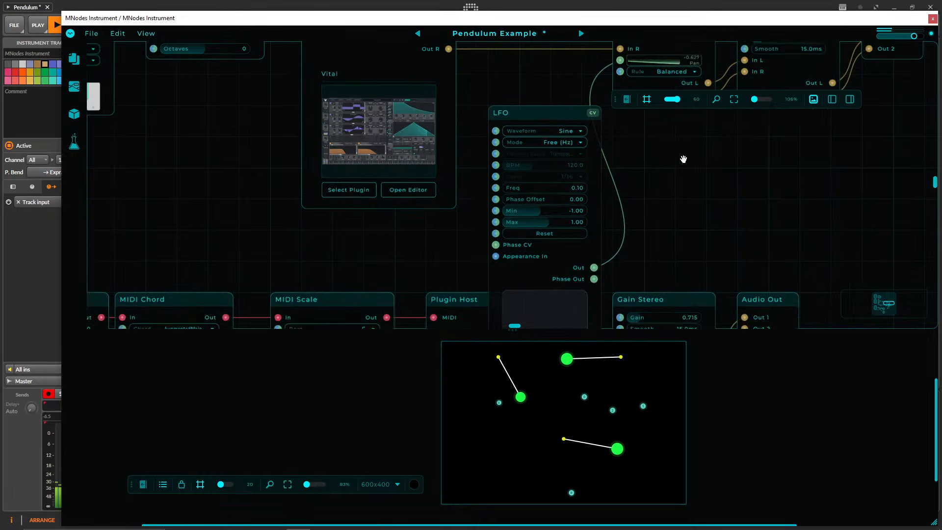
scroll(708, 200, "down", 5)
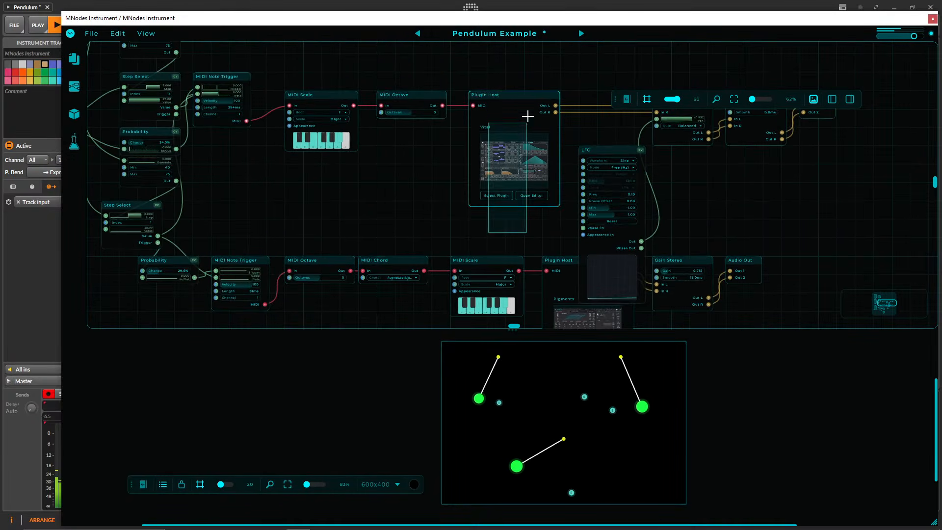
left_click_drag(511, 95, 749, 323)
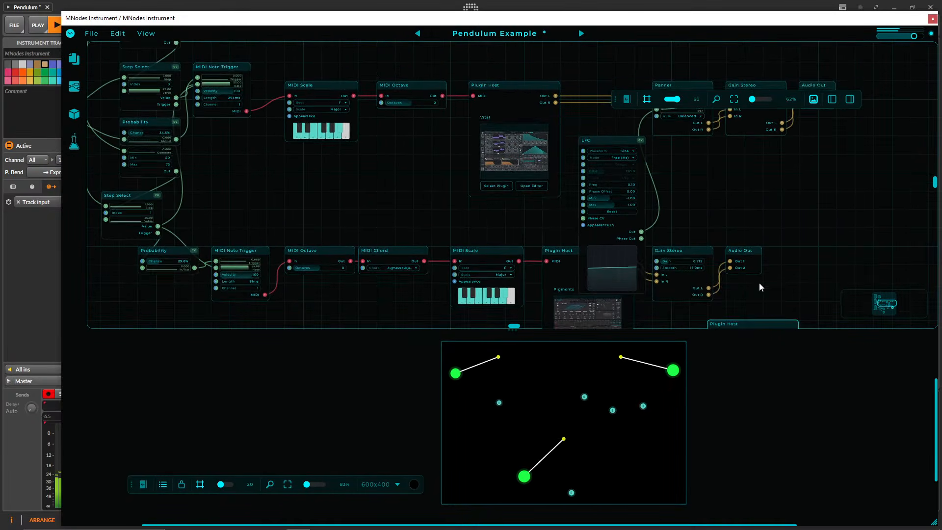
left_click_drag(762, 206, 573, 223)
left_click_drag(430, 162, 431, 79)
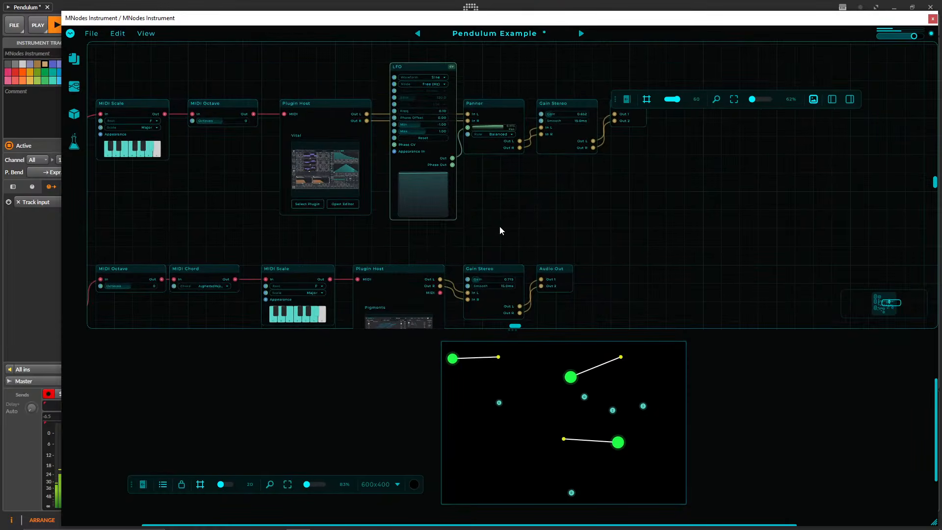
Replace the MIDI Chord chain's Pigments host with the Vital copy, wiring it from MIDI Scale into both Gain Stereo inputs.
scroll(501, 228, "down", 6)
left_click_drag(401, 194, 548, 229)
left_click_drag(492, 168, 583, 206)
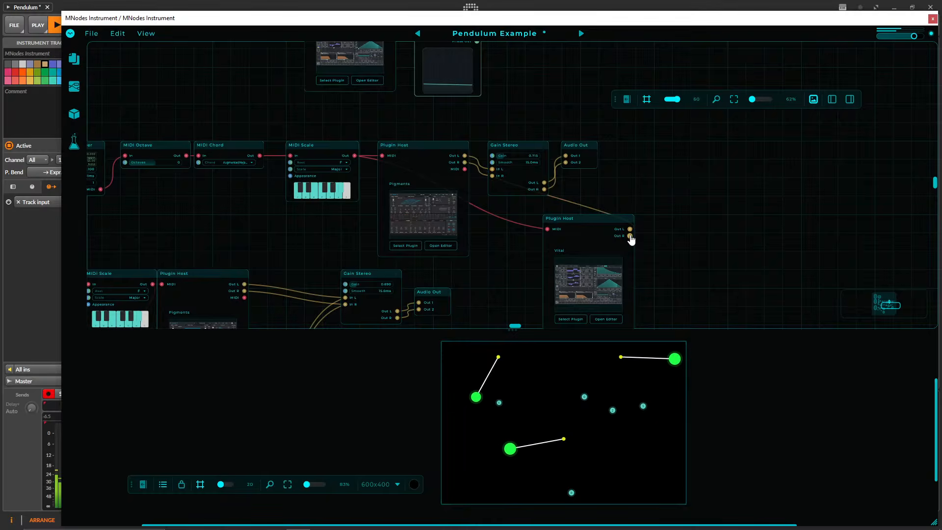
left_click_drag(630, 236, 493, 176)
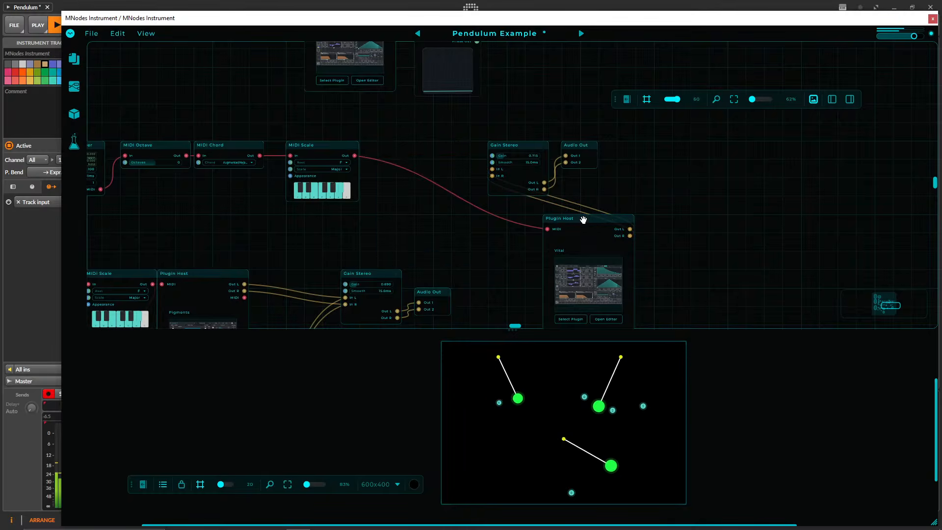
Place the Vital copy between MIDI Scale and Gain Stereo, and check its effects page in the editor.
left_click_drag(590, 217, 425, 140)
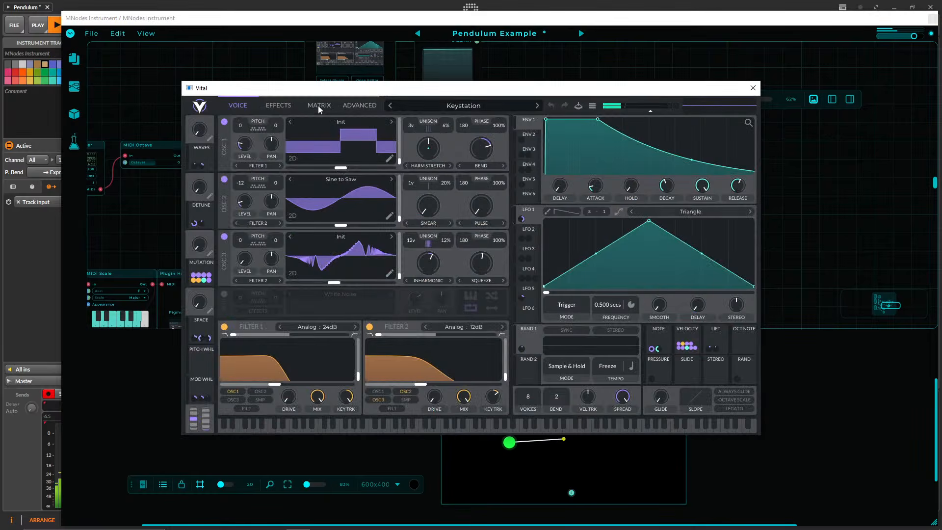
left_click(278, 106)
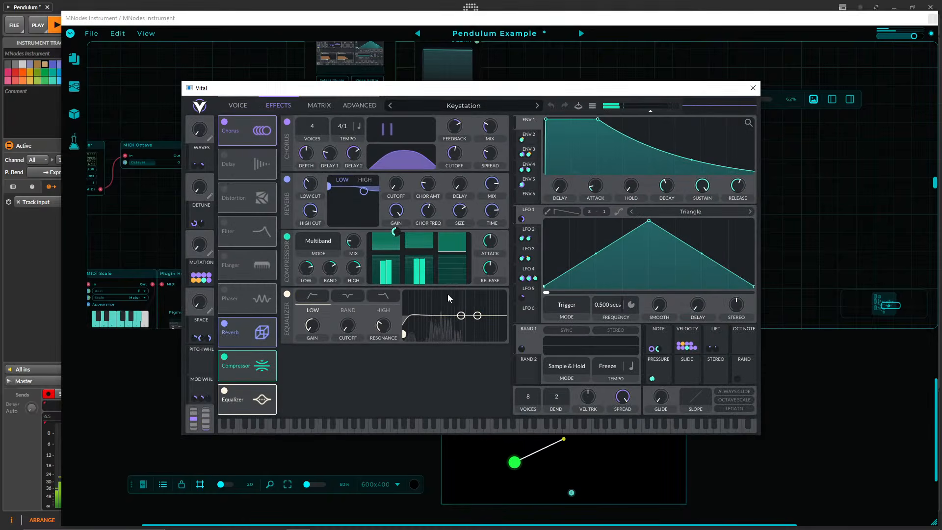
left_click(753, 88)
Duplicate the Vital host into the CV Counter chain, replacing the upper Pigments host between MIDI Scale and Gain Stereo.
scroll(575, 221, "down", 3)
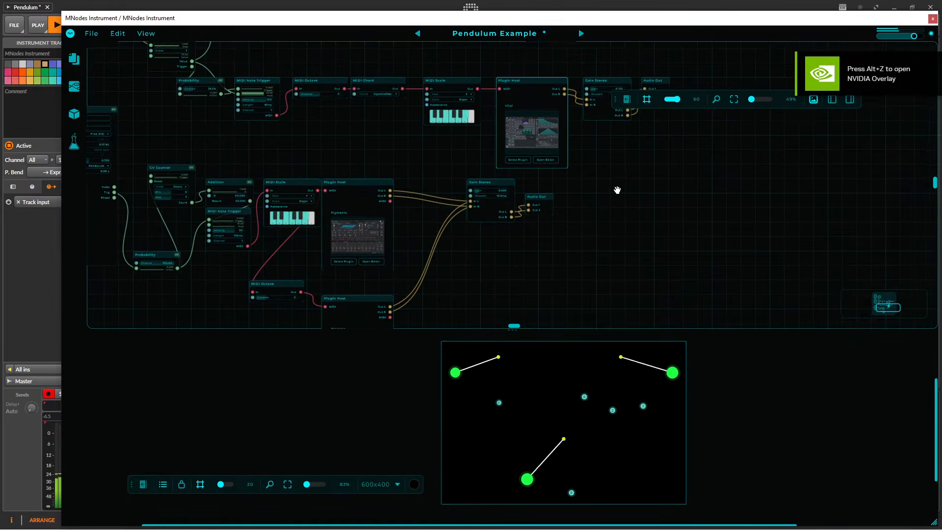
left_click_drag(523, 83, 578, 229)
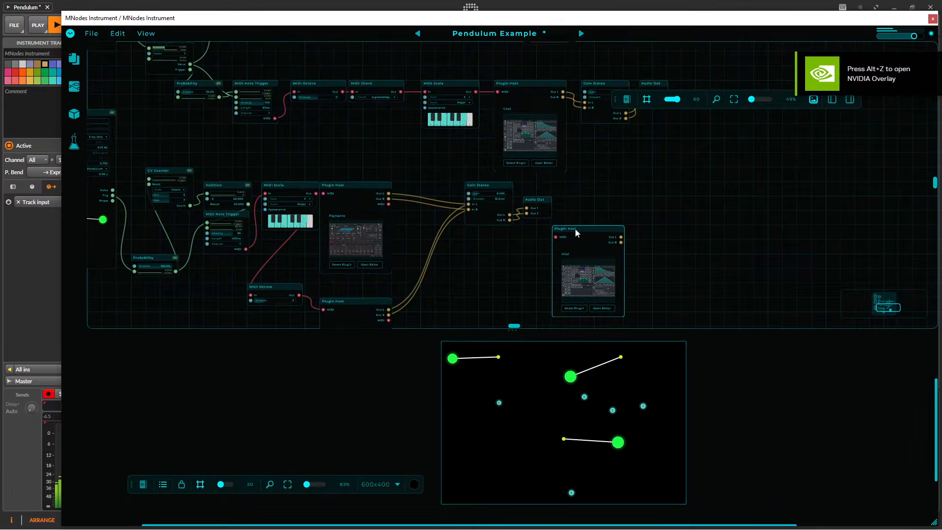
left_click_drag(512, 239, 621, 225)
left_click_drag(462, 172, 519, 172)
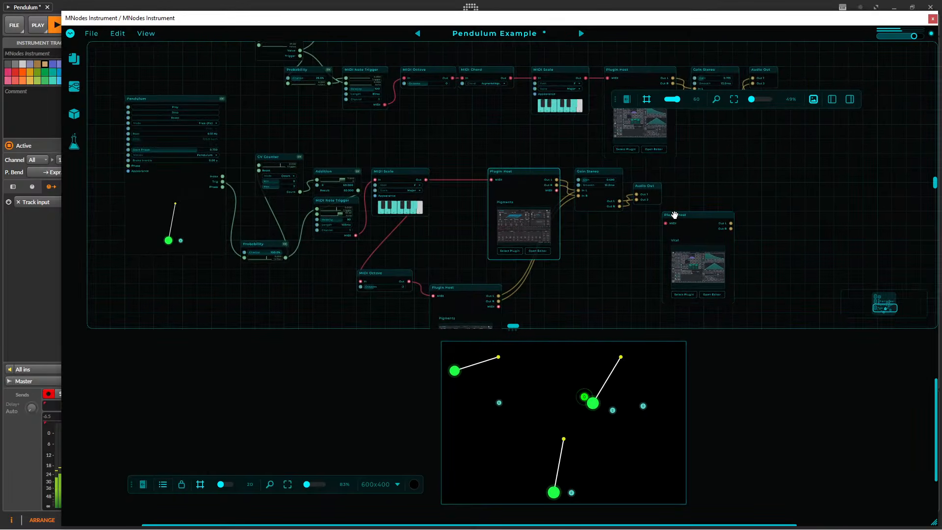
left_click_drag(426, 180, 666, 223)
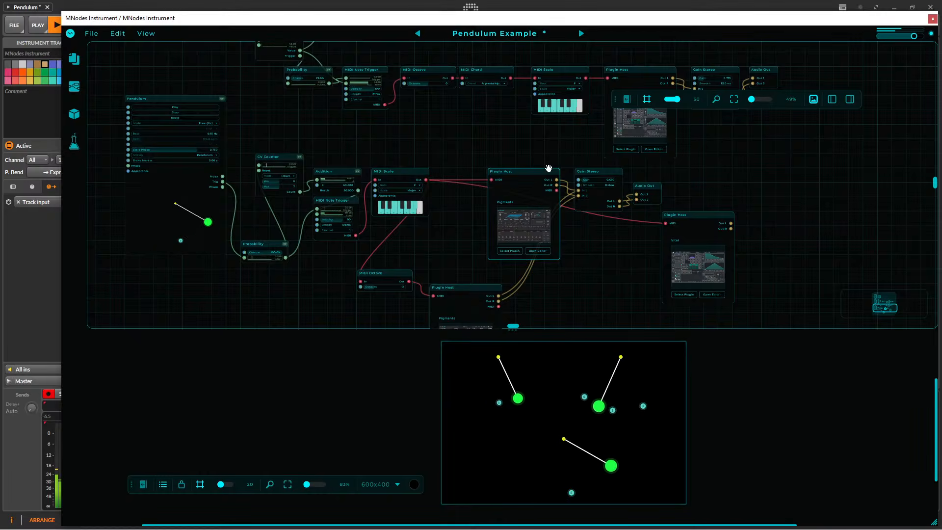
left_click_drag(548, 169, 503, 152)
left_click_drag(695, 222, 481, 169)
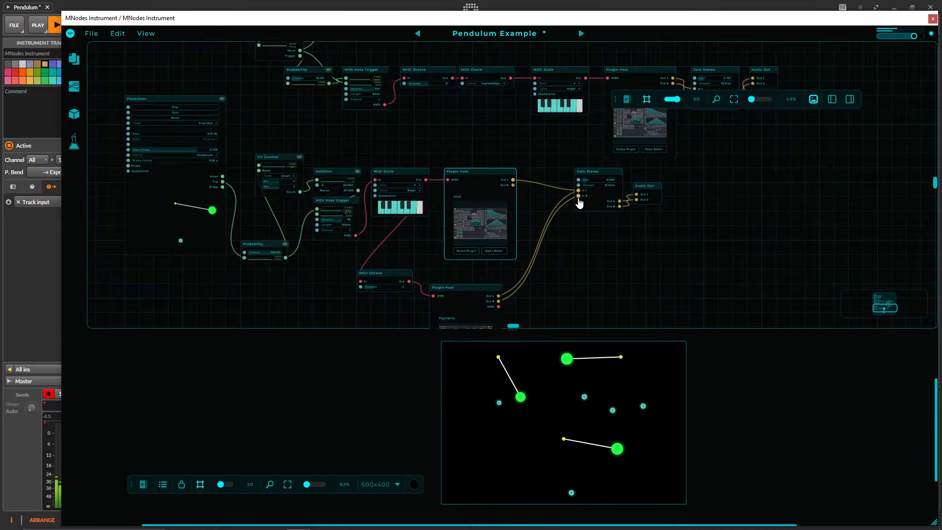
Paste another Vital host and wire it from the lower MIDI Octave to Gain Stereo, replacing the remaining Pigments host.
scroll(528, 207, "down", 3)
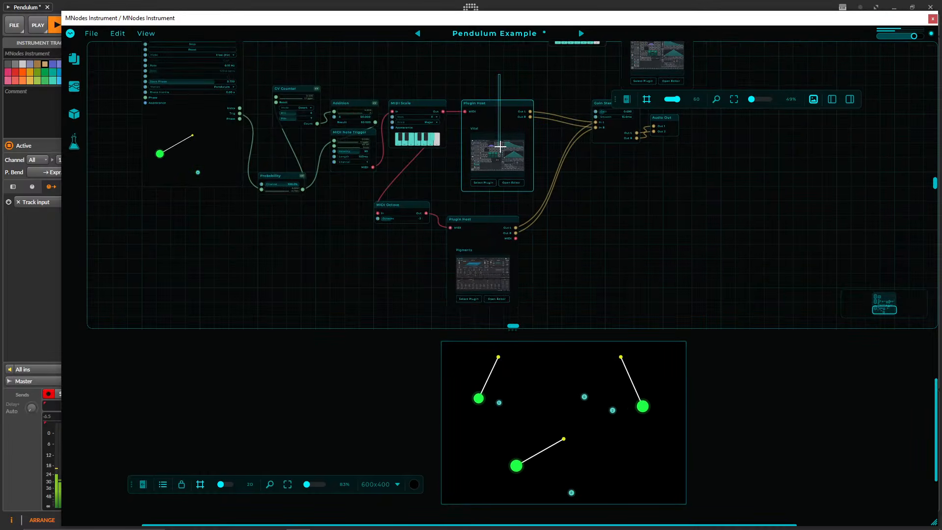
key("ctrl+v")
left_click_drag(429, 213, 567, 227)
left_click_drag(632, 228, 597, 130)
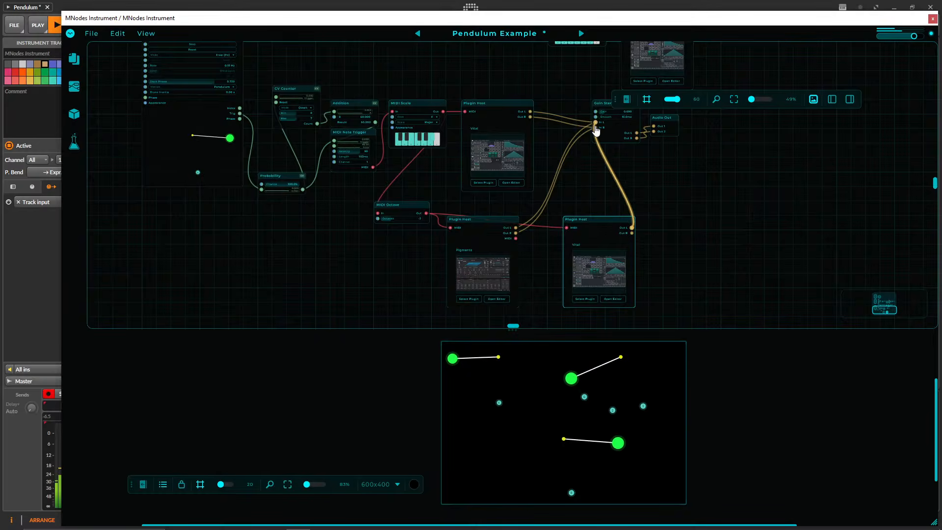
left_click_drag(629, 202, 487, 202)
left_click(495, 220)
key("Delete")
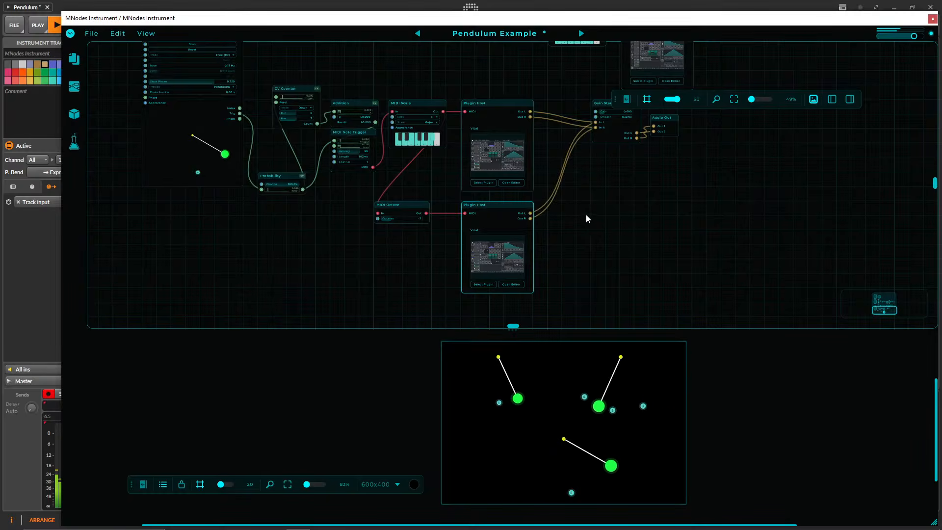
left_click_drag(587, 216, 536, 285)
scroll(527, 276, "down", 2)
left_click_drag(601, 250, 549, 306)
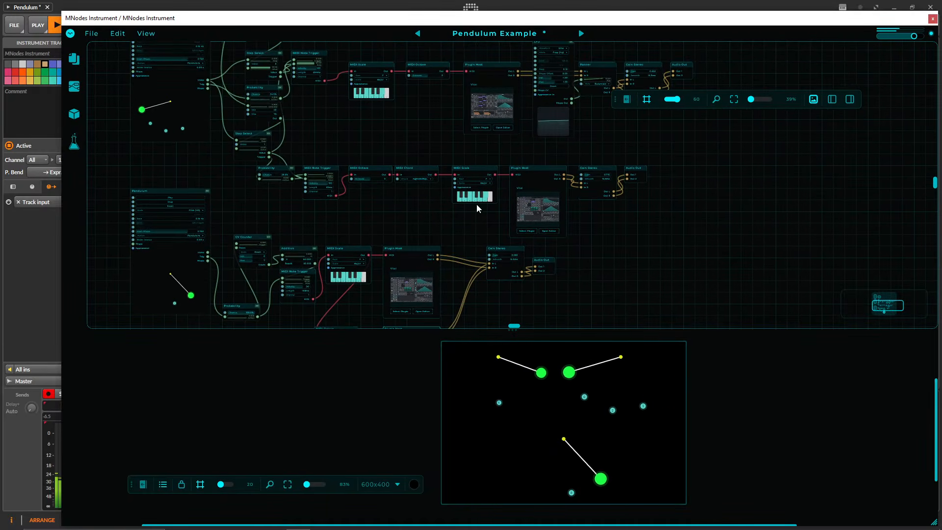
Review the upper Vital chain and save the Pendulum Example patch with its replaced plugin hosts.
left_click_drag(408, 147, 349, 236)
left_click_drag(385, 124, 526, 175)
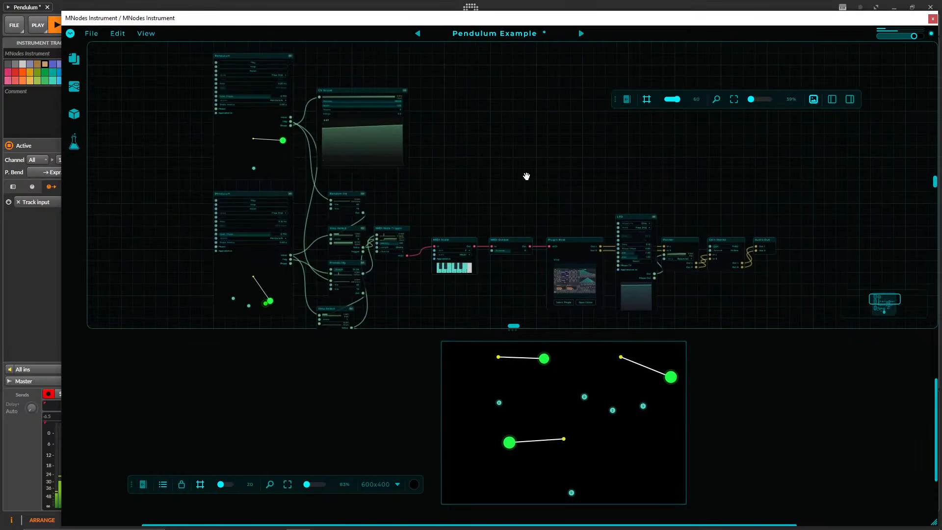
scroll(490, 191, "up", 4)
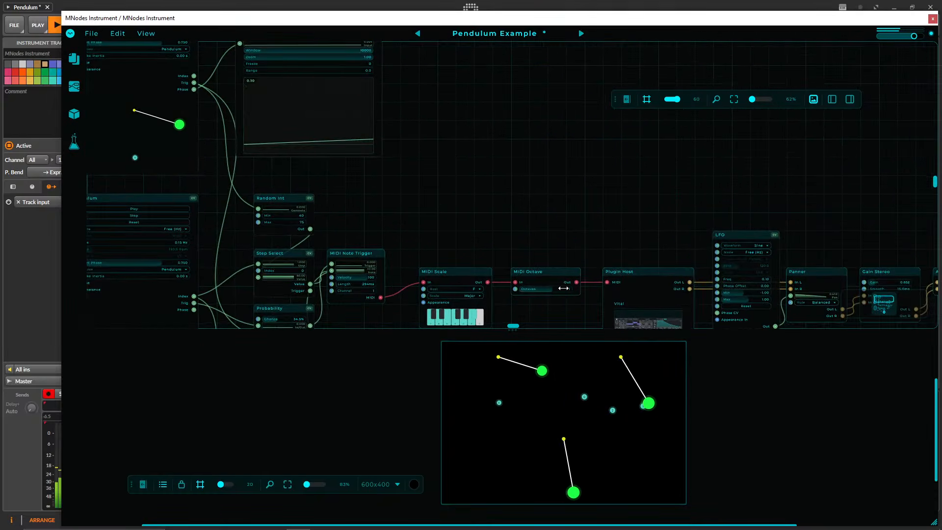
left_click_drag(571, 212, 475, 131)
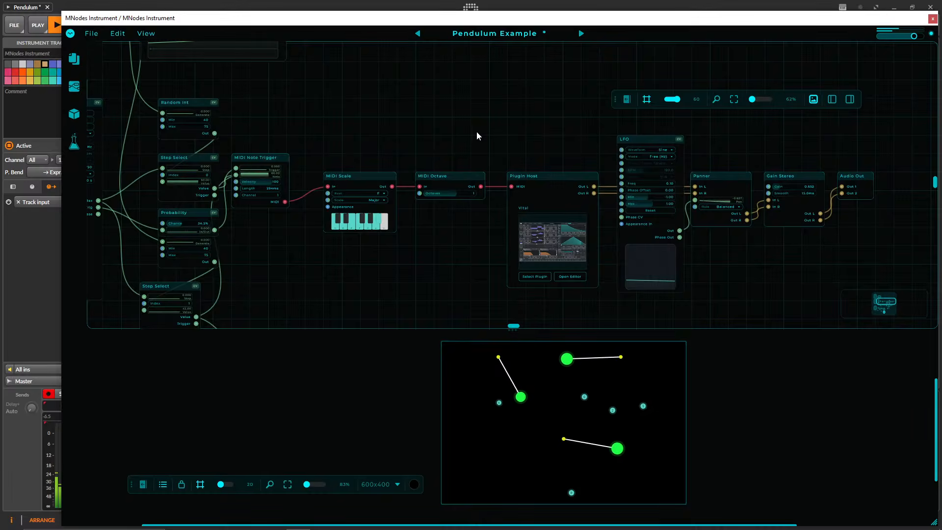
key("ctrl+s")
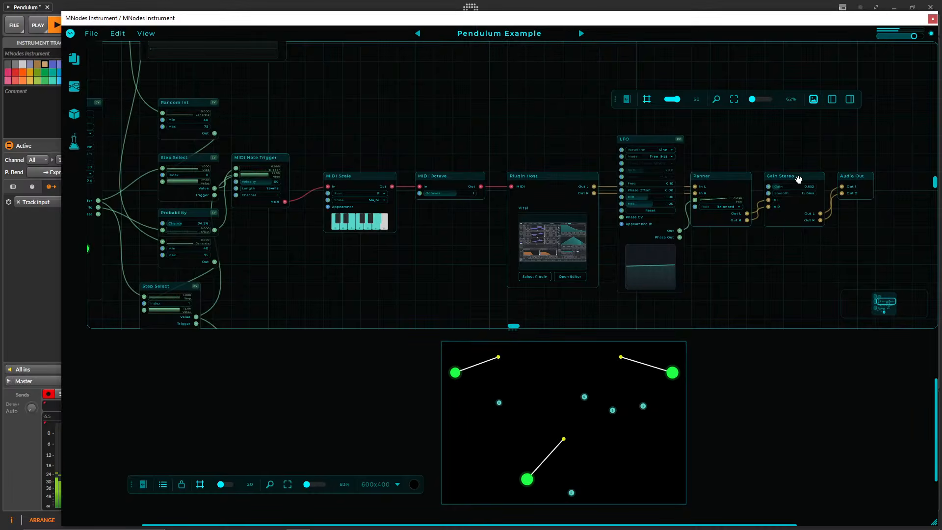
Lower the gain on the upper chain's Gain Stereo node and check its Keystation sound in the Vital editor.
left_click_drag(804, 186, 802, 187)
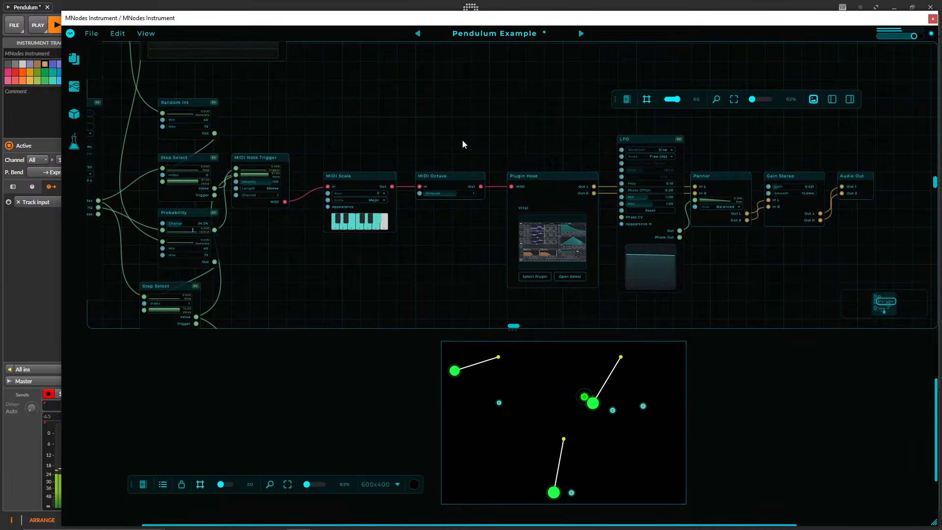
left_click_drag(452, 141, 440, 136)
left_click(557, 273)
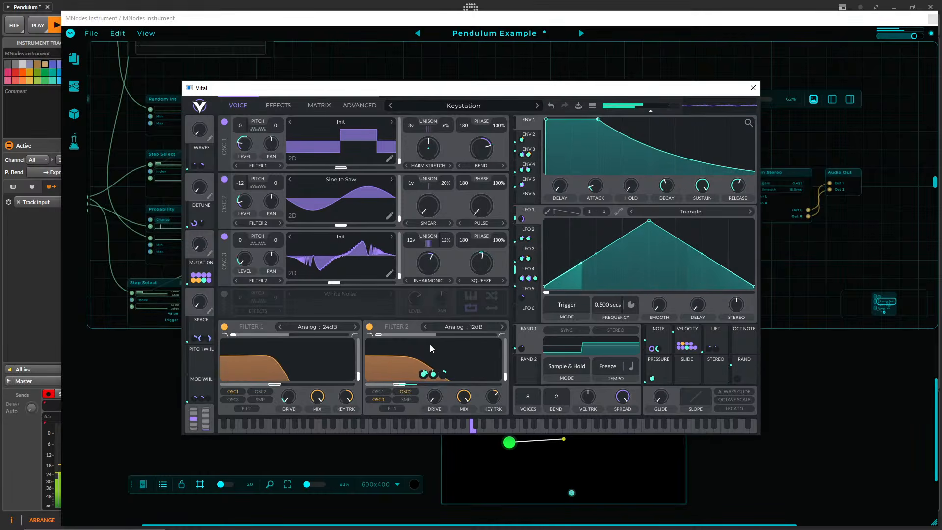
left_click(754, 87)
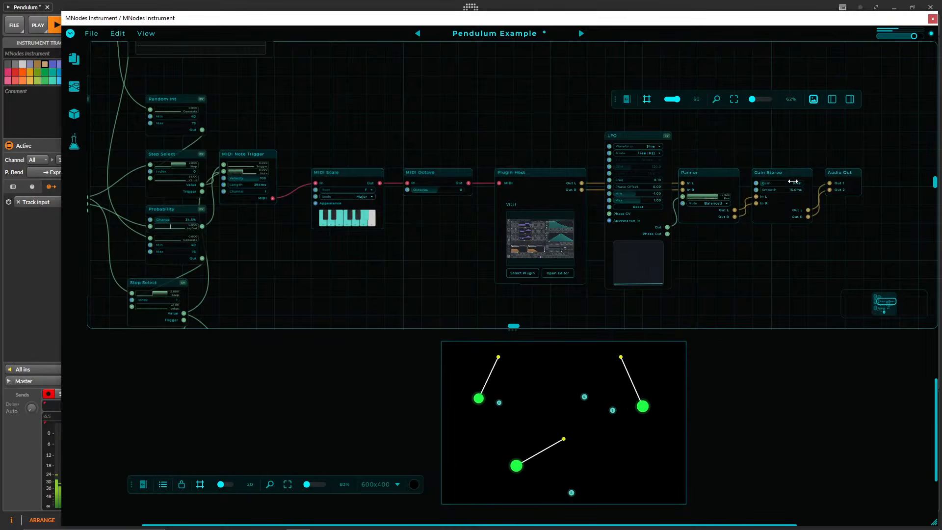
Rebalance the Gain Stereo levels of the upper Vital chain and the MIDI Chord chain.
scroll(726, 273, "down", 5)
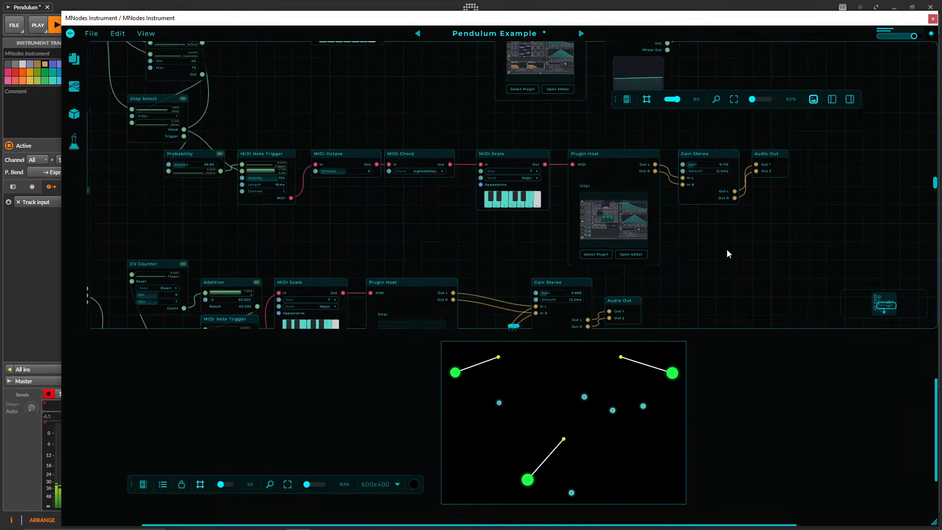
scroll(795, 246, "up", 5)
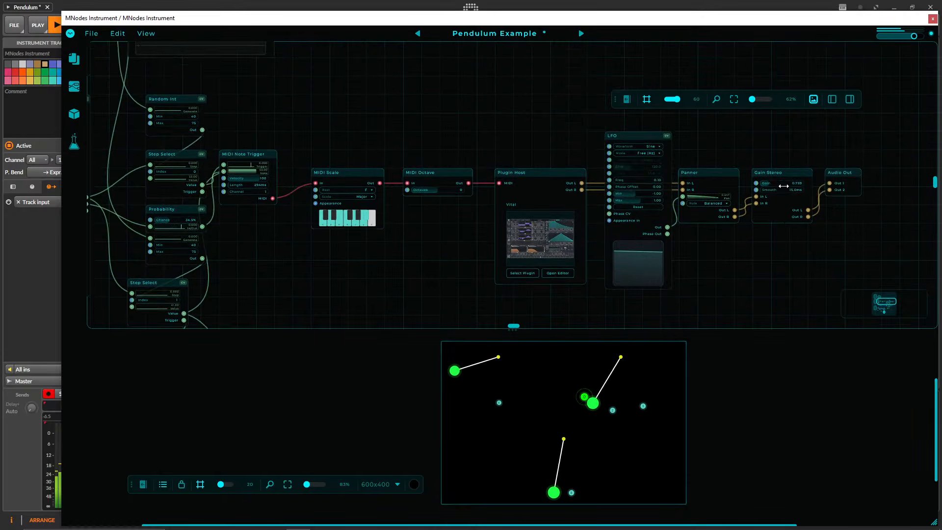
scroll(754, 242, "down", 5)
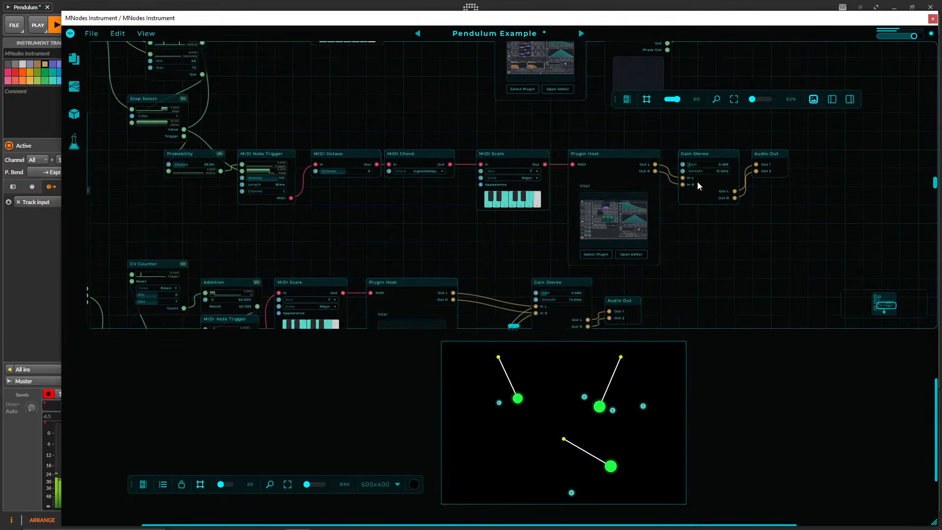
left_click_drag(692, 277, 739, 205)
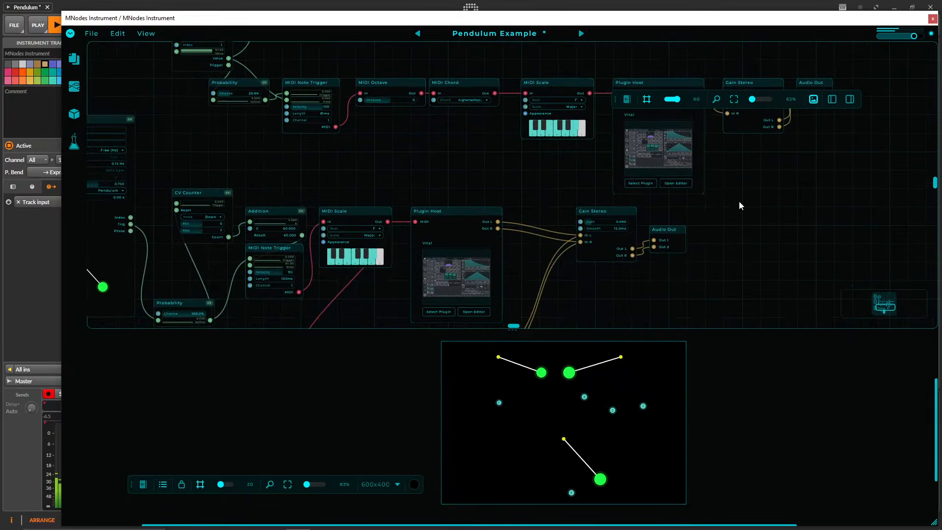
Look over the chains from the CV Counter section up to the first Pendulum nodes and save the rebalanced patch.
left_click_drag(329, 172, 611, 129)
left_click_drag(487, 258, 488, 221)
left_click_drag(582, 143, 510, 137)
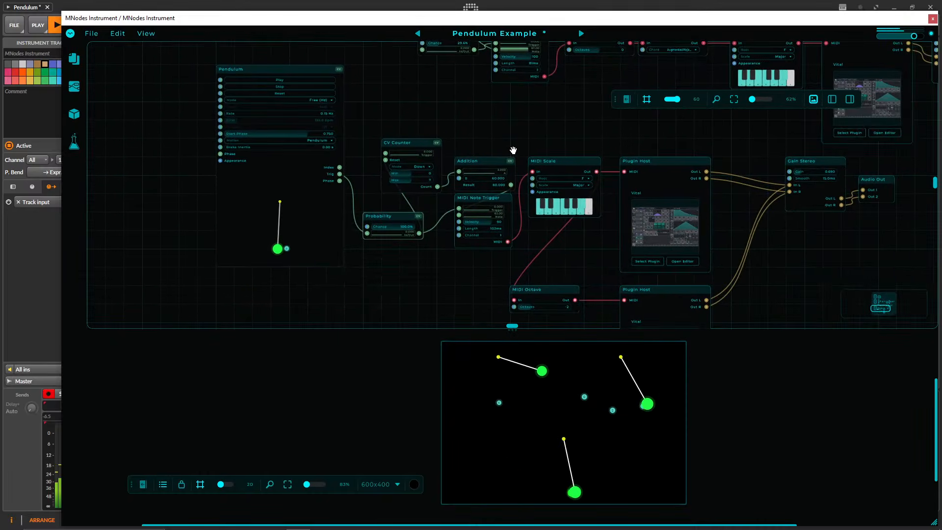
left_click_drag(228, 18, 198, 20)
left_click(147, 74)
scroll(446, 137, "down", 6)
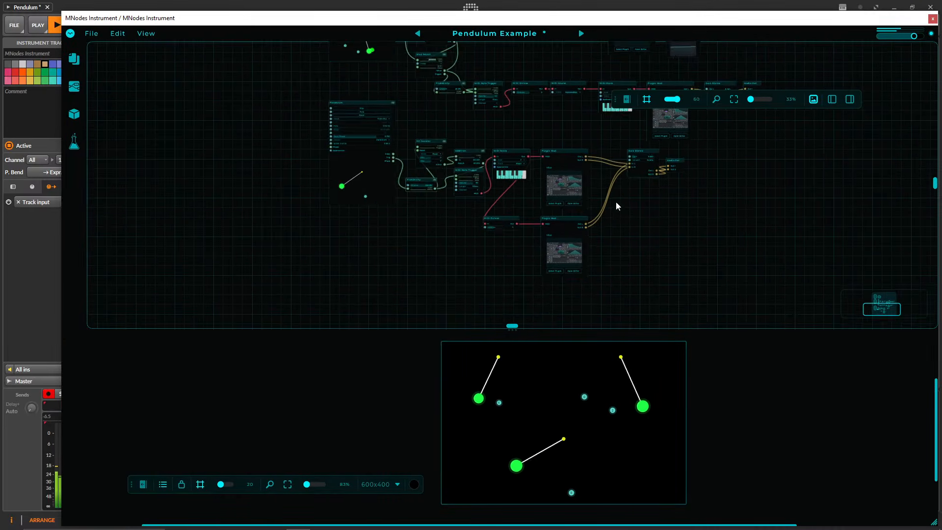
left_click_drag(617, 201, 631, 303)
left_click_drag(535, 149, 514, 221)
left_click_drag(530, 104, 519, 146)
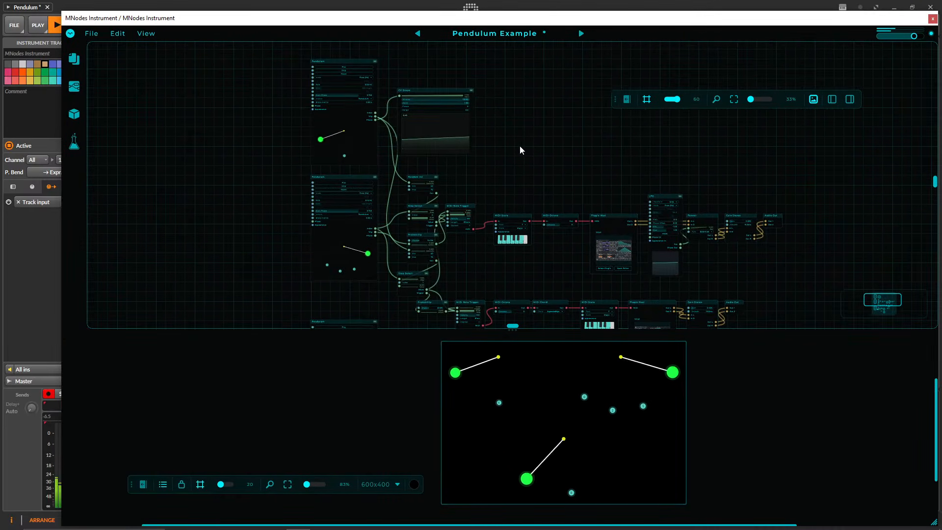
key("ctrl+s")
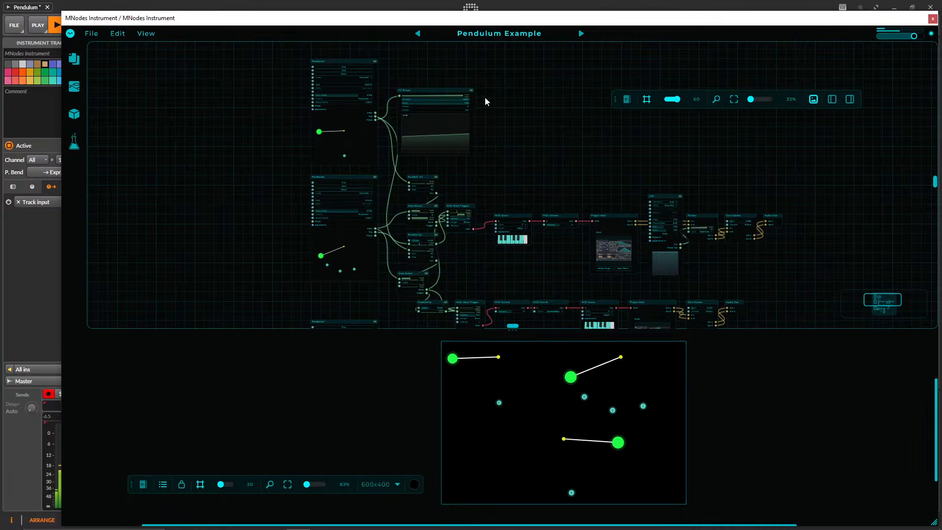
Slightly lower the MNodes Instrument track's volume in the DAW and move the plugin window back over the workspace.
left_click_drag(268, 19, 407, 19)
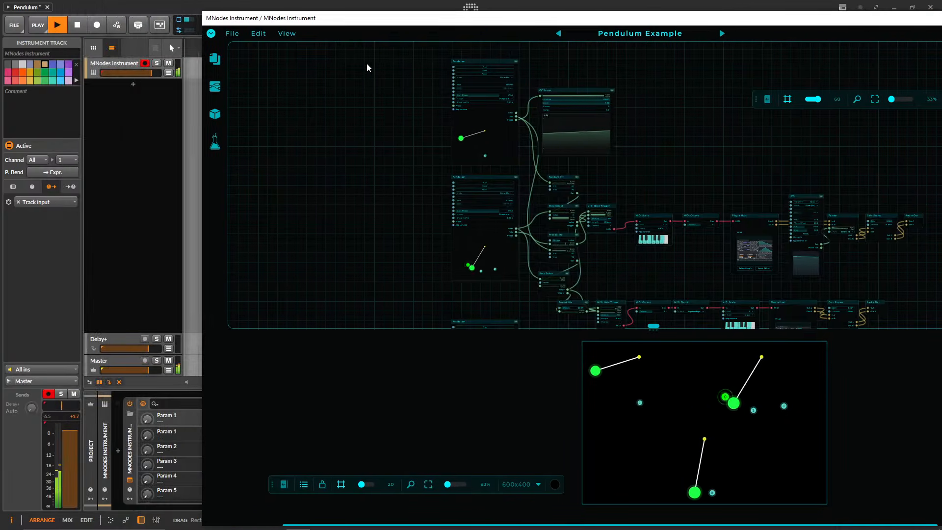
left_click_drag(148, 73, 146, 73)
left_click_drag(304, 26, 172, 28)
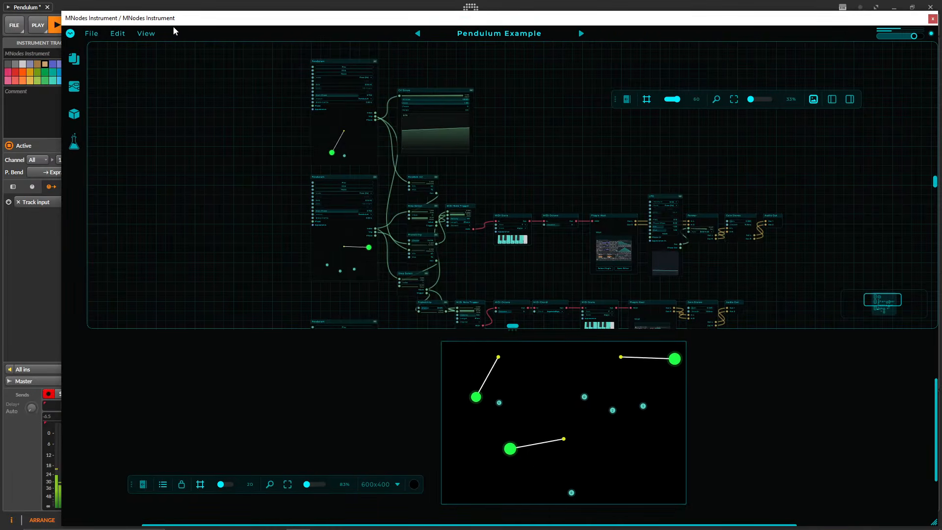
left_click_drag(248, 27, 223, 27)
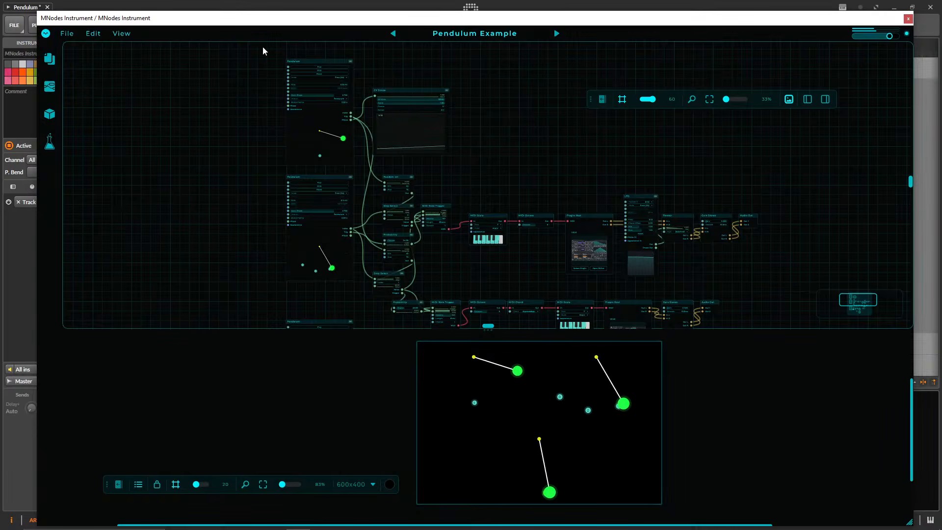
Open the preset browser and enlarge its preset entries to the maximum size.
left_click(455, 34)
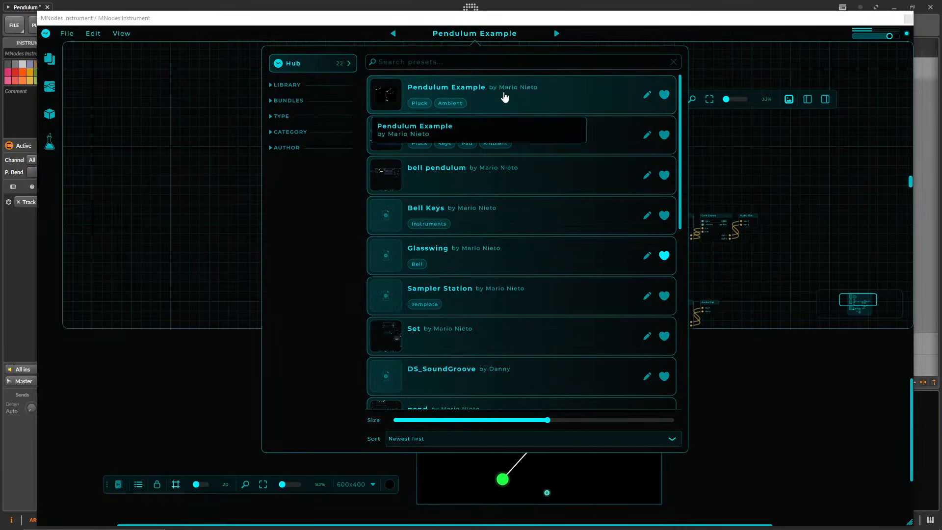
left_click_drag(547, 421, 823, 328)
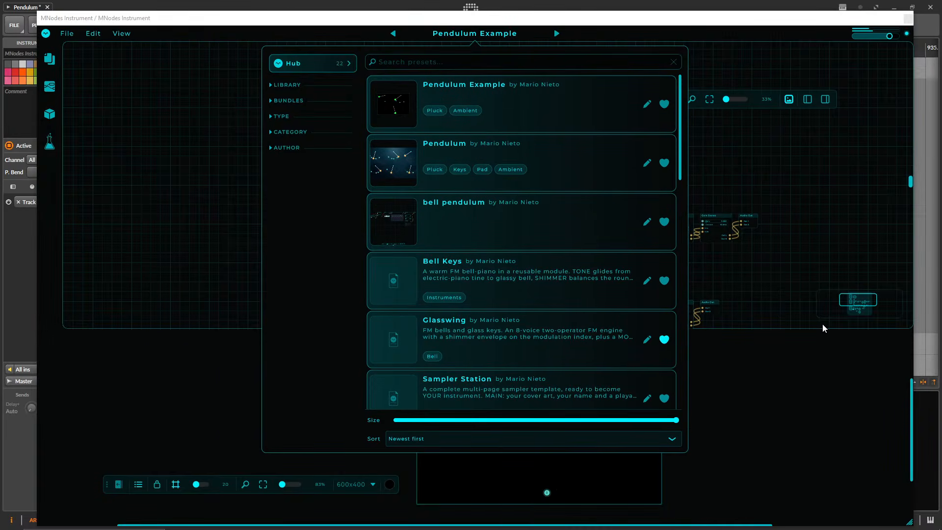
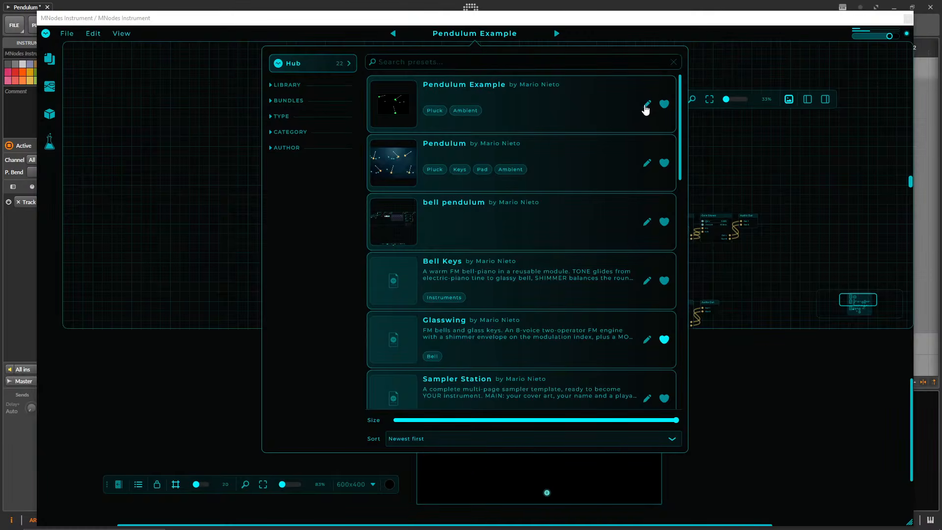
Close the preset browser, check the Open Mode options in the Pendulum Example preset's info form, and close the form unchanged.
left_click(242, 116)
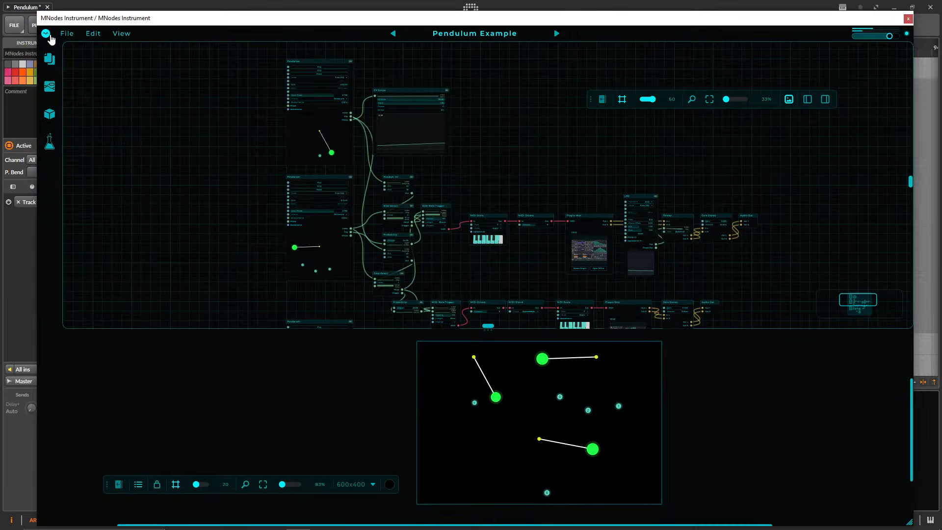
left_click(46, 33)
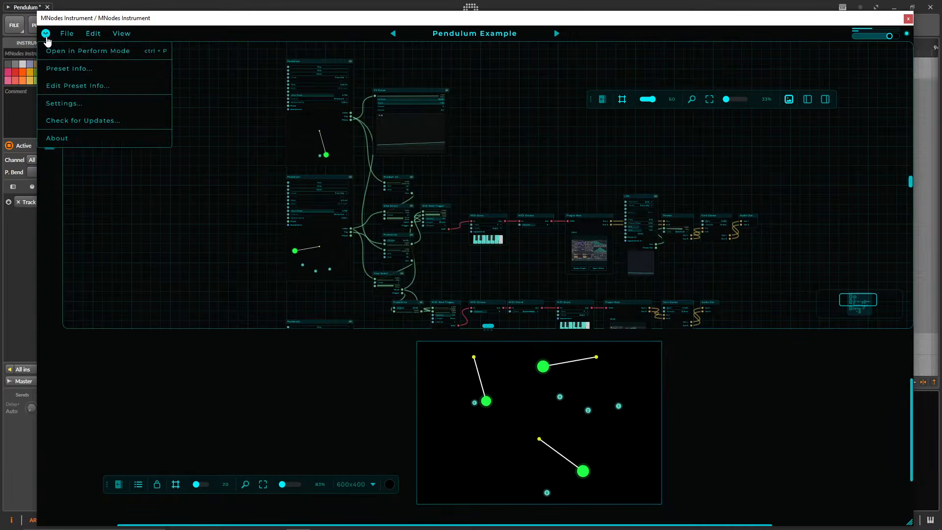
left_click(116, 90)
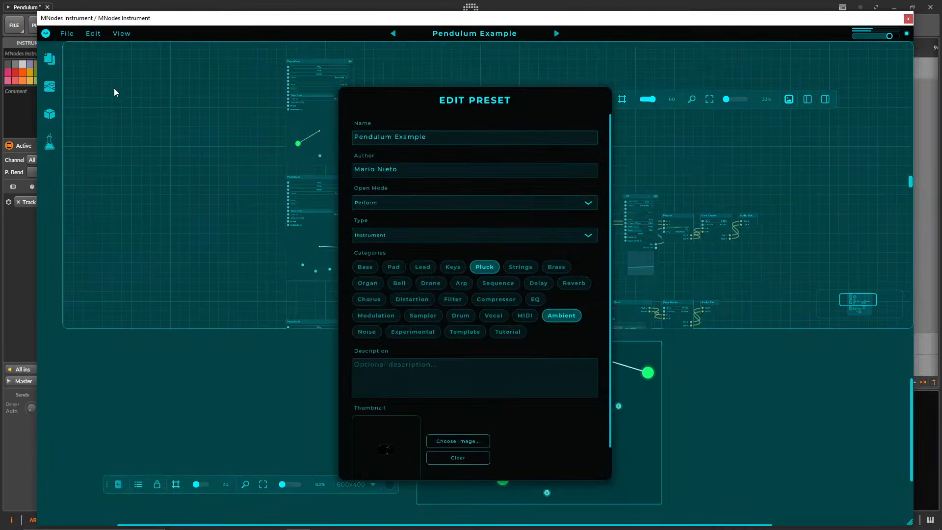
left_click(381, 204)
left_click(395, 205)
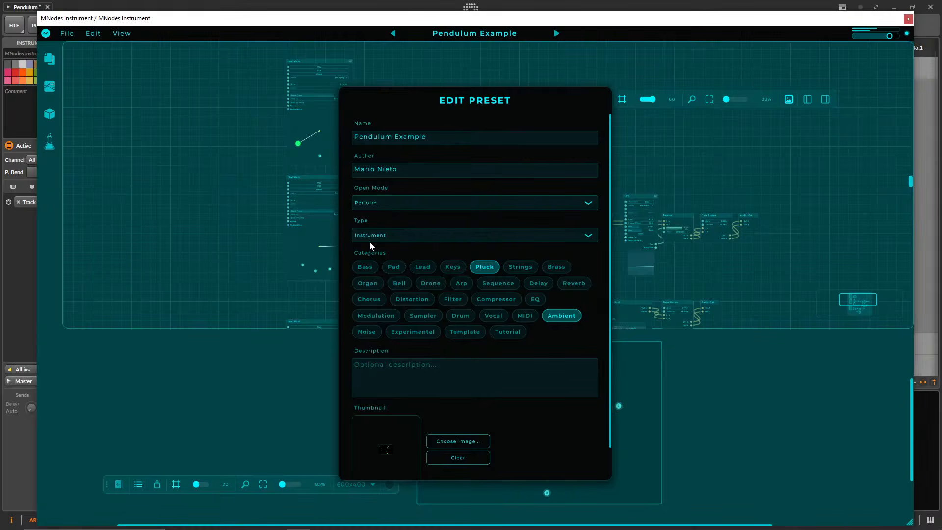
left_click(682, 183)
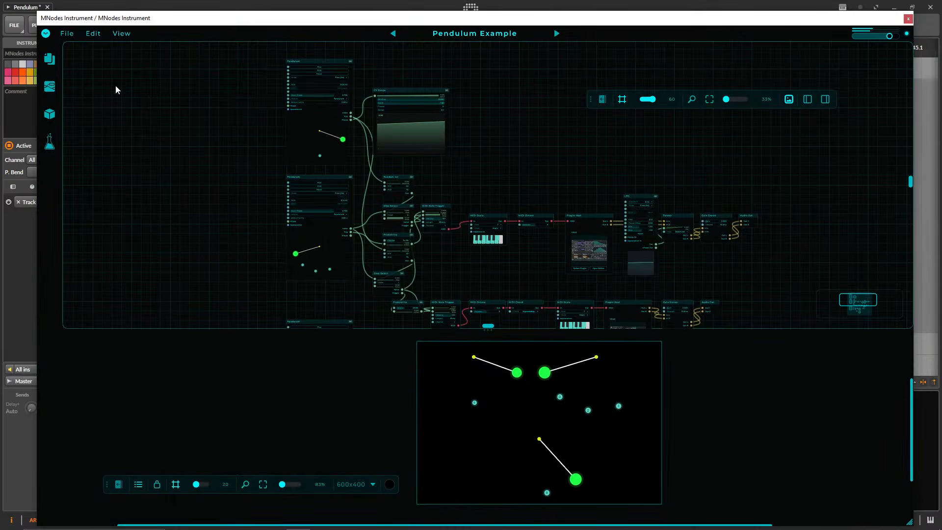
Show the patch in Perform Mode and move the plugin window to the middle of the workspace.
left_click(46, 34)
left_click(62, 58)
left_click_drag(287, 20, 578, 107)
Switch the patch to Edit Mode and back to Perform Mode, and centre the performance window over the arrangement.
left_click(336, 120)
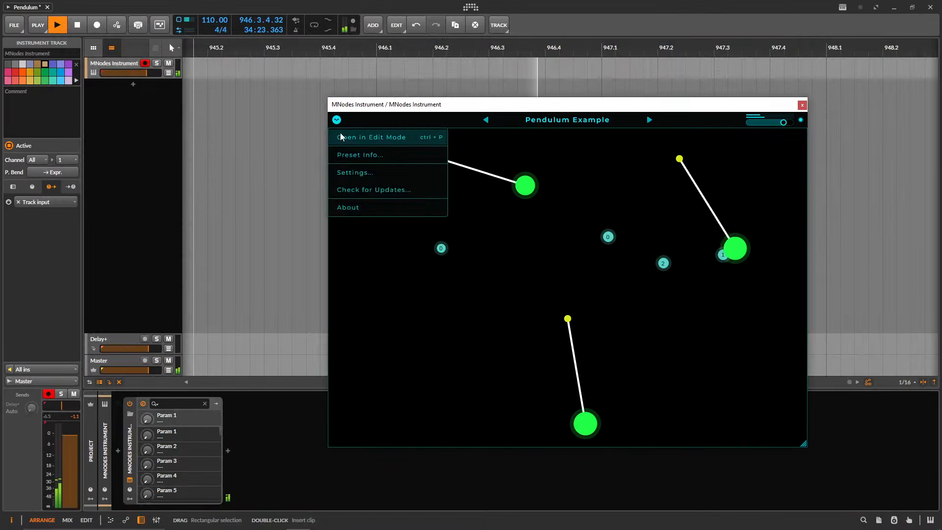
left_click(342, 137)
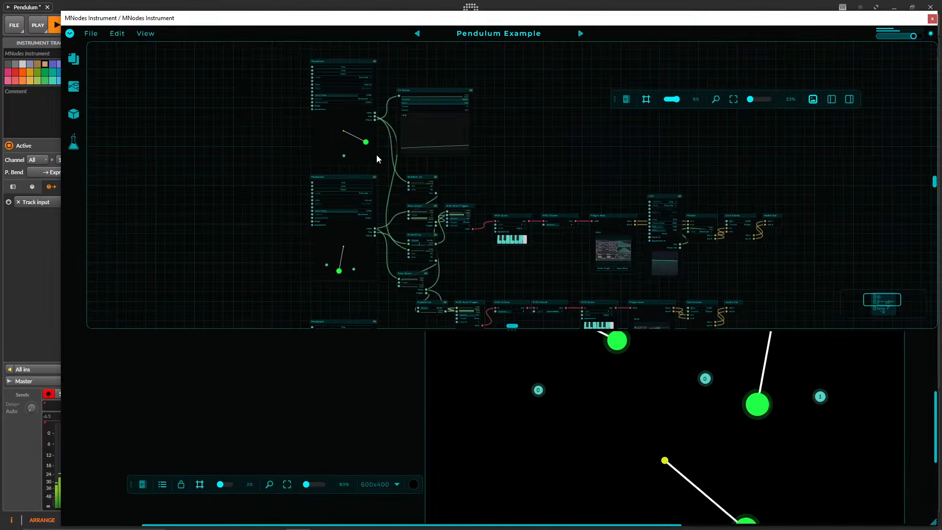
left_click(85, 33)
left_click(98, 48)
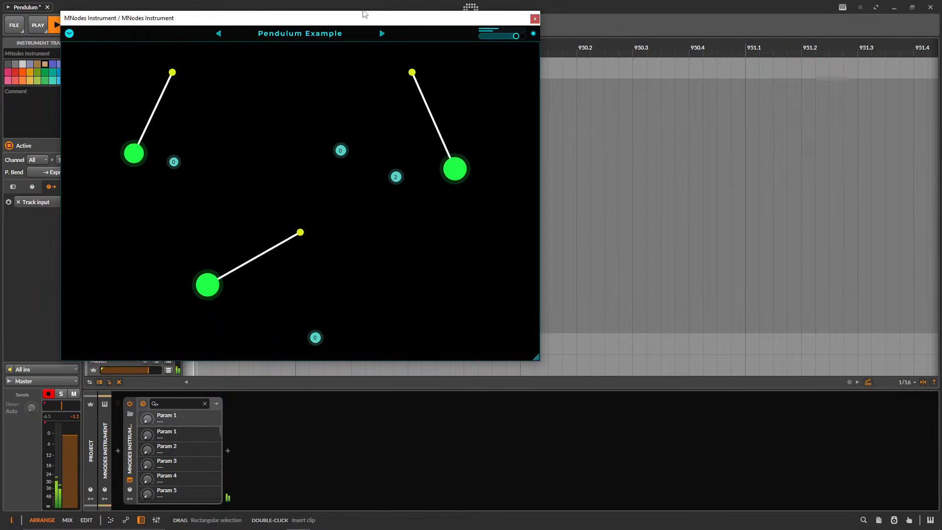
left_click_drag(365, 13, 593, 98)
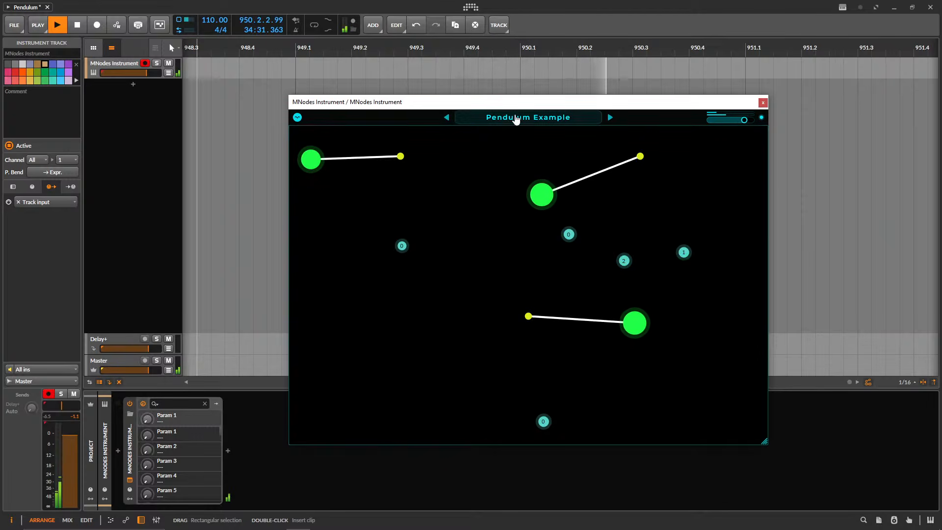
Show and close the preset browser in Perform Mode, and return the patch to Edit Mode.
left_click(515, 119)
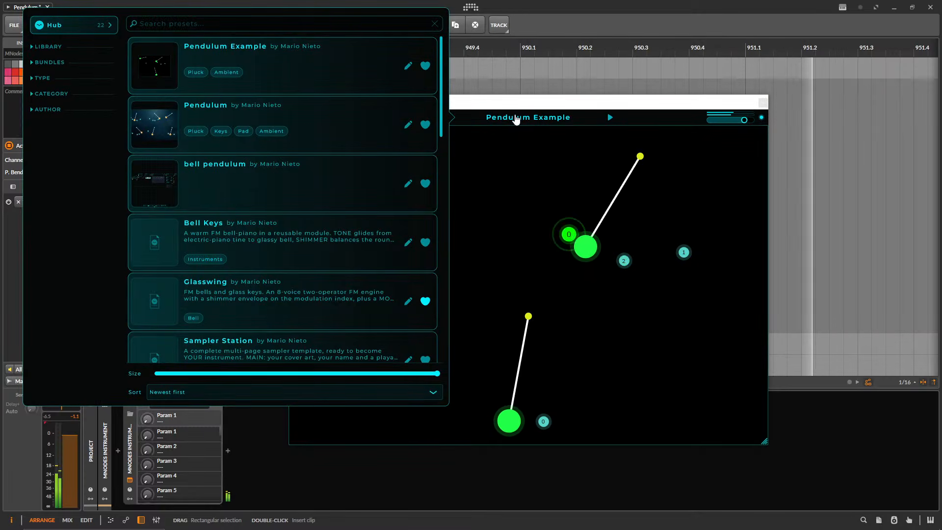
left_click(516, 119)
left_click(298, 118)
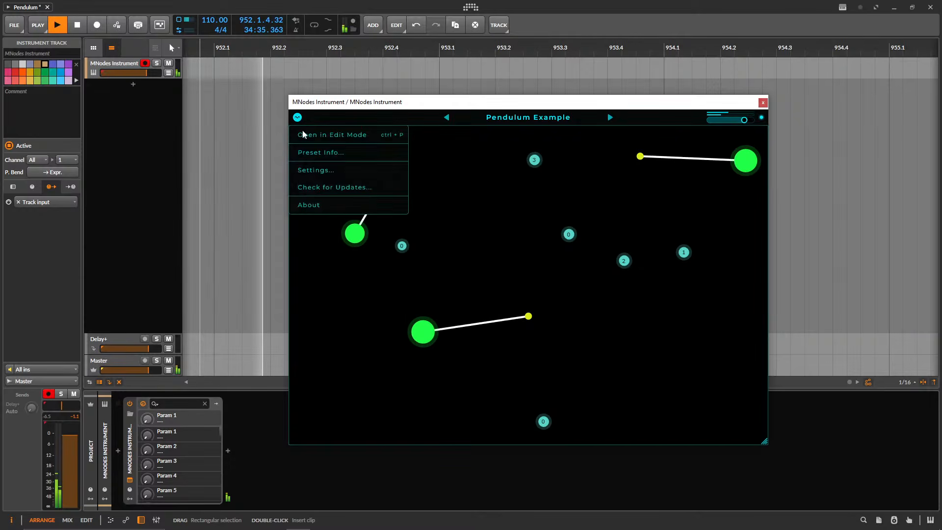
left_click(303, 135)
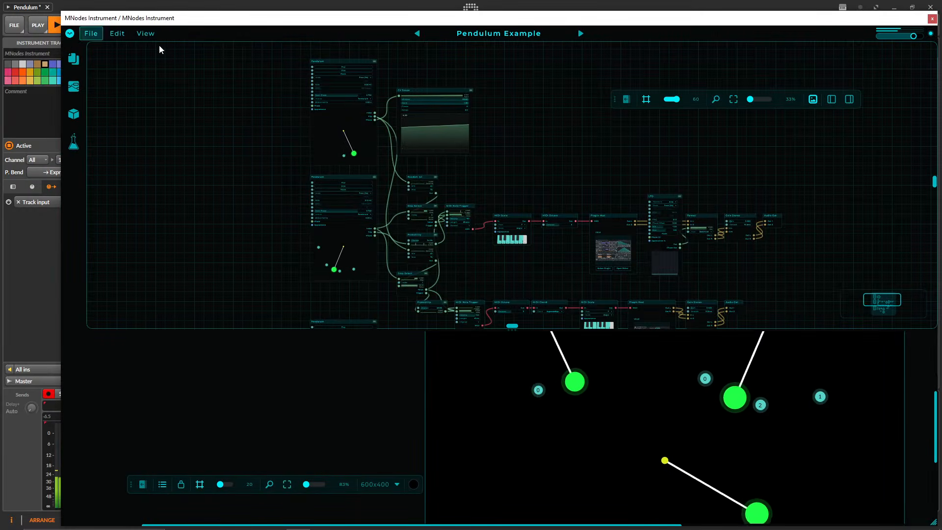
Open the Pendulum Example entry's edit form from the preset browser and close it without changes.
left_click(487, 35)
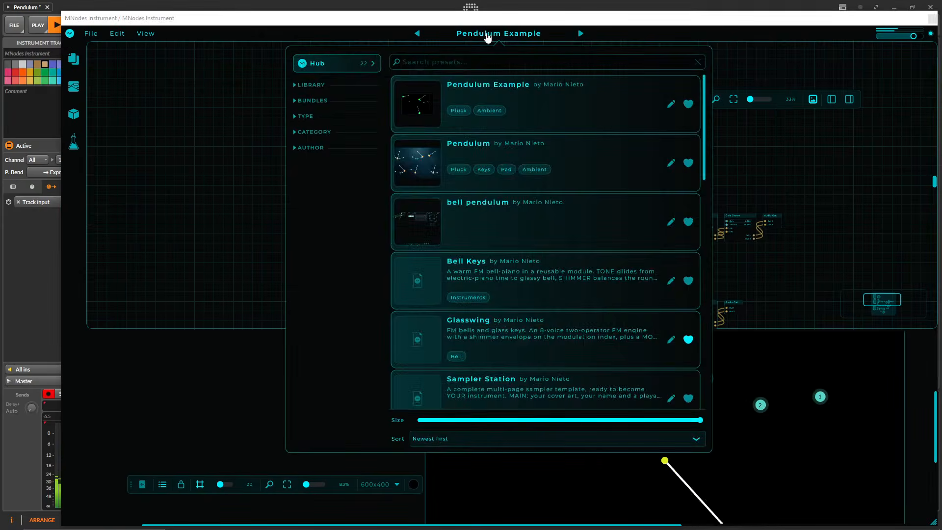
left_click(671, 105)
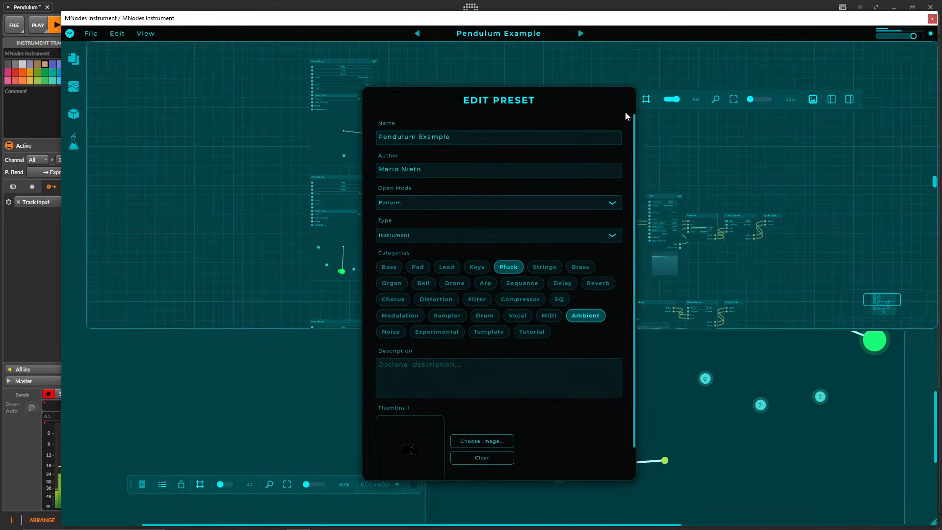
left_click(548, 74)
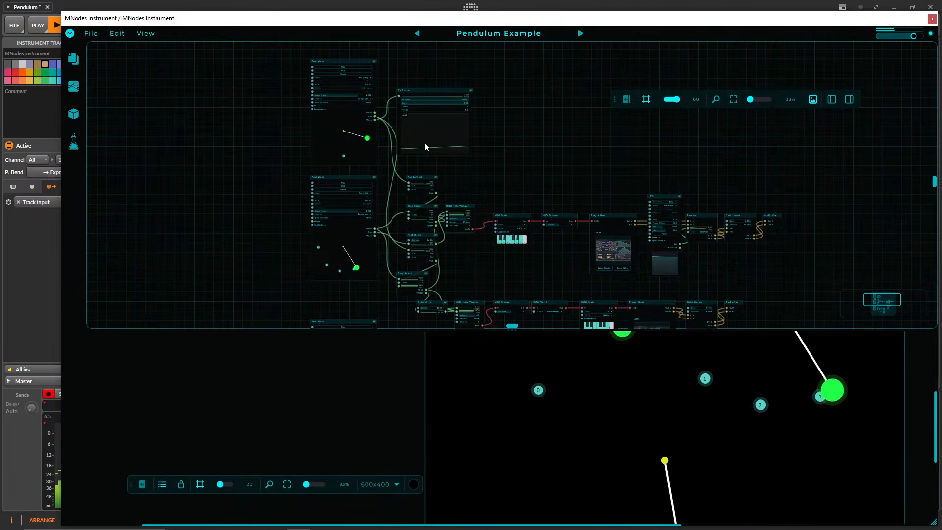
Reopen the Pendulum Example edit form from the preset browser, show the Edit and Perform open modes, and close it keeping Perform.
left_click(483, 34)
left_click(672, 103)
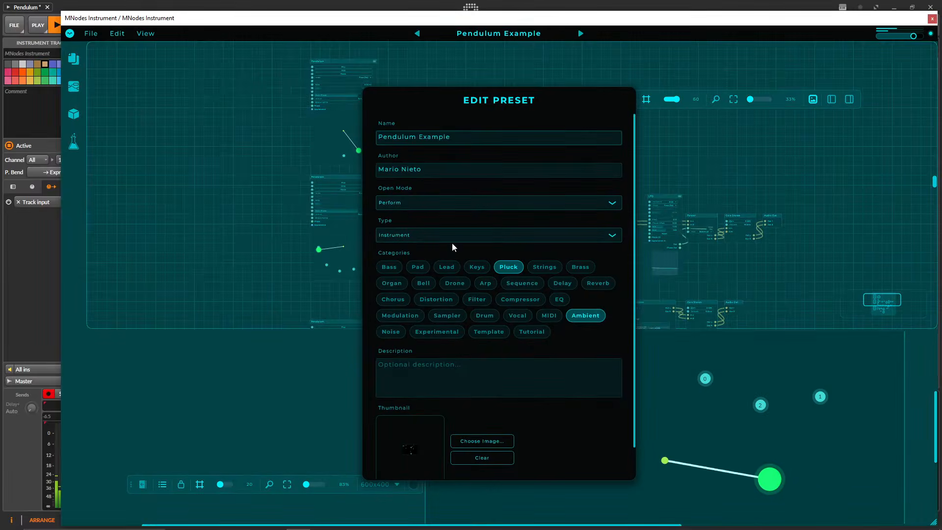
left_click(416, 204)
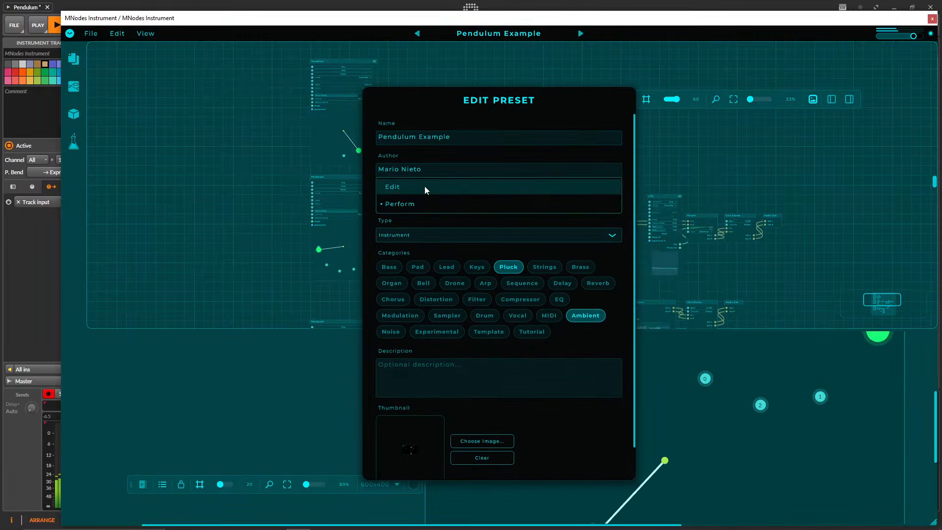
left_click(421, 105)
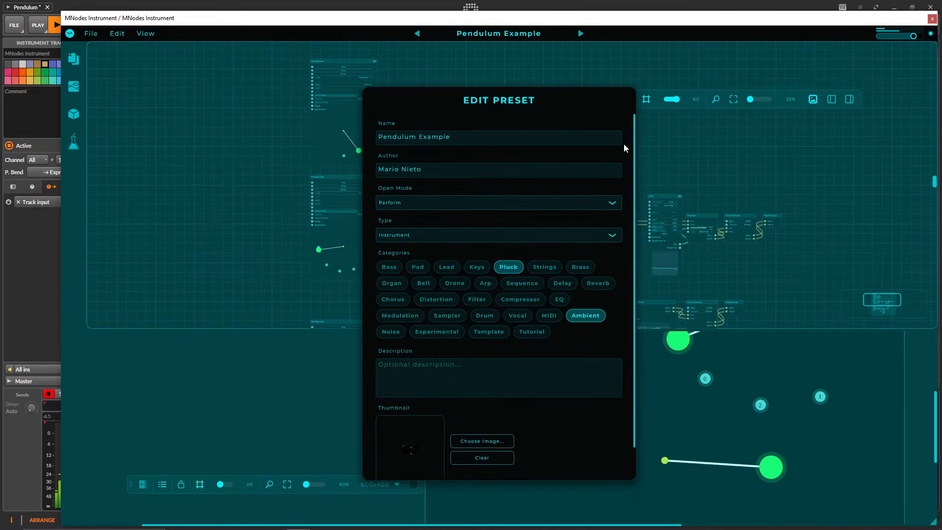
left_click(640, 126)
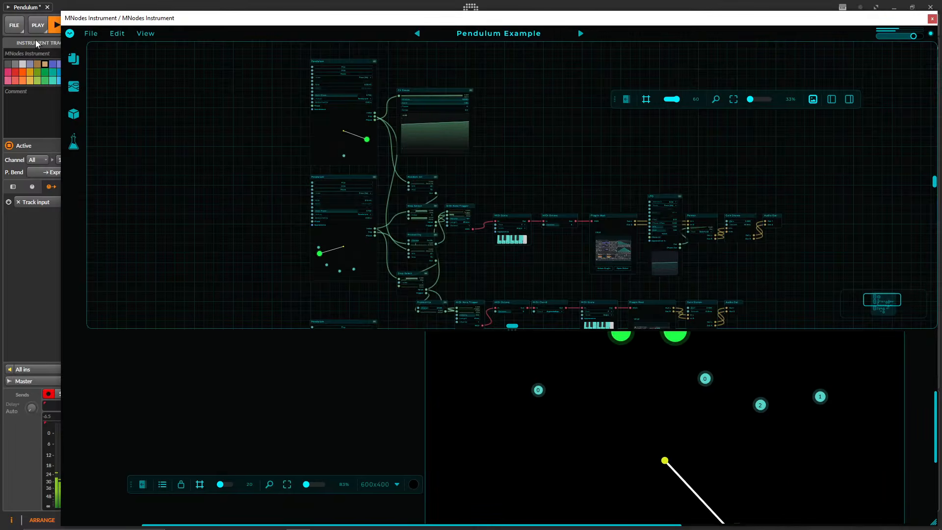
Preview the patch in Perform Mode and go back to Edit Mode.
left_click(70, 33)
left_click(78, 53)
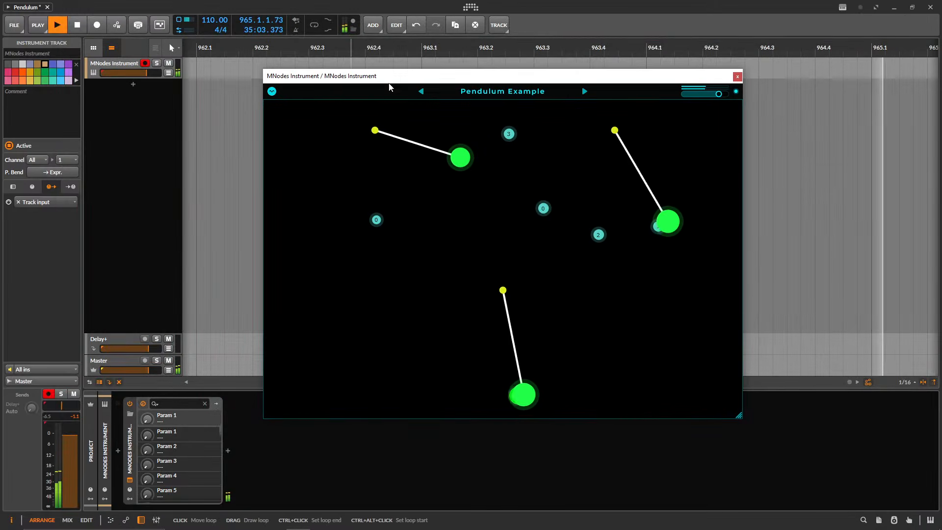
left_click(270, 92)
left_click(304, 109)
Show the preset browser, open the current preset's info for editing to view its Open Mode, and close it.
left_click(480, 36)
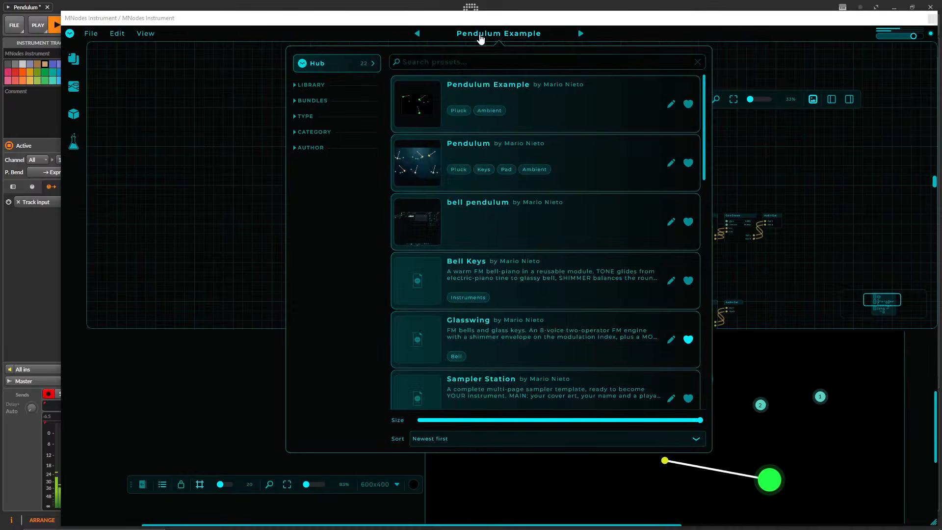
left_click(87, 35)
left_click(87, 34)
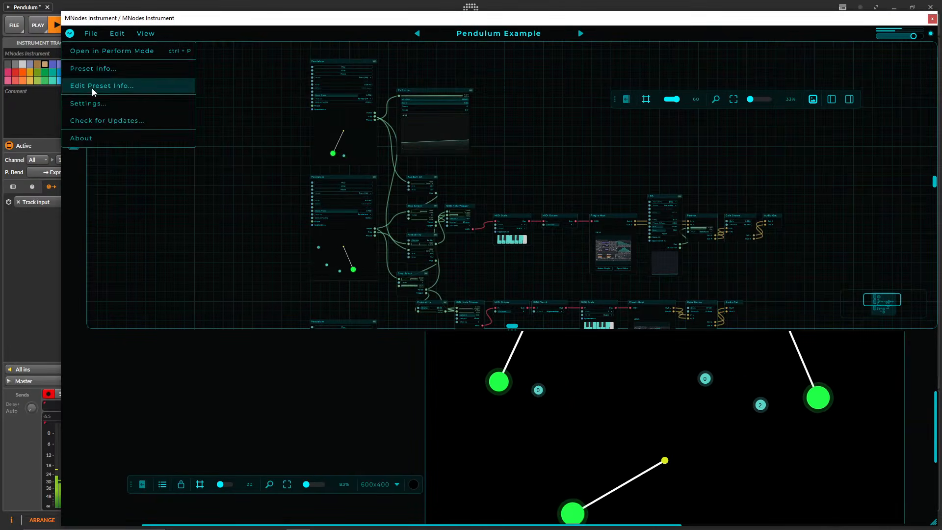
left_click(92, 87)
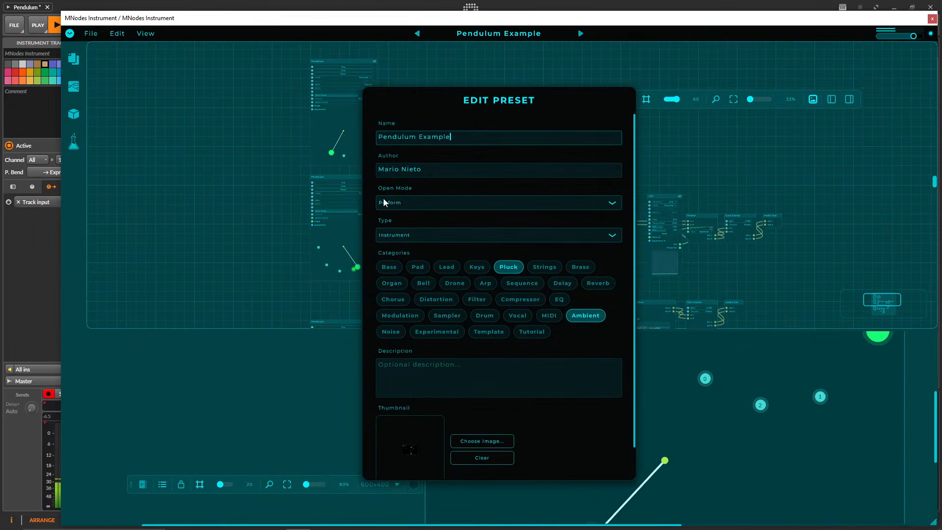
left_click(474, 82)
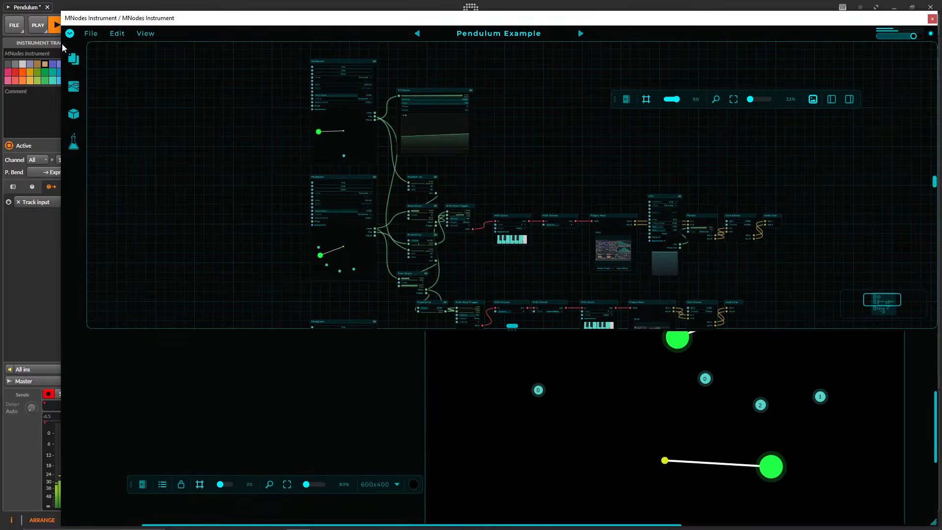
Open the patch in Perform Mode, move its window towards the middle of the workspace, and return to Edit Mode.
left_click(69, 33)
left_click(93, 50)
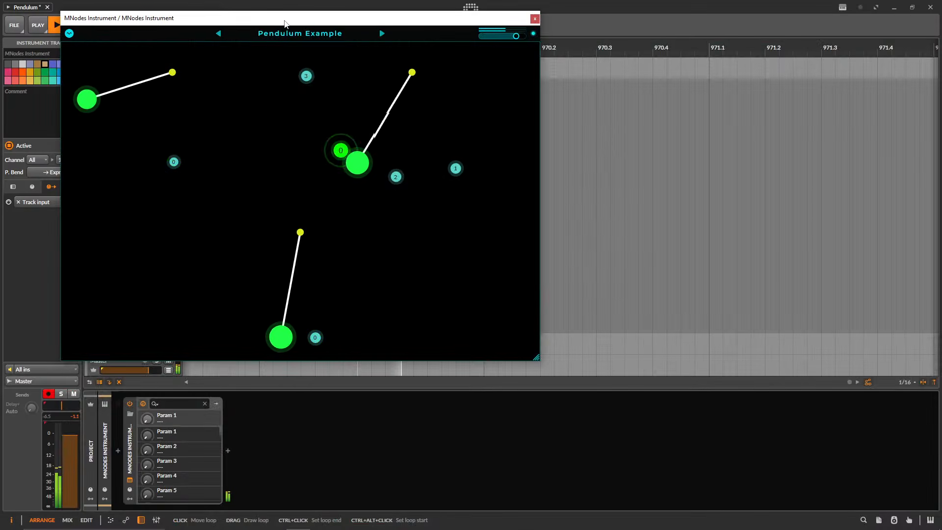
left_click_drag(285, 23, 524, 110)
mouse_move(384, 27)
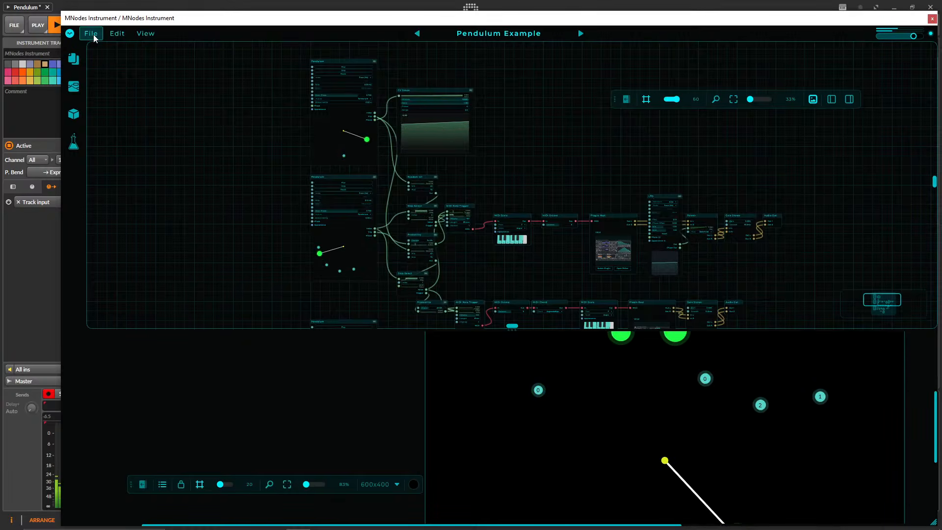
Reveal the Pendulum Example preset's file in Explorer from the preset browser.
left_click_drag(576, 170, 476, 184)
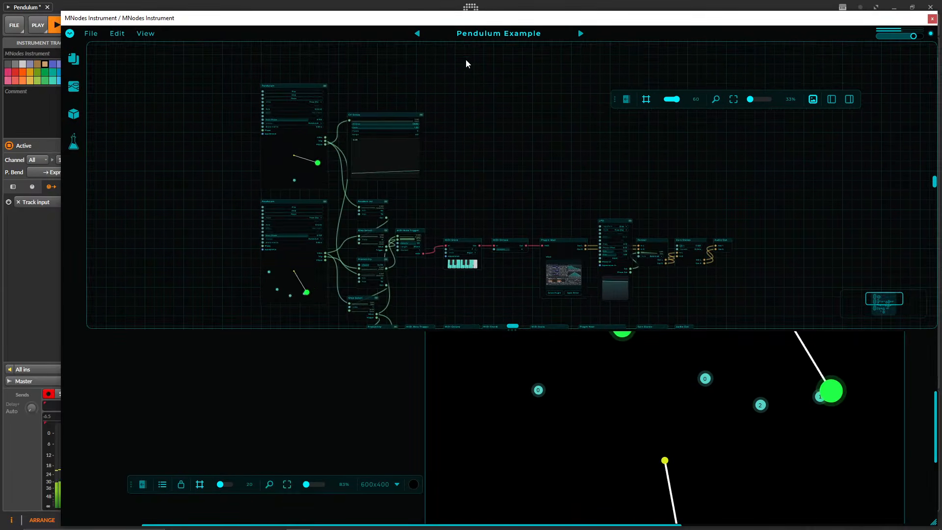
left_click(91, 33)
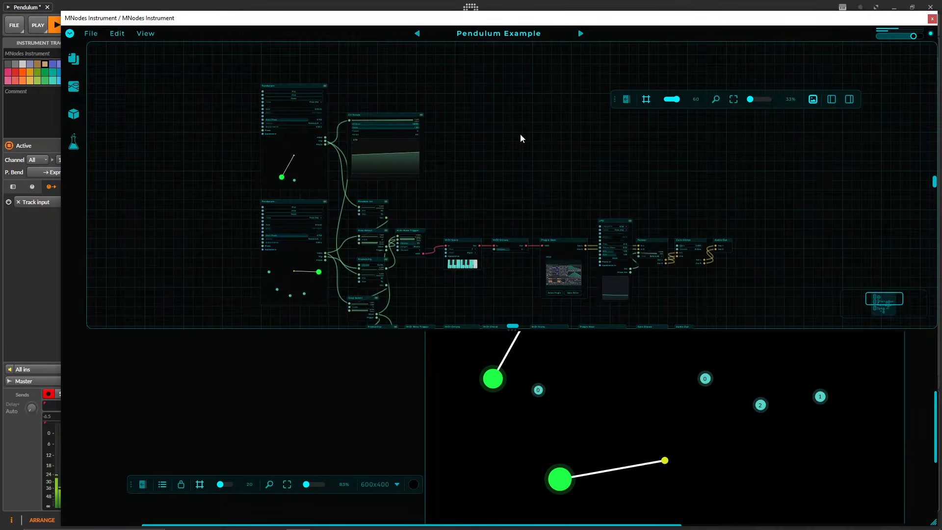
left_click(483, 37)
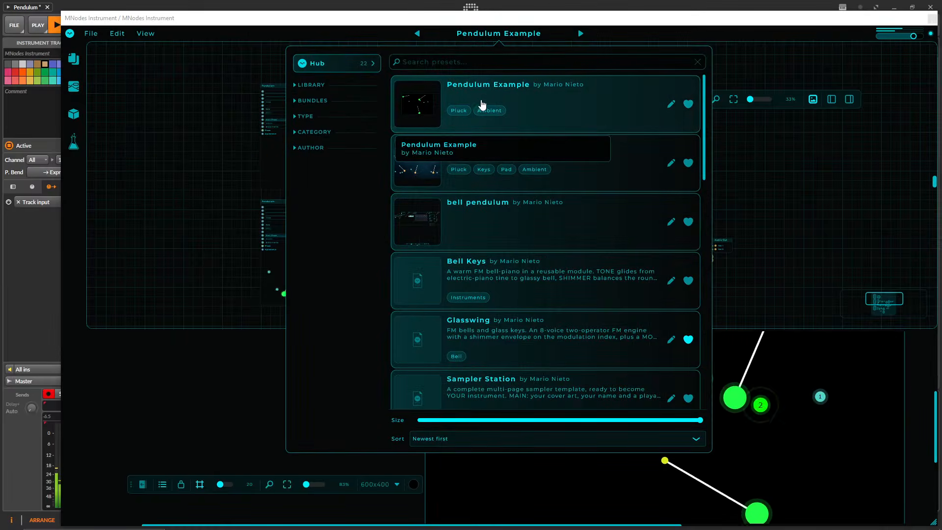
right_click(473, 90)
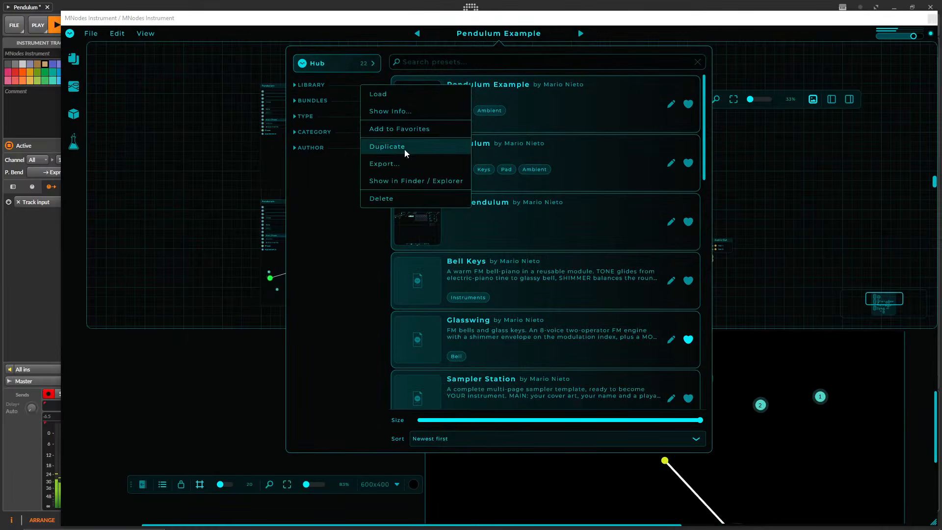
left_click(408, 181)
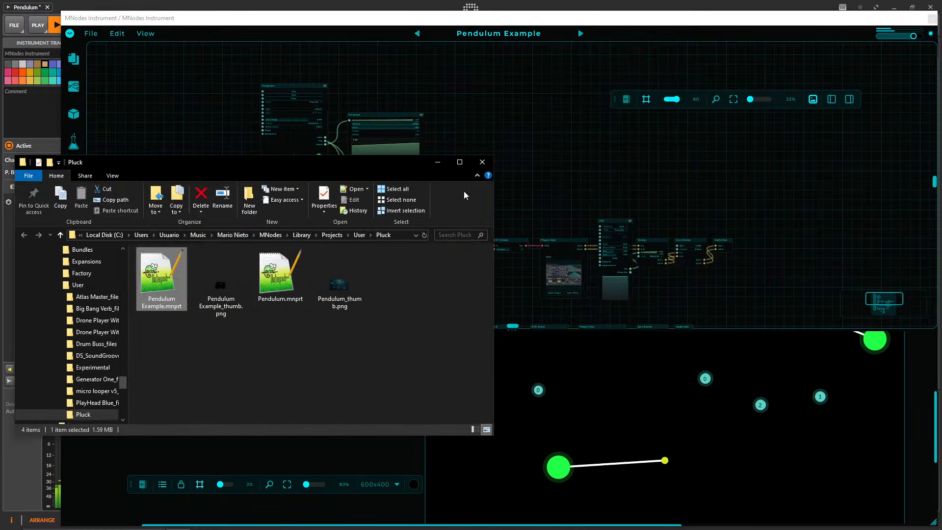
Move the Pluck folder window aside, open Pendulum Example.mnprt in Notepad++, and look through its XML node definitions.
left_click_drag(303, 167, 469, 124)
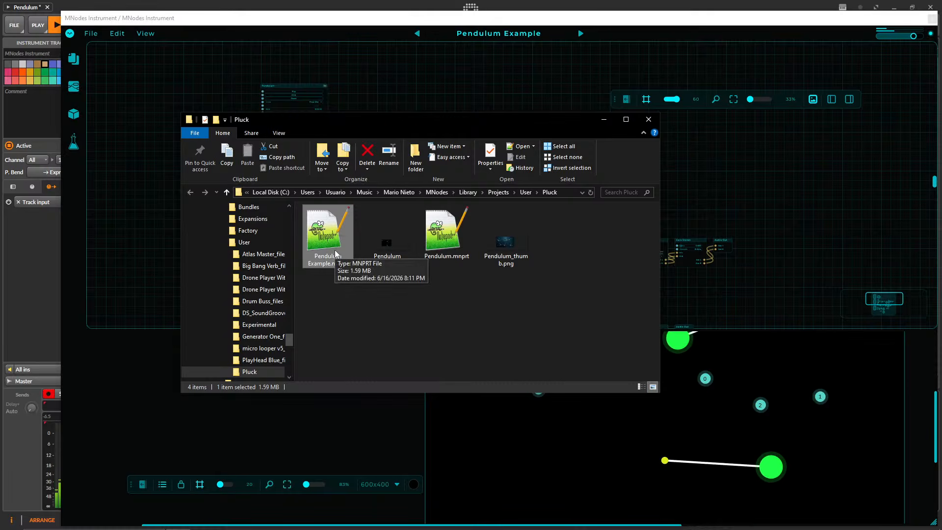
left_click(362, 307)
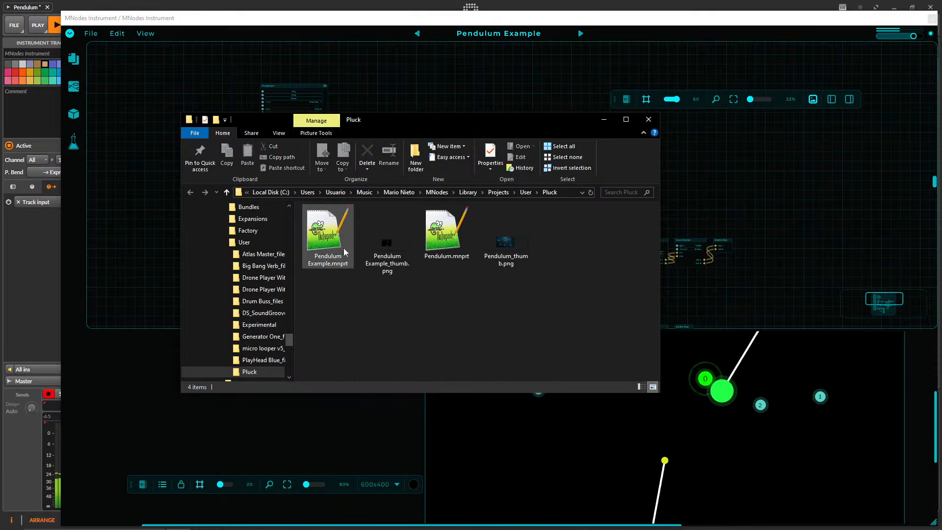
double_click(345, 250)
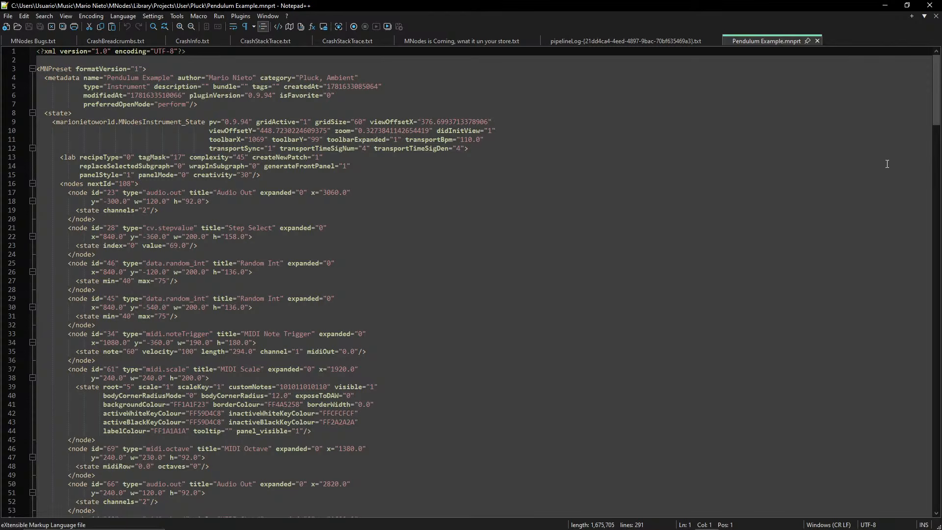
left_click_drag(937, 90, 936, 125)
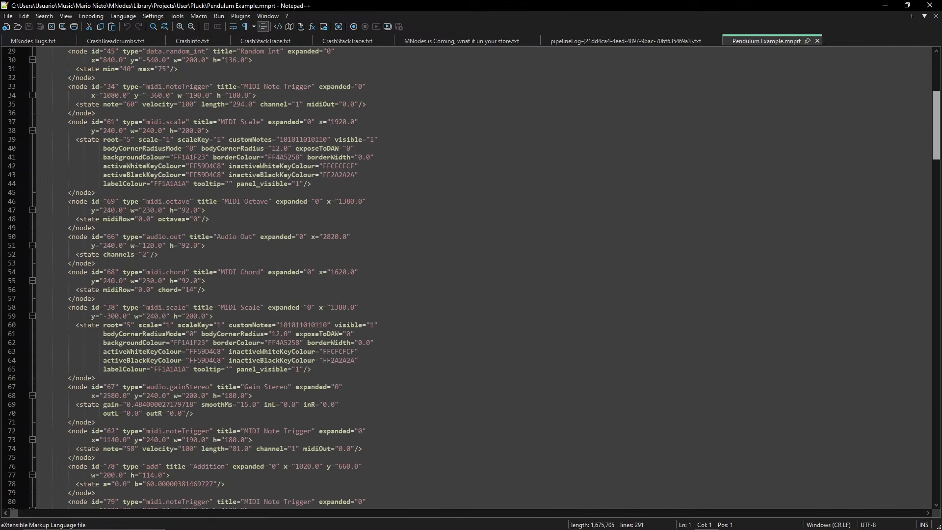
Close Notepad++ and view Pendulum Example_thumb.png from the Pluck folder enlarged to 600%.
left_click(931, 7)
left_click(388, 259)
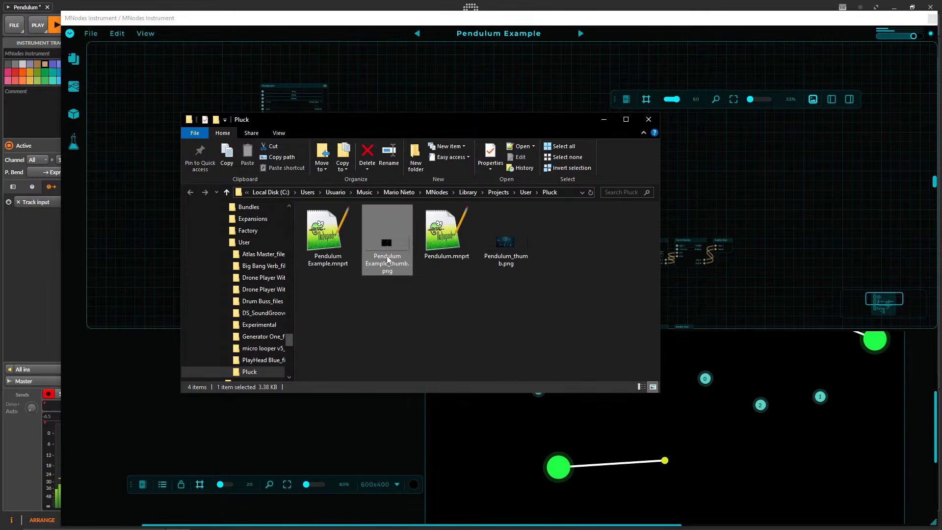
double_click(387, 259)
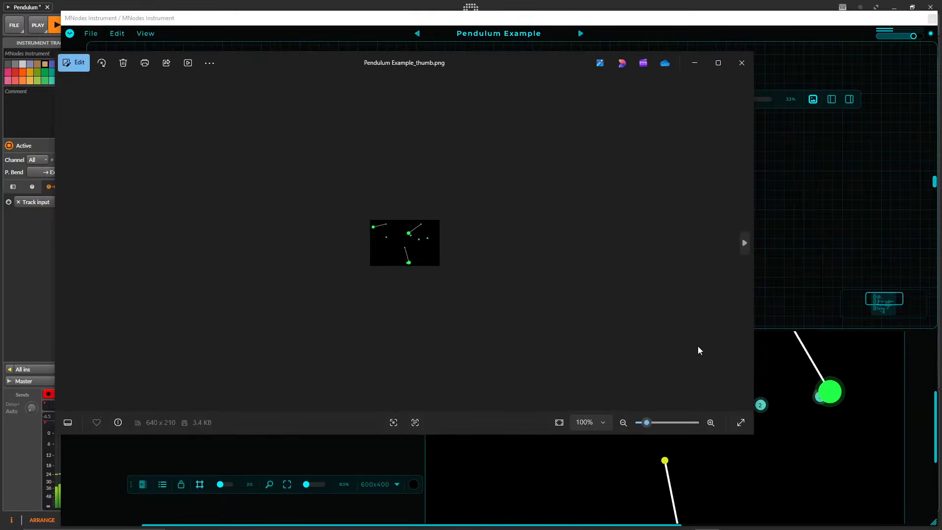
scroll(695, 374, "up", 5)
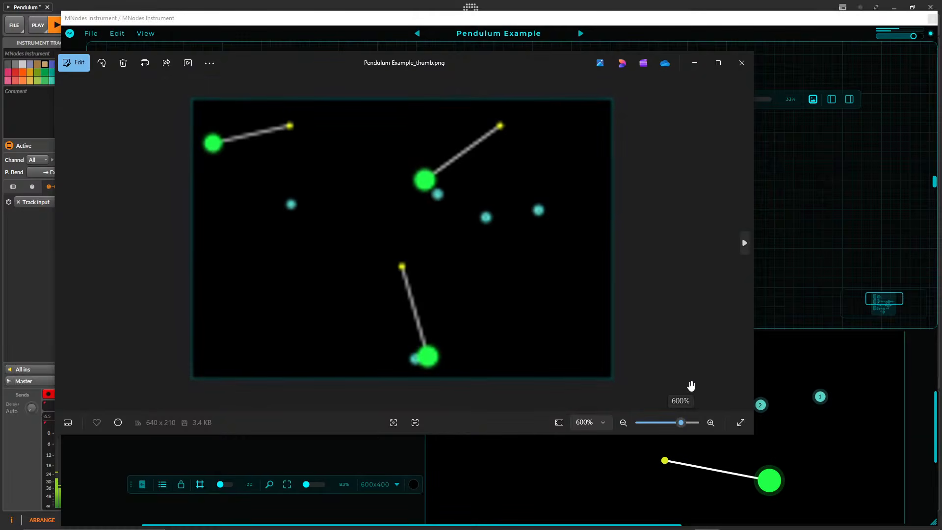
left_click(742, 63)
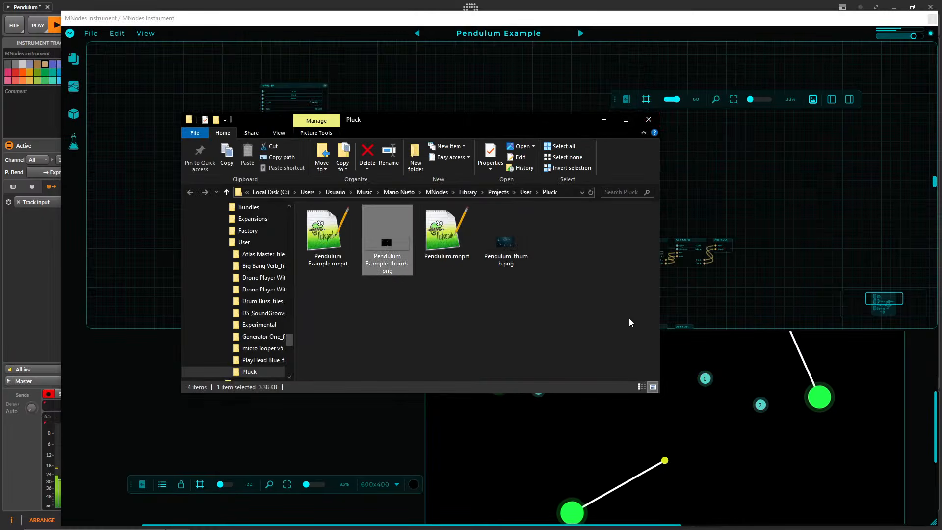
Return to MNodes and reveal the Pendulum Example preset's file in Explorer from the preset browser again.
left_click(269, 484)
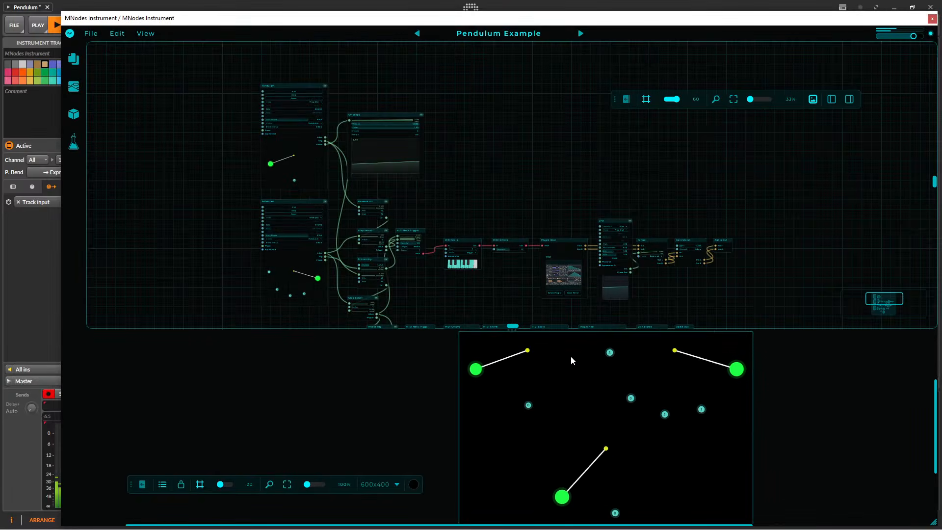
left_click(491, 33)
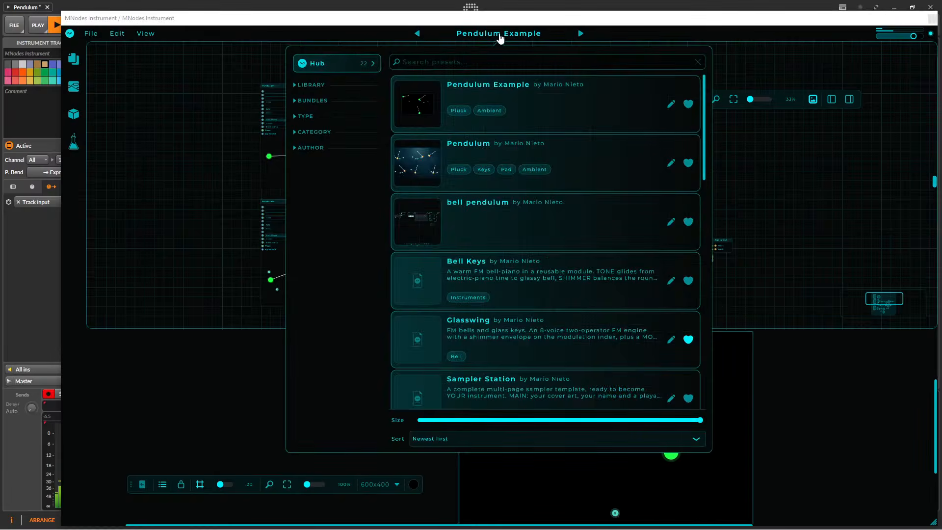
right_click(537, 100)
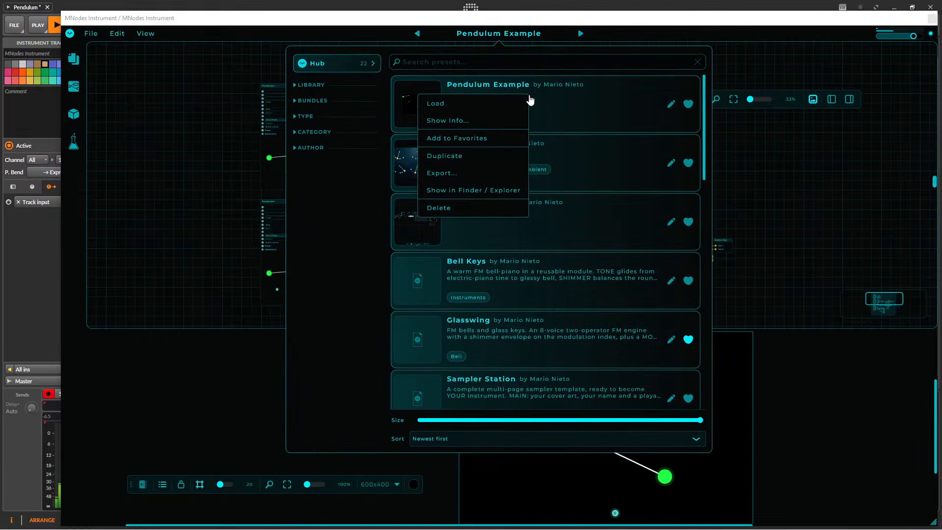
left_click(475, 191)
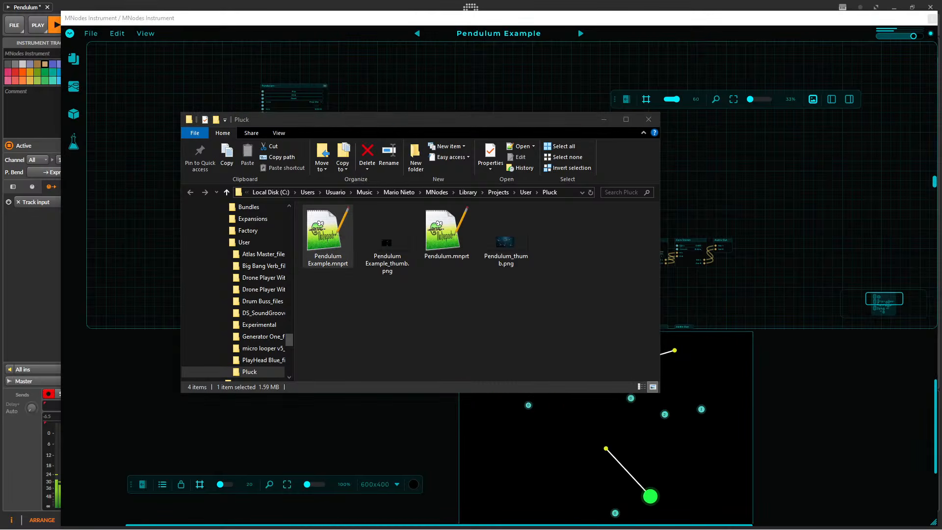
Switch to the browser, look over the MNodes Hub user library page, and open the project submission page.
left_click_drag(941, 179, 315, 1)
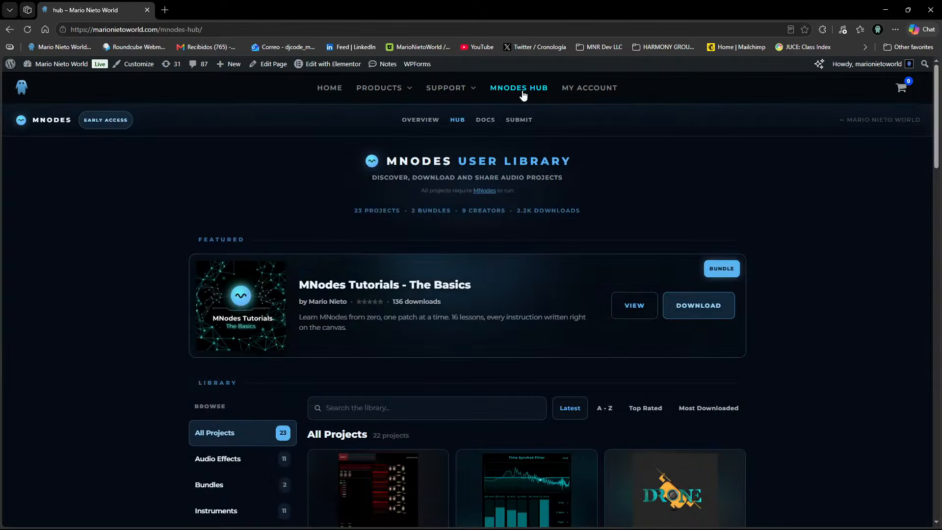
scroll(533, 294, "down", 2)
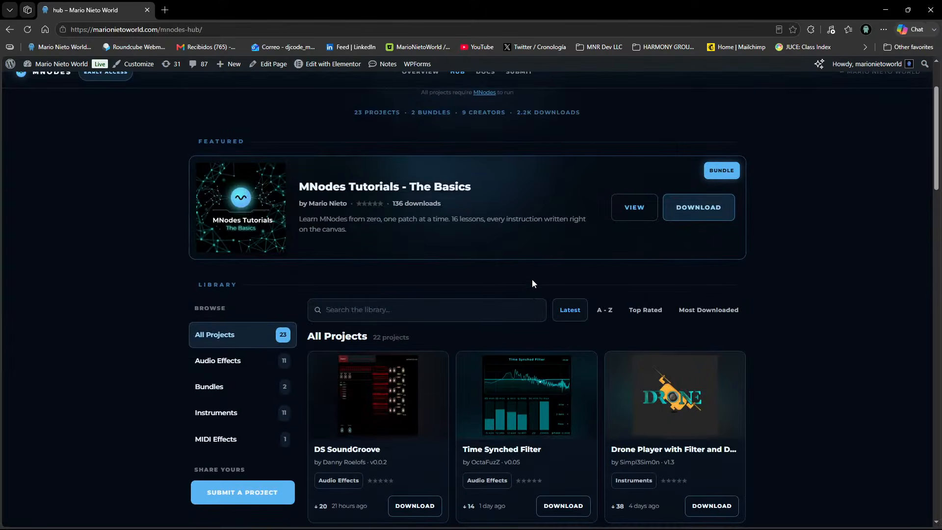
scroll(533, 269, "up", 2)
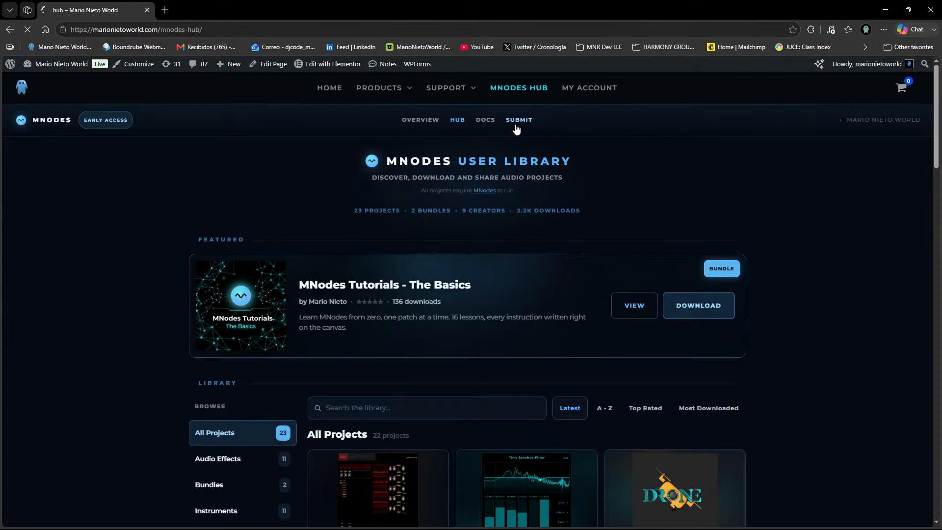
Arrange the submission page's browser window and the Pluck folder window side by side, keeping Pendulum Example.mnprt selected.
left_click_drag(391, 7, 744, 107)
left_click_drag(675, 118, 624, 82)
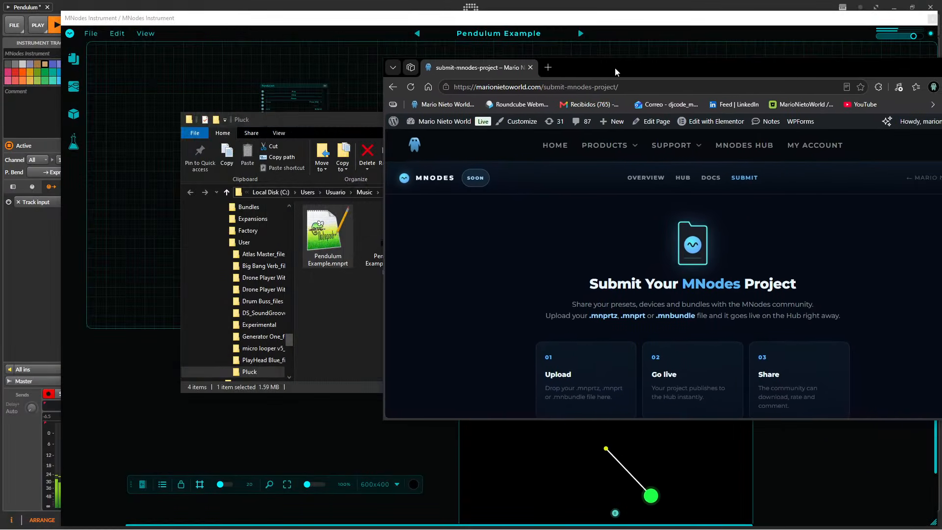
left_click_drag(336, 119, 145, 103)
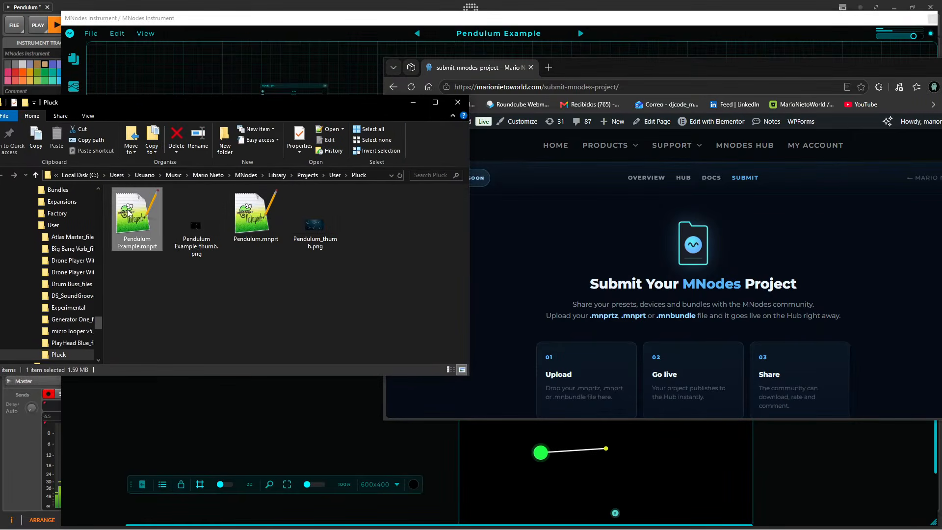
left_click_drag(124, 210, 156, 245)
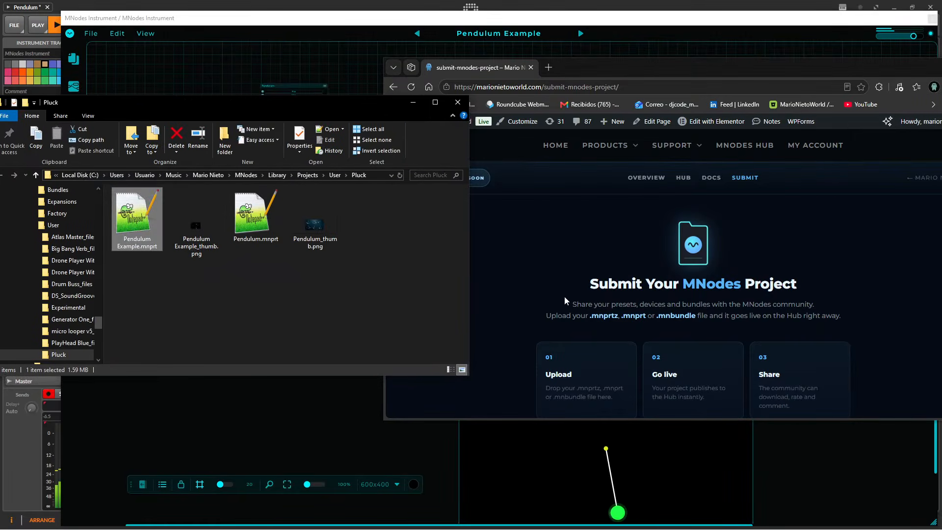
Stretch the browser window to full screen height and drop Pendulum Example.mnprt into the submission page's upload area.
scroll(707, 297, "down", 6)
scroll(708, 298, "up", 2)
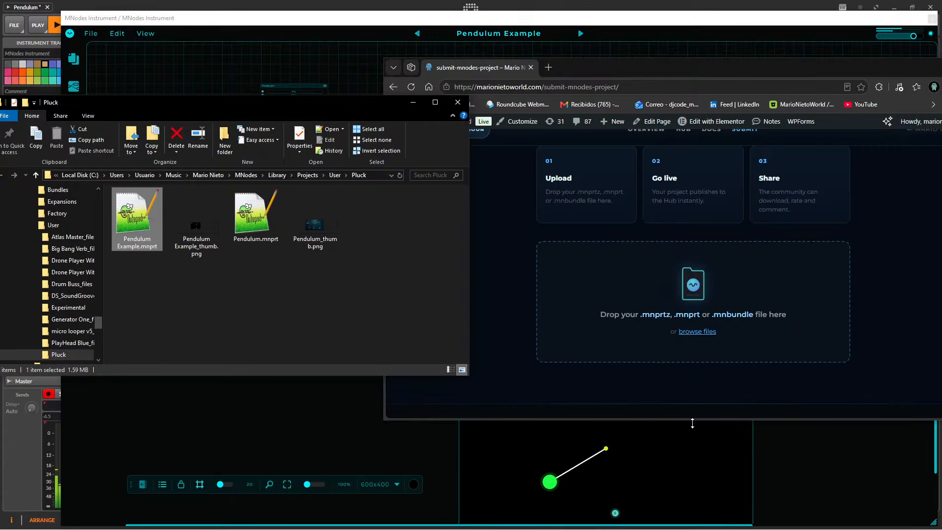
left_click_drag(692, 423, 695, 510)
scroll(695, 364, "up", 2)
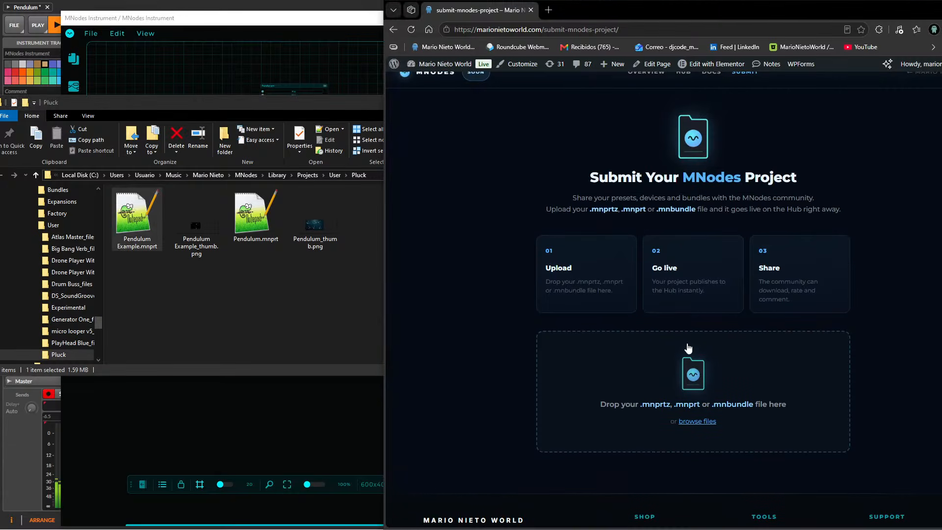
left_click_drag(138, 218, 668, 395)
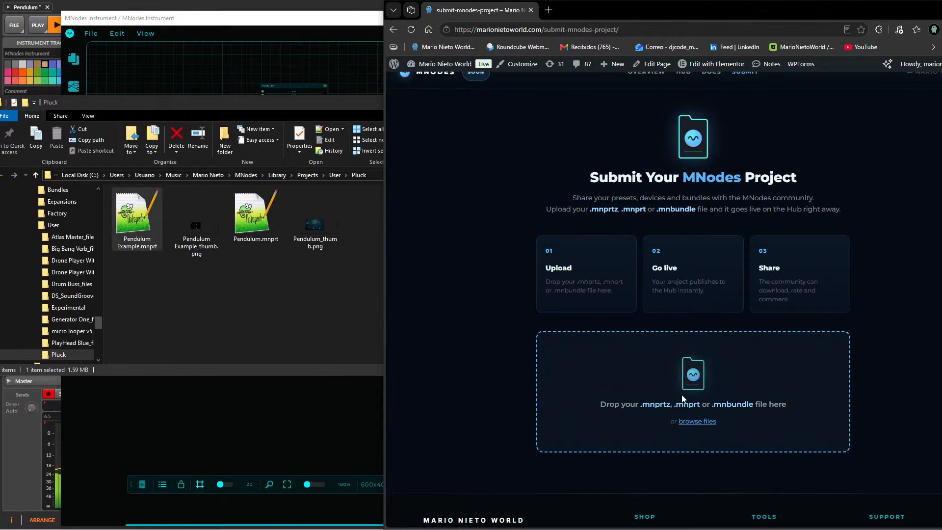
Look through the submission form's fields and add Pendulum Example_thumb.png as the project's cover image.
scroll(509, 370, "down", 5)
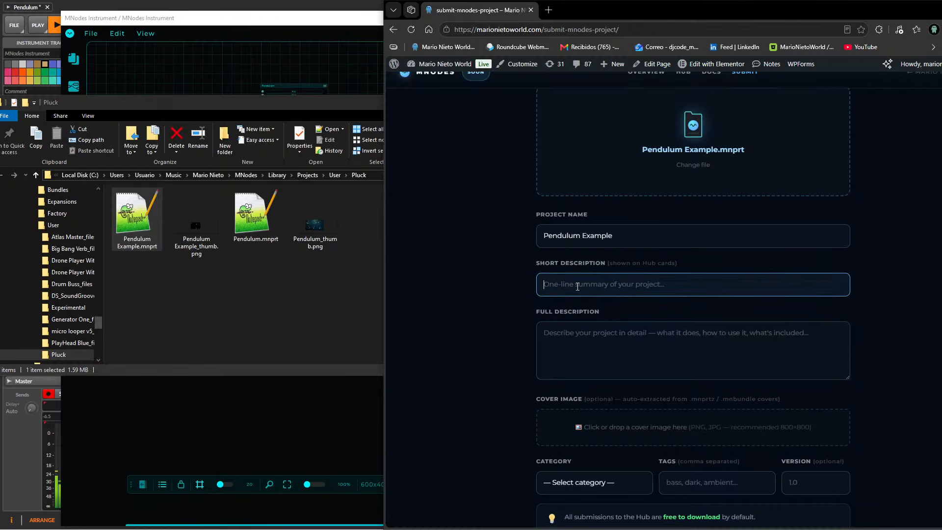
scroll(588, 395, "down", 2)
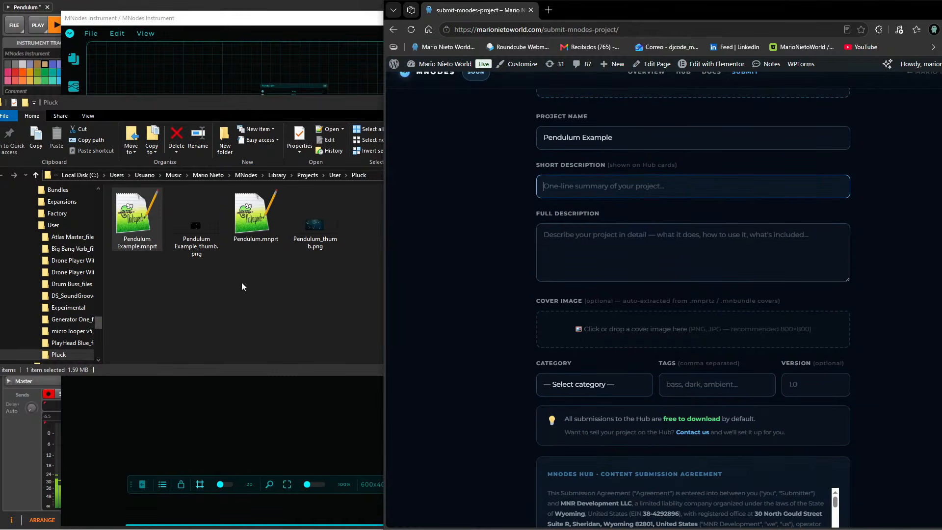
left_click_drag(197, 224, 608, 339)
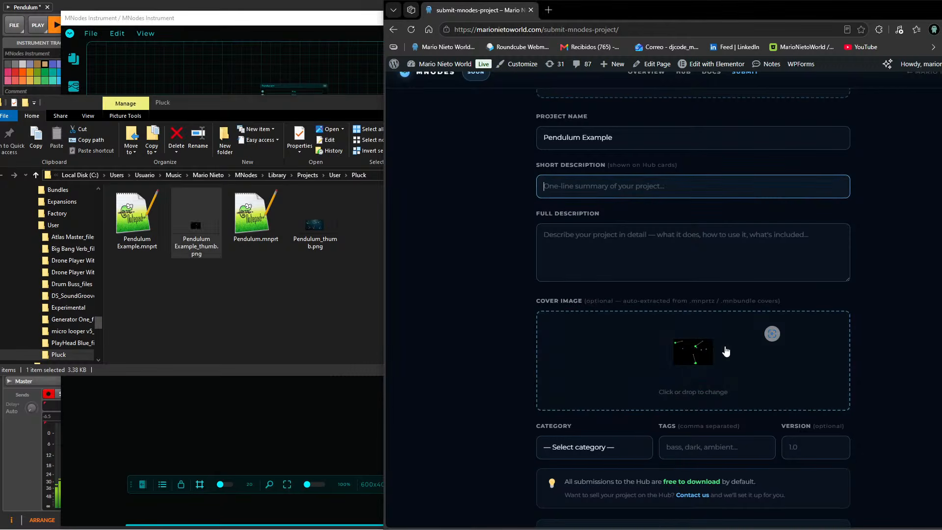
scroll(650, 371, "down", 2)
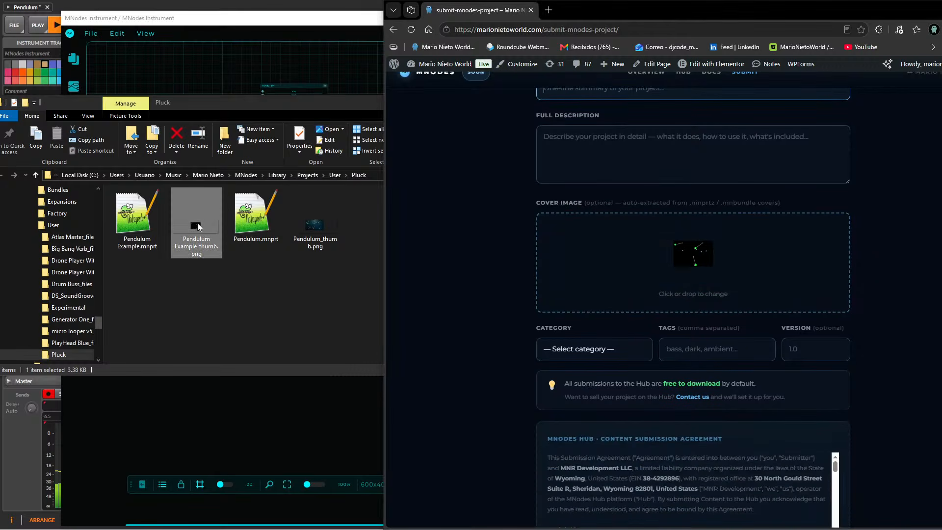
Switch to MNodes, shrink the node canvas area, and open the patch in Perform Mode in an enlarged, repositioned window.
left_click(285, 426)
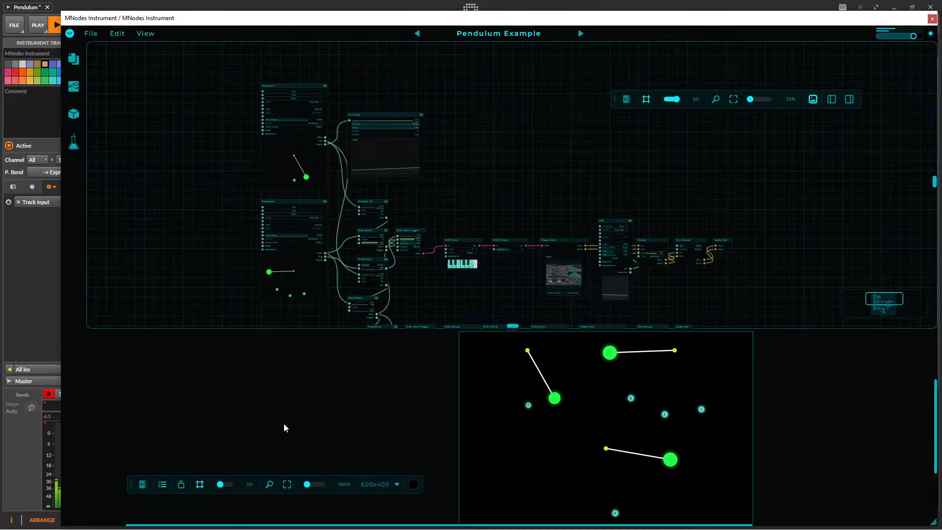
left_click_drag(564, 328, 537, 201)
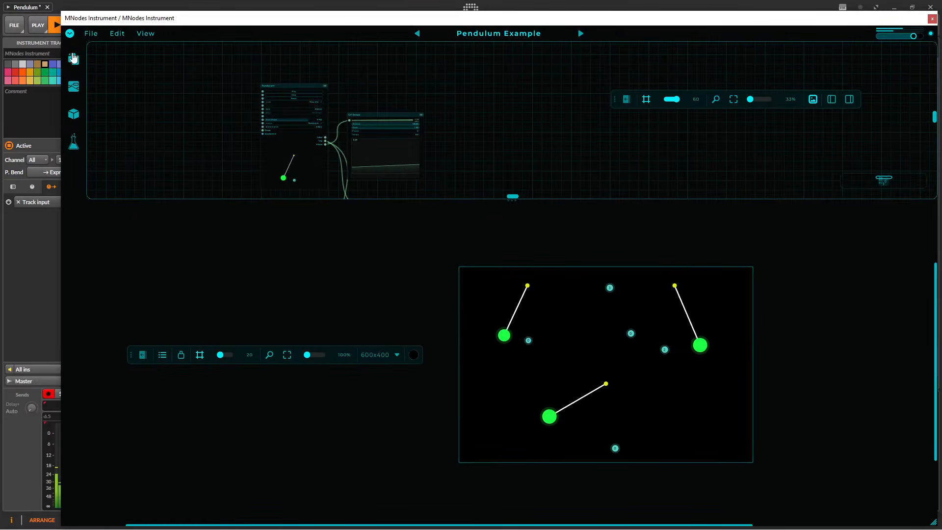
left_click(70, 33)
left_click(79, 51)
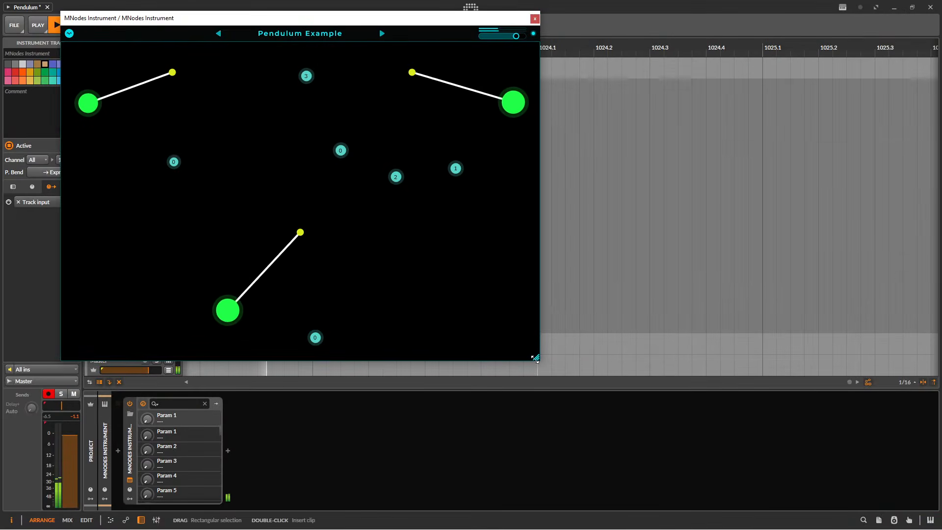
left_click_drag(432, 20, 470, 19)
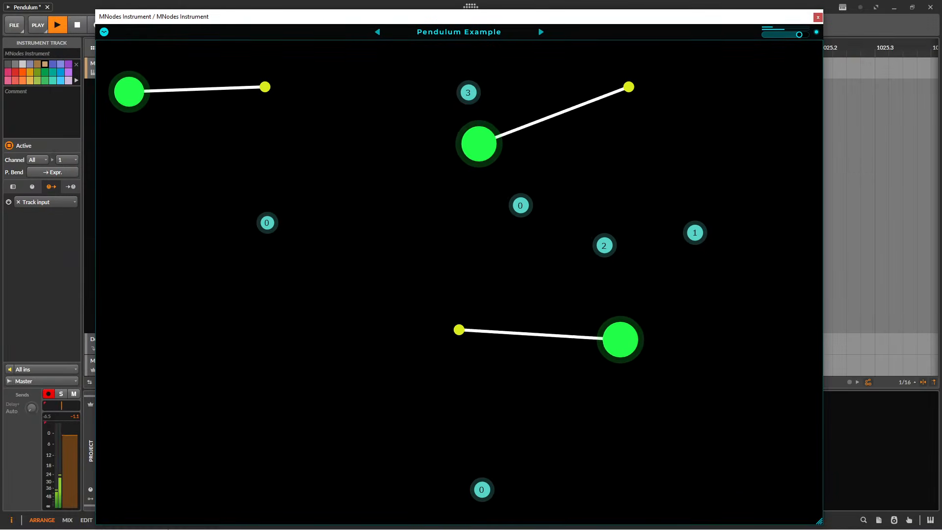
key("super")
left_click(80, 520)
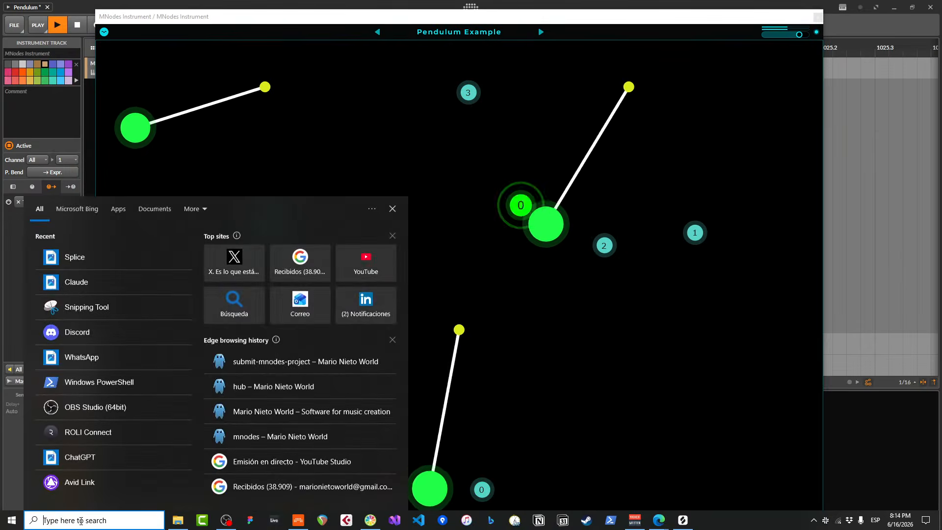
key("Escape")
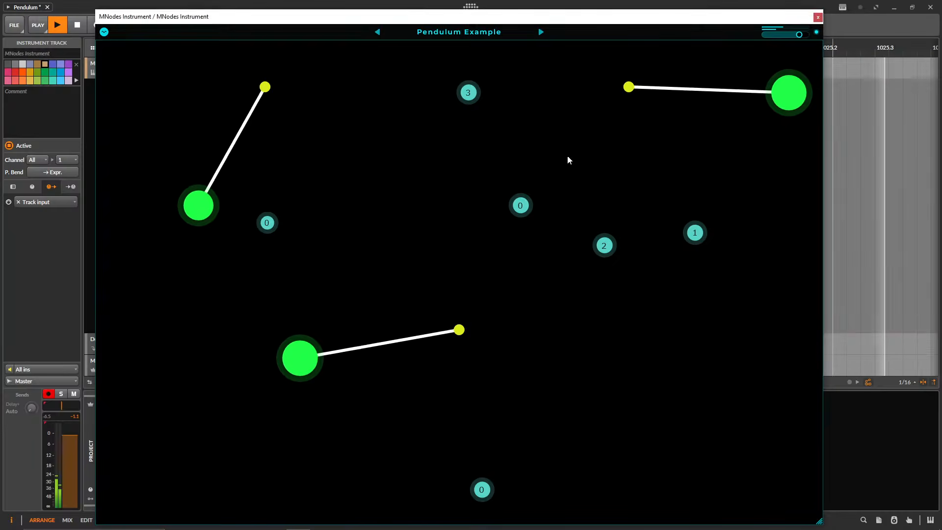
Snip the pendulum display area below the MNodes header, save it to the Desktop as pend_ex in PNG format, and close Snipping Tool.
key("super+shift+s")
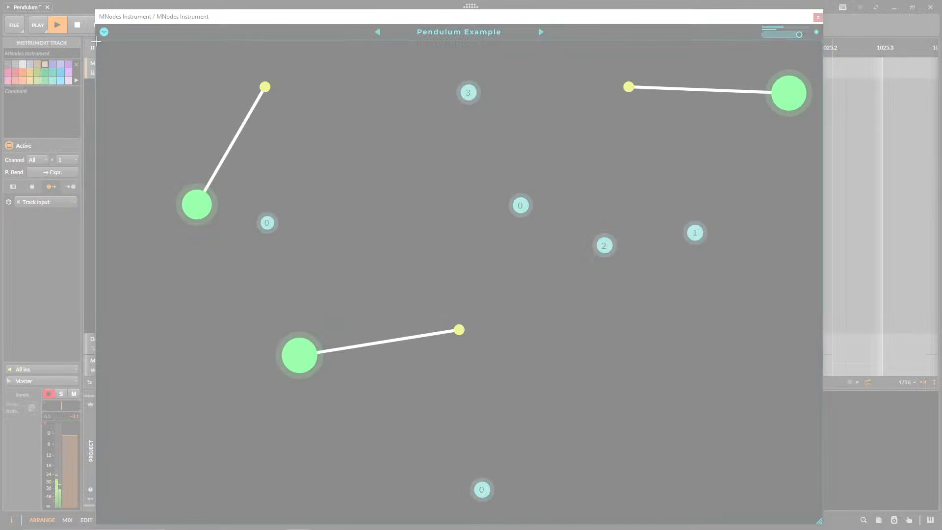
left_click_drag(96, 41, 822, 525)
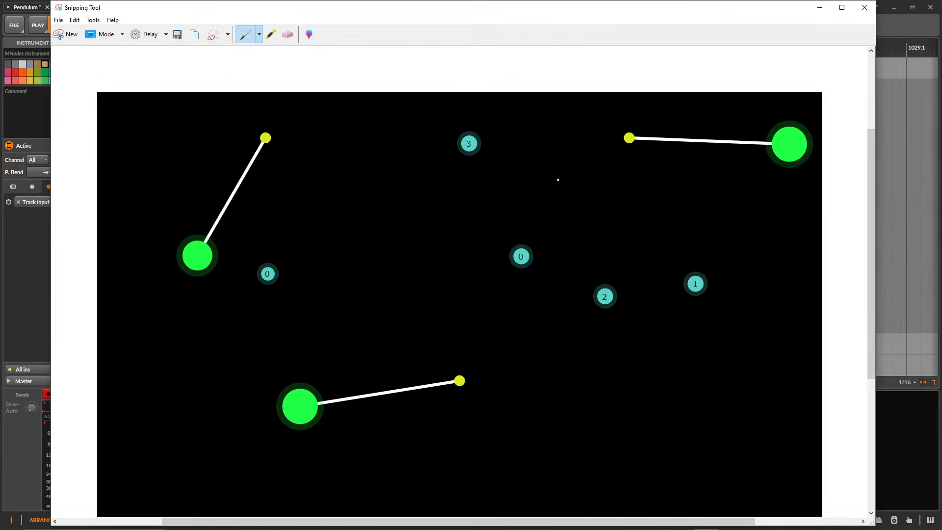
left_click(57, 20)
left_click(73, 45)
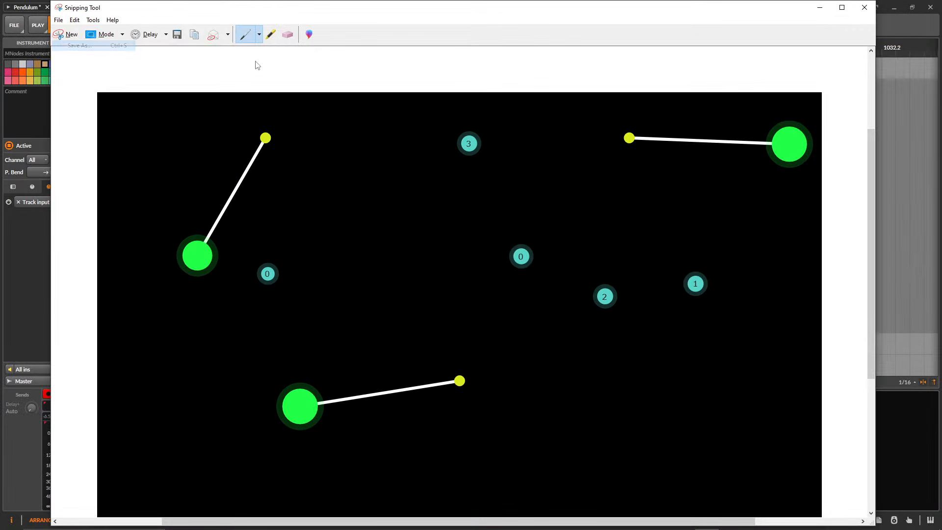
type("pend_ex")
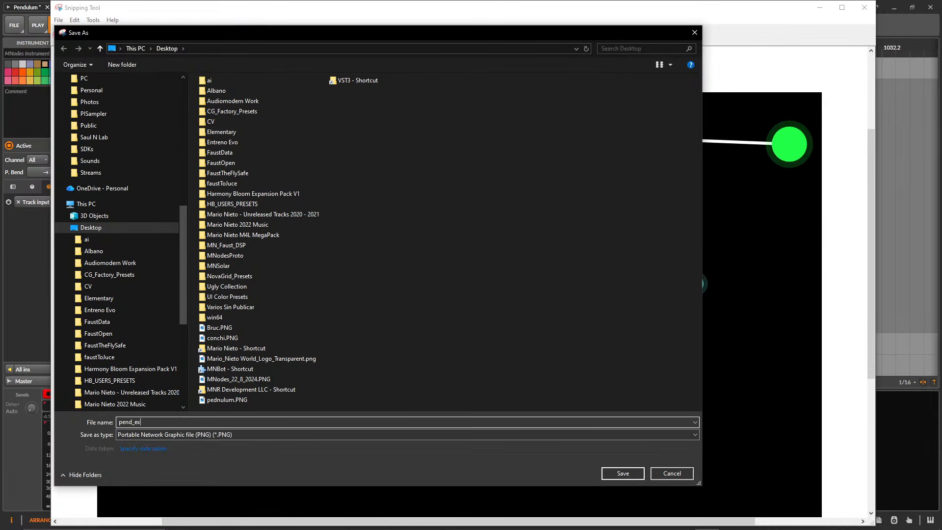
key("Return")
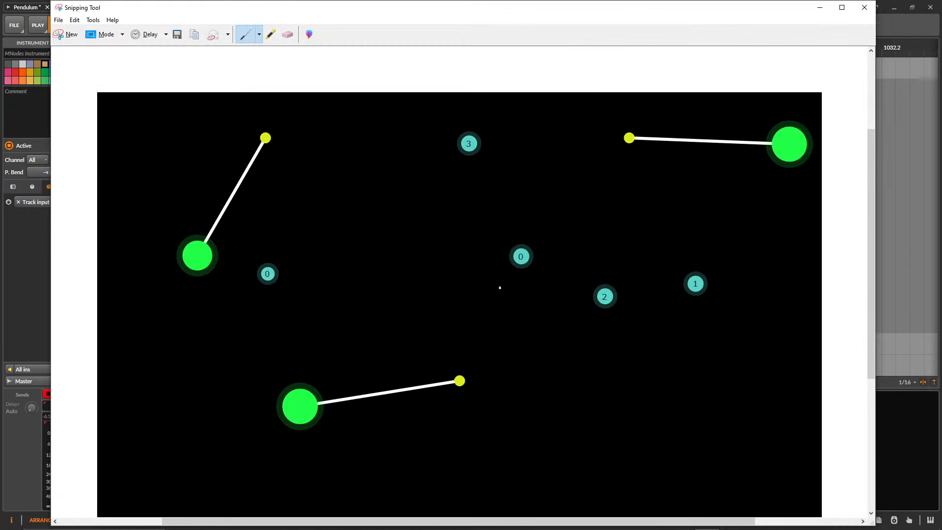
left_click(875, 6)
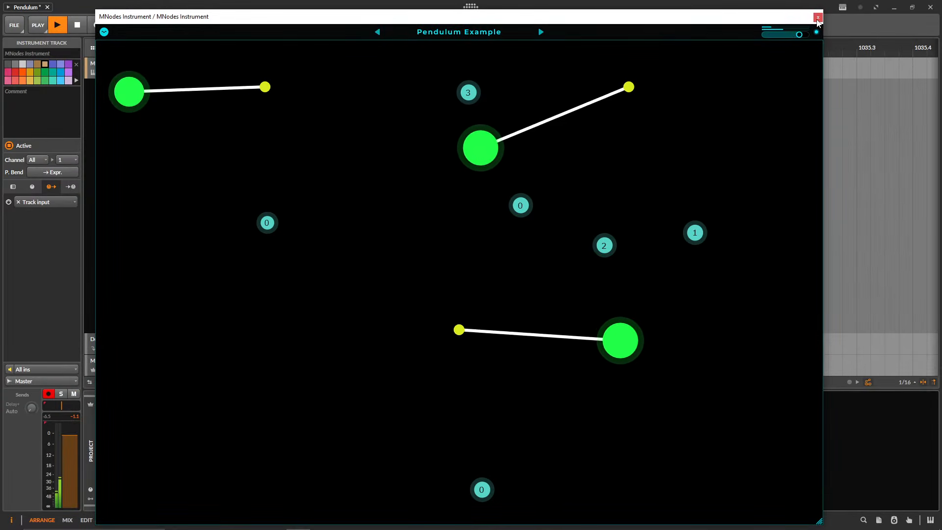
Close the MNodes window, move the DAW window down to uncover the desktop, and view pend_ex.PNG in the image viewer.
left_click(818, 20)
left_click_drag(570, 10, 589, 102)
double_click(69, 74)
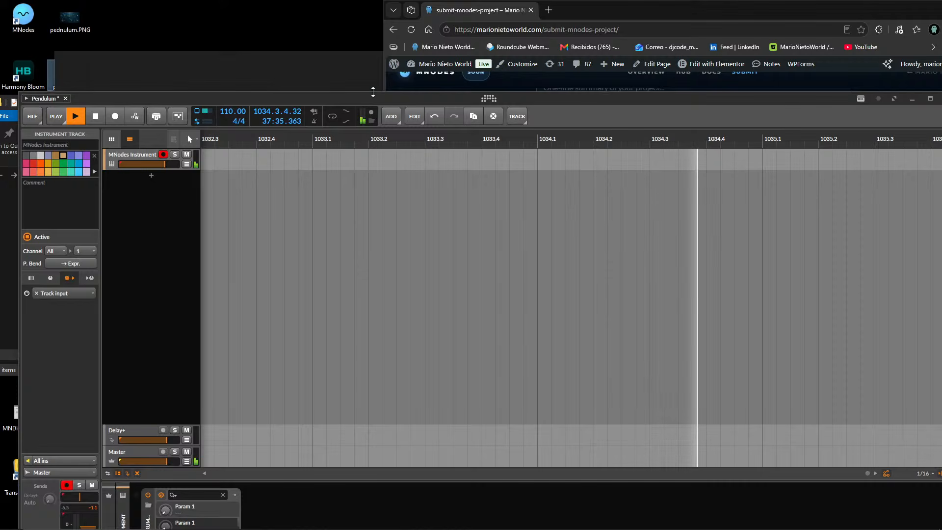
left_click_drag(255, 64, 211, 54)
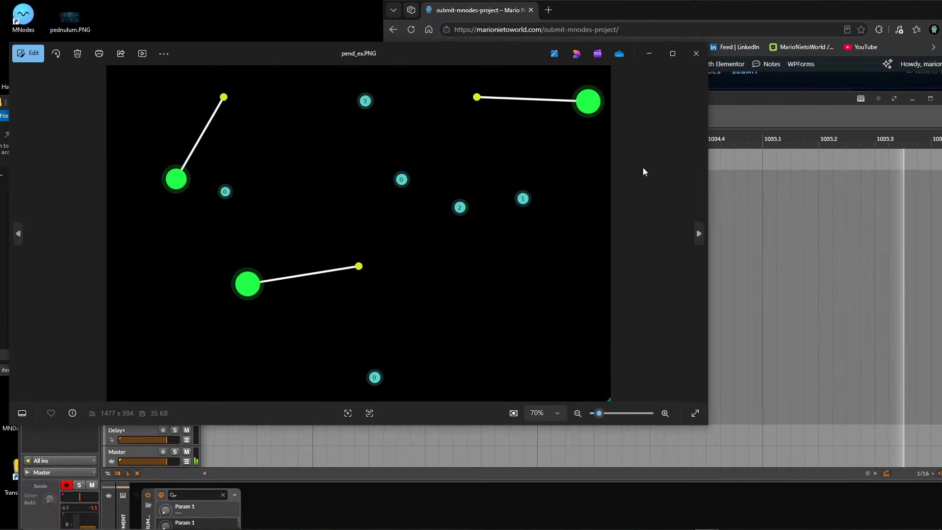
Close the image viewer, replace the submission's cover image with pend_ex.PNG from the desktop, and move the browser fully into view.
left_click(697, 53)
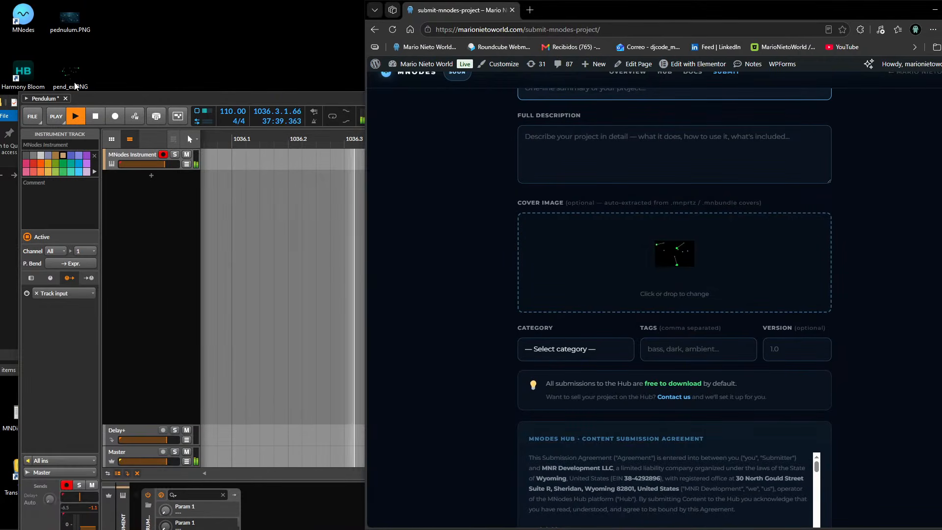
left_click_drag(70, 73, 653, 251)
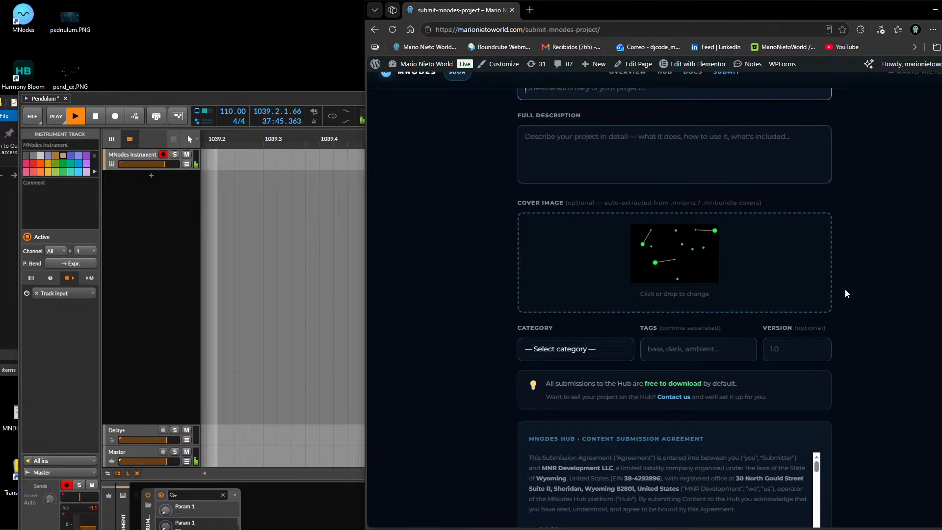
left_click_drag(628, 19, 446, 19)
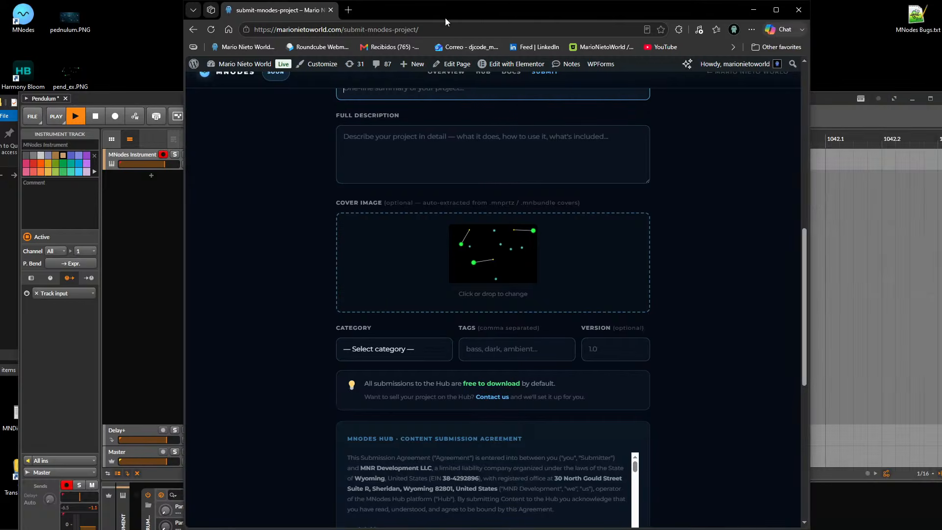
Set the submission's category to Instruments, its tags to Ambient, example, Vital, and its version to 1.0.
left_click(398, 348)
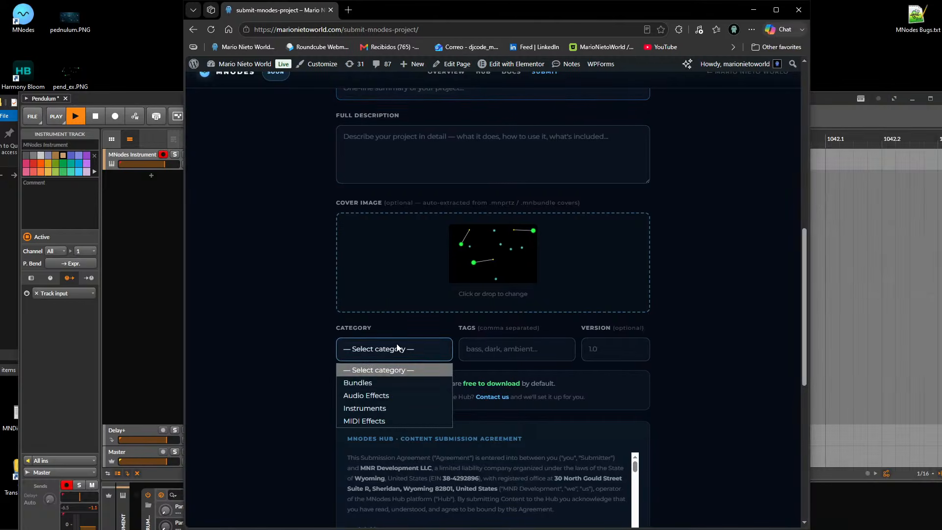
left_click(406, 407)
key("Tab")
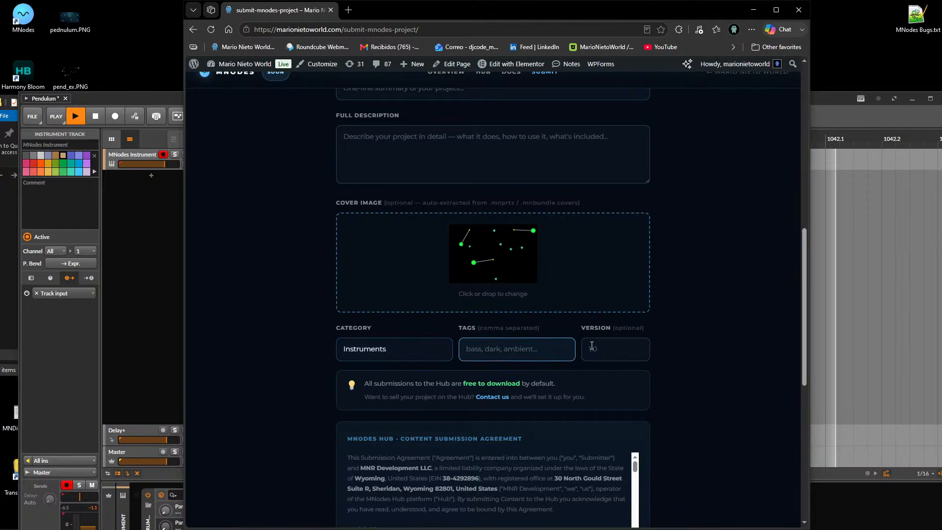
type("Ambient, example, Vital")
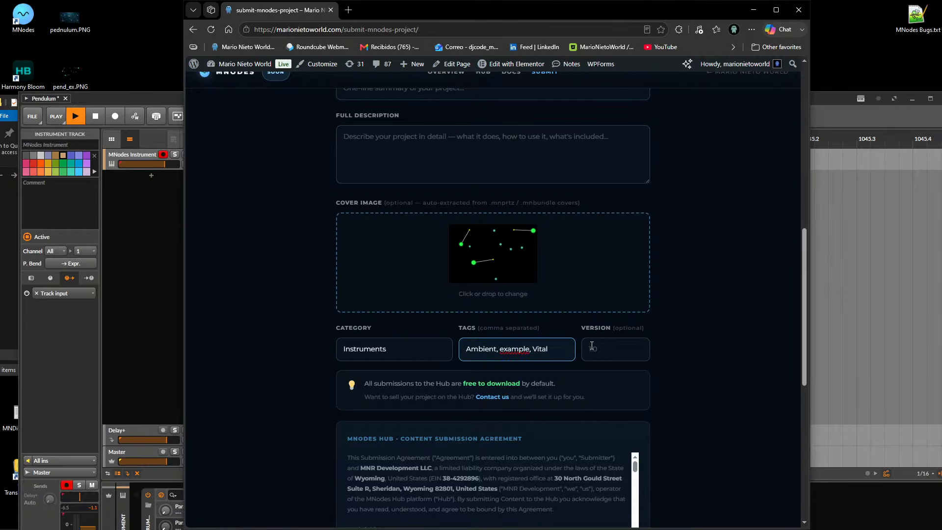
left_click(592, 346)
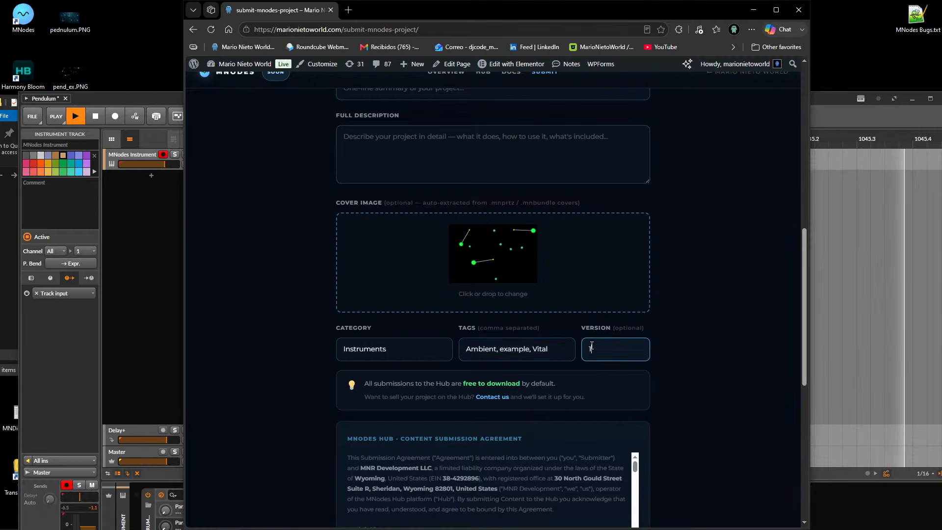
Accept the MNodes Hub content submission agreement and publish the project to the Hub.
scroll(661, 330, "down", 4)
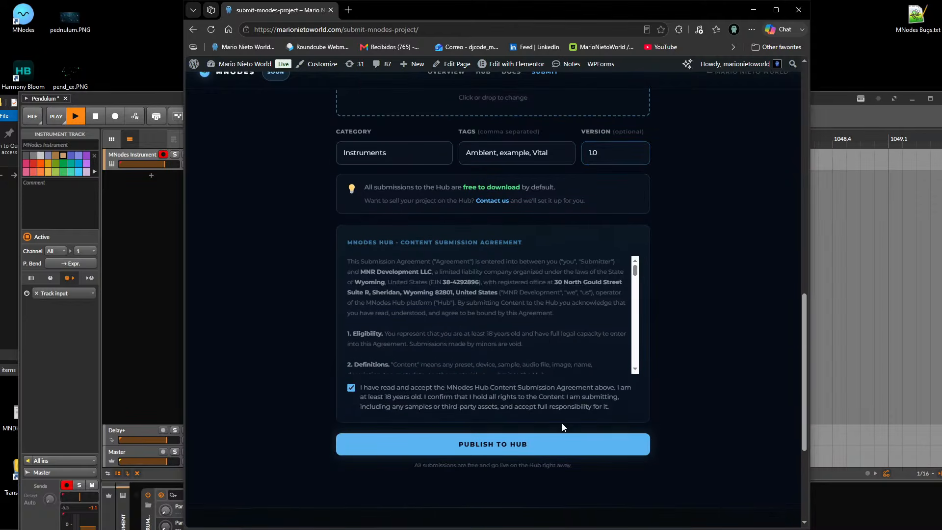
left_click(522, 445)
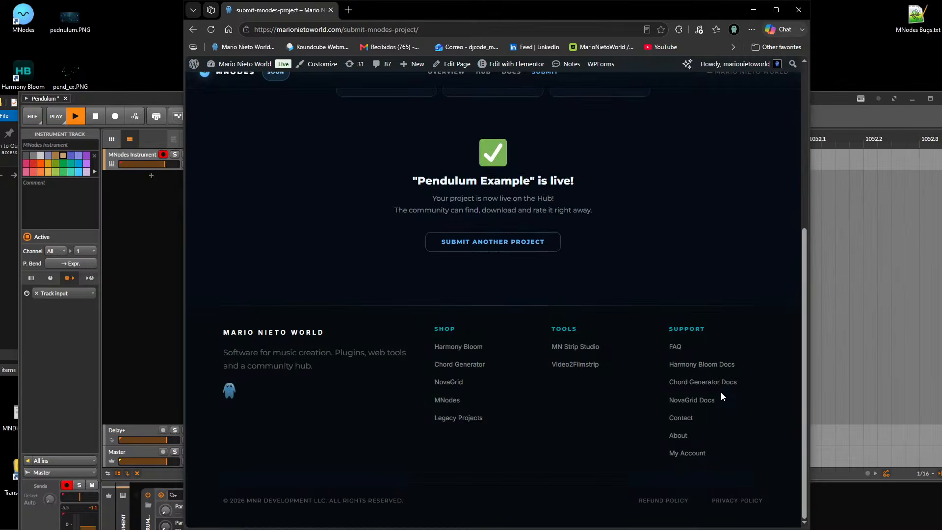
Open the MNodes Hub user library and find the Pendulum Example entry among all projects.
scroll(720, 395, "up", 5)
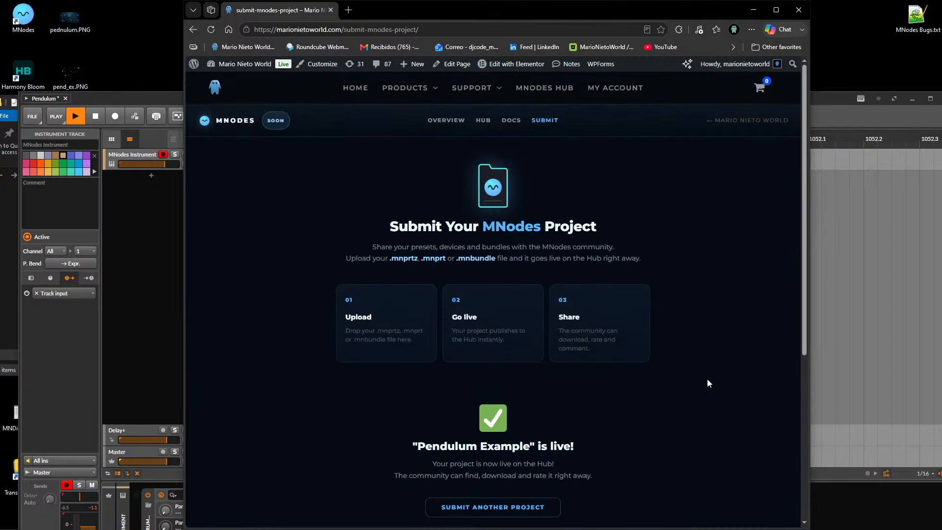
left_click(483, 121)
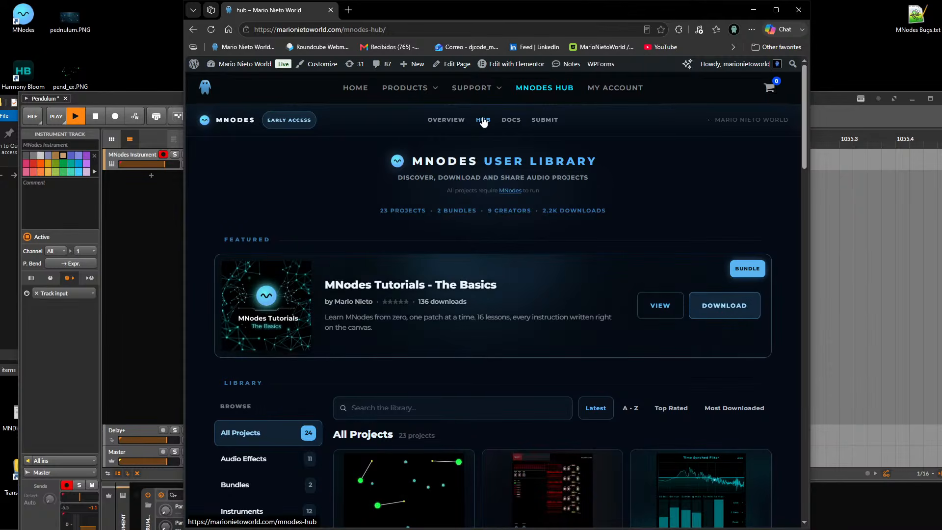
scroll(475, 223, "down", 3)
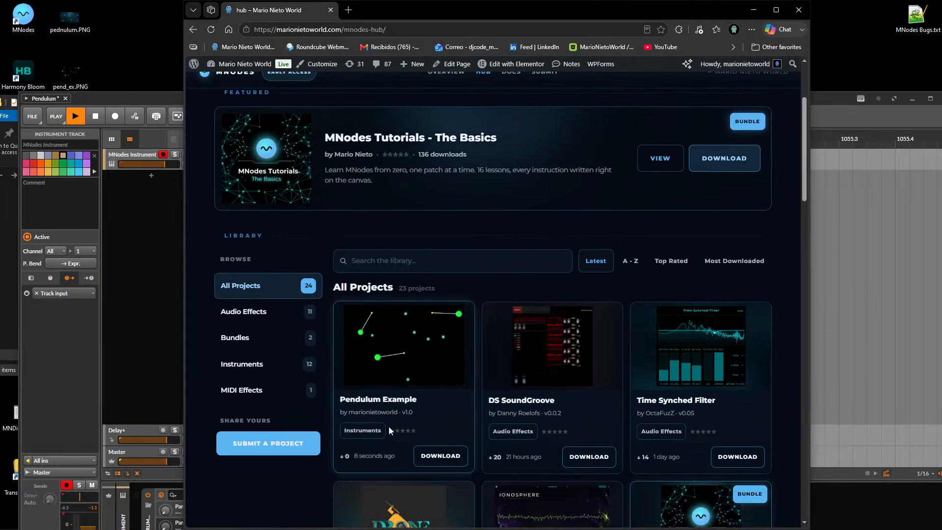
Maximize the browser, give Pendulum Example a five-star review on its project page, and return to the Hub library.
left_click(776, 10)
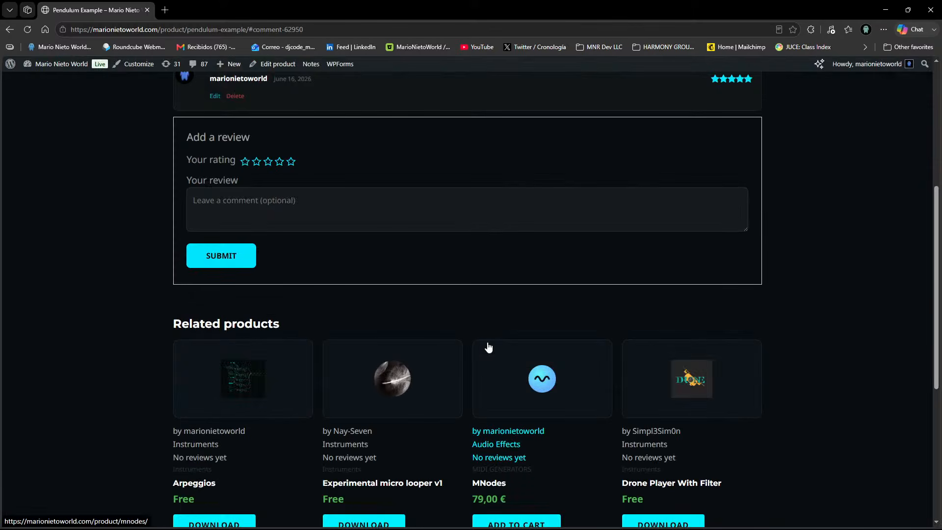
scroll(245, 196, "up", 3)
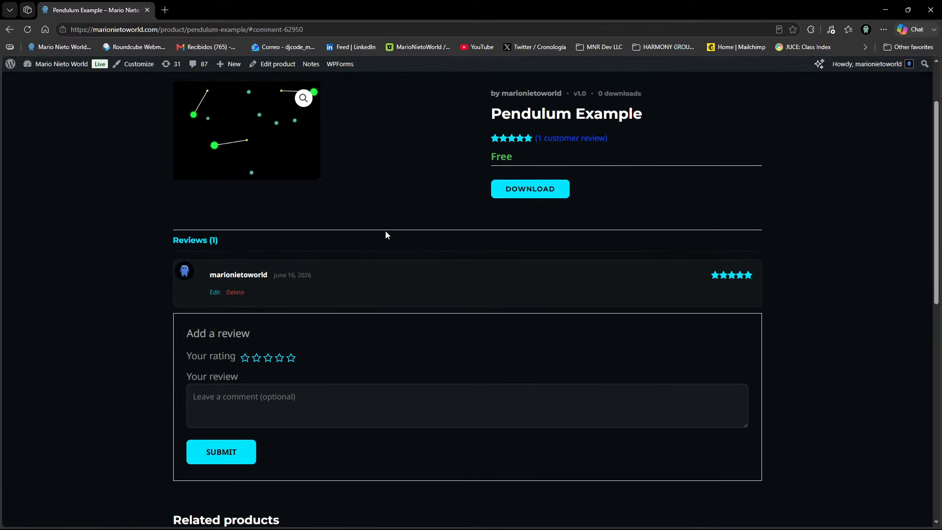
scroll(386, 235, "up", 2)
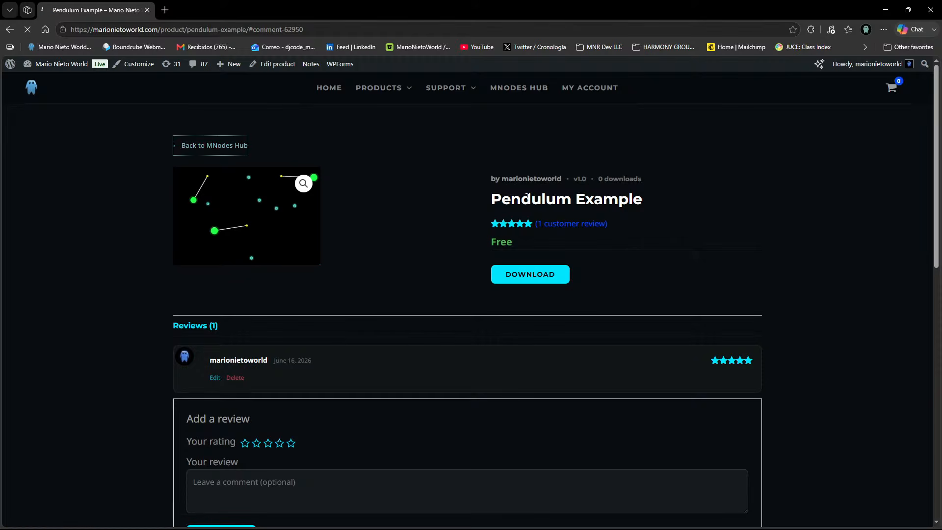
scroll(467, 295, "down", 3)
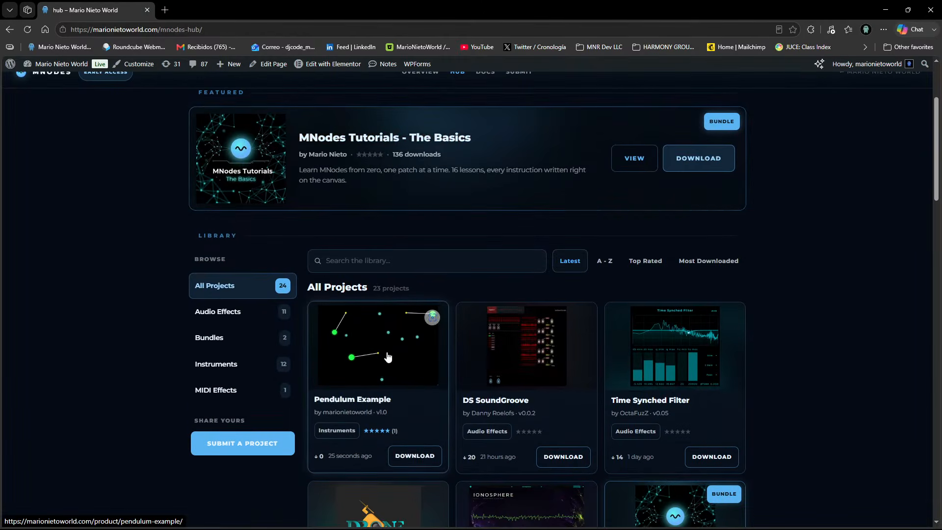
scroll(412, 348, "up", 3)
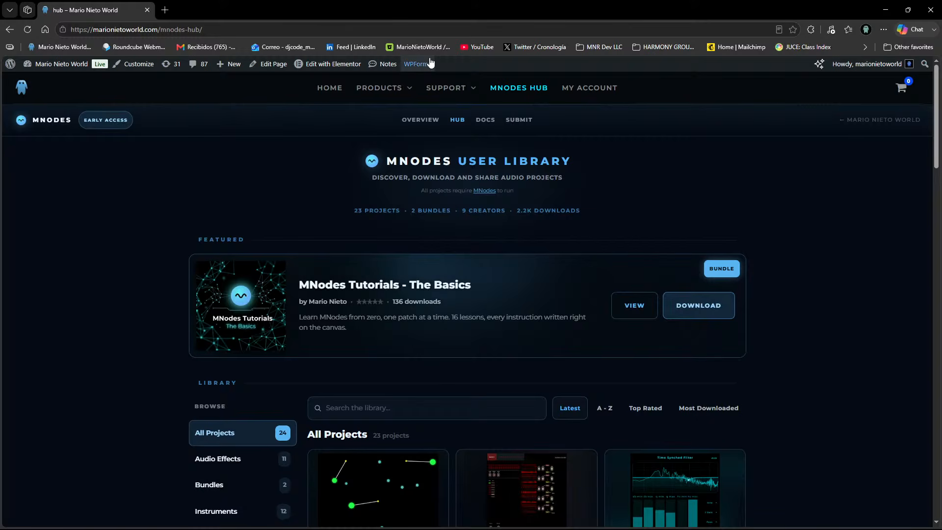
Switch to the Bitwig Studio window, maximize it, and open the MNodes Instrument plugin window.
mouse_move(390, 7)
left_mouse_down()
mouse_move(711, 88)
mouse_move(417, 47)
mouse_move(381, 6)
left_mouse_up()
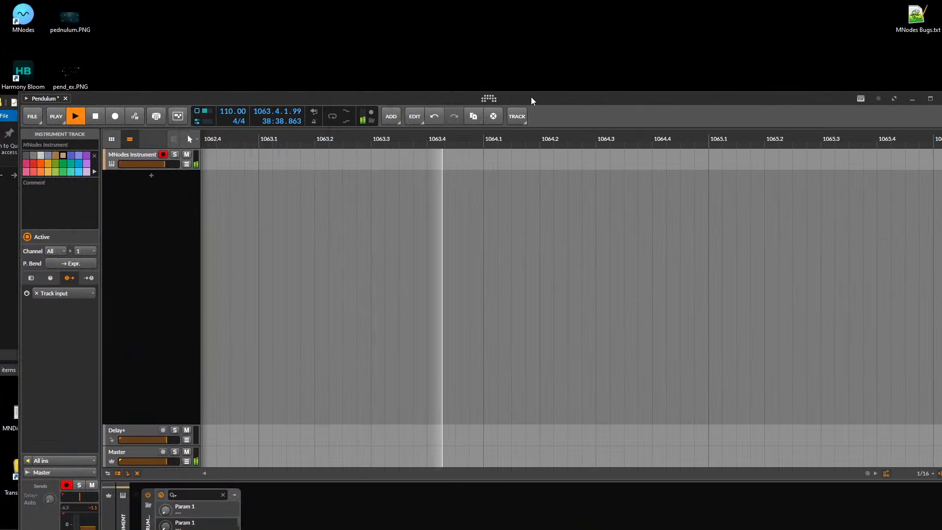
left_click_drag(532, 99, 541, 5)
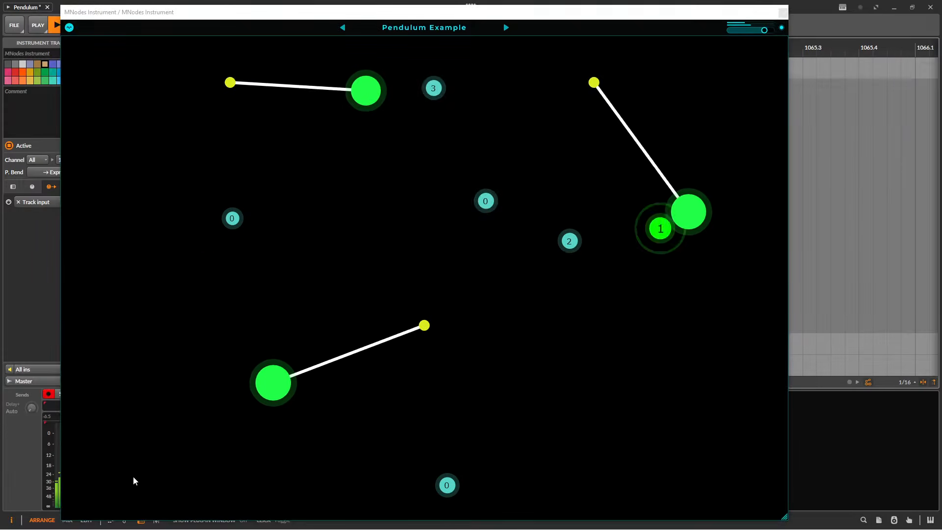
left_click(130, 480)
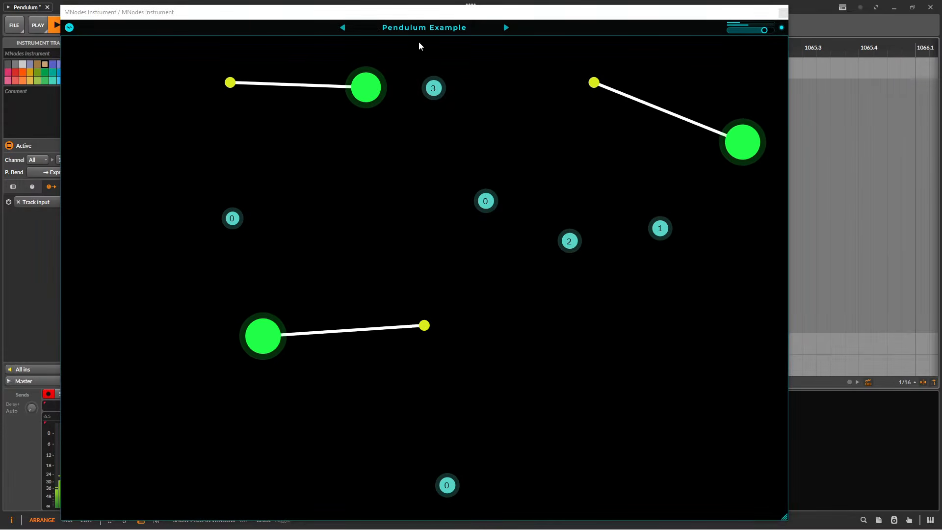
Look up Pendulum Example in the MNodes preset browser, in both the Hub list and the Recent presets, and close the preset browser.
left_click(405, 27)
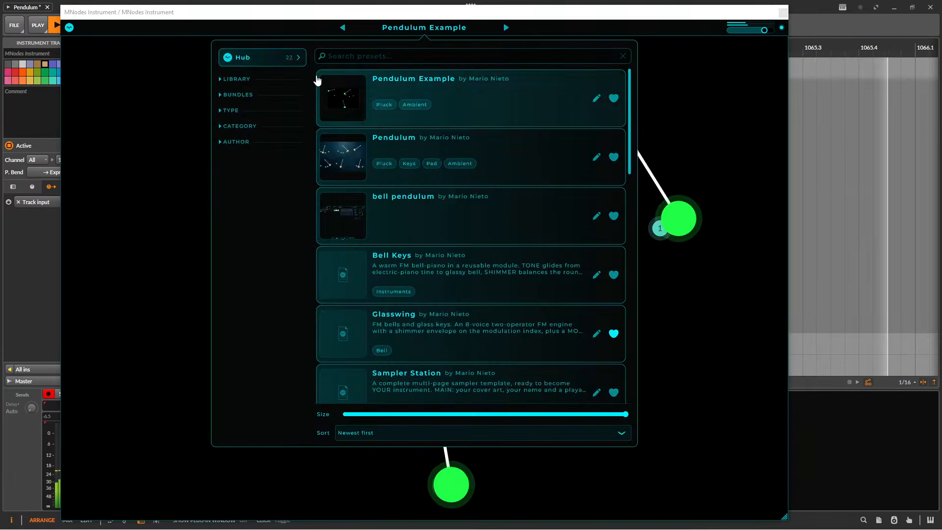
left_click(268, 59)
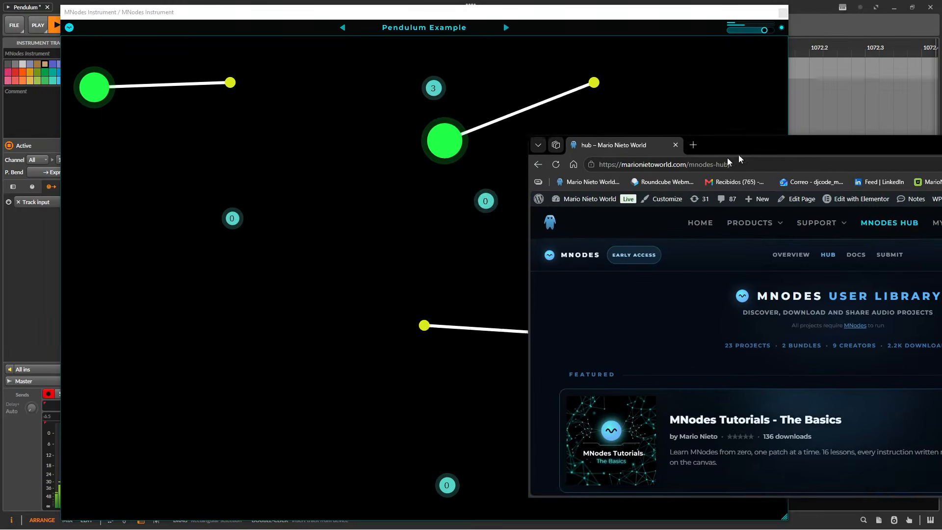
left_click_drag(738, 156, 734, 125)
left_click(429, 30)
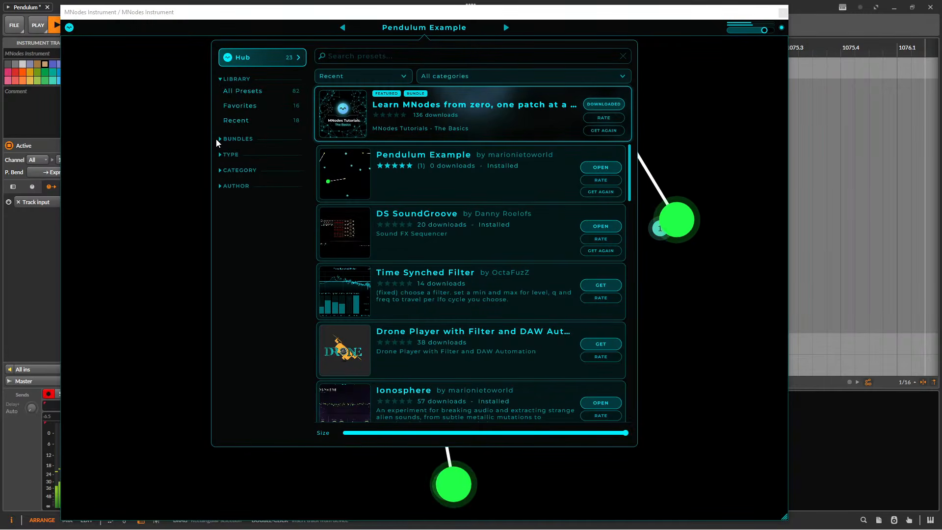
left_click(240, 122)
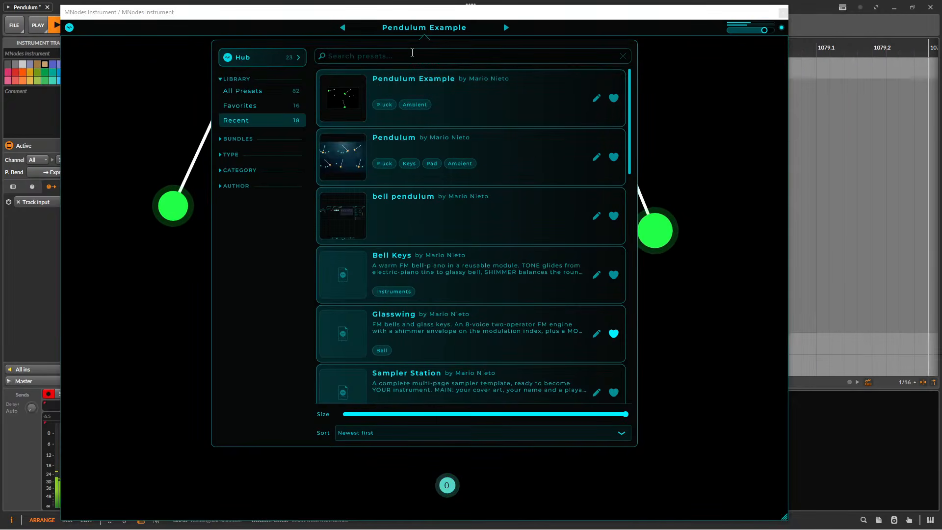
left_click(448, 35)
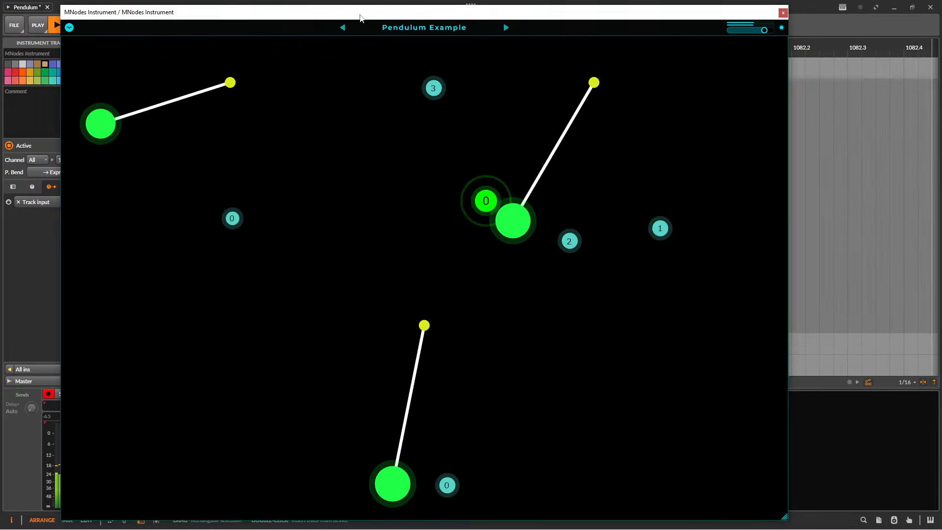
Shrink the MNodes window to roughly half its size and place it over the middle of the arrangement.
left_click_drag(360, 14, 429, 20)
left_click_drag(851, 522, 543, 316)
left_click_drag(359, 24, 471, 105)
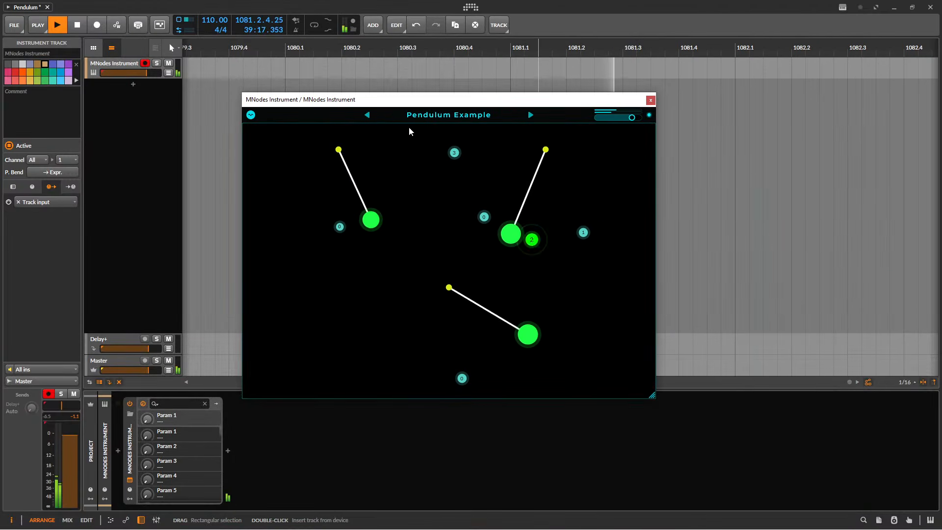
Check the Hub list in the preset browser again and load the Pendulum preset from the Recent presets.
left_click(442, 117)
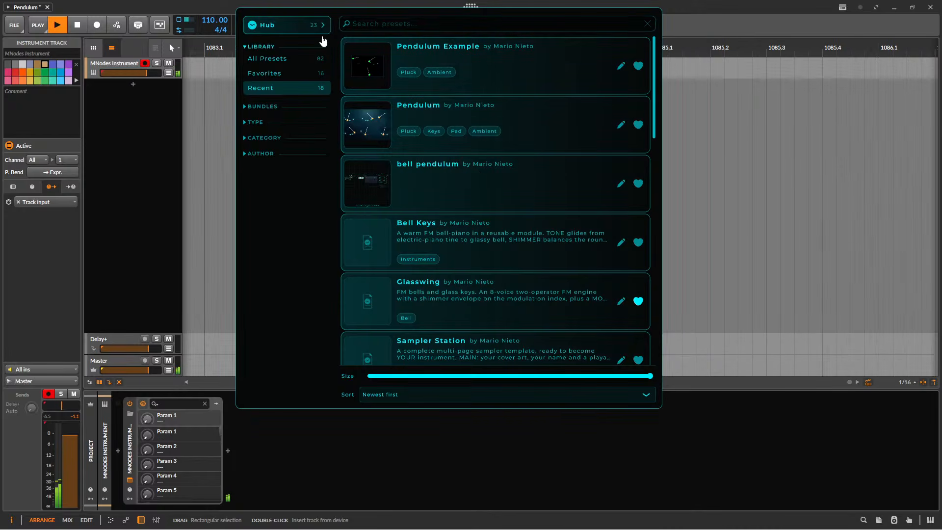
left_click(301, 28)
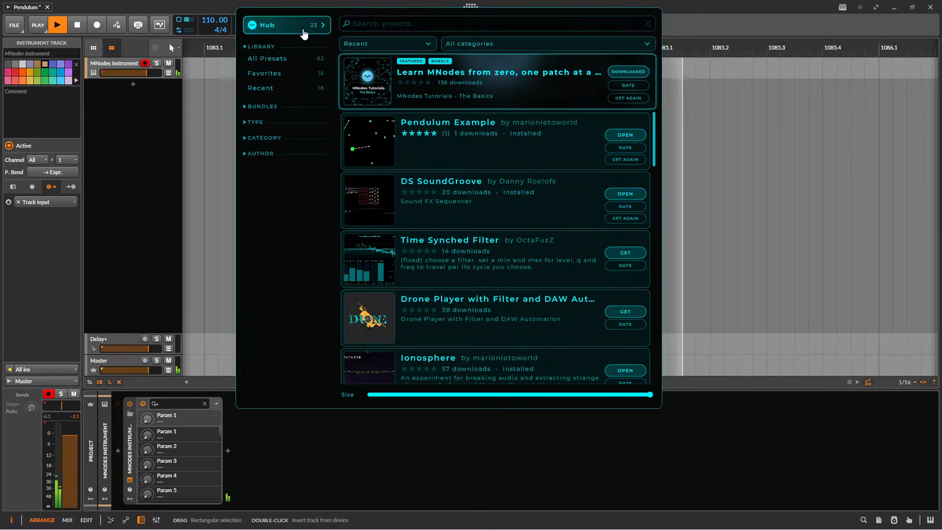
left_click(273, 89)
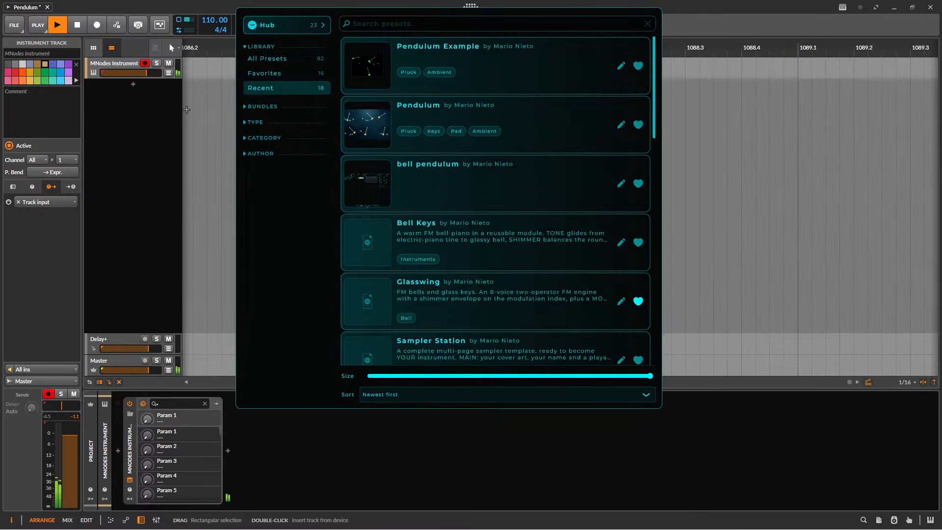
left_click(464, 112)
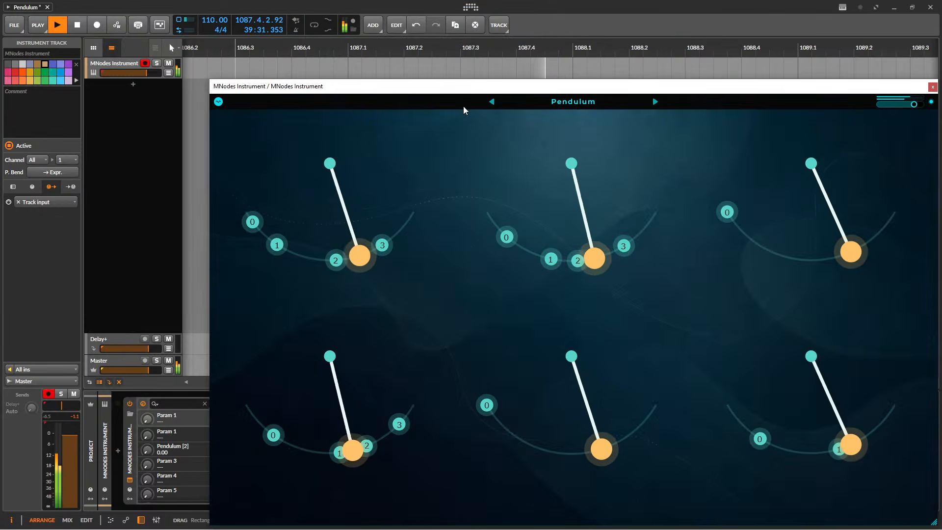
Move the MNodes window clear of the track list and lower the MNodes Instrument track's volume to about -3.6 dB.
left_click_drag(415, 86, 394, 79)
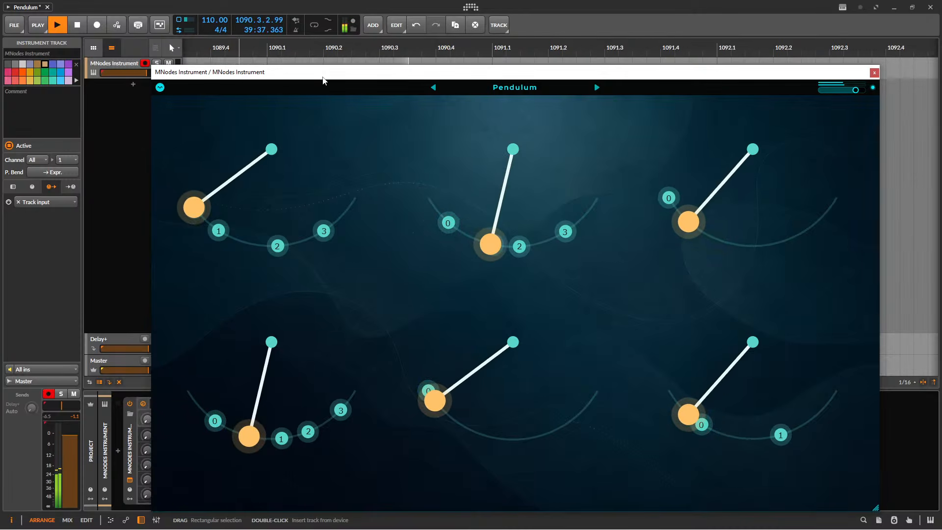
left_click_drag(176, 72, 207, 79)
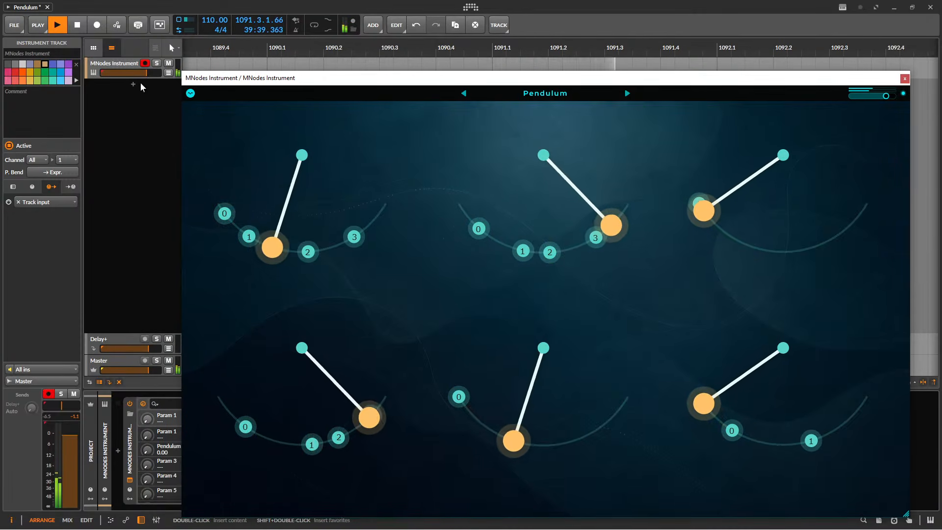
left_click_drag(146, 73, 144, 75)
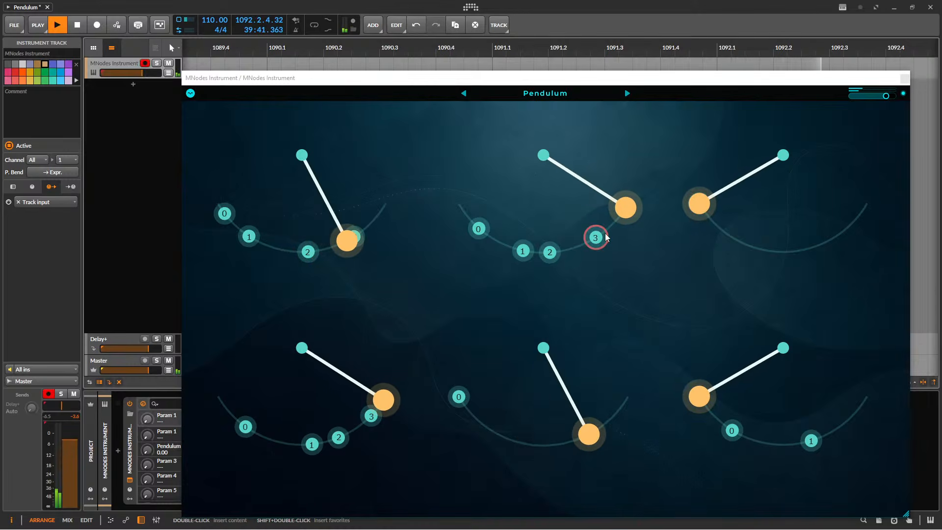
Shrink the MNodes window showing the six pendulums and center it over the arrangement.
left_click_drag(373, 79, 311, 62)
left_click_drag(843, 499, 641, 350)
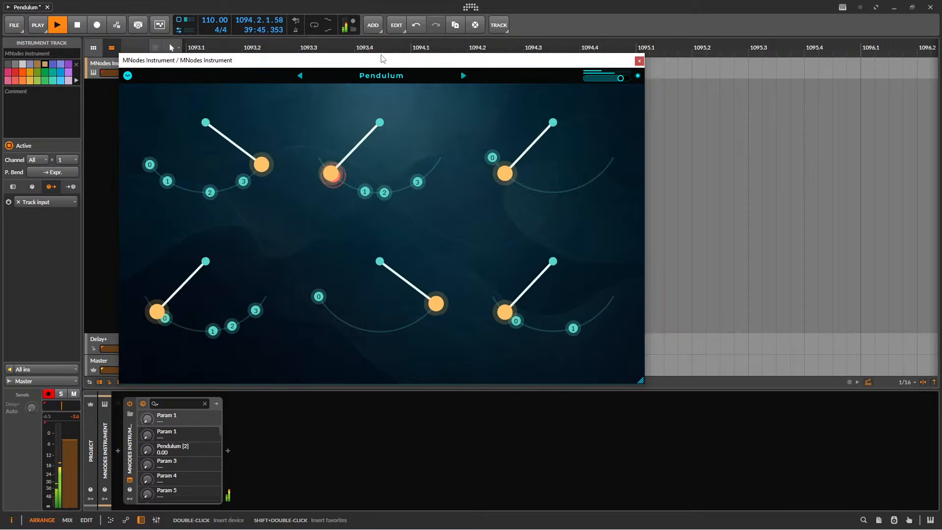
left_click_drag(381, 59, 506, 94)
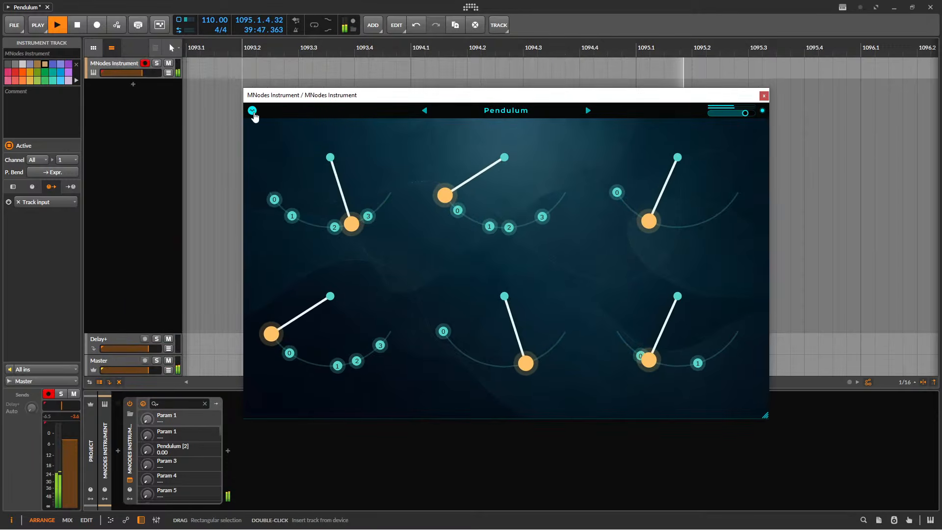
Switch the Pendulum preset to the node editor and examine the pendulum, MIDI and Bell Keys chains.
left_click(252, 110)
left_click_drag(470, 160, 416, 259)
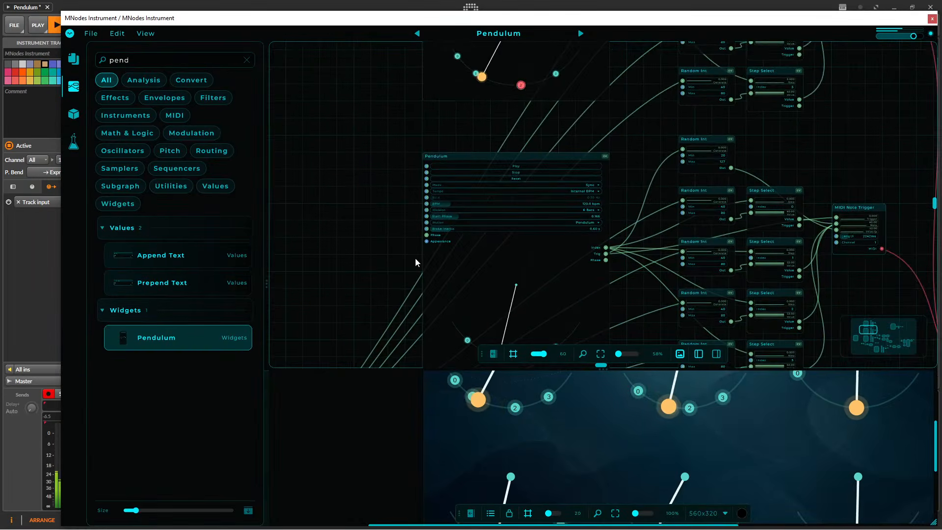
scroll(353, 221, "down", 8)
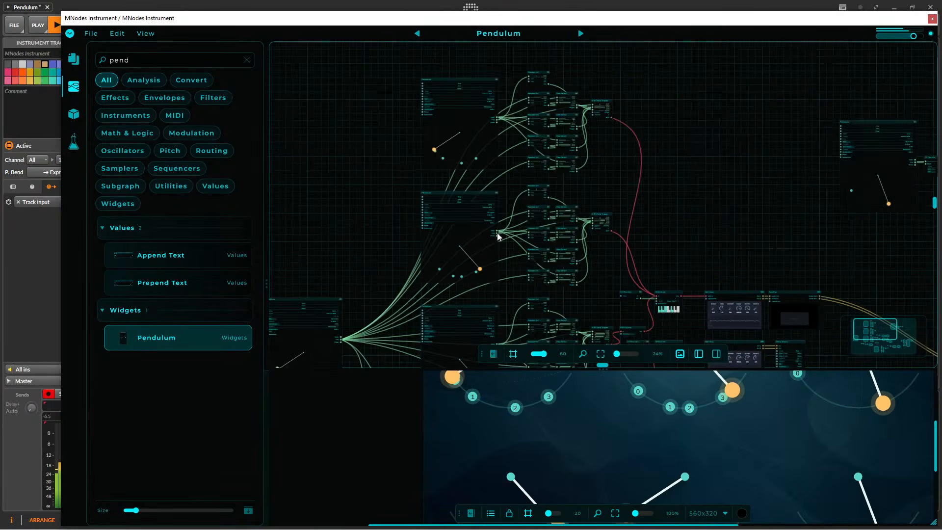
left_click_drag(489, 86, 388, 40)
scroll(480, 249, "up", 8)
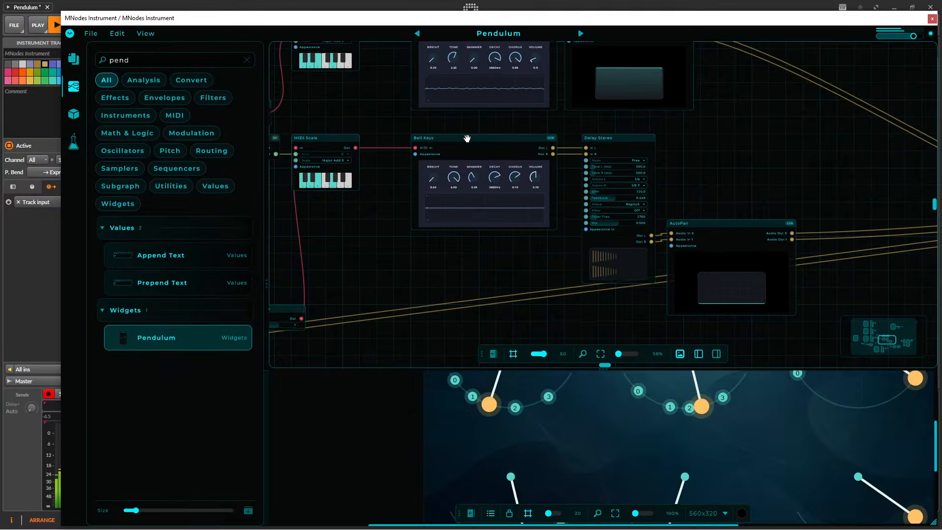
Look inside the Bell Keys module's Bell Voices subgraph, return to the root graph and review the pendulum chains.
double_click(467, 139)
double_click(519, 164)
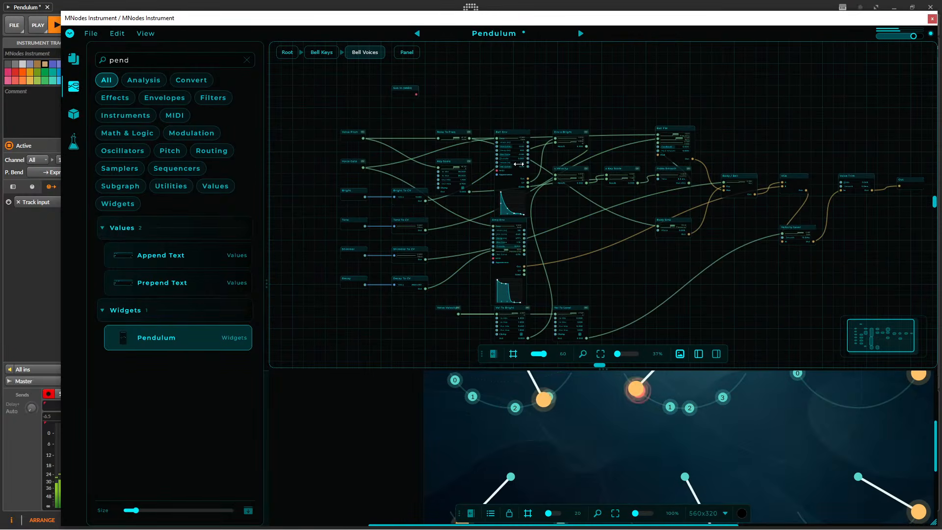
left_click(287, 55)
left_click_drag(367, 117, 473, 176)
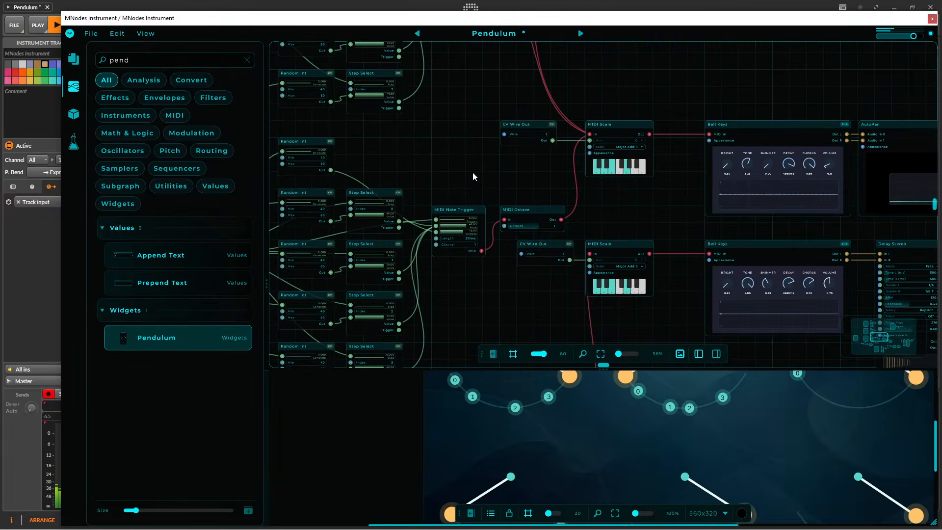
scroll(472, 177, "down", 5)
scroll(582, 104, "down", 2)
left_click_drag(585, 105, 663, 252)
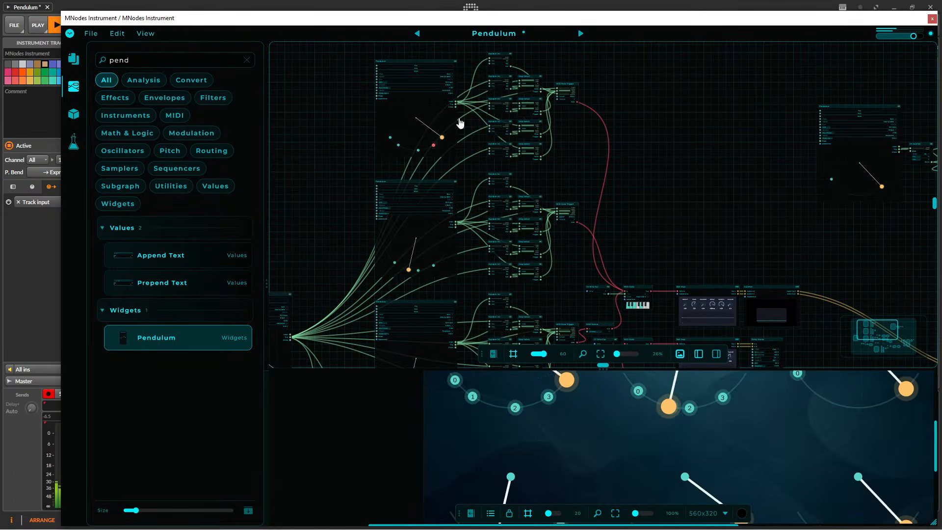
Show the performance view with the six pendulums over the arrangement and return to the node editor.
left_click(69, 33)
left_click(113, 46)
left_click_drag(389, 23, 566, 107)
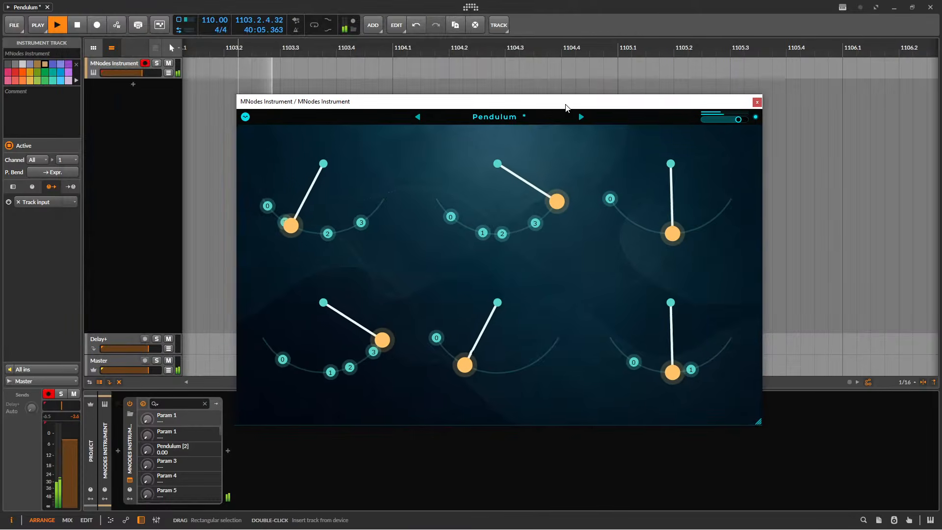
left_click(247, 118)
left_click(263, 131)
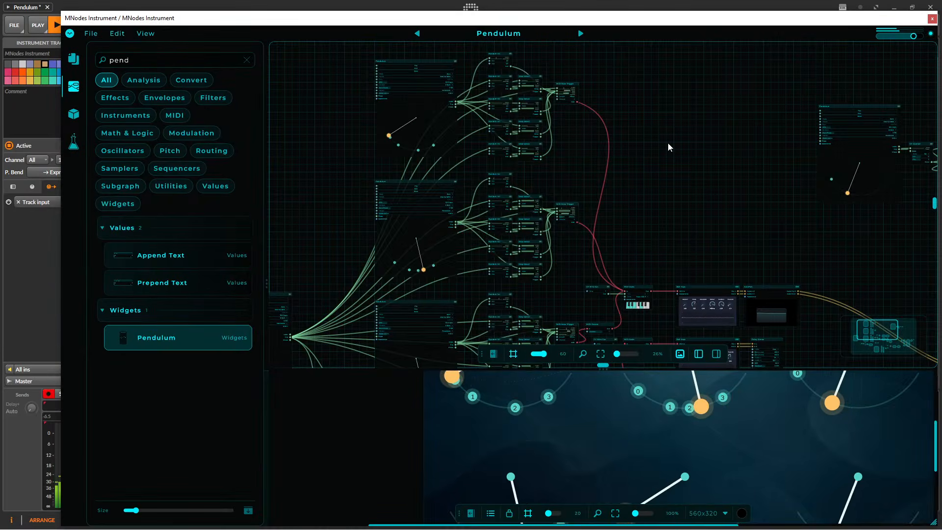
Move the Widget Image node beside the AutoPan node of the lower Bell Keys chain and make it taller.
left_click_drag(672, 208, 518, 65)
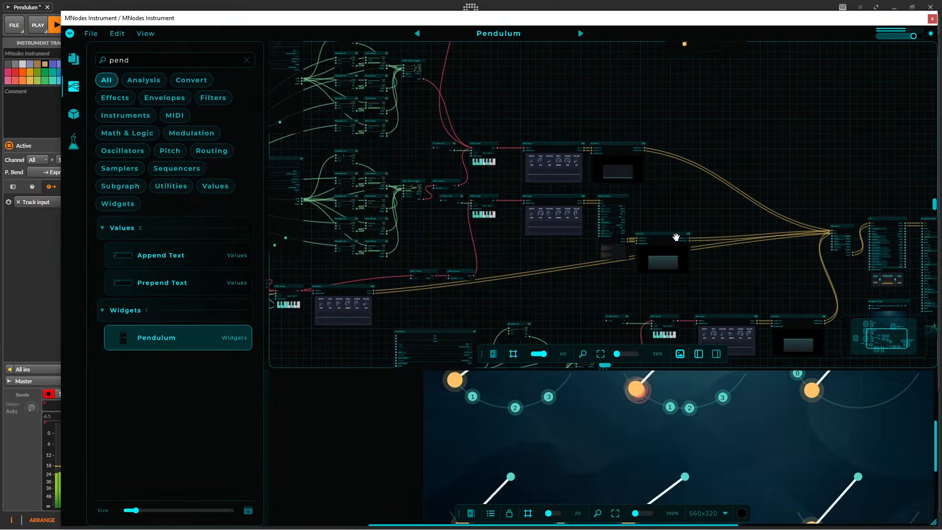
left_click_drag(626, 111, 319, 27)
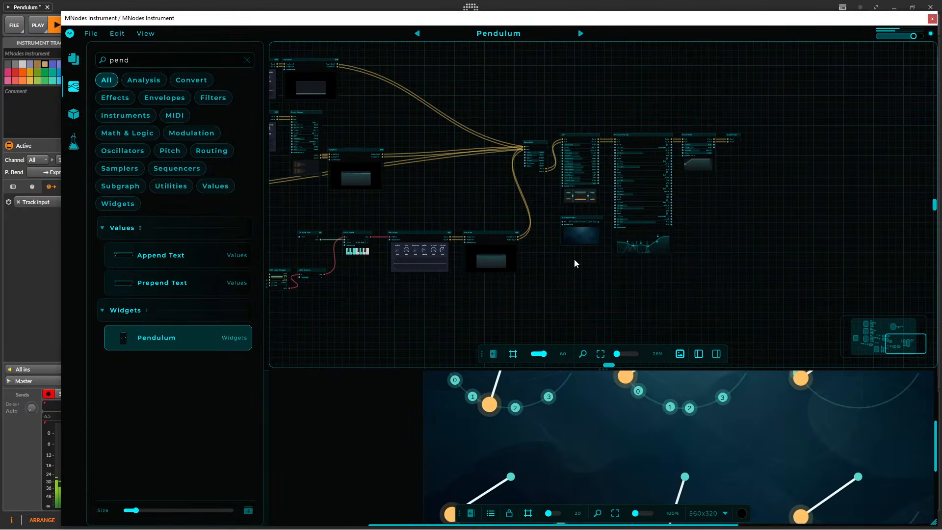
left_click_drag(531, 281, 570, 292)
left_click_drag(620, 228, 587, 244)
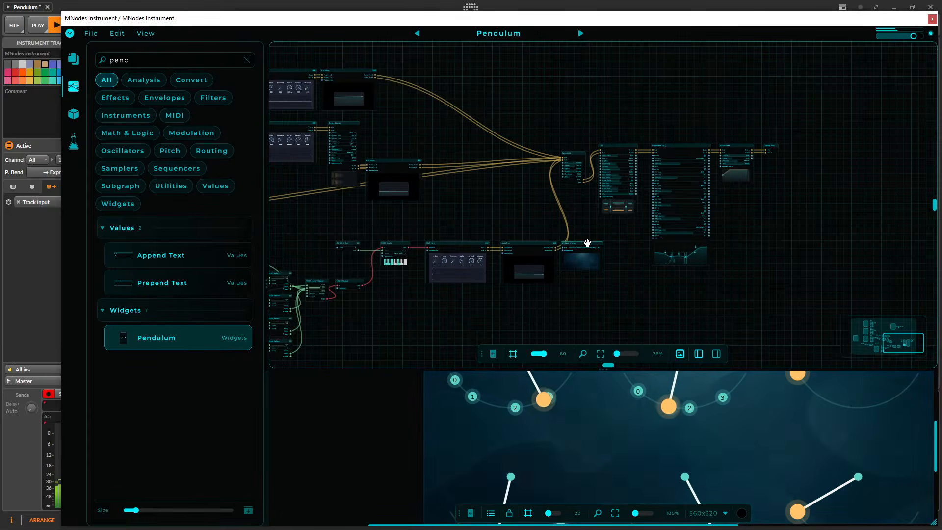
scroll(613, 288, "up", 3)
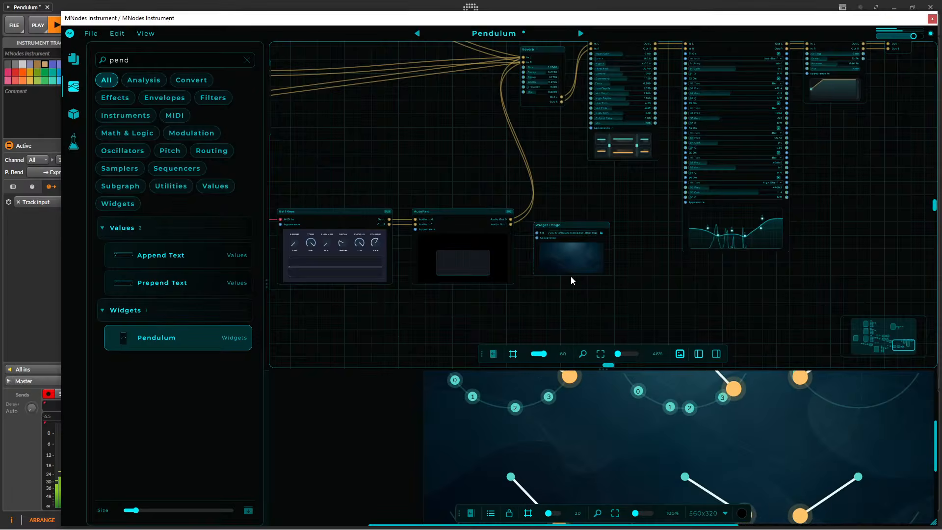
left_click_drag(571, 277, 578, 283)
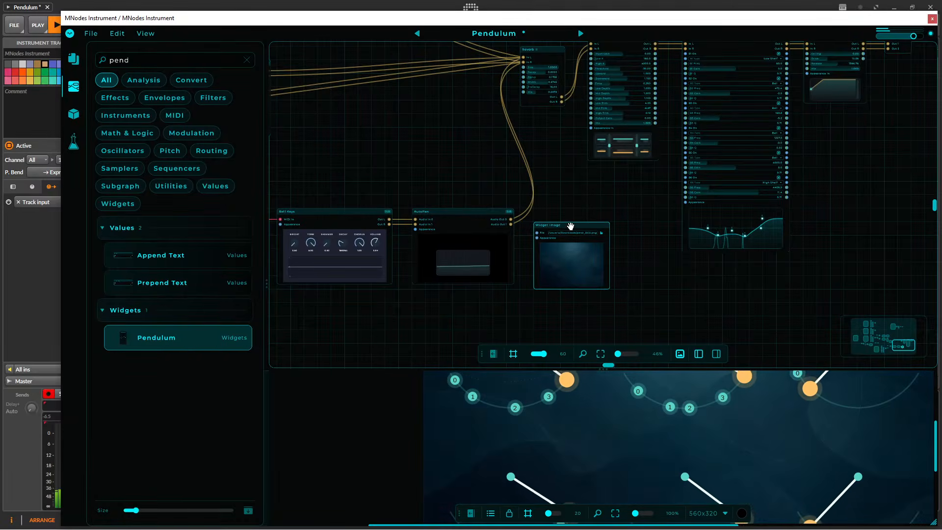
scroll(487, 193, "down", 4)
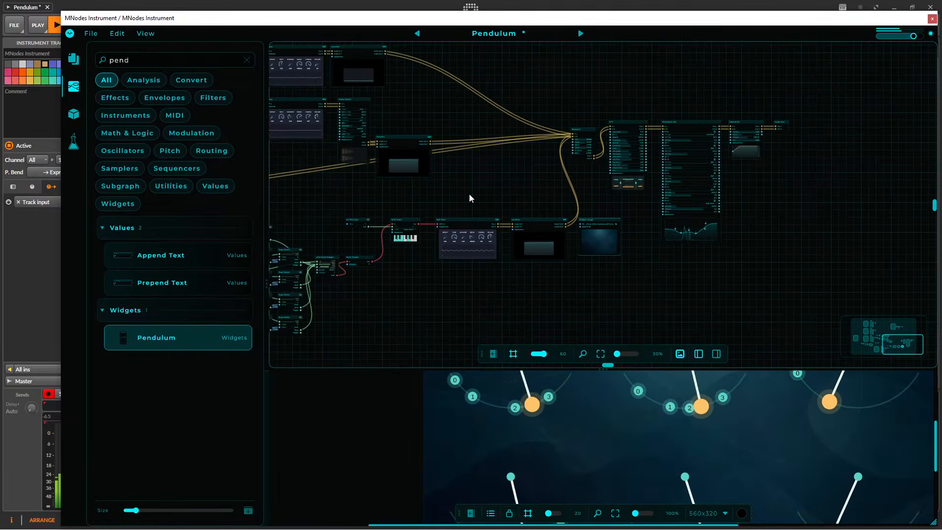
left_click_drag(464, 195, 581, 191)
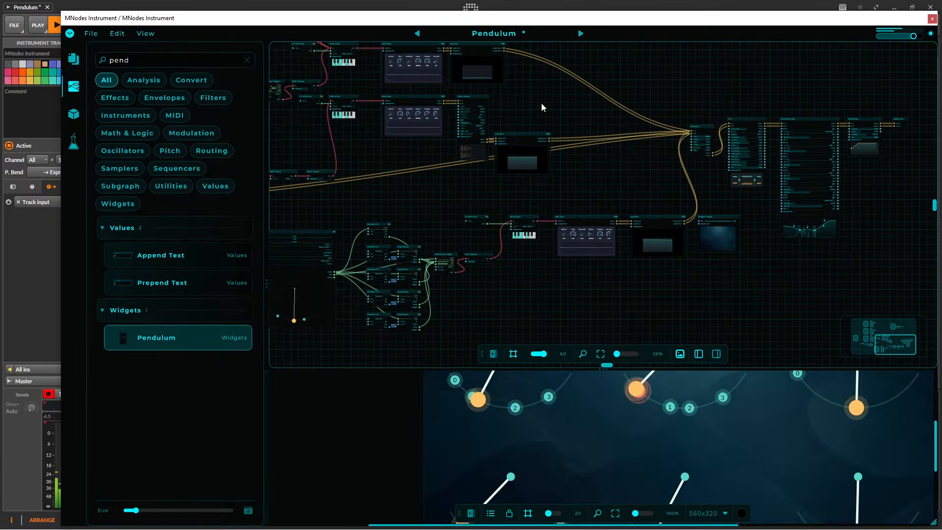
Check the Pendulum preset's details in the preset browser and close the editor without changing anything.
left_click(90, 36)
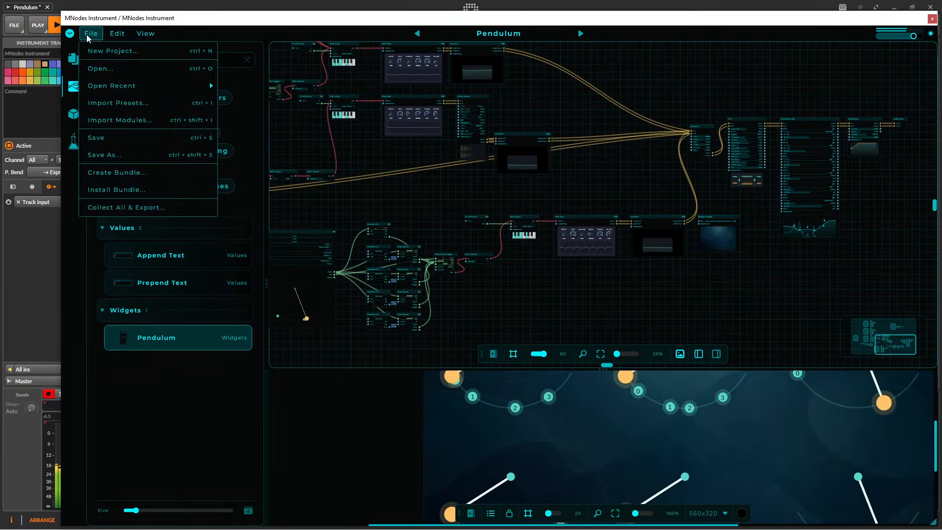
left_click(494, 34)
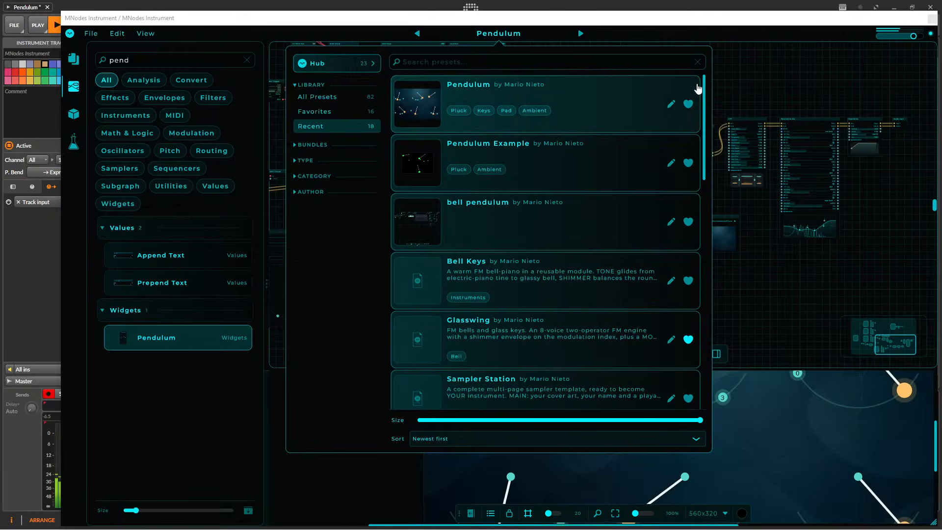
right_click(594, 98)
left_click(672, 105)
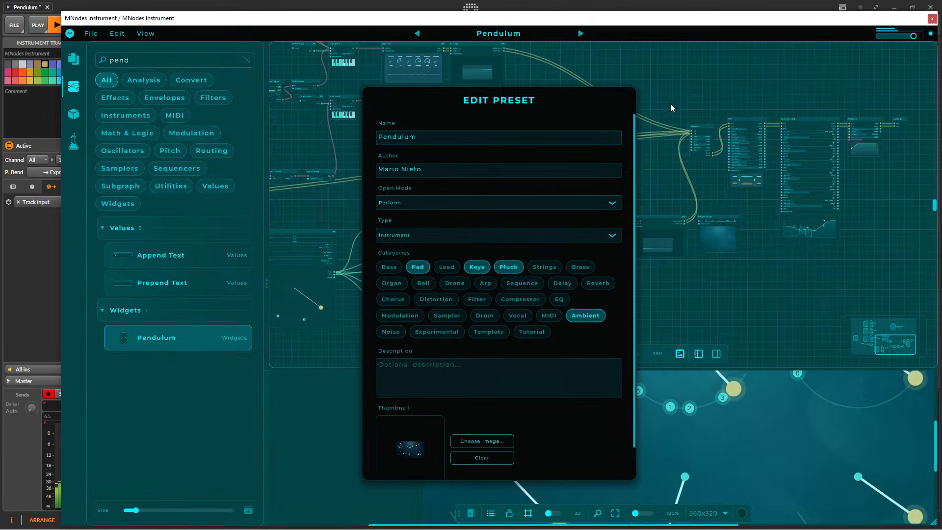
key("Escape")
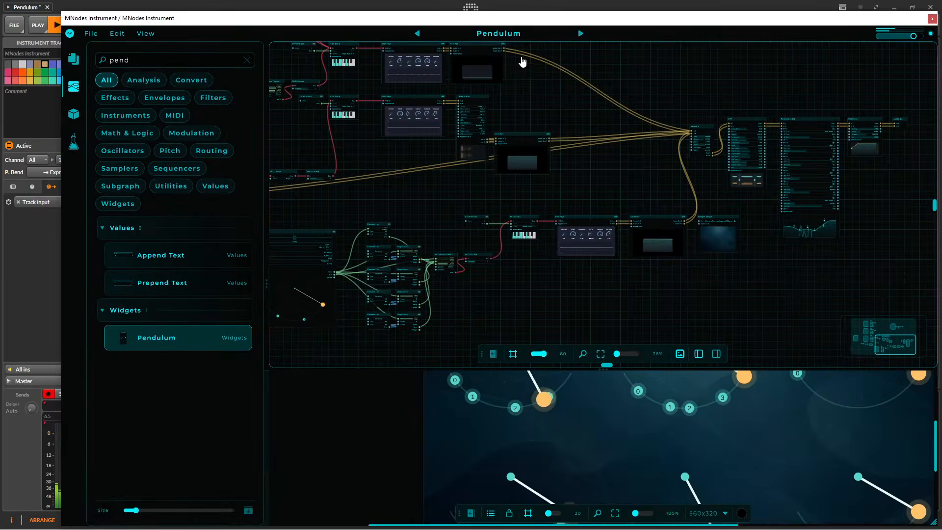
left_click(499, 33)
left_click(508, 43)
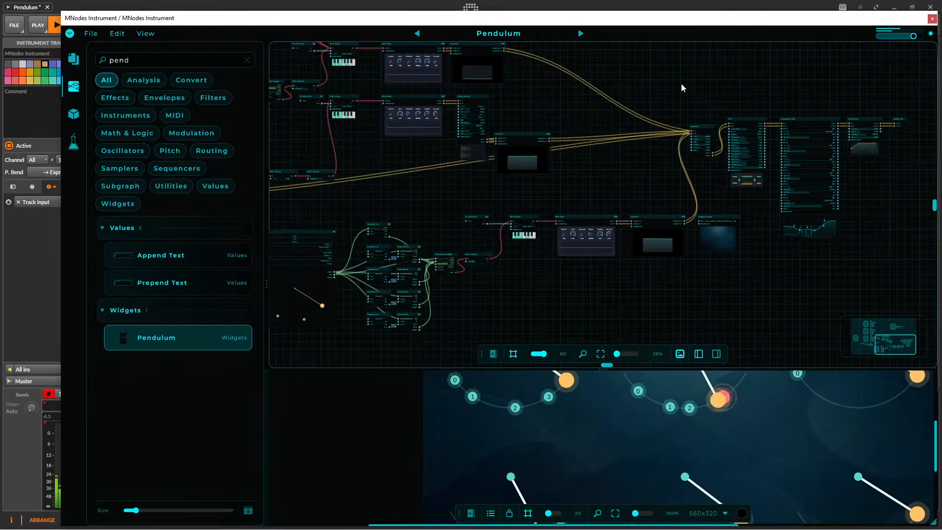
Collect and export the preset with all its files as Pendulum.mnprtz on the Desktop and reveal it in its folder.
left_click(89, 35)
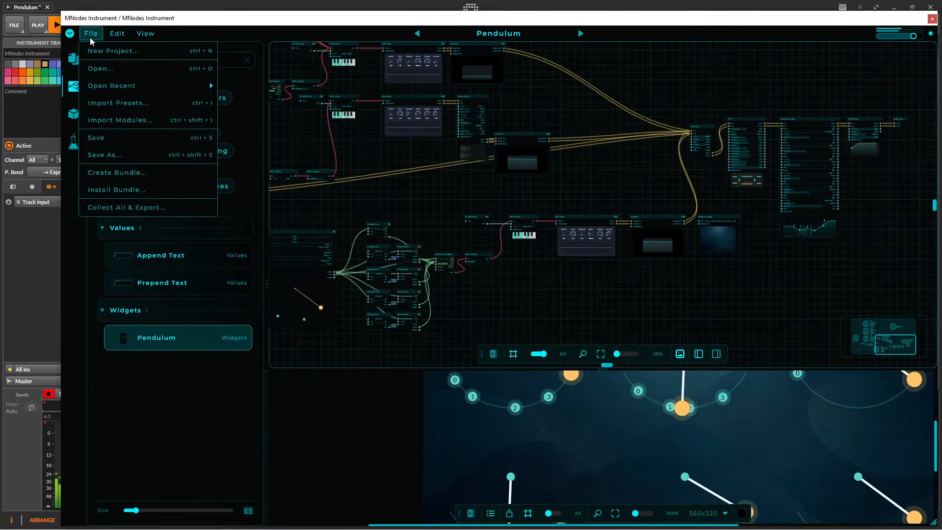
left_click(150, 208)
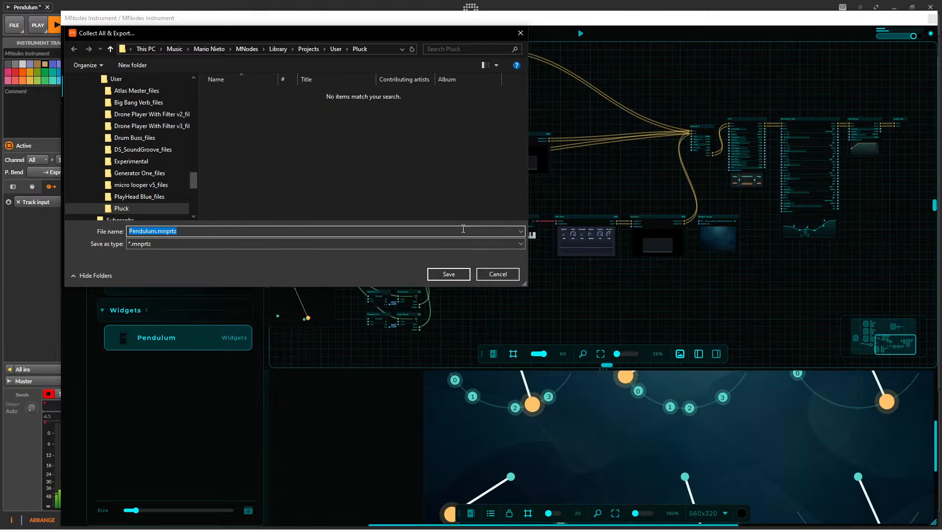
left_click_drag(194, 184, 199, 87)
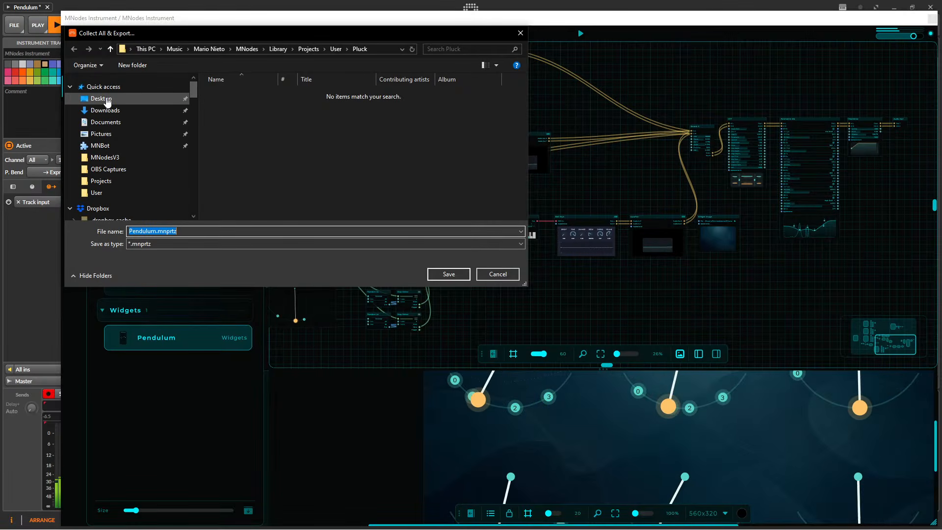
left_click(101, 98)
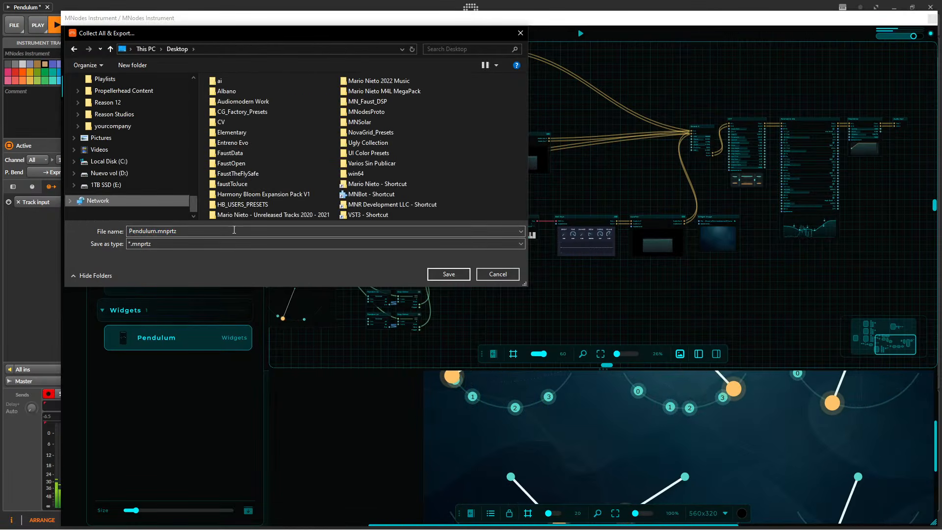
left_click(447, 275)
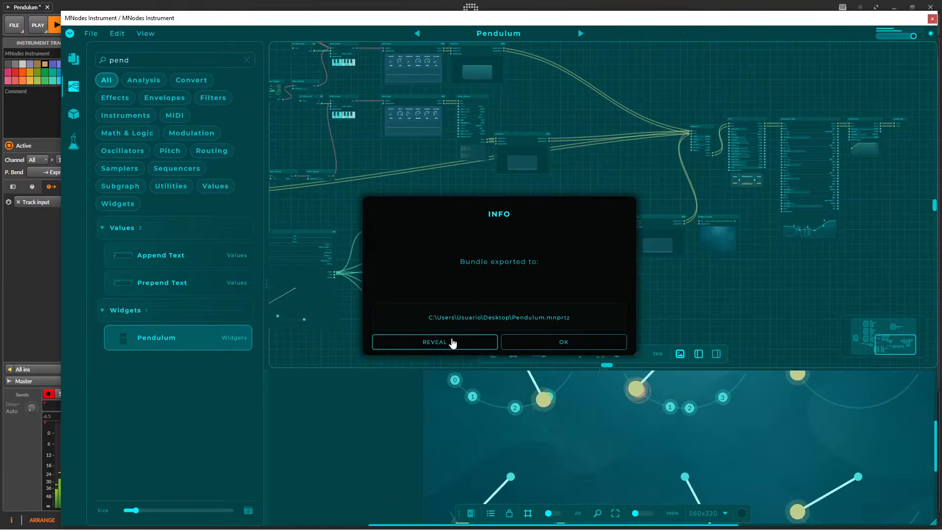
left_click(435, 341)
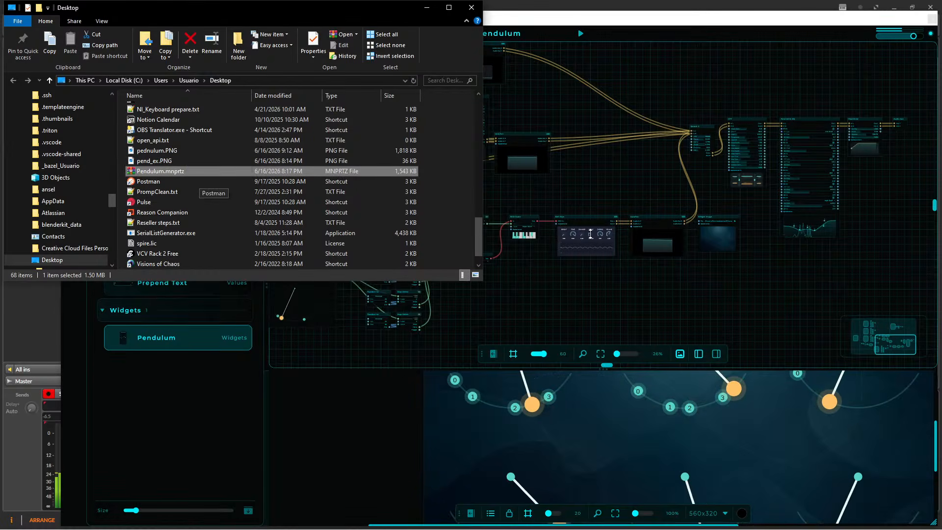
left_click_drag(314, 7, 704, 82)
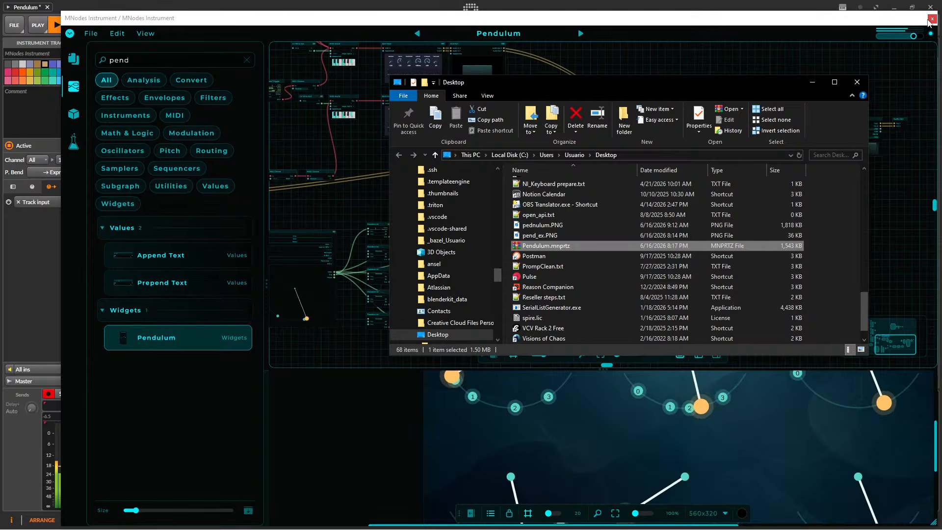
Close the MNodes and Pluck folder windows, move the reduced DAW window off the desktop icons and select the exported Pendulum.mnprtz.
left_click(931, 20)
left_click(913, 7)
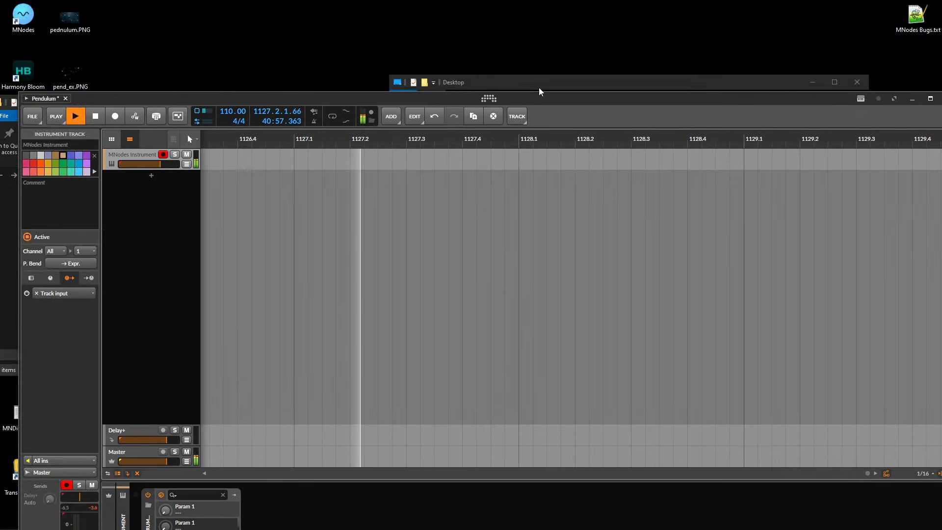
left_click_drag(261, 101, 409, 82)
left_click(92, 107)
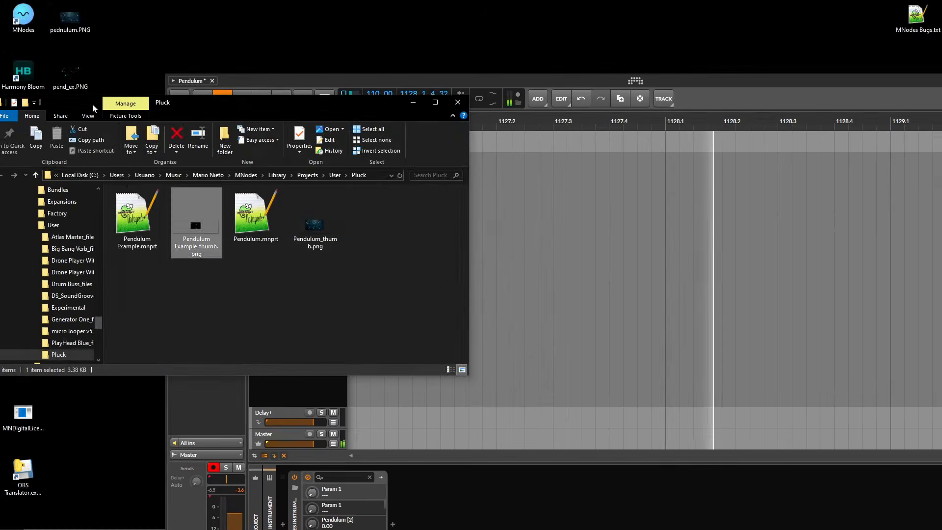
left_click(458, 102)
left_click(71, 138)
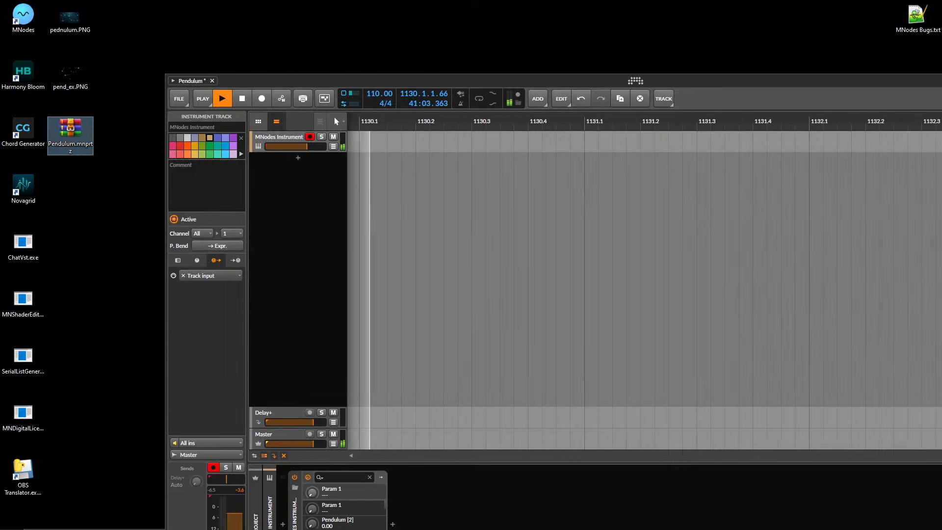
Switch to the browser window with the MNodes Hub page, extend it to full screen height and look over the user library.
key("super")
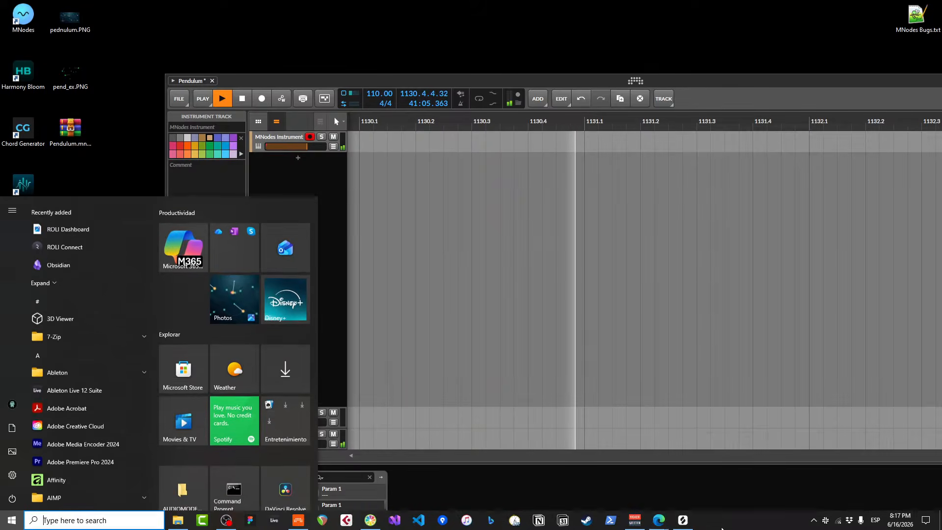
mouse_move(658, 521)
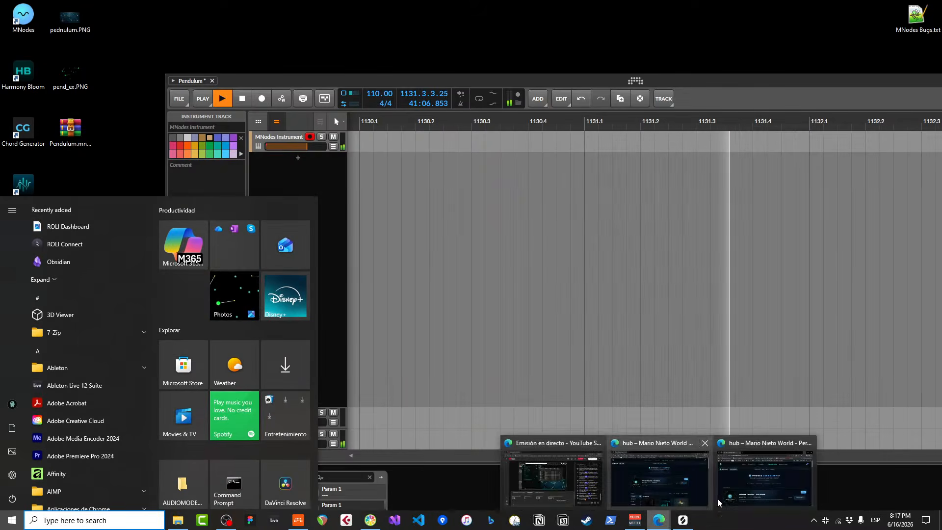
left_click(756, 482)
left_click_drag(731, 121, 388, 59)
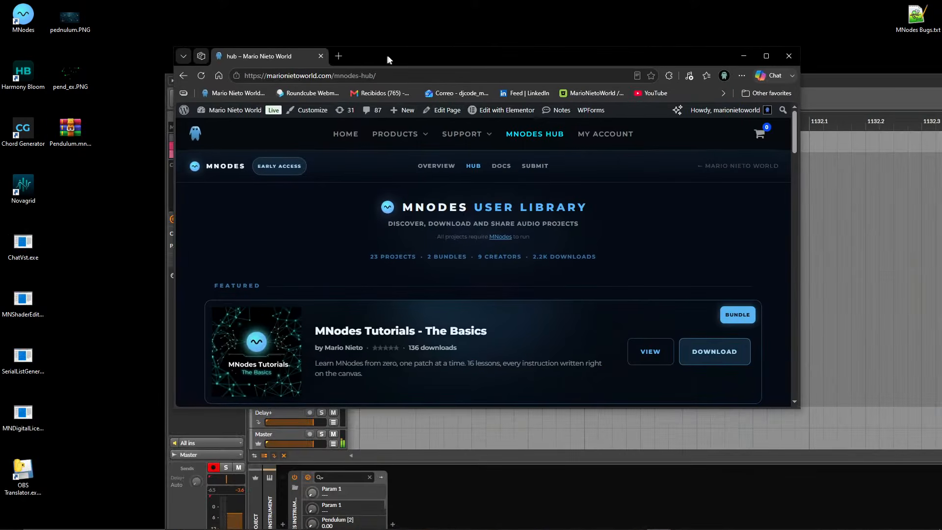
double_click(781, 413)
scroll(576, 373, "down", 3)
scroll(551, 325, "up", 3)
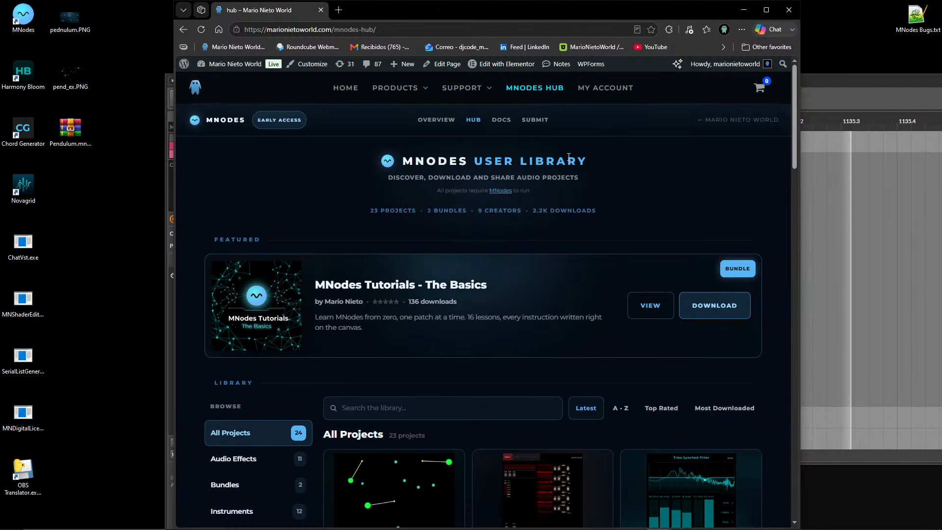
Move the browser window clear of the track list and lower the MNodes Instrument track's volume to about -6.4 dB.
left_click_drag(522, 15, 686, 49)
left_click_drag(320, 145, 304, 145)
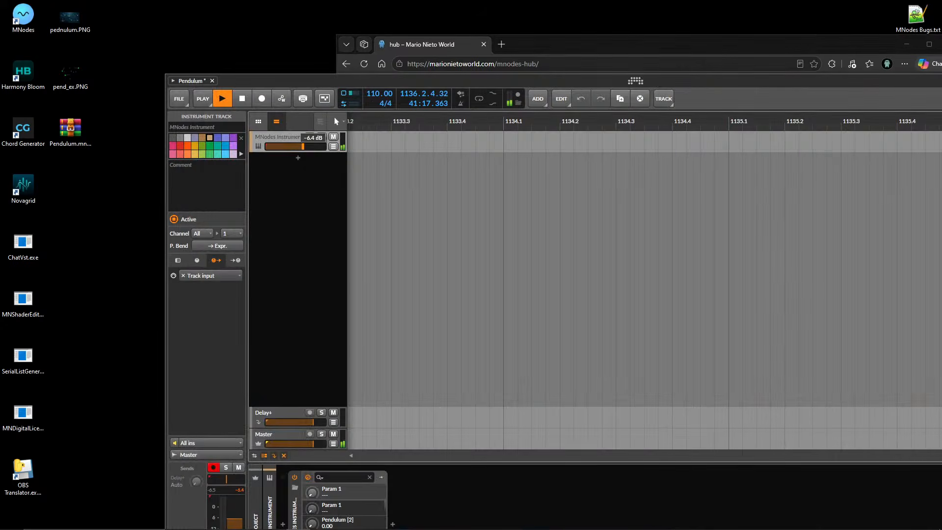
Open the MNodes project submission page, extend the browser window downward, and upload Pendulum.mnprtz from the desktop.
left_click_drag(579, 46, 420, 24)
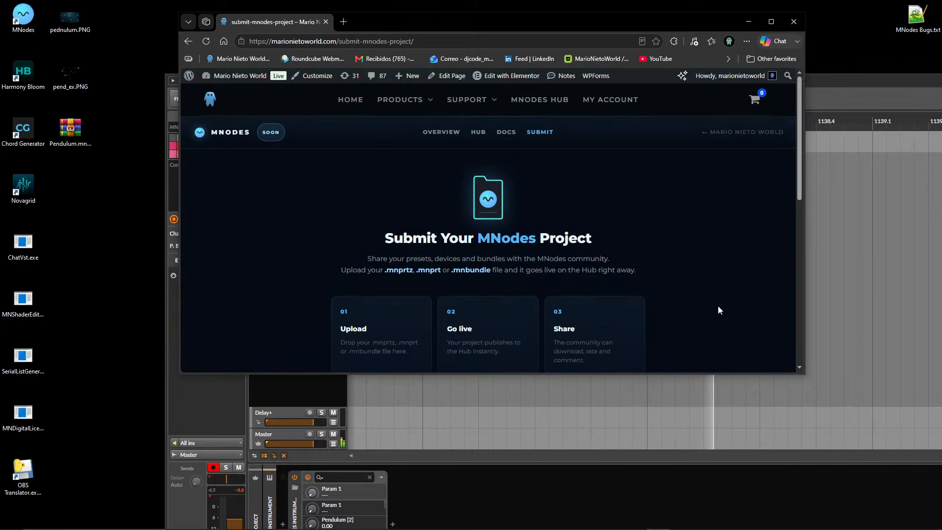
left_click_drag(793, 374, 793, 498)
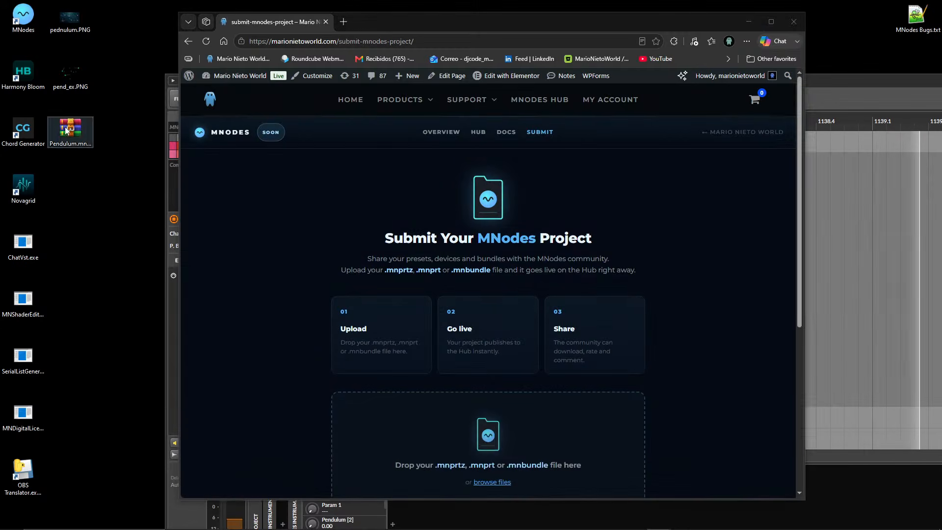
left_click_drag(70, 128, 206, 338)
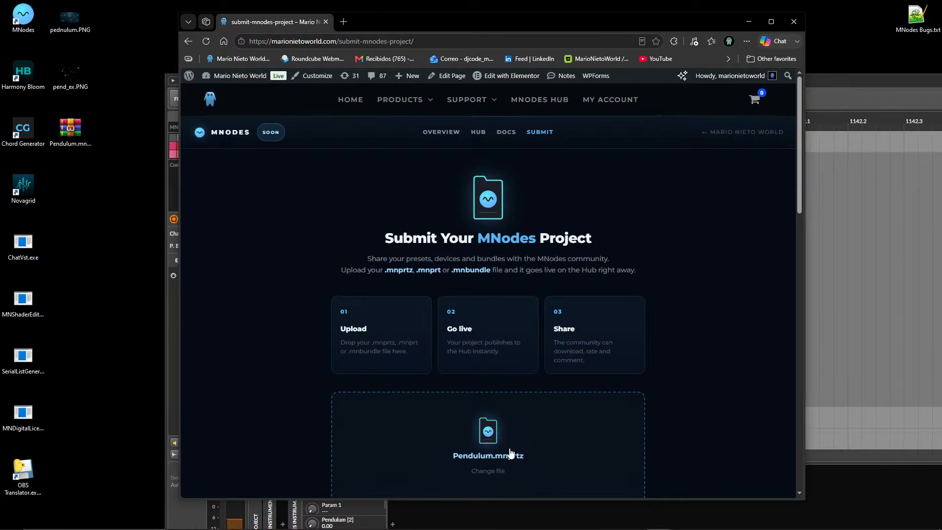
Fill in the submission details with tags "Ambient, Pendulum,", category Instruments and version 1.0.
scroll(649, 369, "down", 5)
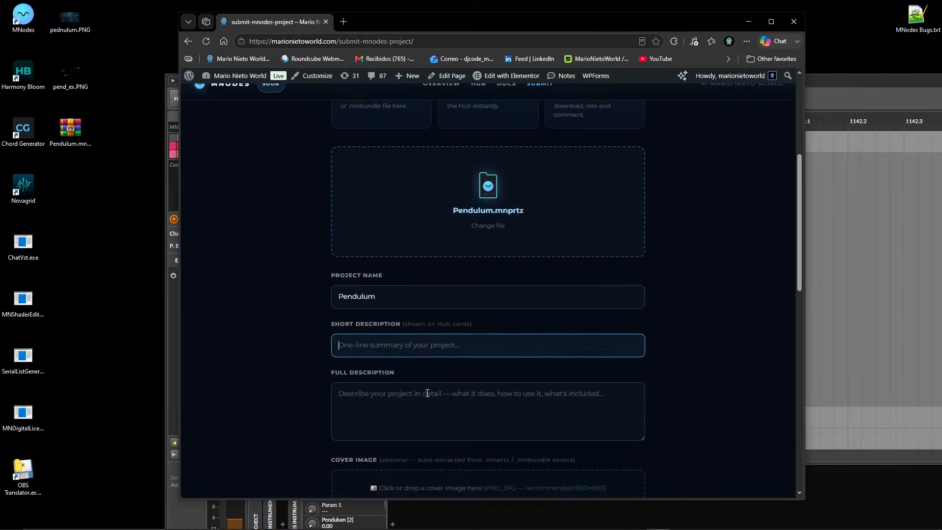
scroll(427, 393, "down", 5)
left_click(494, 249)
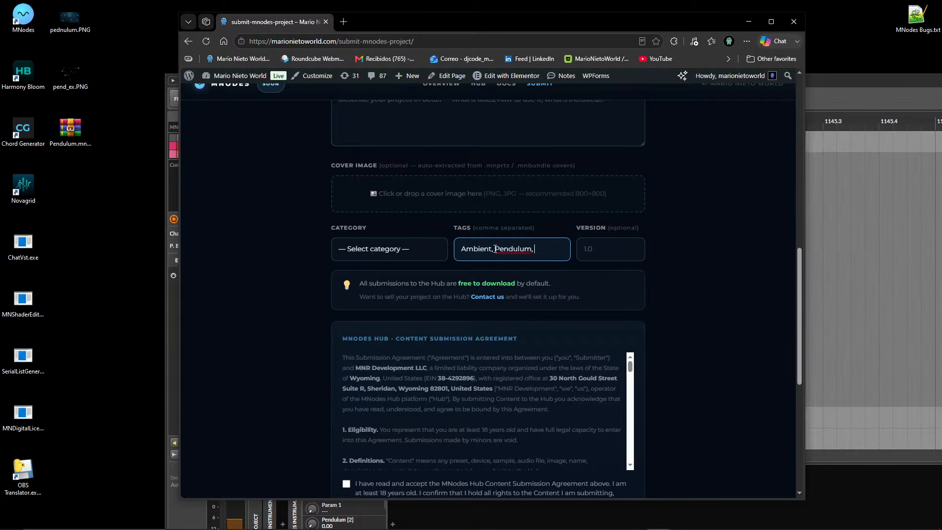
left_click(413, 244)
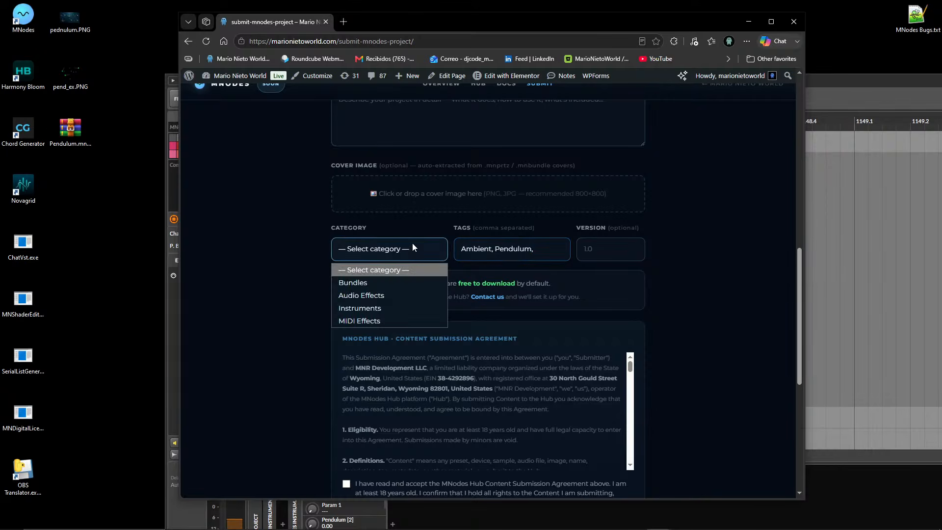
left_click(385, 304)
left_click(616, 243)
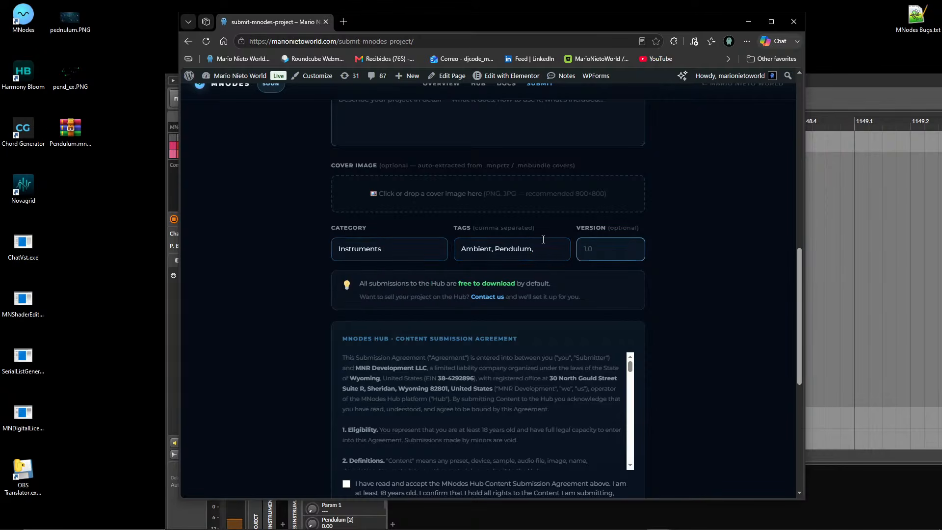
type("13.")
type("0")
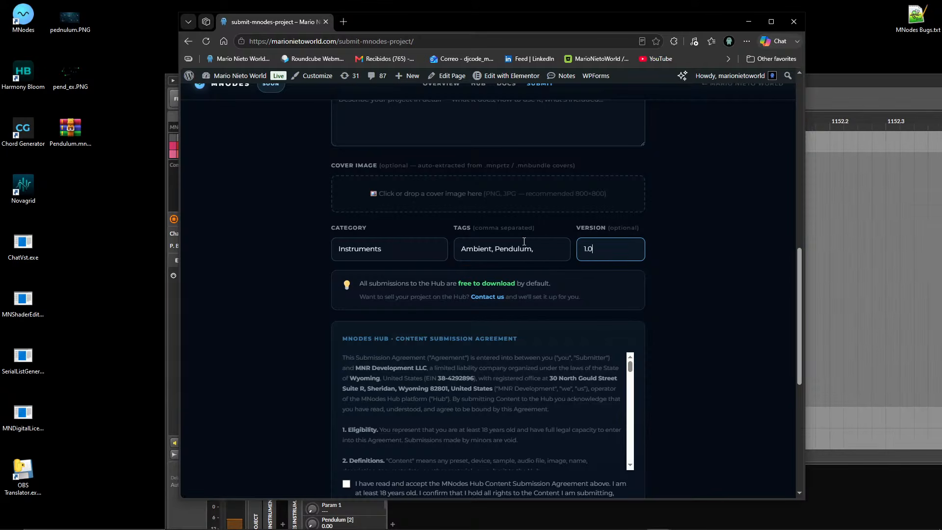
Accept the content submission agreement and publish the Pendulum project to the Hub.
scroll(425, 368, "down", 5)
scroll(295, 410, "down", 4)
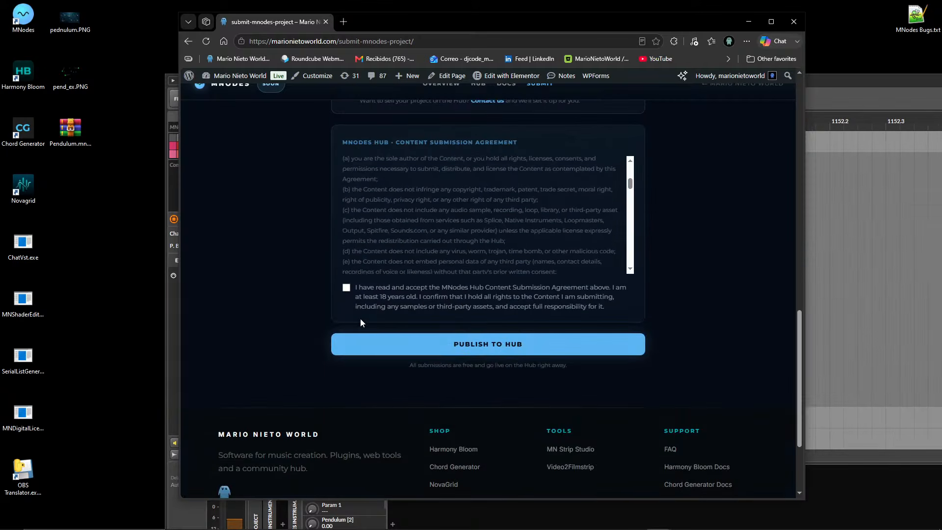
left_click(431, 353)
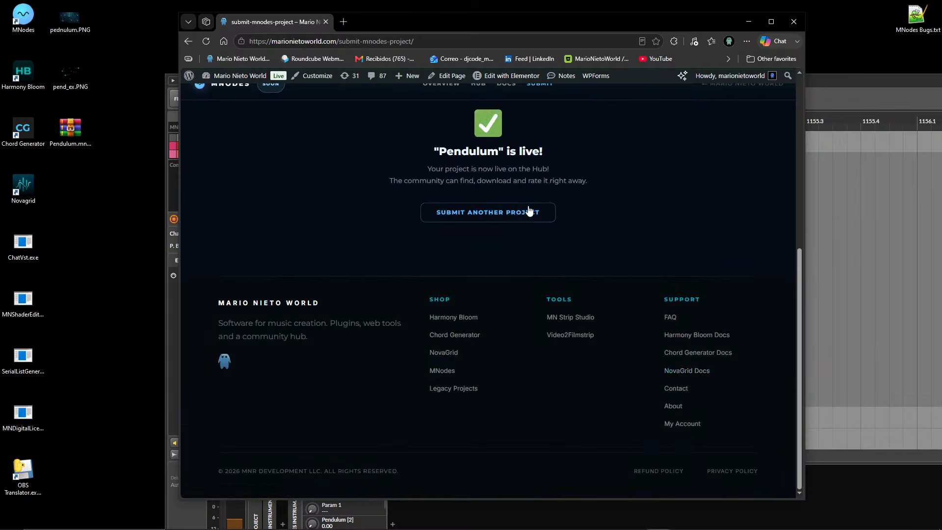
Begin another project submission and upload Pendulum.mnprtz from the desktop again.
scroll(561, 324, "up", 5)
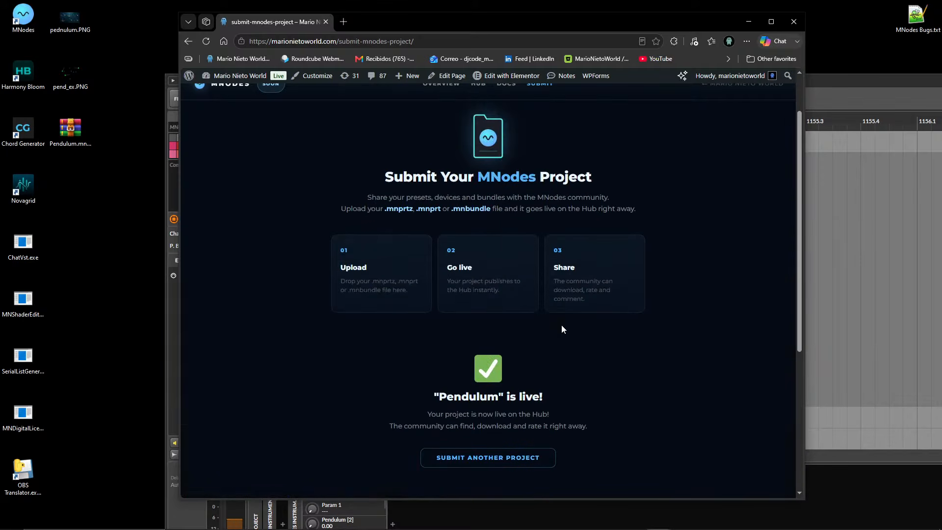
left_click(485, 464)
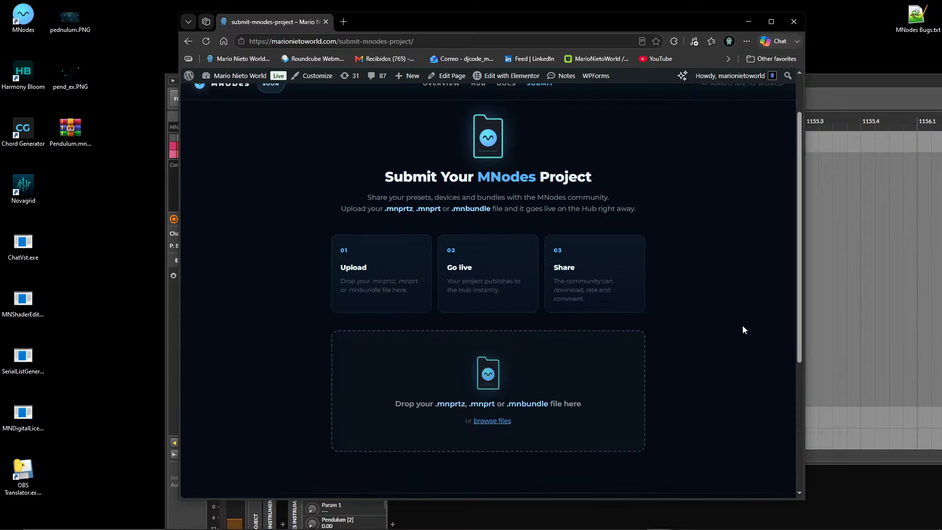
left_click_drag(70, 129, 509, 381)
scroll(679, 329, "down", 3)
scroll(419, 319, "down", 5)
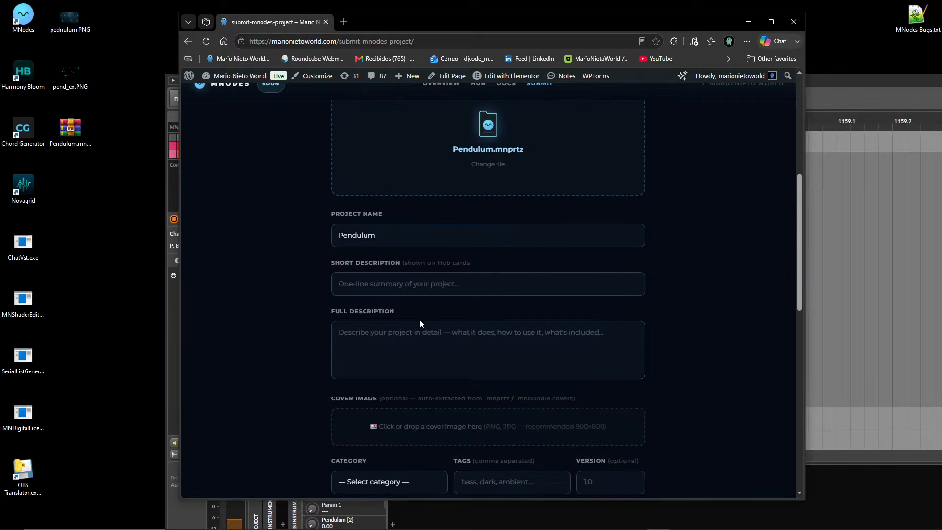
Set the new submission's category to Instruments, tags to "Pendulum, Ambient" and version to 1.1.
left_click(385, 336)
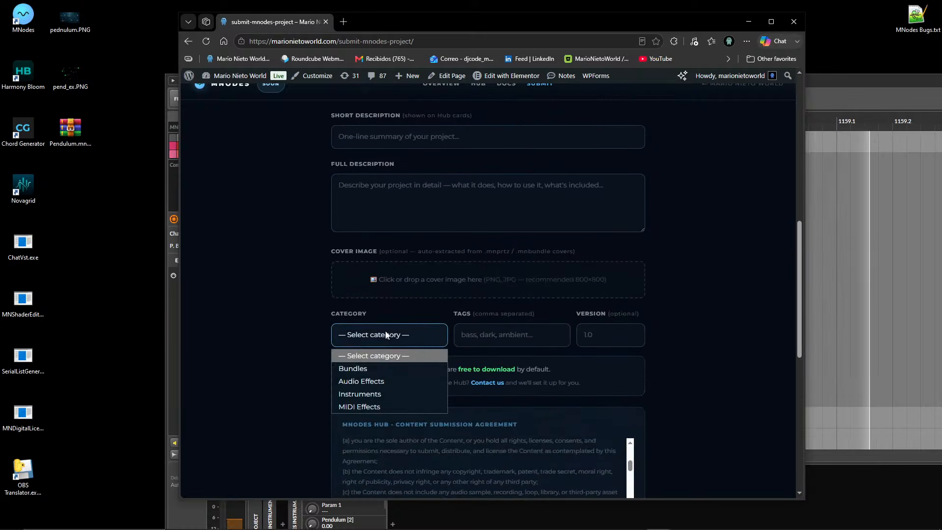
left_click(375, 393)
left_click(556, 326)
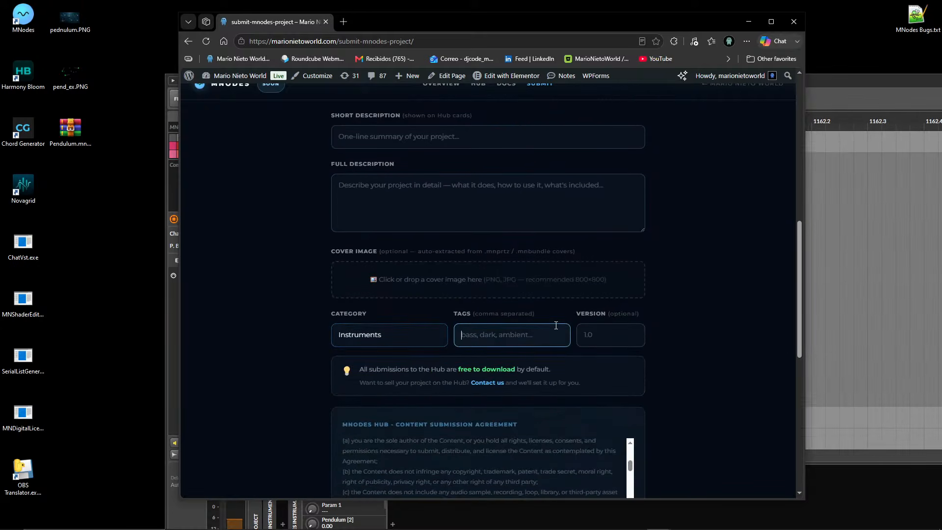
type("Pendulum, Abient")
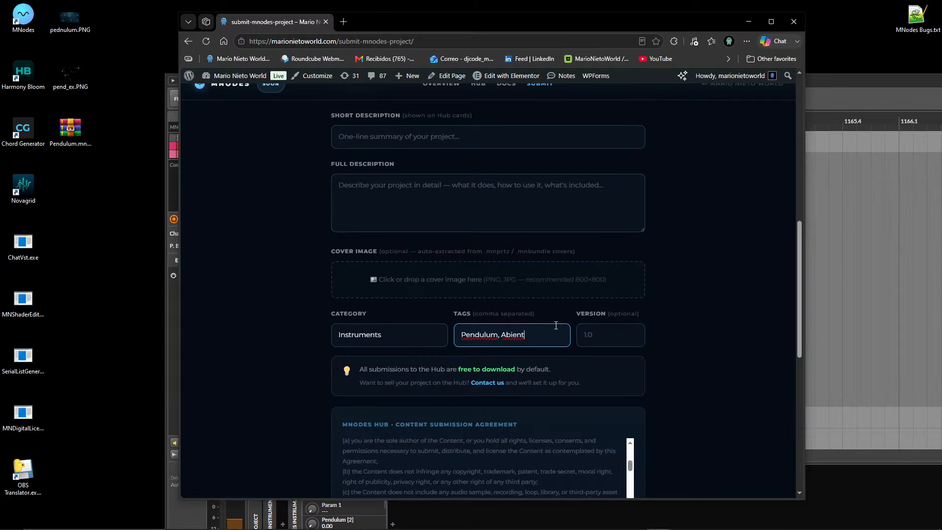
key("BackSpace")
key("BackSpace")
key("BackSpace")
key("BackSpace")
key("BackSpace")
type("mbient")
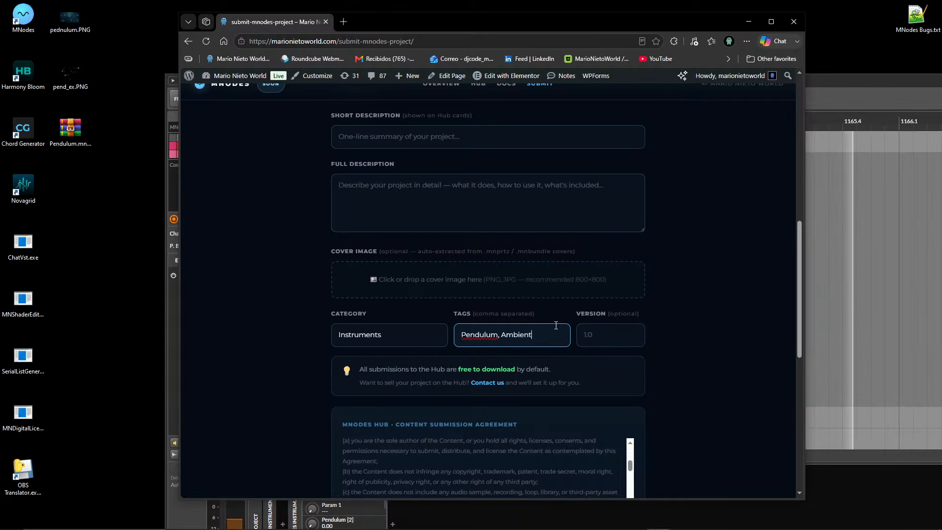
left_click(620, 340)
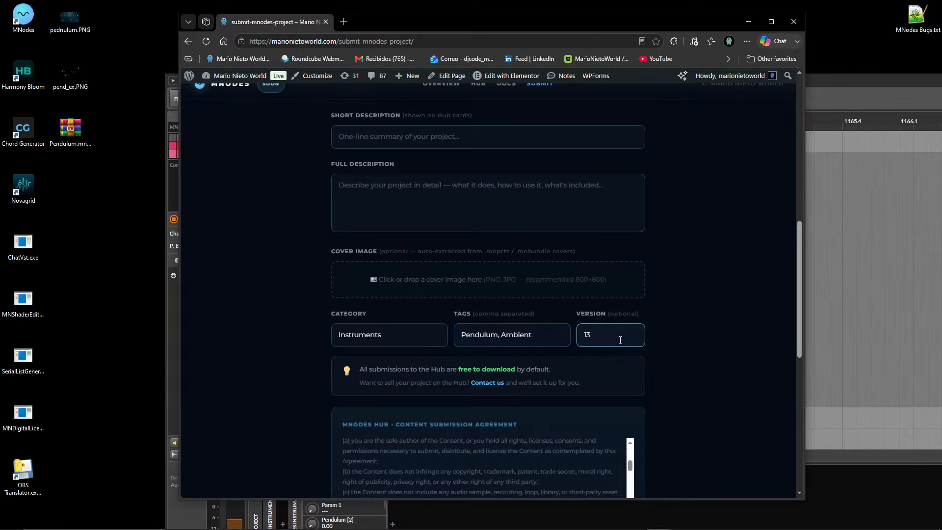
key("BackSpace")
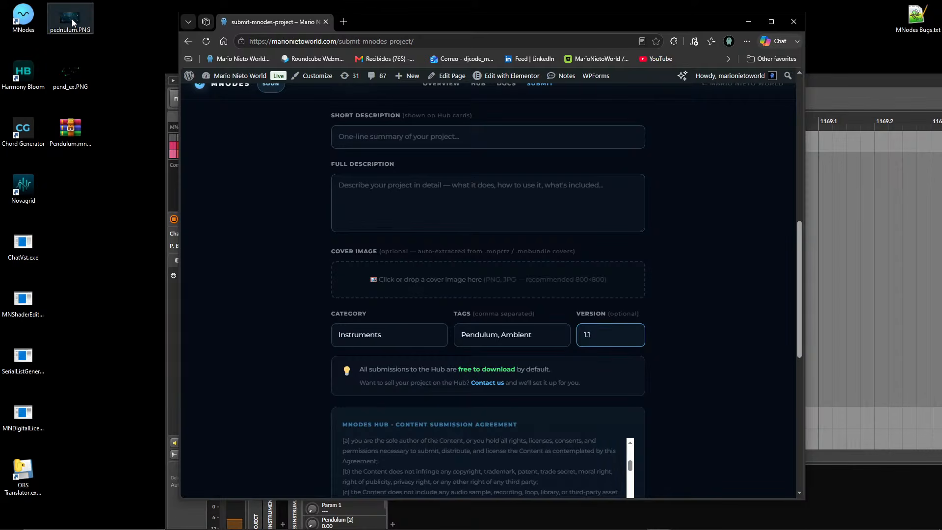
Add pednulum.PNG from the desktop as the cover image, then accept the submission agreement and publish the project.
left_click_drag(72, 19, 488, 281)
scroll(312, 303, "down", 5)
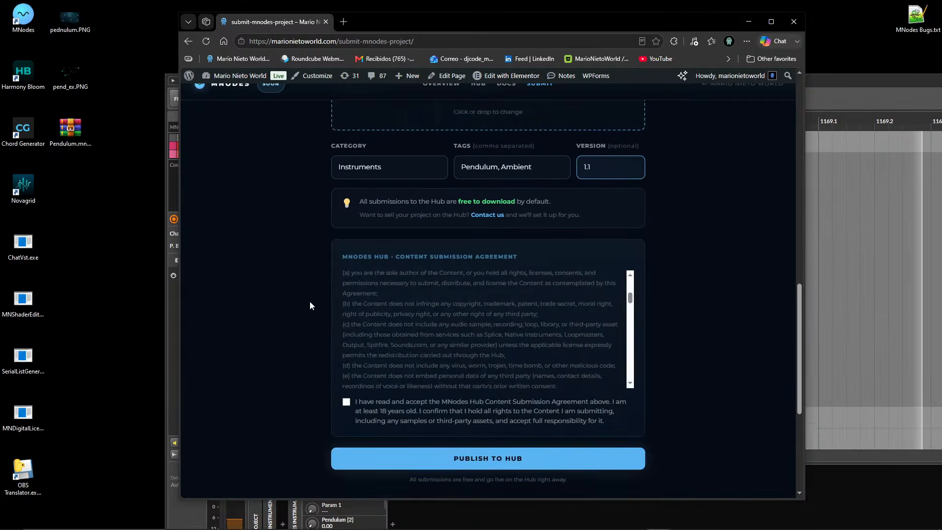
left_click(346, 387)
left_click(446, 442)
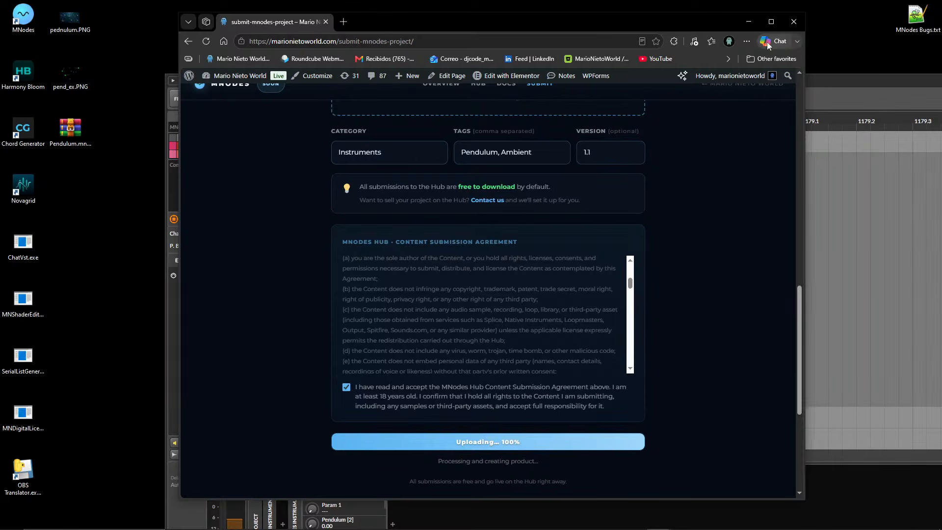
Maximize the browser window and go to the Hub library to find the published Pendulum project.
left_click(771, 22)
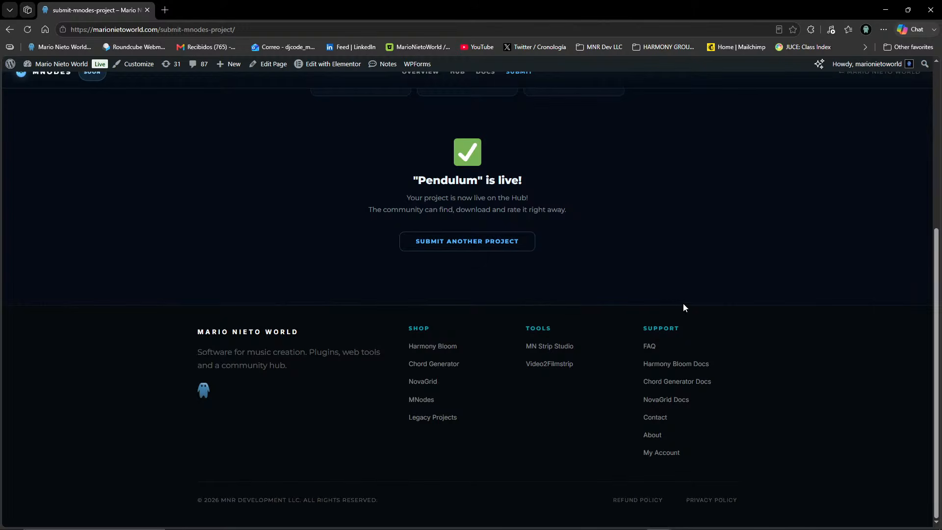
scroll(567, 206, "up", 5)
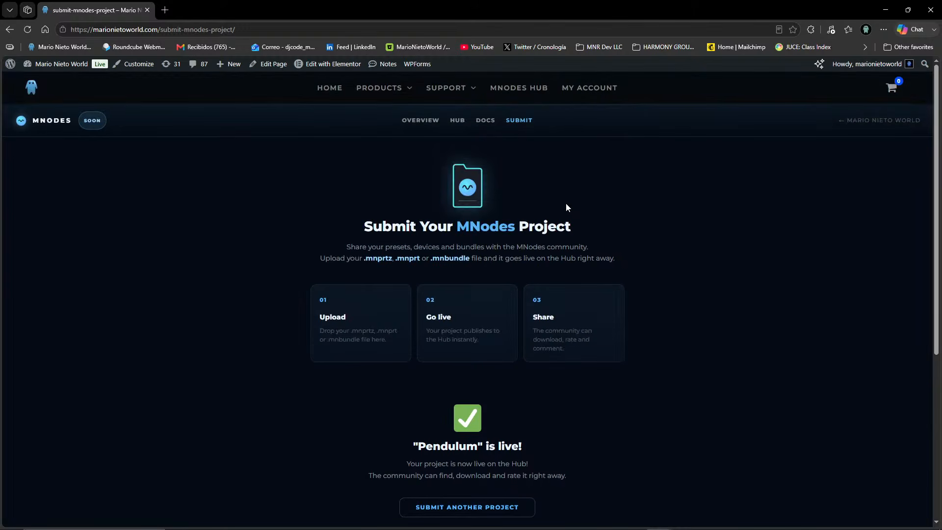
left_click(459, 120)
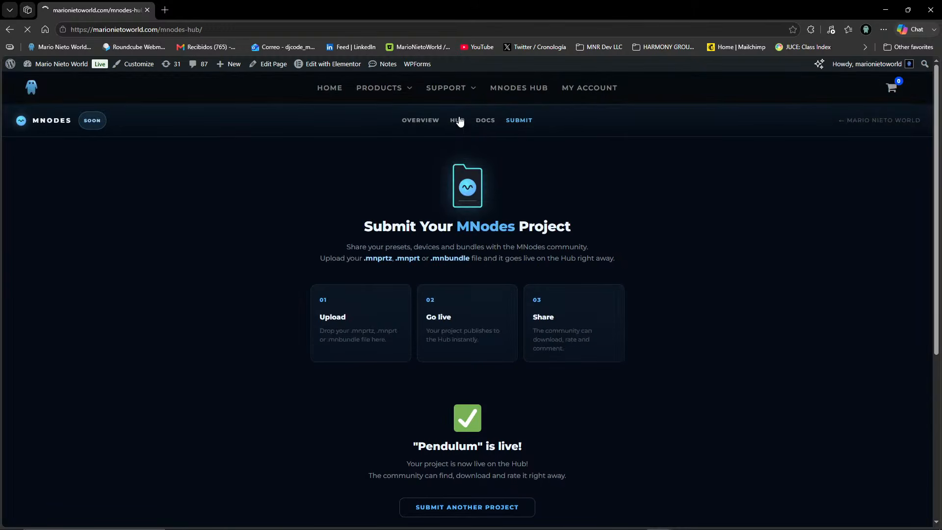
scroll(236, 371, "down", 3)
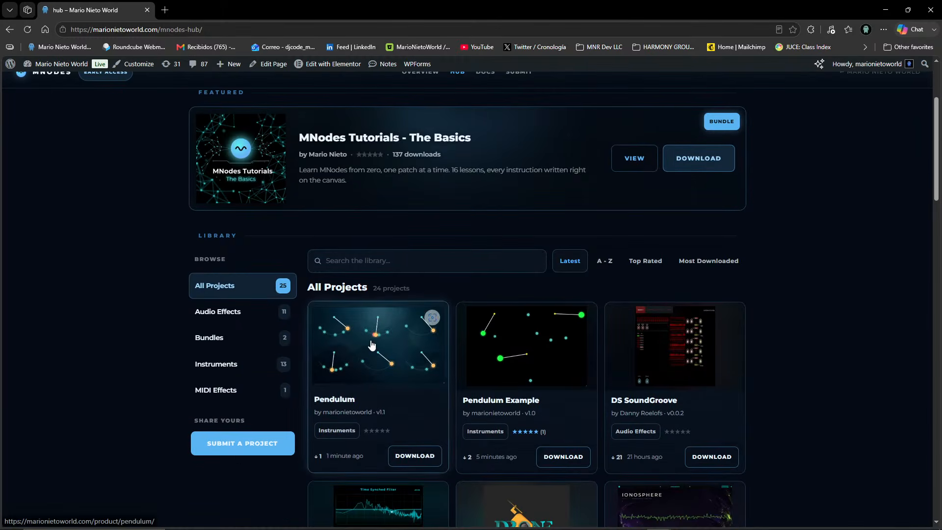
Look over the latest Hub projects, view the Pendulum project's page and return to the library.
scroll(431, 315, "down", 4)
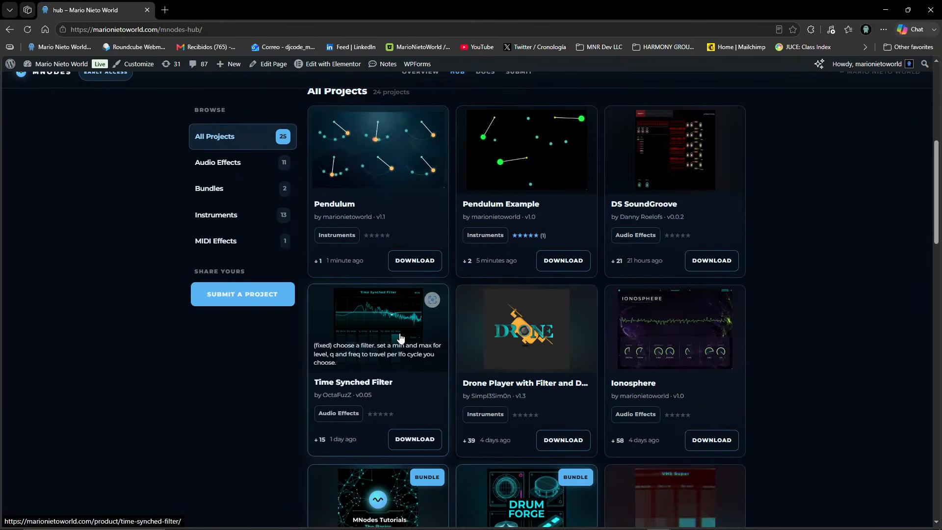
scroll(400, 338, "up", 4)
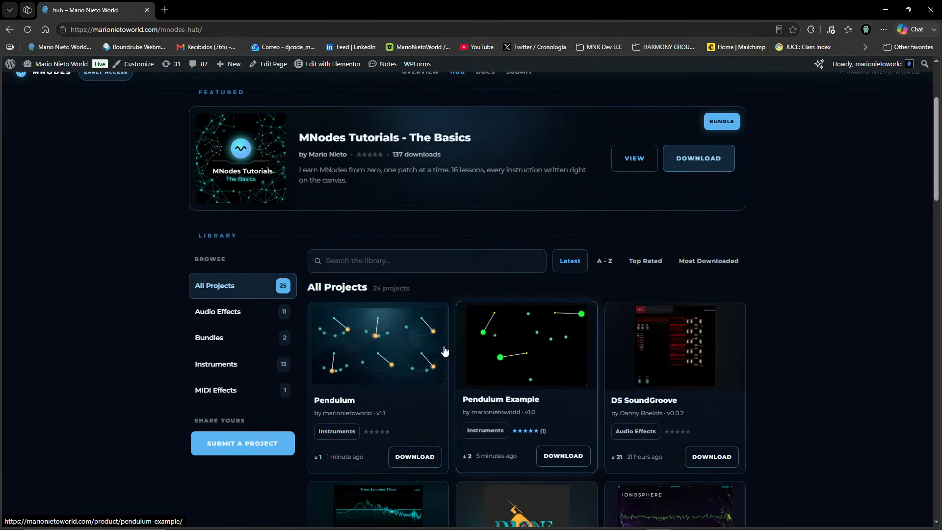
left_click(361, 357)
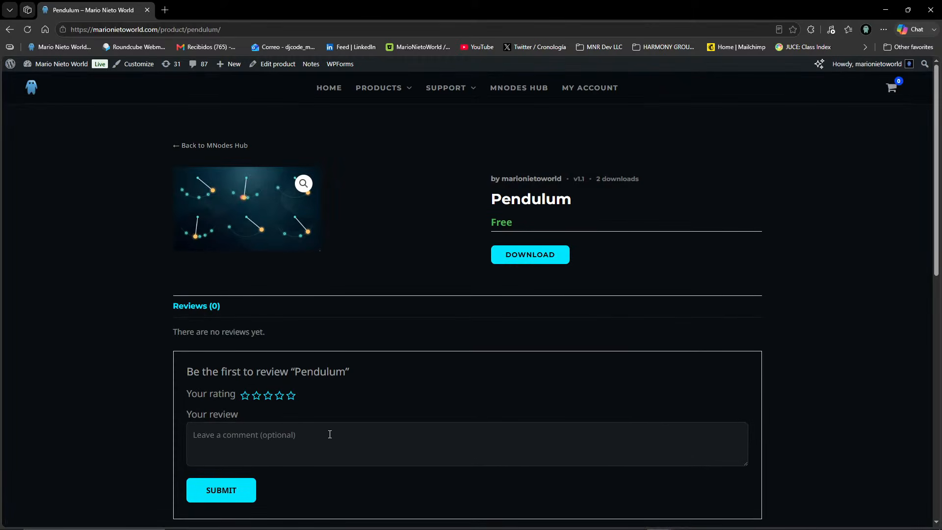
key("alt+Left")
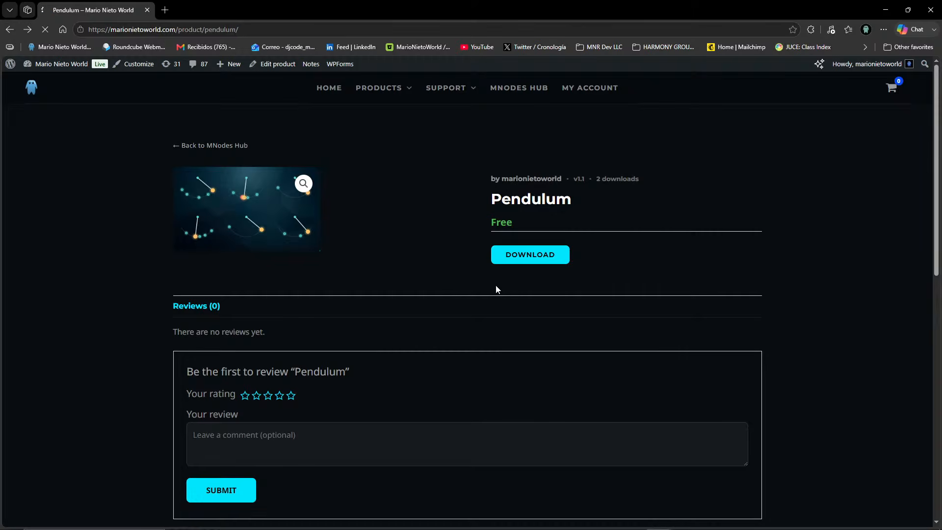
Open the DS SoundGroove project page, view its preview image enlarged, and look over its description and related products.
scroll(370, 379, "down", 7)
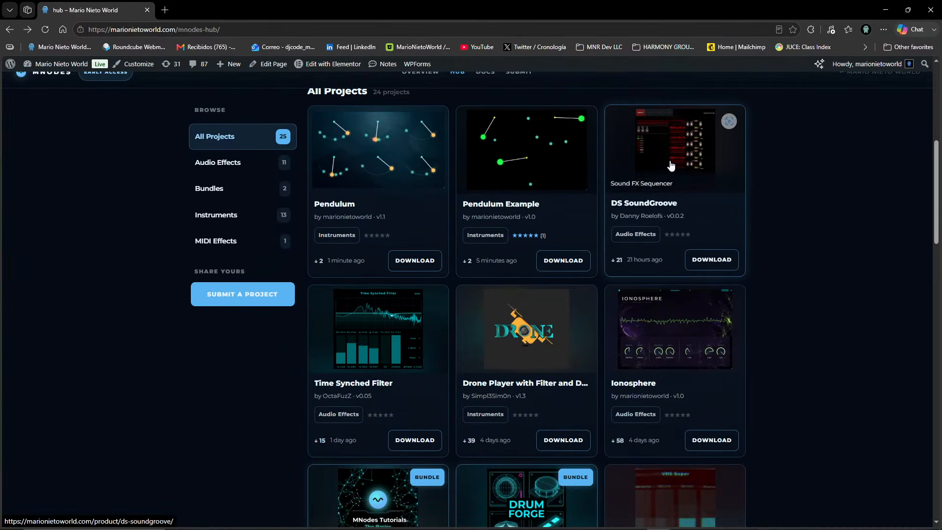
left_click(671, 166)
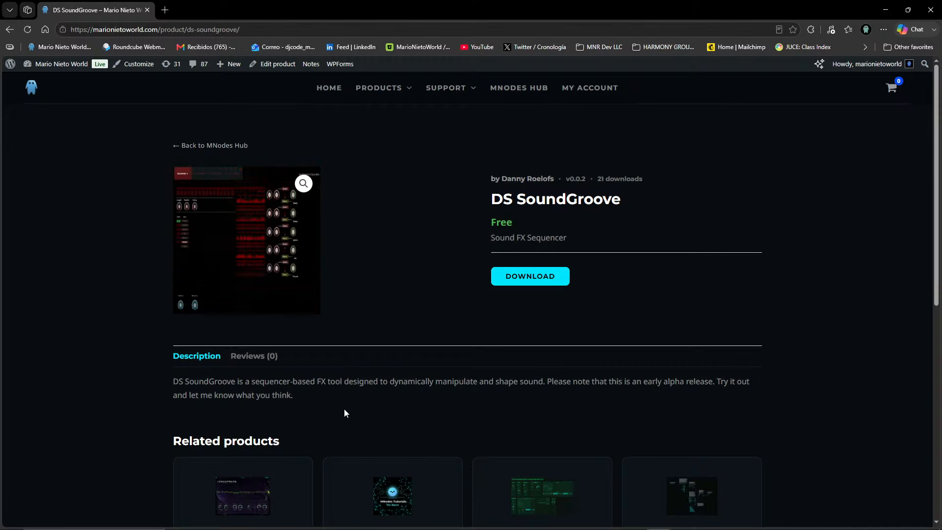
left_click(318, 208)
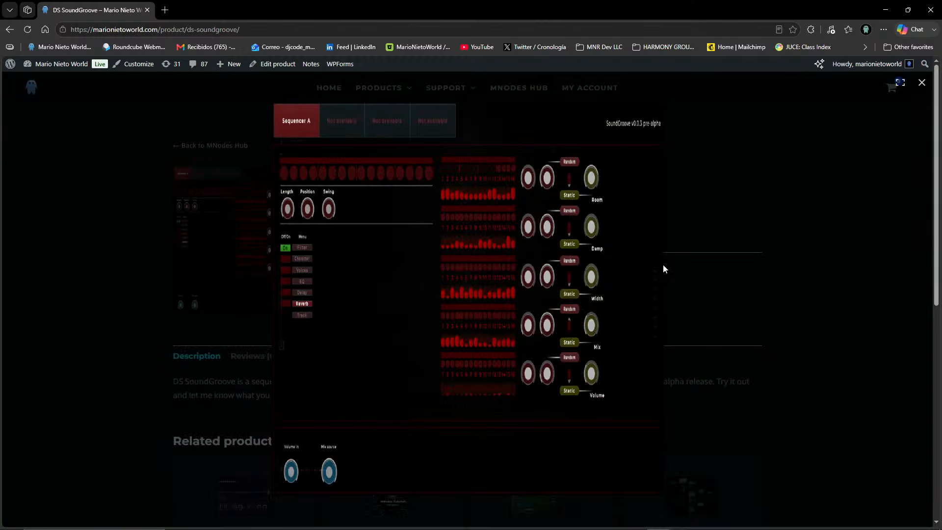
left_click(693, 270)
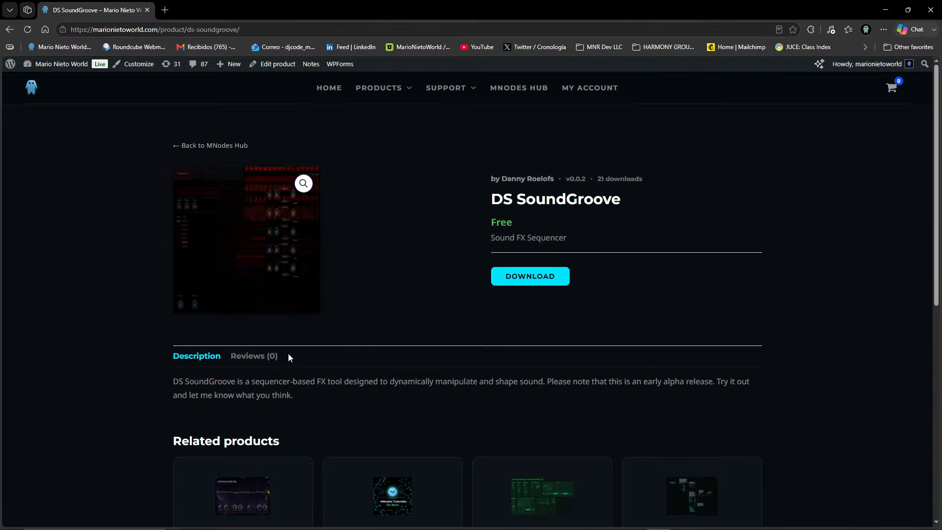
scroll(358, 349, "down", 7)
scroll(360, 349, "up", 1)
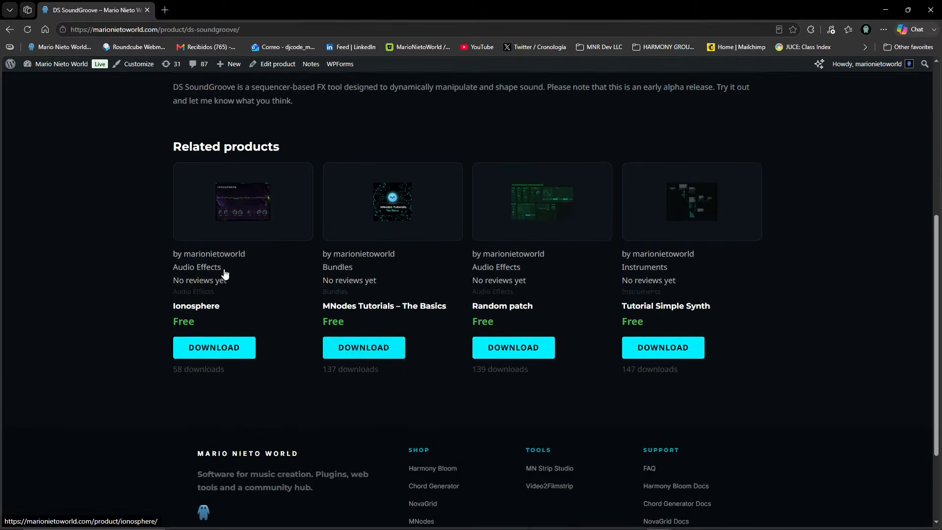
scroll(176, 213, "up", 6)
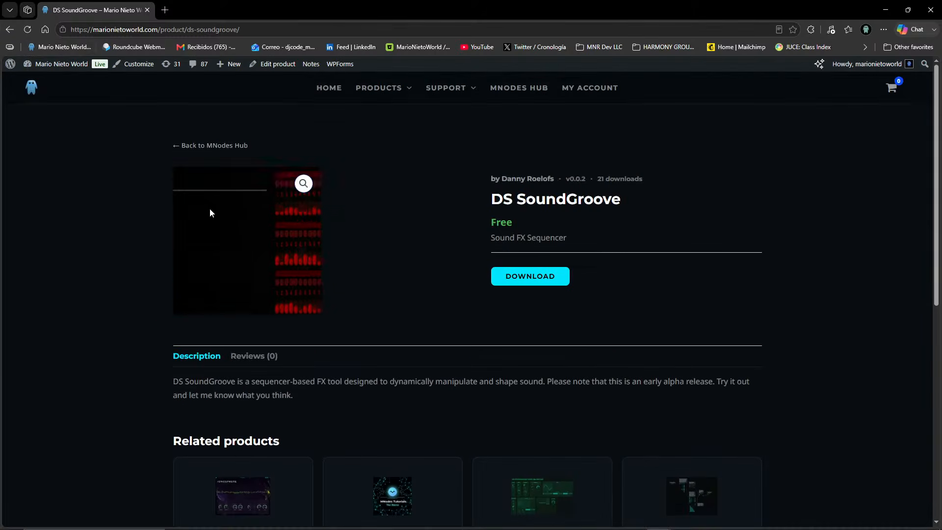
Return to the MNodes Hub library and look over the featured bundle and the latest user projects.
left_click(188, 147)
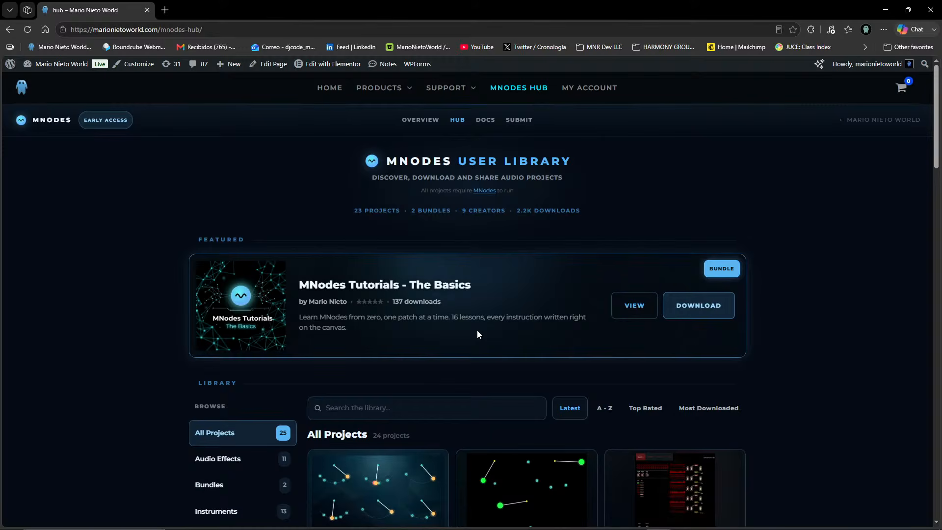
scroll(456, 338, "down", 7)
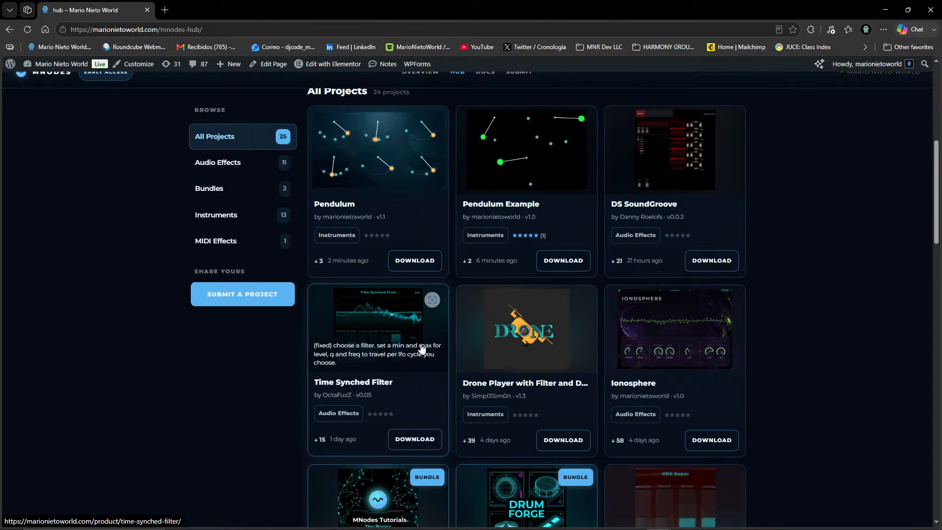
scroll(421, 348, "down", 11)
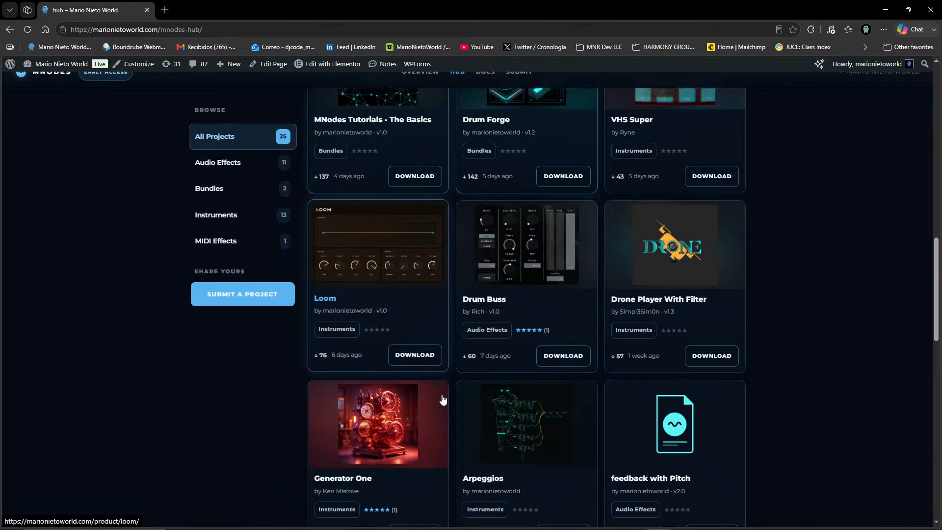
scroll(455, 411, "down", 4)
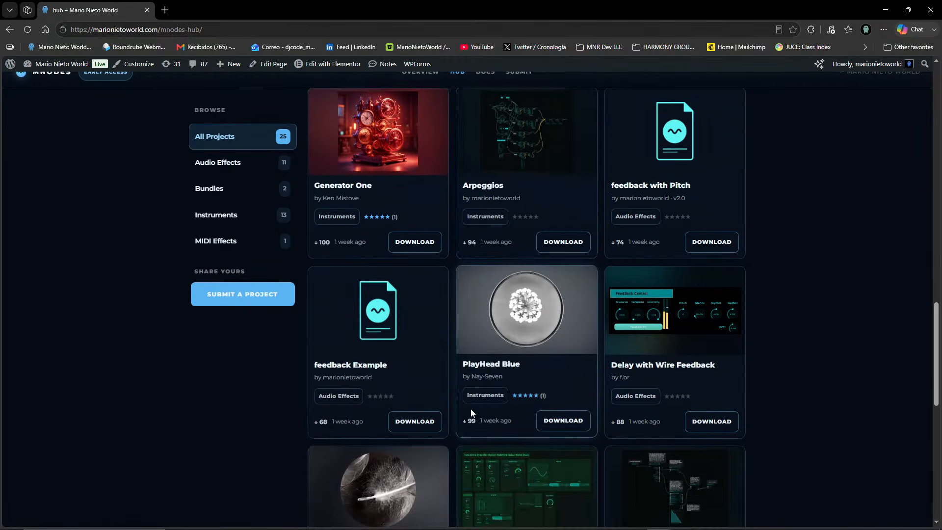
scroll(471, 412, "up", 20)
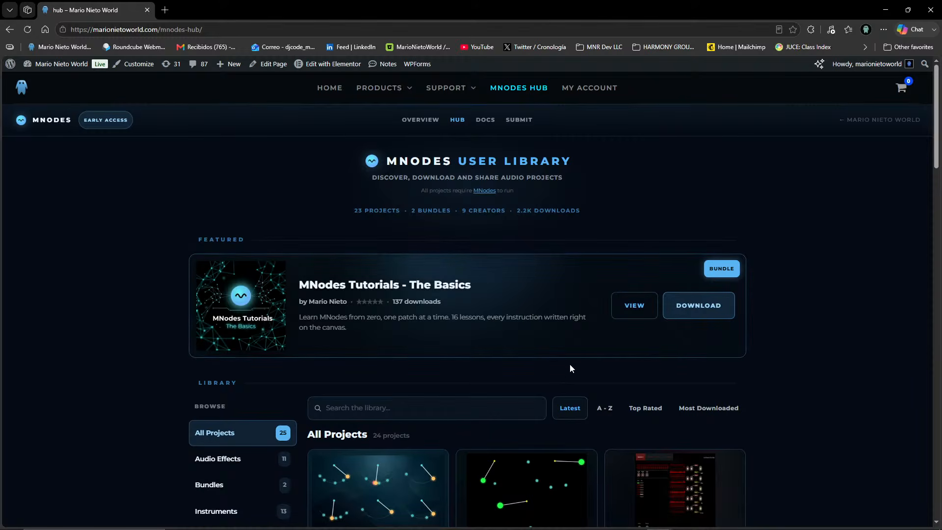
scroll(570, 364, "down", 5)
mouse_move(378, 241)
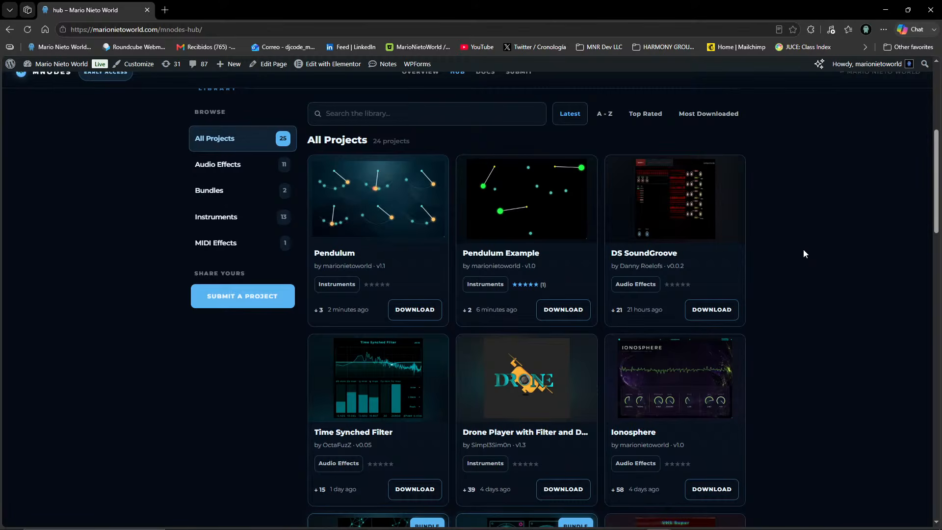
scroll(752, 249, "up", 6)
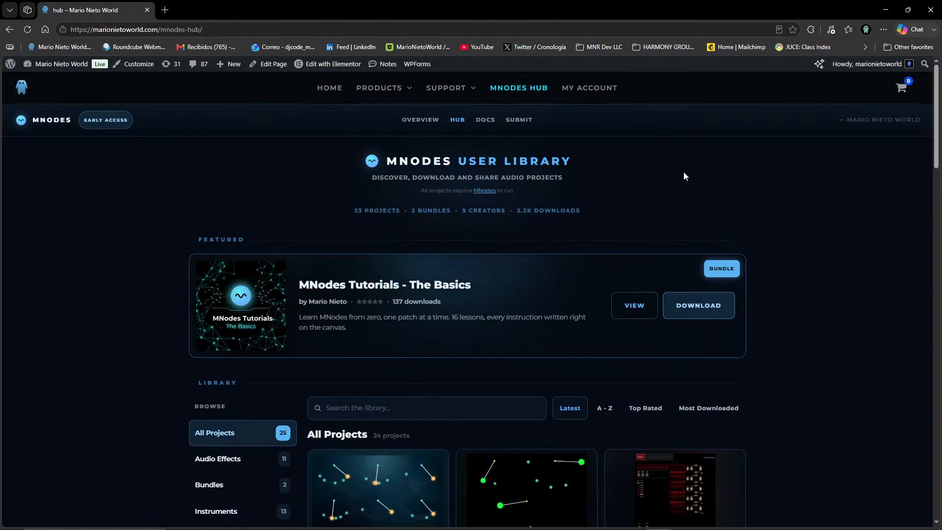
scroll(430, 275, "down", 6)
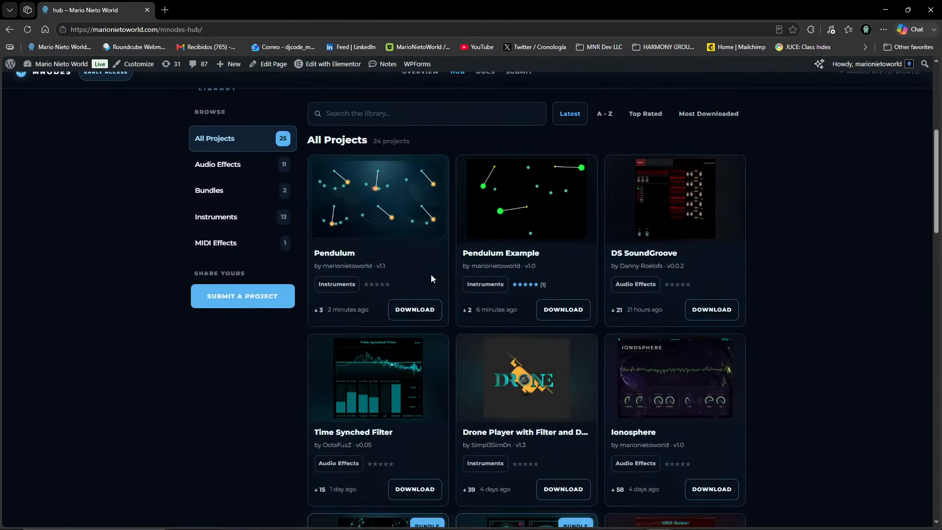
scroll(406, 361, "up", 6)
scroll(405, 360, "down", 4)
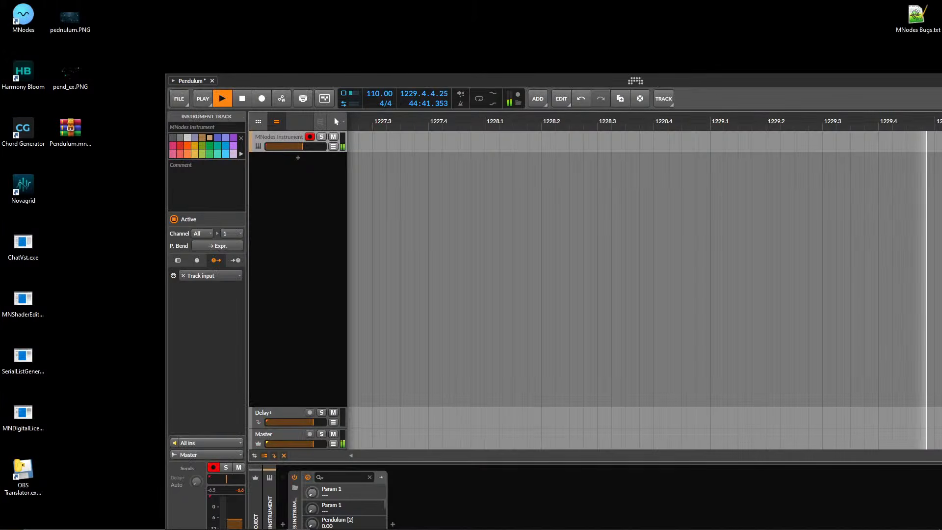
Switch to Bitwig Studio, open the MNodes Instrument plug-in window and show the Hub listing in its preset browser.
left_click_drag(462, 81, 422, 1)
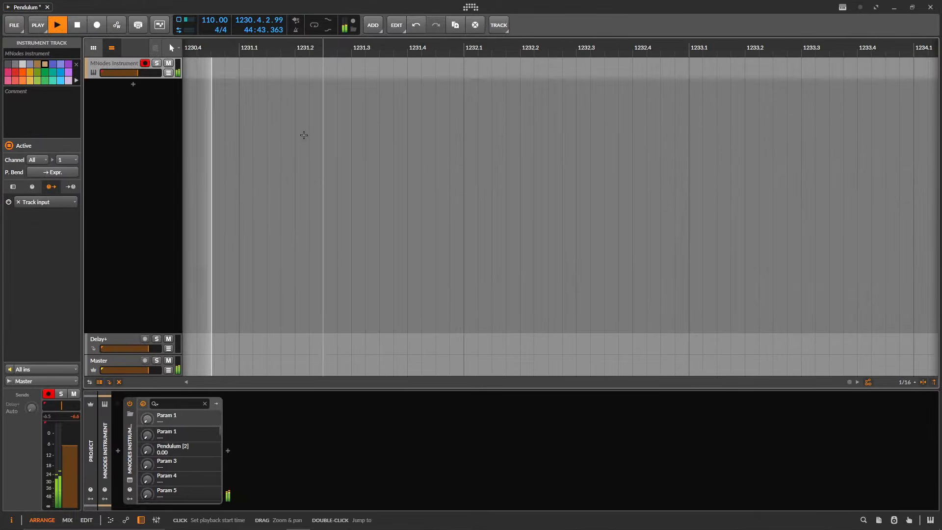
left_click(130, 480)
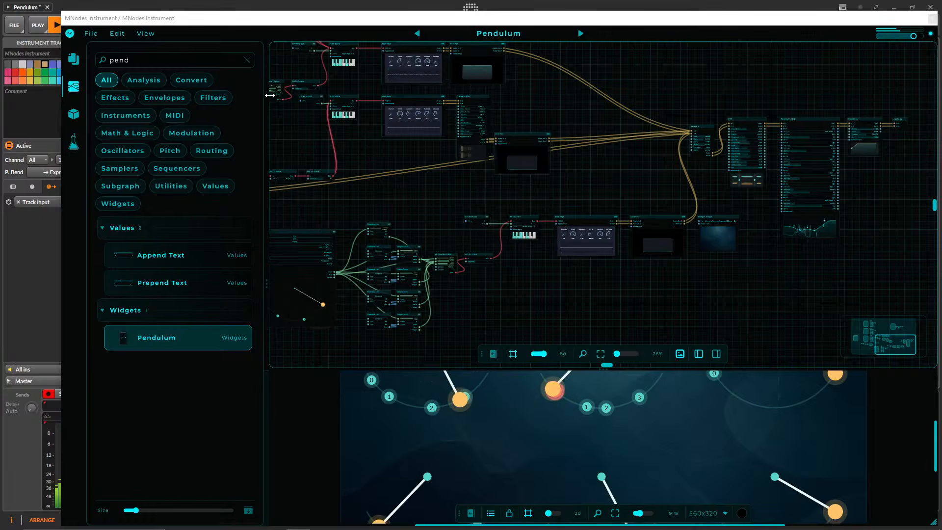
left_click(481, 42)
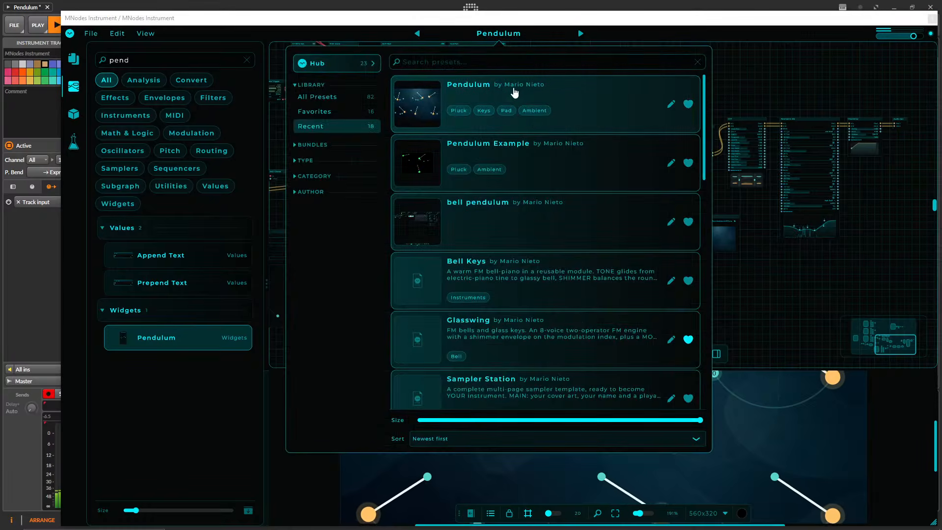
left_click(328, 66)
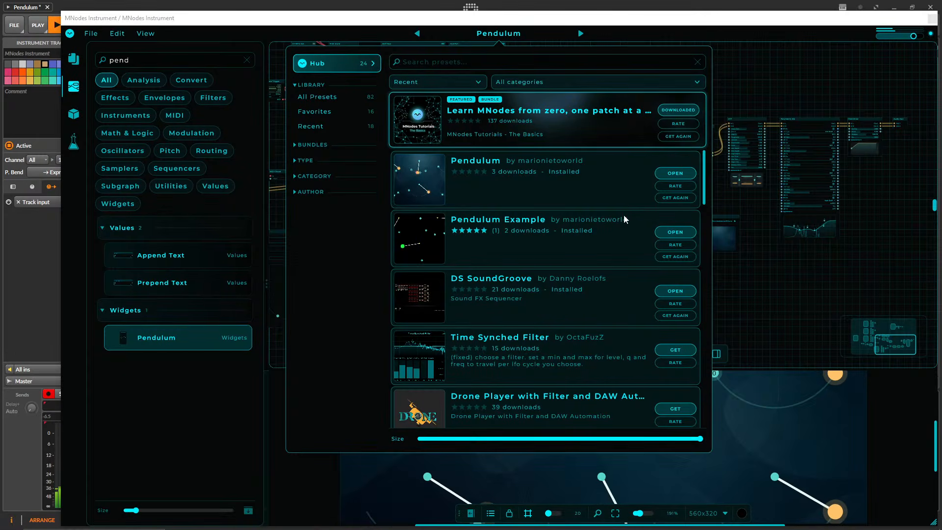
Shrink the Hub entries to a compact list, load the Pendulum Example preset and reposition the plug-in window.
left_click_drag(679, 444, 455, 446)
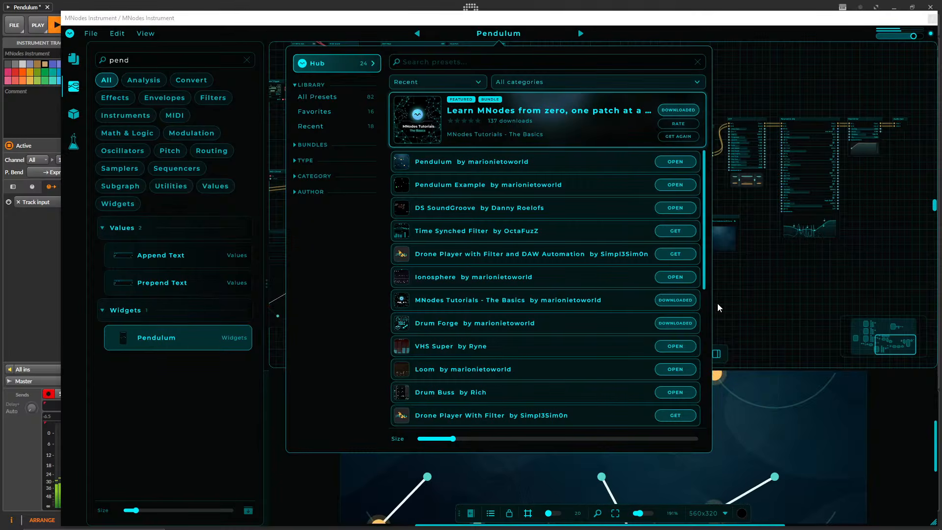
left_click(470, 188)
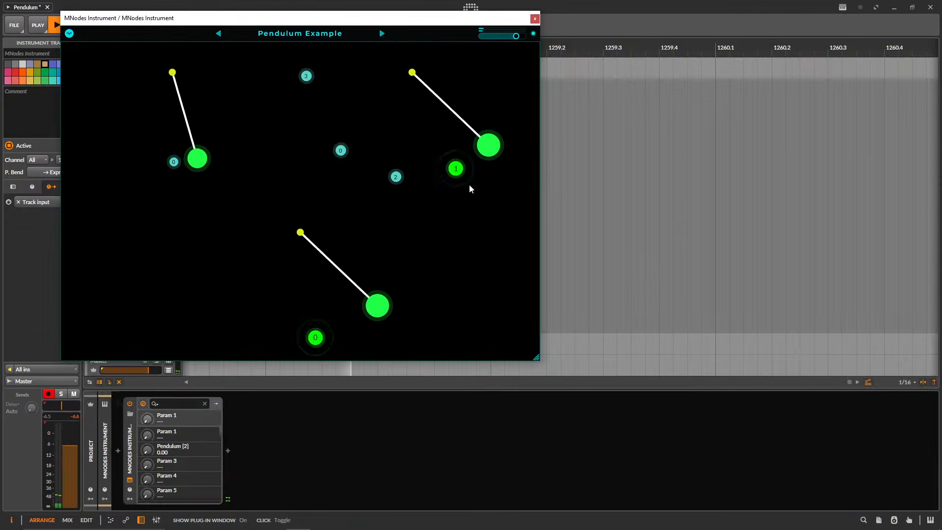
left_click_drag(311, 18, 417, 64)
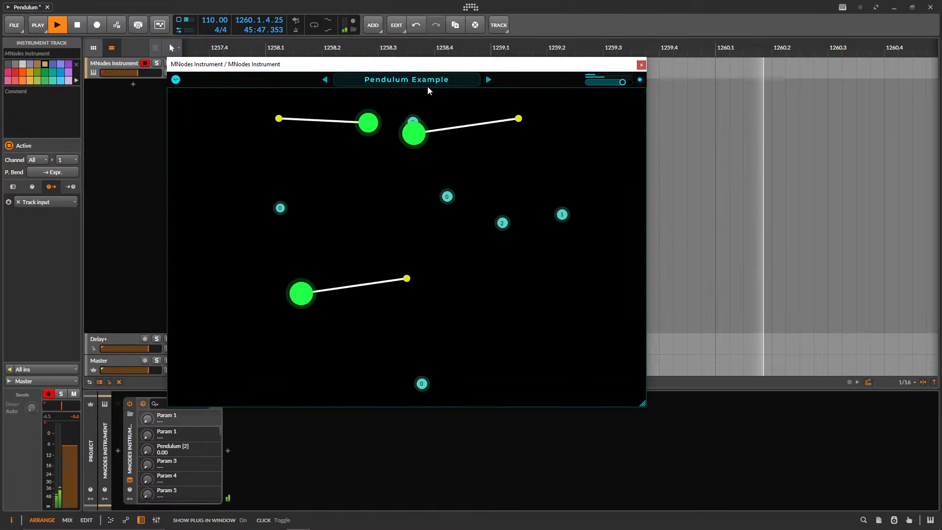
Raise the MNodes Instrument track volume to -1.4 dB and enlarge the plug-in window, keeping the whole interface in view.
left_click_drag(133, 74, 149, 74)
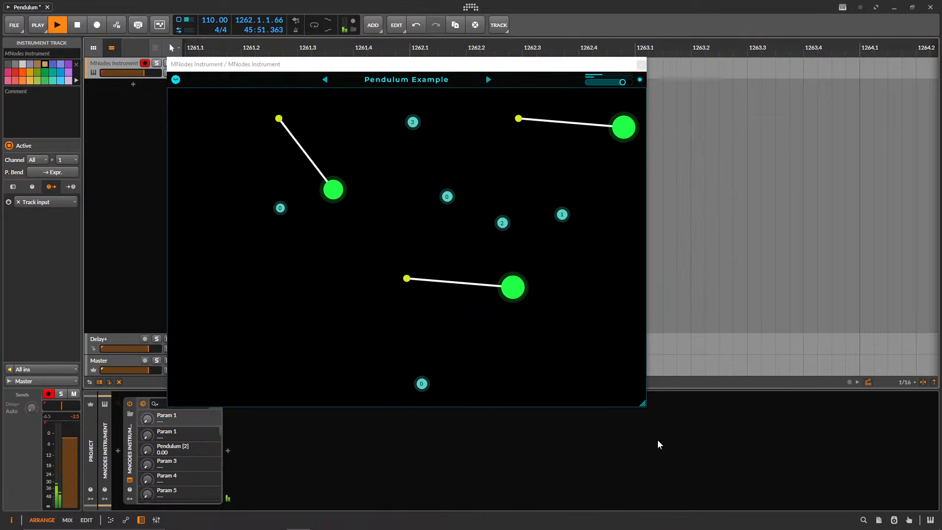
left_click(643, 406)
left_click_drag(643, 406, 838, 461)
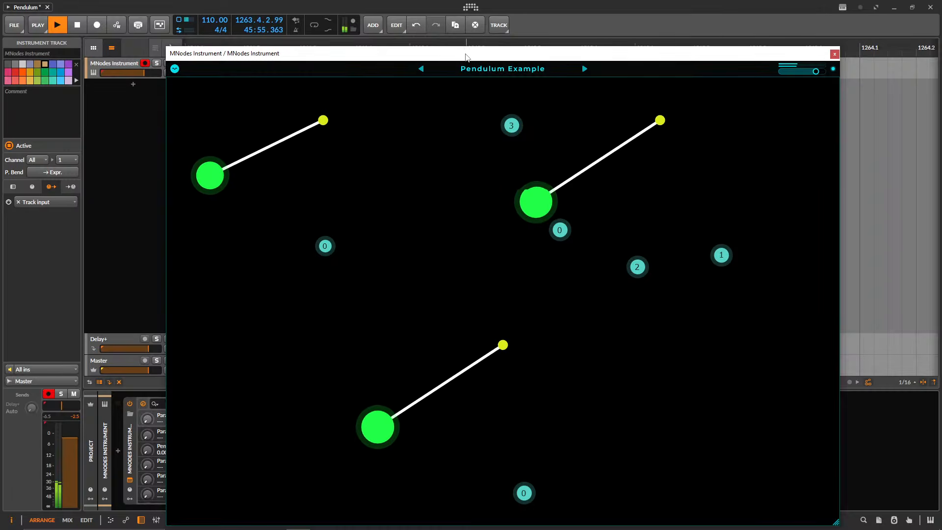
left_click_drag(202, 53, 204, 26)
left_click_drag(145, 73, 148, 74)
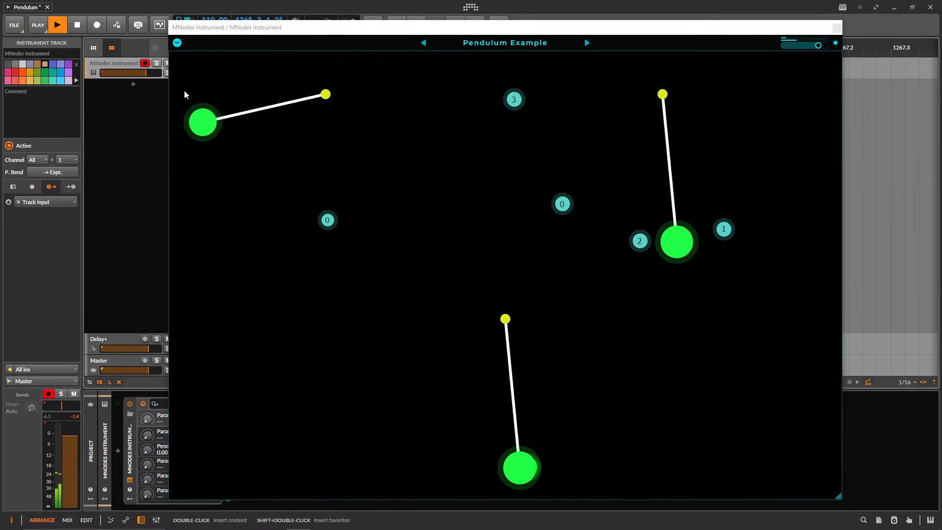
Open Pendulum Example in edit mode, look over its node graph and return to the play view.
left_click(177, 43)
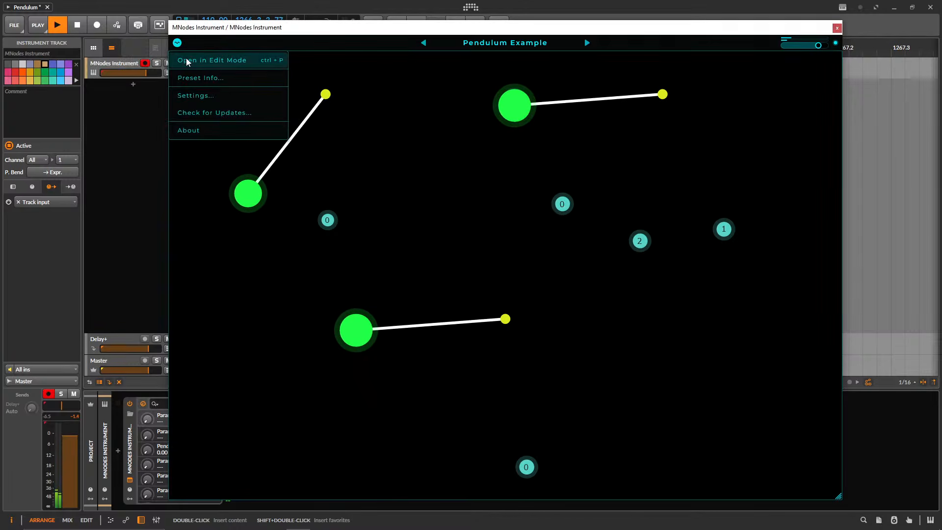
left_click(206, 59)
left_click_drag(560, 189, 526, 175)
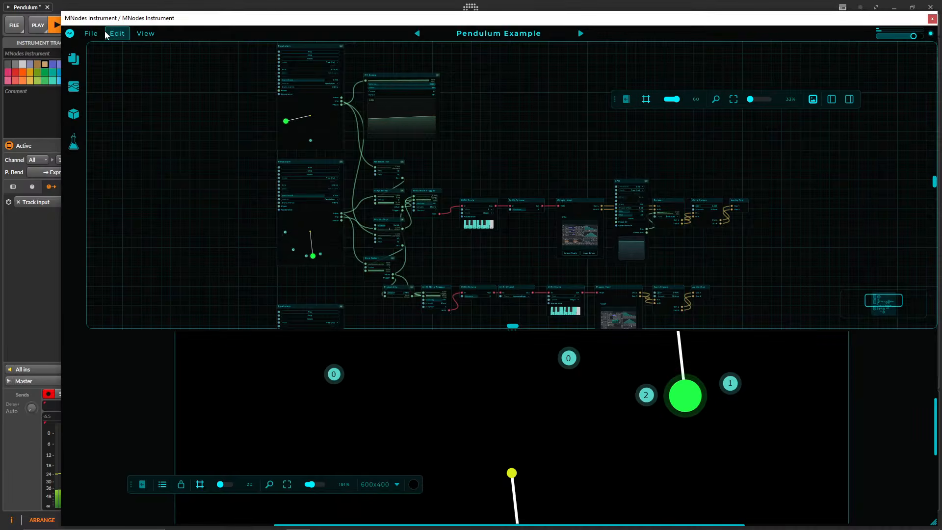
left_click(72, 36)
left_click(77, 48)
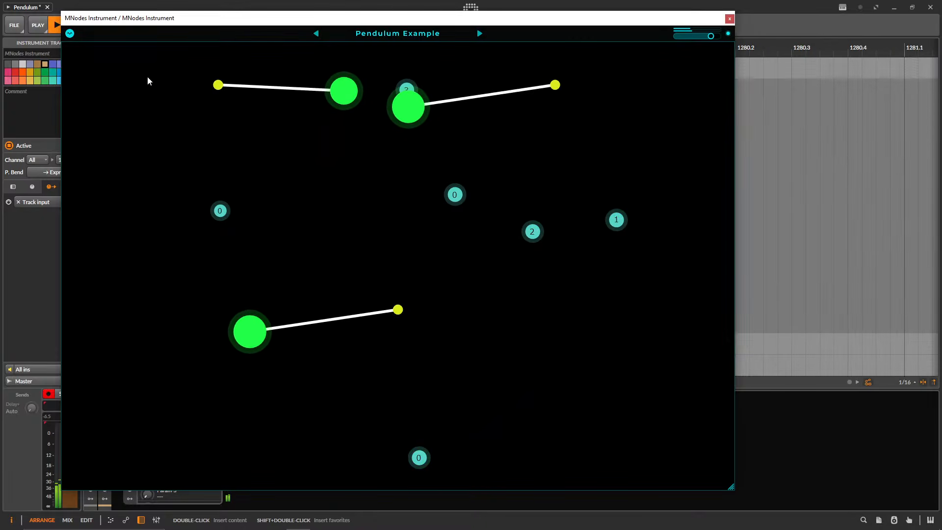
Load the Pendulum preset from the Hub list and set the MNodes Instrument track volume to -1.6 dB.
left_click_drag(371, 20, 487, 33)
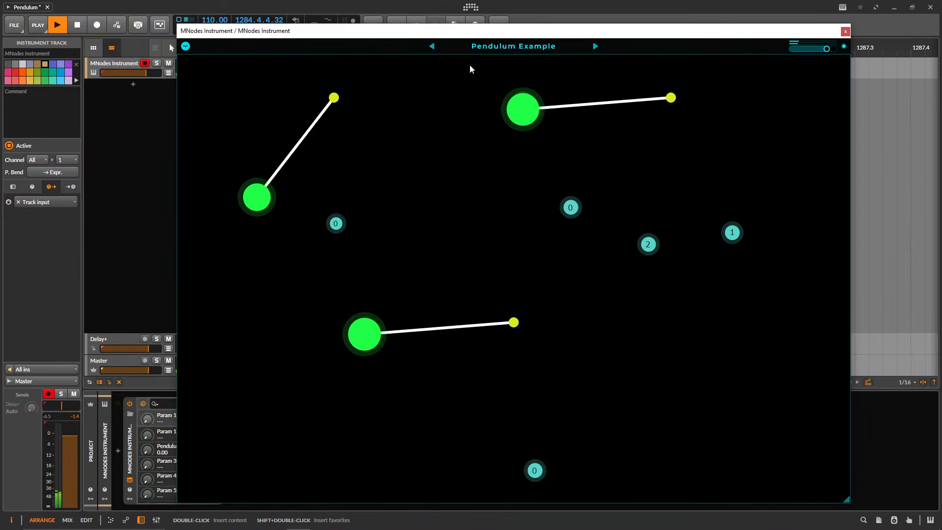
left_click(483, 49)
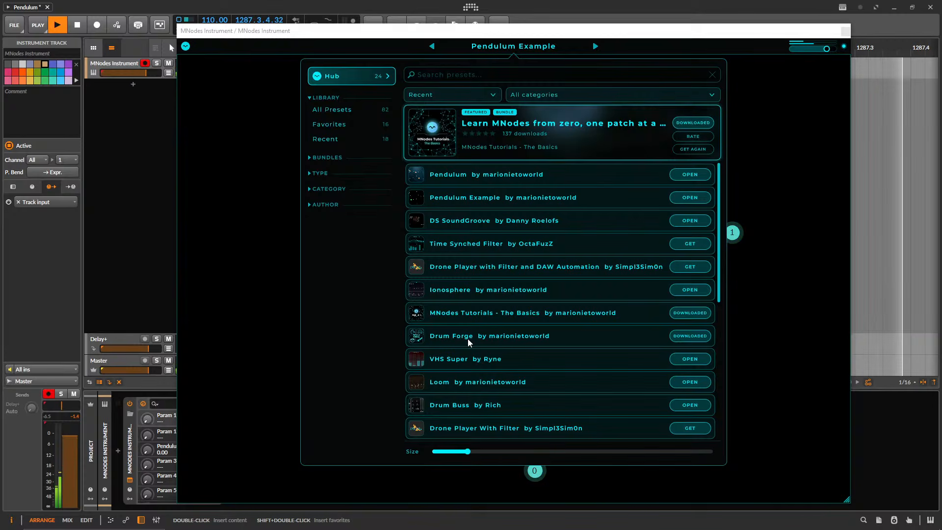
left_click(456, 175)
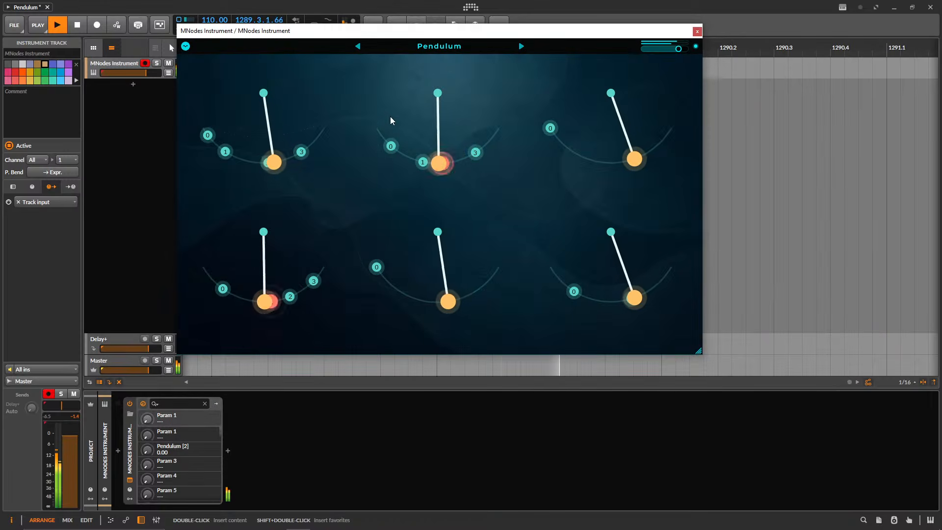
left_click_drag(249, 31, 297, 47)
left_click_drag(146, 73, 148, 75)
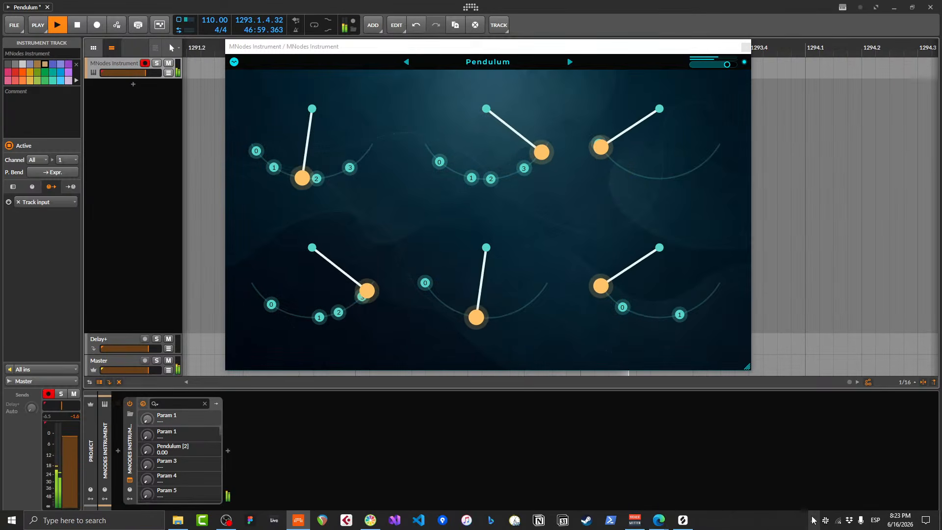
Switch to Discord and look through the recent messages in the mnodes channel.
left_click(813, 521)
left_click(815, 481)
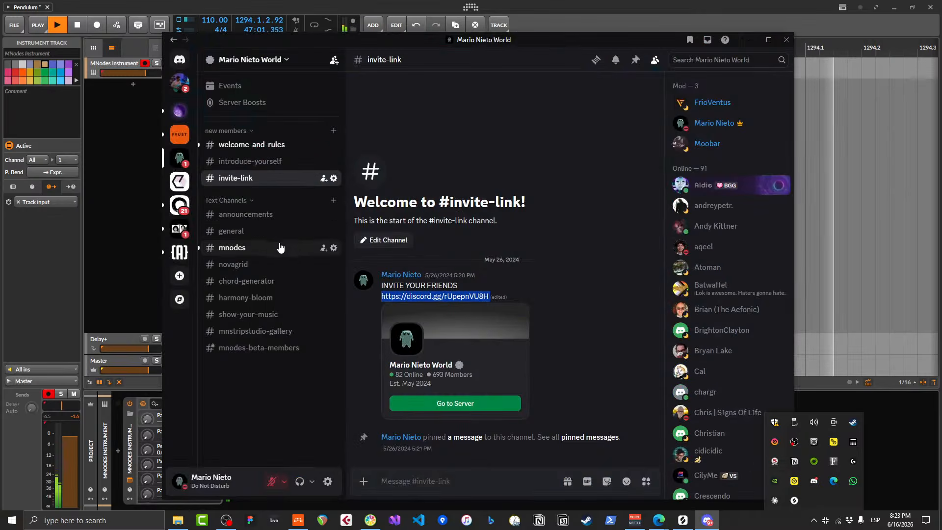
left_click(295, 248)
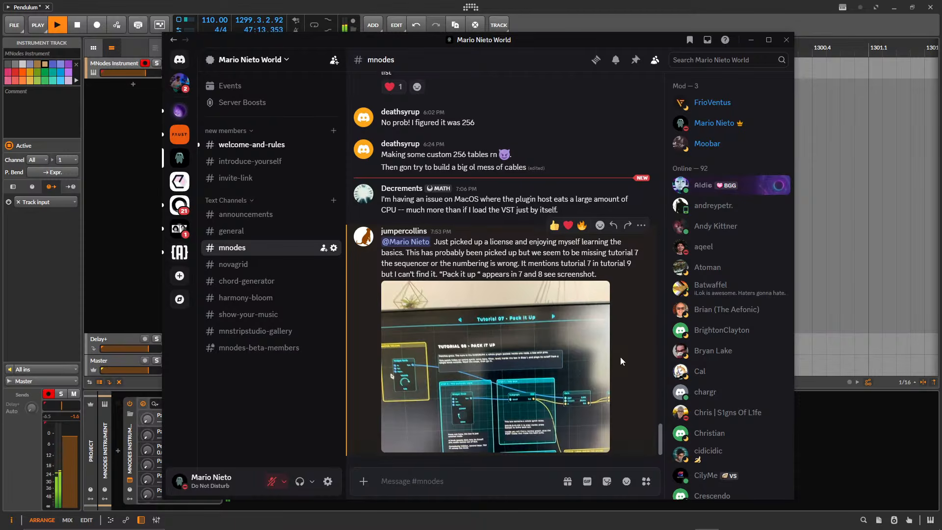
scroll(610, 359, "up", 15)
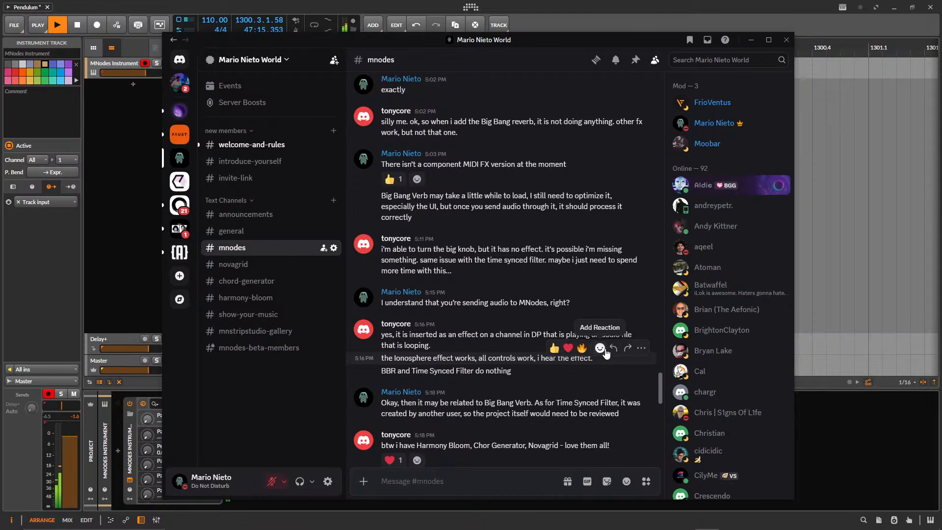
scroll(610, 355, "up", 15)
scroll(605, 351, "up", 10)
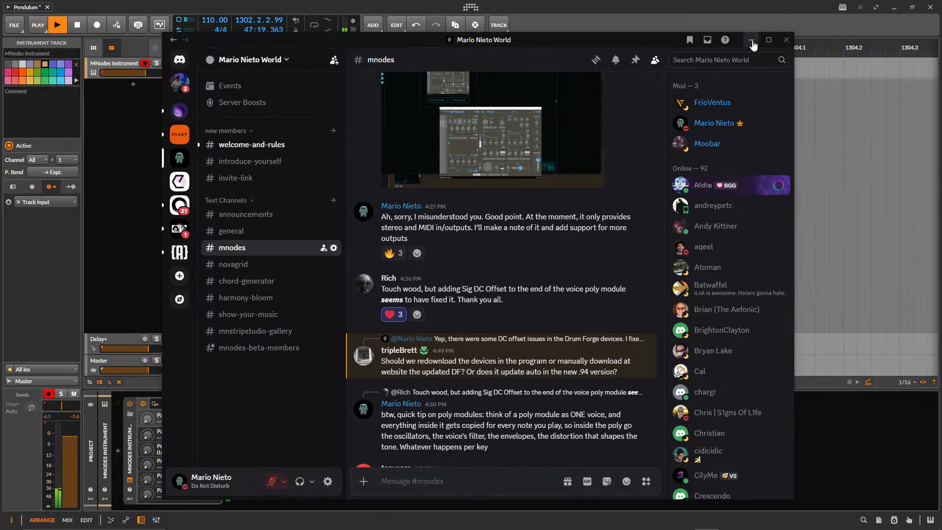
Minimize Discord to return to Bitwig Studio and lower the MNodes Instrument track volume slightly.
left_click(752, 42)
left_click_drag(309, 50, 320, 59)
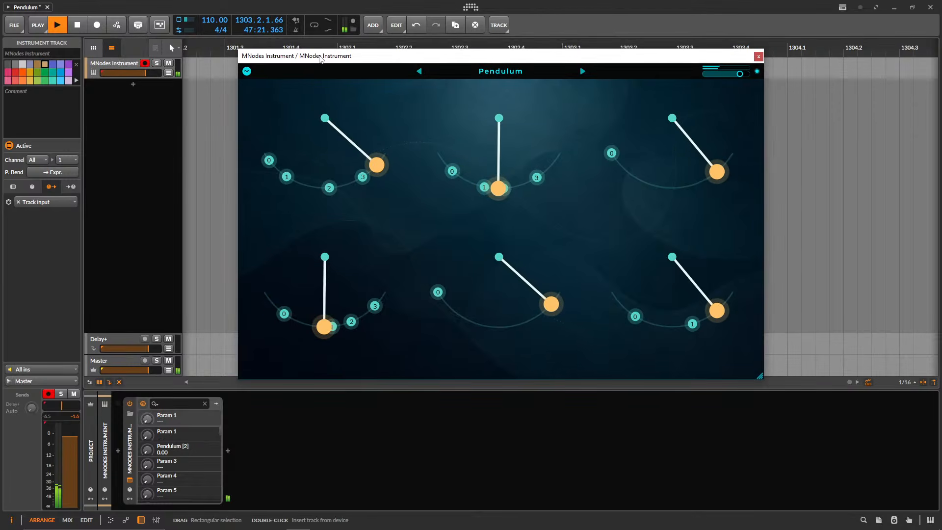
left_click_drag(149, 73, 146, 73)
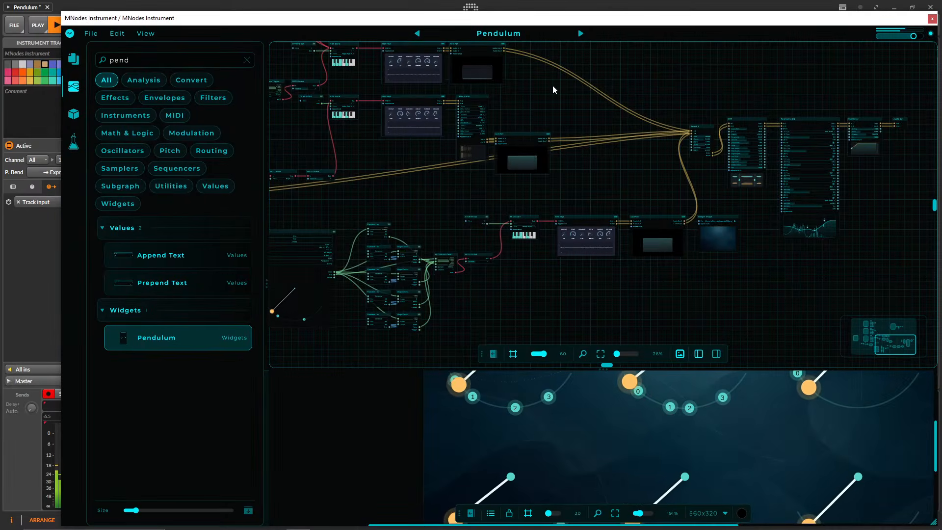
Look over the Pendulum patch's node graph in edit mode and clear the "pend" node search.
left_click_drag(533, 112, 624, 185)
left_click_drag(503, 99, 604, 194)
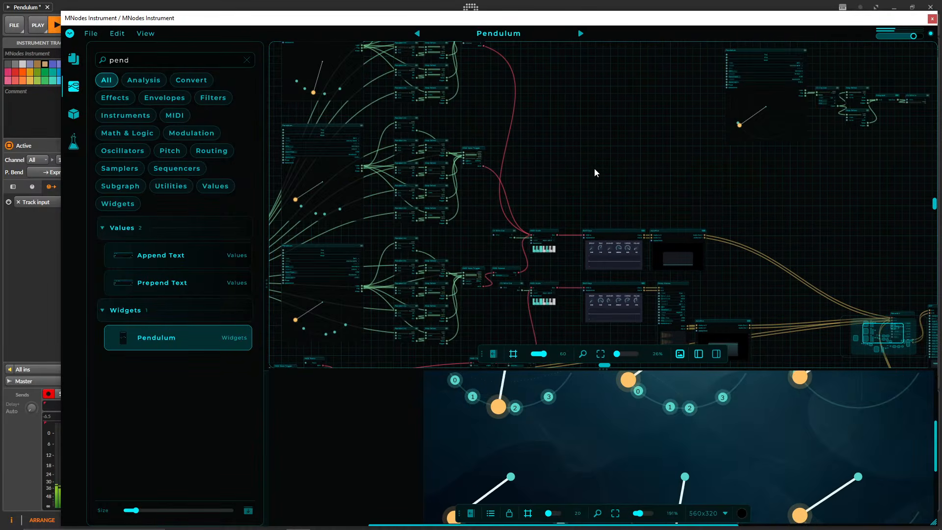
left_click_drag(557, 111, 586, 161)
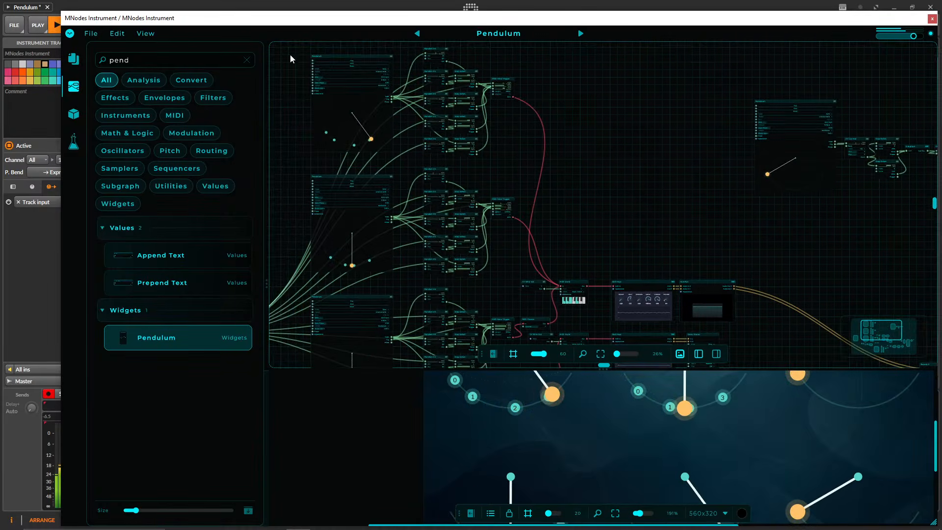
left_click(246, 60)
left_click_drag(690, 126, 543, 165)
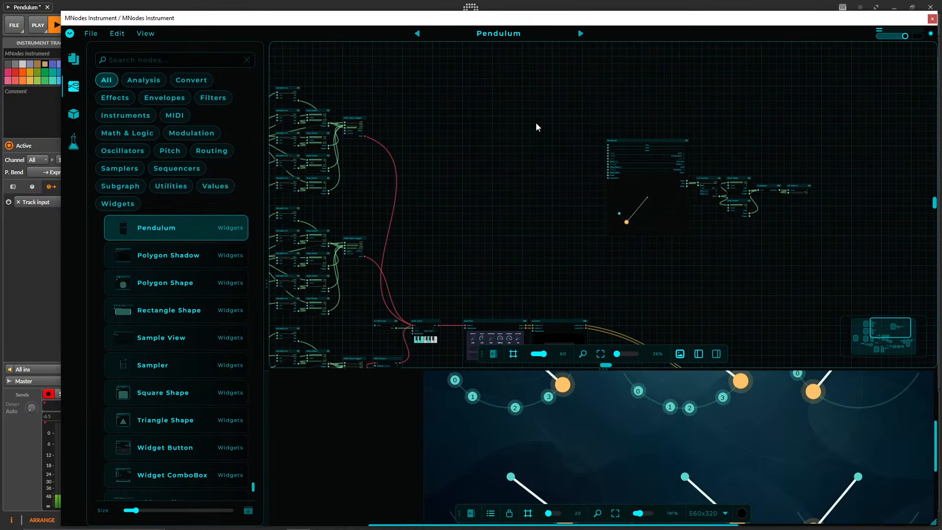
Close the Pendulum patch's plugin window and add a second instrument track loaded with MNodes Instrument.
left_click_drag(529, 111, 619, 65)
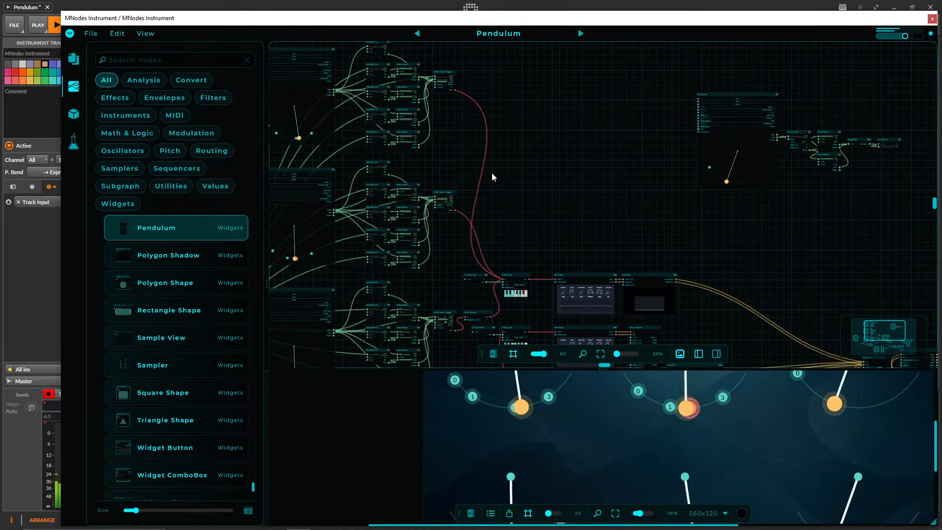
left_click_drag(407, 18, 367, 19)
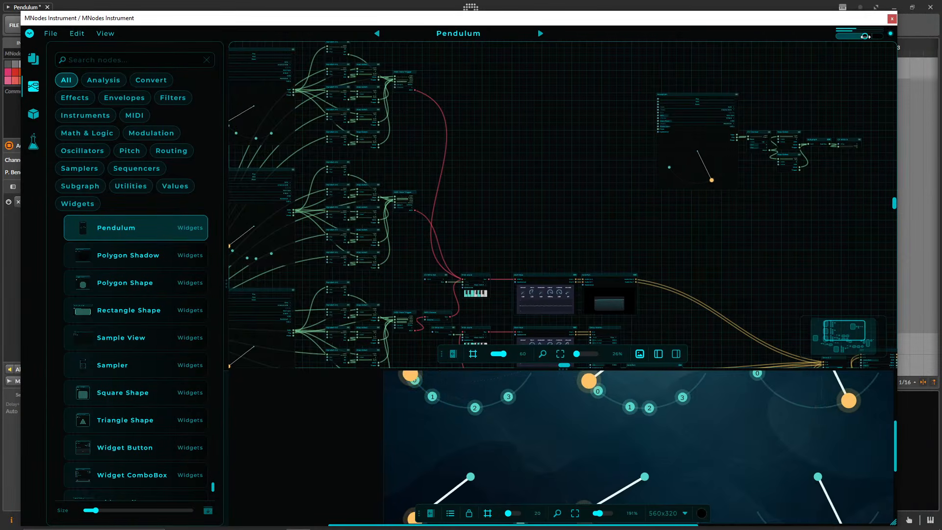
left_click(893, 20)
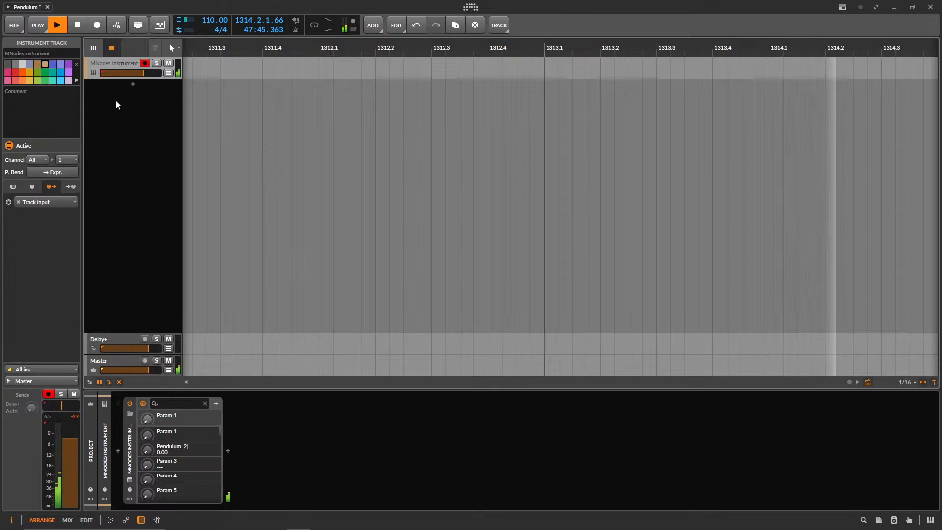
double_click(134, 86)
type("mno")
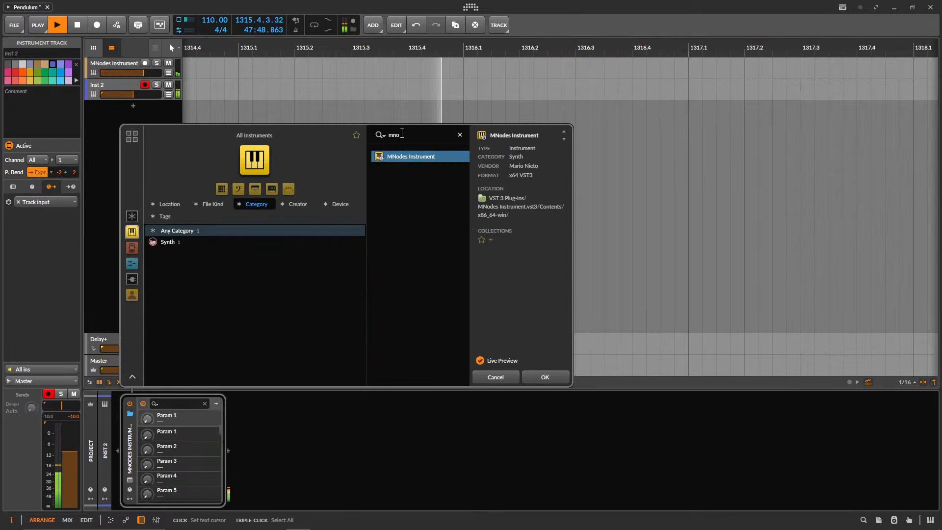
key("Return")
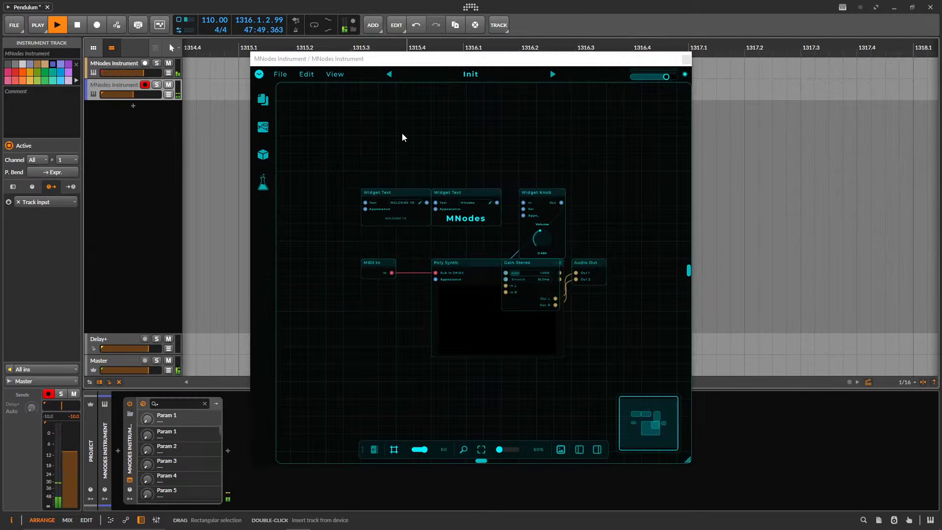
Load the Sampler Station preset from the library's recent presets into the new MNodes Instrument.
left_click(507, 76)
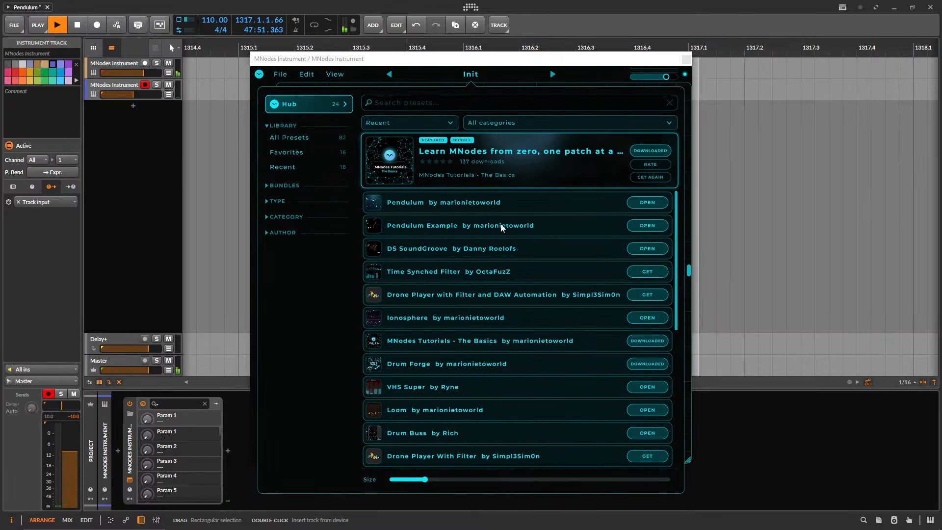
left_click(304, 169)
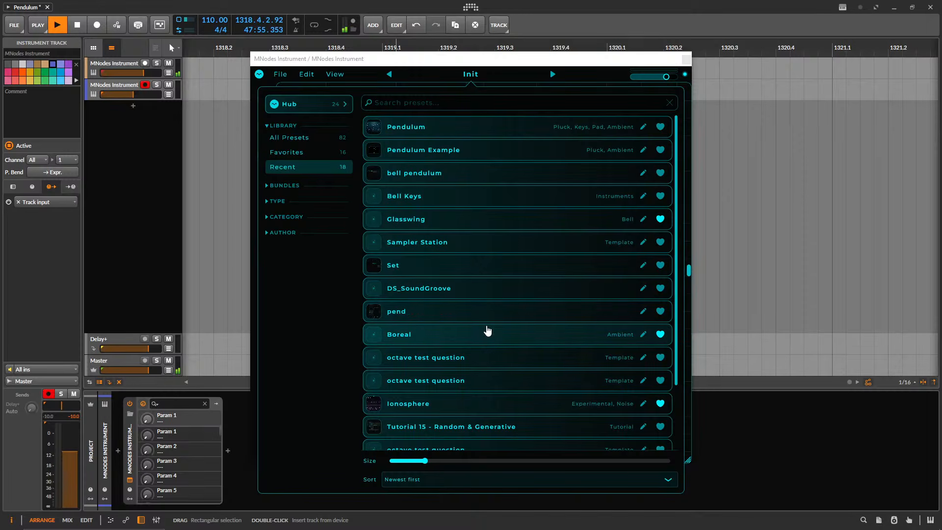
left_click(447, 242)
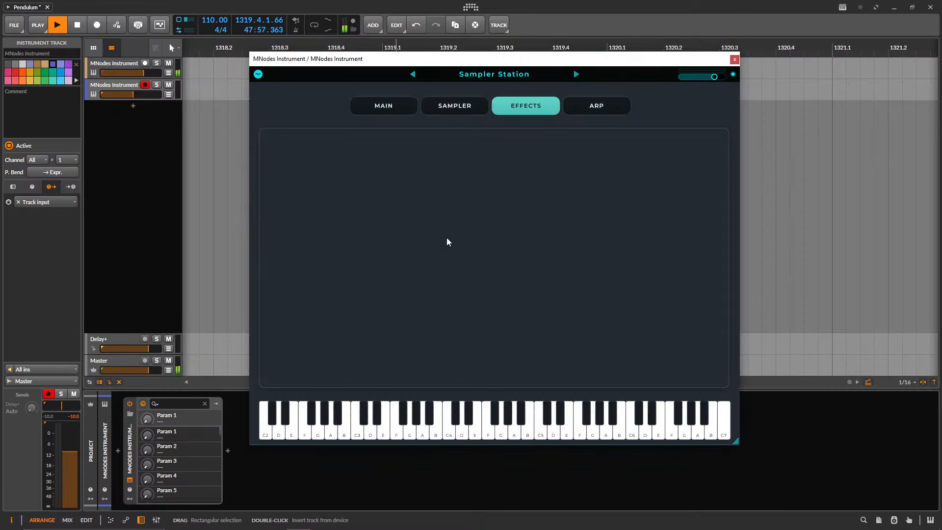
Look through Sampler Station's Main, Sampler, Effects and Arp pages, ending on the Main page.
left_click(381, 104)
left_click(446, 110)
left_click(521, 108)
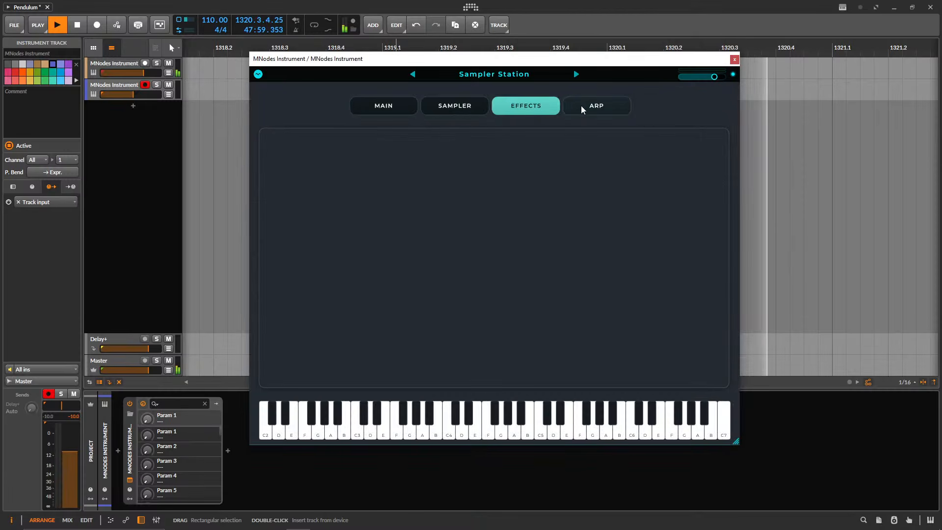
left_click(585, 108)
left_click(454, 112)
left_click(376, 108)
left_click(468, 109)
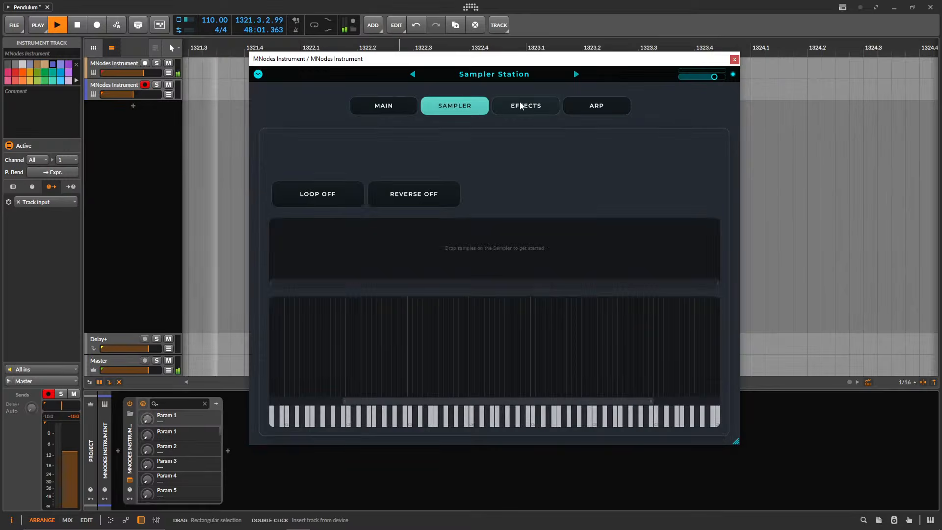
left_click(597, 106)
left_click(424, 108)
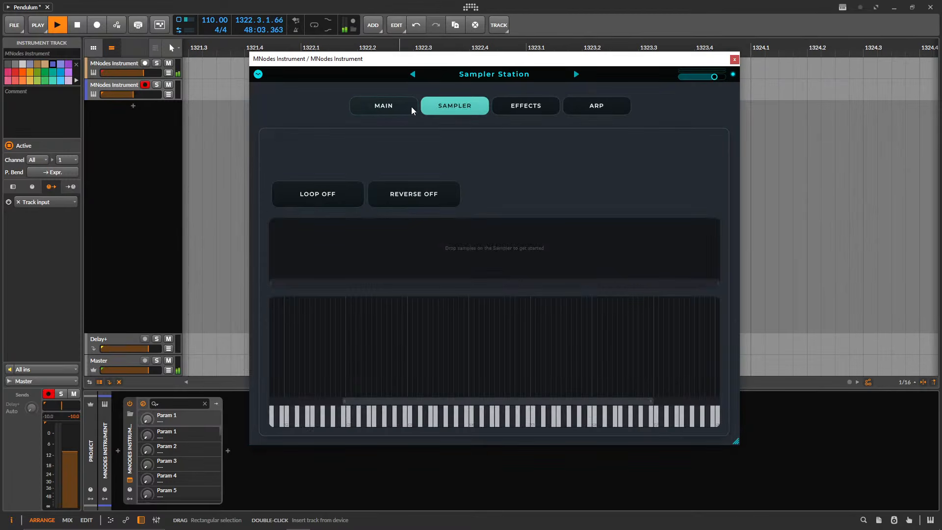
left_click(392, 108)
left_click(523, 107)
left_click(453, 107)
left_click(393, 107)
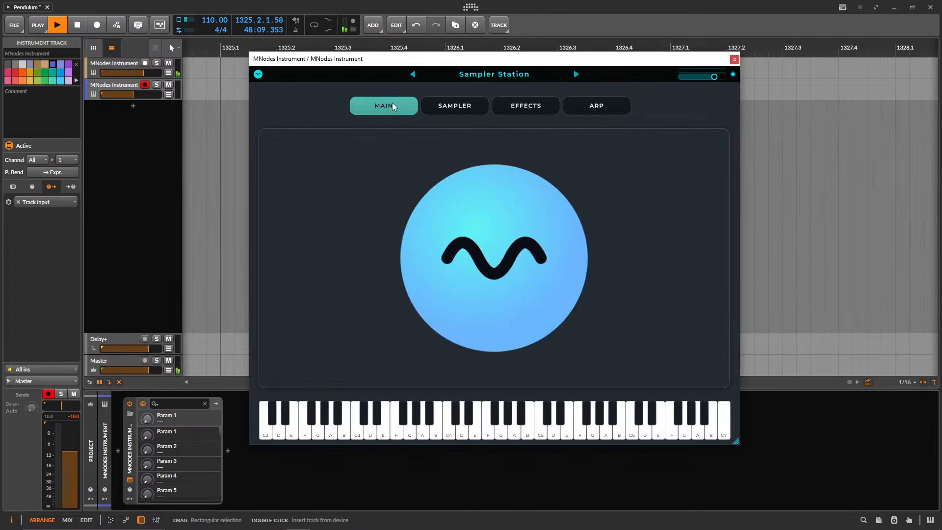
left_click(423, 111)
left_click(519, 109)
left_click(514, 107)
left_click(454, 105)
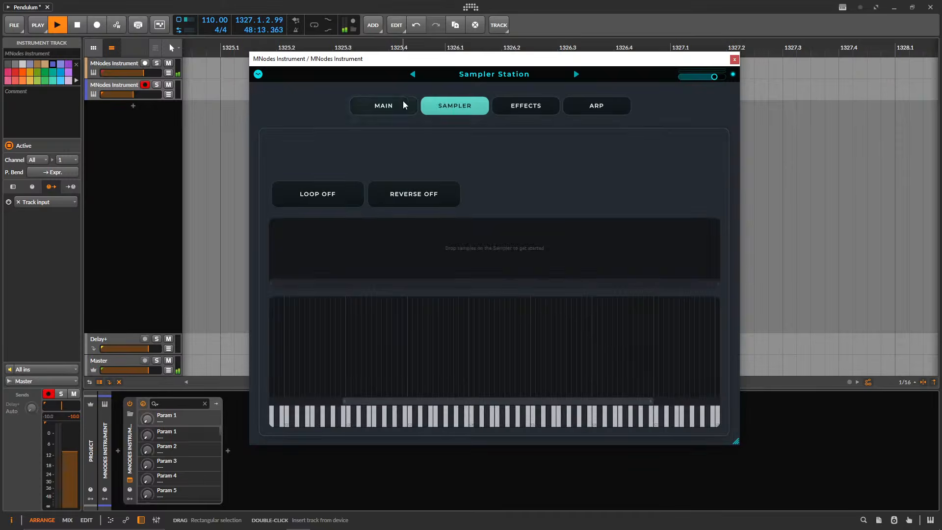
left_click(397, 104)
Switch Sampler Station to edit mode and collapse the Sampler module's properties.
left_click(258, 75)
left_click(272, 91)
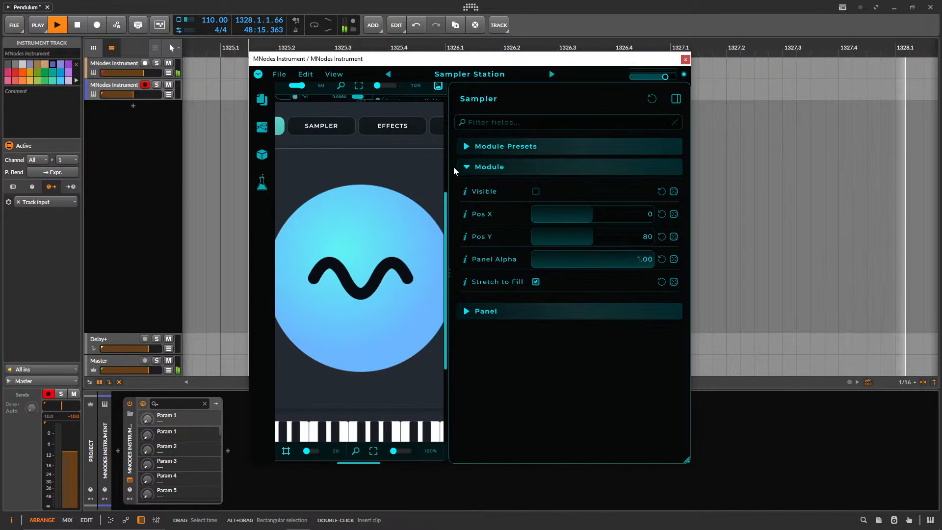
left_click_drag(449, 165, 578, 192)
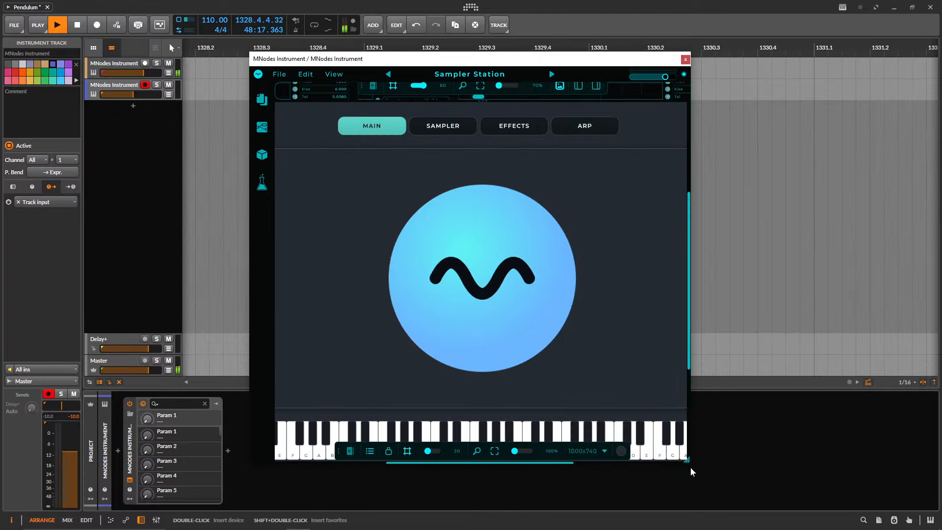
Enlarge the Sampler Station window and its node graph area to look over the Arp and Sampler subgraphs.
left_click_drag(692, 472, 879, 486)
left_click_drag(507, 63, 374, 34)
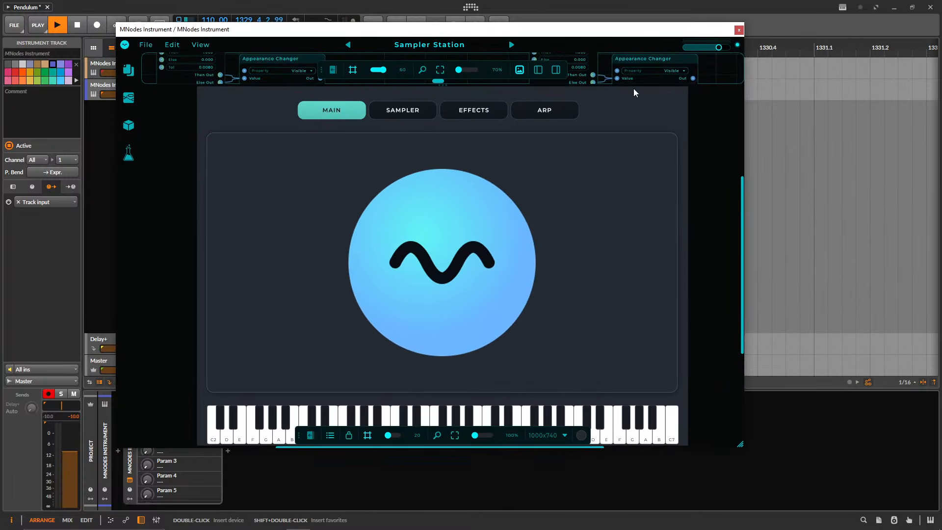
left_click_drag(709, 85, 679, 488)
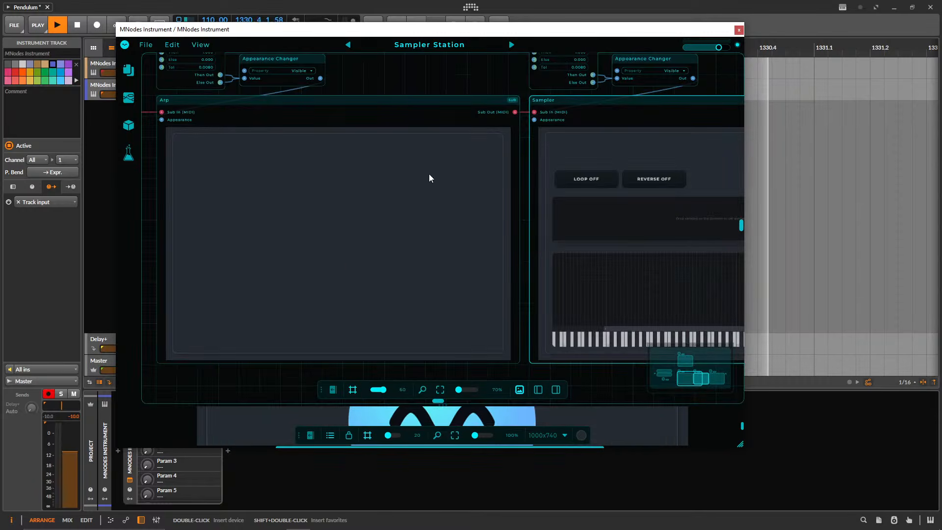
scroll(393, 123, "right", 3)
scroll(386, 88, "down", 3)
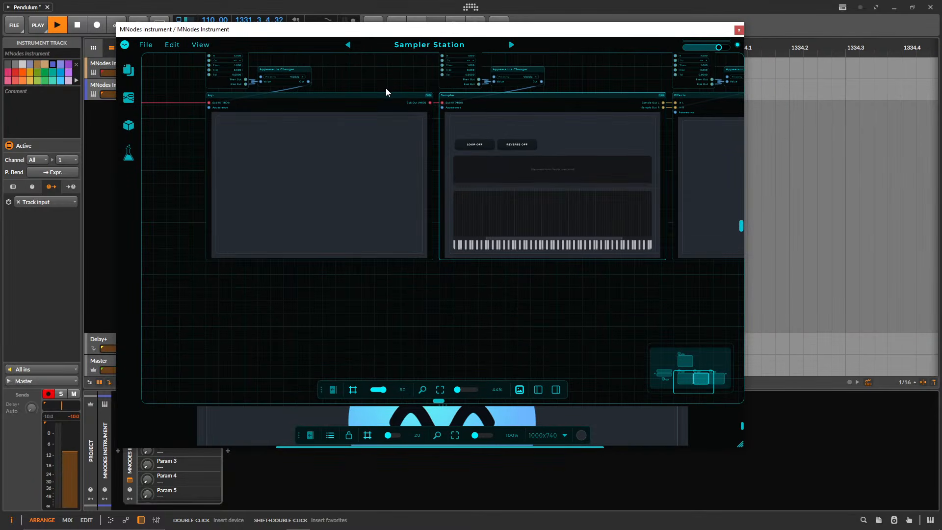
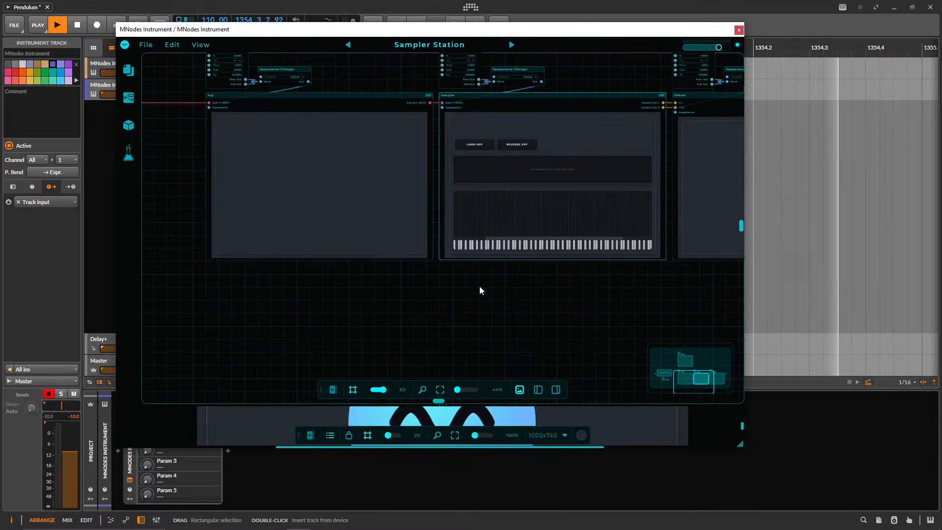
Add a Curve node below the Arp subgraph and set its curve type to Exponential.
right_click(352, 304)
left_click(271, 292)
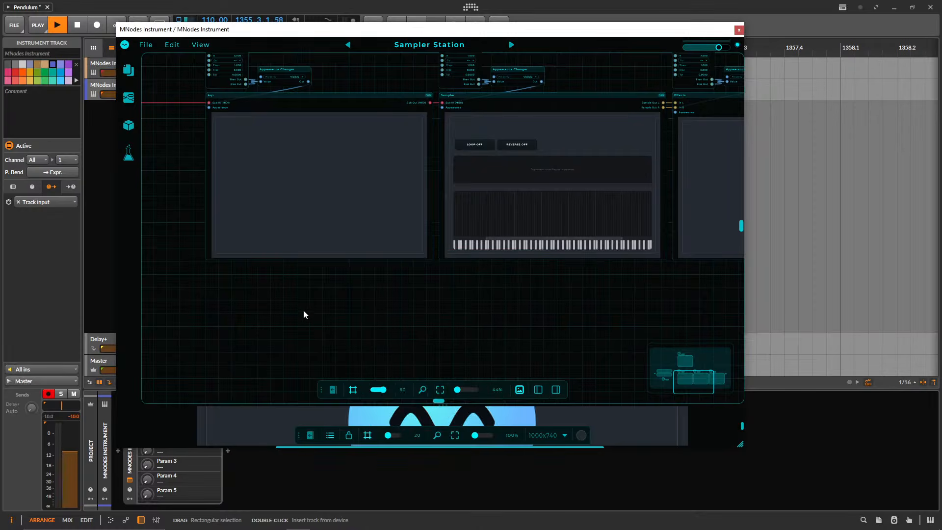
right_click(318, 312)
type("curve")
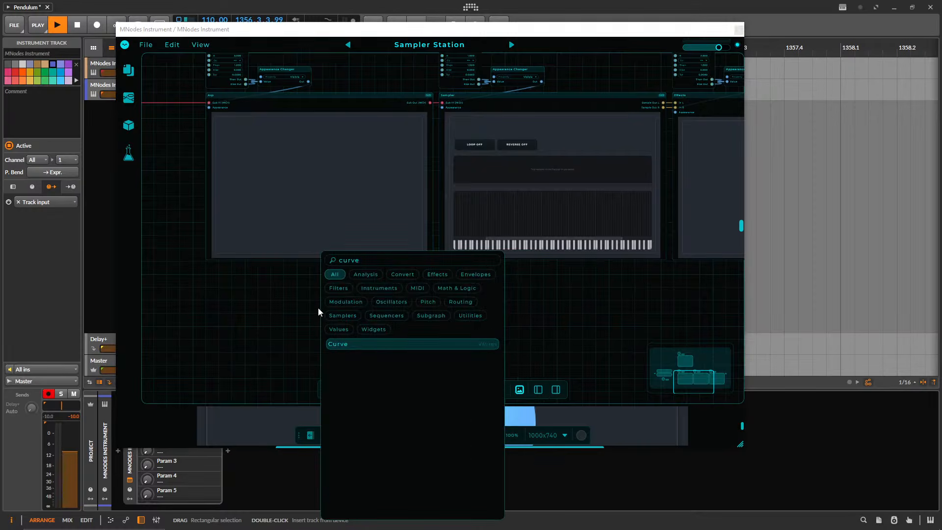
key("Return")
scroll(347, 347, "up", 5)
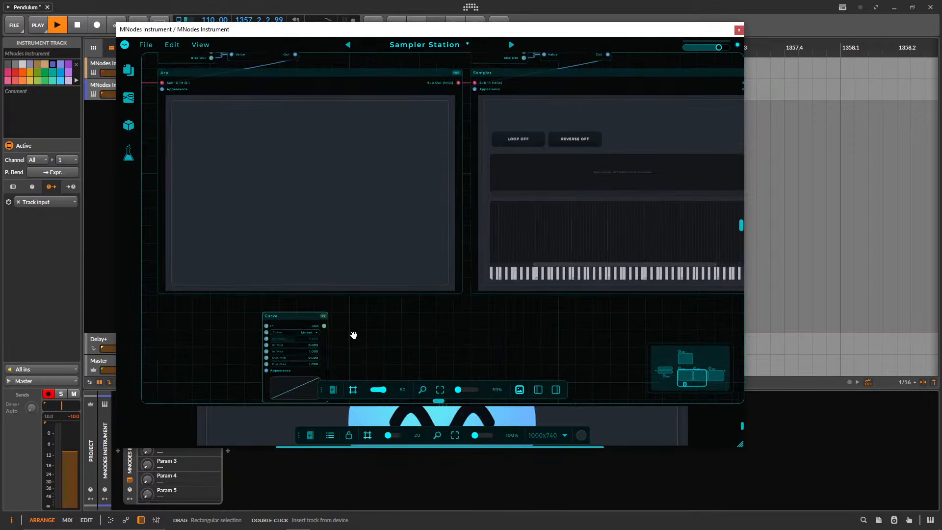
left_click(345, 257)
left_click(333, 246)
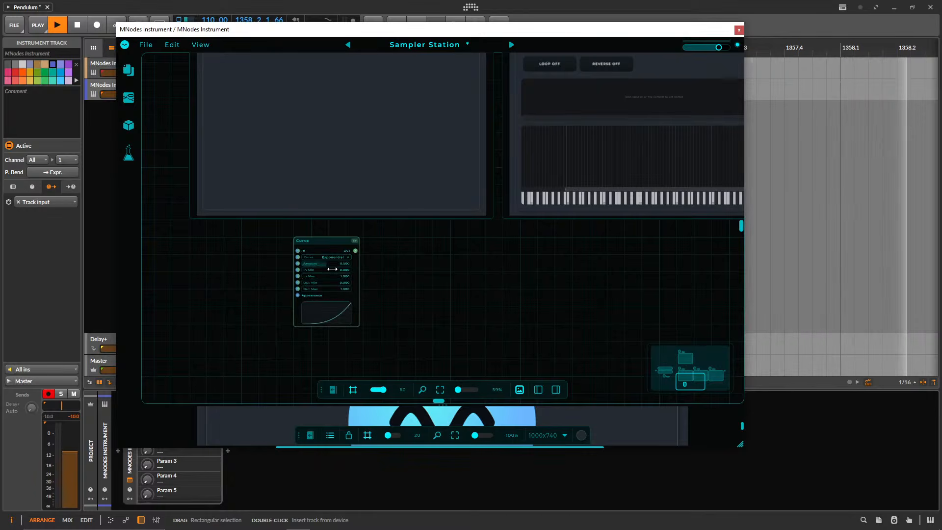
scroll(294, 294, "up", 3)
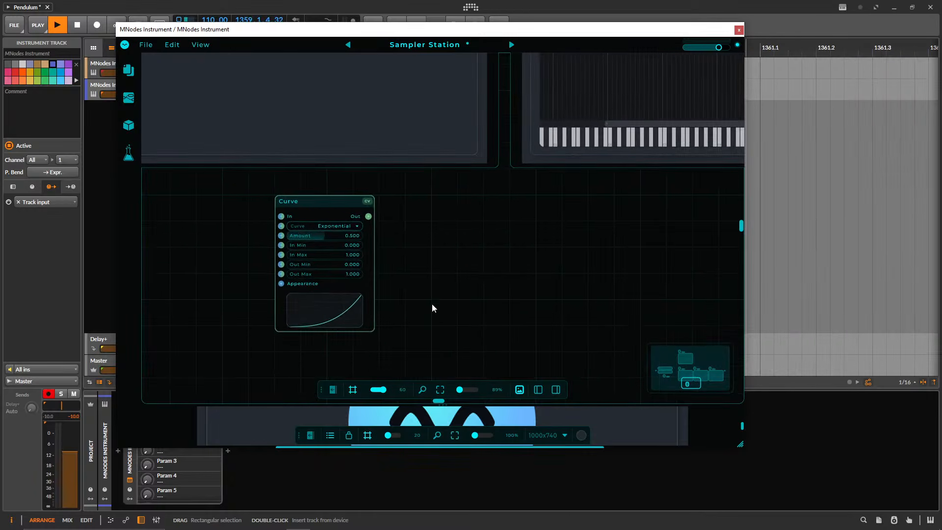
Add a Linear To dB node beside the Curve node and shift it slightly upward.
double_click(441, 273)
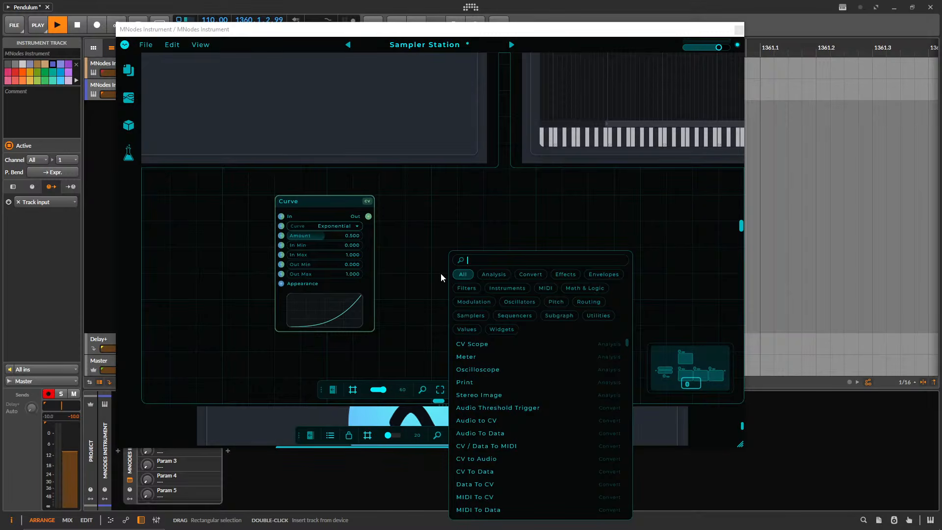
type("gaint")
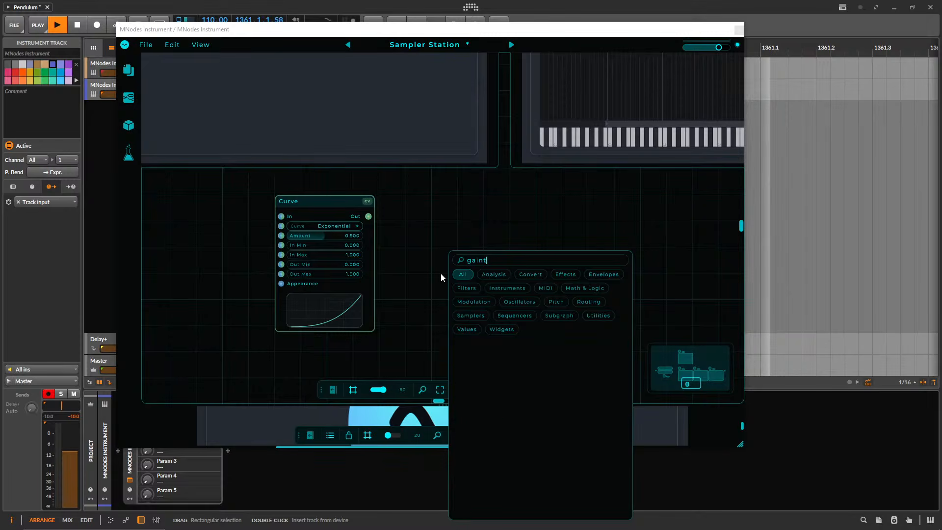
key("BackSpace")
key("BackSpace")
key("BackSpace")
key("BackSpace")
key("BackSpace")
type("line")
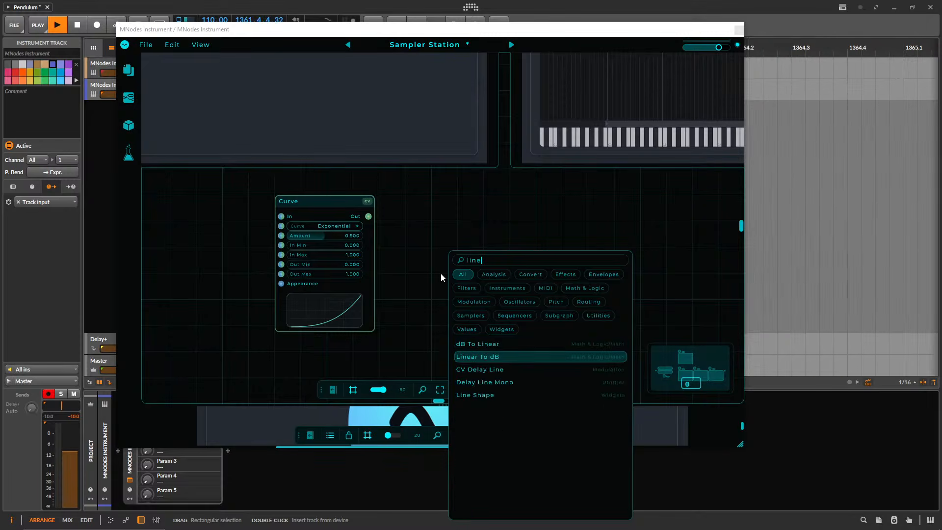
key("Return")
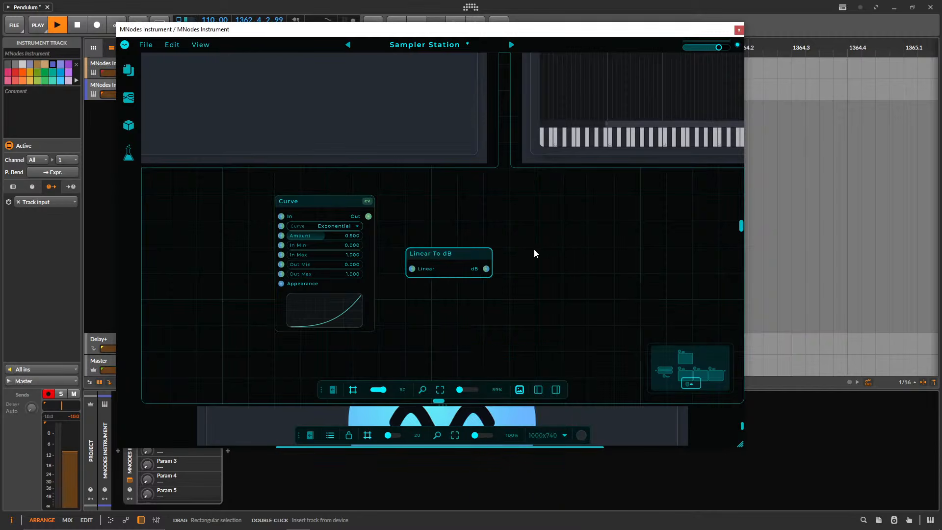
left_click_drag(453, 267, 452, 241)
Add a plain Slider node just below the Linear To dB node.
double_click(502, 292)
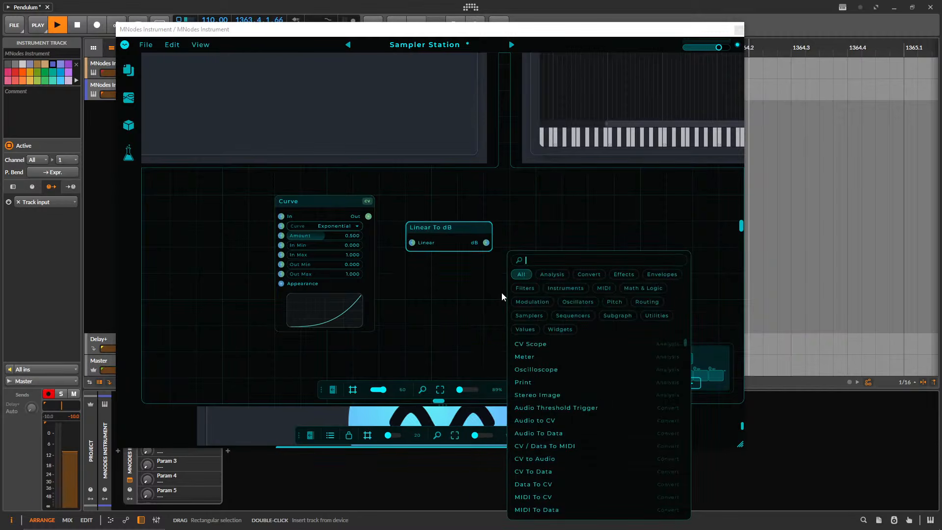
type("slider")
key("Down")
key("Down")
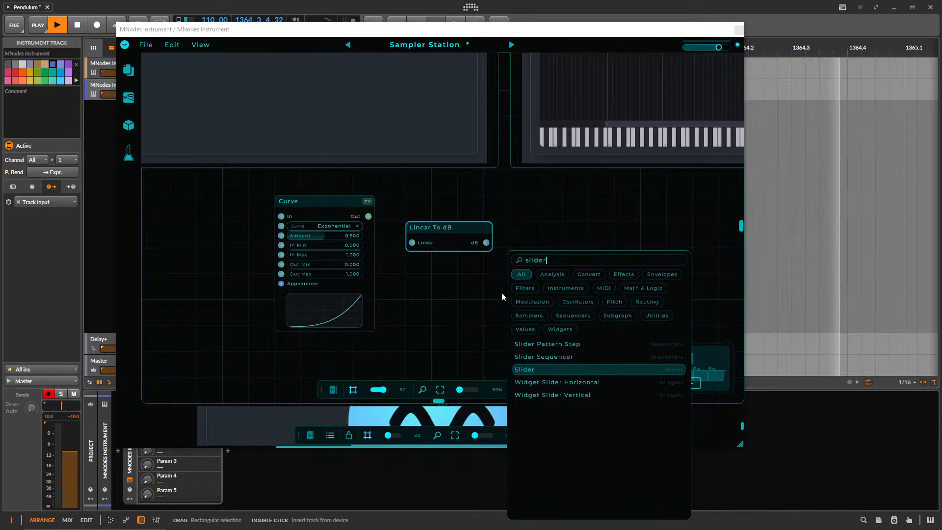
key("Return")
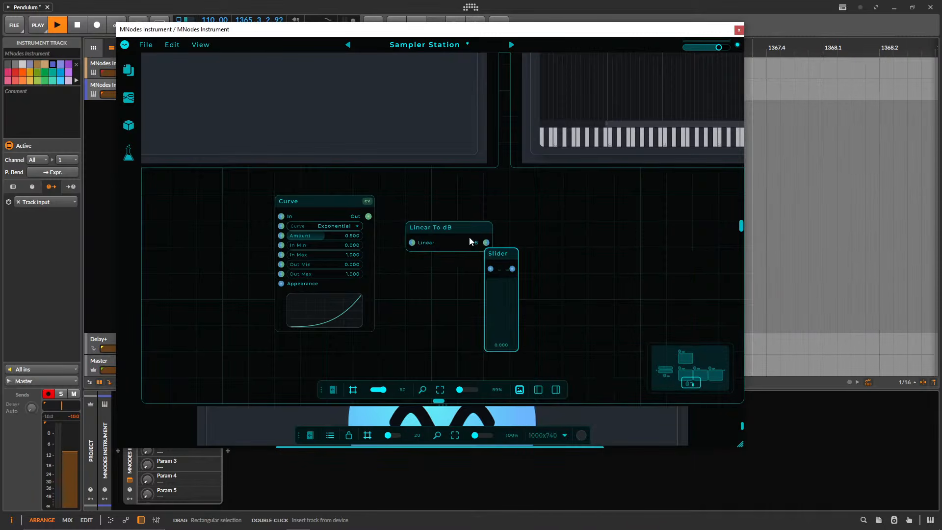
Wire the Slider's output to the Linear input of the Linear To dB node and raise the slider to about 0.38.
left_click_drag(448, 228, 605, 254)
left_click_drag(513, 268, 568, 268)
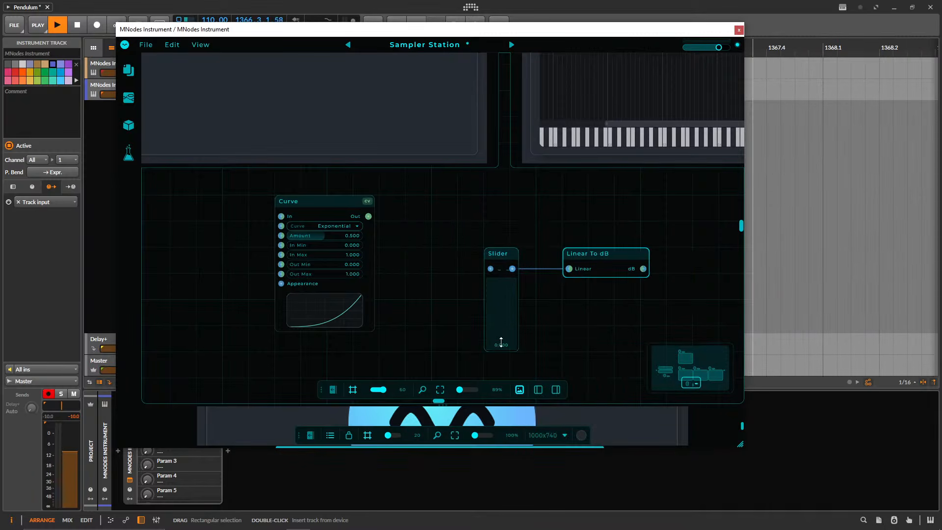
mouse_move(499, 336)
left_mouse_down()
mouse_move(490, 201)
mouse_move(548, 393)
mouse_move(499, 326)
mouse_move(478, 235)
mouse_move(486, 338)
left_mouse_up()
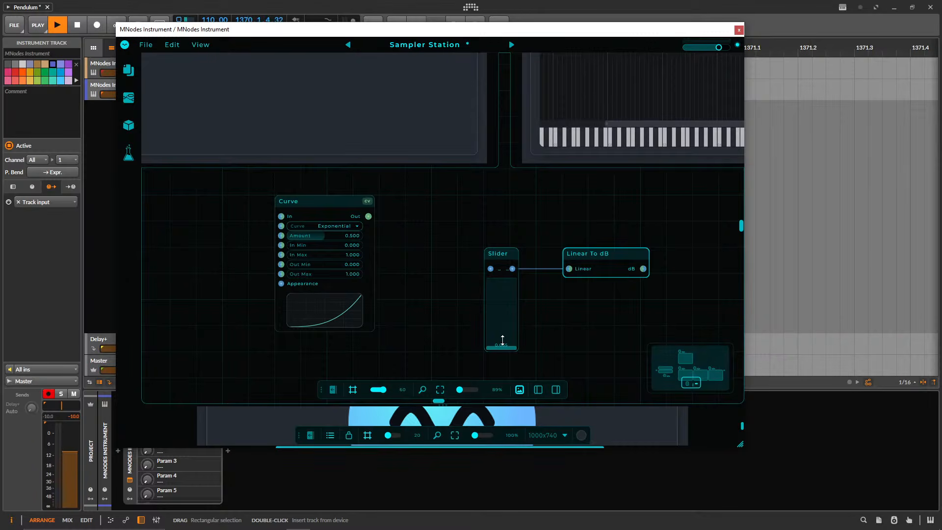
left_click_drag(501, 340, 501, 323)
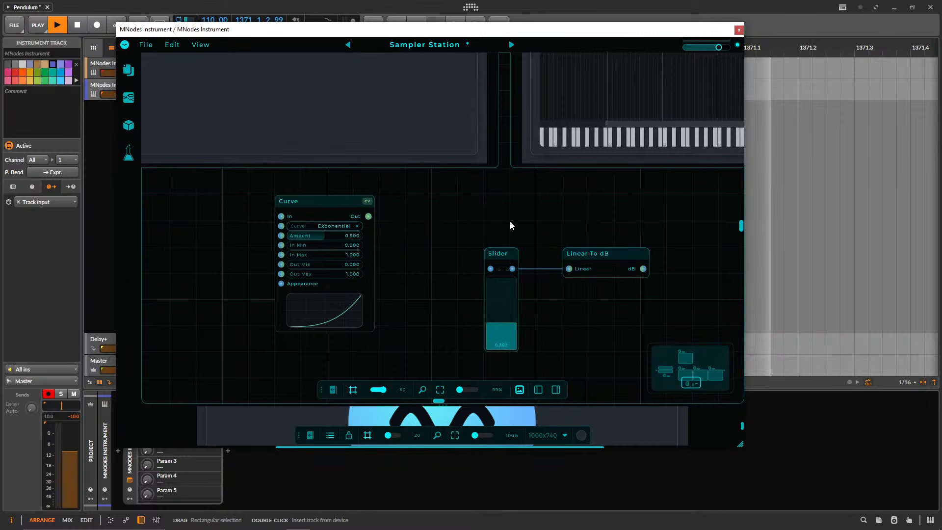
Add a Widget Slider Vertical node beside the Curve node and select it.
double_click(447, 263)
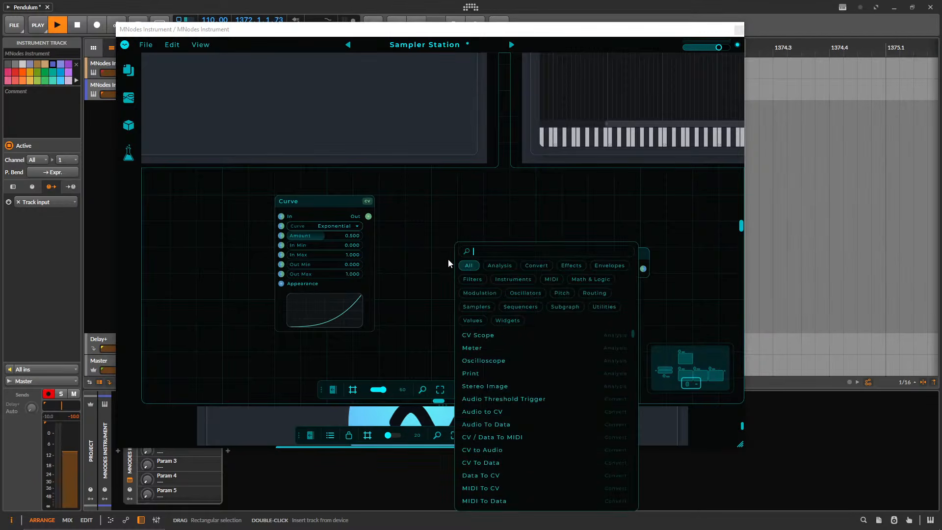
type("verti")
key("Return")
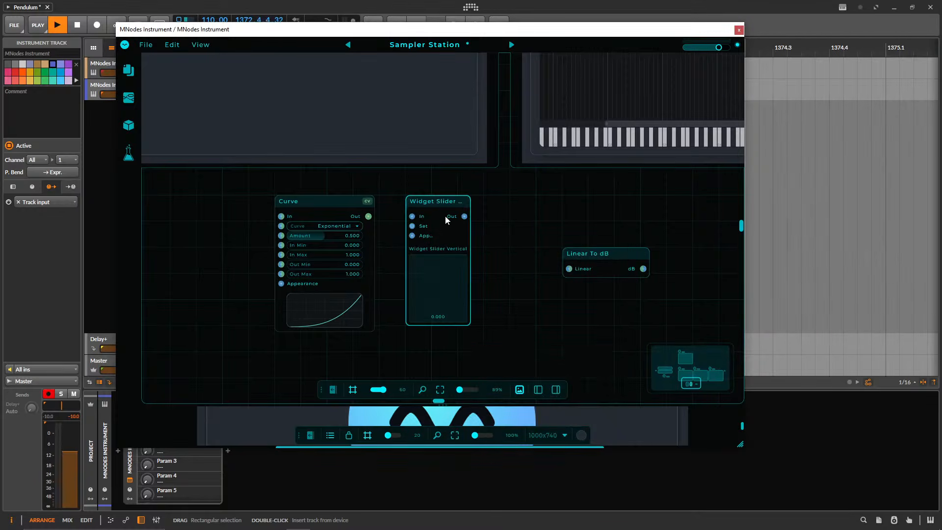
left_click(444, 200)
Enlarge the plugin window around the node properties and set the vertical slider widget to 0.308.
left_click_drag(741, 445, 889, 468)
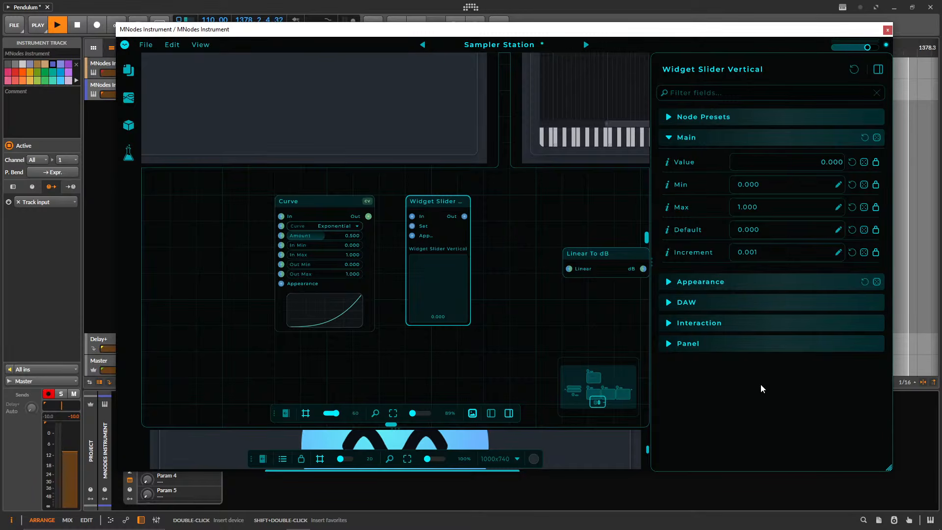
left_click_drag(437, 314, 431, 295)
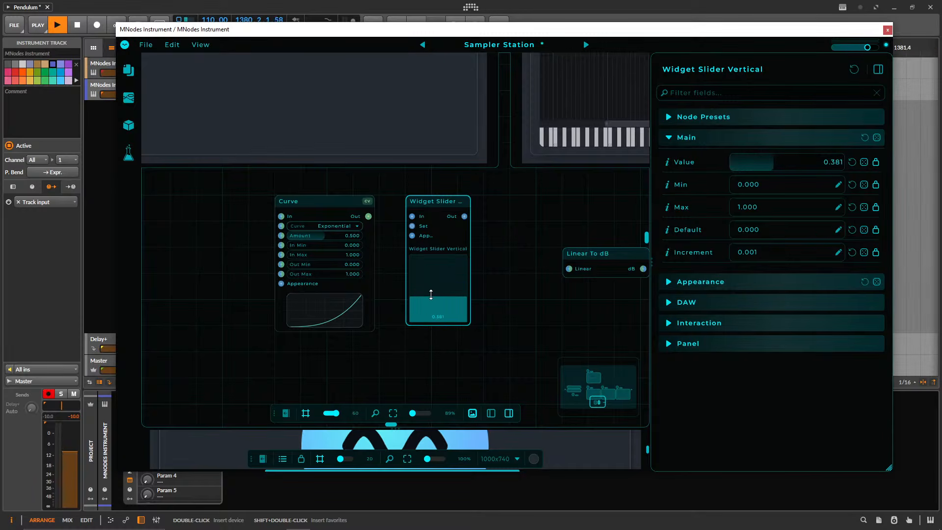
mouse_move(431, 294)
left_mouse_down()
mouse_move(431, 303)
mouse_move(428, 275)
mouse_move(429, 301)
left_mouse_up()
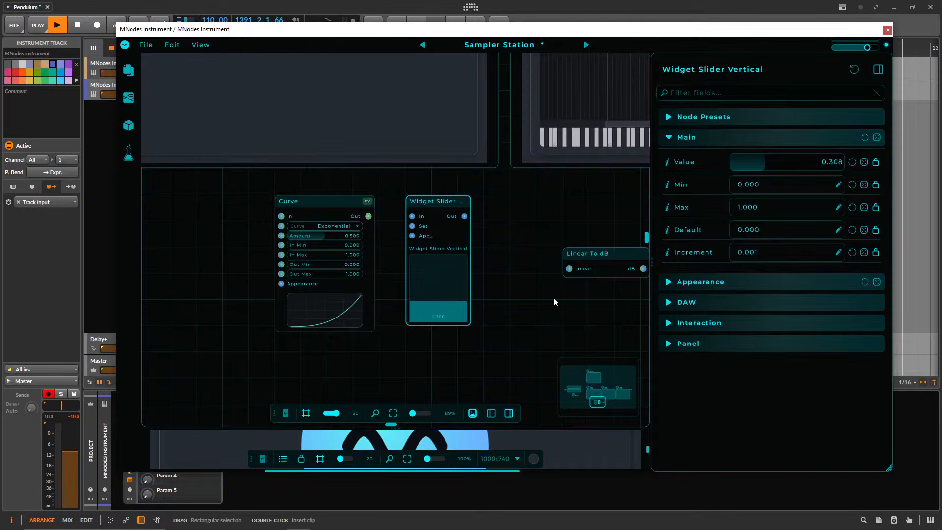
Delete the Curve and Linear To dB nodes and move the vertical slider widget into the freed space.
left_click(310, 230)
key("Delete")
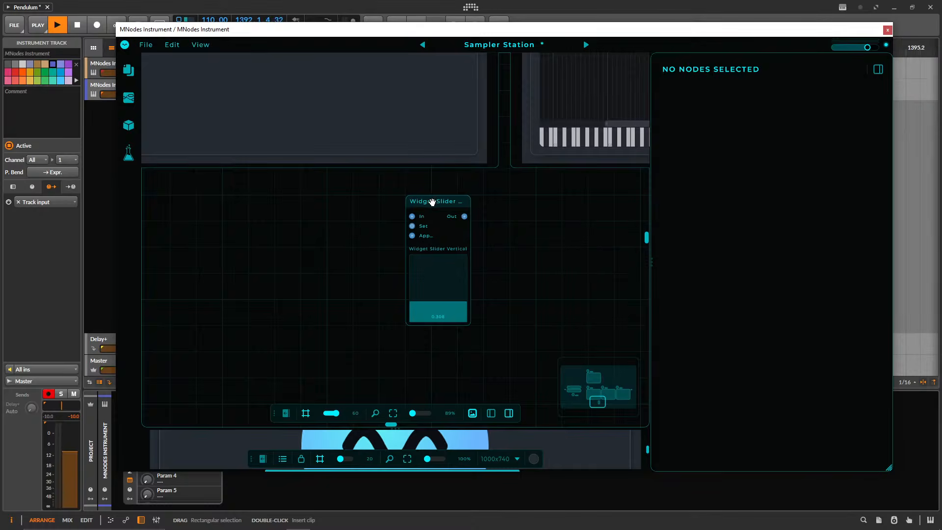
left_click_drag(430, 202, 378, 227)
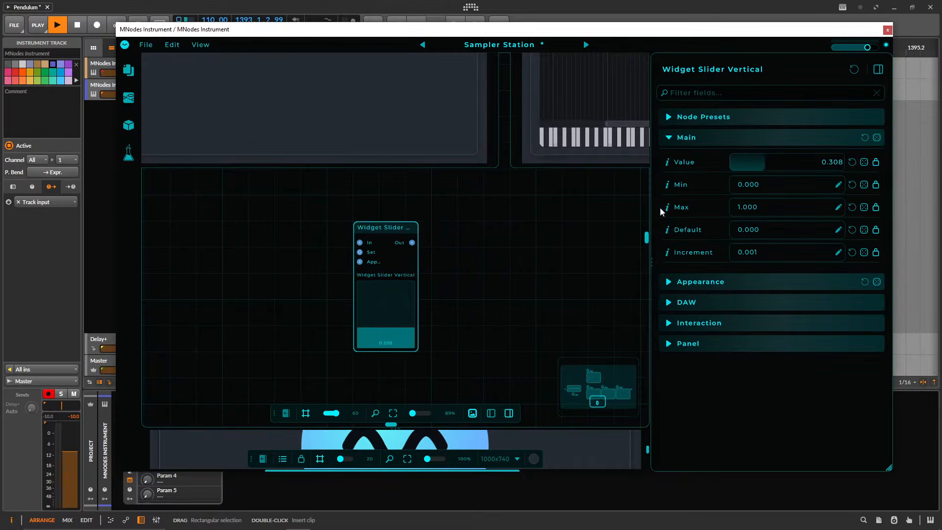
left_click(454, 250)
left_click(381, 230)
Add a Widget Knob node beside the vertical slider widget.
right_click(489, 258)
type("knob")
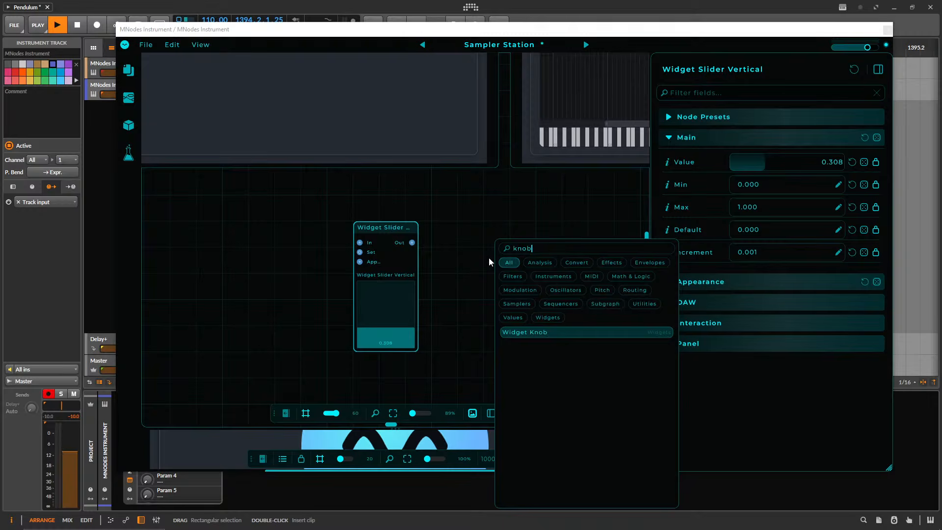
key("Return")
left_click_drag(509, 199, 486, 247)
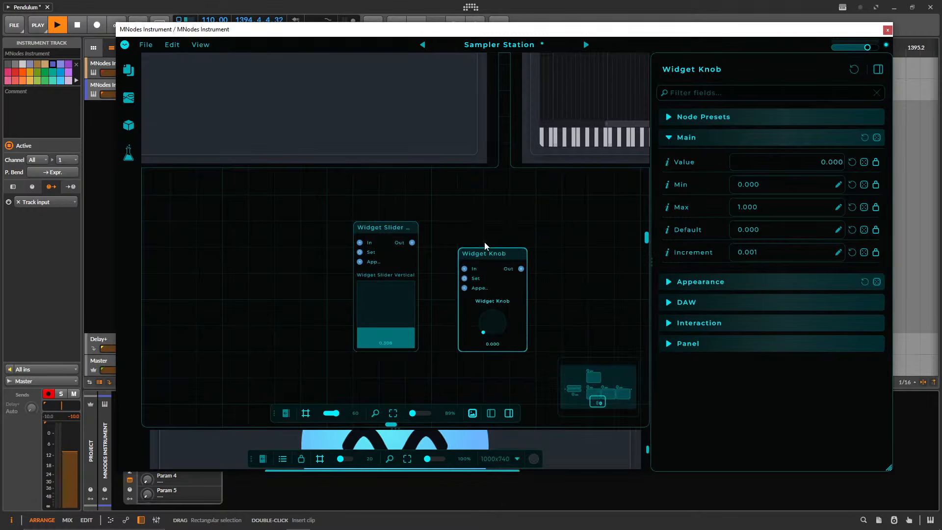
scroll(545, 273, "up", 3)
left_click_drag(543, 272, 529, 263)
Select the Widget Knob node and align its top edge with the vertical slider widget.
left_click(440, 234)
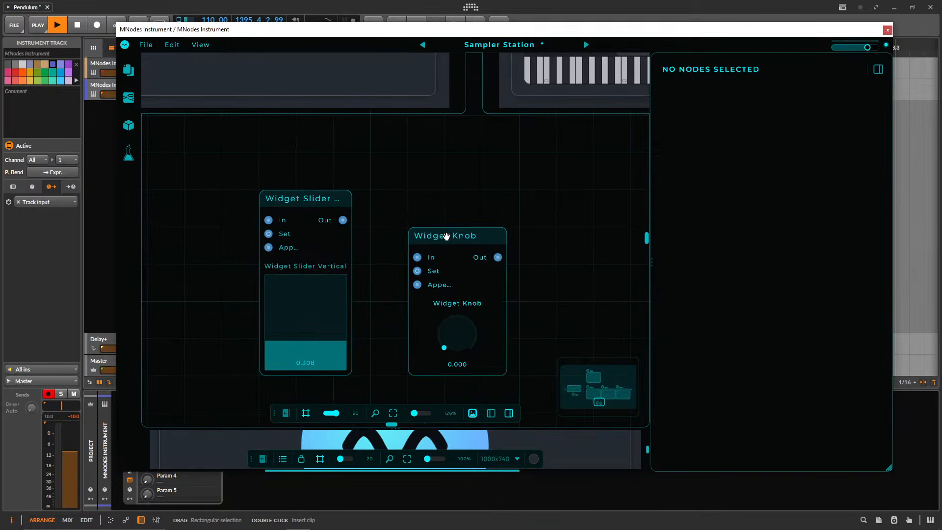
double_click(446, 236)
double_click(446, 236)
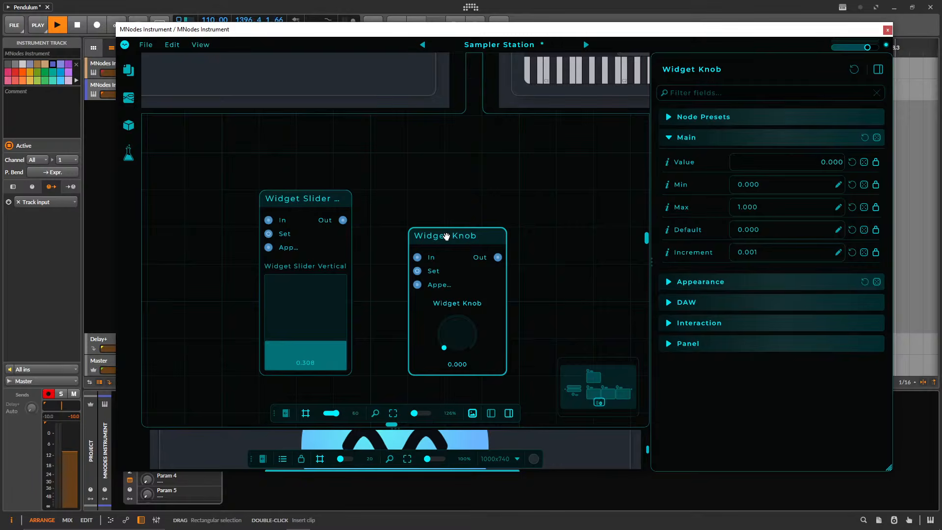
double_click(447, 237)
double_click(447, 237)
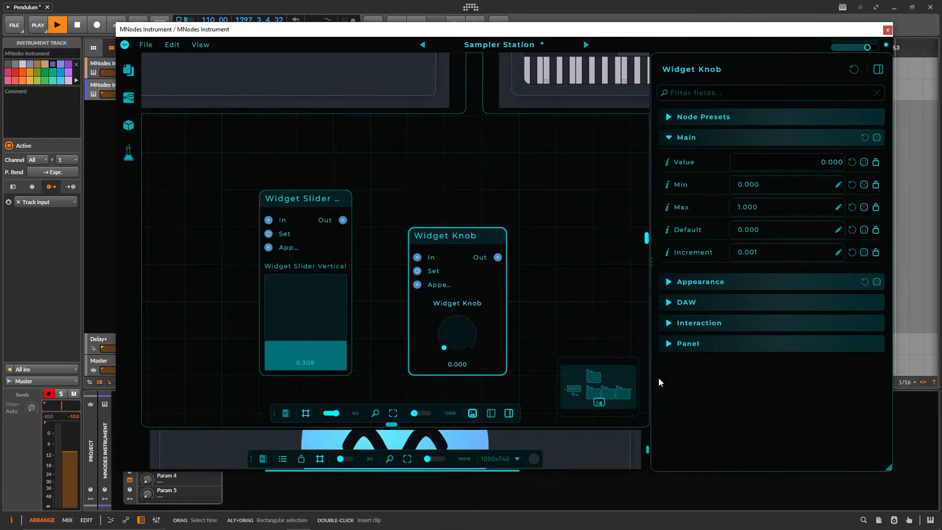
left_click_drag(448, 237, 448, 199)
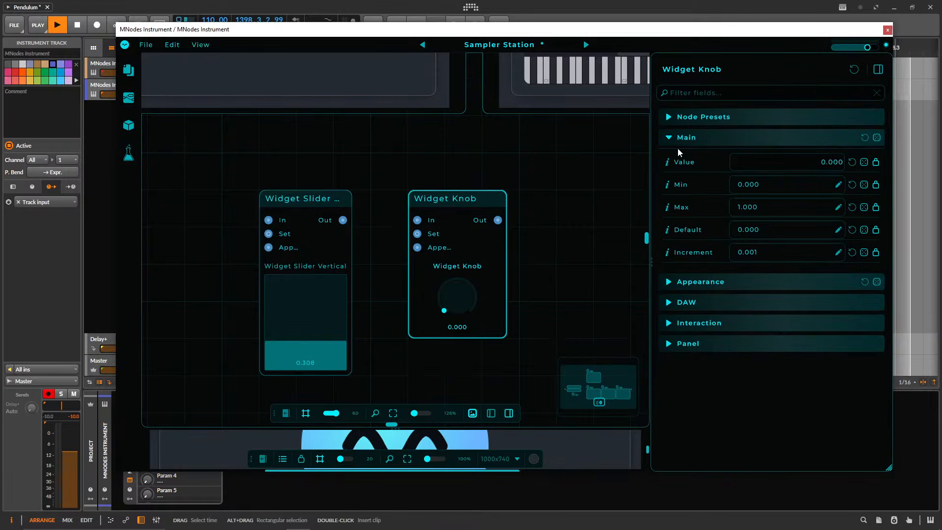
Collapse the knob widget's Main properties and move the vertical slider widget closer to the knob.
left_click(711, 138)
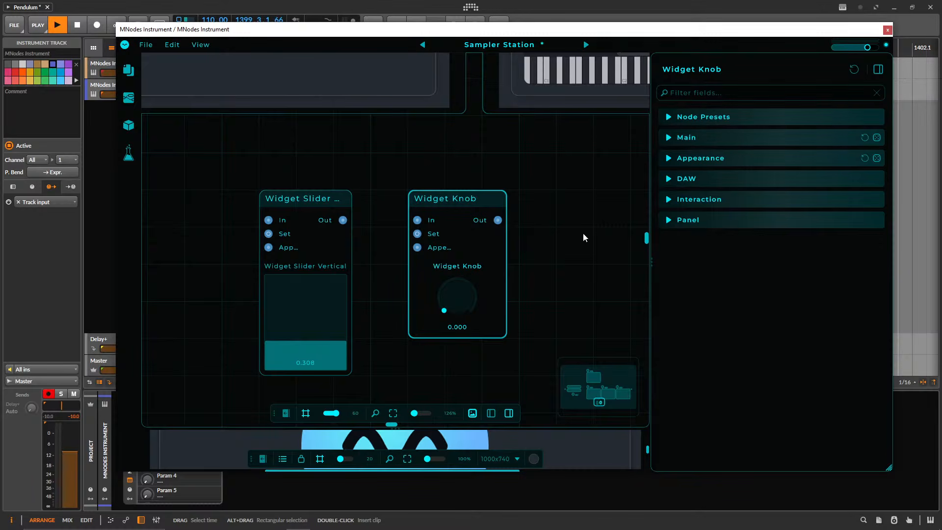
left_click_drag(272, 200, 310, 200)
left_click(470, 196)
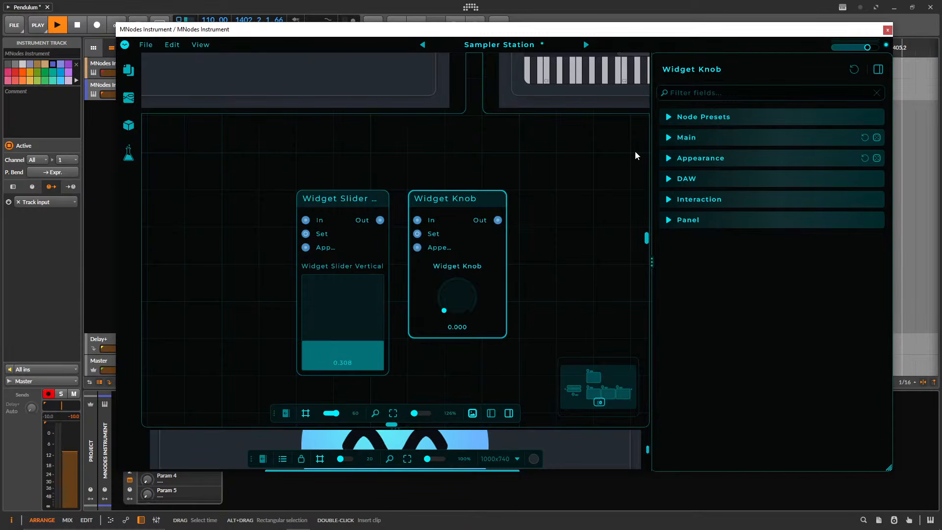
Select the vertical slider widget and widen the area showing its properties, keeping the Main section expanded.
left_click(329, 197)
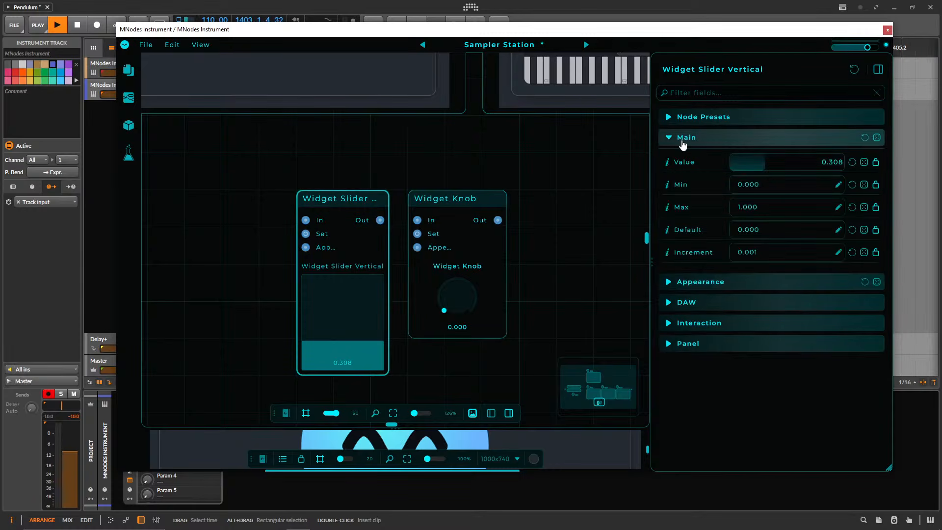
left_click(683, 140)
left_click(683, 140)
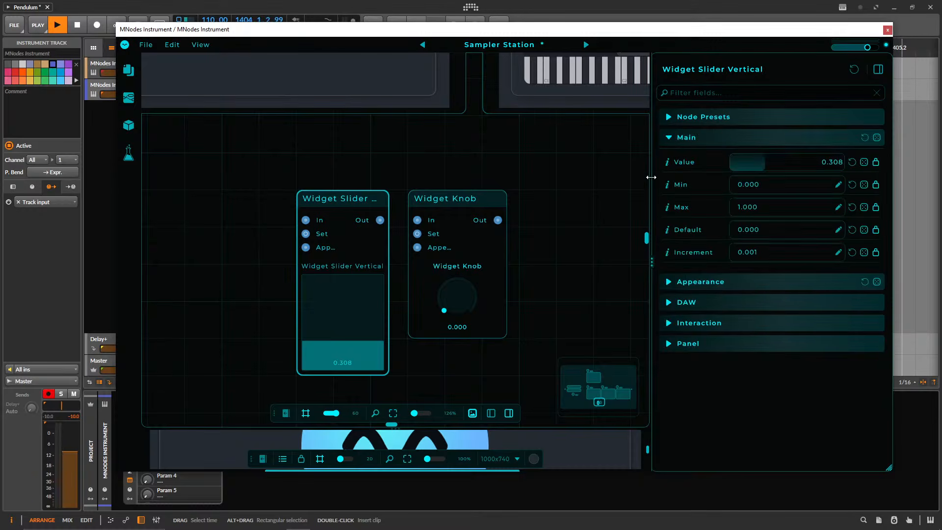
left_click_drag(559, 191, 547, 194)
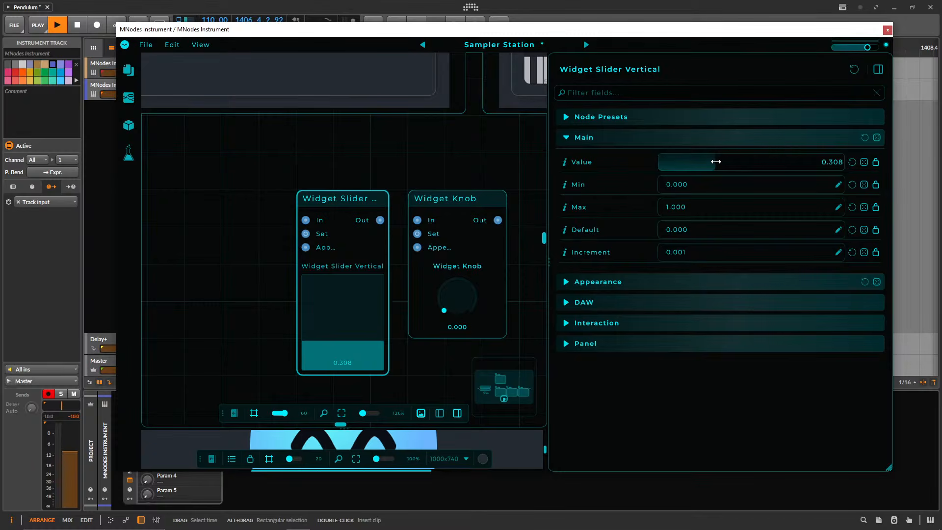
Adjust the vertical slider widget's value to 0.317 and set its maximum to 10.
mouse_move(716, 161)
left_mouse_down()
mouse_move(773, 161)
mouse_move(717, 162)
left_mouse_up()
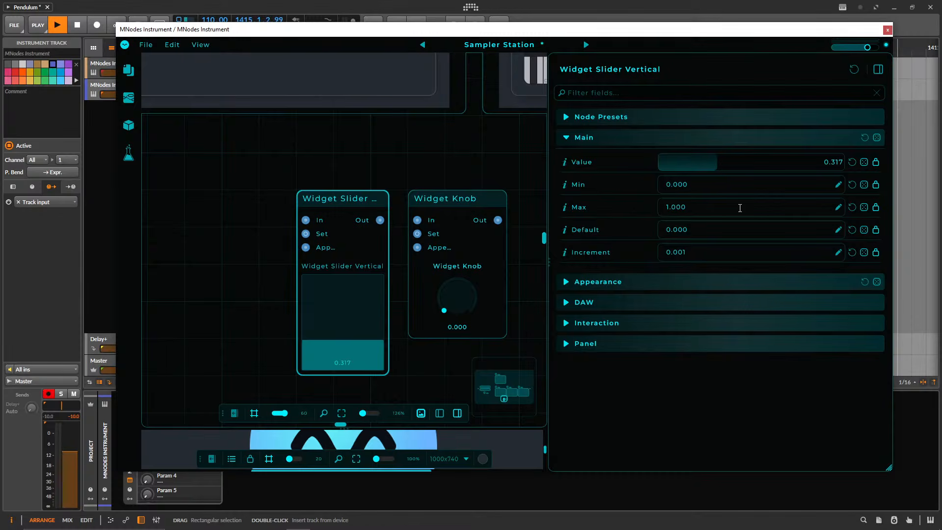
left_click(741, 208)
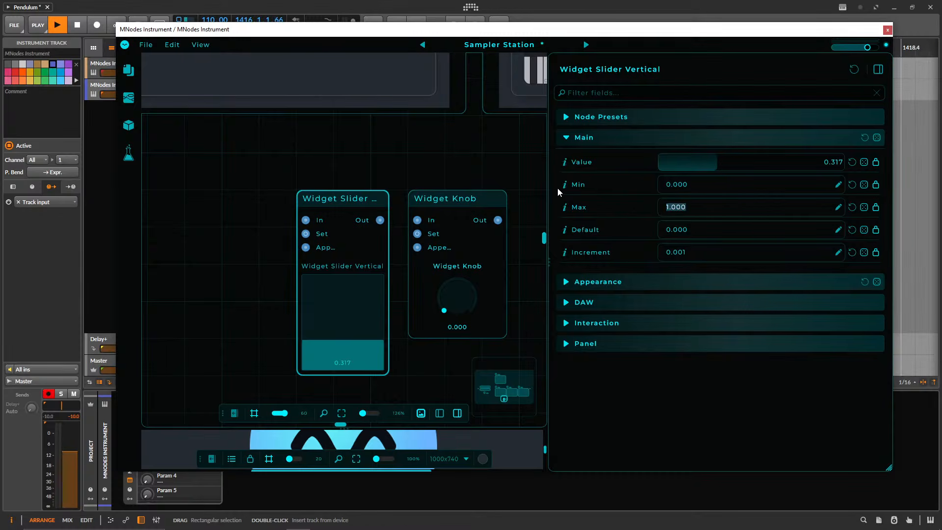
type("10")
key("Return")
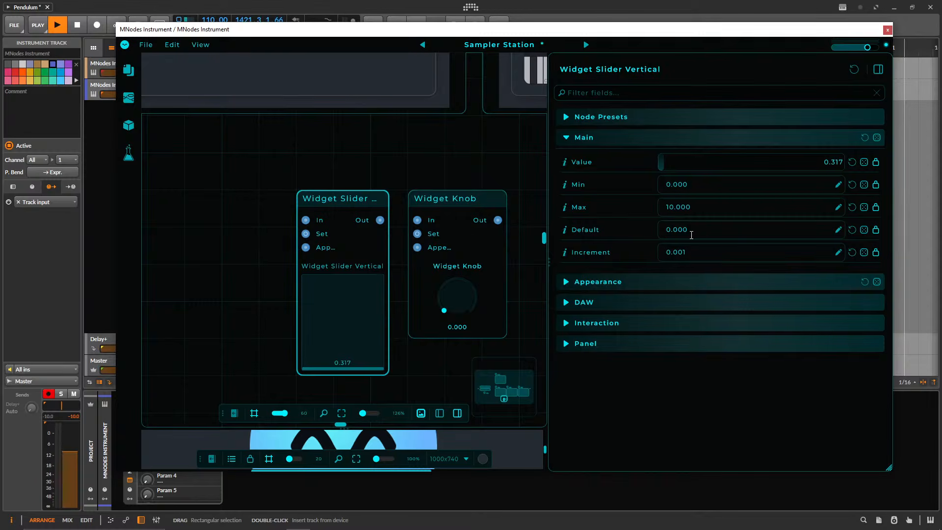
Try out the slider's fine increments on the vertical slider widget, raising its value to 4.229.
left_click(658, 246)
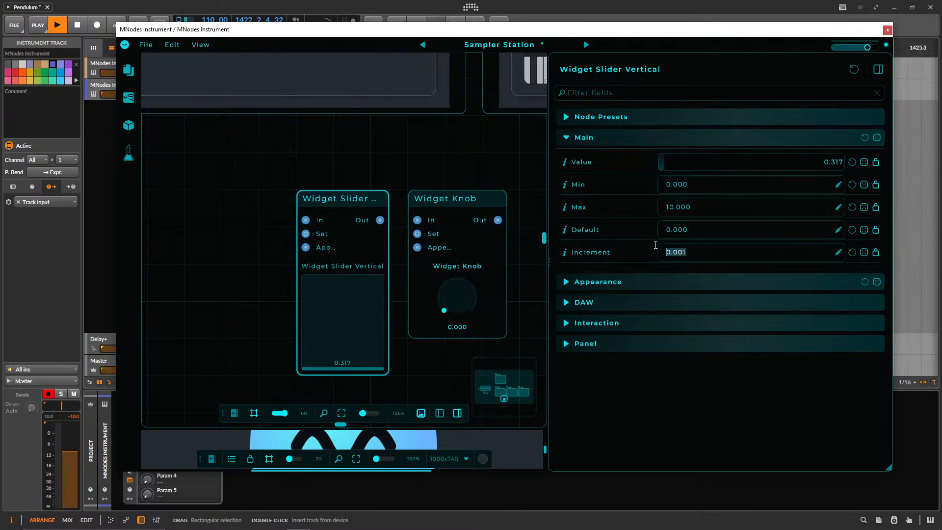
left_click(348, 362)
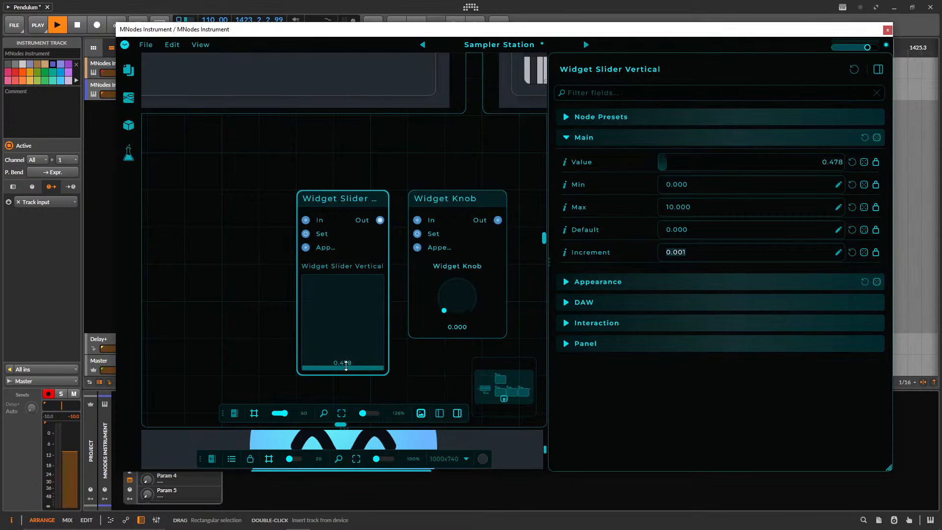
left_click_drag(348, 361, 348, 334)
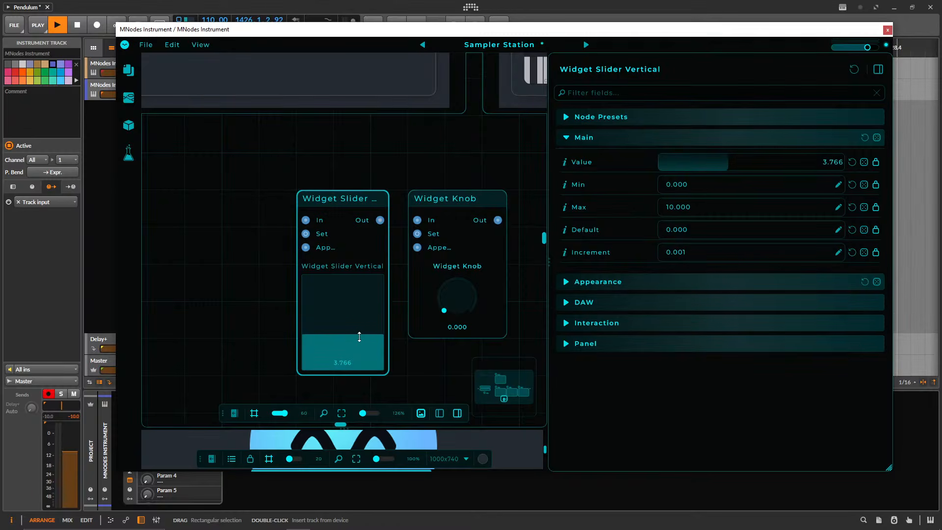
left_click(358, 335)
left_click(358, 329)
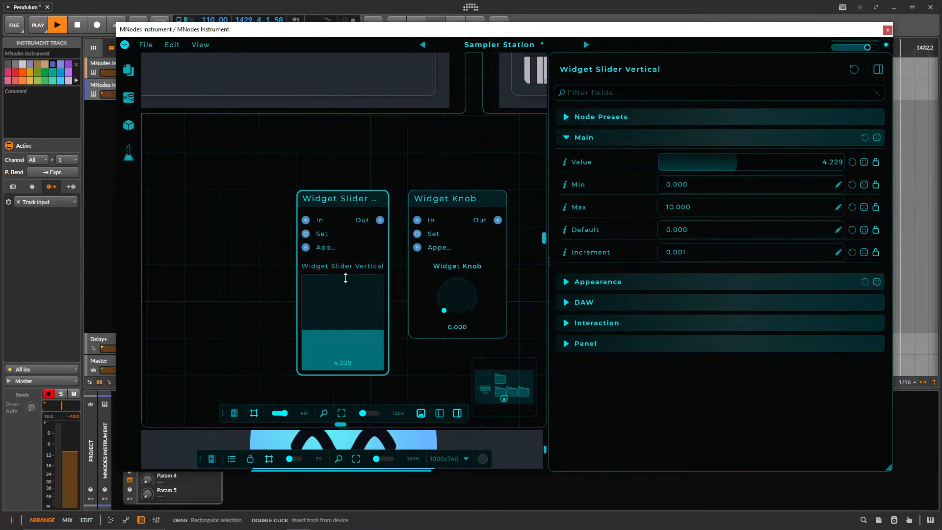
mouse_move(348, 330)
left_mouse_down()
mouse_move(349, 316)
mouse_move(350, 331)
left_mouse_up()
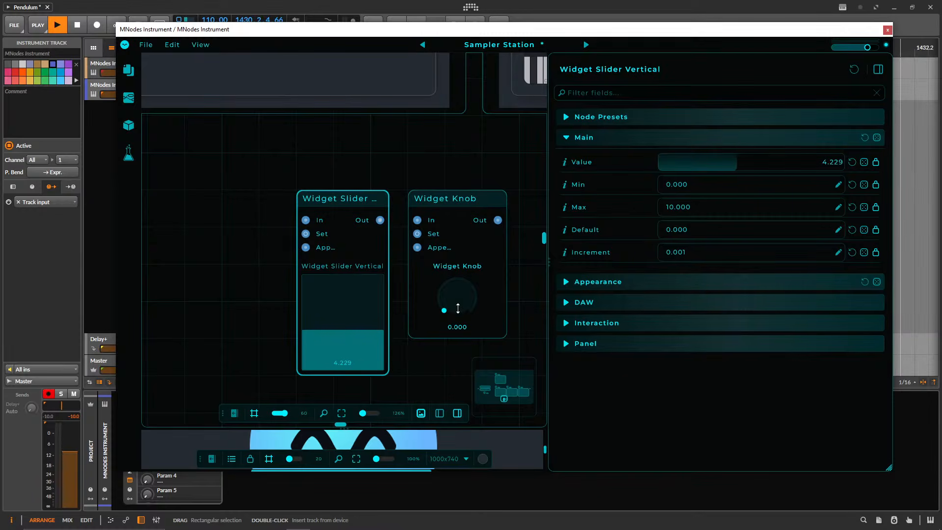
Set the vertical slider widget's increment to 1 and adjust the slider to 4.
left_click(698, 253)
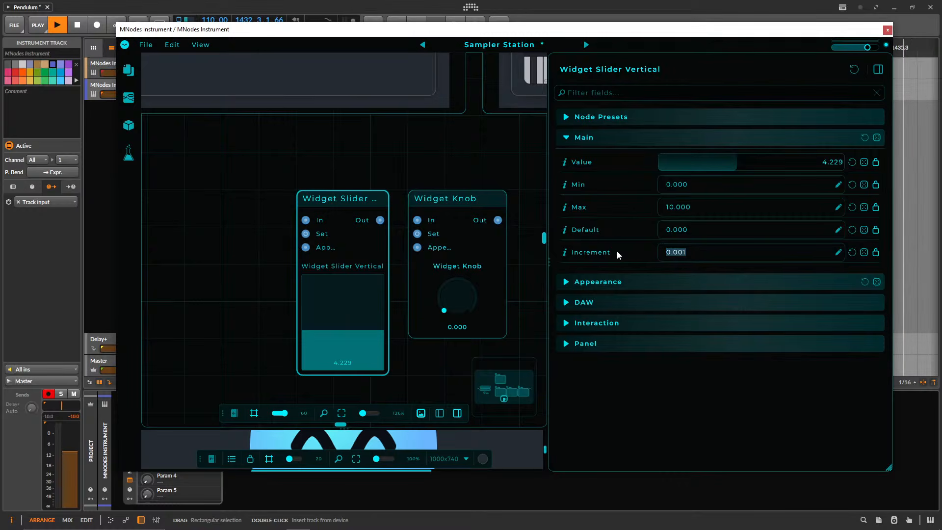
left_click(711, 248)
left_click_drag(354, 331, 347, 354)
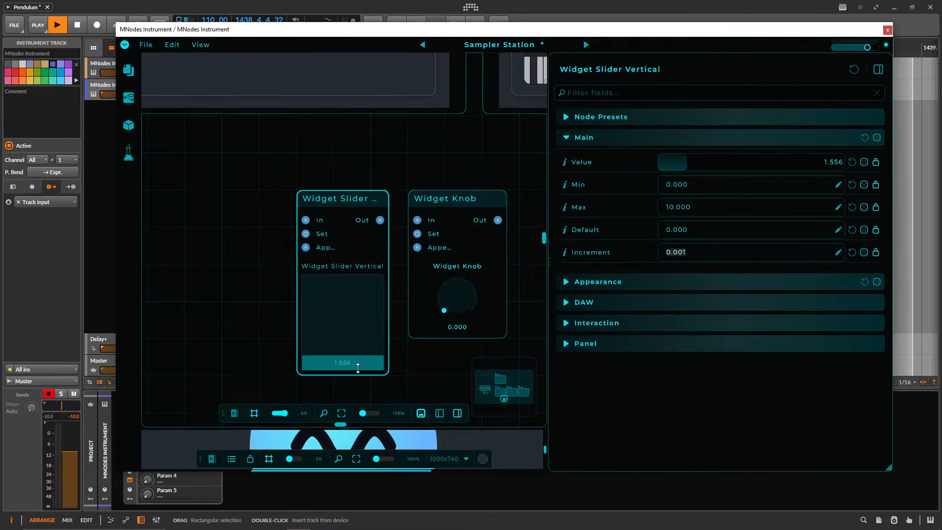
left_click(700, 252)
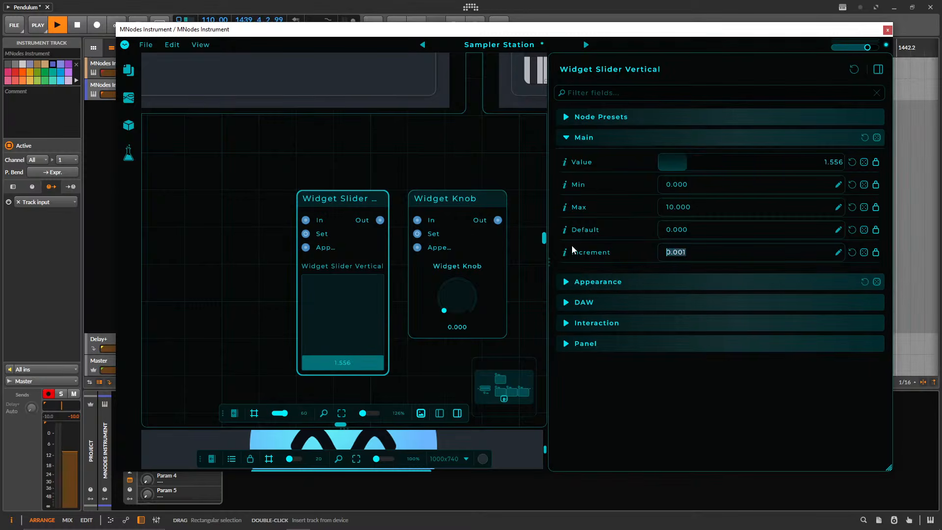
type("1")
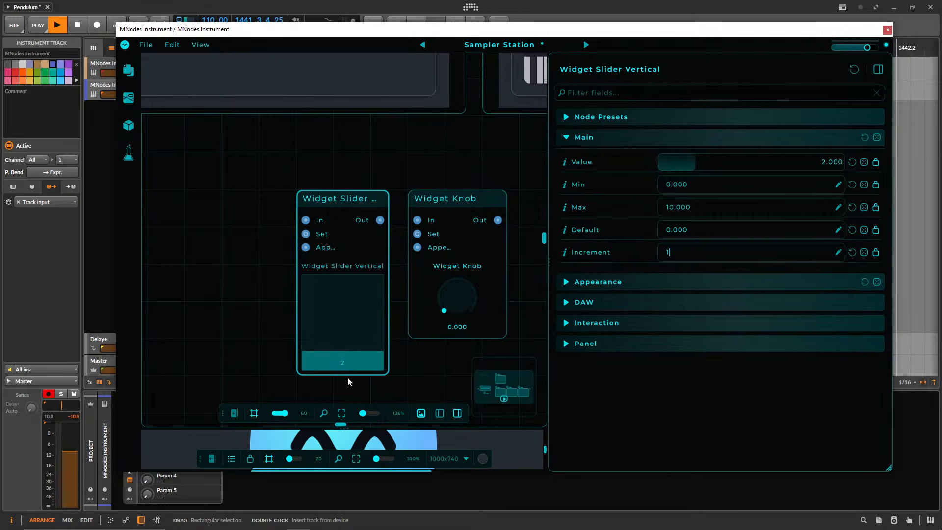
left_click_drag(355, 348, 372, 332)
Add an Event node beside the vertical slider widget and place a duplicate of it below.
left_click_drag(319, 168, 347, 168)
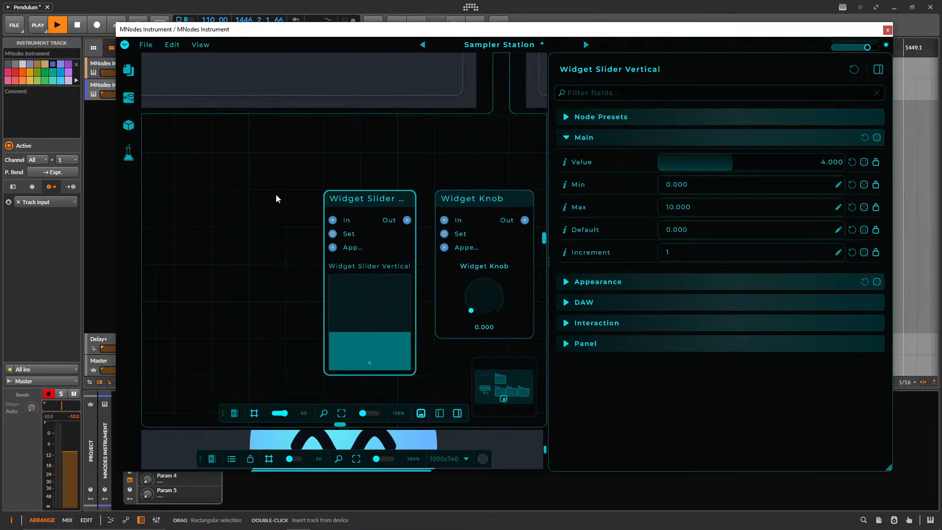
right_click(237, 187)
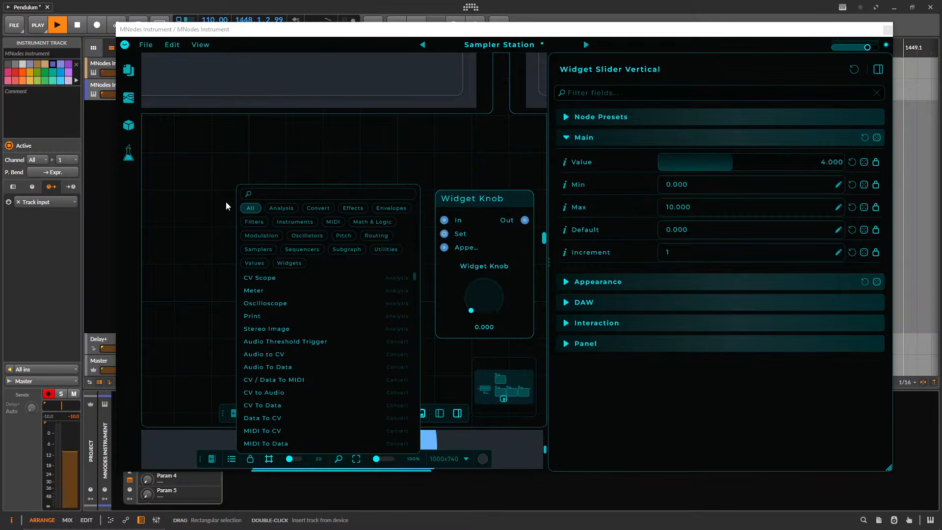
type("even")
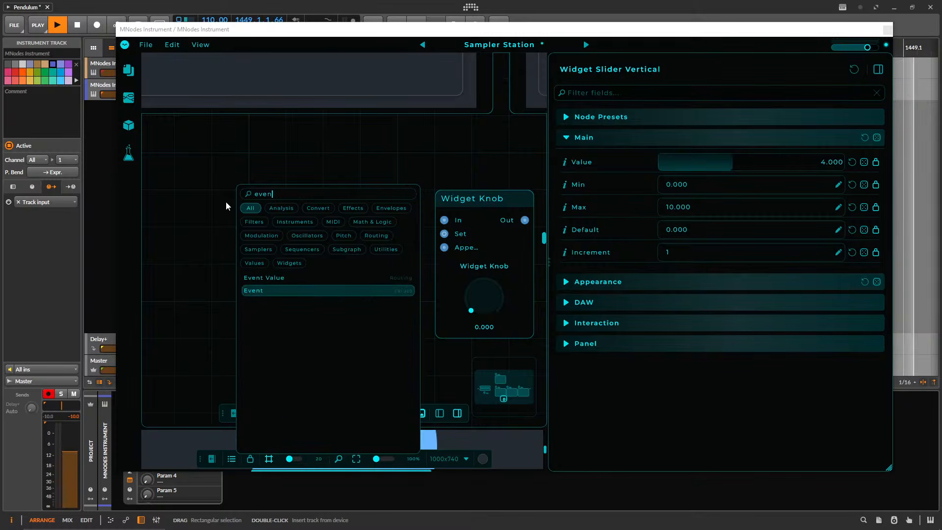
key("Return")
left_click(229, 205)
left_click_drag(242, 248, 225, 216)
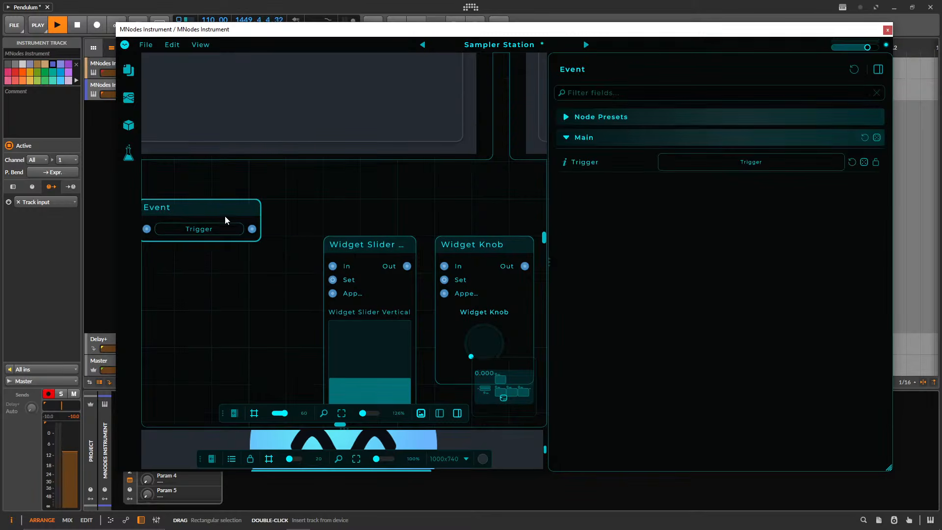
key("ctrl+d")
left_click_drag(240, 258, 302, 211)
scroll(301, 211, "down", 1)
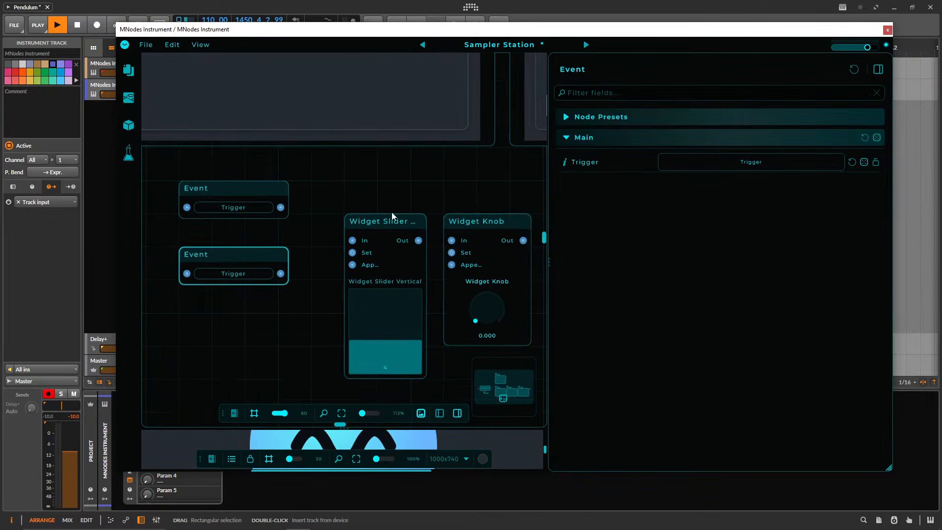
Align the vertical slider and knob widgets in one row with the upper Event node and widen the graph area.
left_click_drag(392, 213, 359, 181)
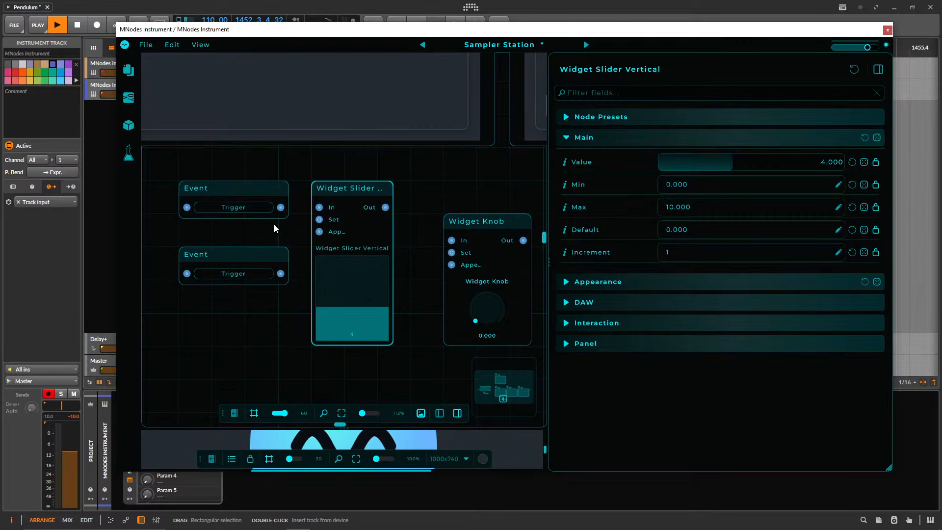
left_click_drag(356, 190, 389, 191)
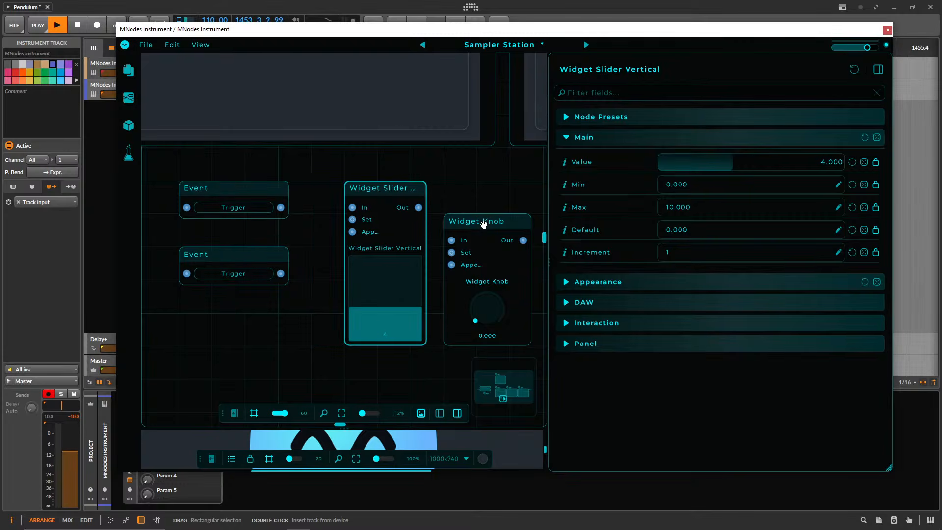
left_click_drag(483, 228, 483, 195)
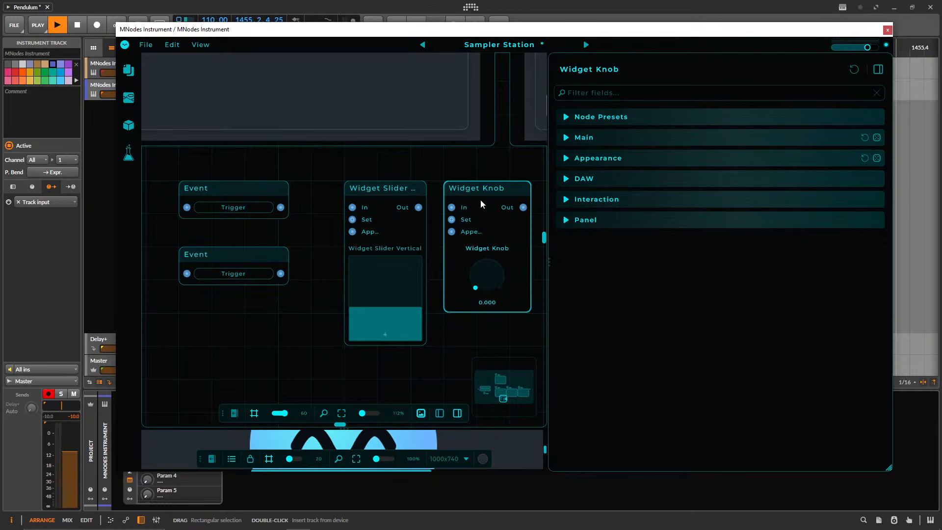
left_click_drag(481, 200, 663, 210)
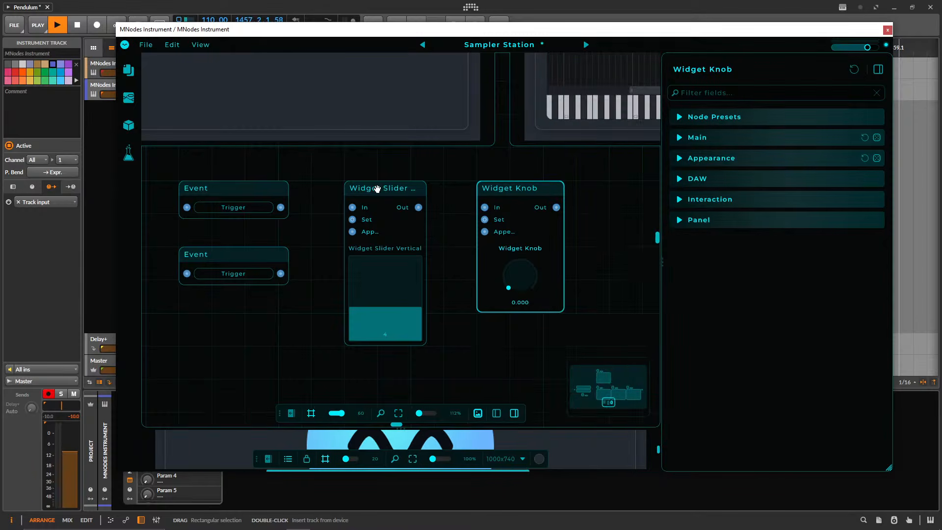
Move the vertical slider widget below the row and shift both Event nodes away from it to make room.
left_click_drag(378, 202, 346, 301)
left_click_drag(338, 234, 365, 162)
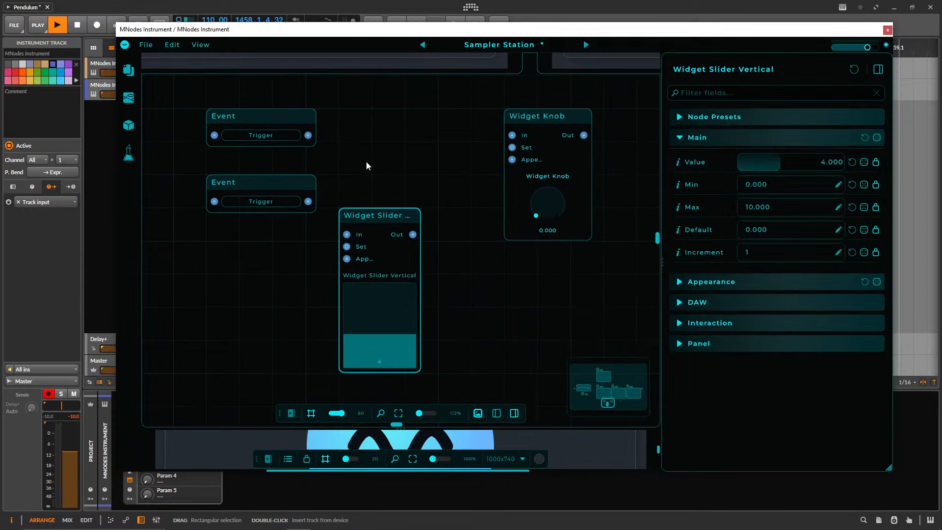
left_click_drag(347, 246, 317, 245)
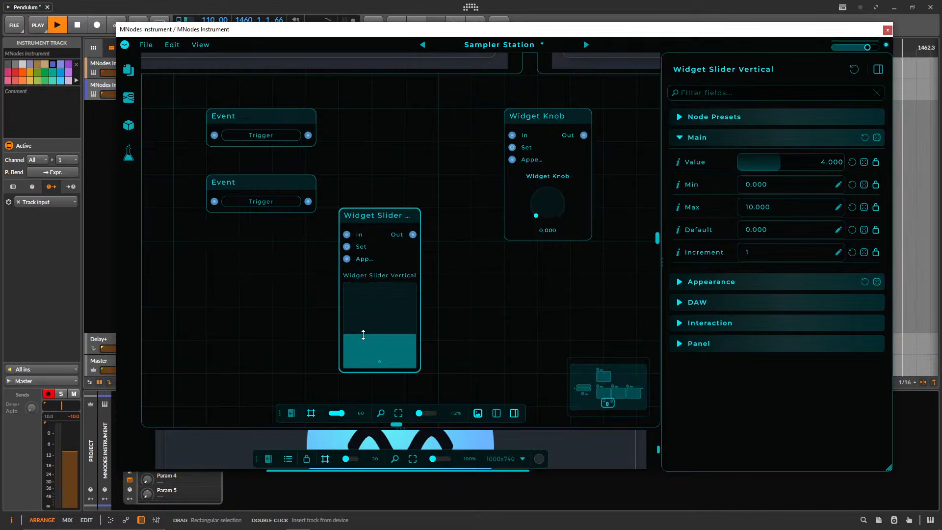
left_click_drag(413, 235, 390, 240)
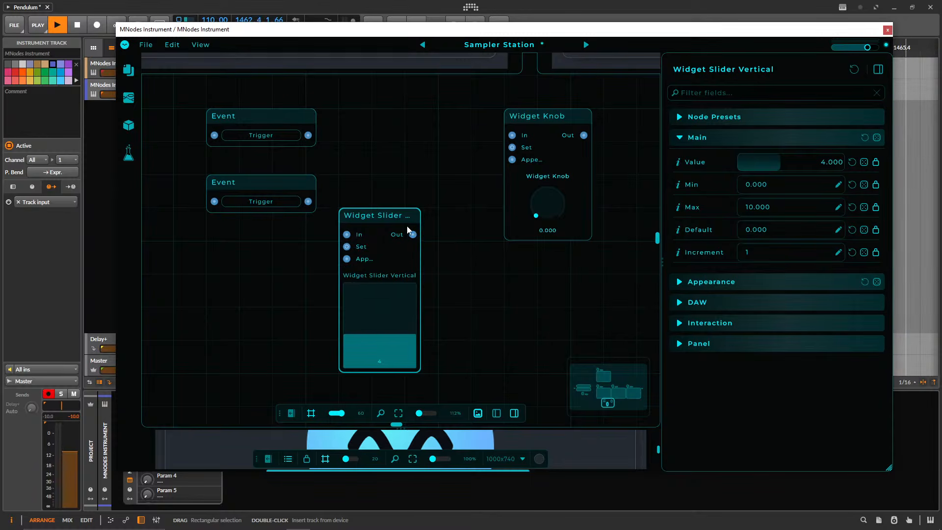
left_click_drag(374, 216, 342, 216)
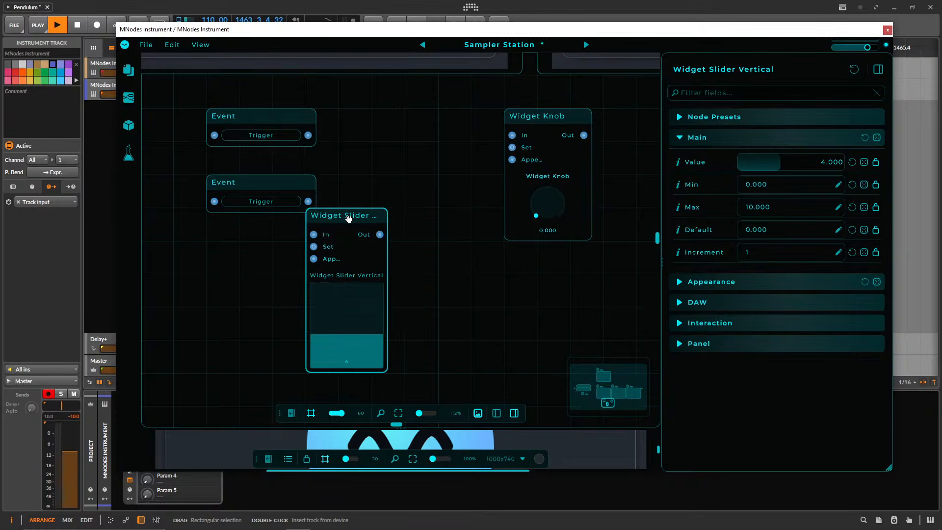
left_click_drag(290, 182, 257, 182)
left_click_drag(276, 114, 242, 116)
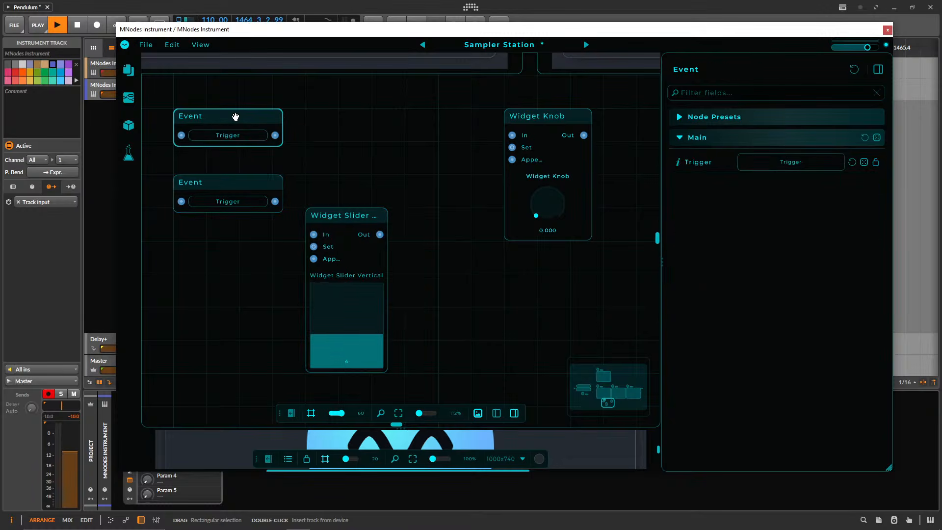
left_click(249, 142)
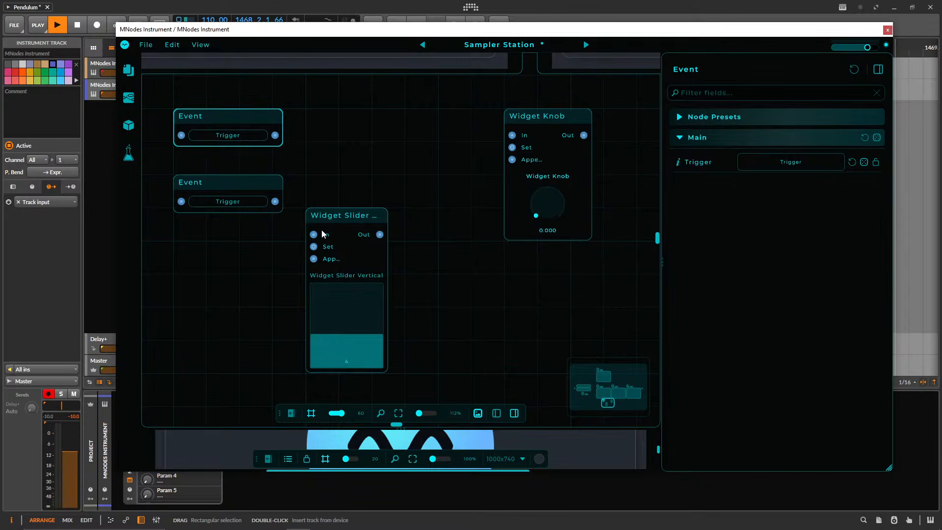
Set the vertical slider widget to 6, show its properties and clear the node selection.
left_click_drag(352, 344, 366, 317)
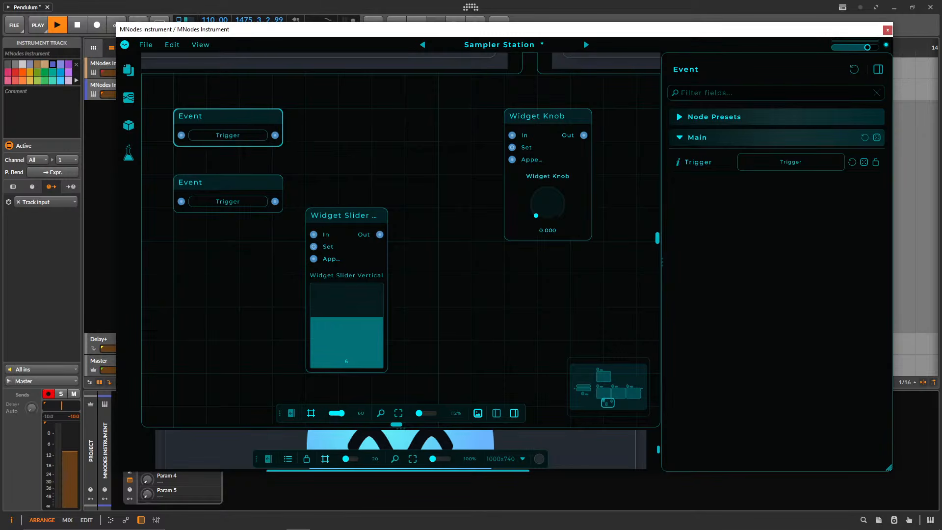
mouse_move(564, 529)
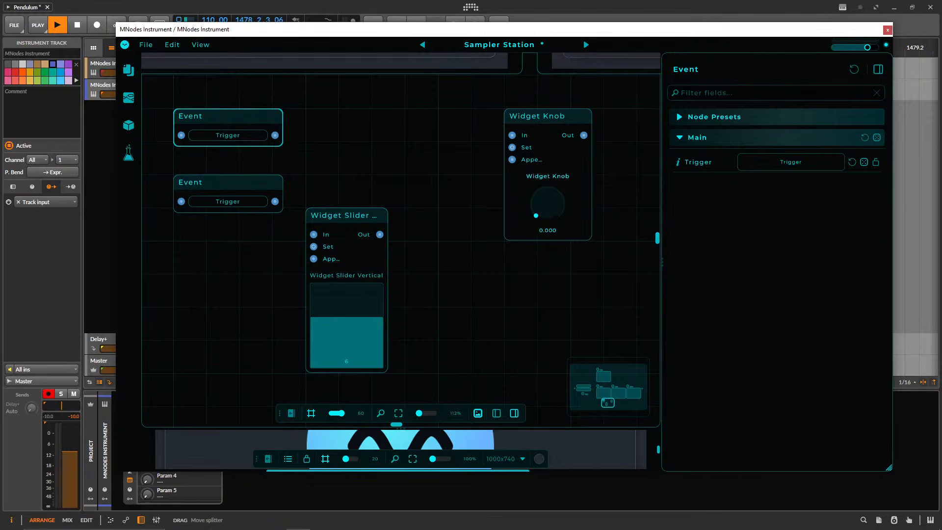
left_click(358, 247)
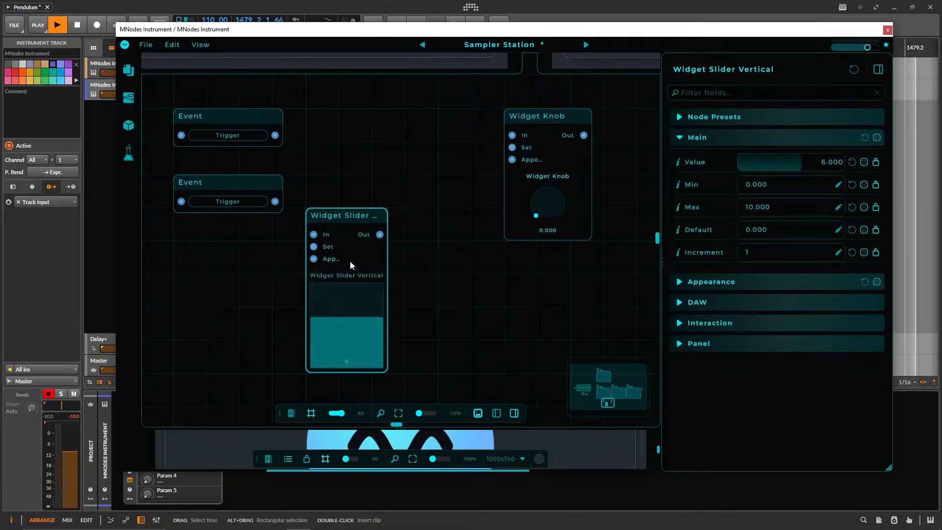
left_click(126, 47)
left_click(339, 115)
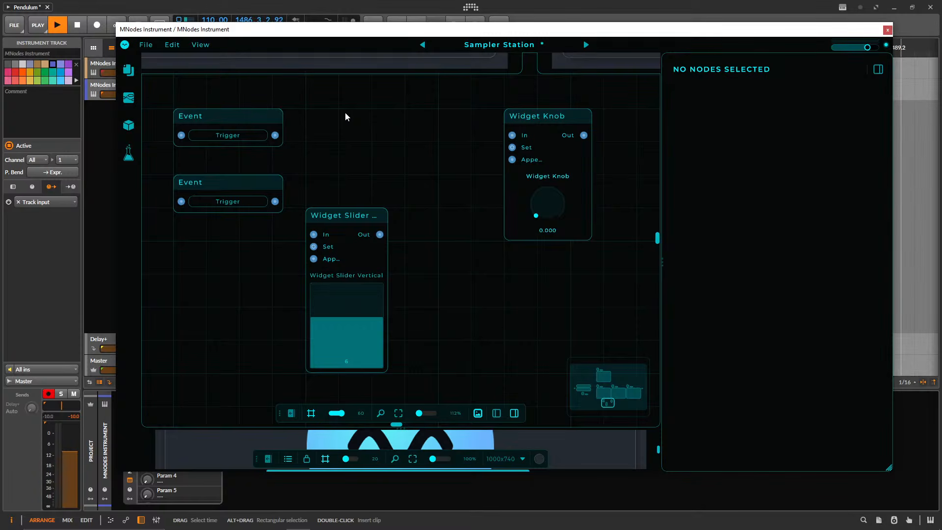
Move the vertical slider widget back level with the Widget Knob node and raise its value to 9.
left_click_drag(336, 216, 369, 116)
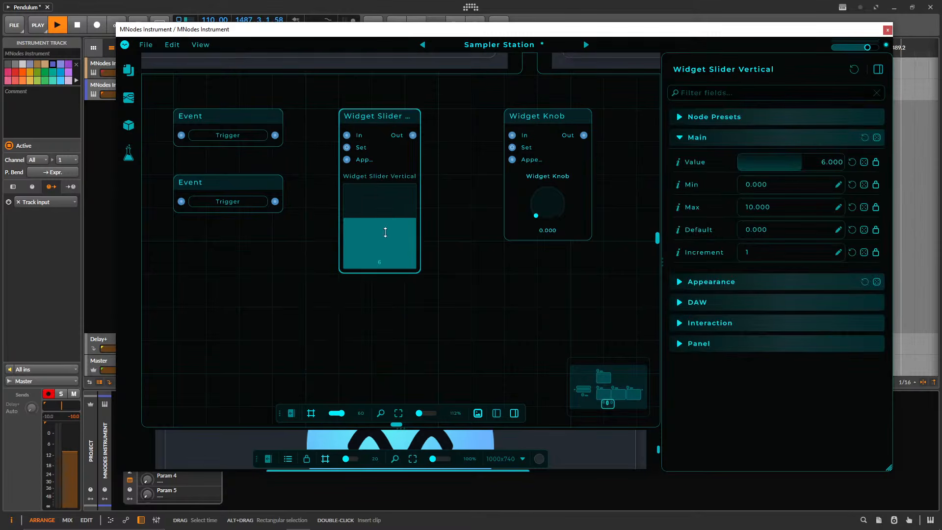
left_click_drag(385, 232, 379, 192)
Delete both Event nodes and move the Widget Knob node close beside the vertical slider widget.
left_click_drag(245, 88, 223, 226)
key("Delete")
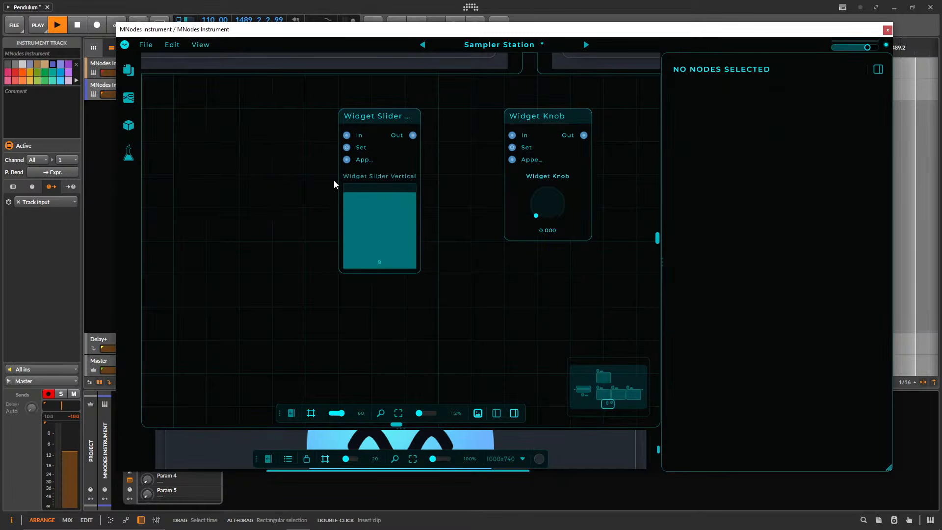
left_click_drag(530, 116, 465, 118)
Select the vertical slider widget and lower its value to 6.
left_click(375, 161)
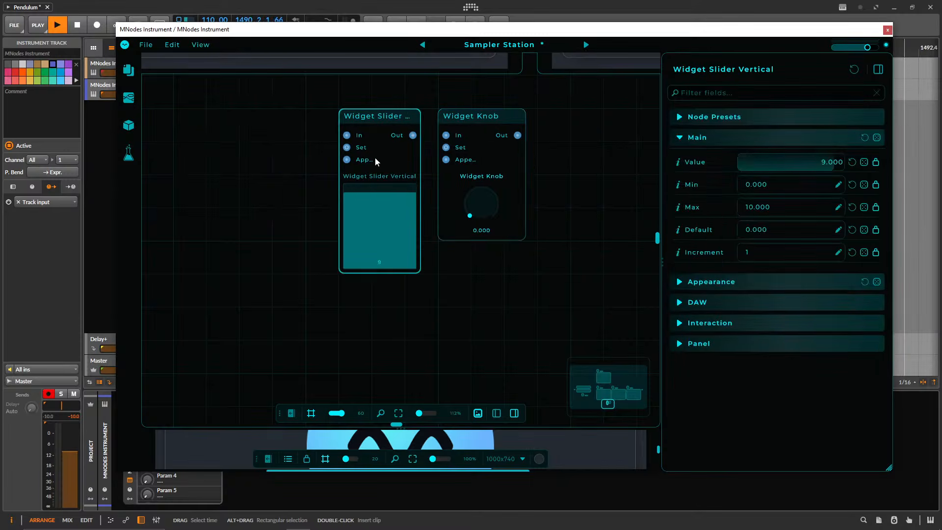
left_click_drag(370, 191, 391, 219)
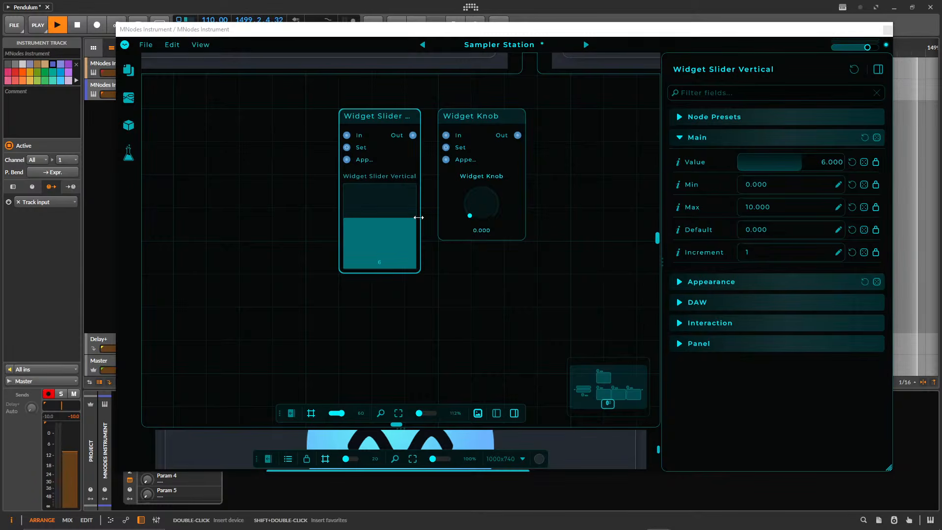
mouse_move(403, 221)
left_mouse_down()
mouse_move(386, 230)
mouse_move(401, 208)
mouse_move(404, 219)
left_mouse_up()
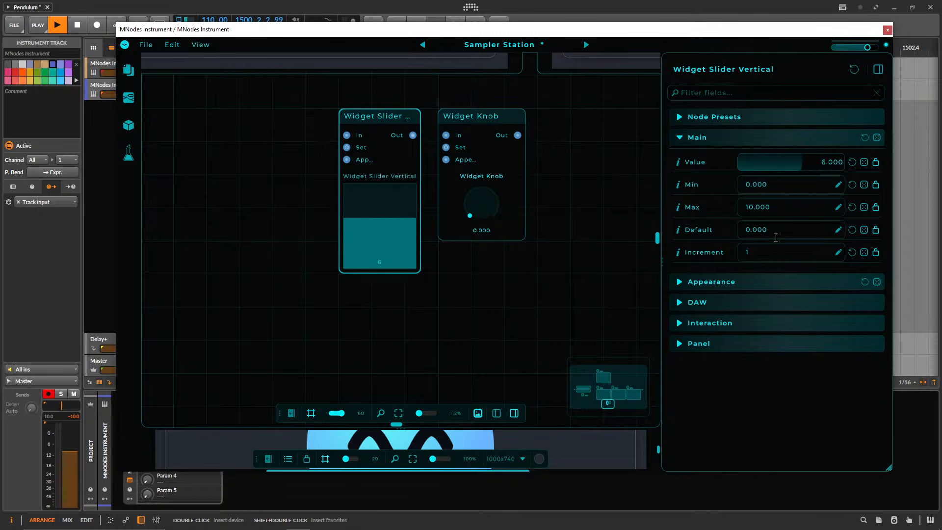
Set the vertical slider widget's increment to 2 and try the slider with it.
left_click_drag(762, 253, 705, 255)
type("2")
key("Return")
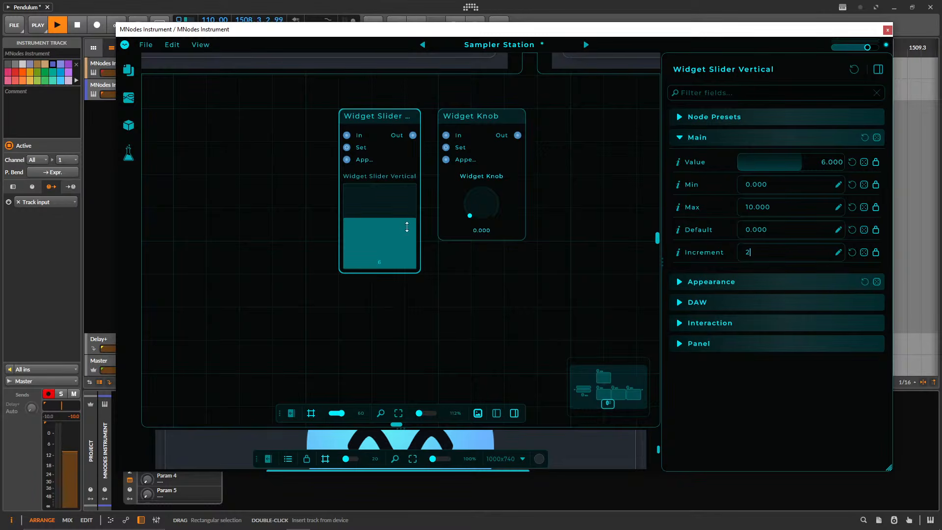
mouse_move(407, 228)
left_mouse_down()
mouse_move(392, 259)
mouse_move(405, 227)
left_mouse_up()
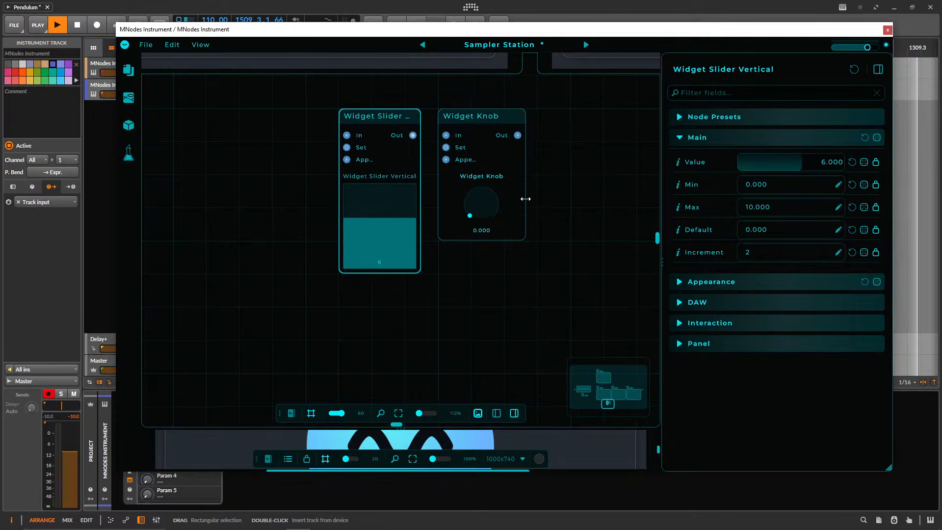
Try the Widget Knob's dial, select it together with the vertical slider widget and delete both nodes.
left_click_drag(472, 202, 472, 170)
left_click_drag(537, 100, 337, 188)
key("Delete")
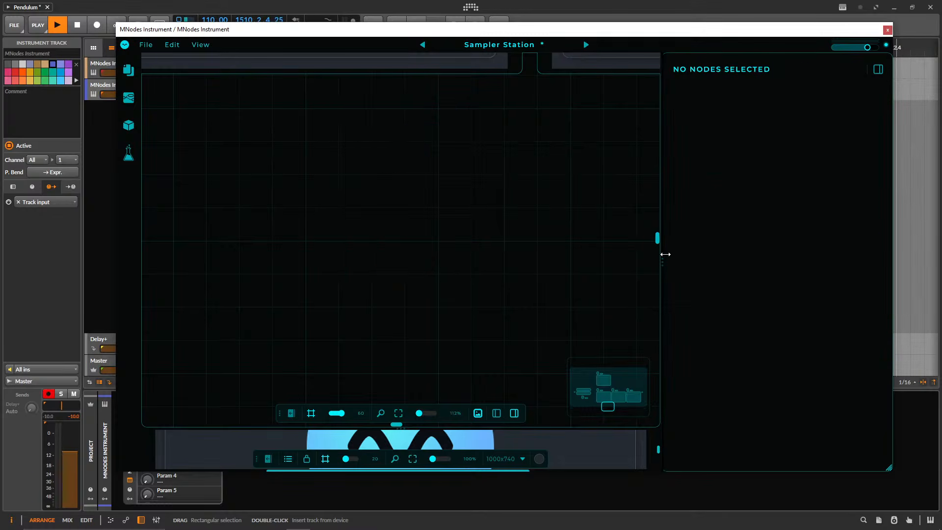
Hide the node properties and collapse the node graph upward so the instrument's interface takes up most of the window.
left_click(661, 255)
scroll(530, 271, "down", 10)
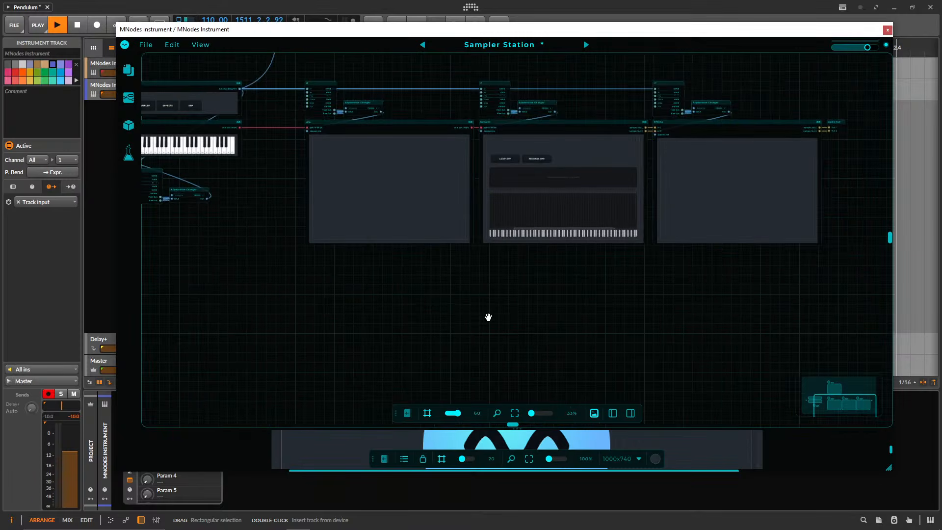
left_click_drag(385, 293, 313, 262)
left_click_drag(372, 263, 322, 276)
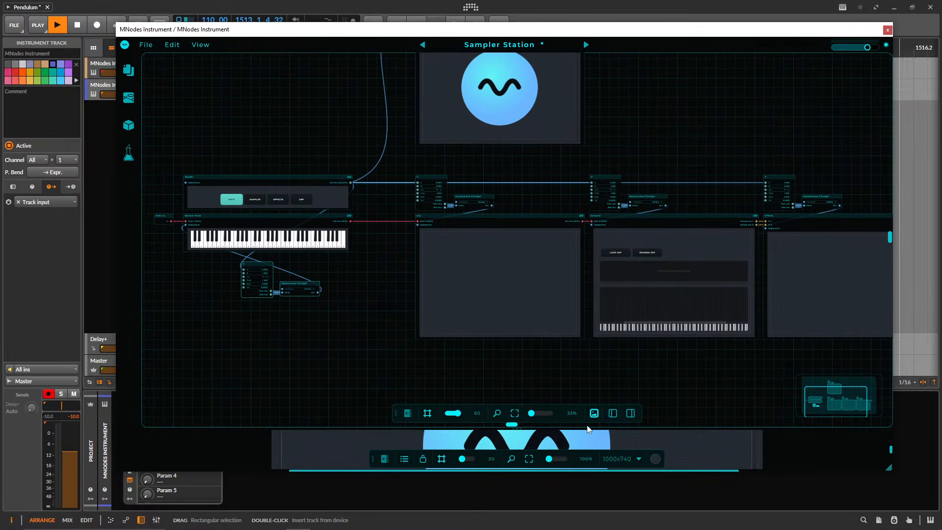
left_click_drag(663, 163, 622, 154)
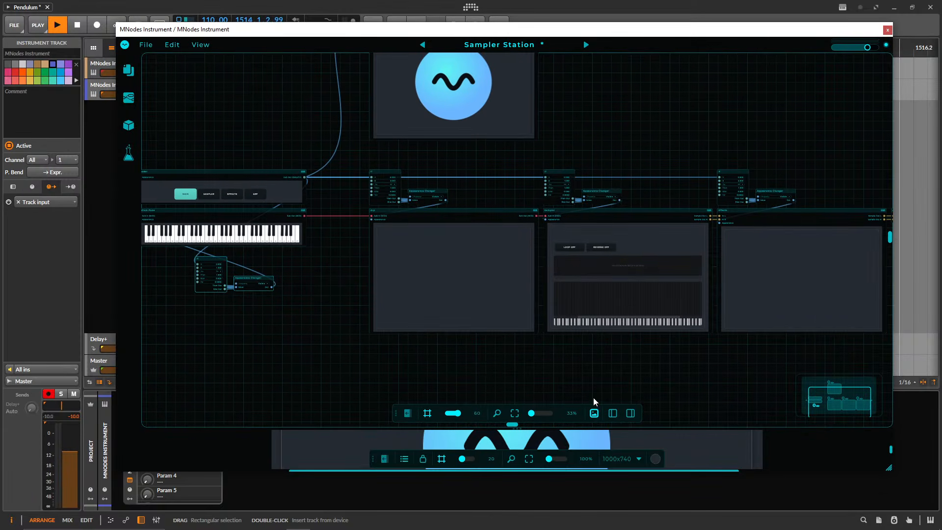
left_click_drag(593, 426, 593, 80)
Open the preset in Perform Mode and move the plugin window toward the middle of the screen.
left_click(125, 45)
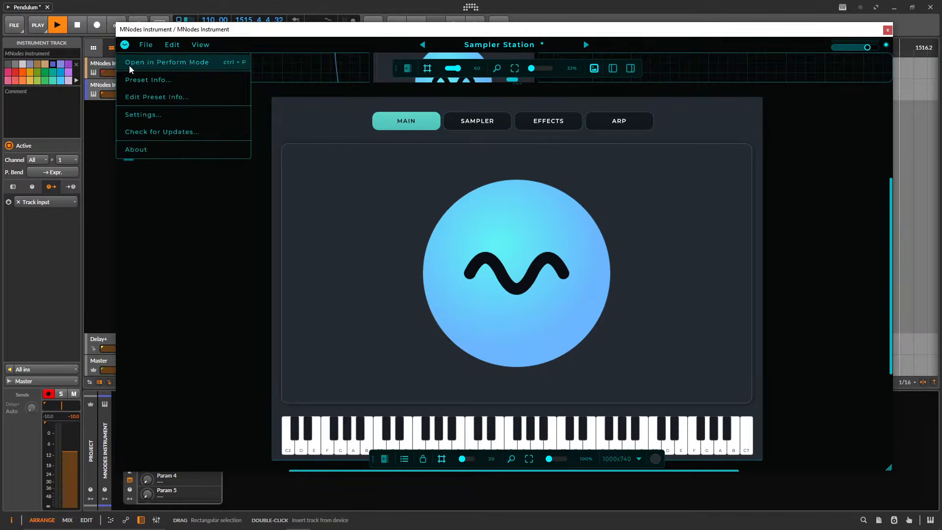
left_click(129, 64)
left_click_drag(371, 37, 458, 55)
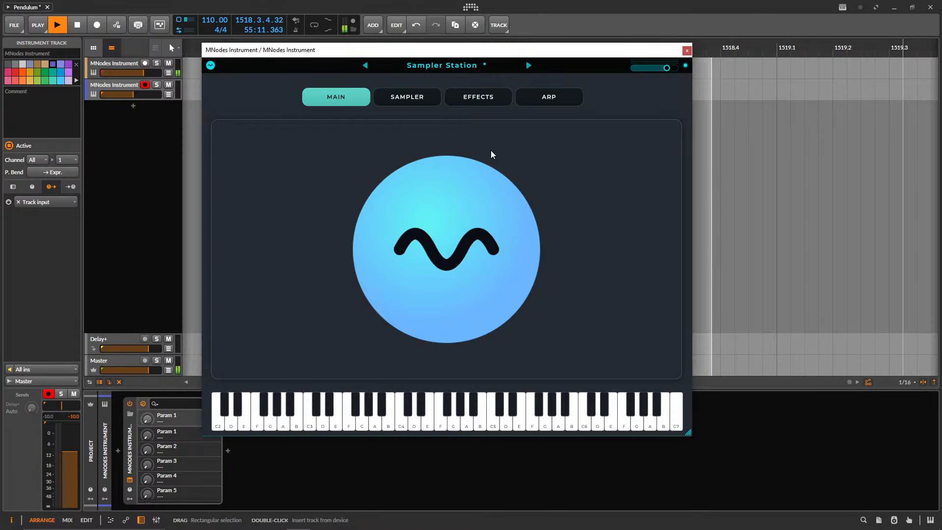
Look through the instrument's Sampler, Effects and Main pages, finishing on the Sampler page.
left_click(407, 97)
left_click(486, 97)
left_click(363, 97)
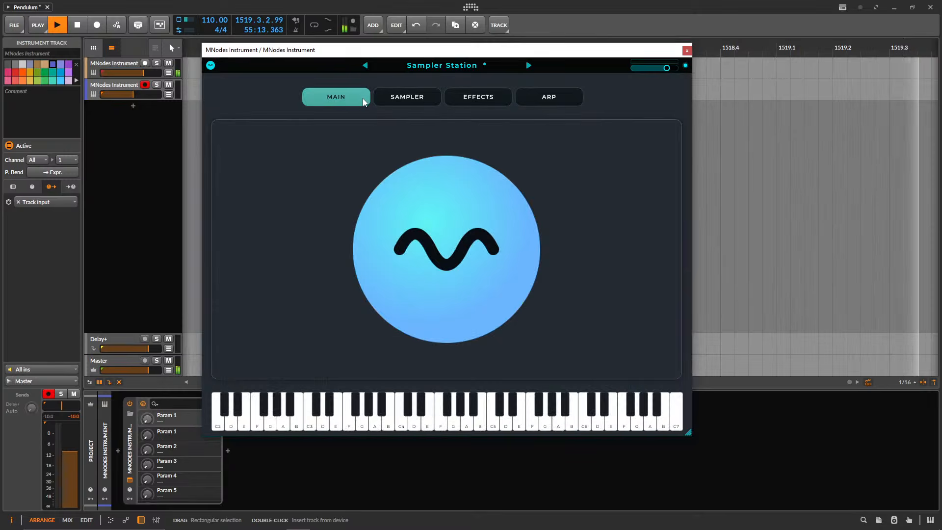
left_click(437, 99)
left_click(452, 101)
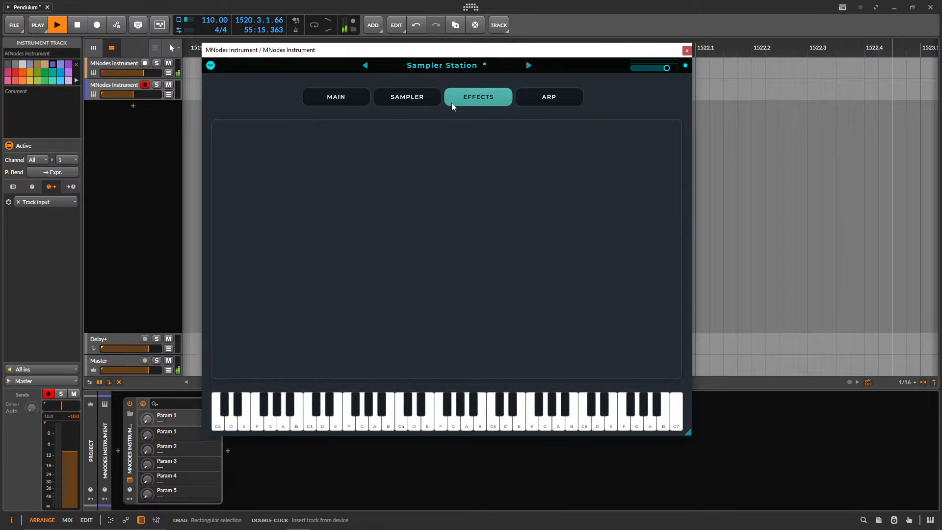
left_click(408, 97)
left_click(313, 97)
left_click(487, 107)
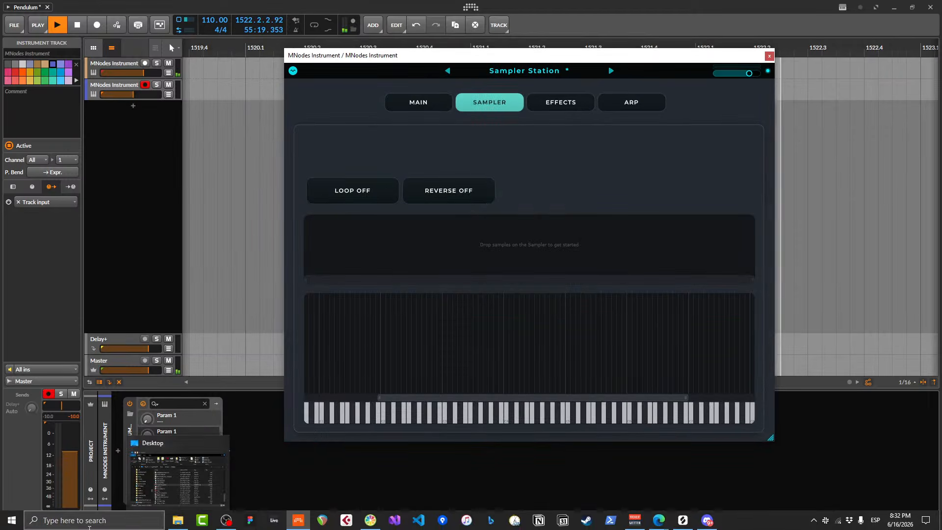
Launch Splice from the system search and bring its window into view beside the MNodes sampler.
left_click(73, 522)
type("spl")
key("Return")
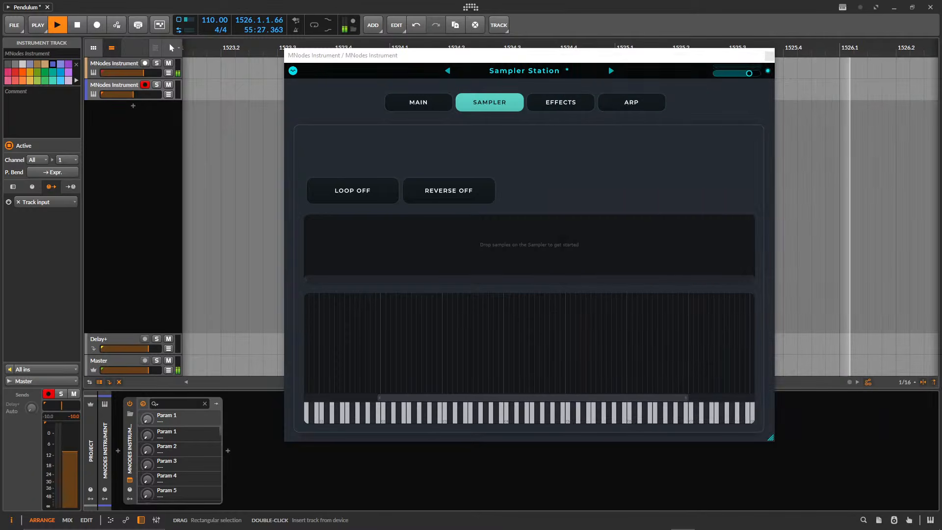
left_click_drag(941, 56, 722, 59)
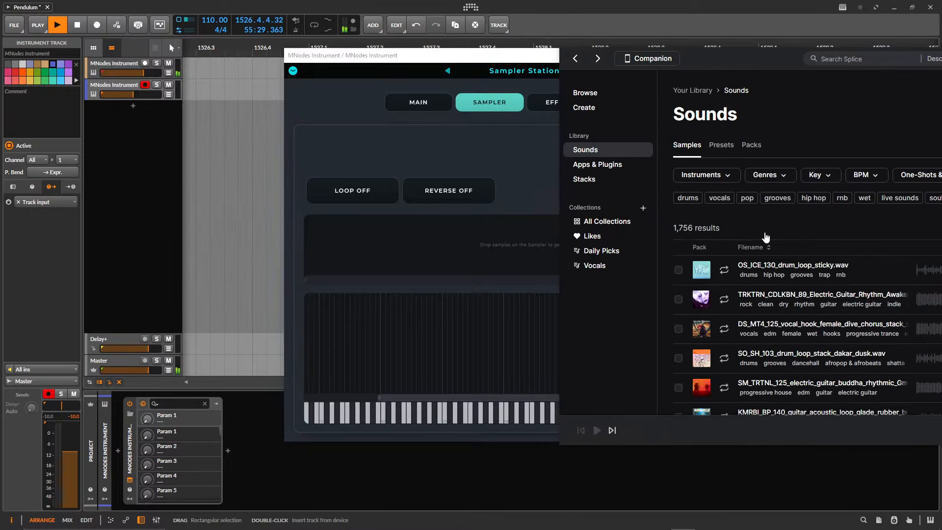
Preview OS_ICE_130_drum_loop_sticky.wav, load it into the MNodes sampler and bring the plugin window to the front.
left_click(725, 270)
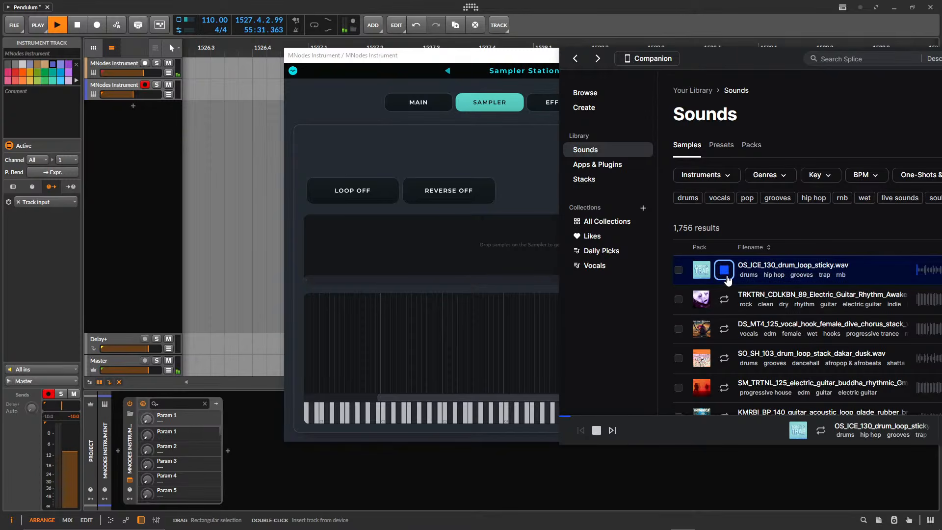
left_click_drag(725, 272, 428, 341)
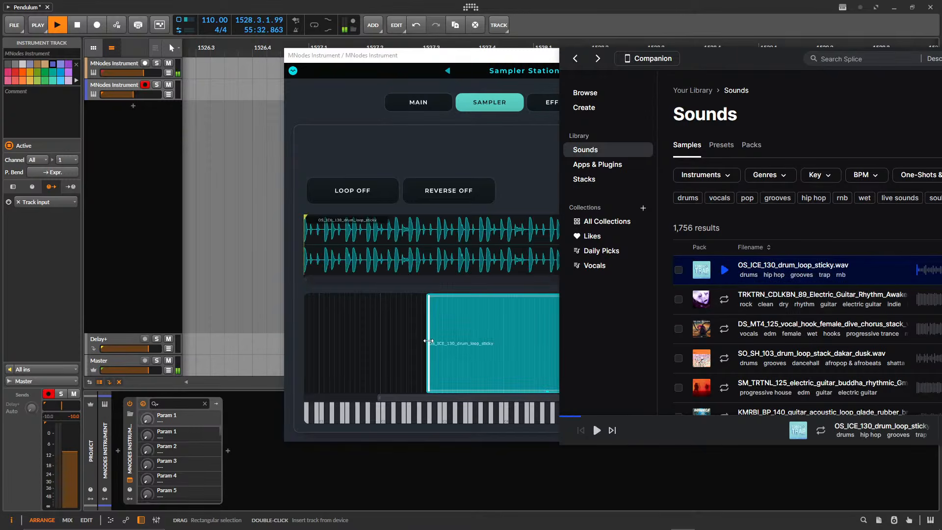
left_click(388, 336)
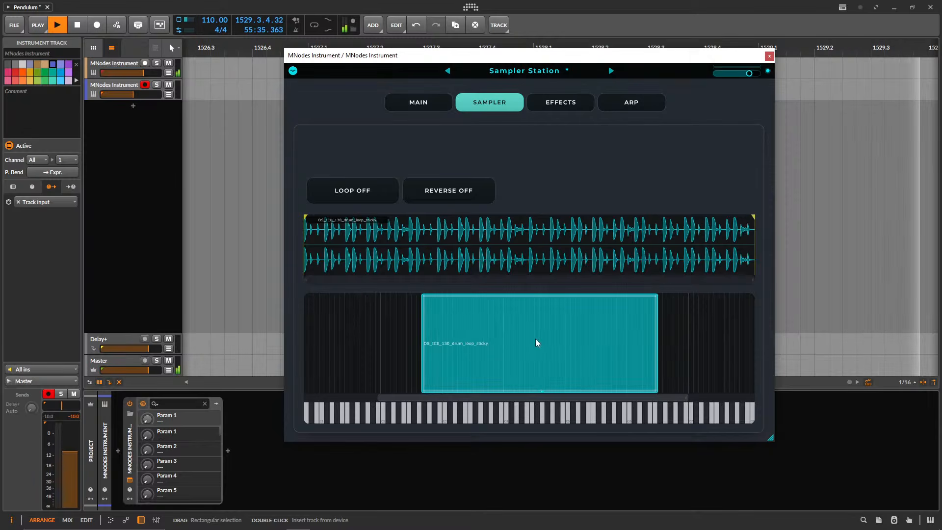
Move the drum loop's key zone lower, extend its upper edge and play several keys to hear the sample.
left_click_drag(537, 341, 475, 343)
left_click_drag(599, 352, 690, 358)
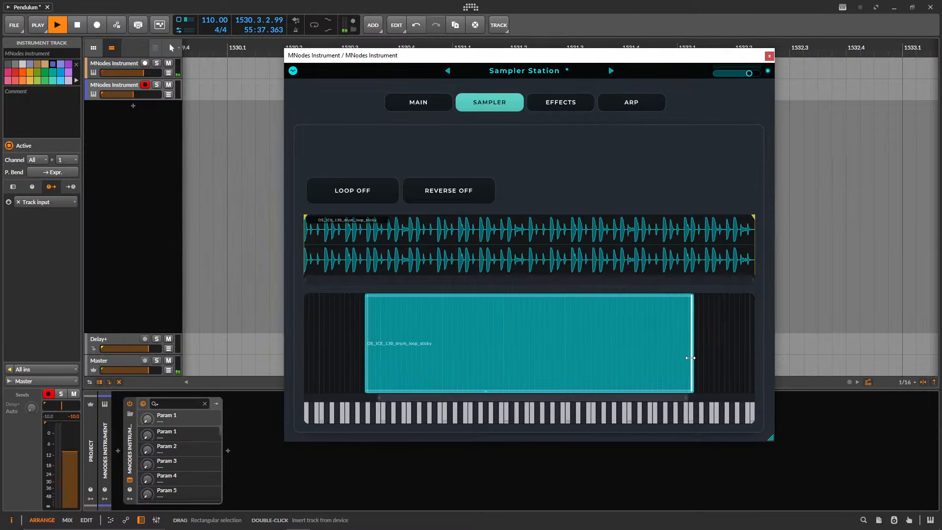
left_click(489, 416)
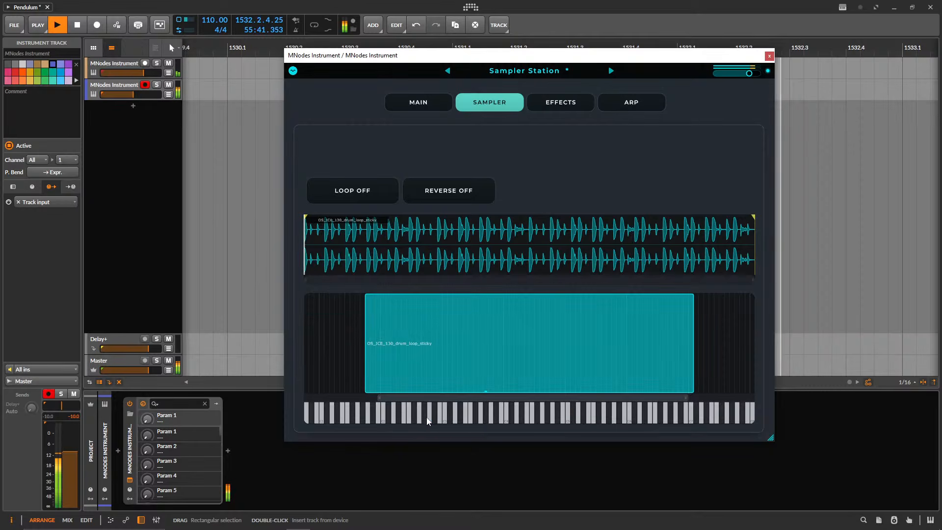
left_click(523, 415)
left_click(448, 415)
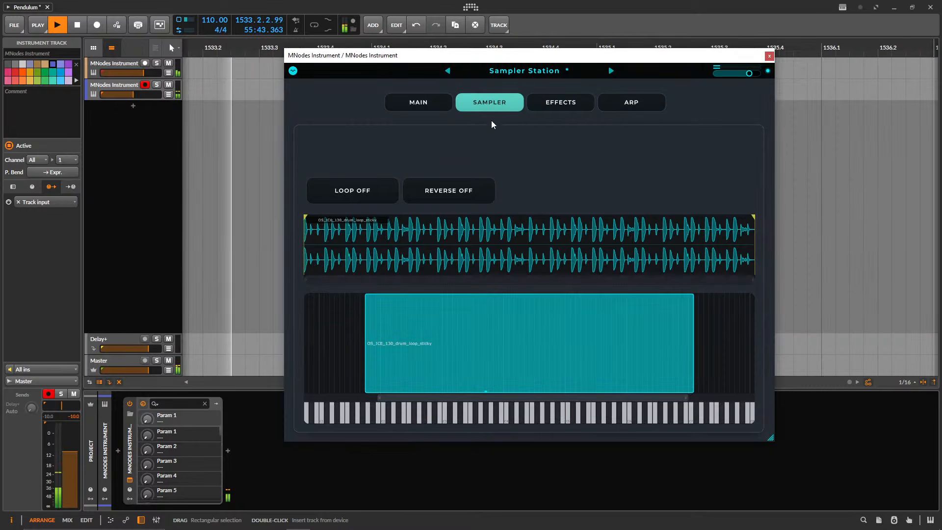
Flip through the Main, Sampler and Effects pages, finishing back on Main.
left_click(433, 104)
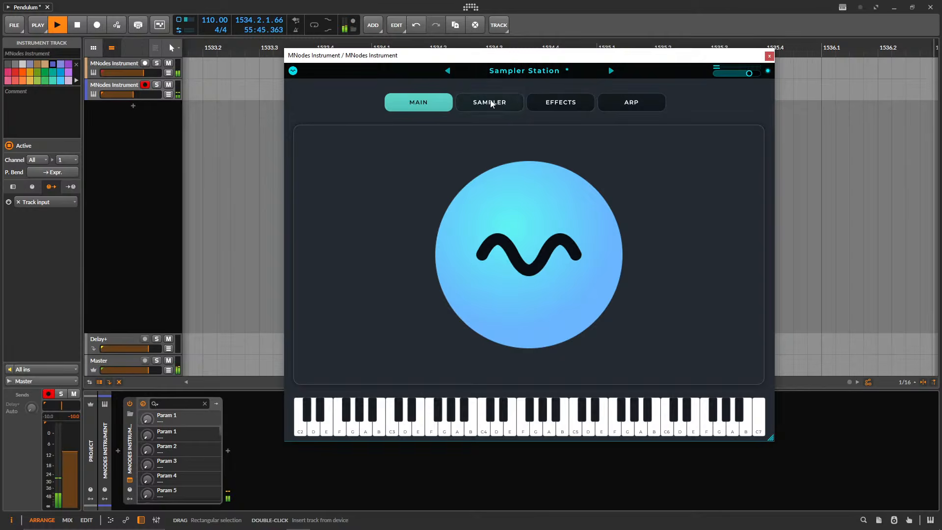
left_click(491, 103)
left_click(561, 102)
left_click(489, 103)
left_click(419, 103)
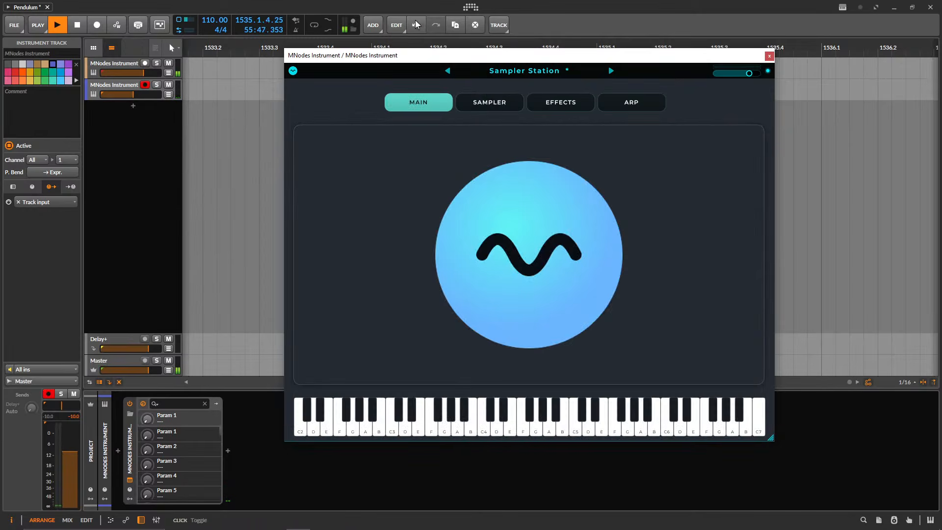
Uncover the desktop, load pednulum.PNG into the Main page image, play a note and replace the image with pend_ex.PNG.
left_click_drag(532, 14, 603, 119)
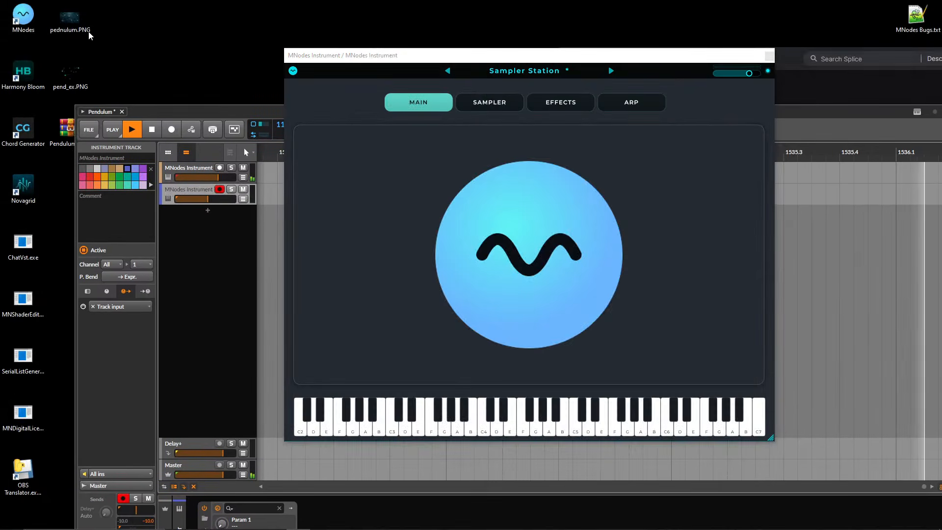
left_click(481, 227)
left_click(589, 425)
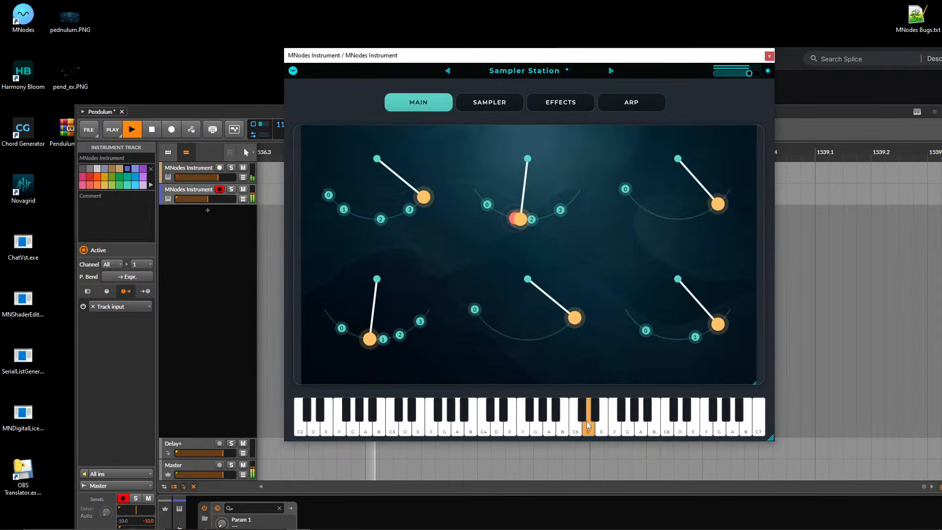
left_click_drag(71, 75, 521, 232)
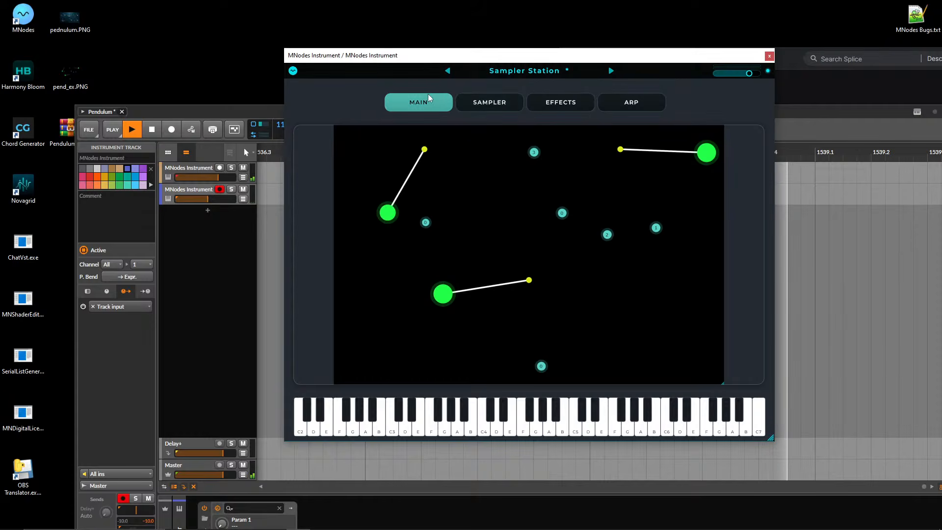
Go to the Sampler page, dismiss the Norton notification and turn on Loop and Reverse for the drum loop.
left_click(489, 102)
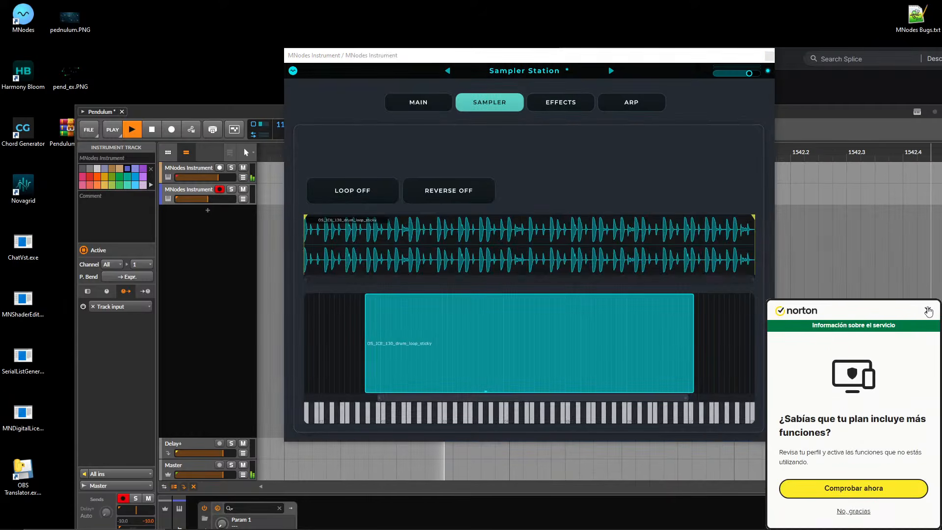
left_click(929, 311)
left_click(390, 194)
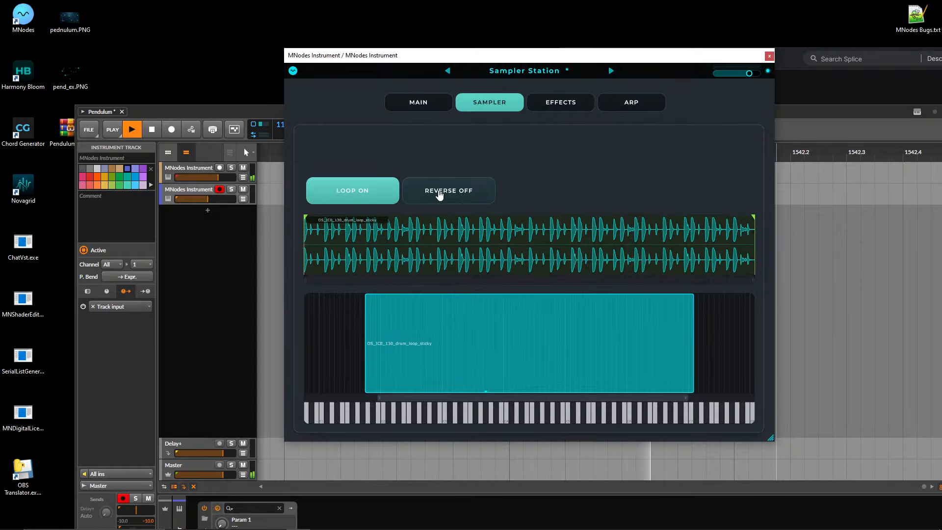
left_click(441, 195)
Shorten the sample's loop end to about a quarter of the waveform and its playback end slightly before that, playing keys to test.
left_click_drag(513, 398, 440, 398)
left_click(531, 416)
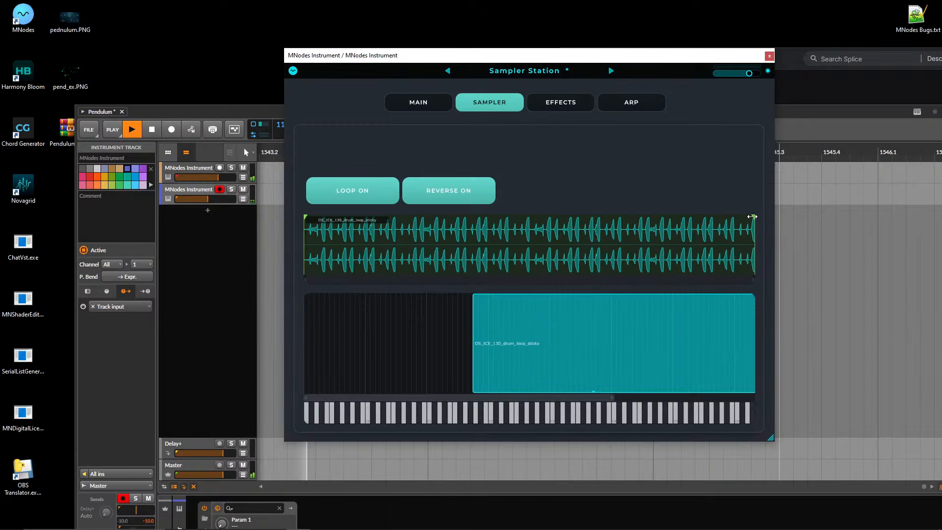
left_click_drag(750, 220, 427, 222)
left_click(574, 422)
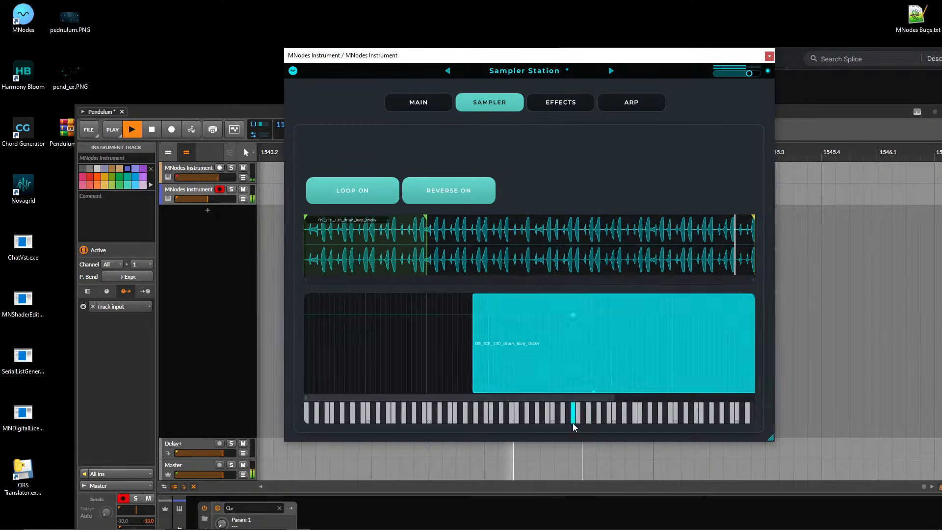
left_click_drag(755, 216, 407, 226)
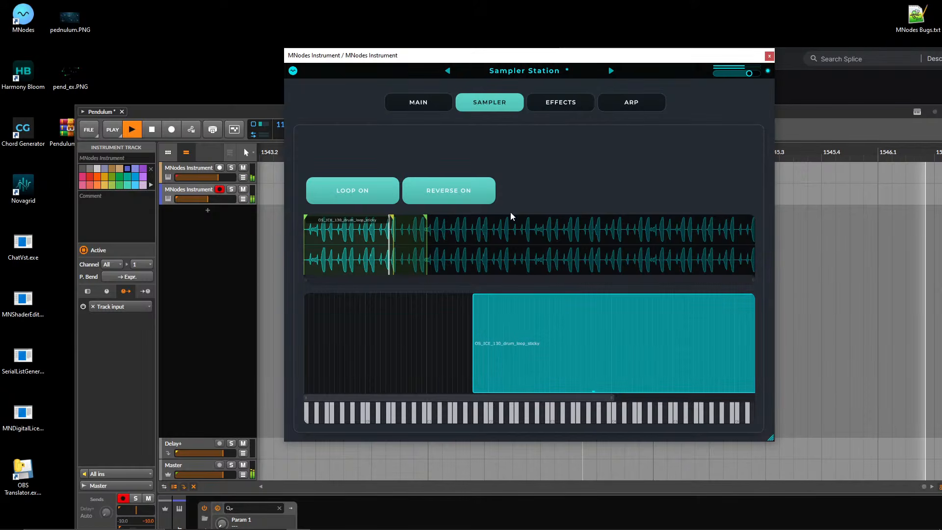
Turn off Reverse and Loop, and page through Effects, Arp and Sampler back to Main.
left_click(458, 190)
left_click(353, 190)
left_click(560, 103)
left_click(632, 102)
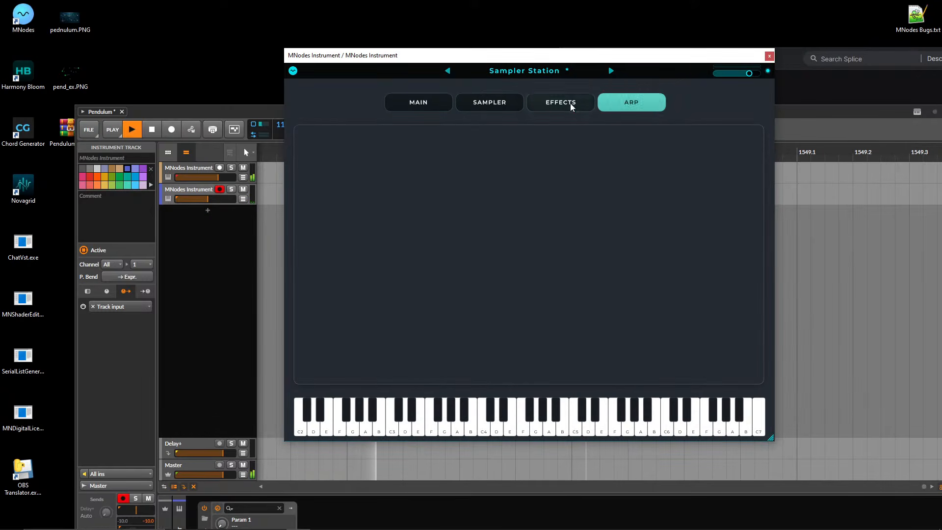
left_click(564, 103)
left_click(507, 108)
left_click(438, 107)
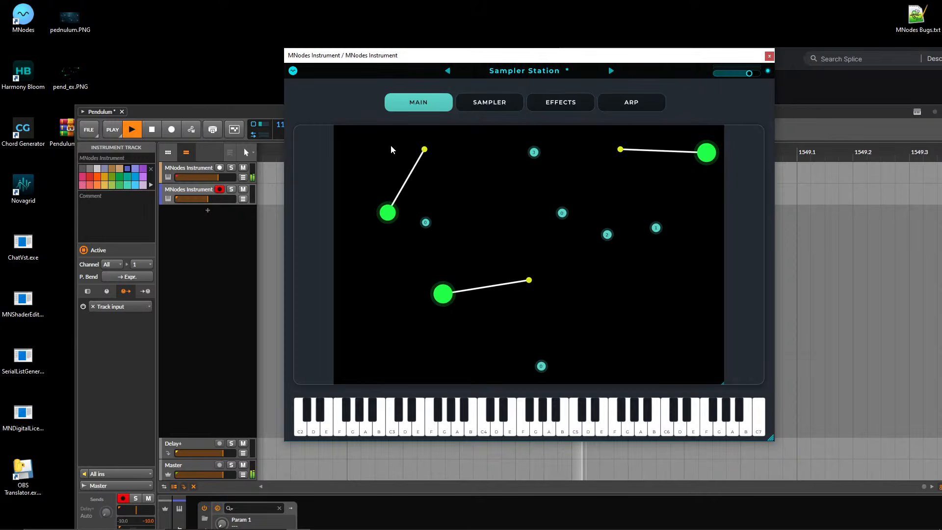
Reload the Sampler Station preset to discard the changes, ending on its Main page.
left_click(510, 71)
left_click(490, 125)
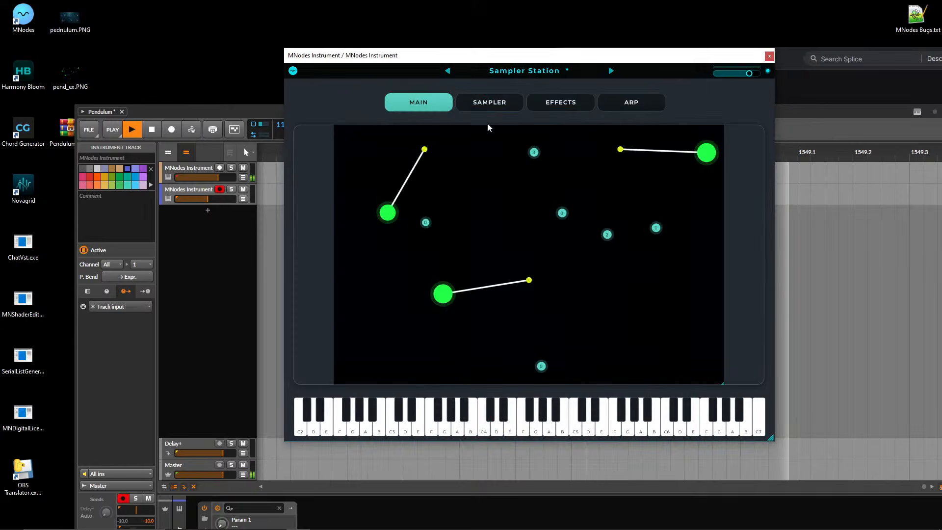
left_click(490, 102)
left_click(419, 102)
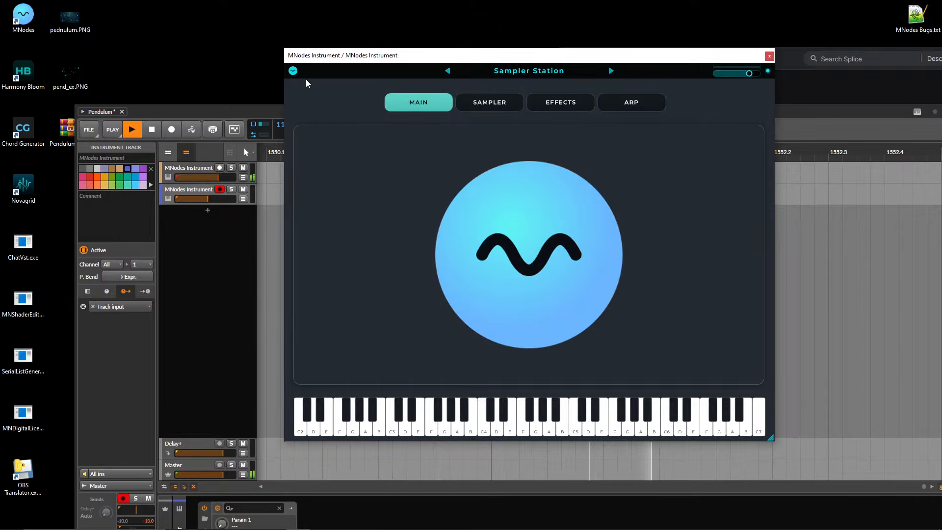
Open the Sampler Station preset in edit mode.
left_click(293, 70)
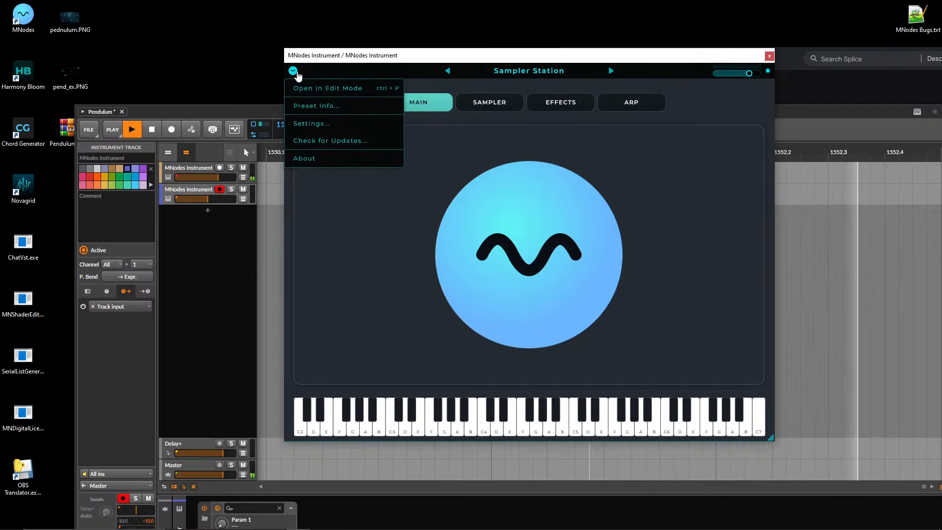
left_click(520, 73)
left_click(520, 74)
left_click(293, 70)
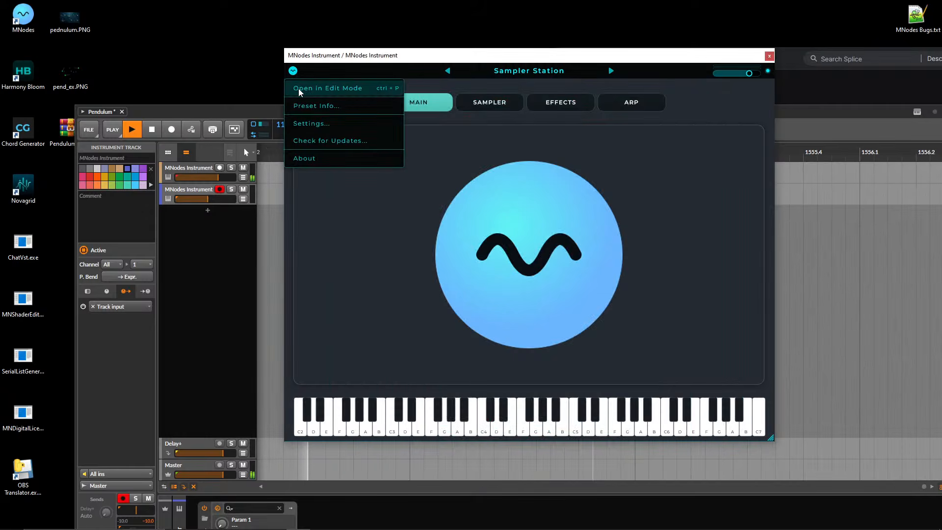
left_click(298, 86)
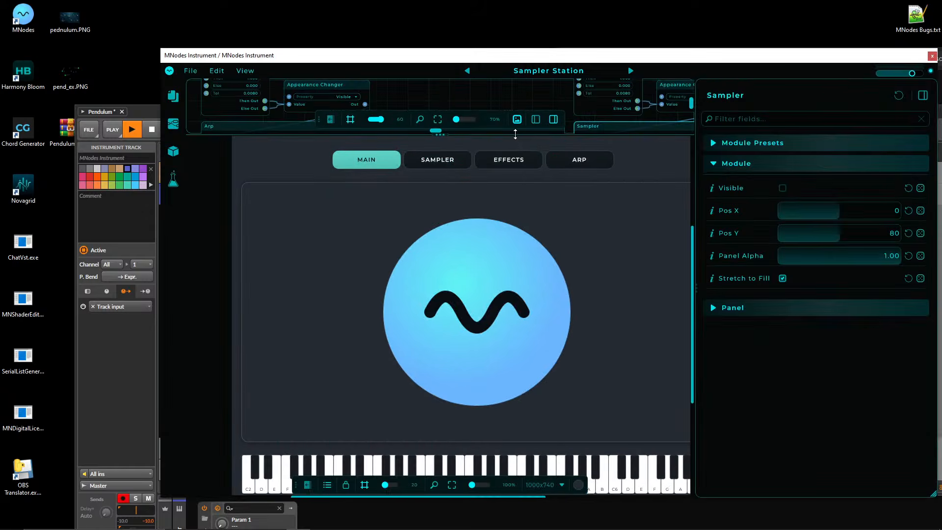
Enlarge the node canvas over the preview and inspector areas and survey the Main, Arp, Sampler and Effects modules.
left_click_drag(515, 134, 534, 508)
scroll(427, 123, "down", 10)
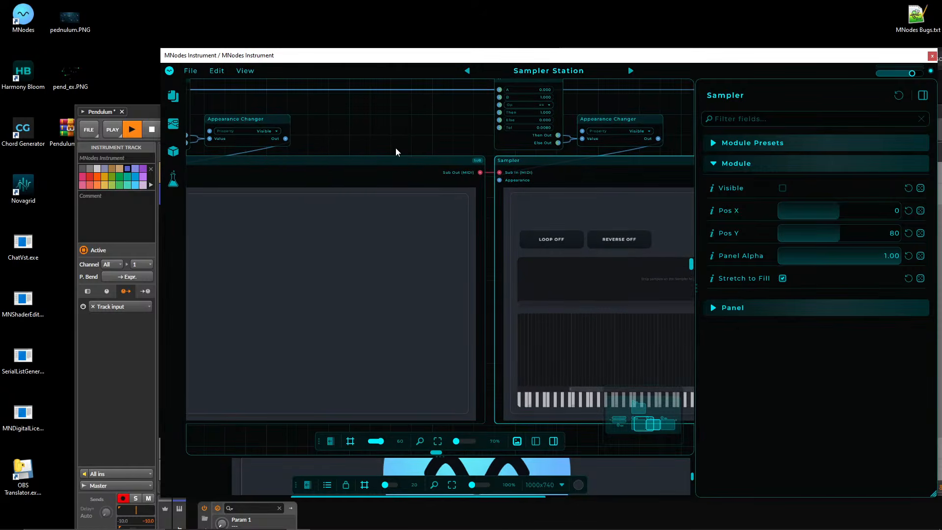
left_click_drag(348, 308, 338, 352)
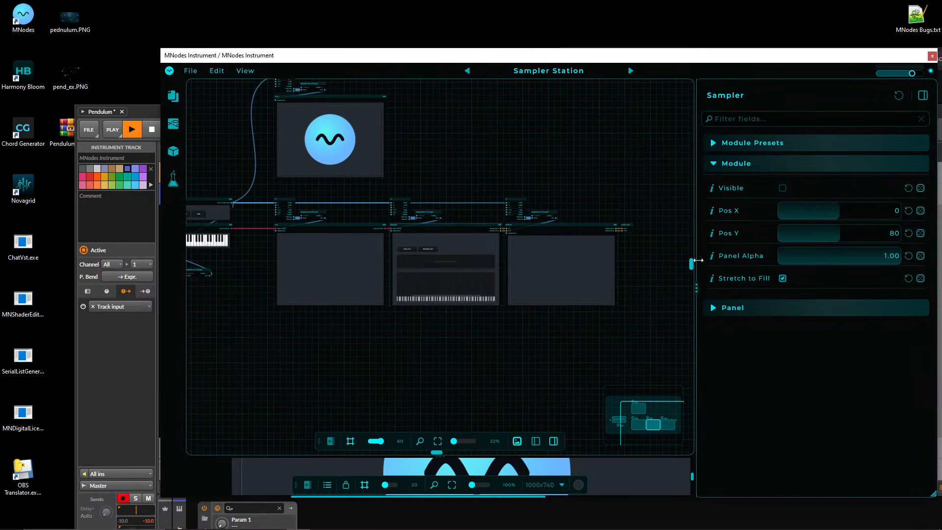
left_click_drag(699, 260, 937, 265)
left_click_drag(435, 126, 555, 152)
scroll(555, 154, "up", 4)
left_click_drag(312, 362, 323, 290)
scroll(324, 290, "up", 3)
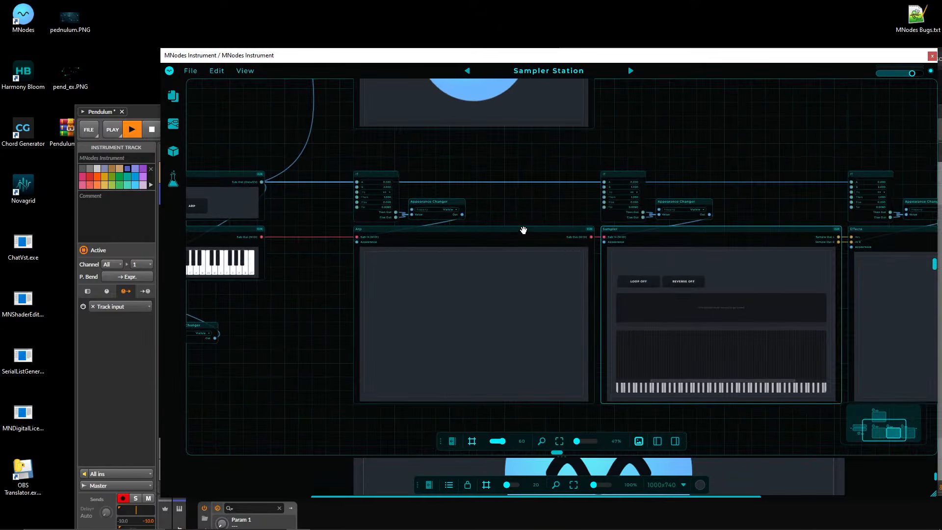
Look inside the Arp and Sampler modules, going back to the root level after each.
double_click(524, 230)
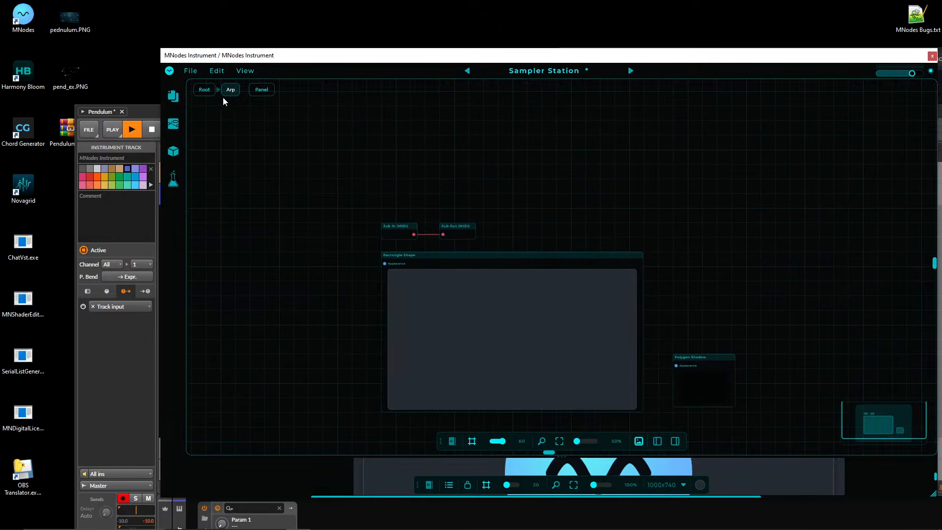
left_click(209, 93)
left_click_drag(754, 156, 478, 130)
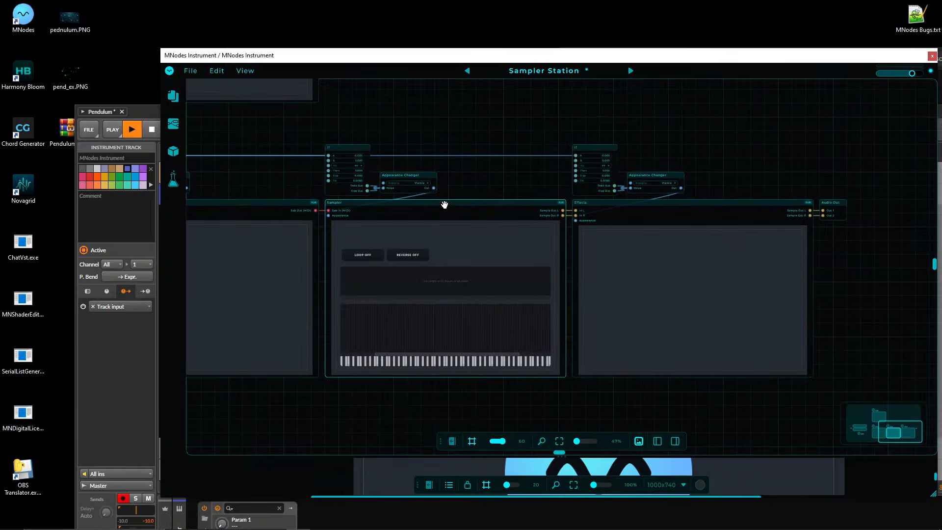
double_click(445, 205)
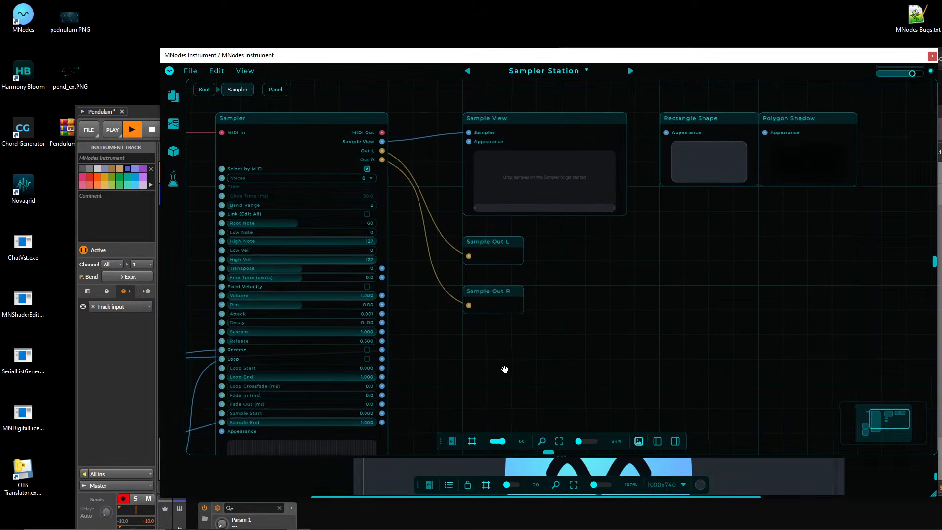
left_click_drag(769, 268, 691, 303)
left_click(204, 90)
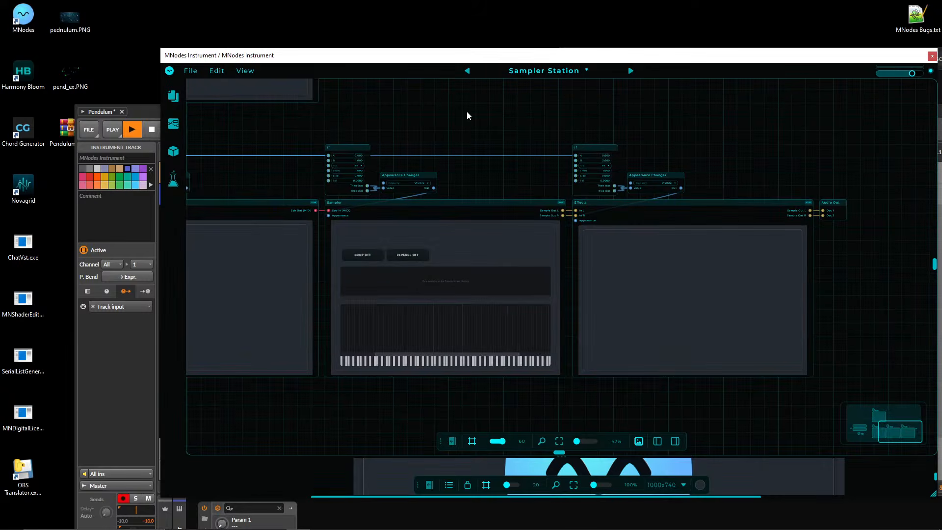
left_click_drag(467, 116, 325, 120)
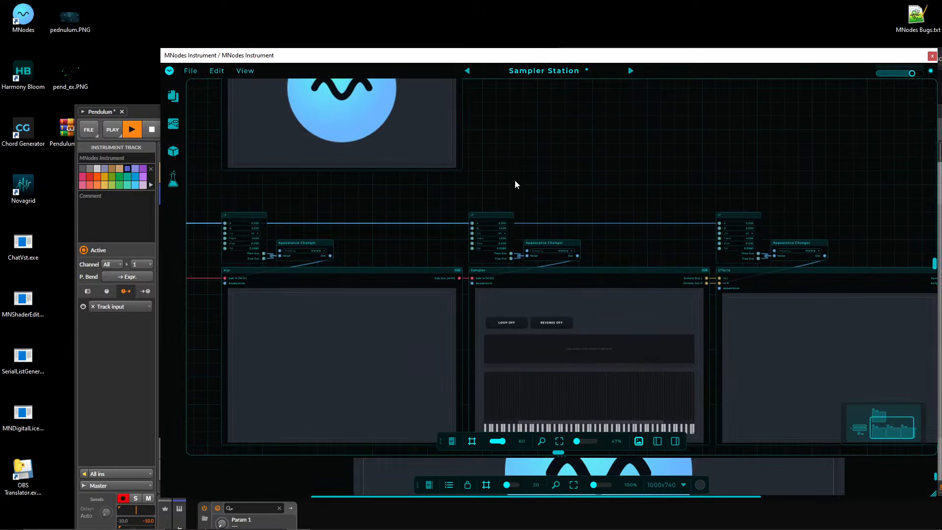
Return Sampler Station to Perform Mode and check its Effects and Sampler pages.
scroll(518, 194, "up", 5)
left_click(493, 78)
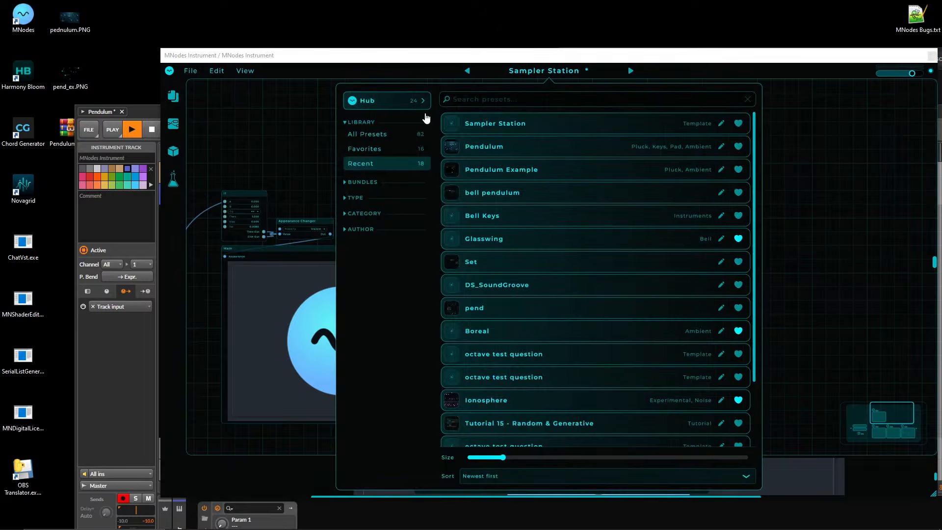
left_click(284, 112)
left_click(168, 73)
left_click(180, 89)
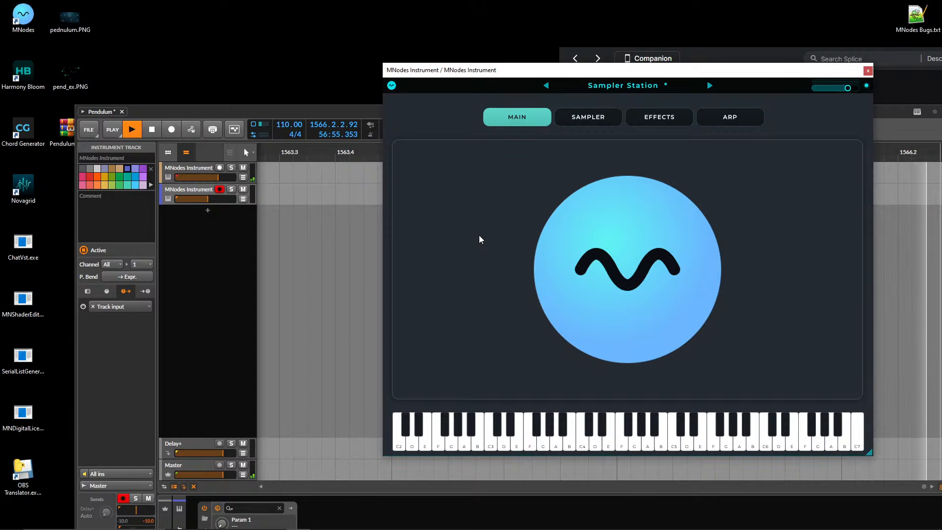
left_click(659, 118)
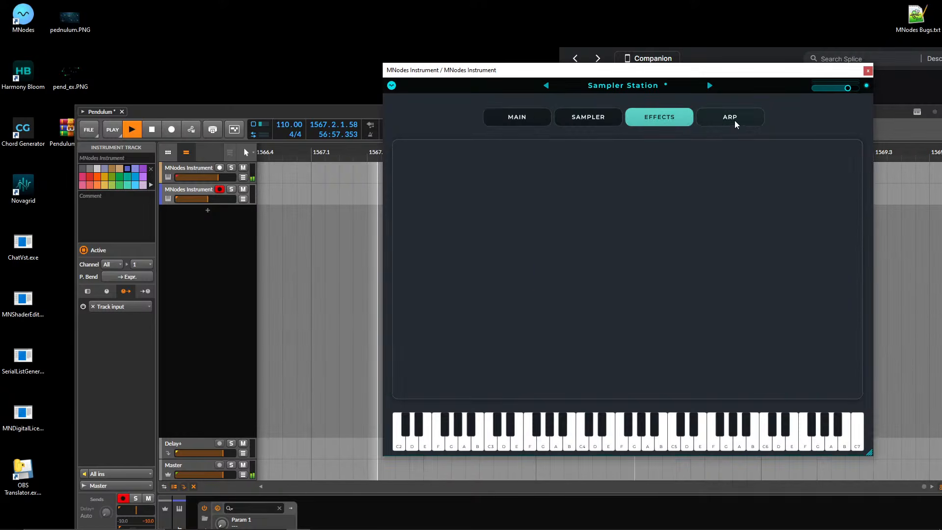
left_click(589, 116)
Search all presets for "auro", lower the second MNodes Instrument track's volume to its minimum, and load the Aurora preset.
left_click(623, 86)
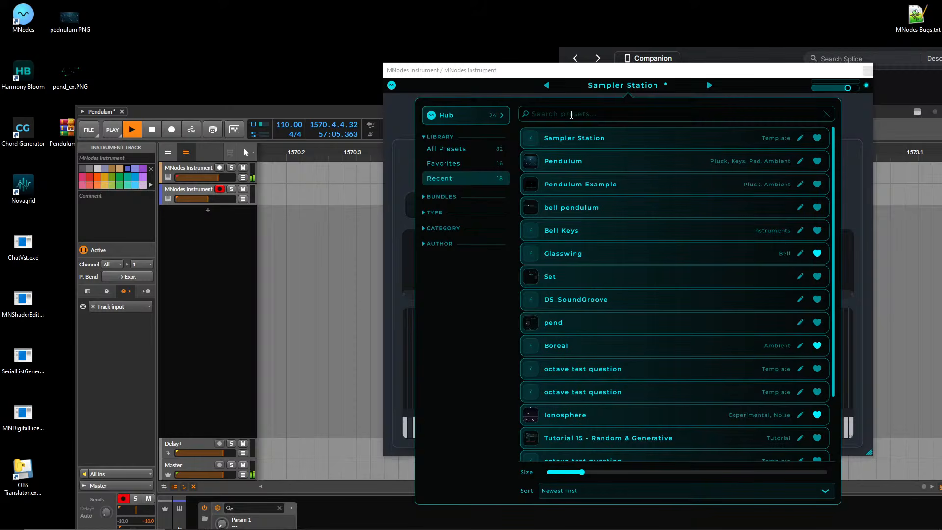
type("auro")
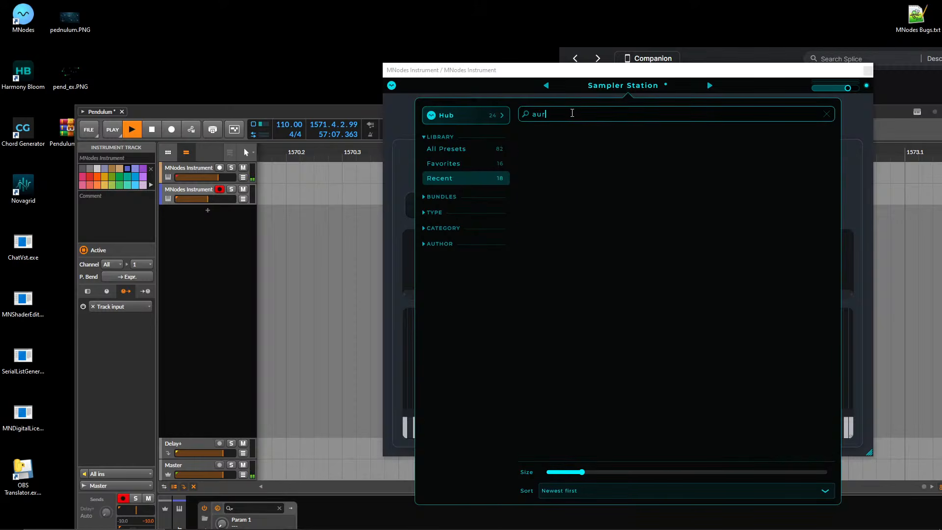
key("BackSpace")
type("r")
left_click(479, 150)
mouse_move(560, 142)
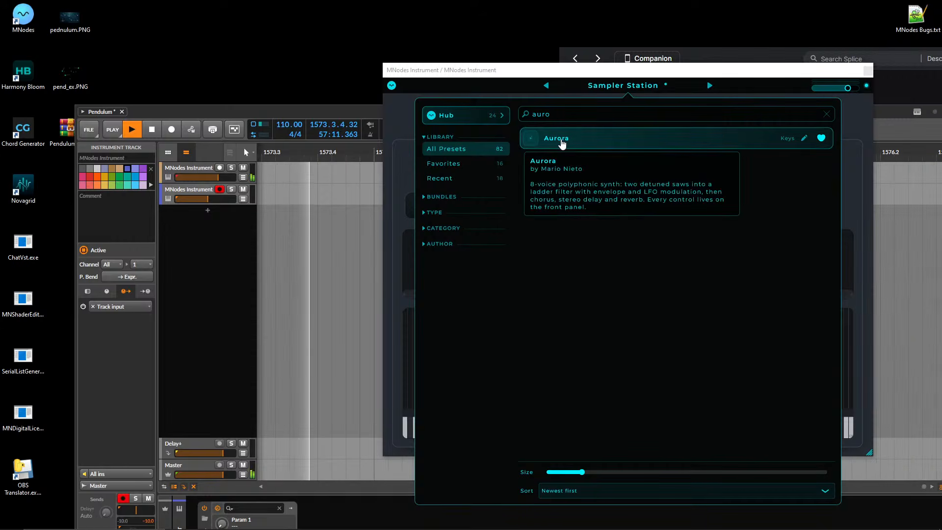
left_click_drag(208, 199, 175, 199)
left_click(623, 86)
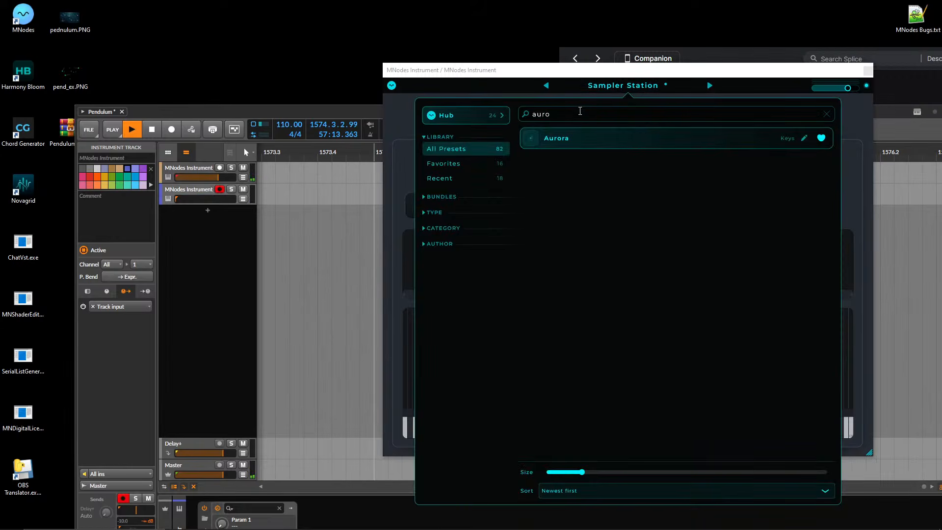
left_click(583, 133)
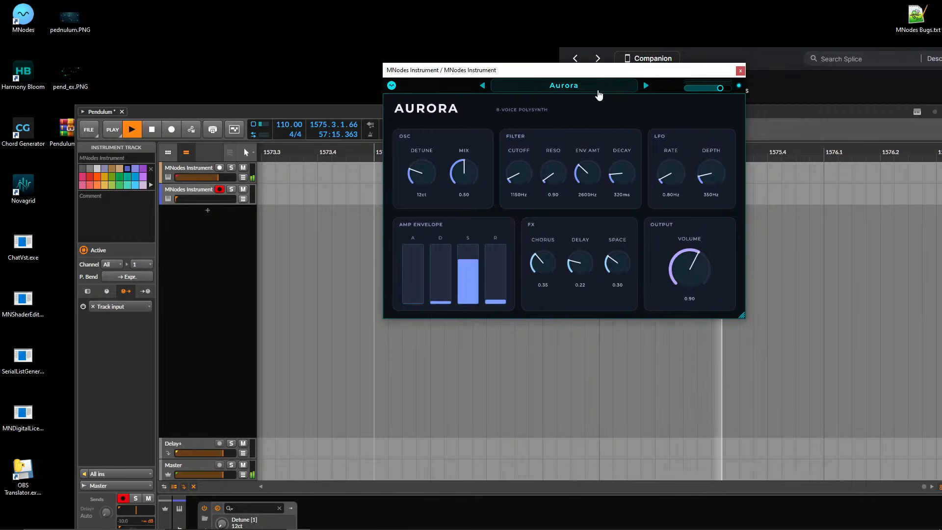
Load the Boreal preset by searching for "borea", and enlarge and reposition the instrument window.
left_click(583, 94)
key("ctrl+a")
type("bor")
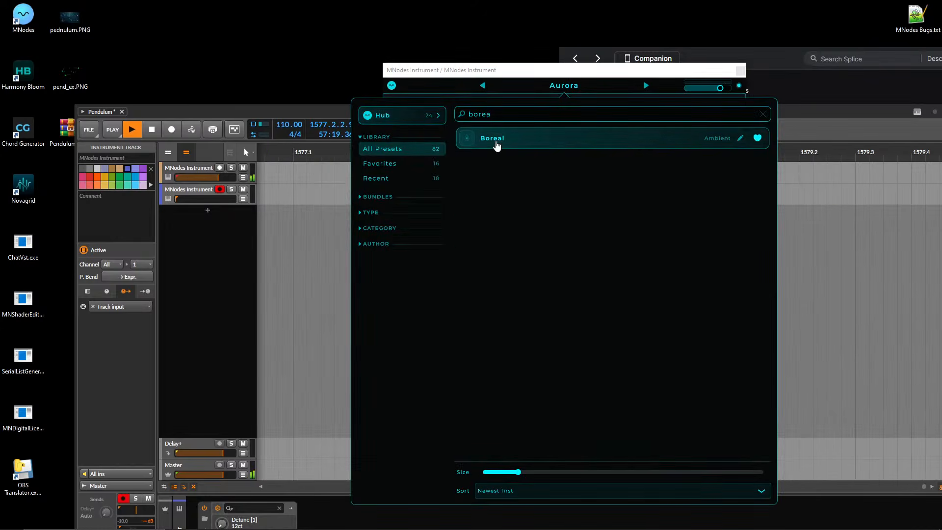
left_click(496, 140)
left_click_drag(549, 72, 474, 134)
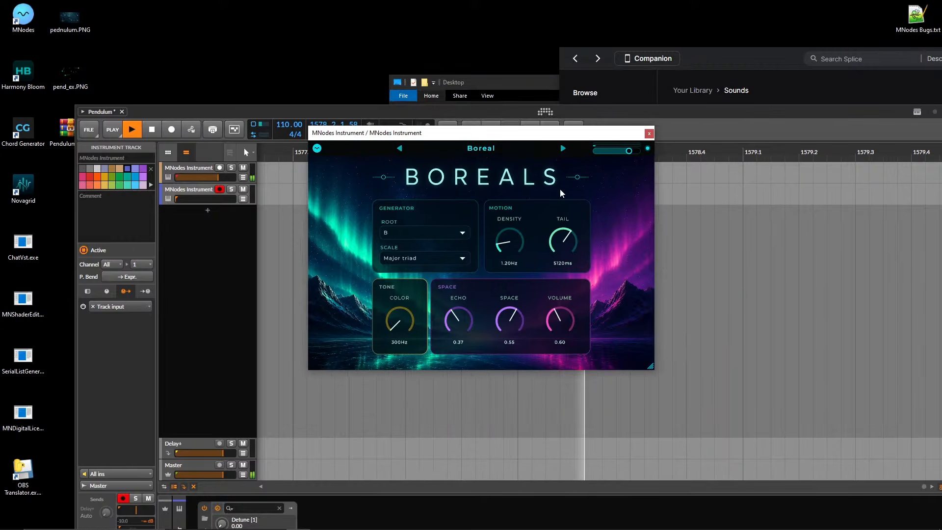
left_click_drag(652, 369, 839, 506)
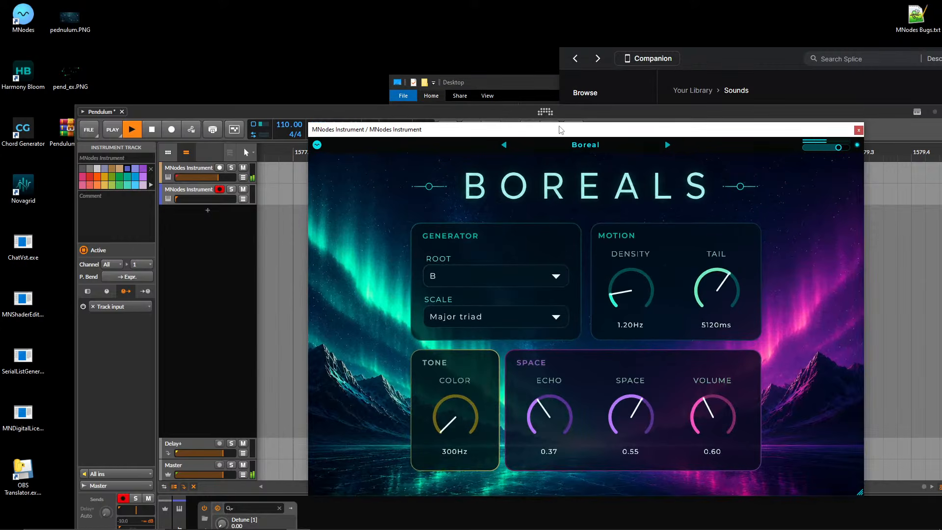
left_click_drag(561, 129, 478, 51)
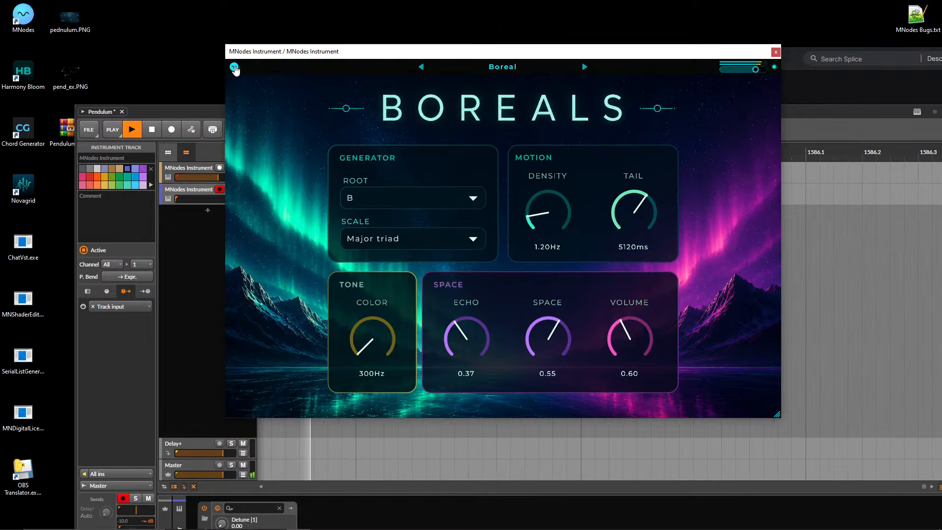
Open Boreal in edit mode, enlarge the node canvas, and examine its node graph and the BG Img node's properties.
left_click(234, 67)
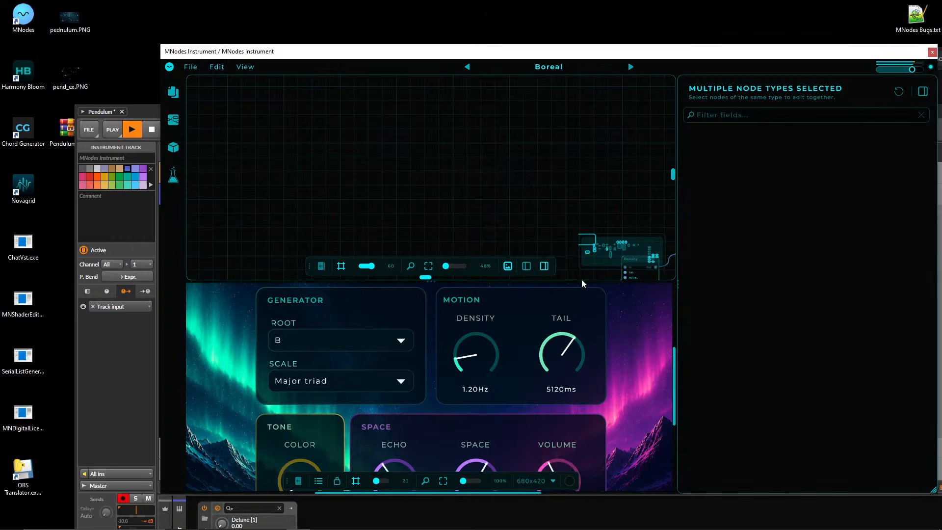
left_click_drag(585, 282, 585, 492)
left_click_drag(403, 167, 403, 384)
left_click_drag(524, 217, 816, 204)
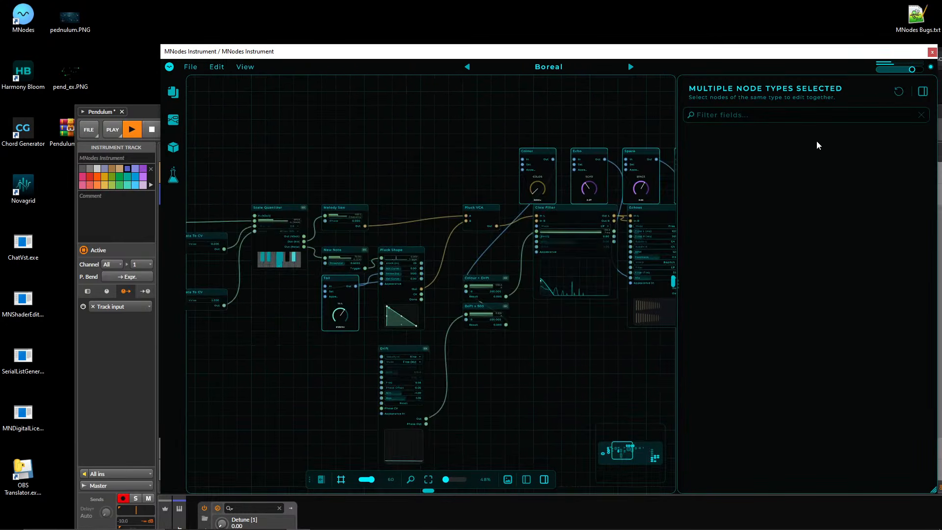
left_click_drag(326, 135, 607, 108)
left_click_drag(273, 315, 426, 336)
left_click(344, 343)
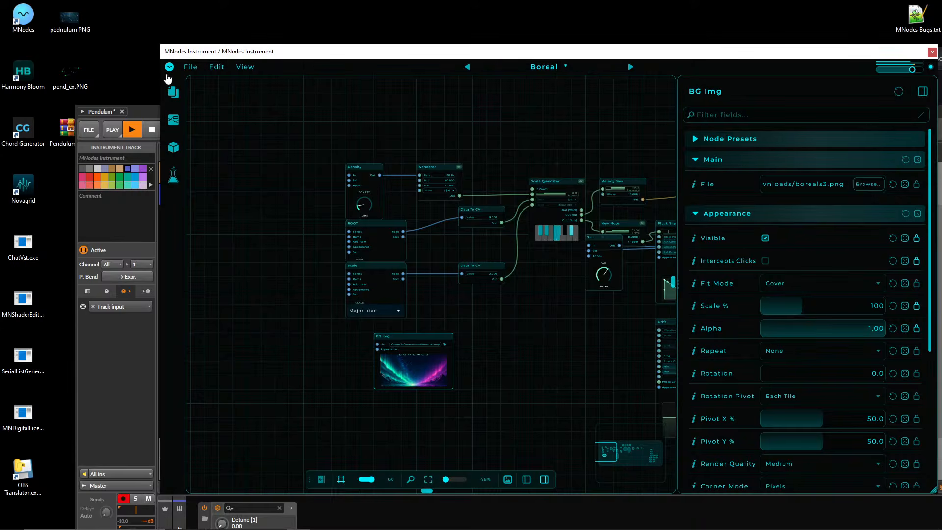
Return Boreal to Perform Mode and shrink the instrument window slightly.
left_click(169, 67)
left_click(212, 86)
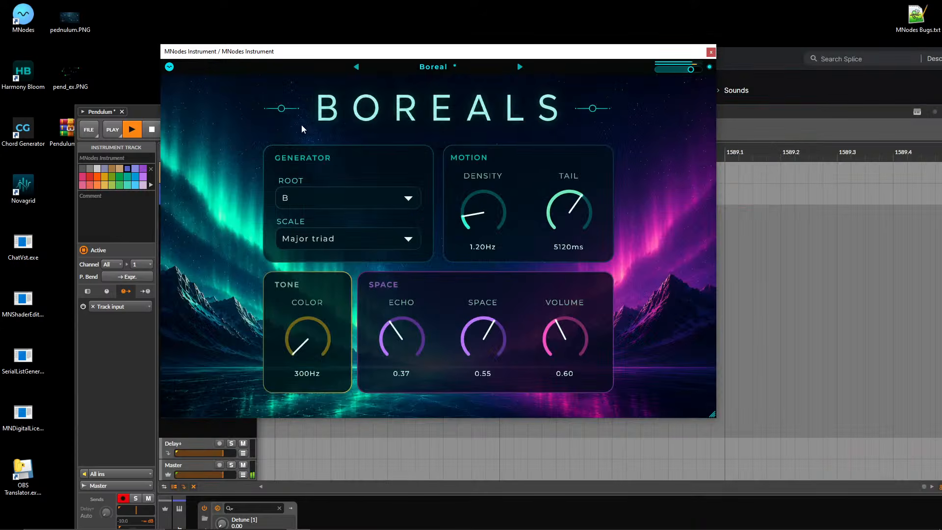
mouse_move(713, 415)
left_mouse_down()
mouse_move(379, 209)
mouse_move(888, 515)
mouse_move(880, 483)
mouse_move(699, 407)
left_mouse_up()
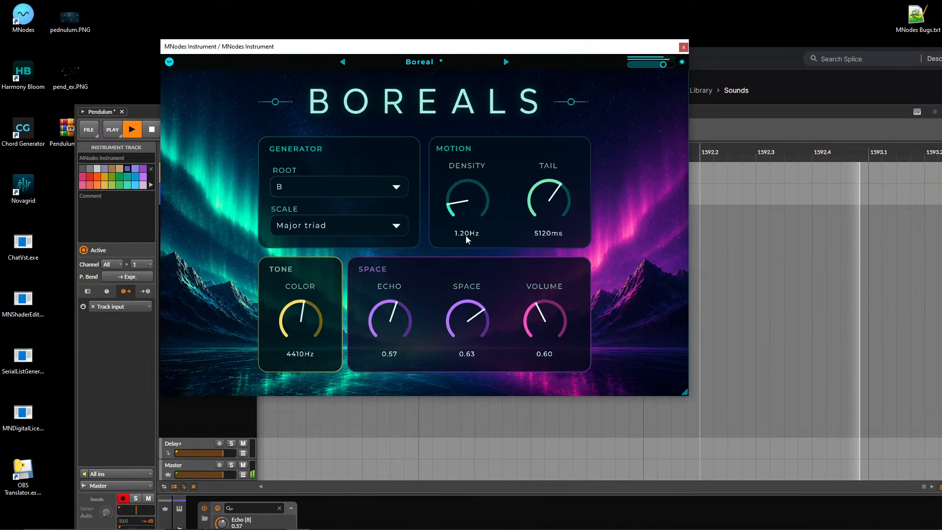
Move the instrument window clear of the track list, set Boreal's scale to Major Add 9 and check the root choices.
left_click_drag(343, 49, 510, 51)
left_click(505, 227)
left_click(484, 362)
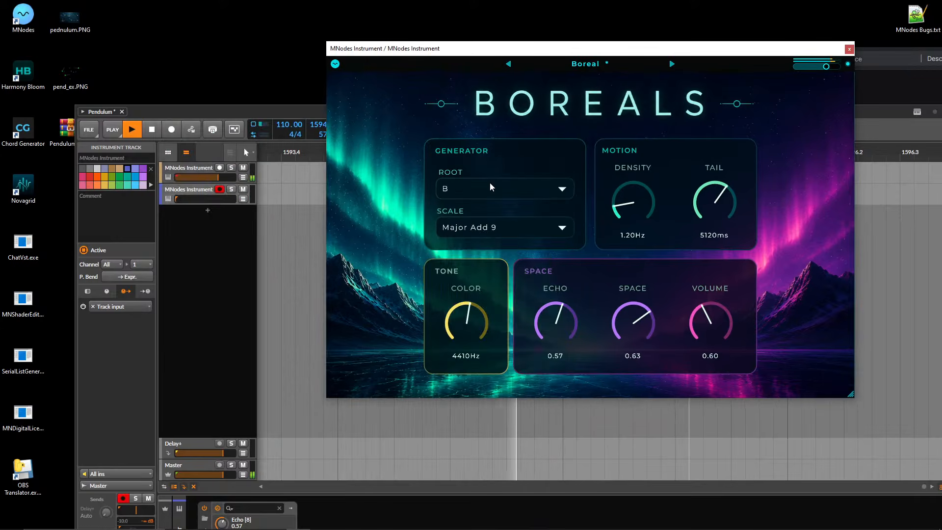
left_click(491, 187)
left_click(407, 193)
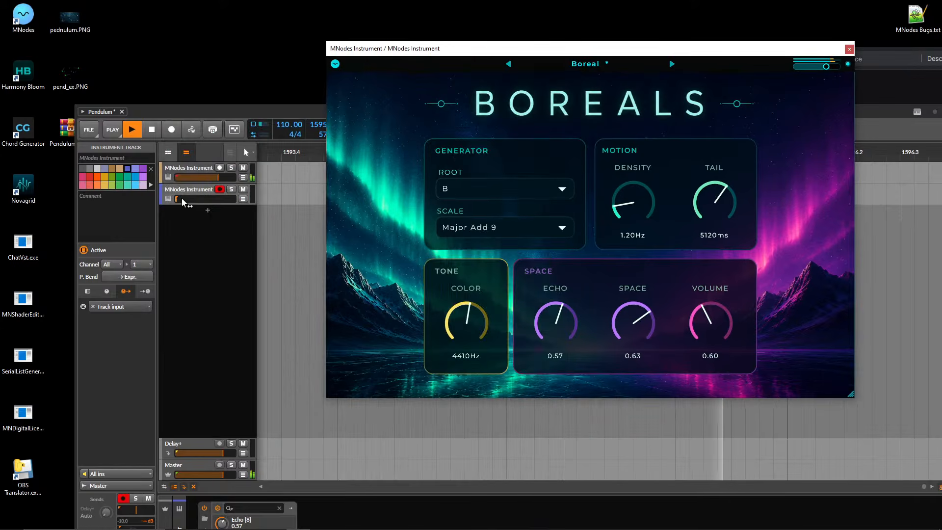
Lower the first track's volume to its minimum and set Boreal's Tail to 200ms, Space to 0.24 and Echo to 0.69.
left_click_drag(215, 179, 189, 198)
left_click_drag(716, 206, 738, 372)
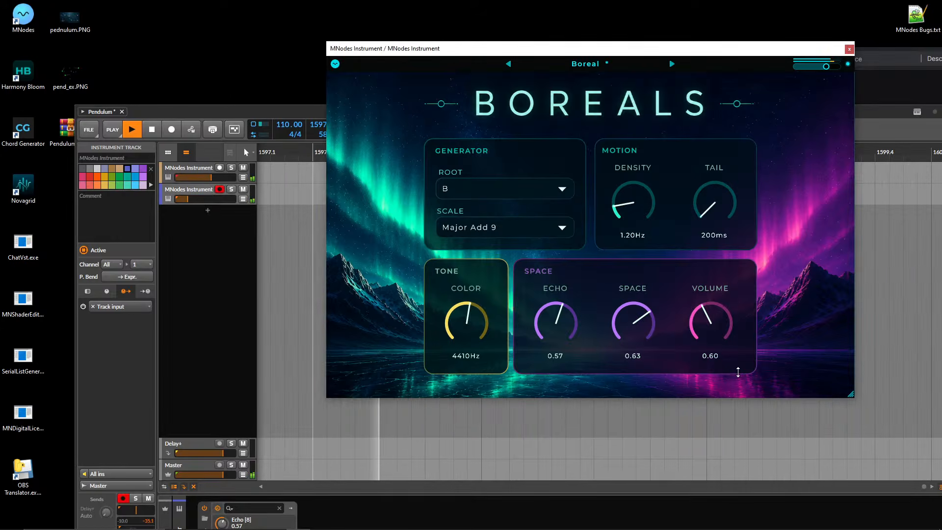
left_click_drag(211, 177, 205, 177)
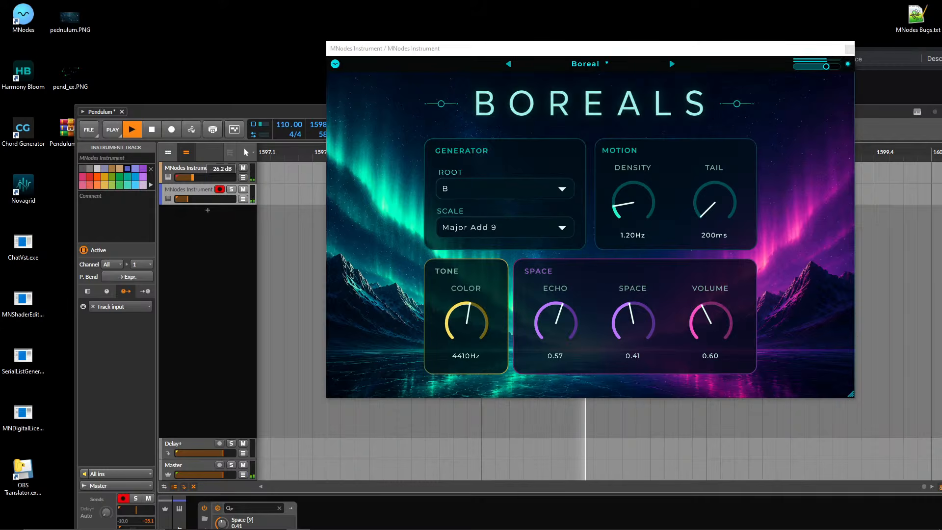
left_click_drag(636, 305, 633, 325)
left_click_drag(551, 317, 549, 306)
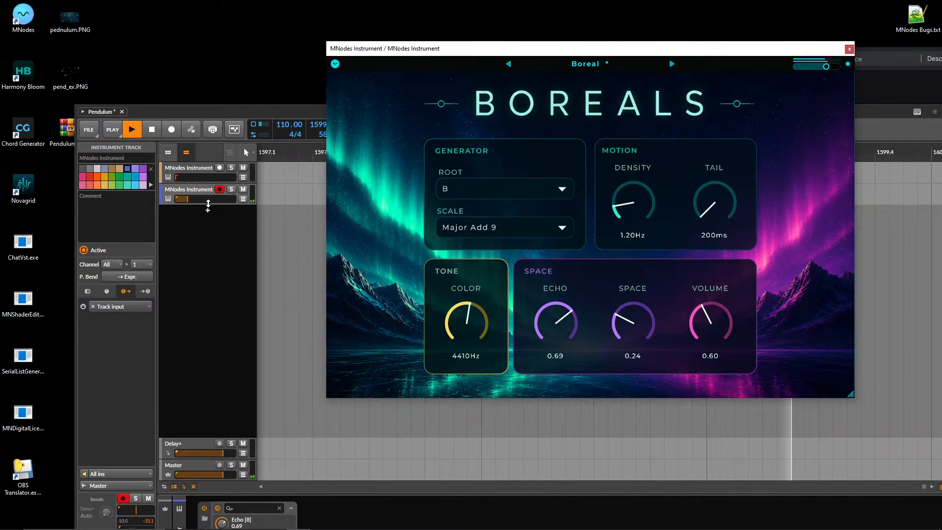
Raise the second MNodes Instrument track's volume to about -19.1 dB and set Boreal's scale to Major.
left_click(208, 206)
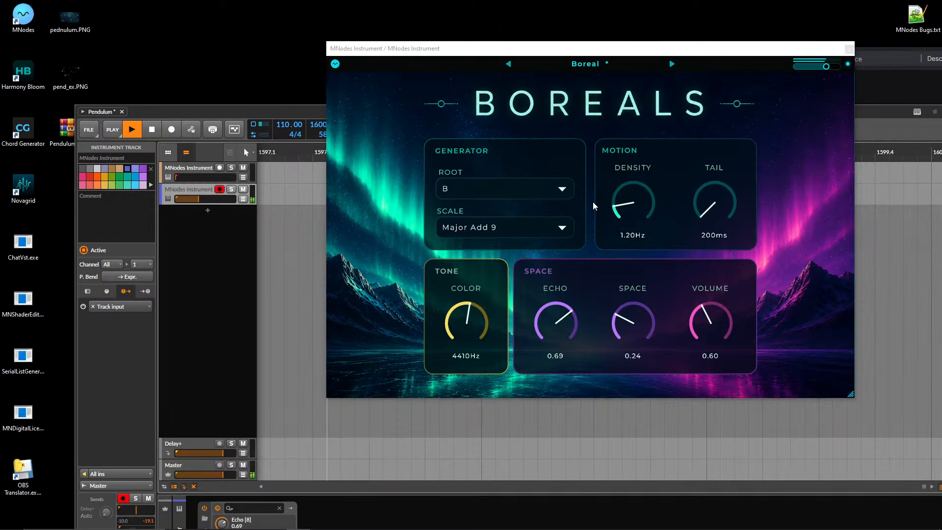
left_click(506, 228)
left_click(483, 68)
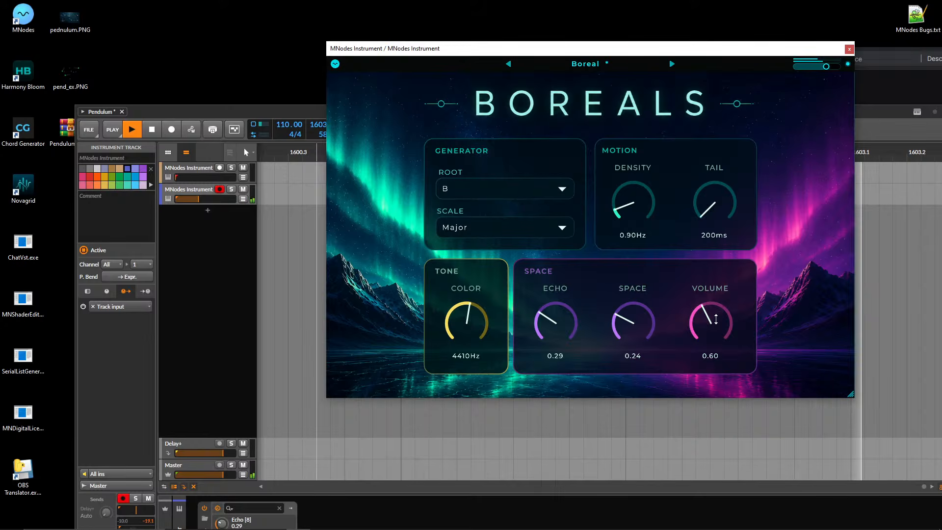
Set Boreal's Color to 1280Hz, Density to 0.75Hz, Tail to 1050ms and Space to 0.10, and the second track's volume to about -12.7 dB.
left_click_drag(469, 317, 479, 379)
left_click_drag(724, 205, 710, 199)
left_click_drag(199, 199, 204, 199)
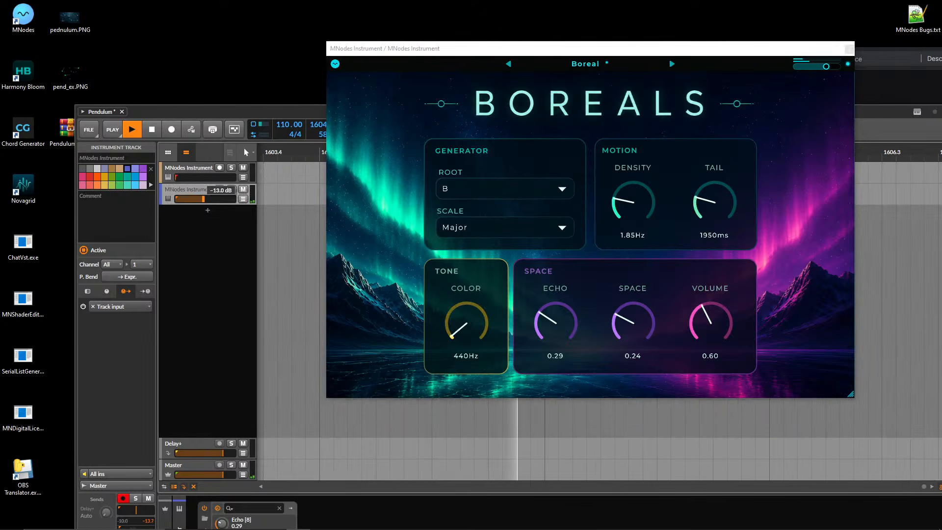
left_click_drag(637, 208, 638, 204)
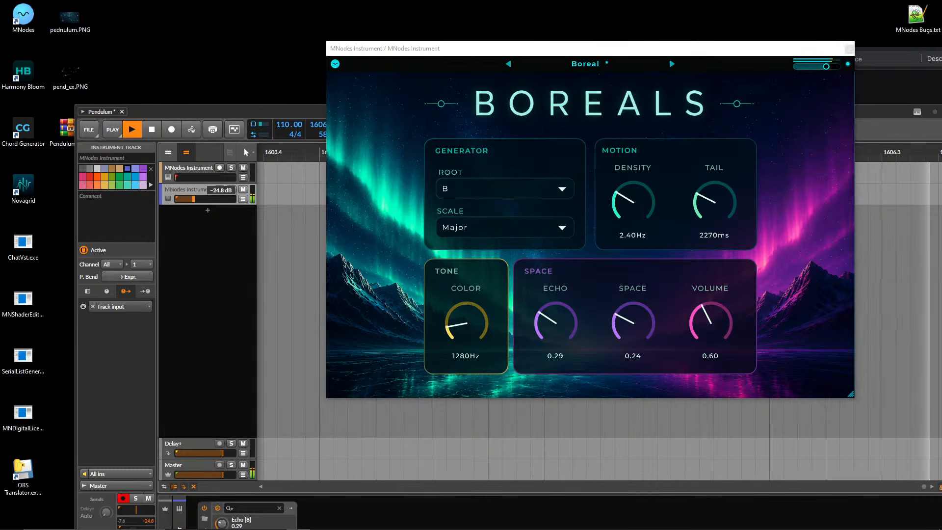
left_click_drag(214, 199, 198, 199)
left_click_drag(721, 198, 666, 219)
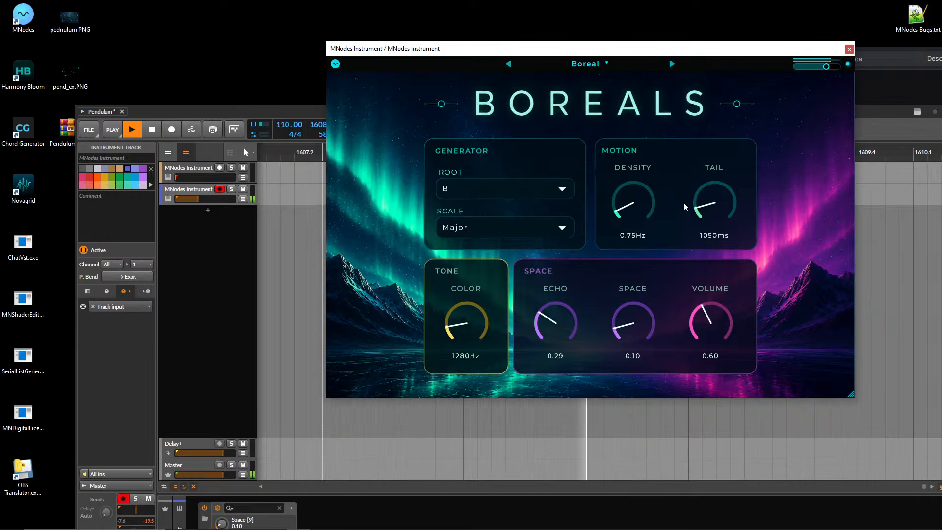
left_click_drag(203, 202, 207, 201)
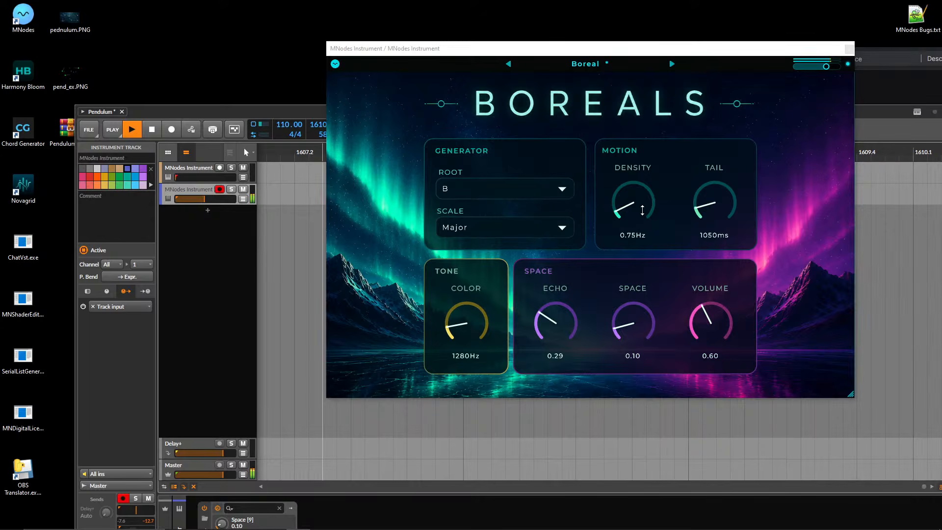
Set Boreal's Density to 2.20Hz, Volume to 0.41, Echo to 0.28, Space to 0.19 and Color to 1810Hz.
left_click_drag(642, 210, 639, 187)
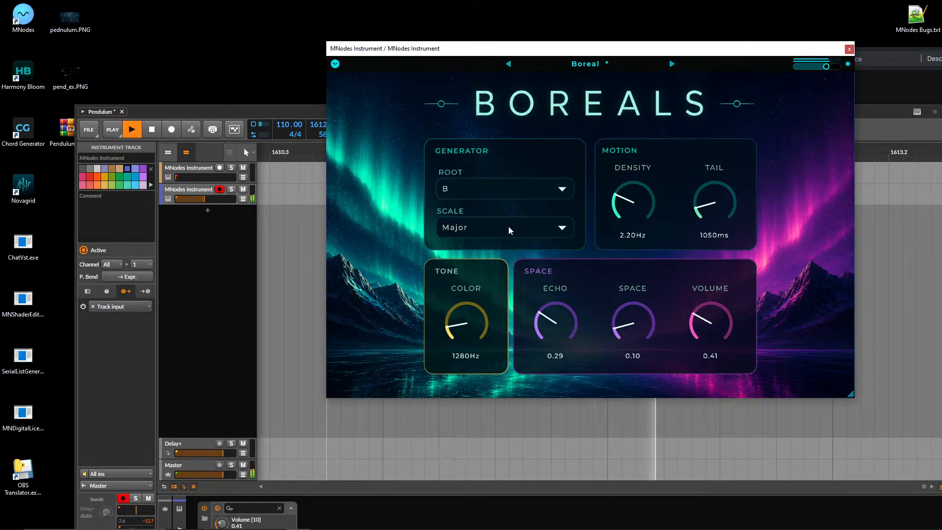
left_click(503, 188)
left_click(679, 260)
left_click_drag(634, 324, 634, 366)
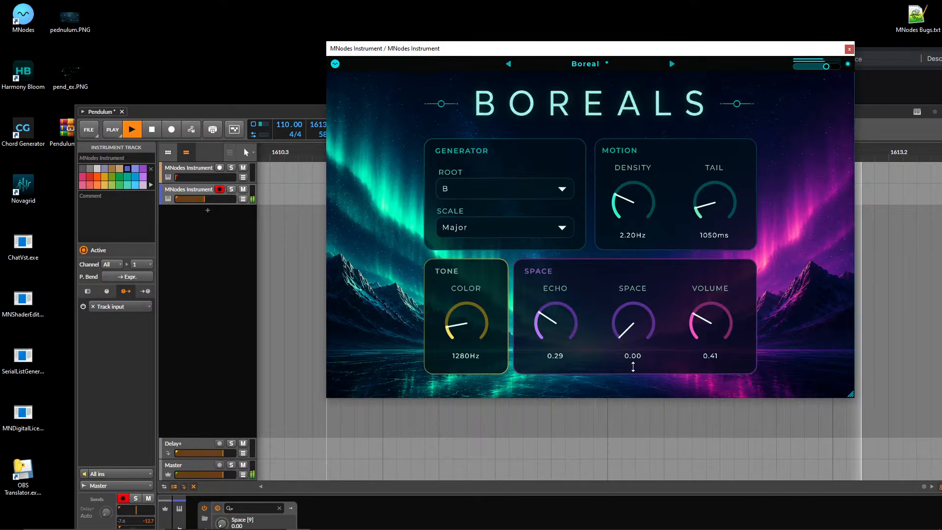
left_click_drag(559, 325, 582, 412)
left_click_drag(566, 323, 568, 291)
left_click_drag(623, 322, 621, 301)
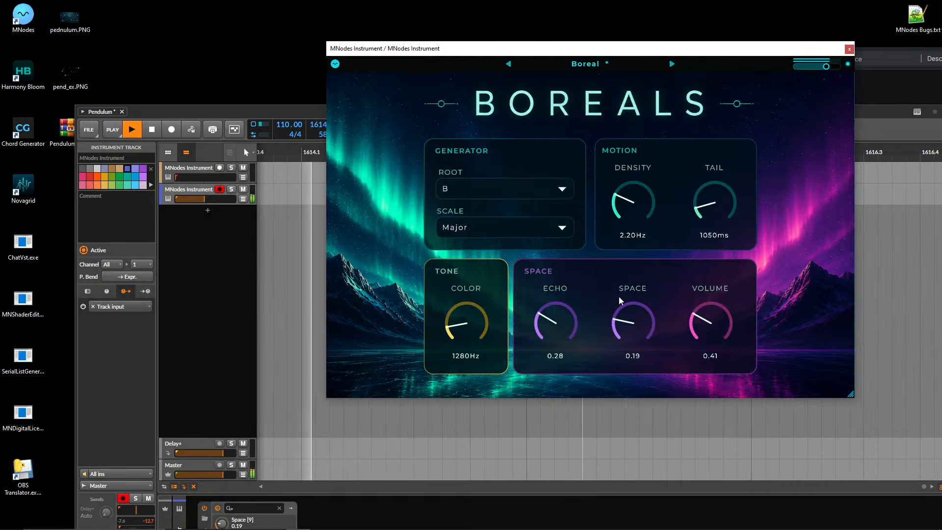
left_click_drag(468, 322, 469, 307)
Try the Major Dominant scale, return the scale to Major and set the root to C.
left_click(503, 188)
left_click(502, 188)
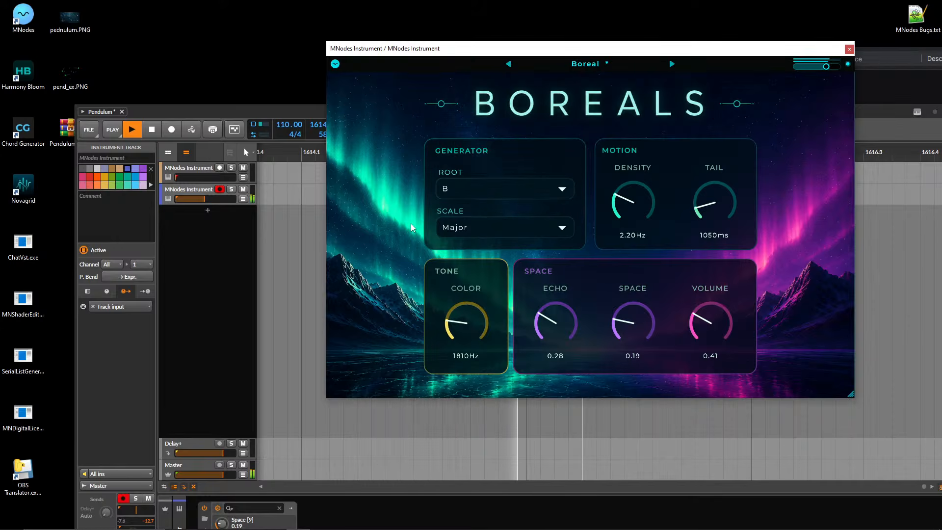
left_click(503, 227)
left_click(504, 310)
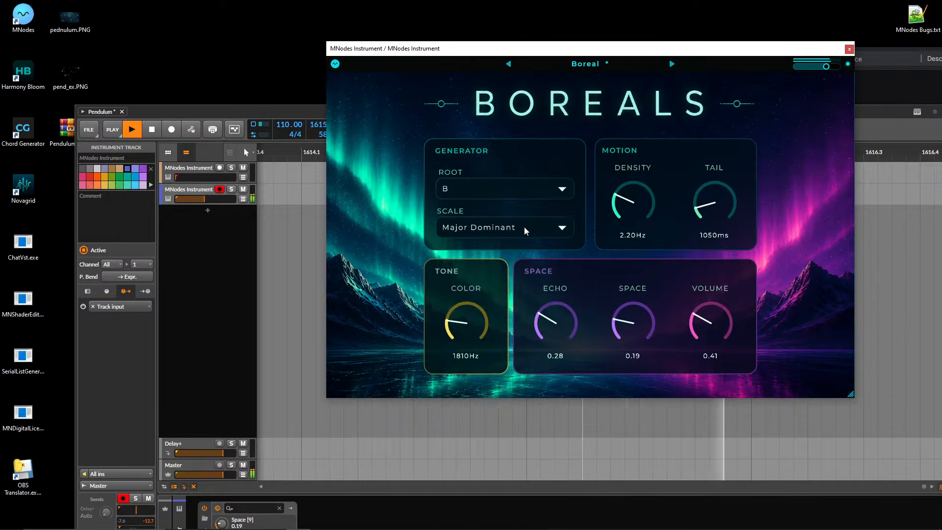
left_click(525, 231)
left_click(520, 148)
left_click(502, 189)
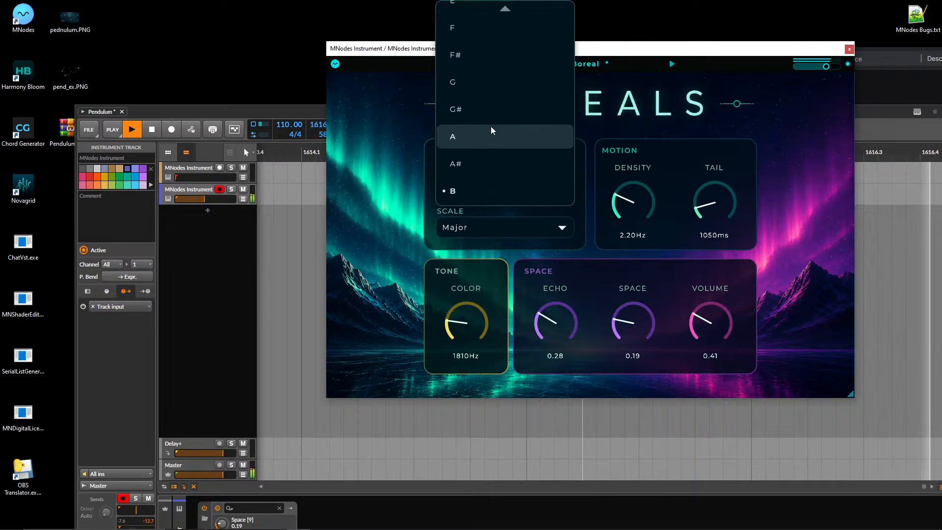
left_click(474, 12)
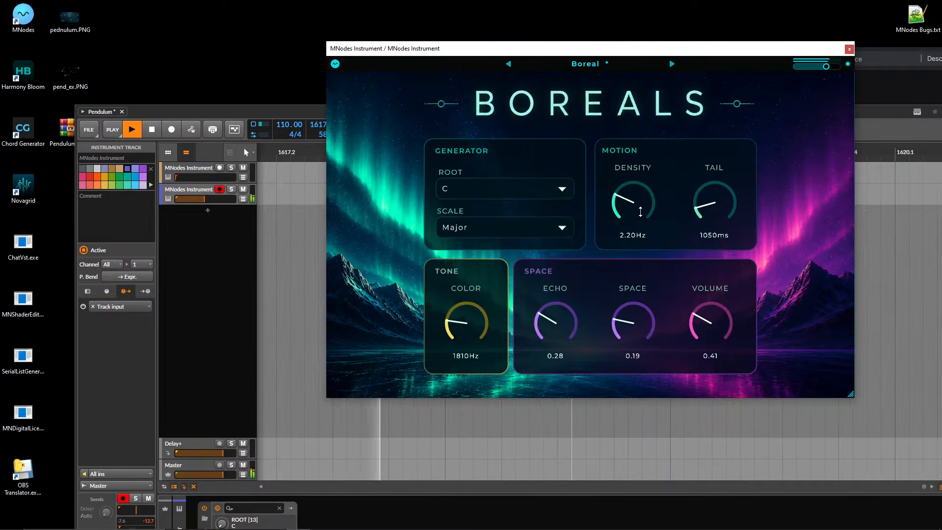
Set Boreal's Density to 5.30Hz, Tail to 200ms and Color to 850Hz, and raise the second track's volume to about -8.7 dB.
left_click_drag(640, 211, 624, 134)
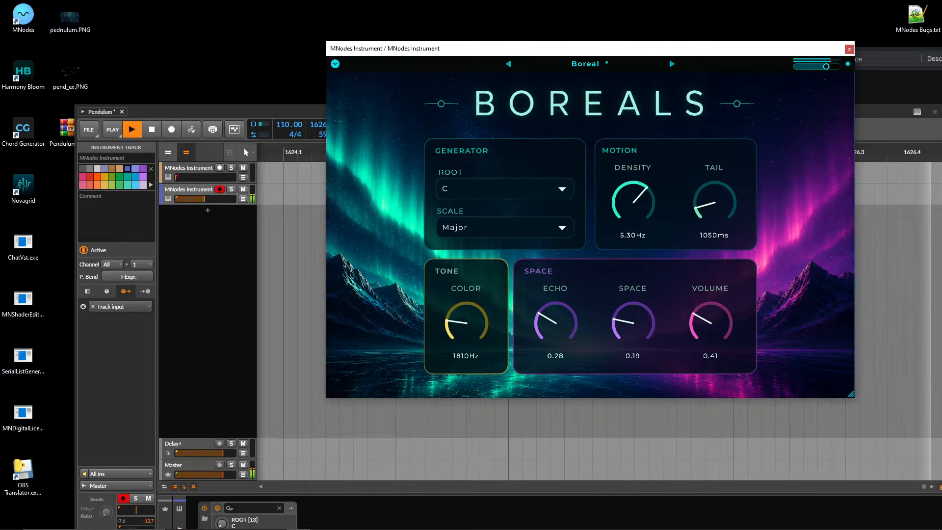
left_click_drag(224, 199, 209, 199)
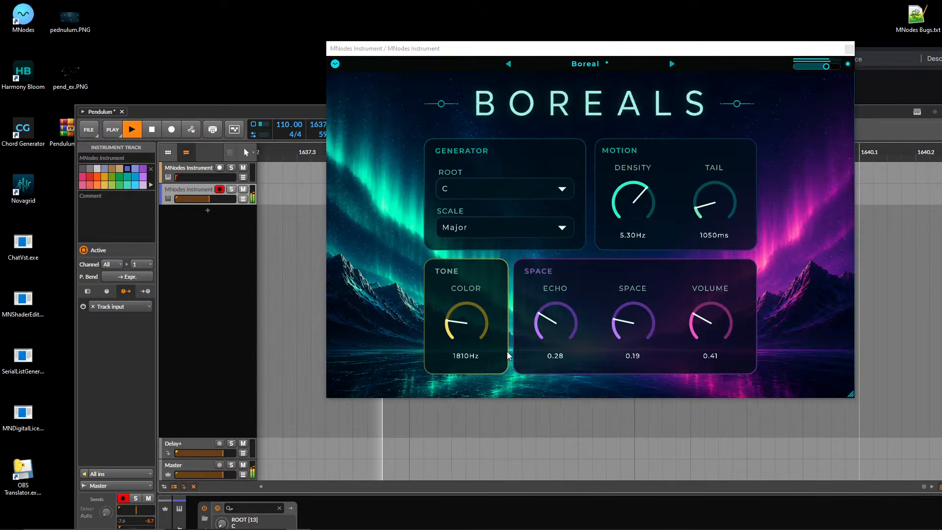
left_click_drag(470, 316, 469, 308)
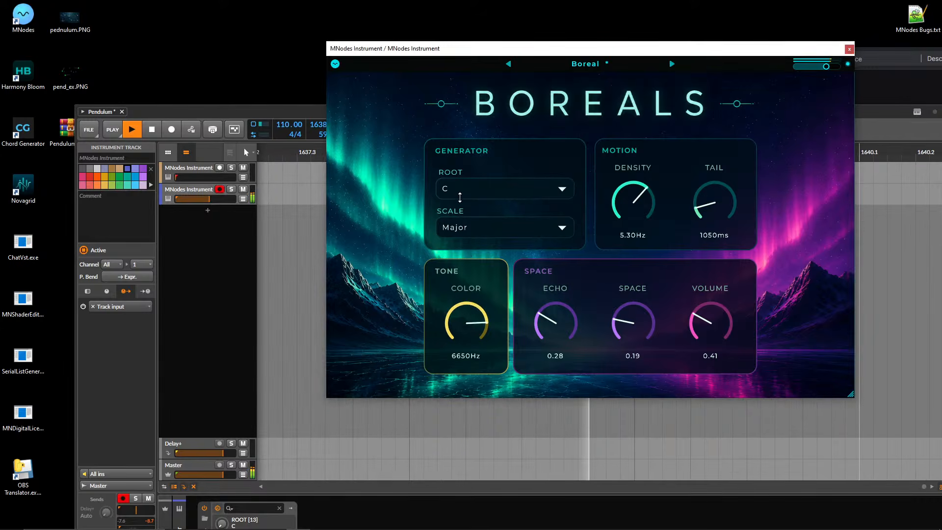
left_click_drag(460, 197, 457, 262)
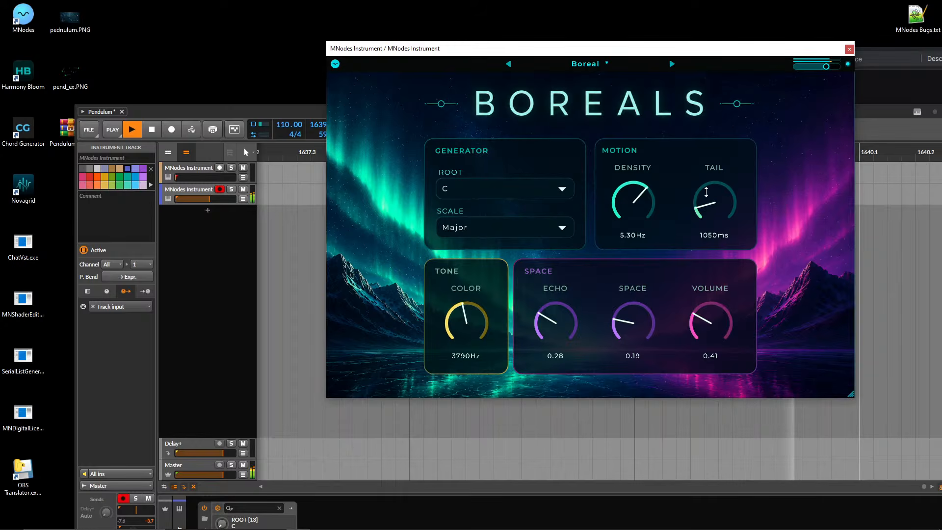
left_click_drag(707, 192, 705, 221)
left_click_drag(467, 315, 471, 385)
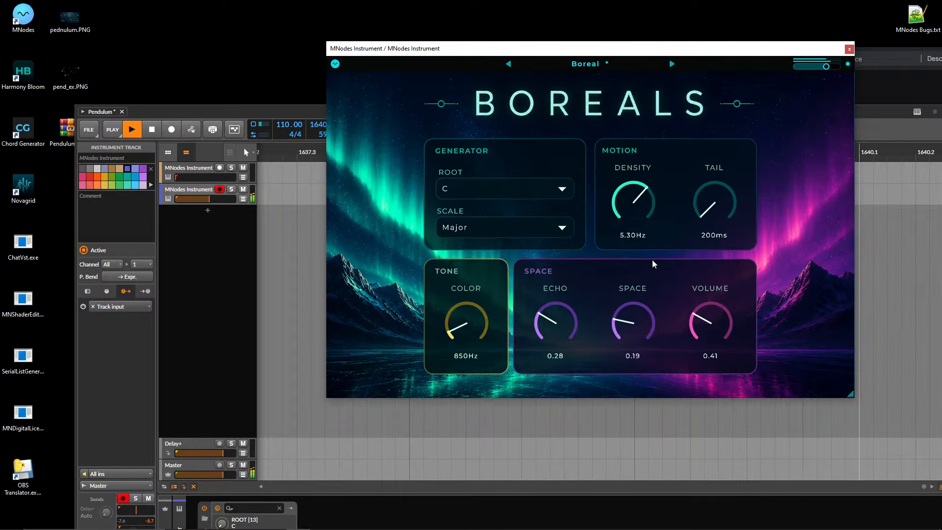
Set Boreal's Tail to 3270ms, Density to 3.55Hz, Space to 0.28 and Color to 2110Hz.
left_click_drag(708, 199, 699, 133)
left_click_drag(644, 198, 635, 242)
left_click_drag(632, 317, 631, 305)
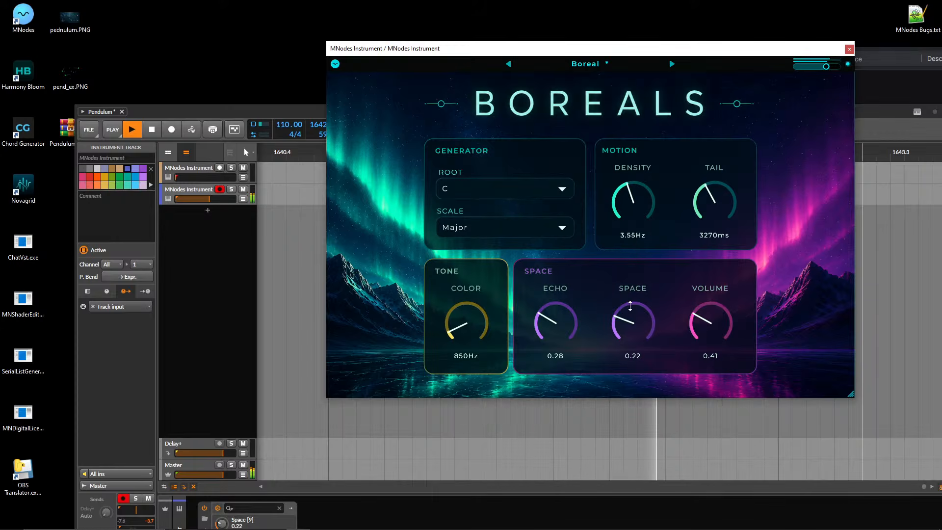
left_click_drag(473, 313, 466, 282)
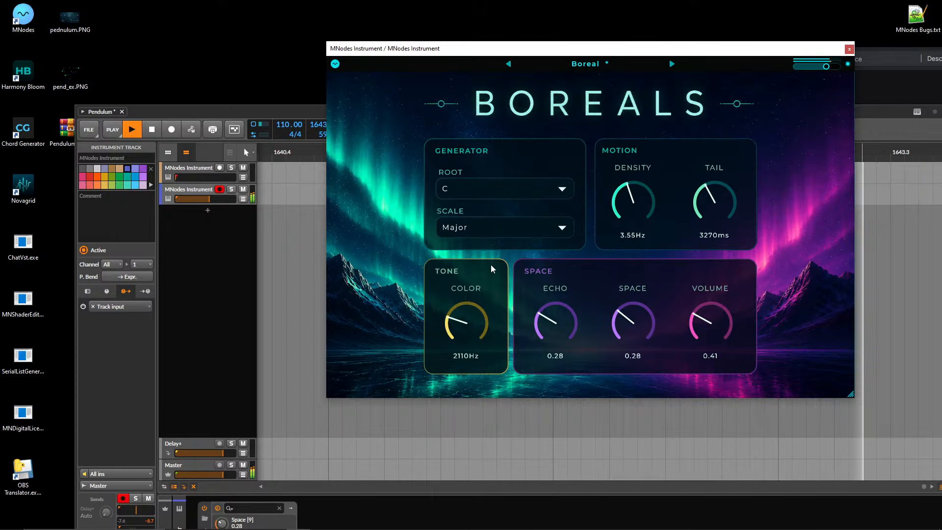
Raise Boreal's Density to 8.00Hz, Color to 8000Hz and Space to 0.90.
left_click_drag(640, 210, 630, 89)
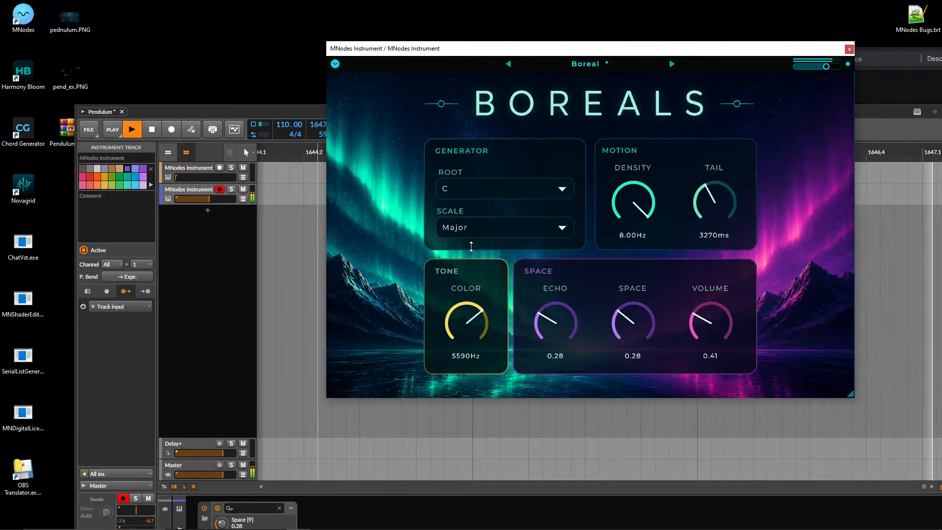
left_click_drag(469, 268, 475, 194)
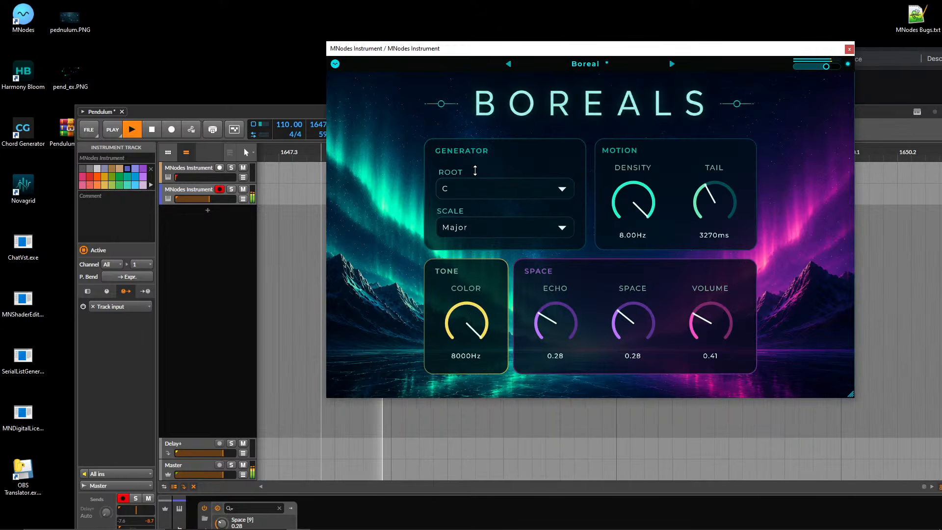
left_click_drag(636, 324, 623, 210)
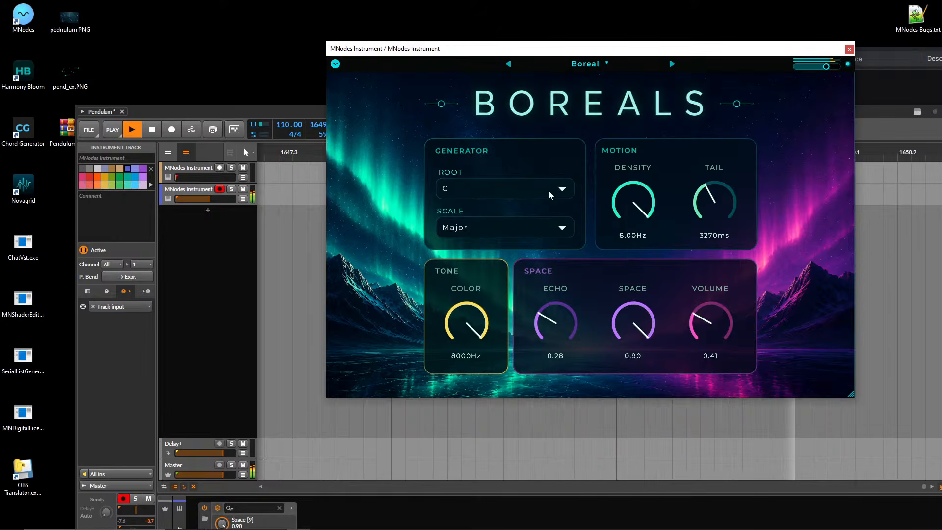
Lower Boreal's Echo to 0.21 and Space to 0.12.
left_click_drag(644, 336, 639, 368)
left_click_drag(561, 314, 561, 321)
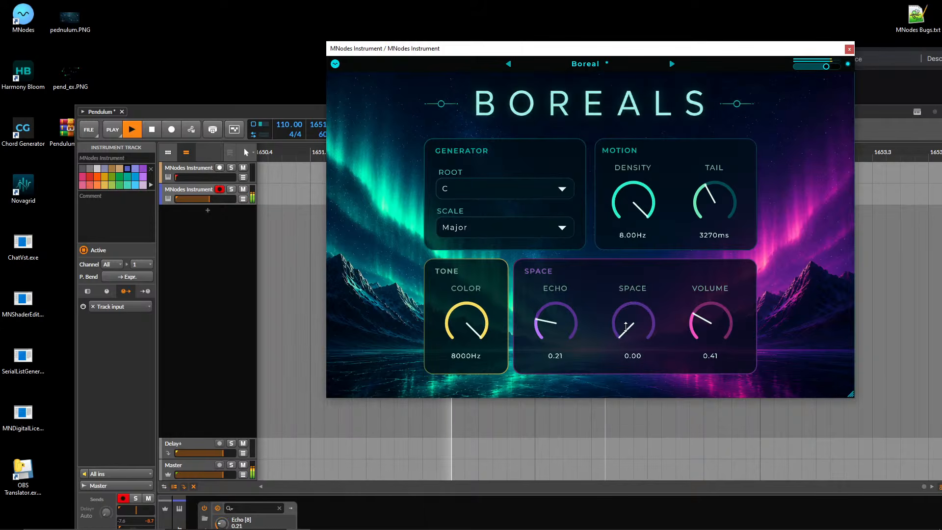
left_click_drag(623, 318, 623, 312)
Try E as Boreal's root, lower the Density to 5.25Hz and return the root to C.
left_click(530, 191)
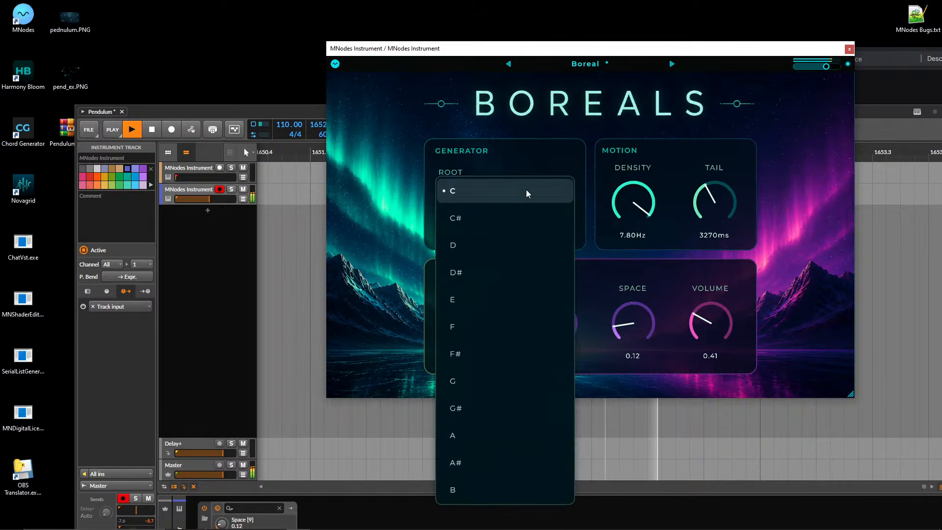
left_click(500, 301)
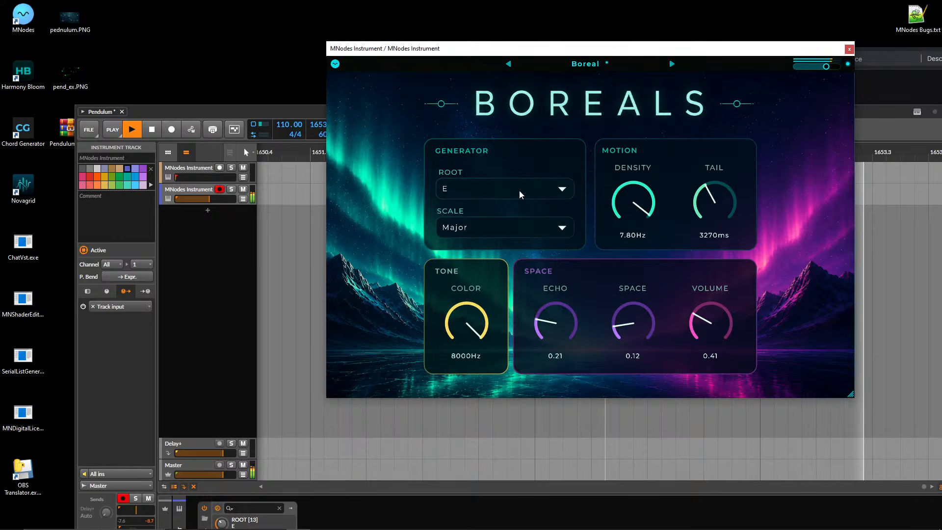
left_click_drag(638, 202, 610, 253)
left_click(507, 195)
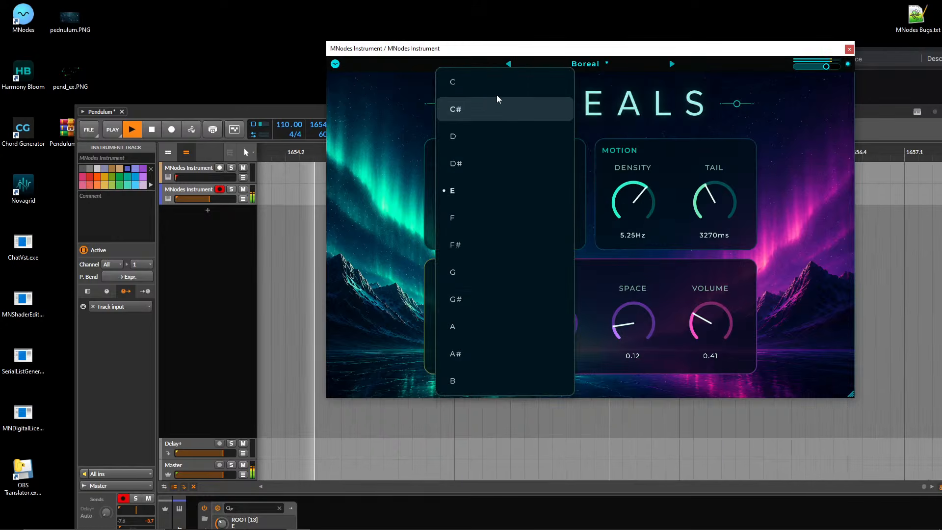
left_click(505, 82)
Try the Major 6th scale in Boreal and return the scale to Major.
left_click(528, 231)
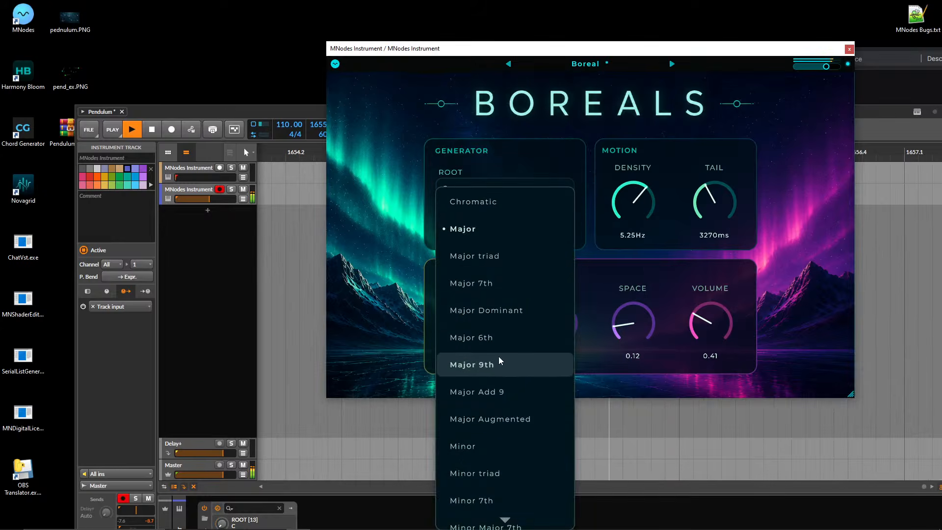
left_click(512, 337)
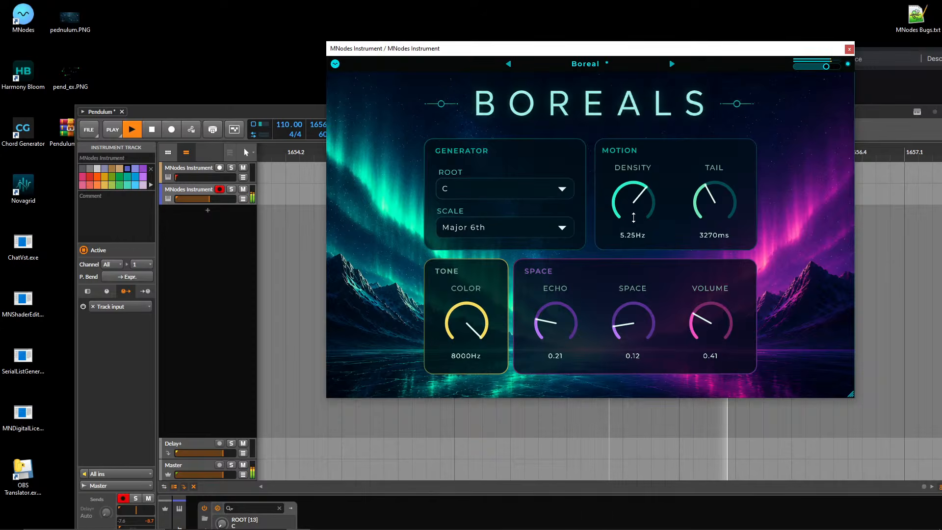
left_click(521, 227)
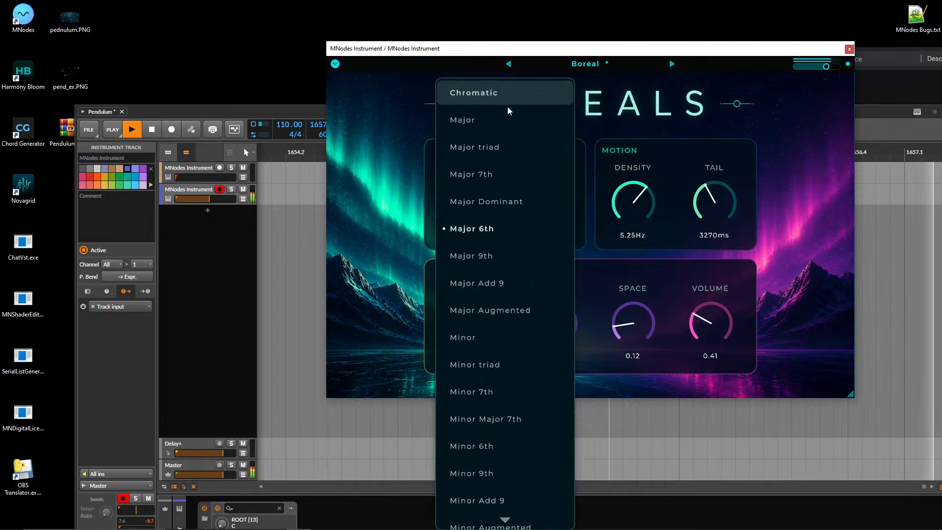
left_click(567, 122)
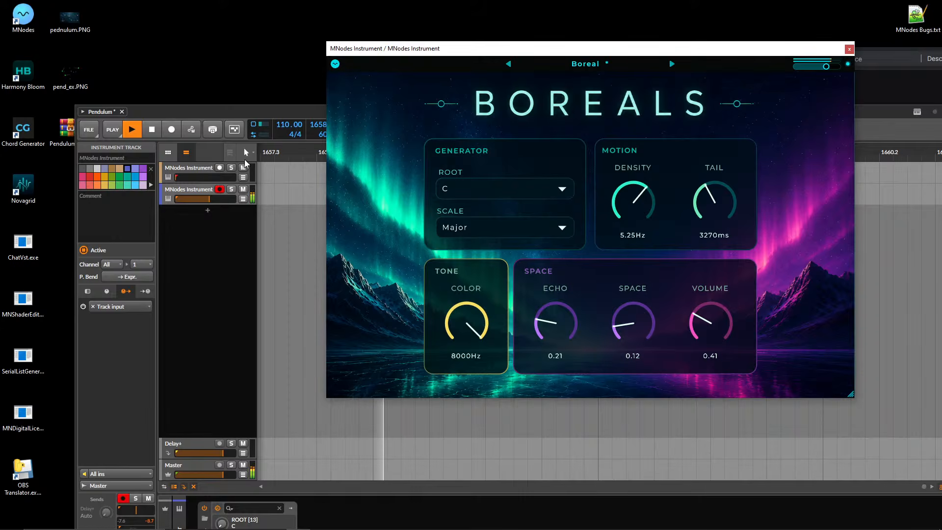
Set Boreal's Echo to 0.25 and Space to 0.21.
left_click_drag(618, 311, 637, 280)
left_click_drag(559, 318, 560, 311)
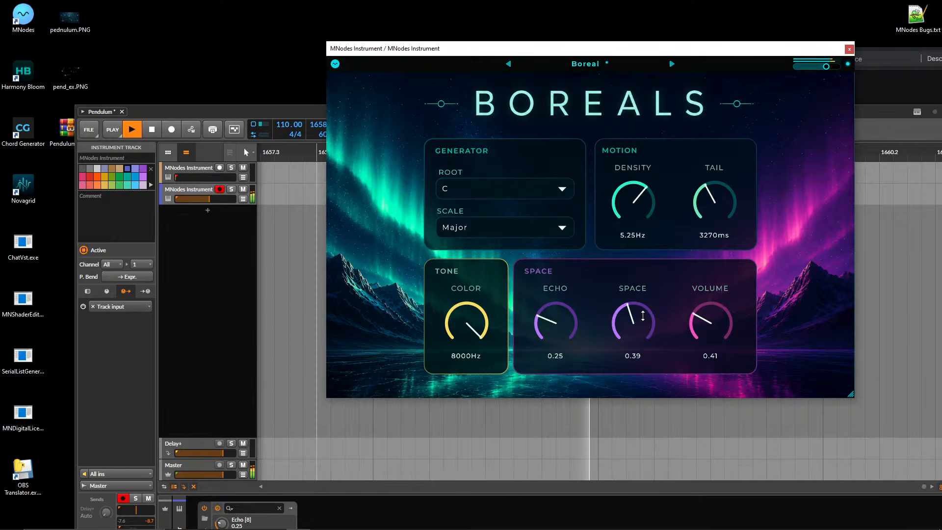
left_click_drag(641, 317, 644, 351)
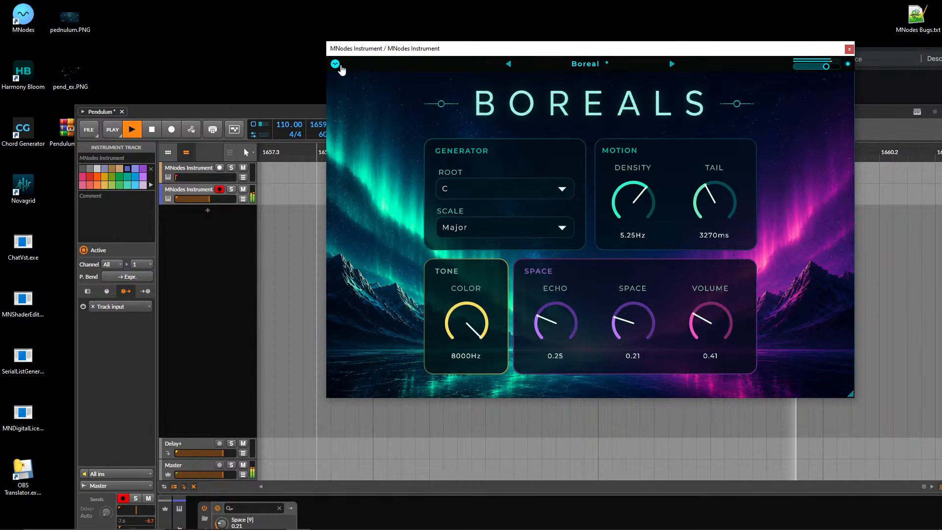
Switch Boreal from Perform Mode to the node editor and show the Scale node's properties.
left_click(335, 64)
left_click(353, 75)
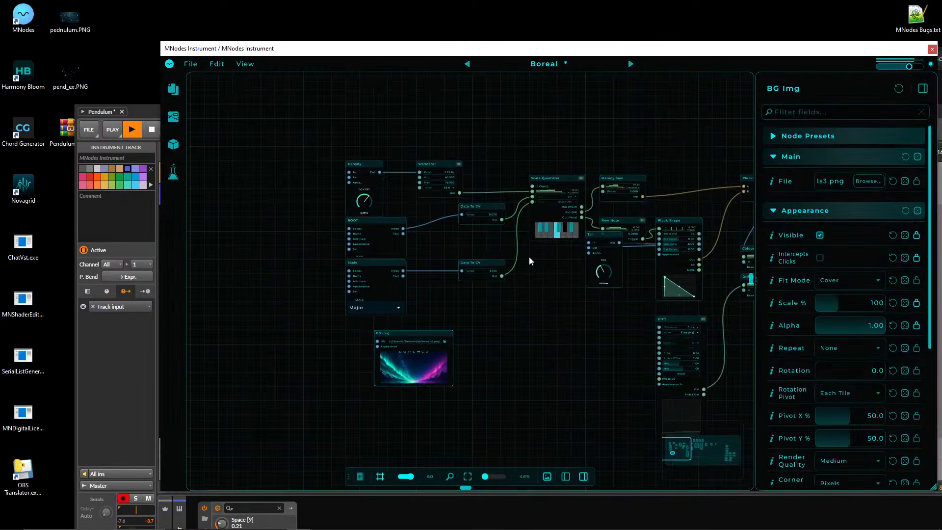
scroll(530, 261, "up", 3)
left_click(423, 264)
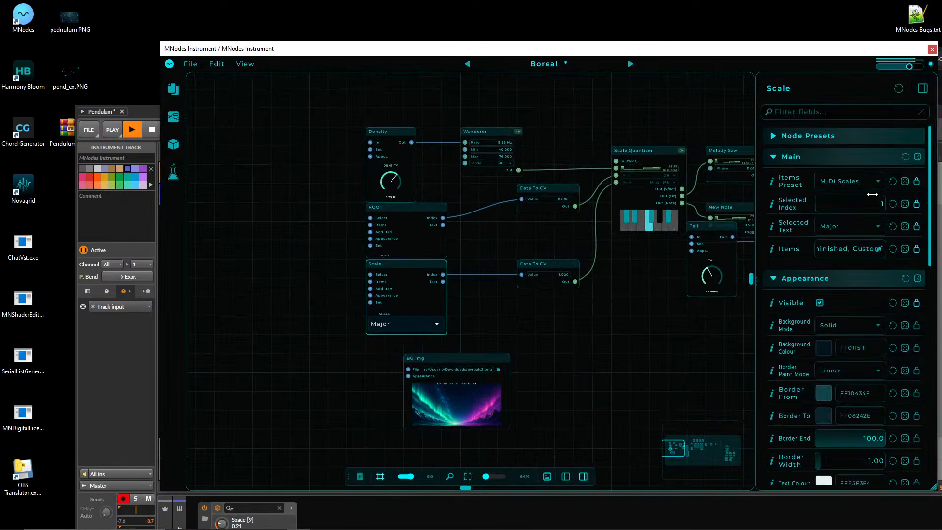
Try Chord Types as the Scale node's items preset, restore MIDI Scales and inspect the ROOT node's properties.
left_click(866, 179)
left_click(857, 196)
left_click(856, 184)
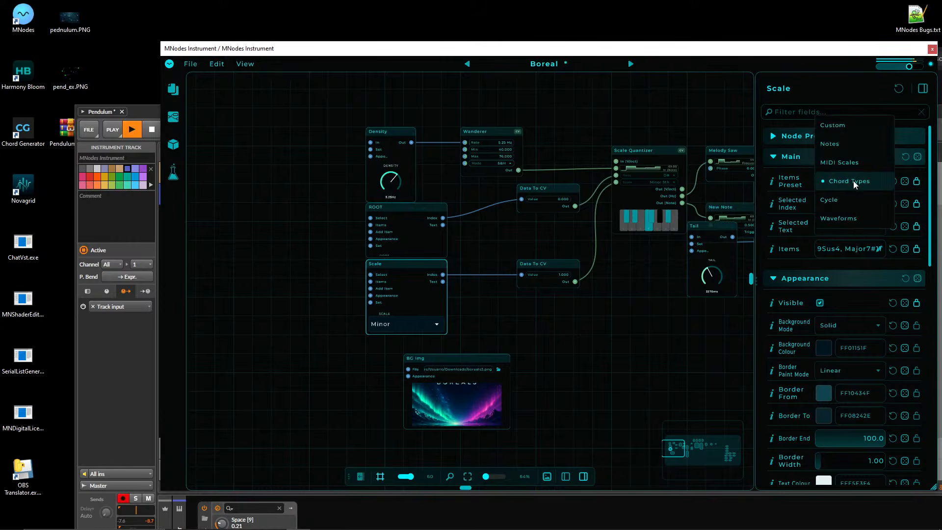
left_click(845, 169)
left_click(423, 210)
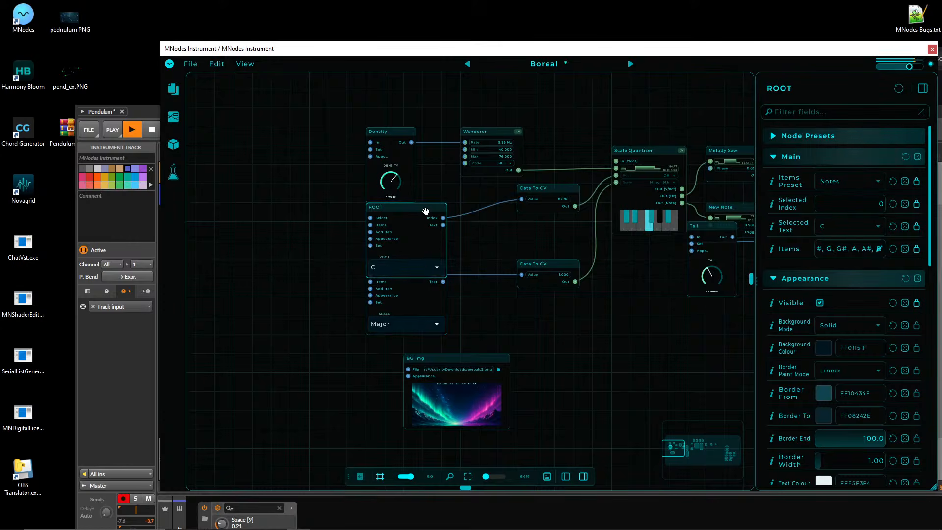
Return Boreal to Perform Mode and reposition its plugin window over the Bitwig arranger.
left_click(170, 64)
left_click(206, 78)
left_click_drag(476, 72, 693, 133)
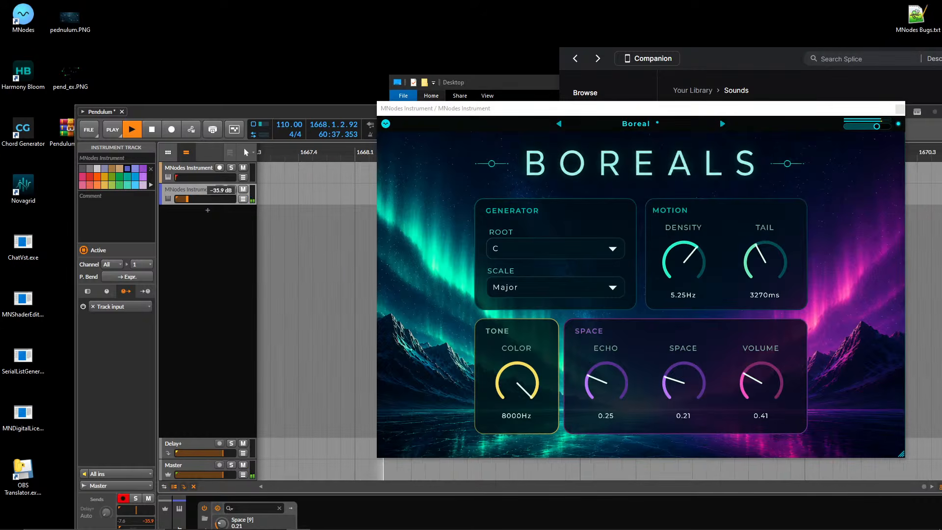
left_click_drag(737, 103, 593, 109)
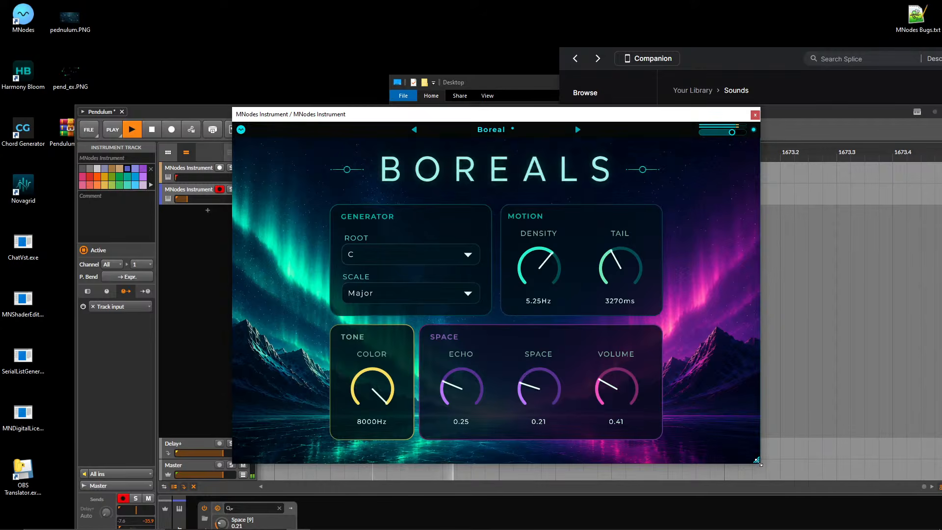
Demonstrate scaling Boreal's Perform Mode window by shrinking it and enlarging it, lowering its track volume slightly along the way.
left_click_drag(758, 461, 684, 387)
left_click_drag(187, 199, 184, 199)
left_click(501, 130)
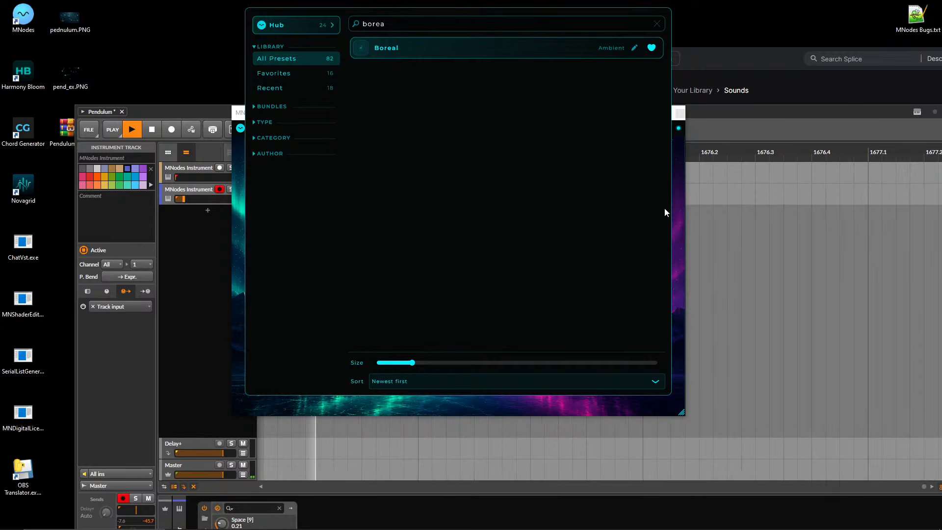
left_click(673, 222)
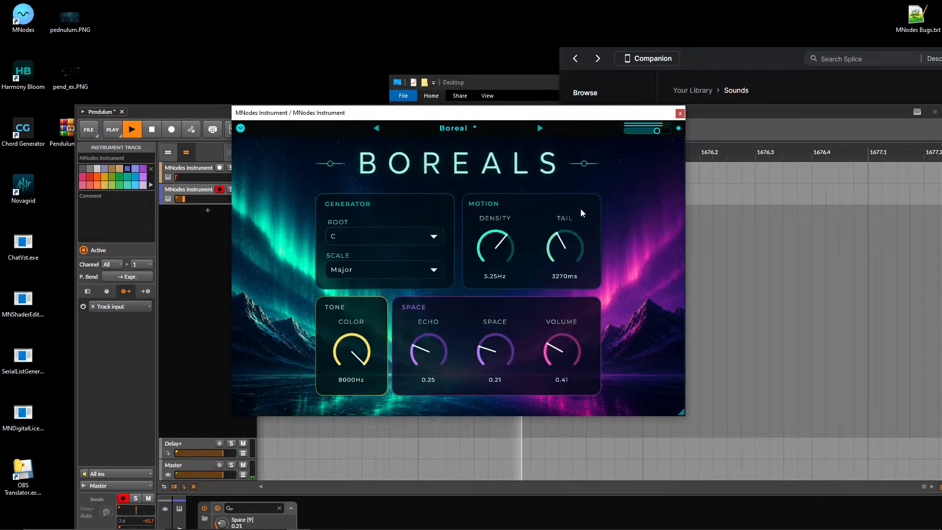
left_click_drag(682, 415, 840, 512)
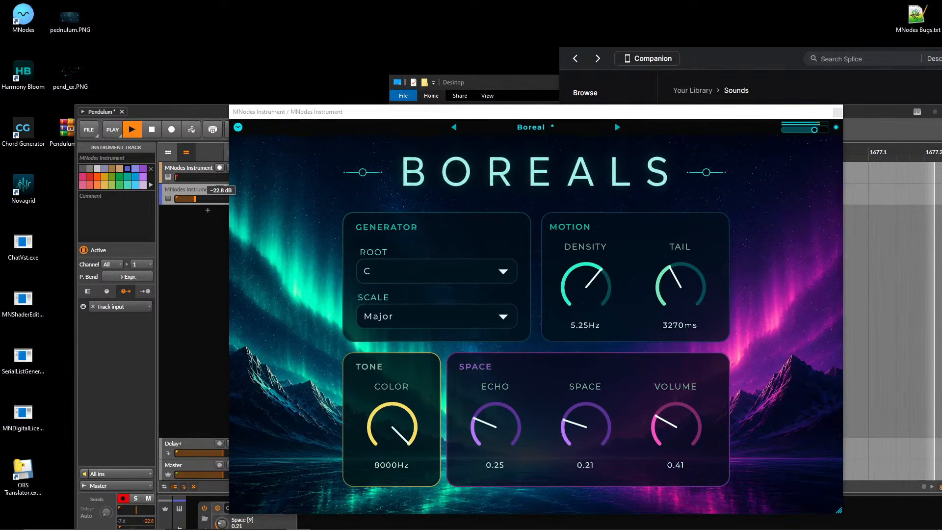
Crossfade from the Boreal track to the first MNodes Instrument track, fading Boreal to silence, and close Boreal's plugin window.
left_click(190, 180)
left_click(191, 202)
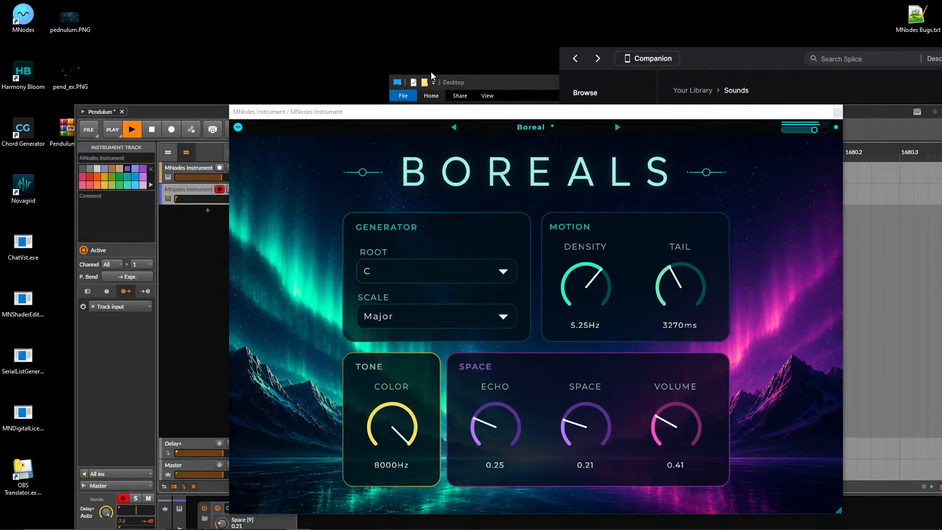
left_click(838, 112)
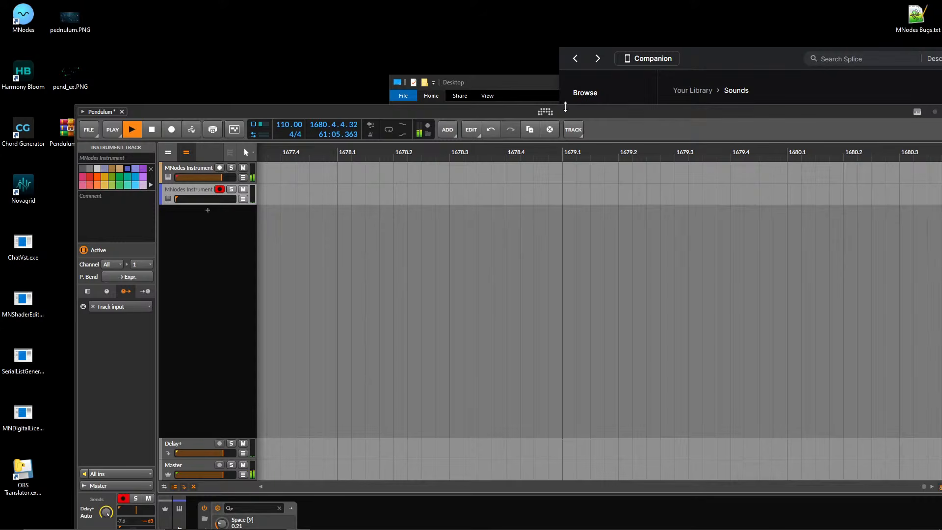
Maximize the Bitwig window and set the first MNodes Instrument track's volume to +1.6 dB.
left_click_drag(597, 115, 509, 1)
left_click(117, 67)
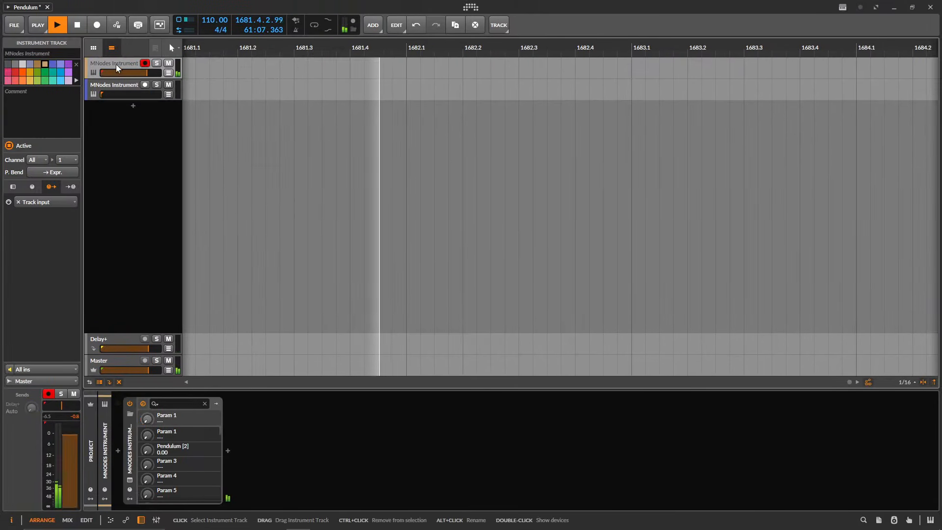
left_click_drag(147, 73, 151, 73)
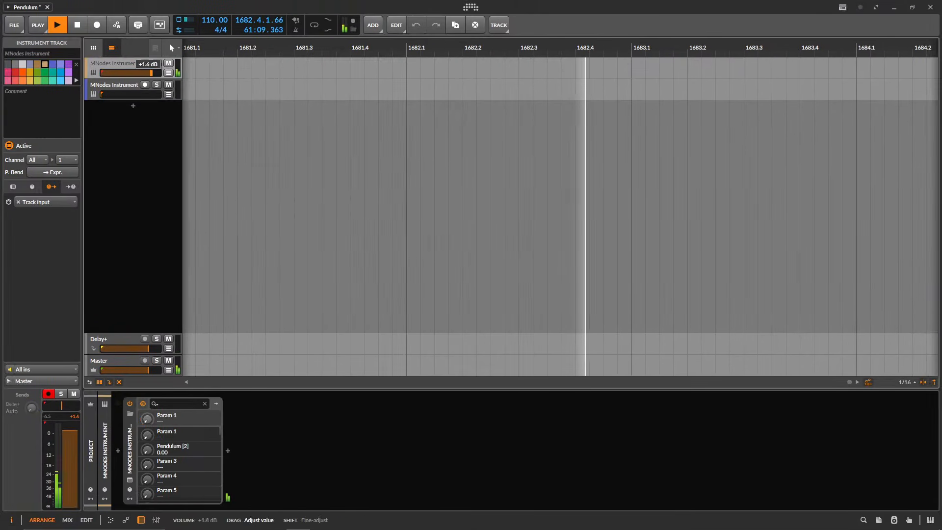
Open the first track's Pendulum instrument in Perform Mode and move its window to the middle of the arranger.
left_click(130, 480)
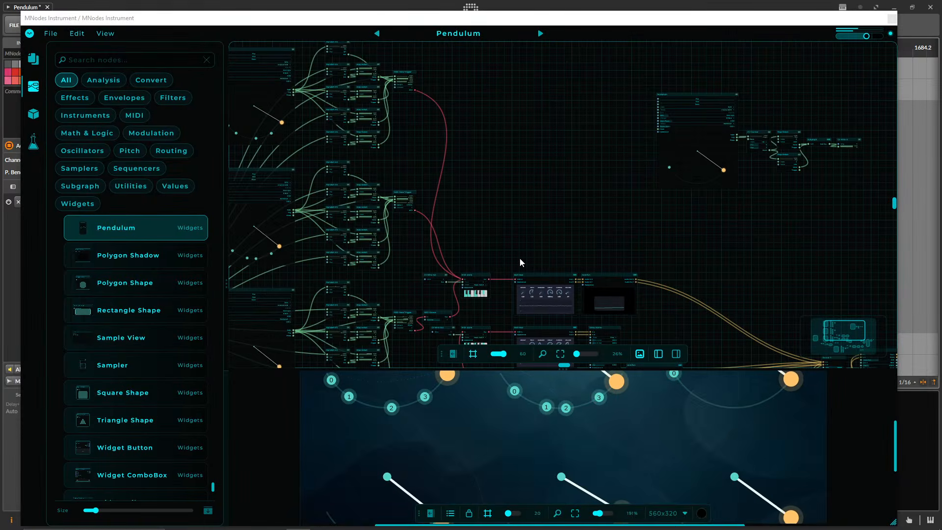
left_click(30, 34)
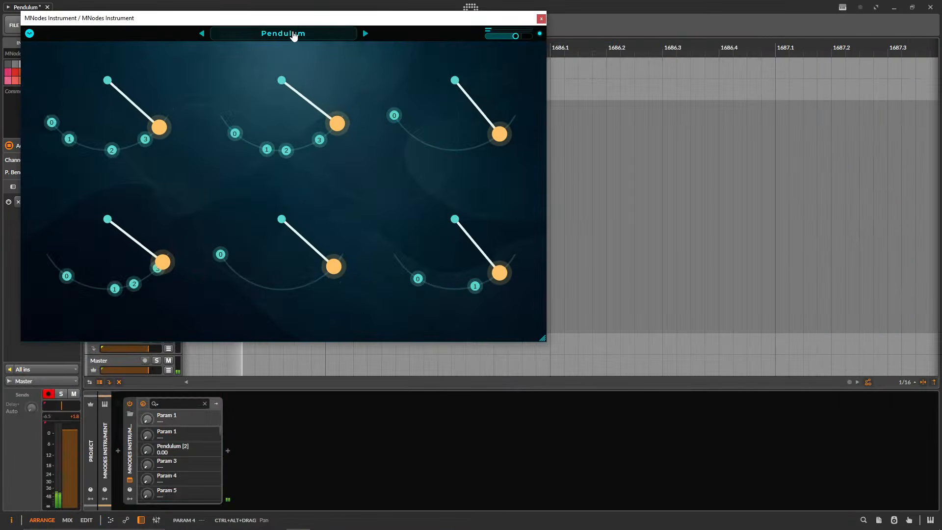
left_click_drag(294, 18, 453, 90)
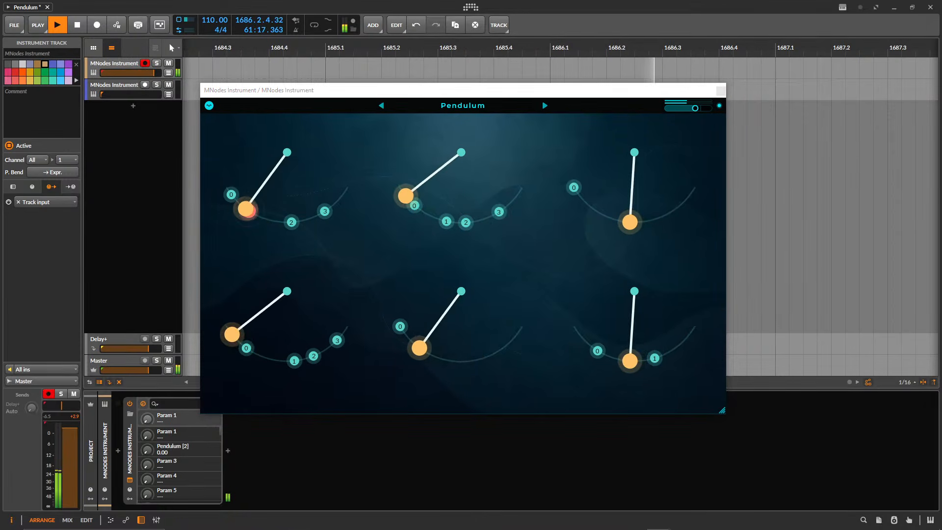
Look over the recent community presets in the MNodes Hub, including Pendulum, and return to the Pendulum interface.
left_click(463, 105)
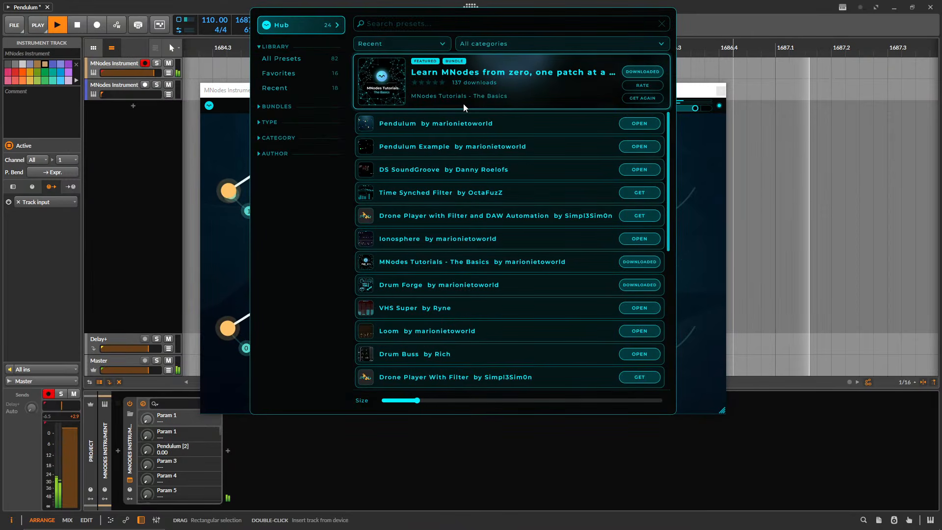
left_click(439, 129)
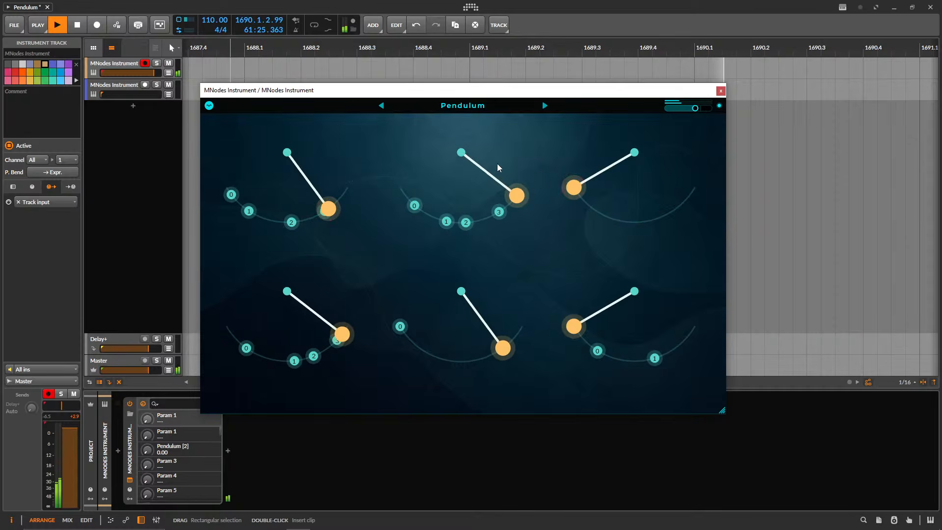
left_click(461, 112)
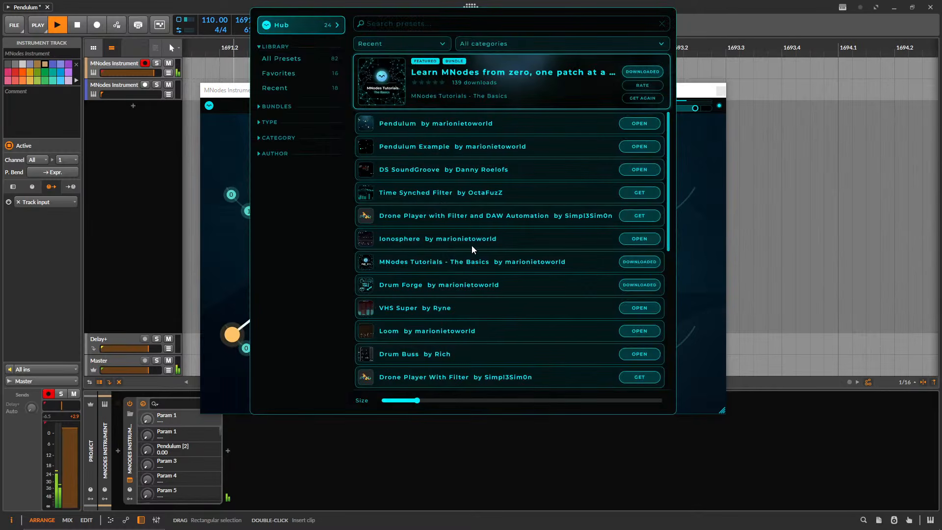
left_click(231, 244)
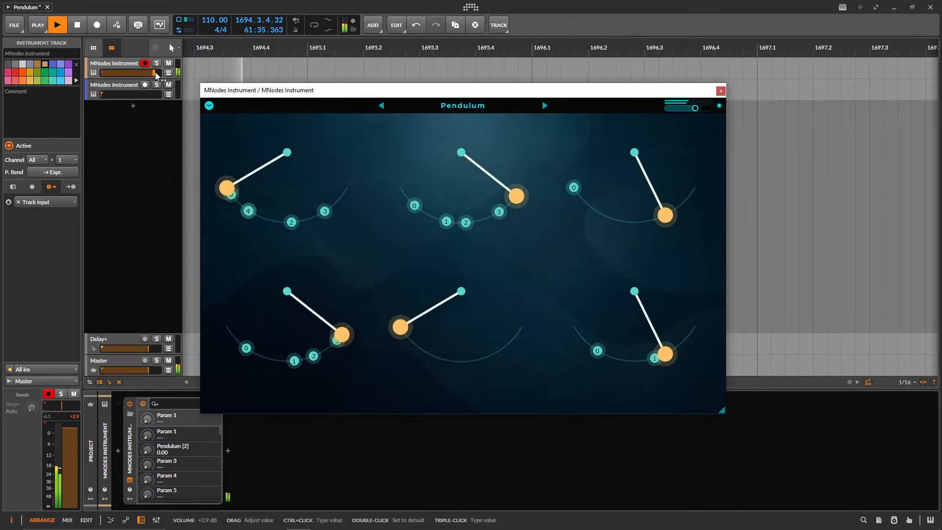
Remove the stray trigger point 5 from the first pendulum's arc.
left_click(209, 106)
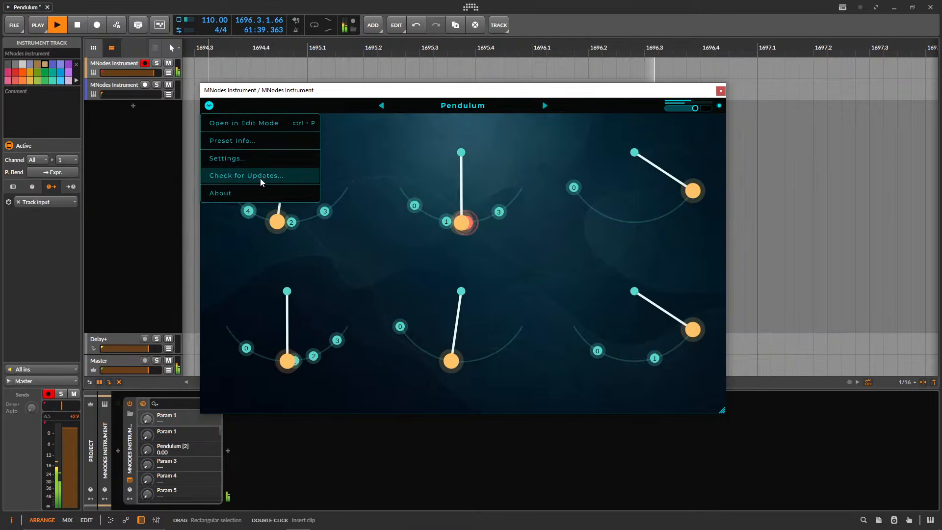
left_click(452, 107)
left_click(223, 173)
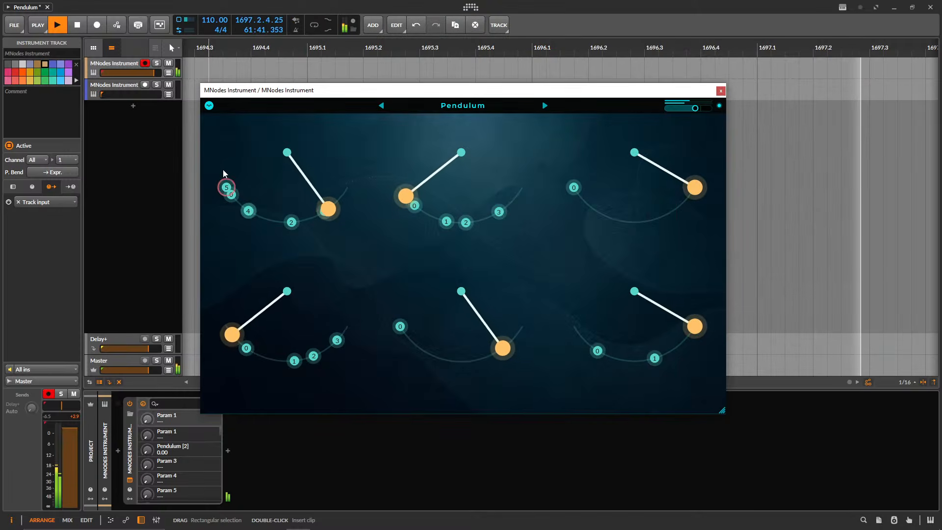
right_click(228, 188)
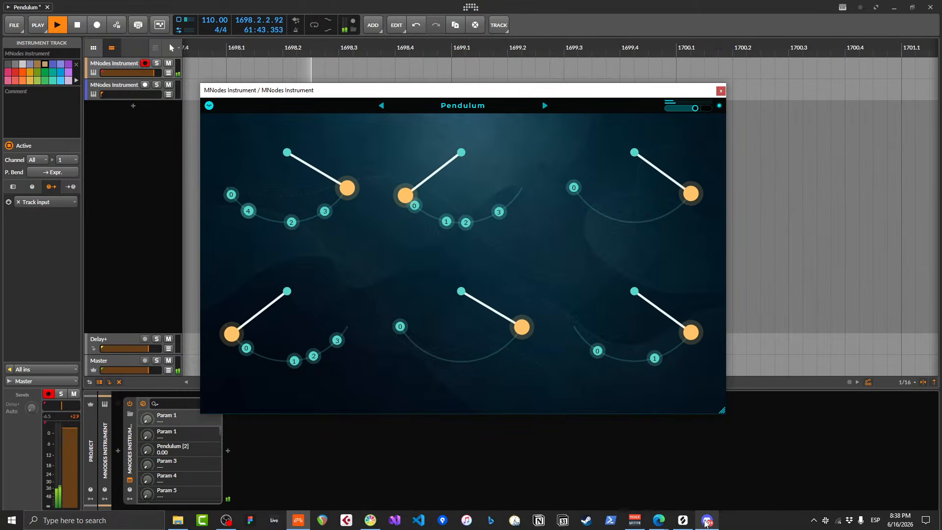
Switch to Discord and read through the recent messages in the mnodes channel.
left_click(706, 521)
scroll(549, 363, "up", 10)
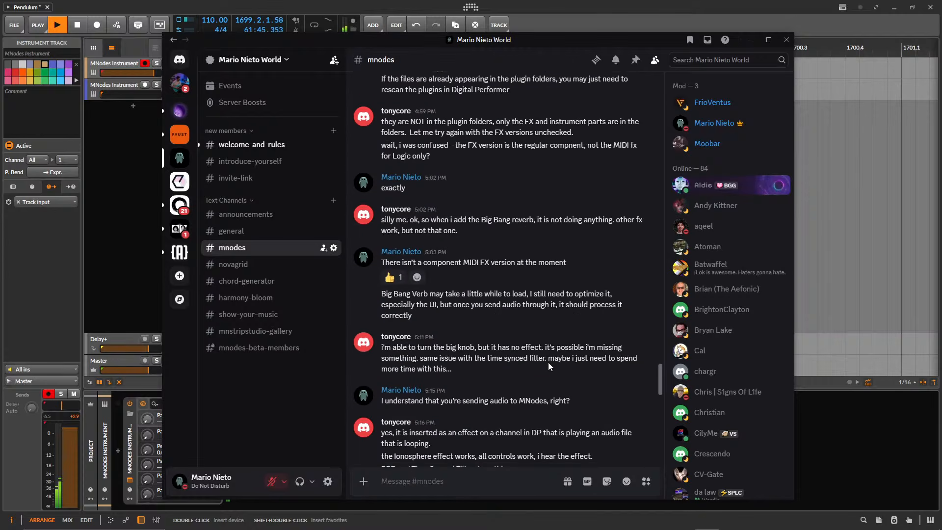
scroll(549, 365, "down", 15)
scroll(553, 369, "up", 6)
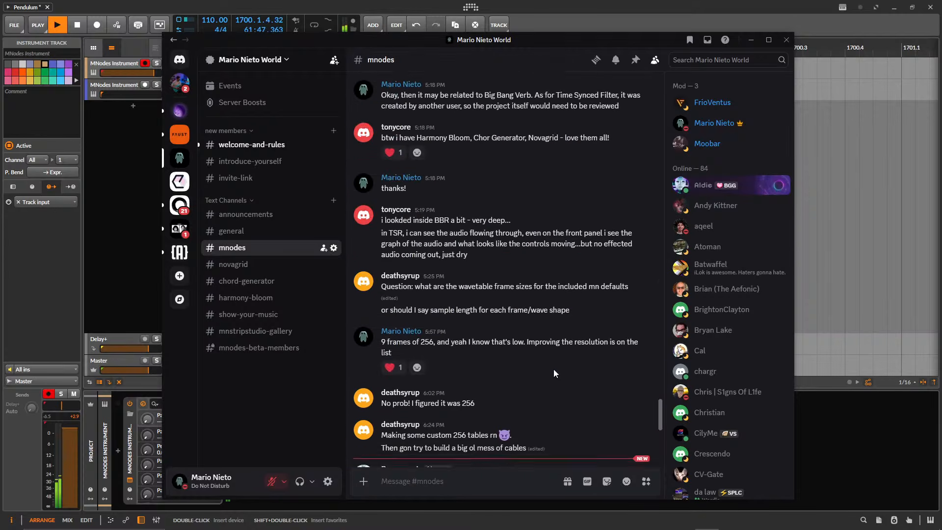
scroll(560, 371, "up", 10)
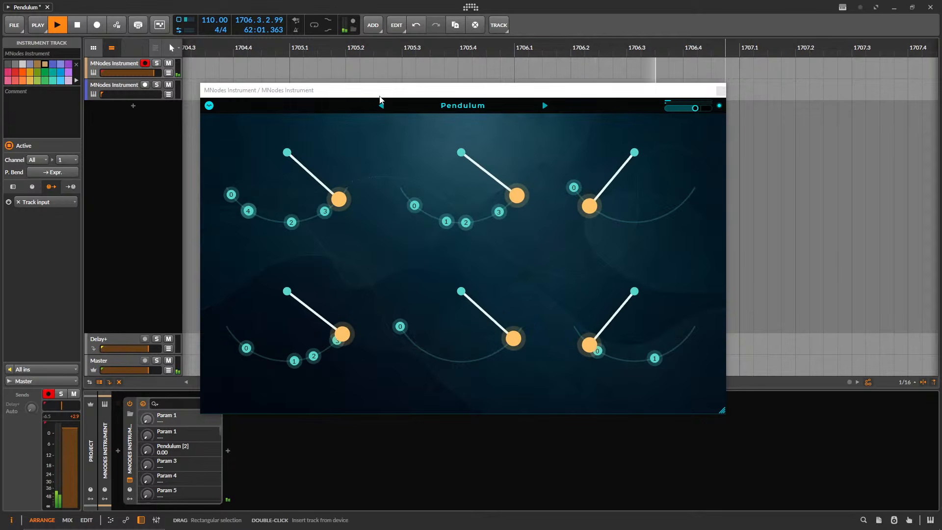
Lower the Pendulum track's volume to about +2.4 dB and raise the MNodes output level slightly.
mouse_move(636, 528)
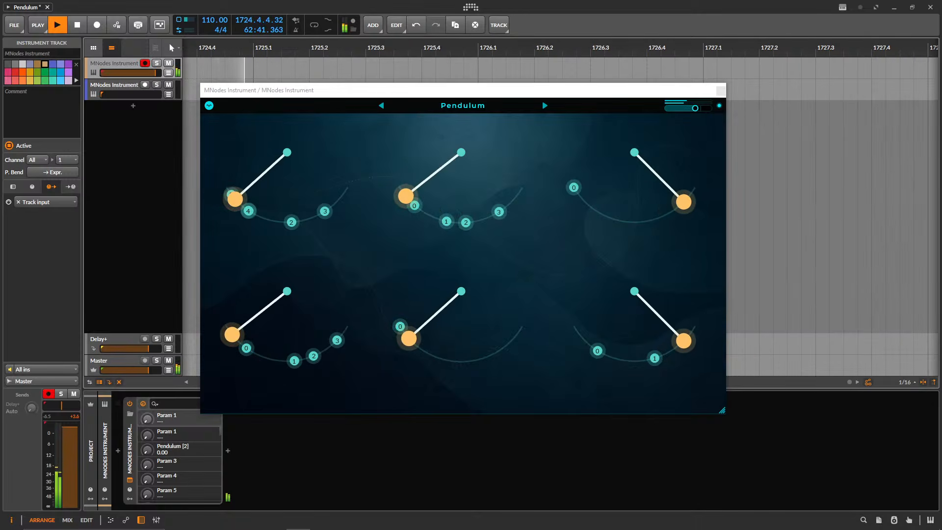
left_click_drag(155, 73, 153, 73)
left_click_drag(696, 109, 695, 109)
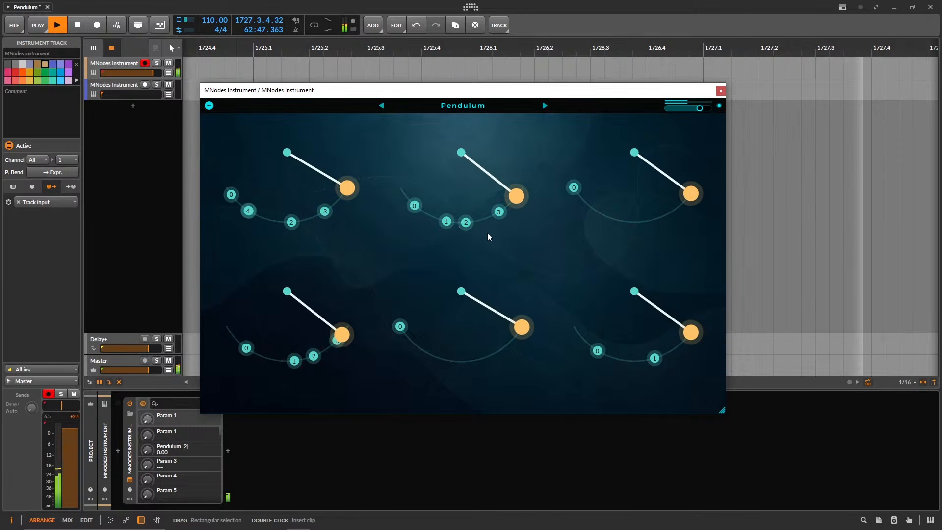
Turn up the Pendulum track's Delay+ send and fade the track's volume out to silence.
left_click_drag(32, 407, 31, 407)
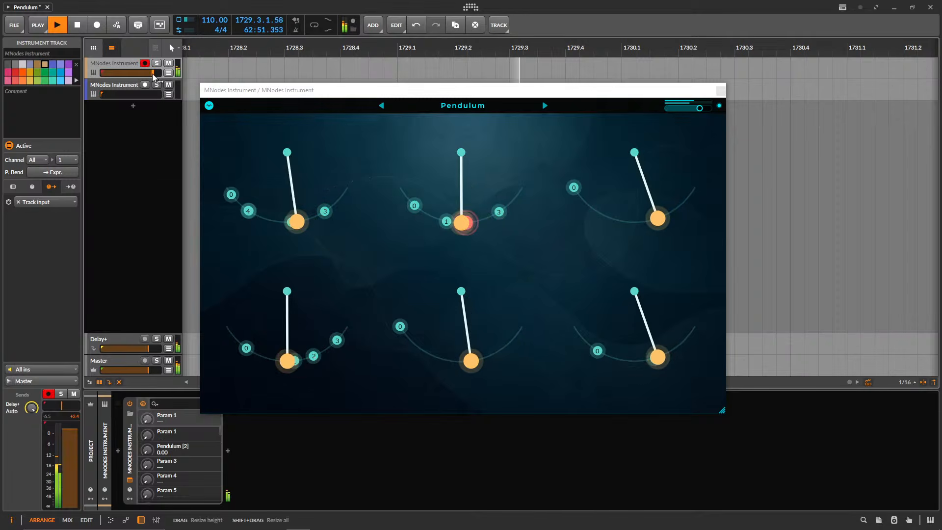
left_click_drag(153, 73, 101, 73)
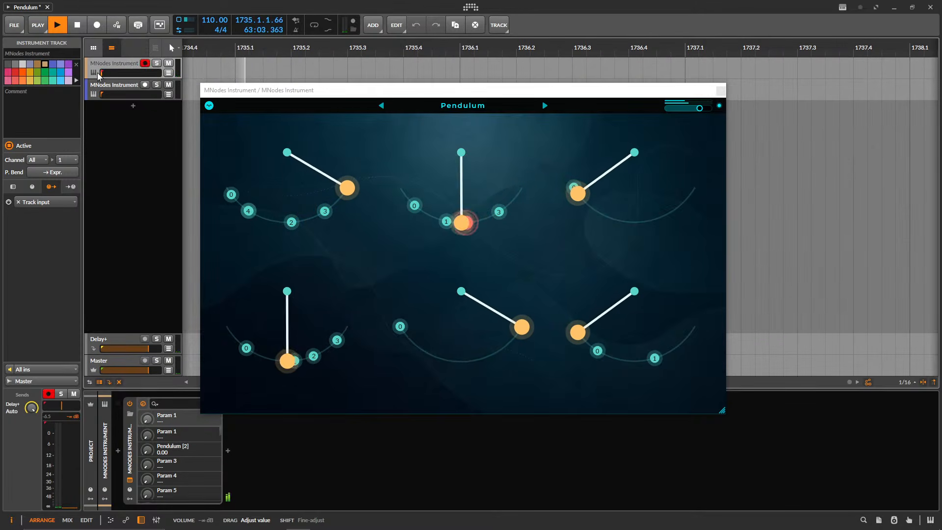